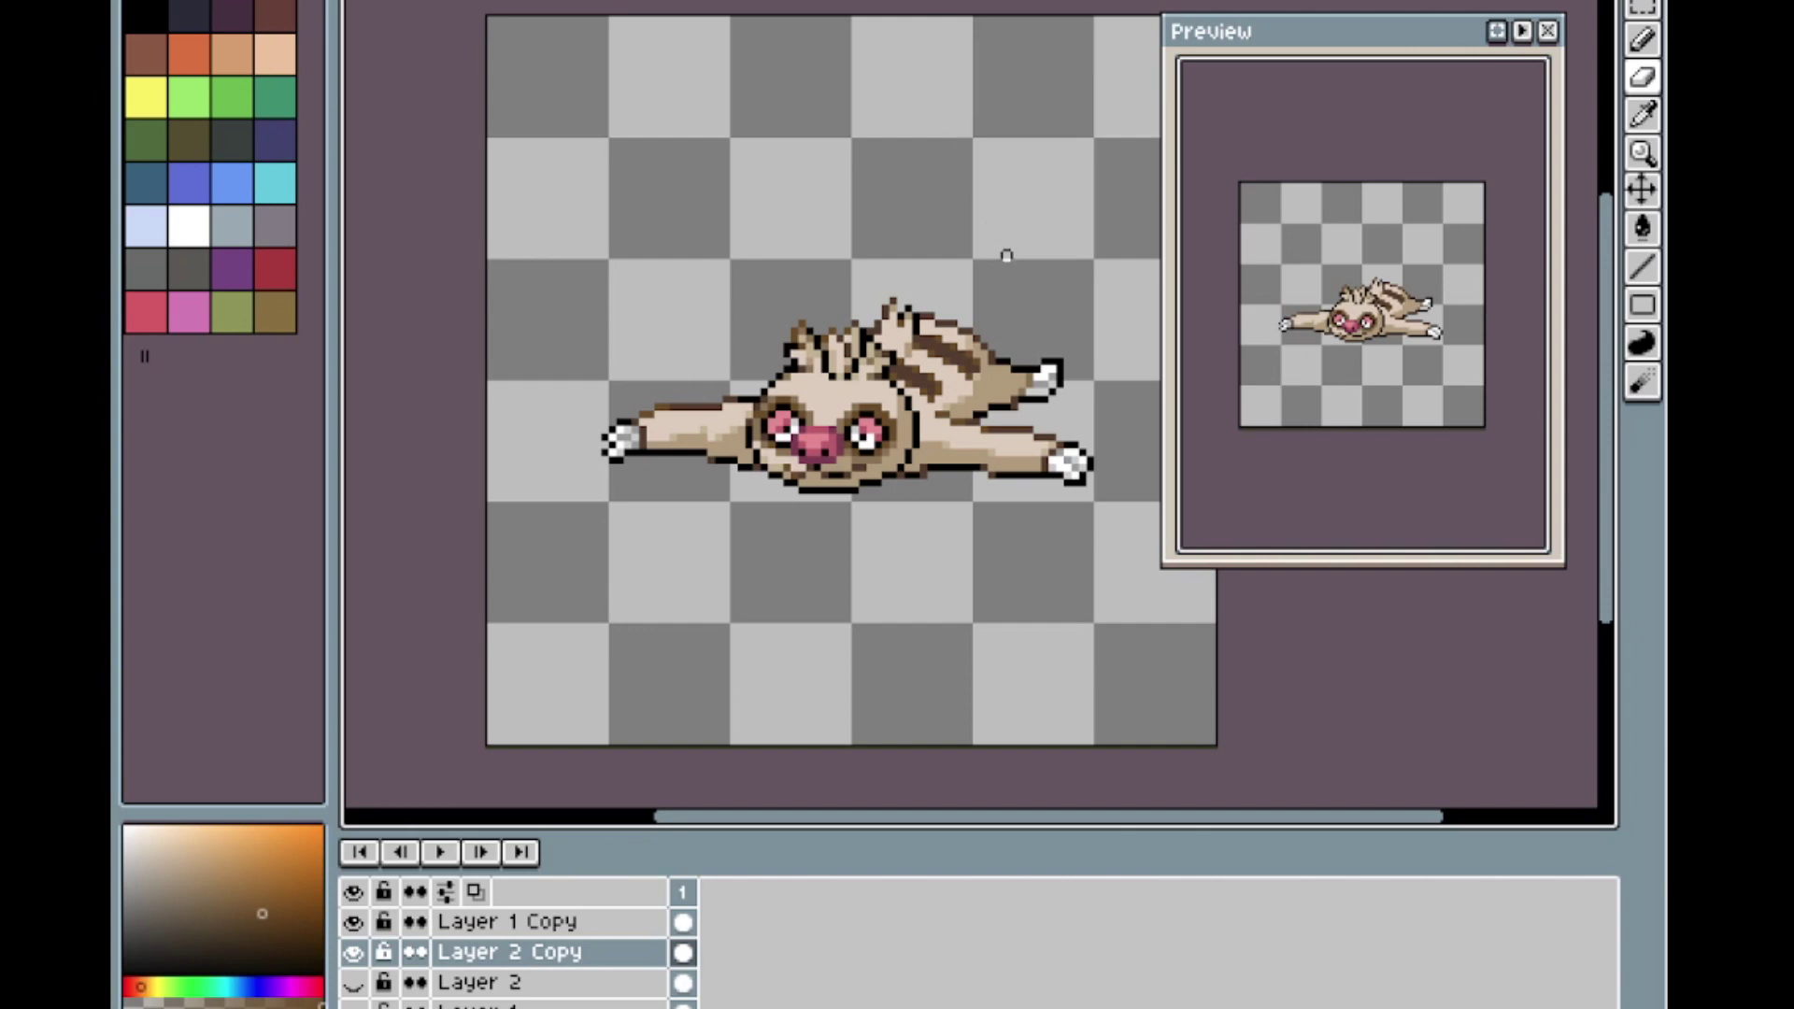
Examine the sloth sprite at several magnifications, from individual face pixels out to the whole canvas.
scroll(1028, 224, "up", 1)
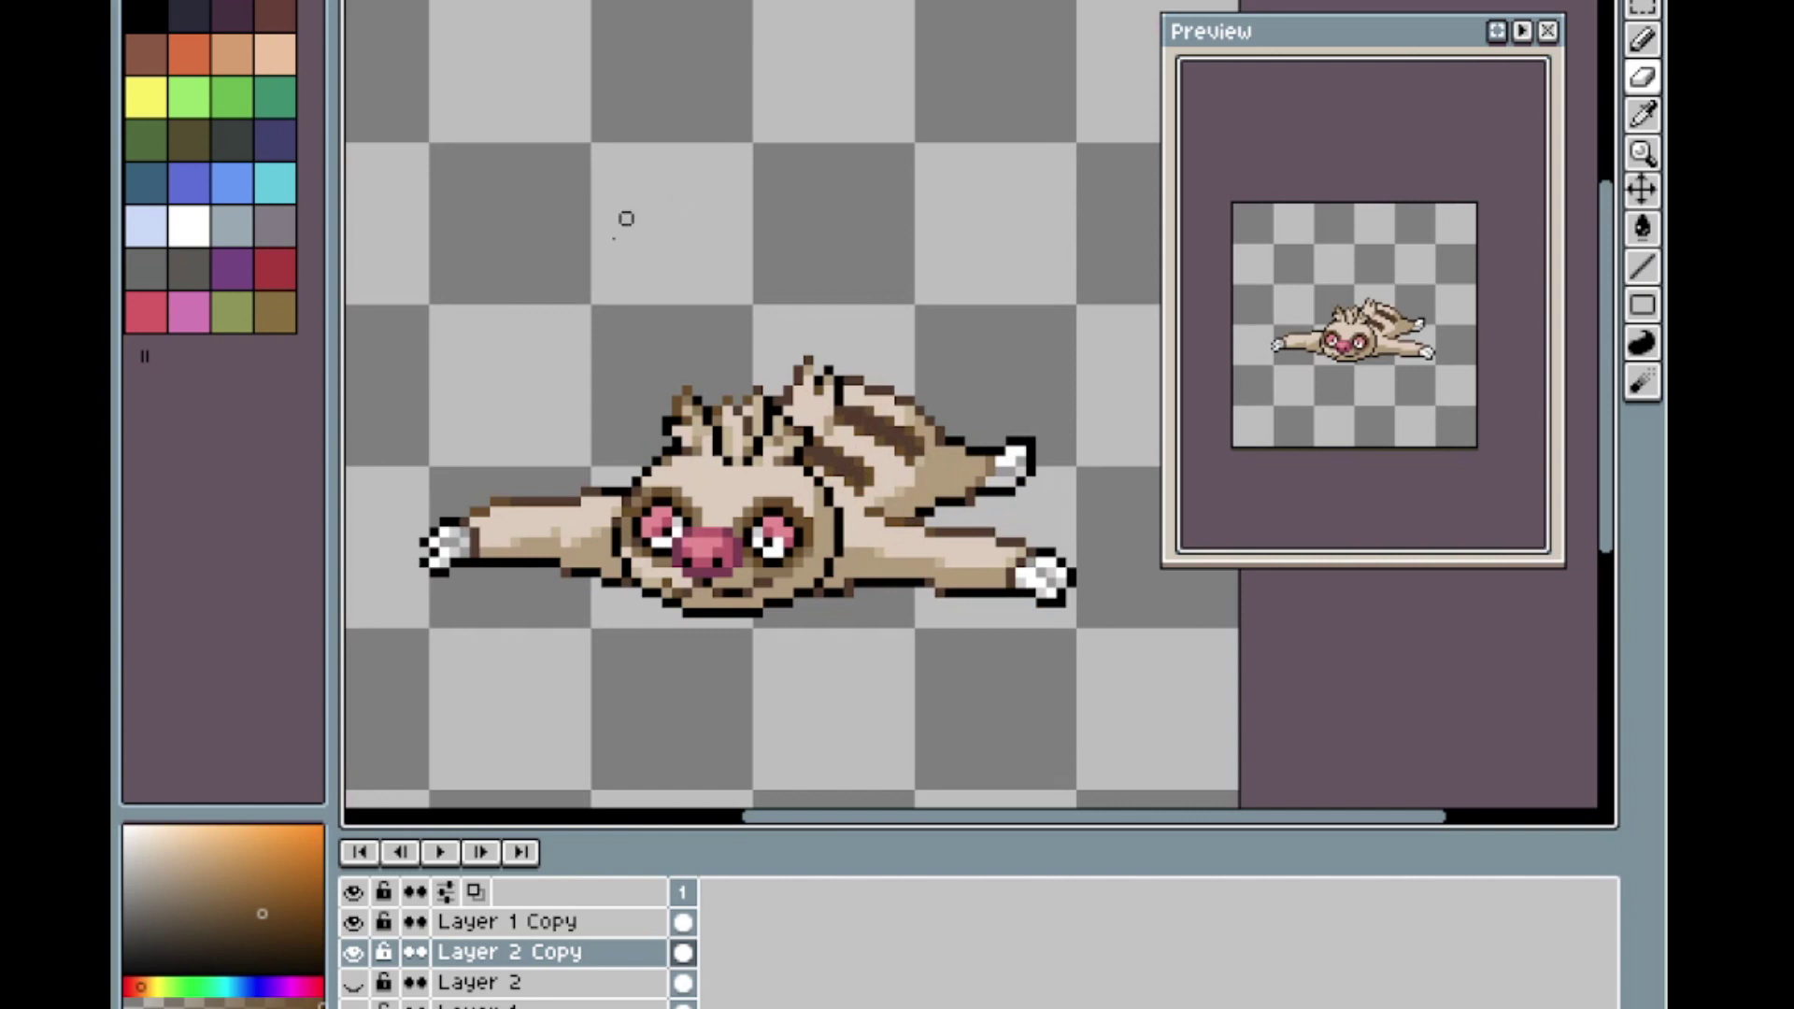
scroll(646, 309, "down", 1)
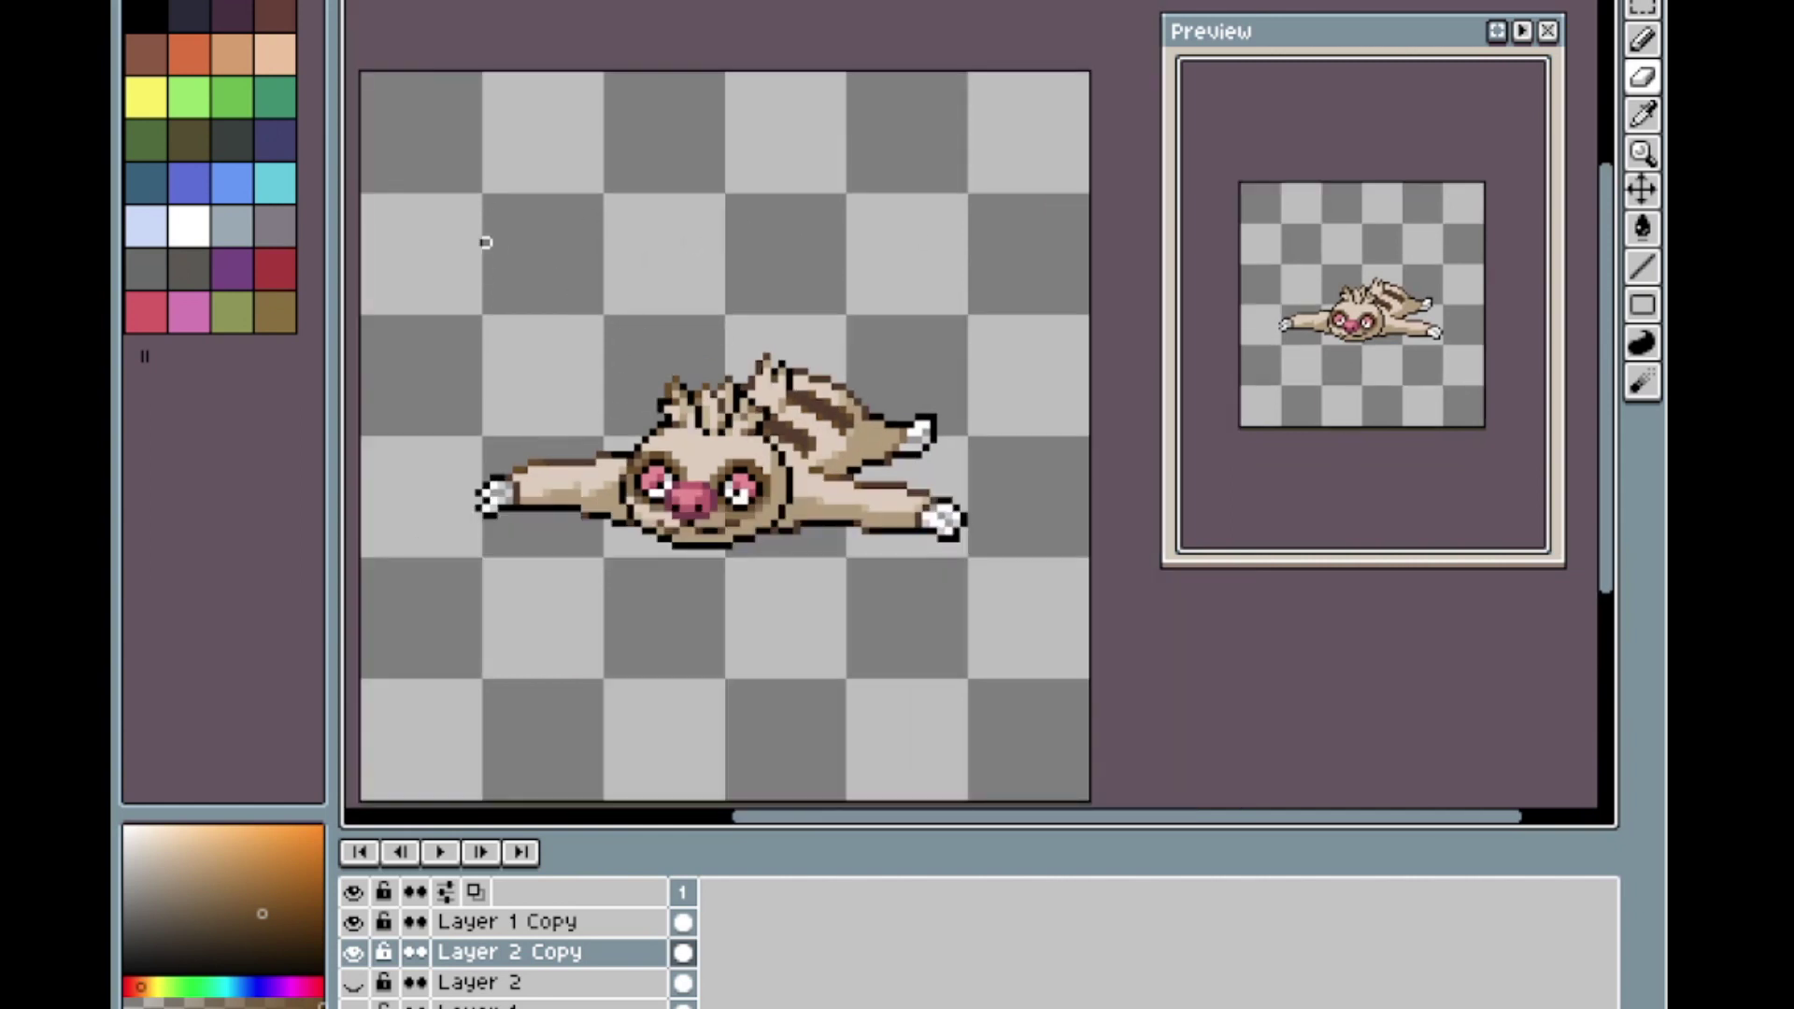
key("b")
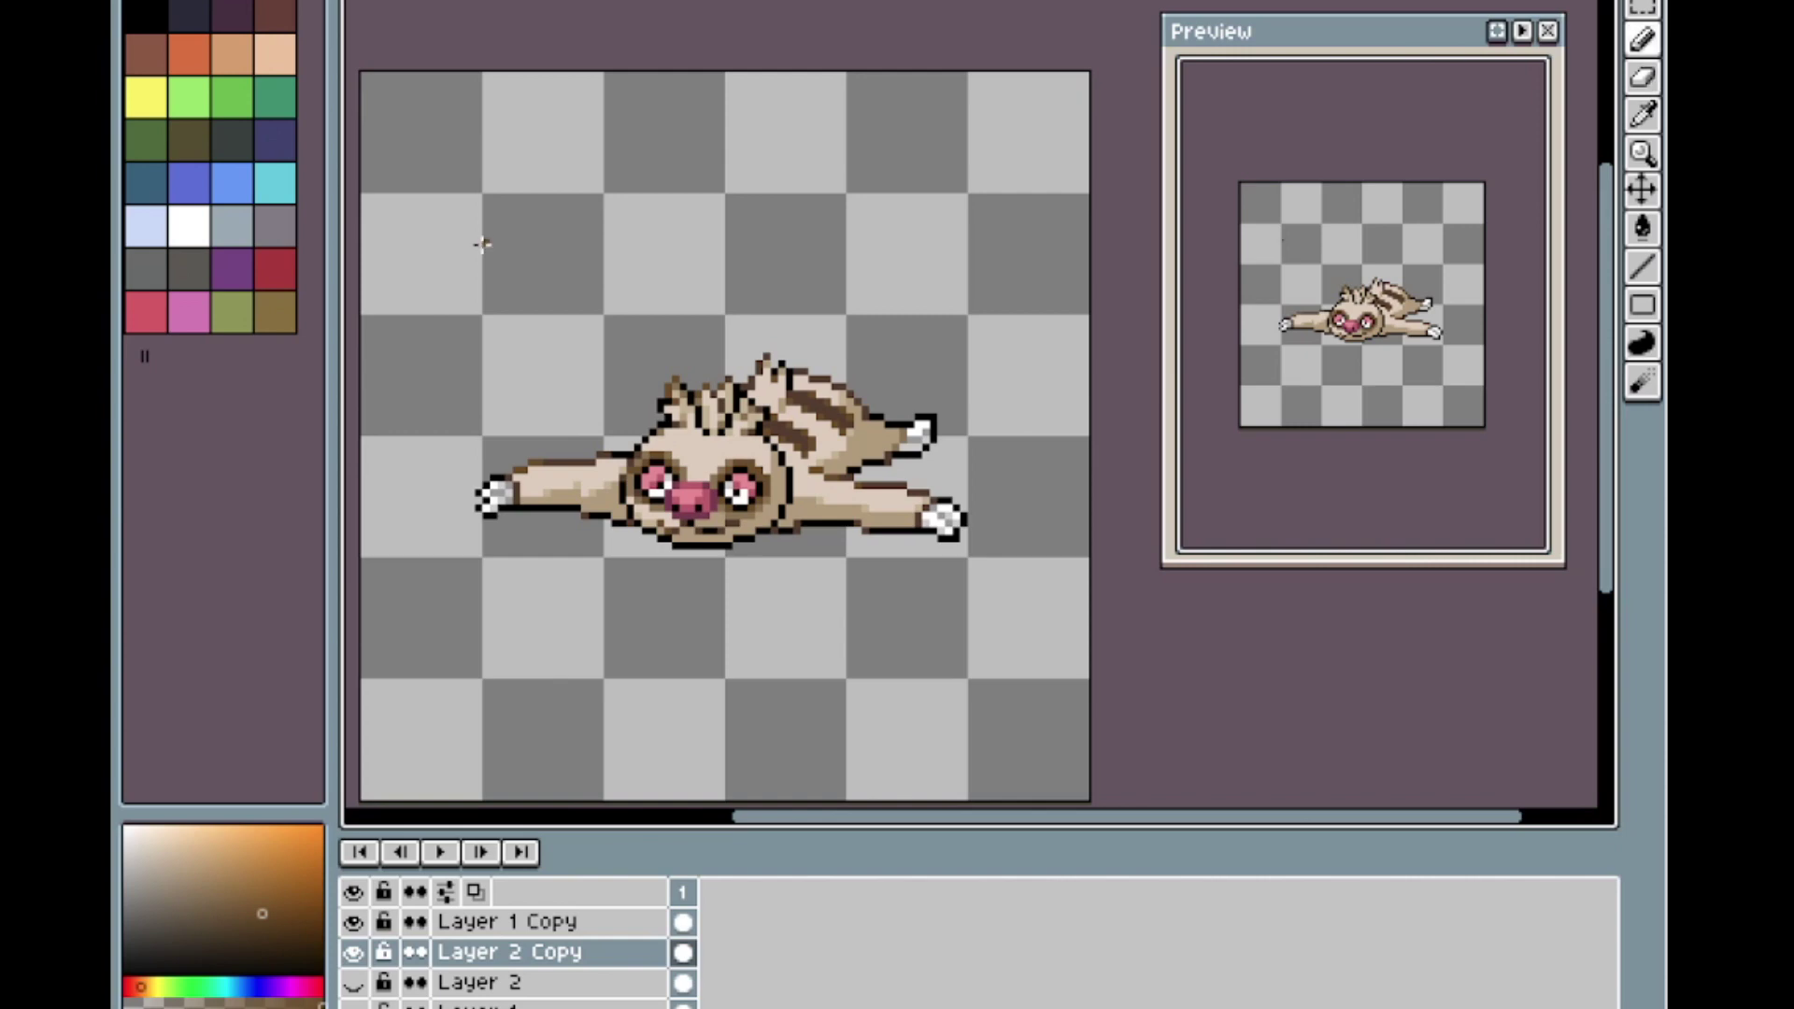
scroll(601, 371, "up", 6)
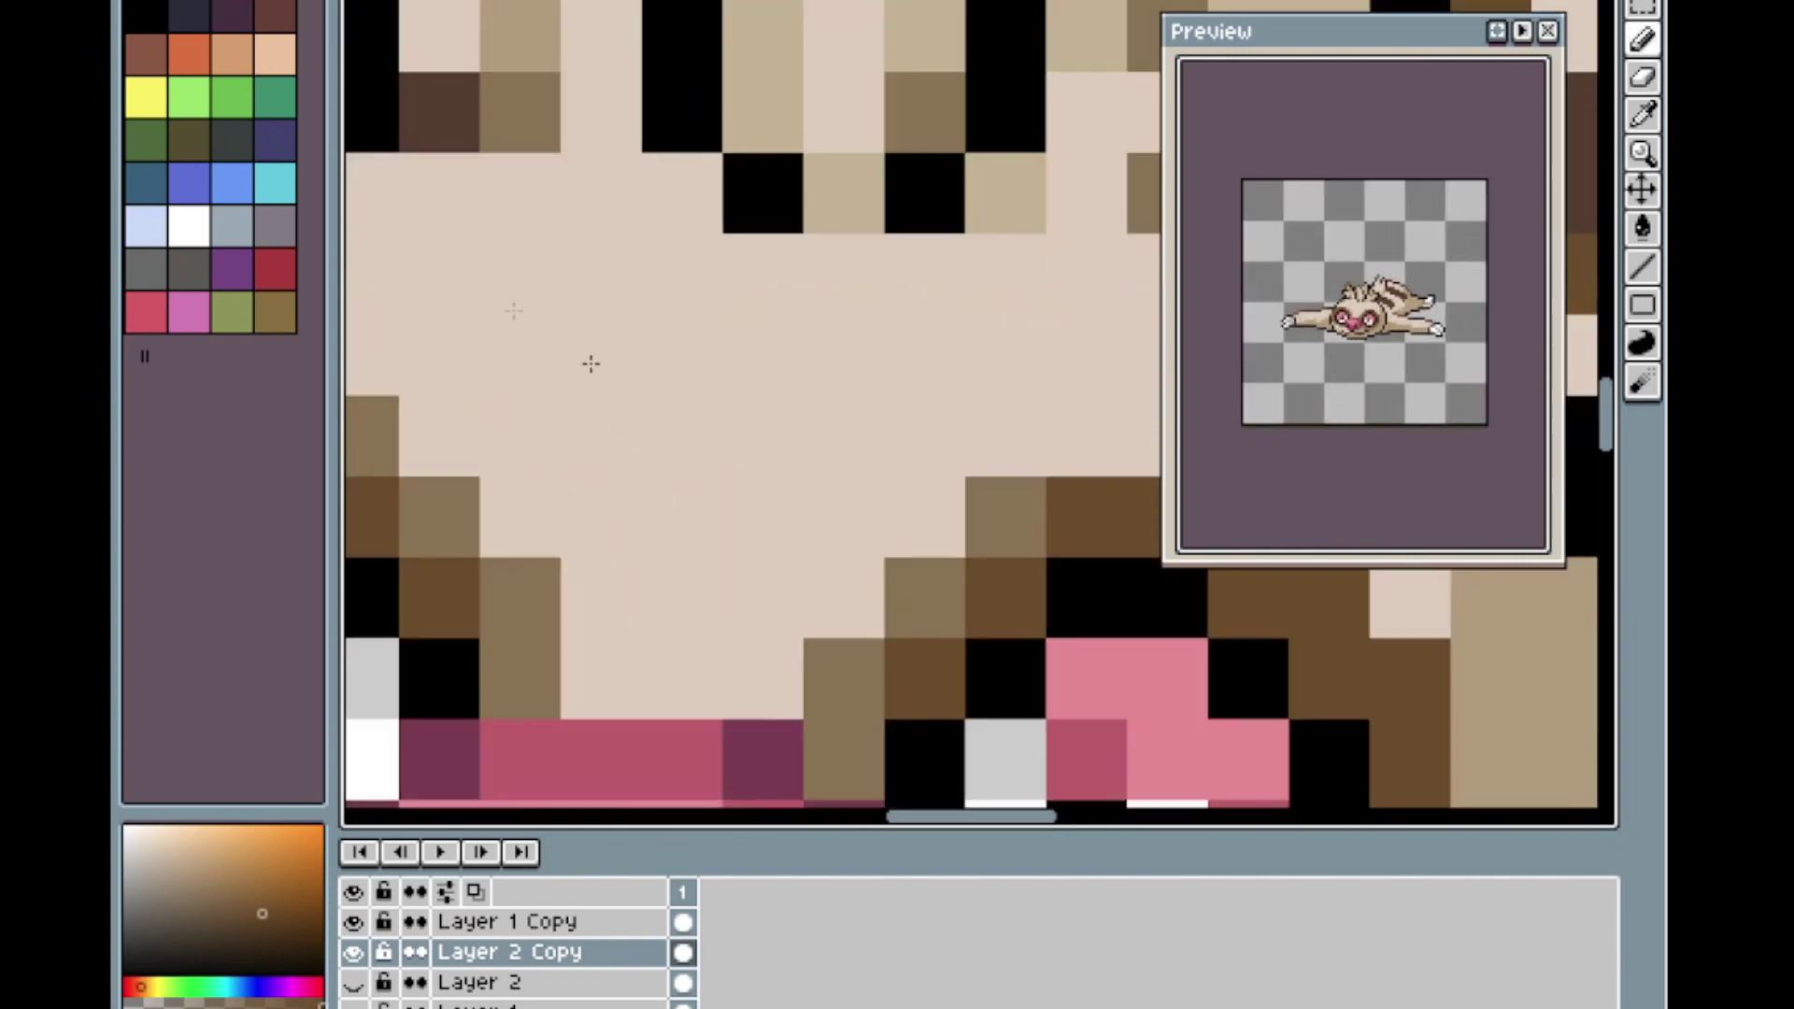
scroll(532, 360, "down", 5)
scroll(445, 191, "down", 3)
scroll(412, 184, "up", 1)
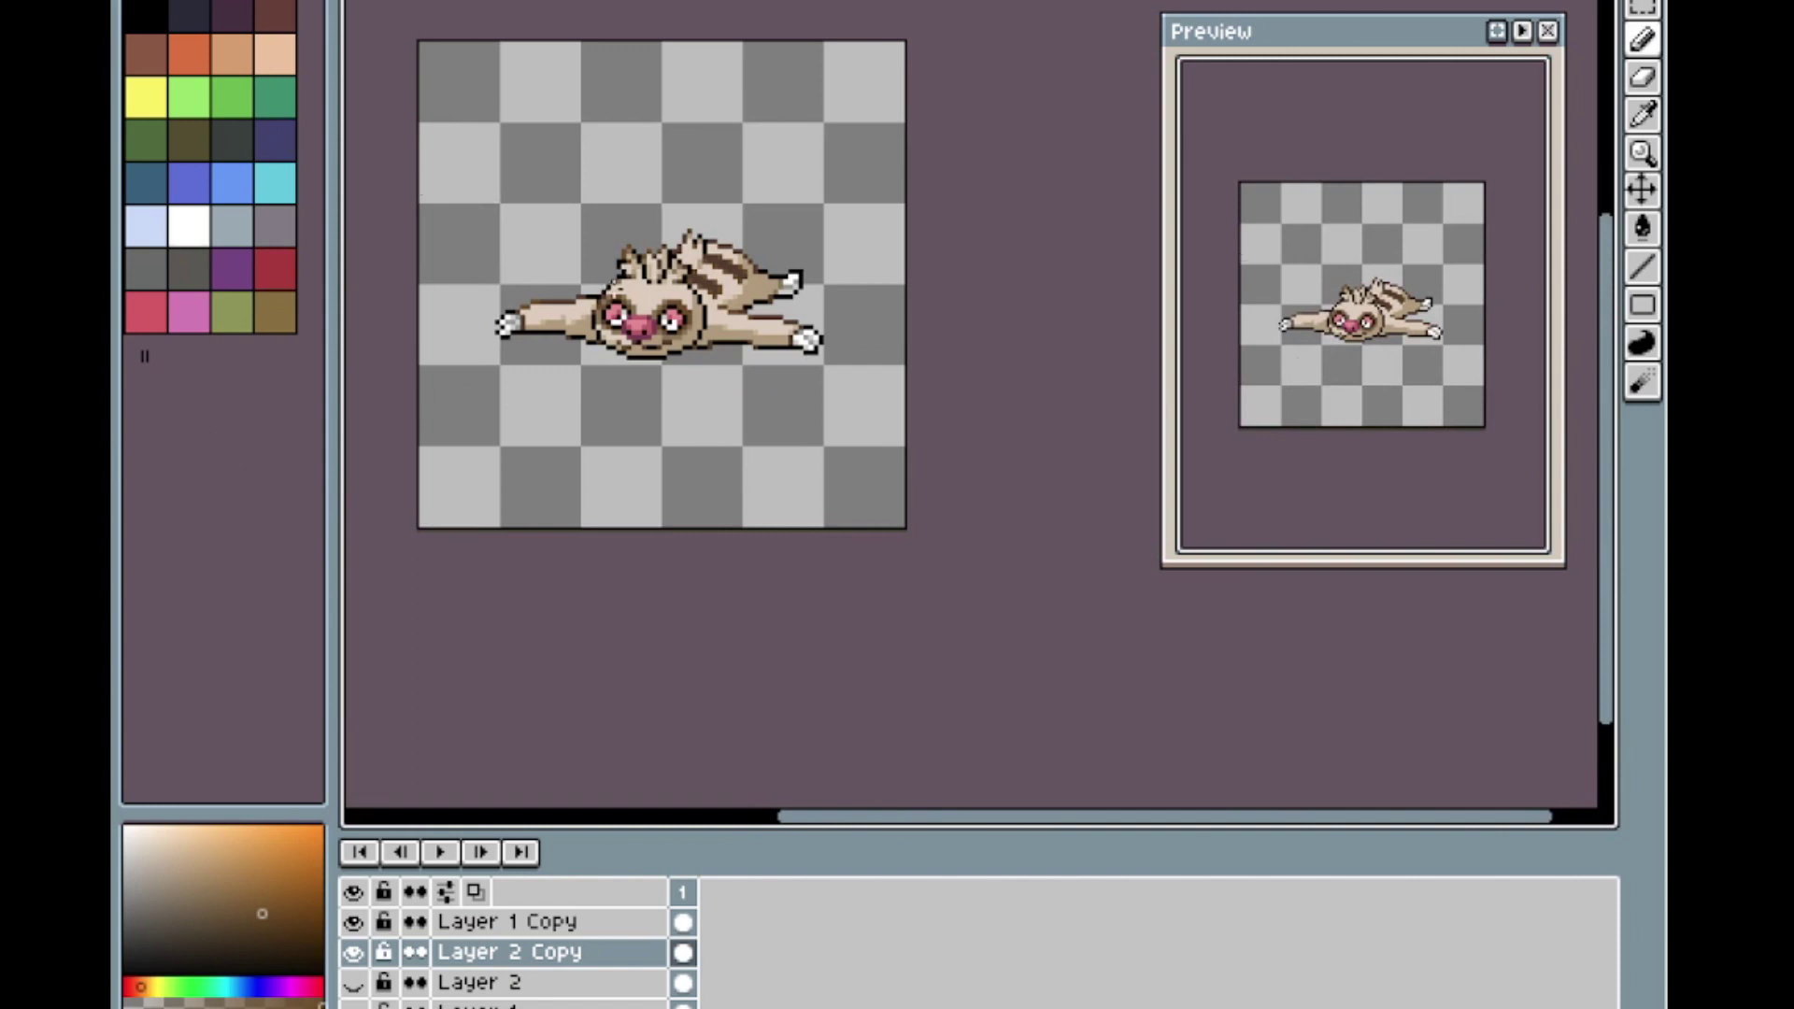
scroll(572, 316, "up", 1)
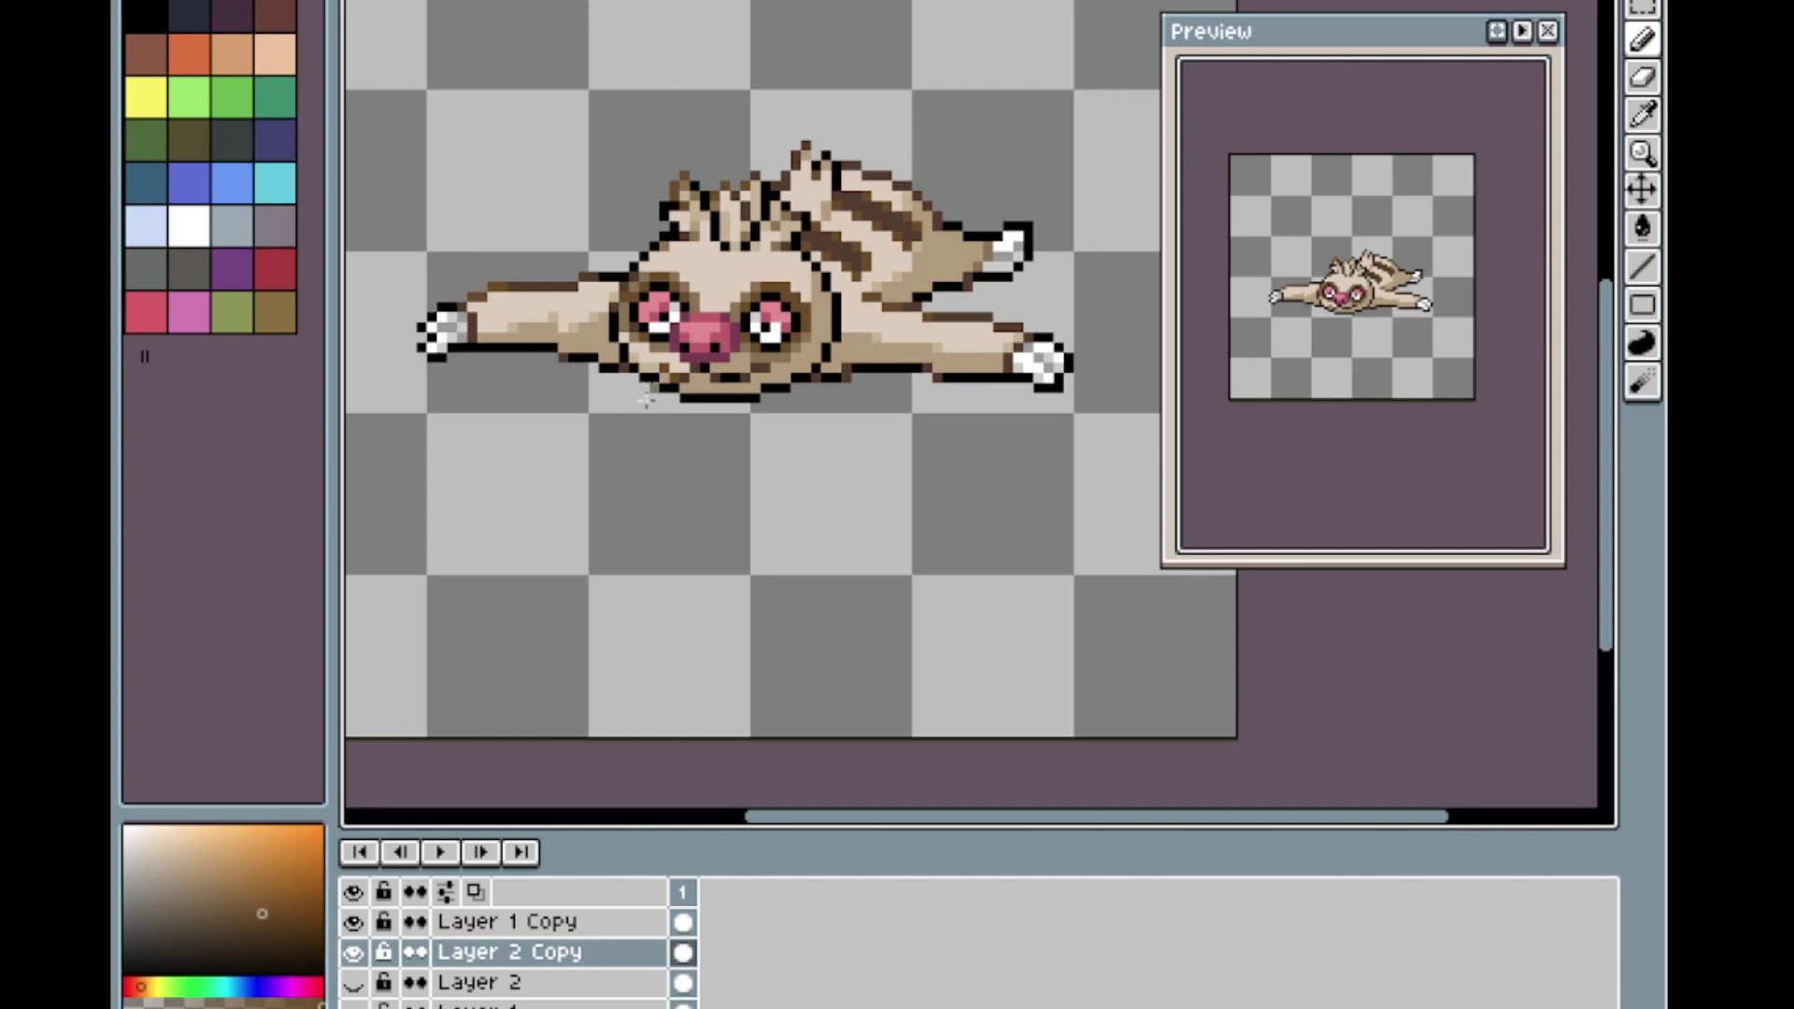
Resize the sloth sprite to 300 percent with the ratio locked and nearest-neighbor interpolation.
right_click(527, 334)
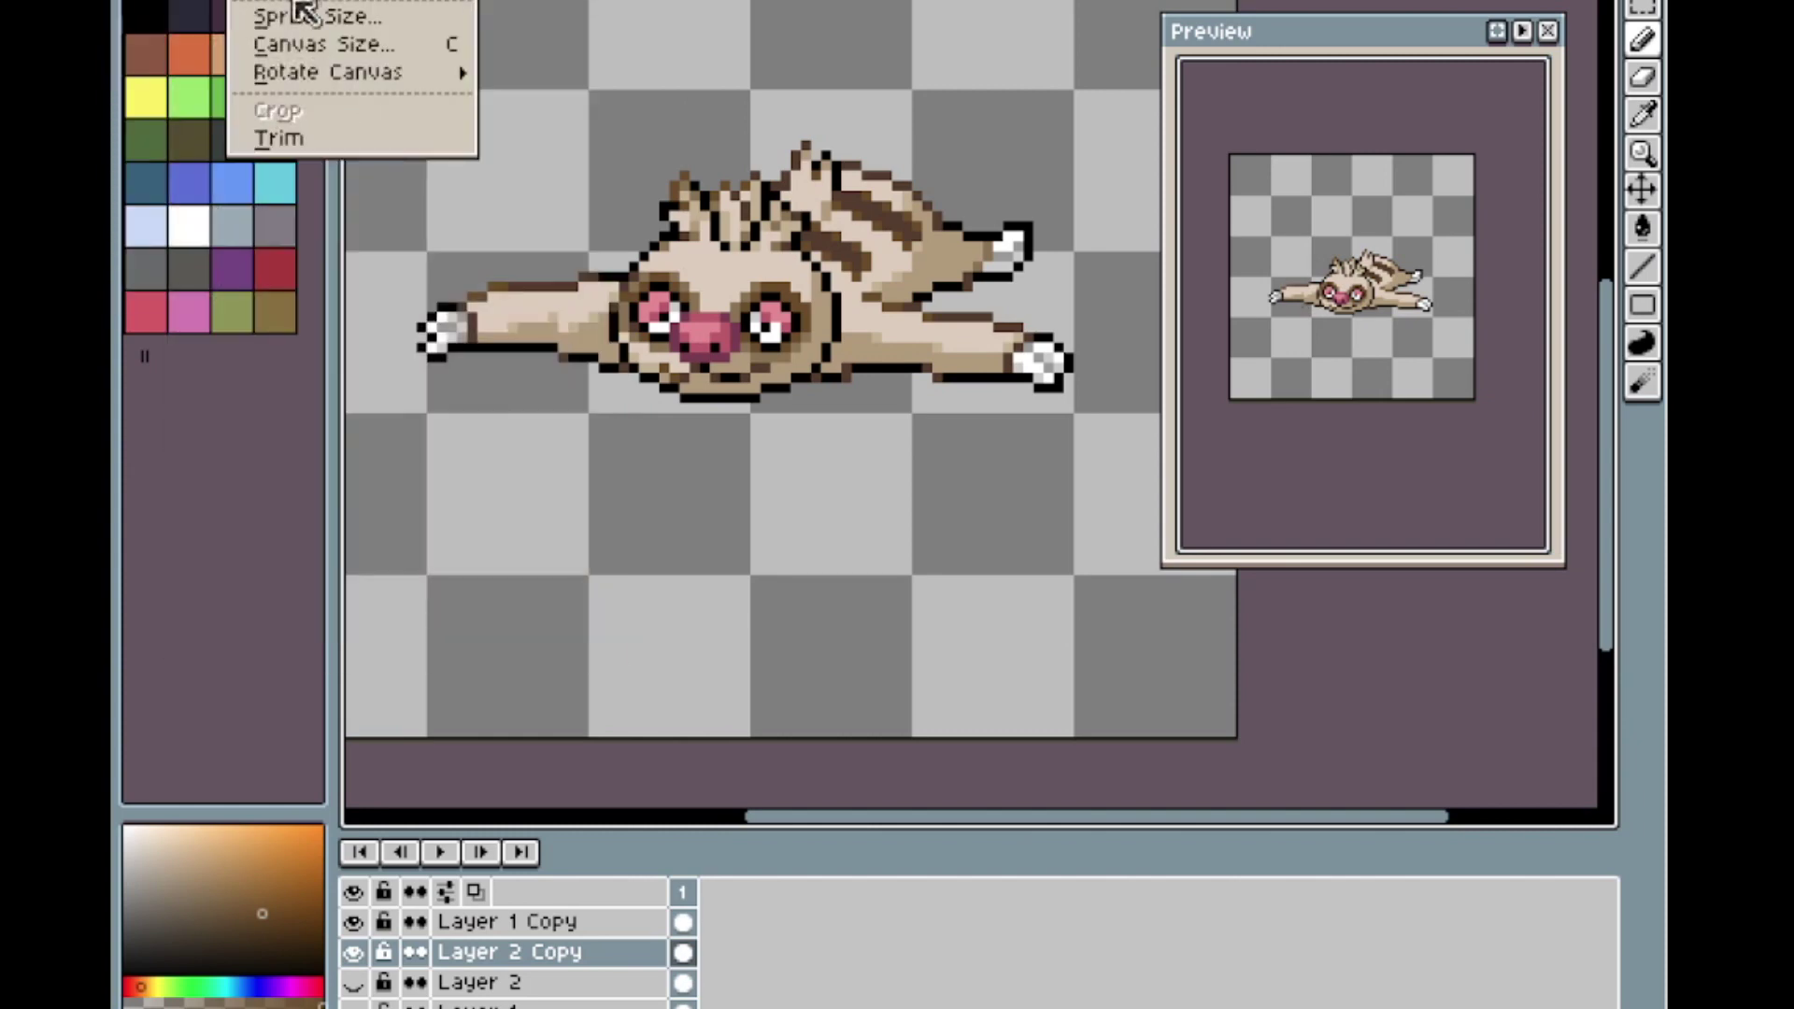
left_click(290, 17)
left_click(1354, 513)
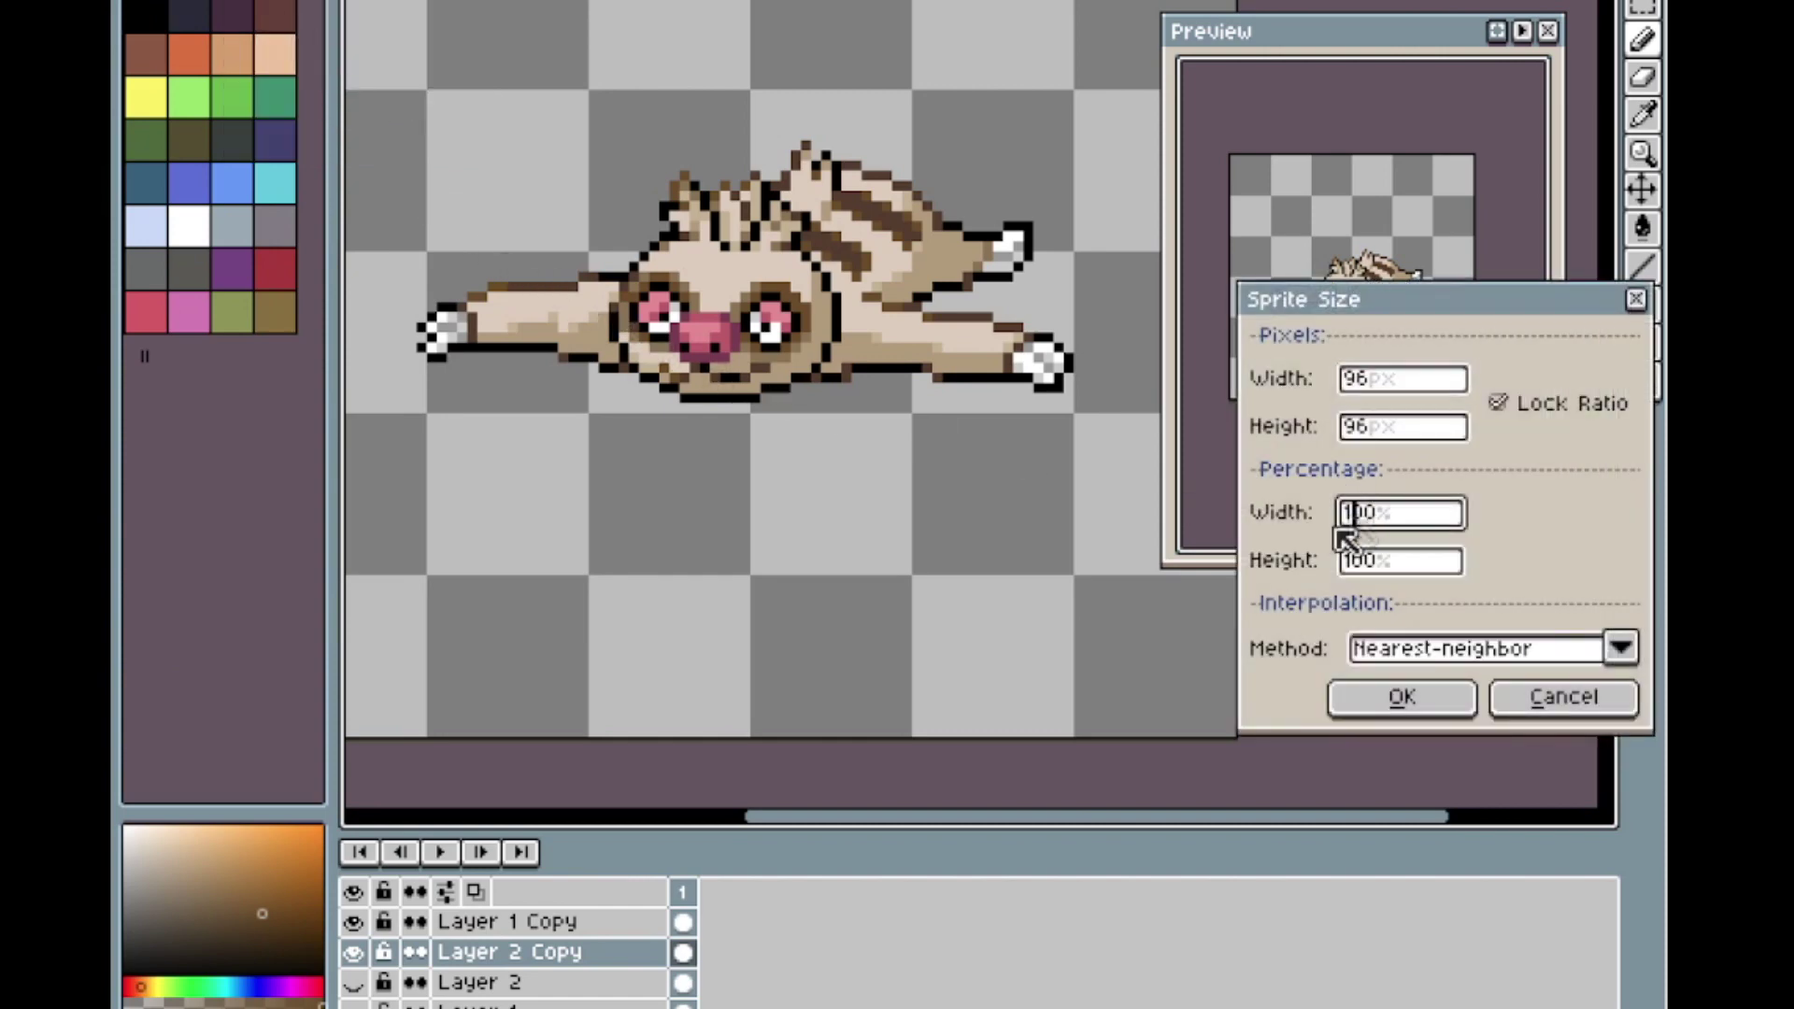
key("BackSpace")
type("3")
key("Return")
Examine the enlarged sloth sprite's outline, face and body pixels at different magnifications.
scroll(800, 353, "down", 4)
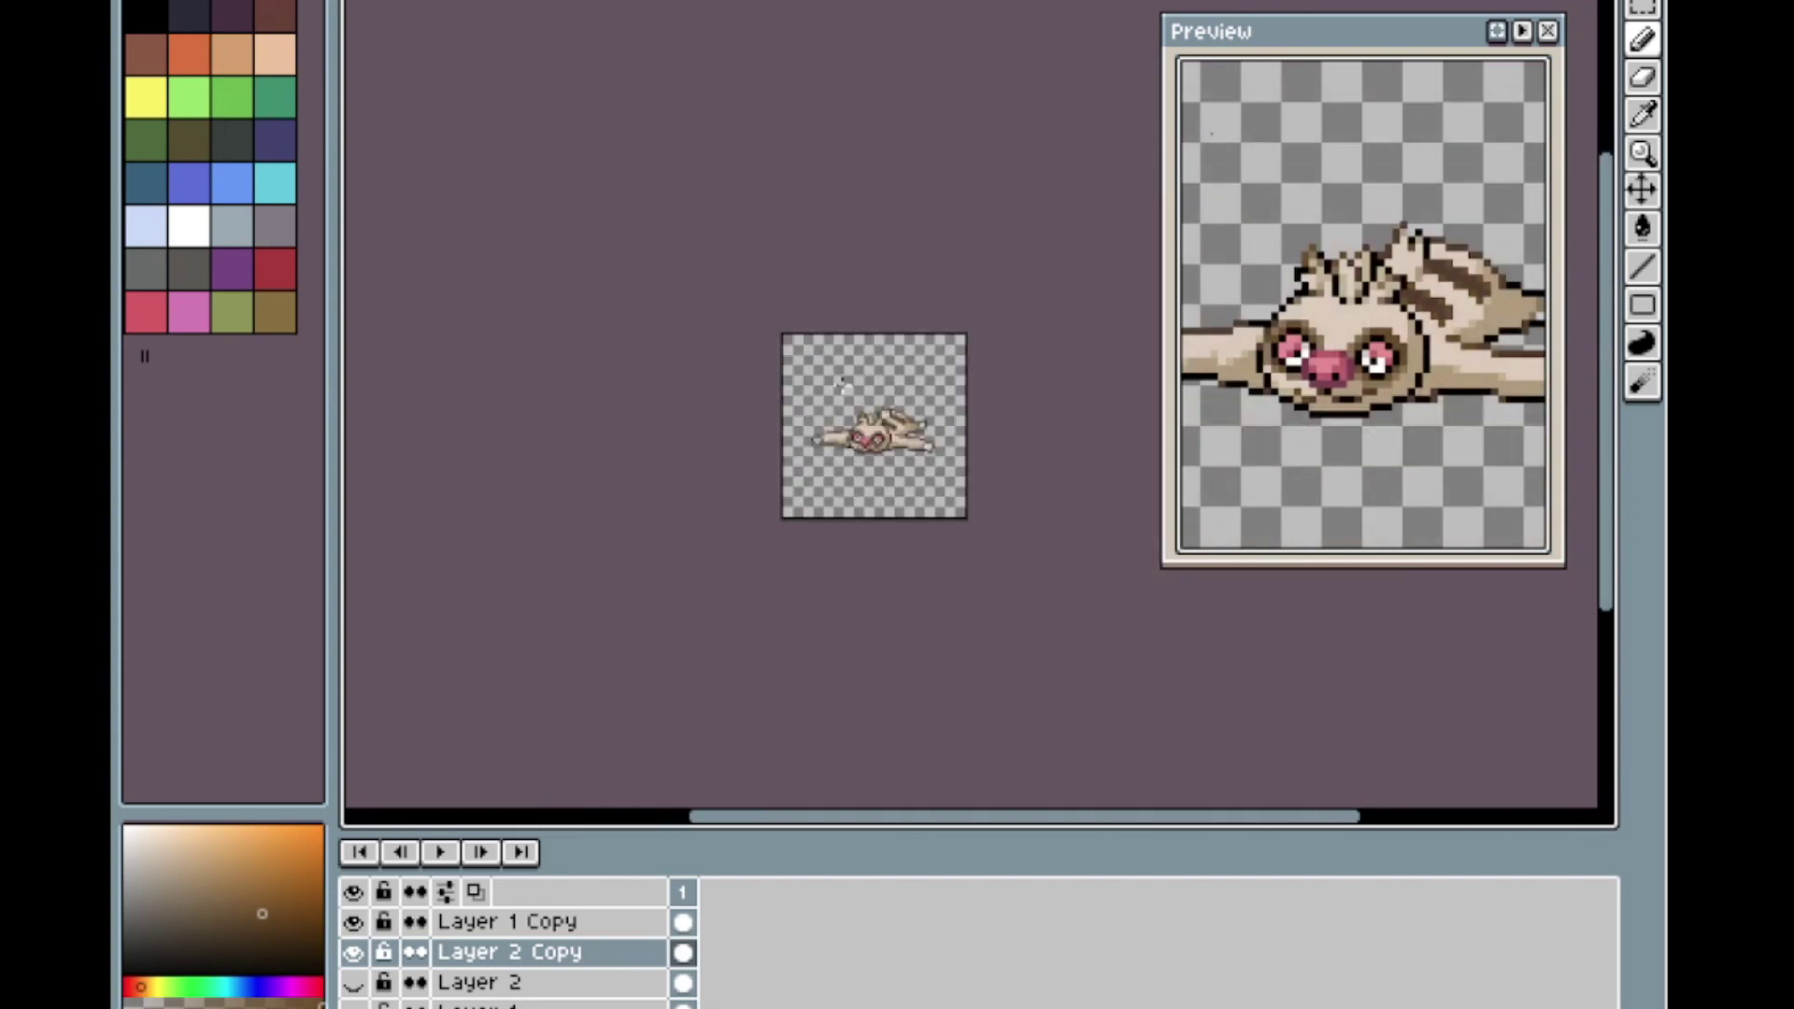
scroll(908, 439, "up", 3)
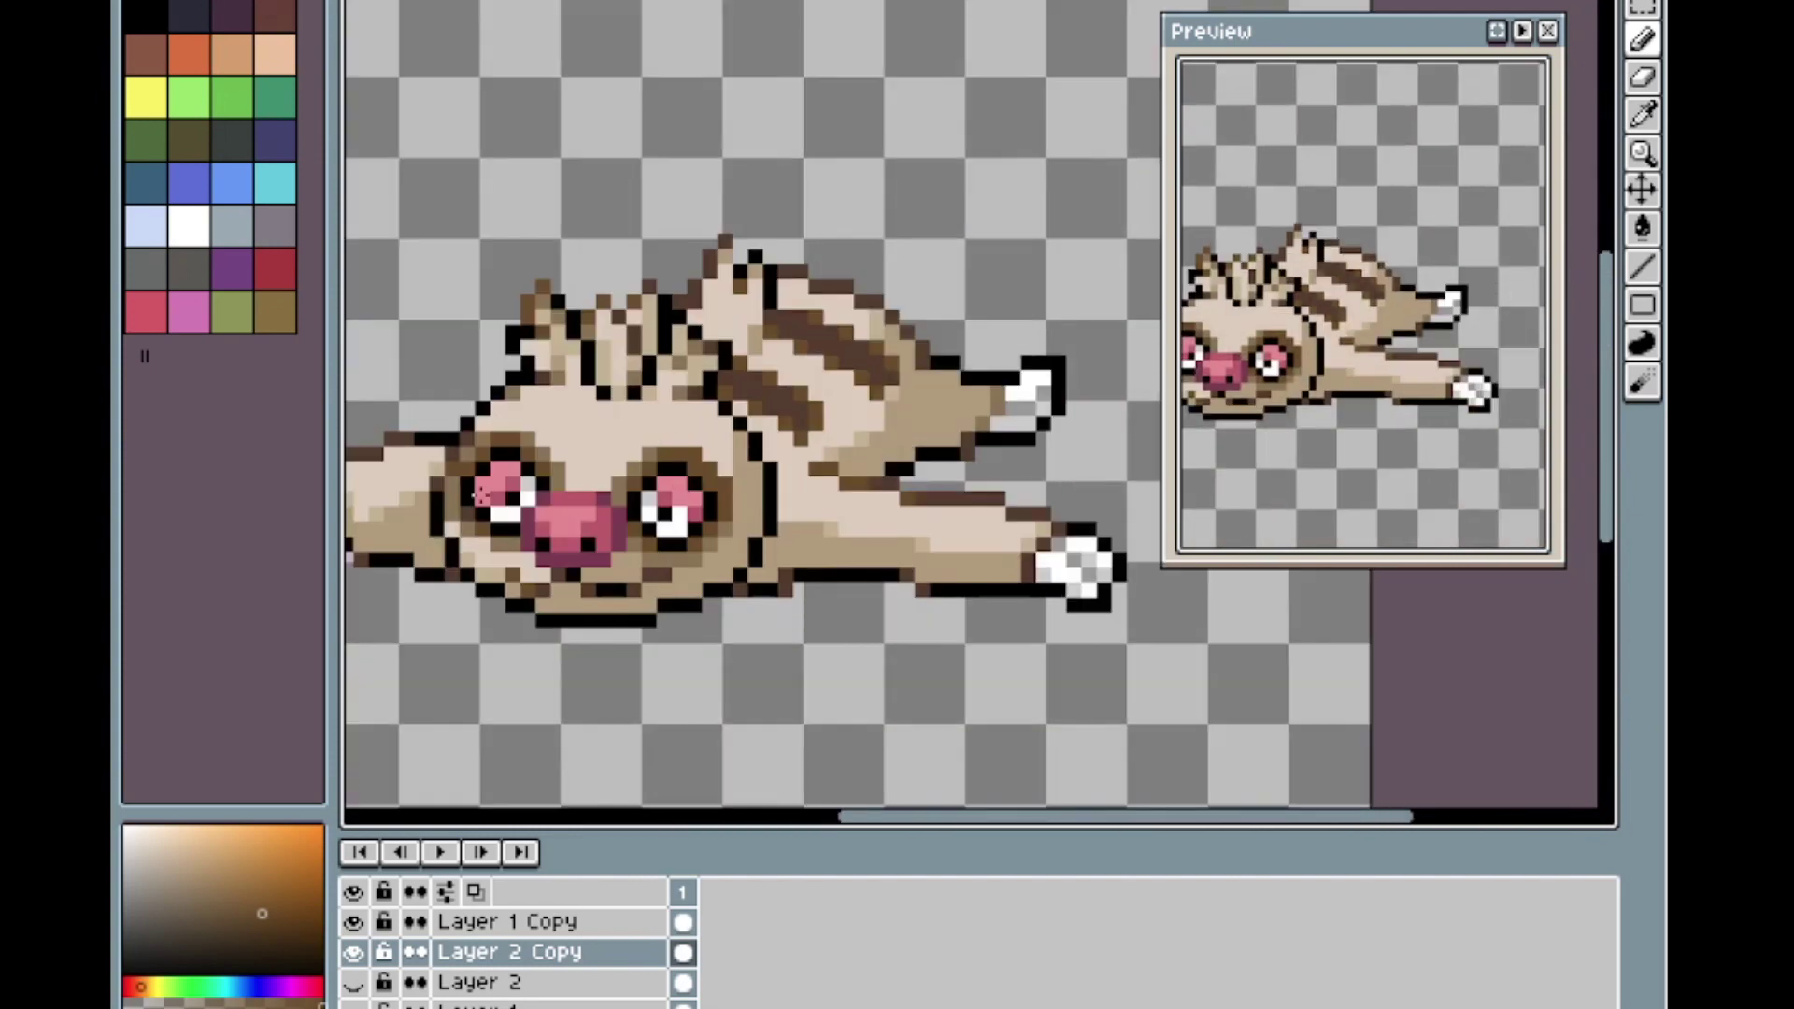
scroll(576, 515, "up", 2)
scroll(607, 561, "down", 3)
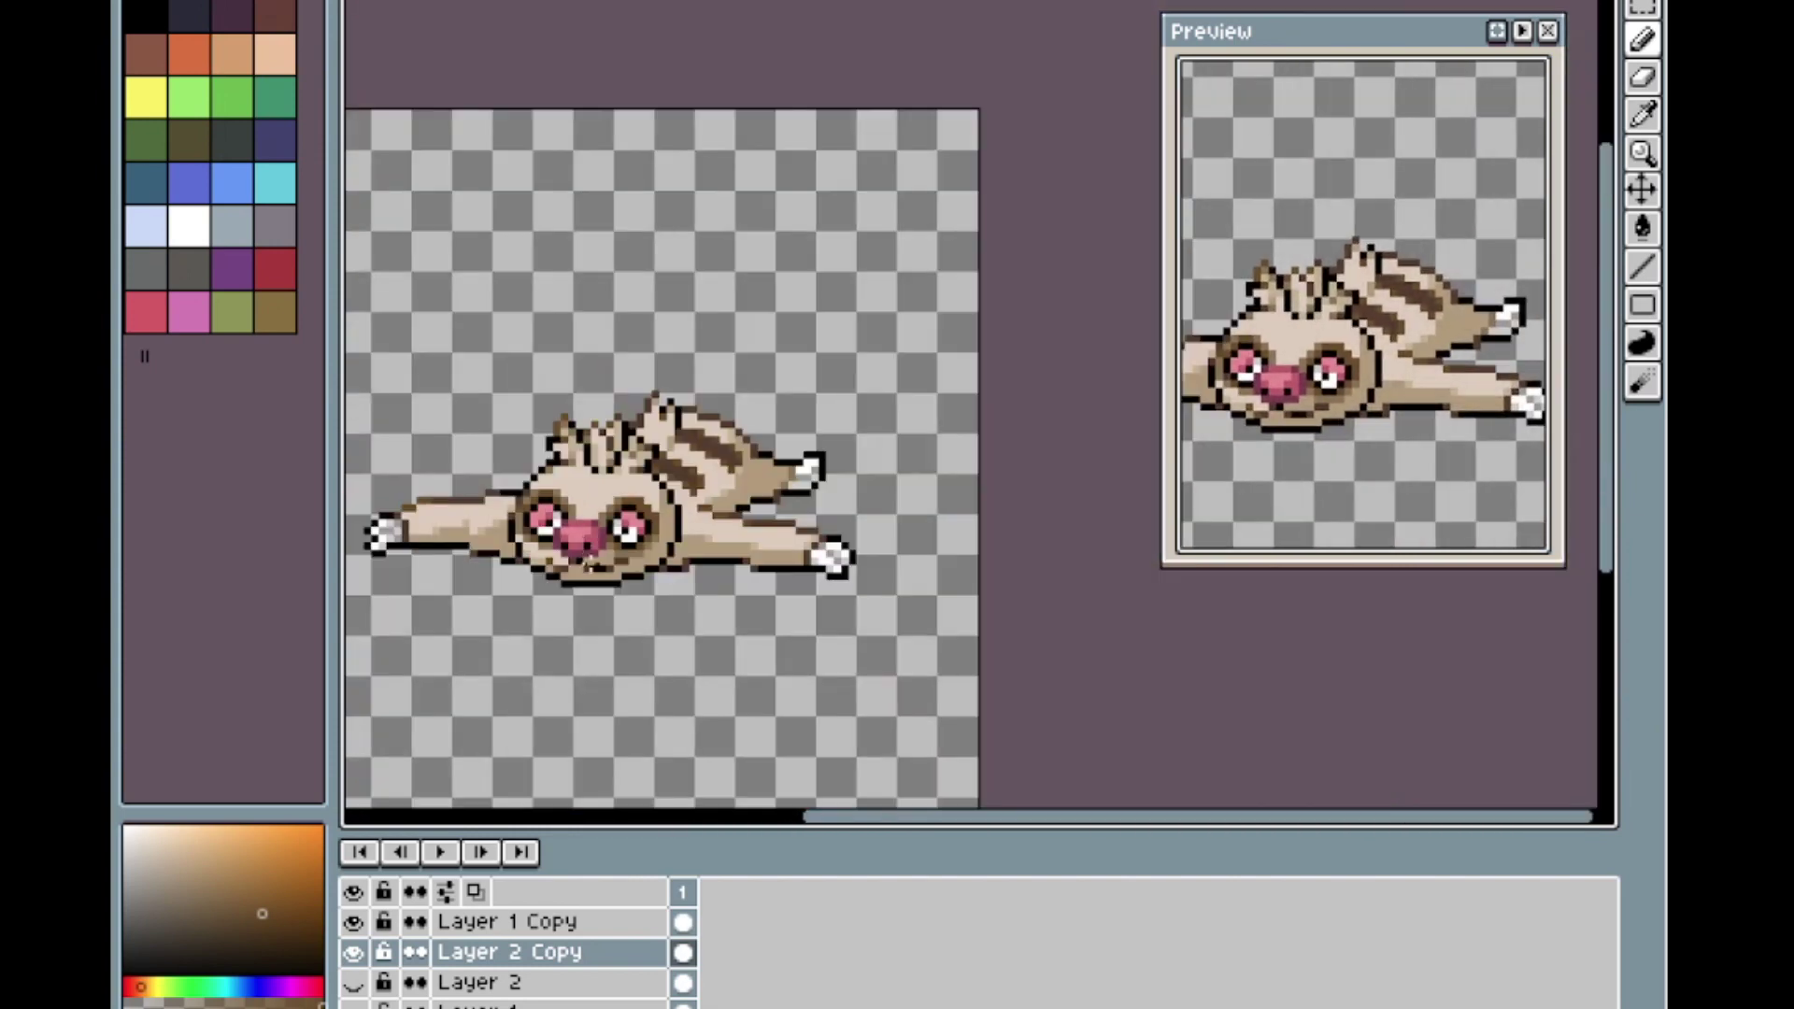
scroll(650, 615, "up", 4)
scroll(650, 615, "up", 2)
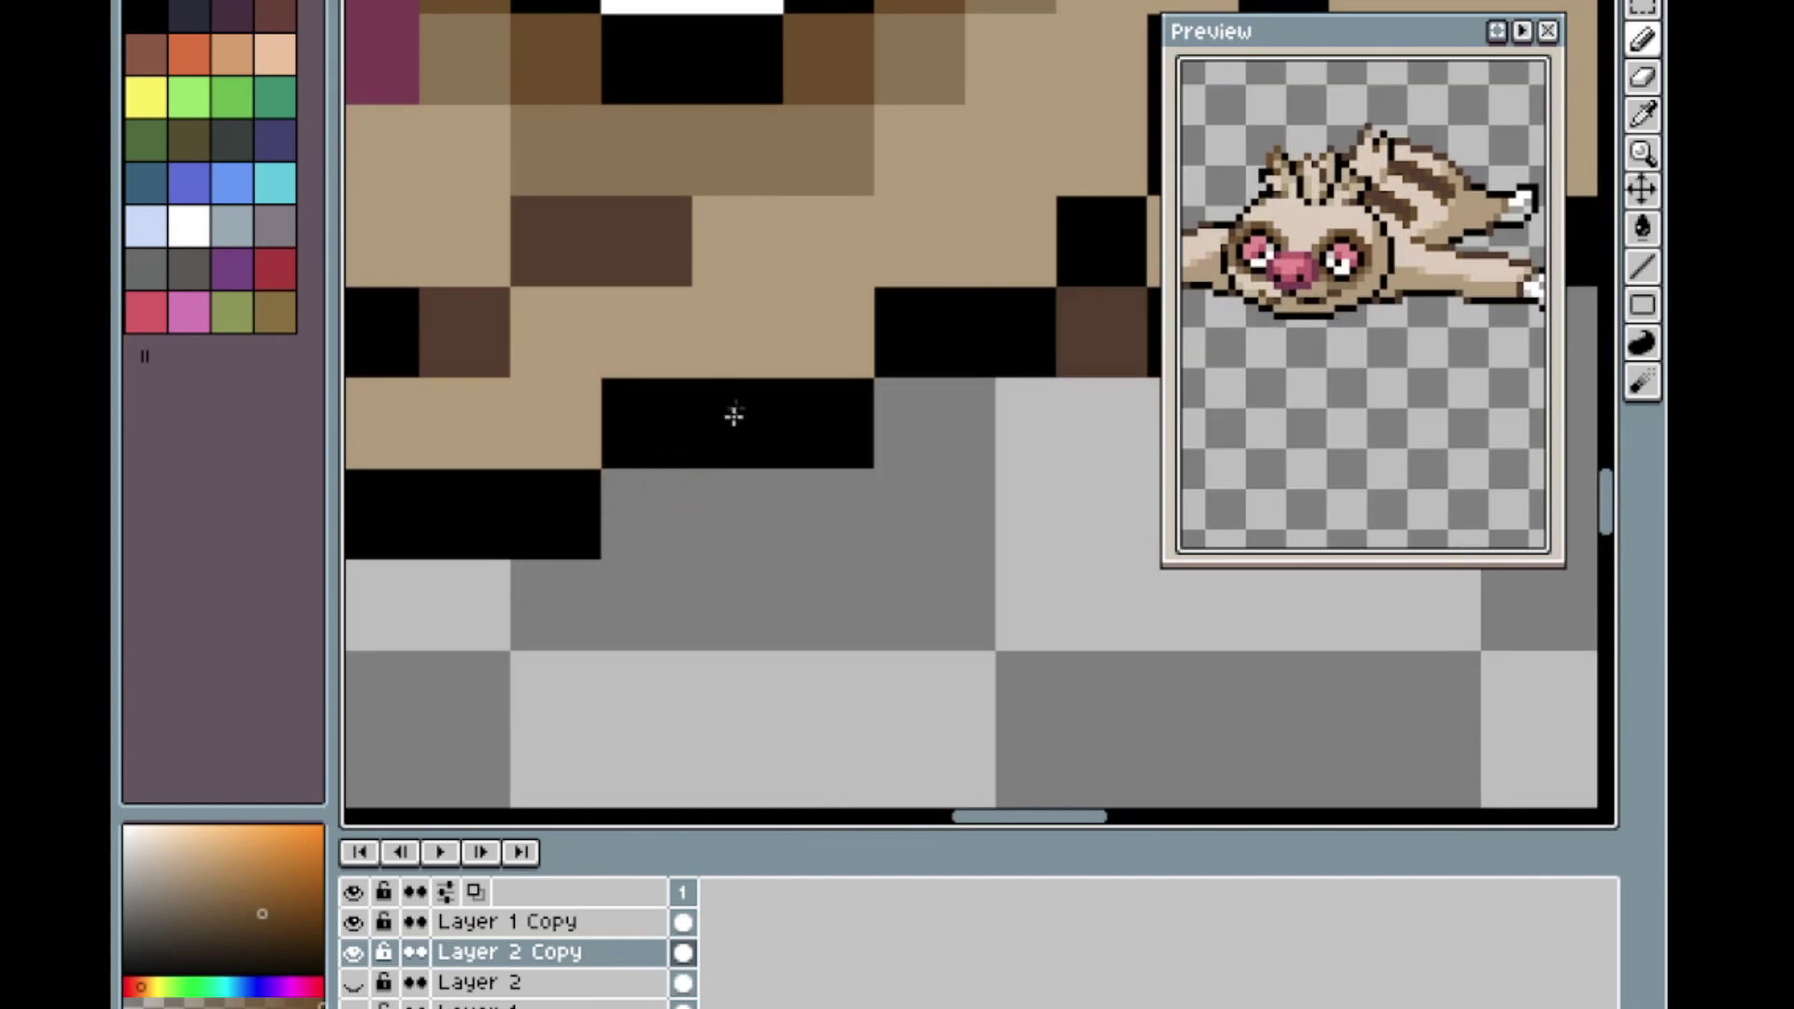
scroll(709, 436, "down", 5)
scroll(761, 248, "up", 5)
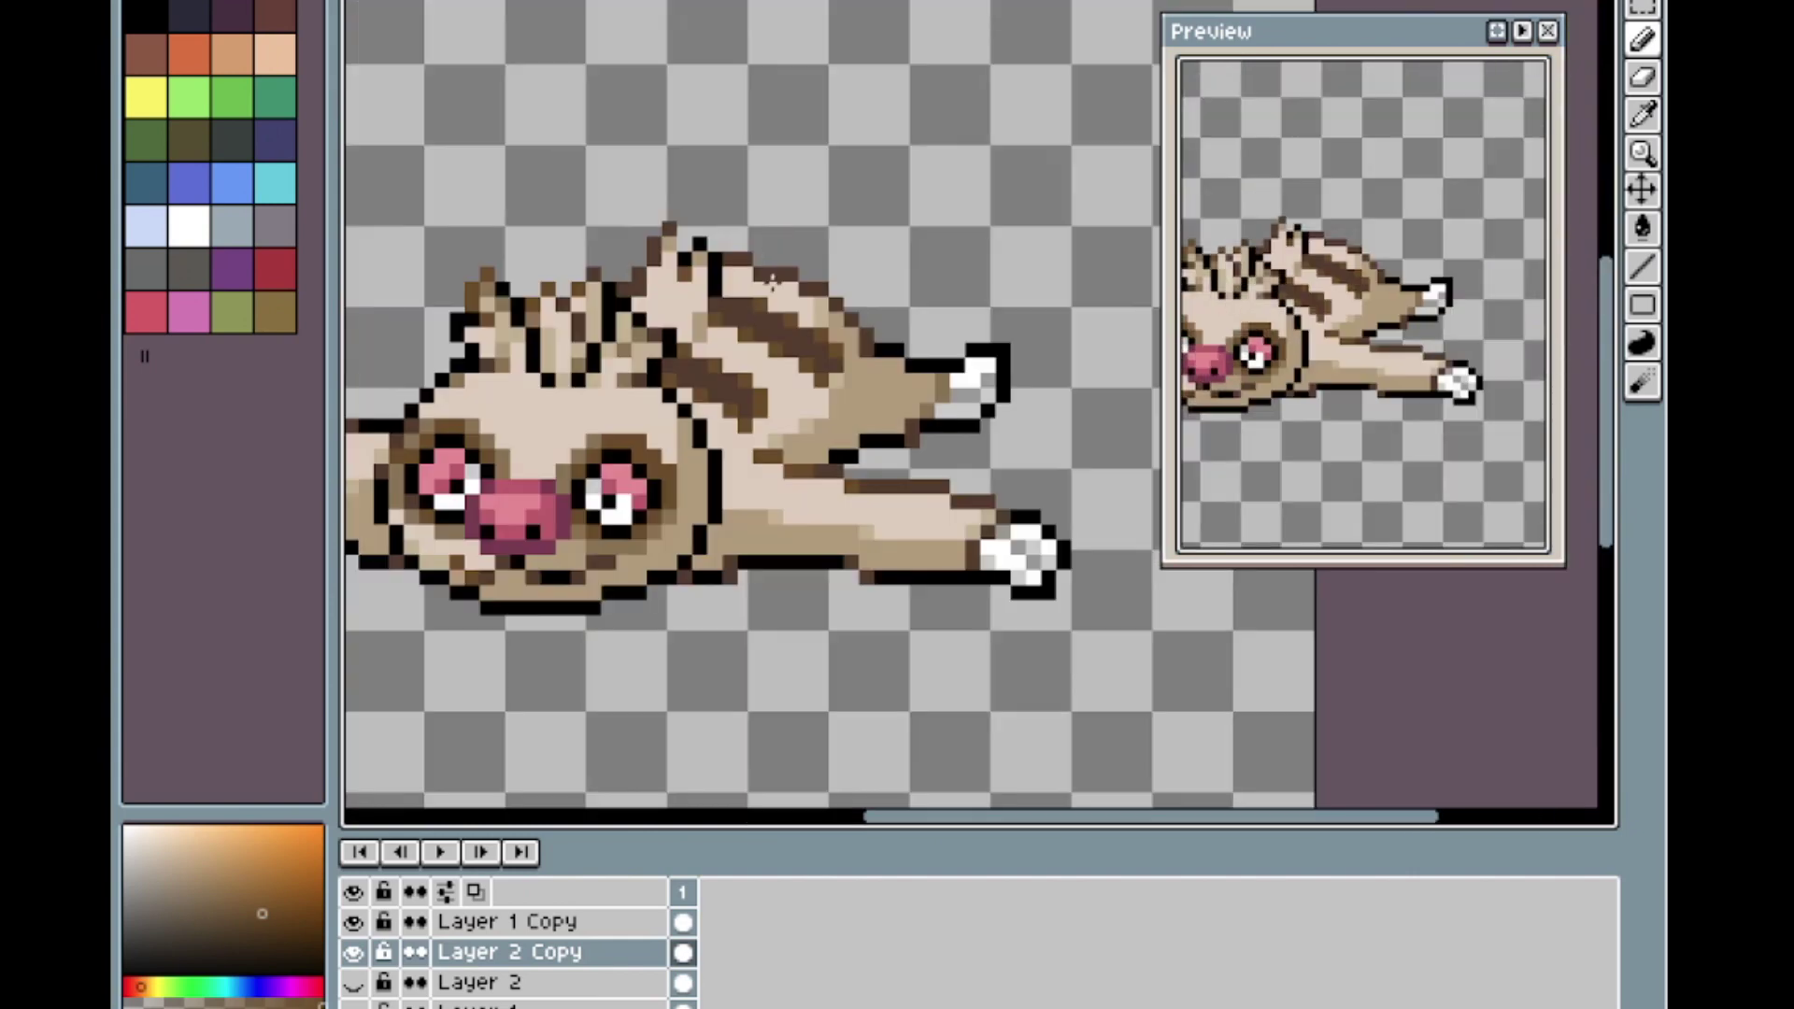
scroll(822, 242, "up", 1)
scroll(823, 245, "down", 2)
Draw a looping brown pencil test line from the sloth's back around its hind foot on the enlarged canvas.
mouse_move(796, 285)
left_mouse_down()
mouse_move(928, 254)
mouse_move(855, 218)
mouse_move(843, 249)
mouse_move(974, 239)
mouse_move(1004, 399)
mouse_move(822, 198)
left_mouse_up()
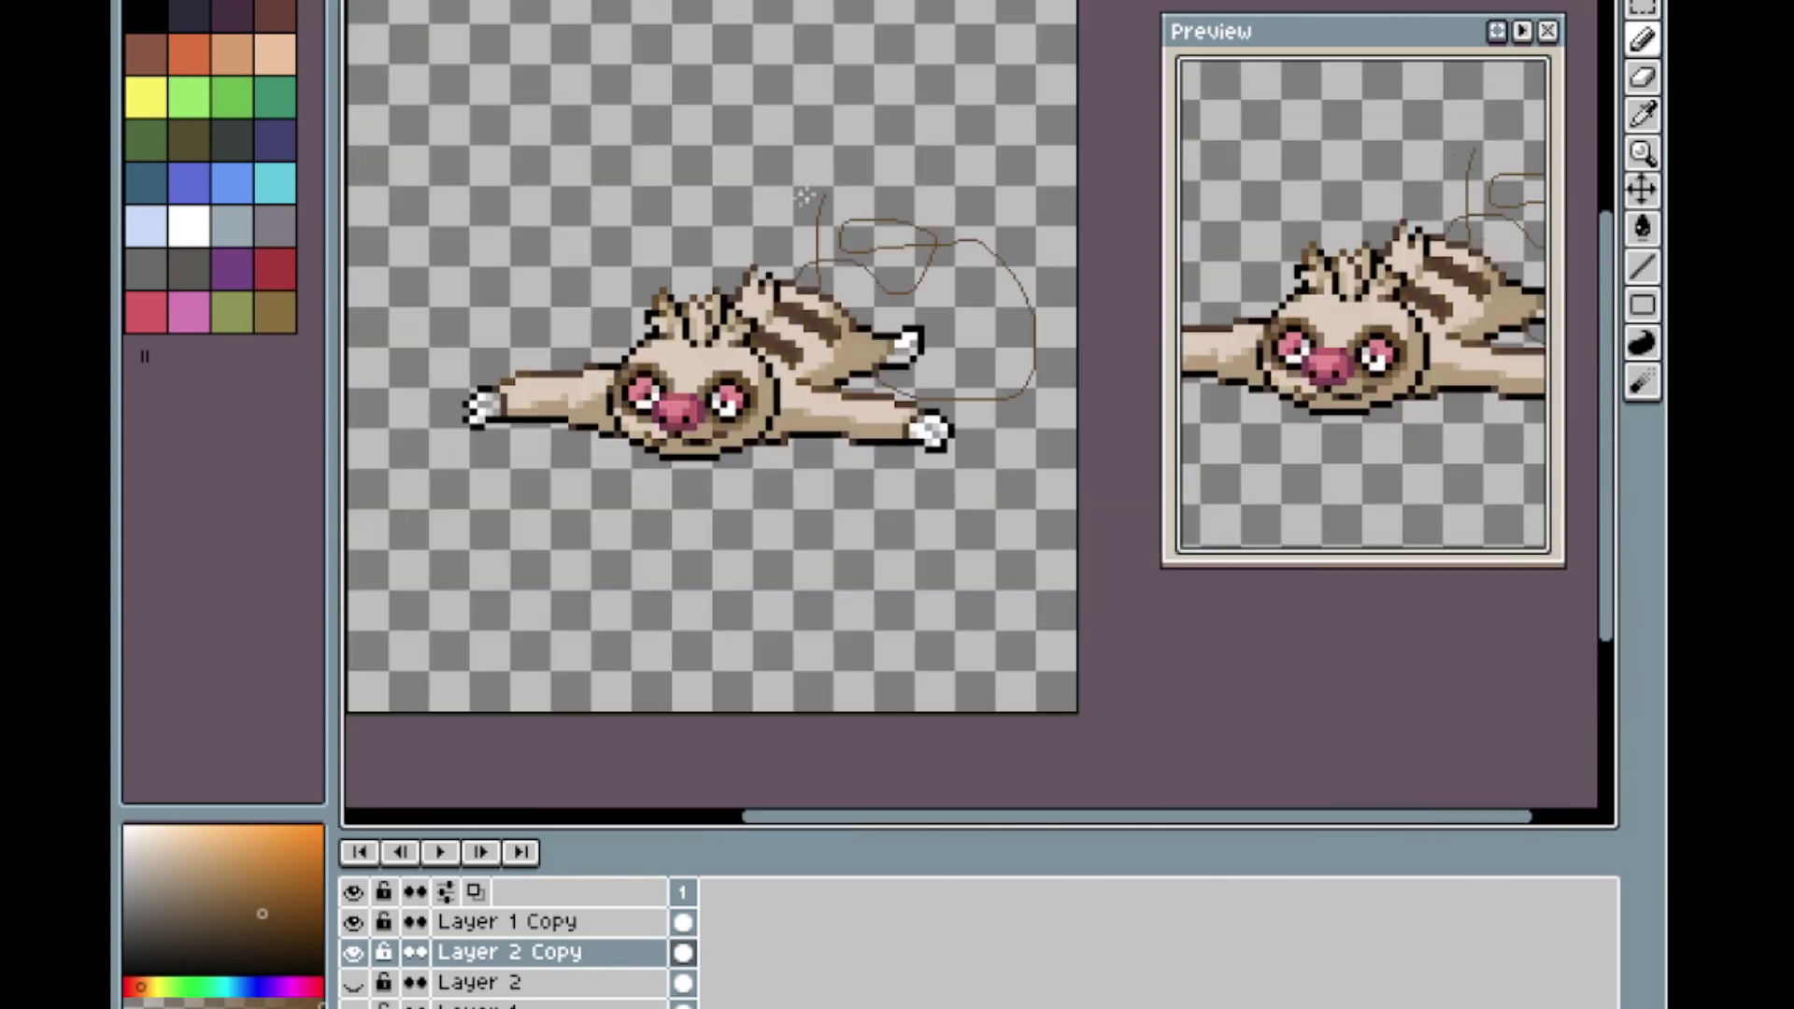
scroll(801, 198, "down", 4)
scroll(800, 198, "up", 5)
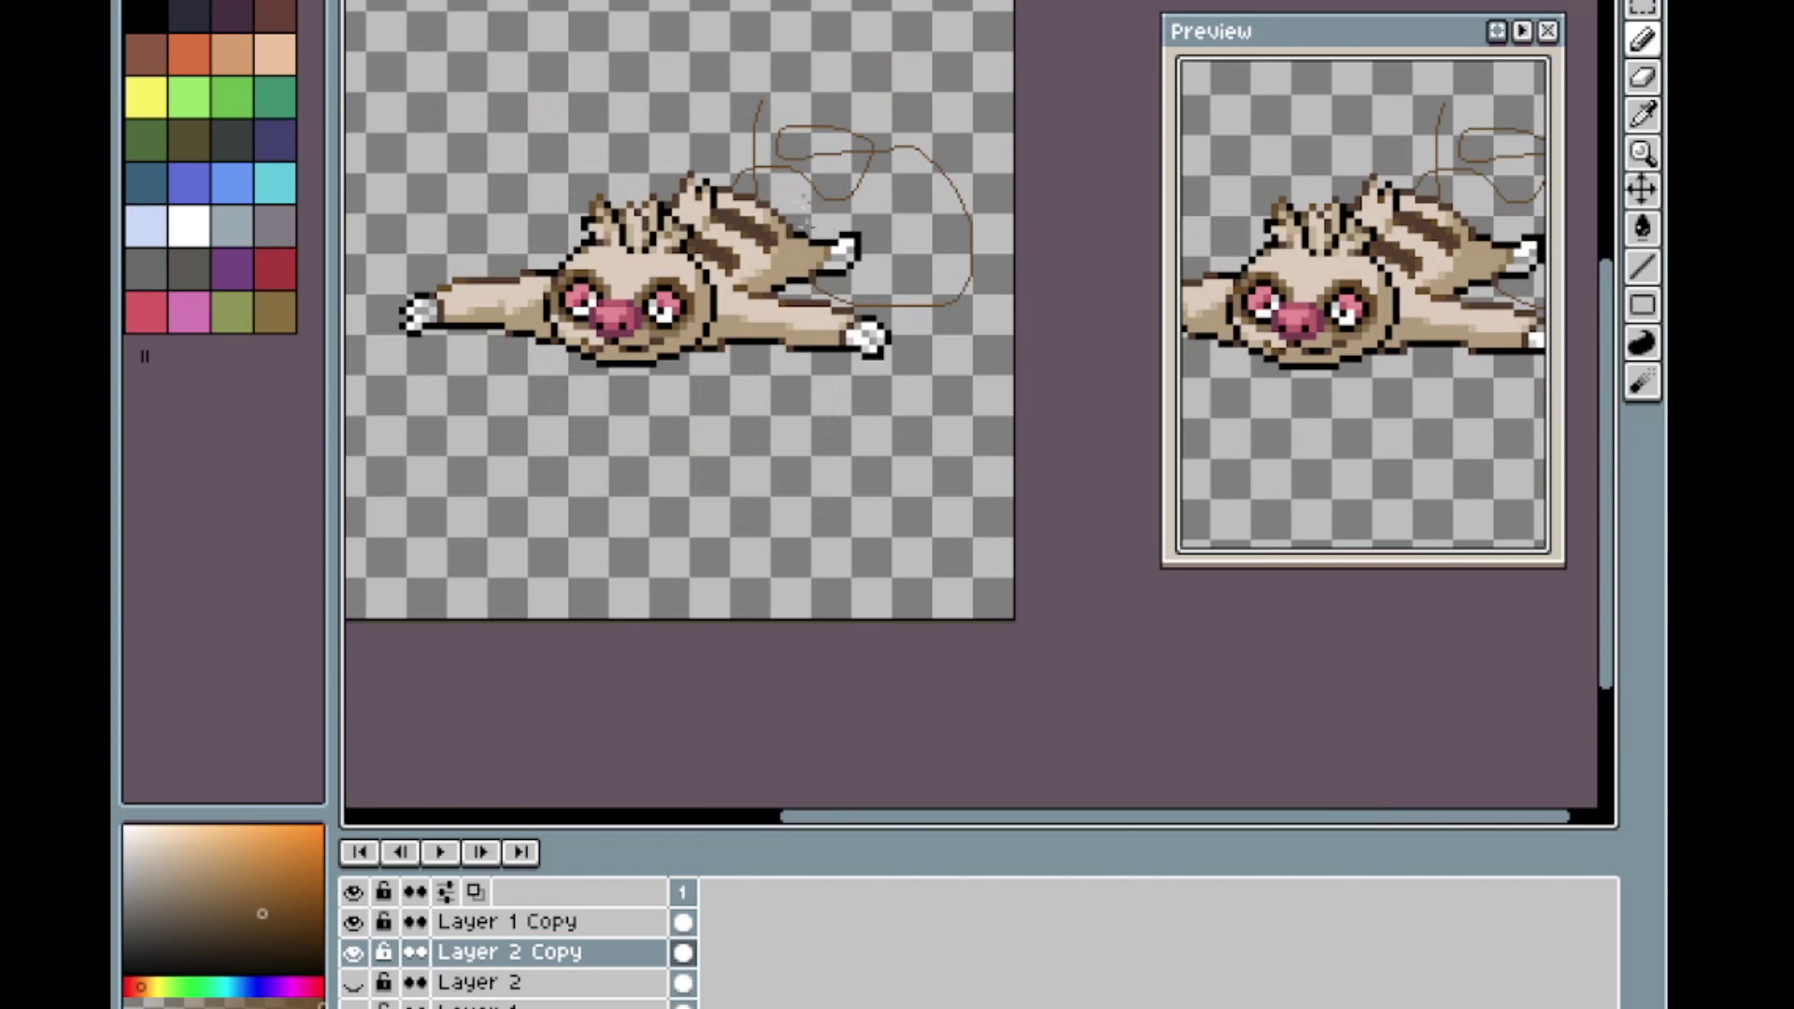
scroll(741, 178, "down", 2)
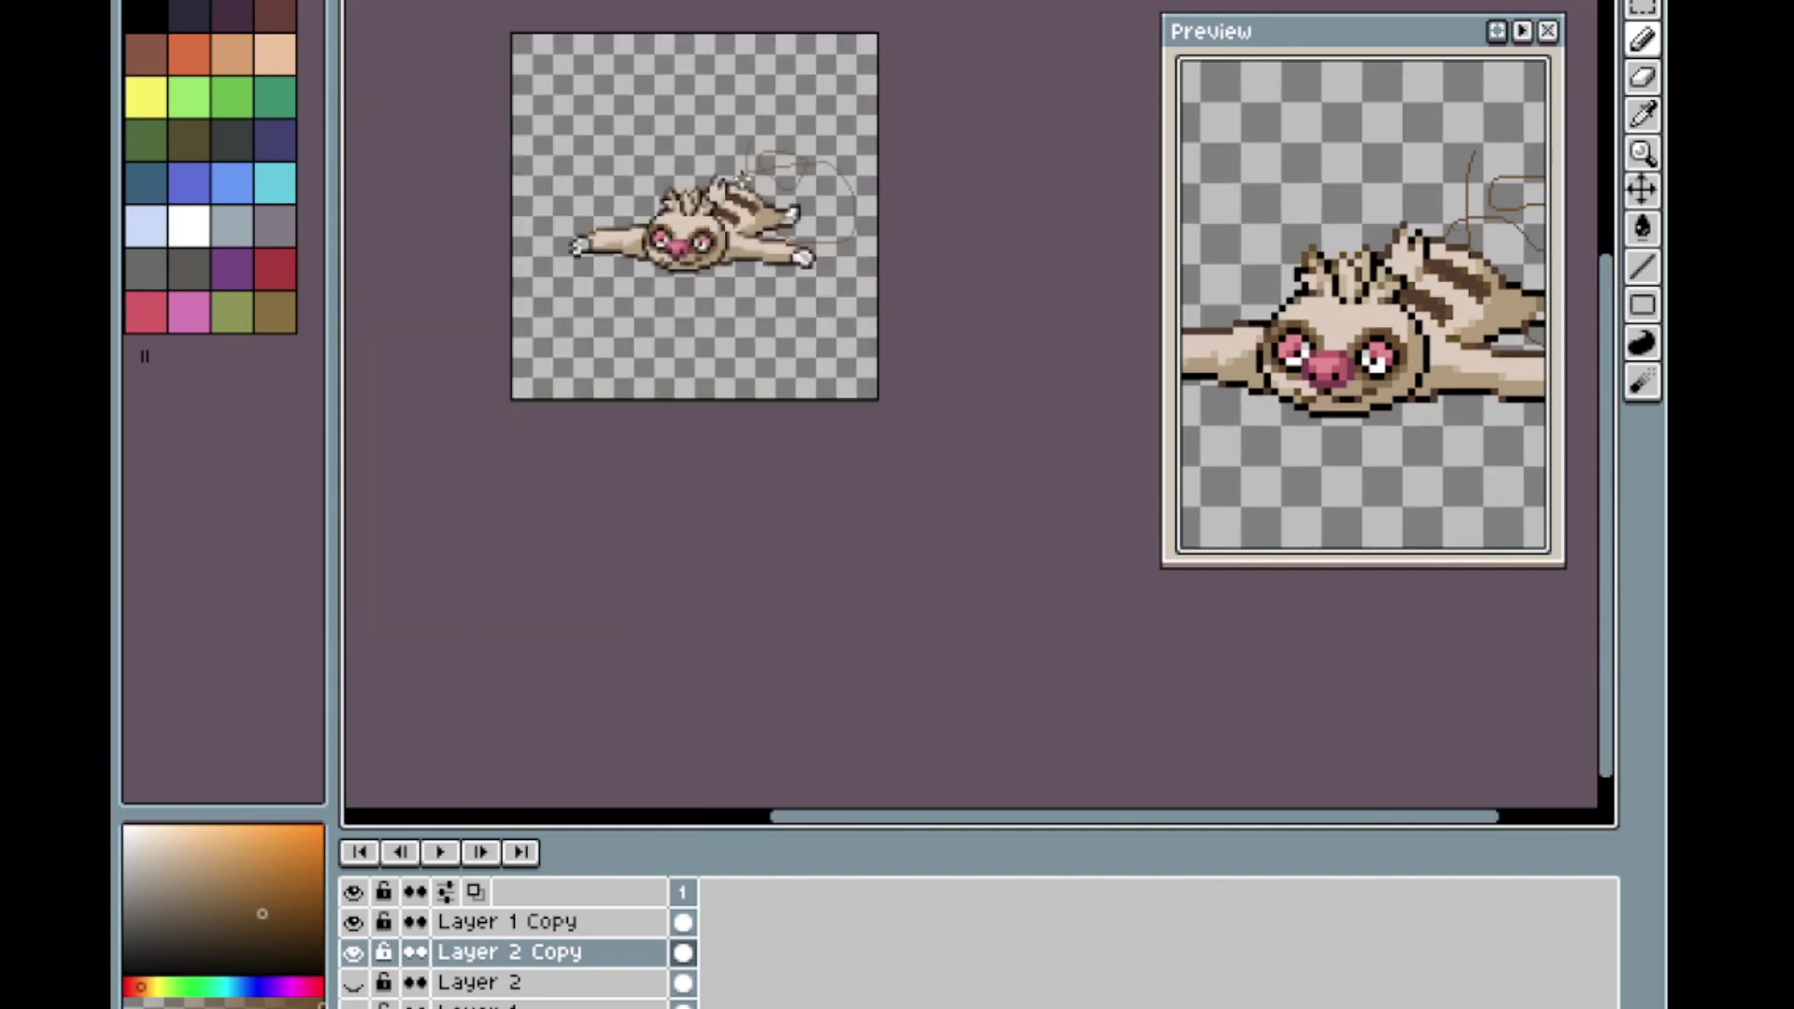
scroll(743, 192, "up", 2)
scroll(743, 196, "down", 3)
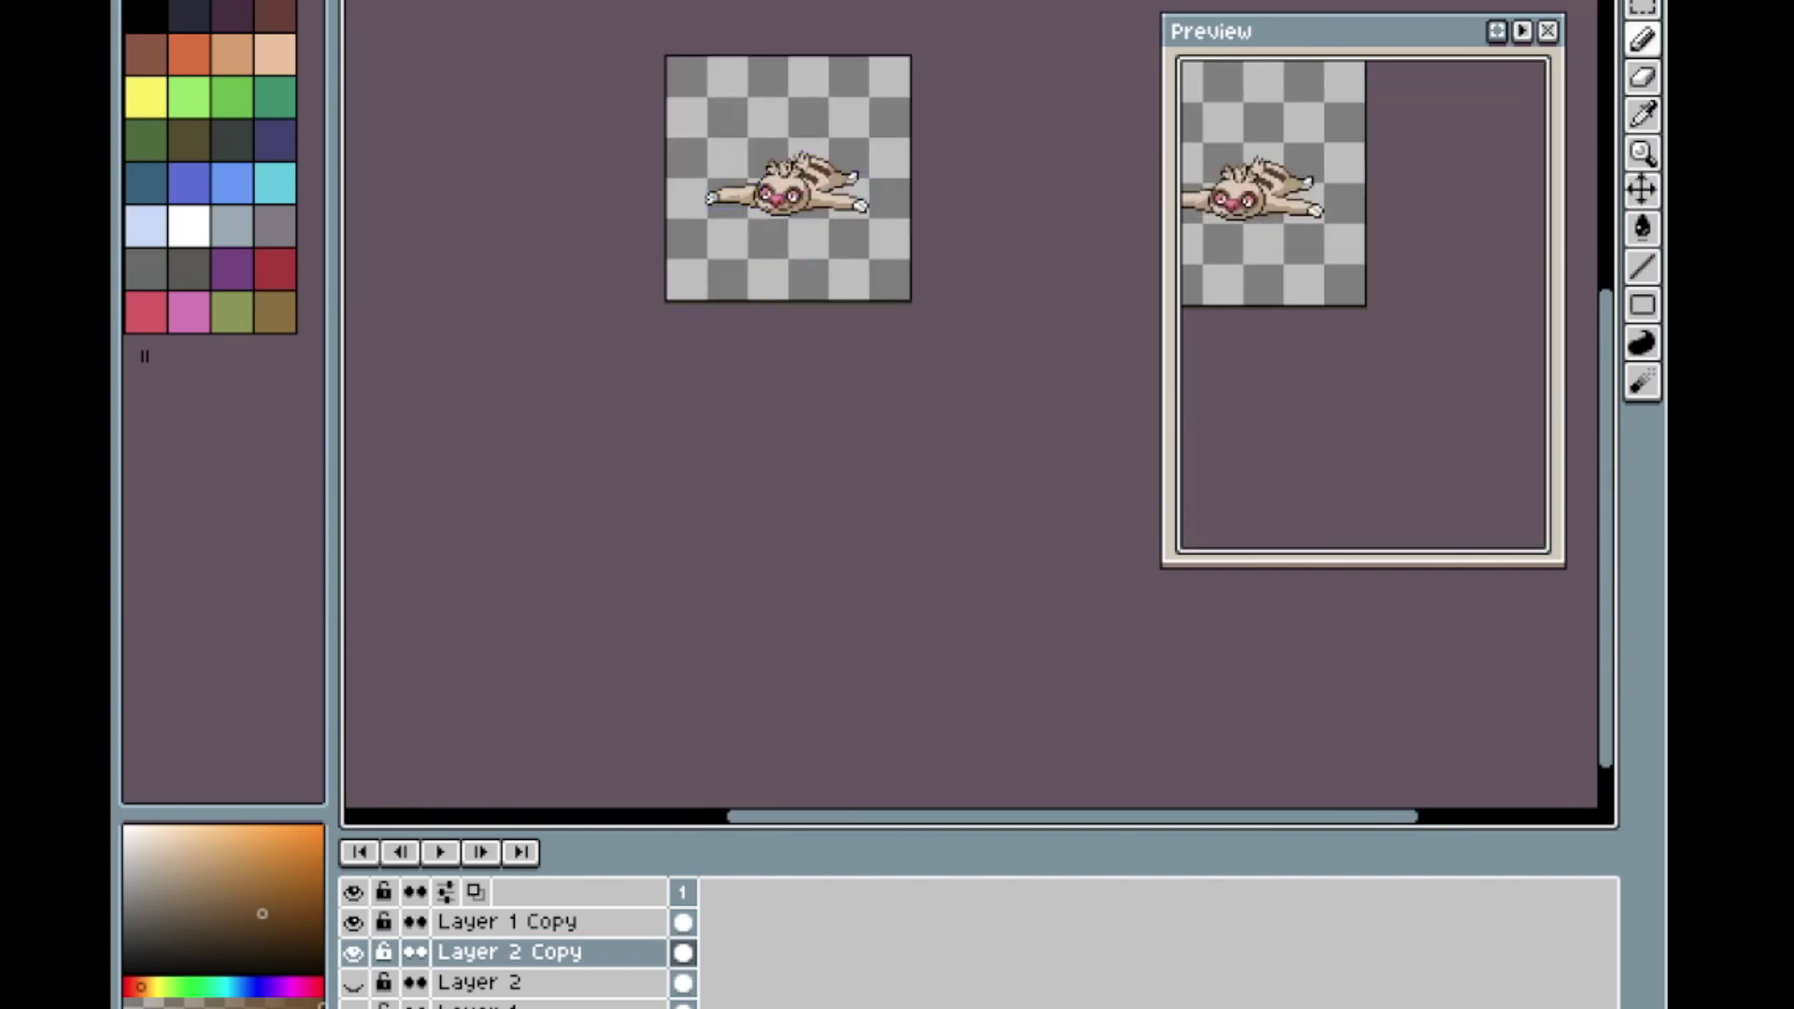
Draw a short brown pencil test stroke above the sloth's back at the sprite's original resolution.
scroll(811, 152, "up", 3)
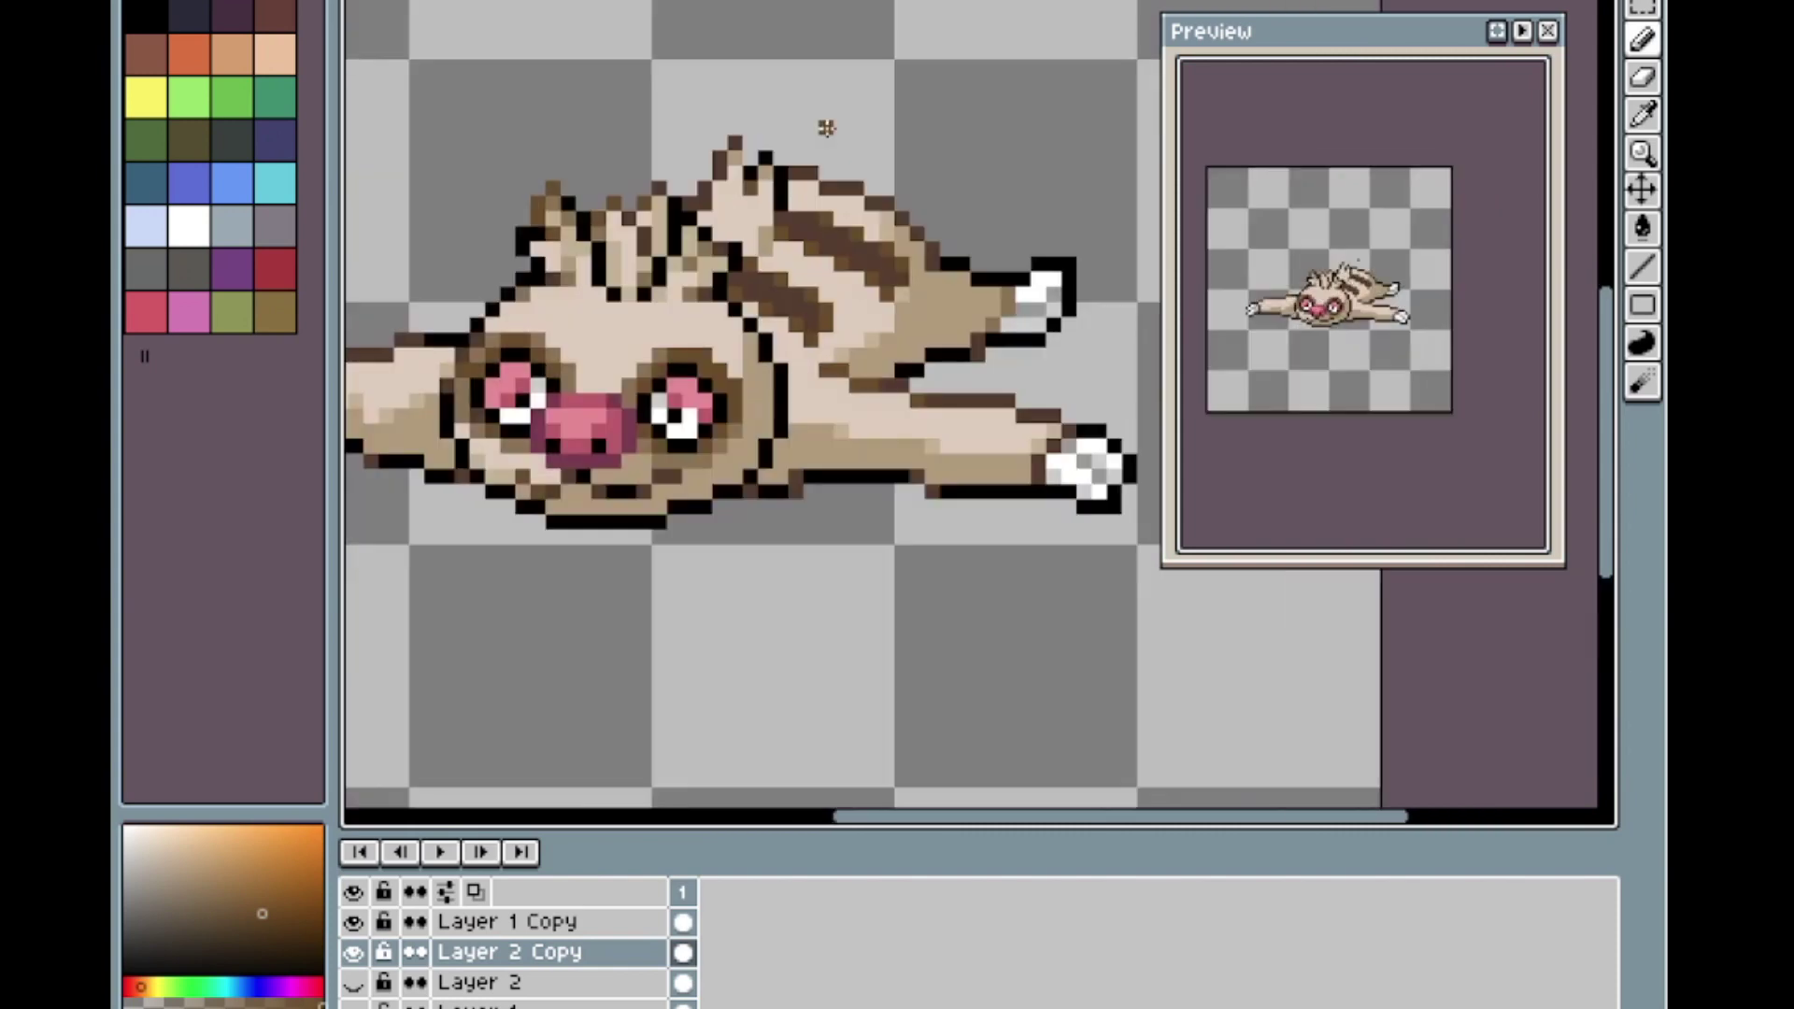
scroll(767, 126, "up", 1)
scroll(741, 127, "up", 1)
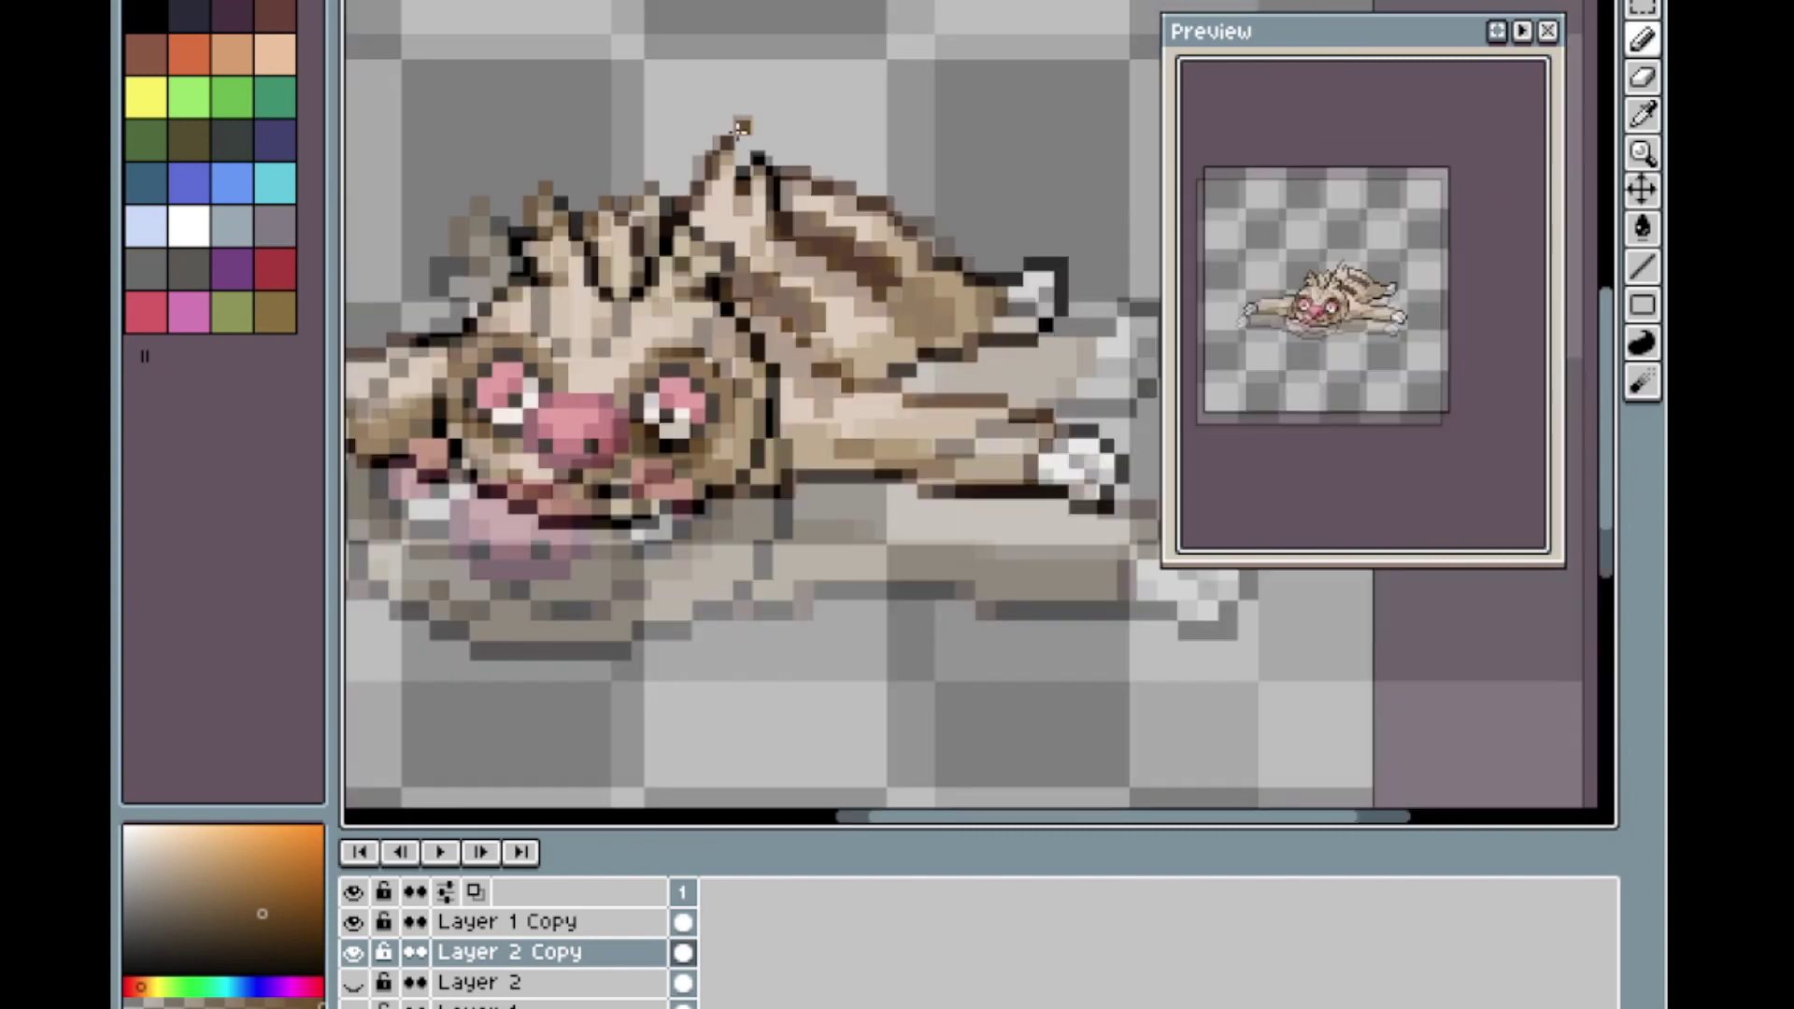
scroll(738, 129, "down", 2)
left_click_drag(807, 153, 802, 187)
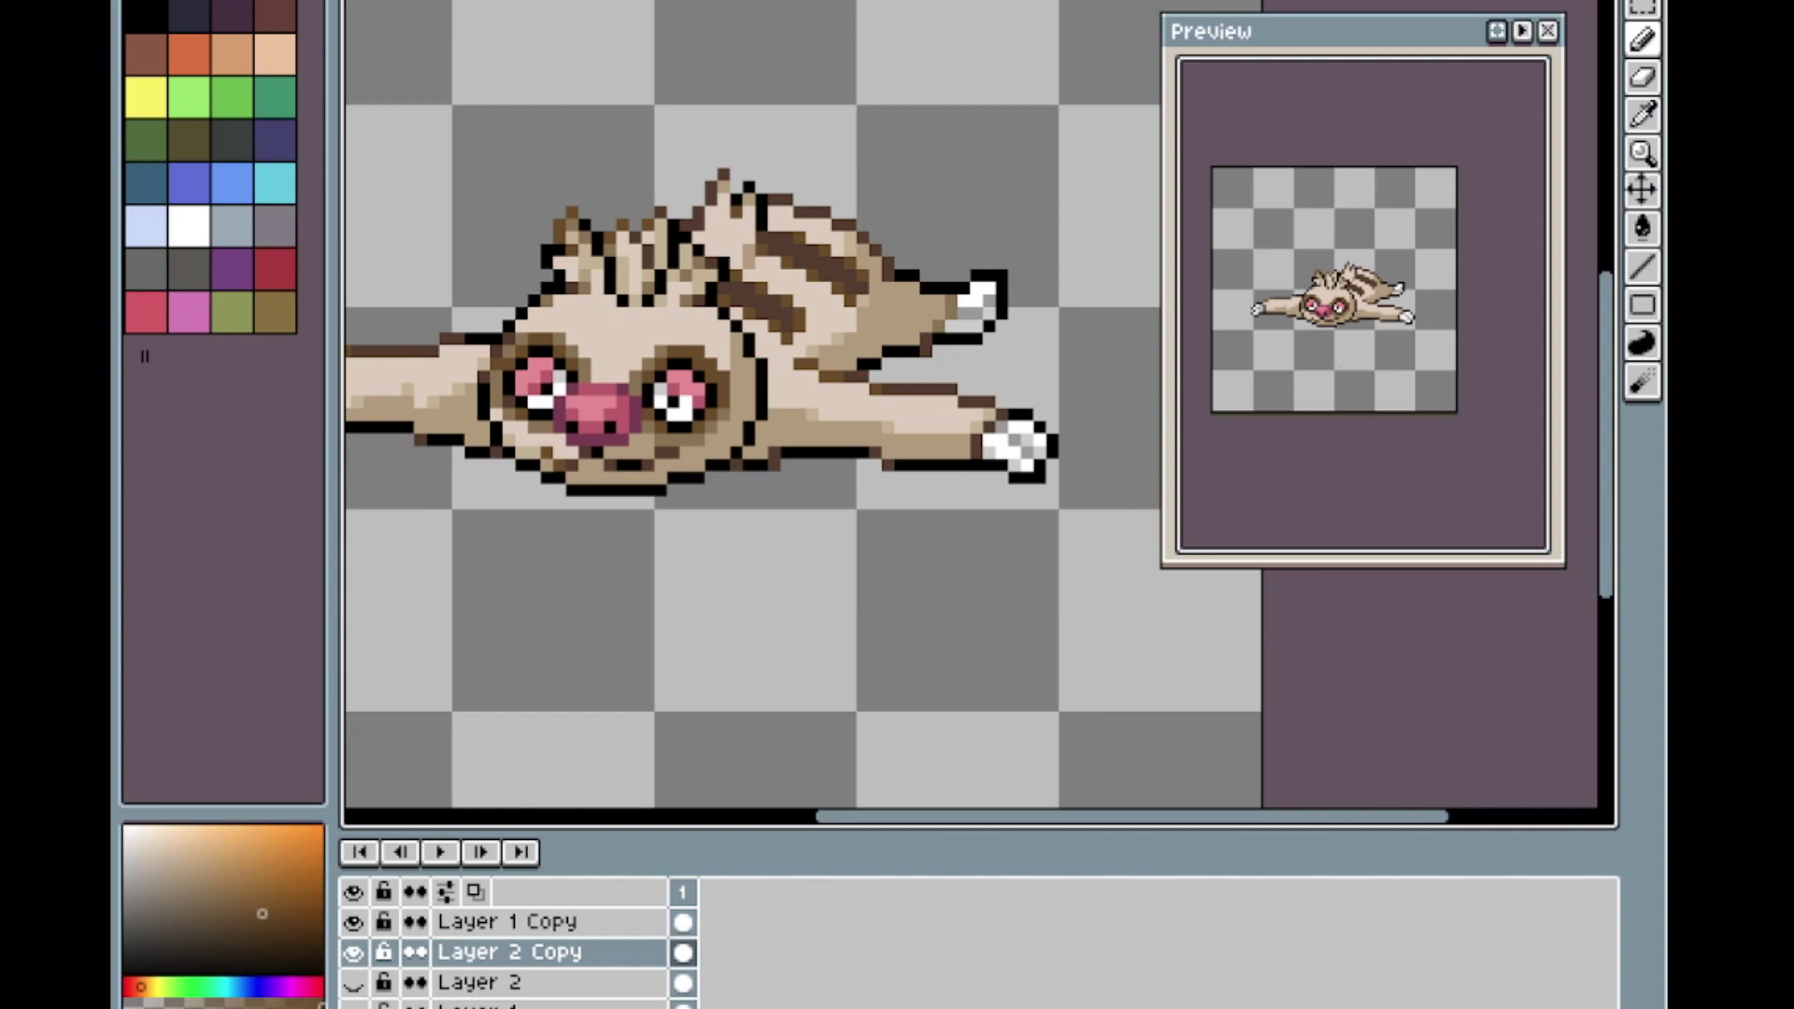
Create a new 96 × 96 px RGBA sprite with a transparent background.
left_click(140, 0)
left_click(163, 0)
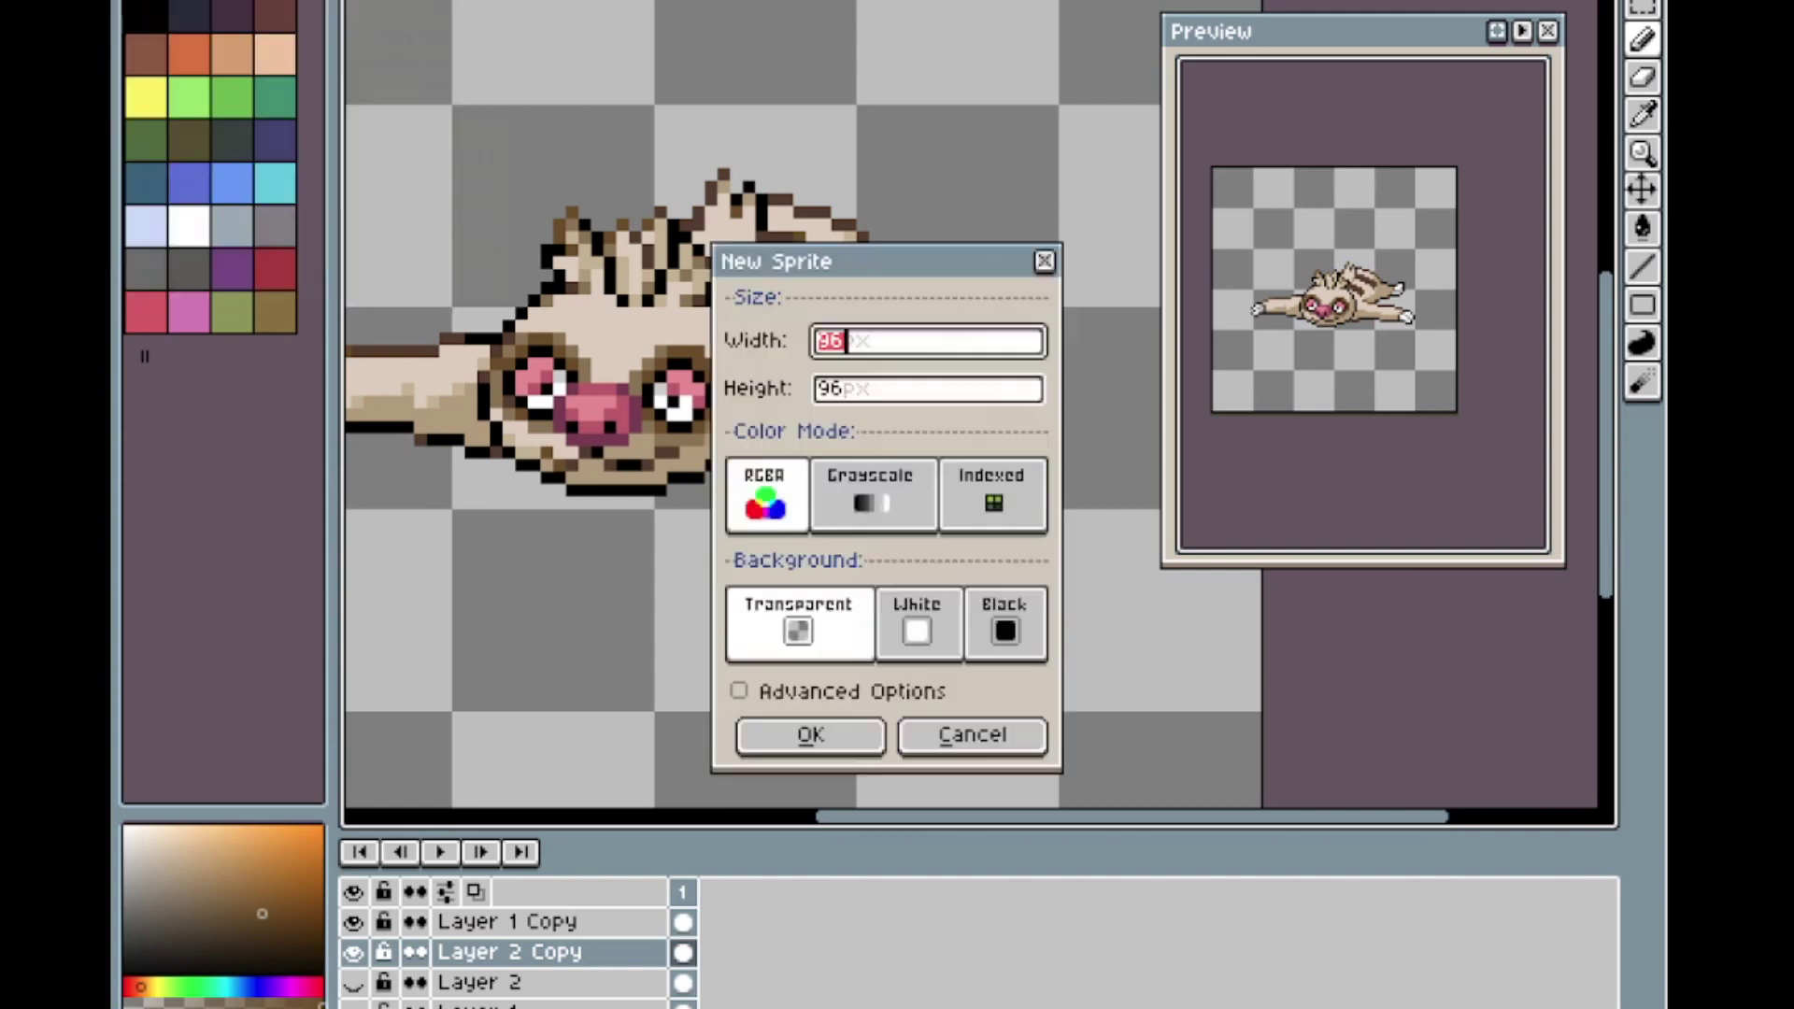
left_click(810, 734)
Switch to the Pokémon Database website and look through the Vigoroth sprites of the different generations.
scroll(1016, 360, "up", 2)
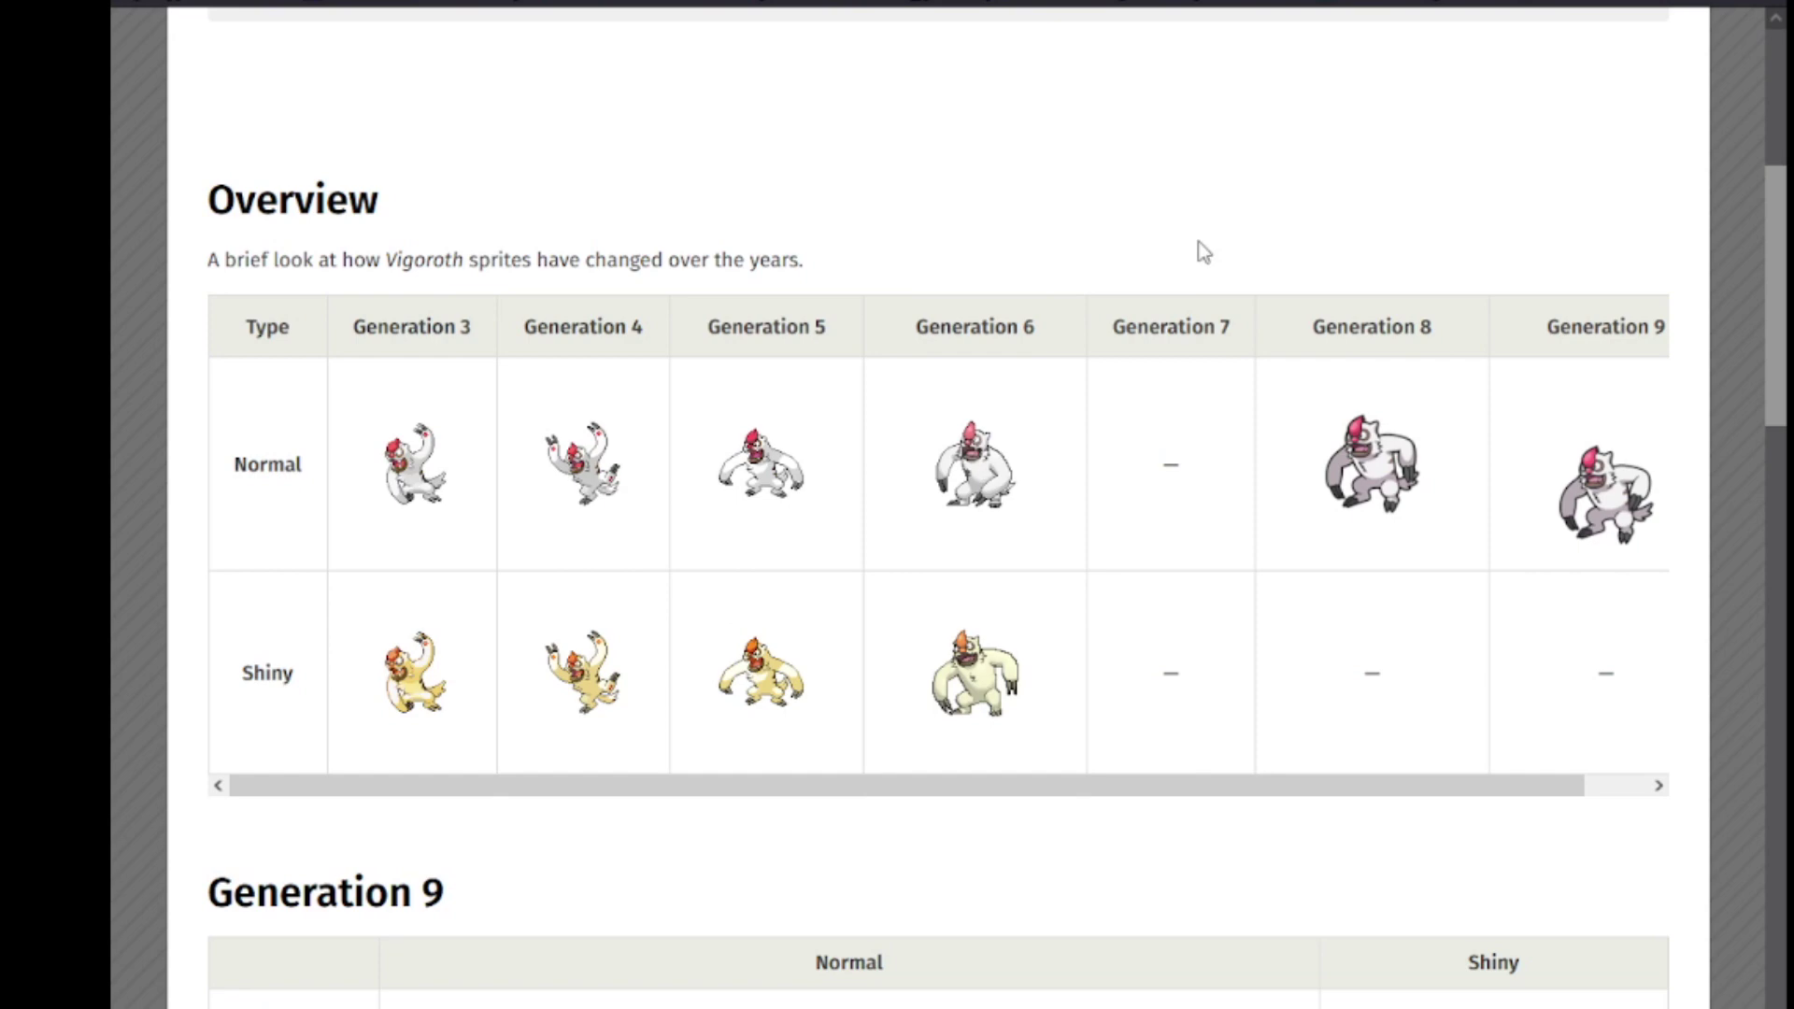
scroll(1196, 247, "up", 5)
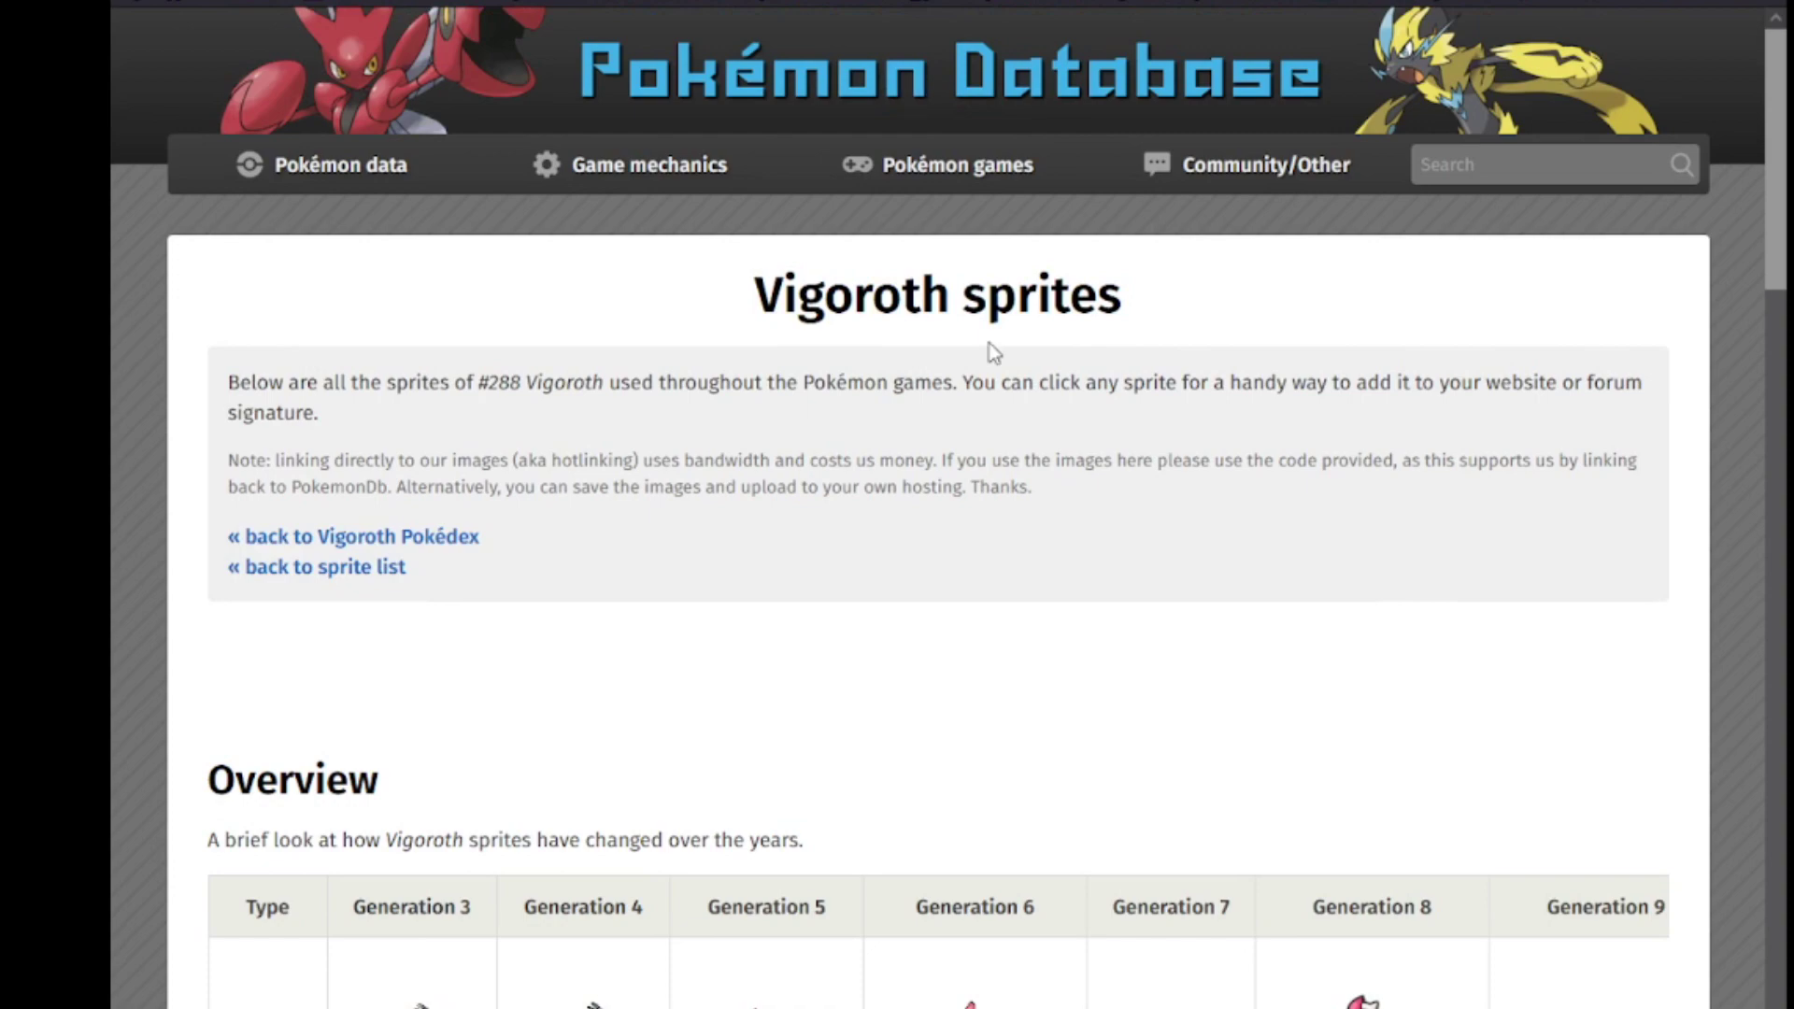
scroll(988, 352, "down", 2)
scroll(967, 318, "down", 1)
scroll(967, 318, "down", 4)
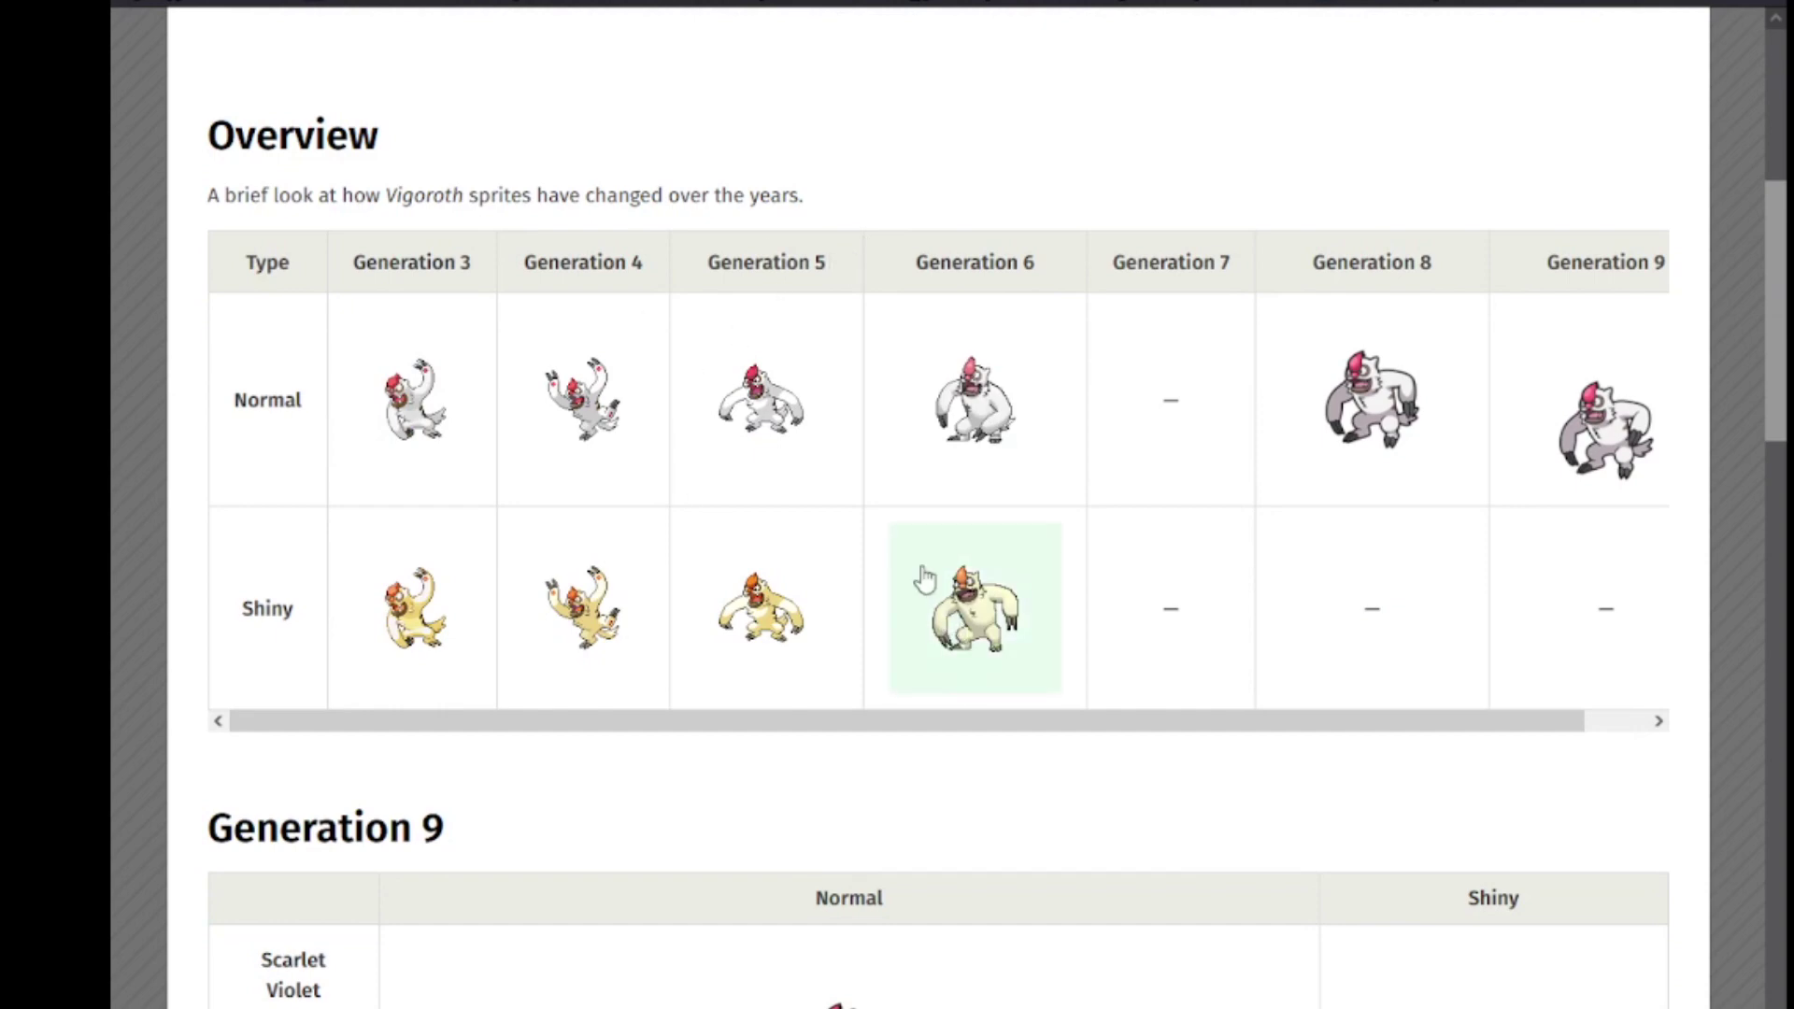
scroll(924, 575, "down", 12)
scroll(928, 576, "down", 15)
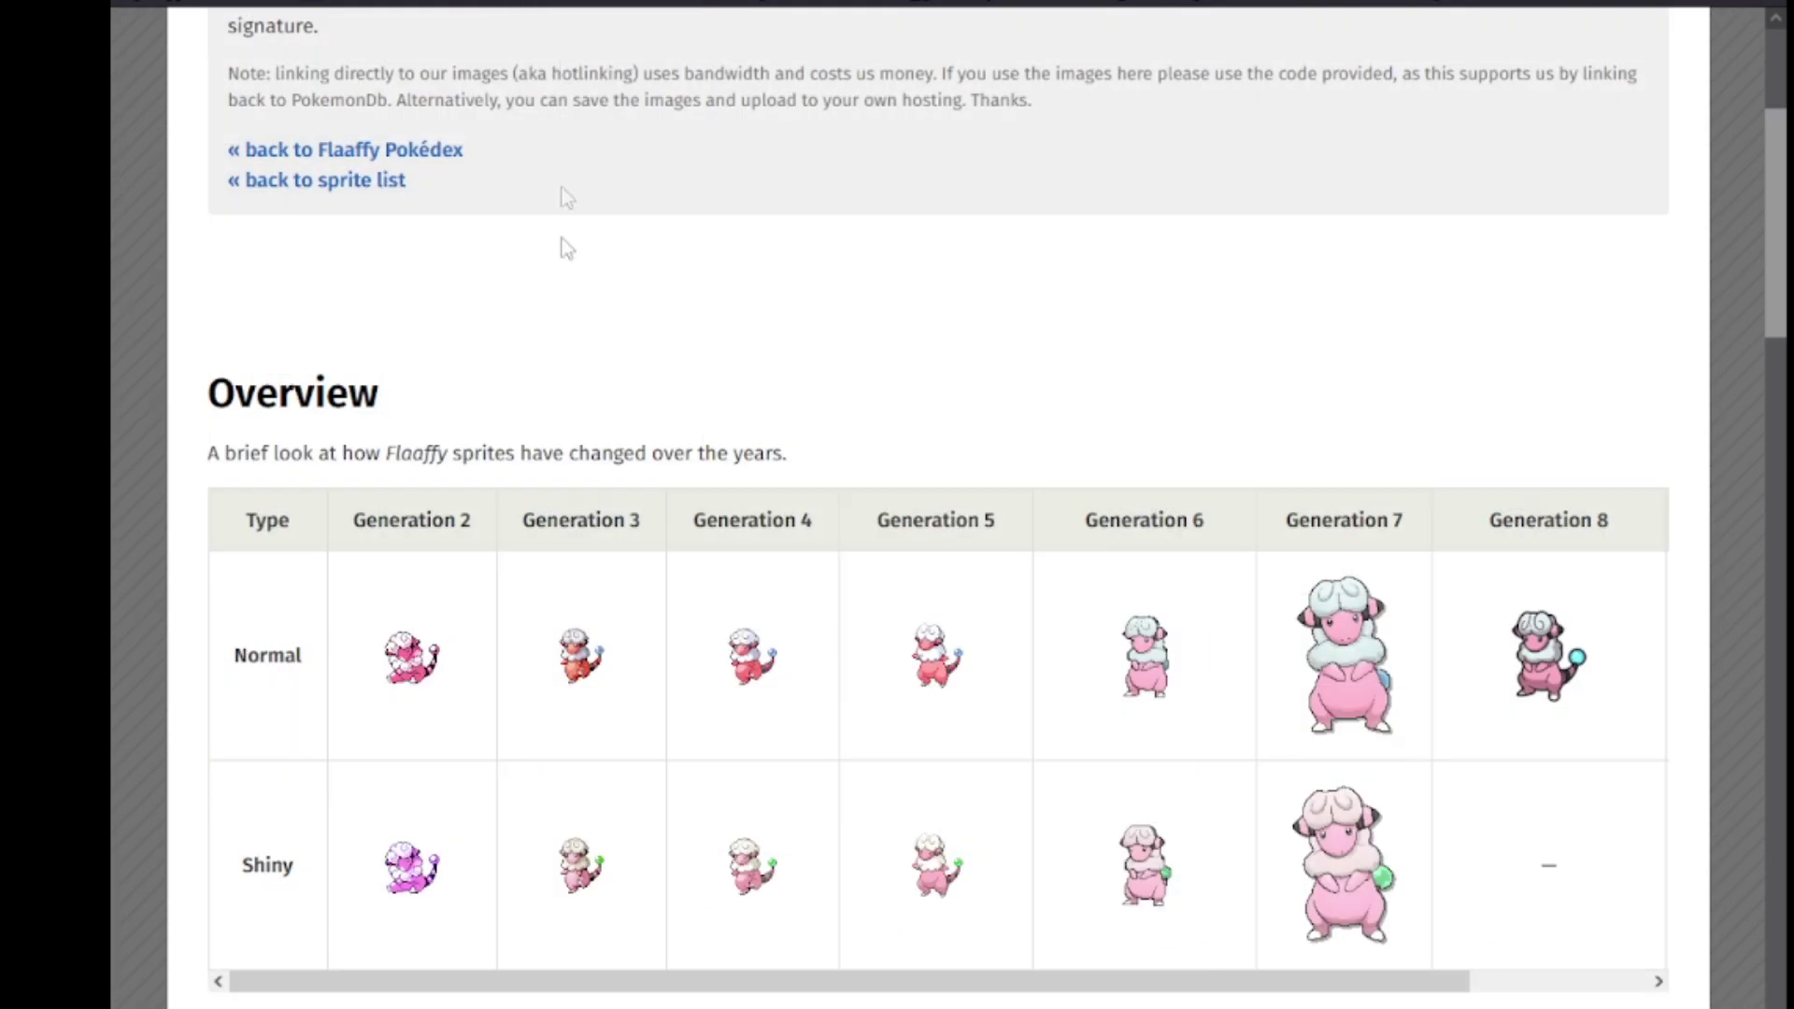
Look through the Flaaffy sprites of the different game generations.
scroll(701, 598, "down", 3)
scroll(700, 603, "down", 15)
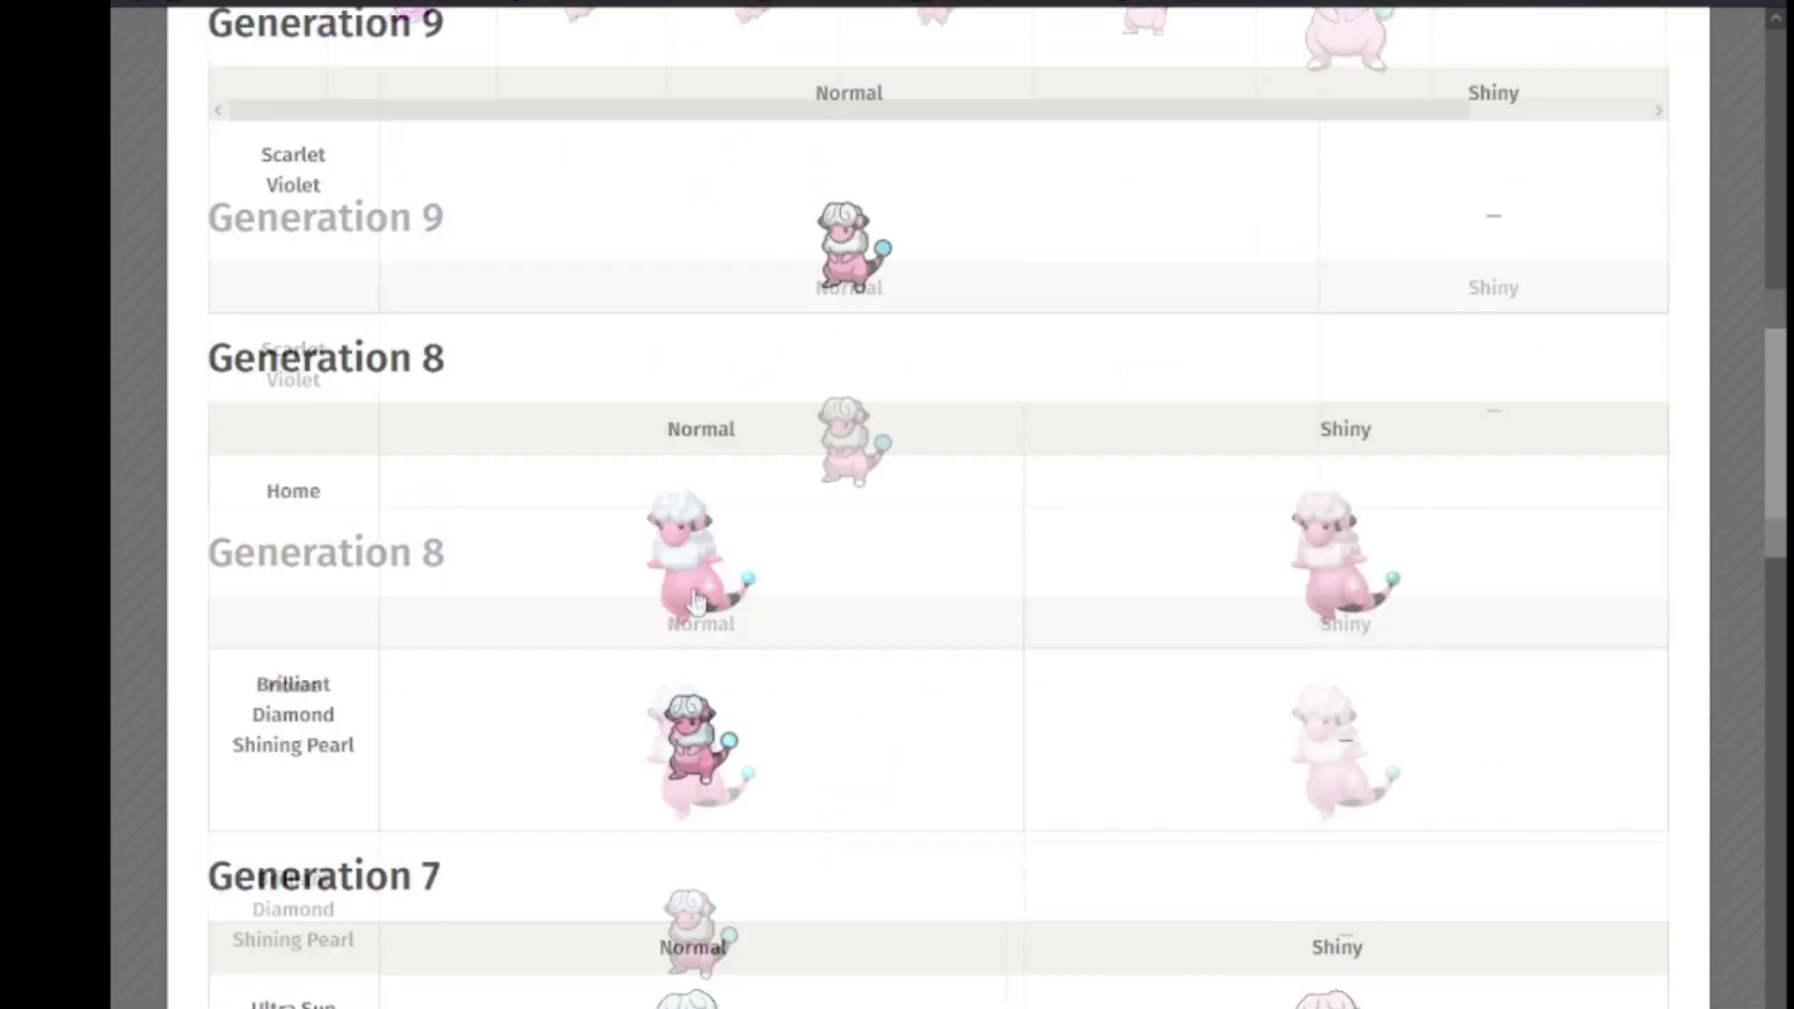
scroll(667, 588, "down", 3)
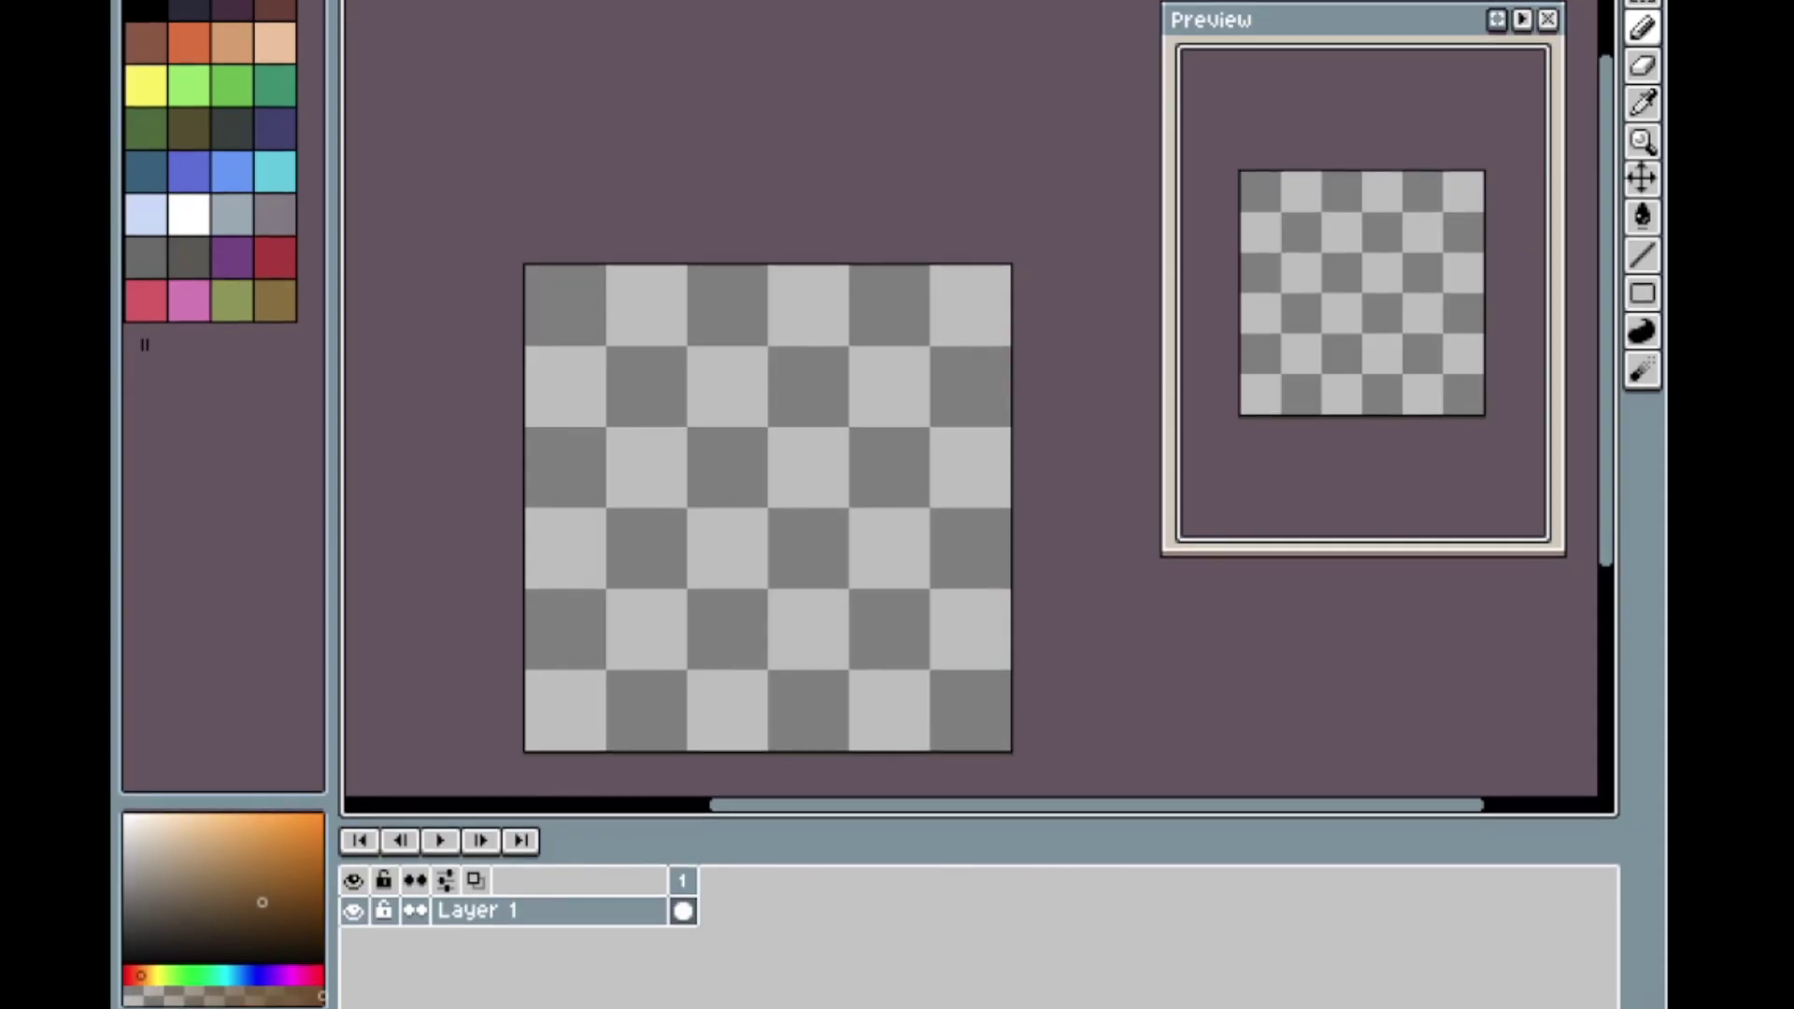
Paste the copied Vigoroth sprite into Layer 1 of the new blank sprite.
scroll(843, 479, "down", 1)
scroll(844, 479, "up", 1)
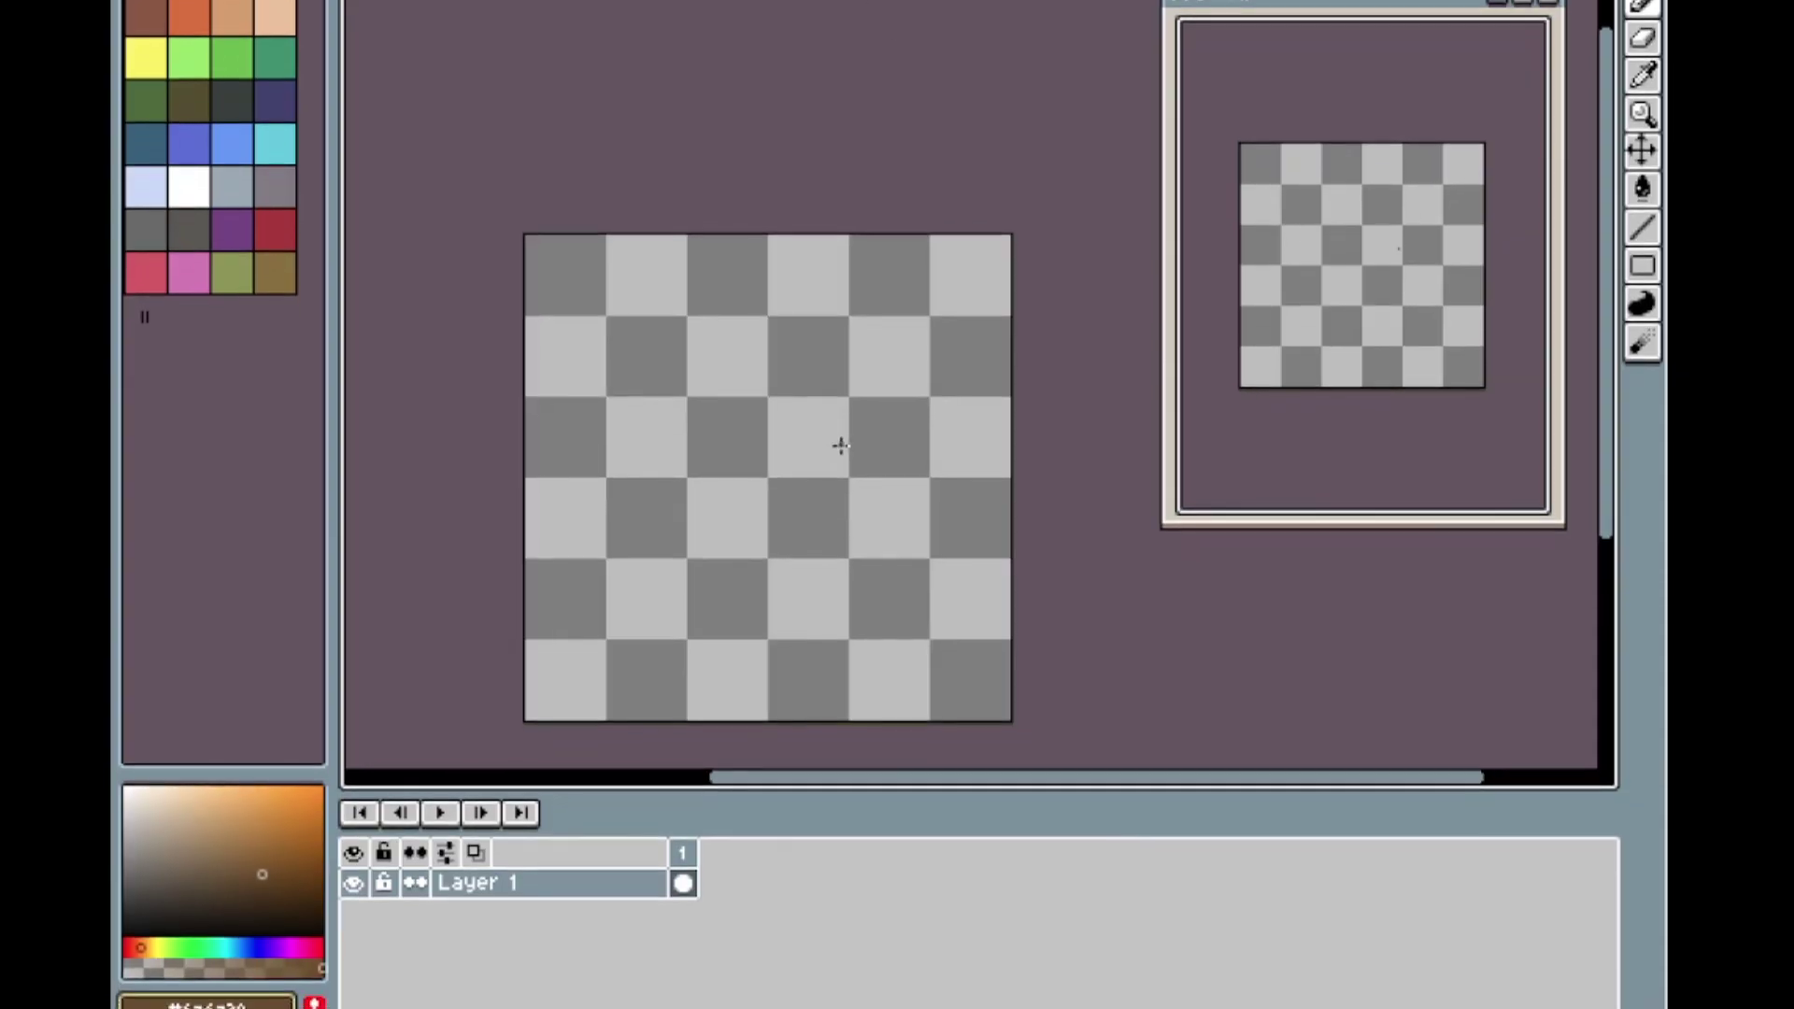
key("ctrl+v")
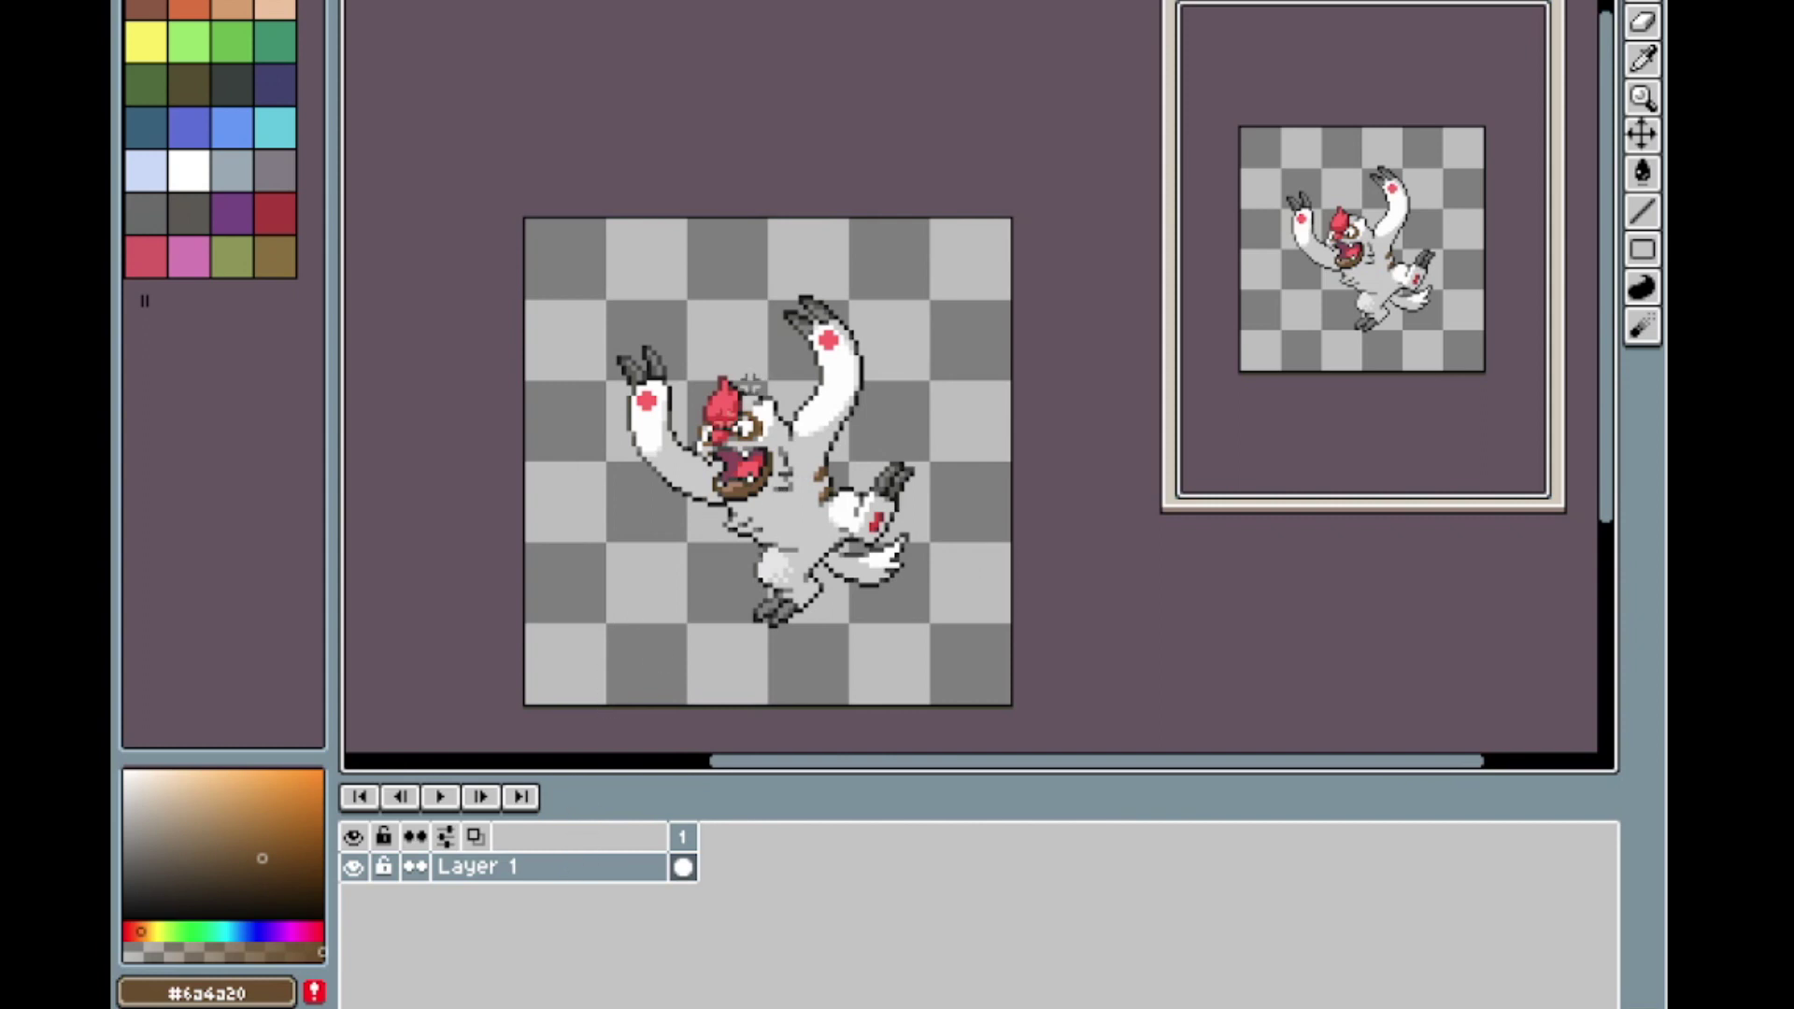
Duplicate Layer 1, hide the original layer and make the copy the active layer.
left_click(590, 873)
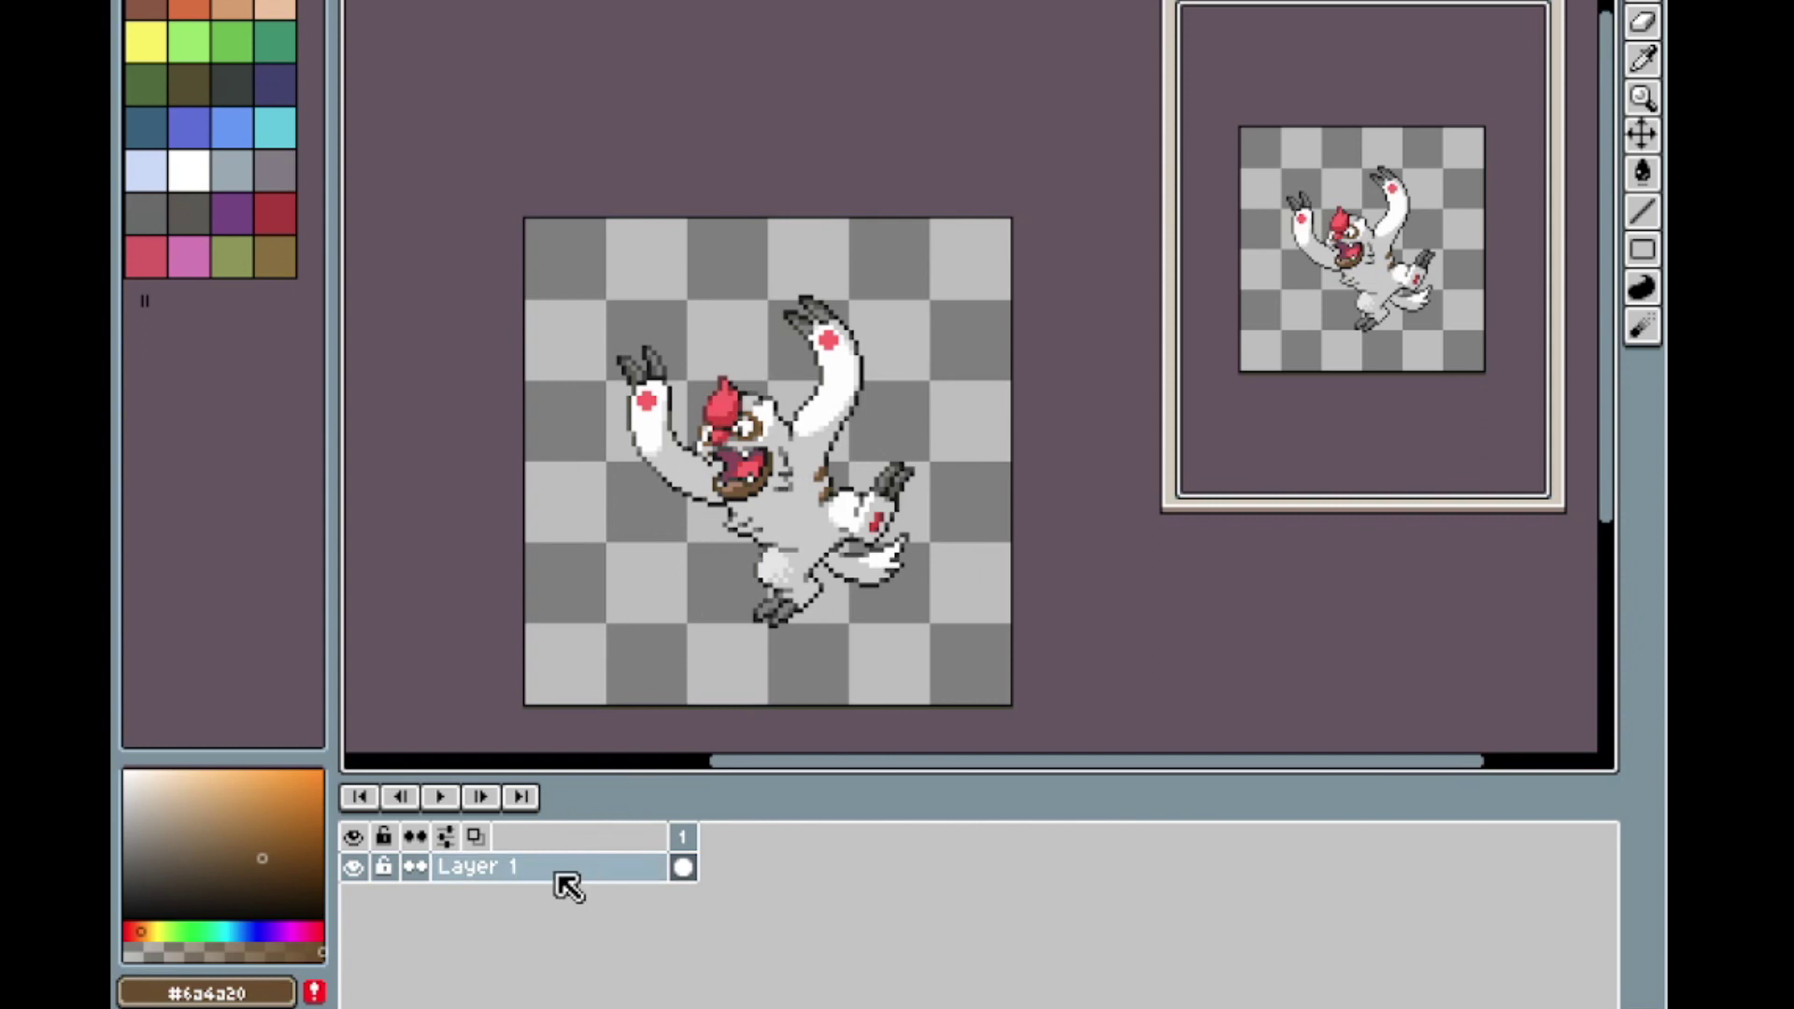
right_click(560, 872)
left_click(622, 986)
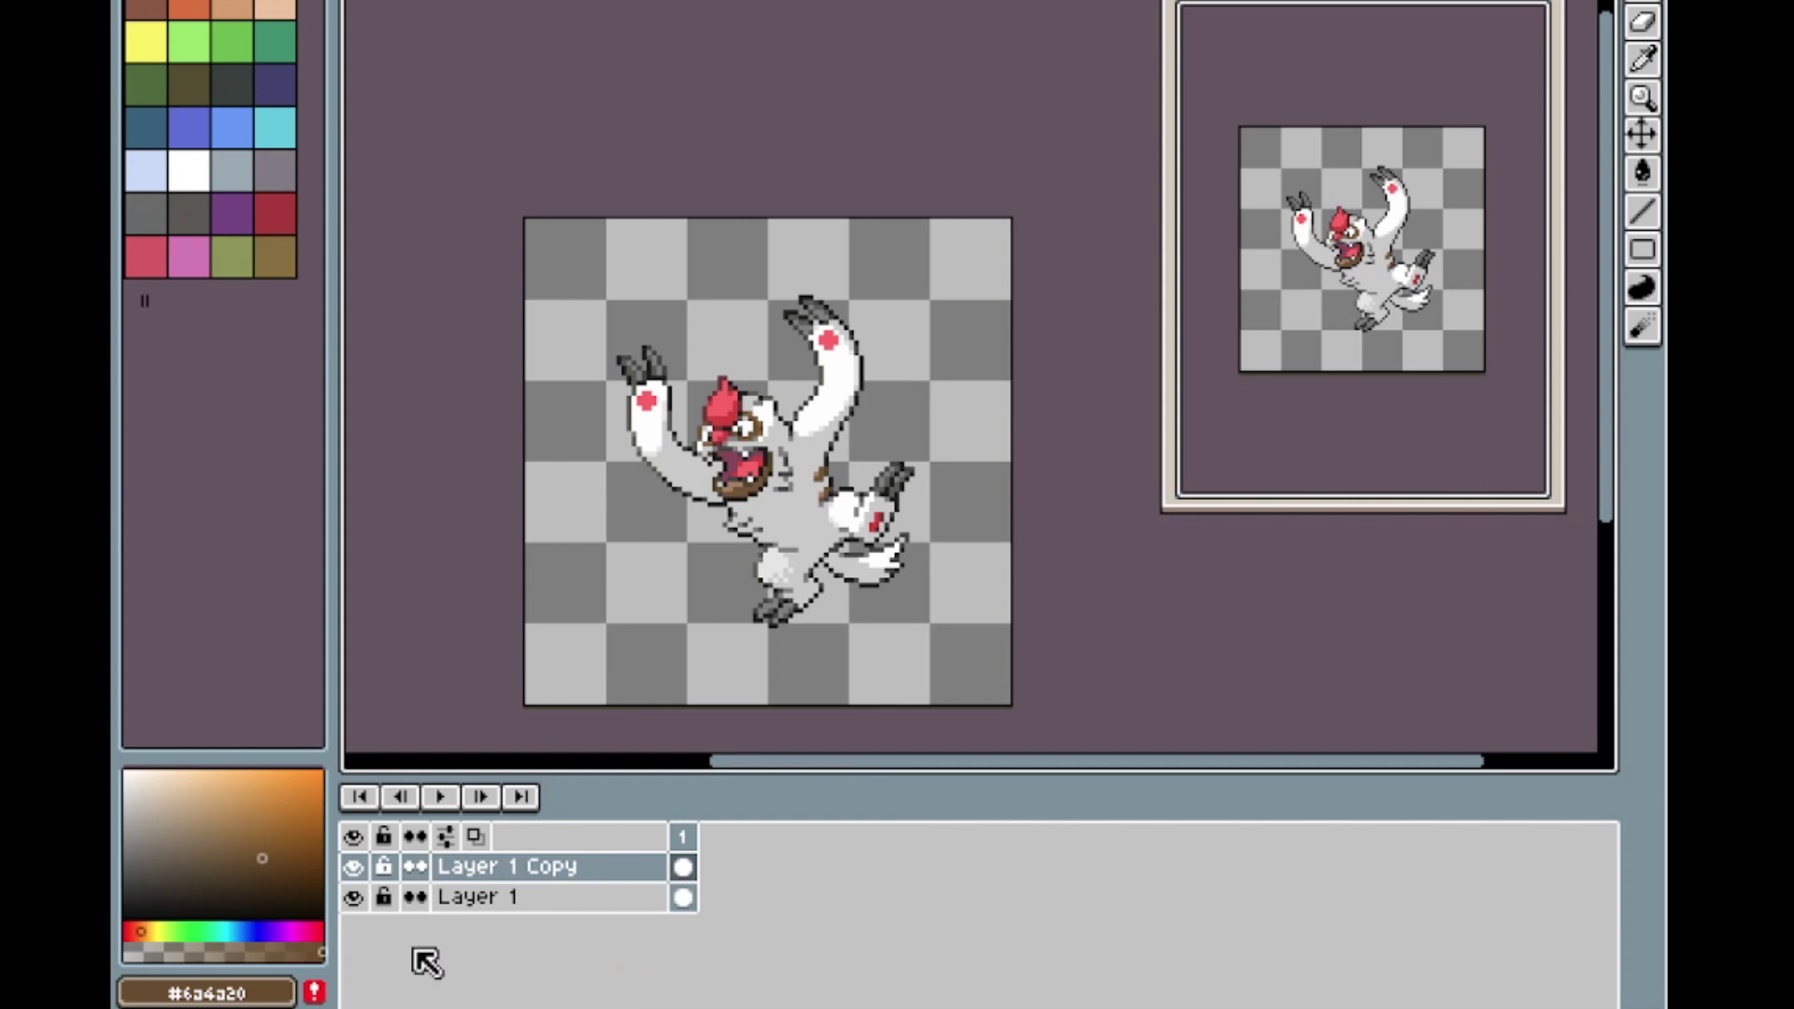
left_click(353, 897)
left_click(561, 866)
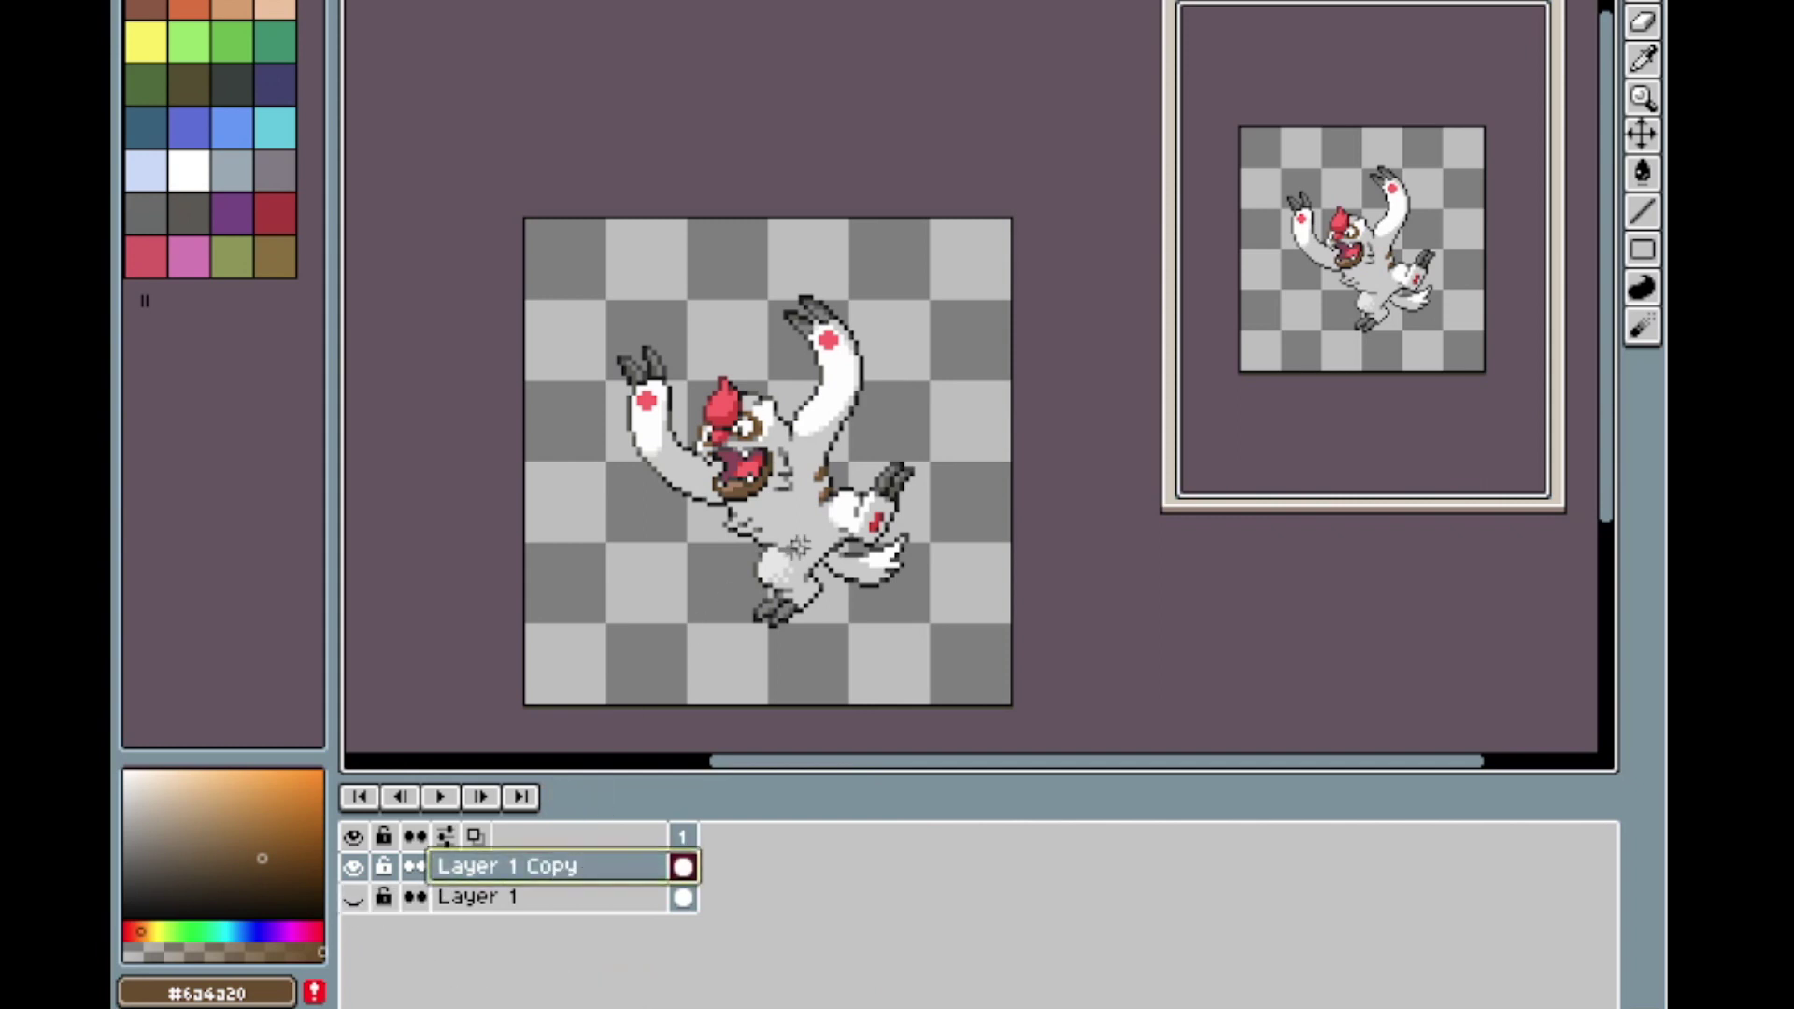
Rename the duplicated Vigoroth layer as Vigbala.
scroll(849, 473, "up", 1)
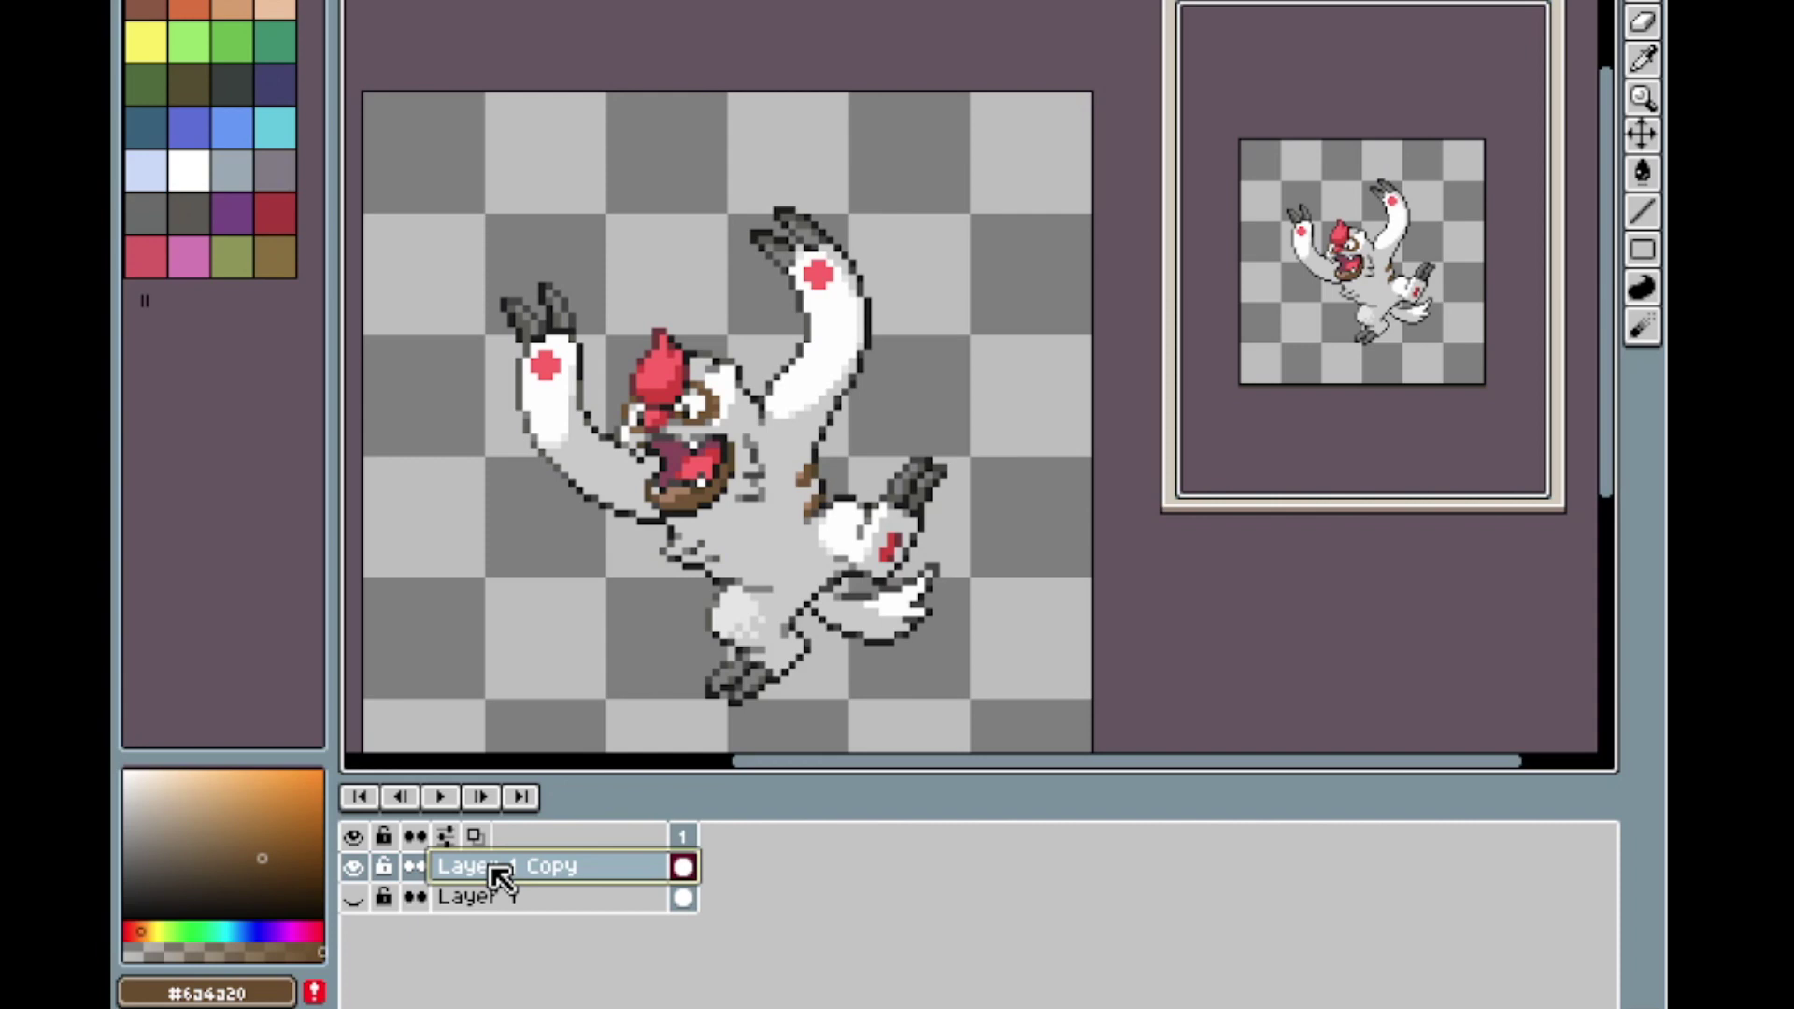
double_click(499, 869)
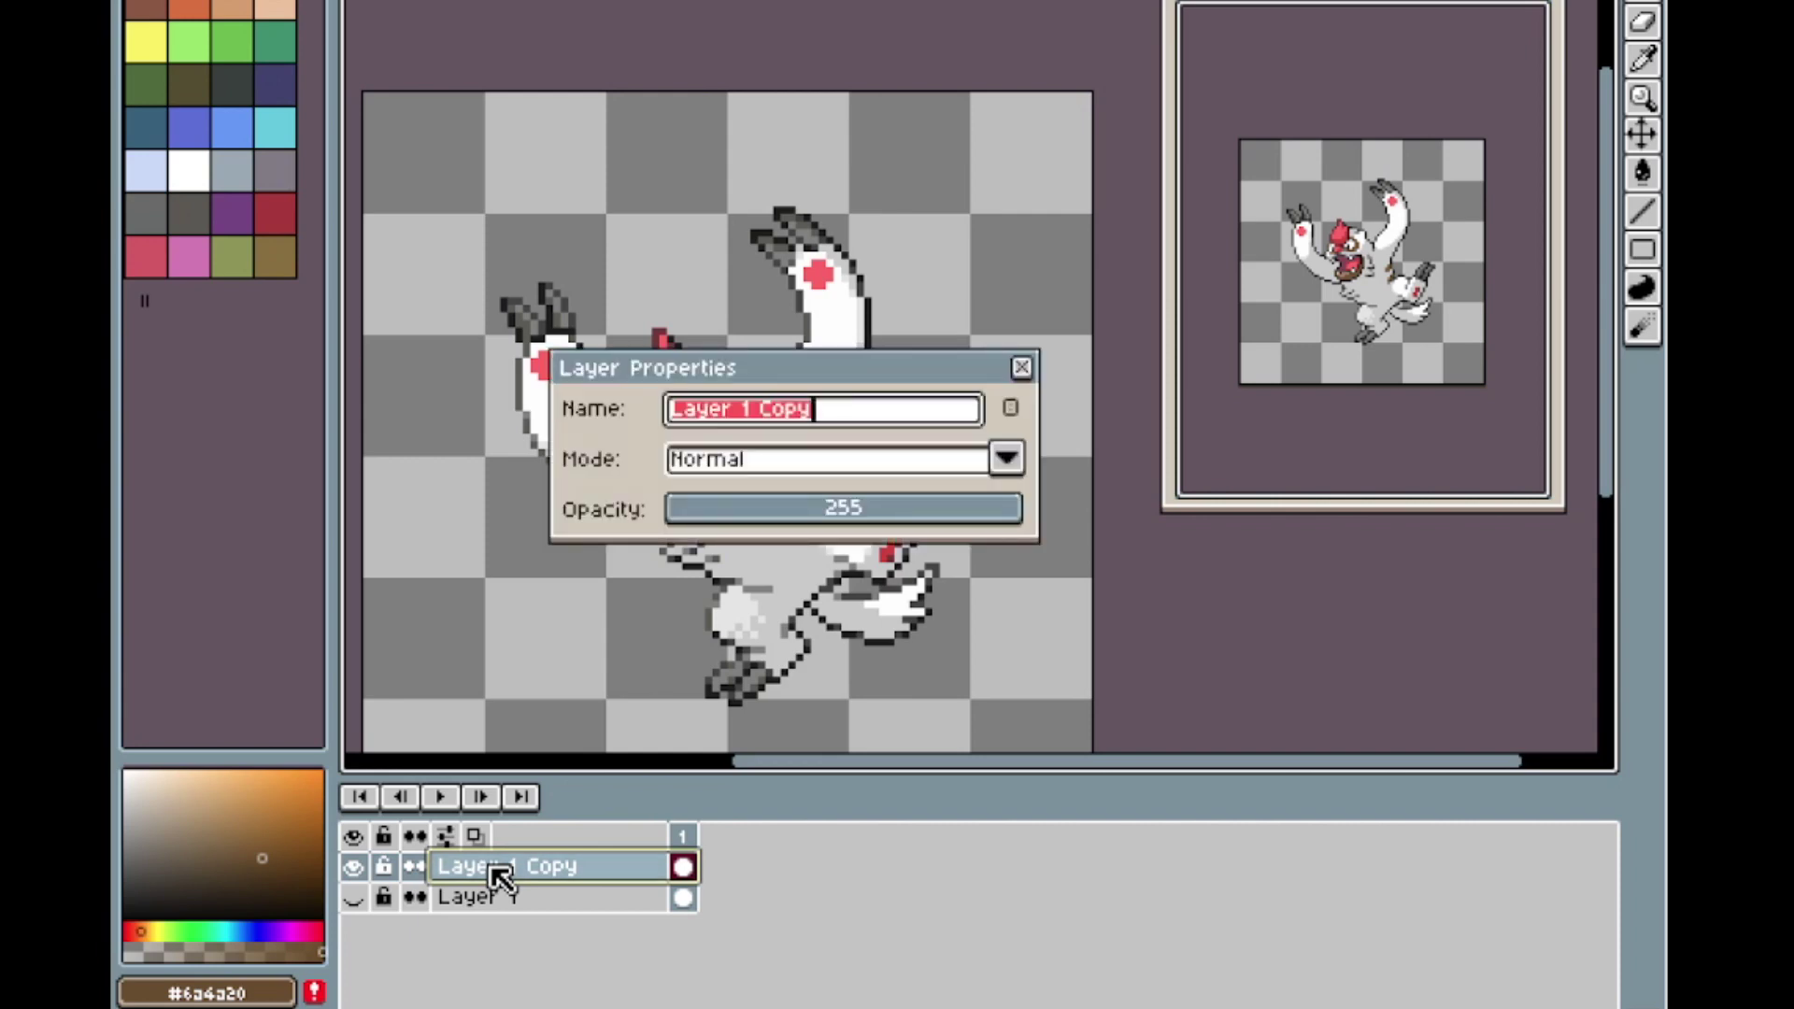
type("Vigbala")
key("Return")
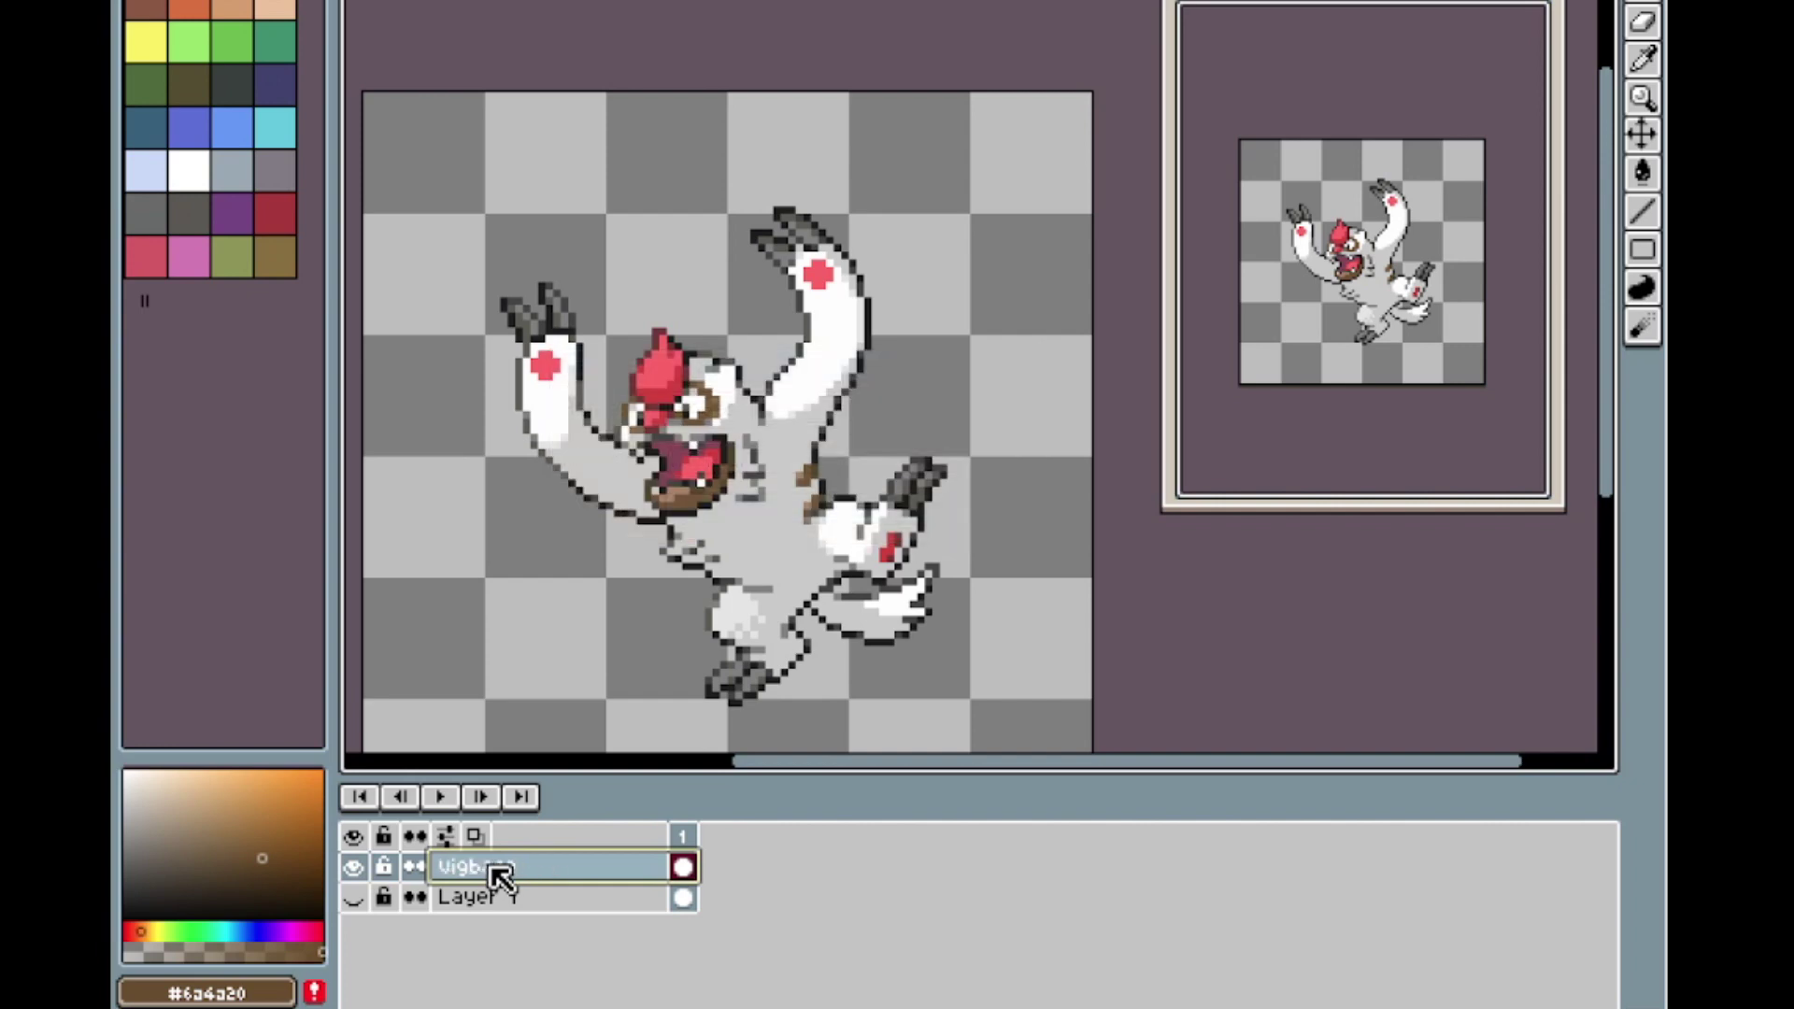
Add a new layer above vigbase and paste the copied Flaaffy sprite into it.
key("shift+n")
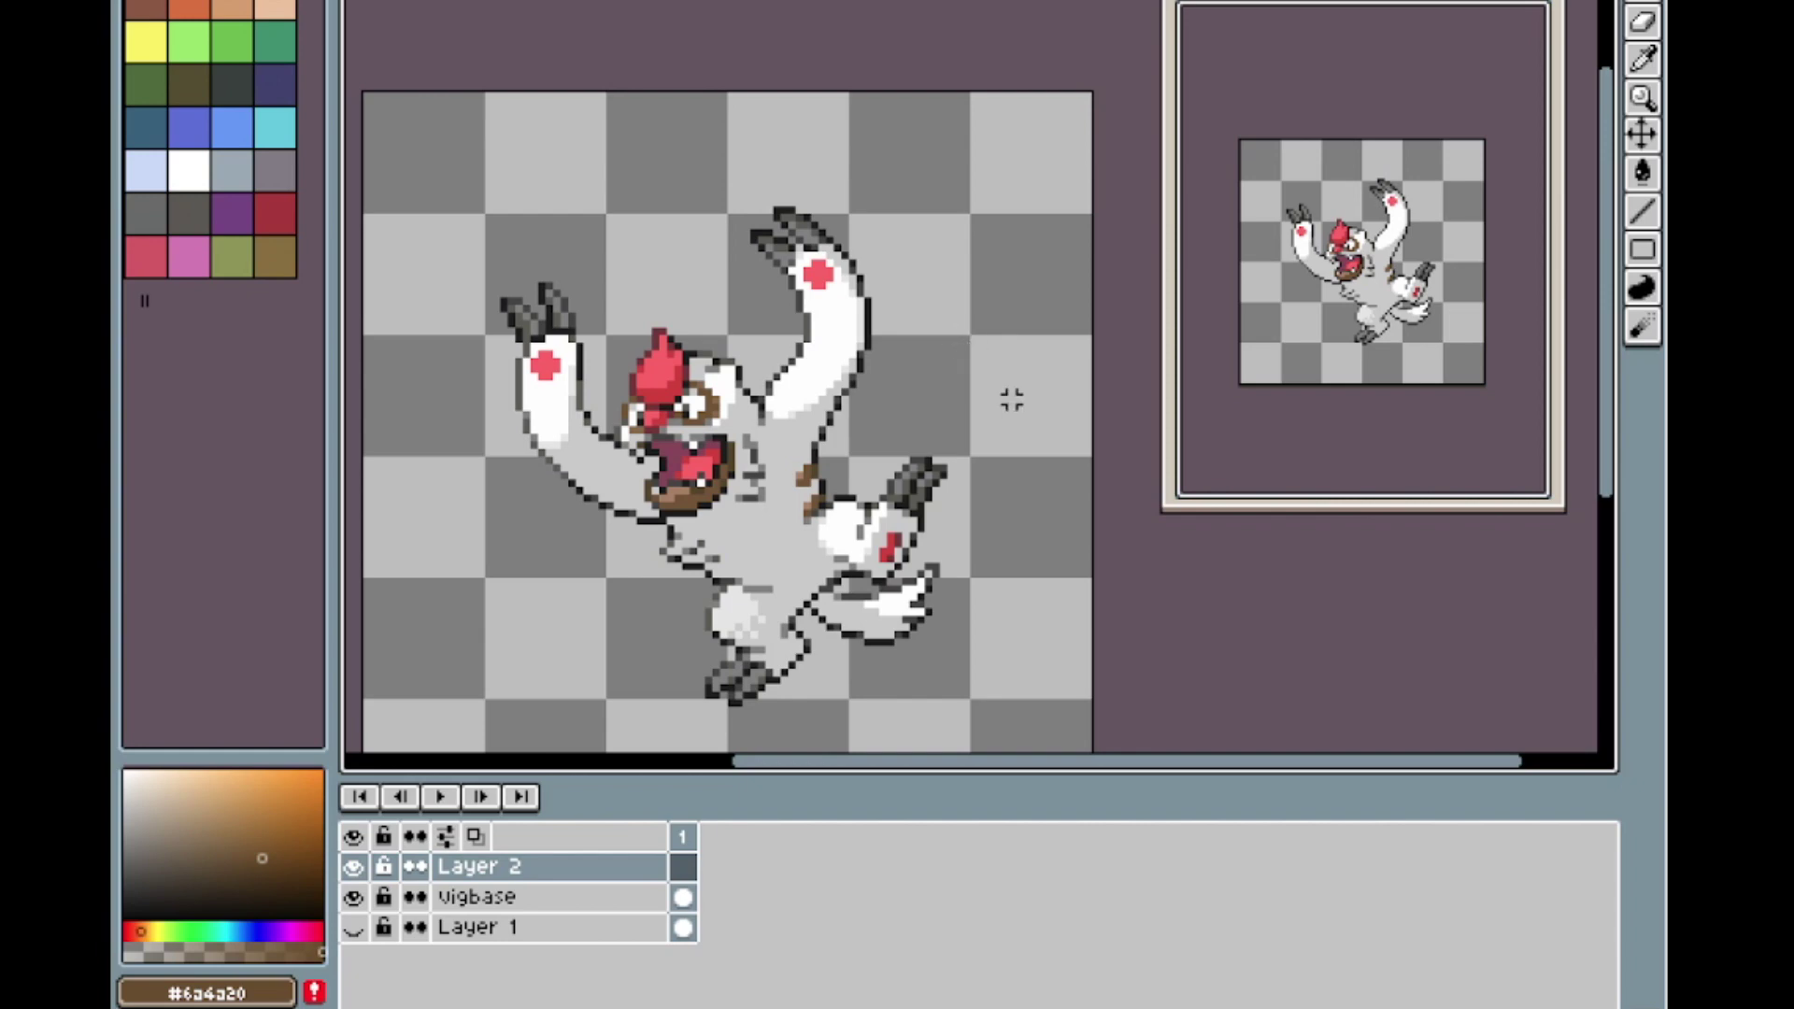
scroll(1012, 400, "up", 1)
left_click(554, 872)
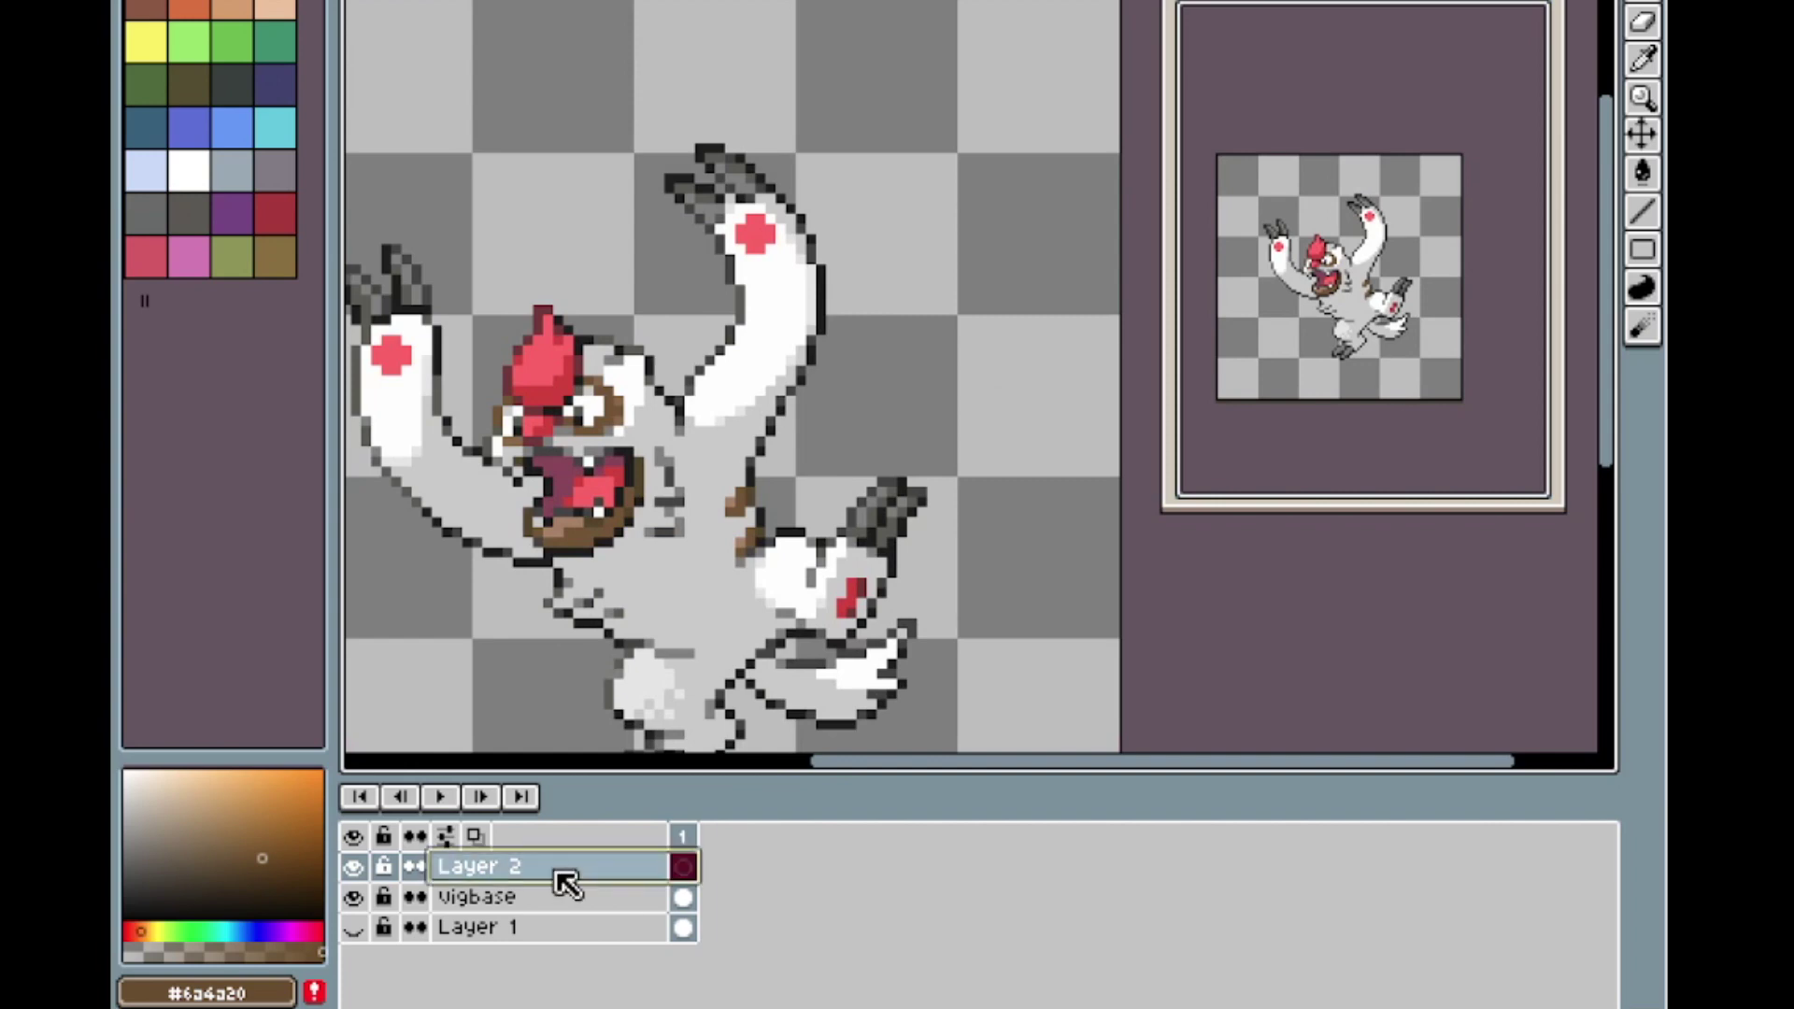
key("ctrl+v")
Duplicate the Flaaffy layer, name the copy flafbase and hide the original Layer 2.
double_click(553, 882)
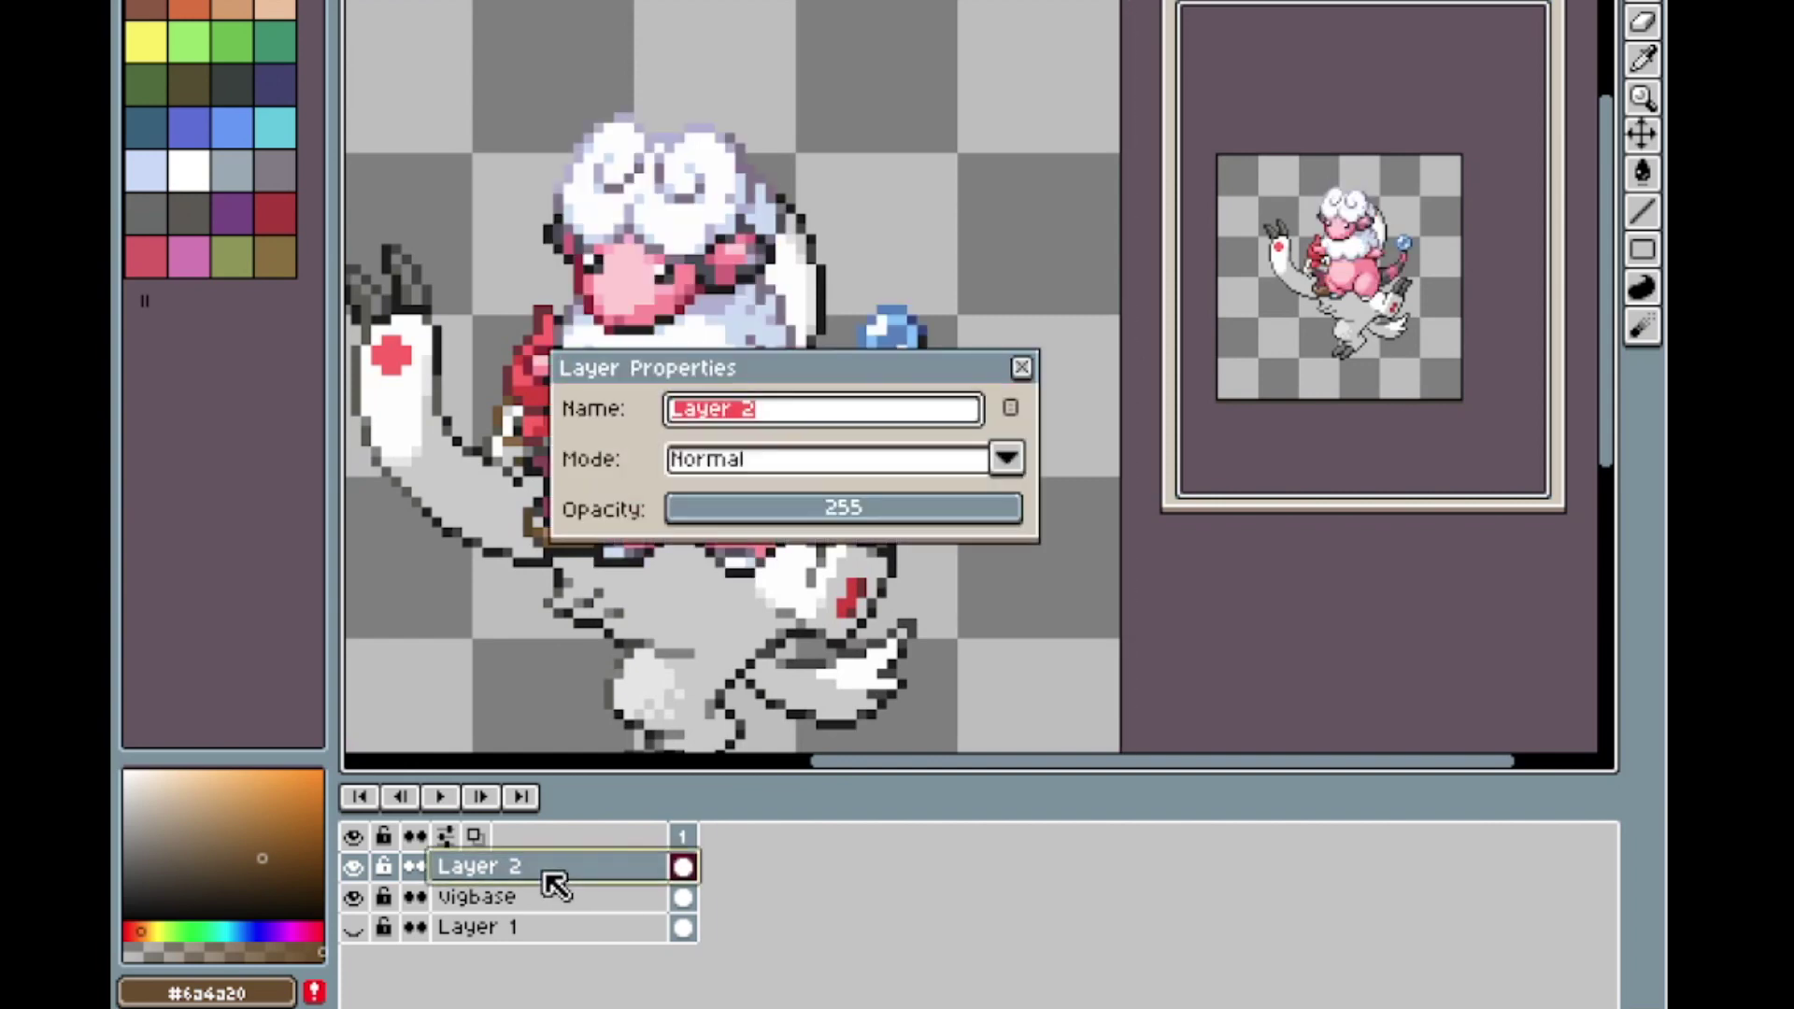
key("Escape")
right_click(552, 885)
left_click(592, 986)
double_click(537, 883)
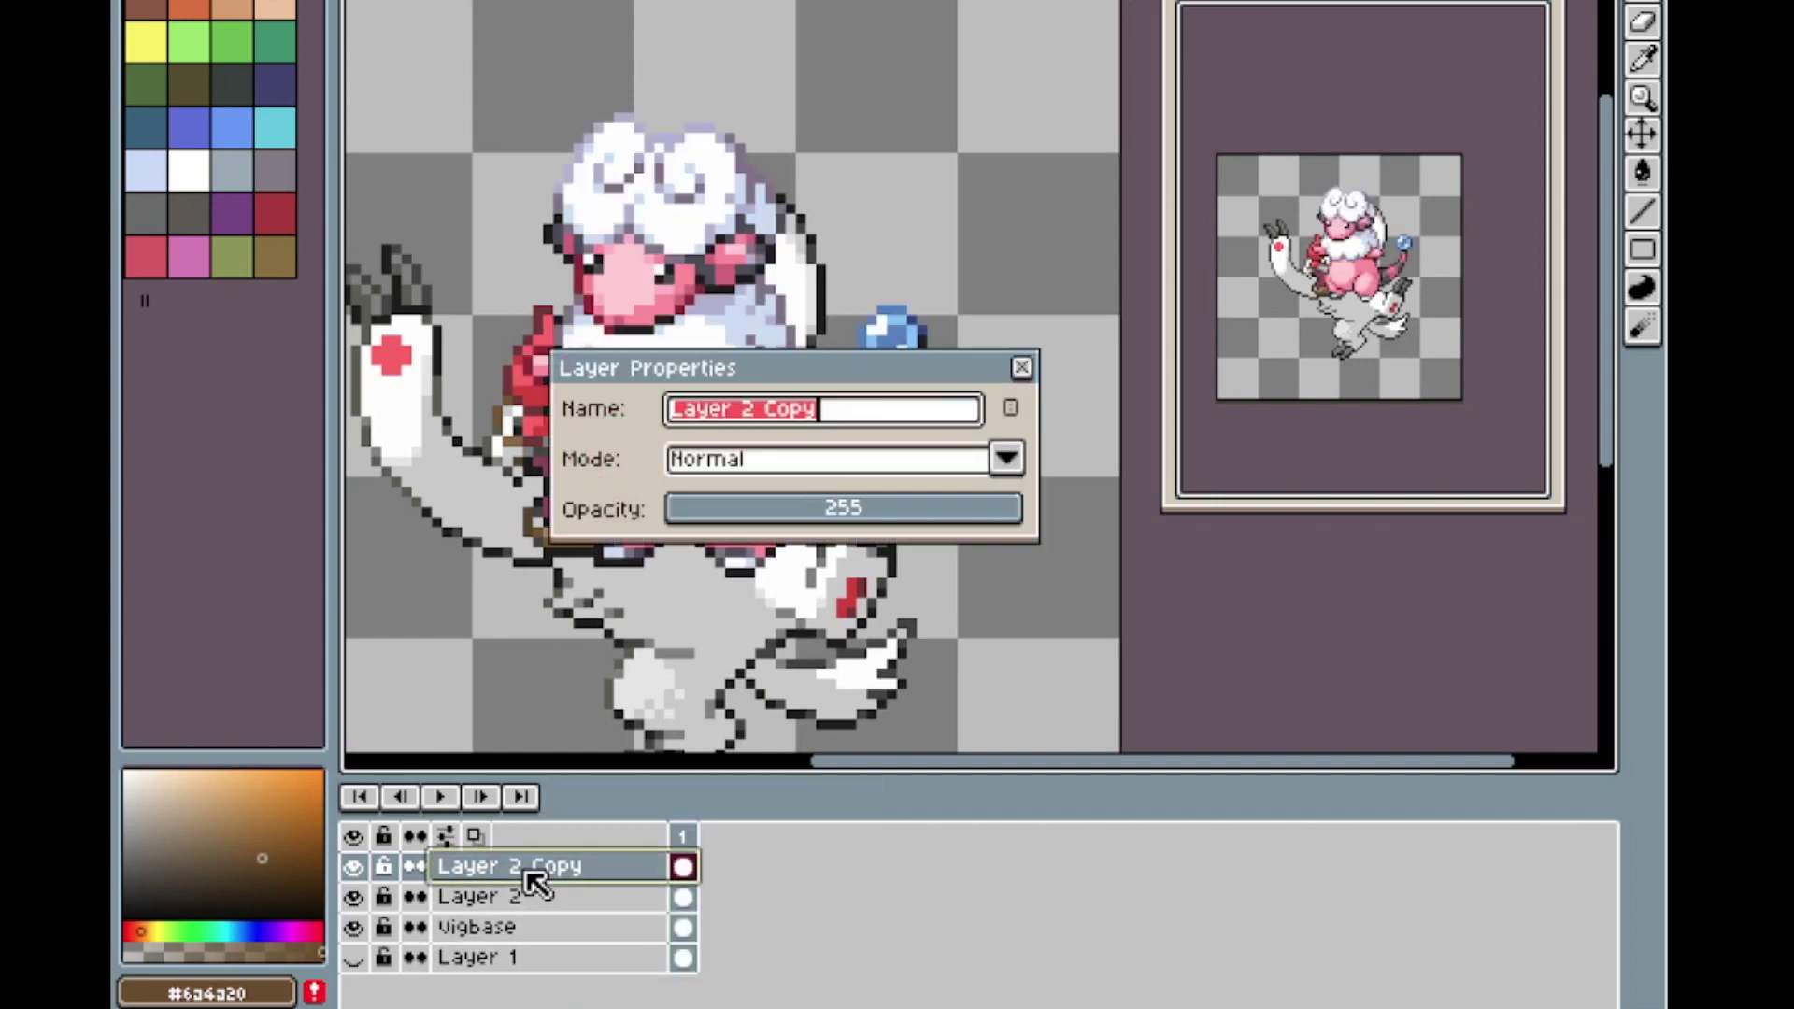
type("flafbase")
key("Return")
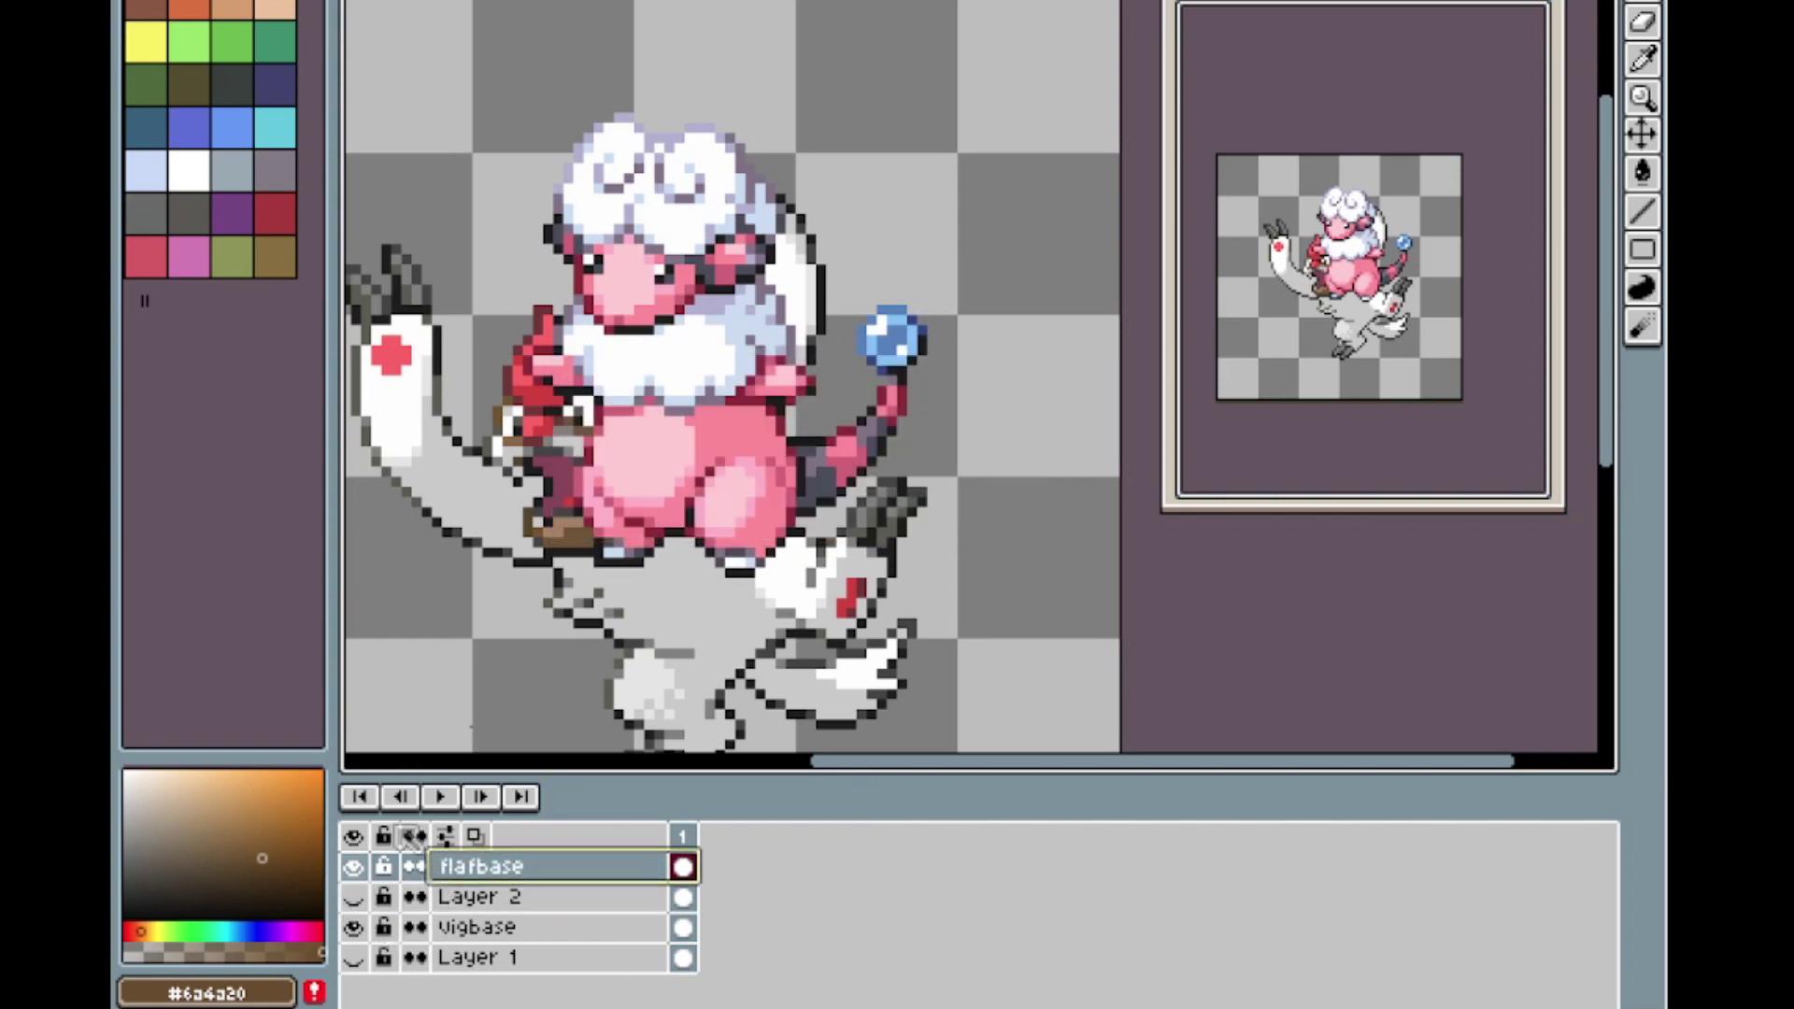
left_click(353, 895)
Move the Flaaffy sprite off Vigoroth's head and body into the lower-right corner of the canvas.
scroll(714, 428, "down", 3)
scroll(747, 514, "up", 2)
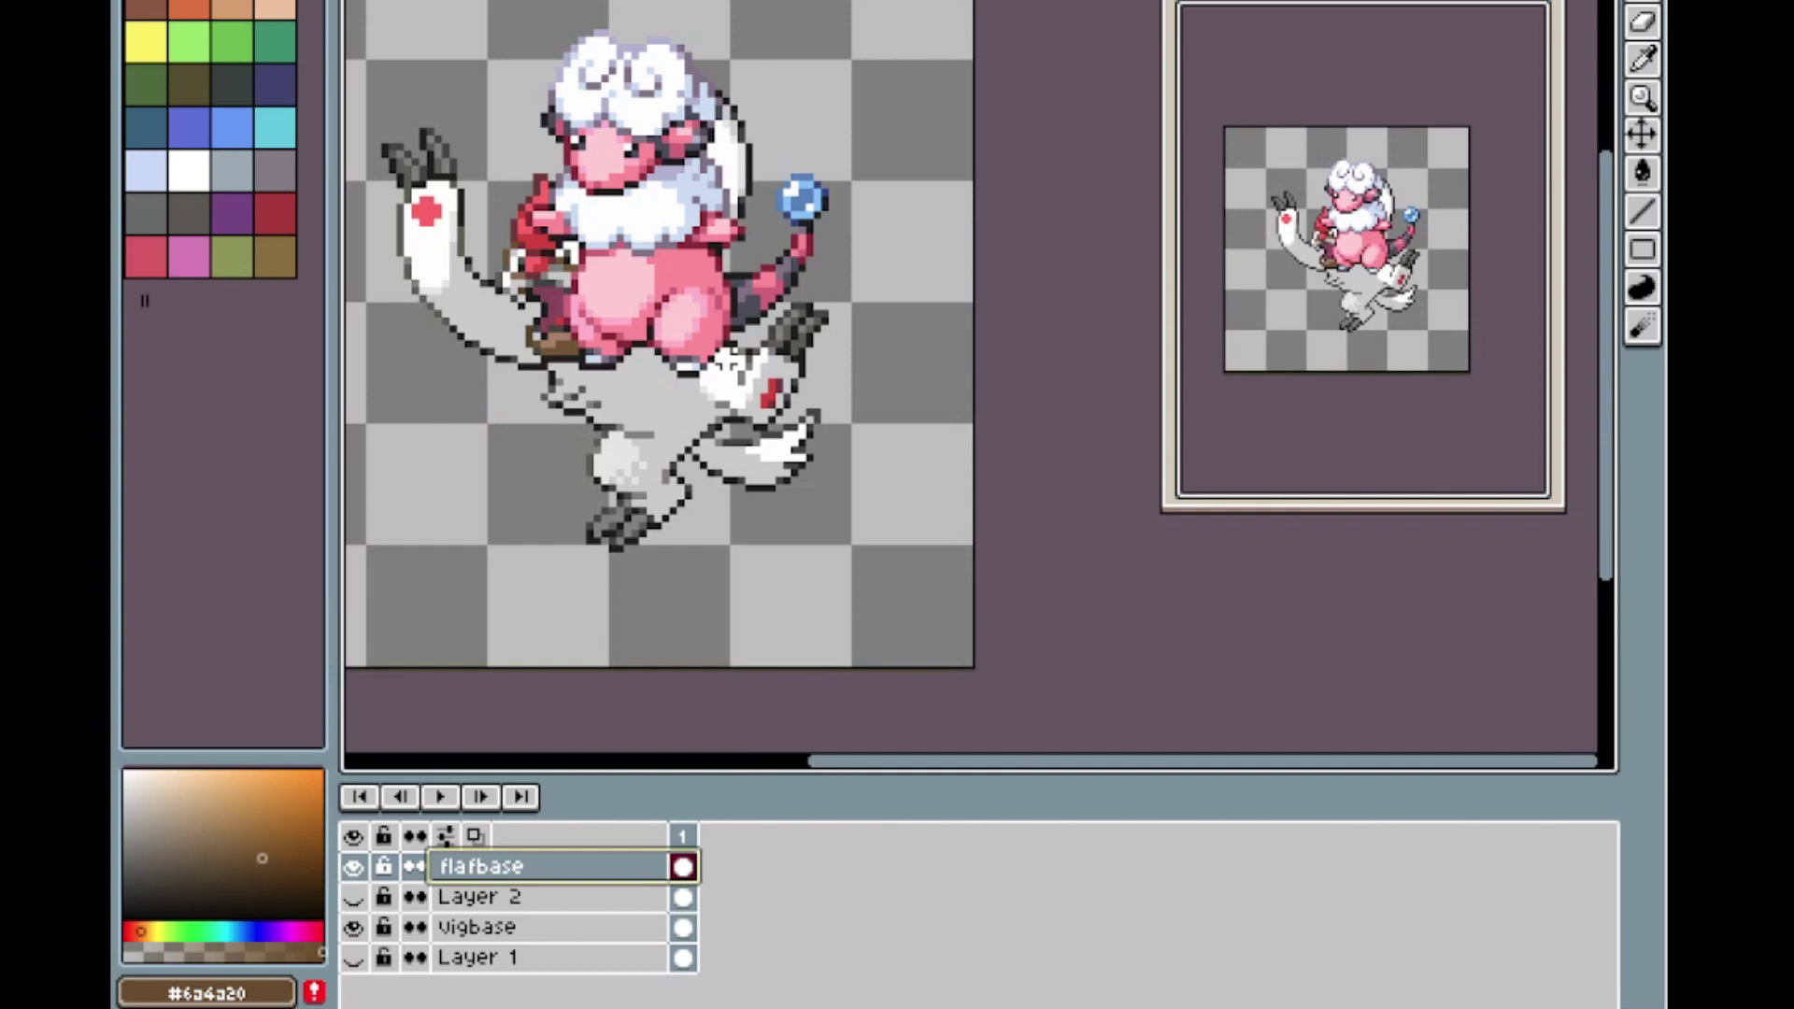
key("v")
left_click_drag(681, 300, 815, 587)
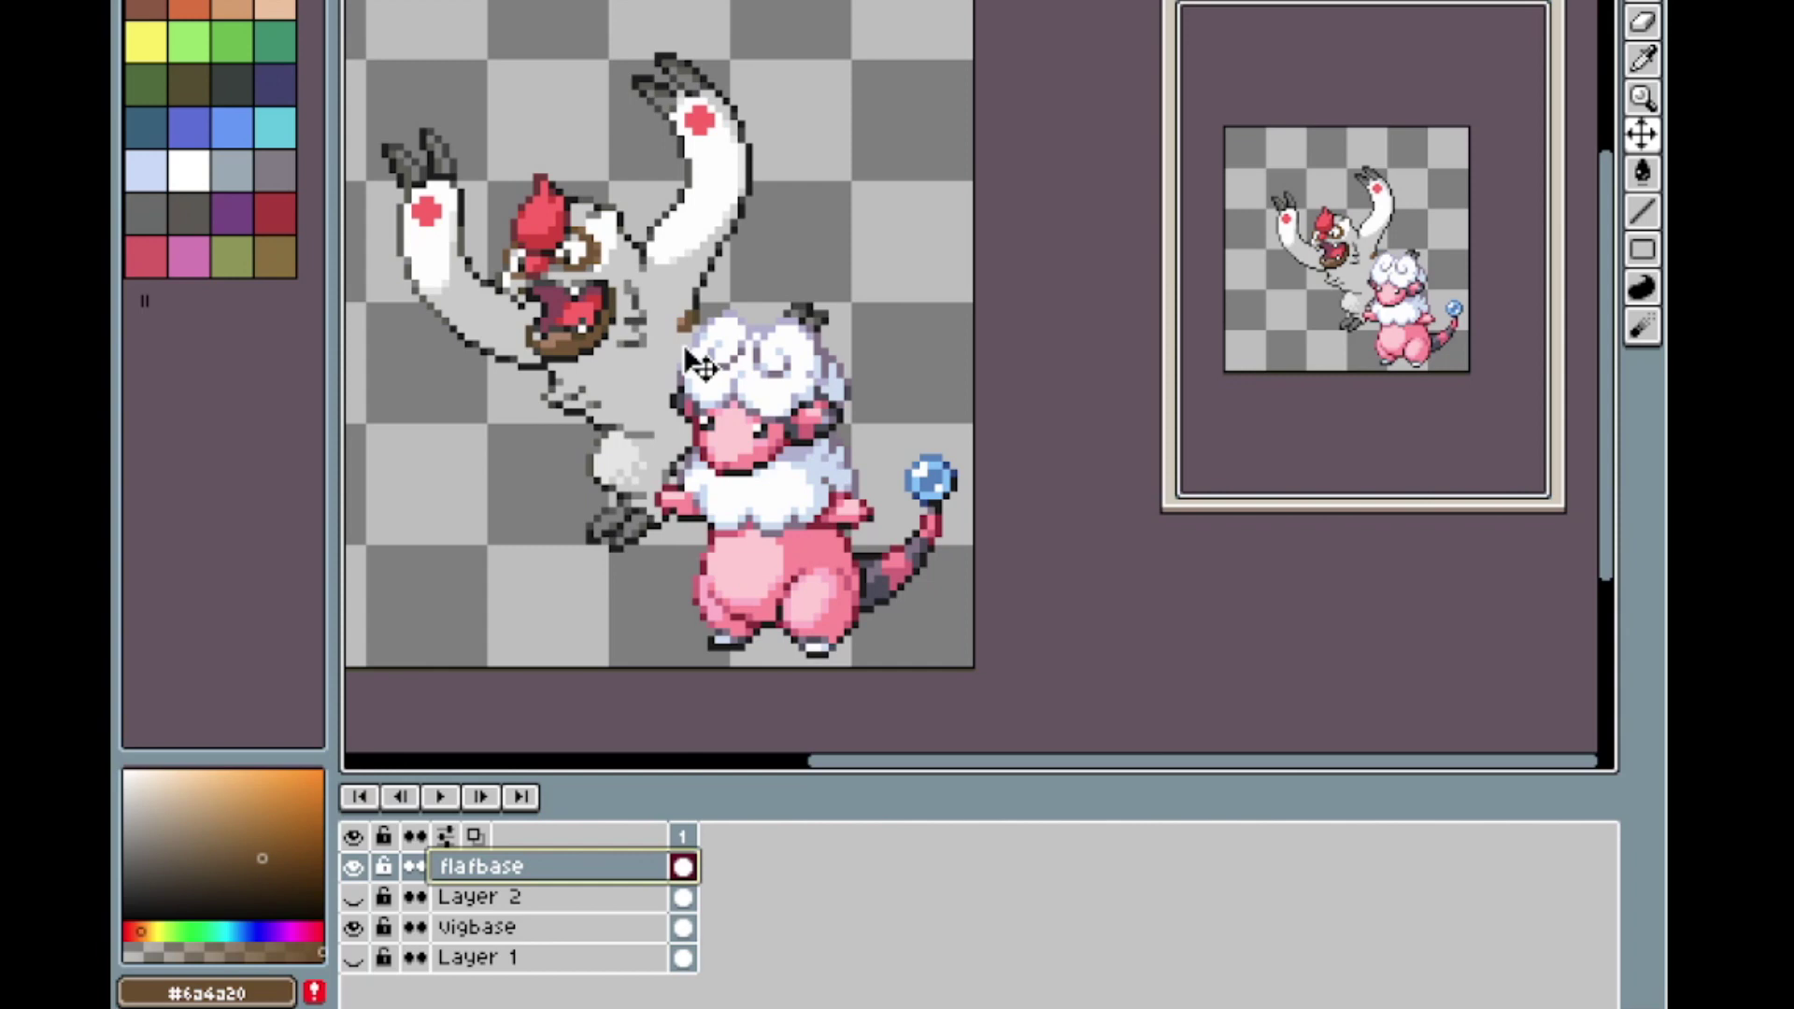
scroll(693, 328, "down", 1)
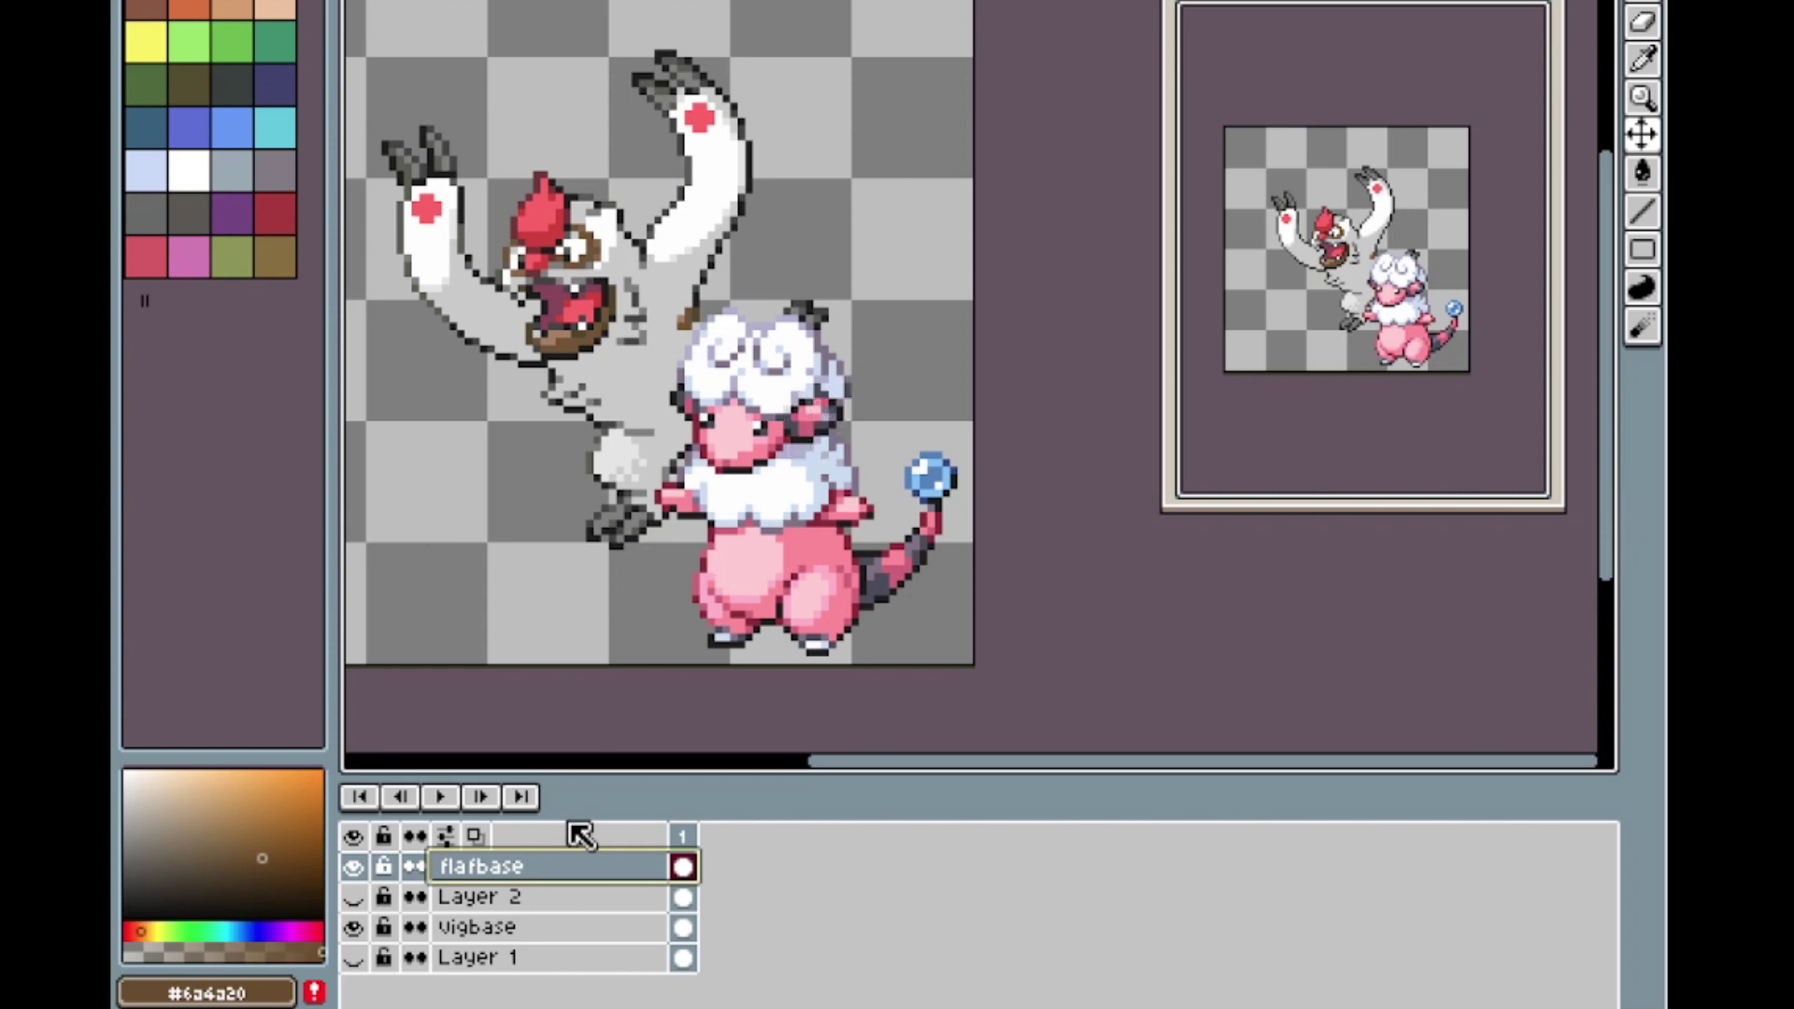
On the vigbase layer, replace Vigoroth's white fur with the light pink sampled from Flaaffy.
left_click(572, 928)
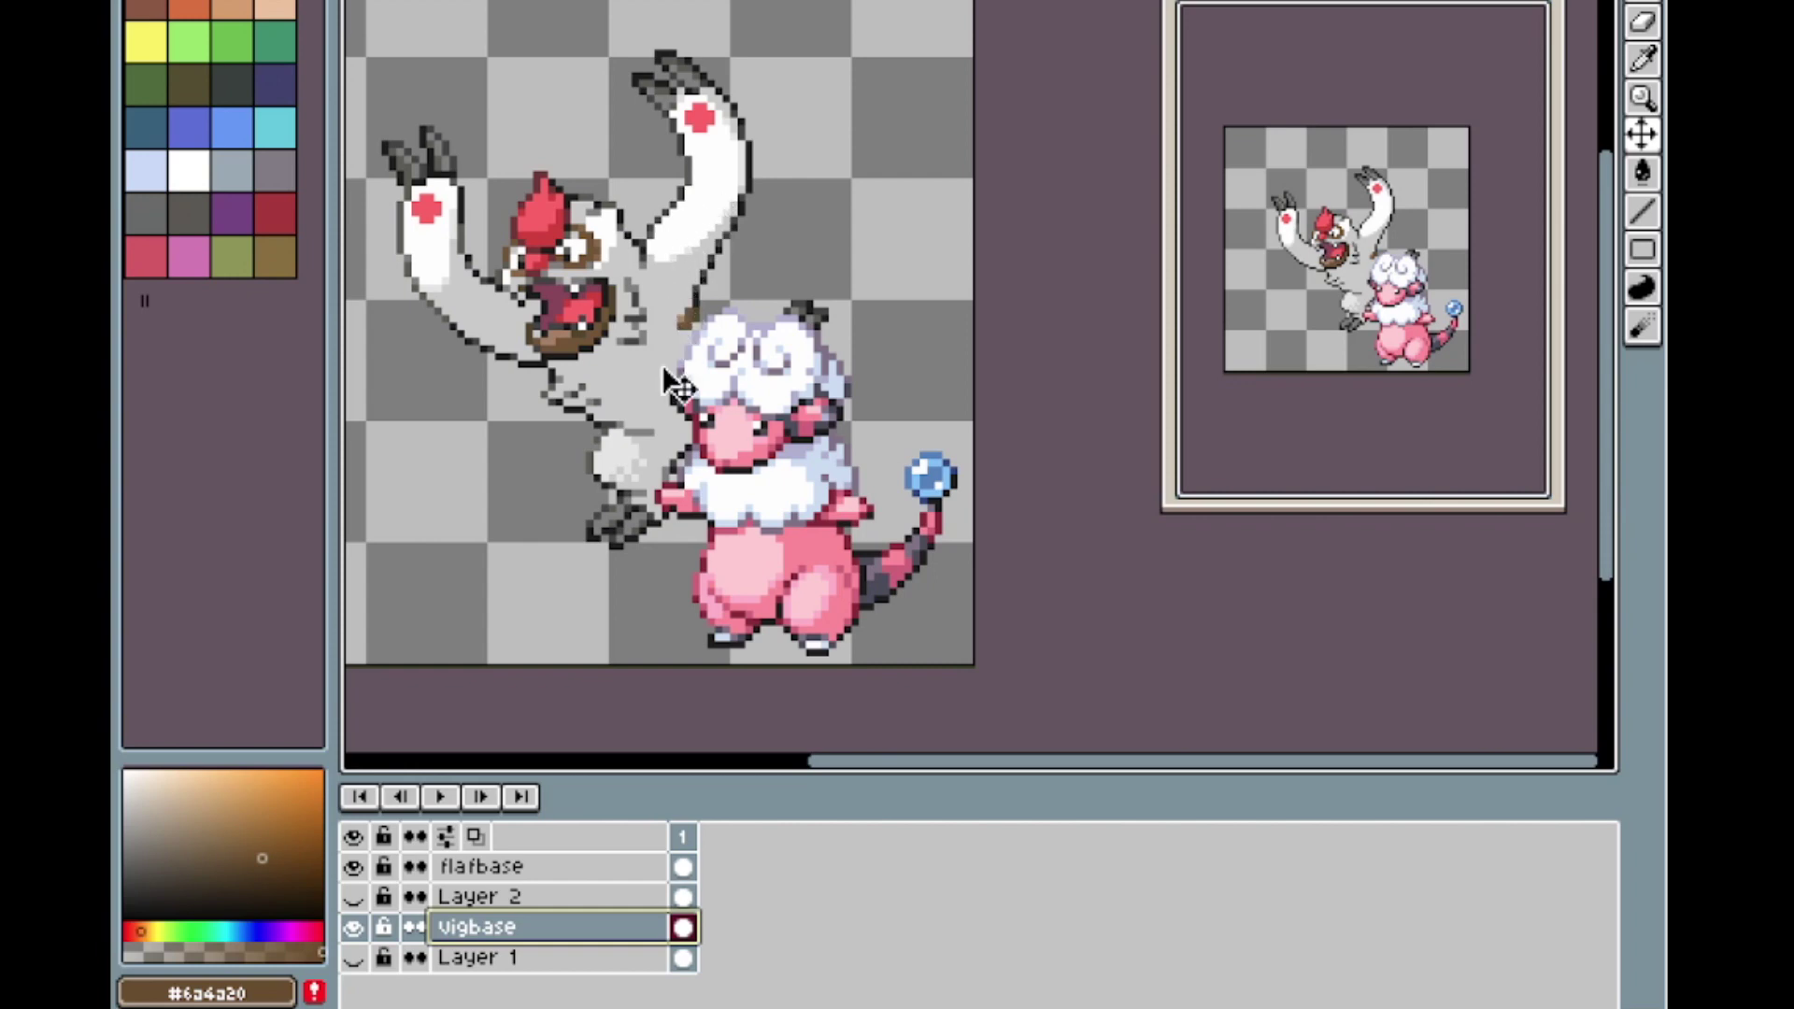
scroll(800, 282, "up", 1)
key("shift+r")
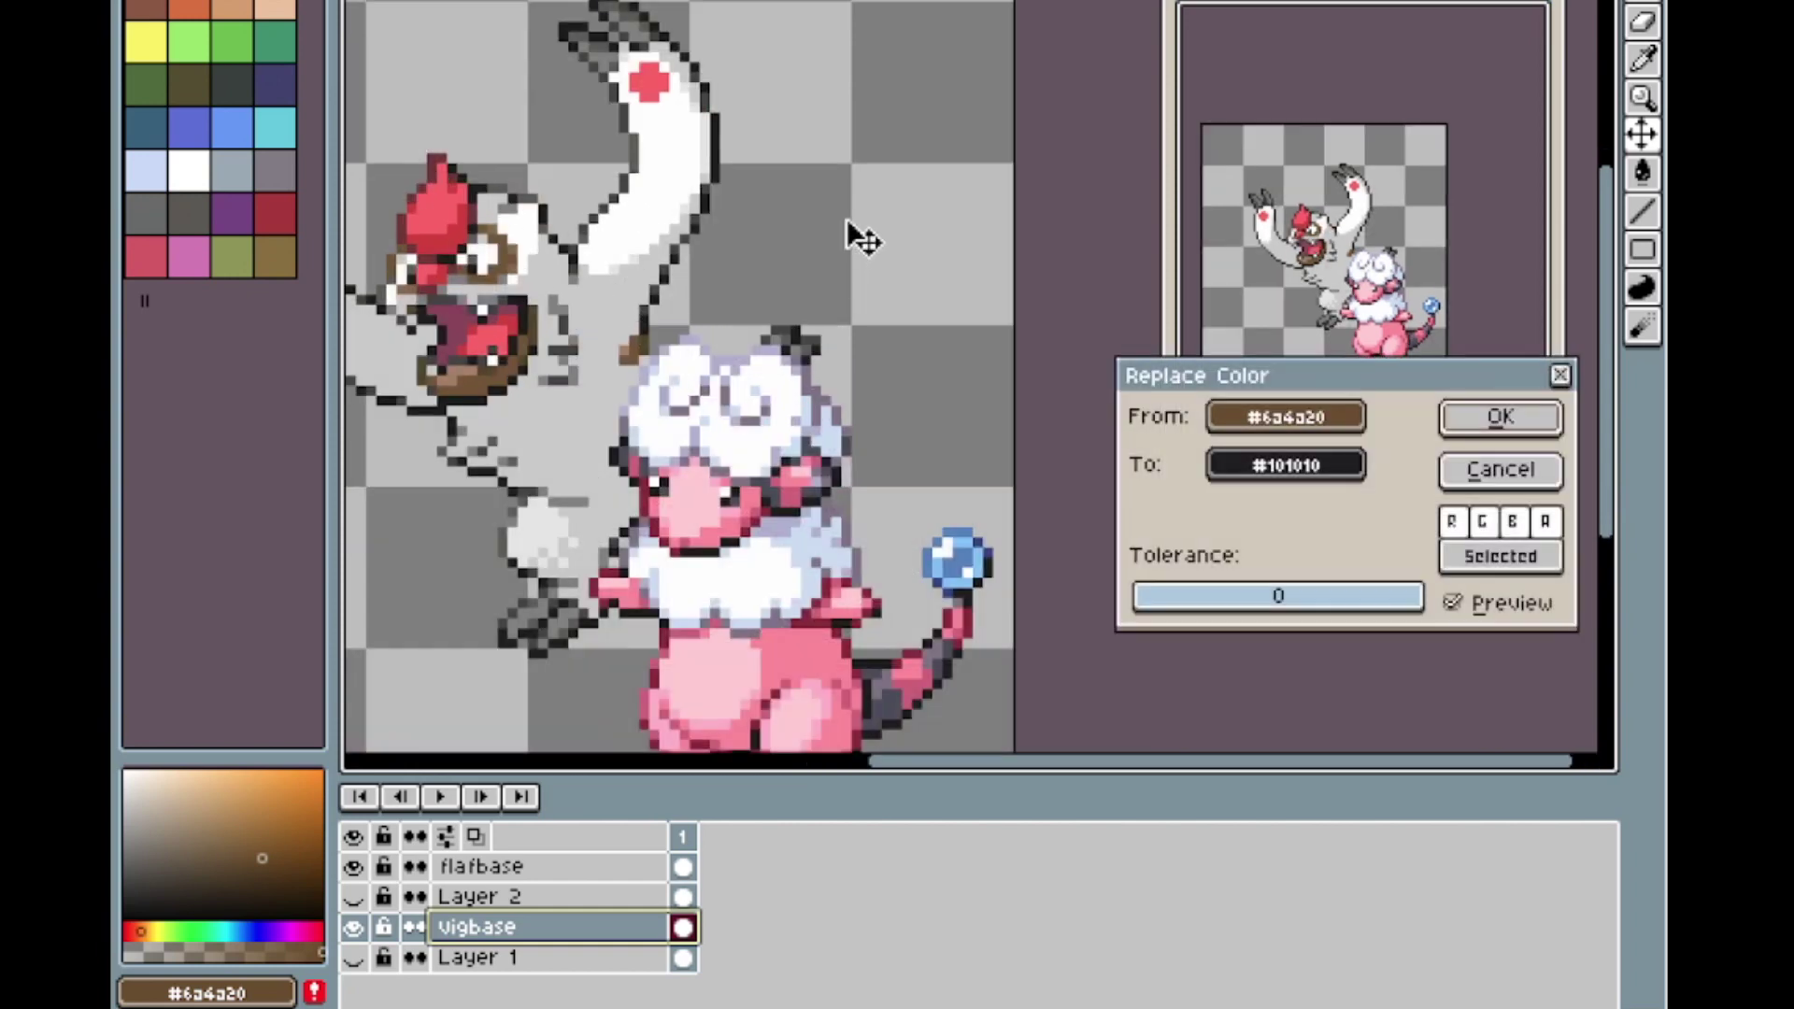
left_click_drag(1215, 418, 537, 233)
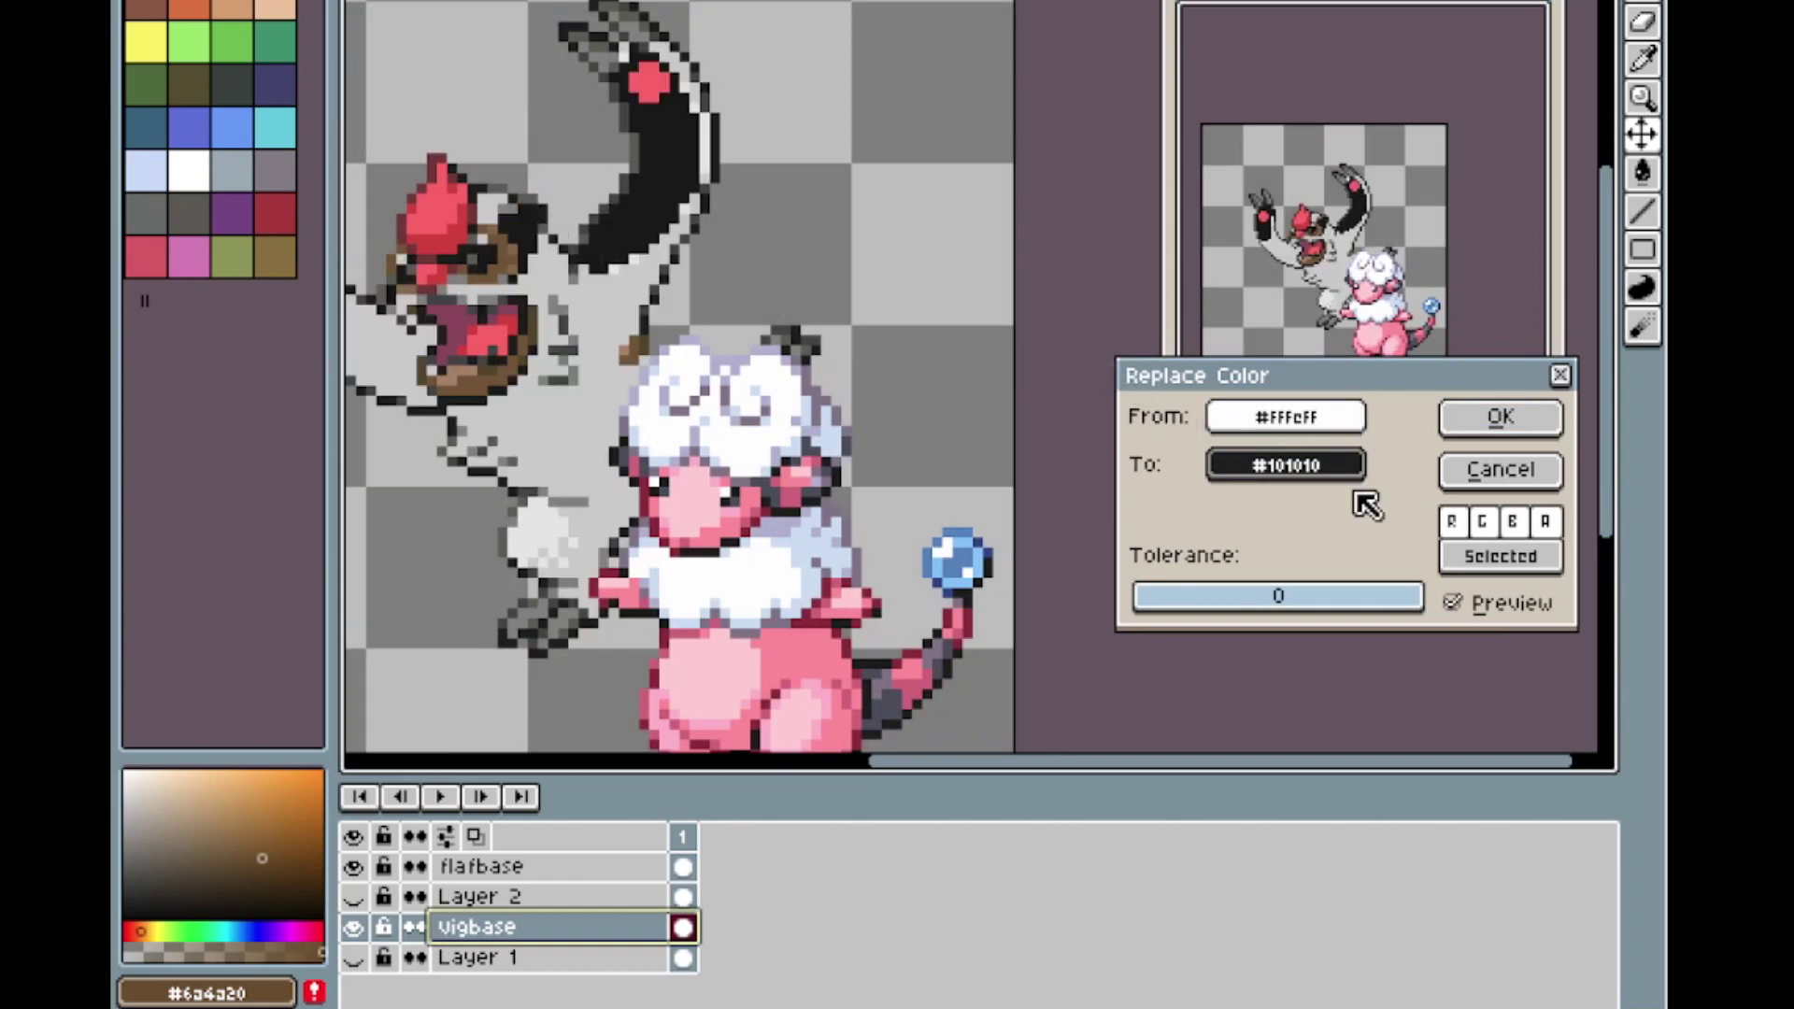
left_click_drag(1286, 465, 705, 501)
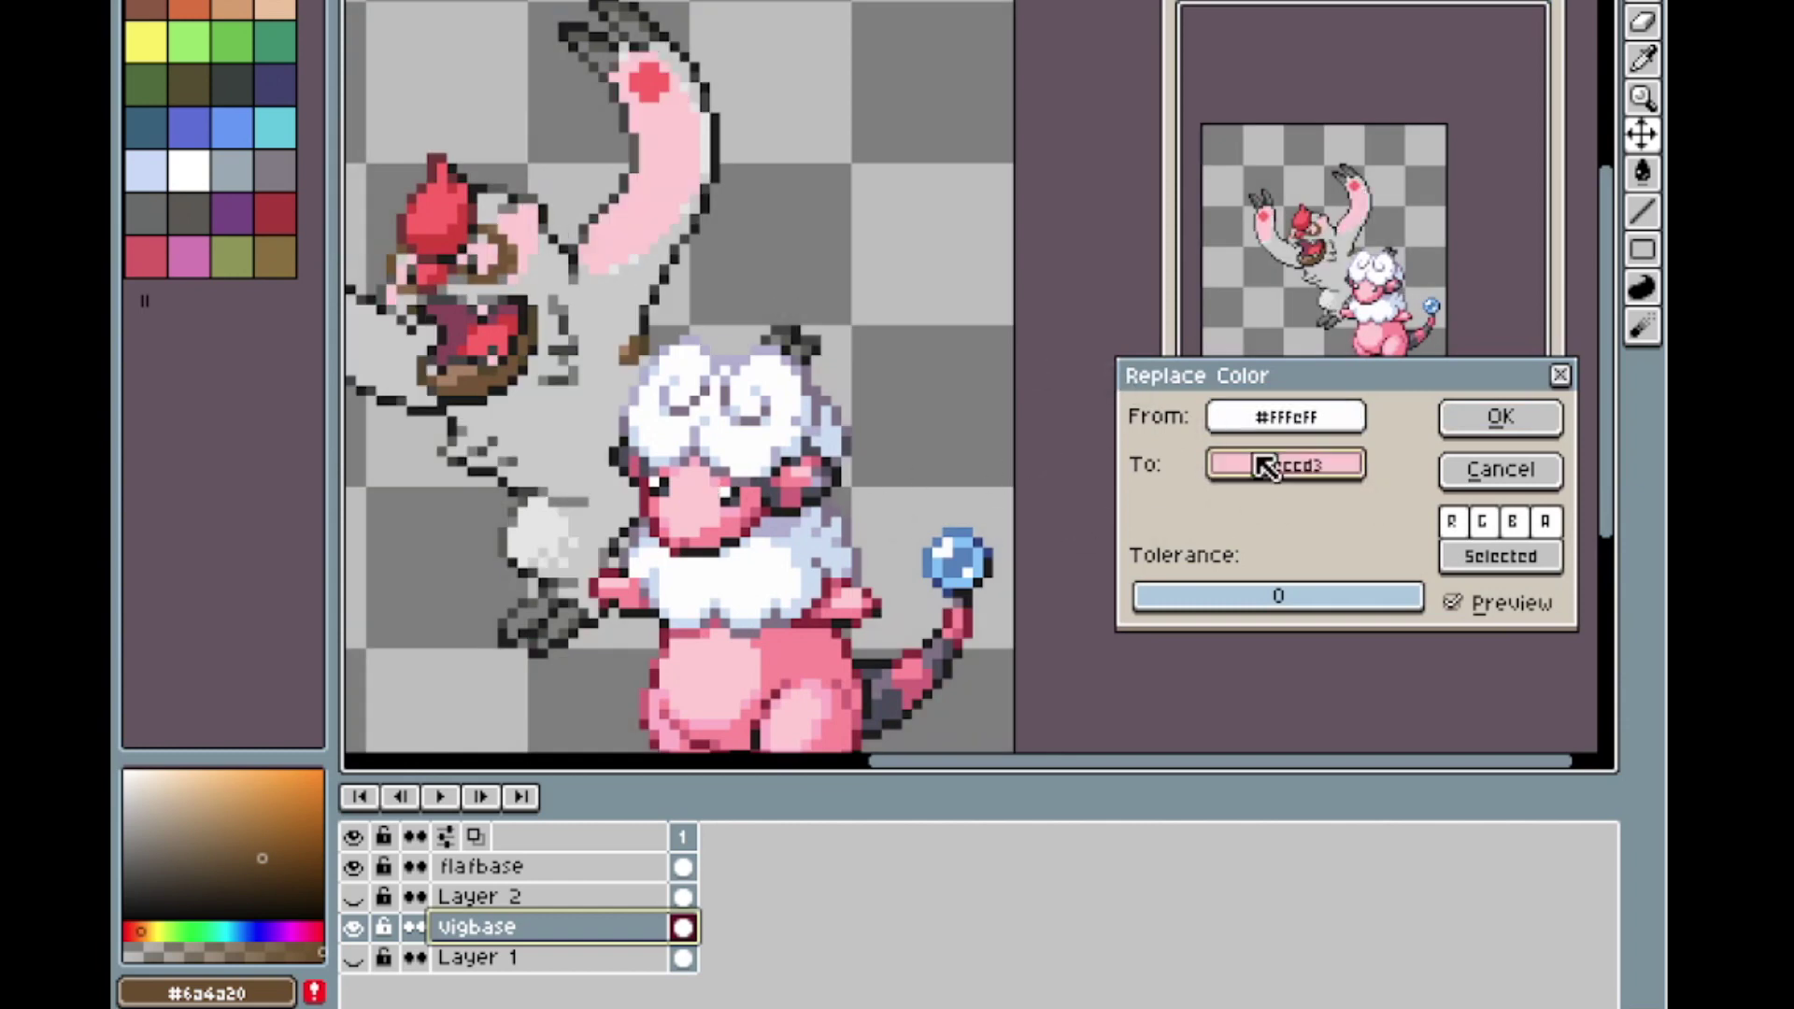
left_click(1487, 424)
Try replacing Vigoroth's light grey #e5e5e5 with the pale blue of Flaaffy's wool, and undo the replacement.
key("shift+r")
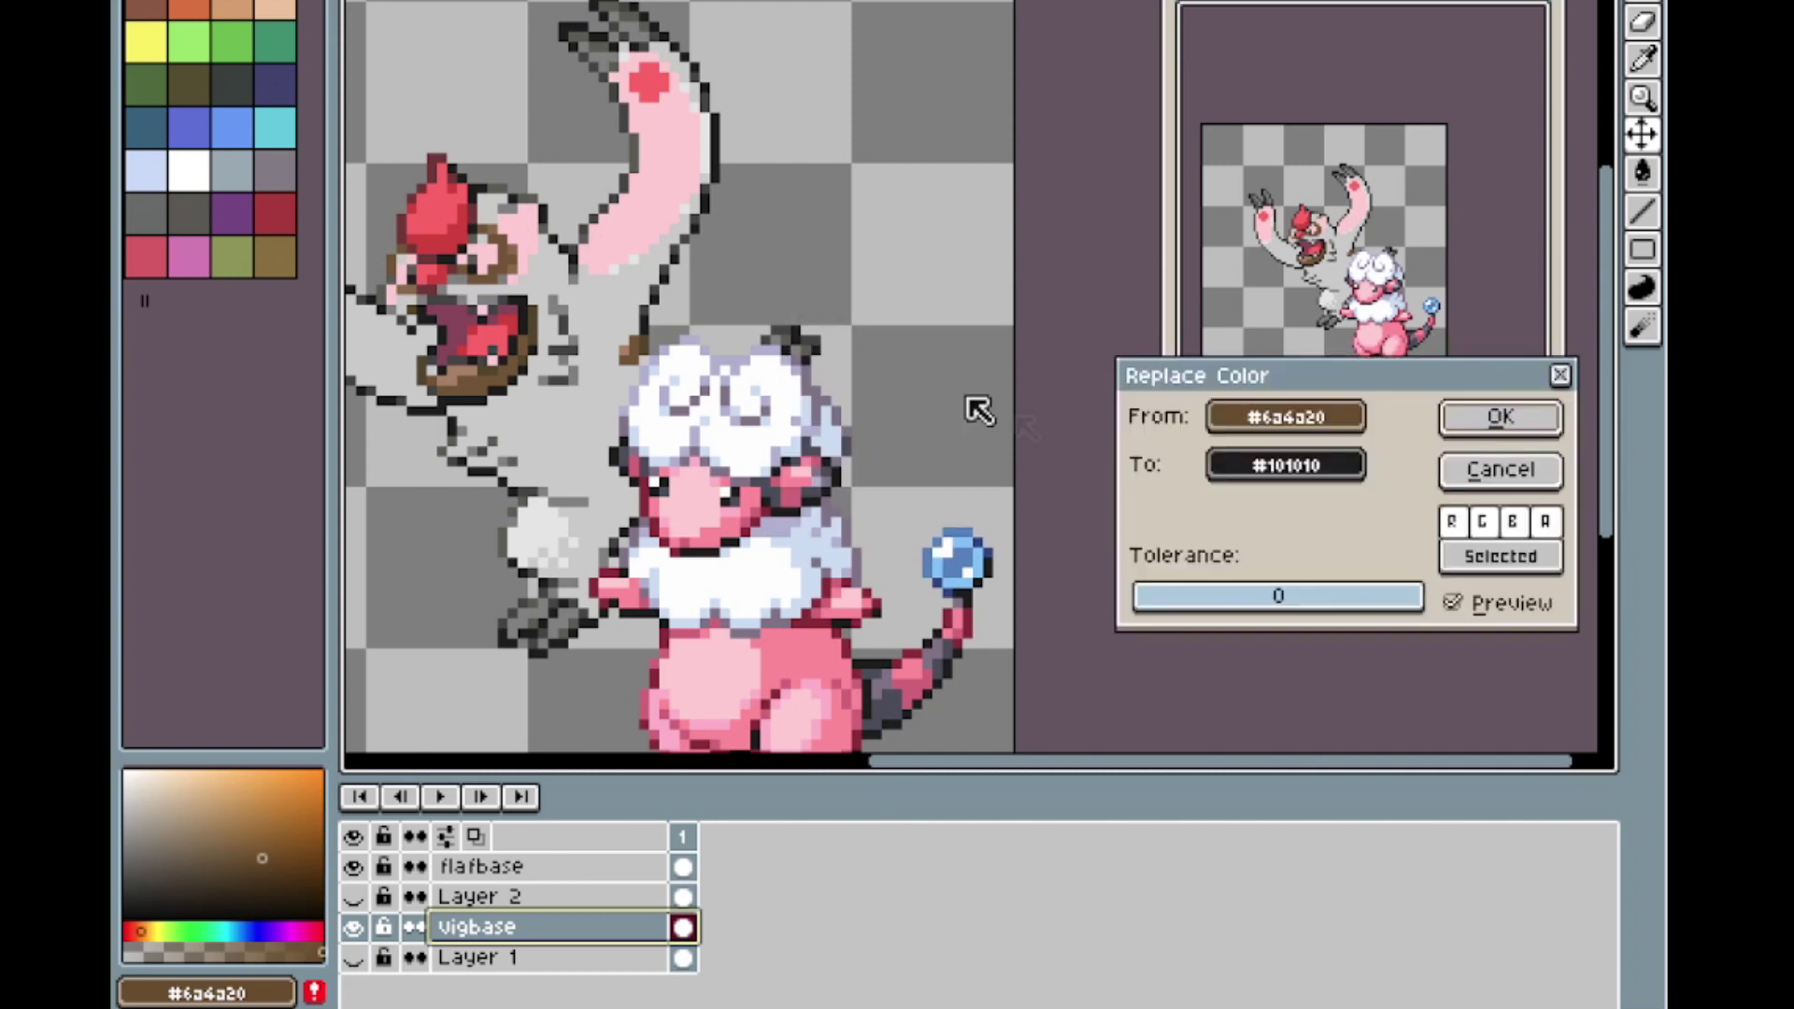
left_click_drag(1247, 388, 625, 262)
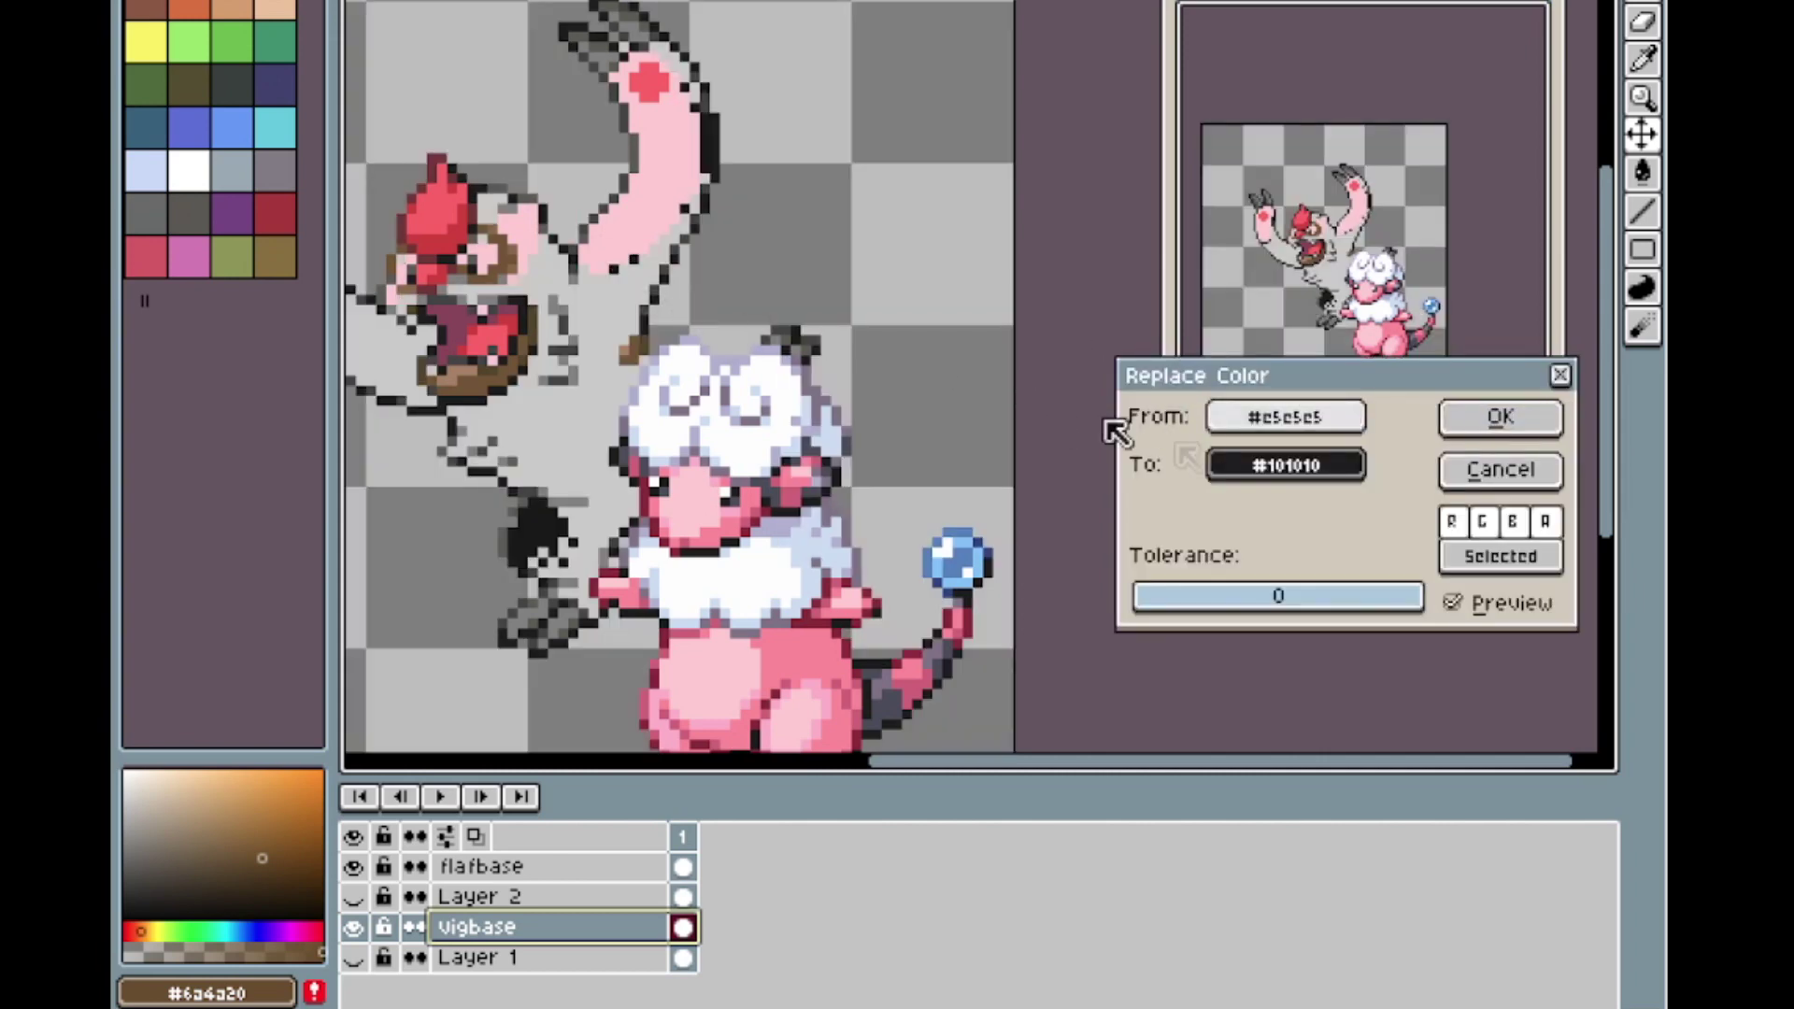
left_click_drag(1280, 476, 817, 531)
left_click(1501, 418)
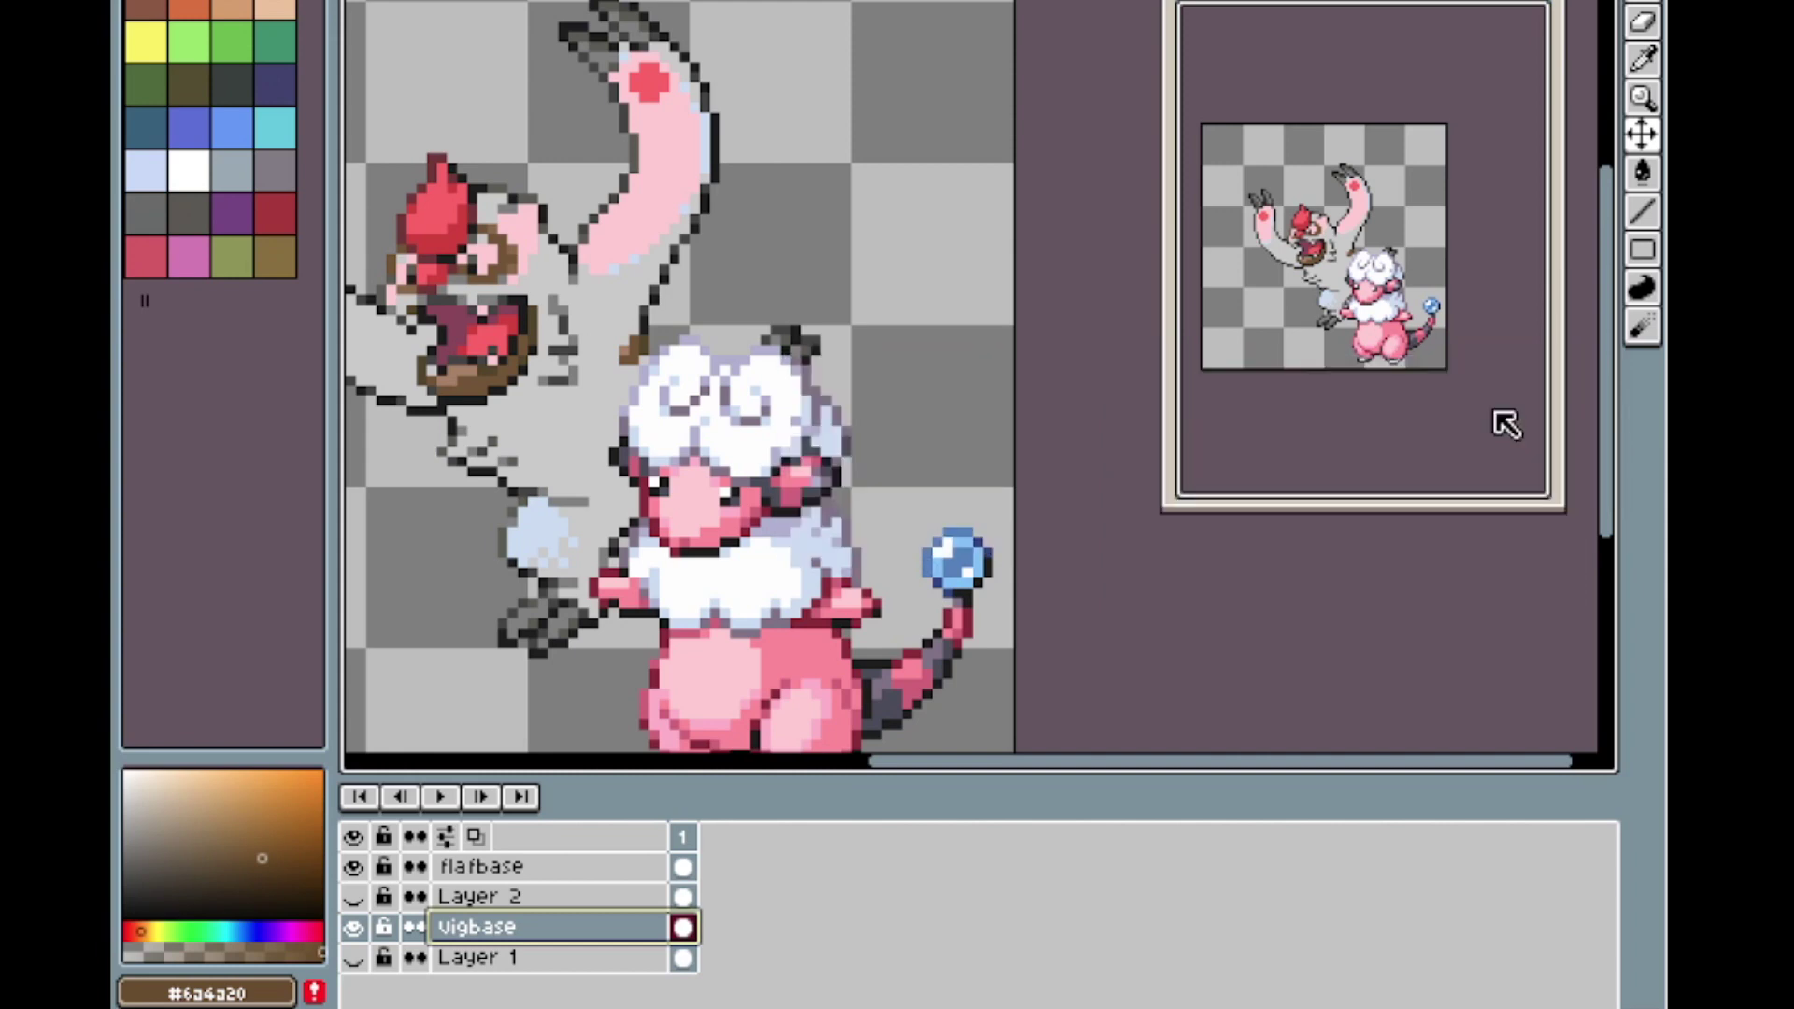
key("ctrl+z")
Replace Vigoroth's light grey #e5e5e5 with the pink #feb2cb sampled from Flaaffy's lower body.
key("shift+r")
left_click_drag(1252, 379, 705, 170)
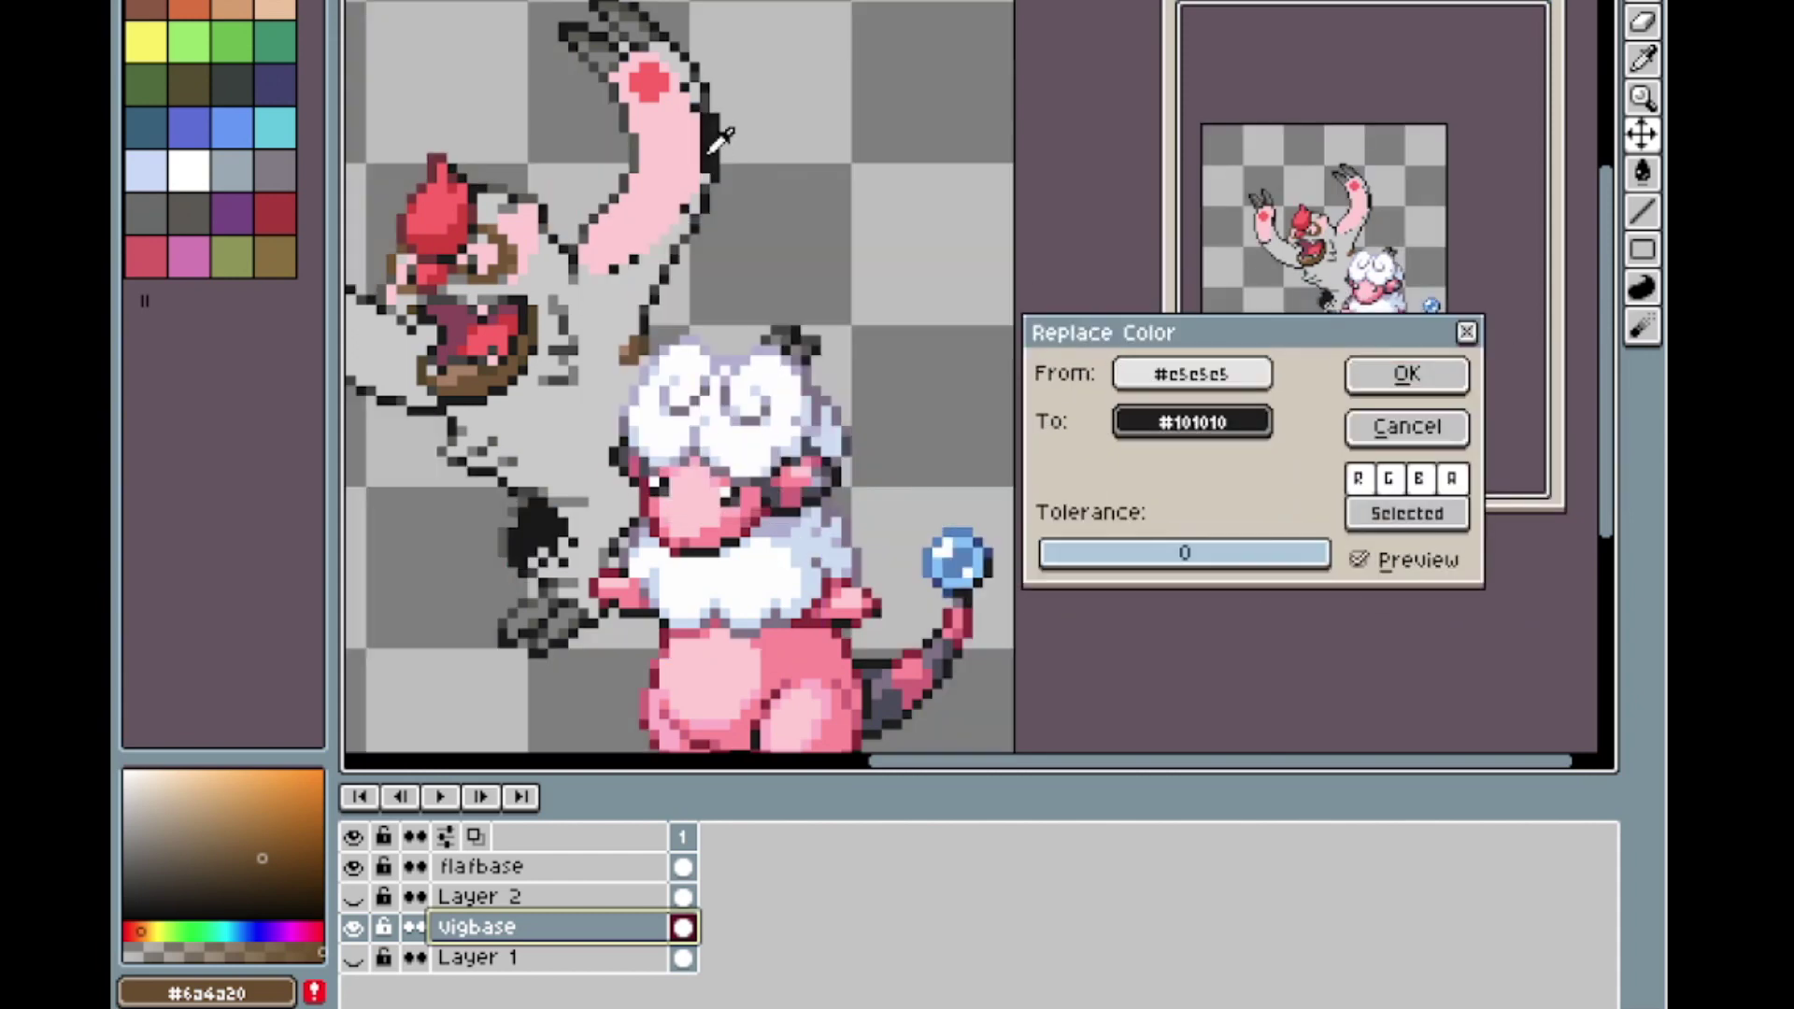
left_click_drag(1192, 423, 807, 552)
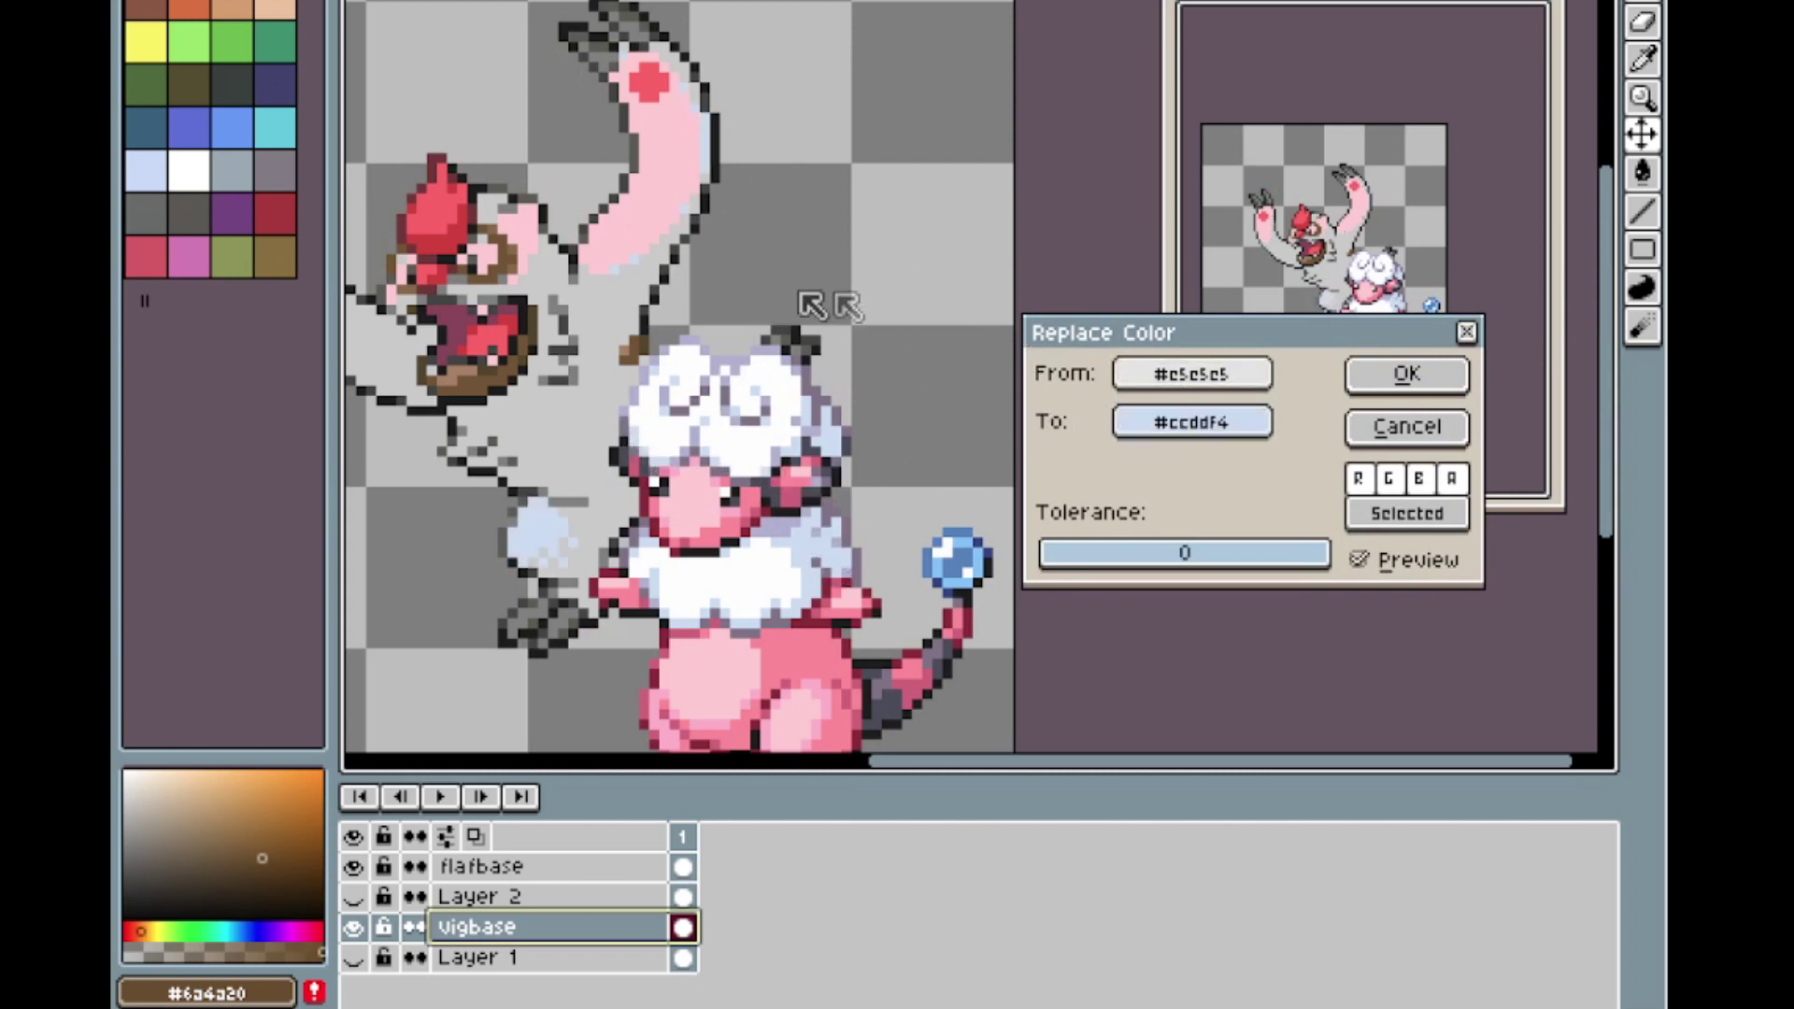
left_click_drag(1200, 408, 835, 675)
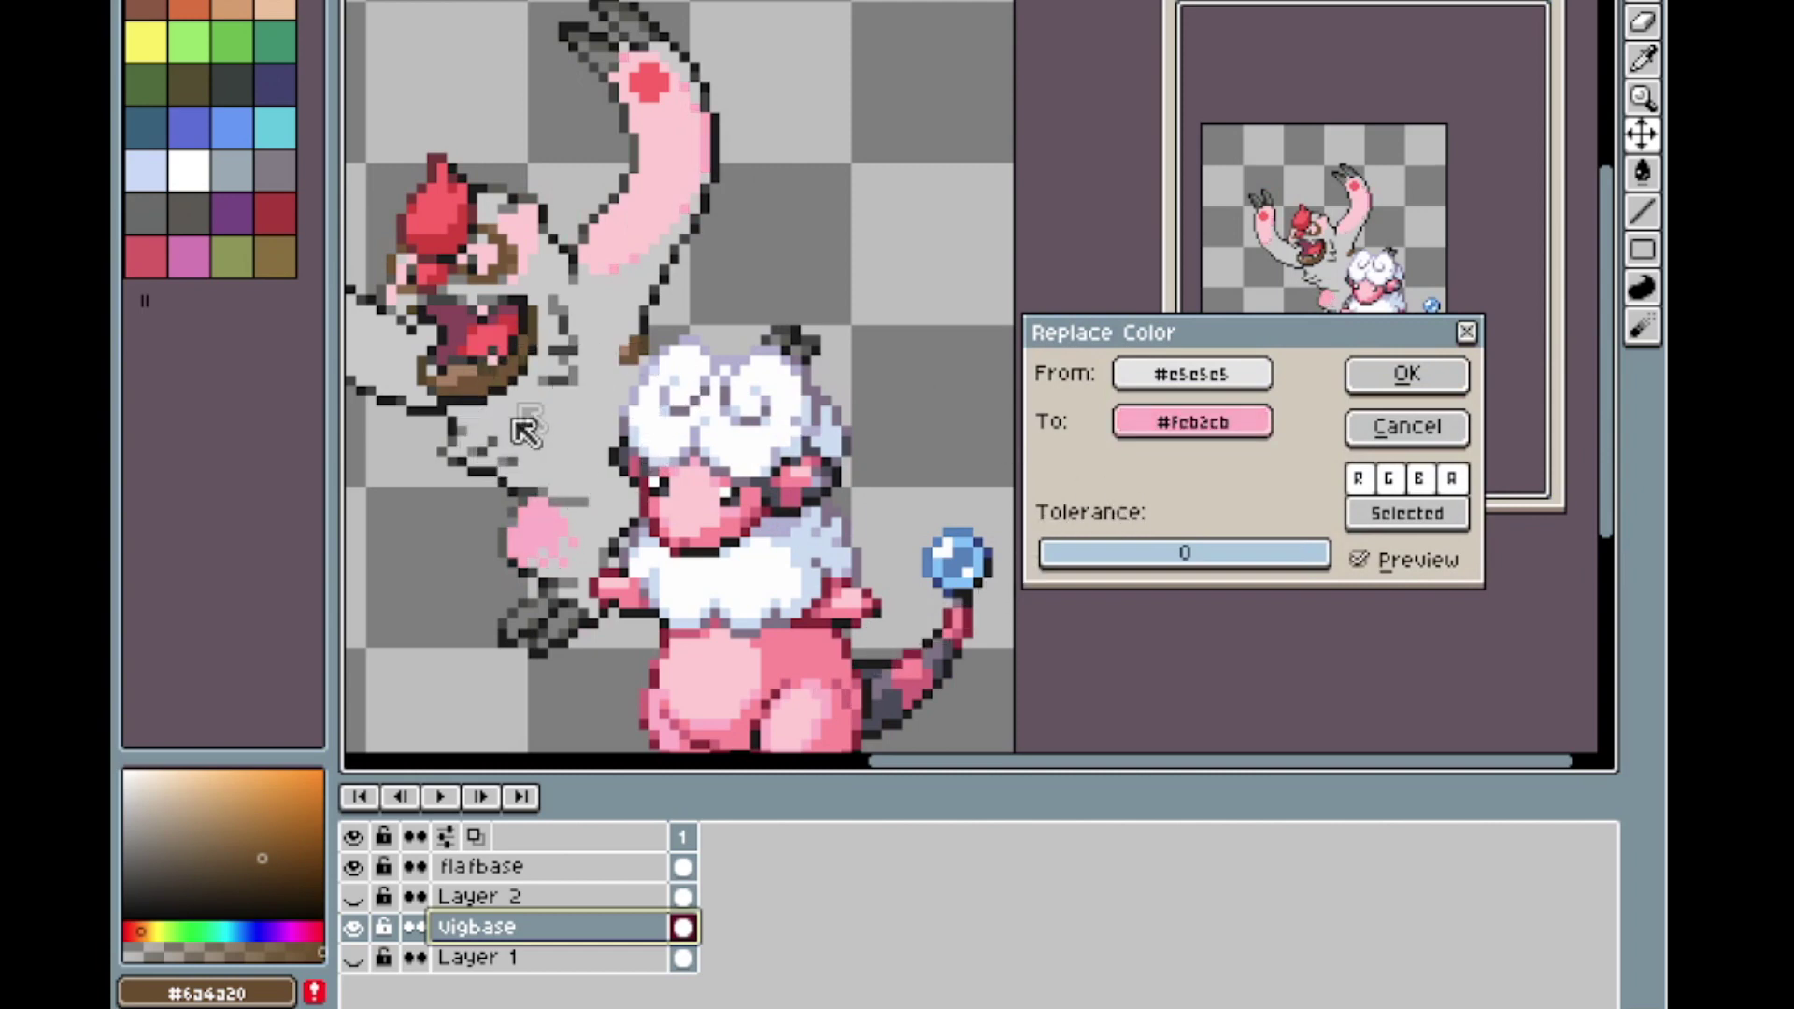
left_click(1406, 374)
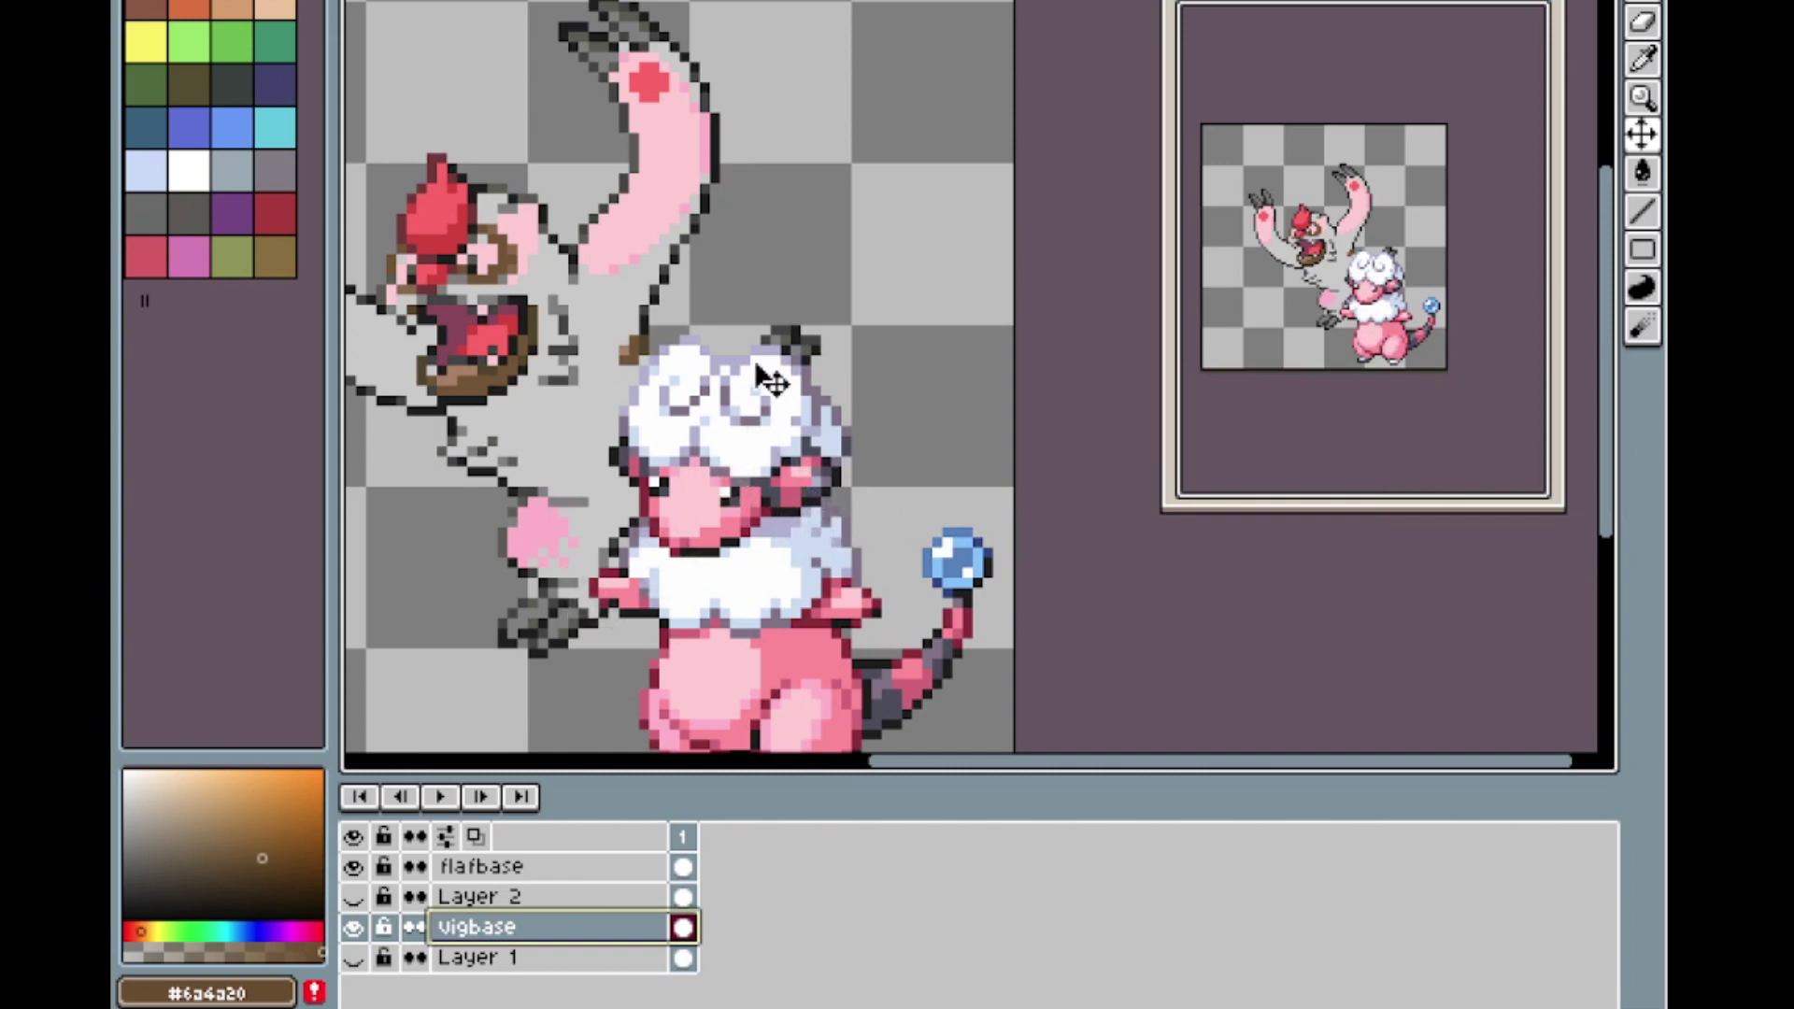
Replace Vigoroth's main body grey #cbcbcb with Flaaffy's darker body pink #fd8a9a.
key("shift+r")
left_click_drag(1135, 372, 573, 400)
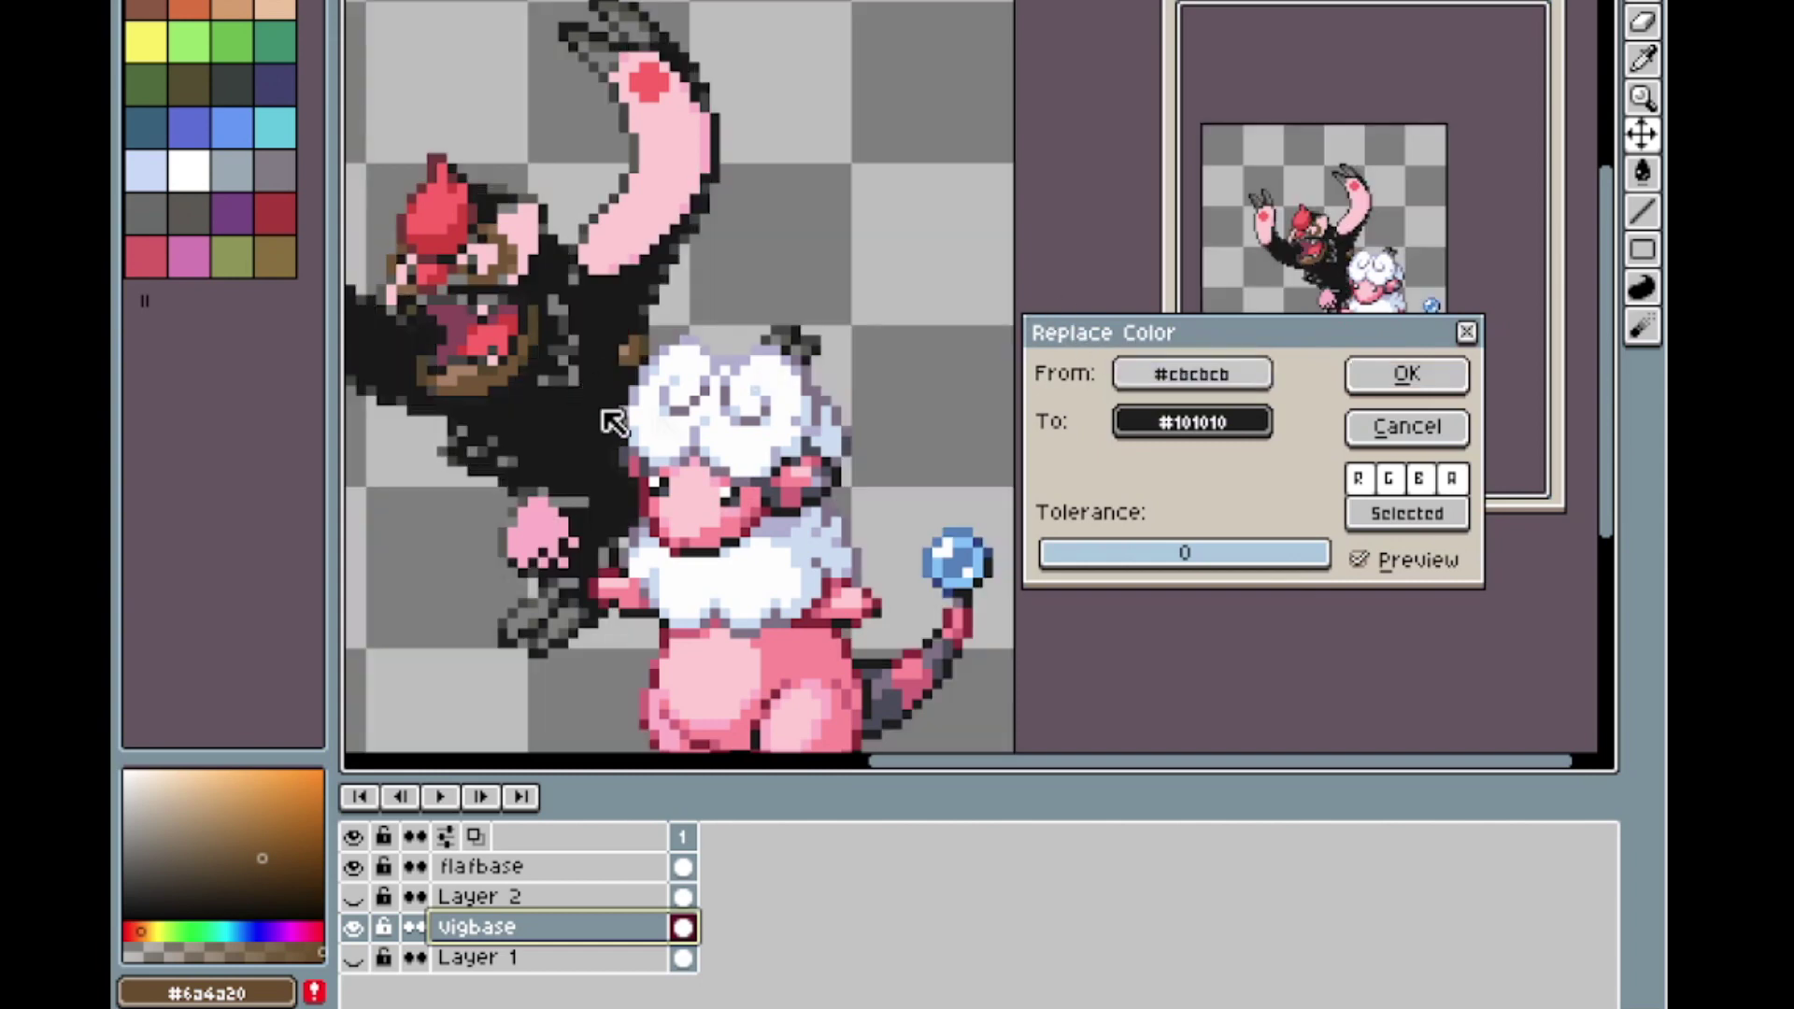
left_click_drag(1213, 433, 811, 650)
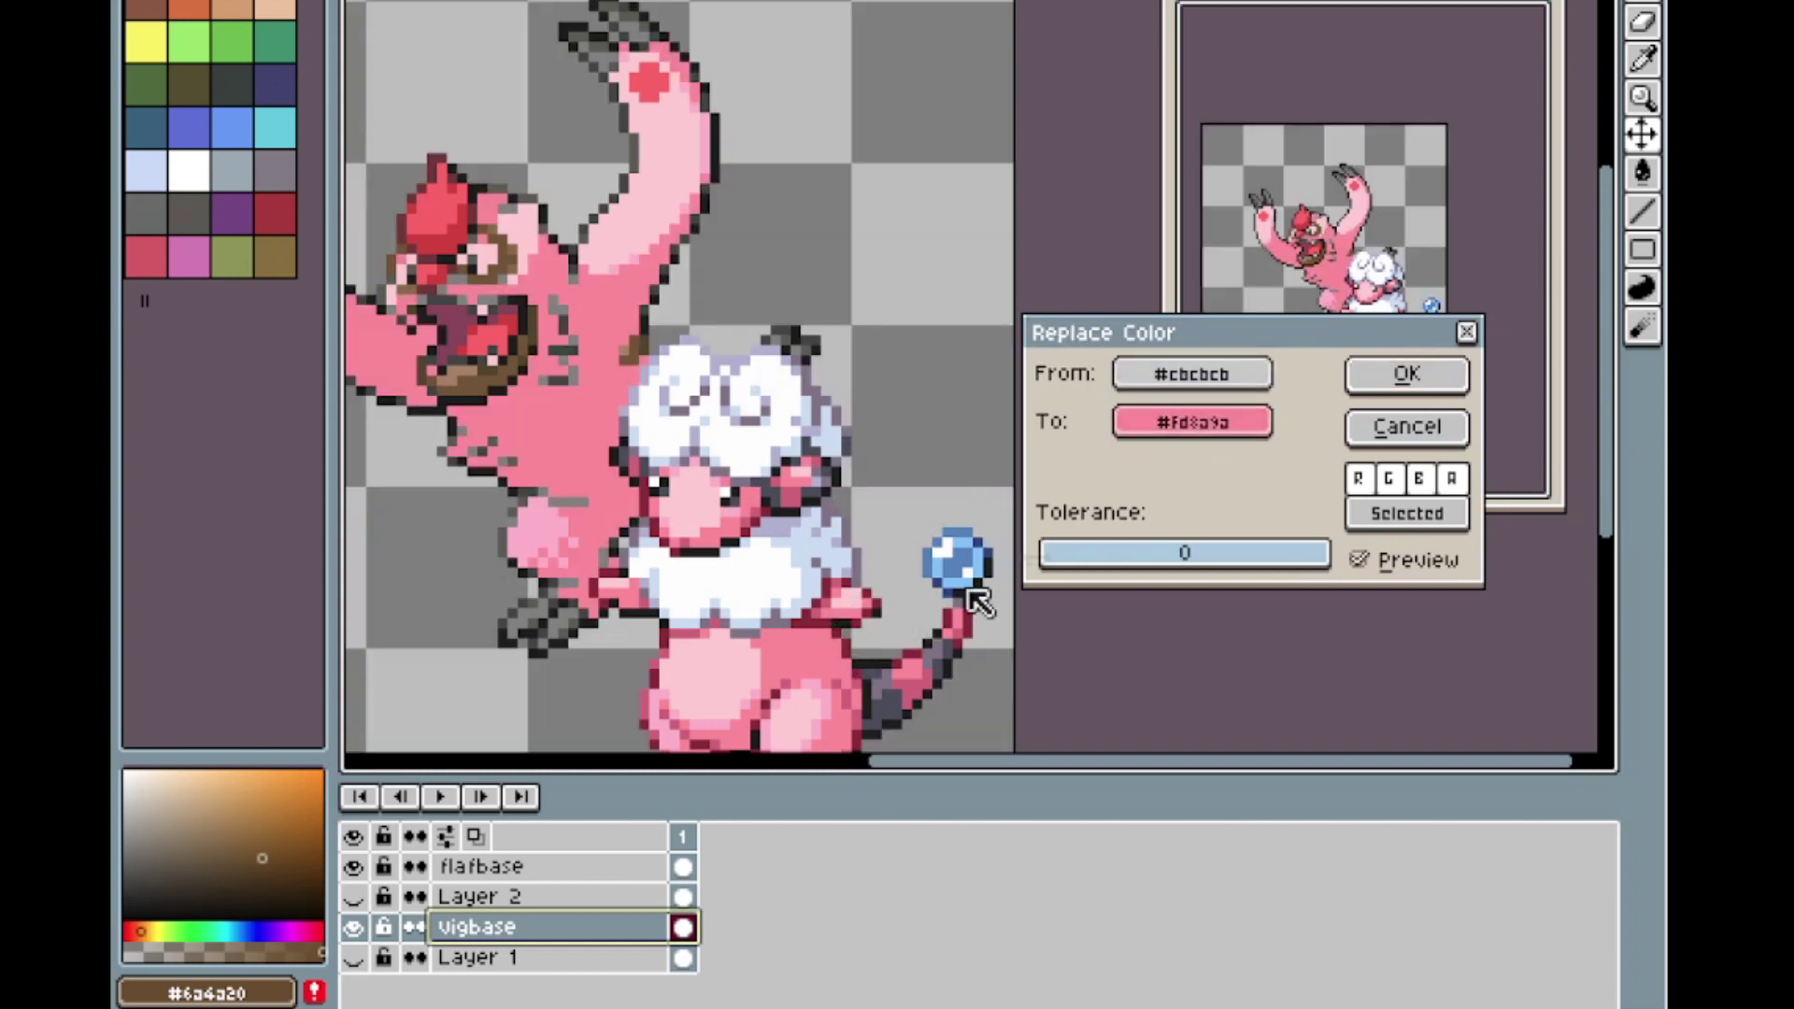
left_click(1381, 377)
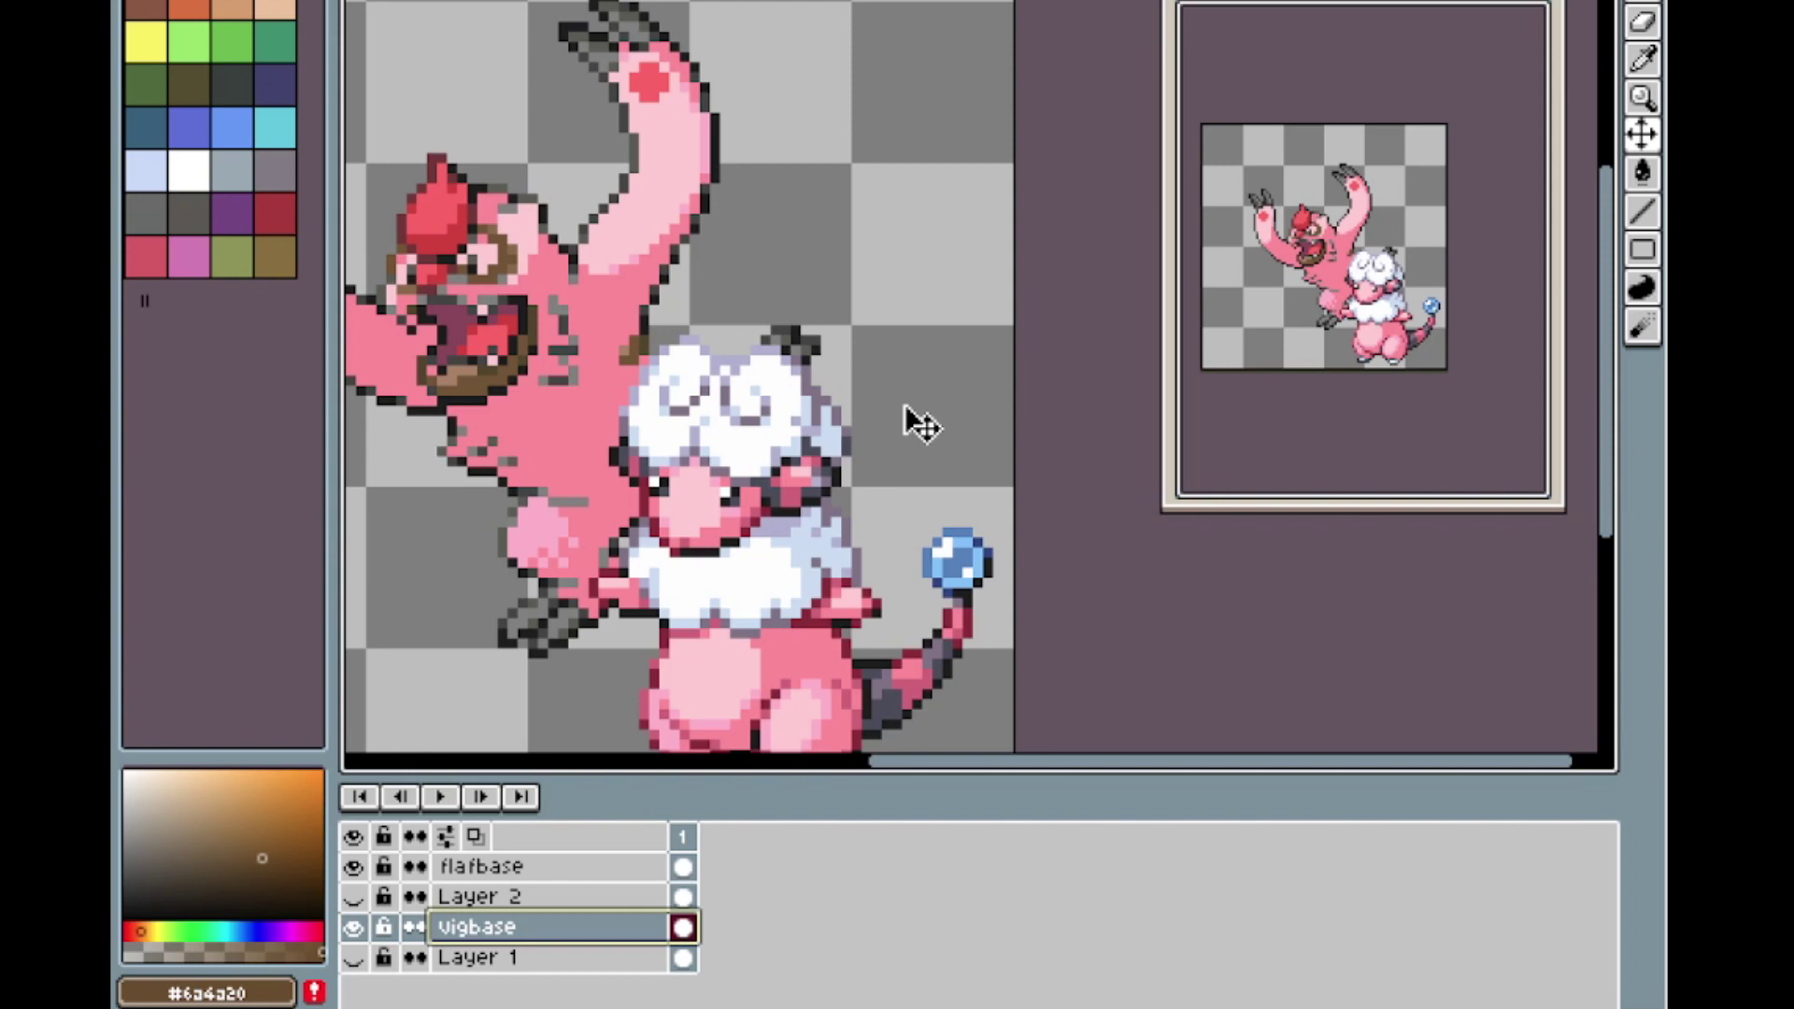
Examine the outline and shading colours on Flaaffy's face, body and tail up close.
scroll(783, 535, "up", 1)
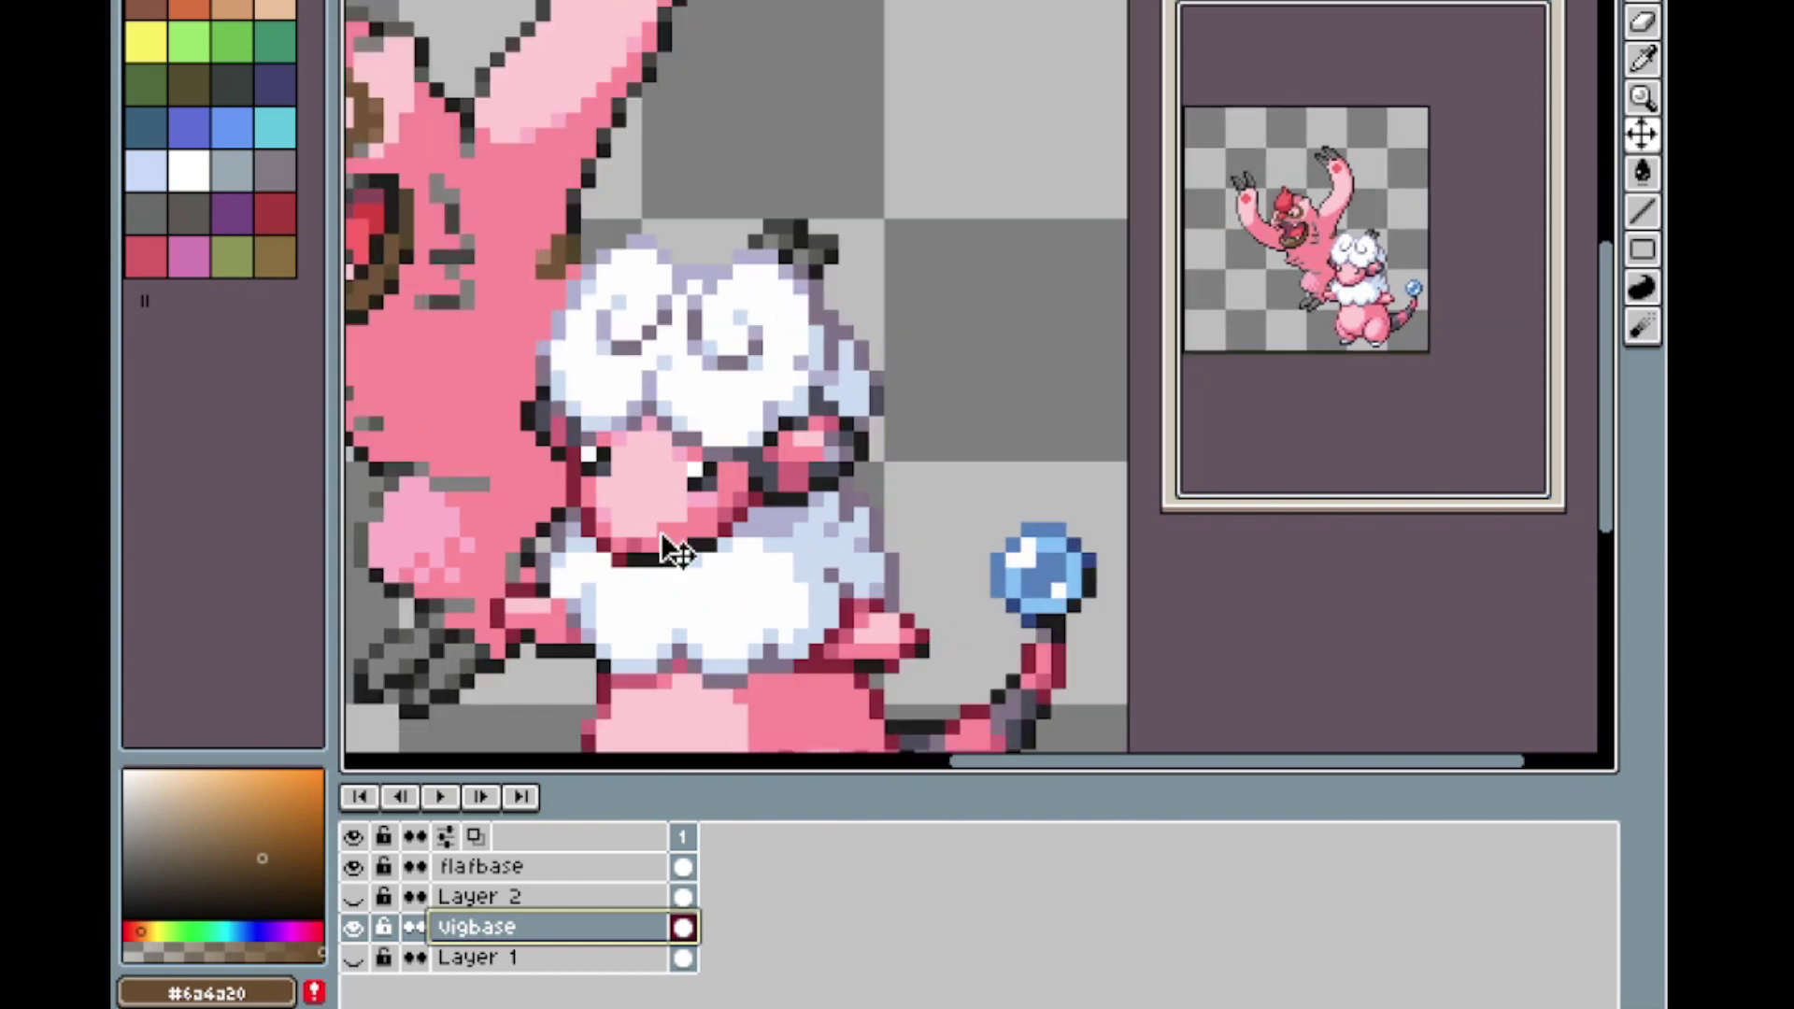
scroll(705, 545, "up", 2)
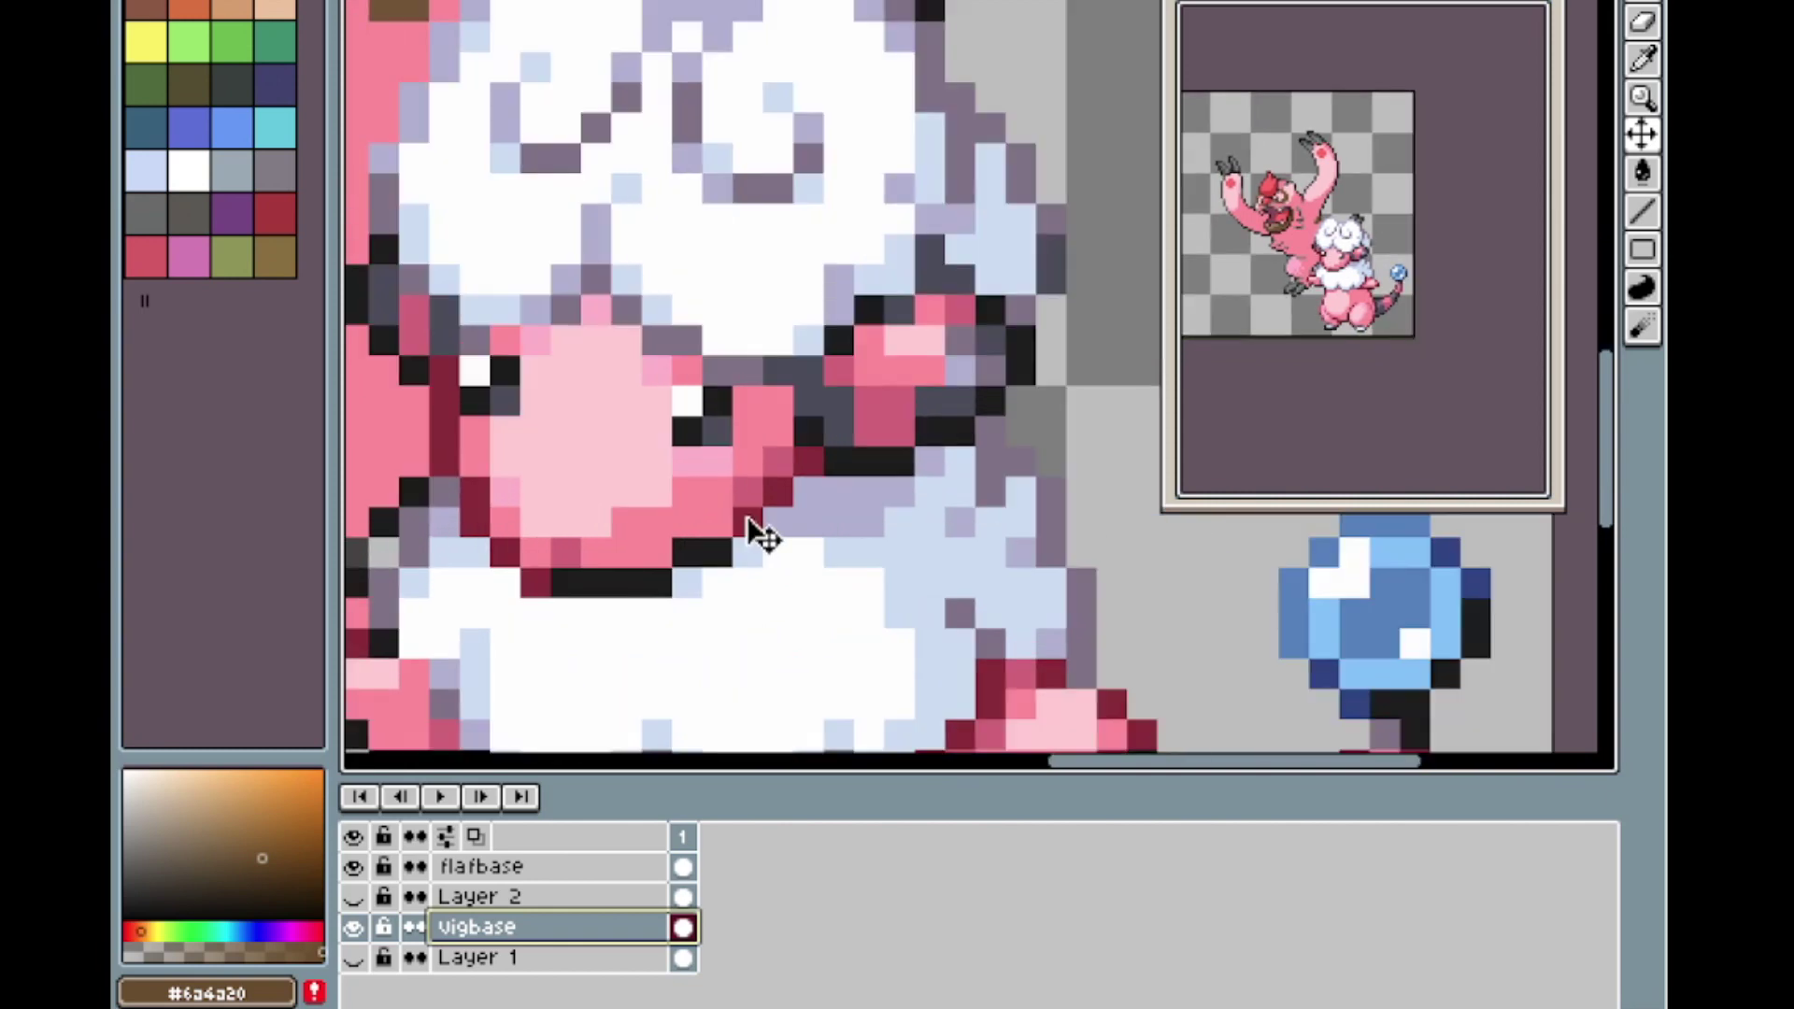
scroll(789, 505, "down", 2)
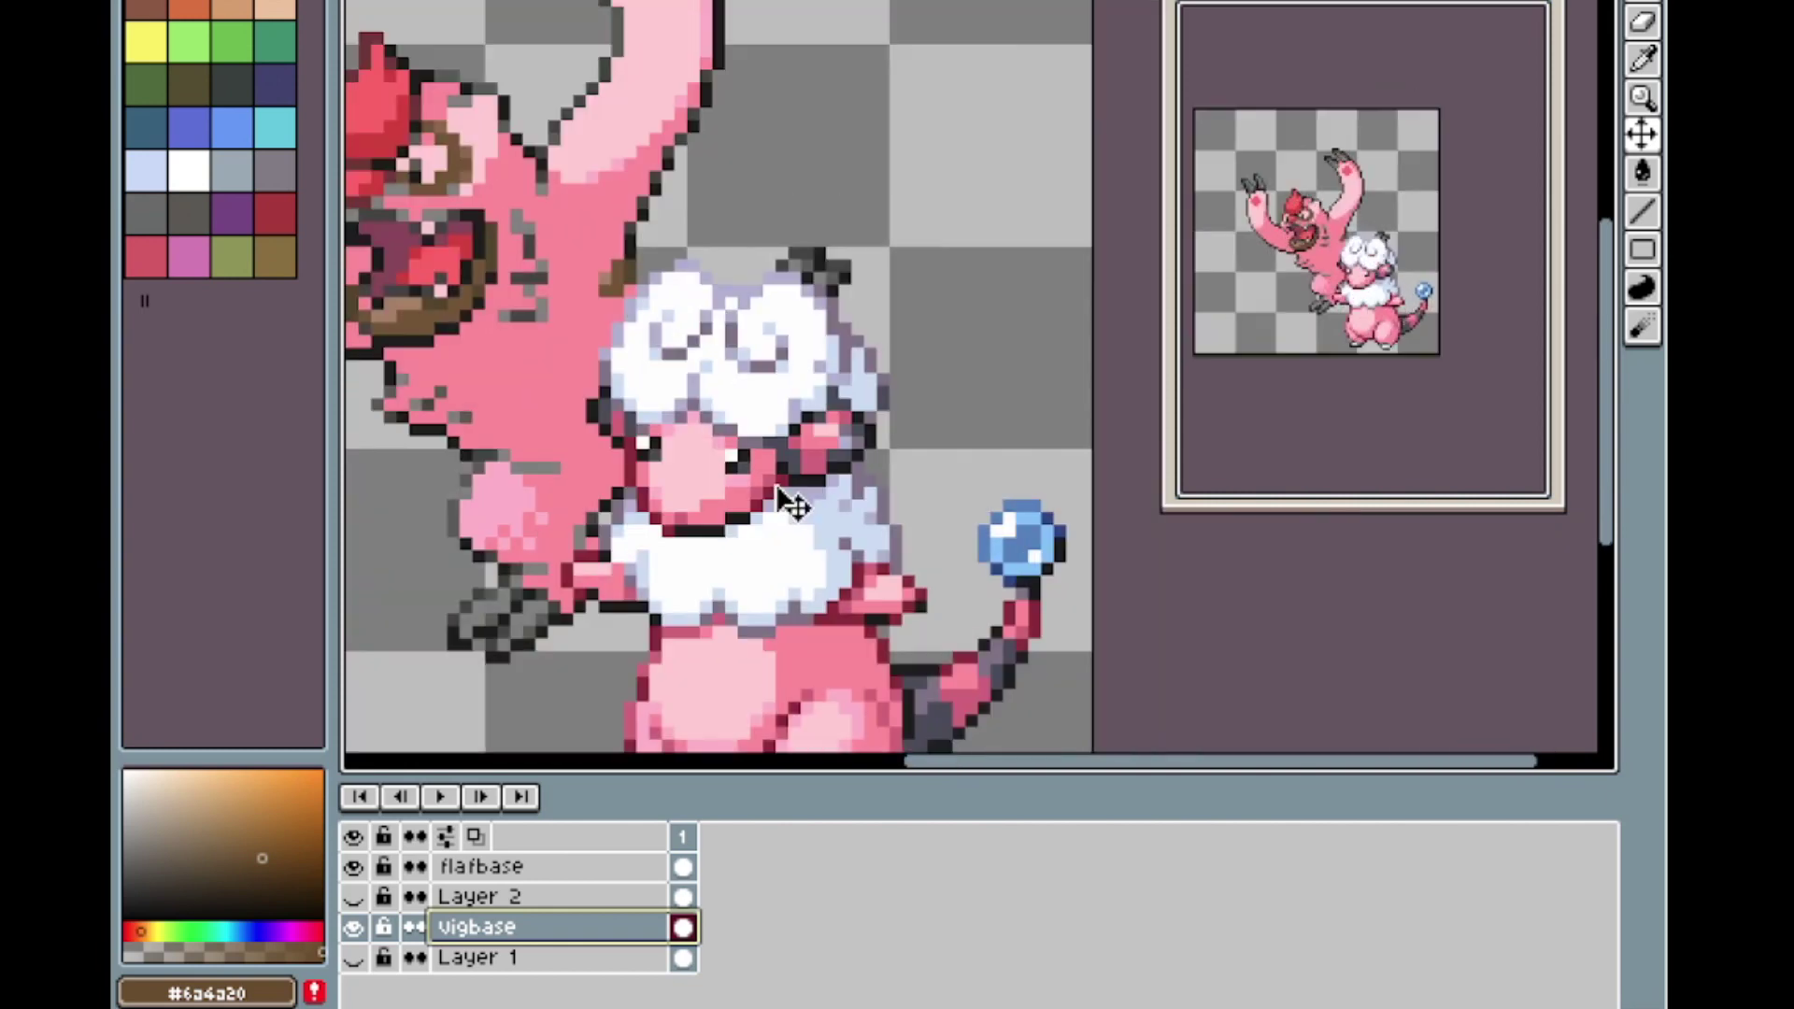
scroll(790, 505, "down", 1)
scroll(852, 629, "up", 1)
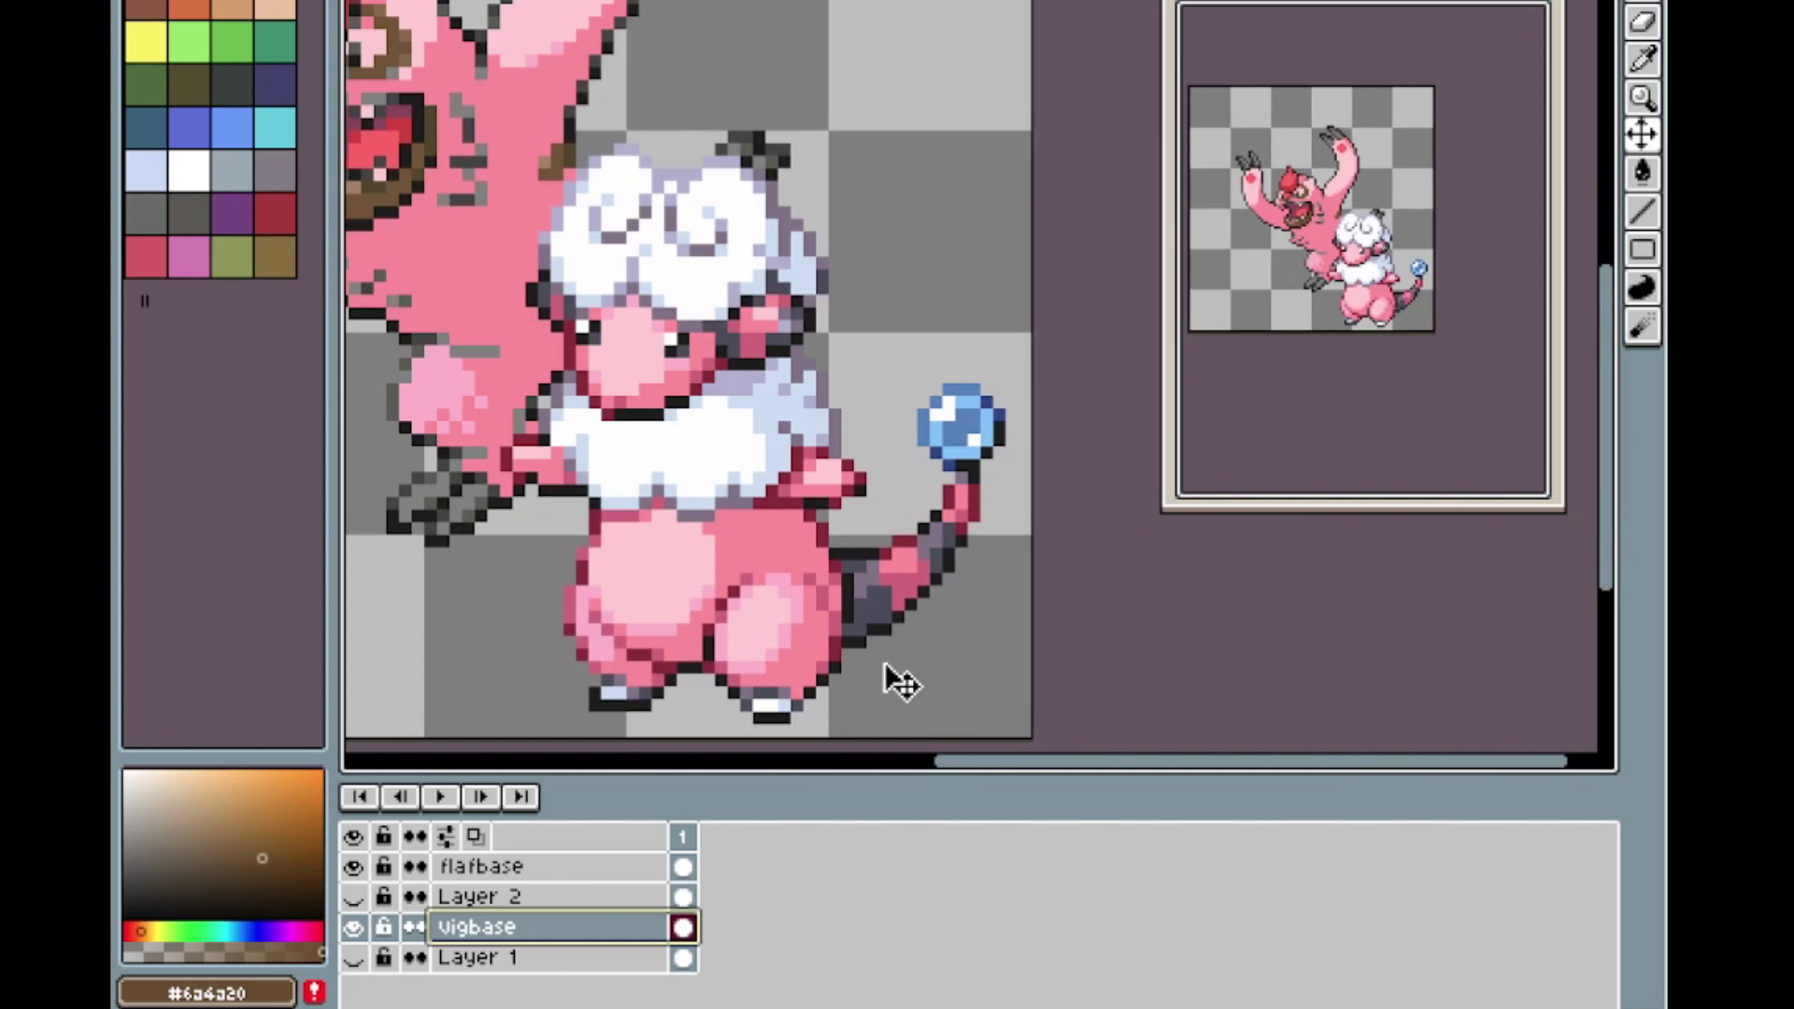
scroll(860, 598, "up", 1)
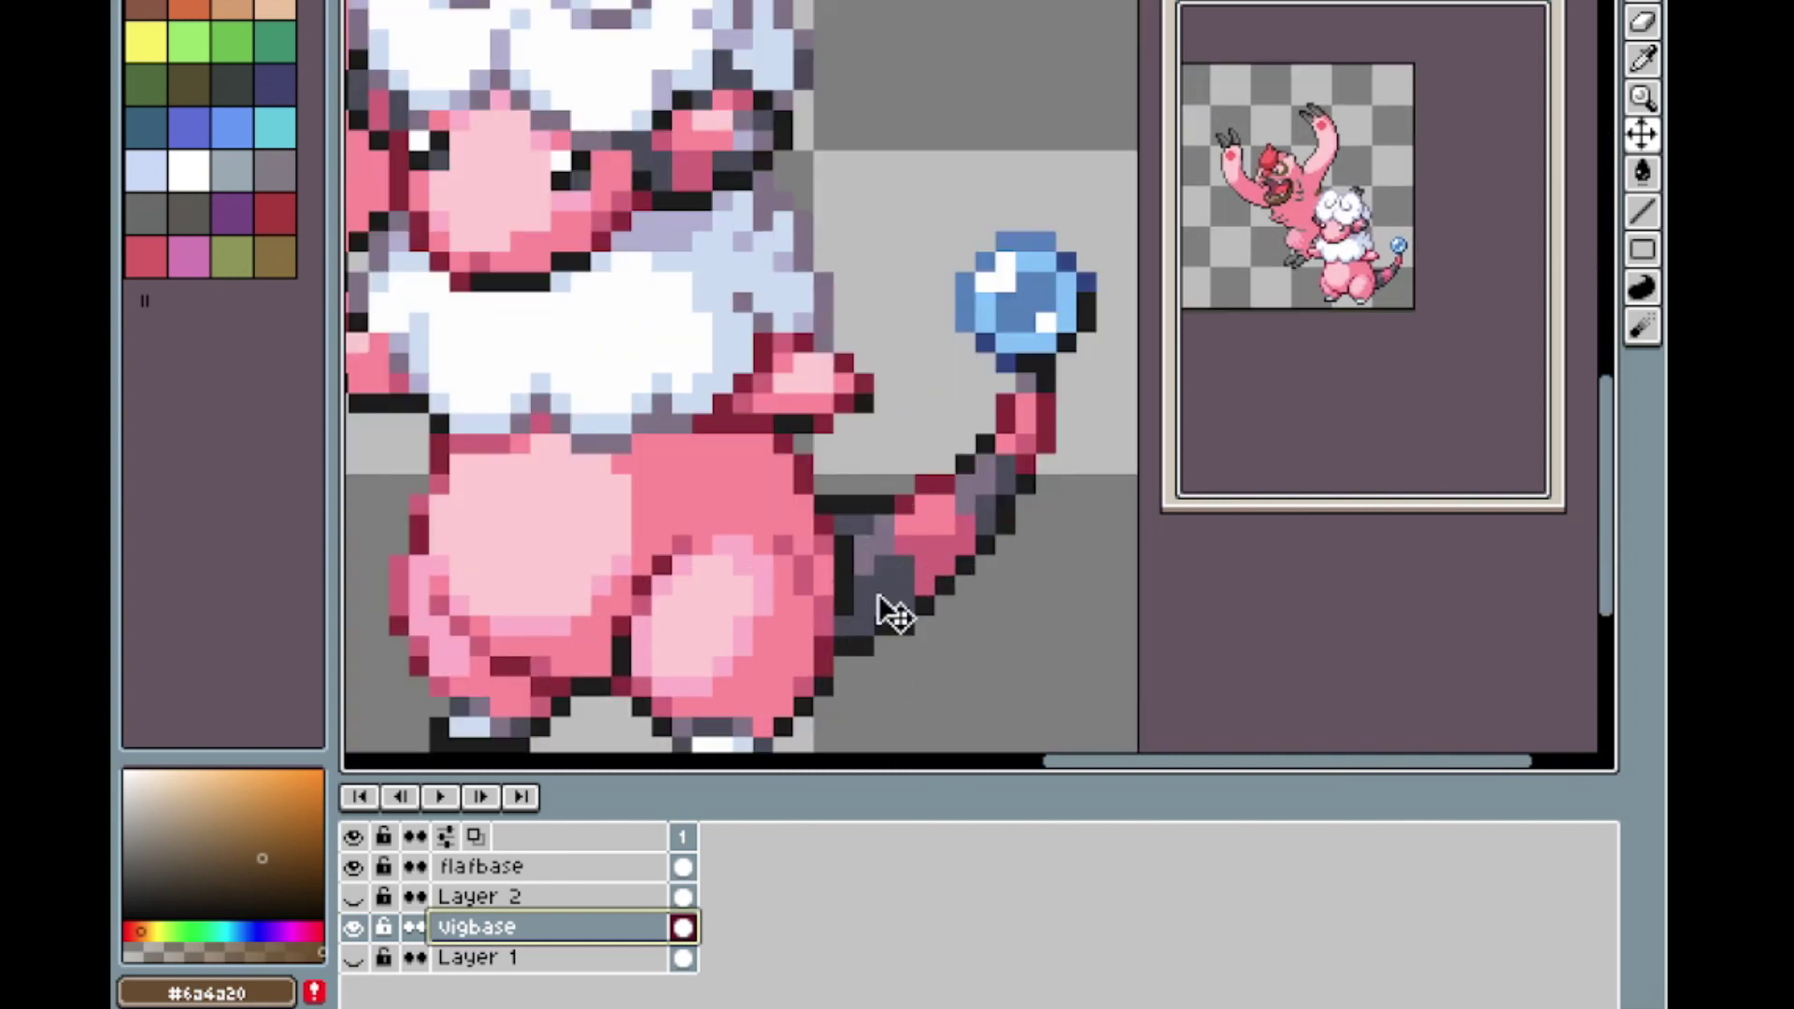
scroll(881, 608, "down", 2)
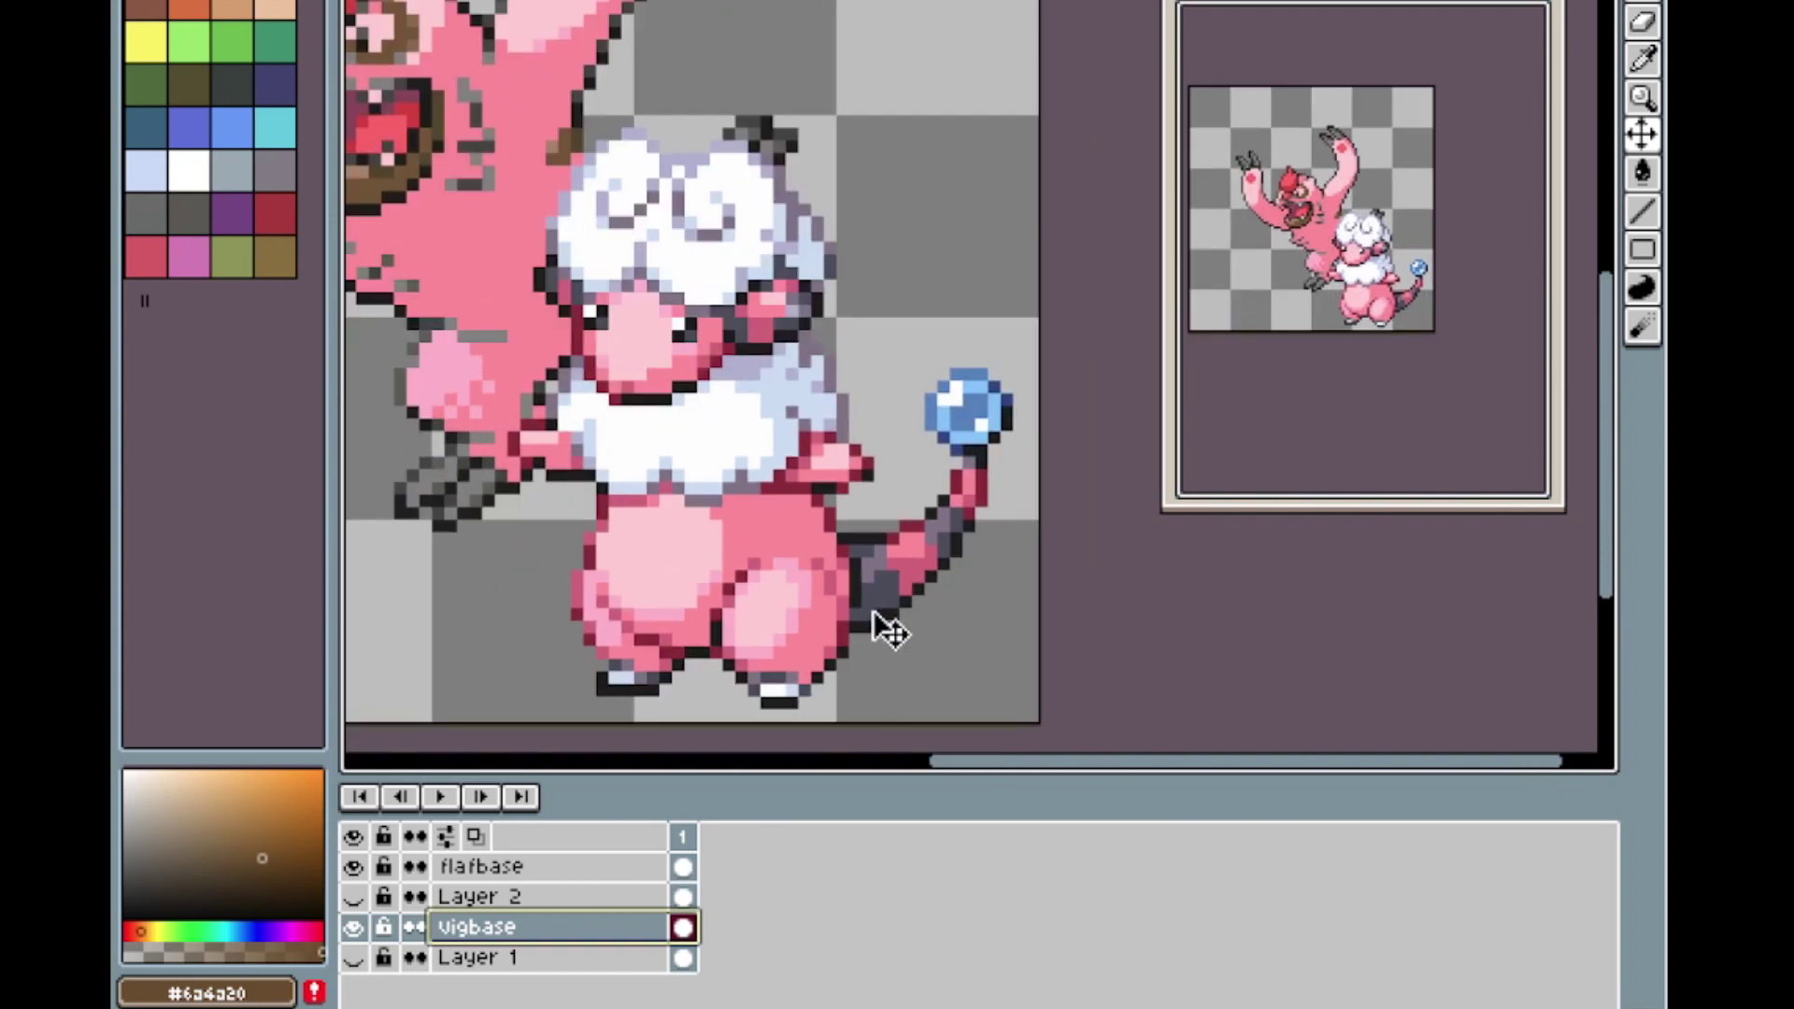
scroll(881, 629, "up", 2)
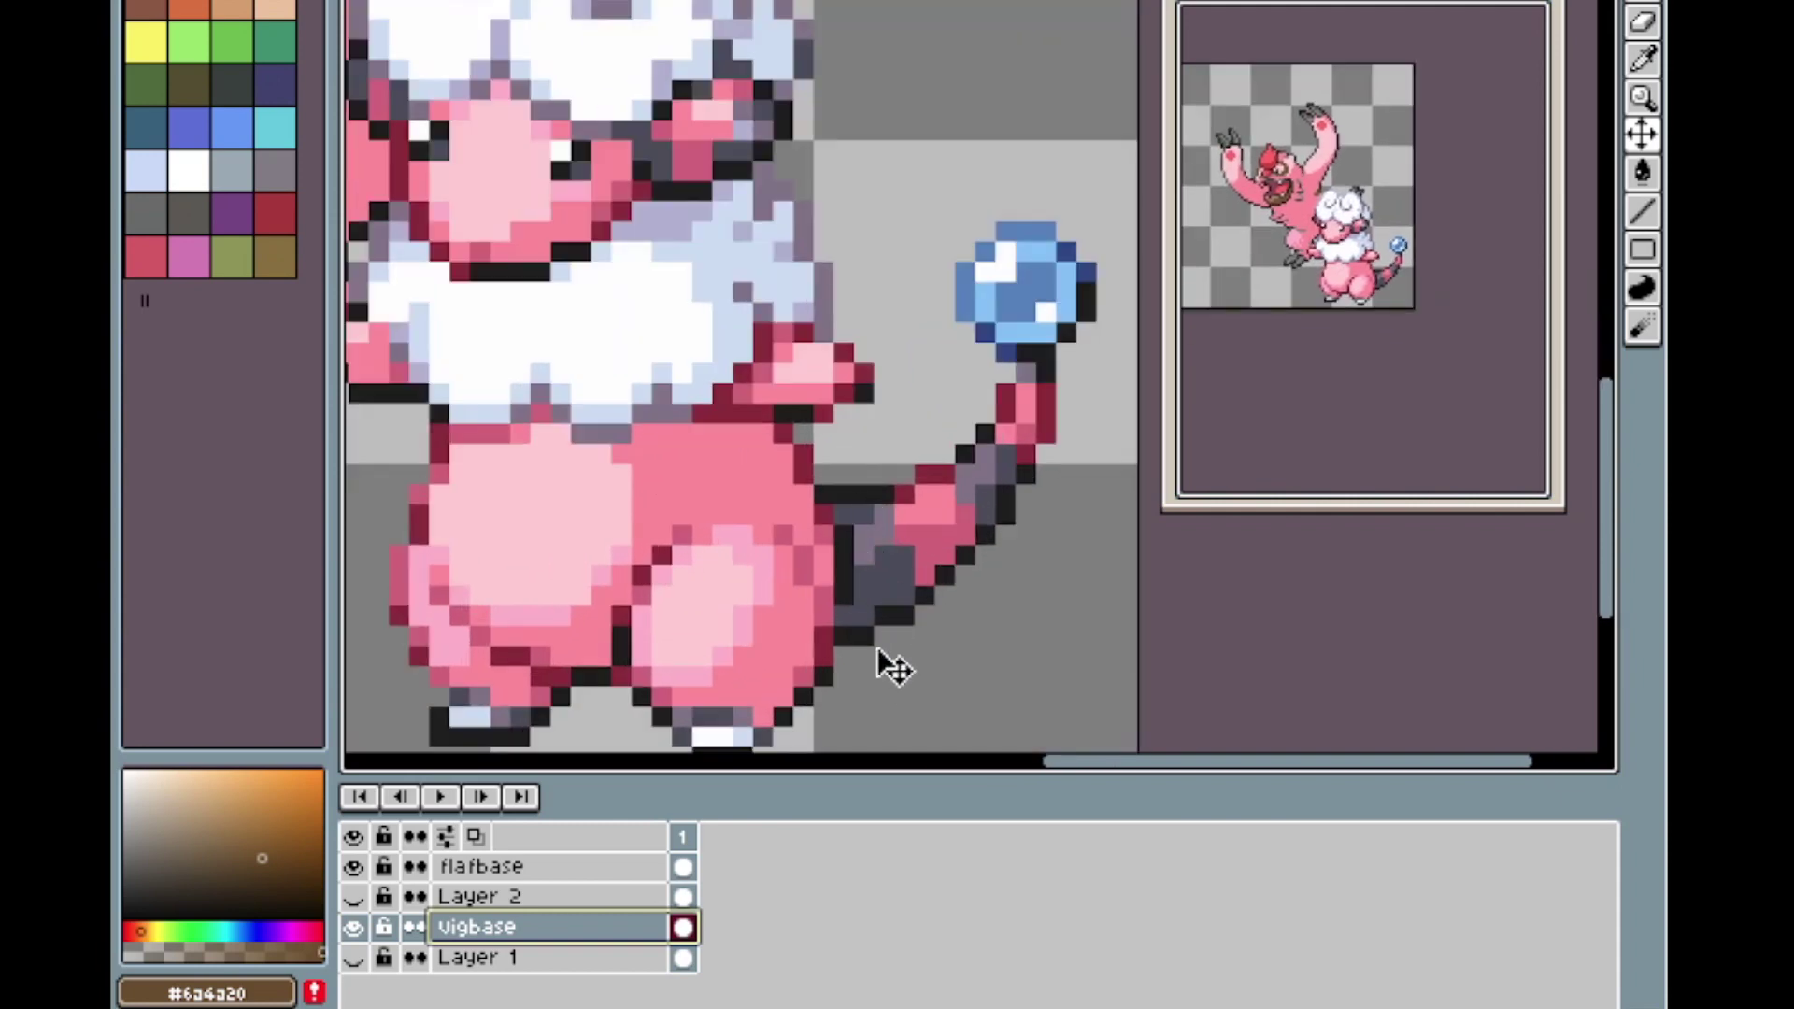
scroll(880, 649, "down", 1)
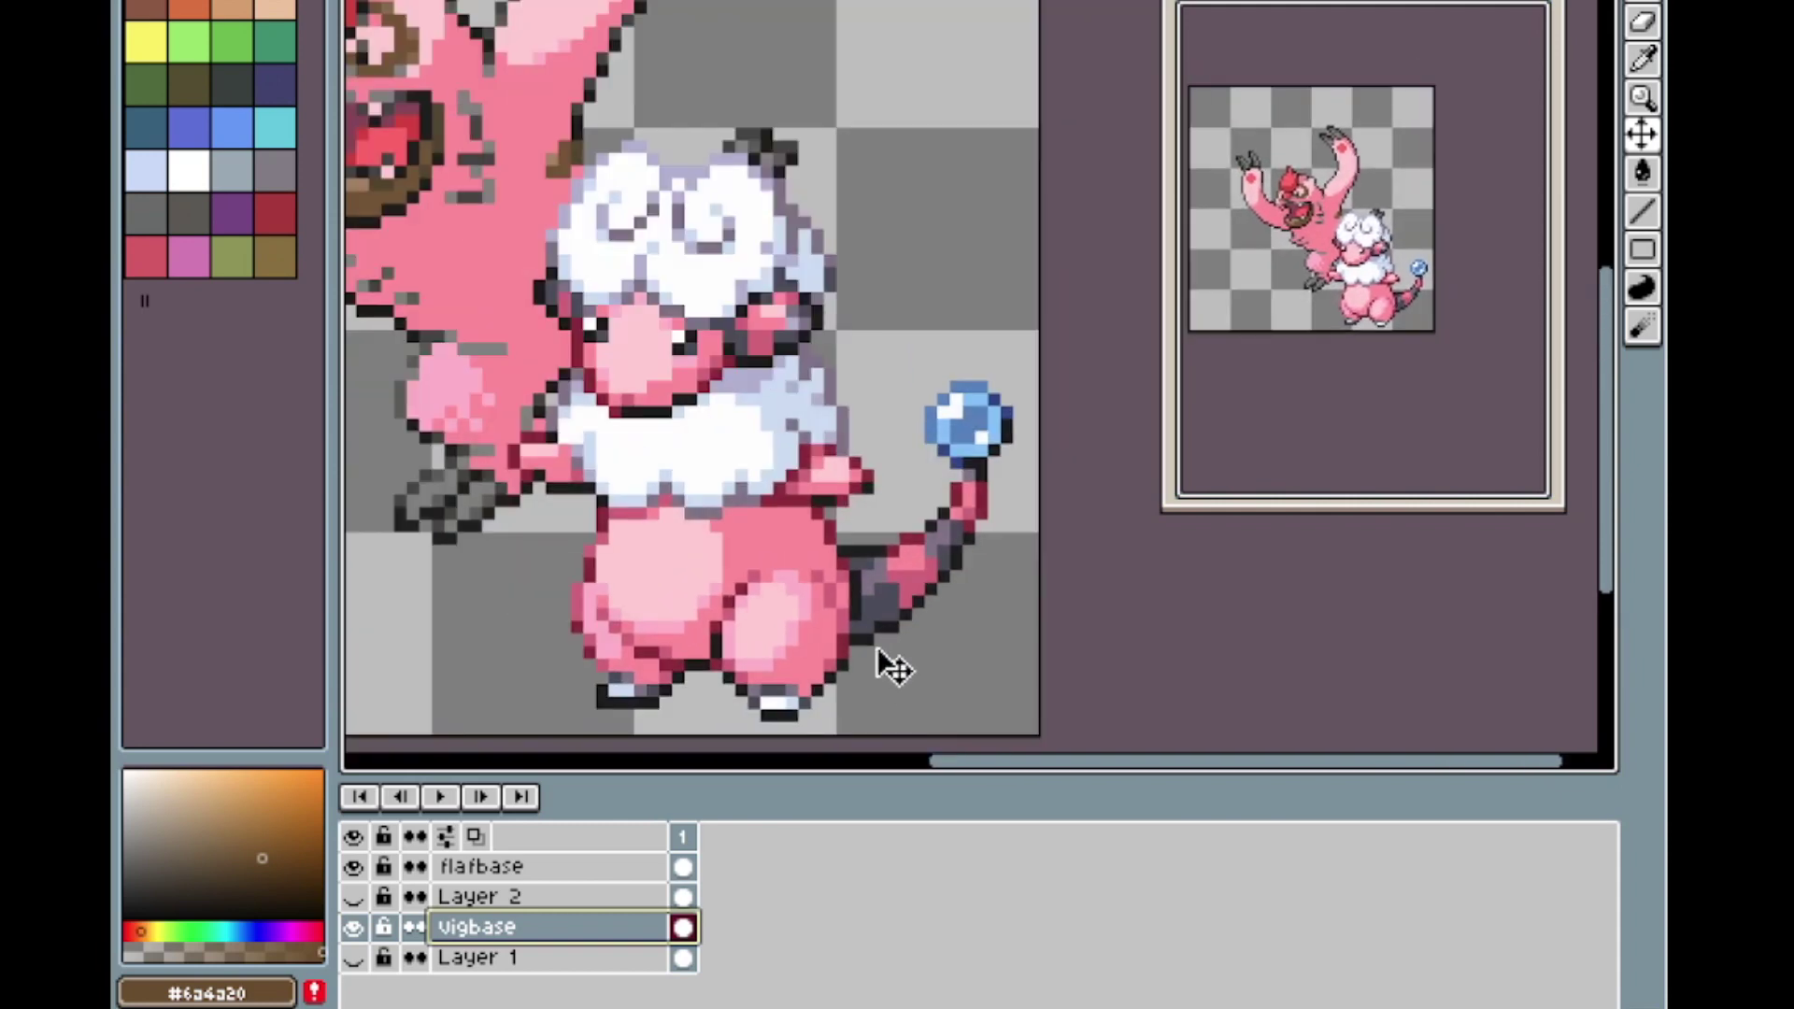
scroll(878, 658, "down", 1)
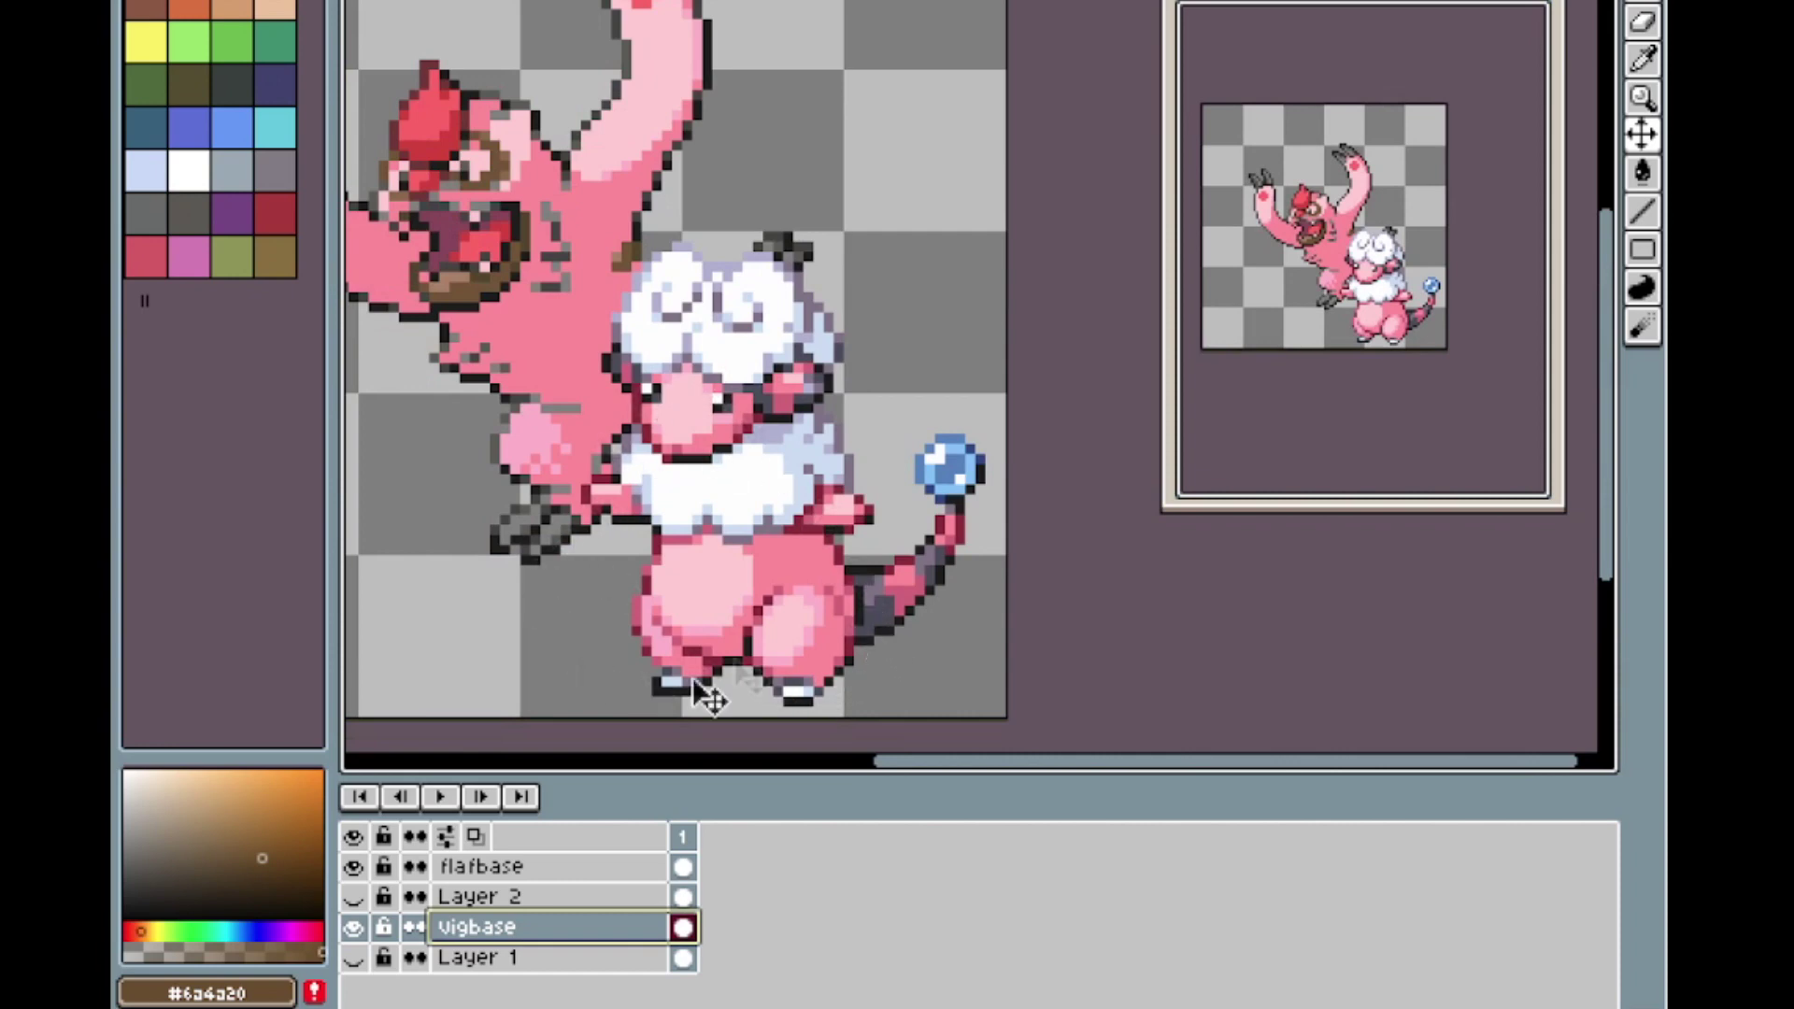
scroll(869, 403, "down", 1)
Replace Vigoroth's mid grey #818181 with the dark red #892635 sampled from Flaaffy's arm outline.
scroll(669, 390, "up", 1)
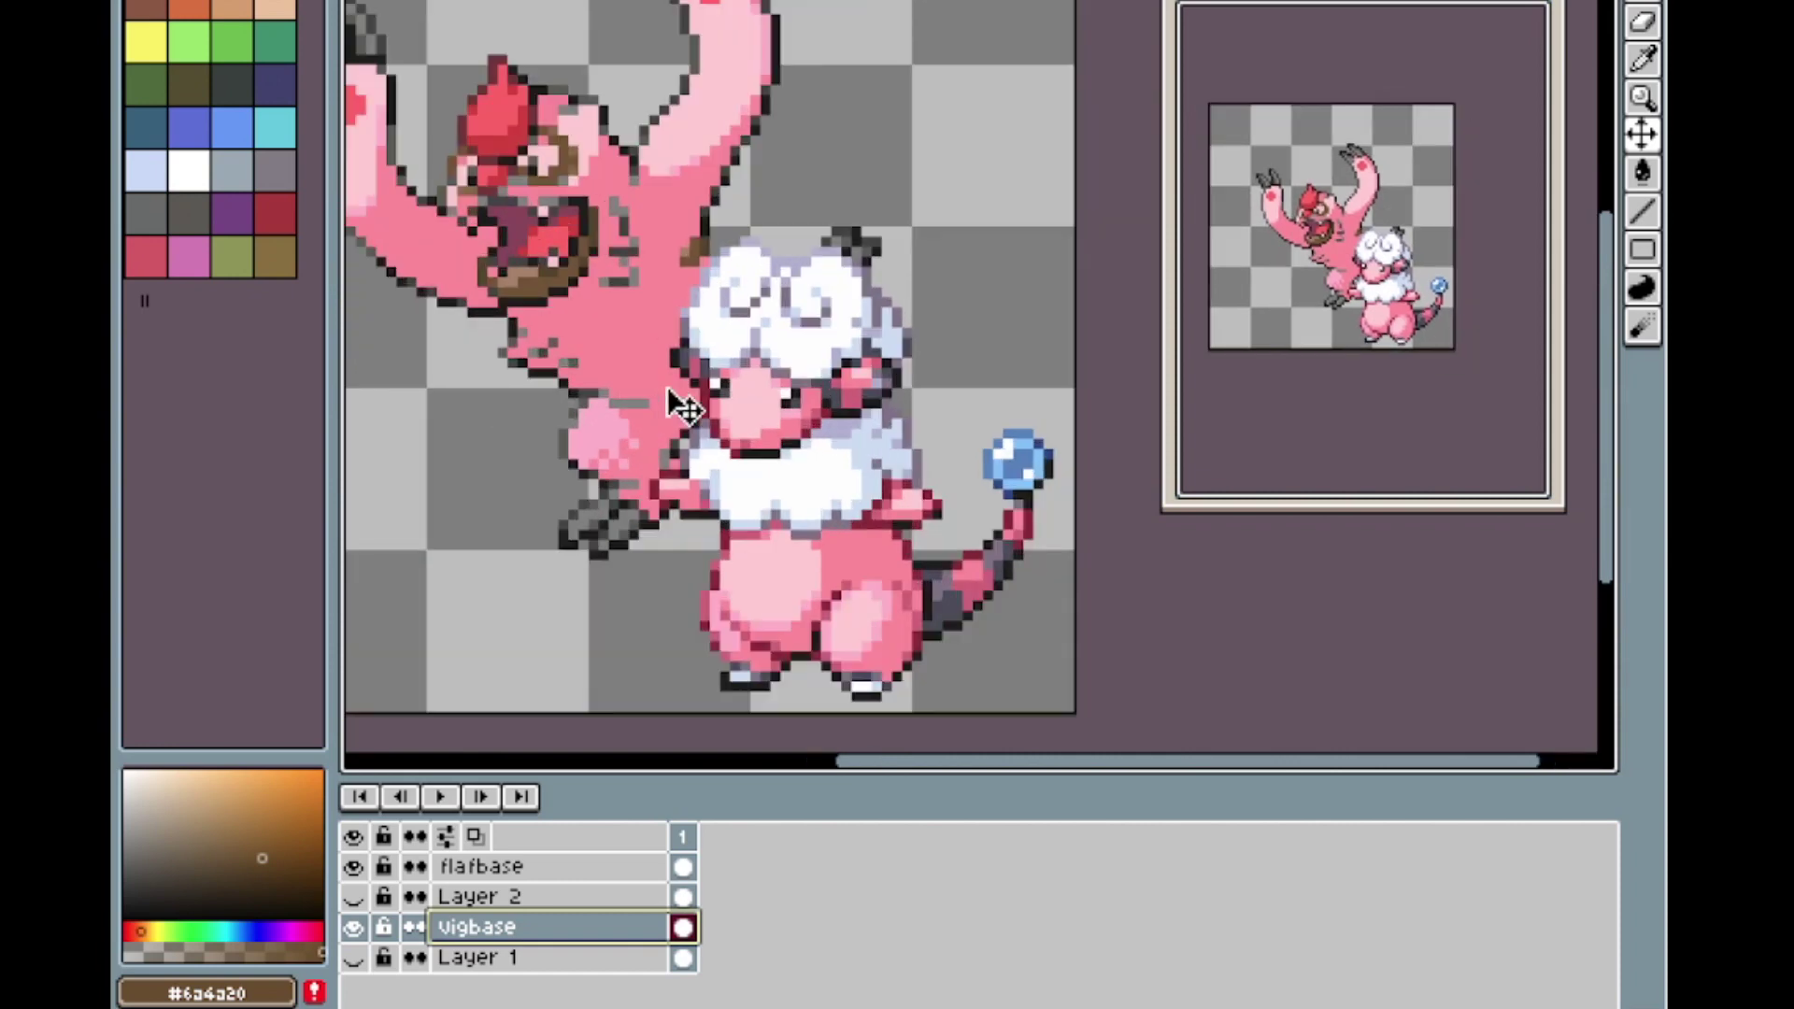
scroll(667, 384, "up", 1)
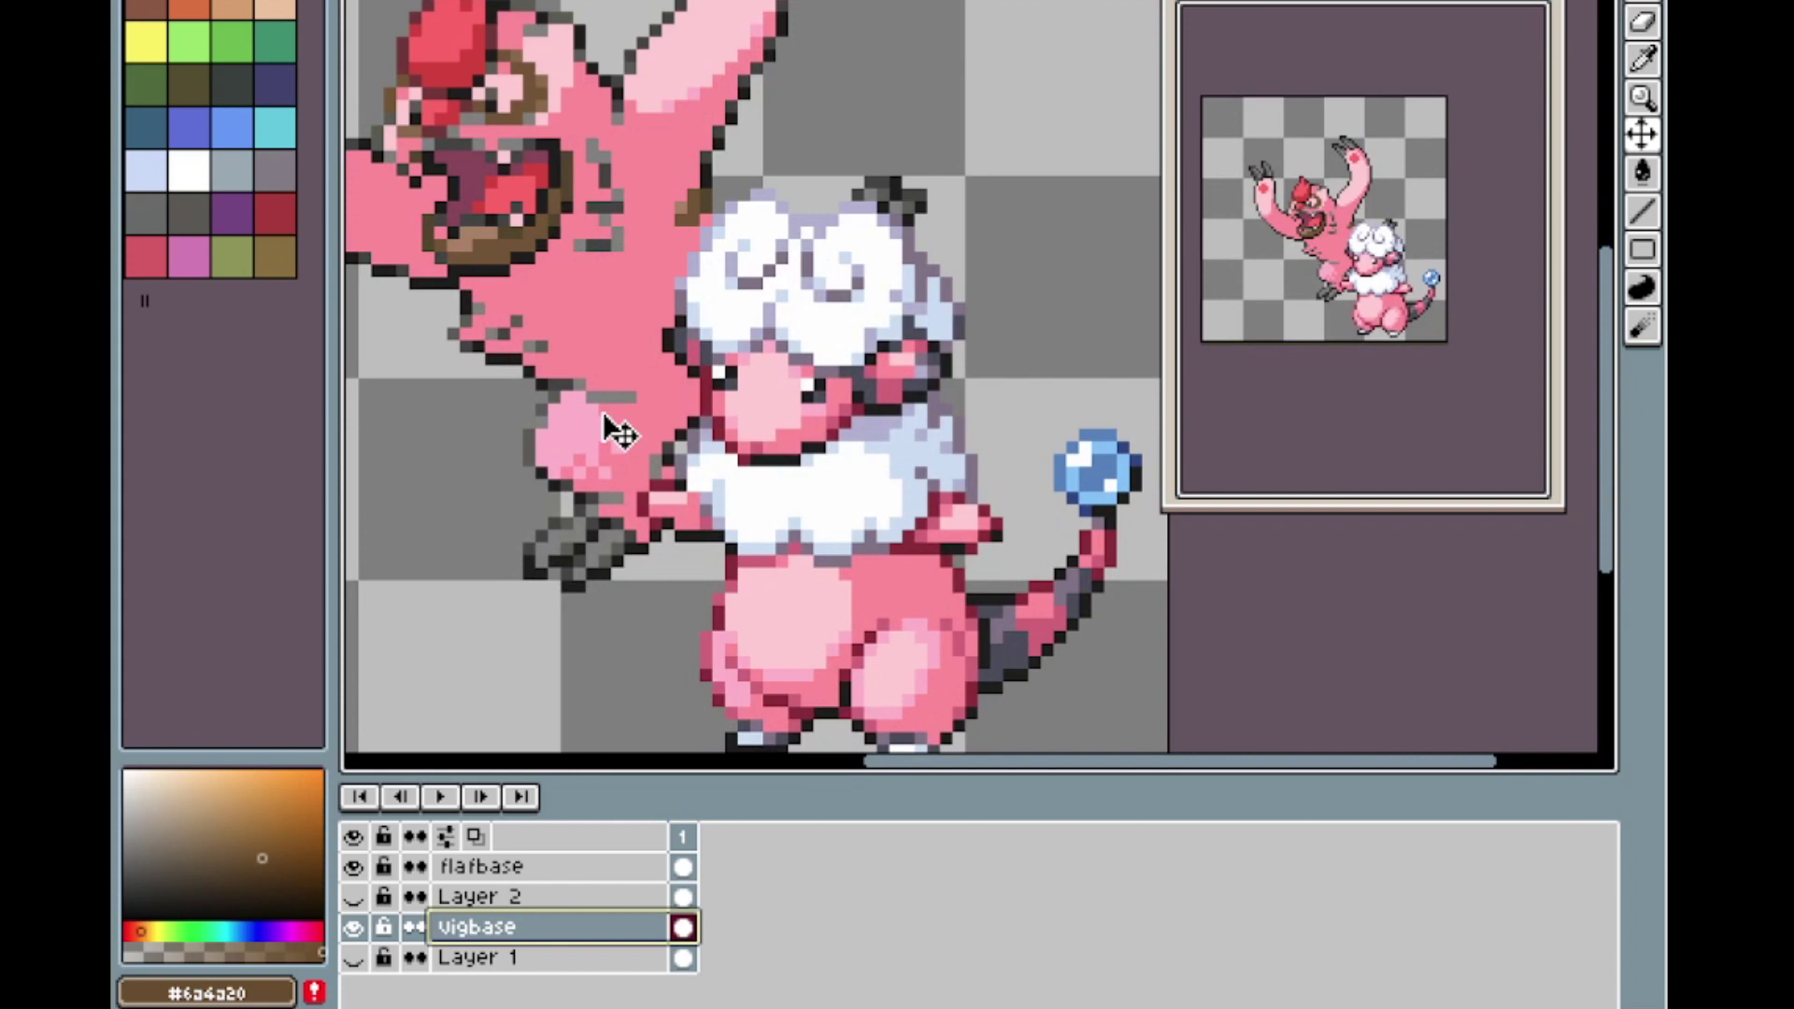
key("shift+r")
left_click_drag(1121, 373, 631, 396)
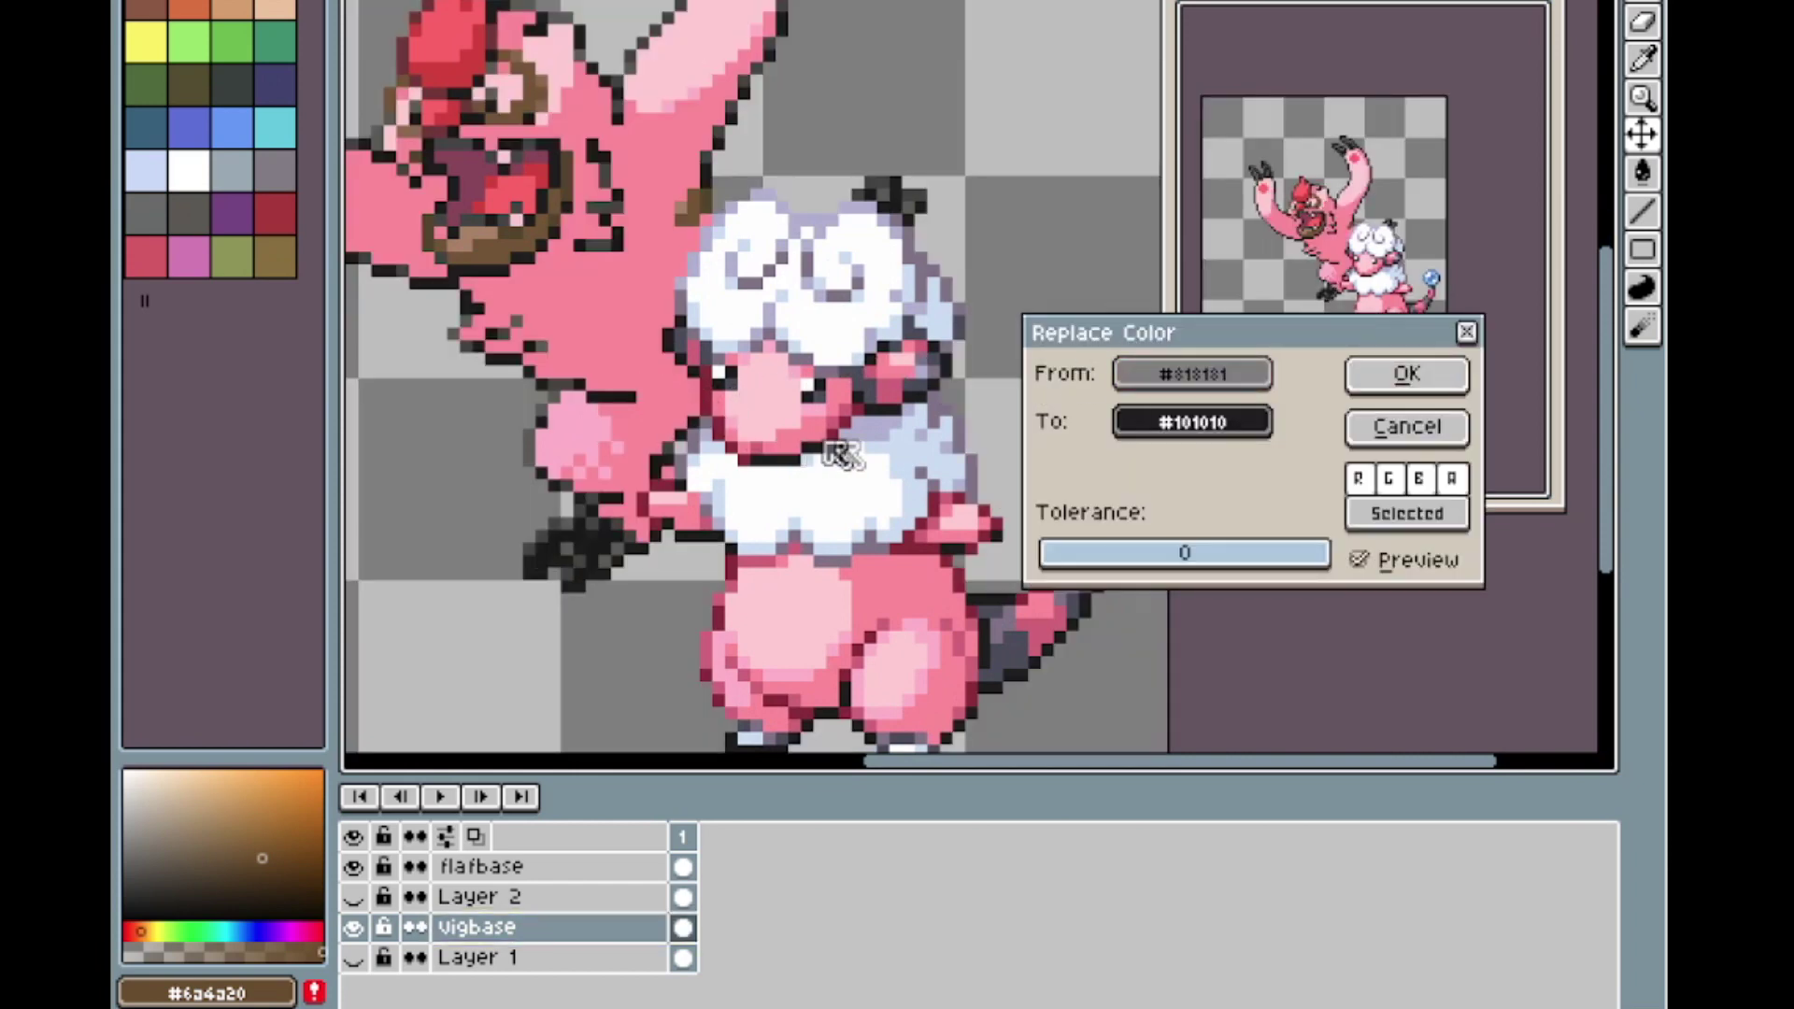
left_click_drag(1196, 420, 691, 505)
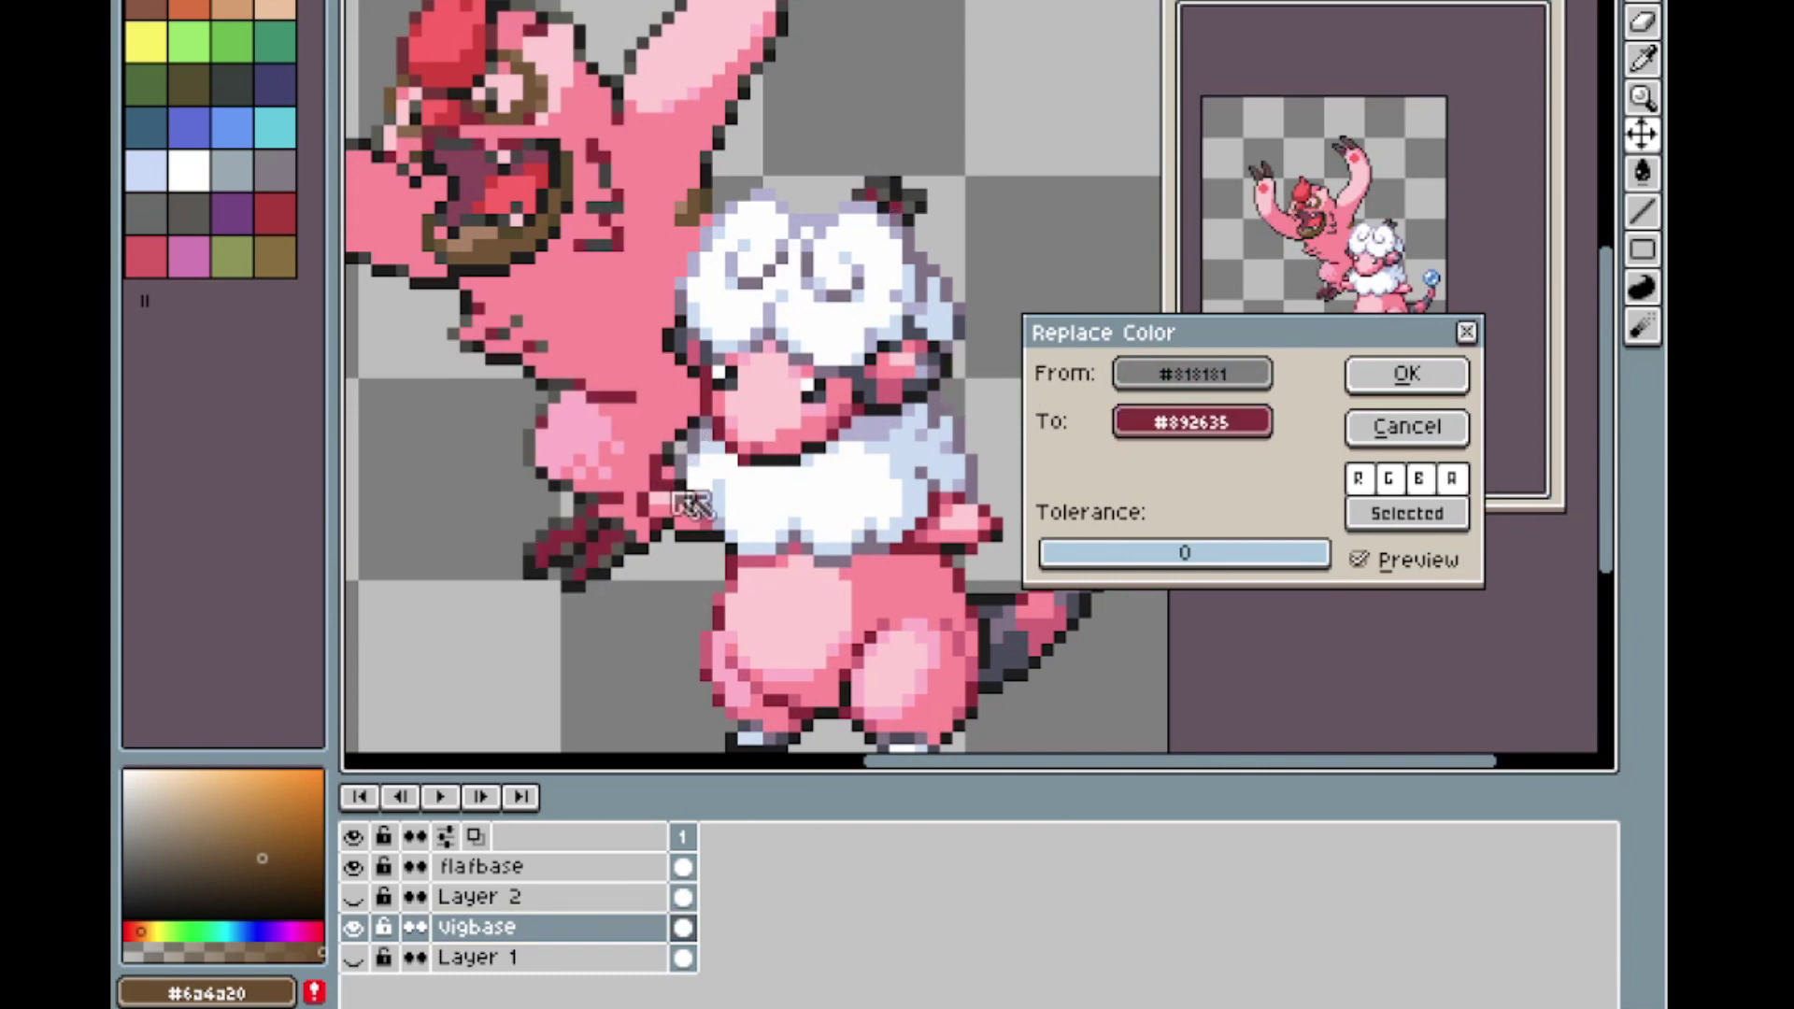
left_click(1382, 372)
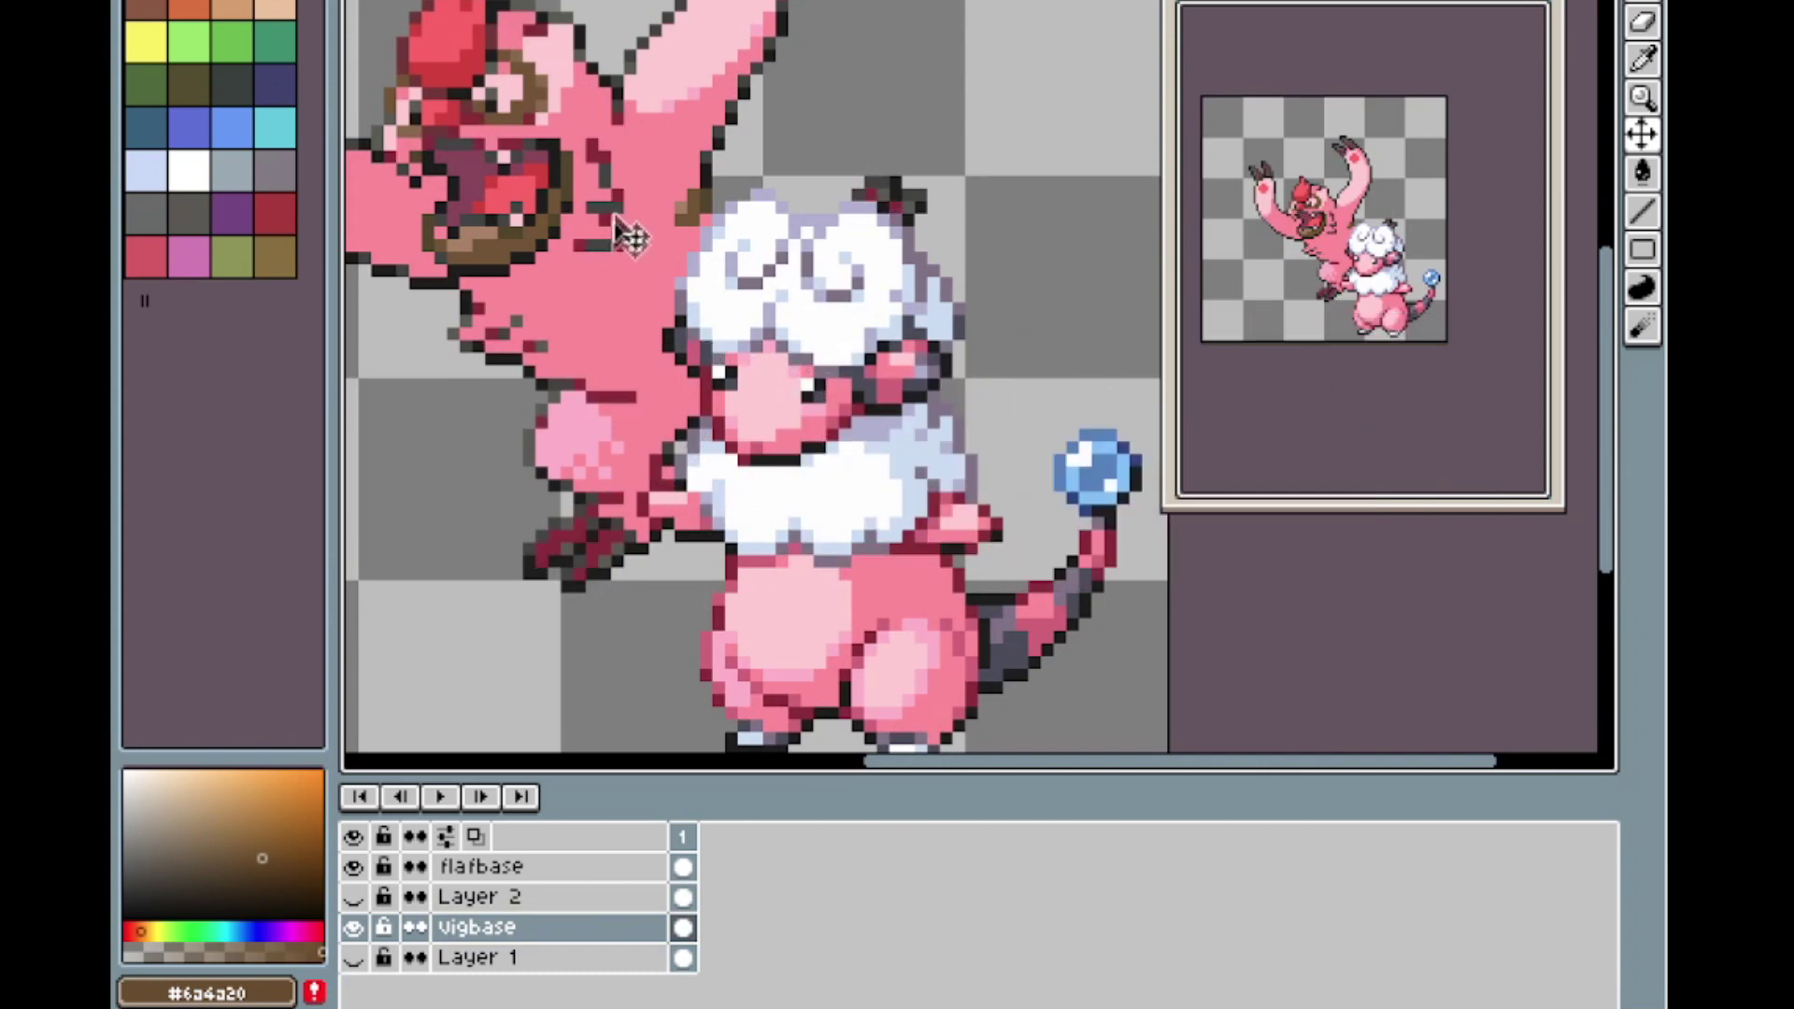
Replace the dark grey #5a5a53 on Vigoroth's claws and outline with the dark red #892635 sampled from Flaaffy.
scroll(628, 238, "down", 2)
scroll(621, 110, "up", 2)
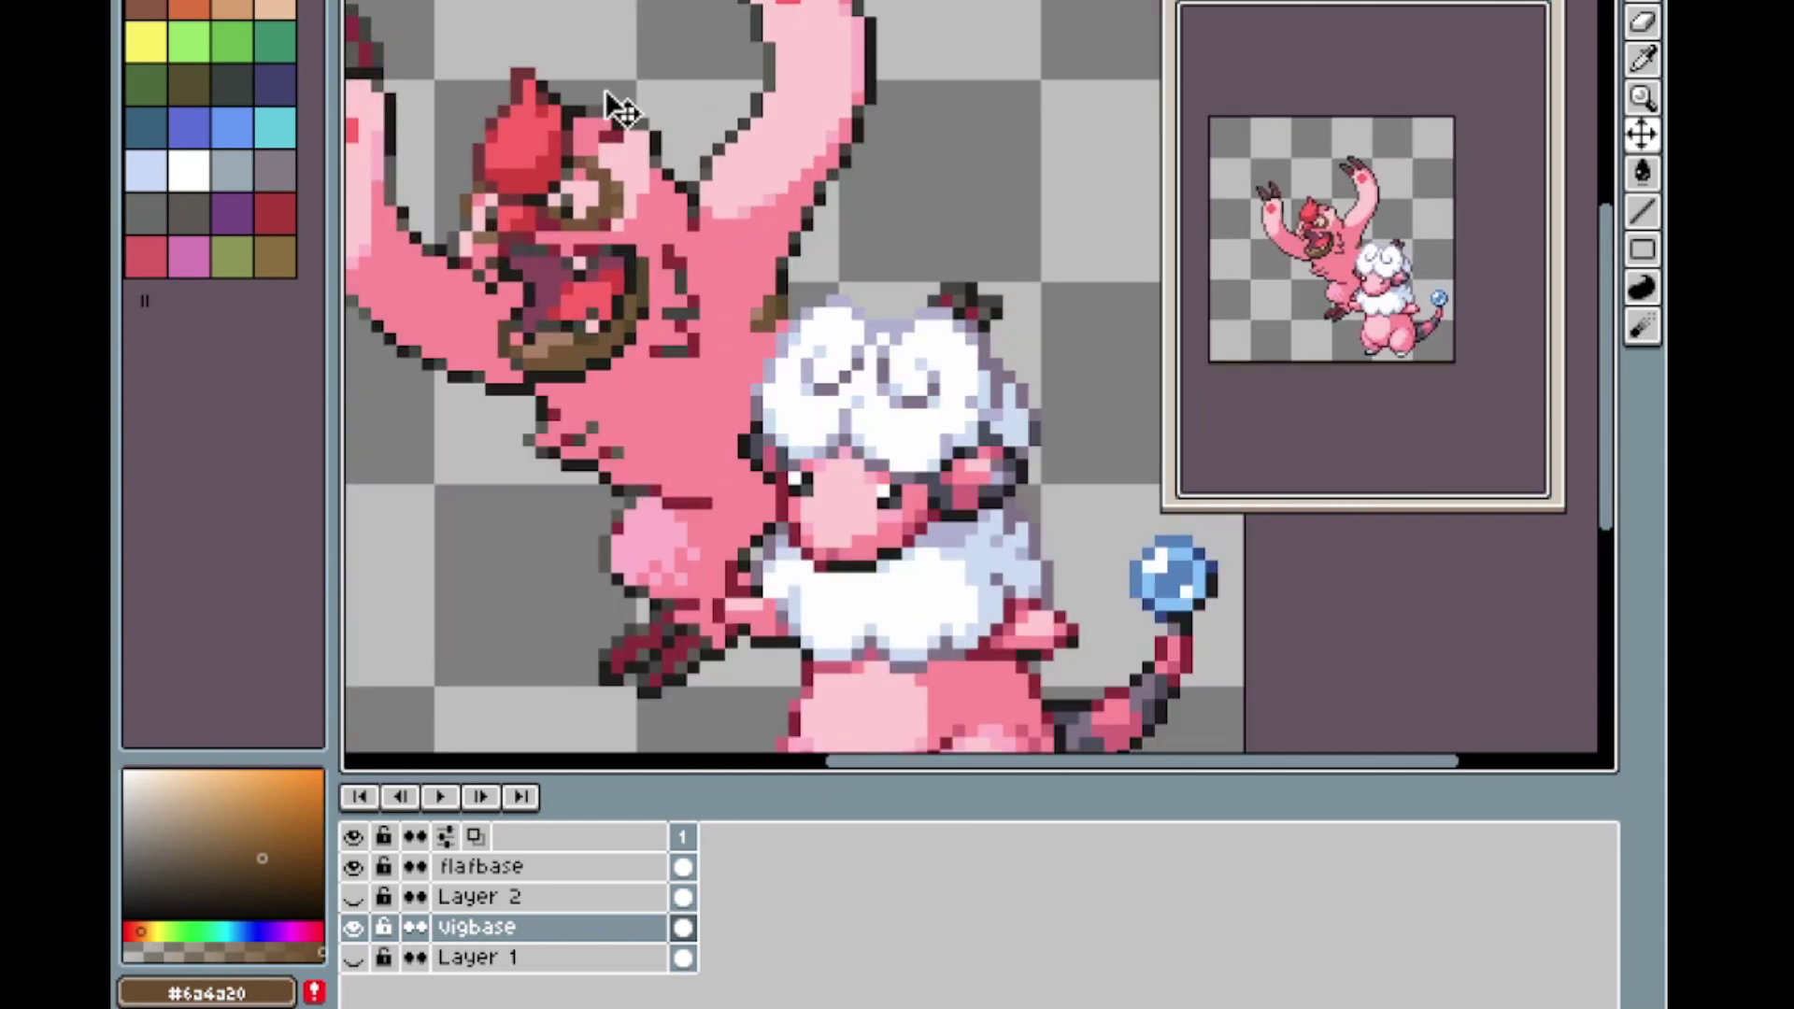
scroll(622, 110, "down", 2)
scroll(621, 110, "up", 1)
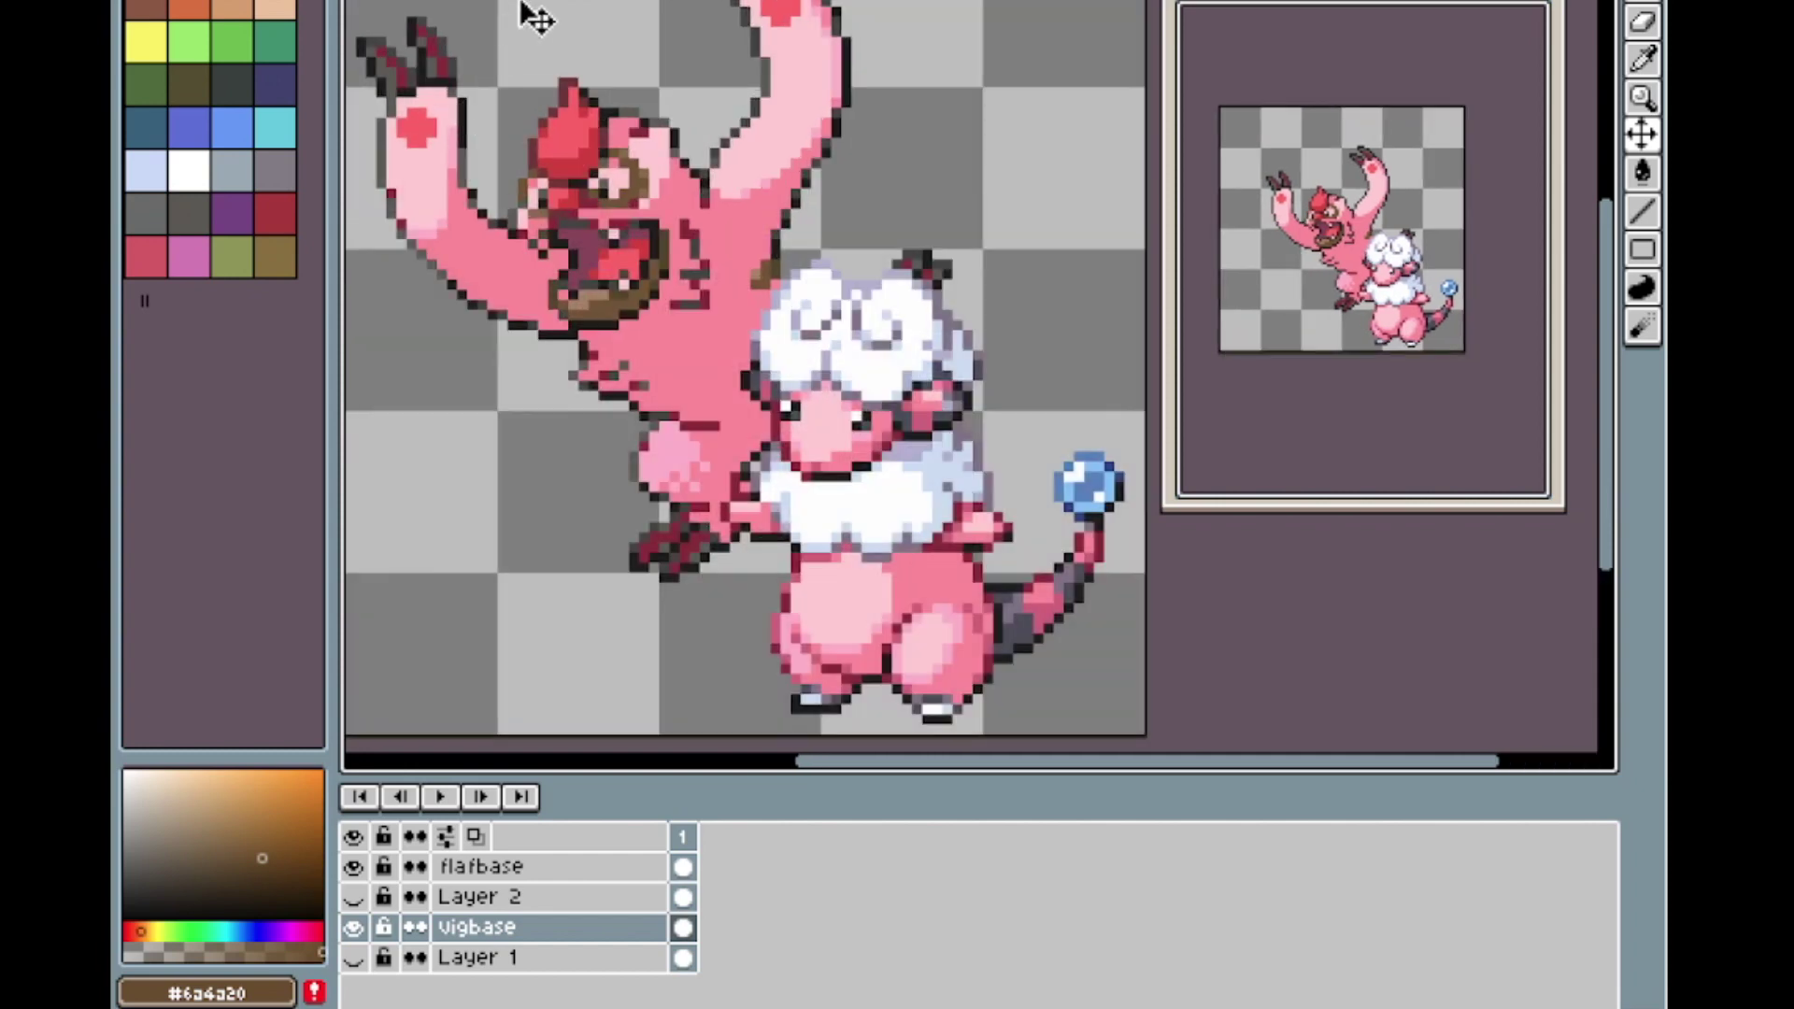
key("shift+r")
left_click_drag(1154, 374, 389, 213)
left_click_drag(1179, 411, 901, 422)
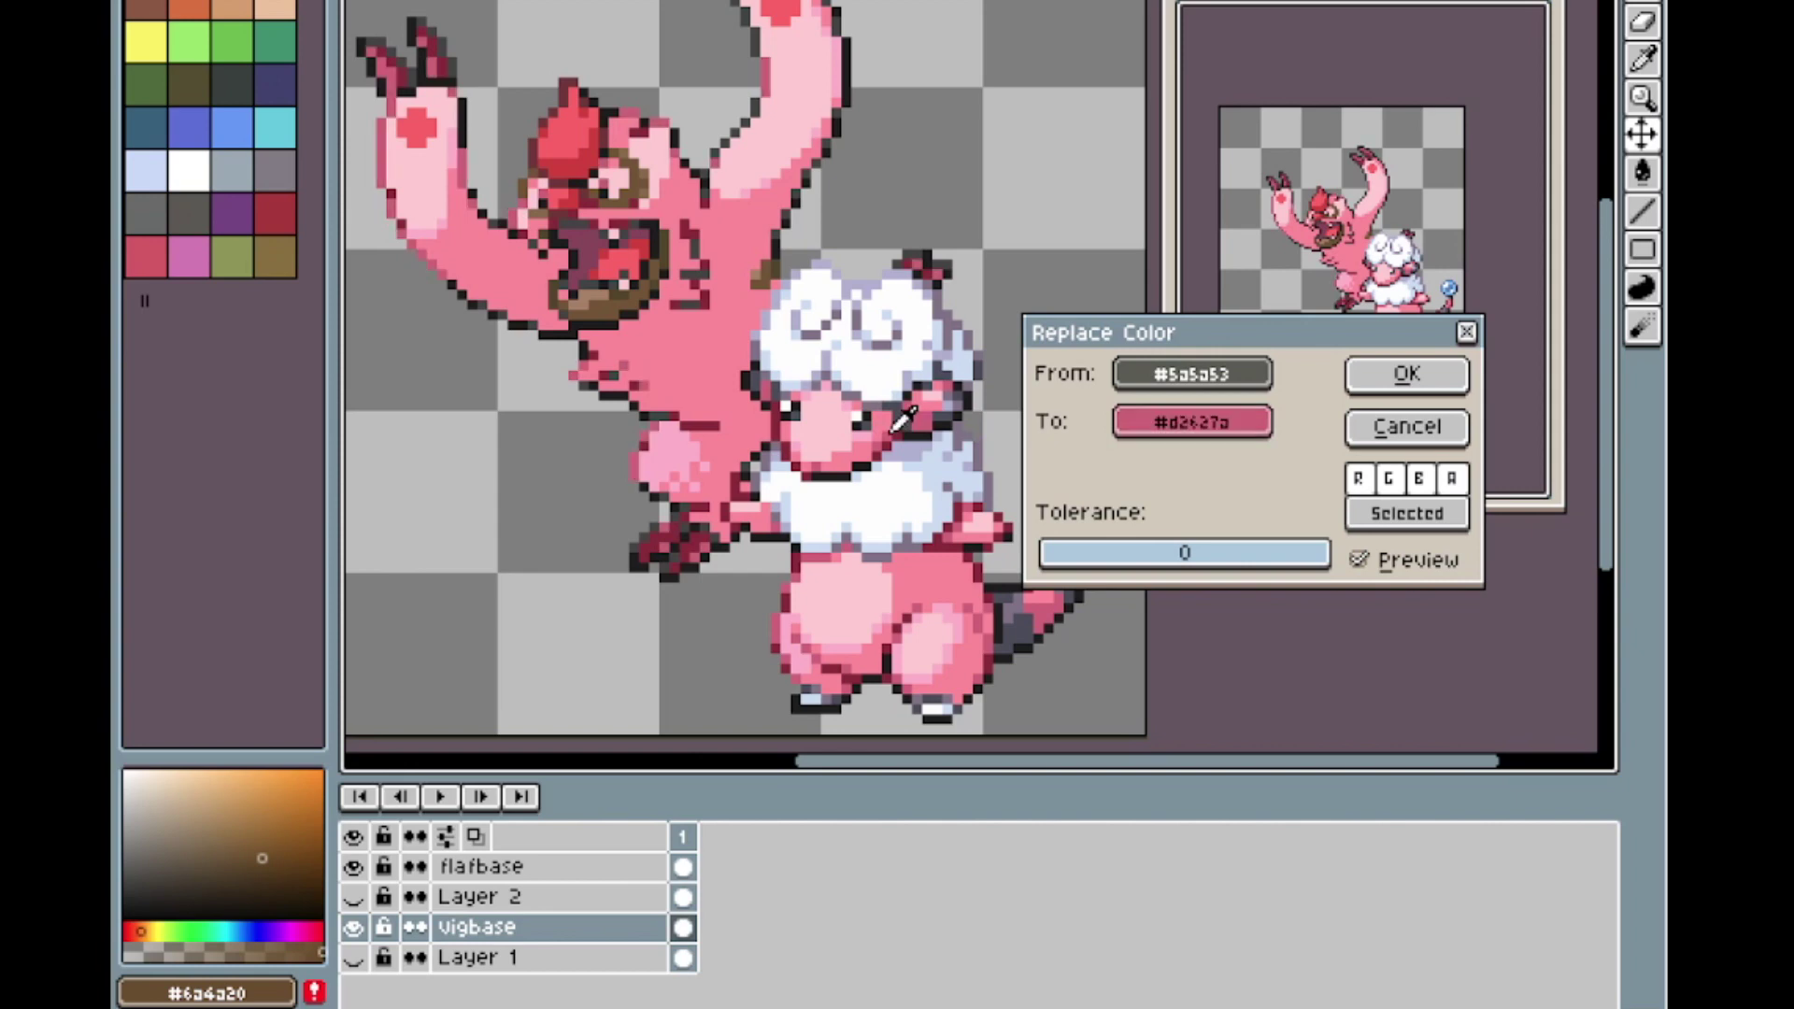
left_click_drag(902, 422, 906, 417)
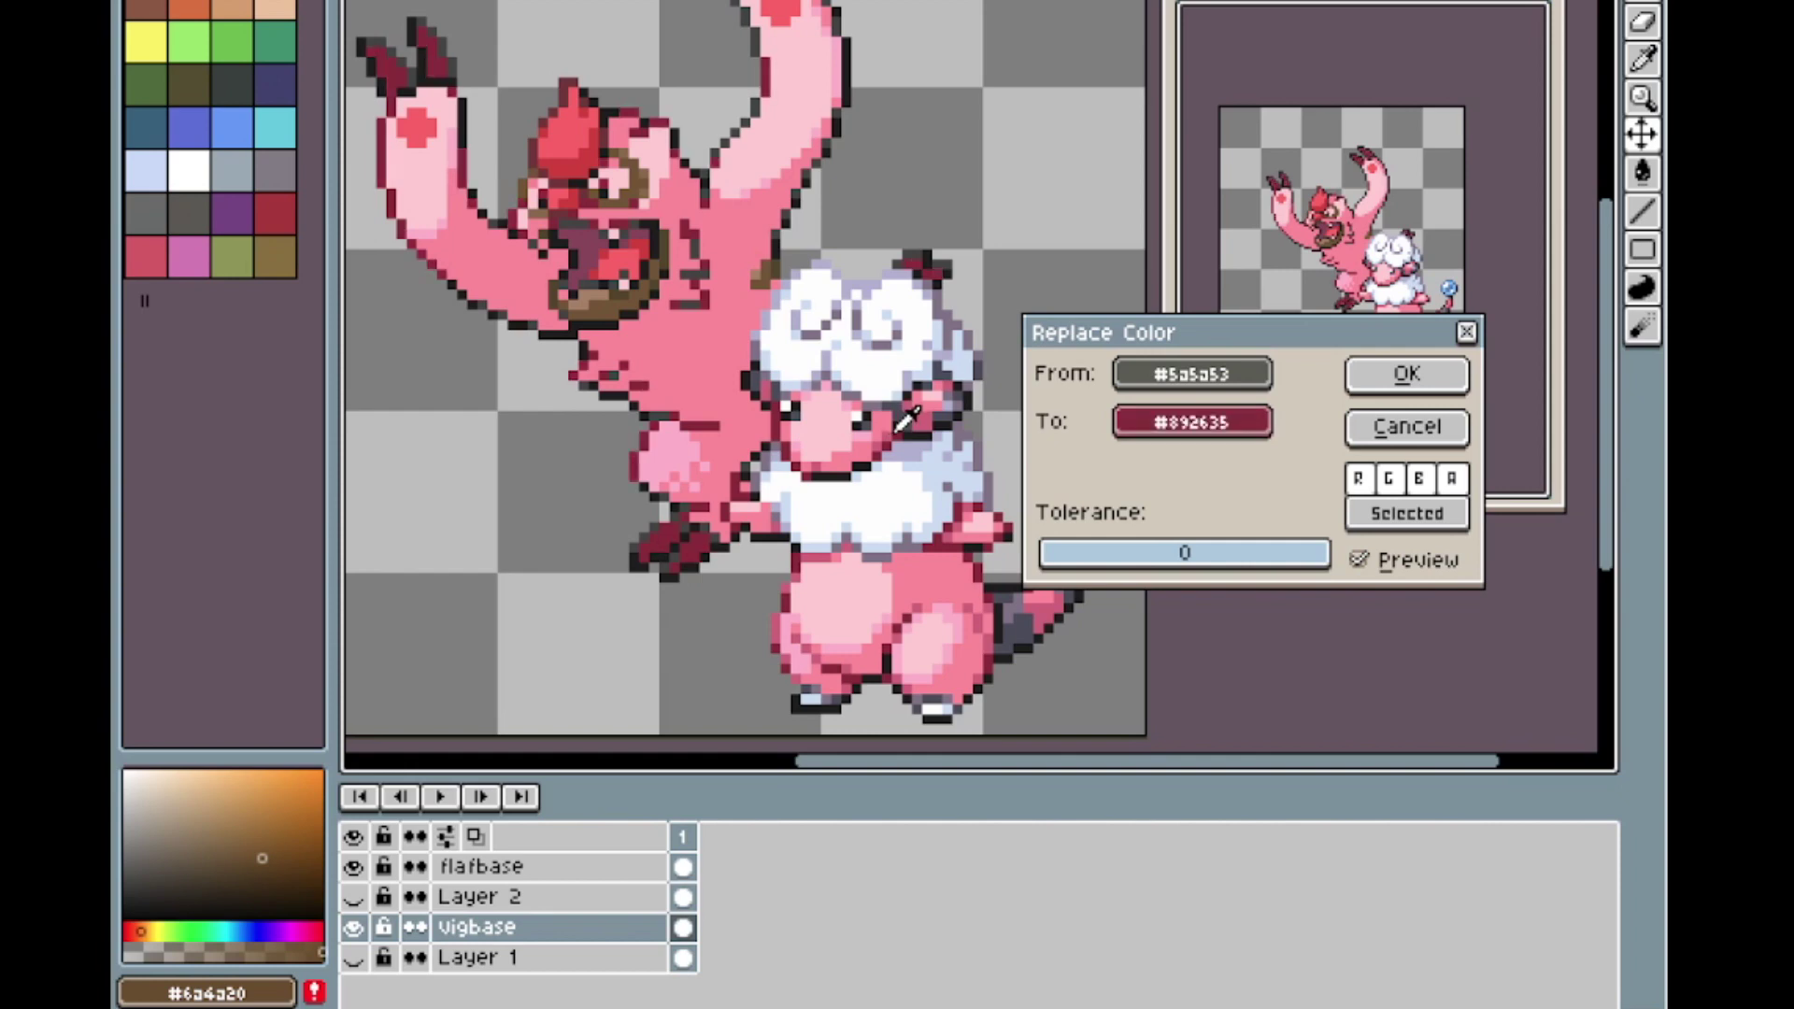
left_click(1383, 372)
Replace Vigoroth's darker grey #424242 with the dark red #892635 sampled from the outline of Flaaffy's arm.
scroll(888, 159, "down", 1)
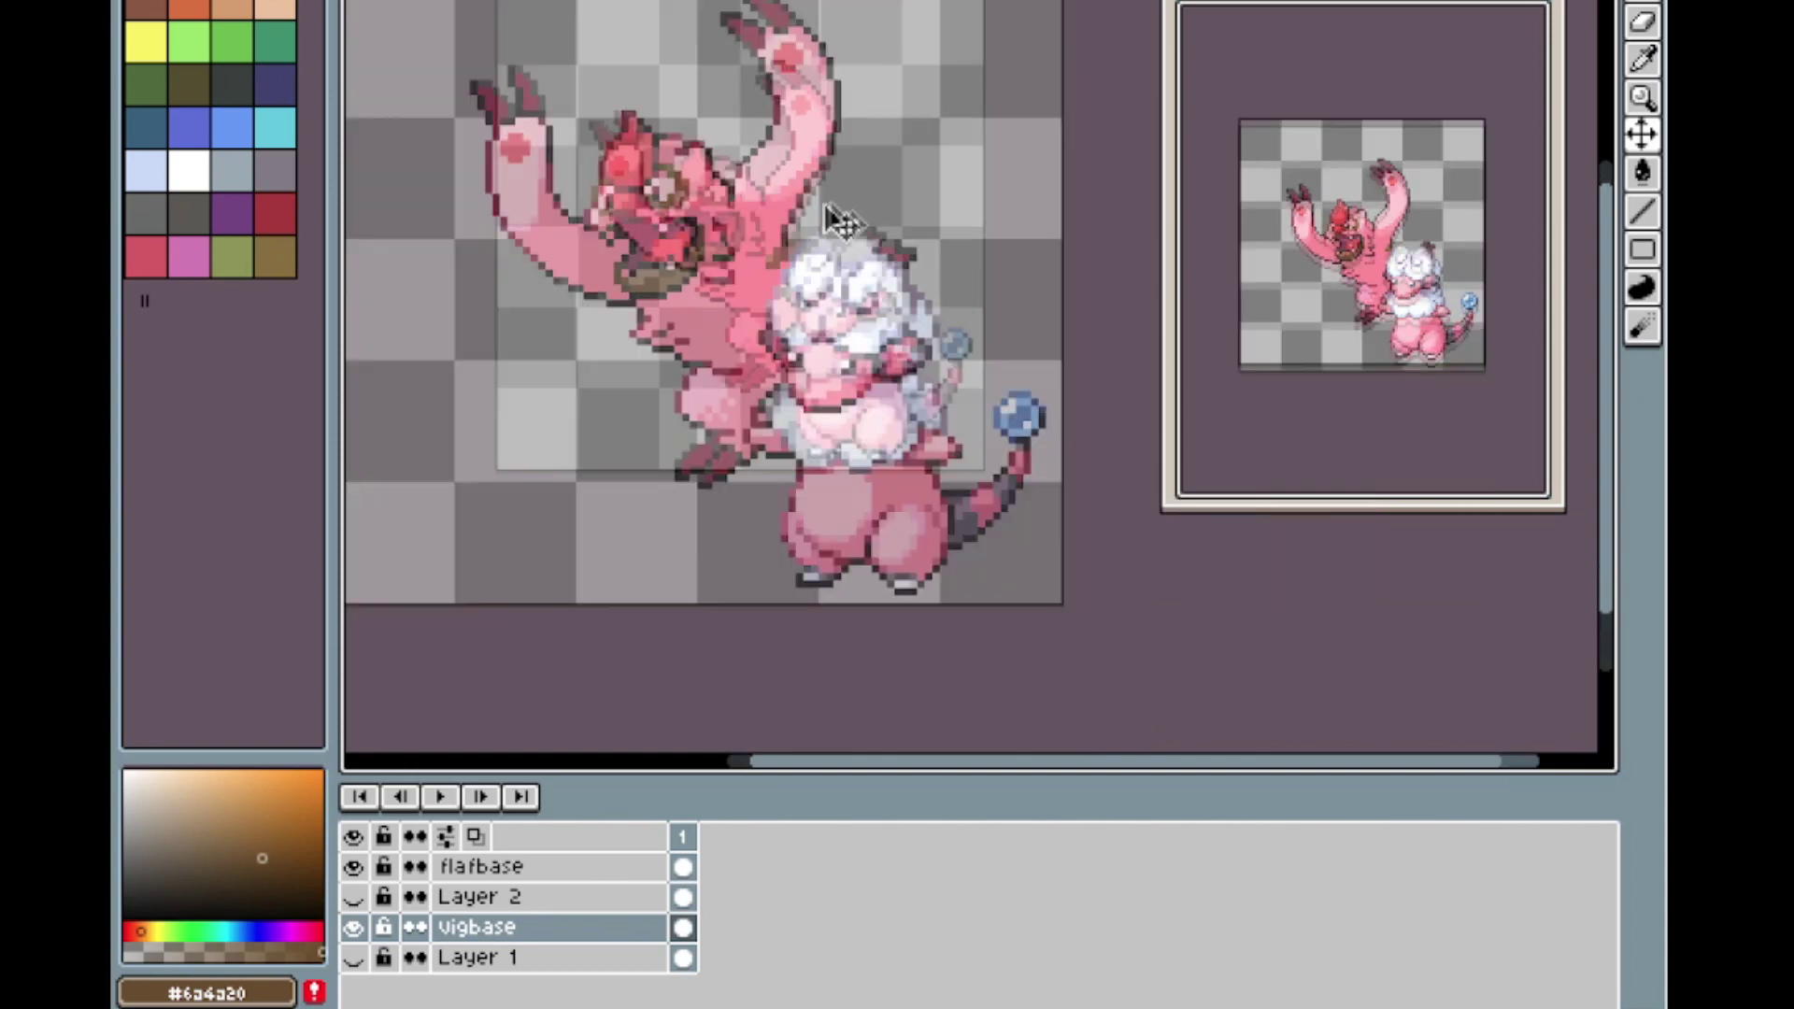
scroll(813, 333, "up", 1)
scroll(793, 352, "down", 1)
scroll(765, 421, "up", 1)
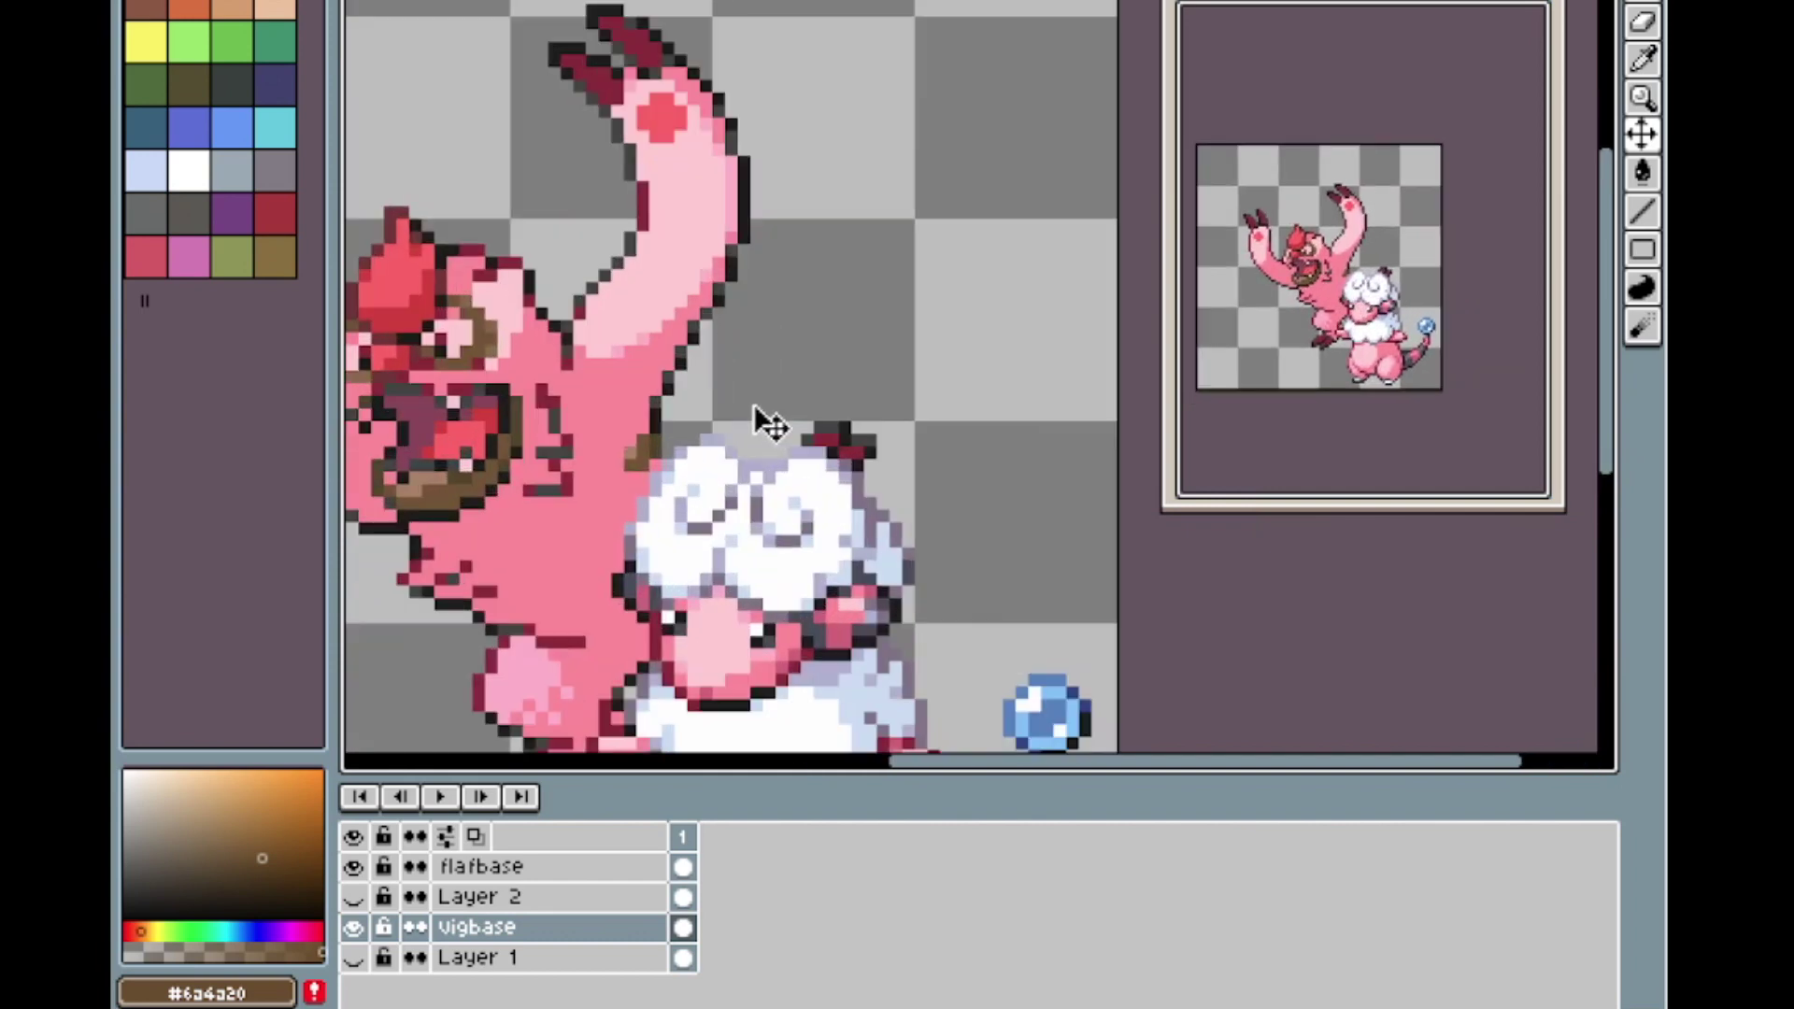
scroll(789, 463, "down", 3)
scroll(786, 464, "up", 2)
key("shift+r")
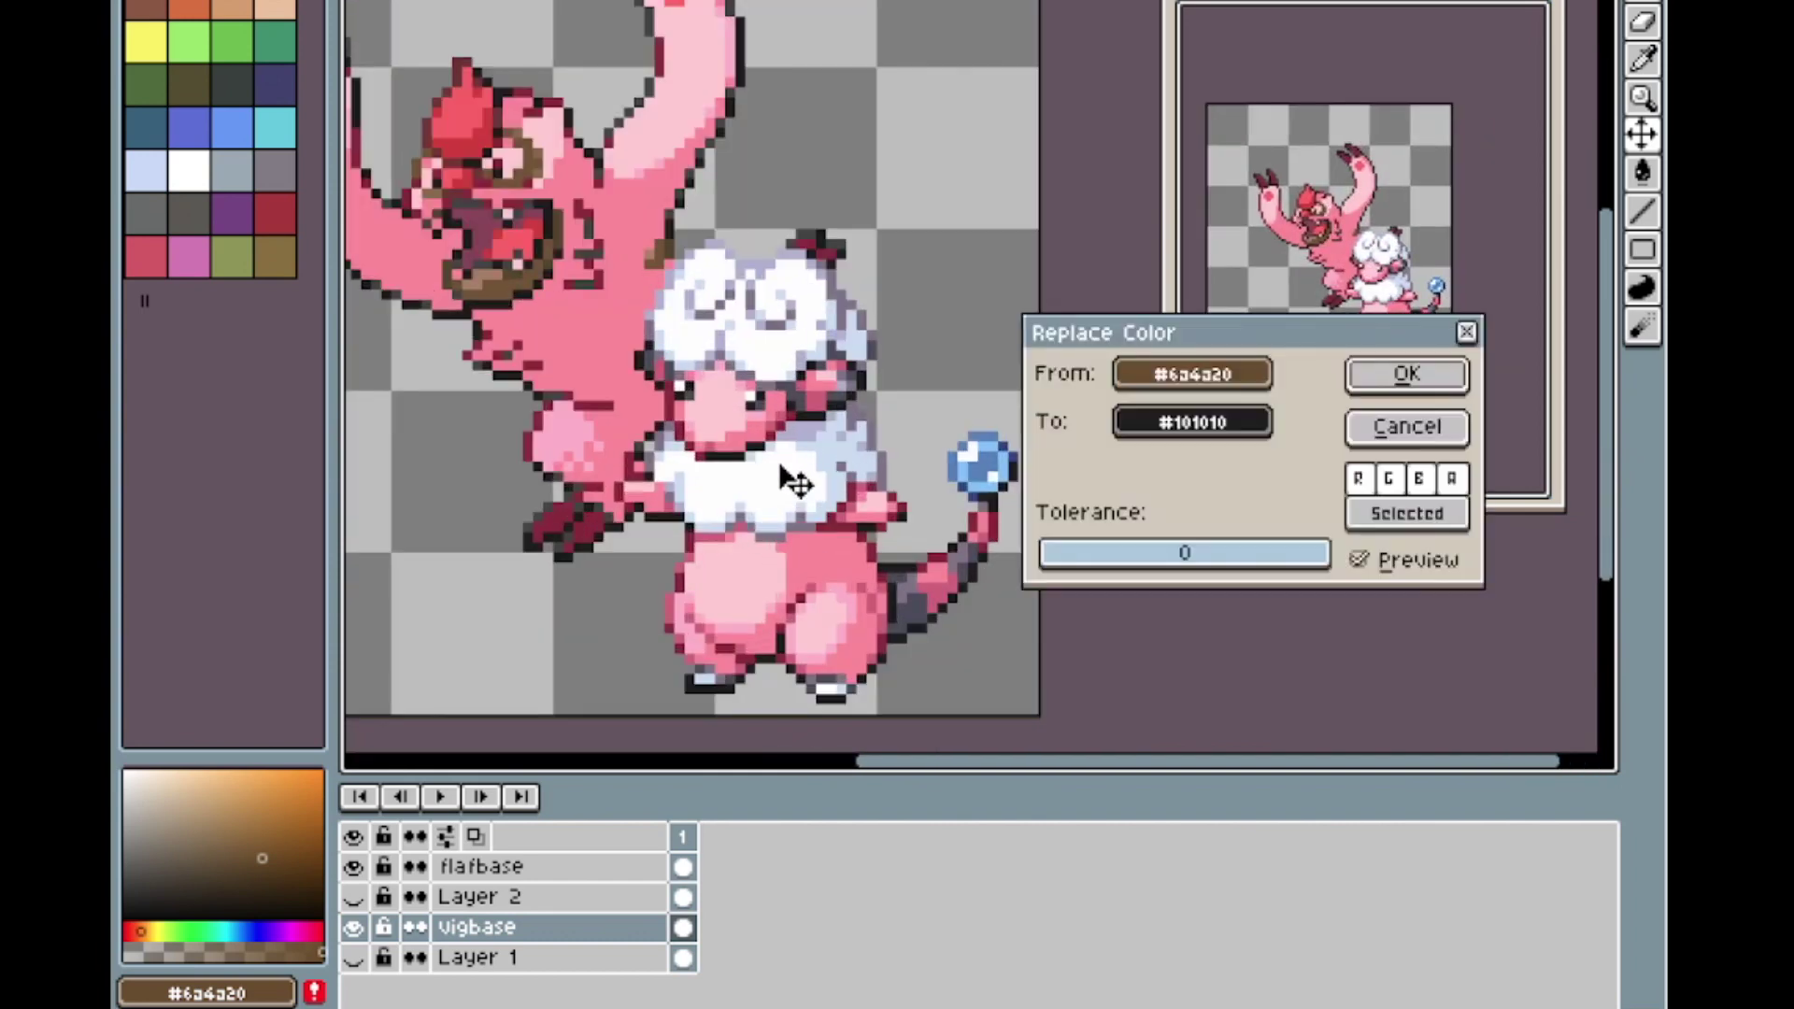
left_click_drag(1149, 371, 673, 216)
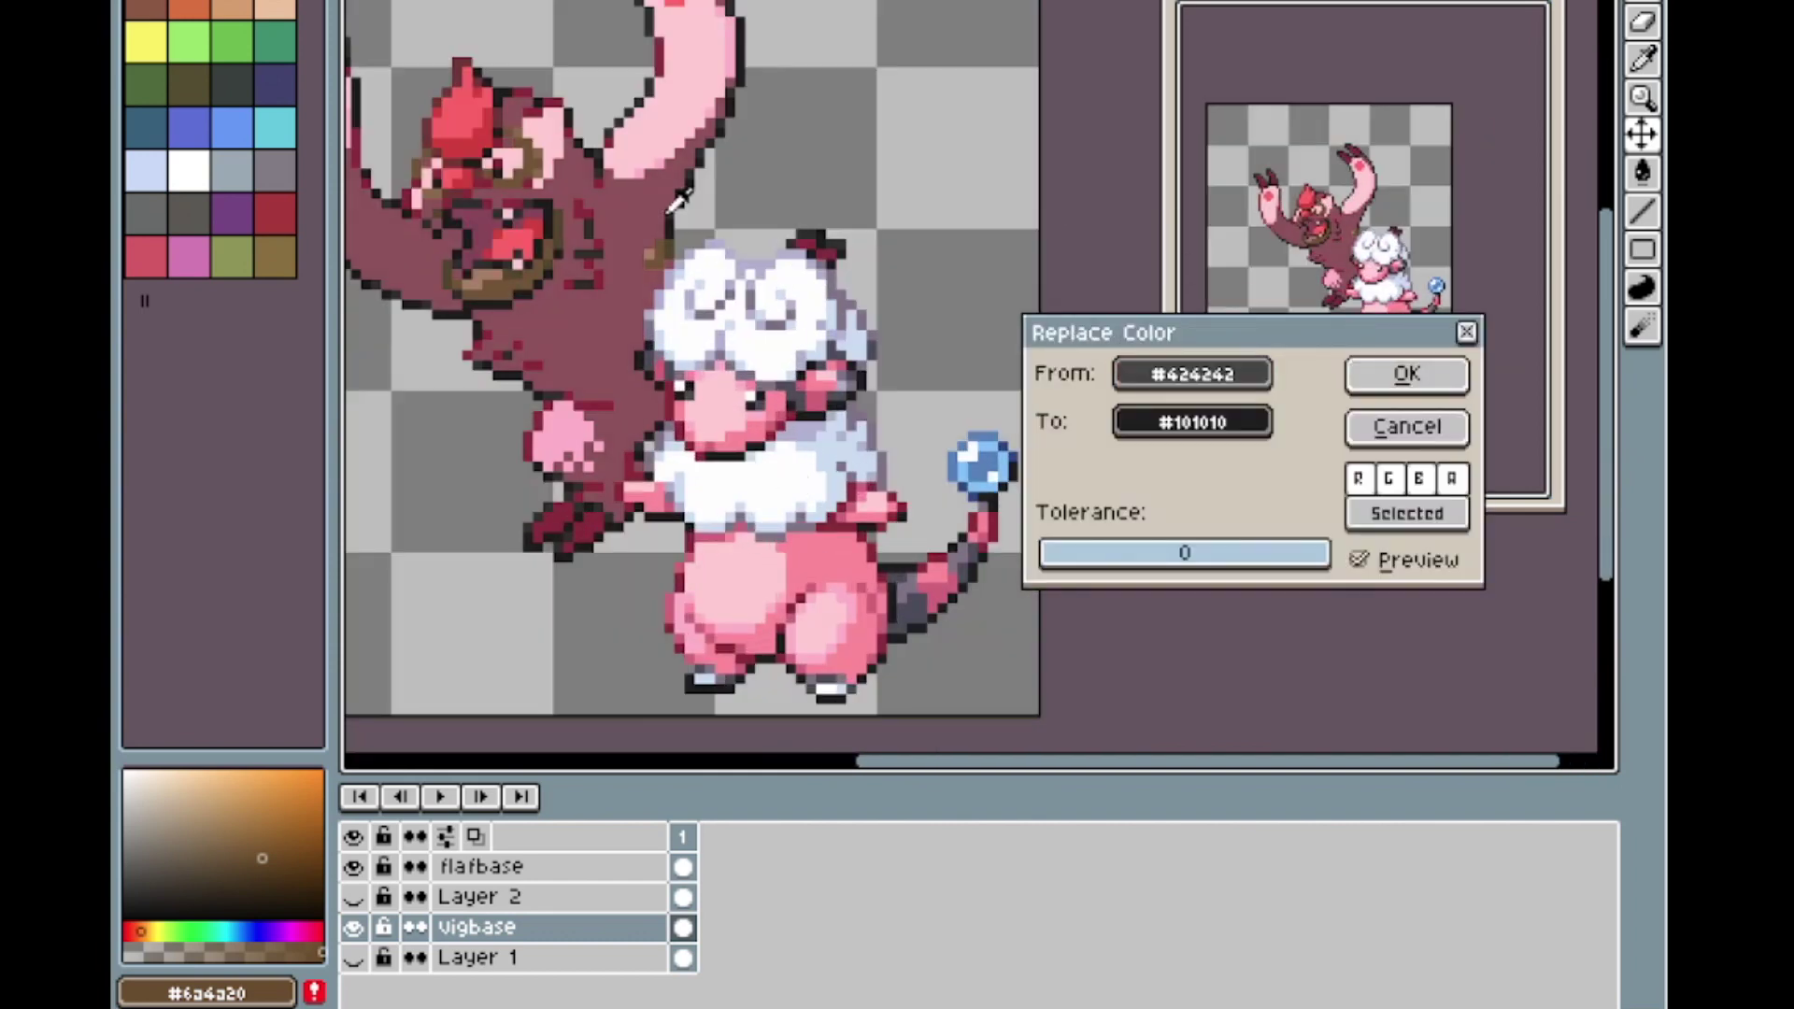
left_click_drag(1134, 421, 867, 500)
left_click(869, 527)
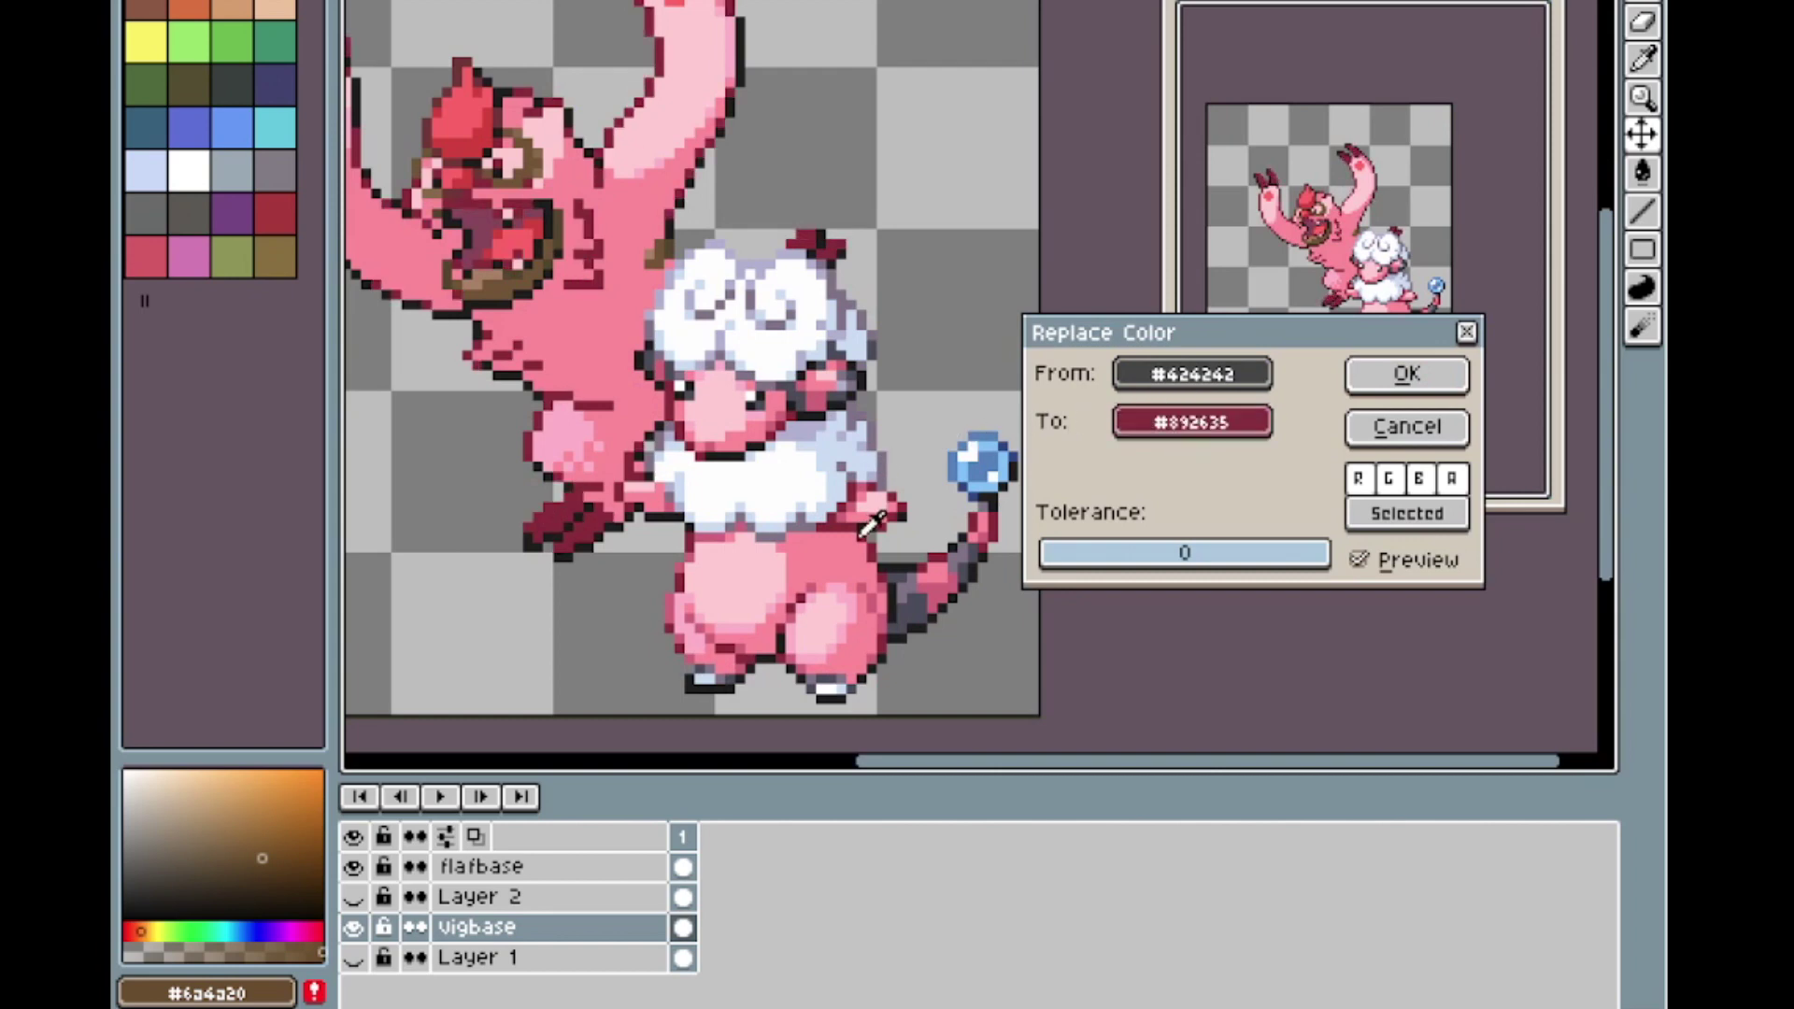
left_click(869, 526)
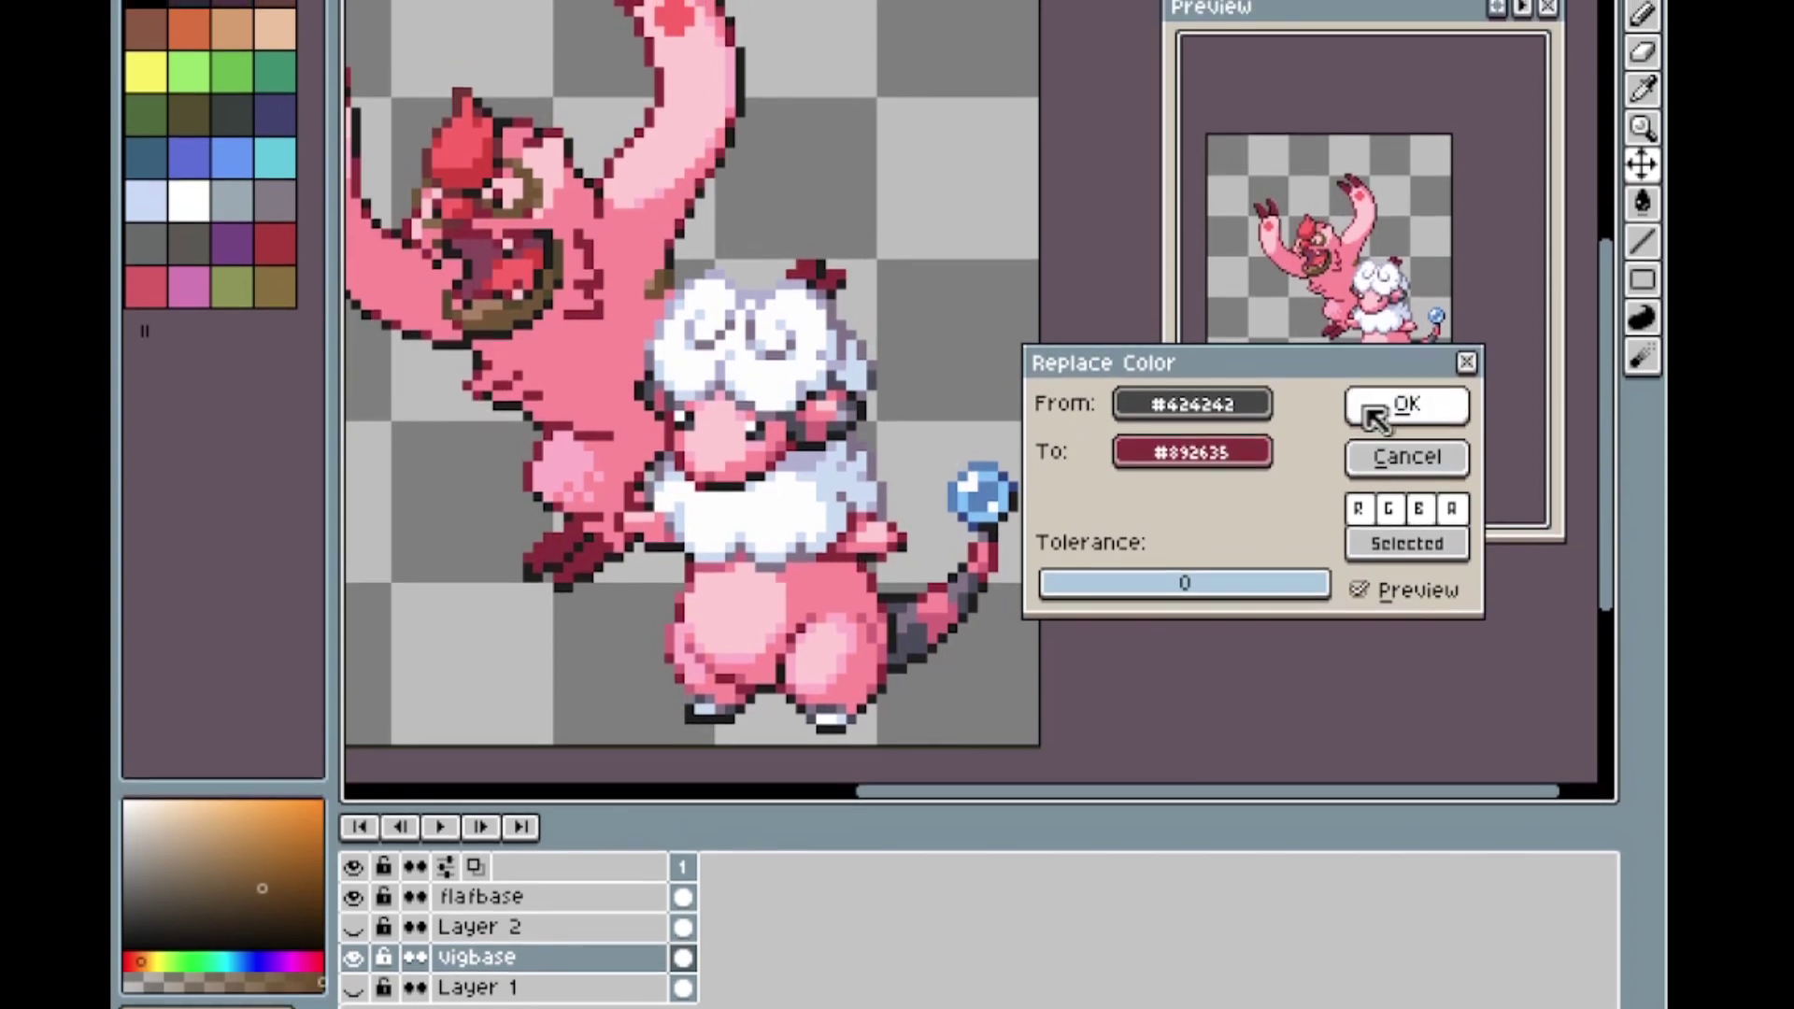
left_click(1374, 416)
Move the Flaaffy sprite slightly away from Vigoroth to uncover more of Vigoroth's back.
scroll(832, 327, "down", 1)
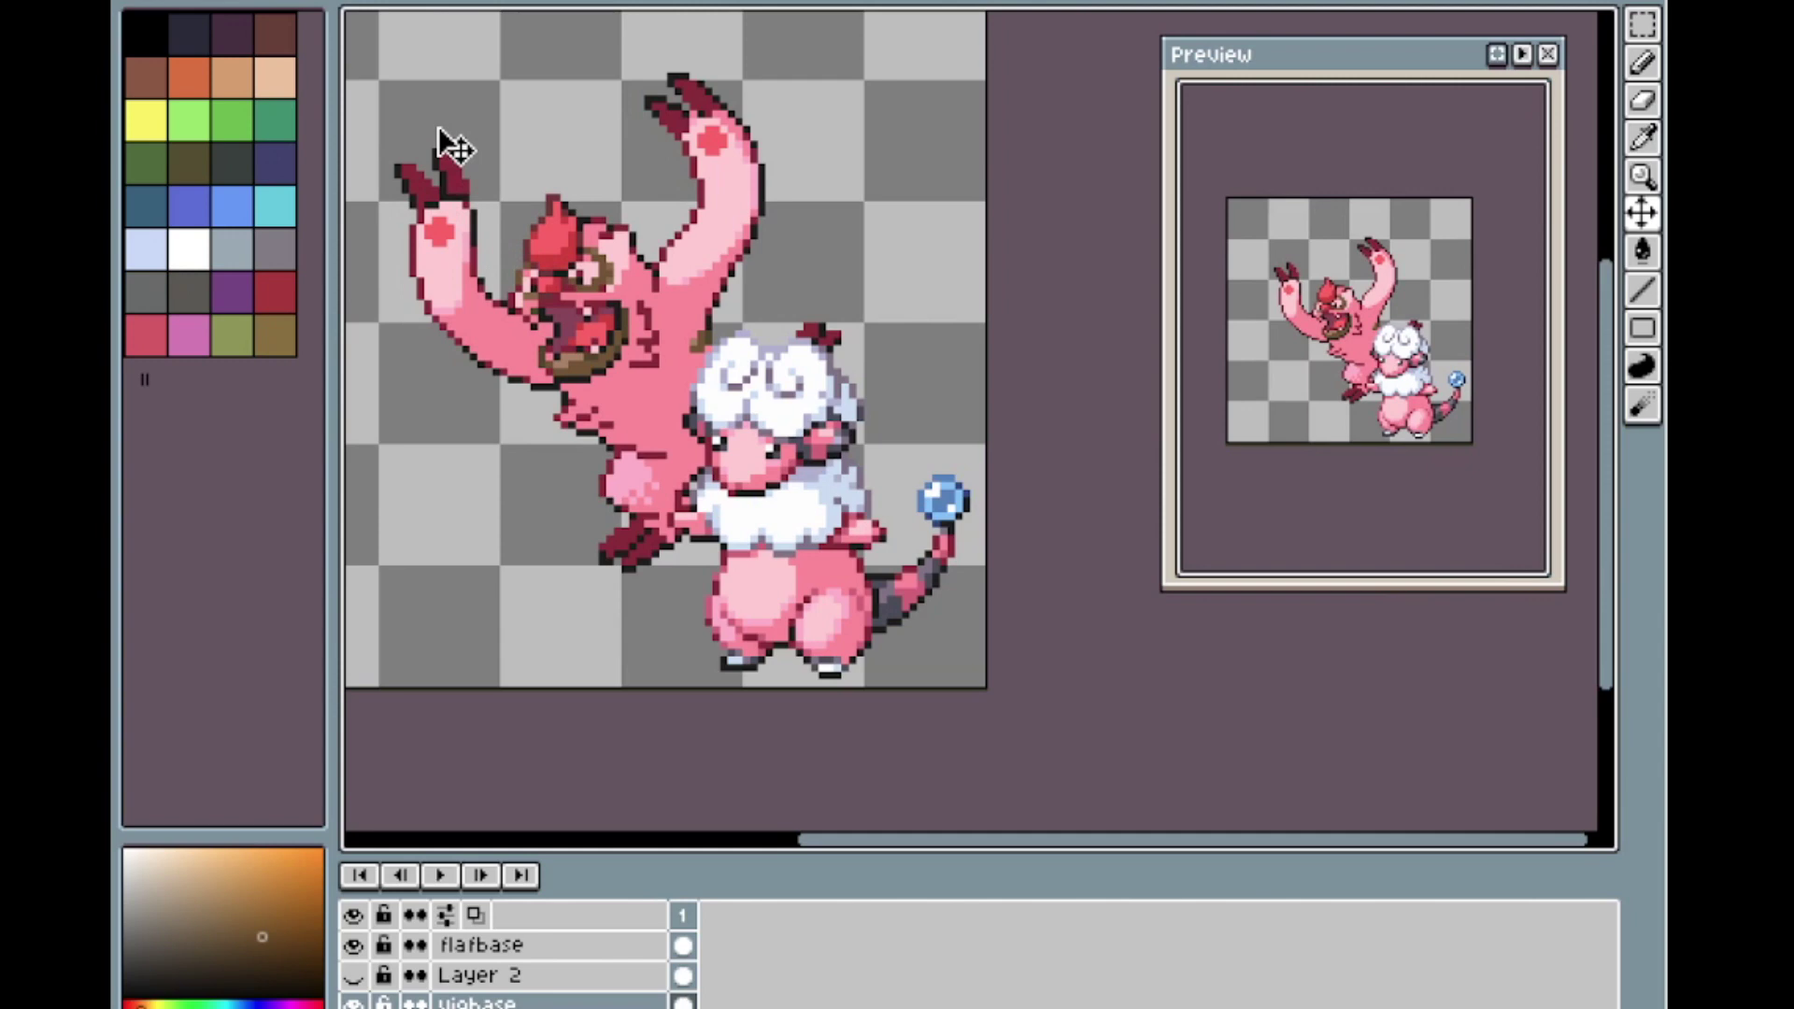
scroll(788, 276, "up", 1)
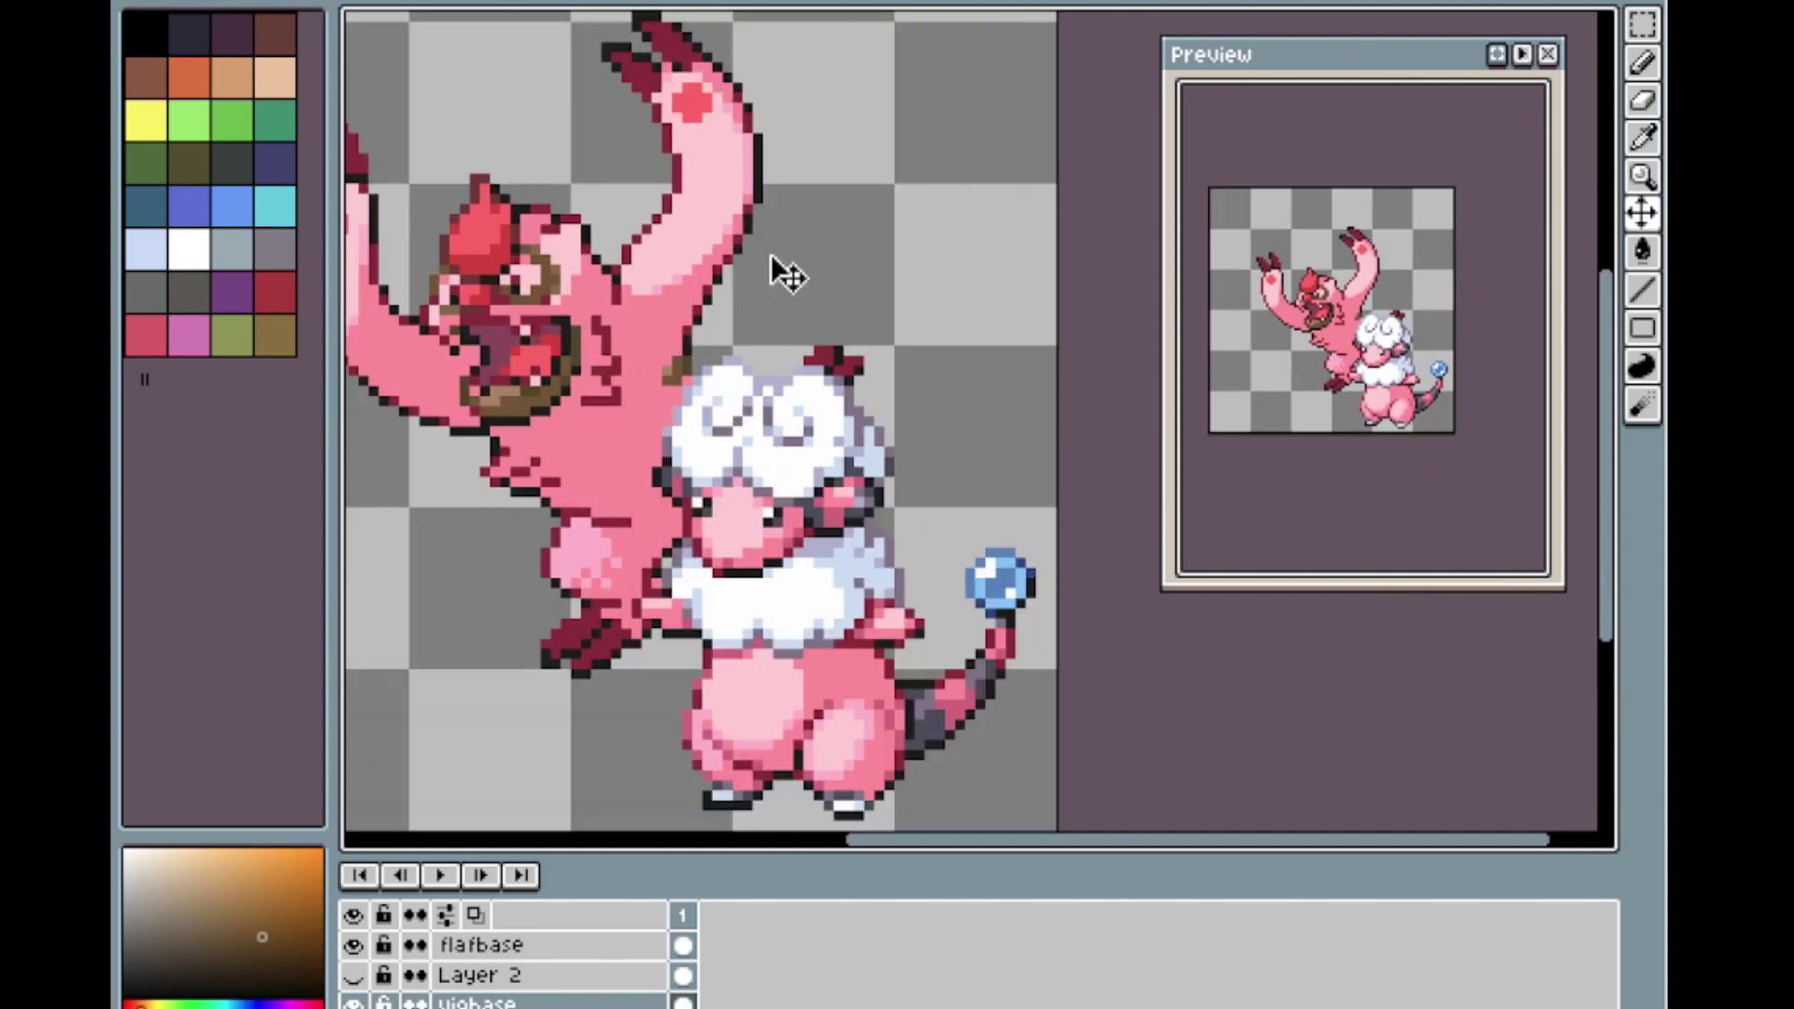
left_click_drag(785, 513, 841, 509)
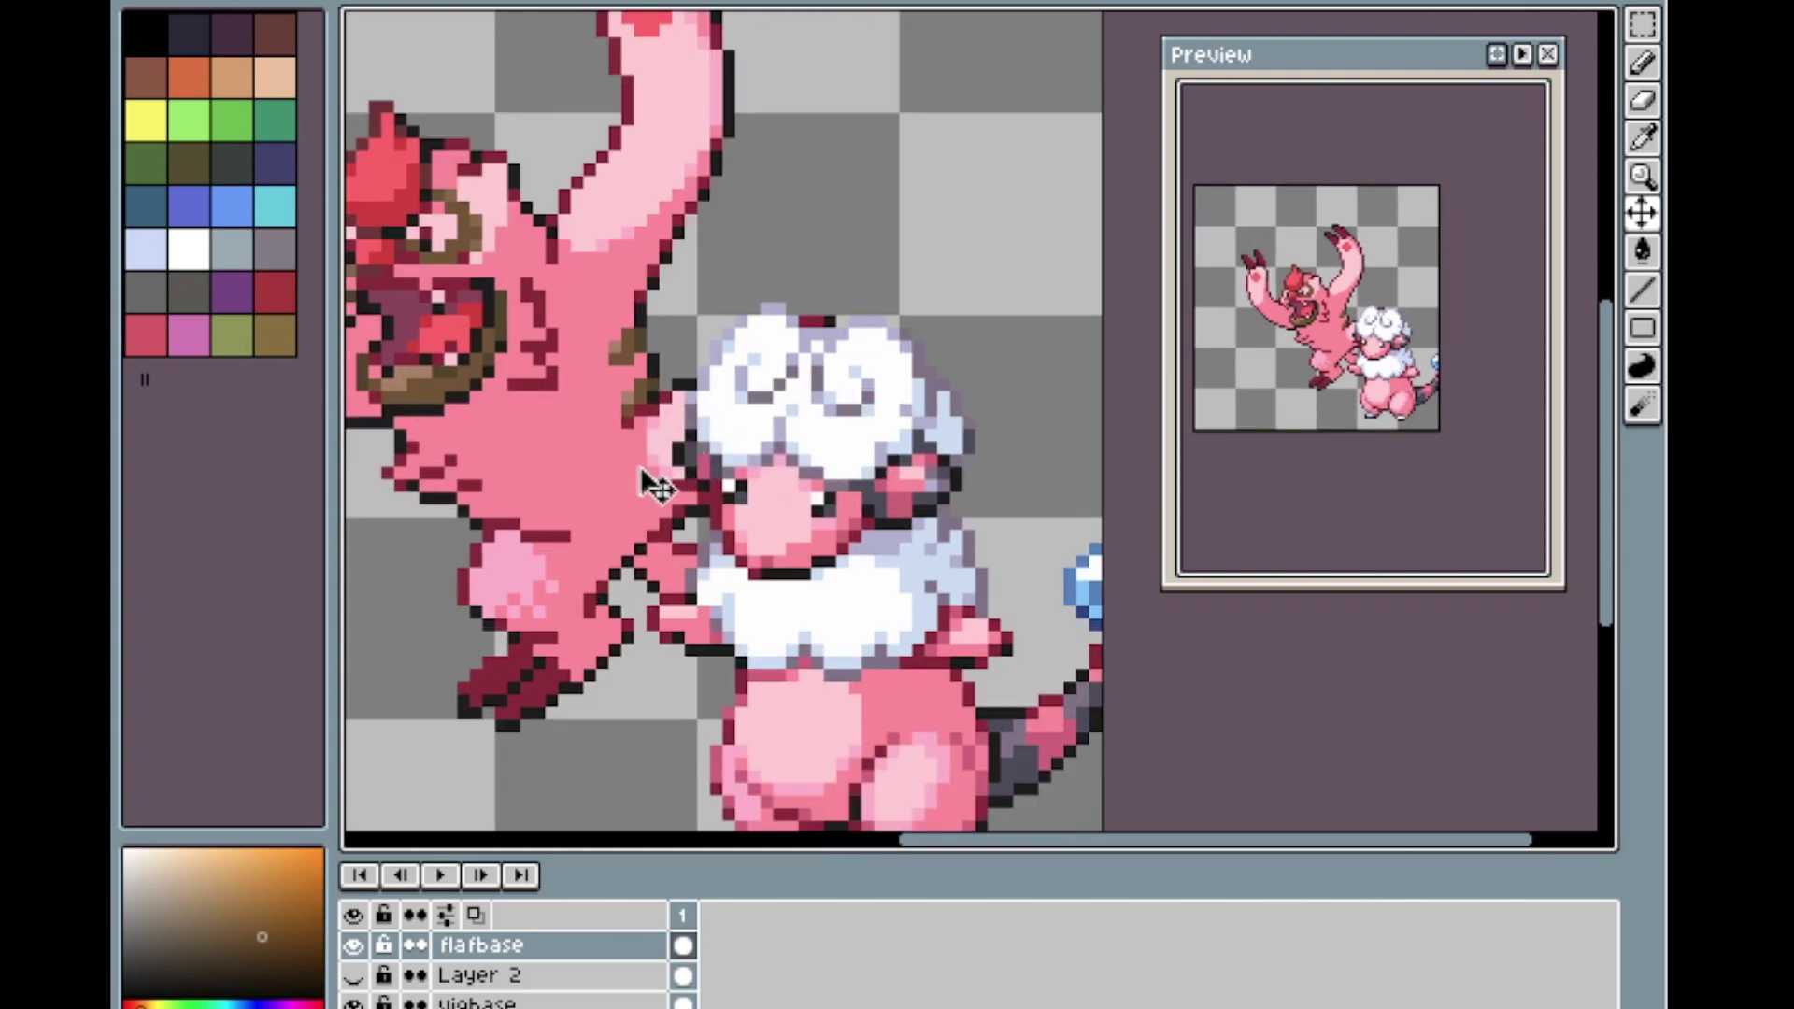
With the flafbase layer temporarily hidden, repaint the brown patches on Vigoroth's back in its body pink and dark outline colour.
left_click(580, 468, "ctrl")
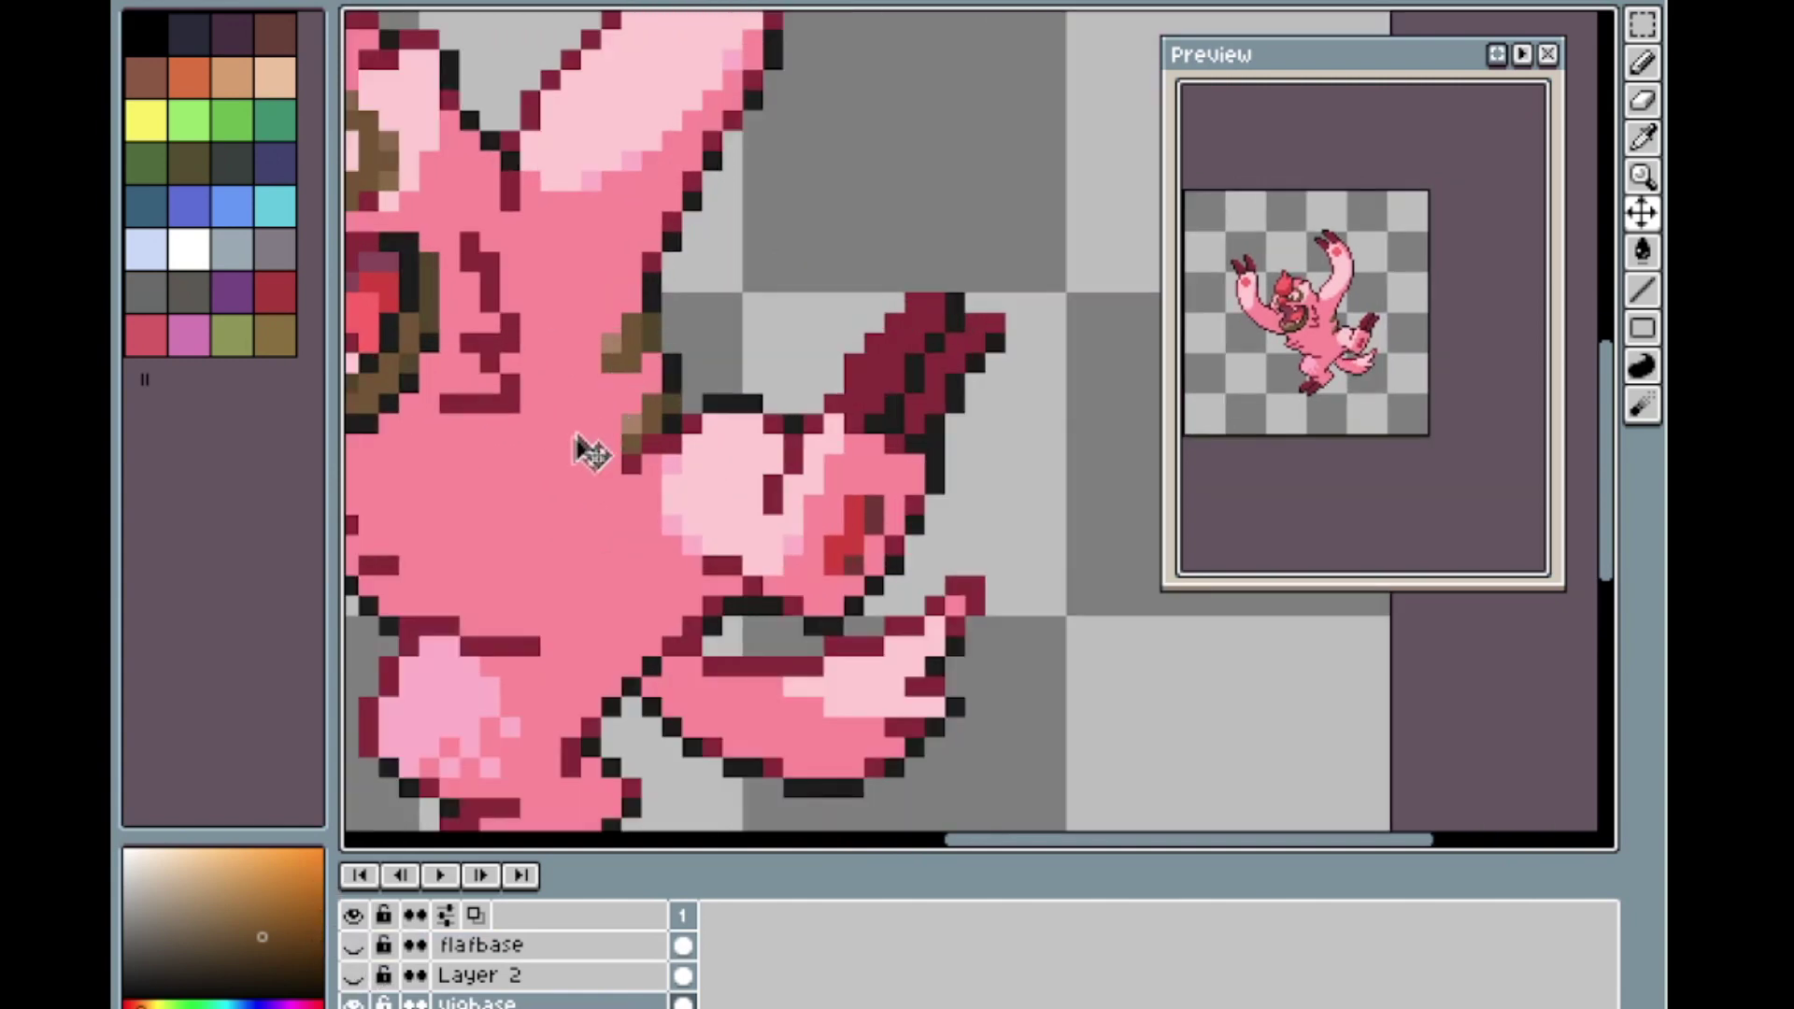
left_click(673, 379, "alt")
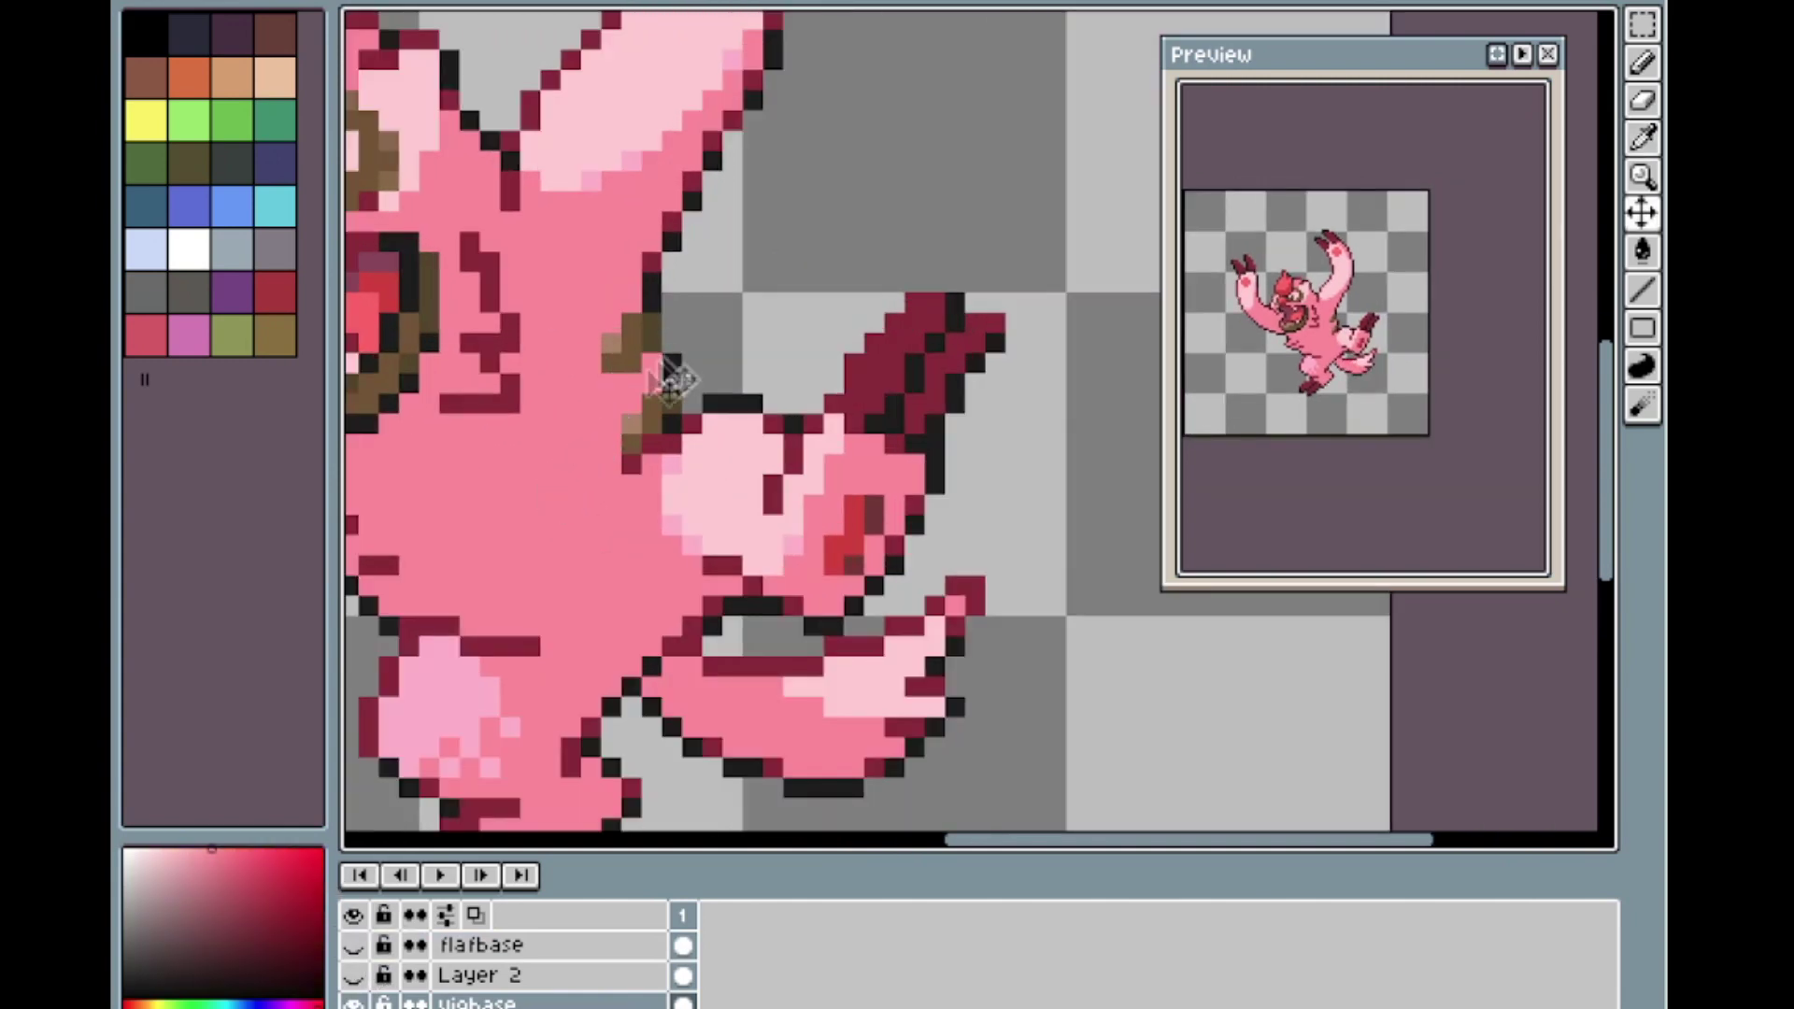
left_click_drag(601, 355, 635, 336)
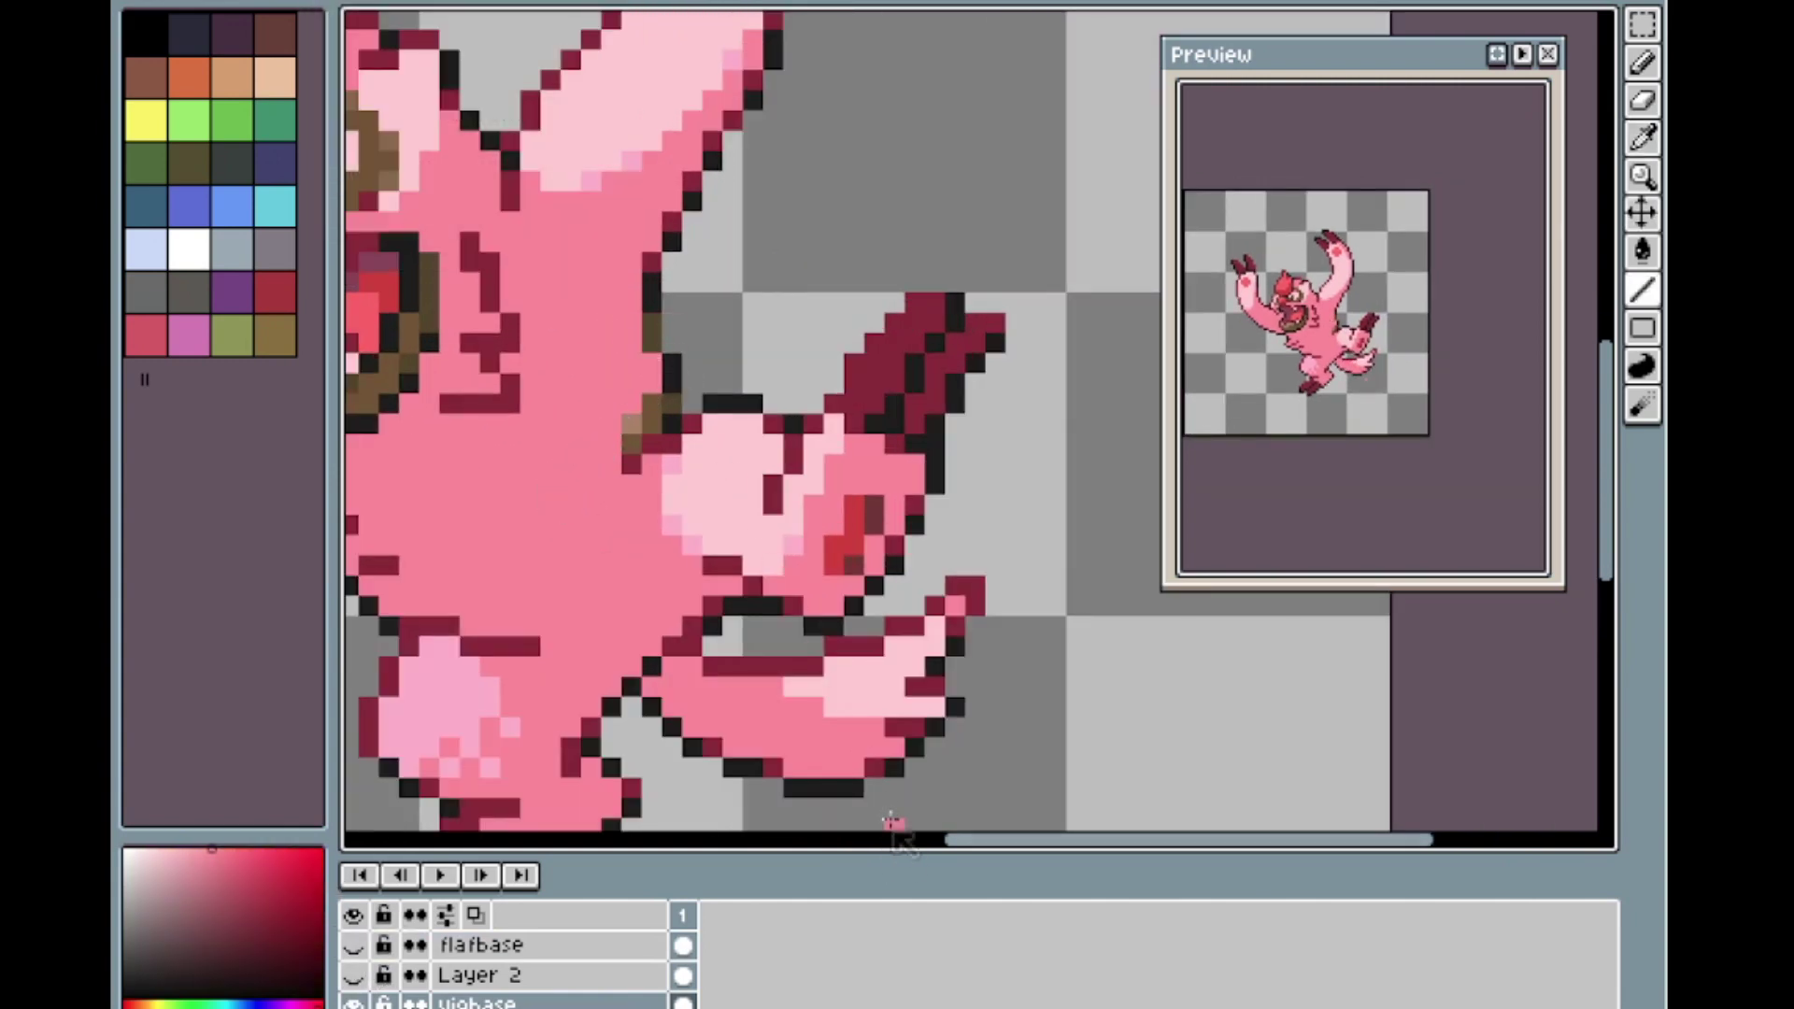
left_click(654, 327, "alt")
left_click(657, 295, "alt")
left_click_drag(652, 321, 652, 342)
left_click(672, 402)
left_click_drag(612, 402, 645, 439)
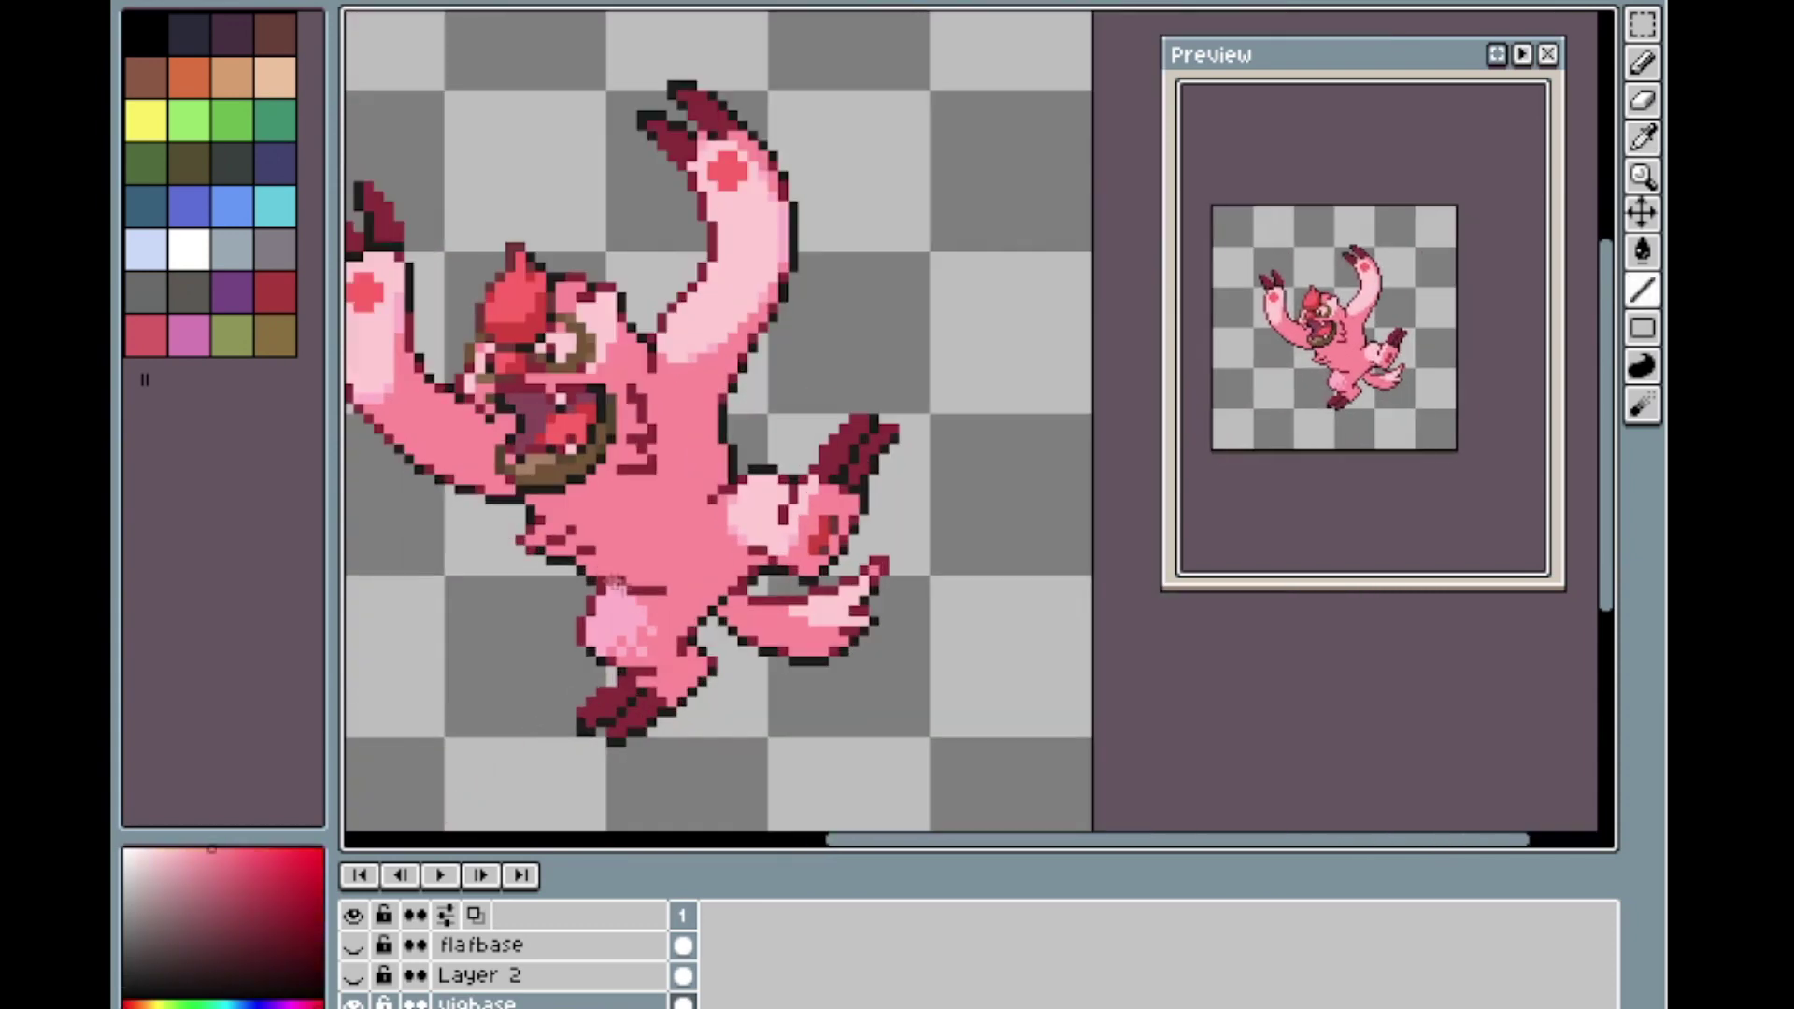
left_click(359, 945)
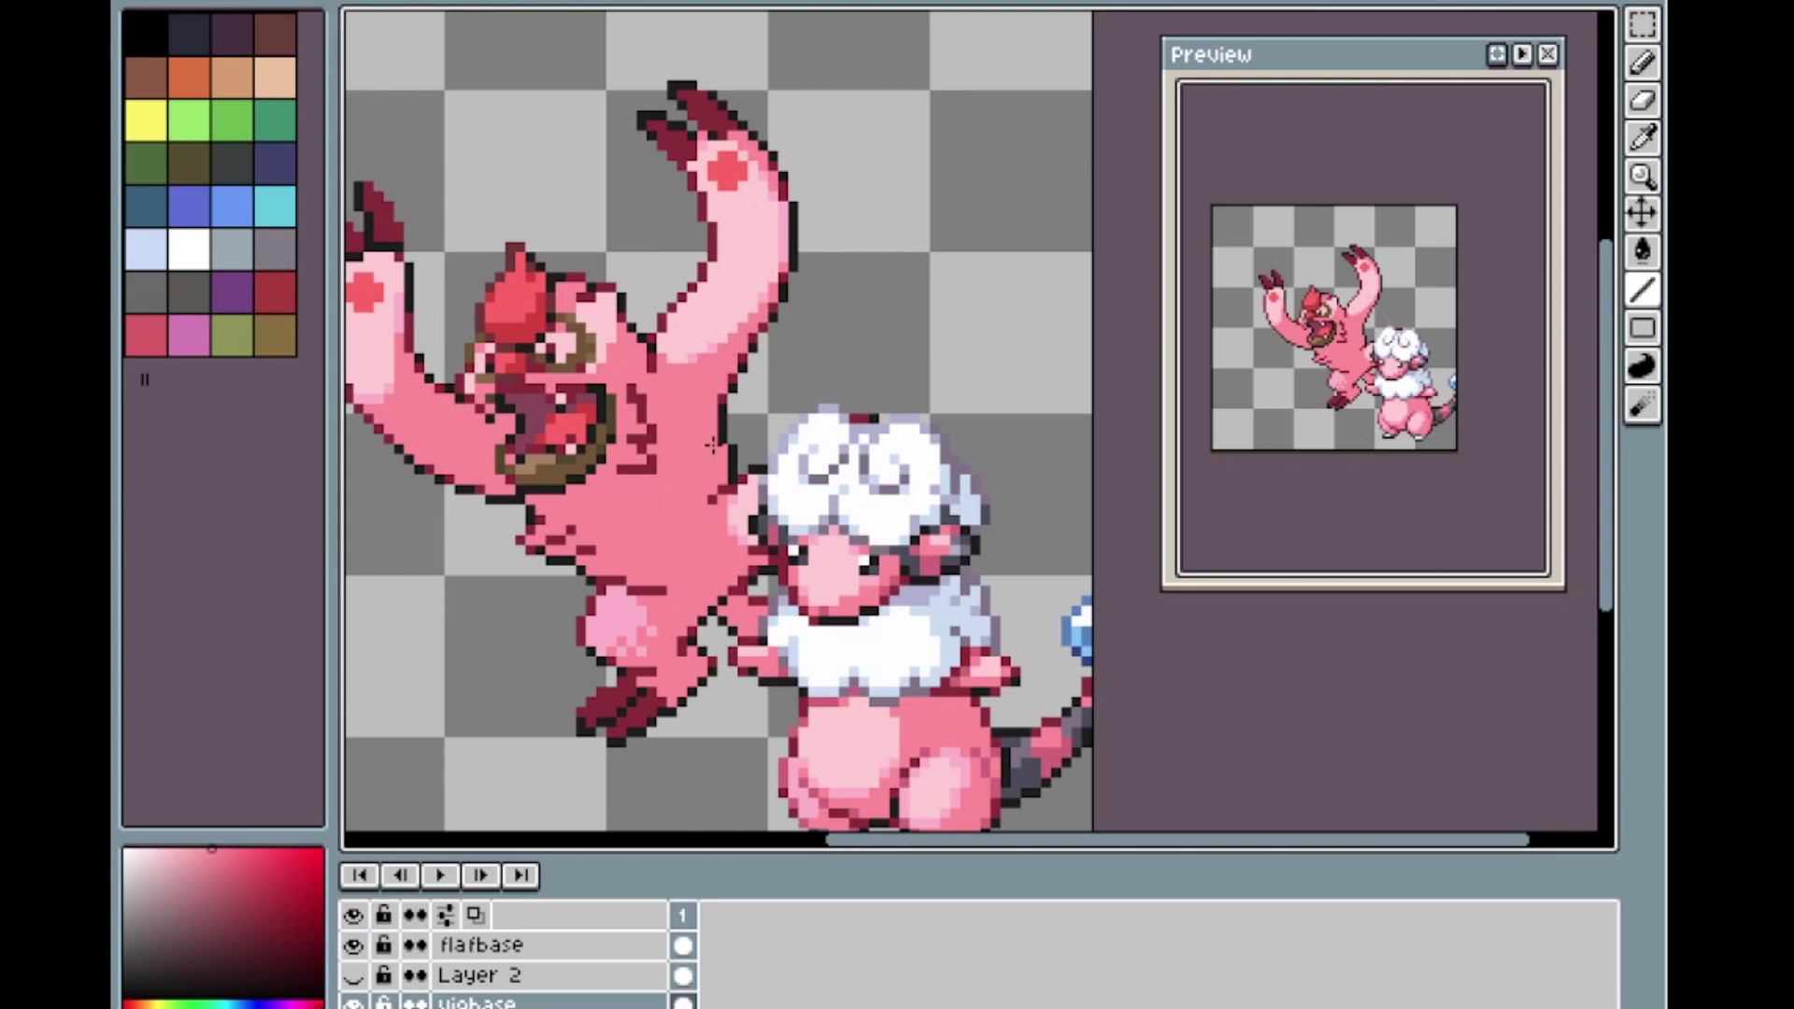
Replace Vigoroth's body pink #fd8a9a with the lighter pink #feb2cb sampled from the shading on its arm.
key("v")
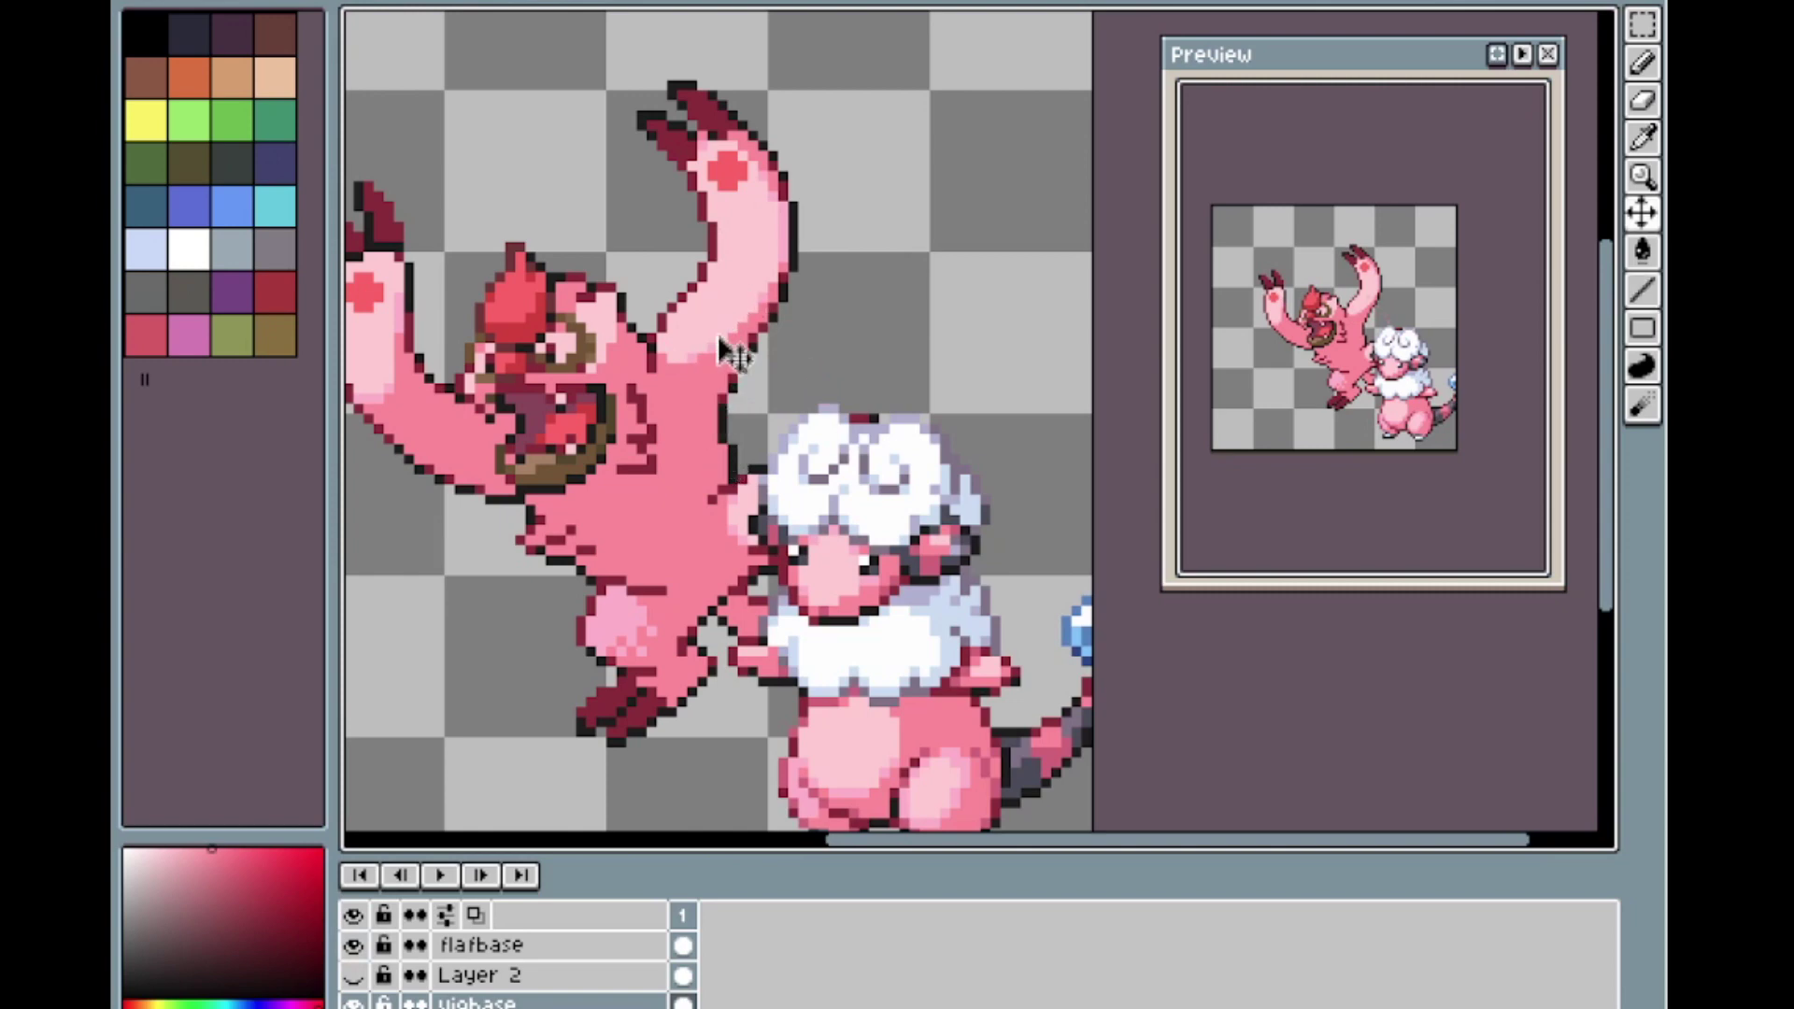
key("shift+r")
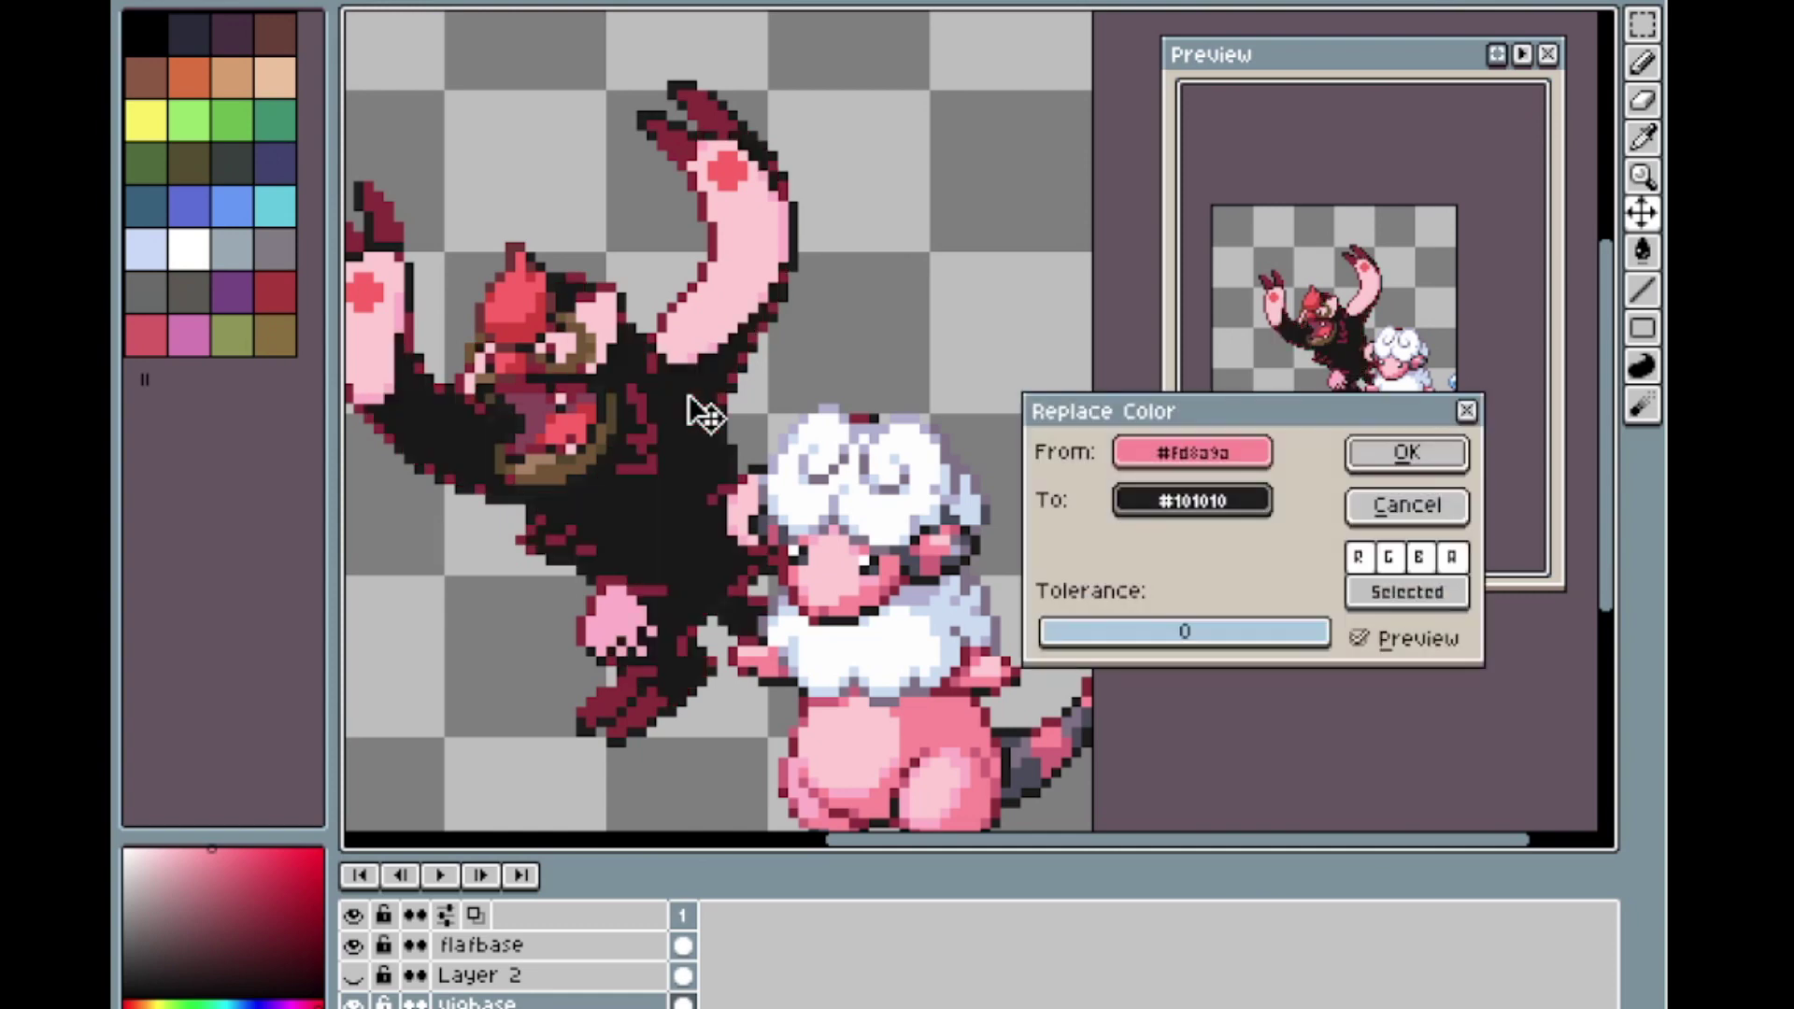
left_click_drag(1137, 492, 694, 360)
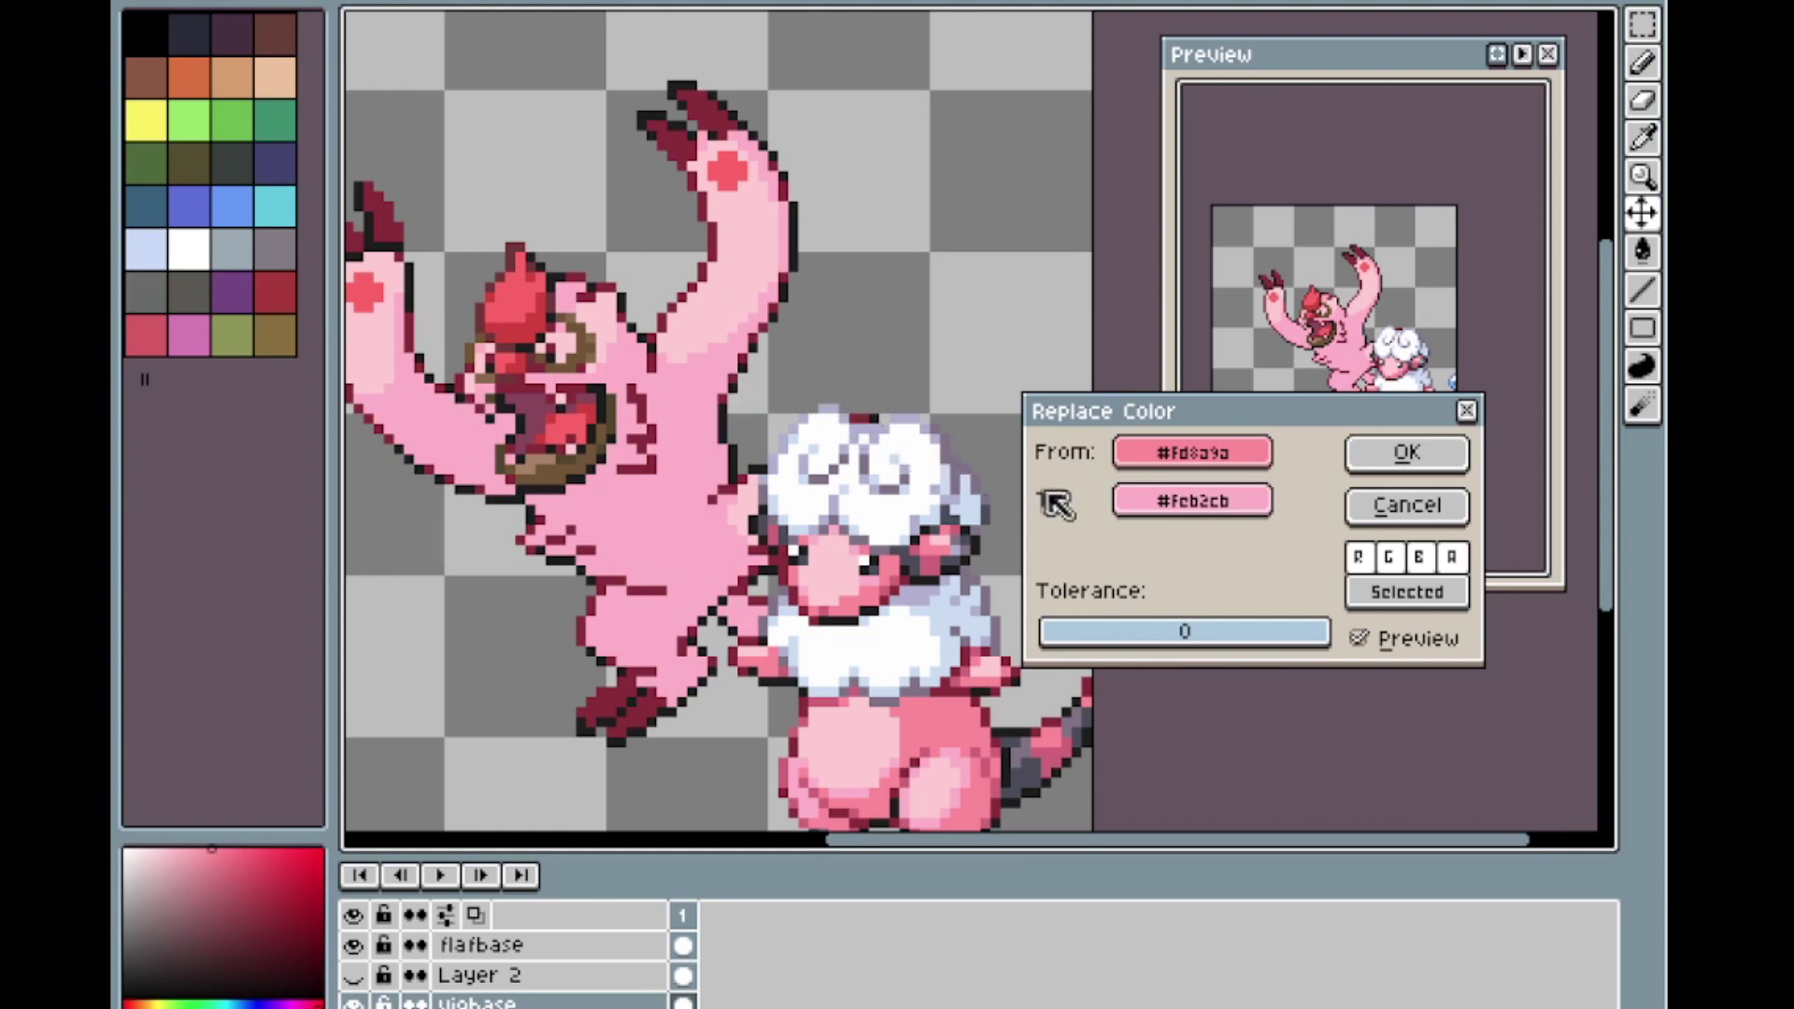
left_click(1389, 464)
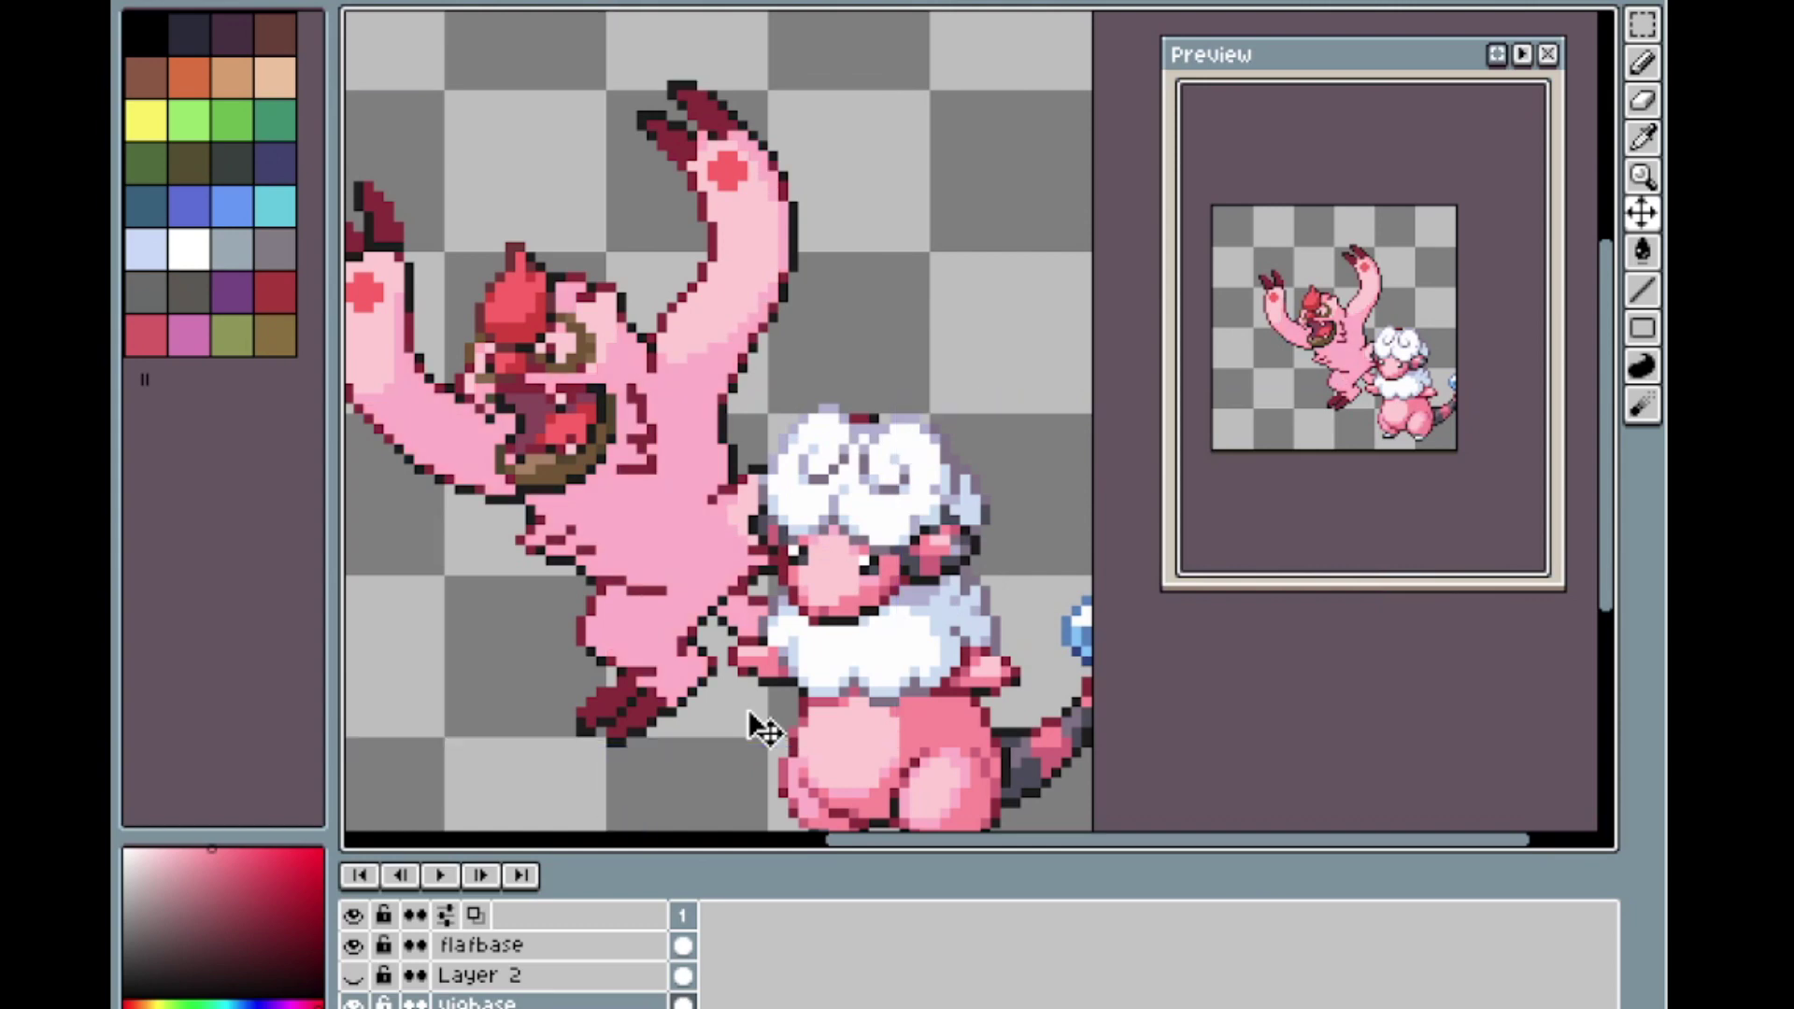
Examine Vigoroth's recoloured body and shading beside Flaaffy at different magnifications.
scroll(846, 589, "down", 1)
scroll(846, 589, "up", 1)
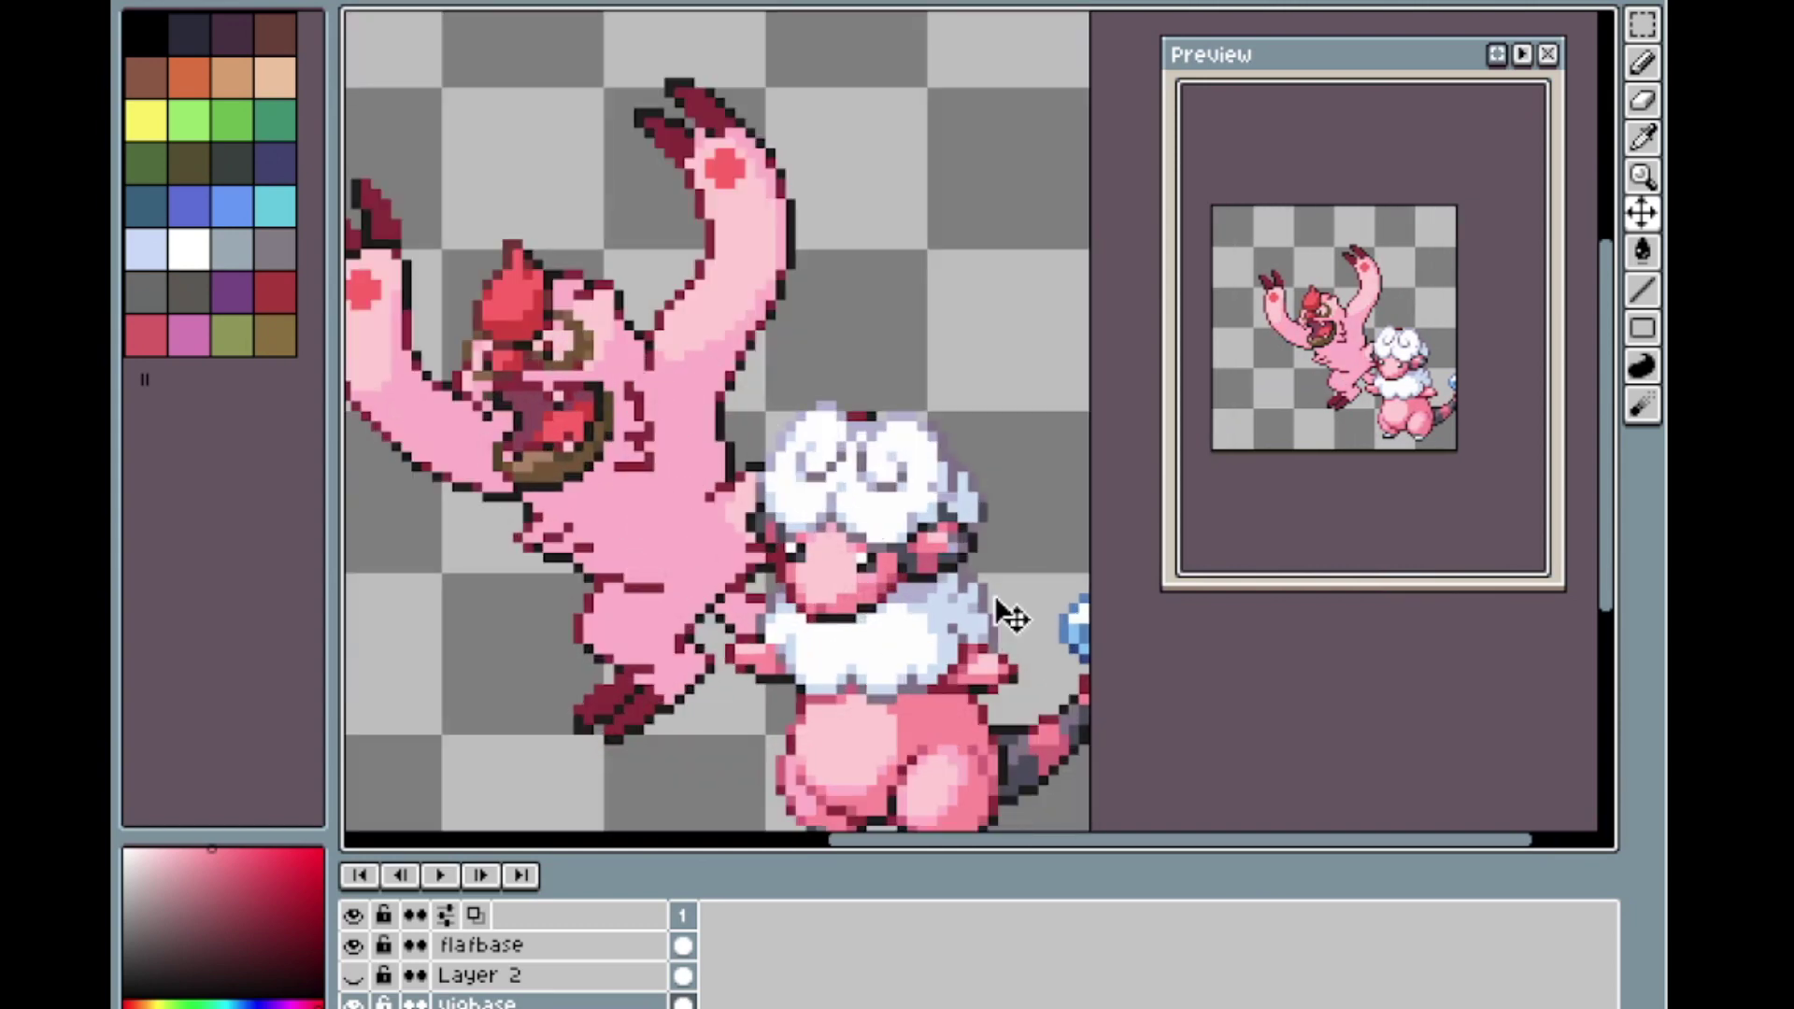
scroll(1030, 616, "down", 1)
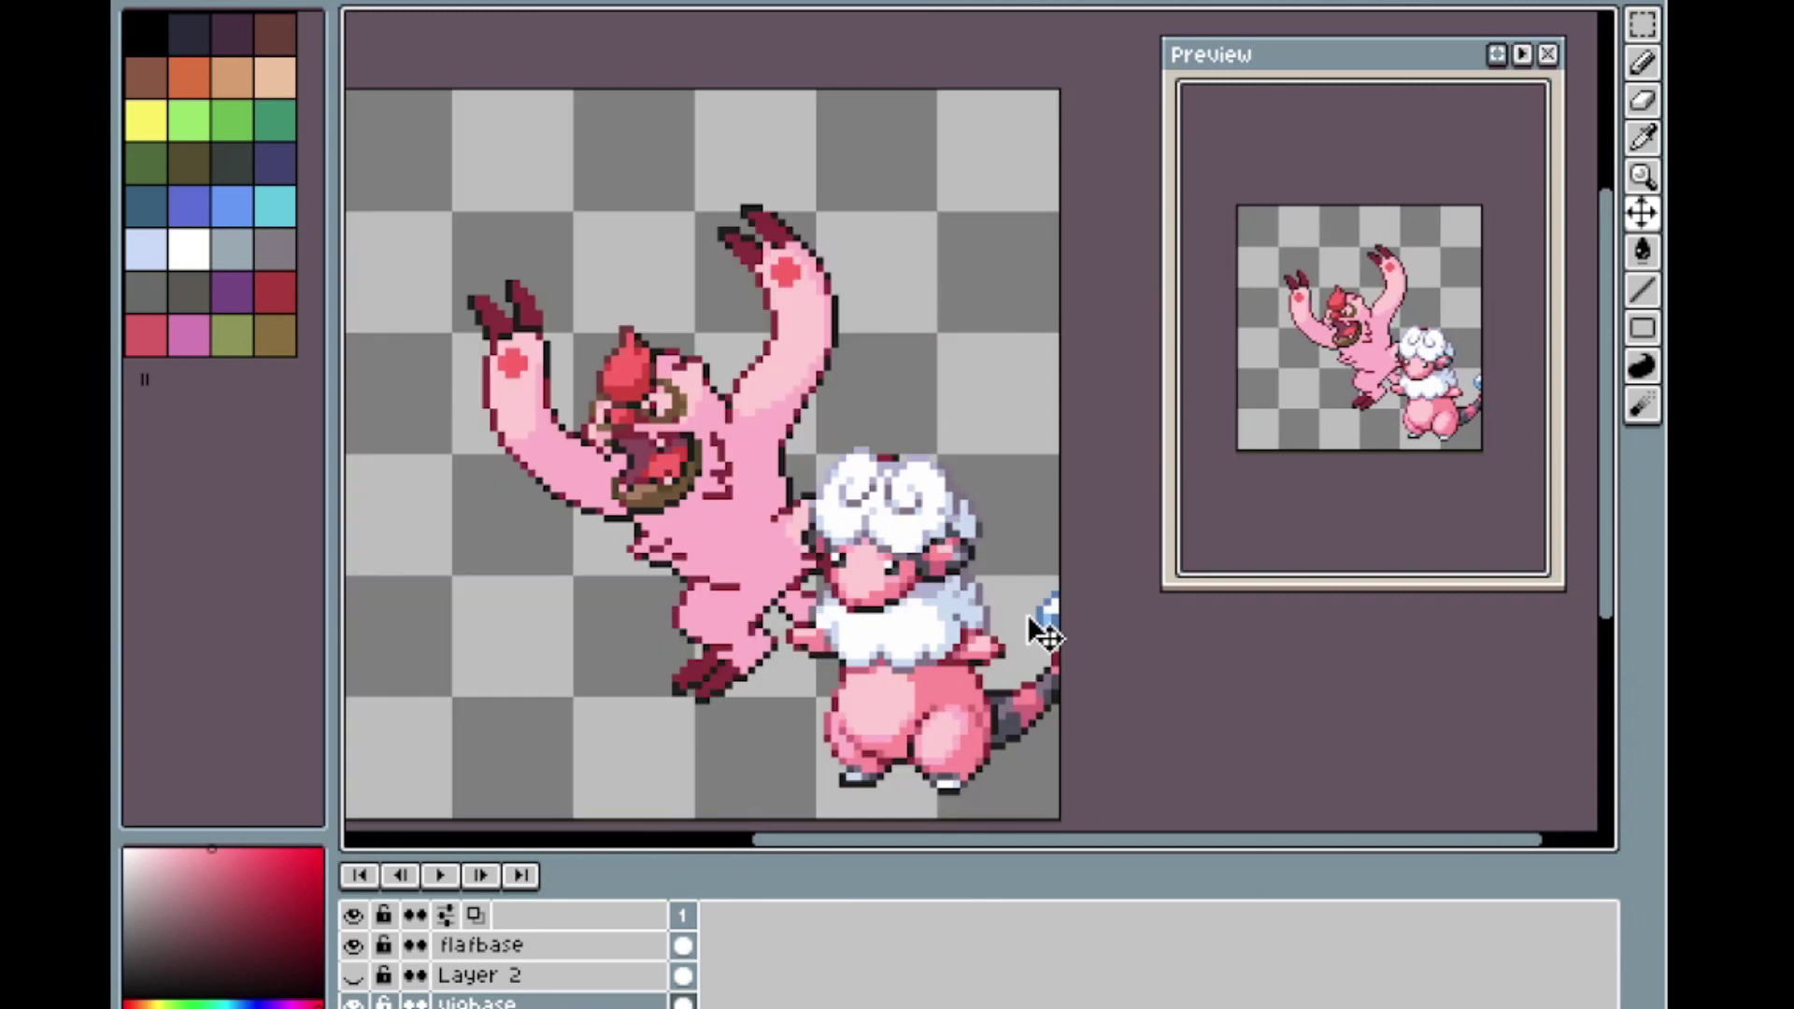
scroll(1037, 631, "up", 1)
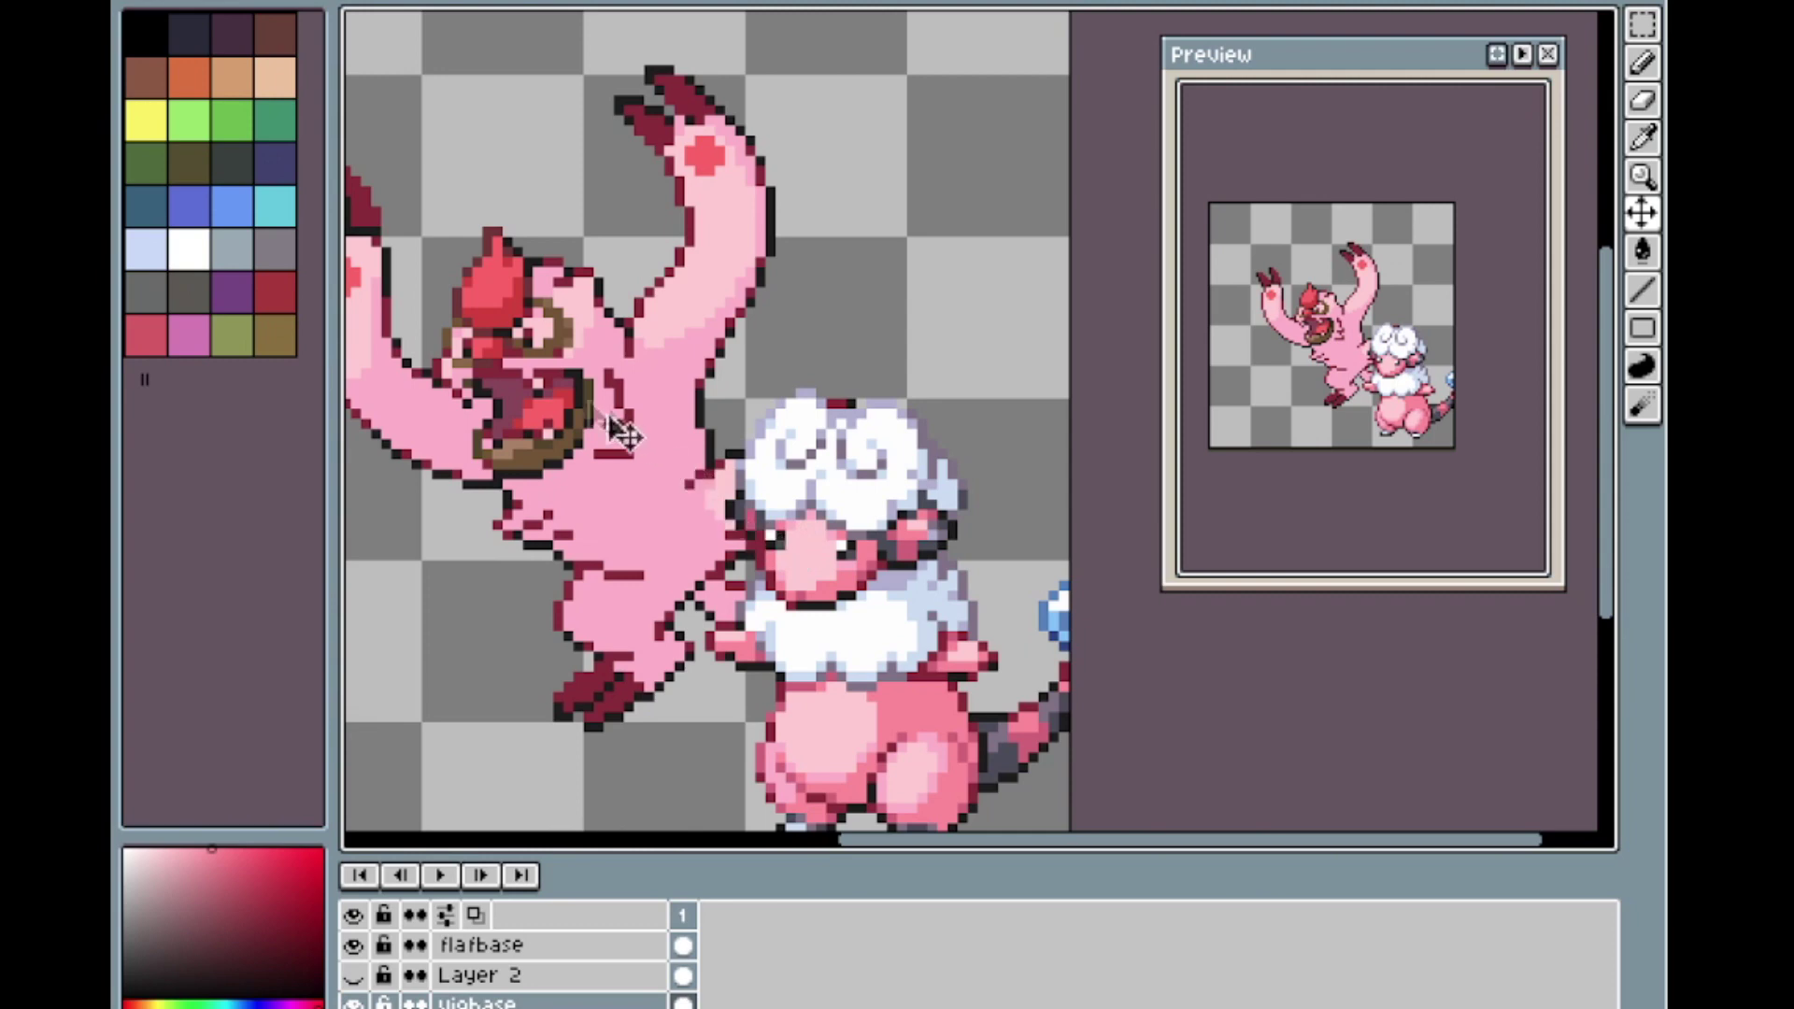
scroll(696, 570, "down", 1)
scroll(719, 752, "up", 1)
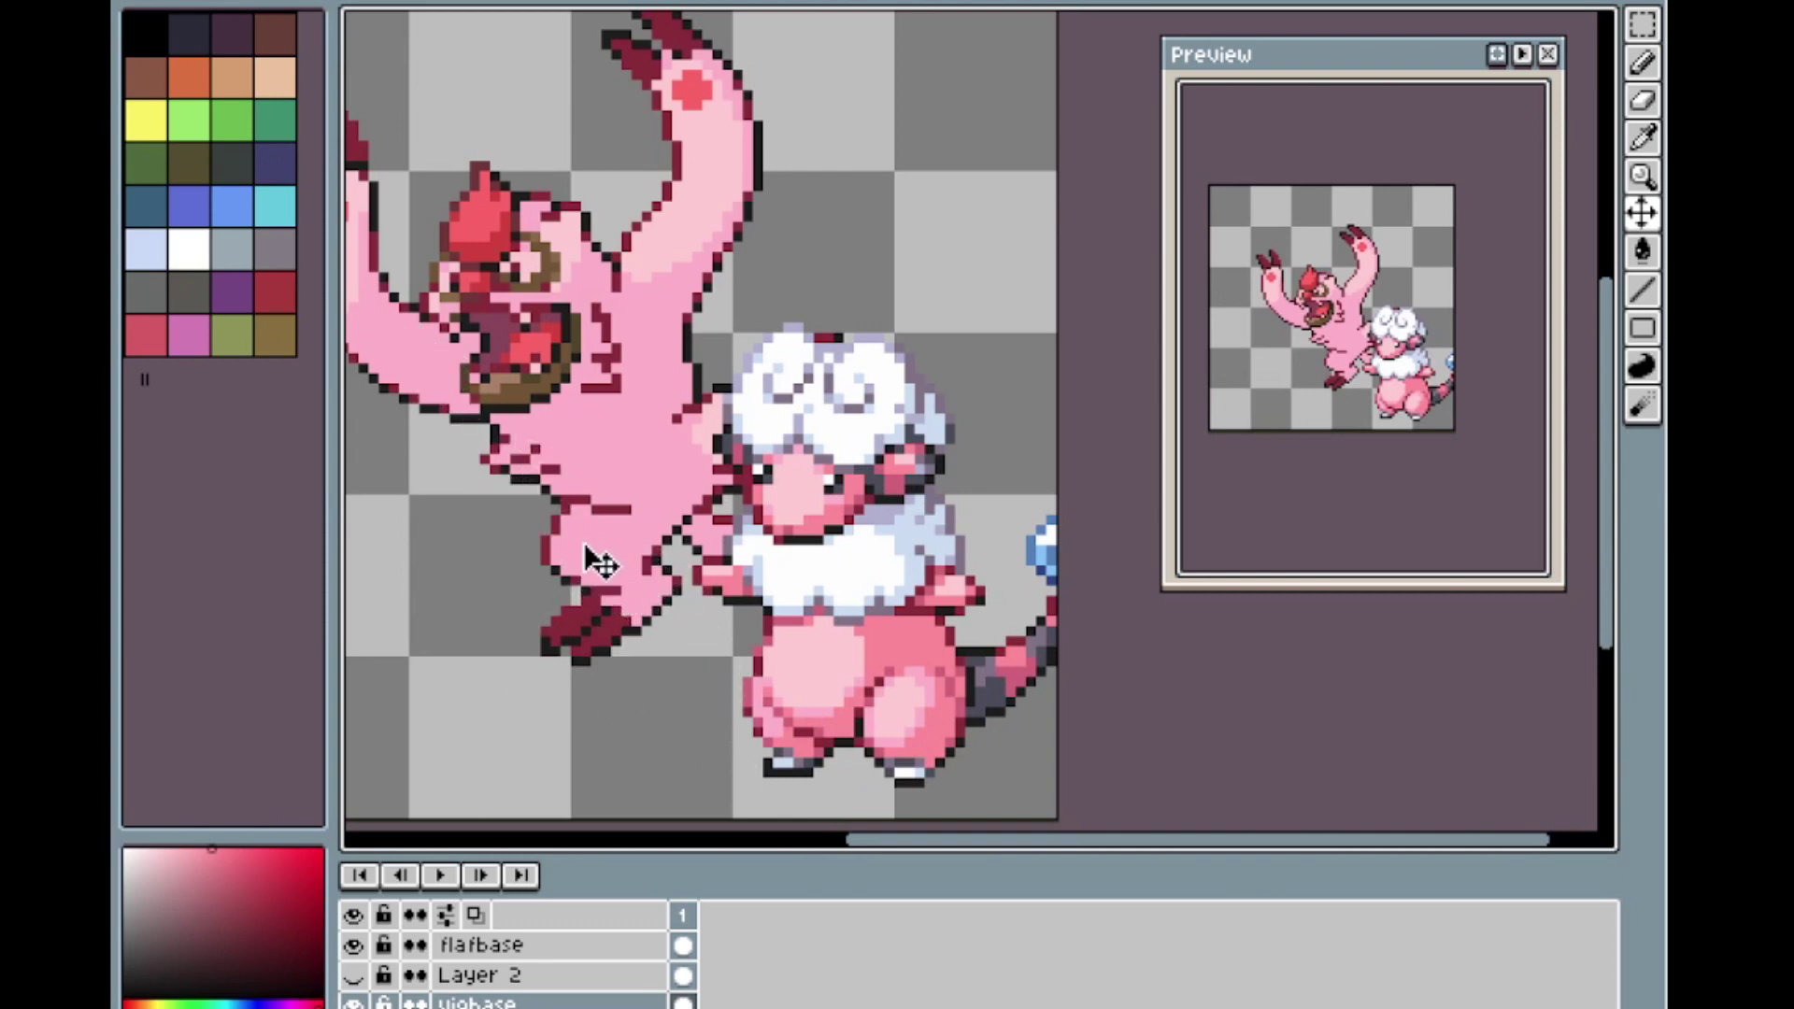
scroll(523, 453, "down", 1)
scroll(502, 456, "up", 1)
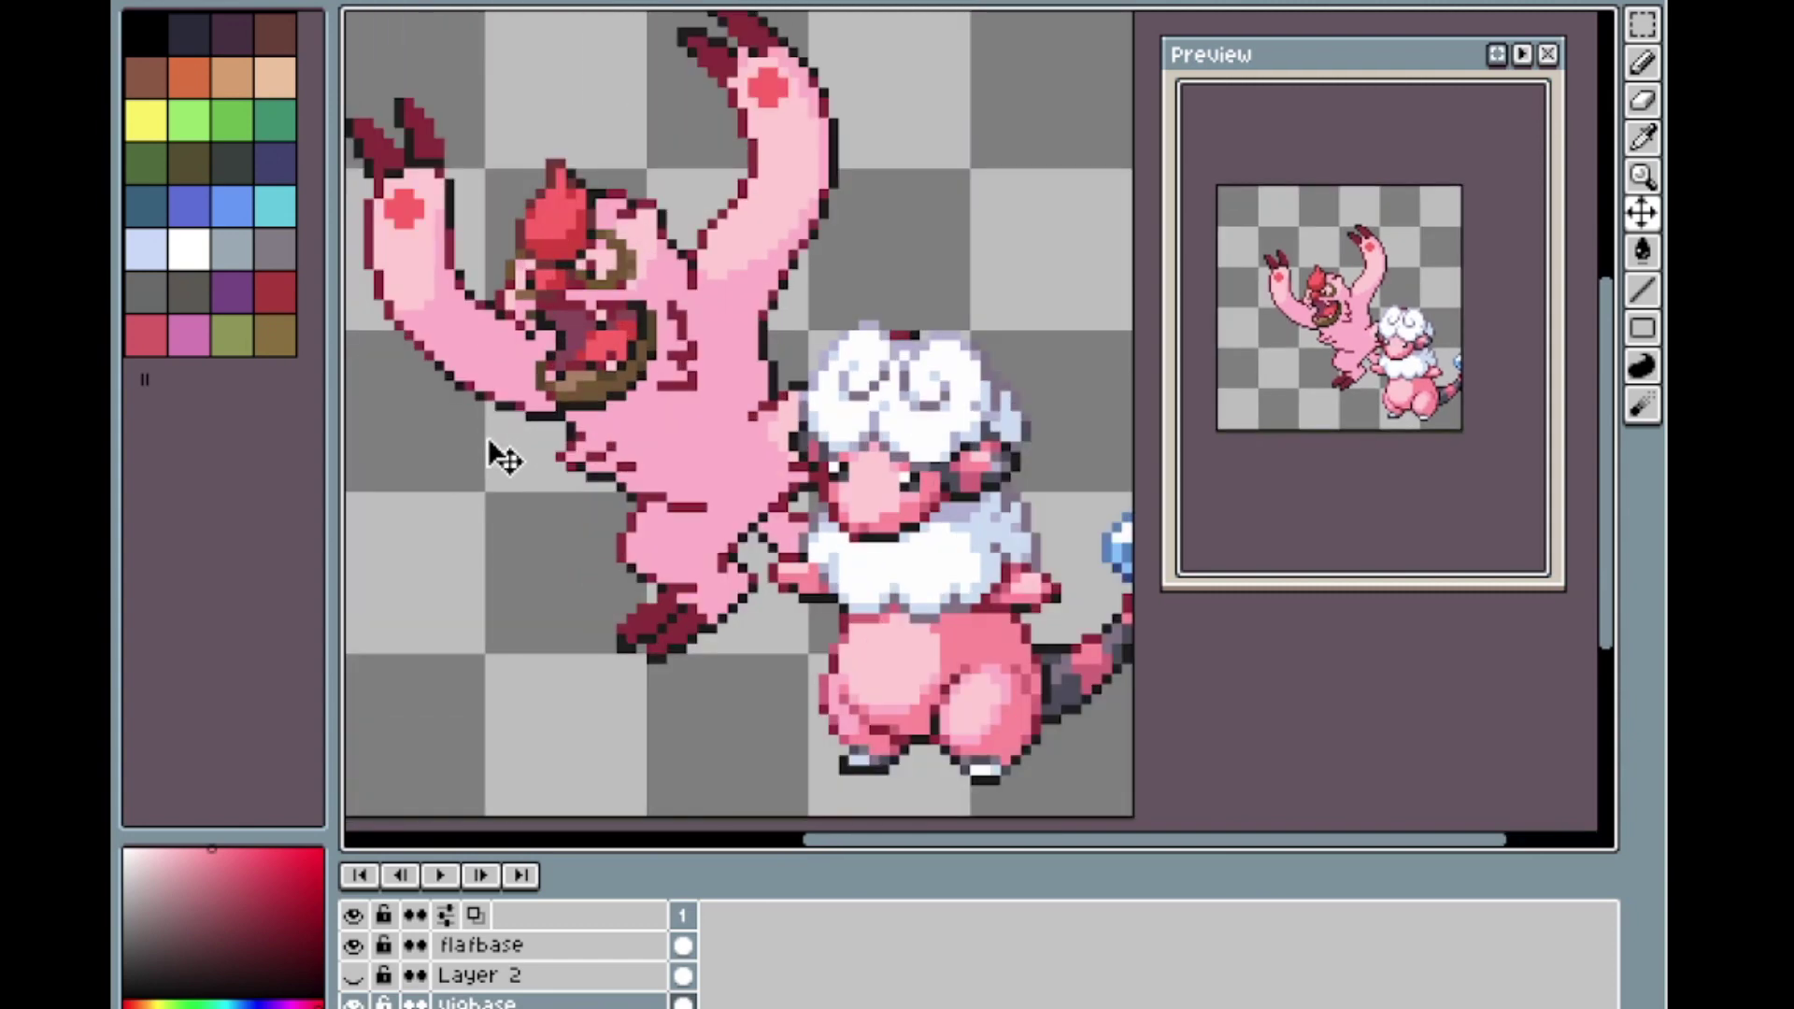
Outline a highlight on Vigoroth's front thigh in the light arm pink and fill it with the same colour.
scroll(808, 568, "up", 1)
scroll(793, 553, "up", 1)
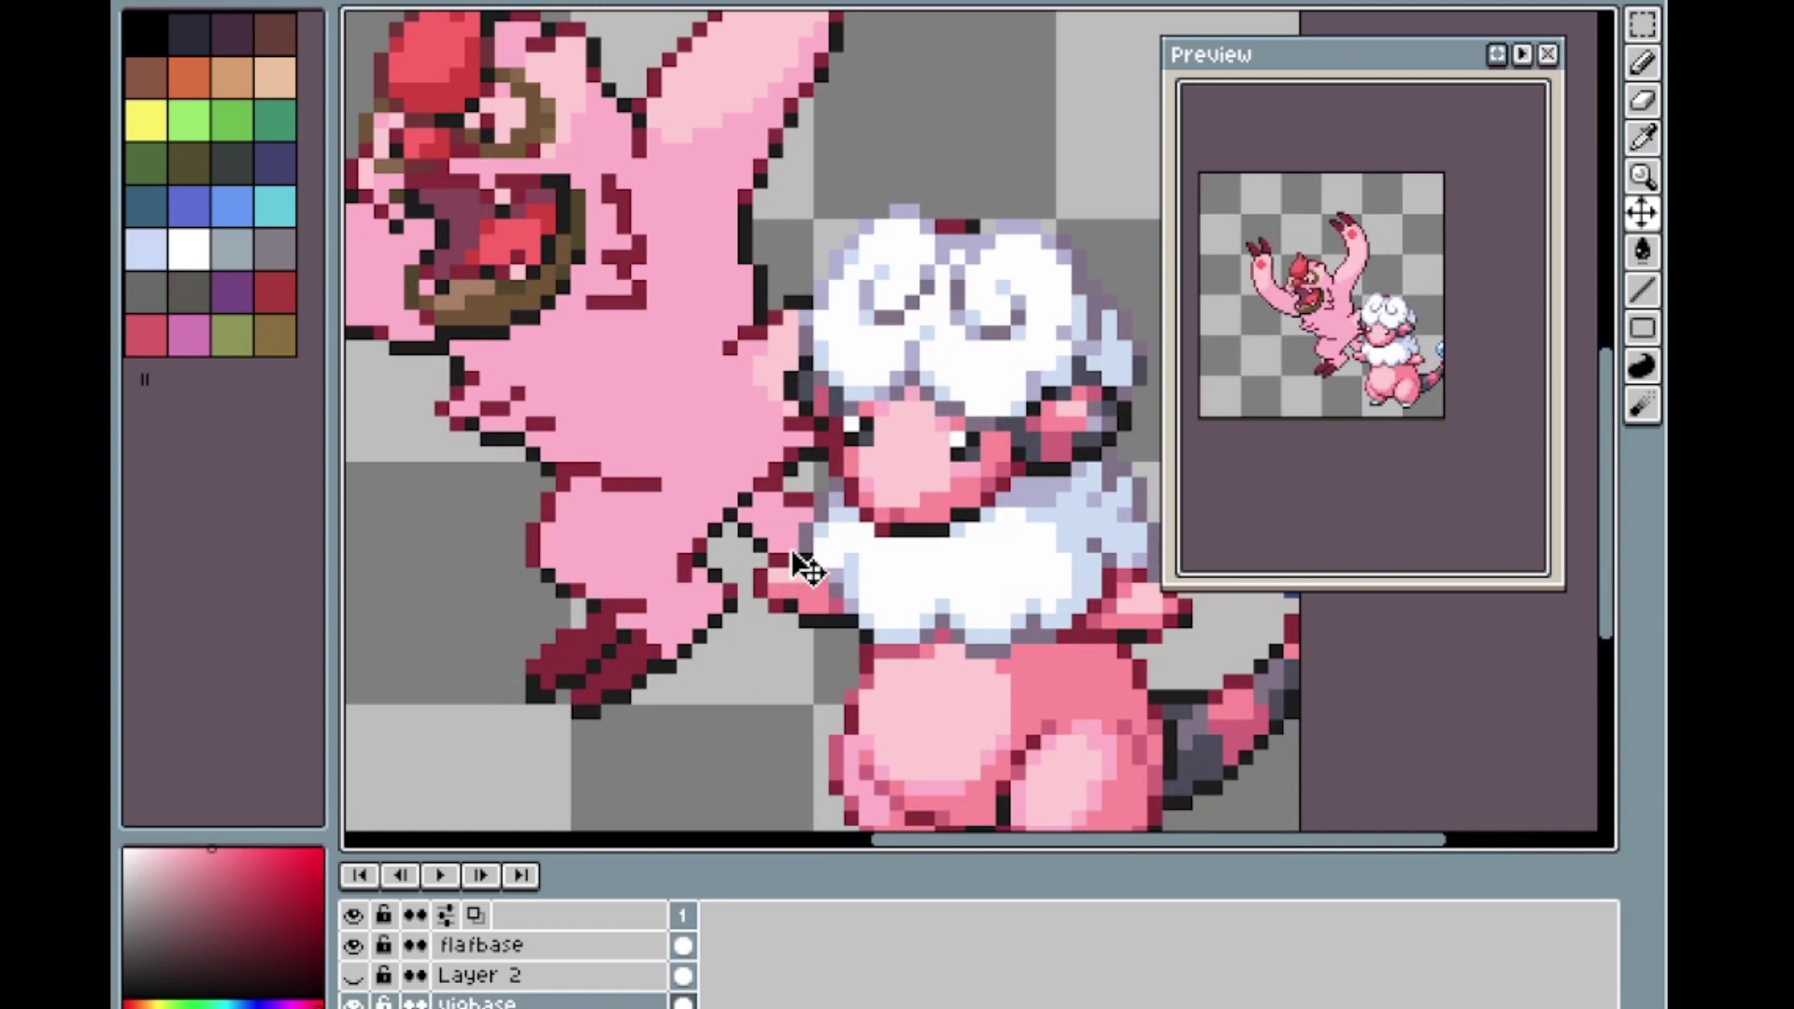
key("b")
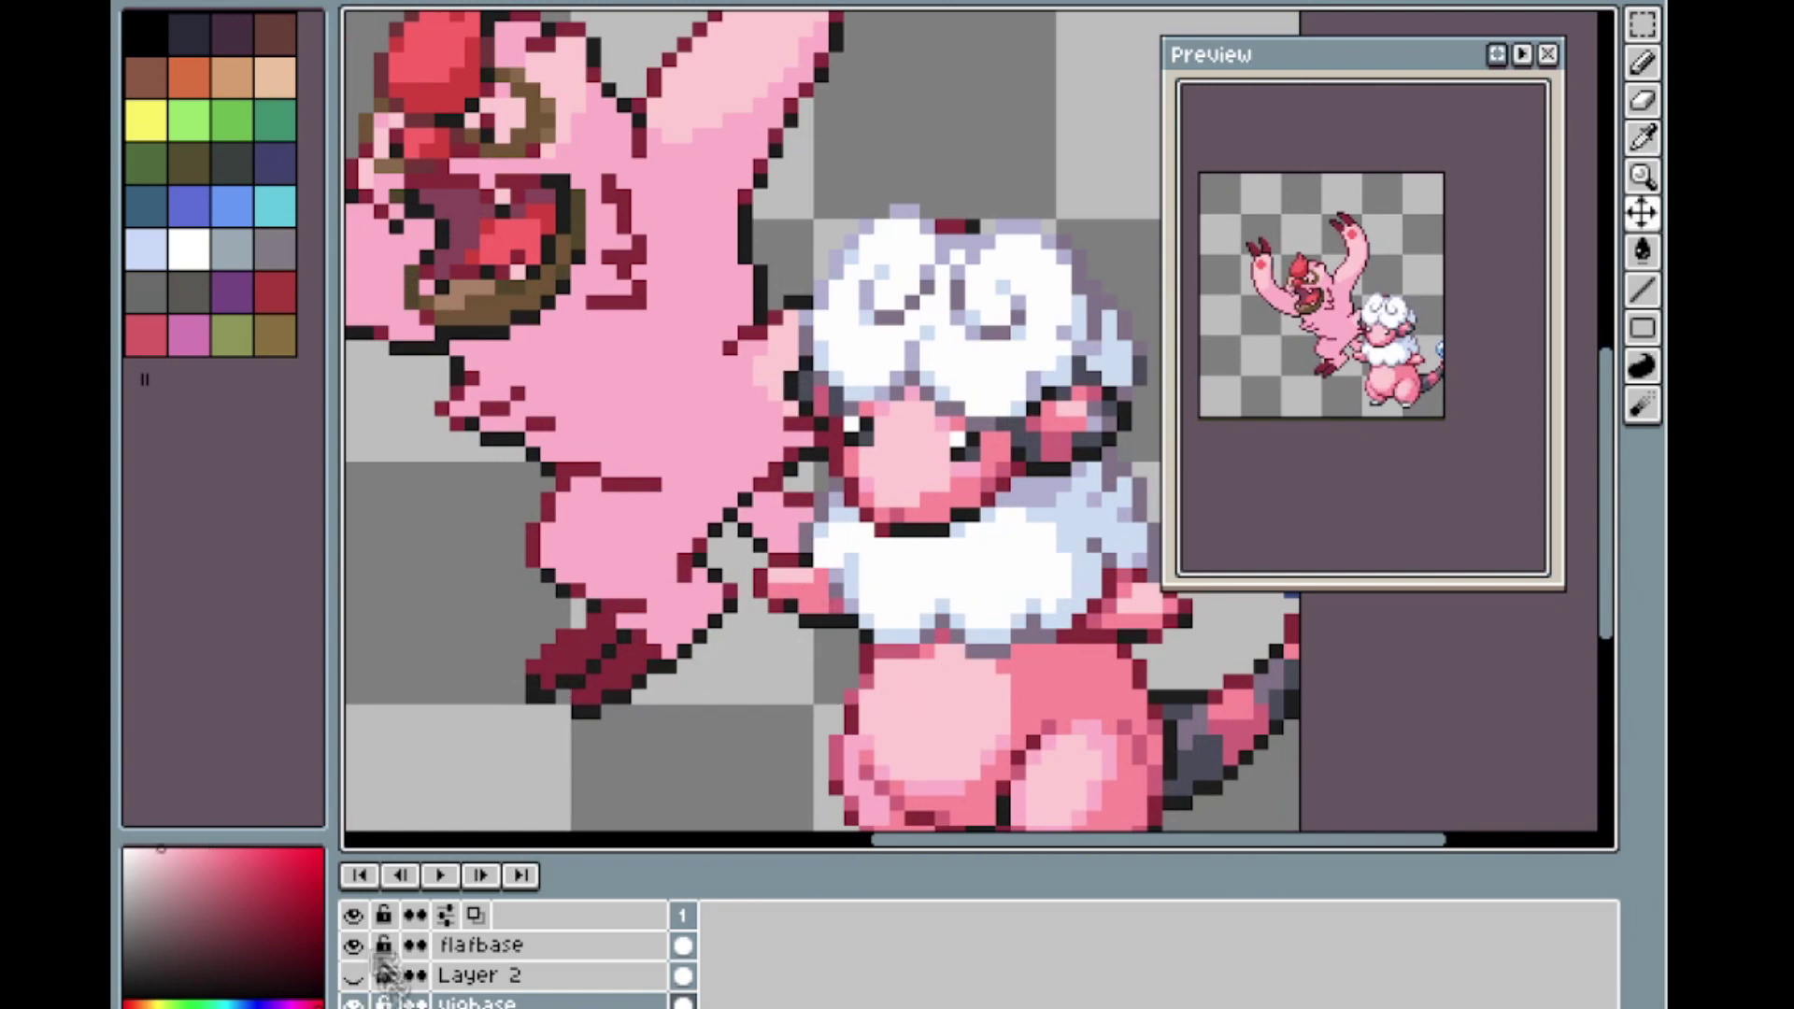
left_click_drag(624, 501, 588, 584)
key("g")
left_click(588, 539)
left_click_drag(704, 389, 800, 455)
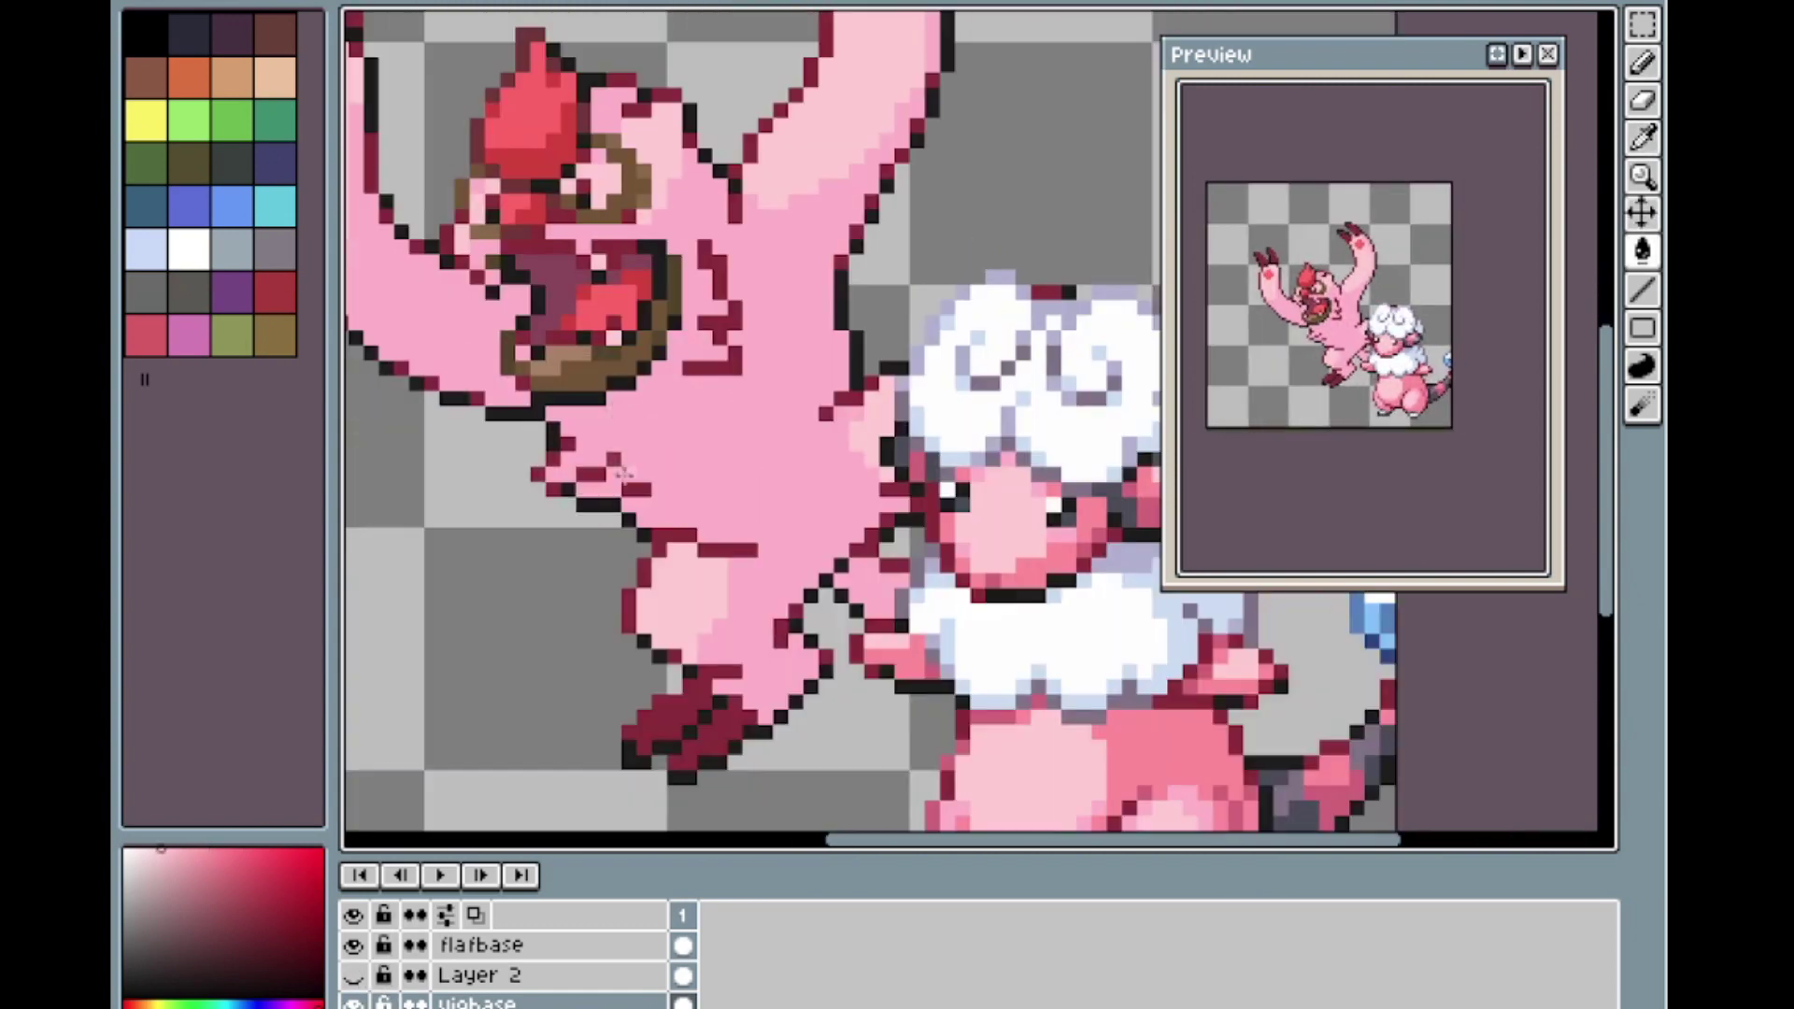
Soften the front outline of Vigoroth's near thigh with the medium-dark pink sampled from the edge of Flaaffy's body.
key("l")
scroll(1025, 703, "down", 1)
scroll(990, 691, "up", 1)
scroll(983, 715, "down", 1)
scroll(1009, 734, "up", 1)
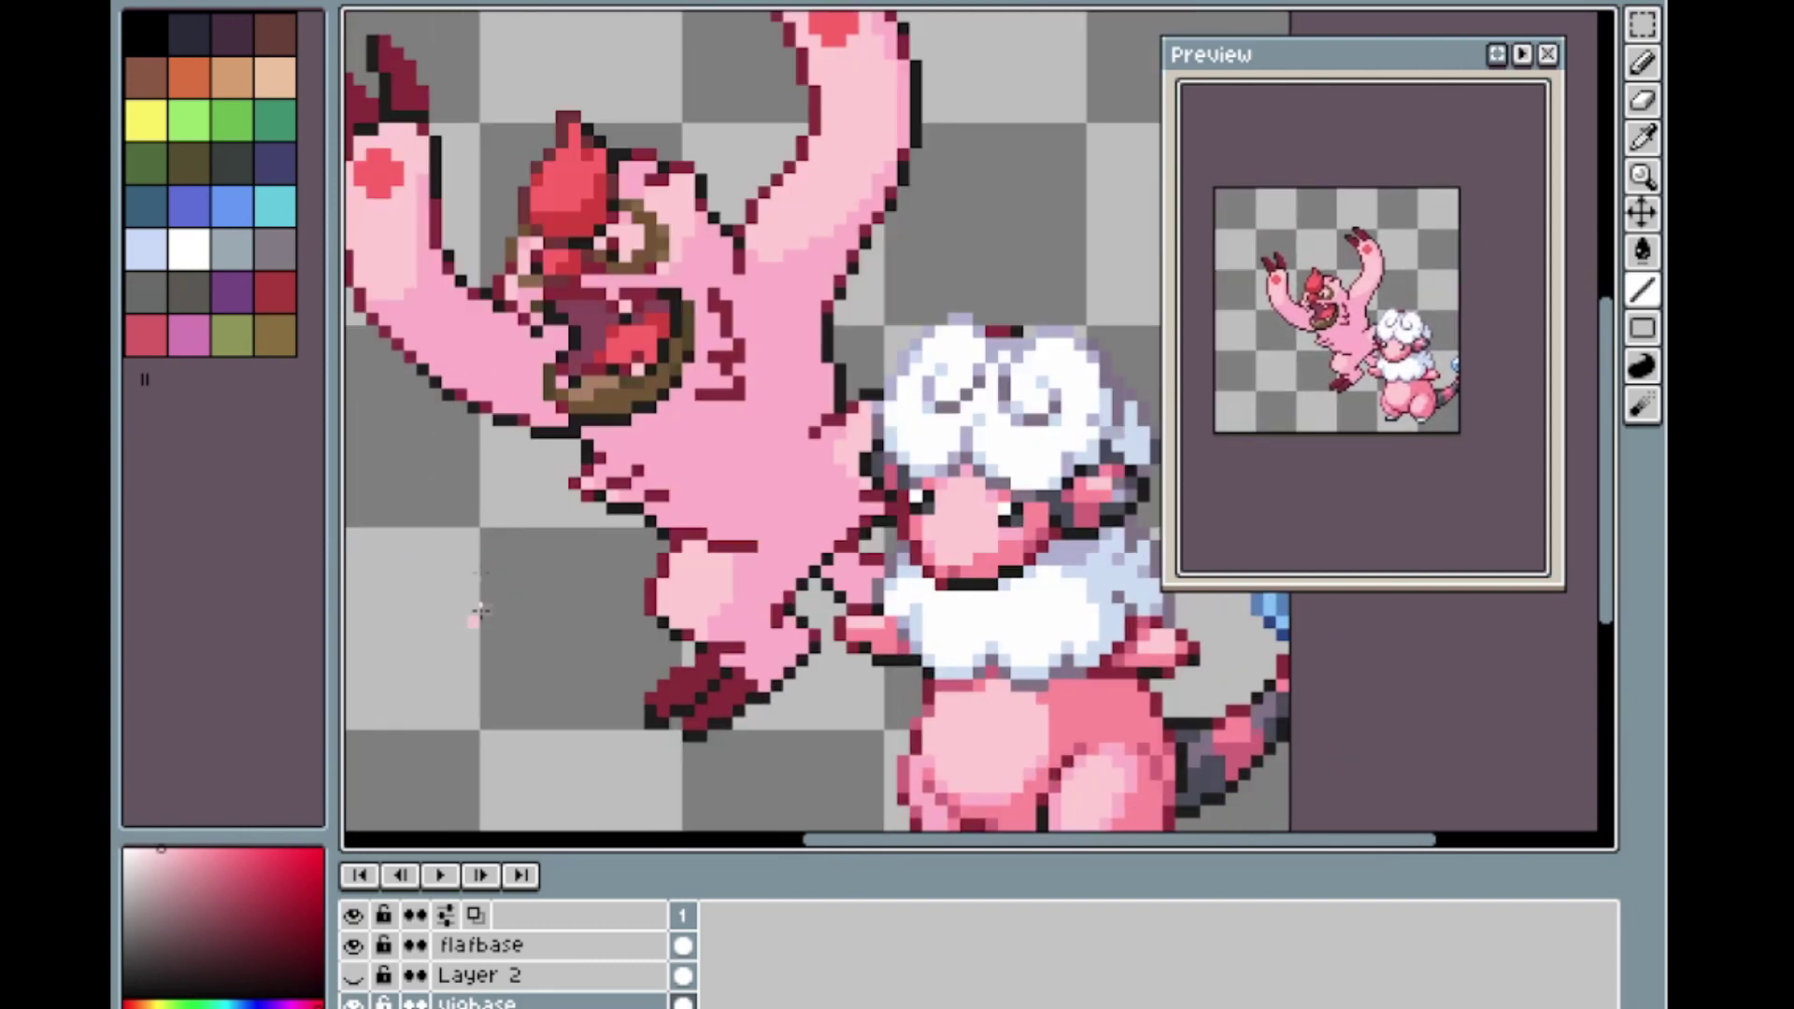
scroll(933, 707, "up", 3)
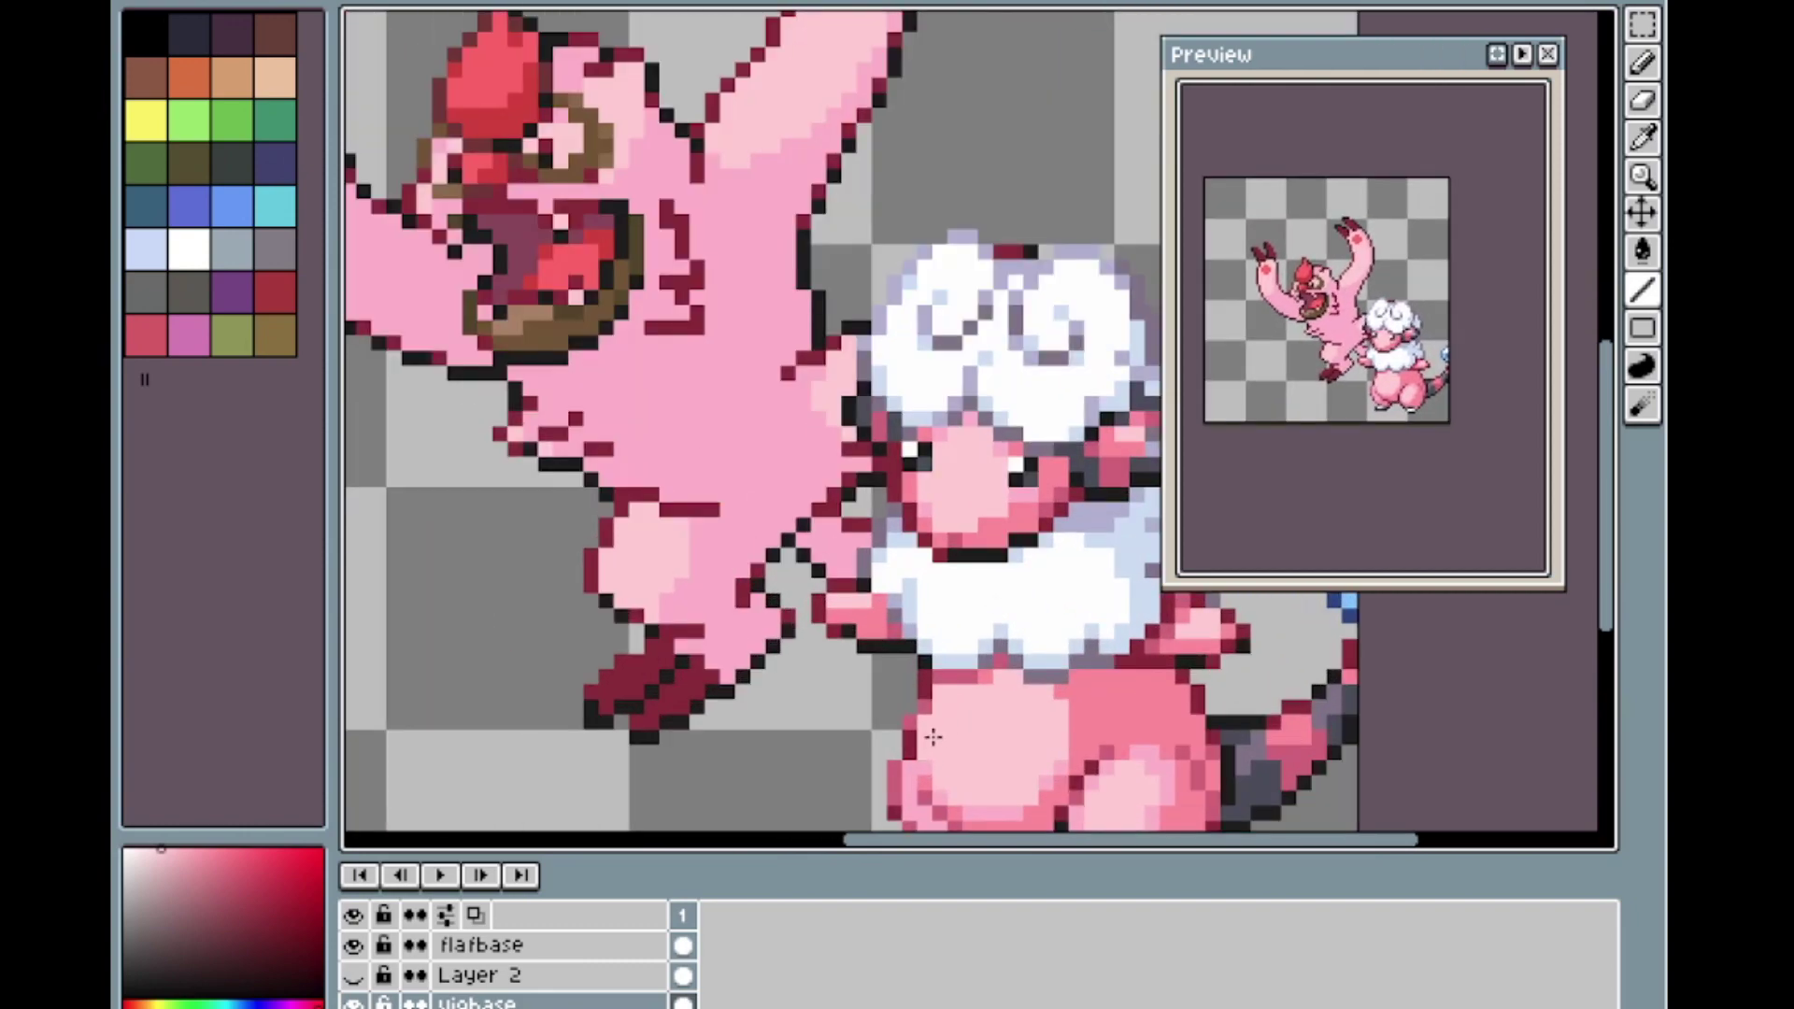
left_click(886, 648)
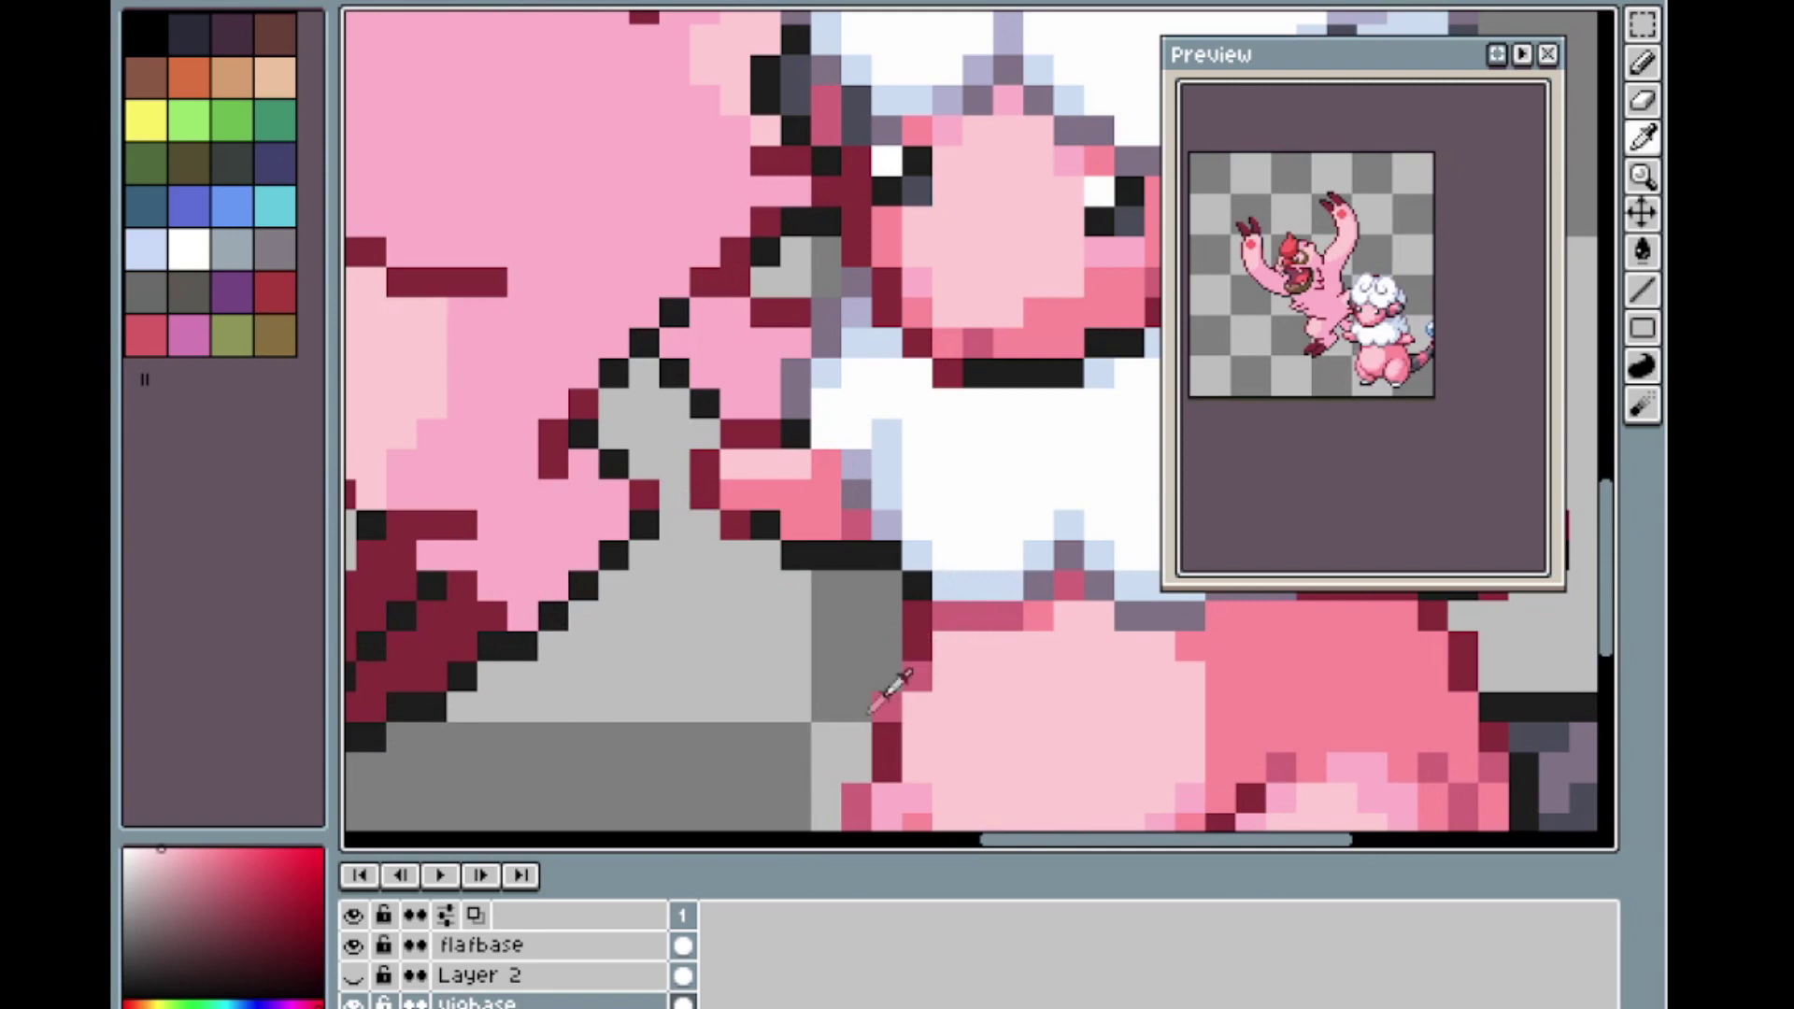
scroll(583, 377, "down", 2)
scroll(583, 376, "up", 1)
scroll(583, 376, "up", 1)
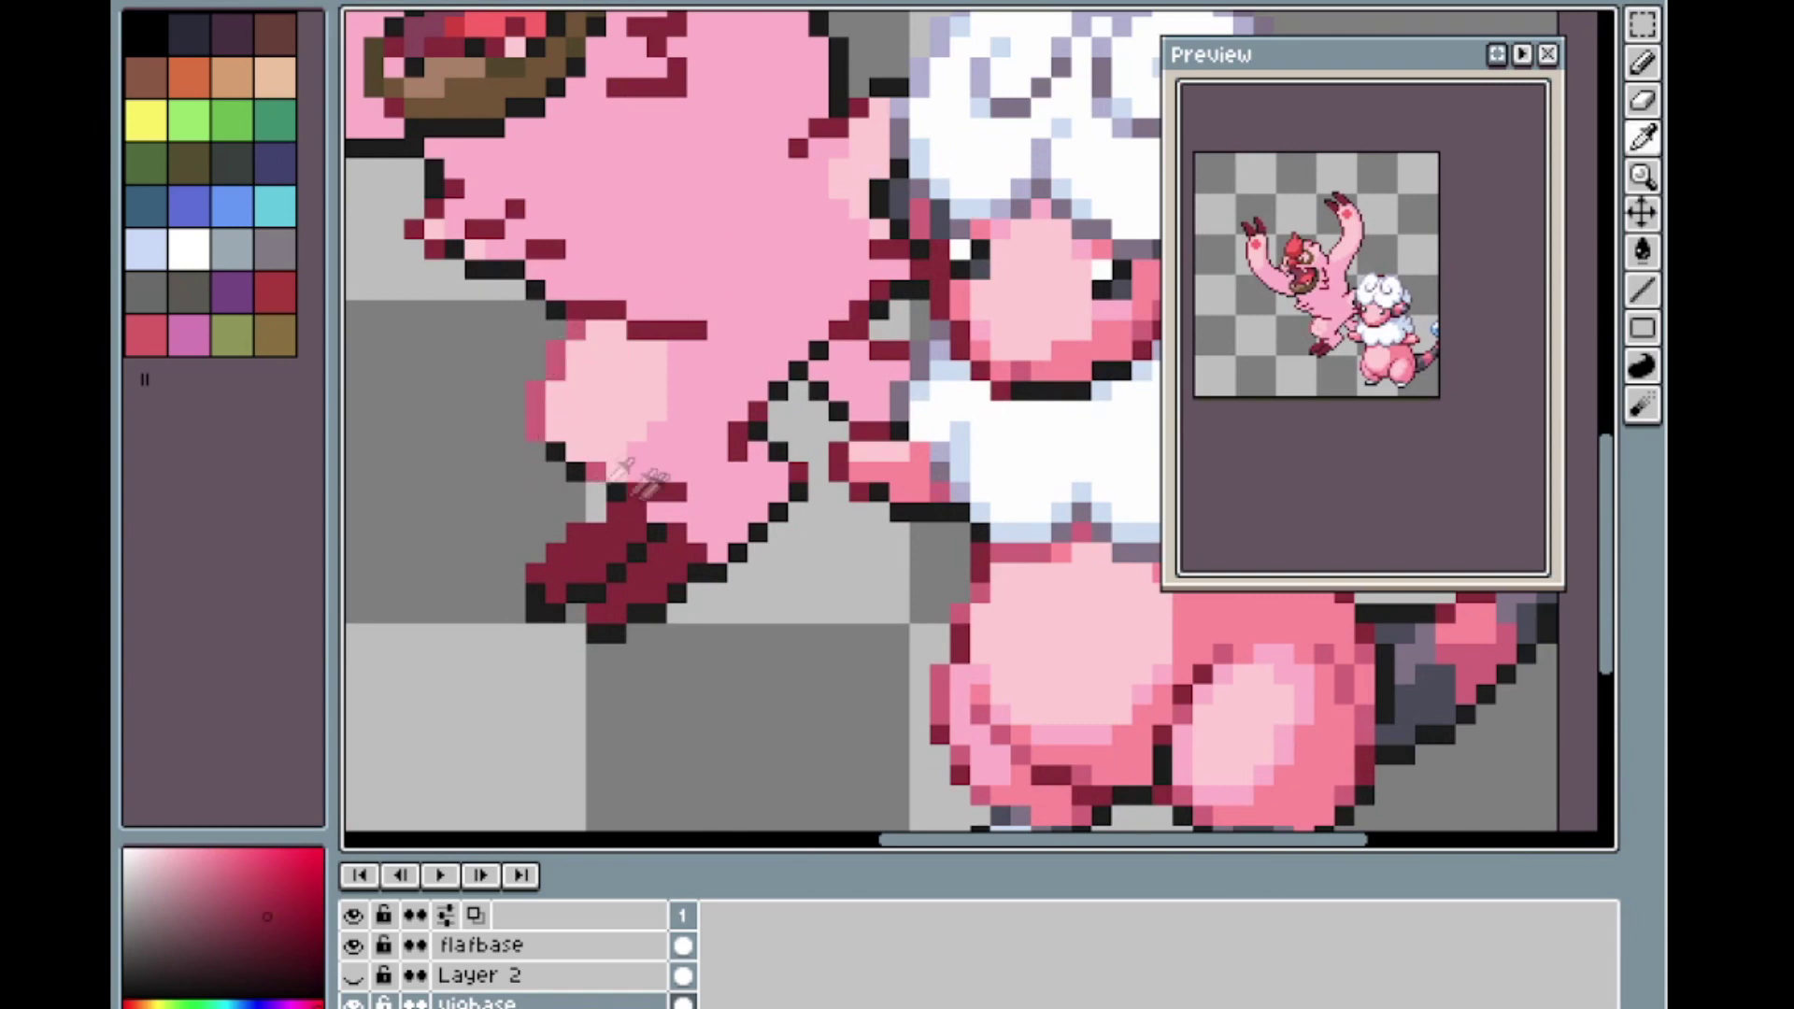
Recolour parts of the dark outline along Vigoroth's raised front arm with a lighter pink.
scroll(472, 177, "down", 1)
scroll(472, 177, "up", 2)
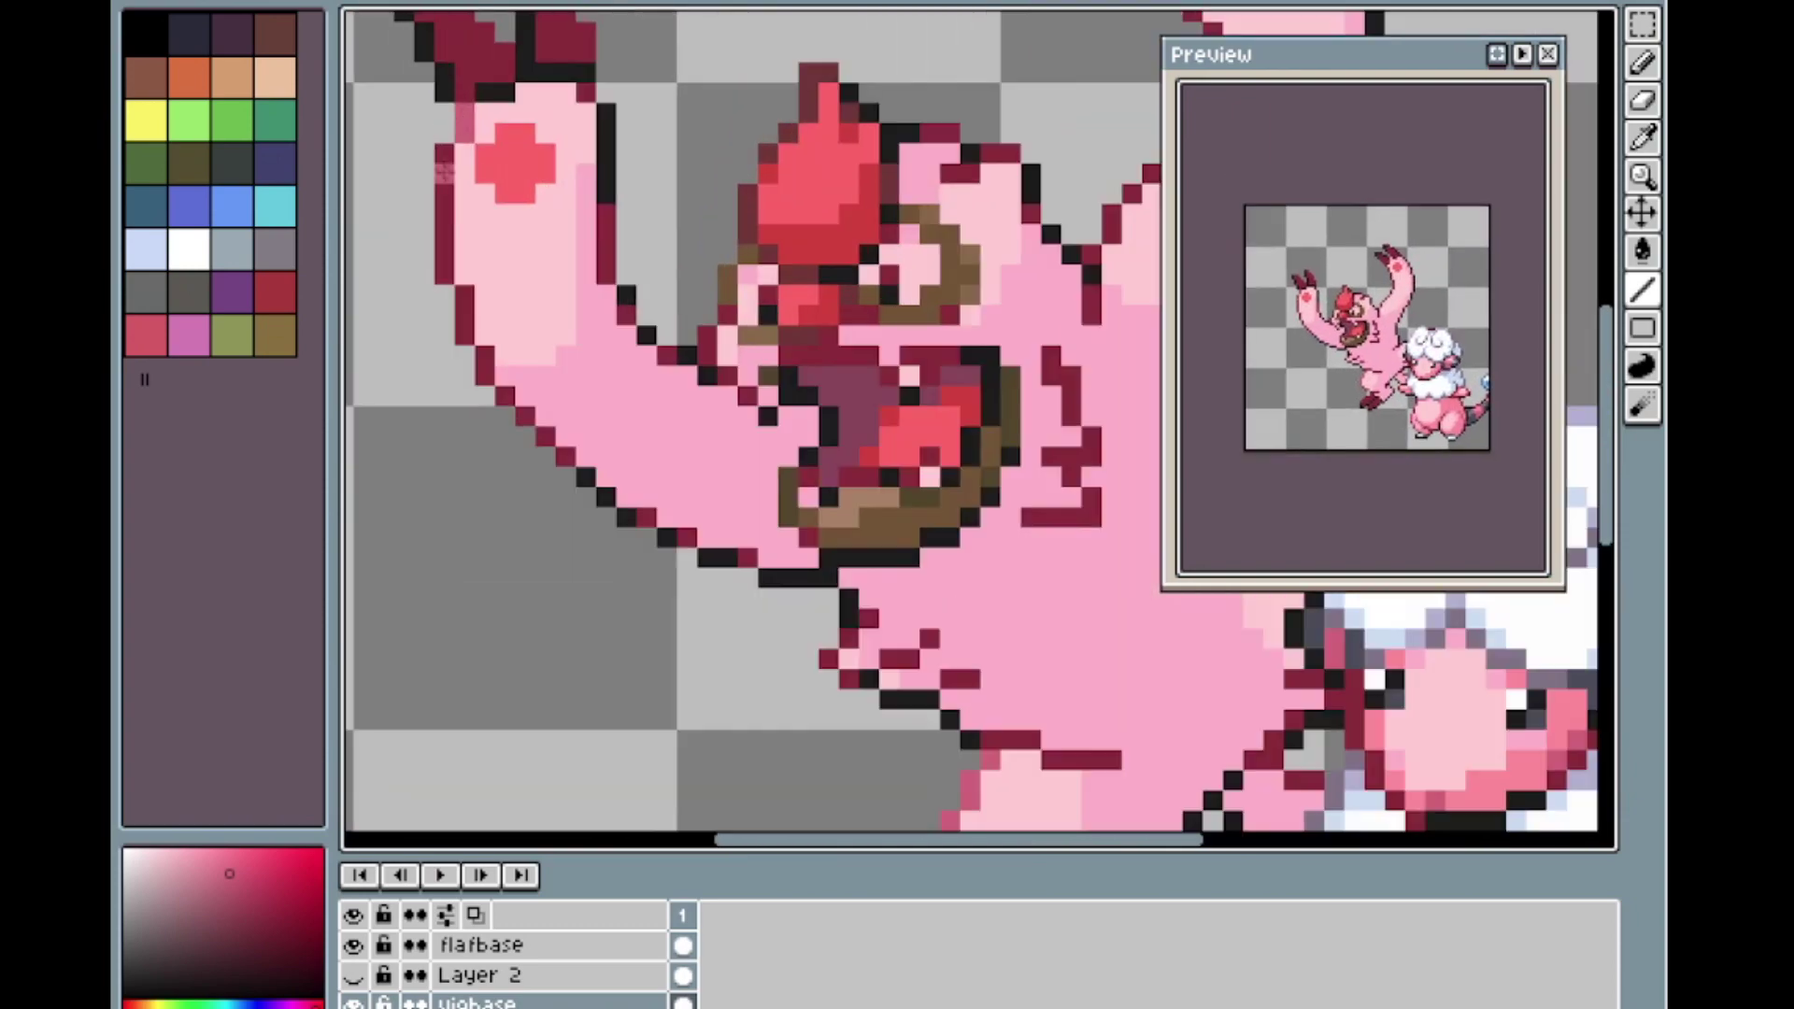
scroll(467, 299, "down", 3)
scroll(798, 196, "up", 4)
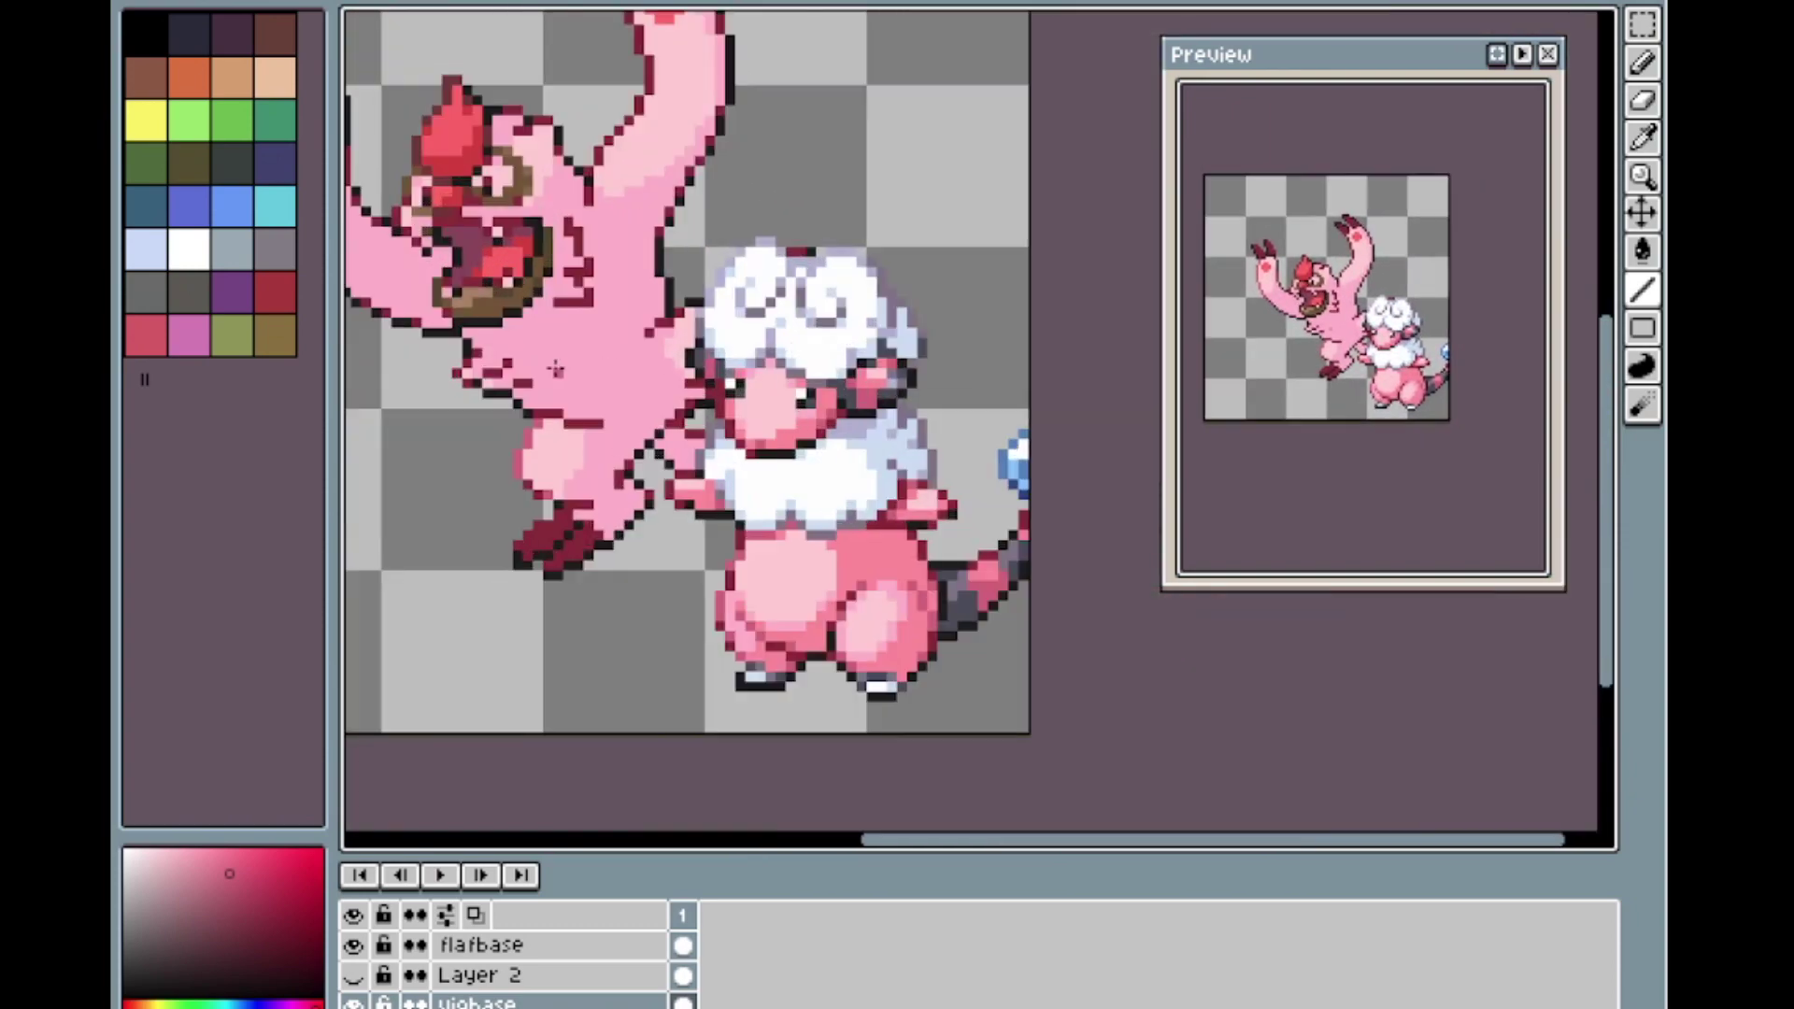
scroll(918, 418, "down", 1)
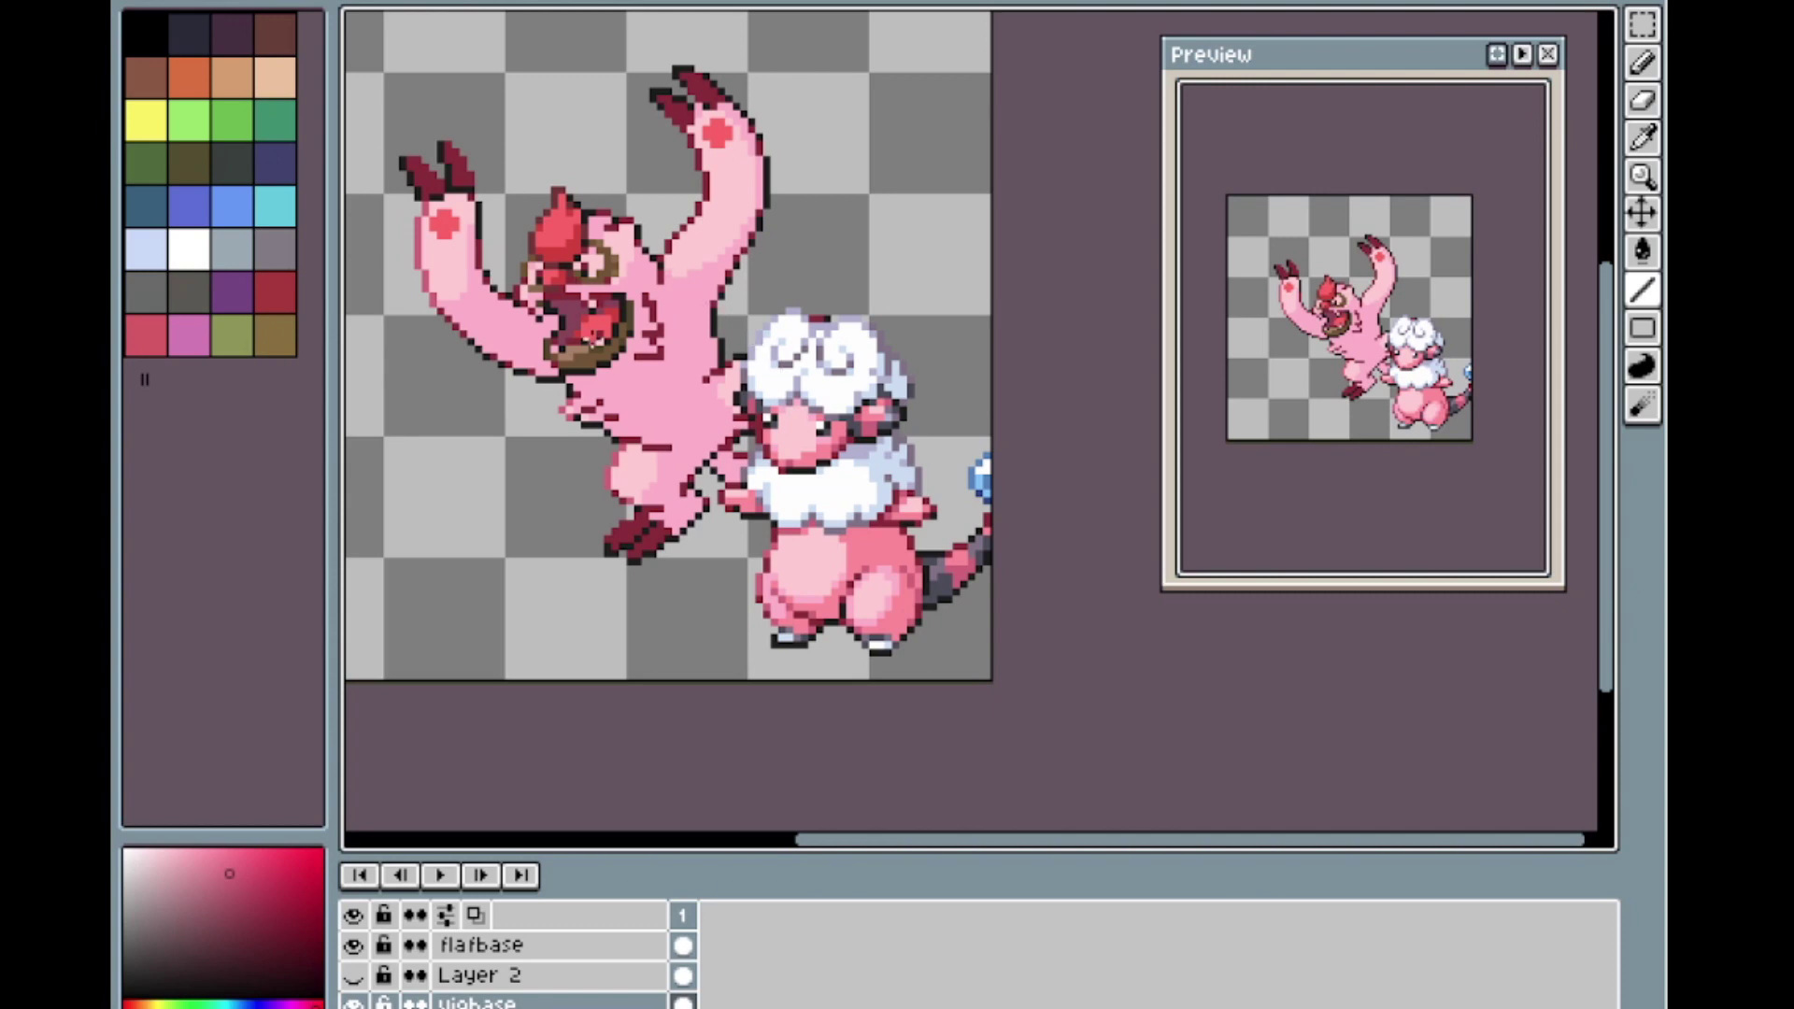
Copy the area around Flaaffy's head and woolly collar from the flafbase layer and clear the selection.
left_click(812, 467, "ctrl")
key("m")
left_click_drag(711, 278, 950, 548)
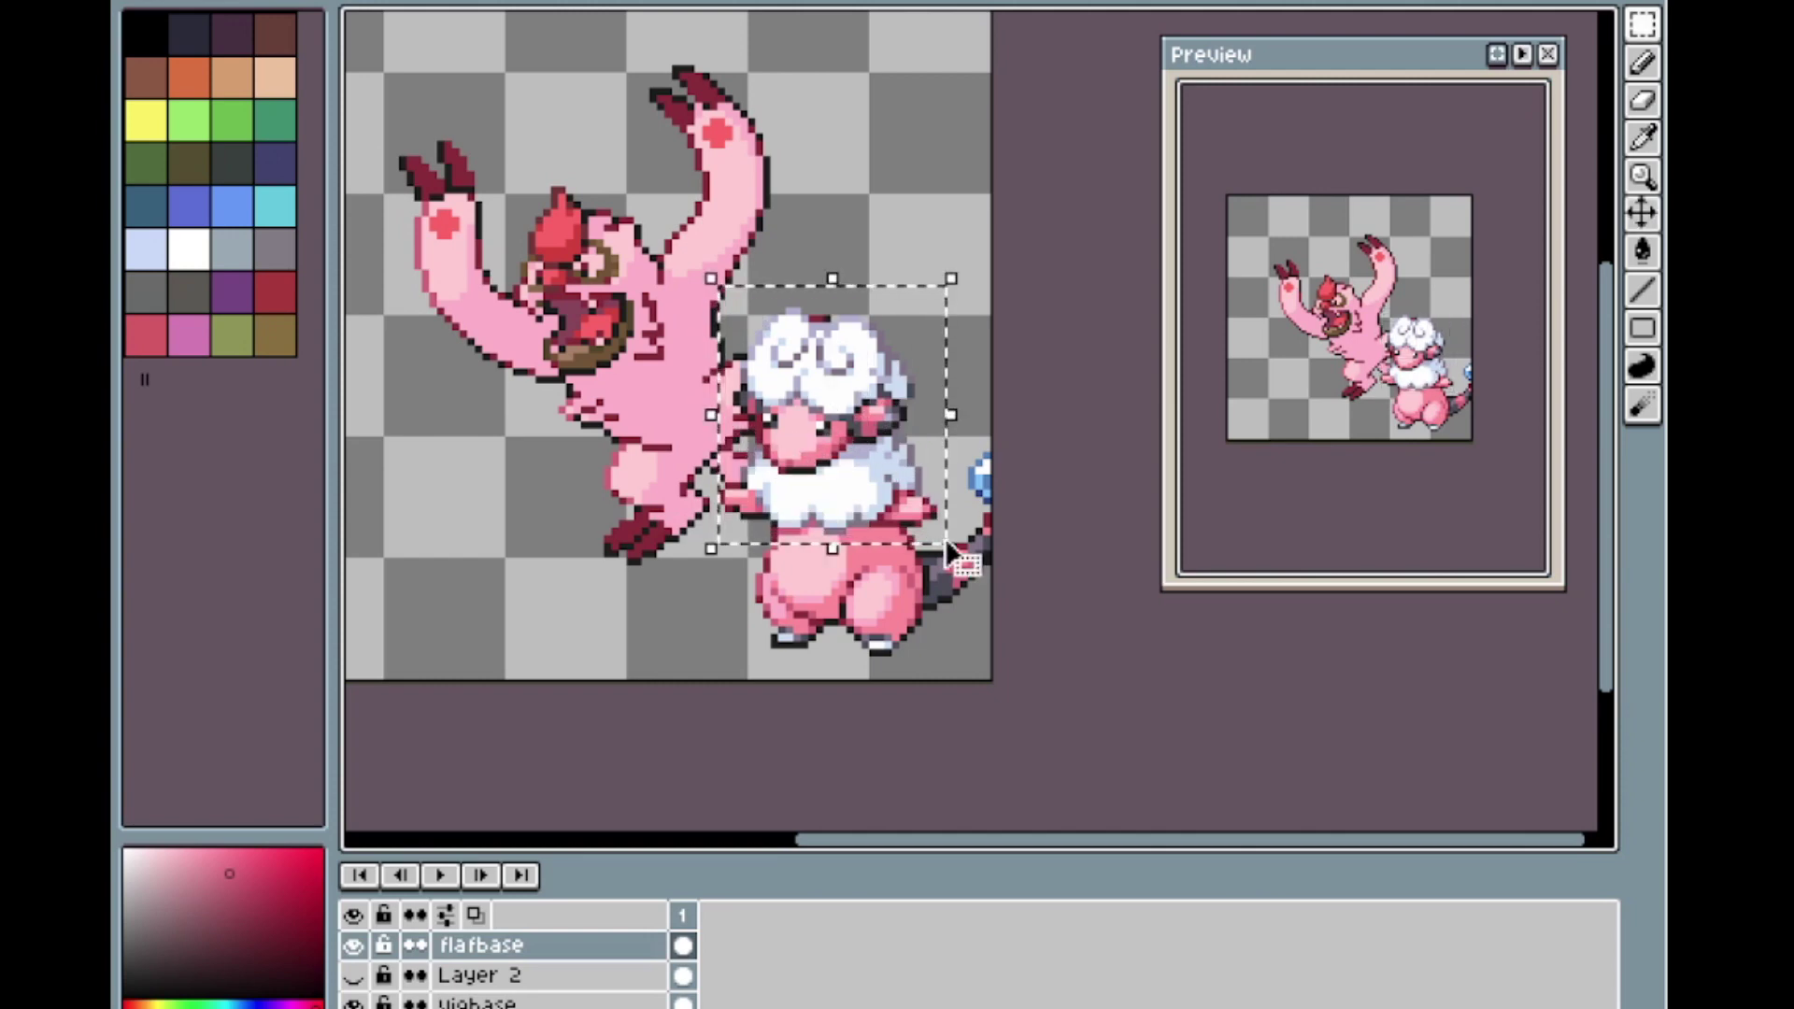
key("ctrl+d")
Add a new layer above flafbase, hide flafbase, and paste Flaaffy's copied head and wool onto the new layer.
left_click(552, 950)
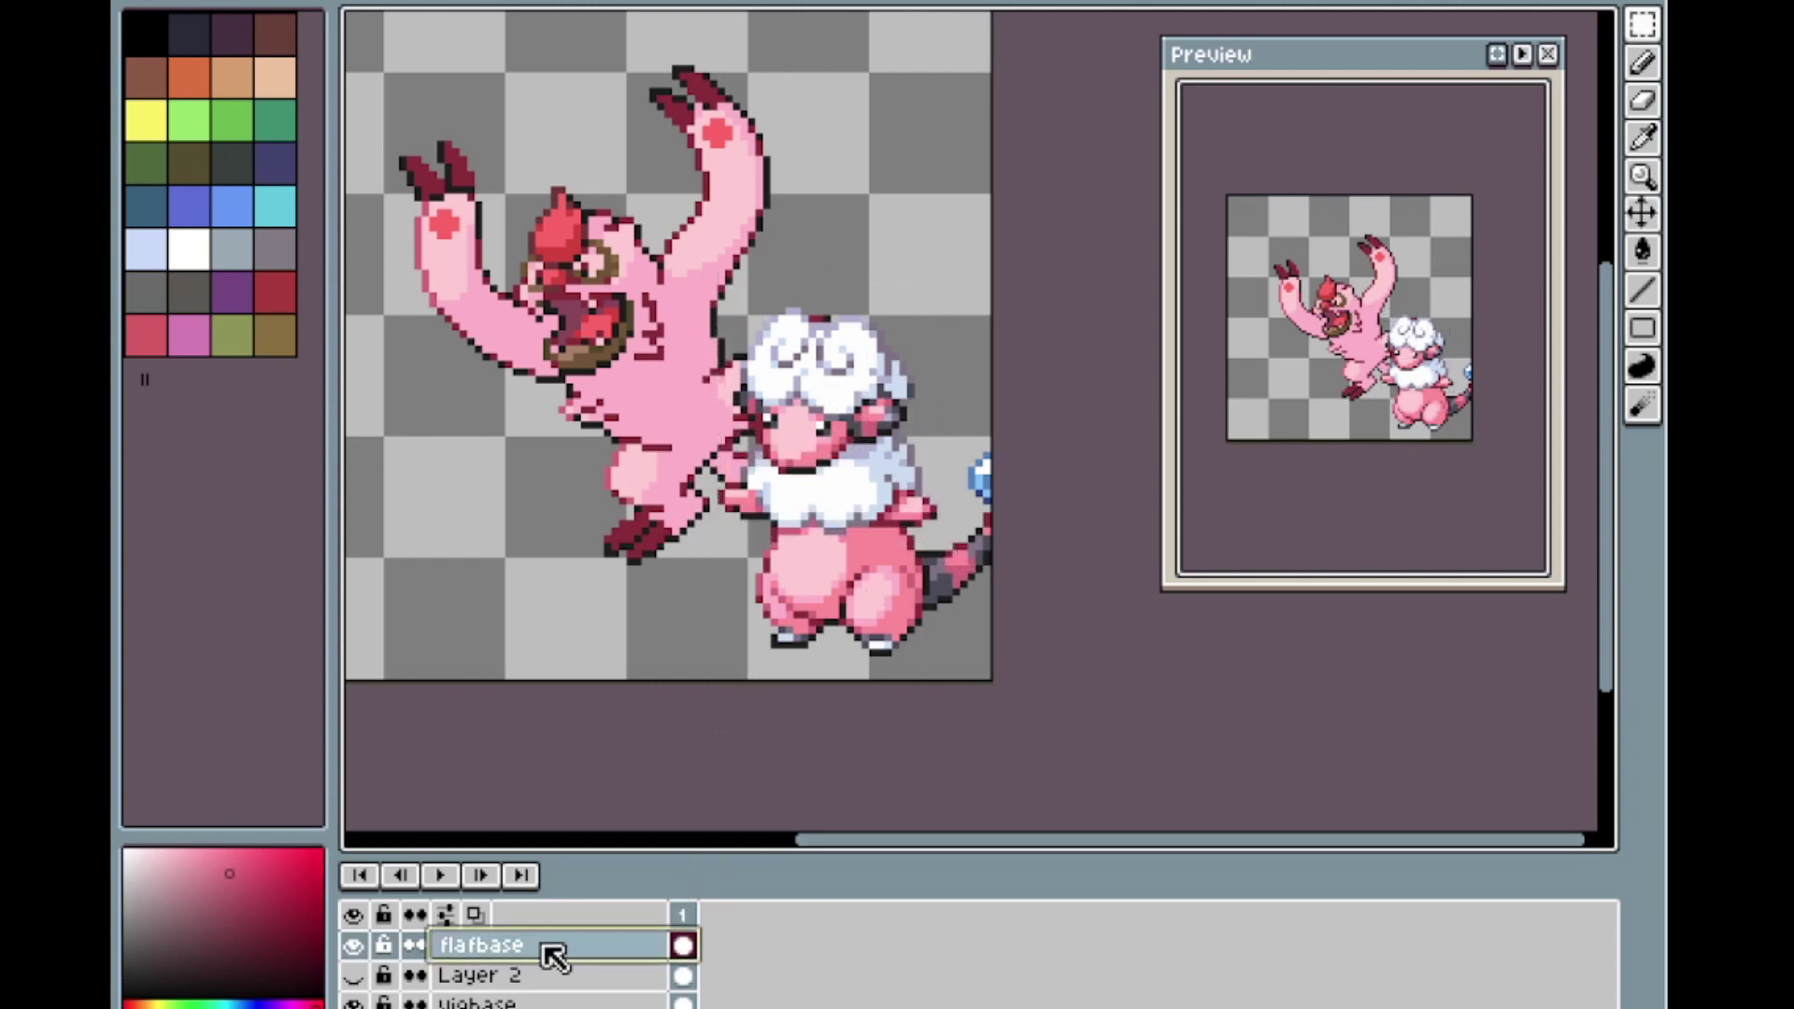
key("shift+n")
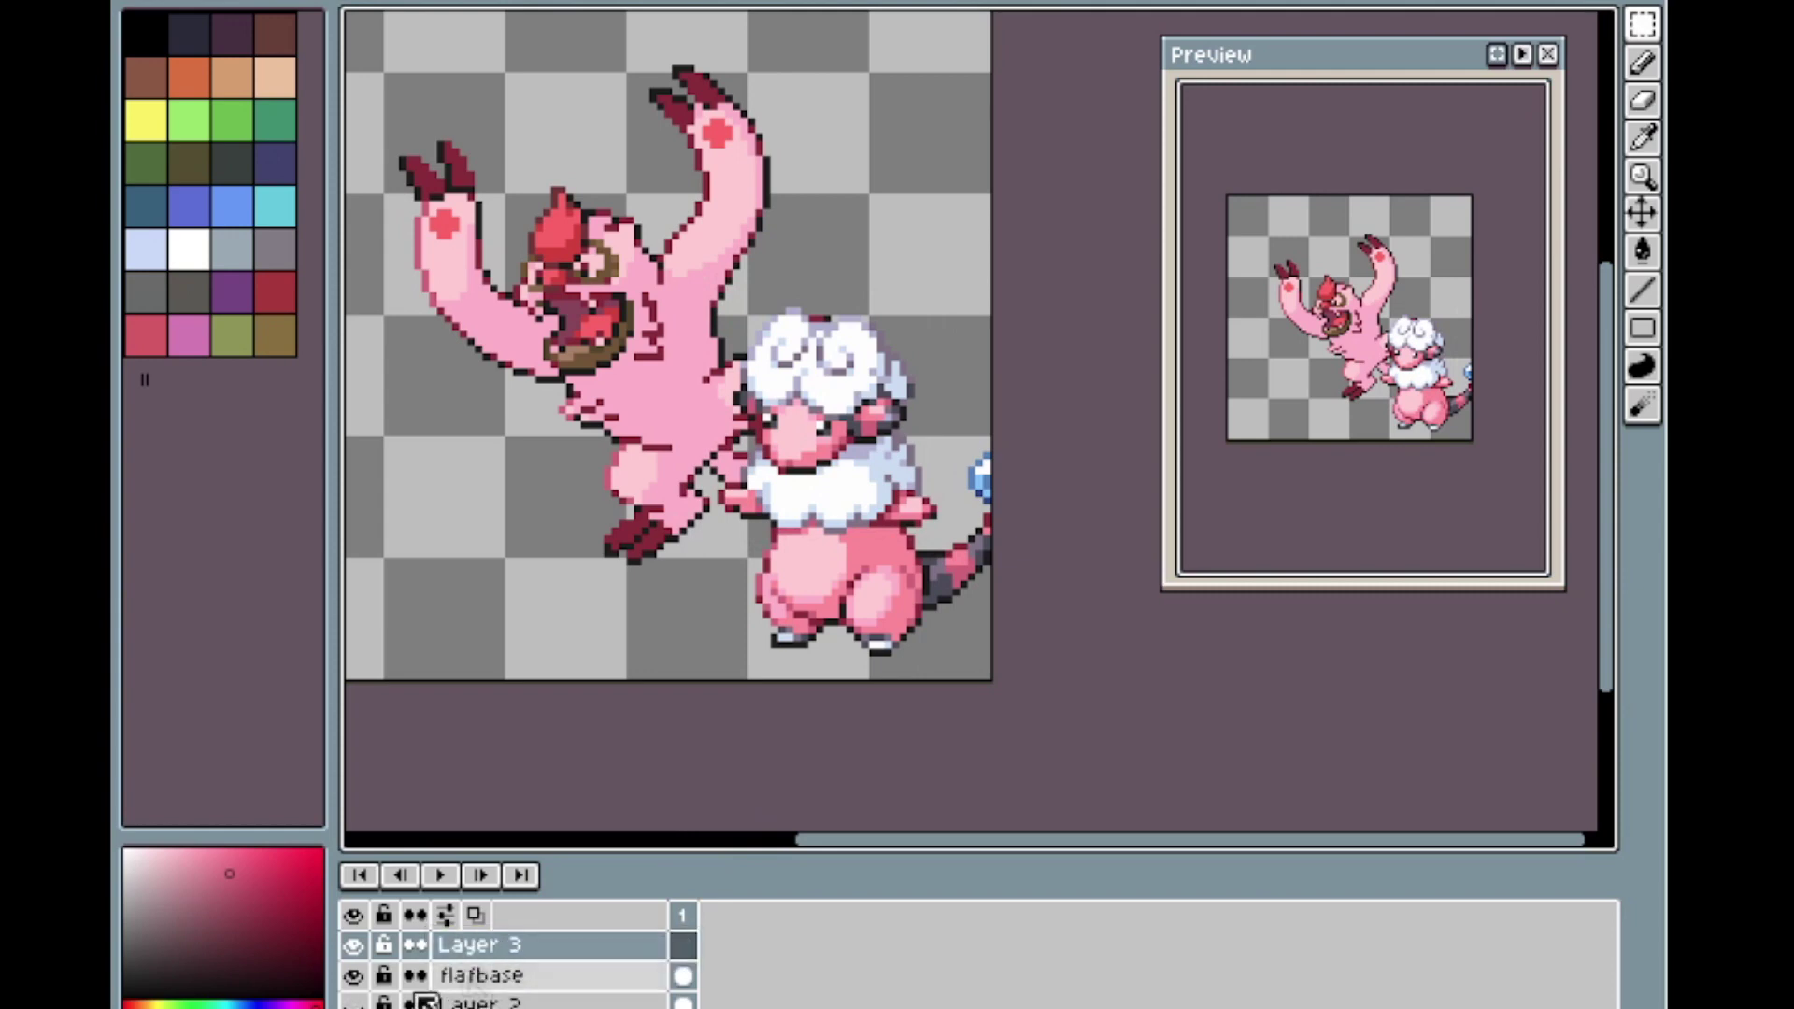
left_click(353, 975)
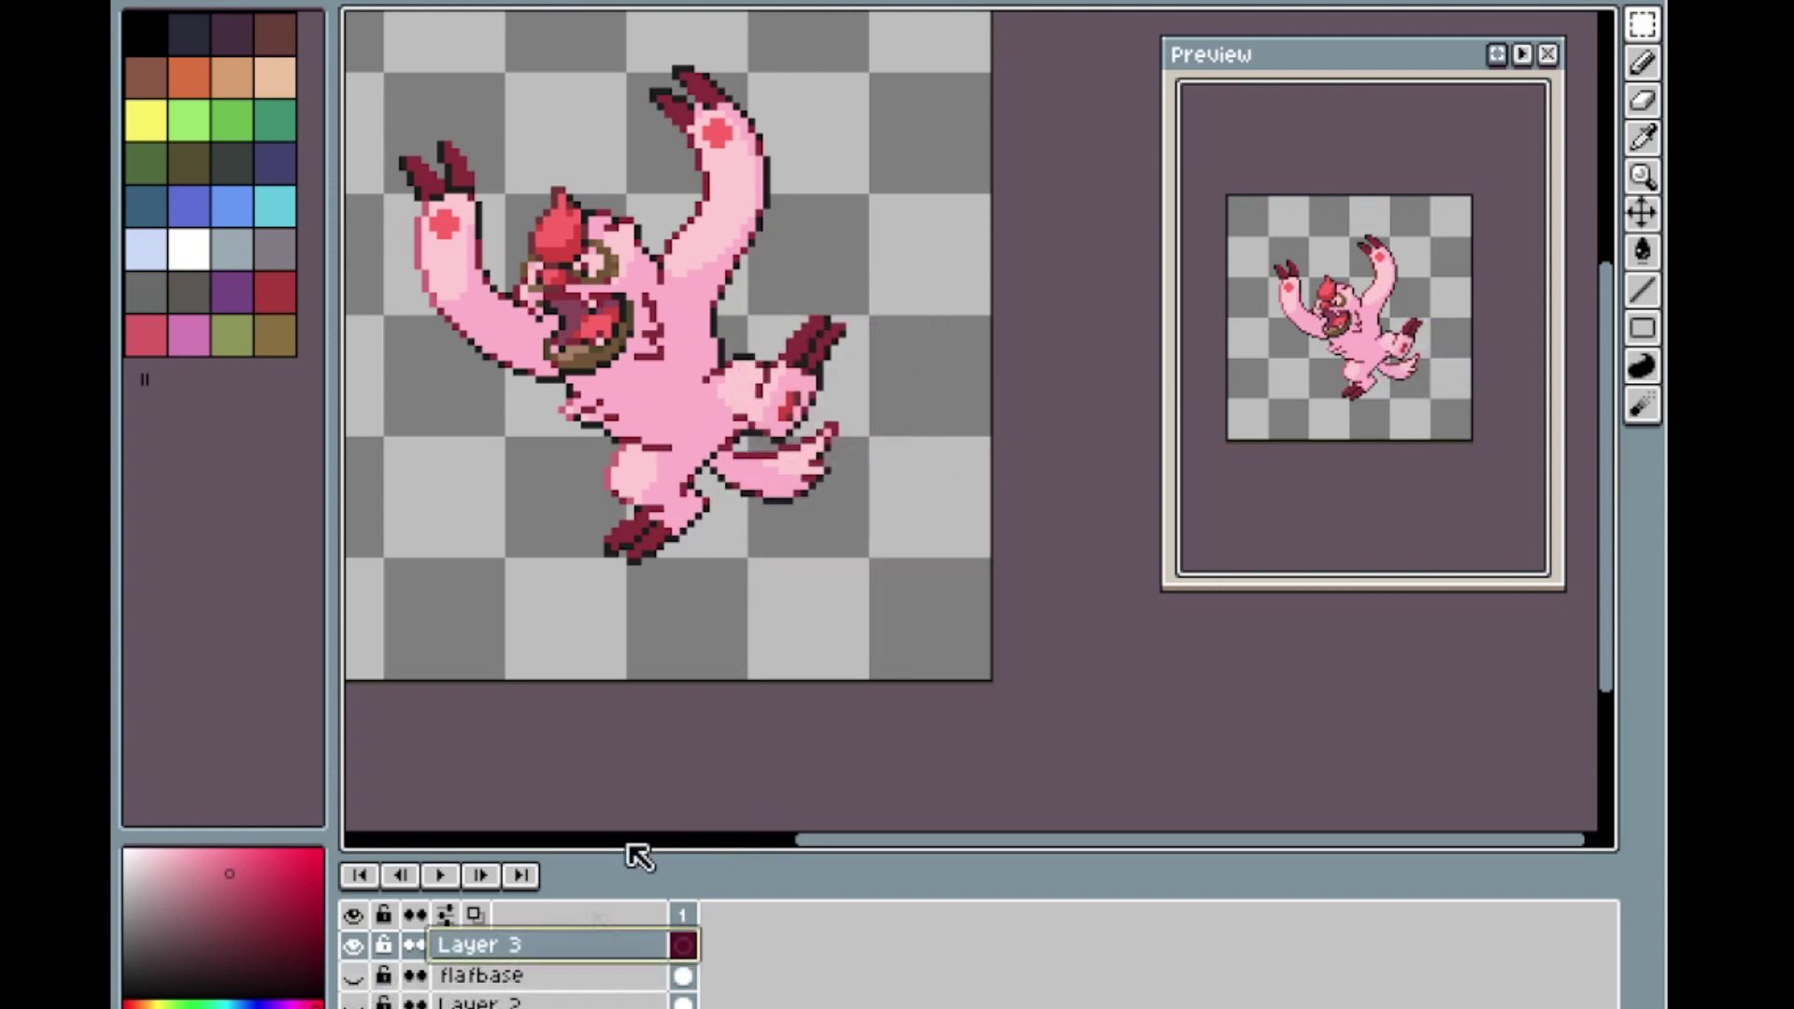
key("ctrl+v")
scroll(780, 421, "up", 1)
scroll(912, 521, "up", 1)
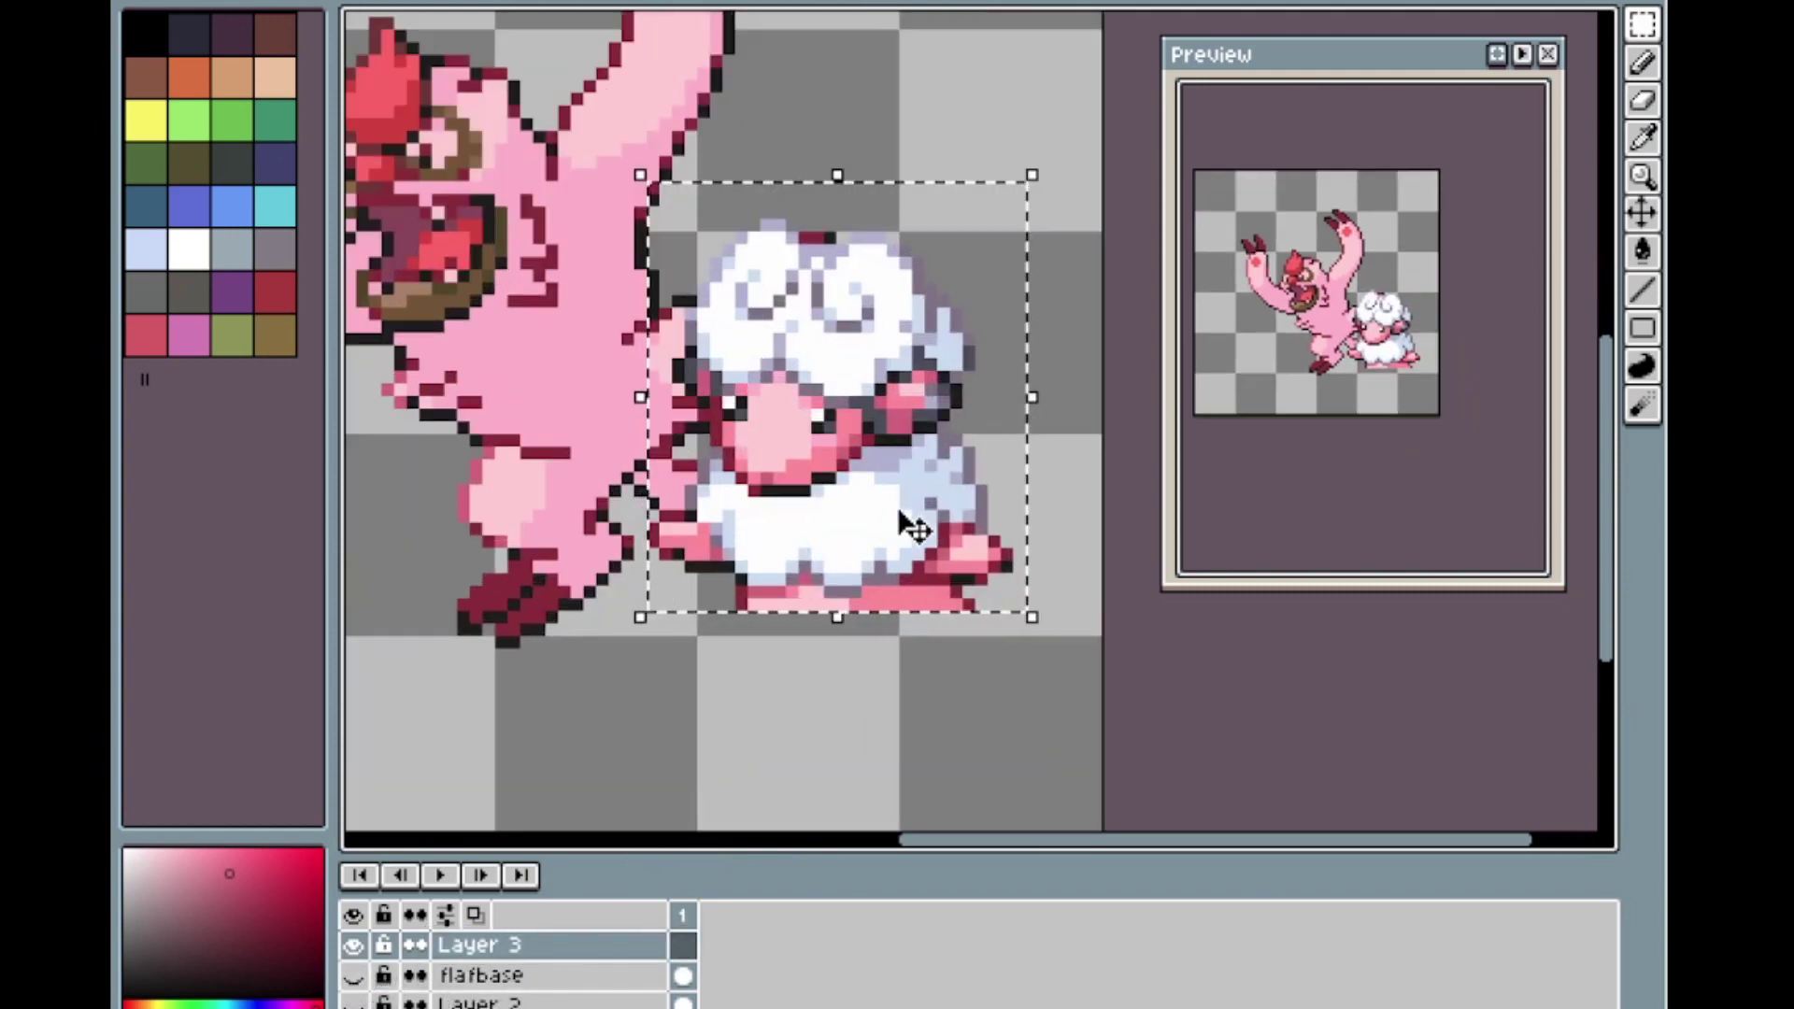
key("ctrl+d")
scroll(893, 505, "down", 1)
scroll(893, 505, "up", 1)
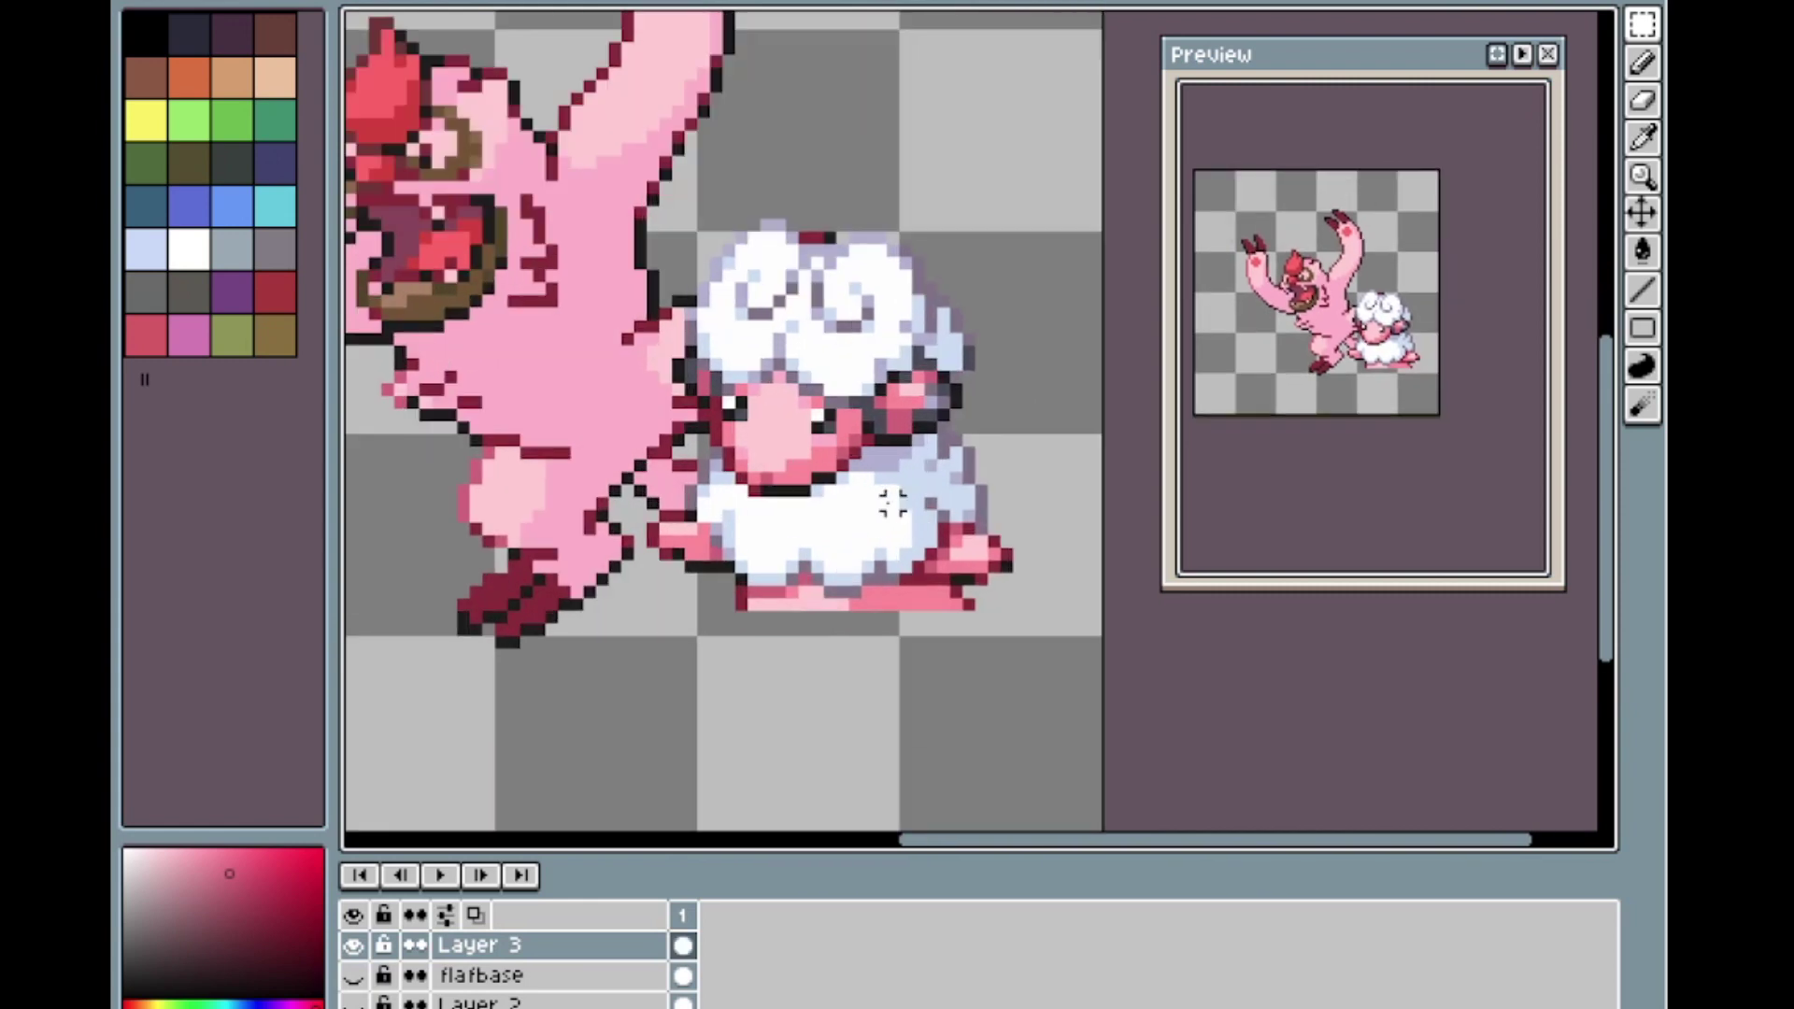
Delete Flaaffy's arms and the strip of pink body below the wool from Layer 3.
scroll(780, 428, "down", 2)
scroll(649, 425, "up", 1)
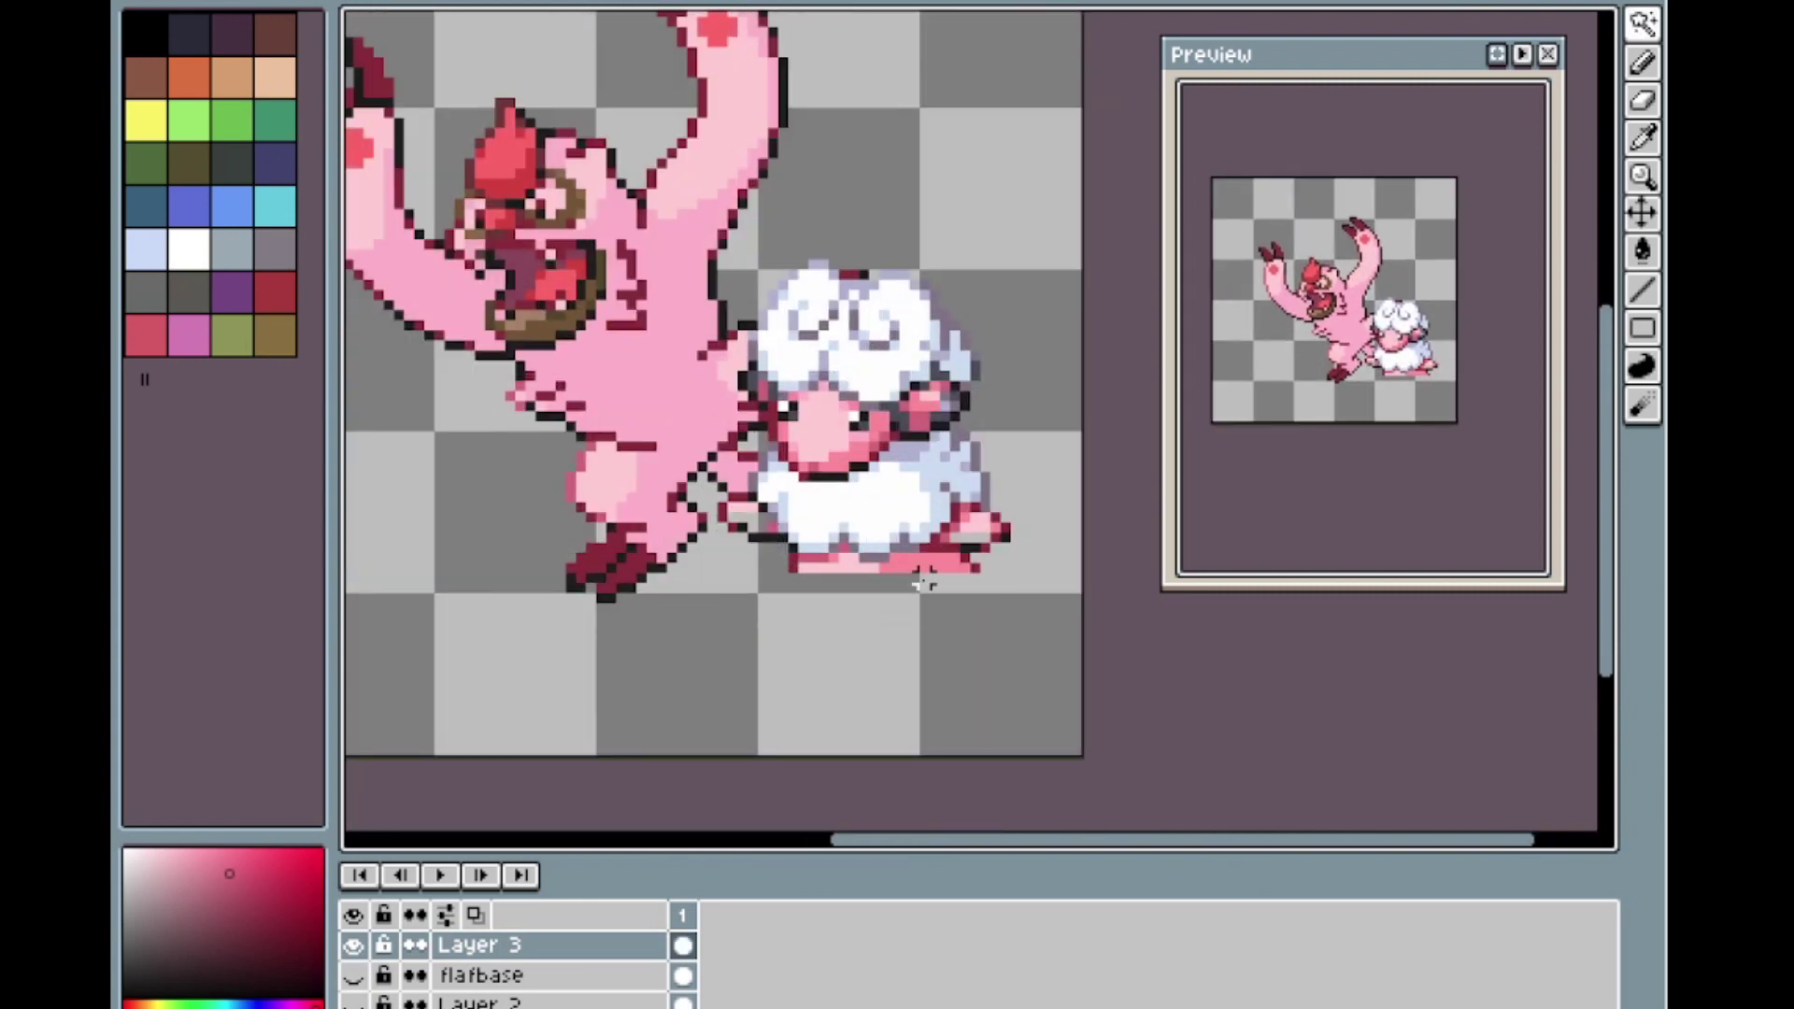
scroll(715, 469, "up", 1)
mouse_move(715, 474)
left_mouse_down()
mouse_move(668, 551)
mouse_move(752, 508)
left_mouse_up()
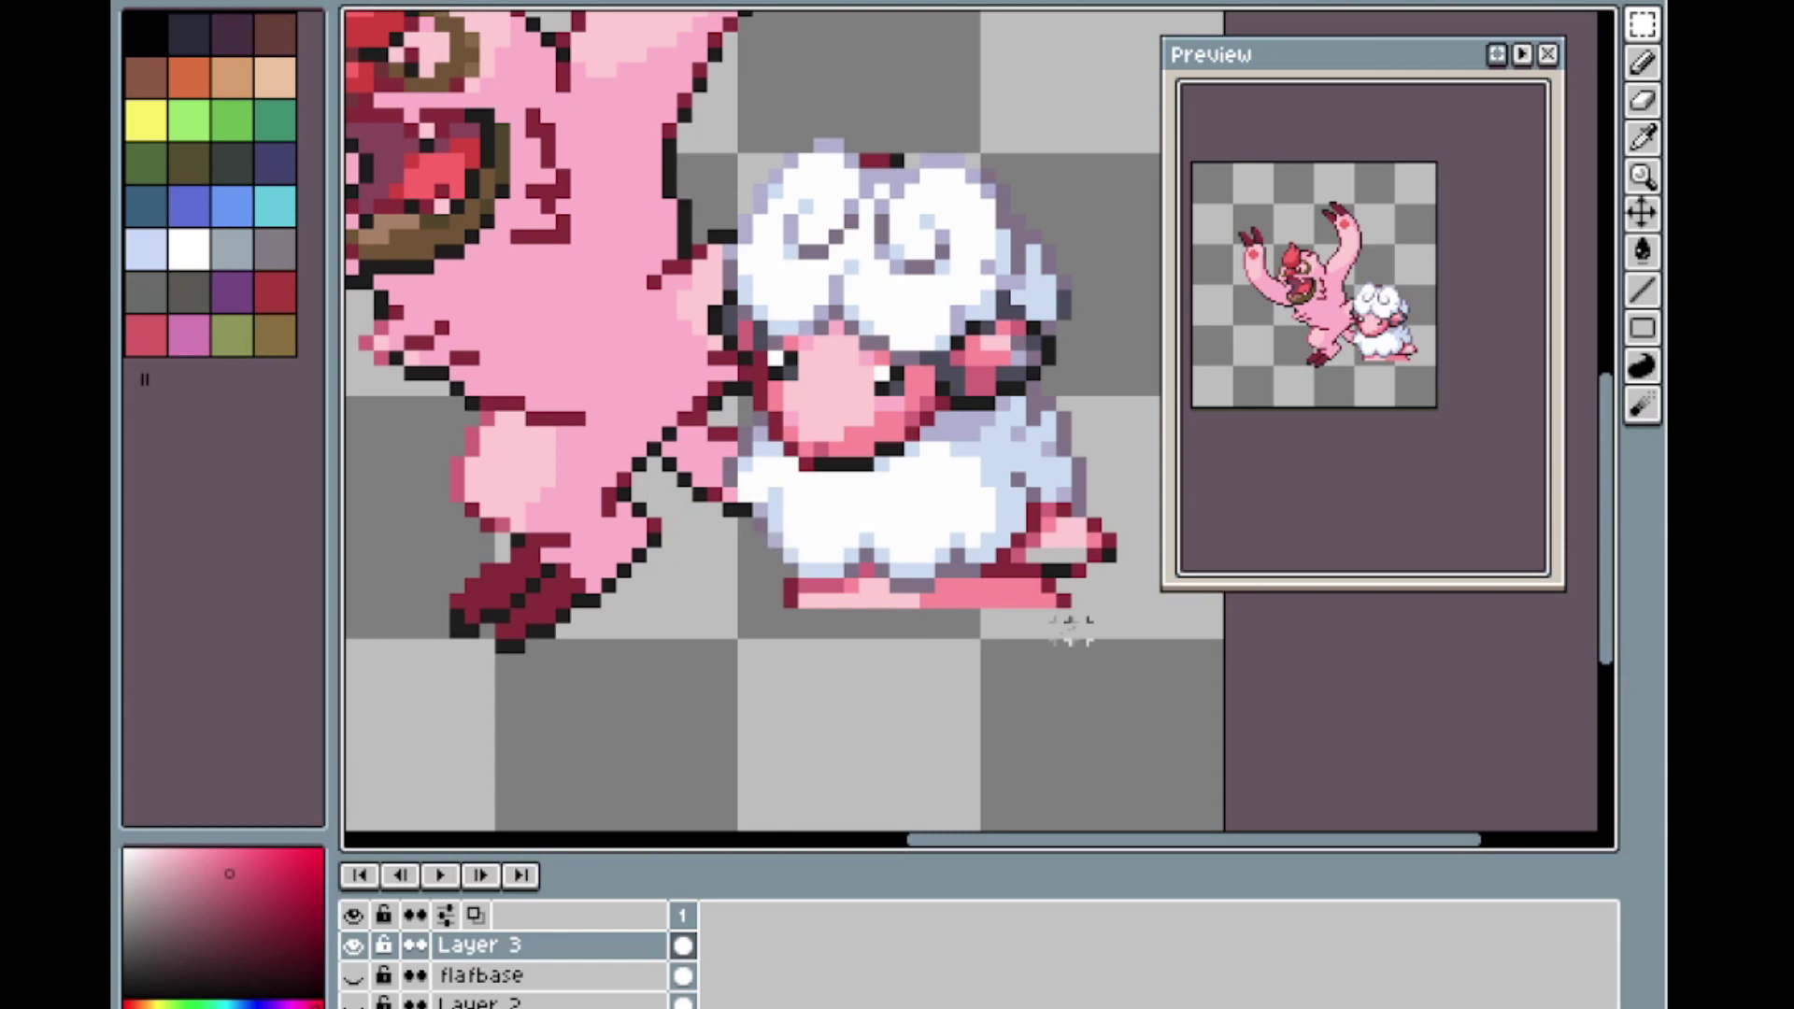
key("q")
left_click_drag(1065, 616, 835, 597)
key("Delete")
key("m")
mouse_move(1154, 617)
left_mouse_down()
mouse_move(1037, 608)
mouse_move(981, 562)
left_mouse_up()
key("Delete")
left_click_drag(1139, 585, 1066, 541)
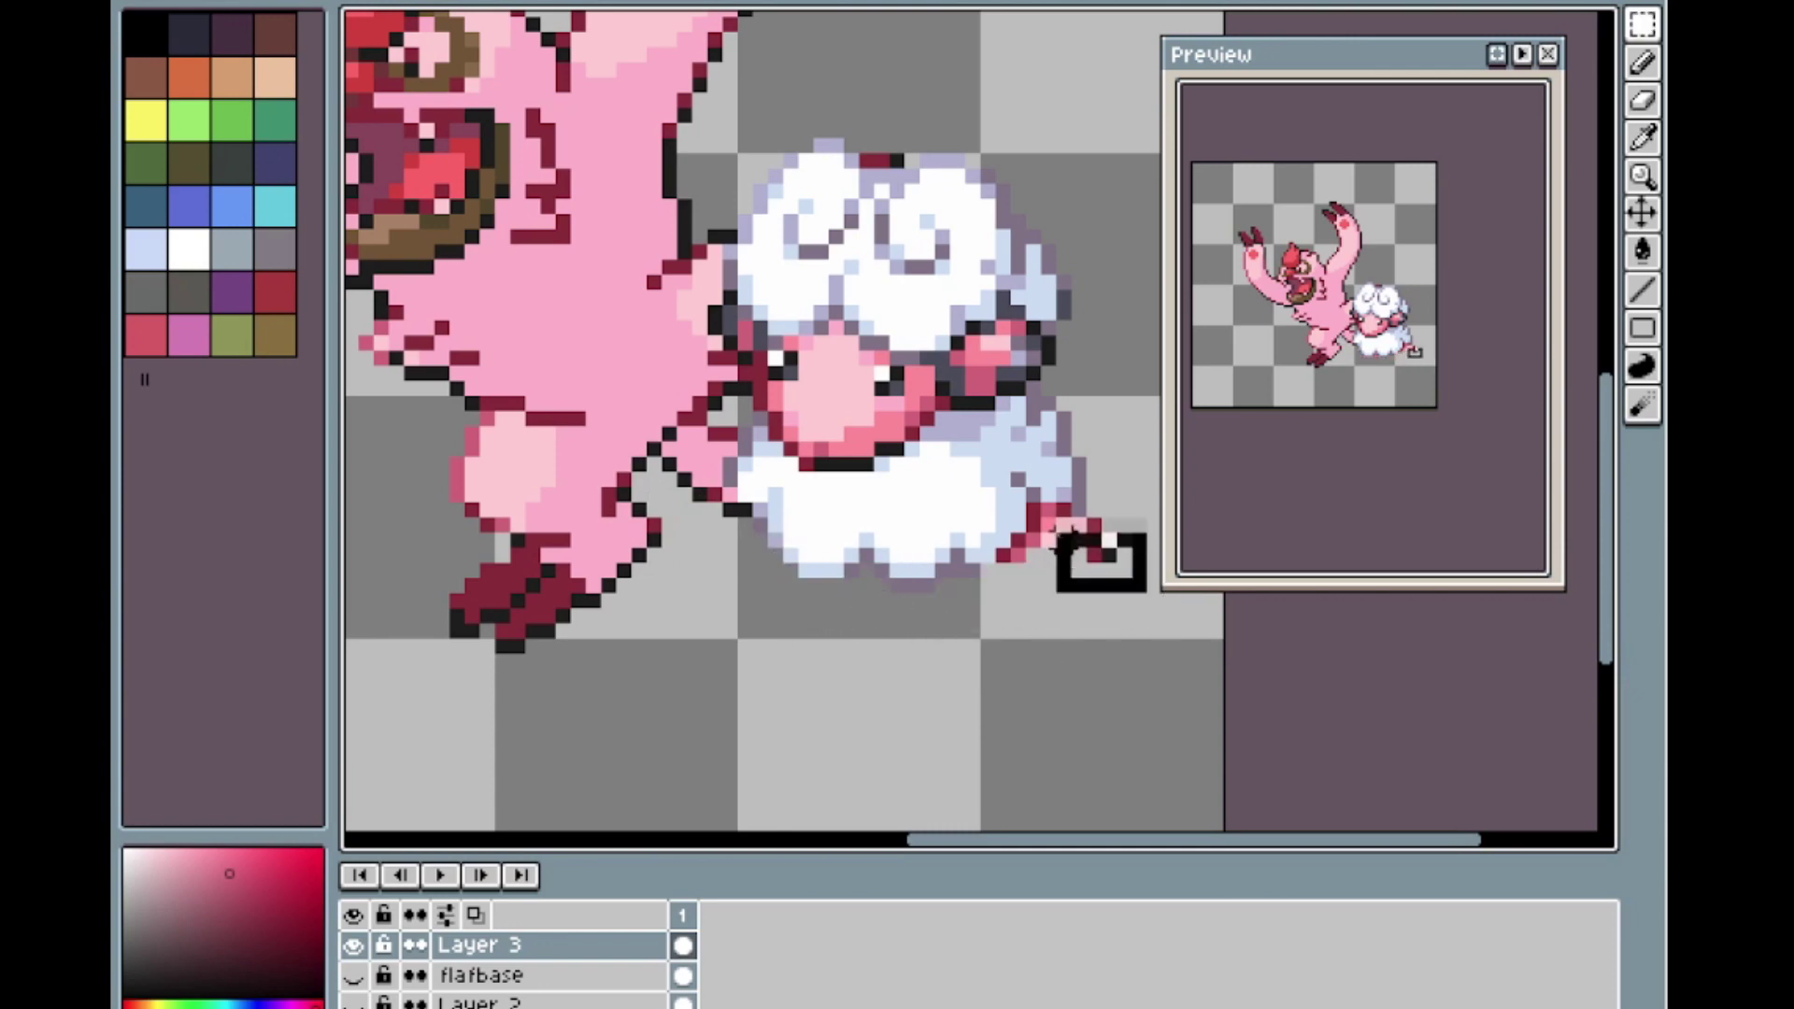
scroll(1058, 561, "up", 1)
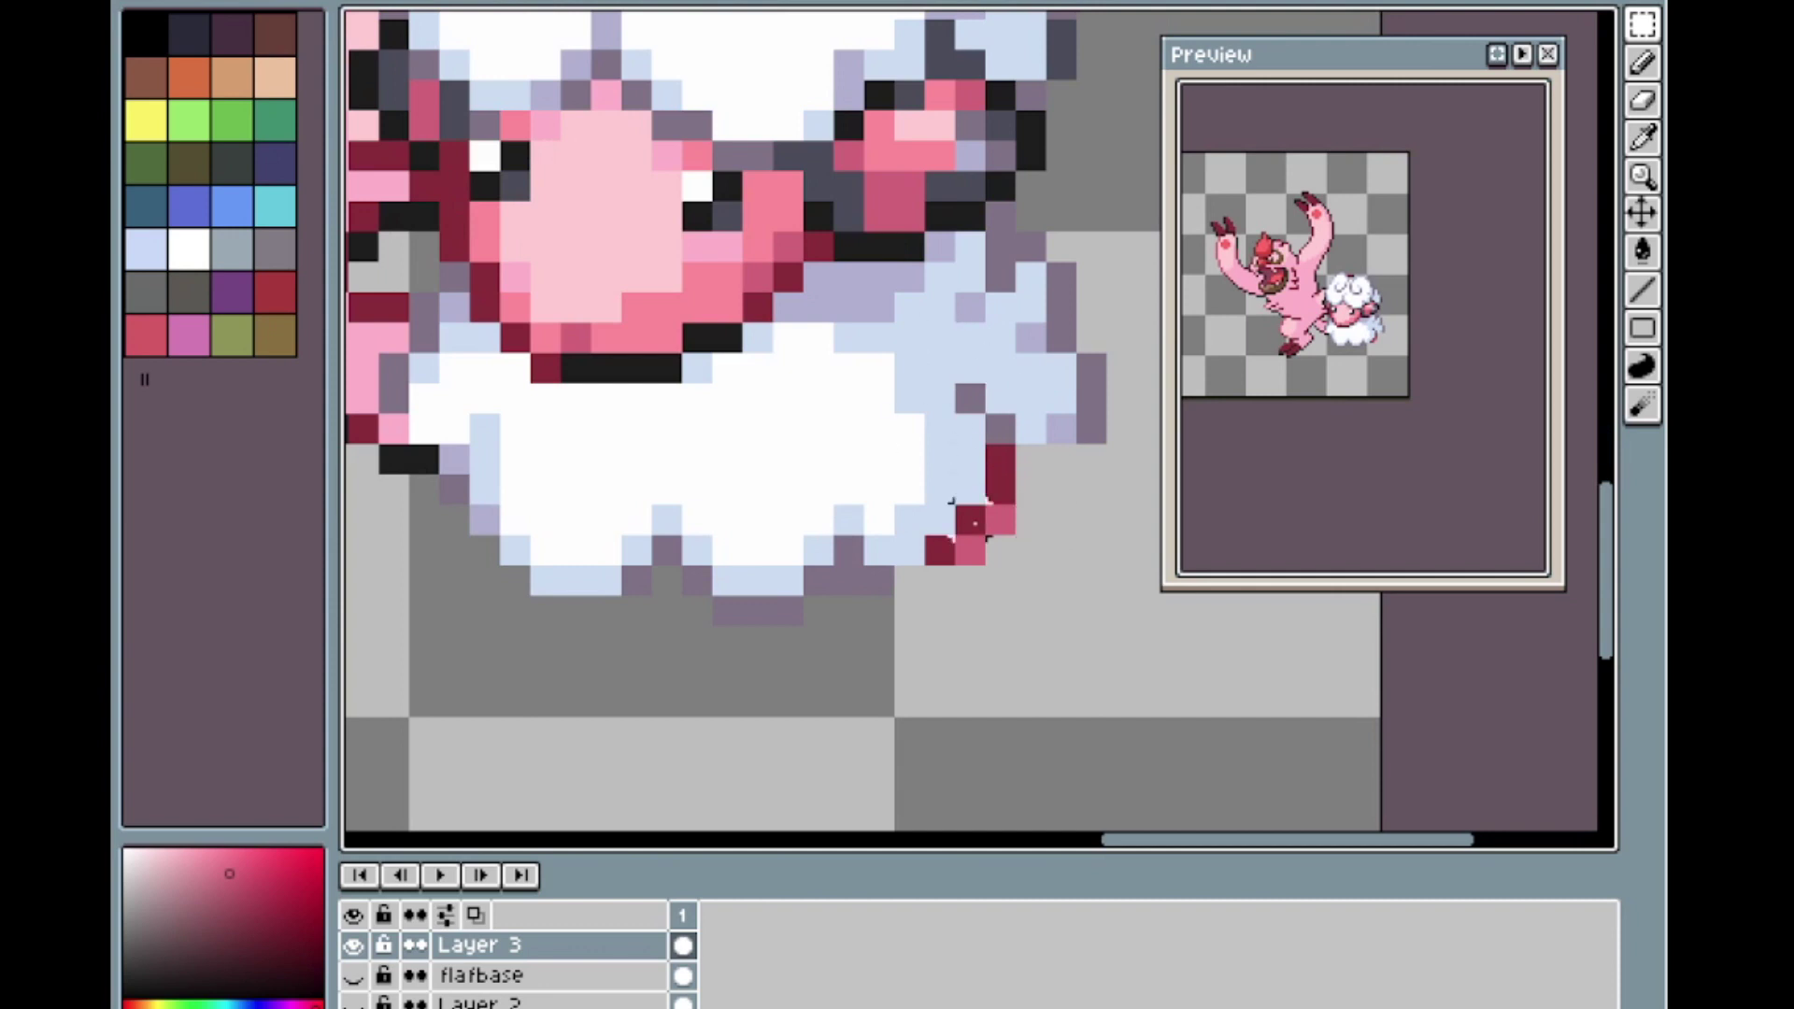
Repaint the leftover red arm outline in the wool's purple and pale blue edge colours, and erase the stray pink pixels.
key("i")
left_click(1004, 435)
key("m")
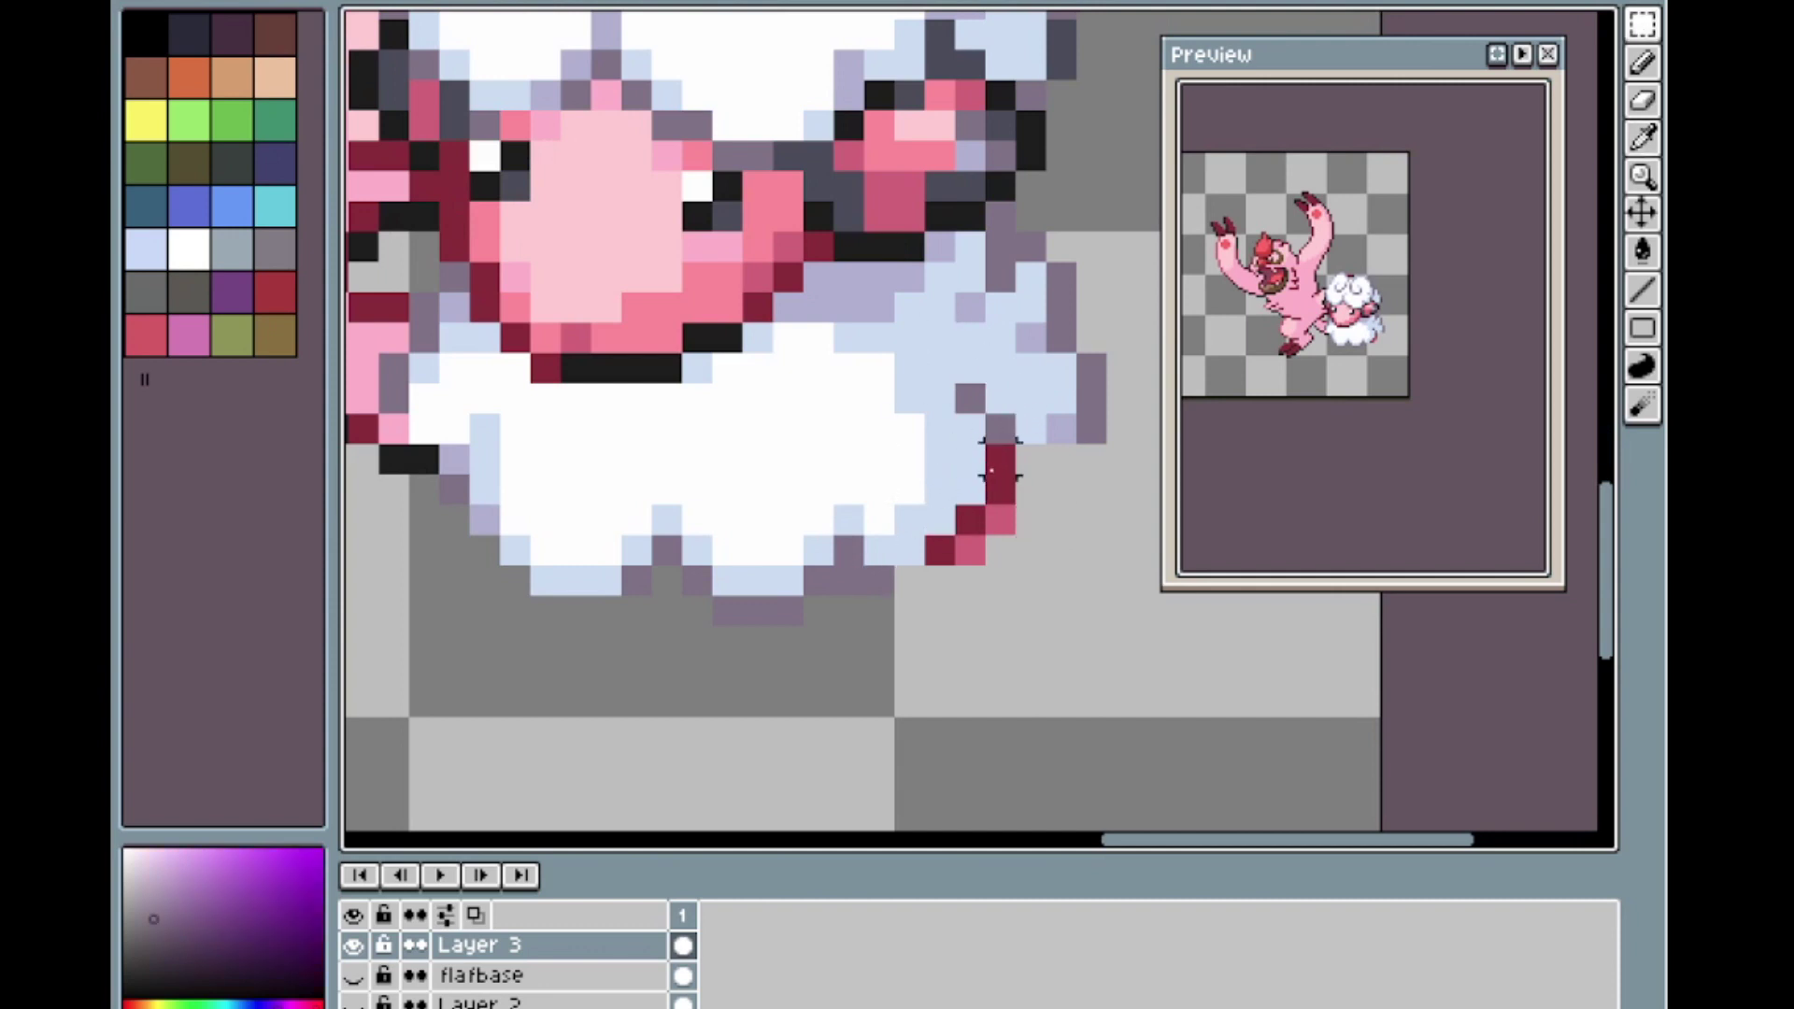
key("l")
left_click_drag(999, 459, 938, 546)
left_click(1060, 428, "alt")
left_click(969, 486)
right_click(1000, 520)
right_click(971, 549)
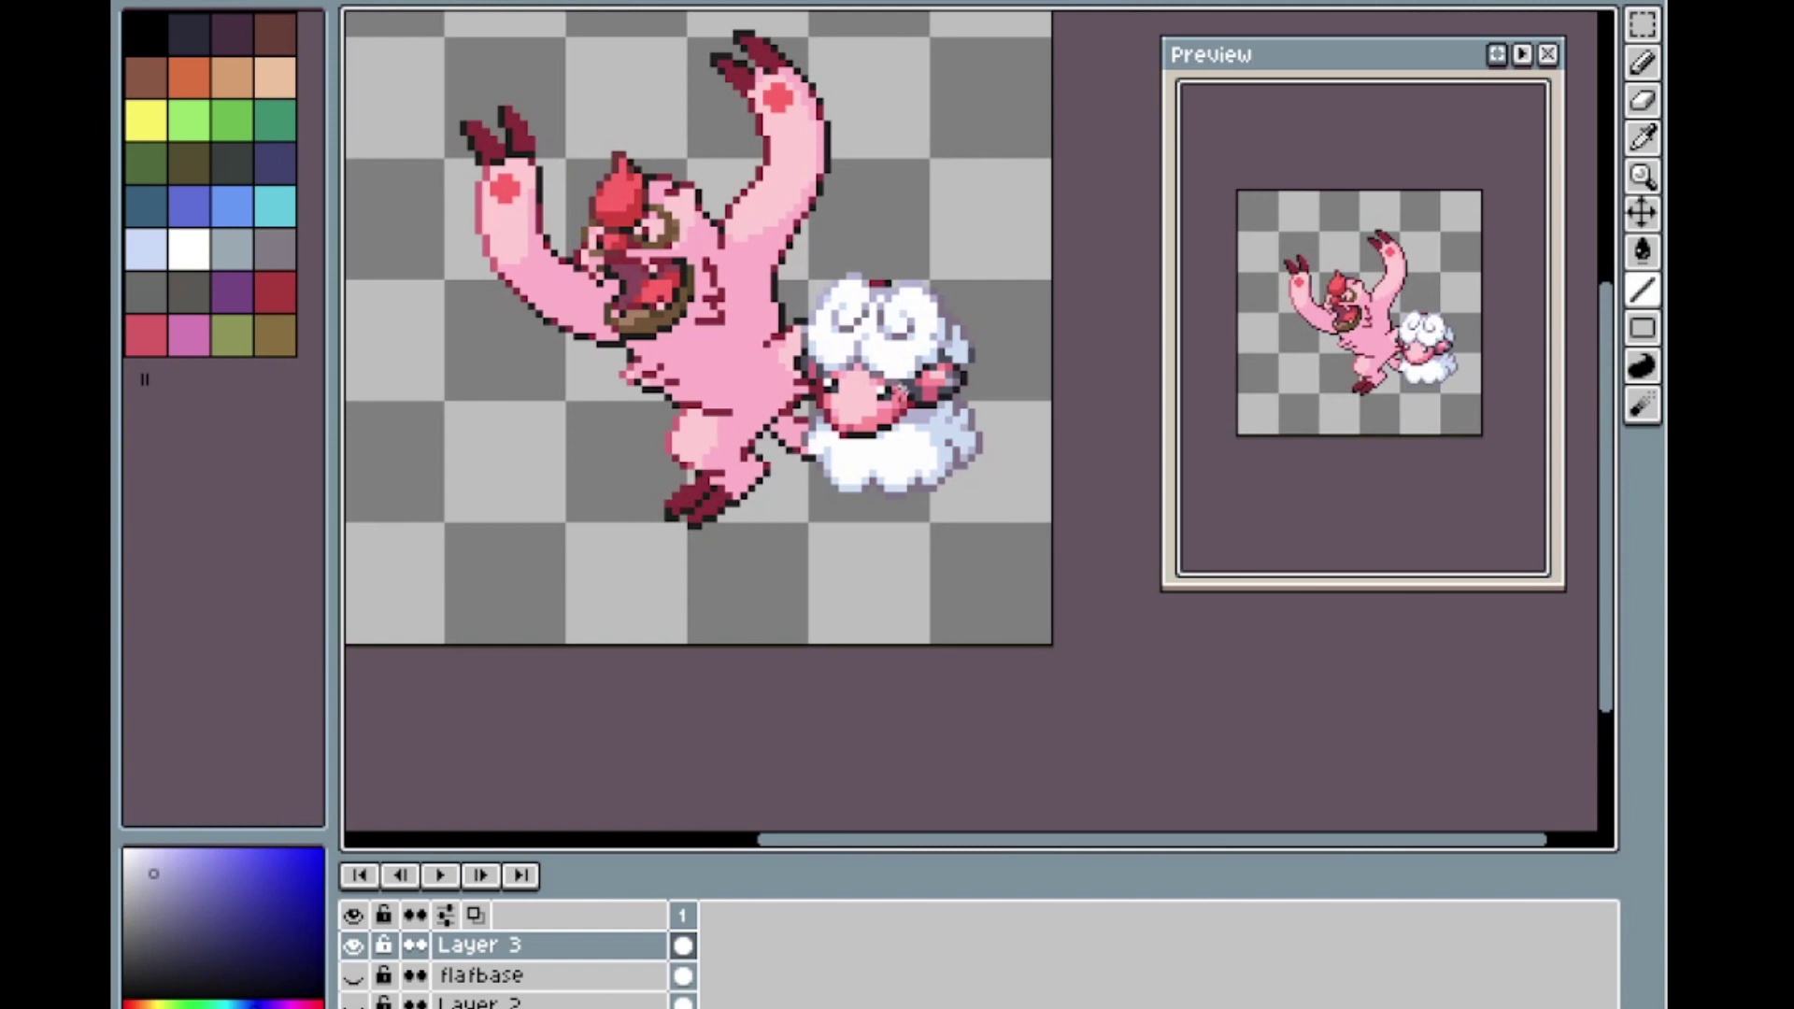
Move Flaaffy's head and woolly collar over Vigoroth's head, between the raised arms.
key("v")
left_click_drag(911, 411, 885, 240)
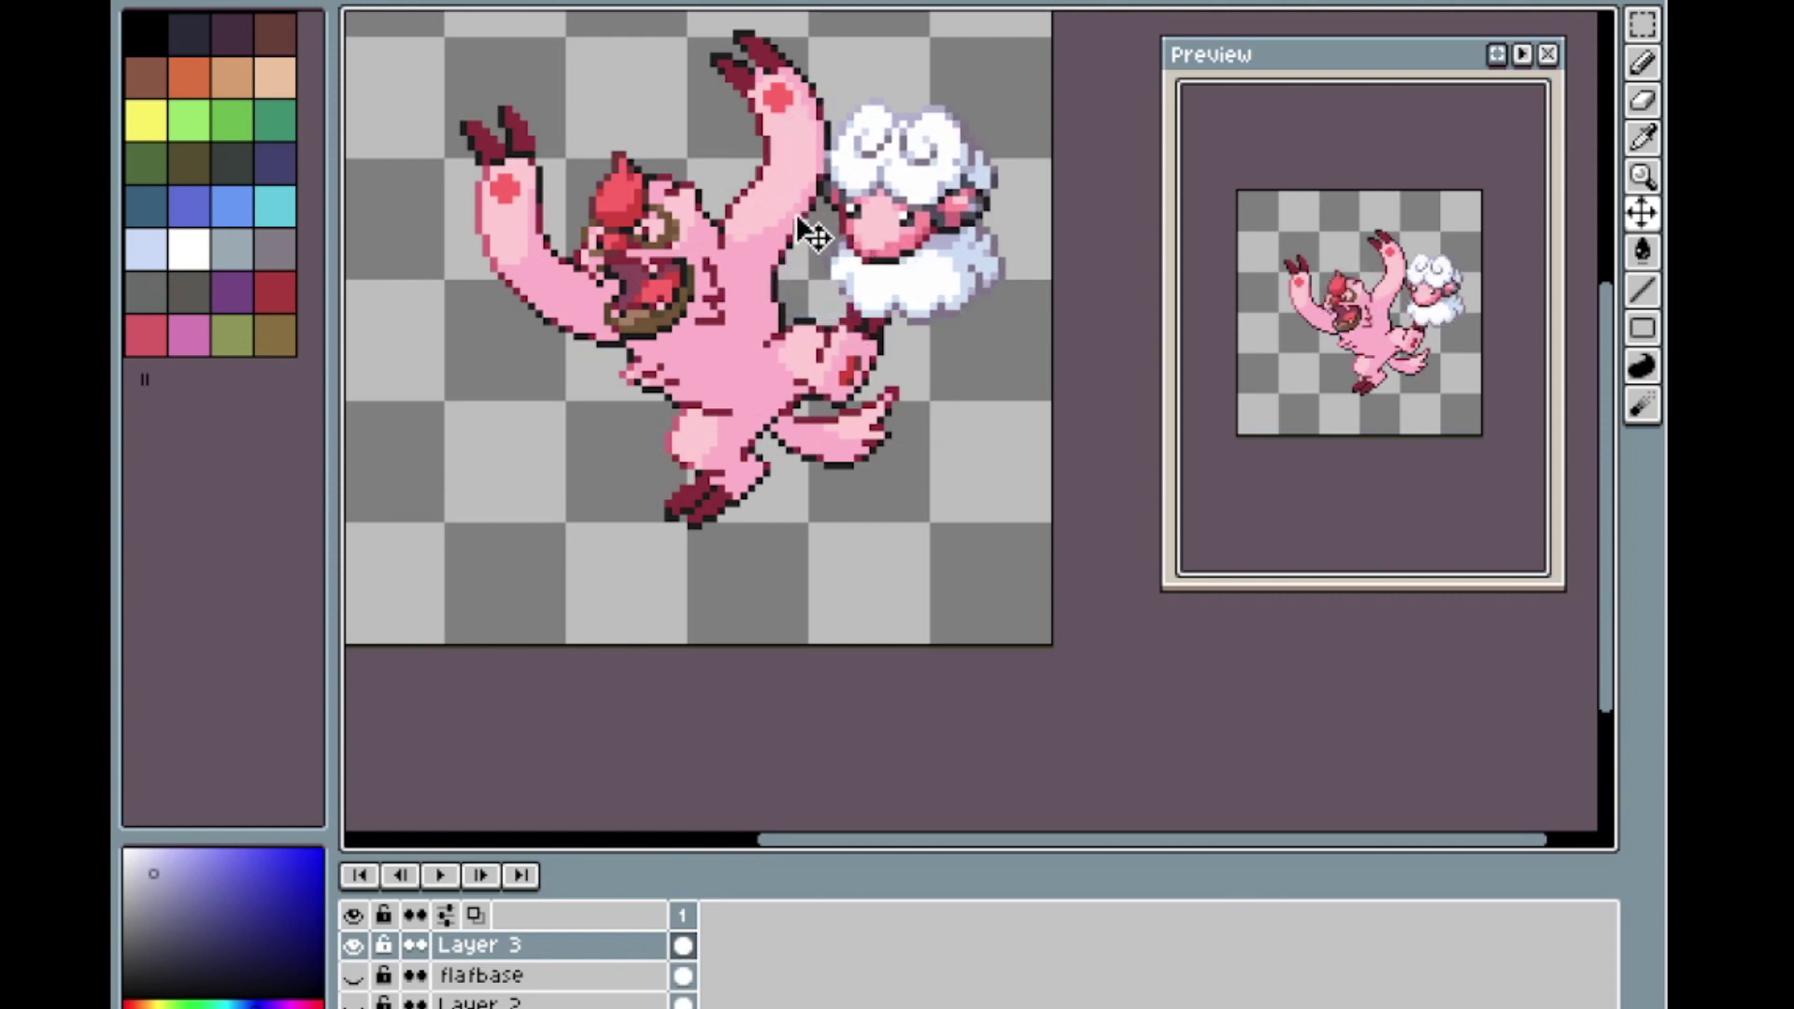
left_click_drag(880, 227, 621, 247)
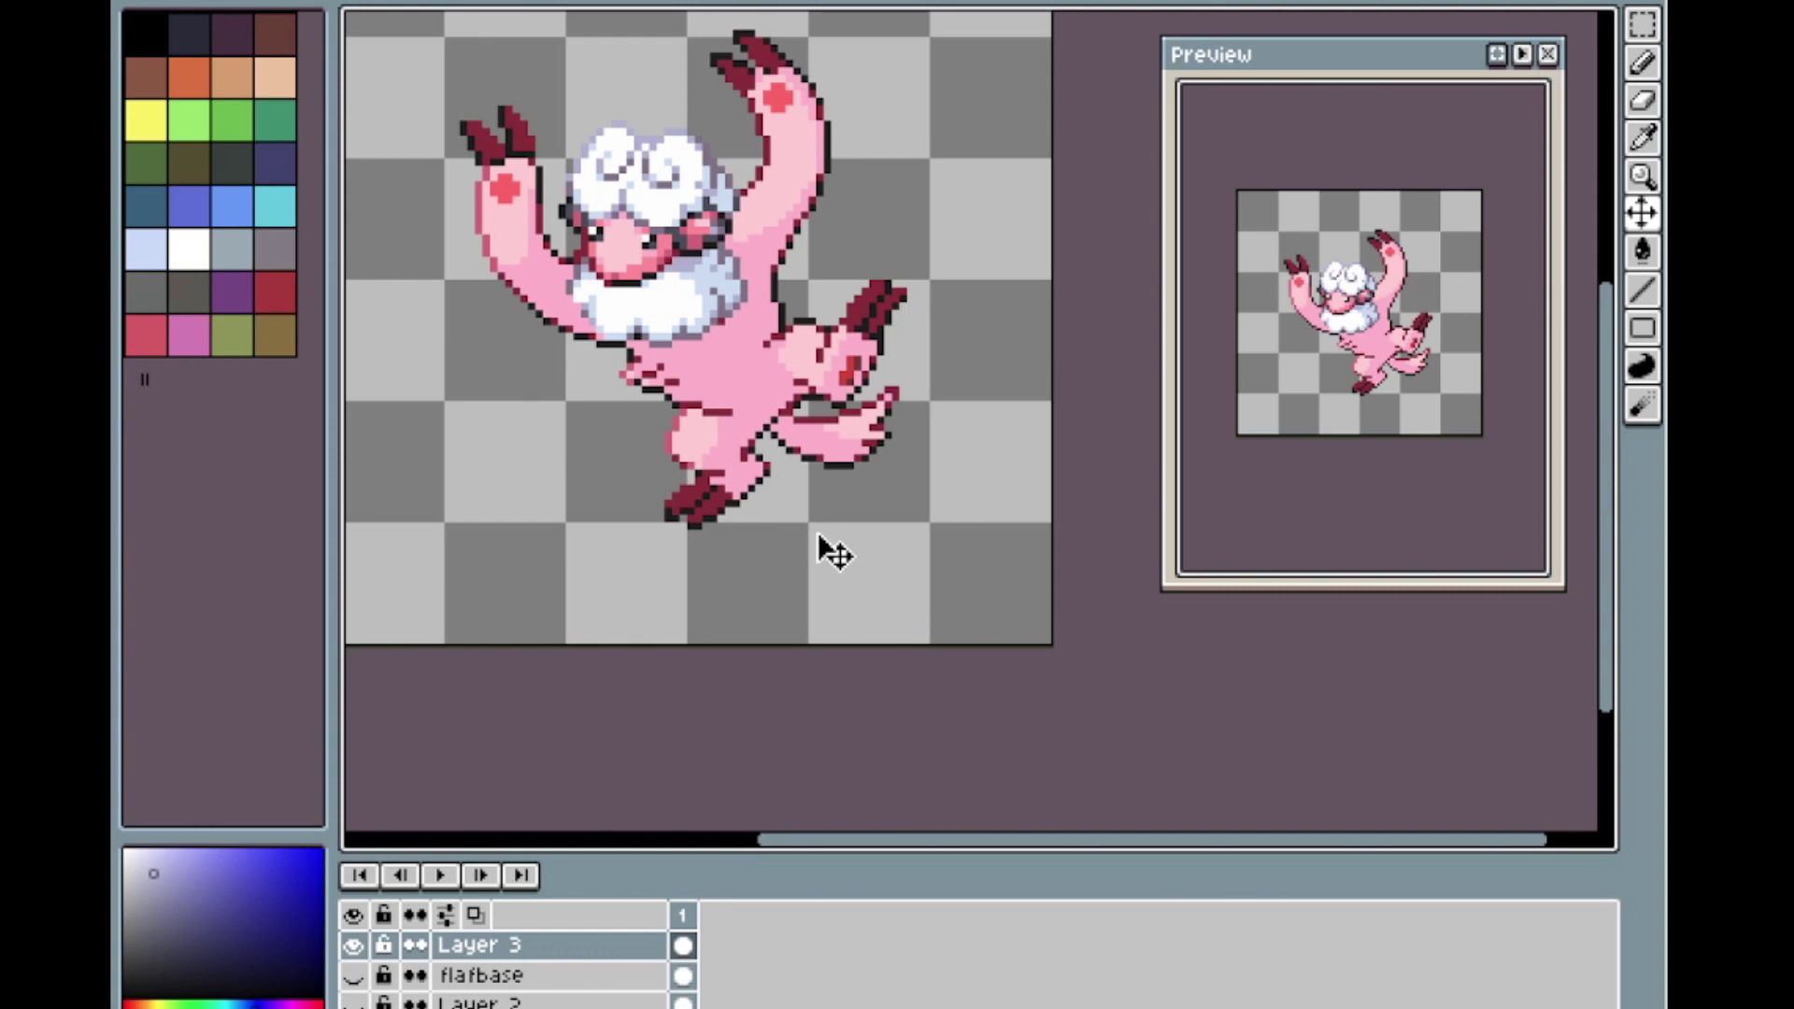
scroll(834, 553, "down", 3)
scroll(820, 452, "up", 3)
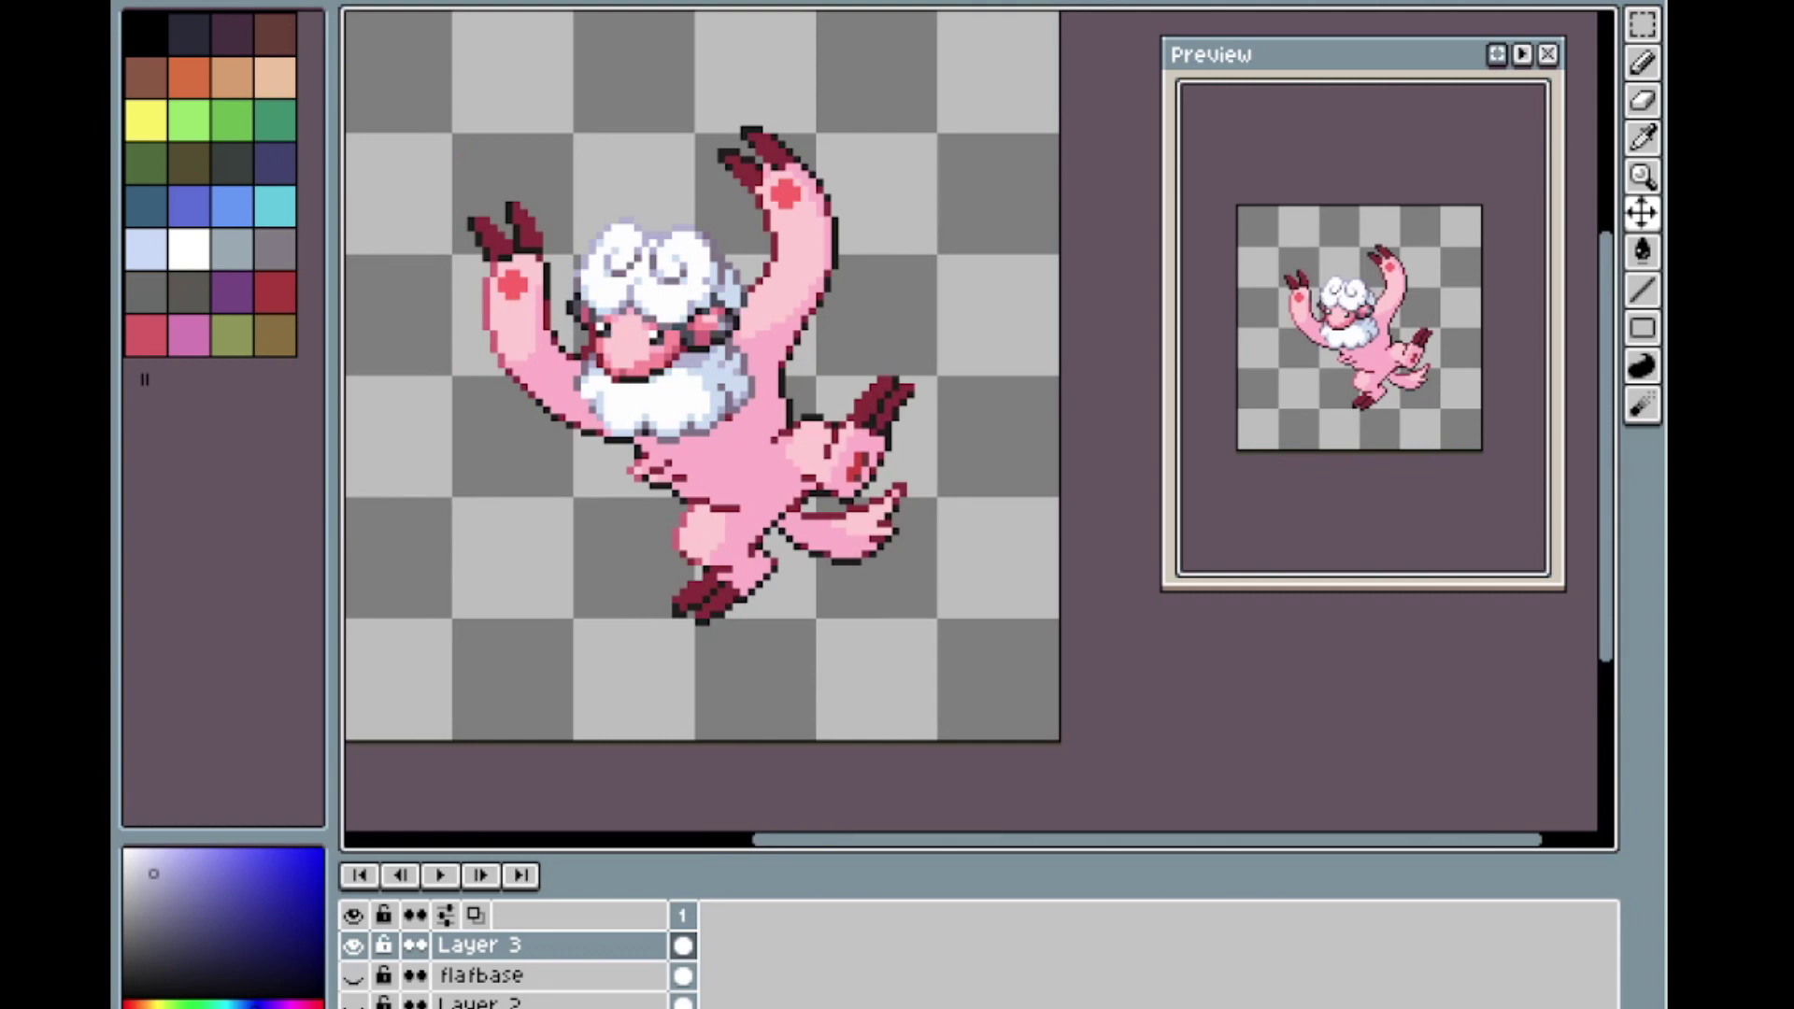
Create a new 96 × 96 px RGBA sprite with a transparent background and paste the retro Flaaffy sprite into it.
left_click(578, 952)
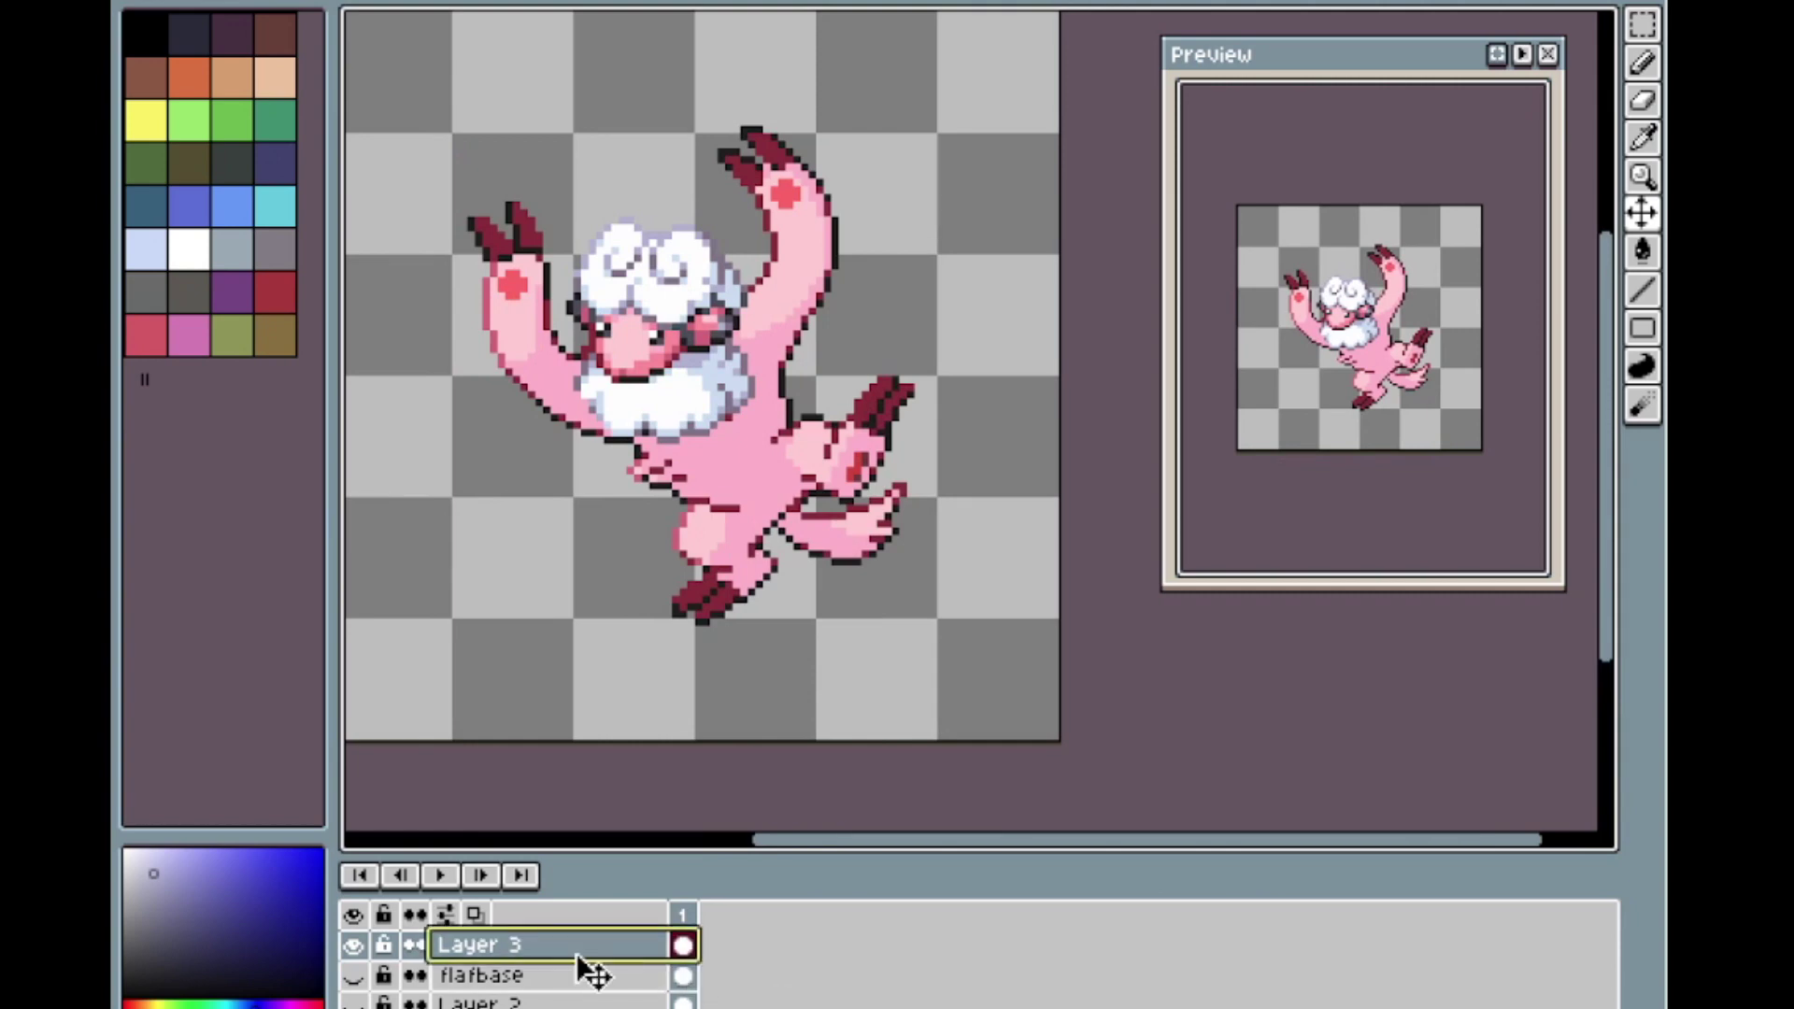
left_click(125, 3)
left_click(140, 2)
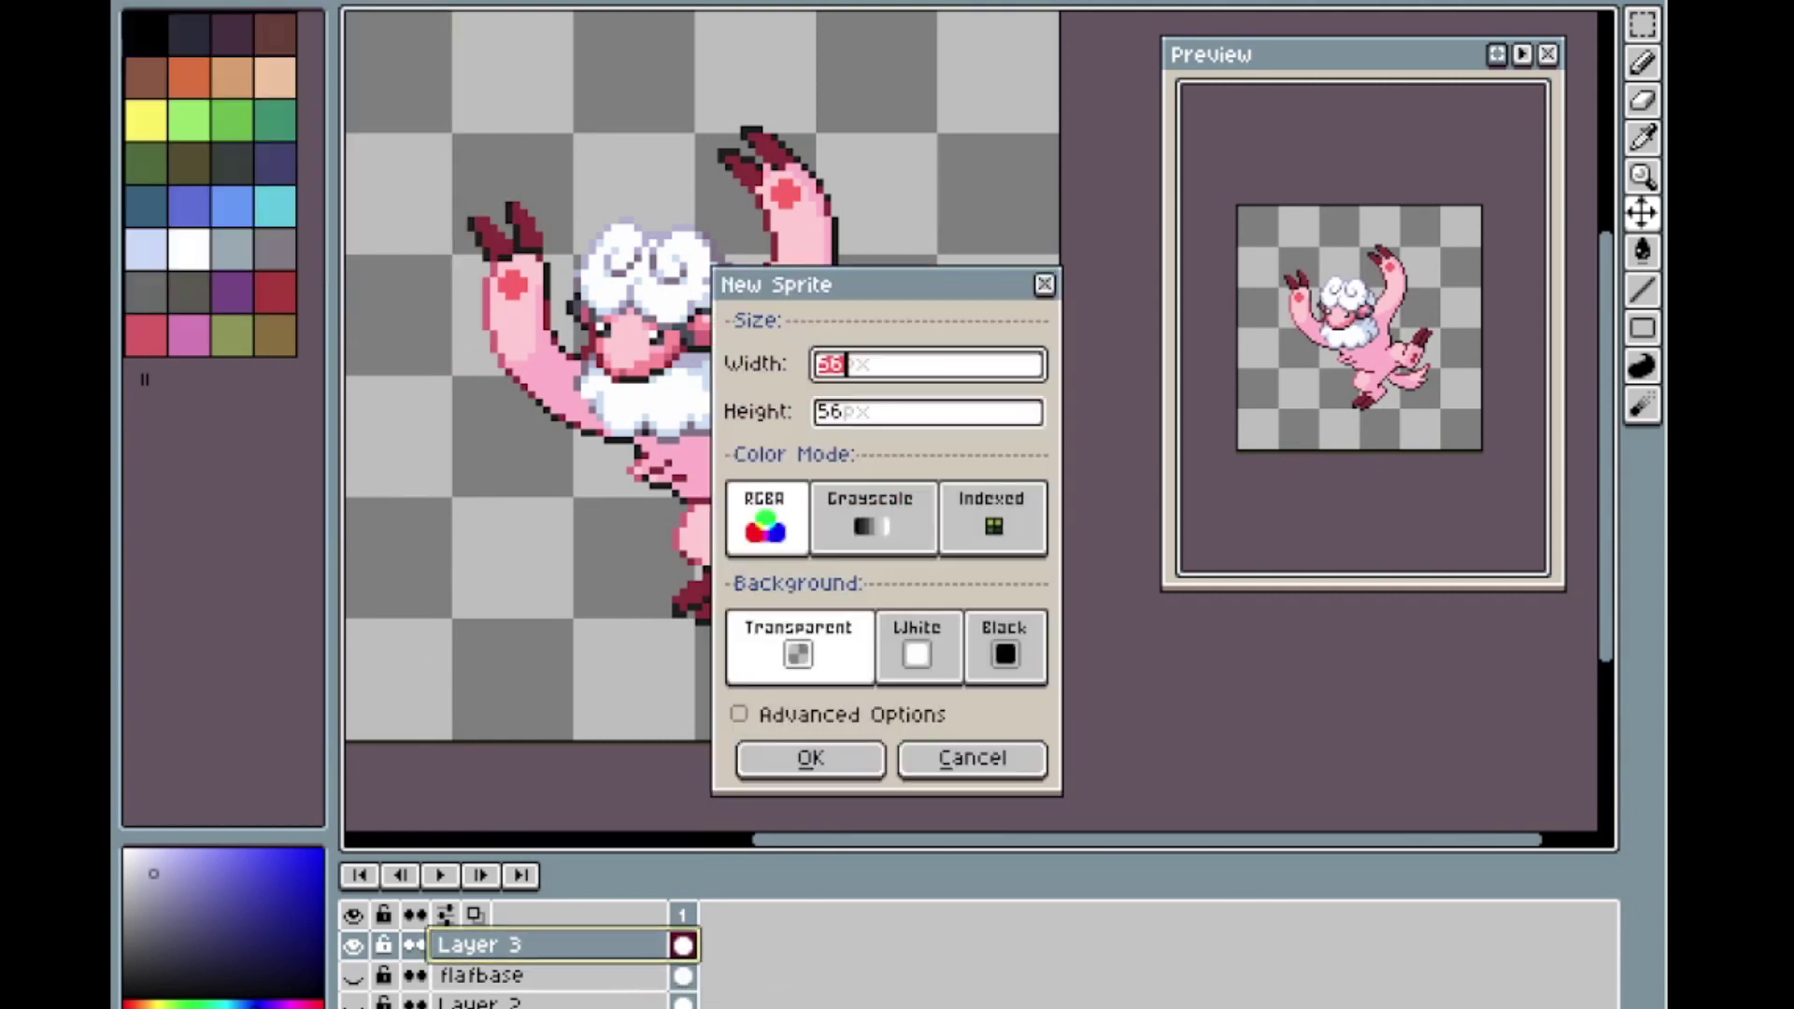
type("96")
key("Tab")
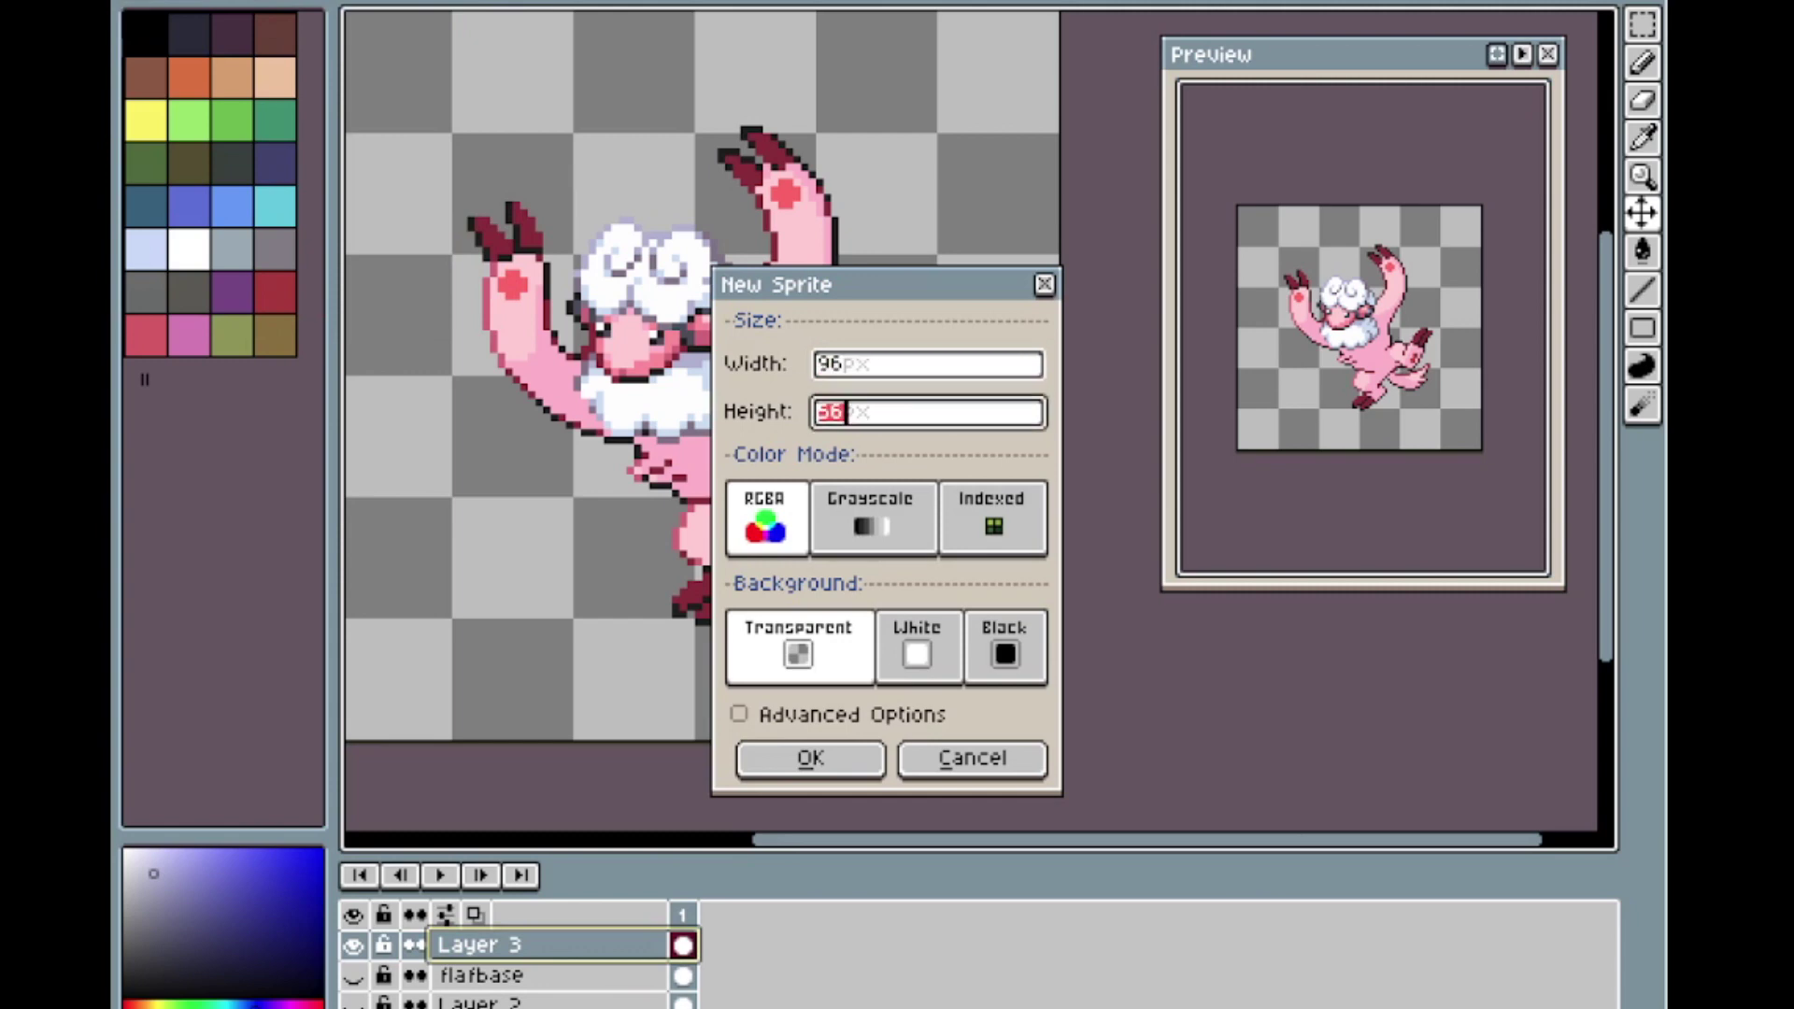
type("96")
key("Return")
key("ctrl+v")
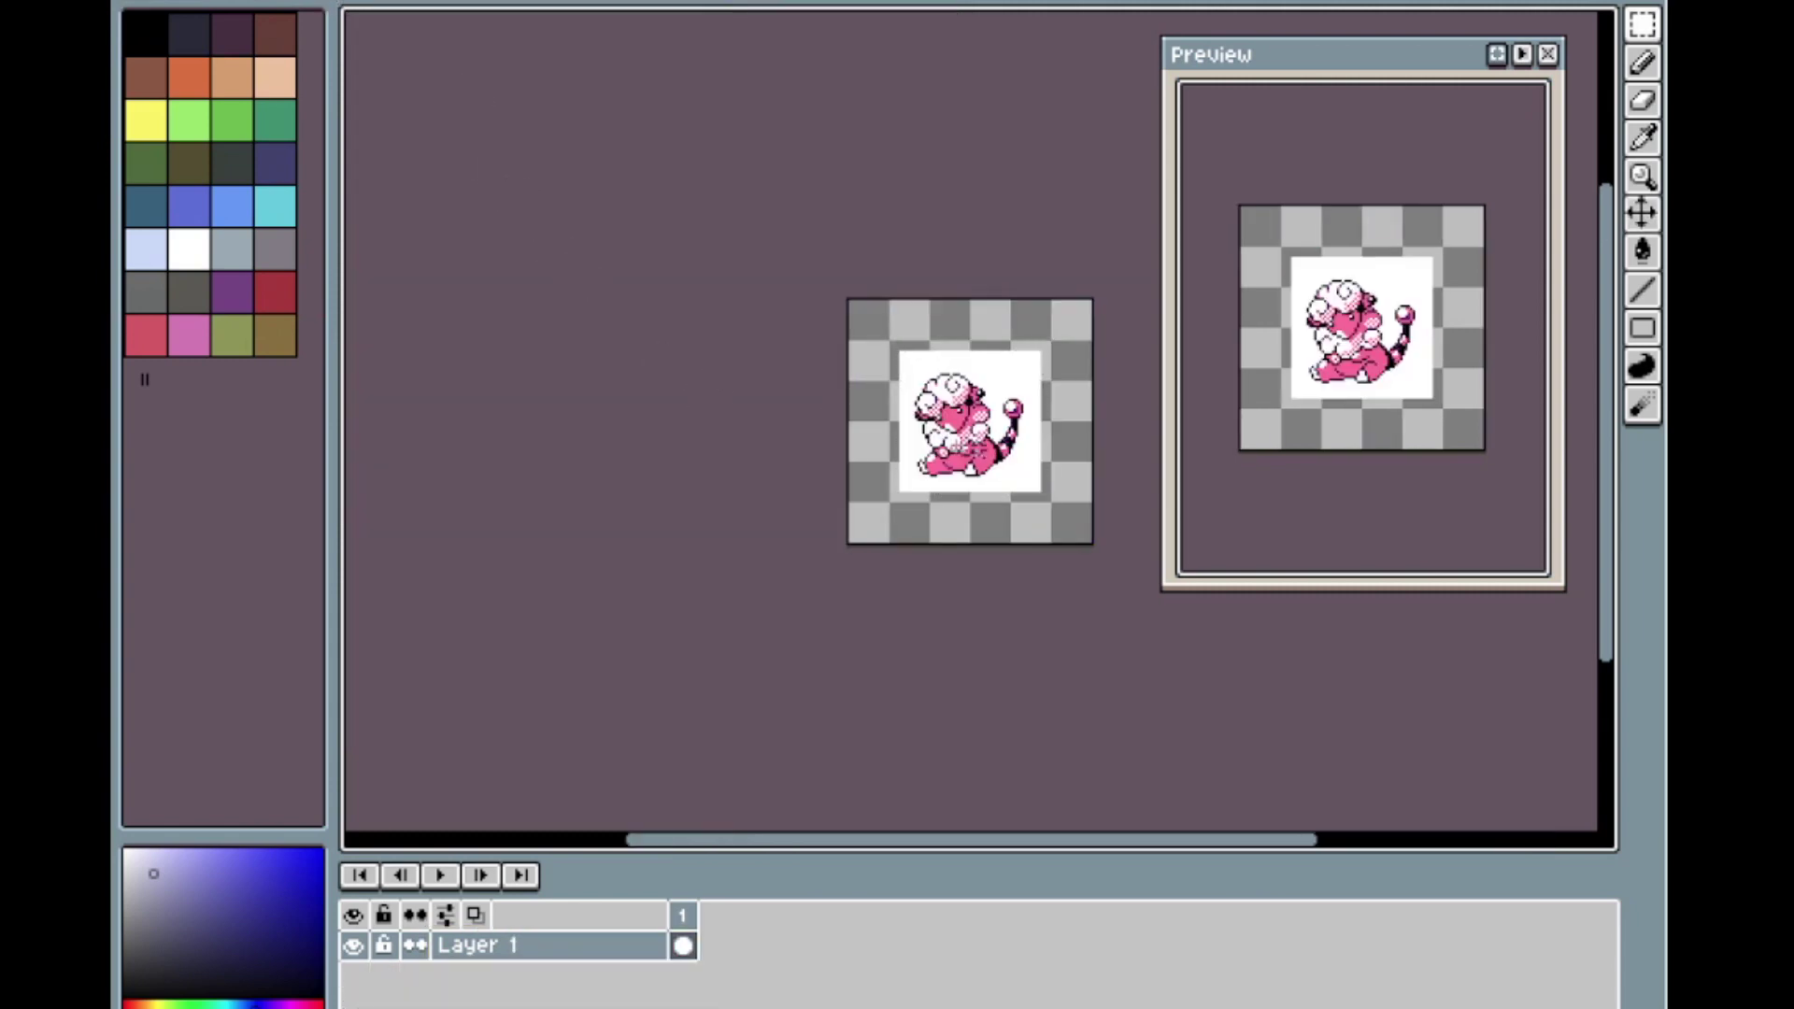
Remove the white background surrounding the pasted retro Flaaffy.
scroll(1030, 397, "up", 2)
key("w")
left_click(966, 364)
key("Delete")
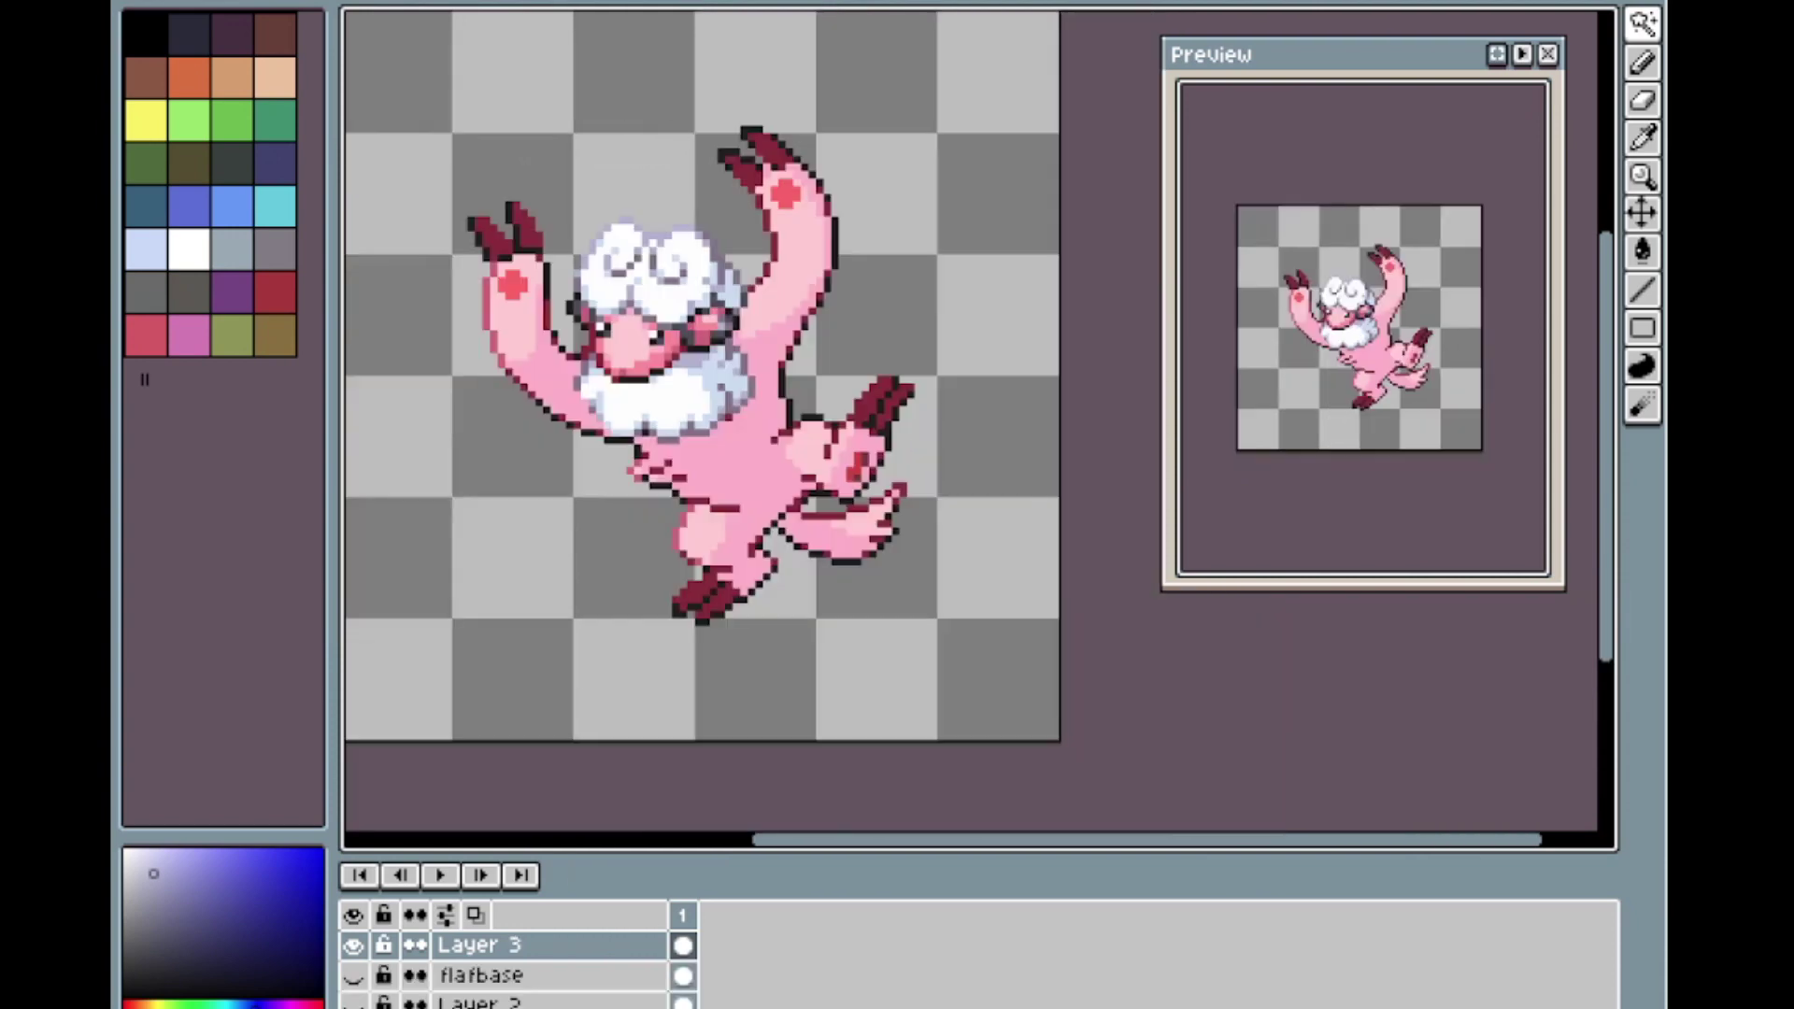
Paste the woolly head from the combined sprite onto a new layer and place it above the retro Flaaffy's tail.
key("v")
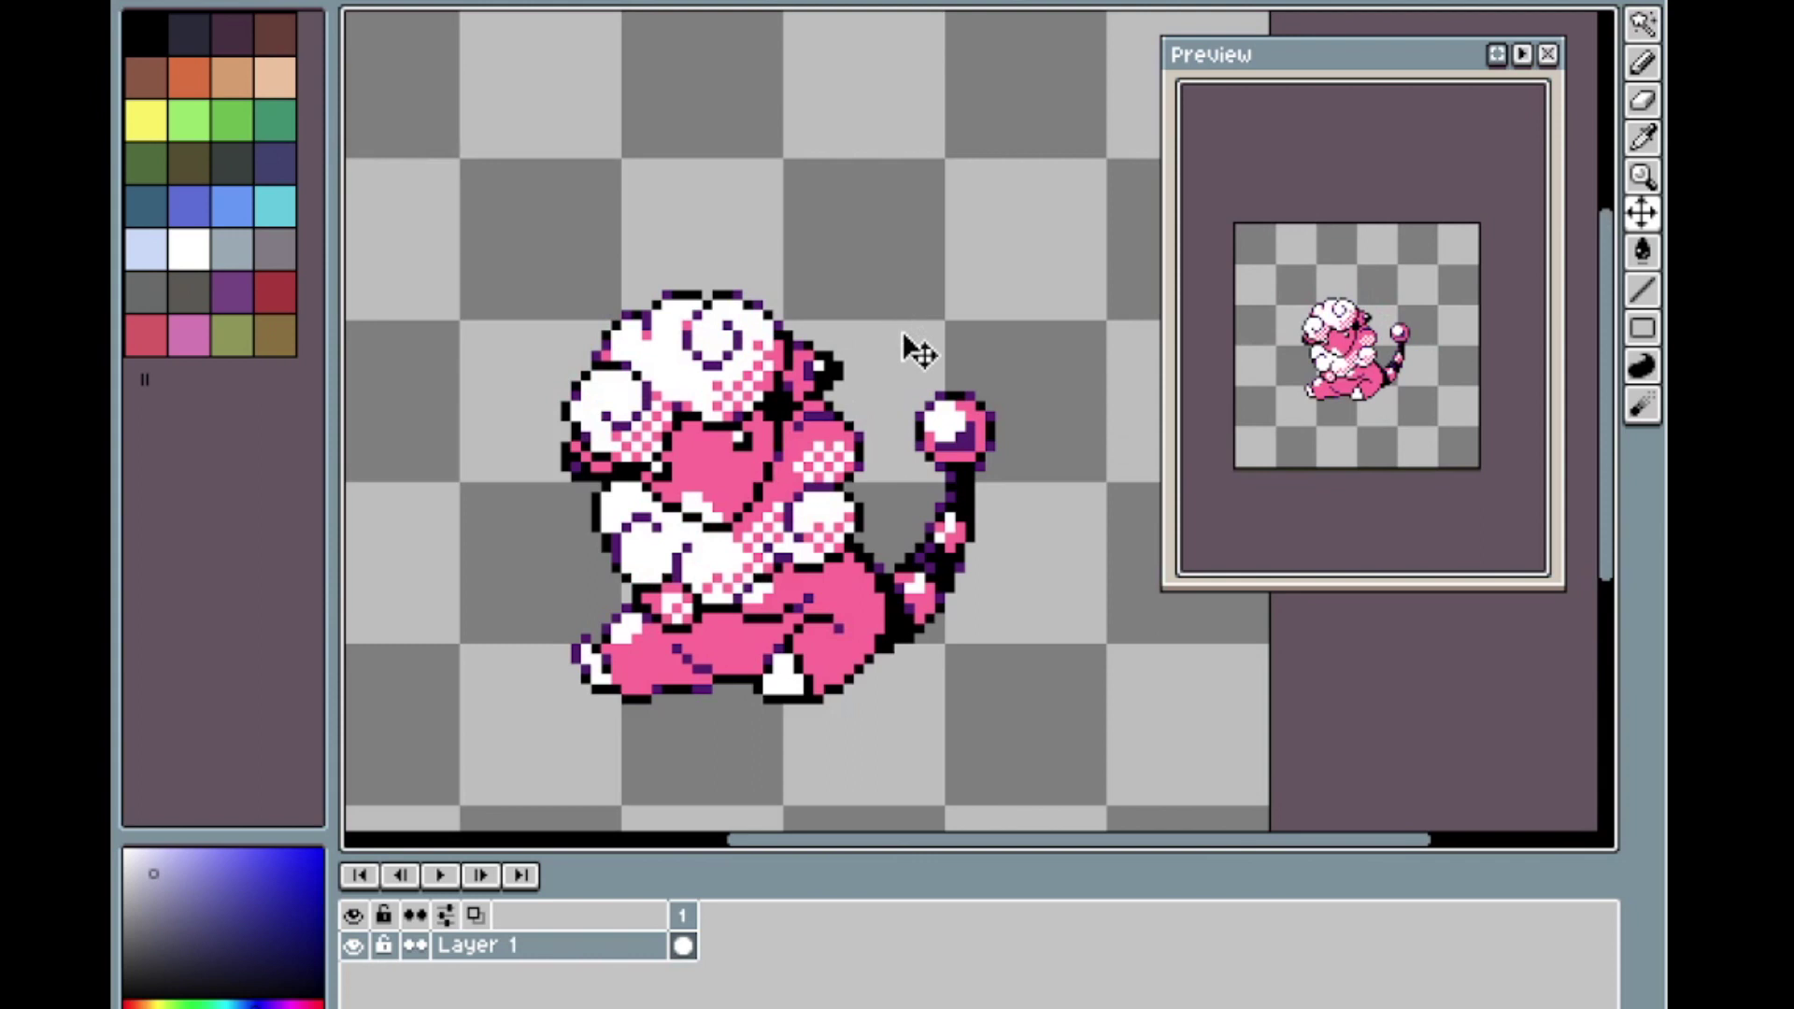
key("ctrl+shift+n")
key("ctrl+v")
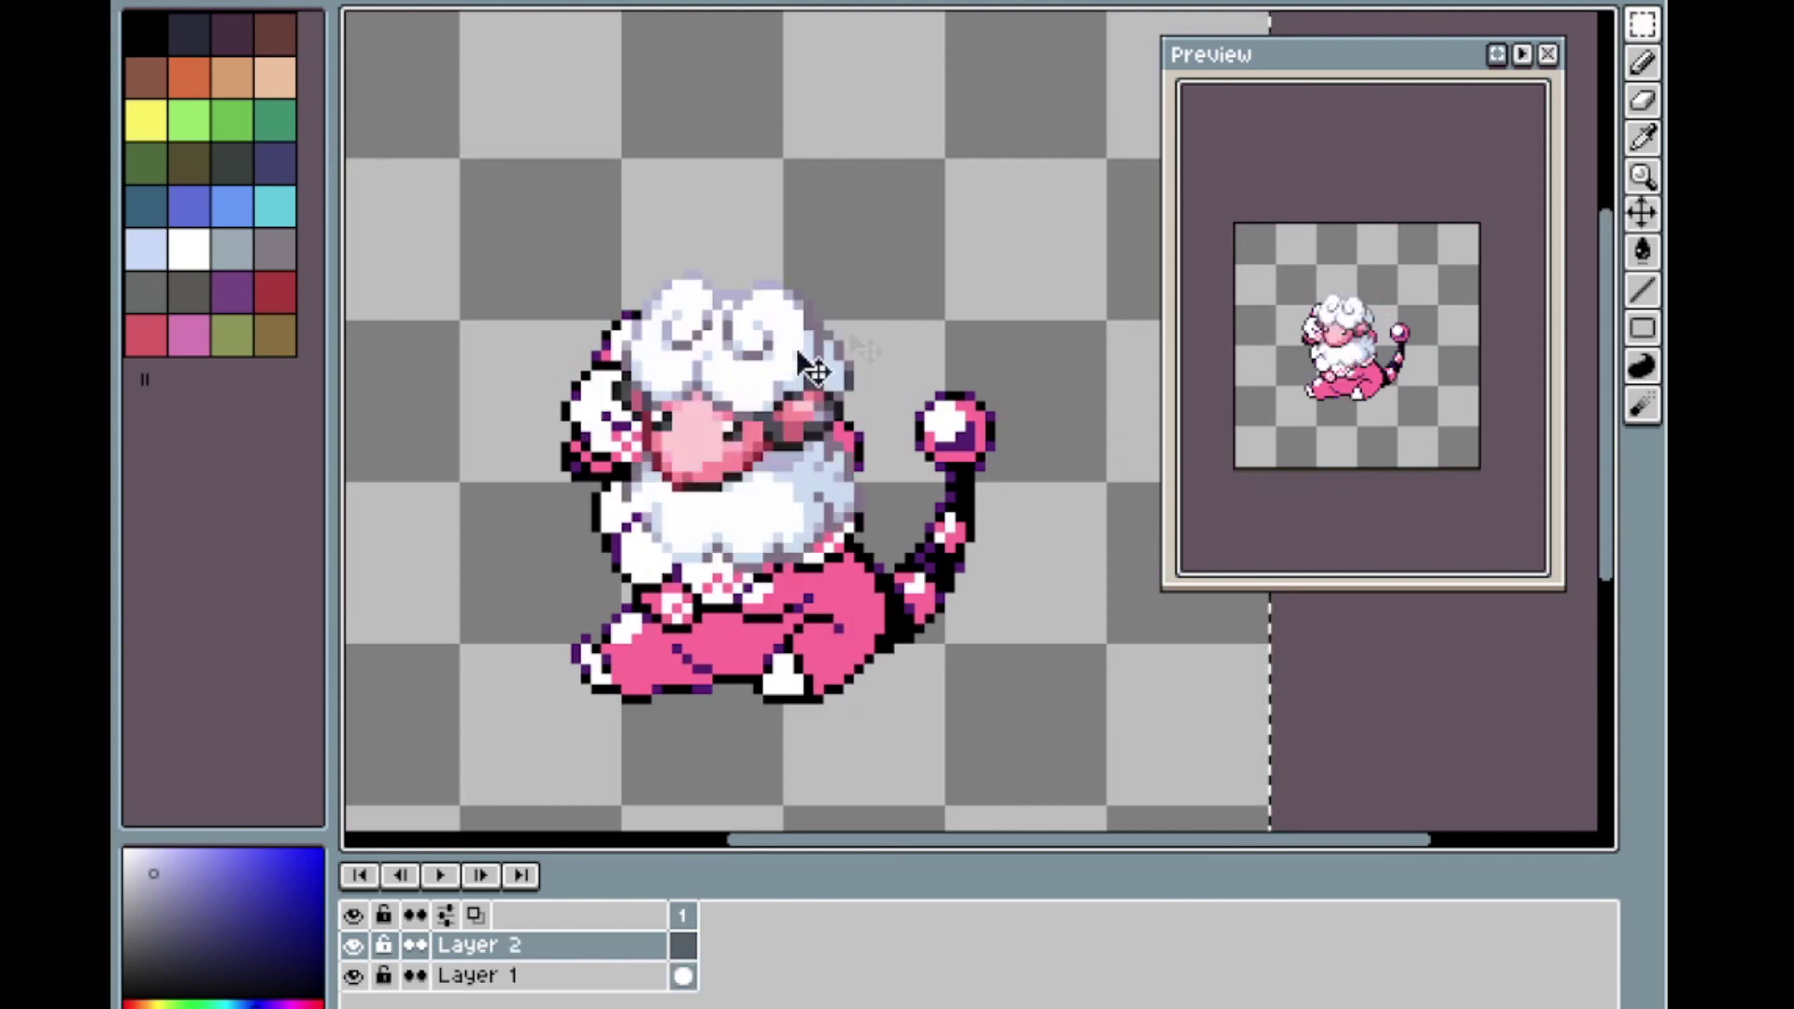
left_click_drag(709, 396, 958, 182)
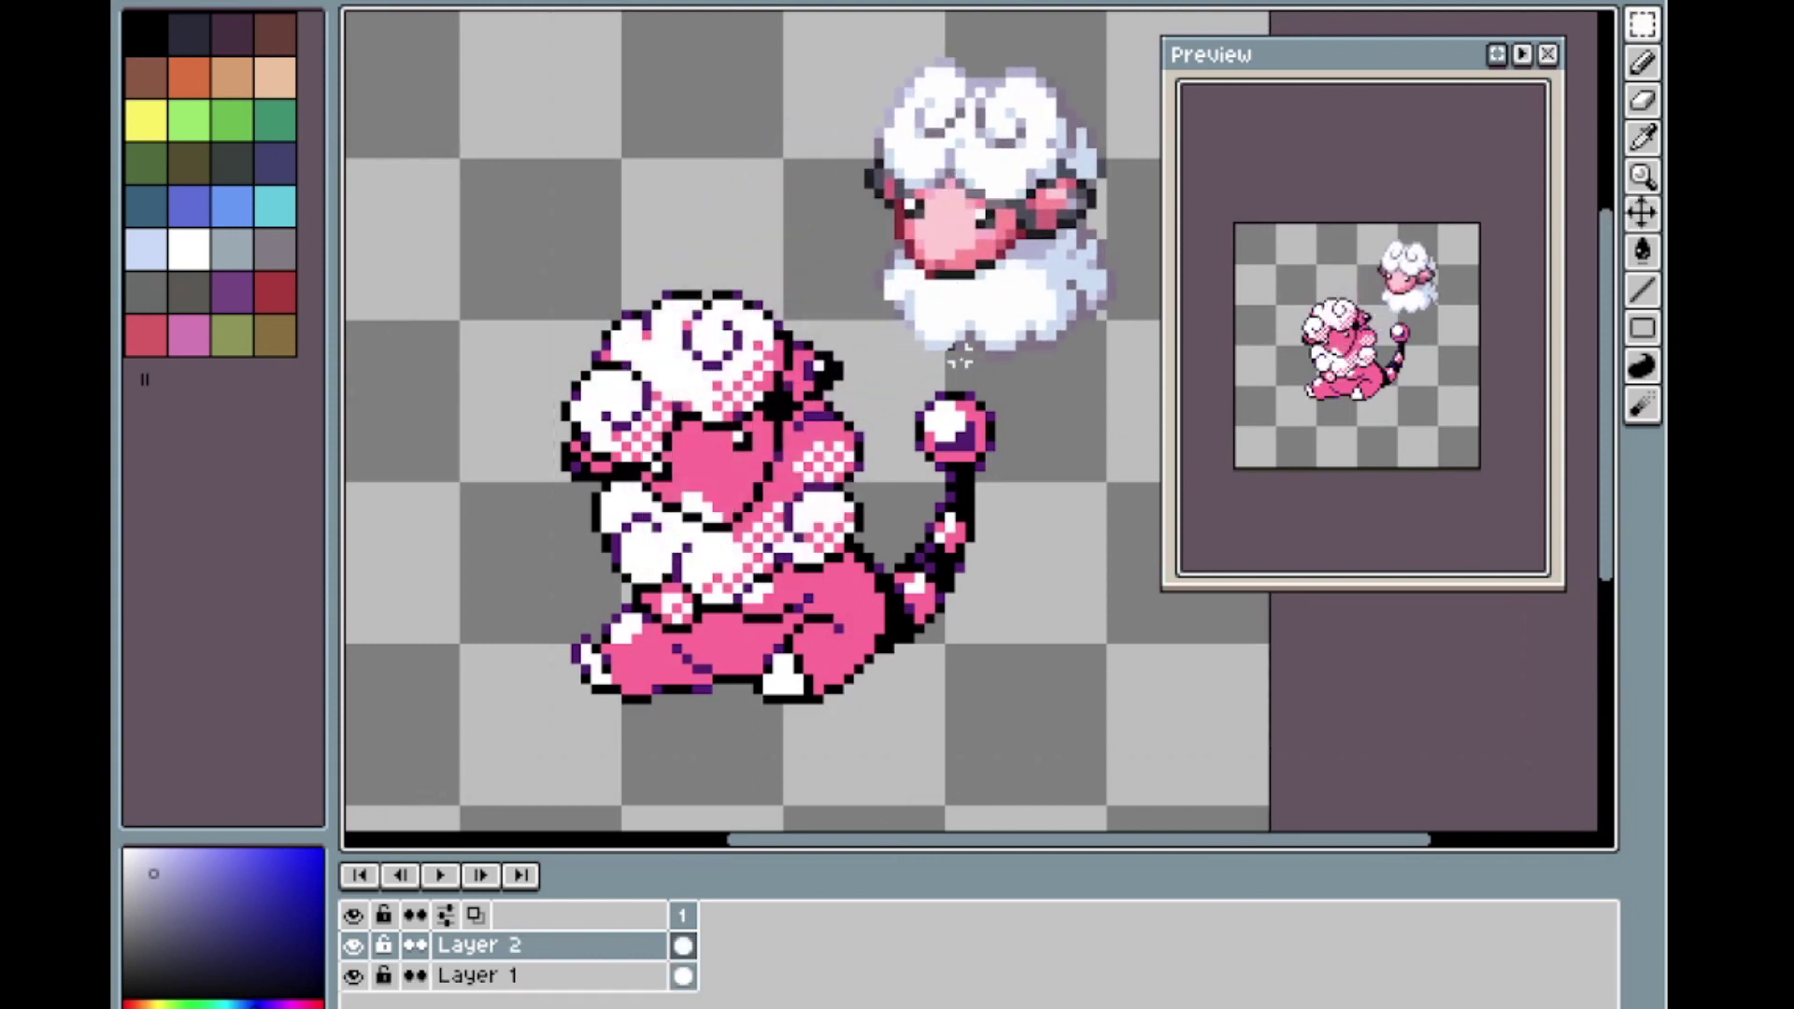
Duplicate Layer 1, hide the original, and erase the retro Flaaffy's body and tail from the copy, leaving its head and wool.
right_click(560, 981)
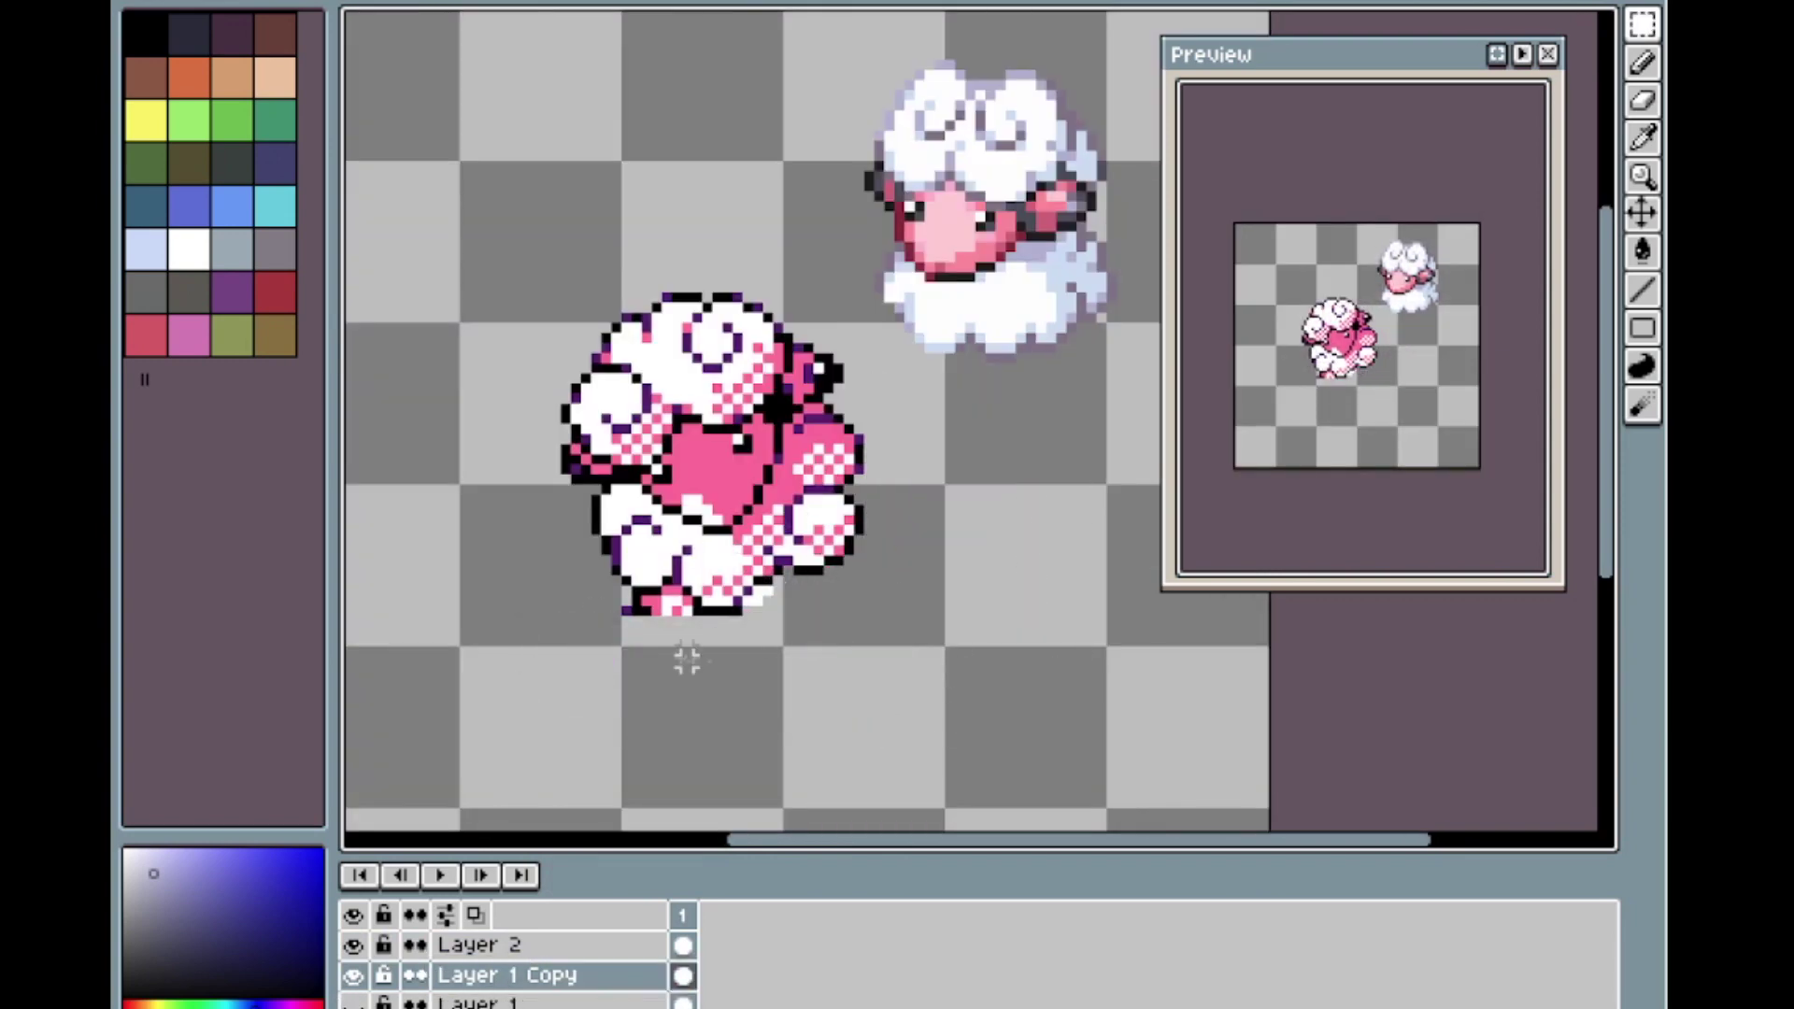
key("e")
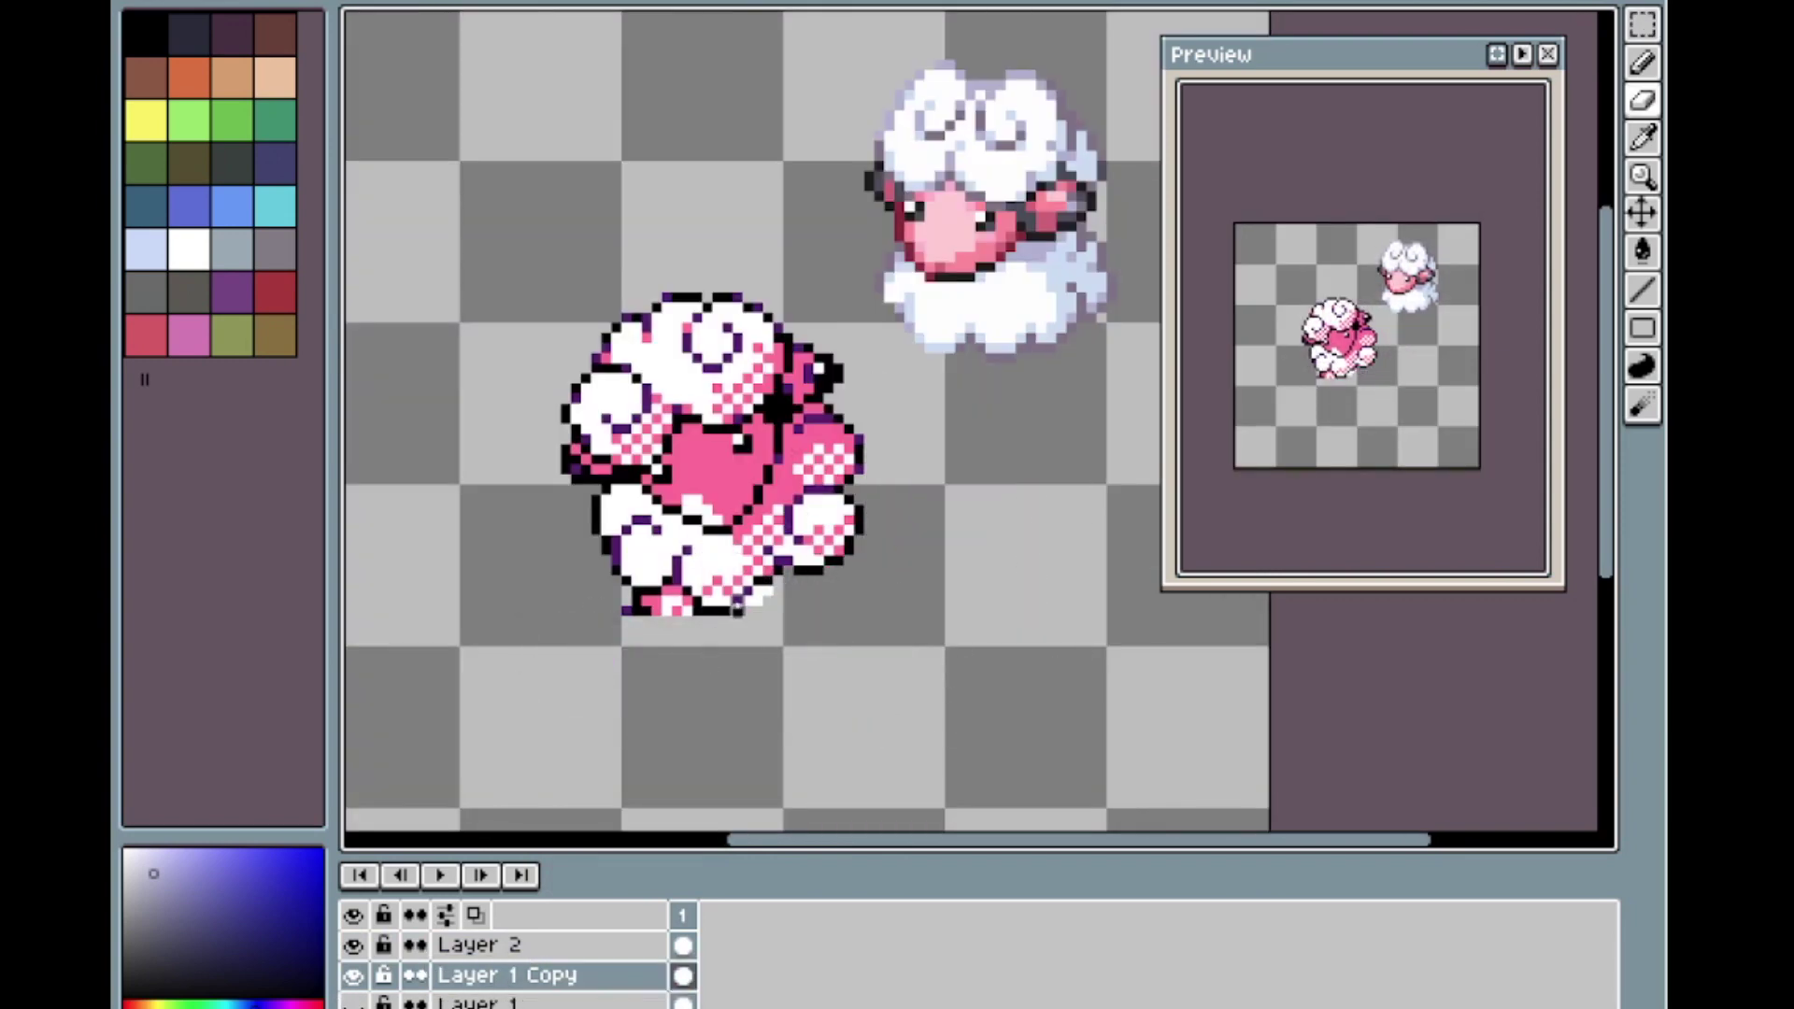
mouse_move(646, 621)
left_mouse_down()
mouse_move(689, 607)
mouse_move(654, 598)
left_mouse_up()
scroll(981, 345, "up", 1)
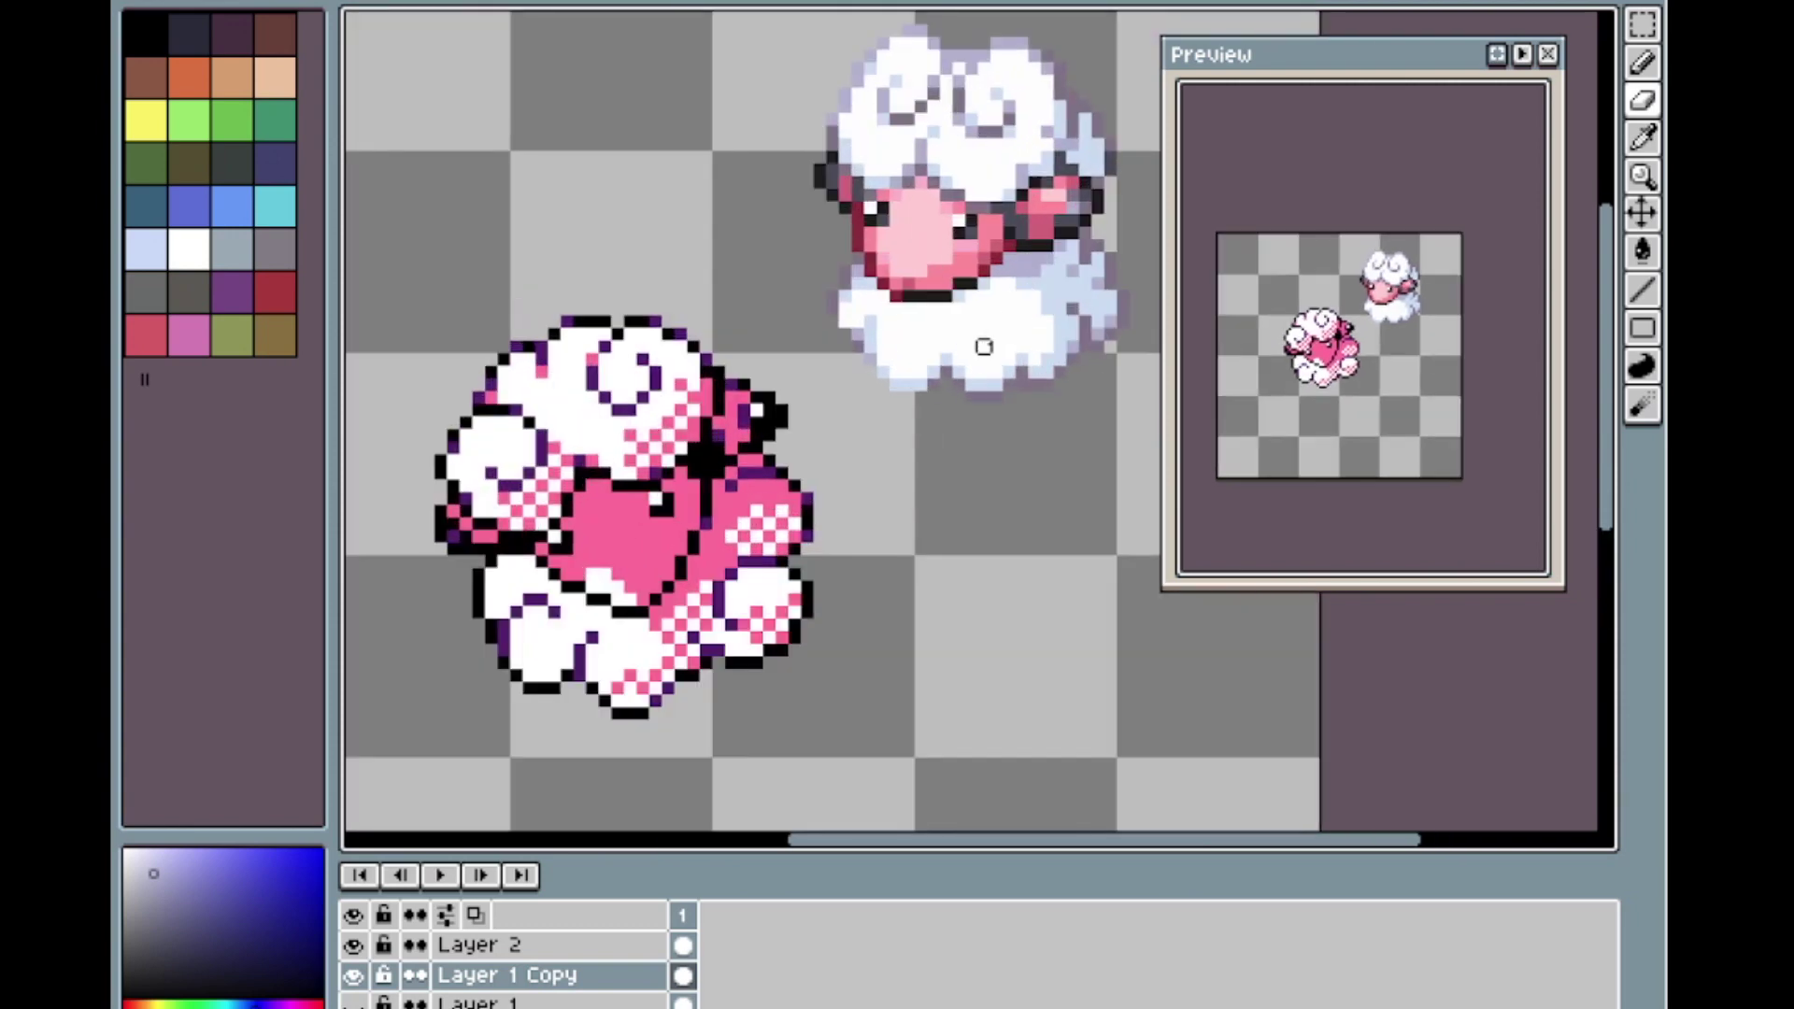
Replace the retro head's white #ffffff with the off-white sampled from the newer Flaaffy's wool.
key("shift+r")
left_click_drag(594, 406, 963, 349)
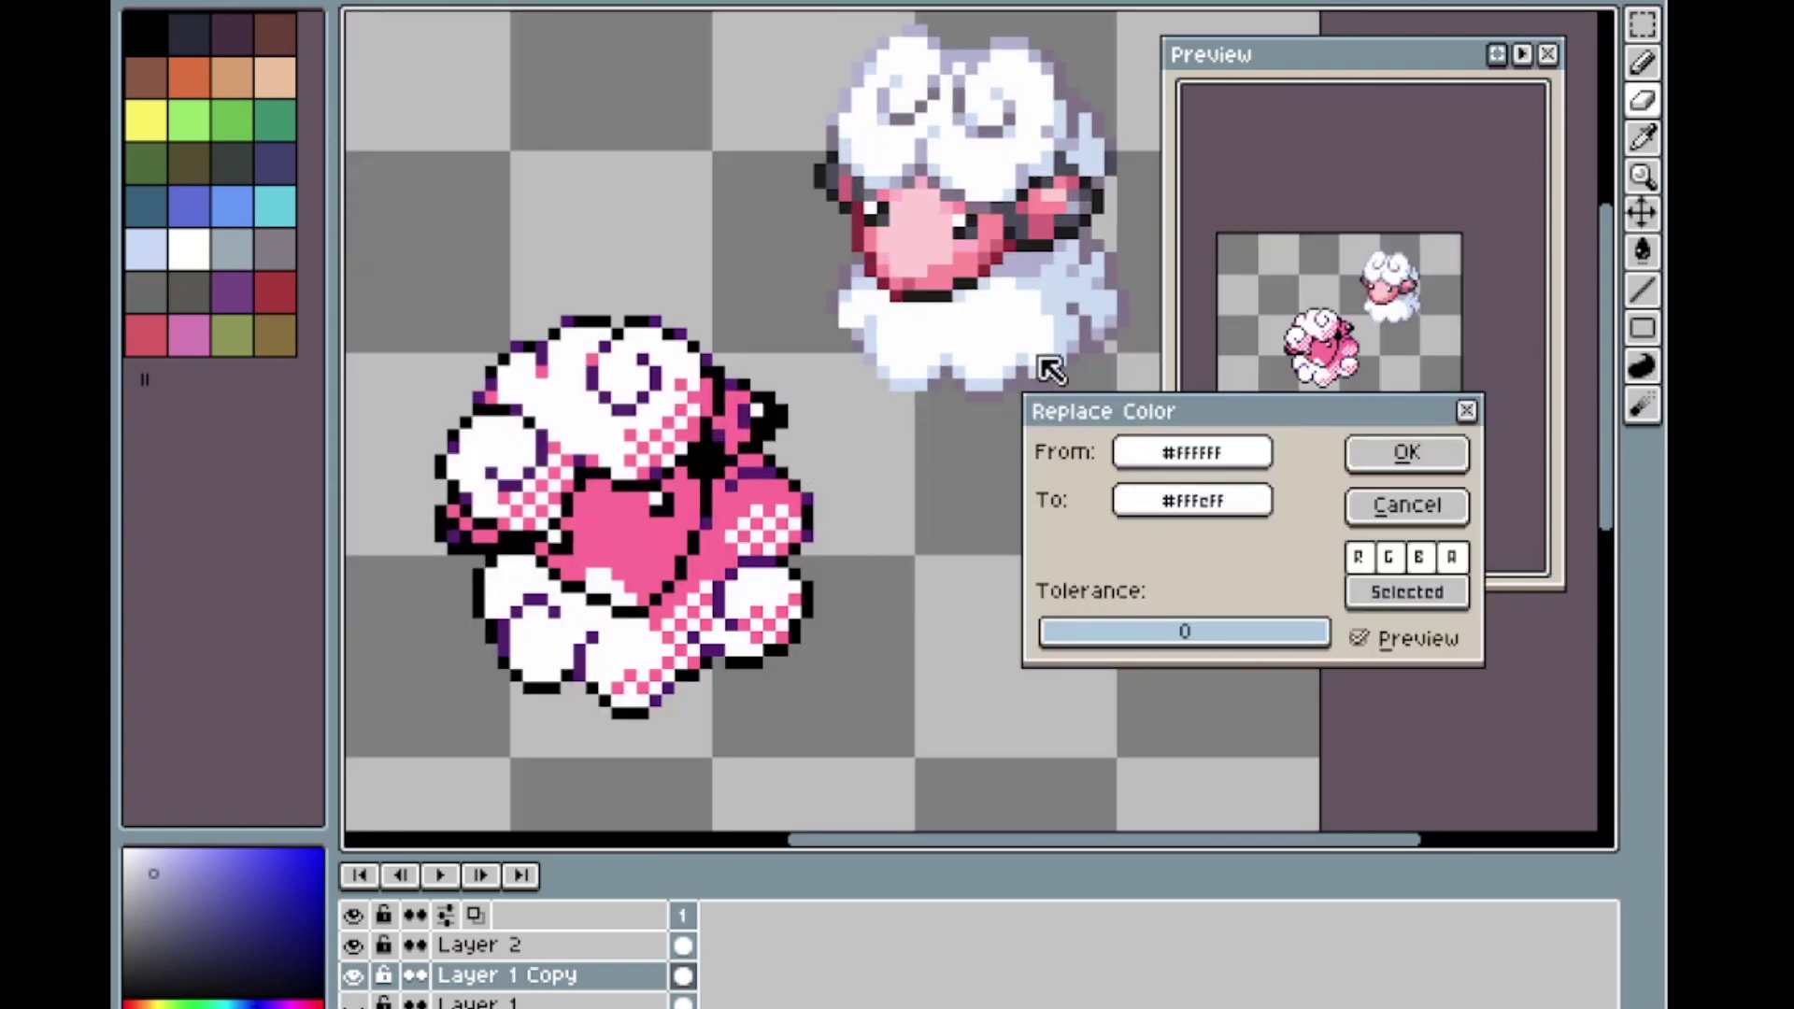
left_click(1445, 453)
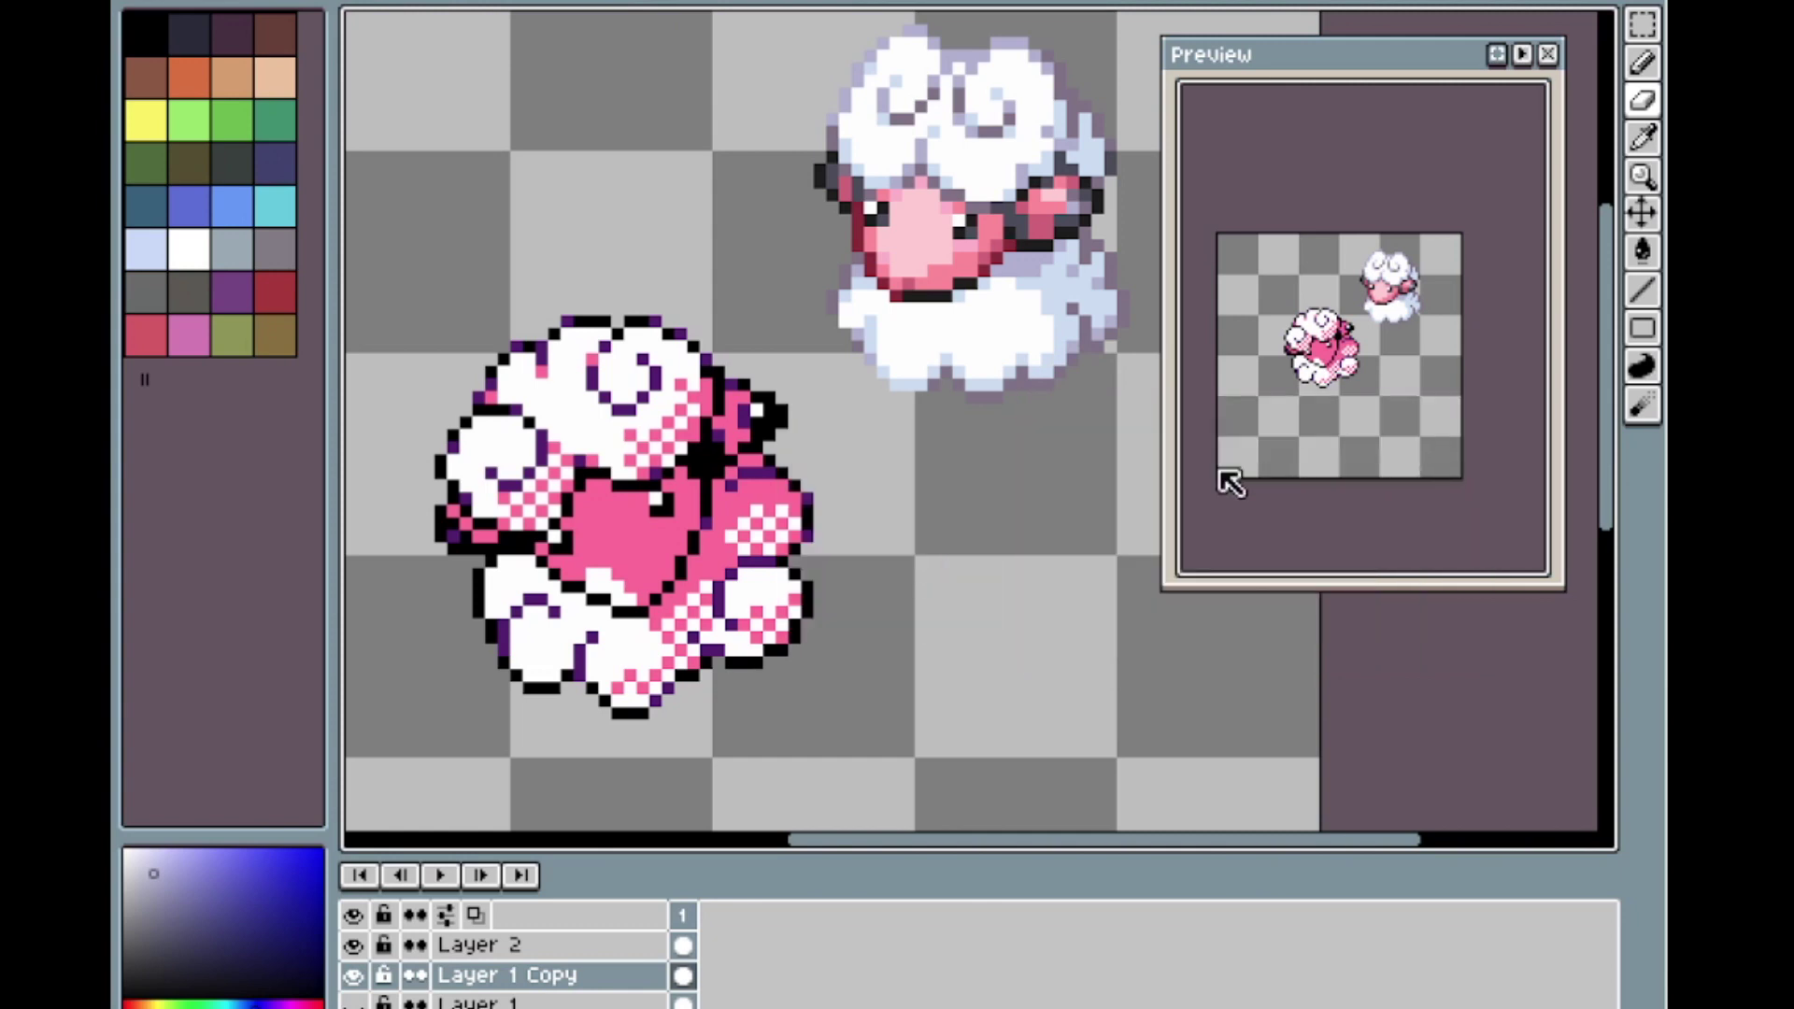
Fill the retro Flaaffy's face with the light pink sampled from the newer Flaaffy's face.
key("shift+r")
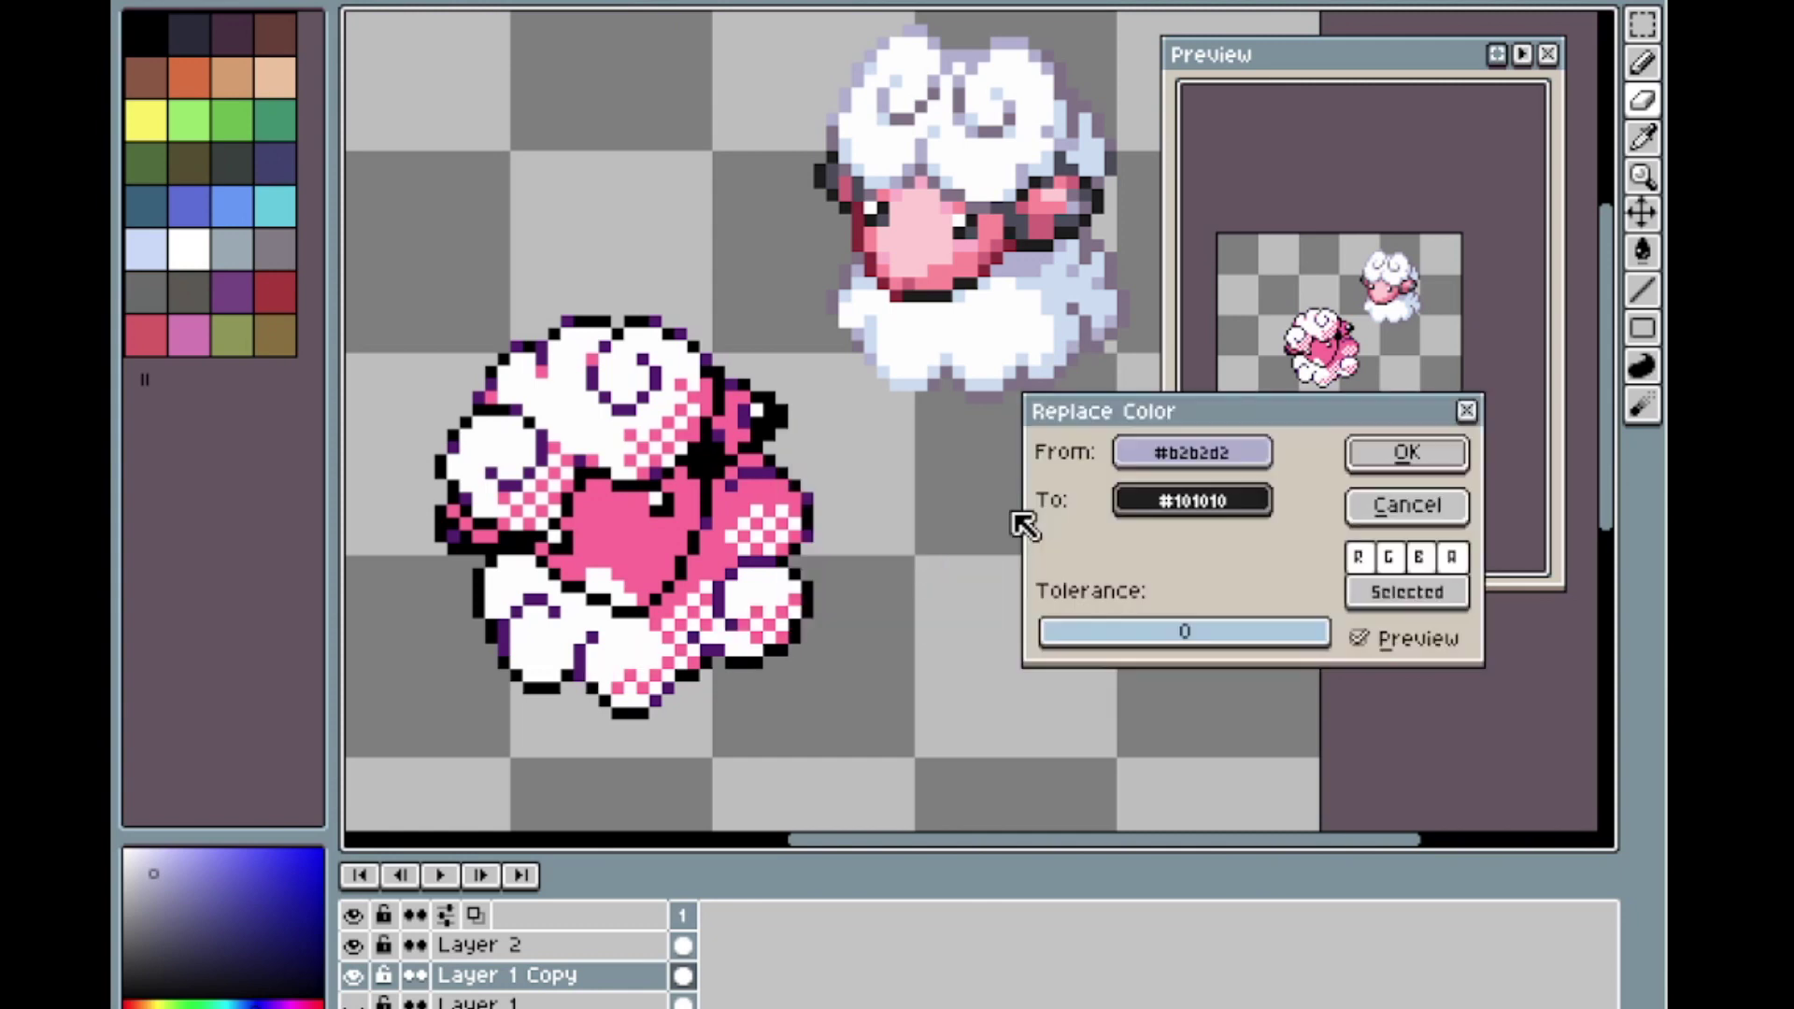
key("Escape")
left_click(898, 273, "alt")
key("b")
left_click_drag(643, 523, 631, 586)
mouse_move(655, 523)
left_mouse_down()
mouse_move(608, 585)
mouse_move(571, 533)
mouse_move(581, 490)
left_mouse_up()
key("g")
left_click(610, 529)
Shade the edges of the retro face with the darker pinks sampled from the newer Flaaffy.
left_click(953, 255, "alt")
key("l")
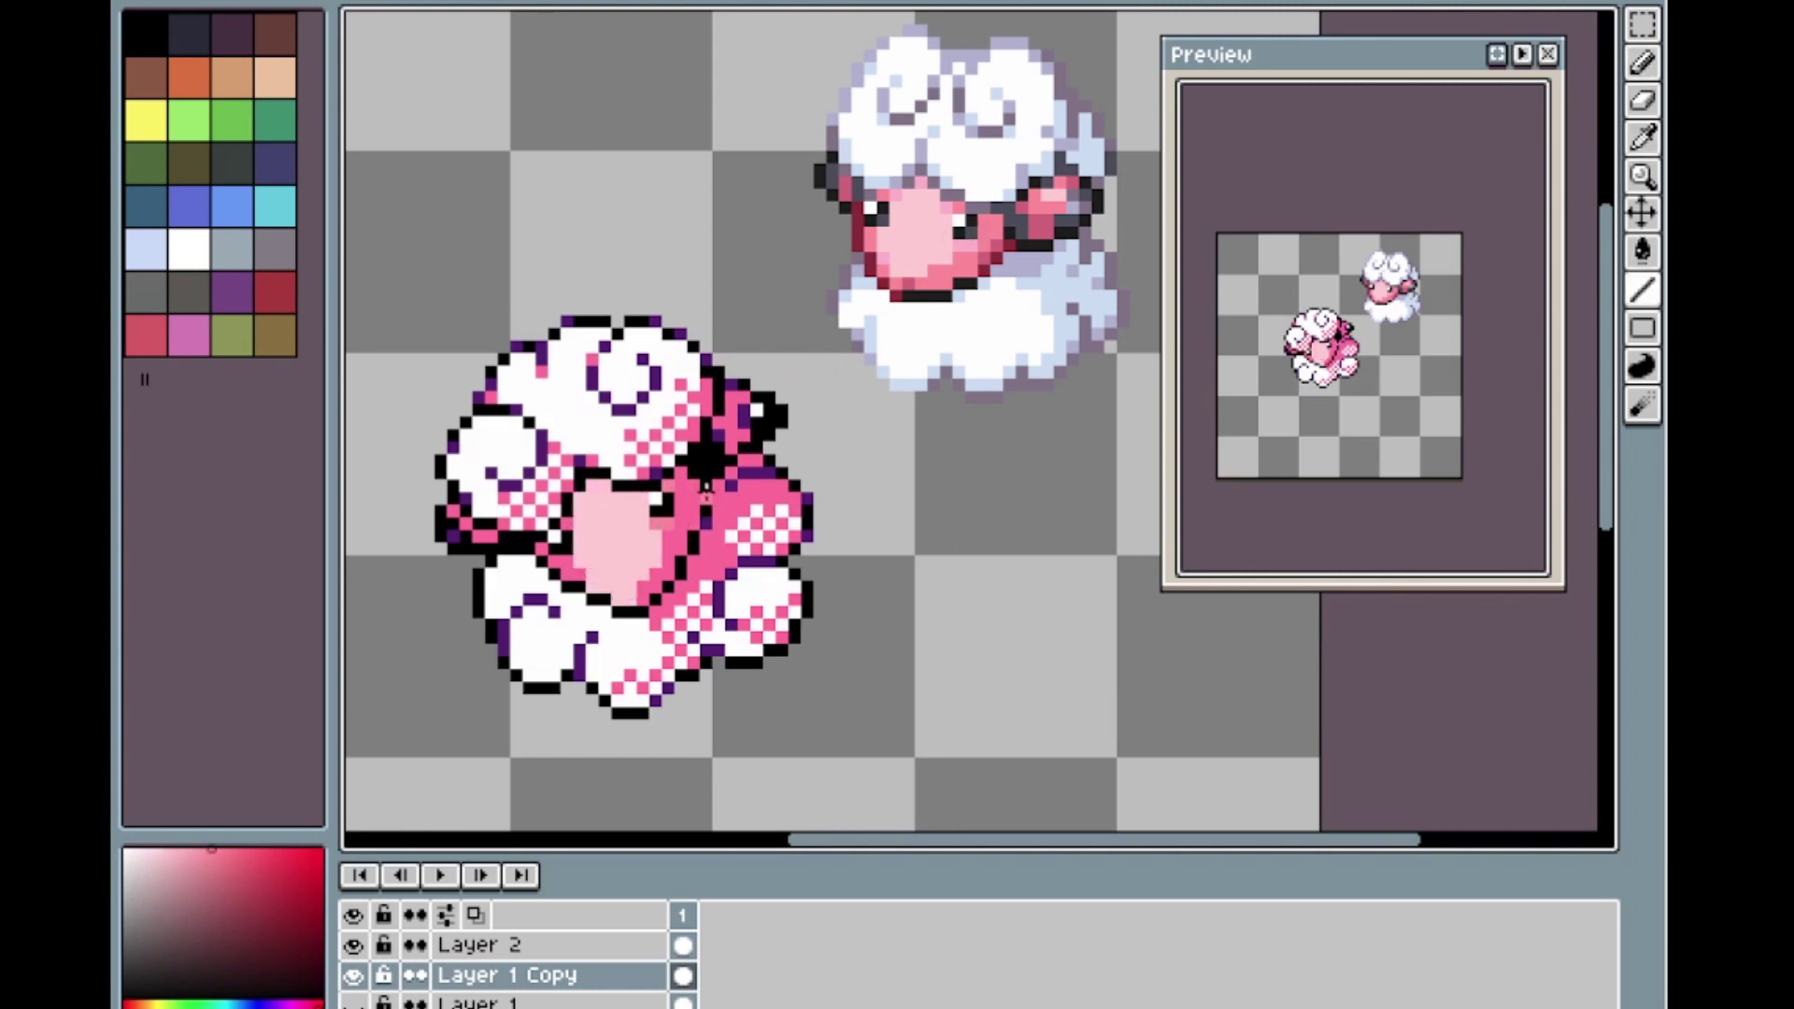
key("g")
left_click(689, 504)
key("l")
left_click_drag(551, 554, 573, 574)
left_click(957, 248, "alt")
left_click(967, 234, "alt")
left_click(656, 521)
left_click_drag(643, 599, 655, 575)
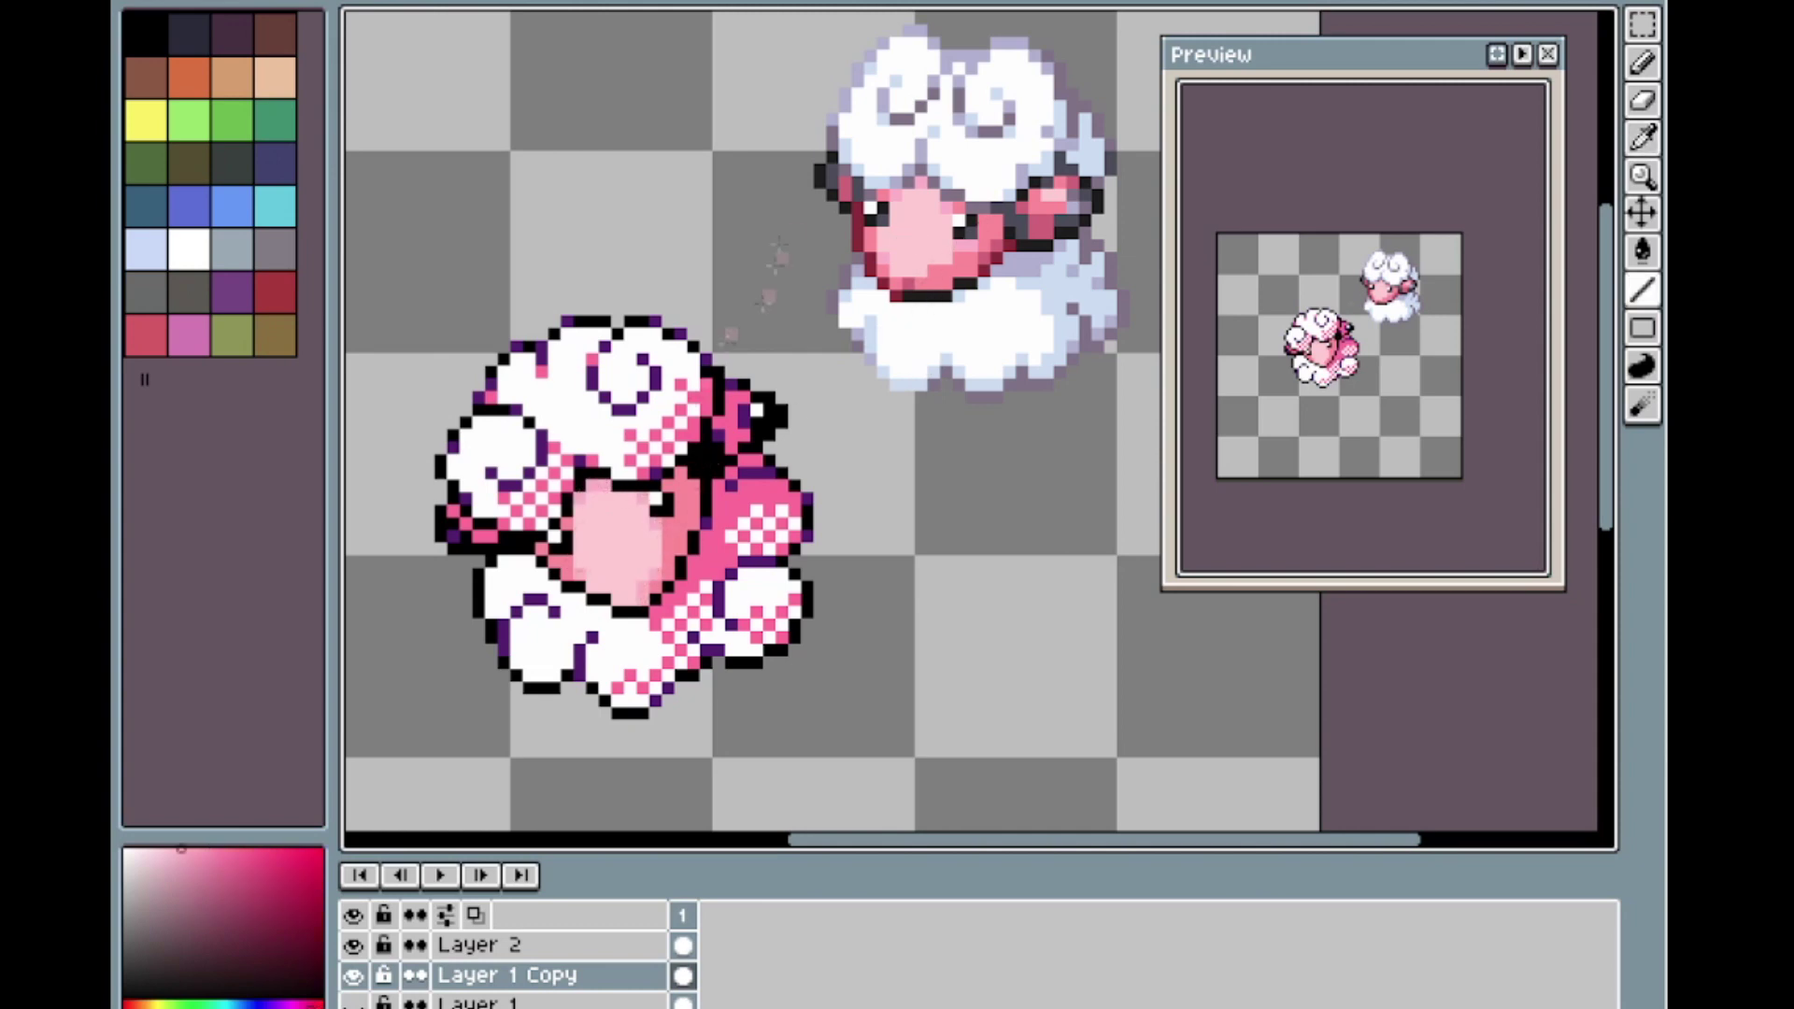
Touch up both eyes of the retro head with dark tones sampled from the newer Flaaffy's eyes.
left_click(970, 224, "alt")
left_click(667, 511)
left_click(566, 547)
left_click(962, 230, "alt")
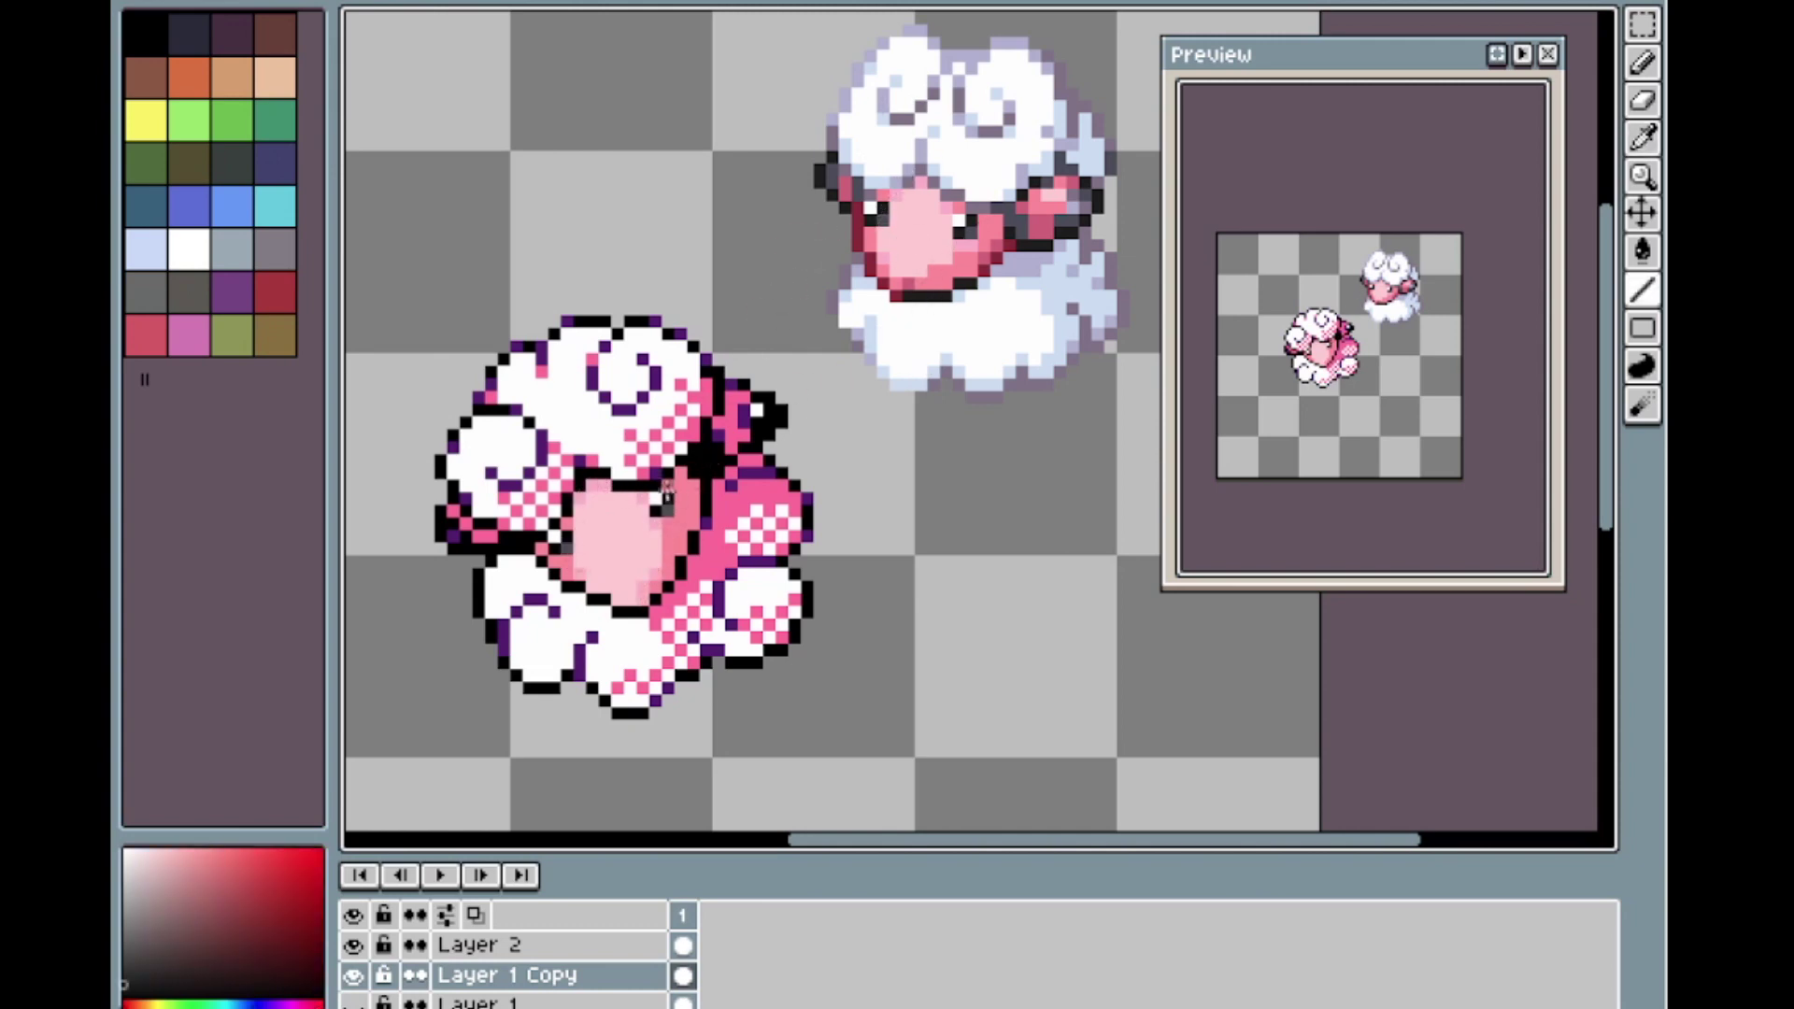
Redraw the retro face's right-hand outline in the dark red sampled from the newer Flaaffy.
scroll(920, 421, "up", 1)
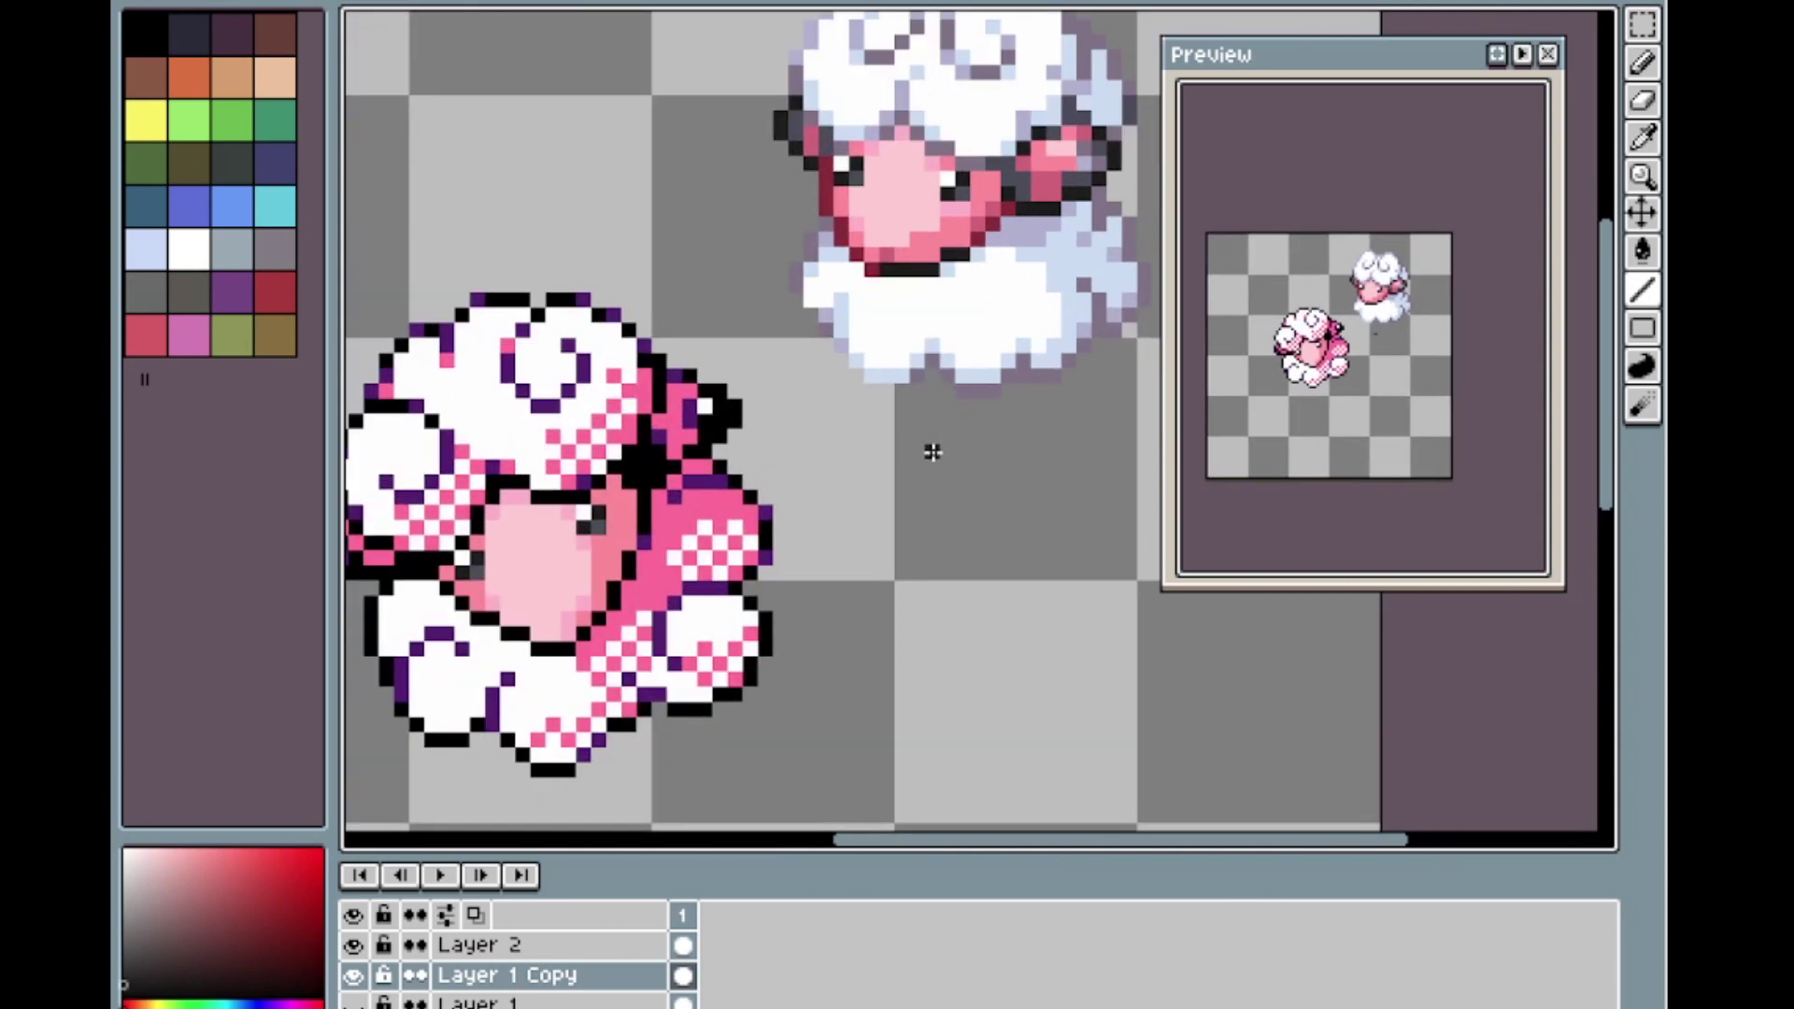
left_click(955, 192, "alt")
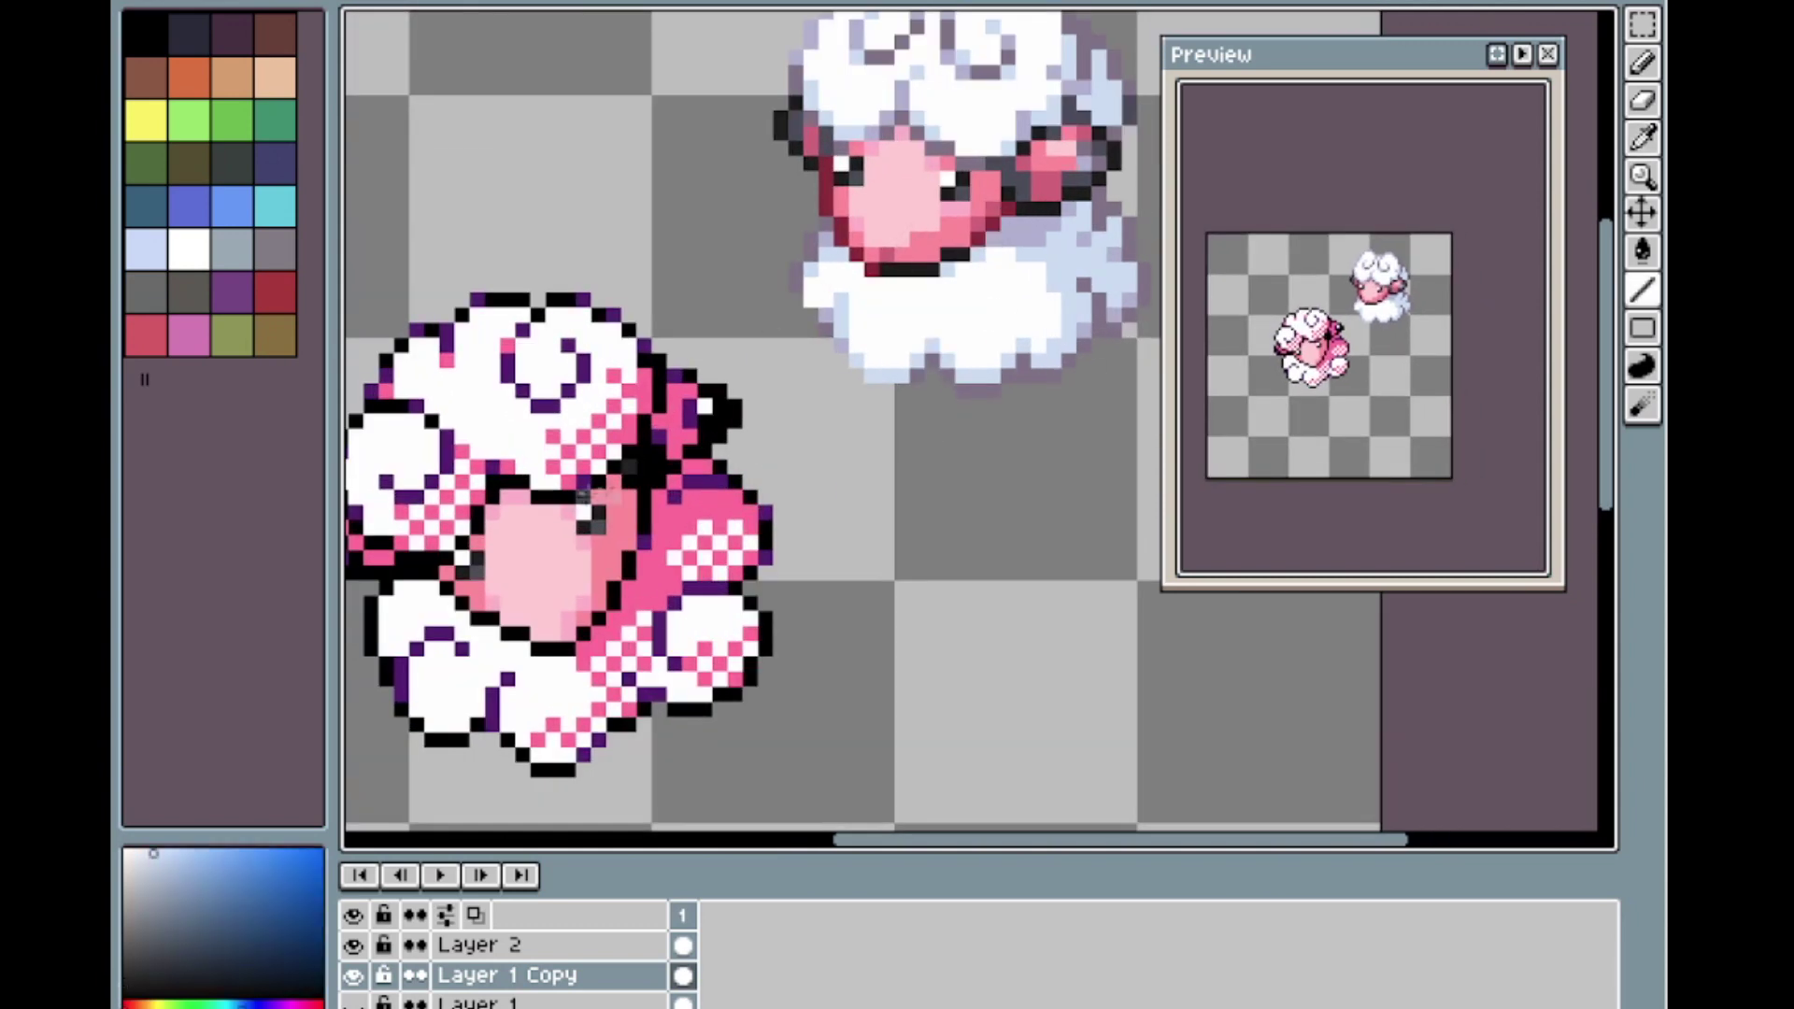
left_click(873, 268, "alt")
mouse_move(644, 495)
left_mouse_down()
mouse_move(644, 542)
mouse_move(568, 649)
left_mouse_up()
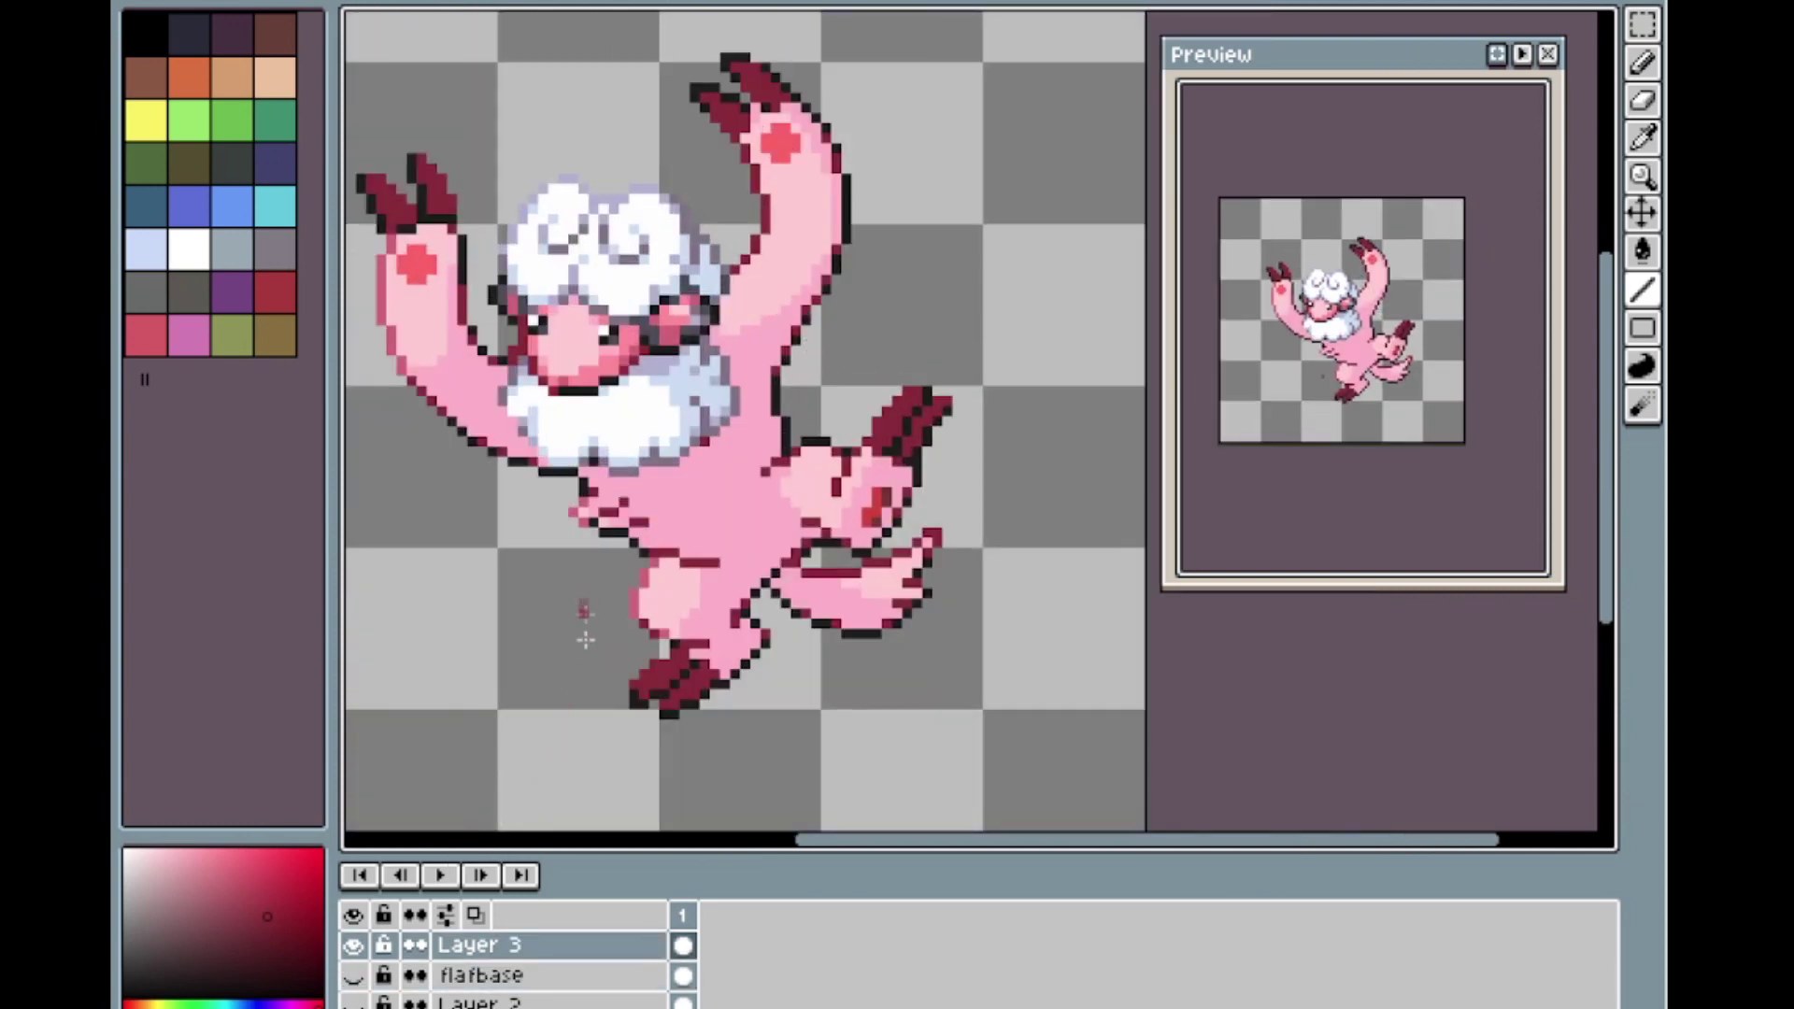
Show the flafbase layer and compare its outline black with the fusion body's outline colour, leaving both colours unreplaced.
left_click(352, 974)
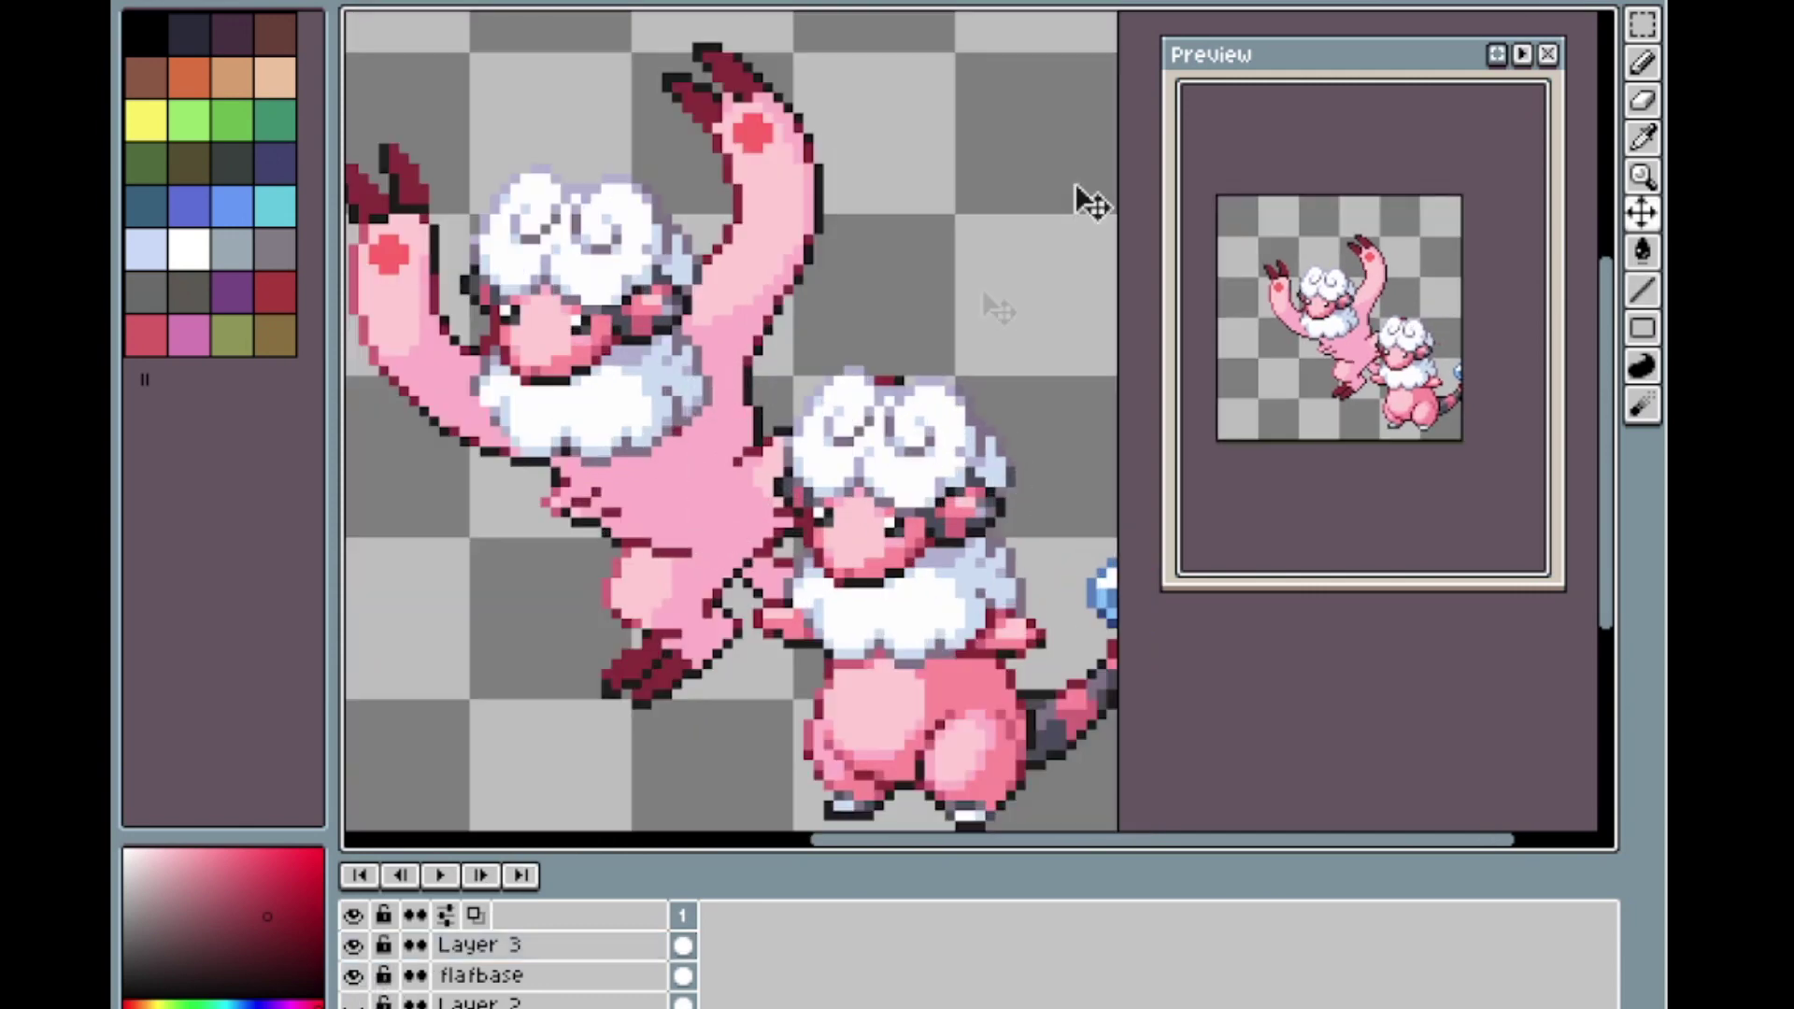
key("shift+r")
left_click(1135, 462)
left_click(765, 422)
left_click(1156, 505)
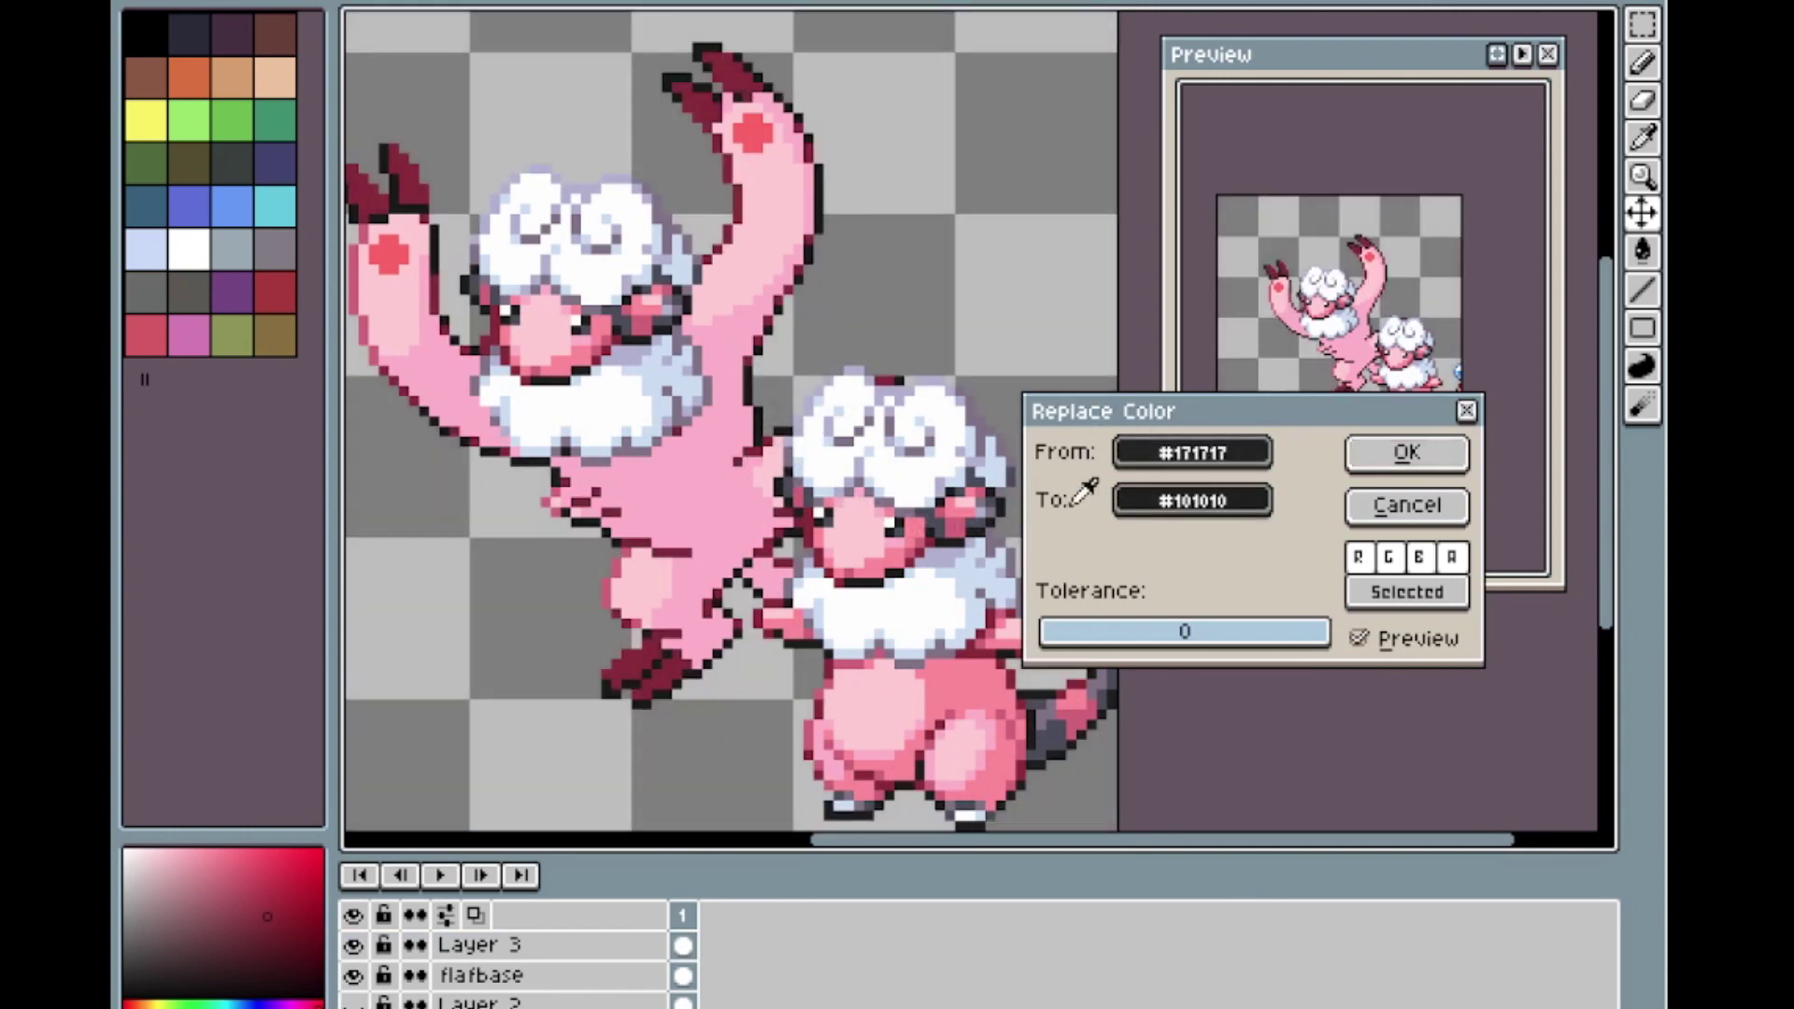
left_click(1059, 742)
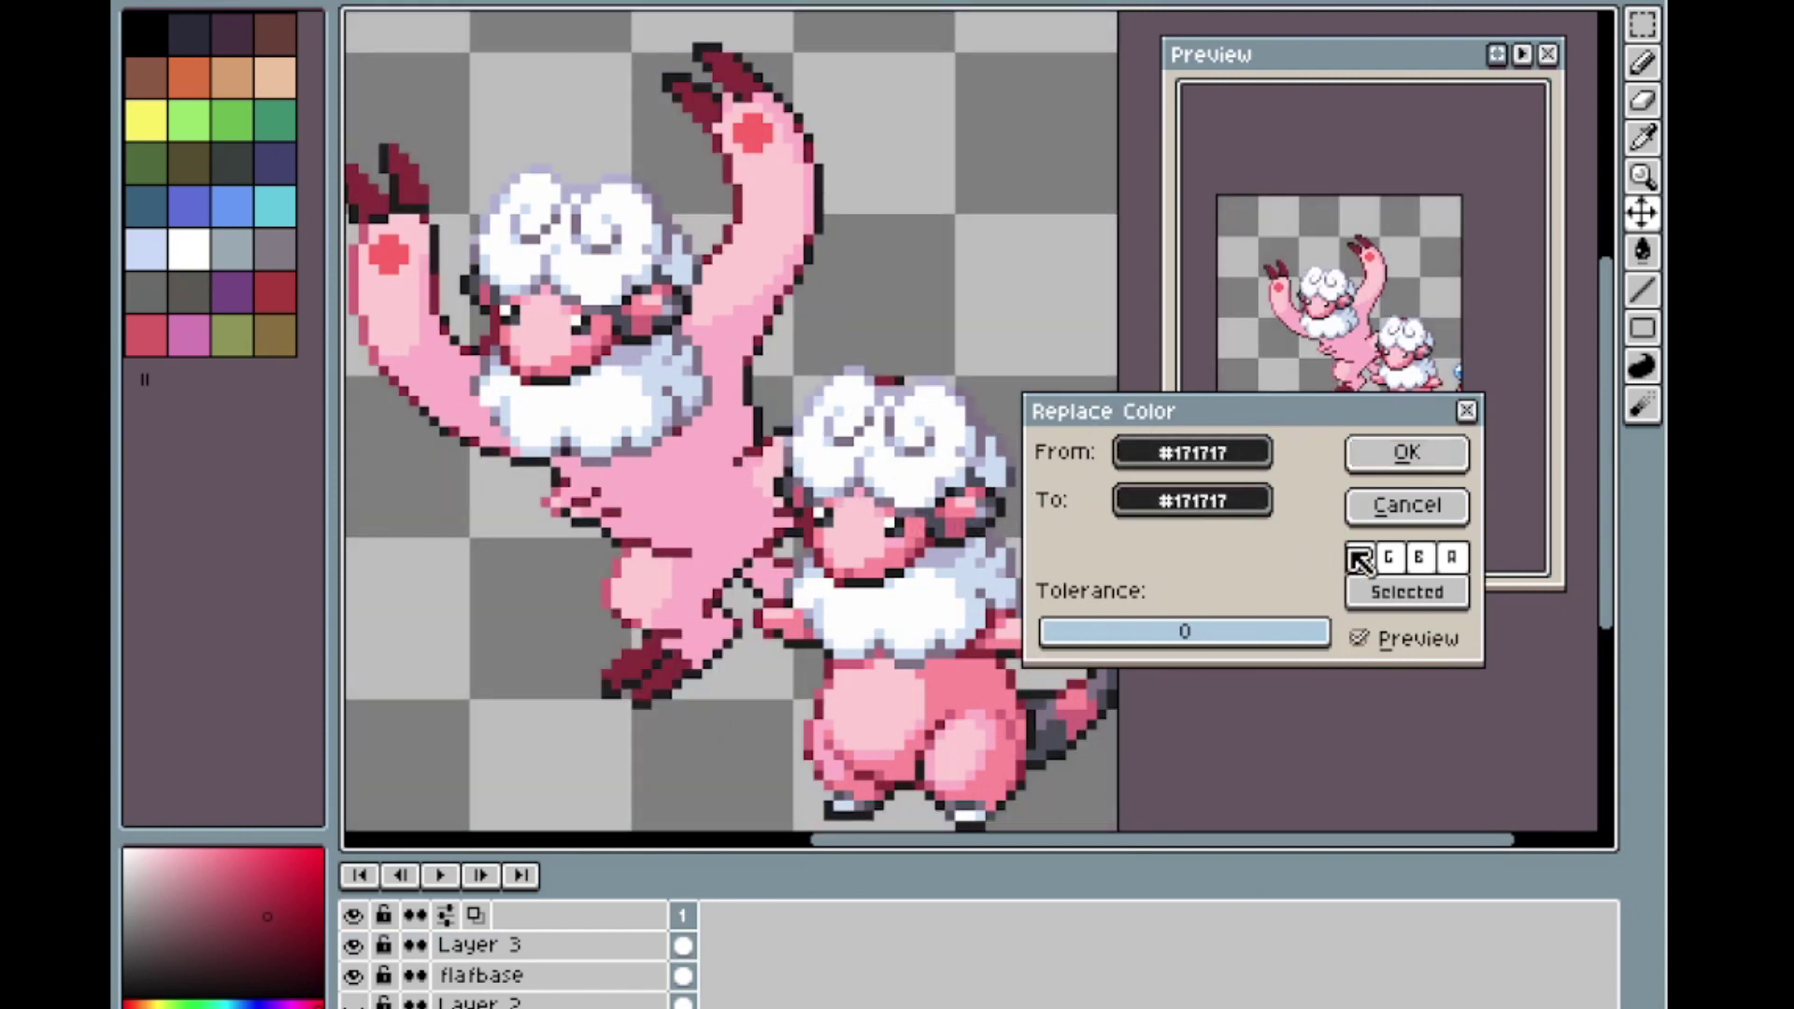
left_click(1428, 512)
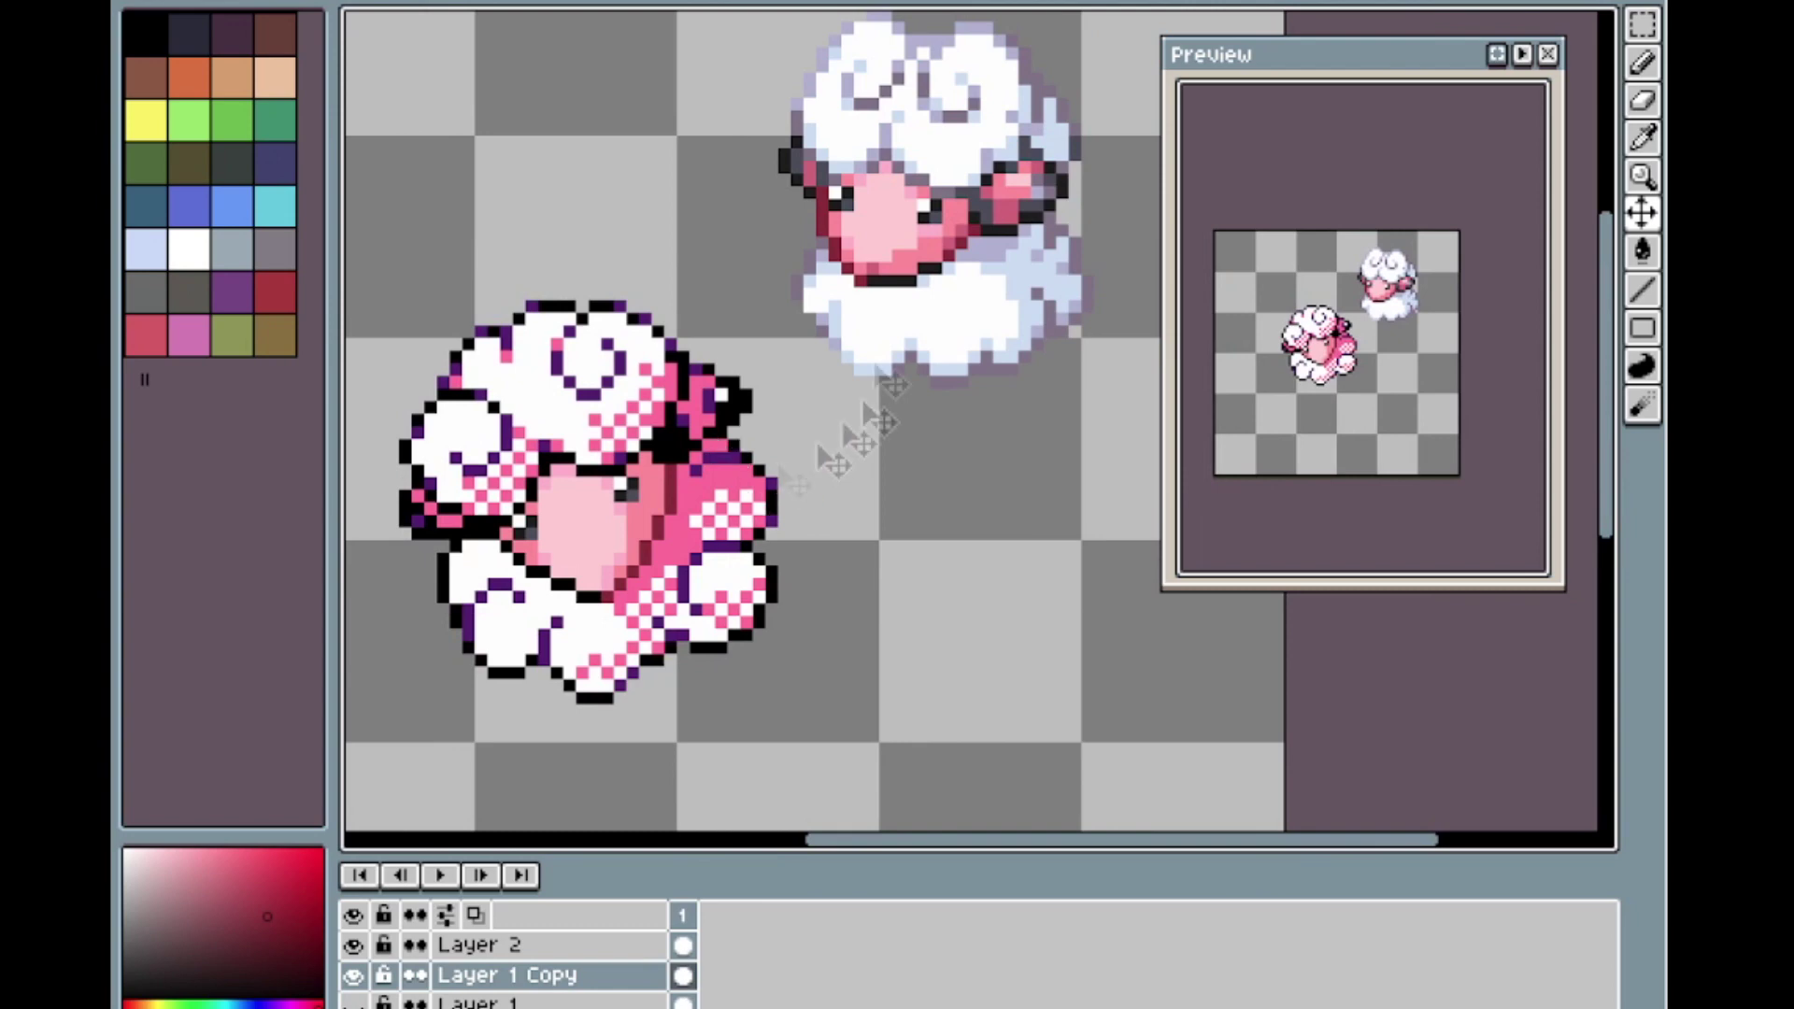
Paint the outline along the retro face's lower edge dark red.
scroll(598, 500, "up", 1)
left_click_drag(608, 616, 492, 559)
left_click(934, 272, "alt")
Replace the retro head's pure black outline with the softer near-black sampled from the newer Flaaffy and touch up the face's right edge.
left_click(955, 243, "alt")
key("shift+r")
left_click_drag(1192, 452, 691, 439)
left_click_drag(1192, 501, 1000, 226)
key("Return")
left_click_drag(689, 498, 675, 530)
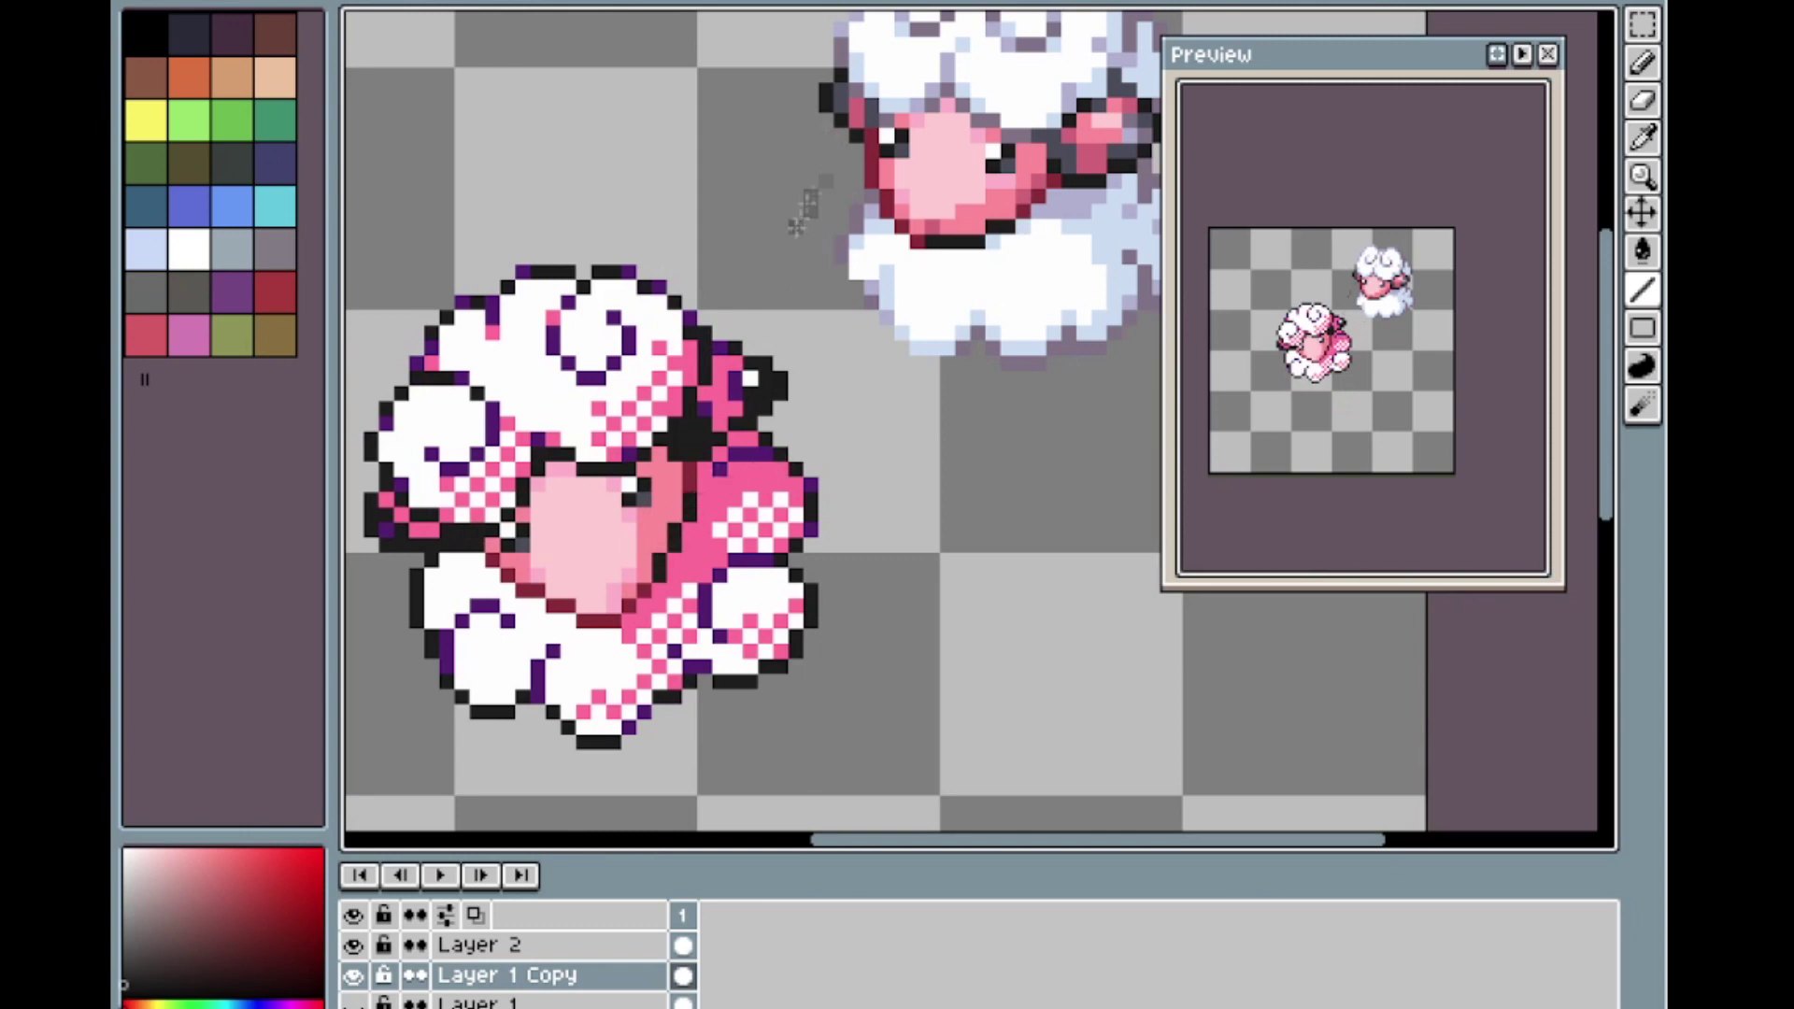
Replace the retro head's pink #ff6b9c with the pale blue wool shade sampled from the newer Flaaffy.
scroll(823, 159, "down", 1)
key("shift+r")
left_click_drag(1192, 452, 696, 457)
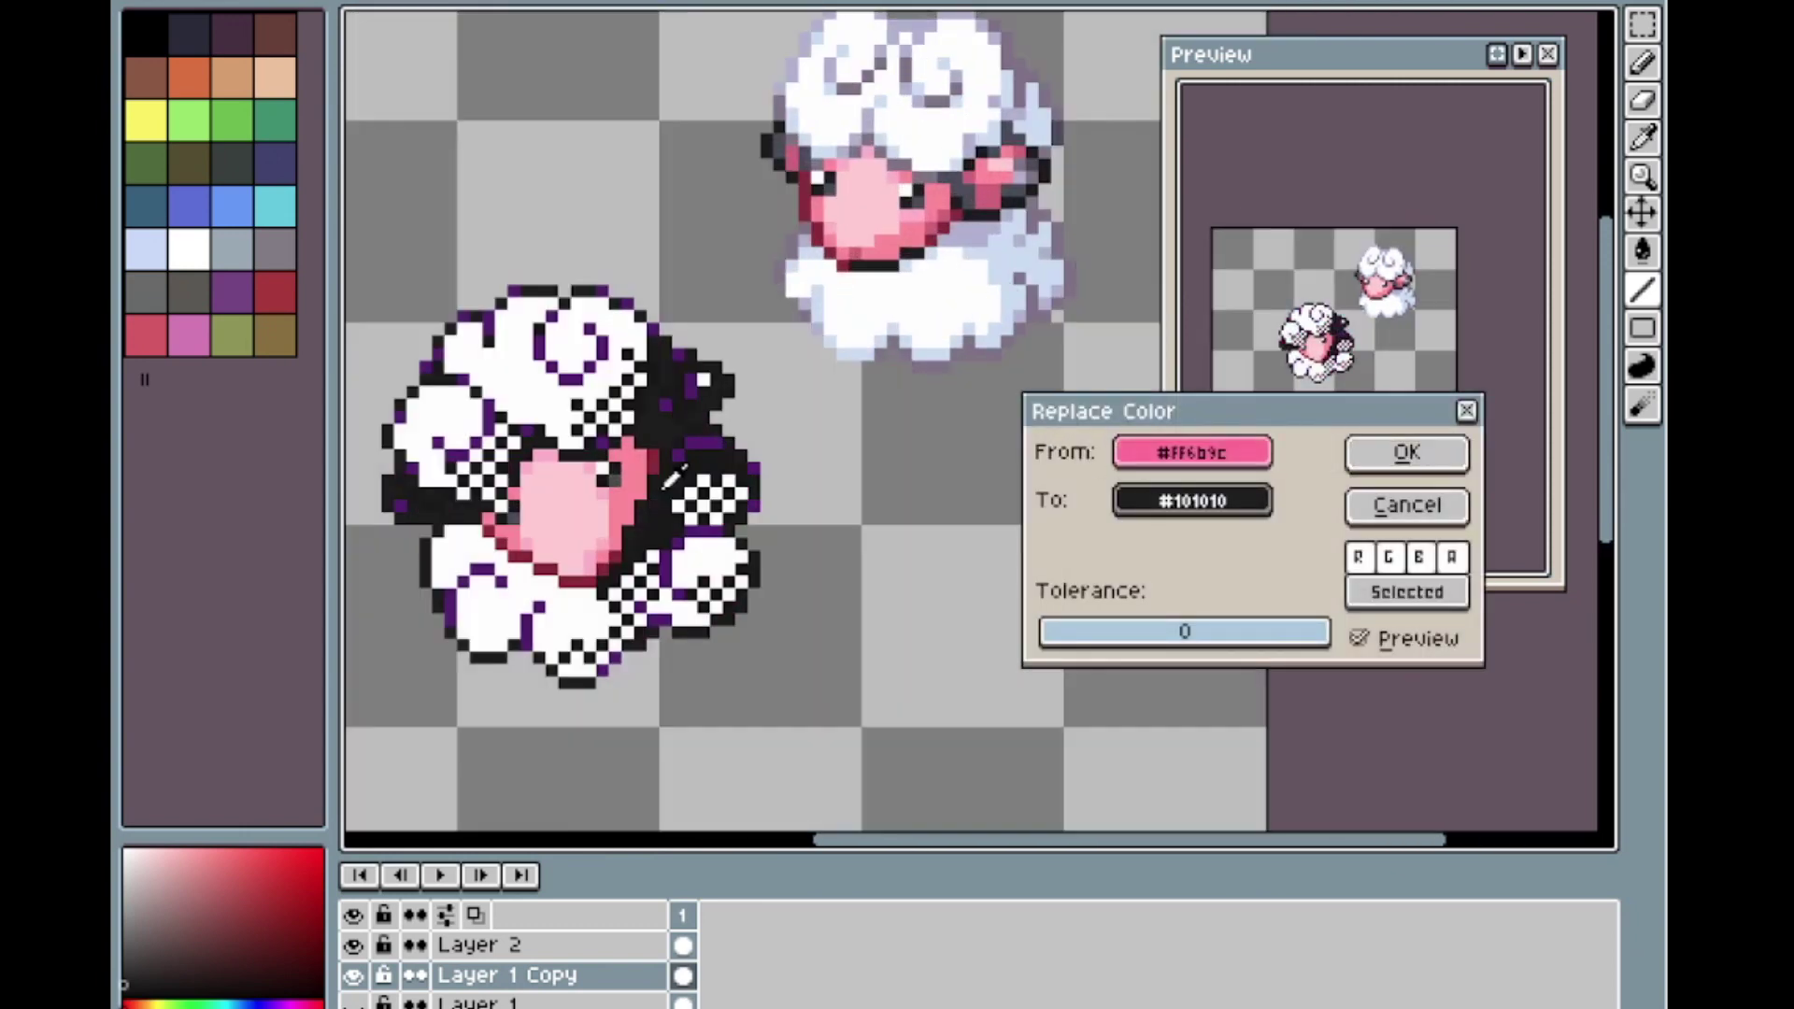
left_click_drag(1192, 501, 1028, 261)
left_click(1406, 458)
Paint over the dithered pixels in the lower wool with solid pale blue and off-white areas.
scroll(671, 472, "up", 1)
left_click(1089, 200, "alt")
key("u")
mouse_move(1642, 327)
left_click(1534, 327)
left_click_drag(678, 482, 743, 527)
left_click(754, 499)
mouse_move(747, 596)
left_mouse_down()
mouse_move(725, 631)
mouse_move(710, 624)
left_mouse_up()
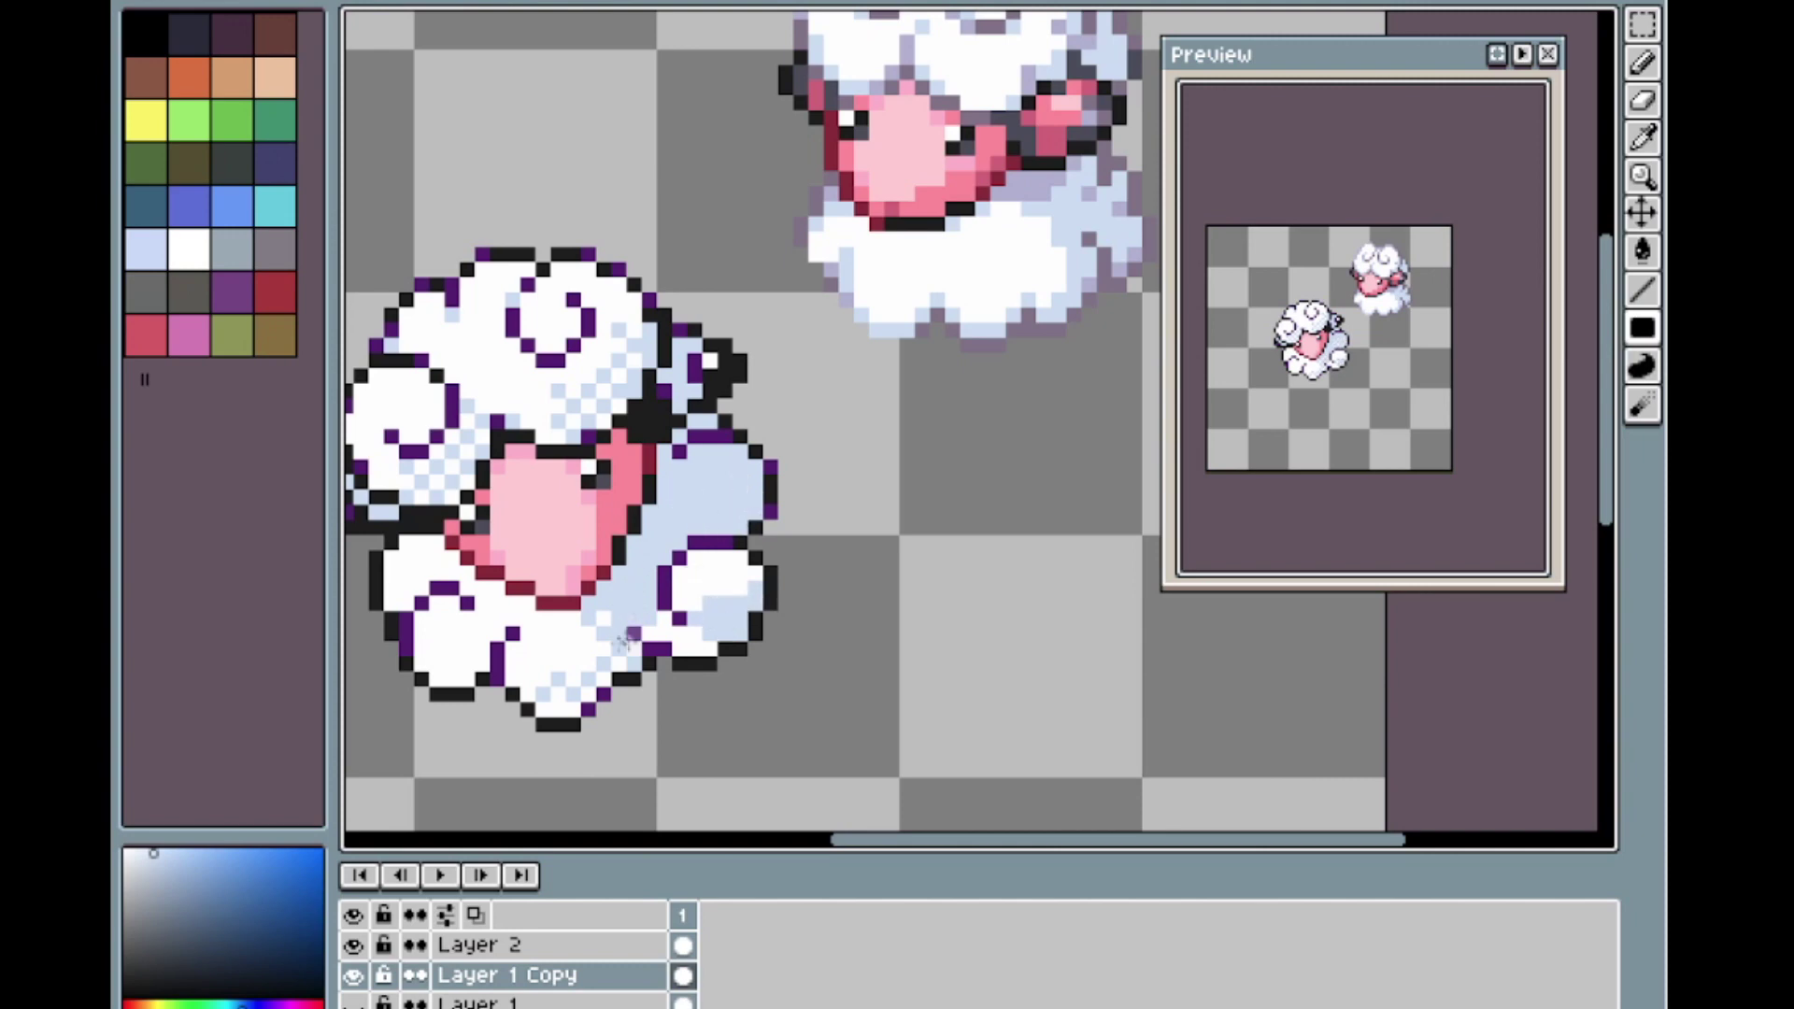
key("l")
left_click(573, 634, "alt")
mouse_move(604, 634)
left_mouse_down()
mouse_move(588, 619)
mouse_move(618, 566)
left_mouse_up()
Recolour the outline along the right side of the lower wool with the mauve sampled from the newer Flaaffy.
left_click(1028, 187, "alt")
left_click(664, 451)
left_click_drag(734, 335, 681, 375)
left_click(1061, 328, "alt")
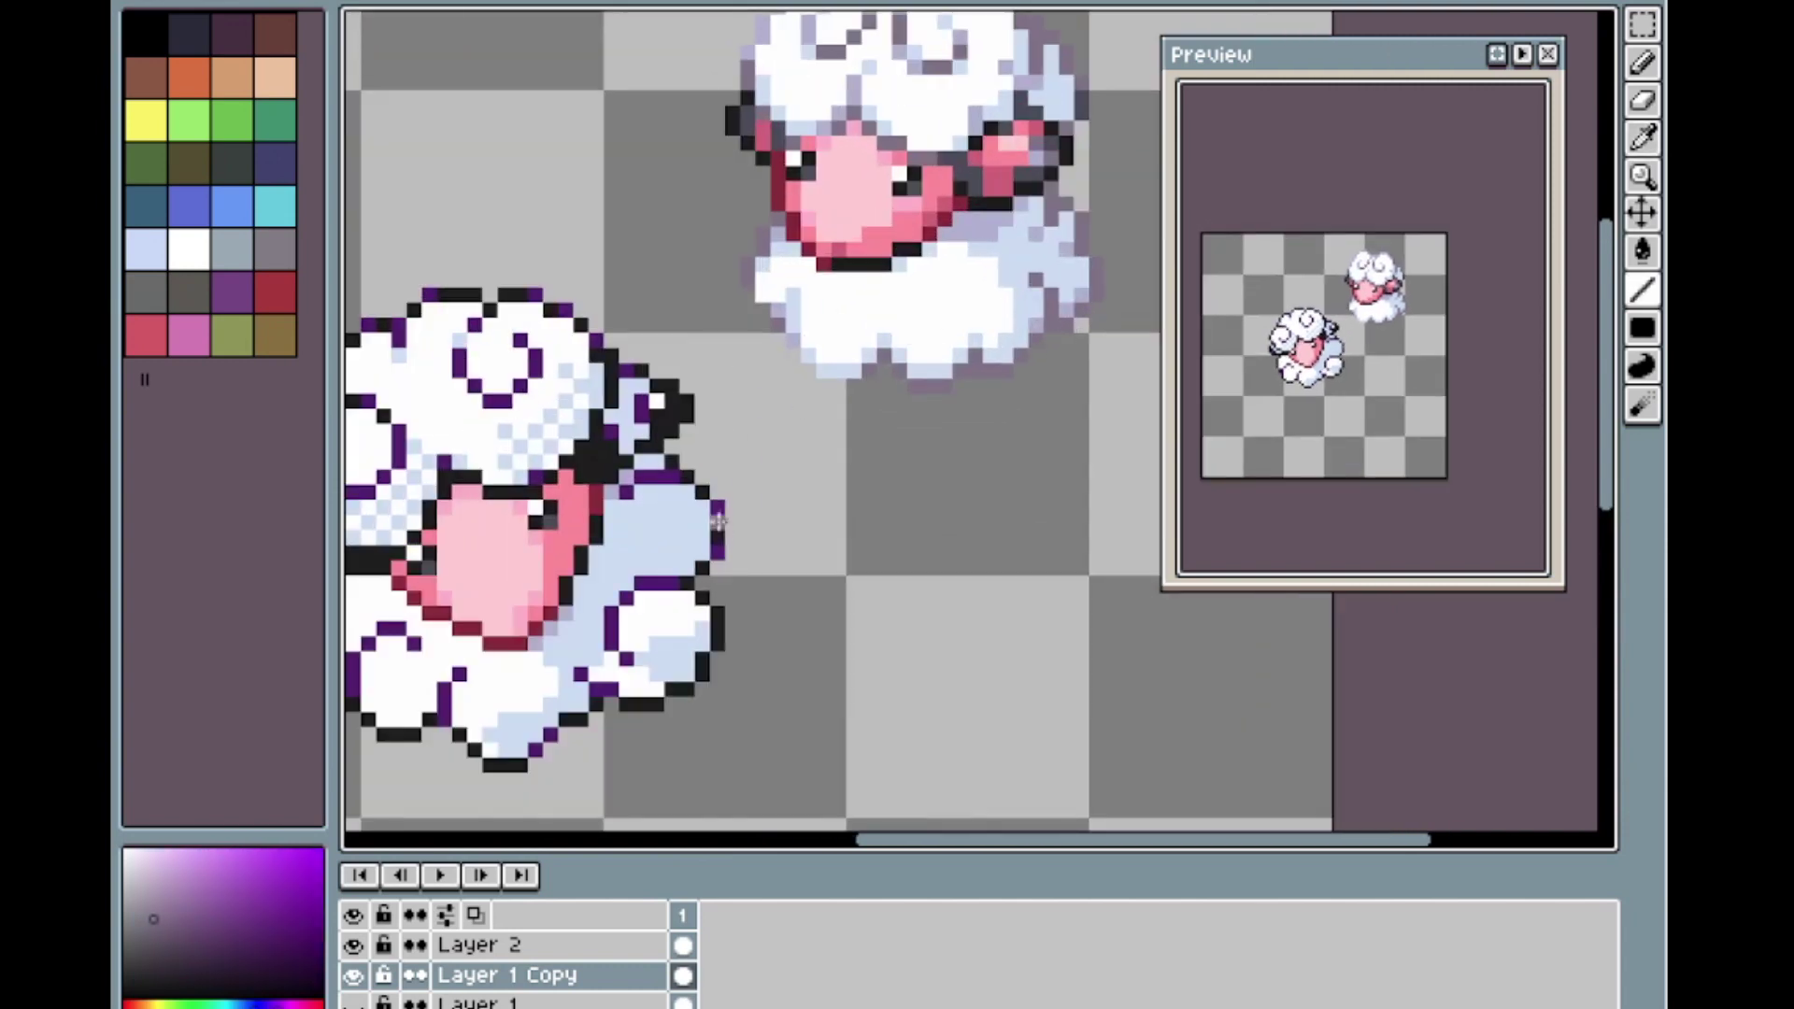
scroll(748, 463, "up", 1)
mouse_move(647, 462)
left_mouse_down()
mouse_move(707, 565)
mouse_move(702, 656)
left_mouse_up()
scroll(700, 654, "down", 1)
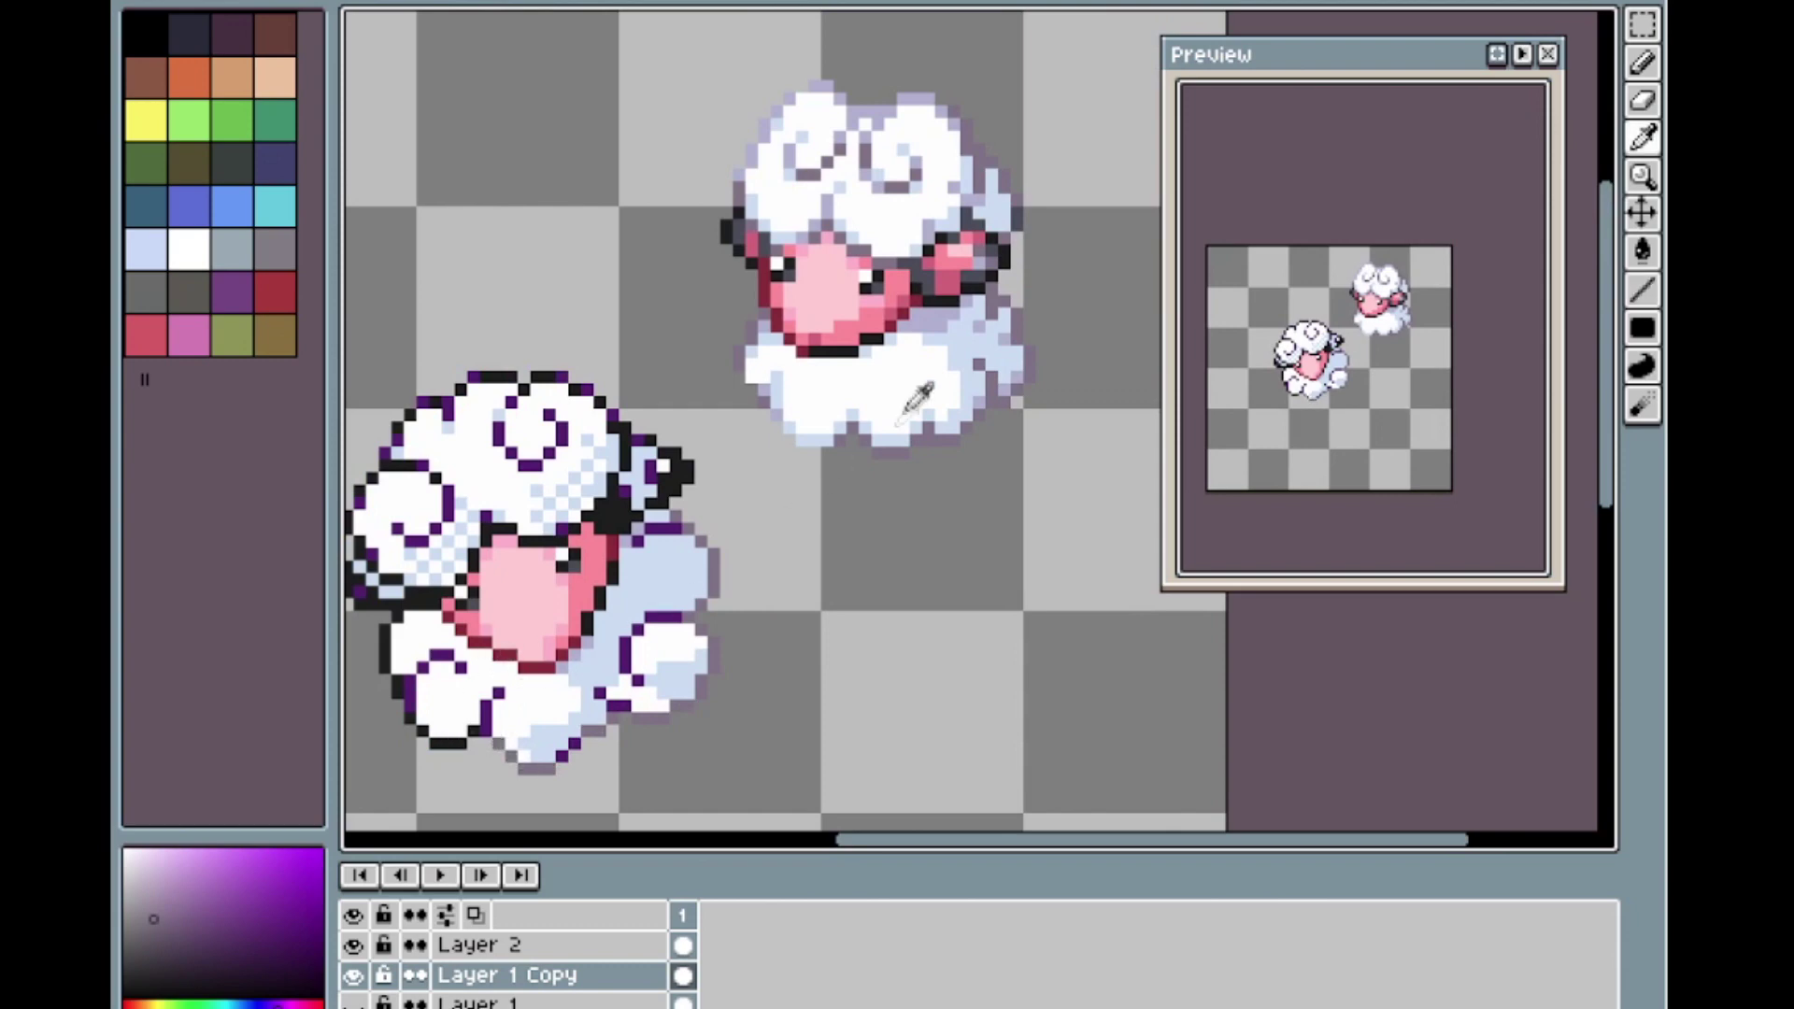
Recolour the remaining lower wool outline and its inner curls with lavender, mauve and pale blue wool tones.
left_click(838, 427, "alt")
mouse_move(524, 768)
left_mouse_down()
mouse_move(422, 730)
mouse_move(383, 664)
mouse_move(400, 612)
mouse_move(372, 635)
mouse_move(400, 695)
mouse_move(460, 667)
left_mouse_up()
left_click(747, 381, "alt")
left_click(966, 312, "alt")
left_click_drag(487, 731, 499, 694)
left_click(398, 693, "alt")
left_click(759, 327, "alt")
left_click(593, 730, "alt")
left_click(598, 714, "alt")
left_click(485, 725, "alt")
mouse_move(638, 680)
left_mouse_down()
mouse_move(626, 645)
mouse_move(676, 618)
left_mouse_up()
Refine the upper edge of the rear wool tuft below the ear with sampled wool tones.
left_click(640, 538)
left_click(690, 527, "alt")
left_click(671, 518, "alt")
left_click(683, 529, "alt")
left_click_drag(676, 529, 642, 530)
left_click(638, 540, "alt")
scroll(720, 428, "down", 1)
scroll(721, 428, "up", 1)
key("alt")
Recolour the right ear with the pinks and greys sampled from the newer Flaaffy's ear.
left_click(663, 463)
left_click(983, 252, "alt")
left_click(676, 470)
left_click(946, 259, "alt")
left_click(955, 250, "alt")
left_click(942, 250, "alt")
key("g")
left_click(639, 475)
key("l")
left_click(981, 225, "alt")
left_click(636, 438)
scroll(768, 367, "up", 1)
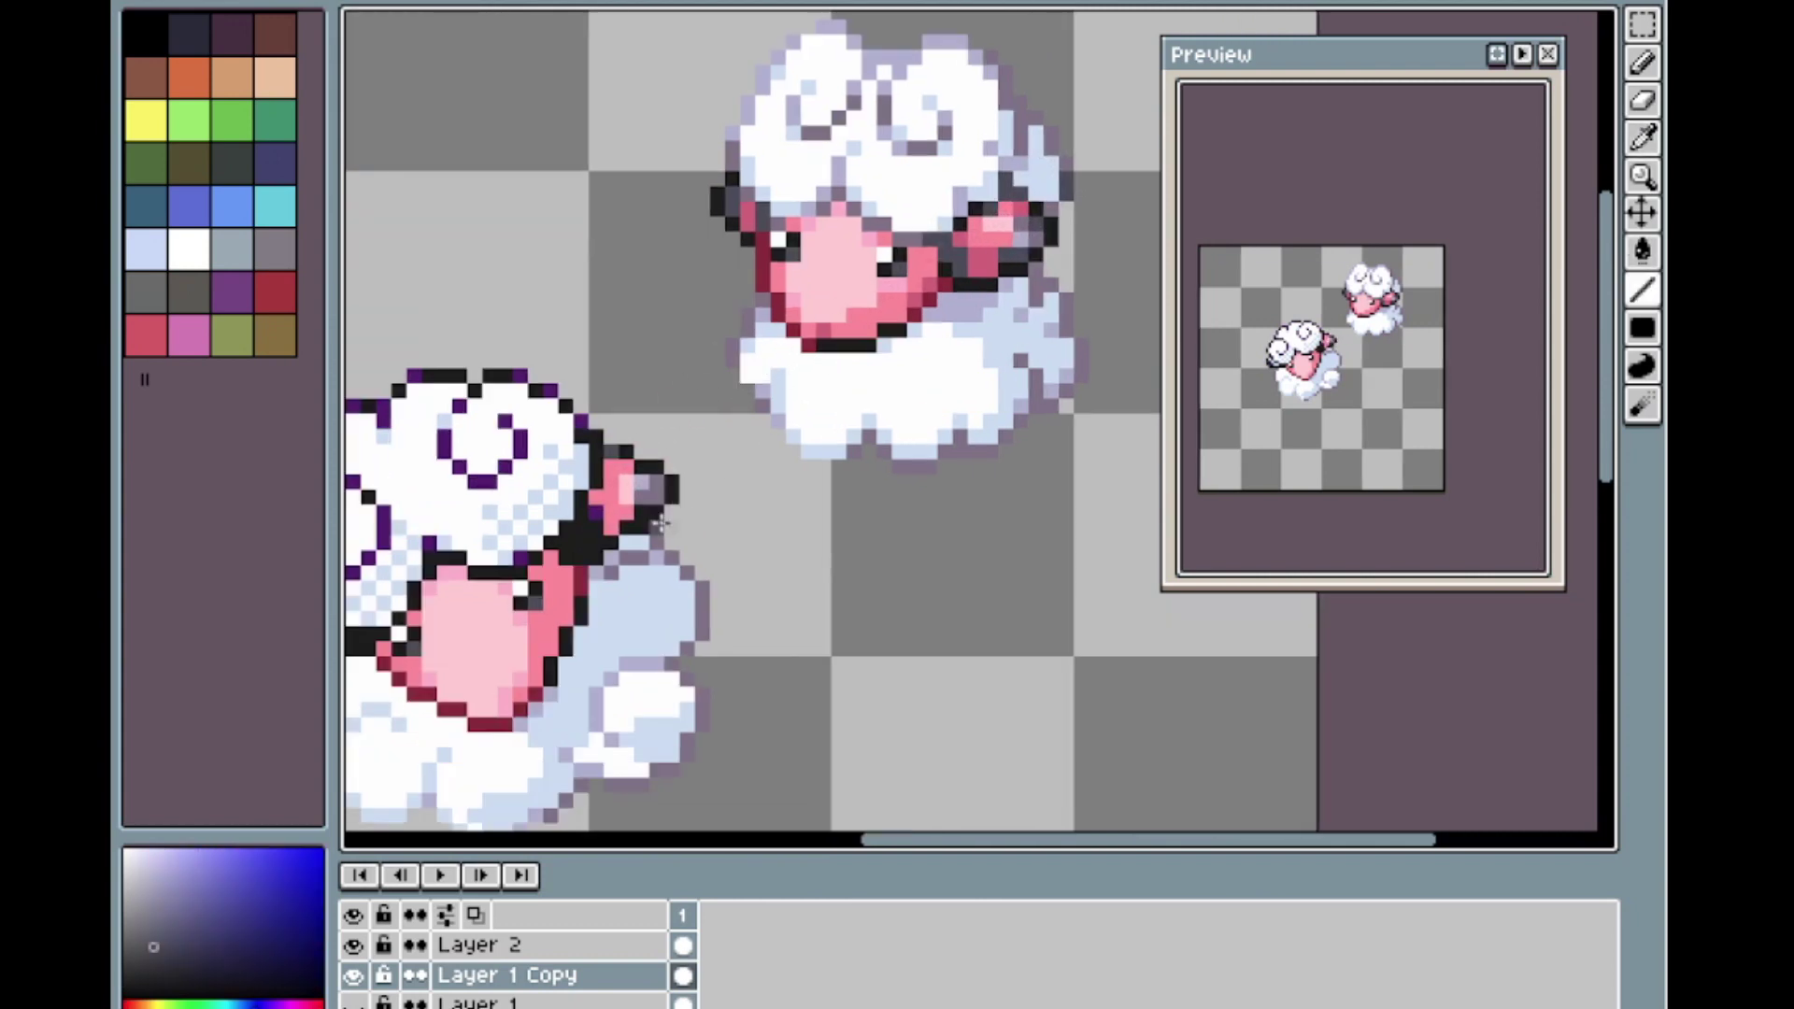
left_click(624, 491, "alt")
left_click(622, 504, "alt")
left_click(615, 490, "alt")
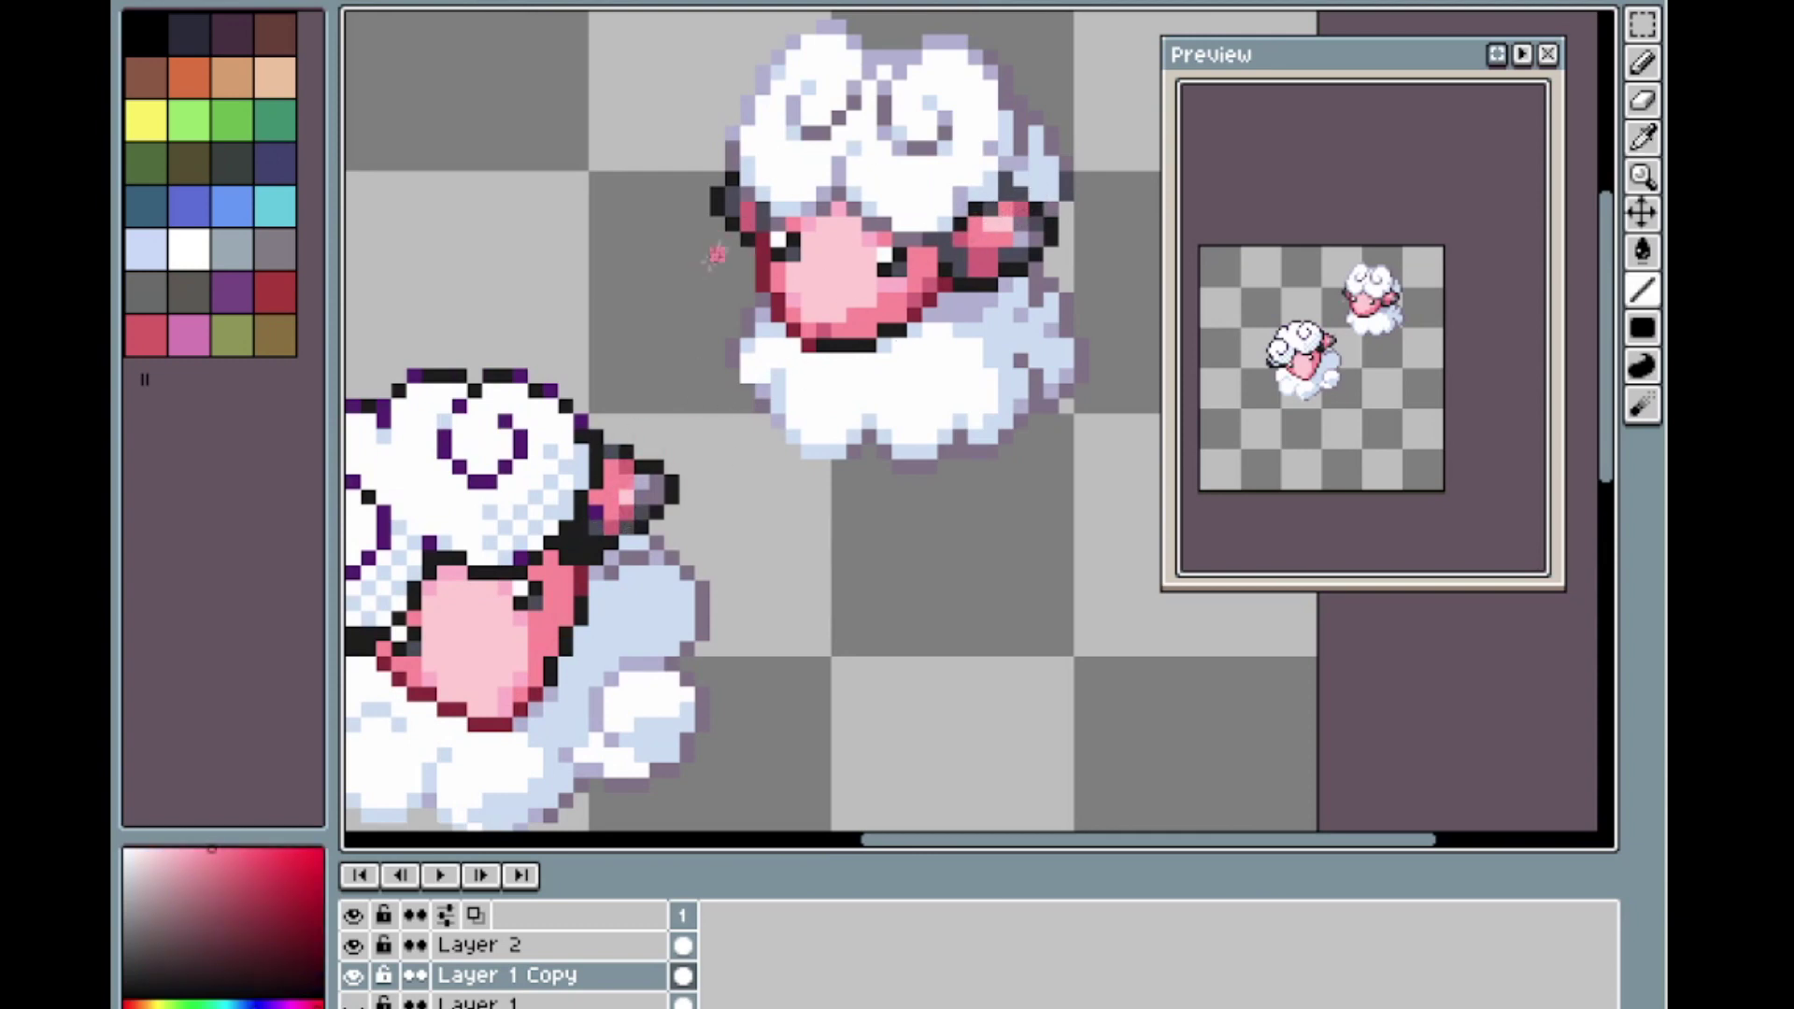
Recolour the base of the right ear dark grey and its border with the wool mauve.
scroll(658, 422, "down", 1)
scroll(644, 528, "up", 1)
left_click(644, 528, "alt")
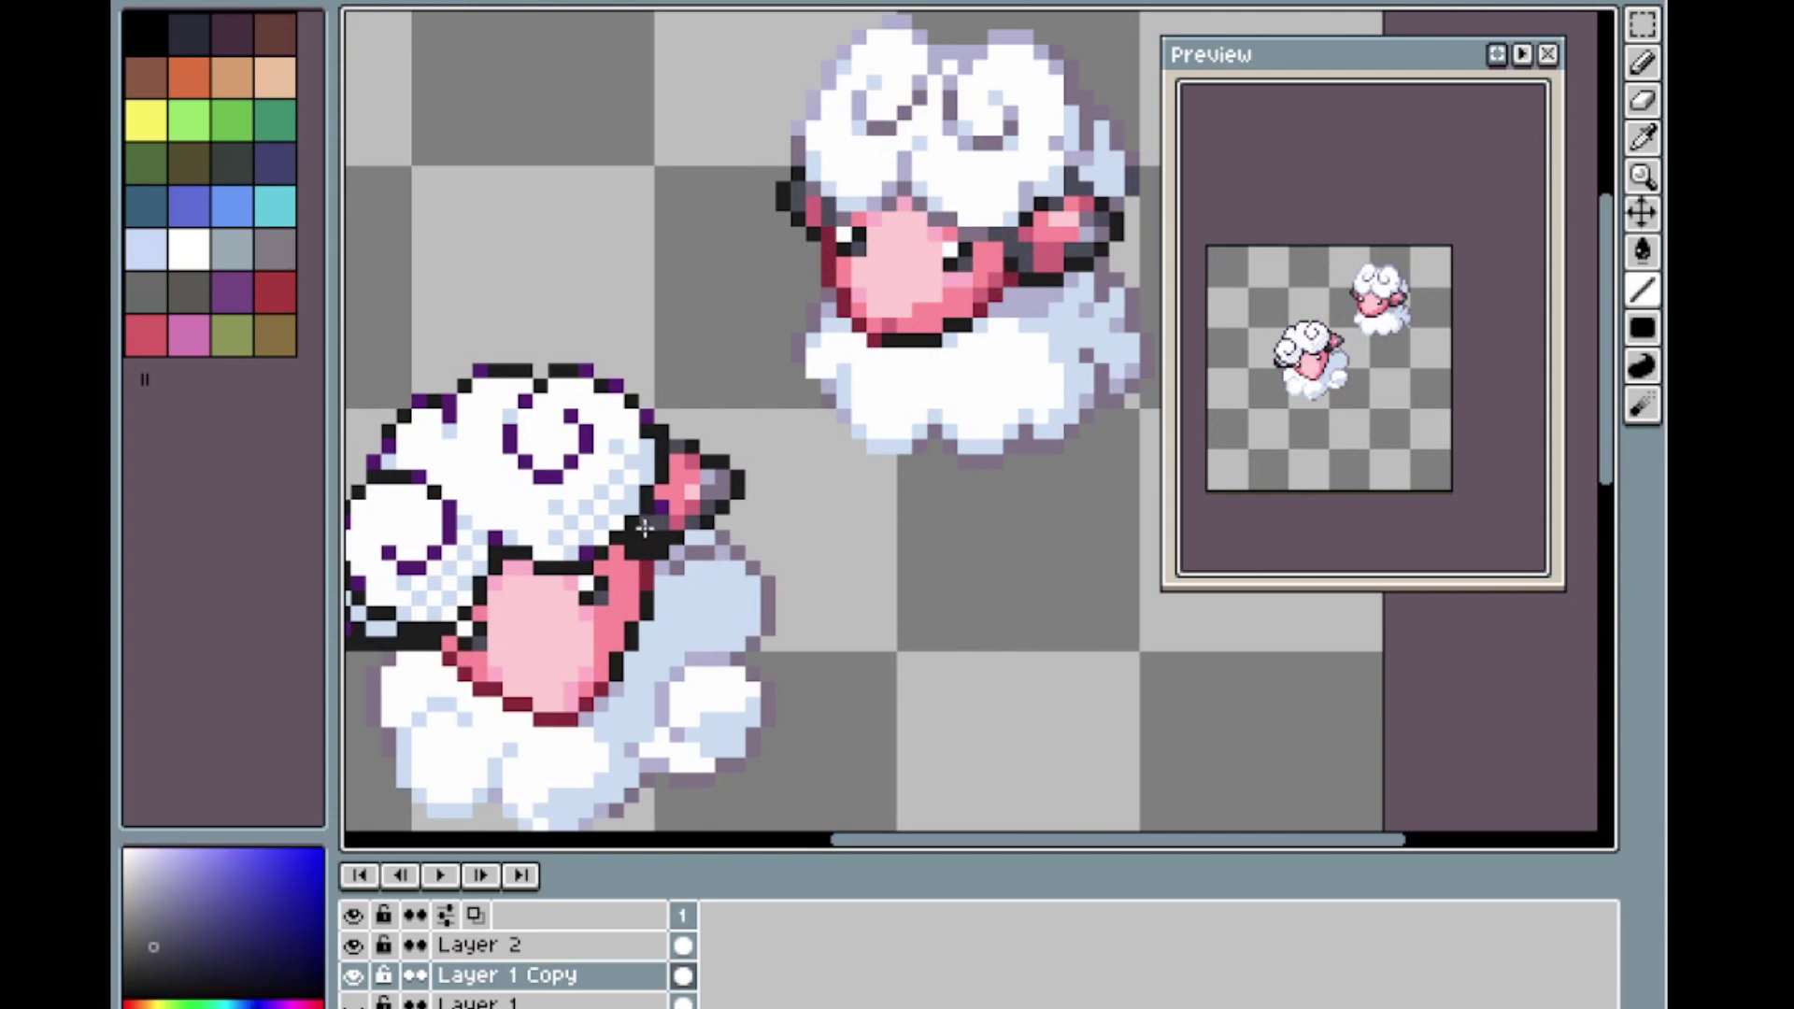
left_click(1076, 121, "alt")
left_click_drag(661, 431, 664, 458)
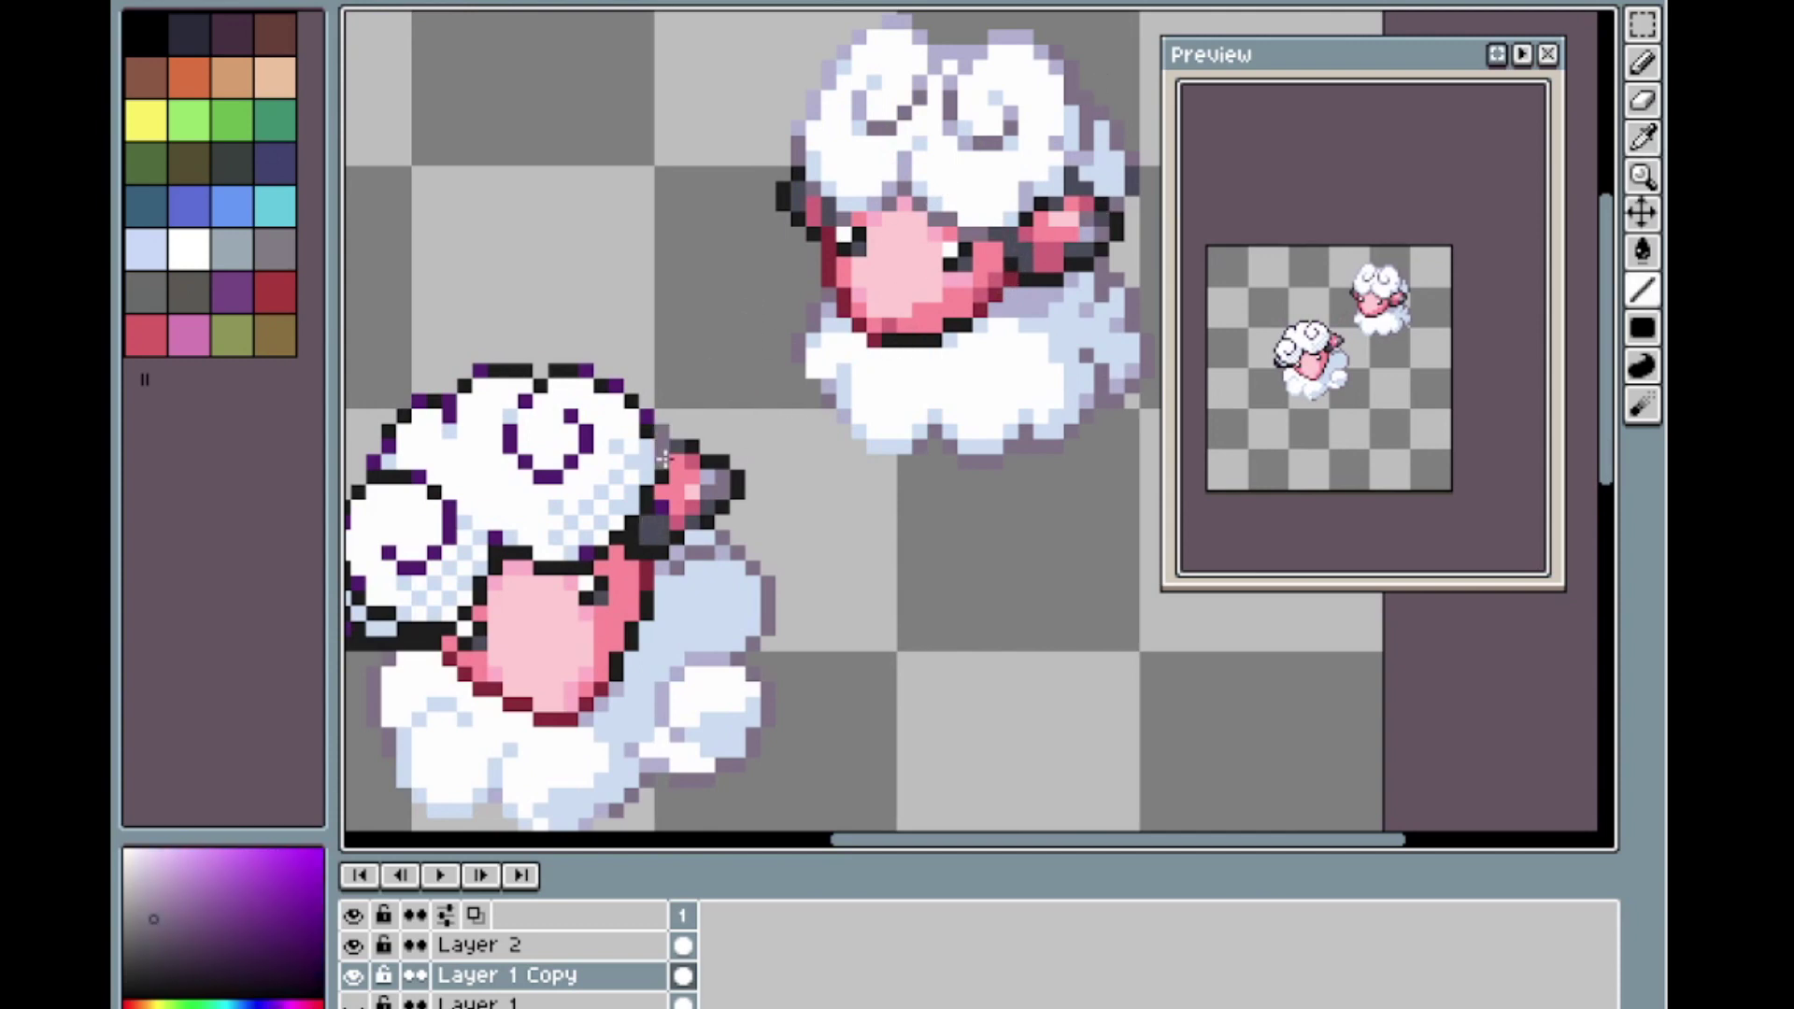
Recolour the head wool's spiral curls and top outline with lavender and mauve sampled from the newer Flaaffy.
left_click(815, 310, "alt")
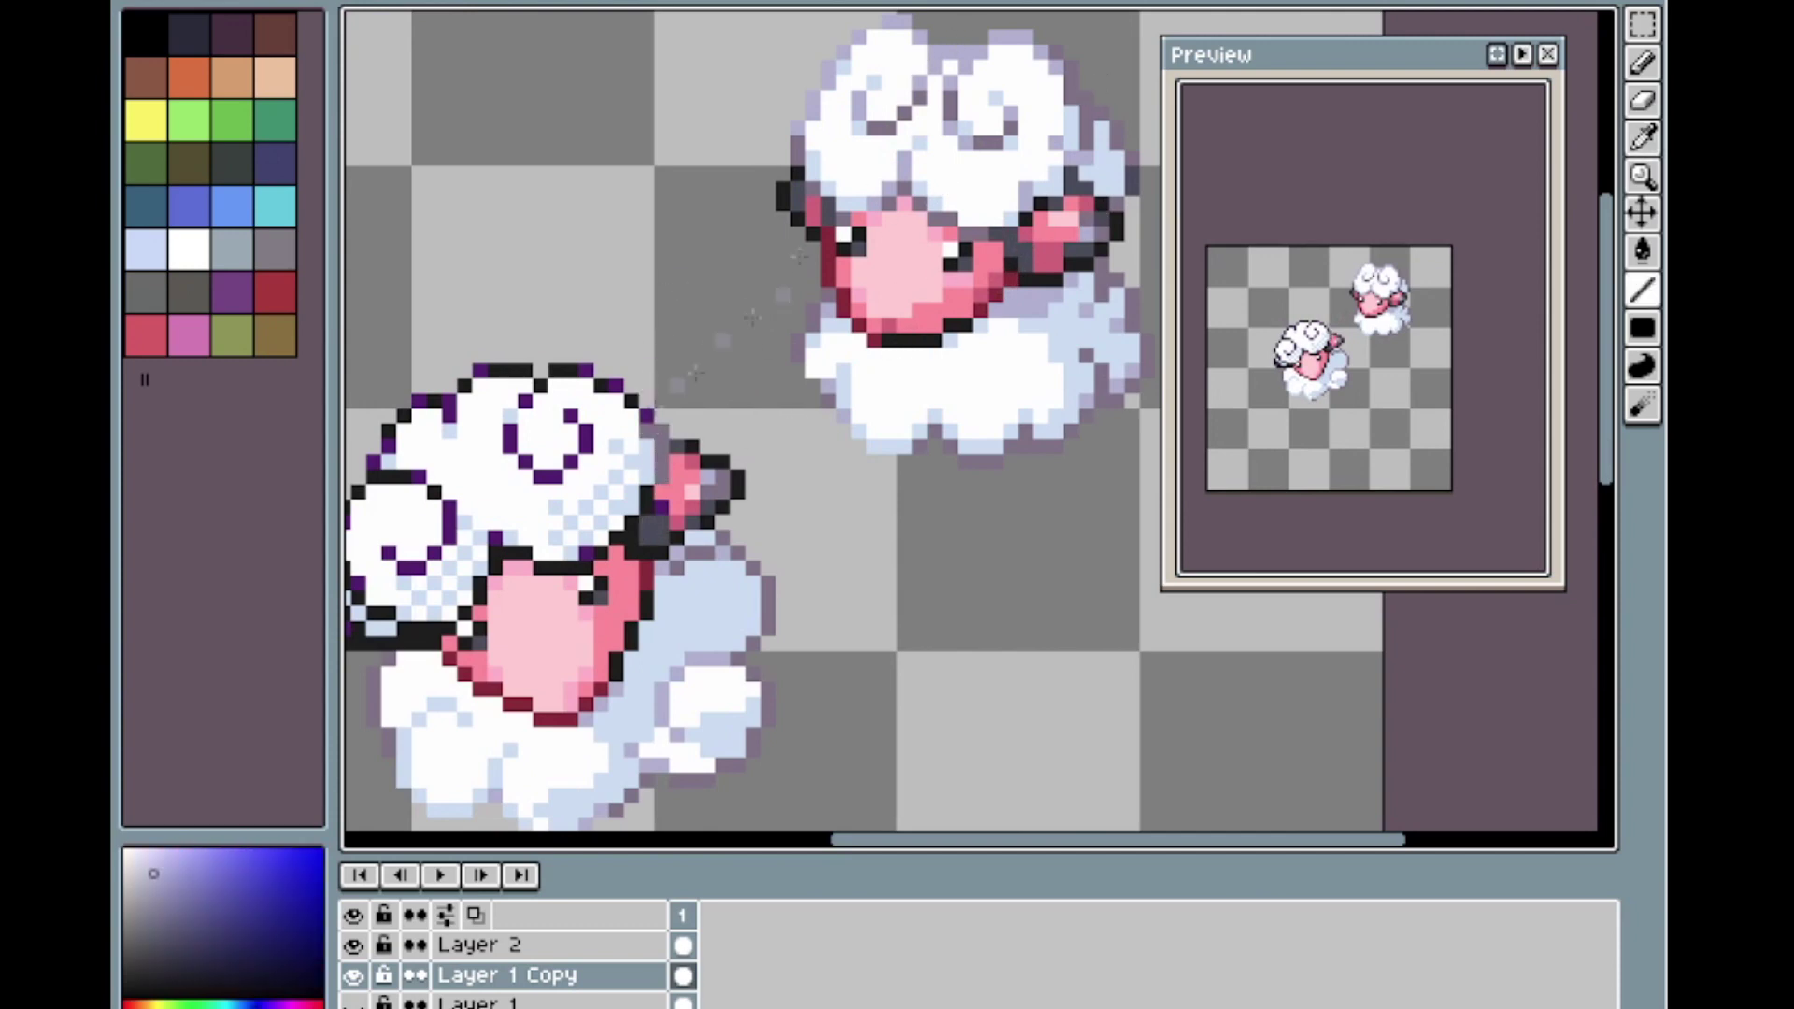
mouse_move(546, 411)
left_mouse_down()
mouse_move(561, 478)
mouse_move(583, 432)
left_mouse_up()
mouse_move(420, 476)
left_mouse_down()
mouse_move(436, 552)
mouse_move(389, 552)
left_mouse_up()
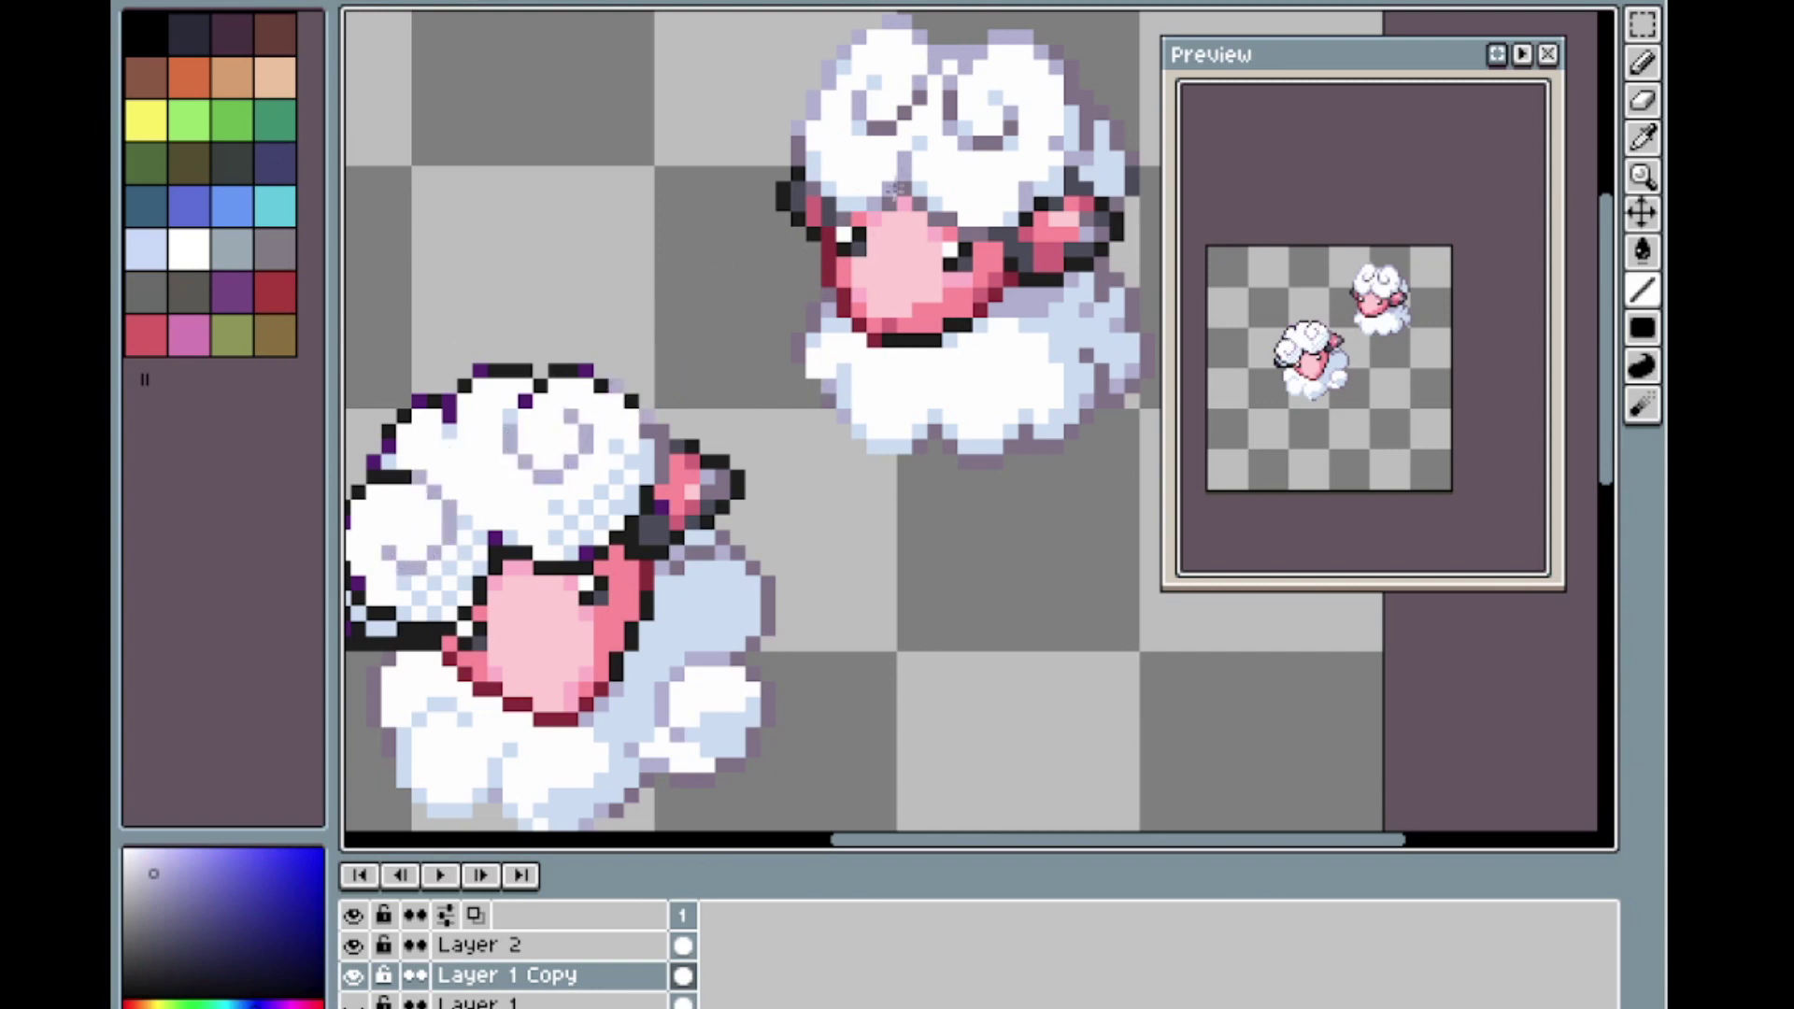
left_click(892, 194, "alt")
left_click(893, 198, "alt")
mouse_move(605, 390)
left_mouse_down()
mouse_move(561, 369)
mouse_move(538, 386)
mouse_move(468, 373)
mouse_move(419, 410)
left_mouse_up()
mouse_move(412, 415)
left_mouse_down()
mouse_move(429, 408)
mouse_move(390, 453)
mouse_move(455, 390)
mouse_move(509, 369)
mouse_move(555, 379)
left_mouse_up()
Recolour the head wool's left outline and the fringe edge above the face in lavender and mauve.
left_click(825, 158, "alt")
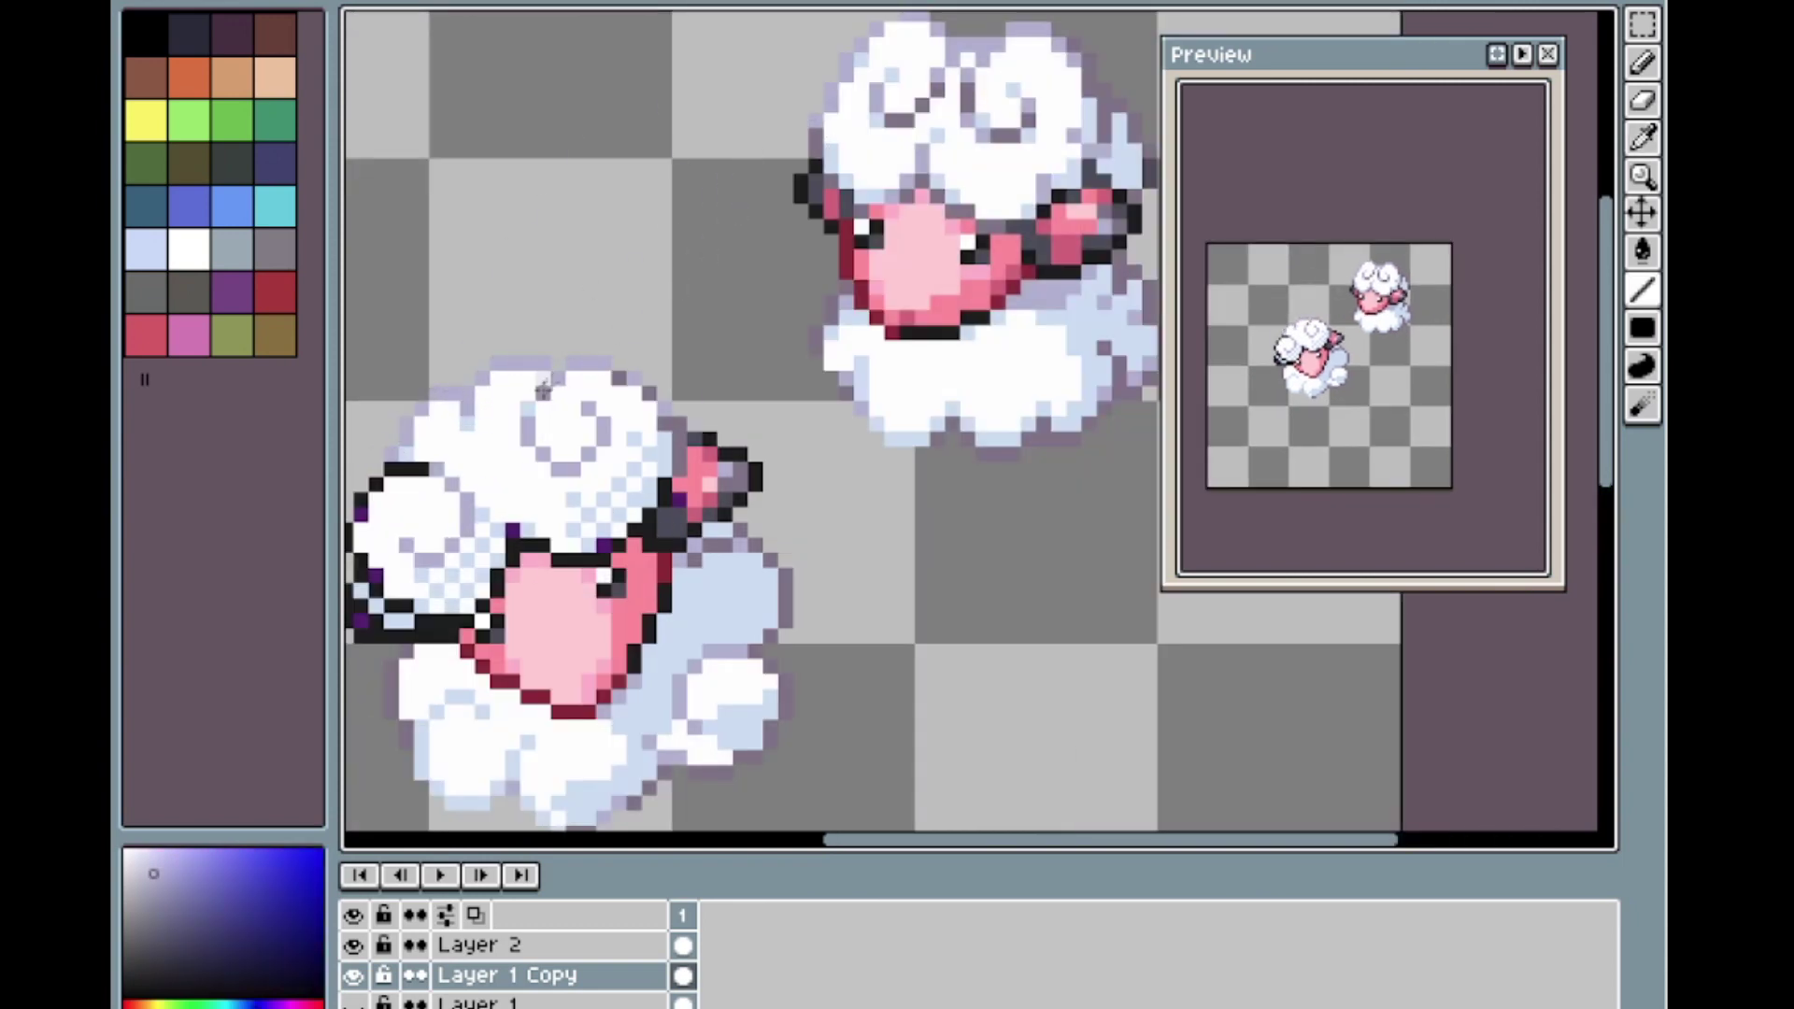
scroll(498, 399, "up", 1)
mouse_move(400, 462)
left_mouse_down()
mouse_move(497, 399)
mouse_move(460, 431)
mouse_move(454, 500)
mouse_move(537, 572)
left_mouse_up()
scroll(498, 398, "down", 1)
scroll(548, 505, "up", 1)
scroll(668, 456, "down", 1)
mouse_move(624, 525)
left_mouse_down()
mouse_move(626, 497)
mouse_move(764, 458)
mouse_move(792, 407)
left_mouse_up()
left_click(610, 530)
key("alt")
left_click(1060, 173)
key("l")
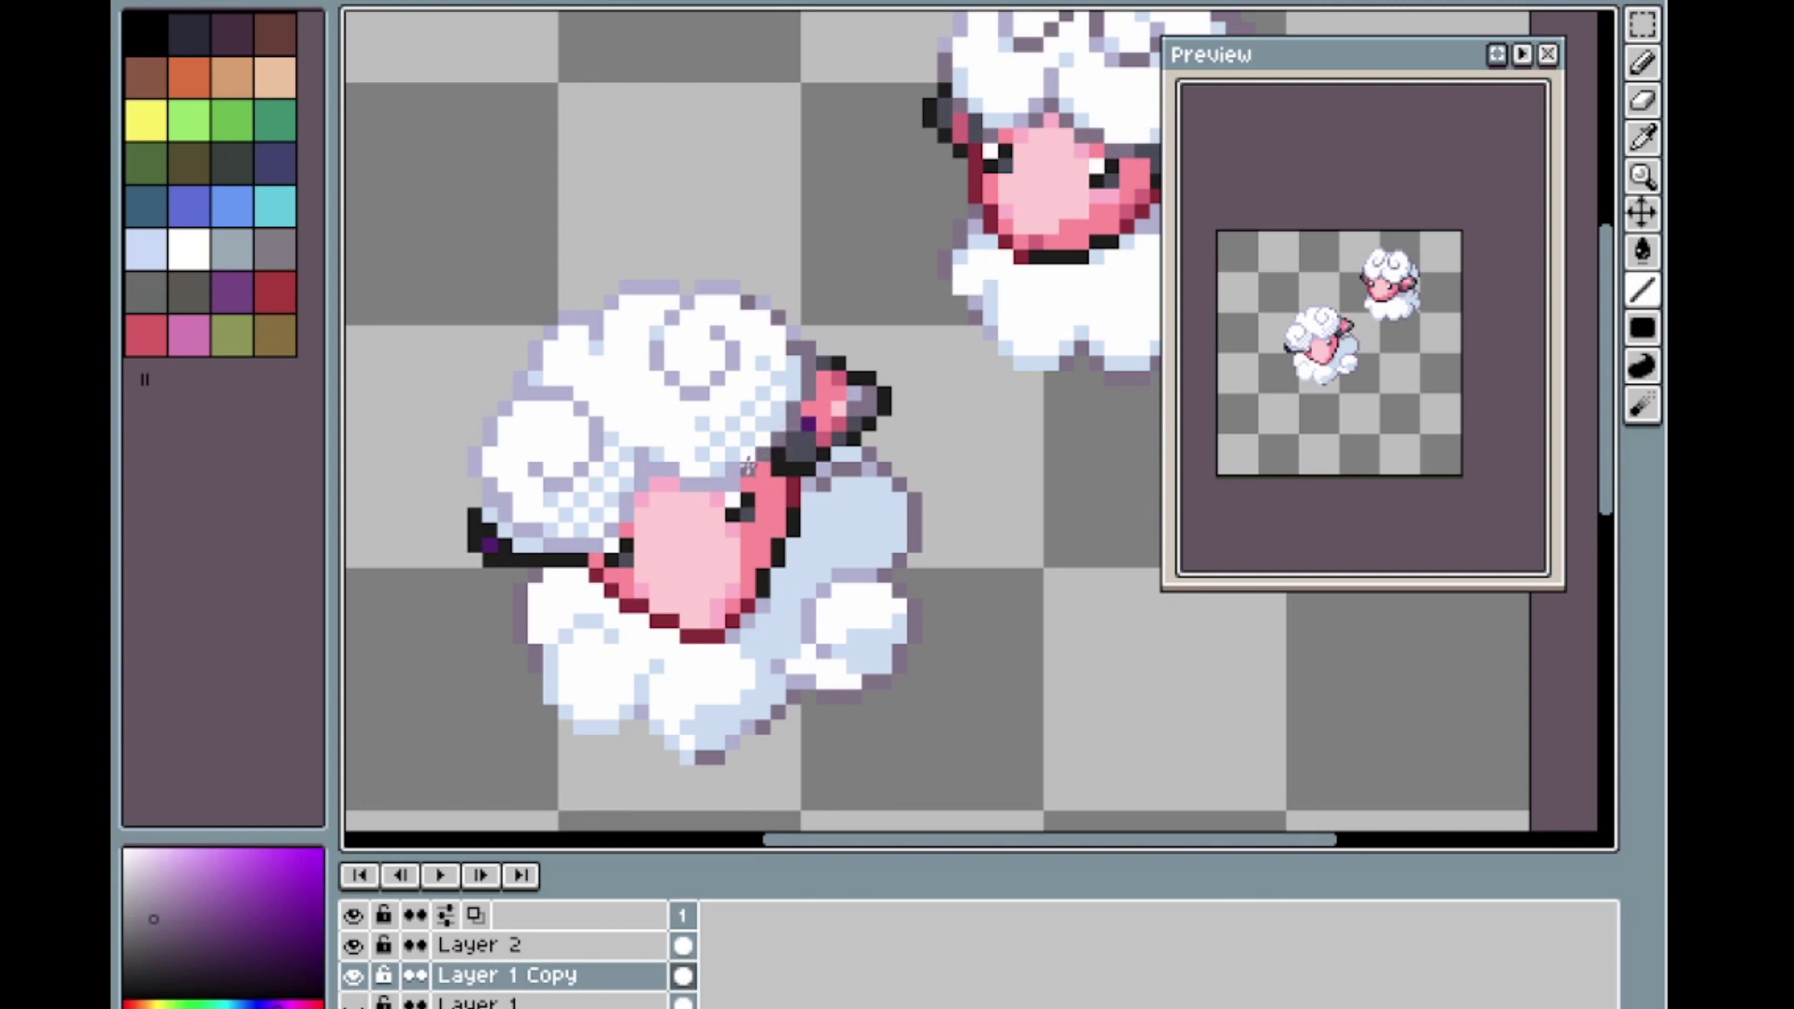
Compare the recoloured retro head's outlines and shading with the newer Flaaffy head.
scroll(850, 427, "down", 1)
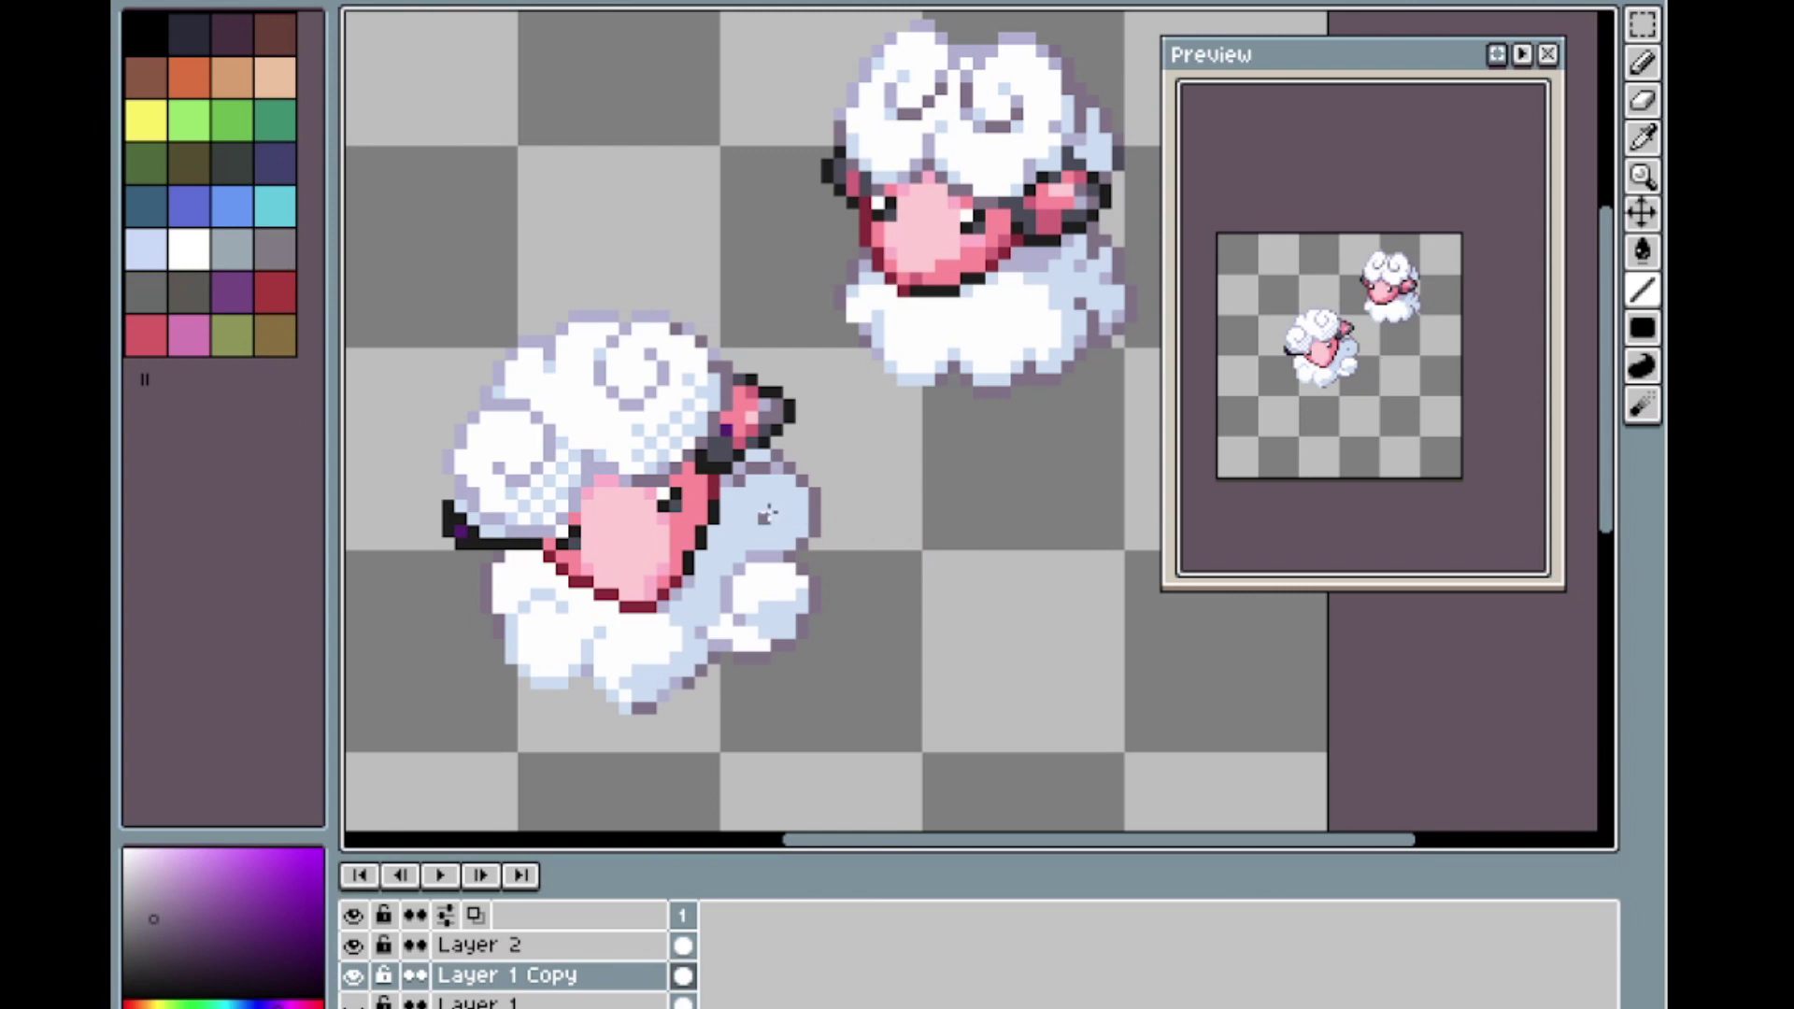
scroll(830, 446, "up", 1)
scroll(830, 447, "down", 1)
scroll(830, 446, "up", 1)
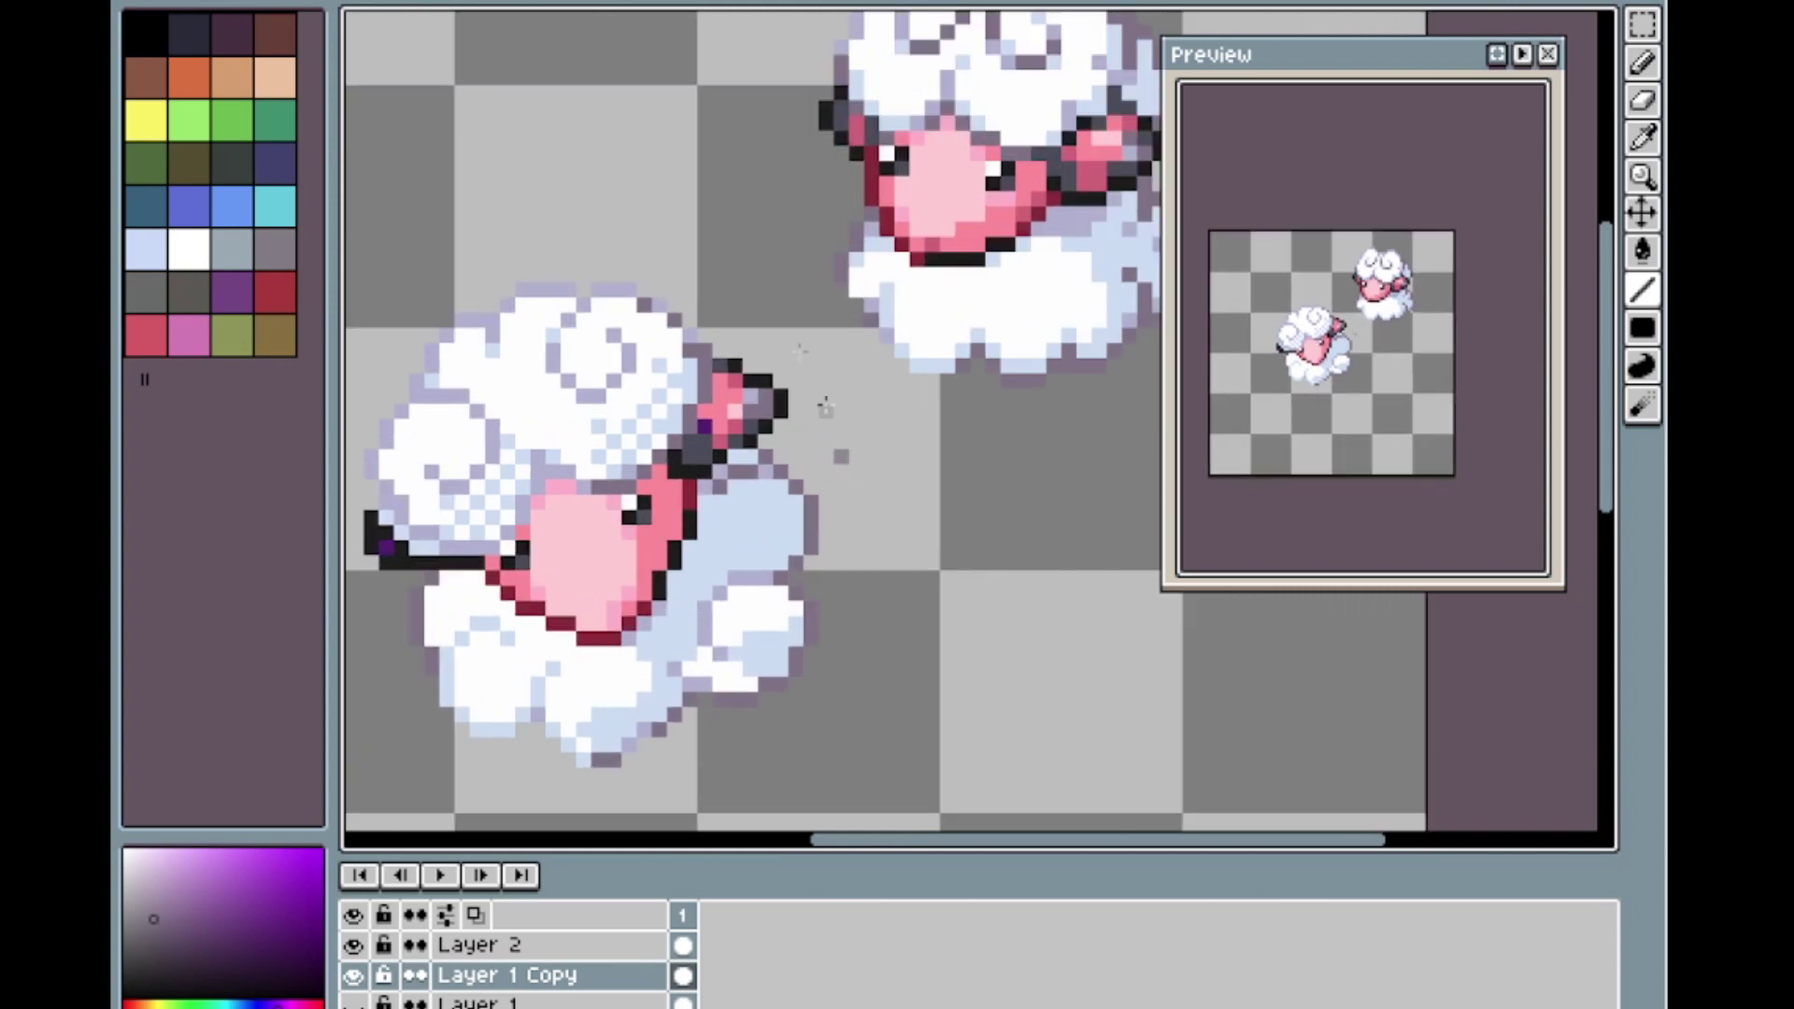
scroll(677, 377, "down", 1)
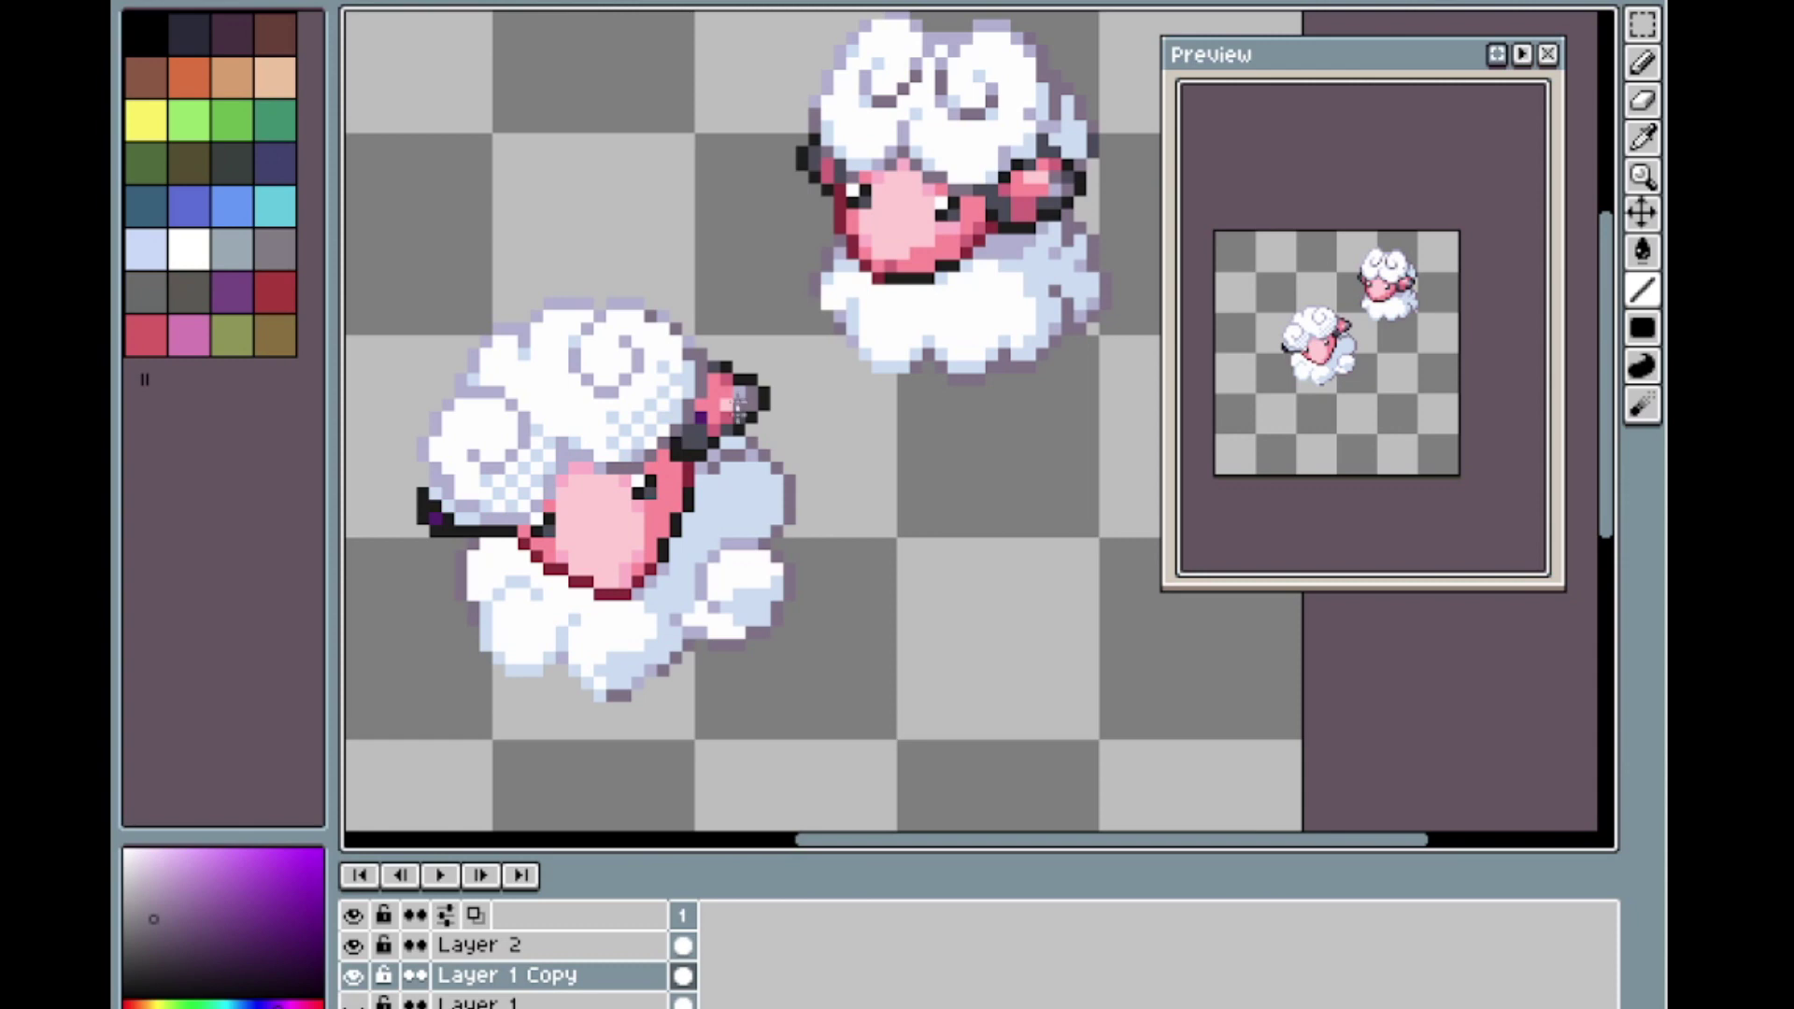
scroll(835, 409, "up", 1)
scroll(838, 406, "down", 1)
scroll(847, 285, "down", 2)
scroll(849, 277, "up", 2)
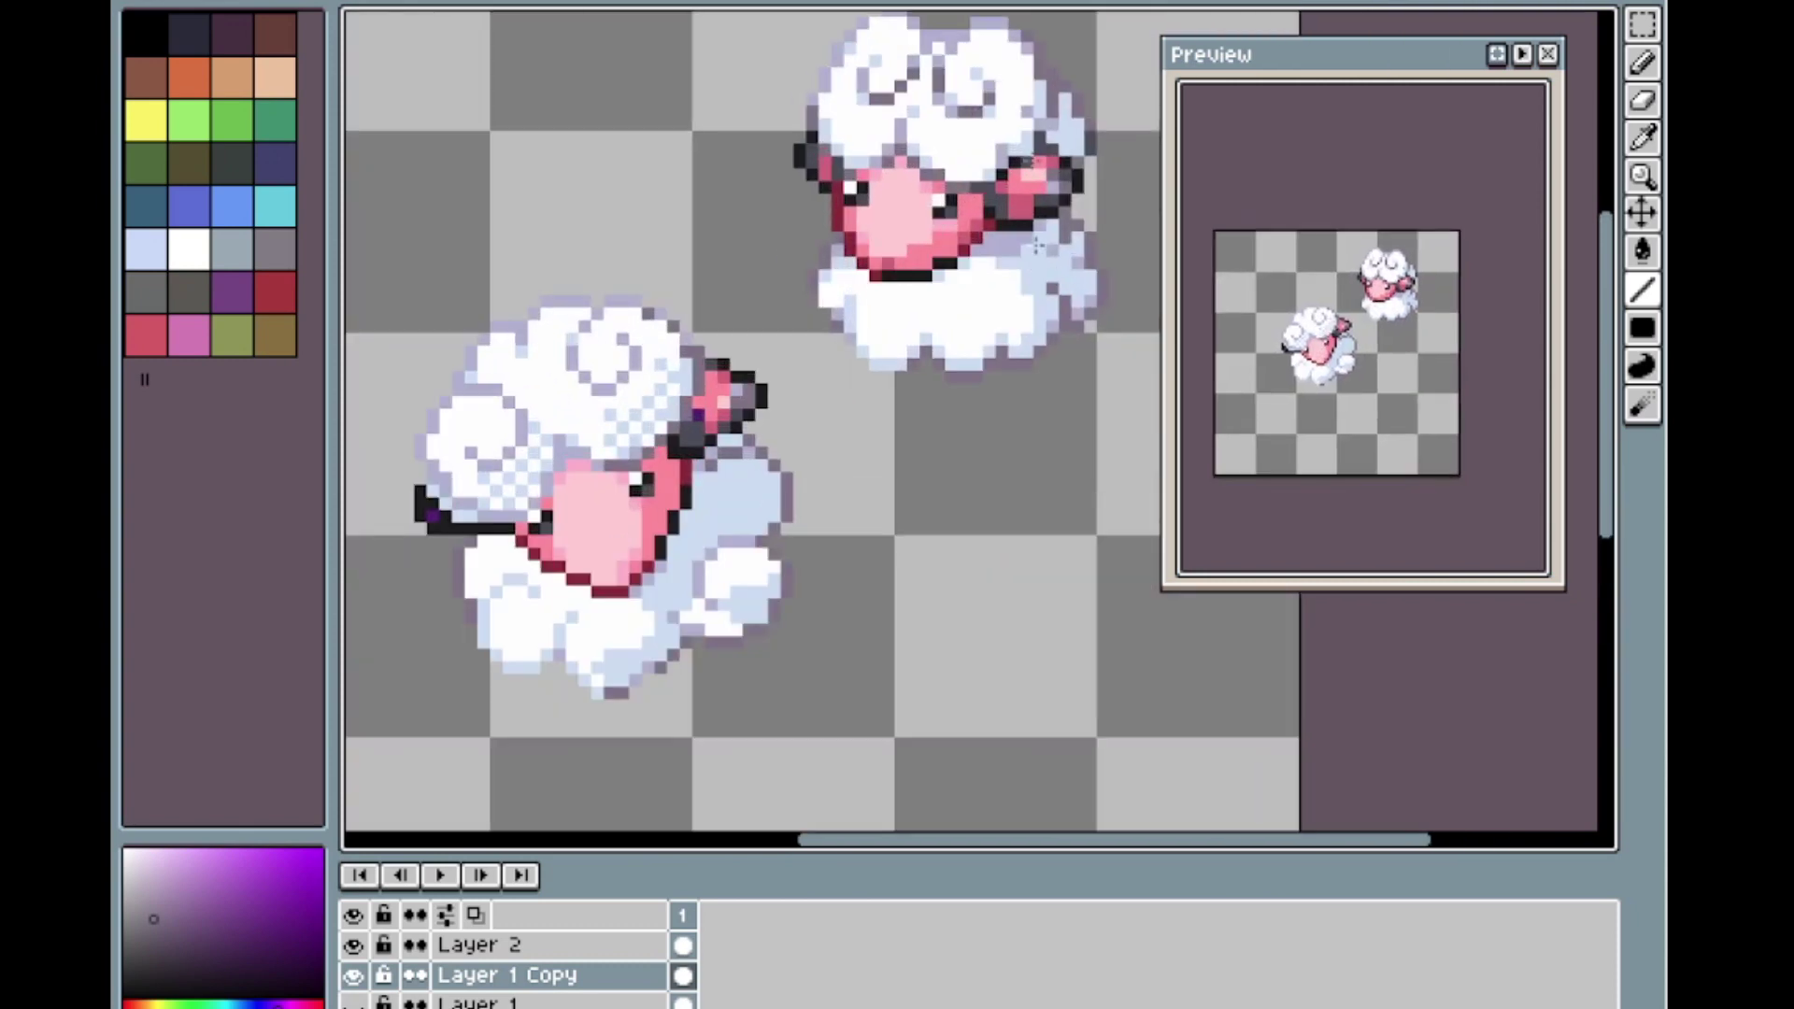
Touch up the outline along the right edge of the retro face with a sampled colour.
scroll(931, 198, "down", 1)
scroll(794, 249, "up", 2)
left_click(725, 495, "alt")
left_click_drag(716, 504, 692, 574)
scroll(737, 285, "down", 1)
Recolour the left ear's interior with pink and dark grey sampled from the newer Flaaffy's ear.
left_click(700, 467, "alt")
left_click(472, 502)
left_click(845, 147, "alt")
left_click(862, 163, "alt")
left_click(479, 502)
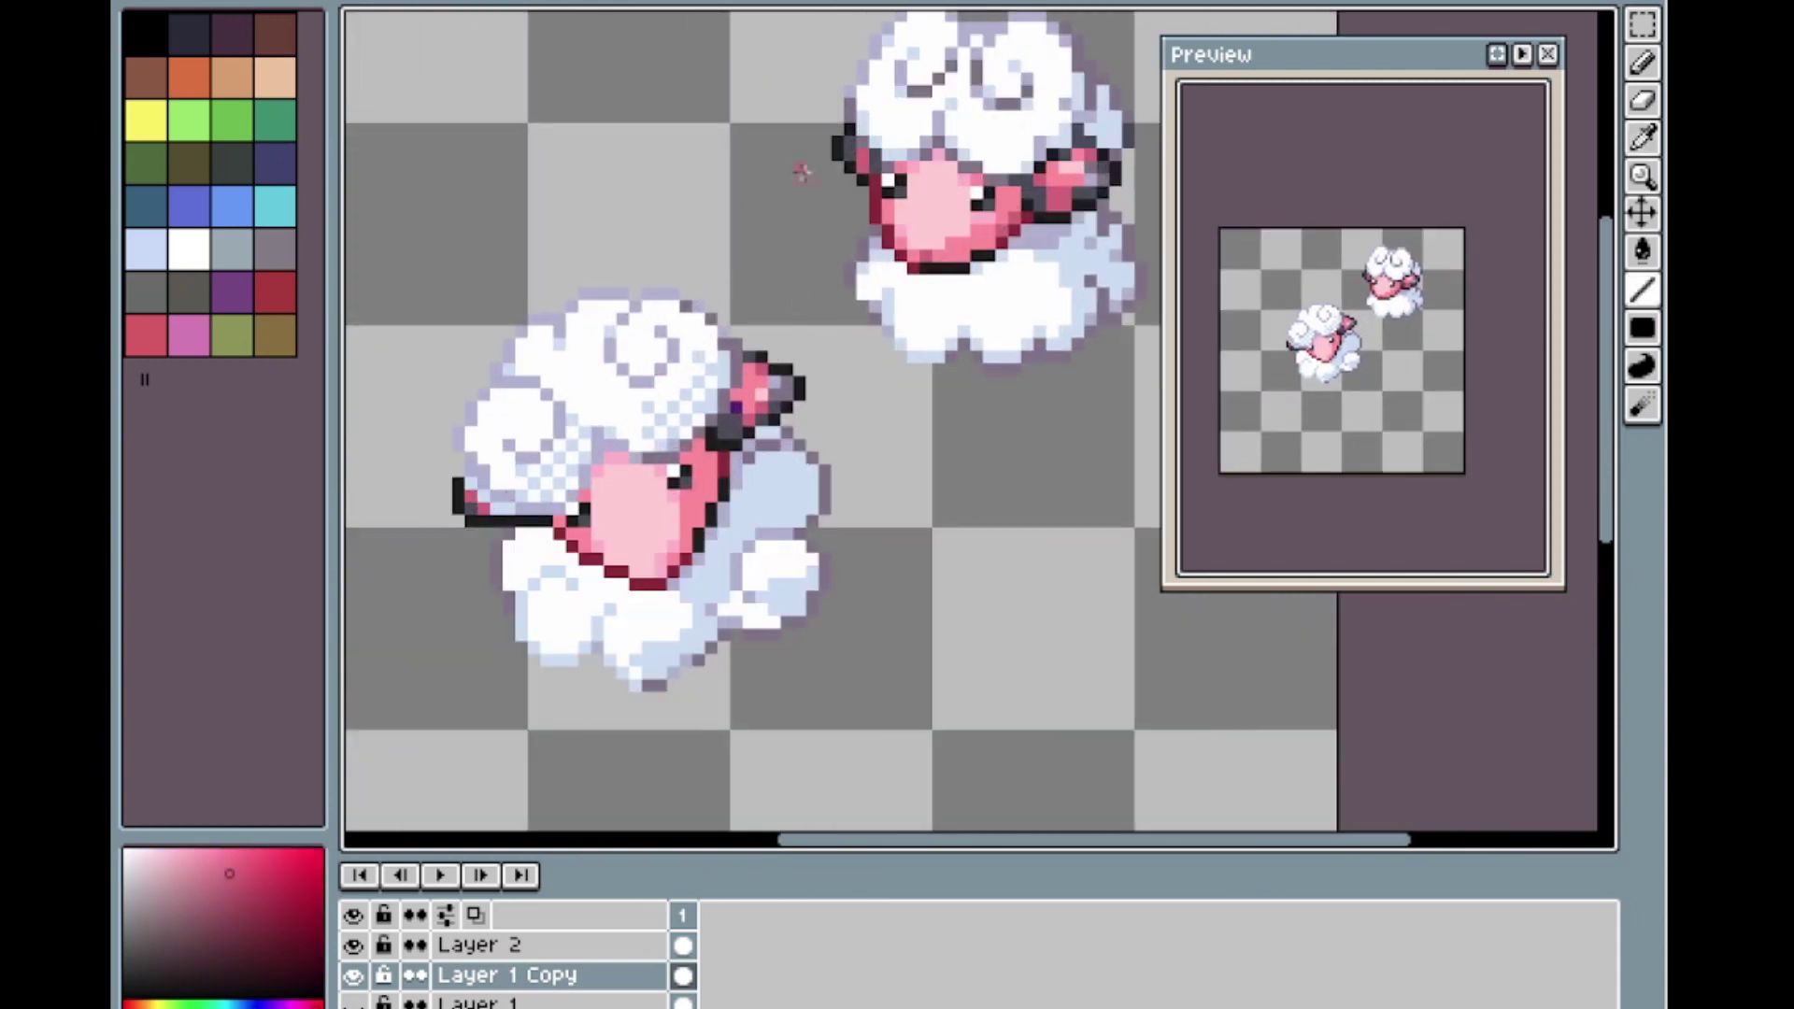
left_click(464, 495, "alt")
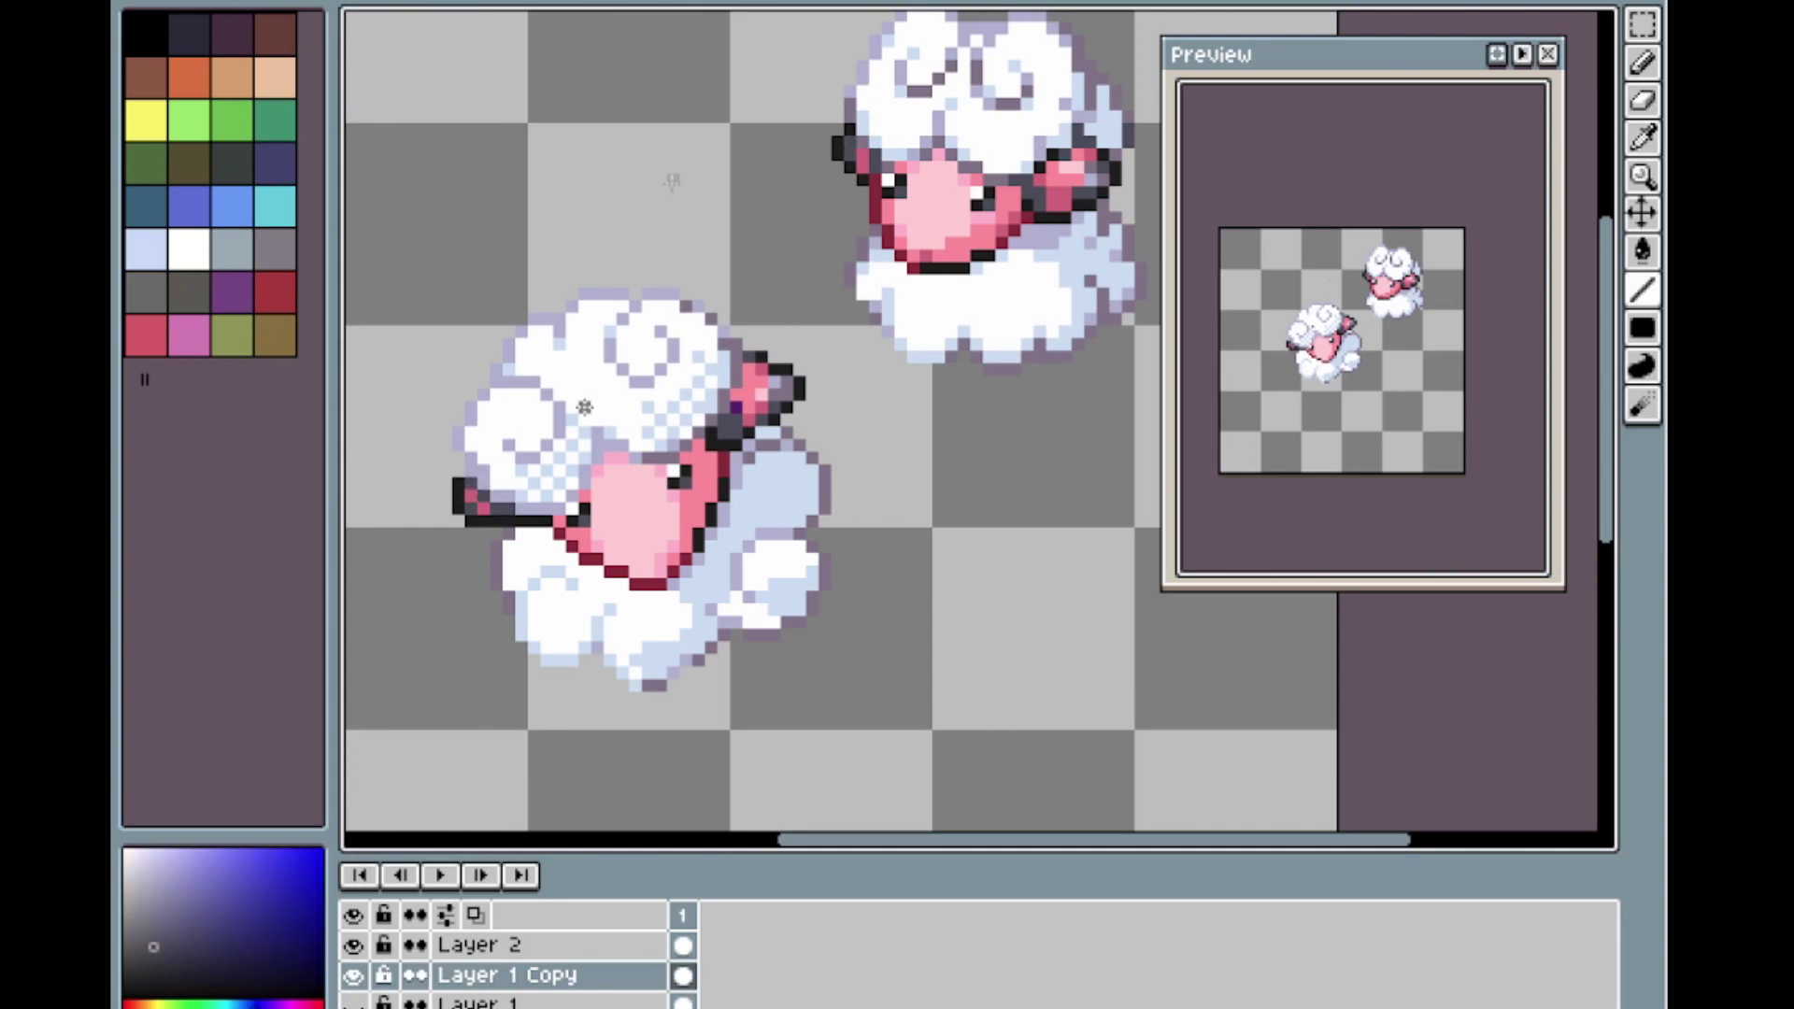
left_click(464, 486, "alt")
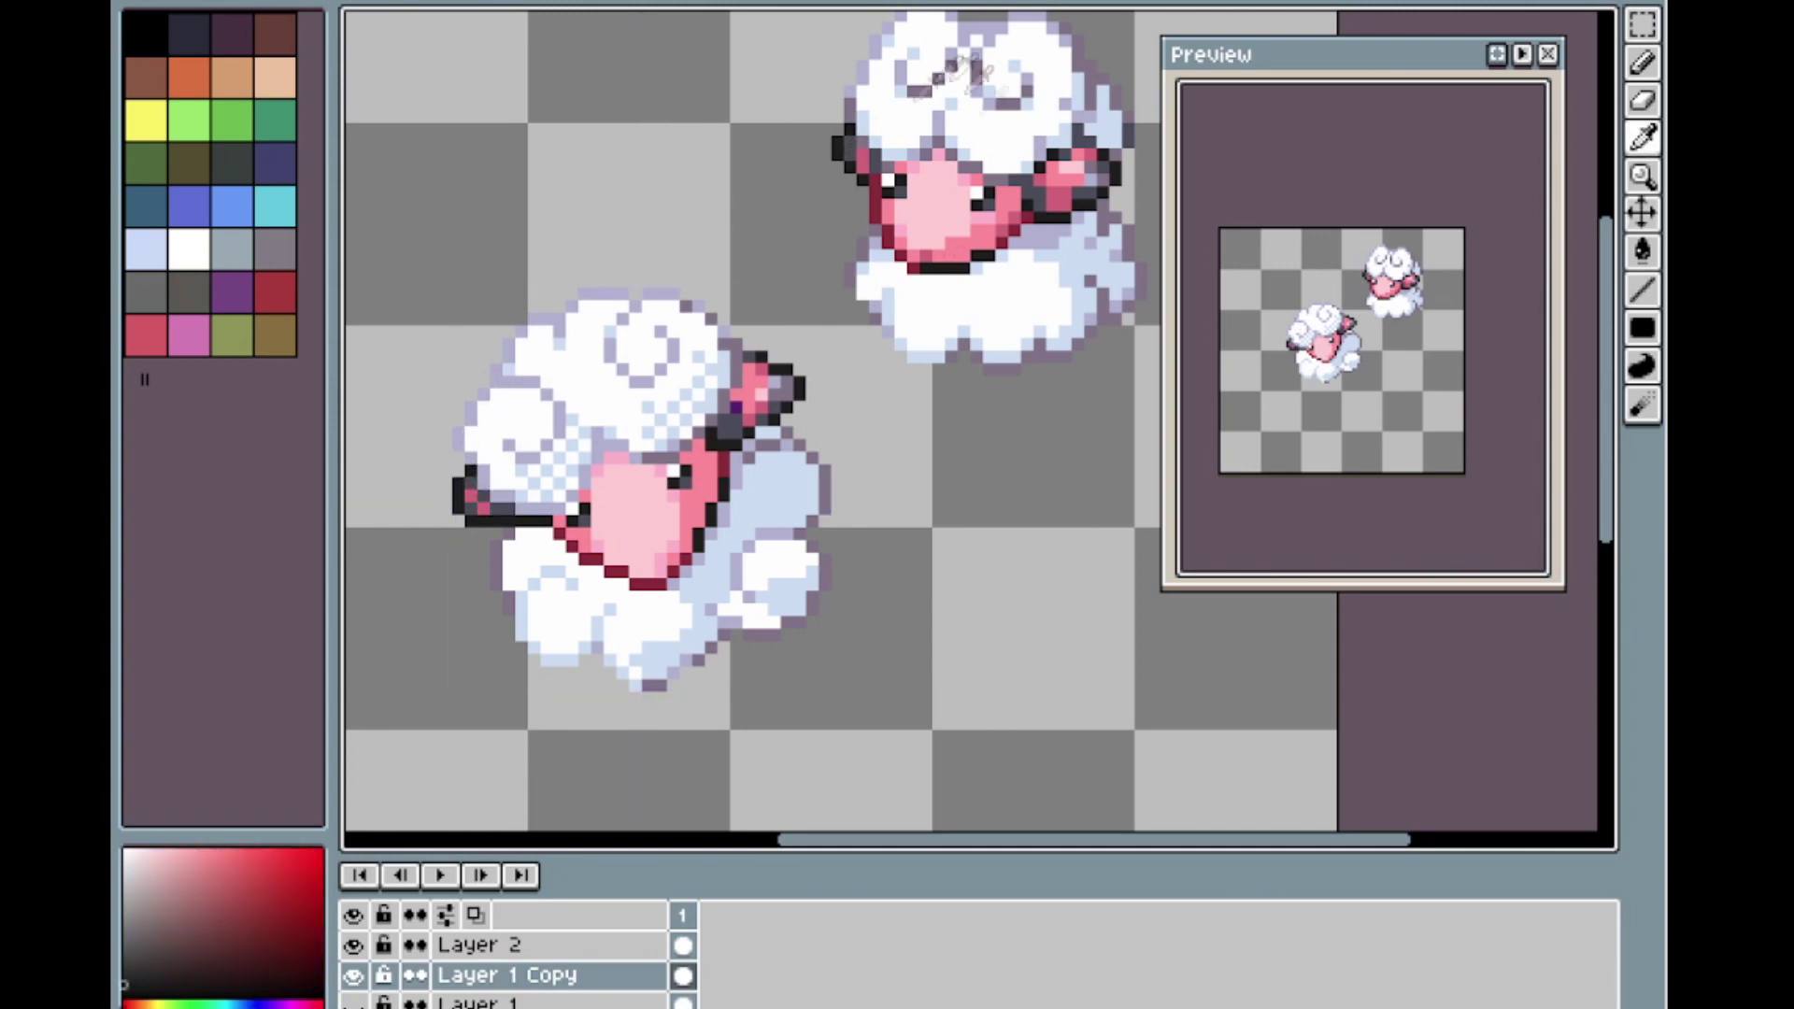
Paint solid pale blue shadows over the dithered shading on the head wool.
left_click(1033, 157, "alt")
left_click_drag(660, 431, 708, 381)
left_click(577, 440)
left_click(564, 484)
left_click_drag(568, 473, 525, 480)
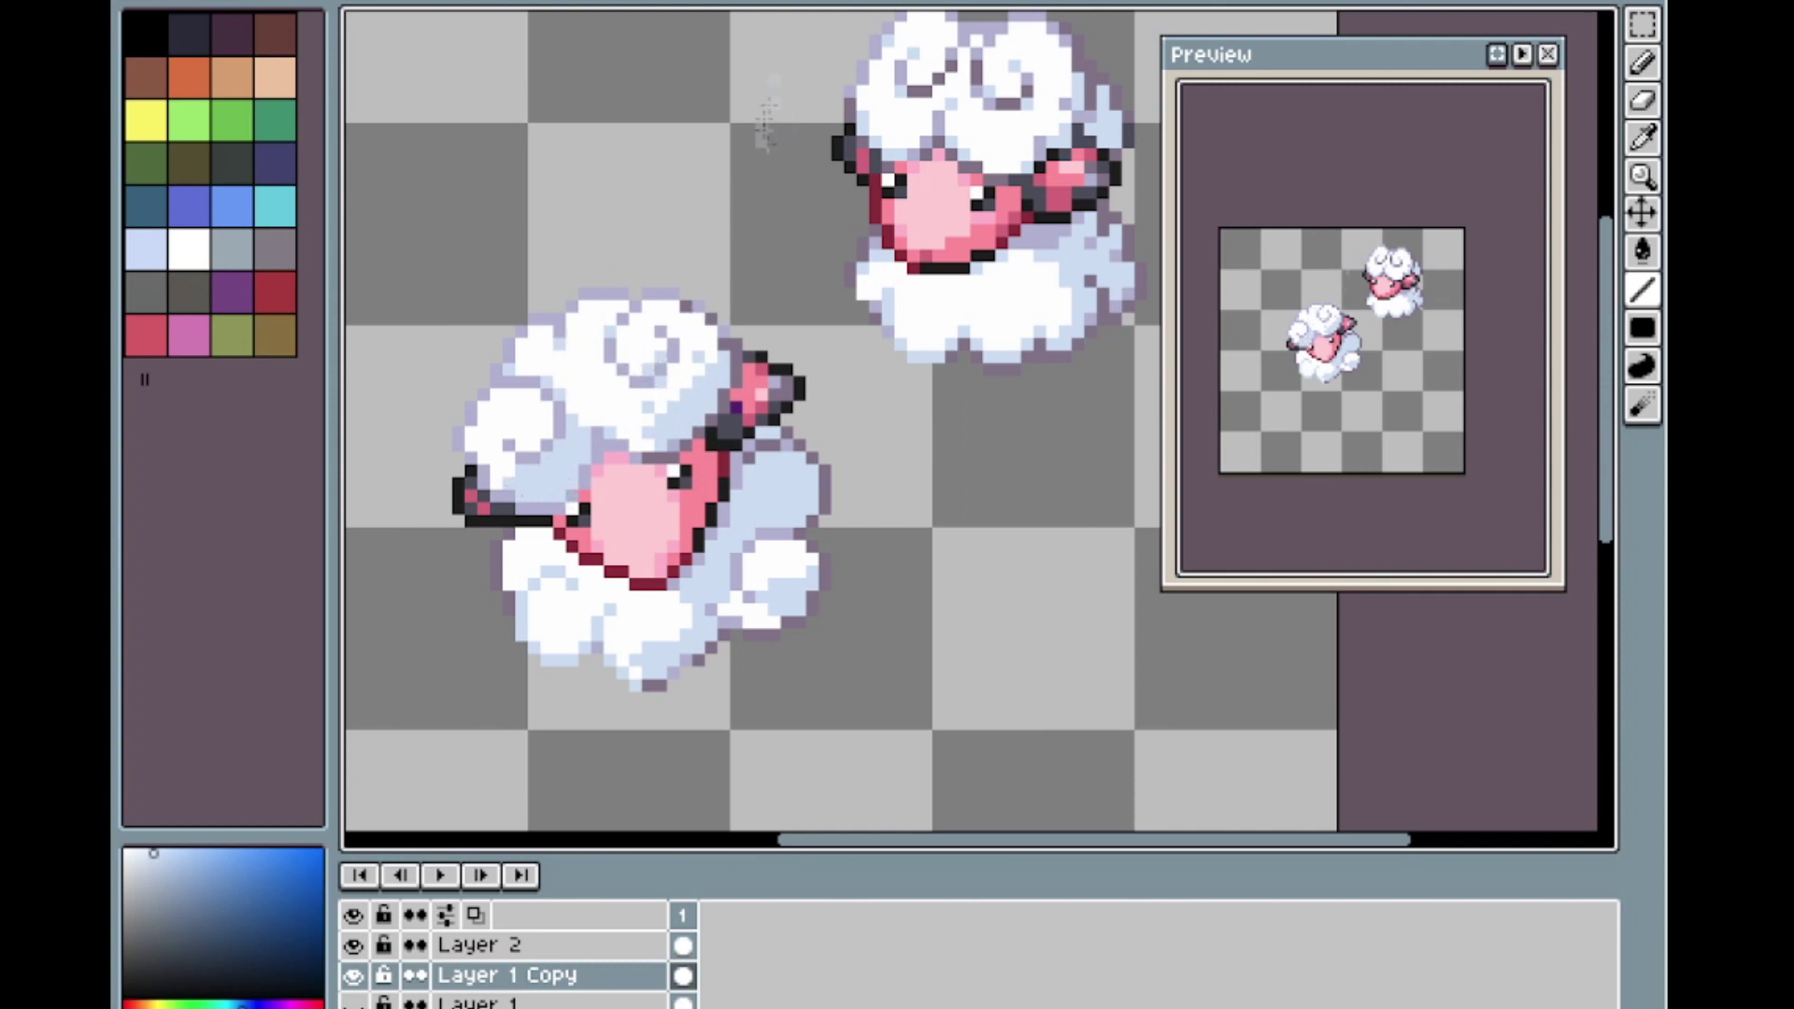
Refine the top curl and the wool edge beside the right ear with sampled wool shadow tones.
left_click(662, 406, "alt")
left_click(692, 412, "alt")
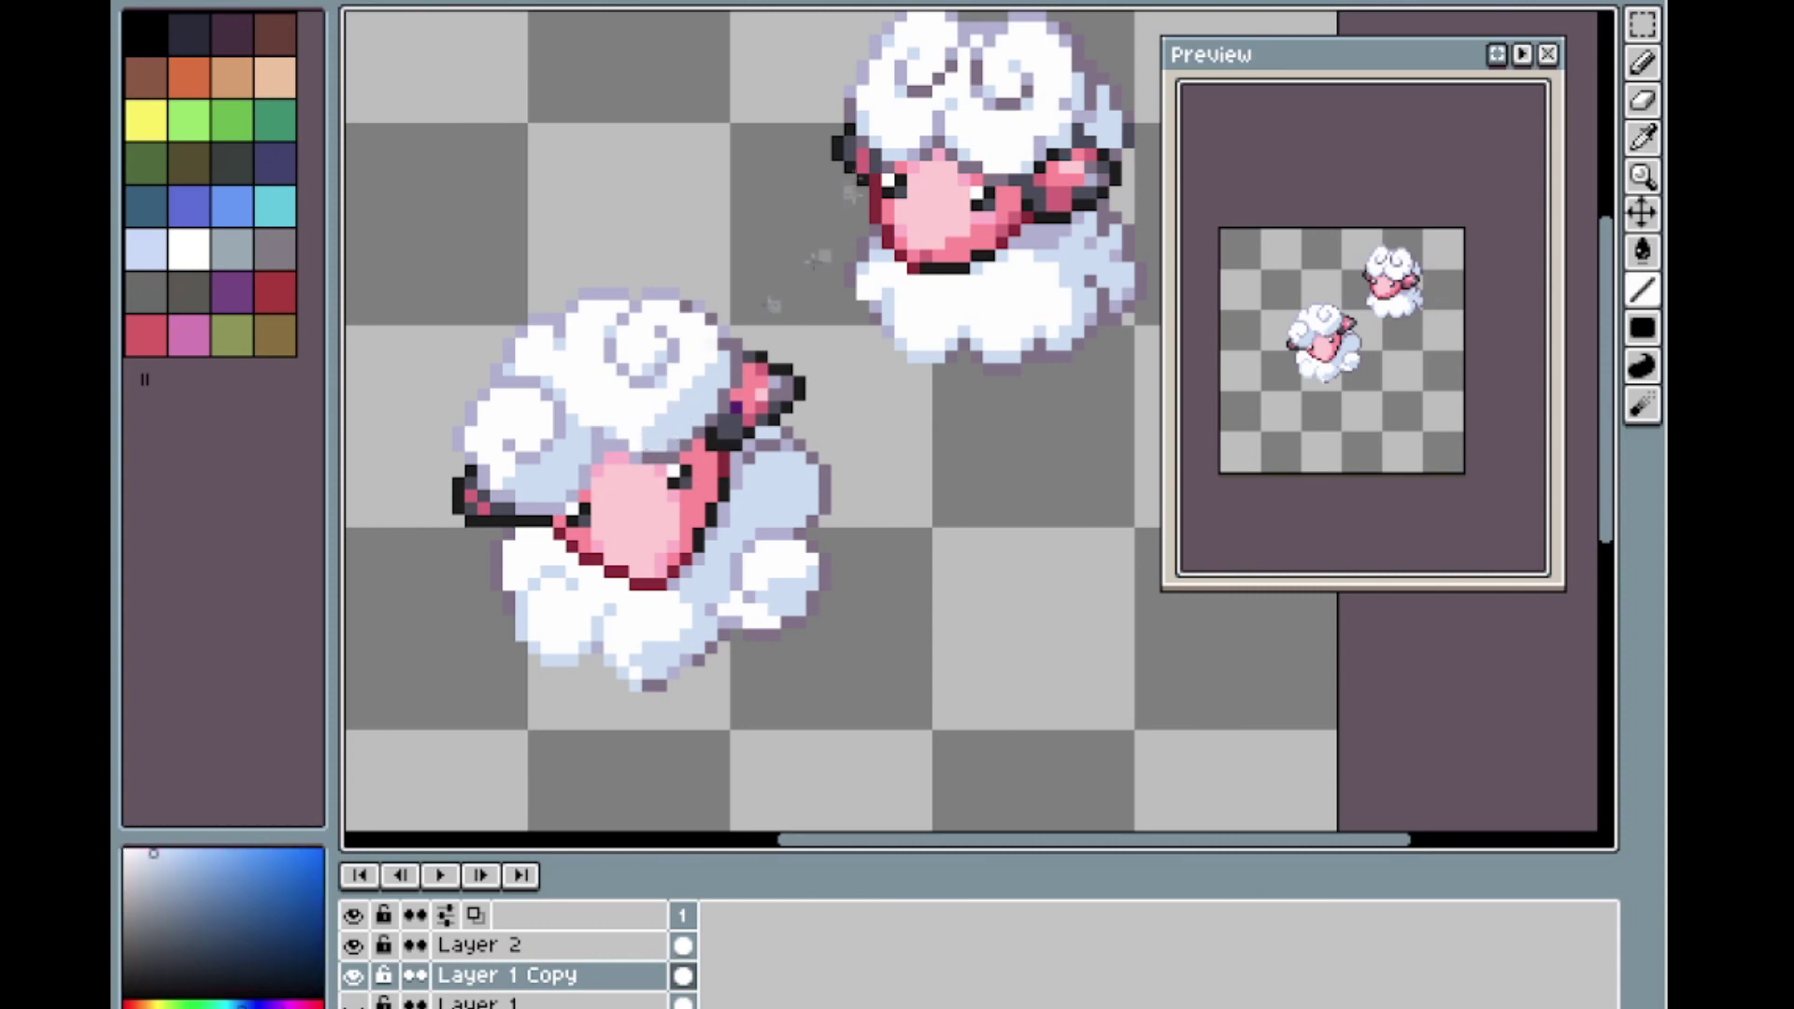
left_click(712, 358, "alt")
left_click(641, 439, "alt")
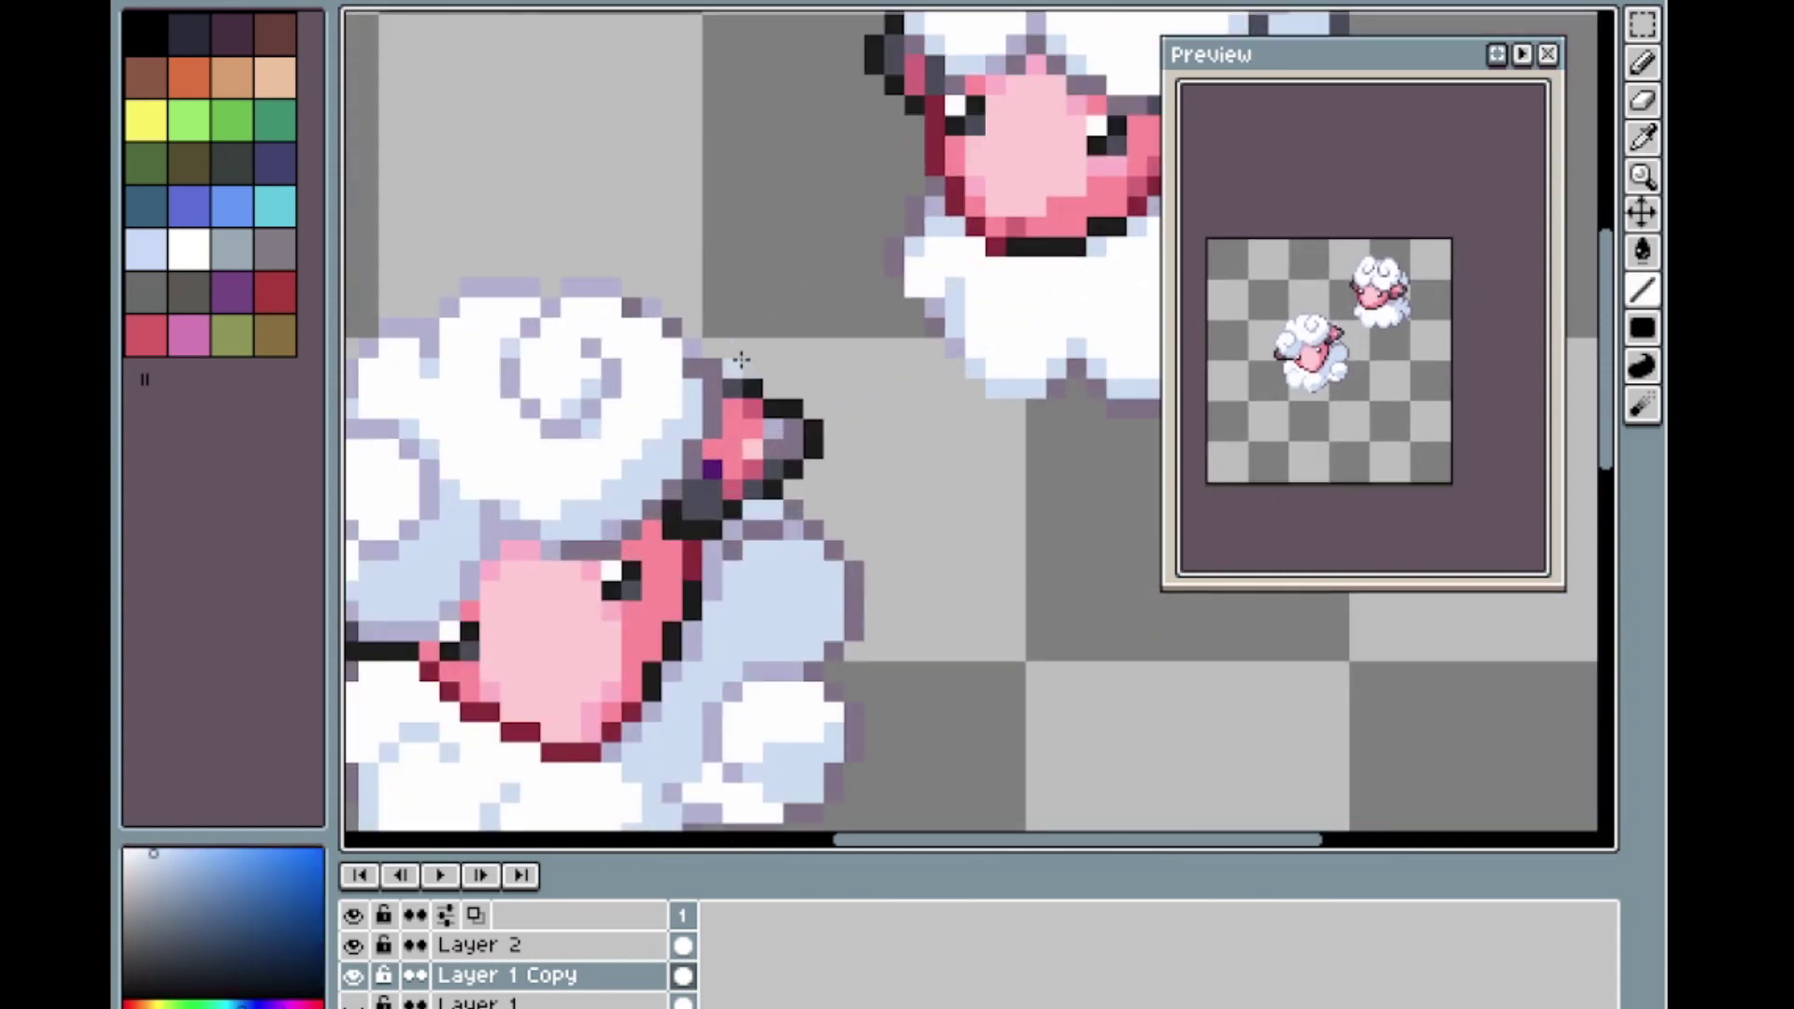
left_click(733, 368, "alt")
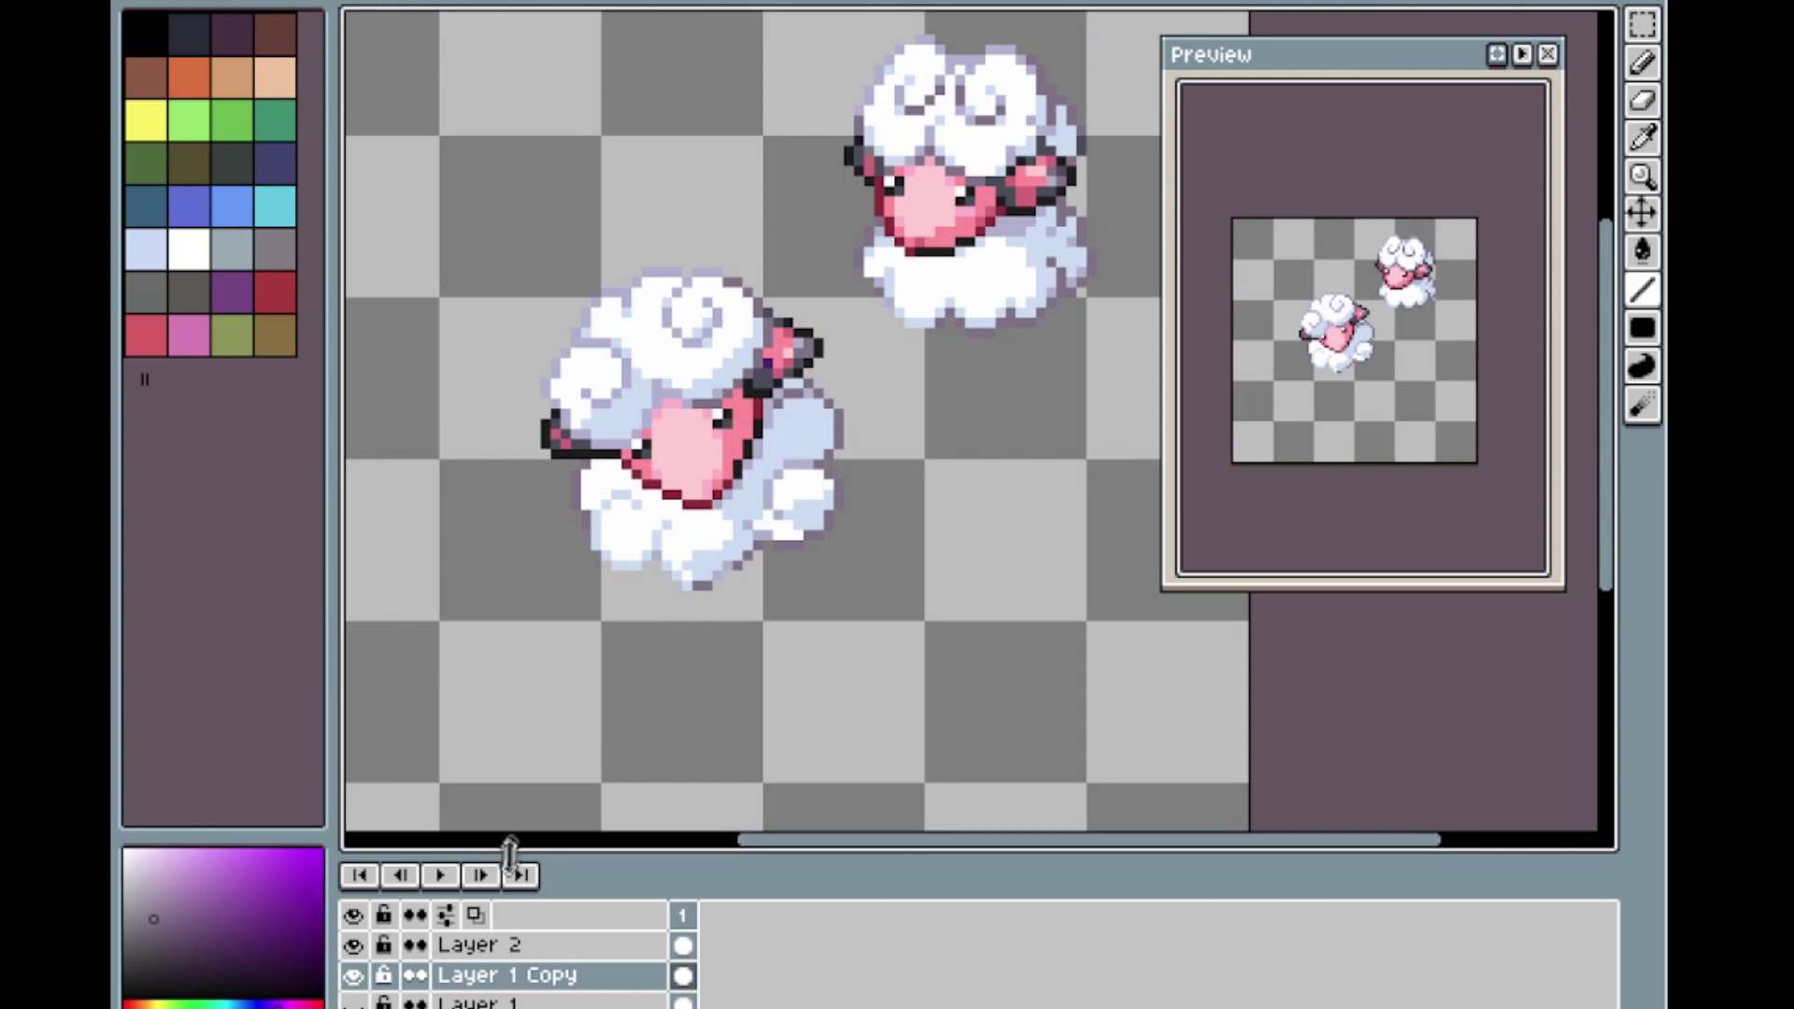
Compare the recoloured retro Flaaffy head with its earlier version by toggling the visibility of Layer 2 and Layer 1 Copy.
left_click(357, 946)
left_click(360, 947)
left_click(357, 947)
left_click(357, 946)
left_click(354, 975)
left_click(354, 975)
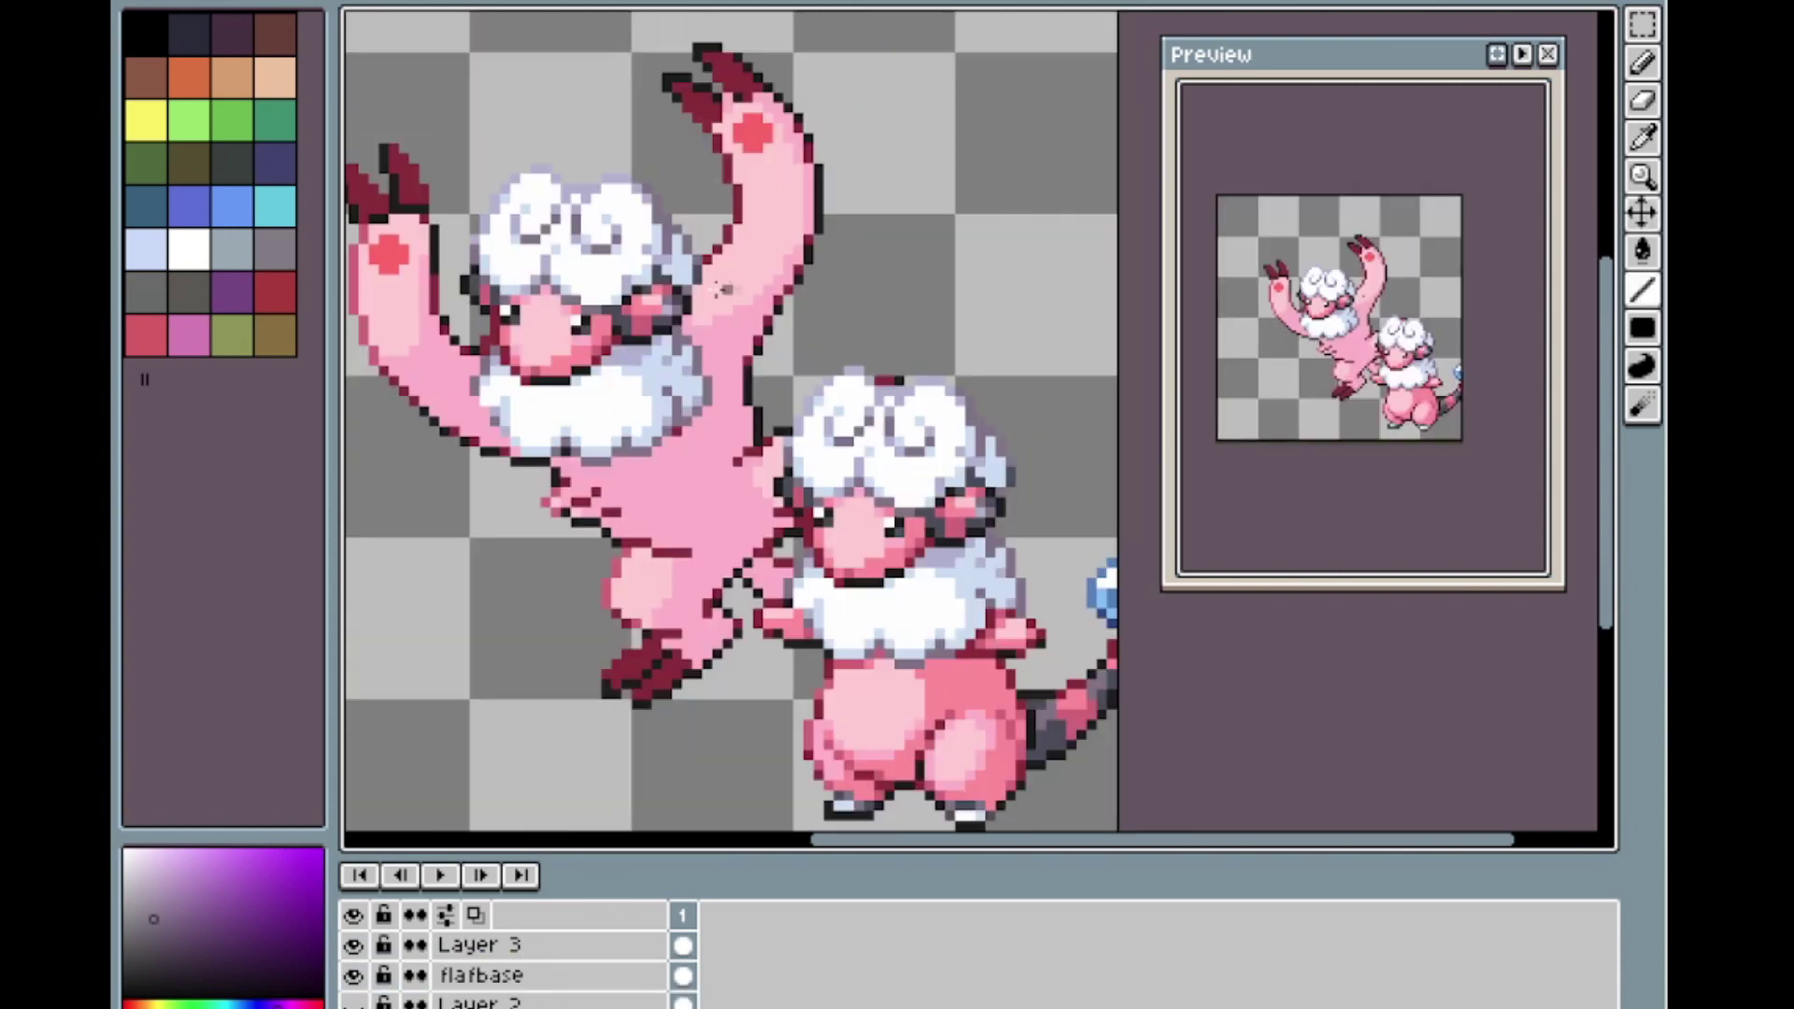
Move the modern Flaaffy head off the fusion's body and hide Layer 3.
key("v")
left_click_drag(580, 300, 945, 201)
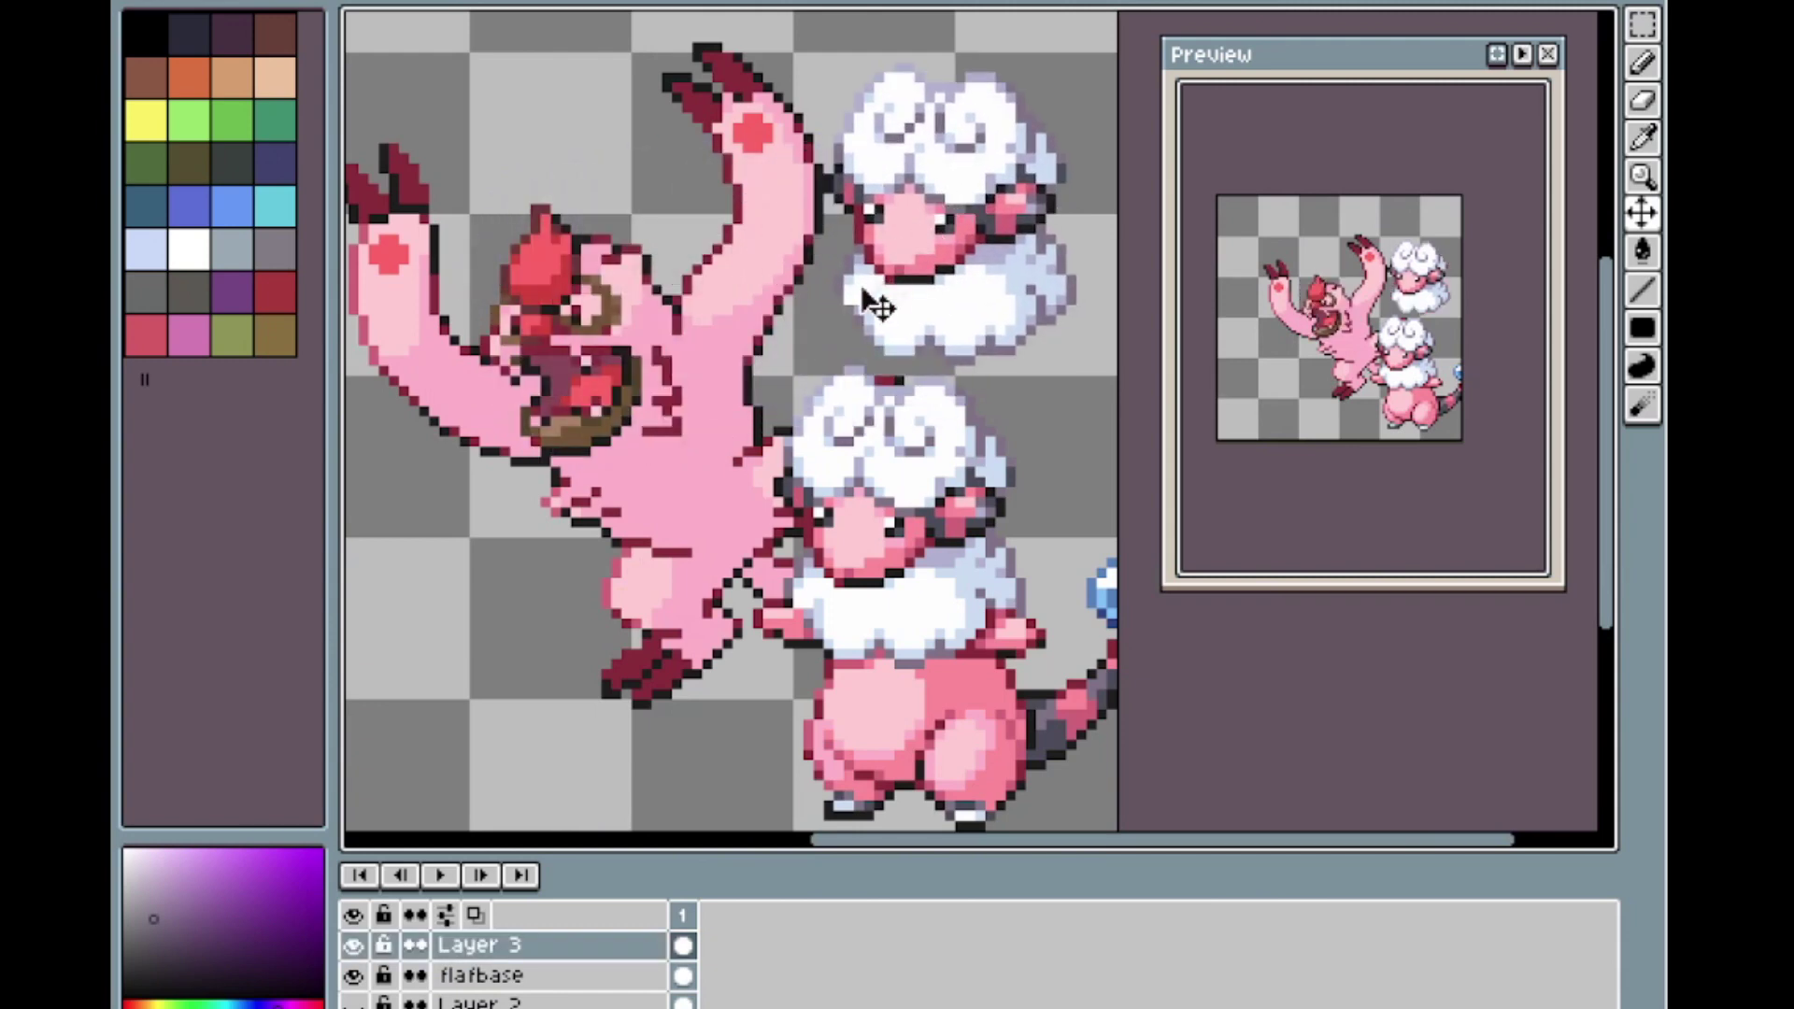
left_click(352, 945)
Add a new layer and paste the recoloured retro Flaaffy head and wool onto the fusion's body.
left_click(476, 917)
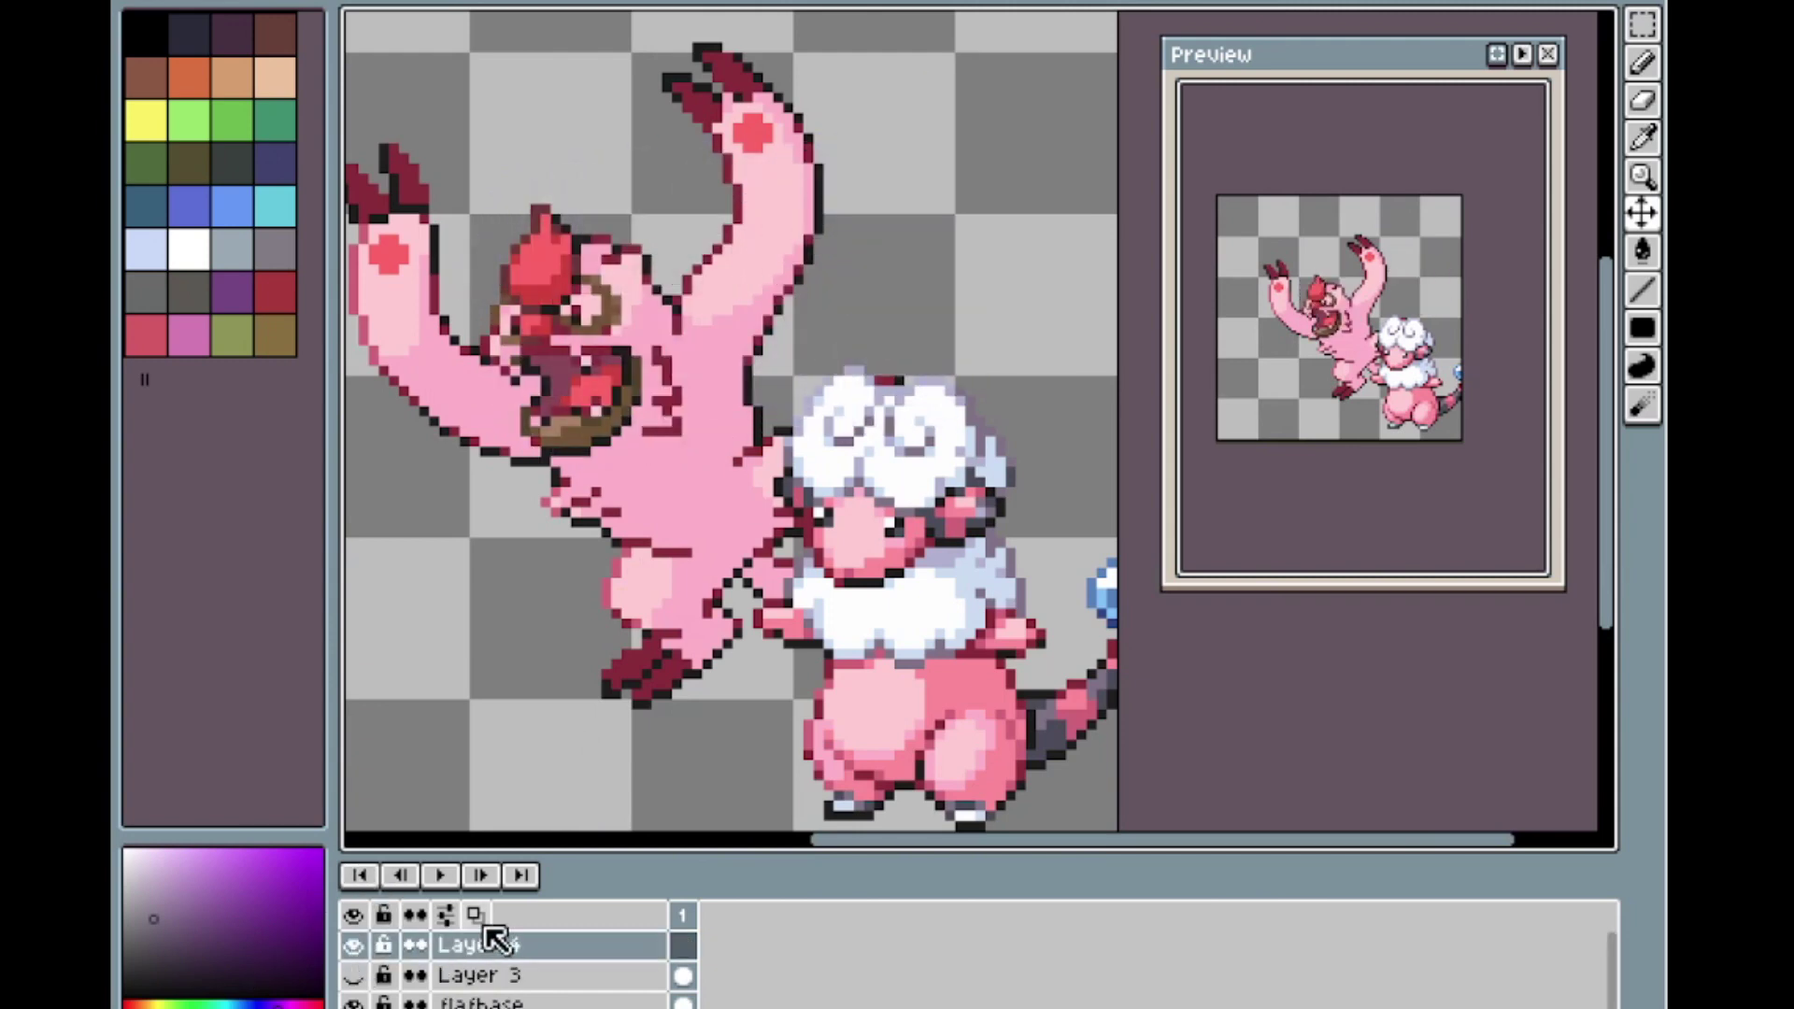
key("ctrl+v")
scroll(580, 439, "down", 2)
scroll(580, 439, "up", 2)
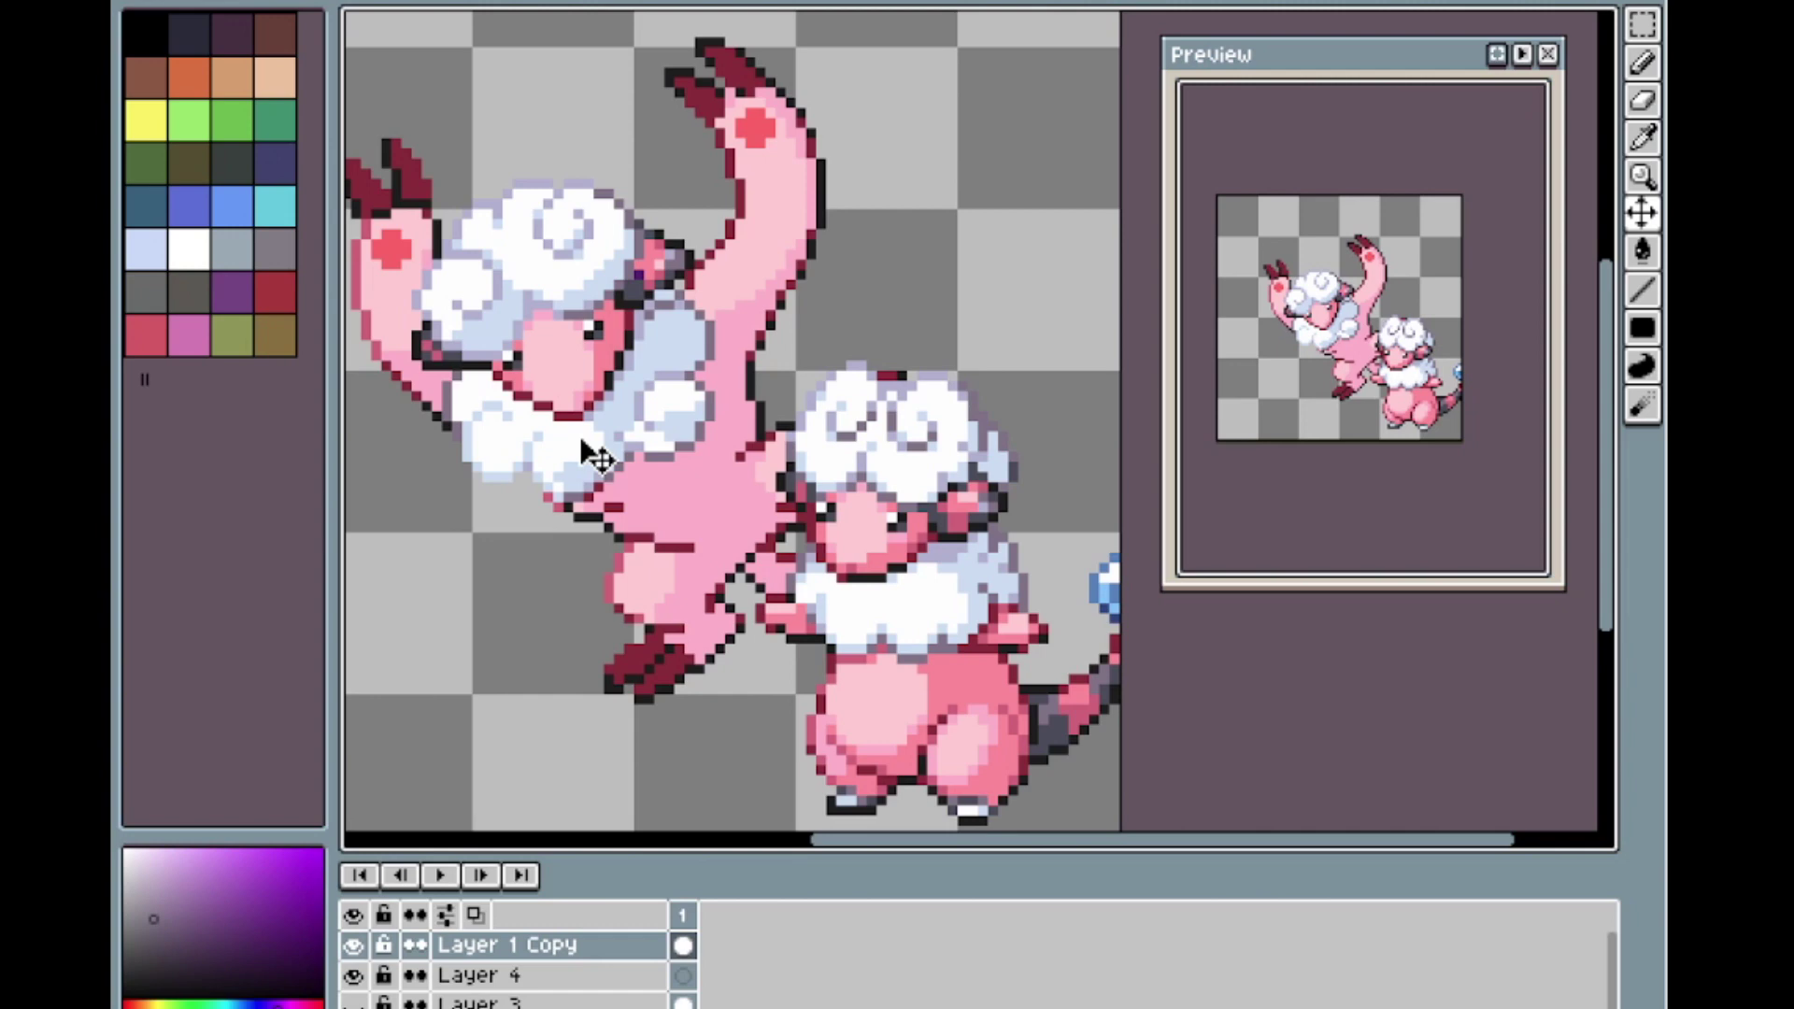
scroll(589, 439, "down", 2)
scroll(588, 439, "up", 2)
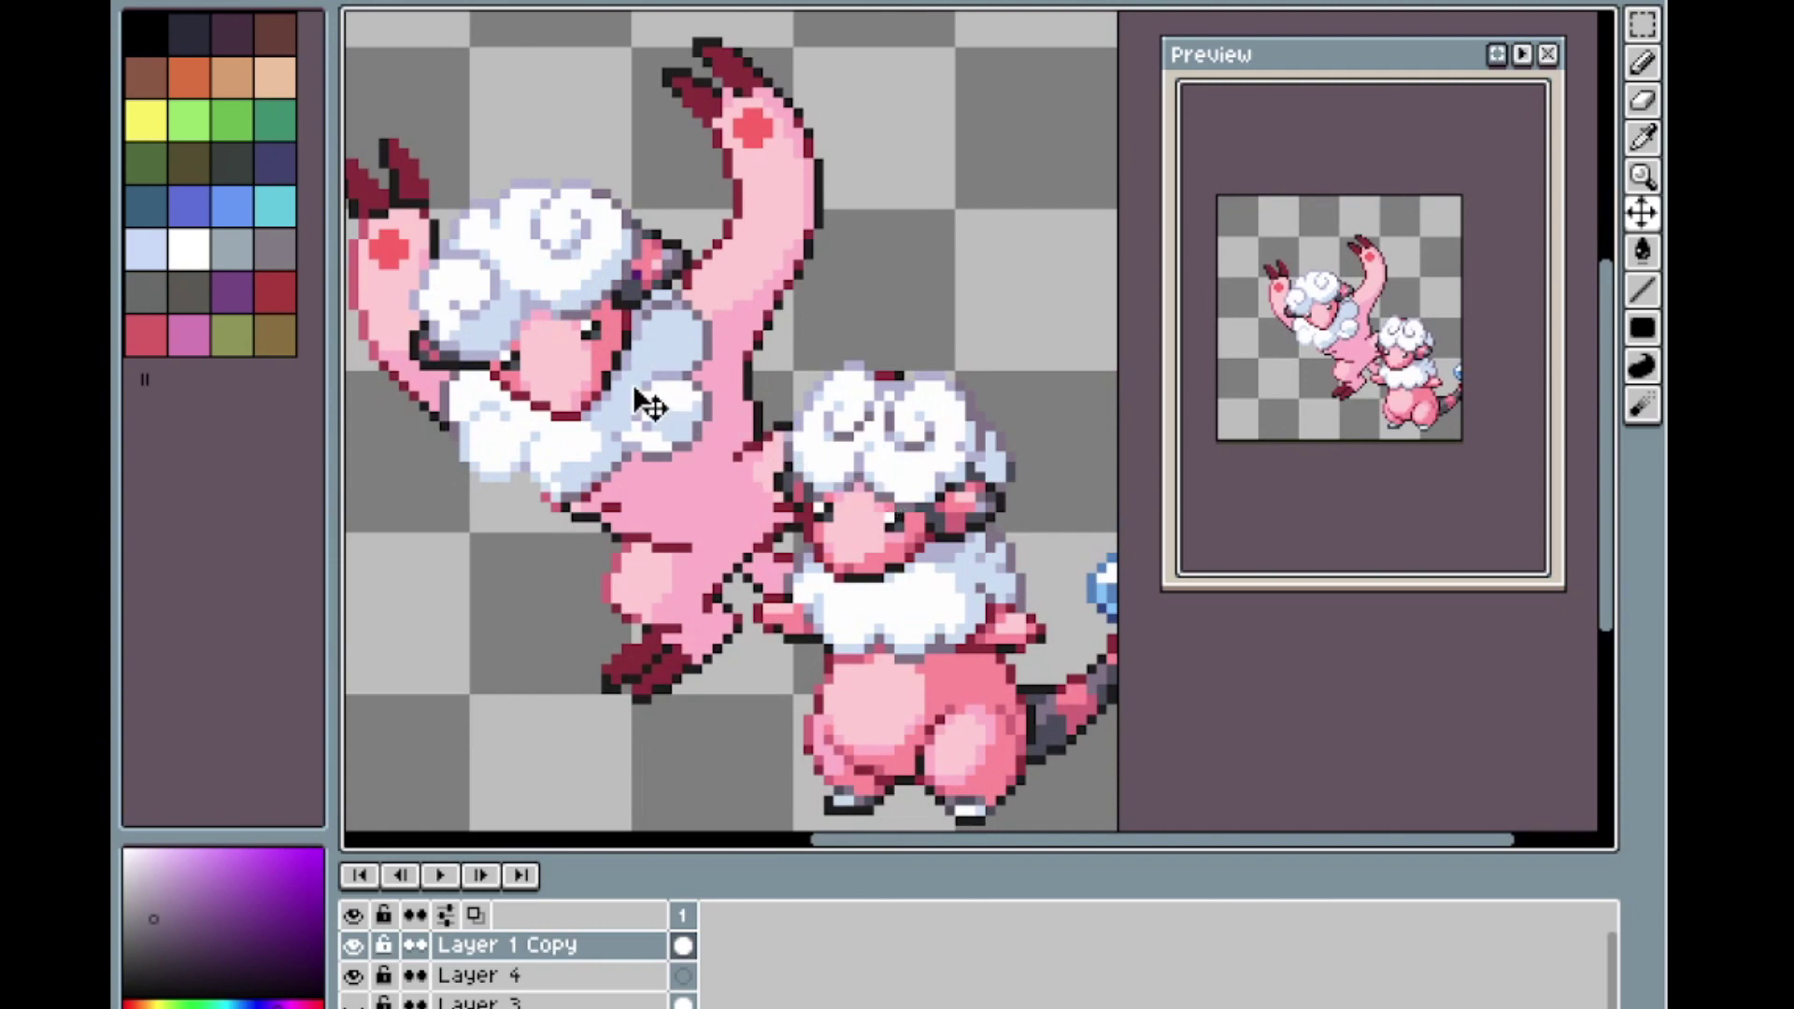
scroll(637, 393, "up", 1)
left_click(900, 616, "alt")
key("l")
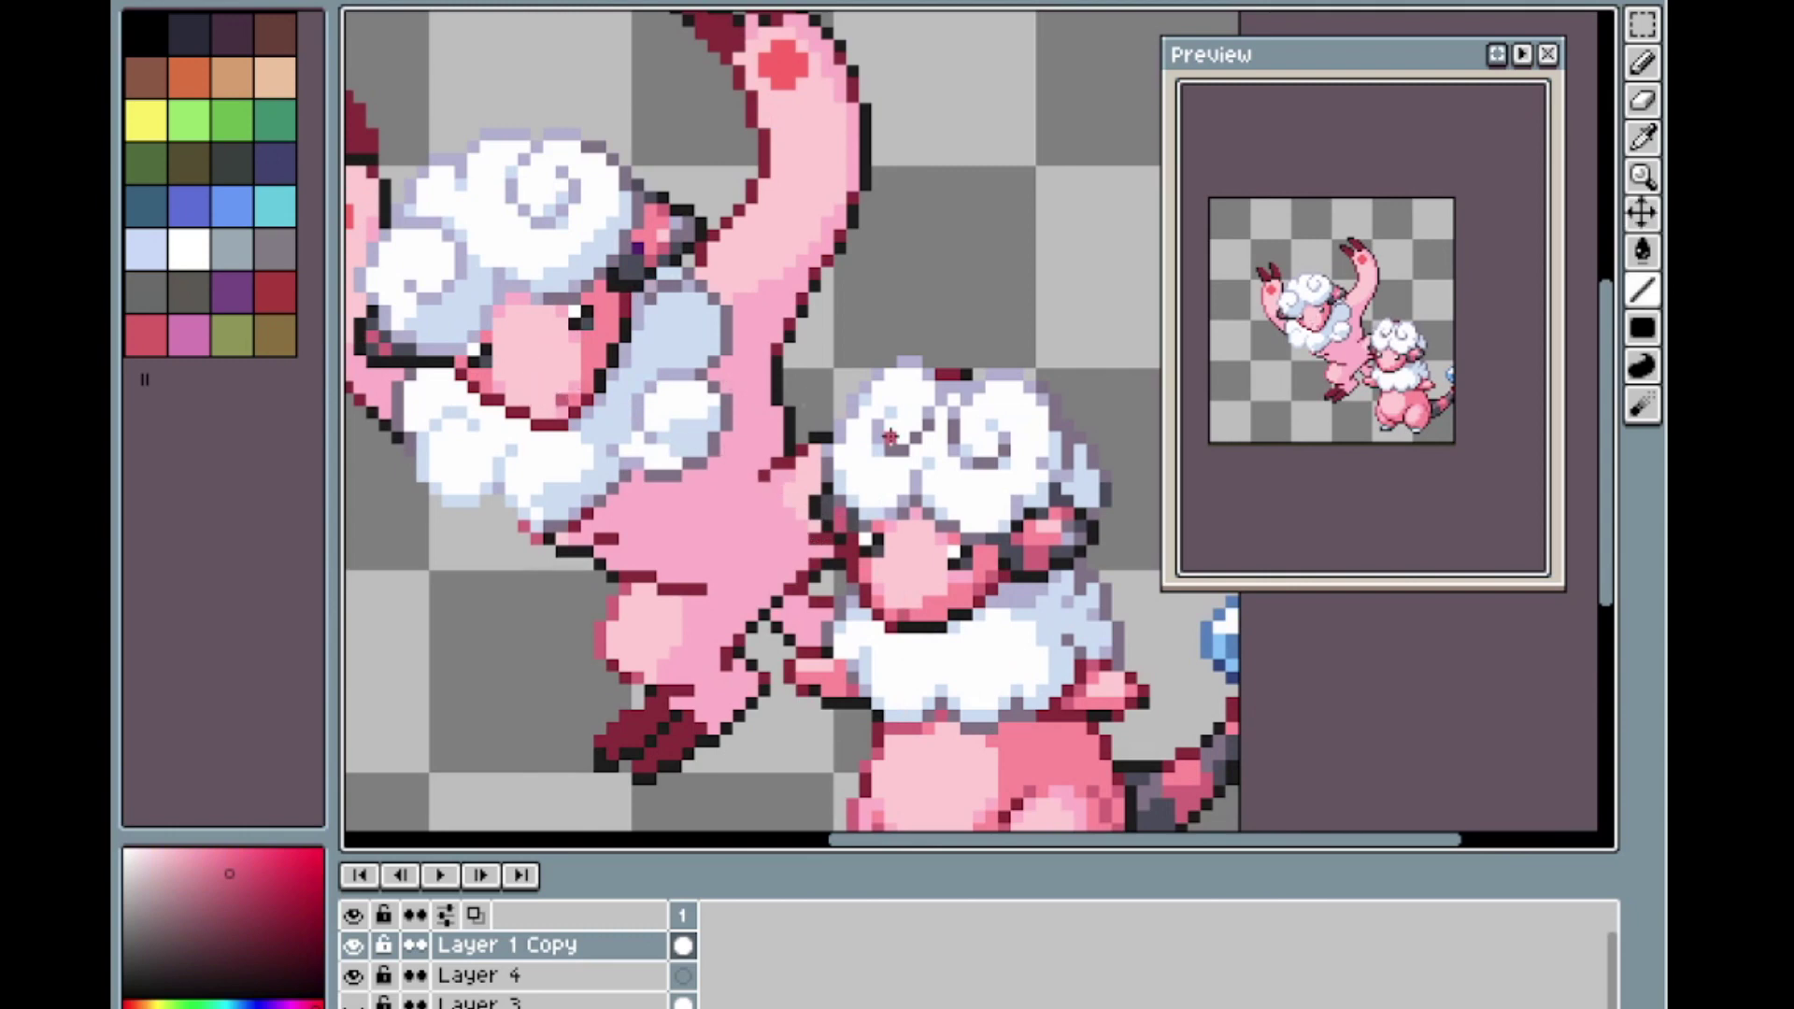
scroll(890, 400, "down", 1)
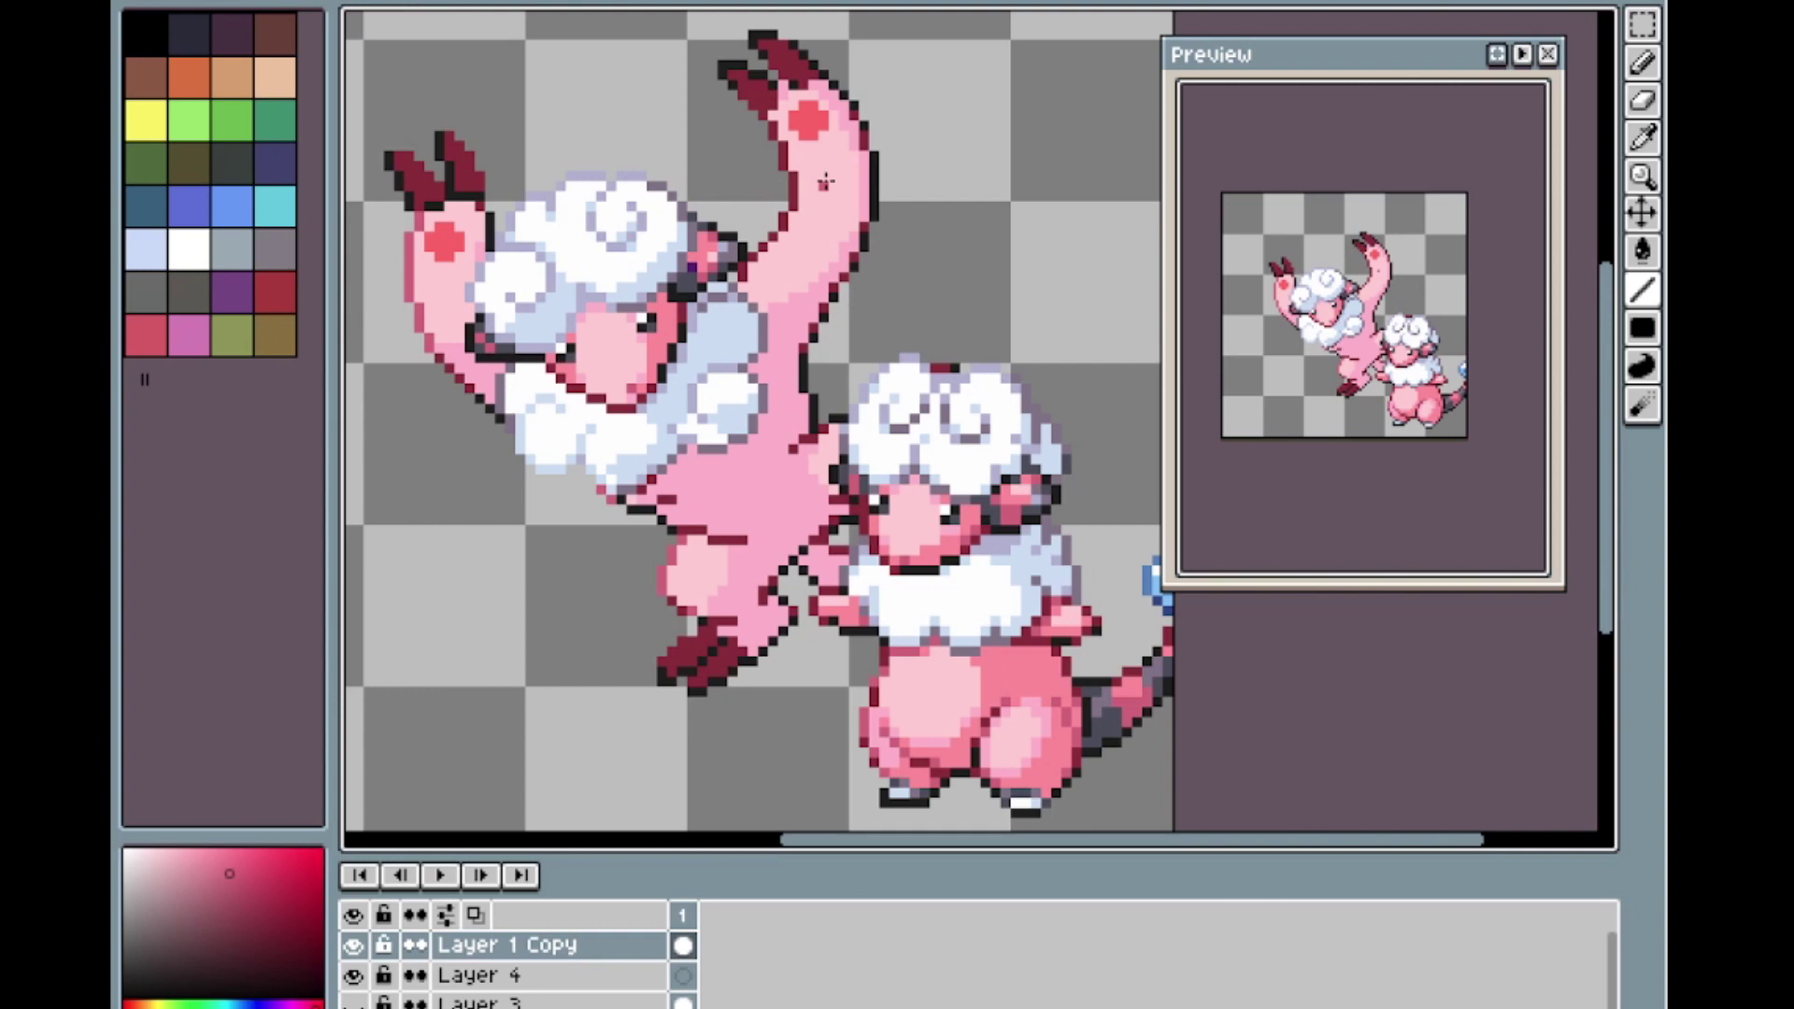
scroll(799, 238, "down", 1)
scroll(819, 200, "up", 1)
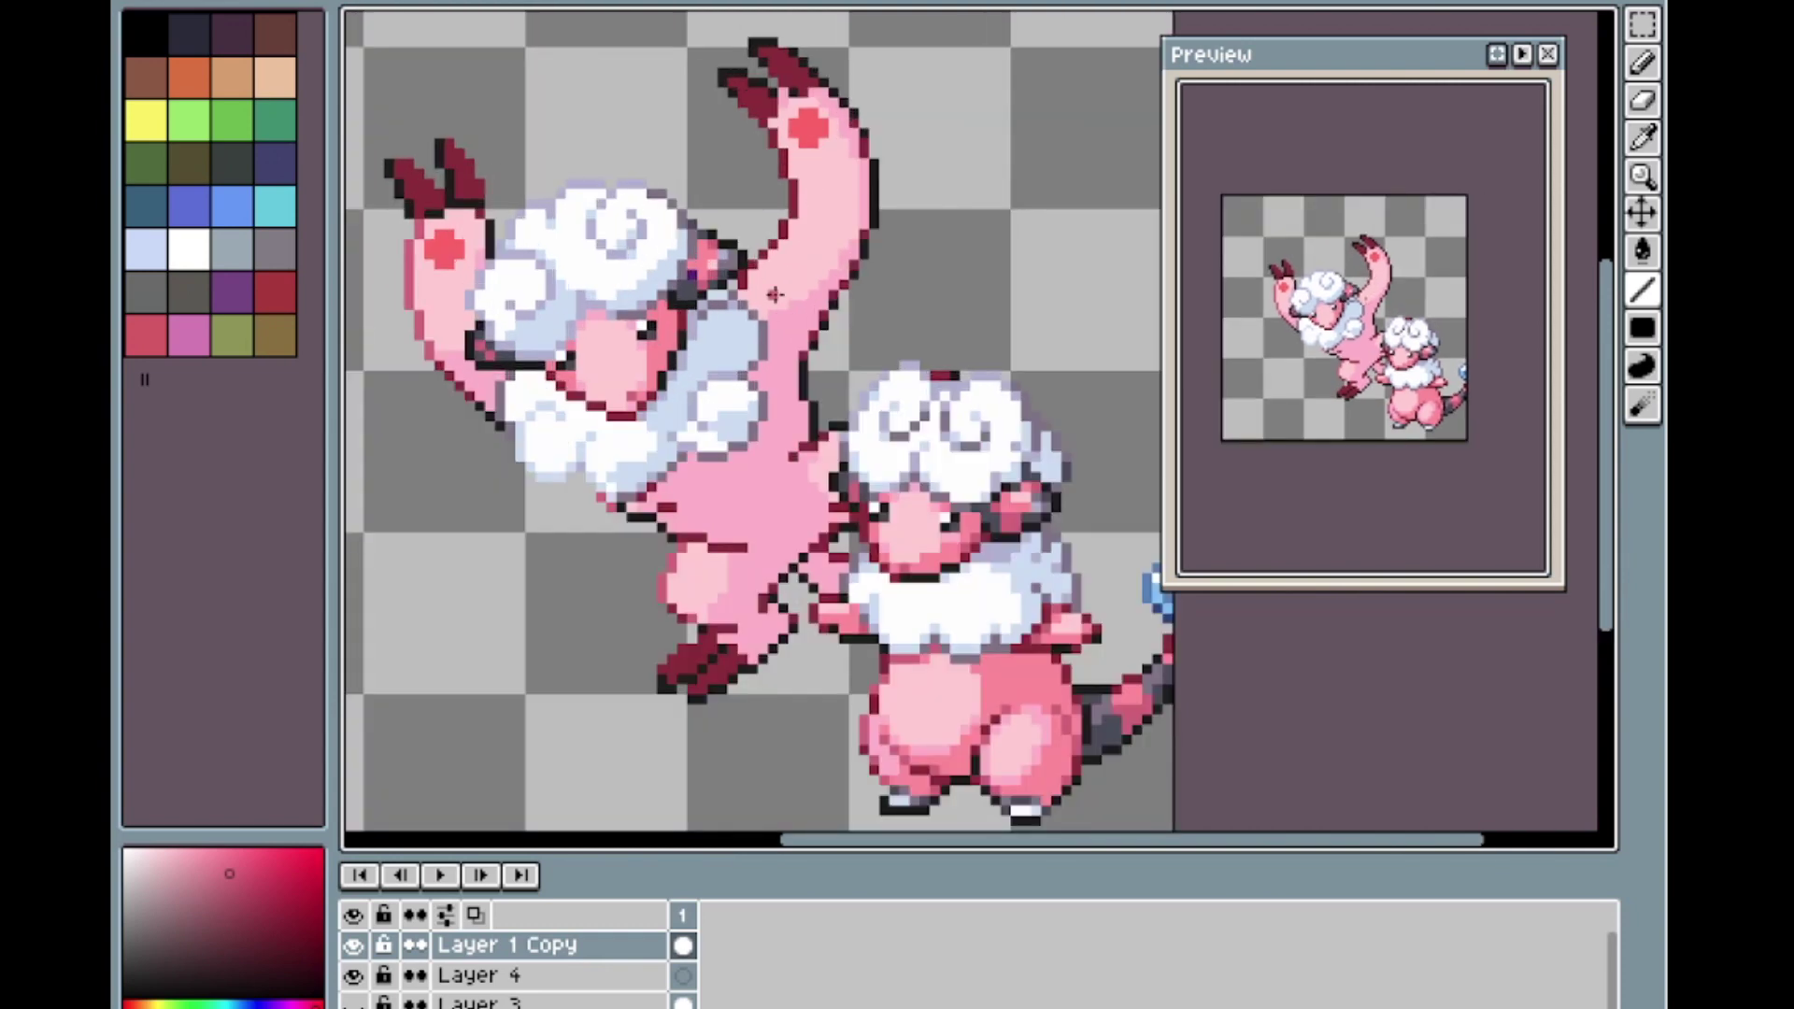
scroll(775, 296, "up", 1)
scroll(775, 295, "up", 1)
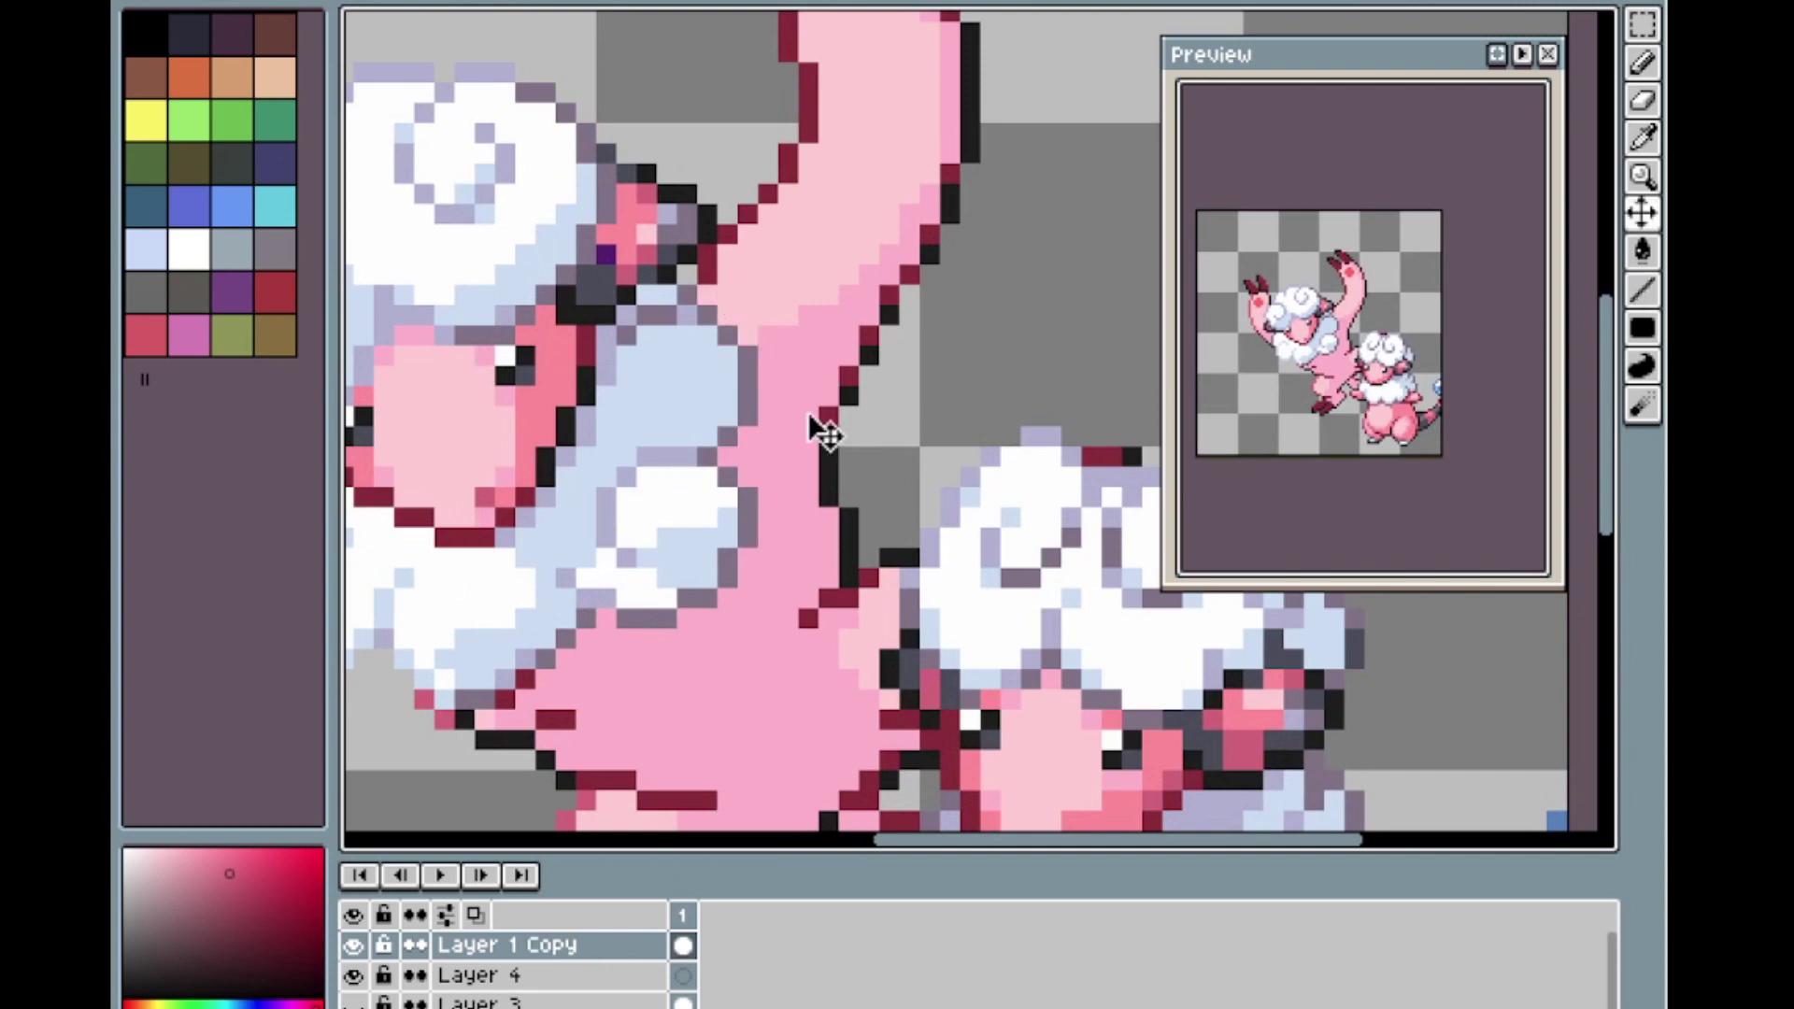
Extend the mid-pink shading across the right arm's base beside the wool and touch up the left hand with the sampled pink.
left_click(805, 417, "ctrl")
left_click(794, 408, "alt")
left_click_drag(725, 316, 745, 333)
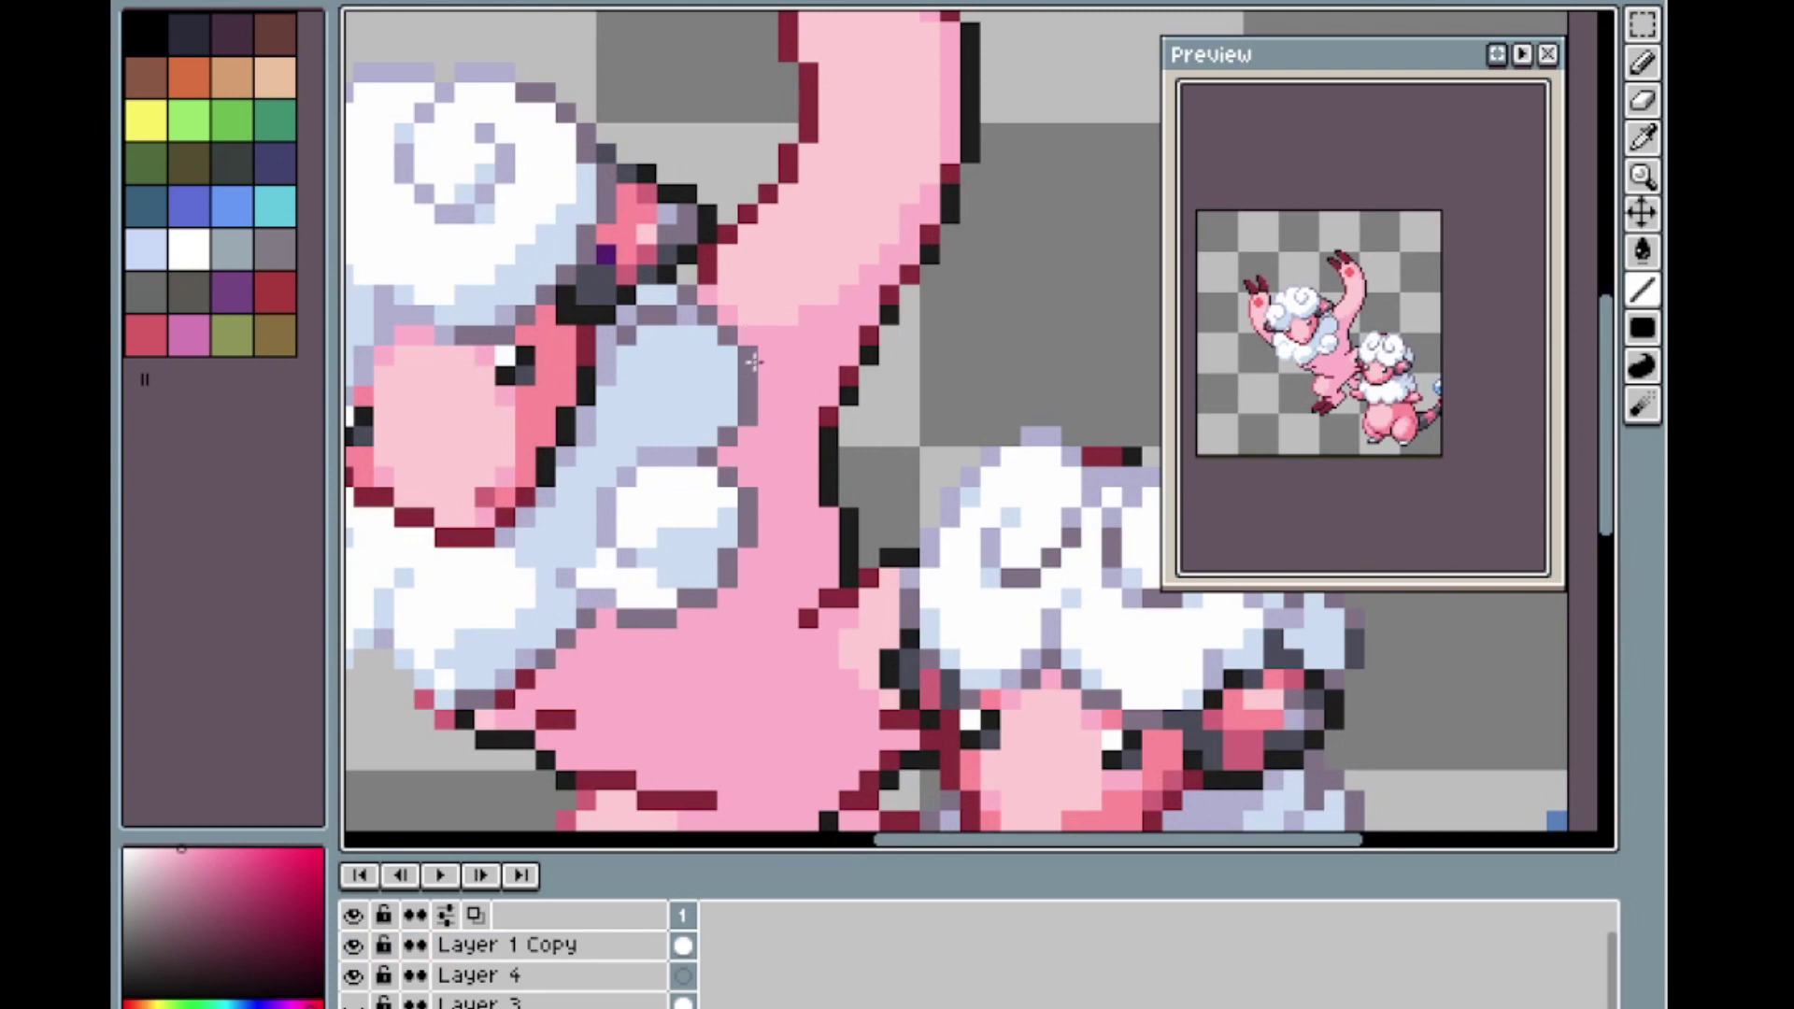
left_click(728, 298)
left_click_drag(769, 316, 795, 318)
left_click(827, 301)
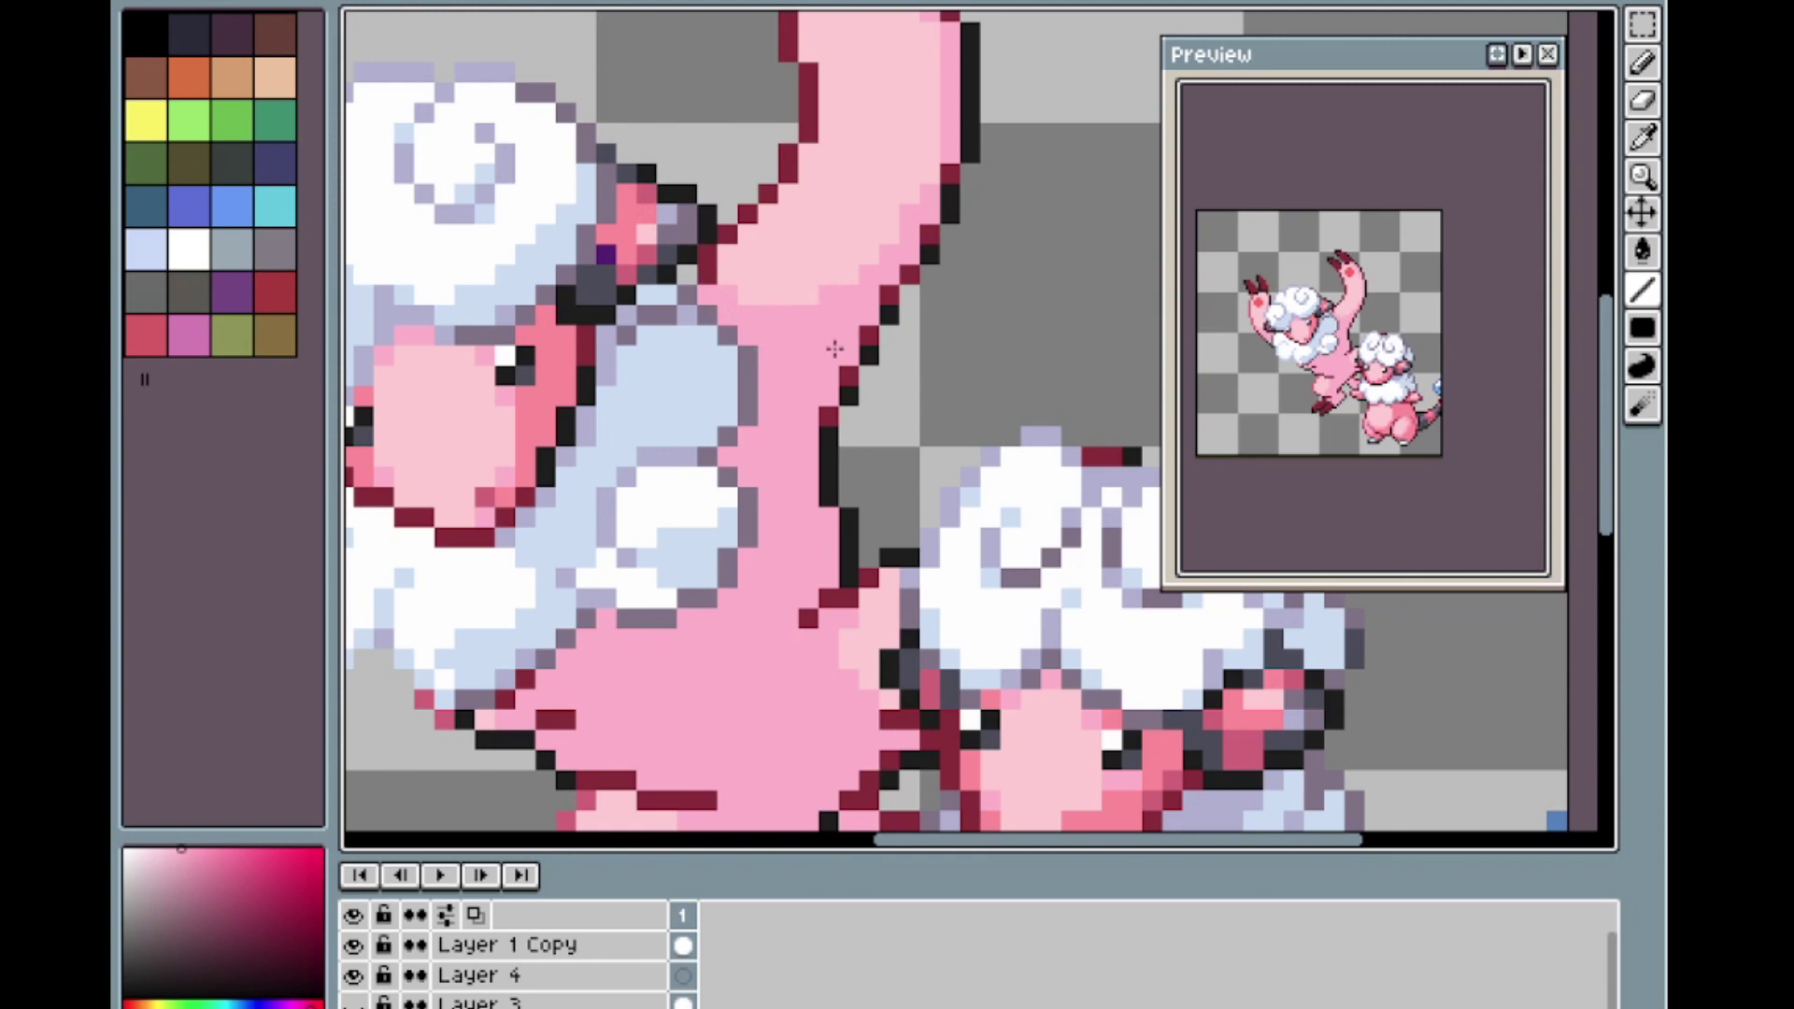
scroll(835, 351, "down", 2)
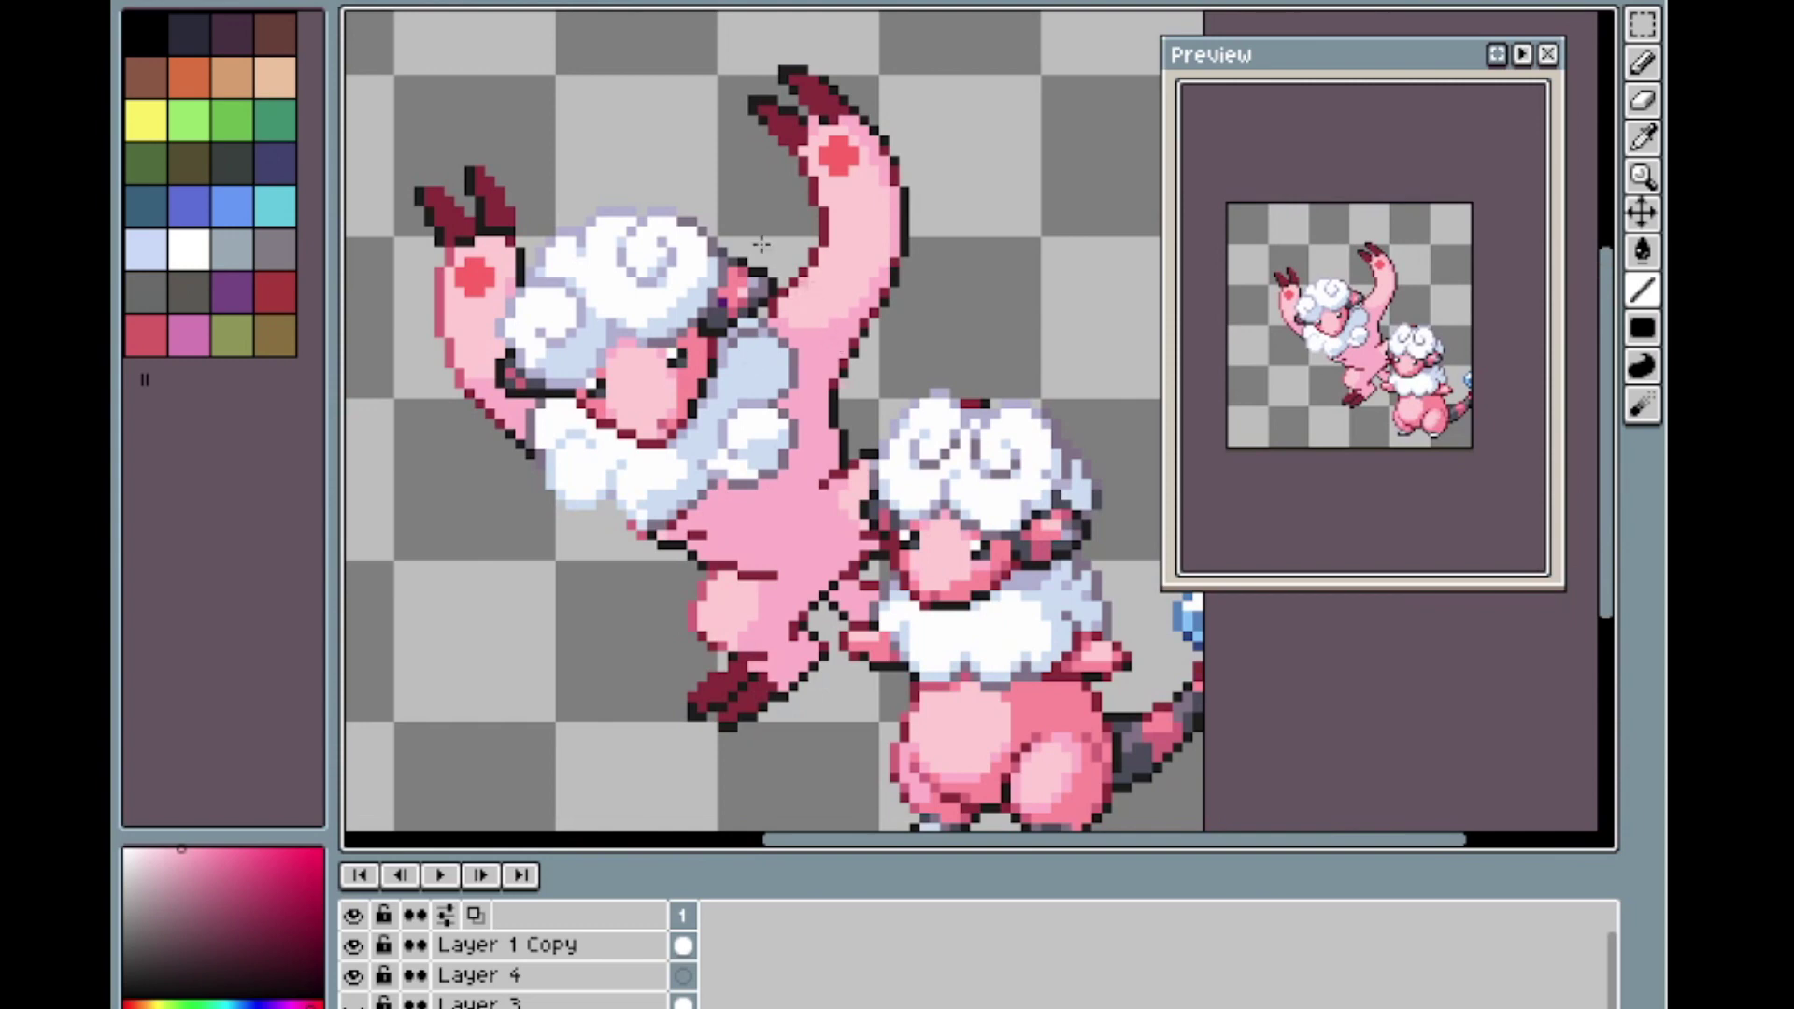
scroll(492, 366, "up", 2)
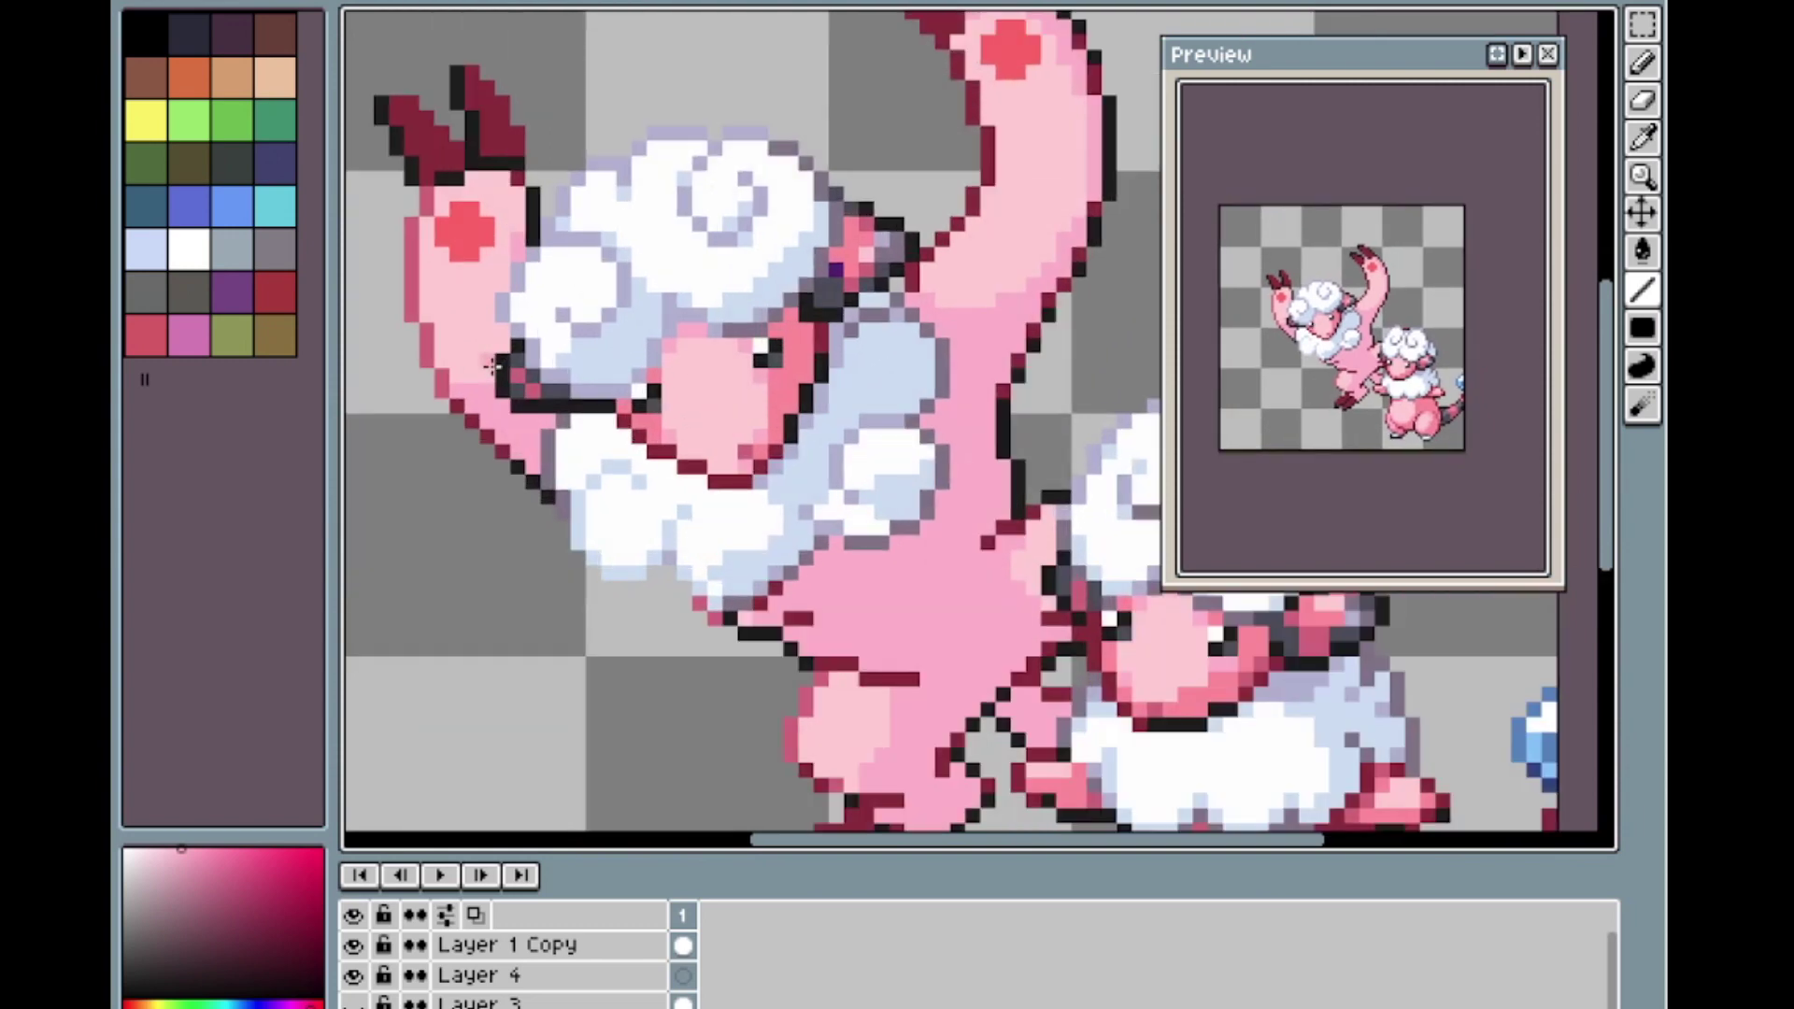
left_click(511, 202)
scroll(652, 258, "down", 3)
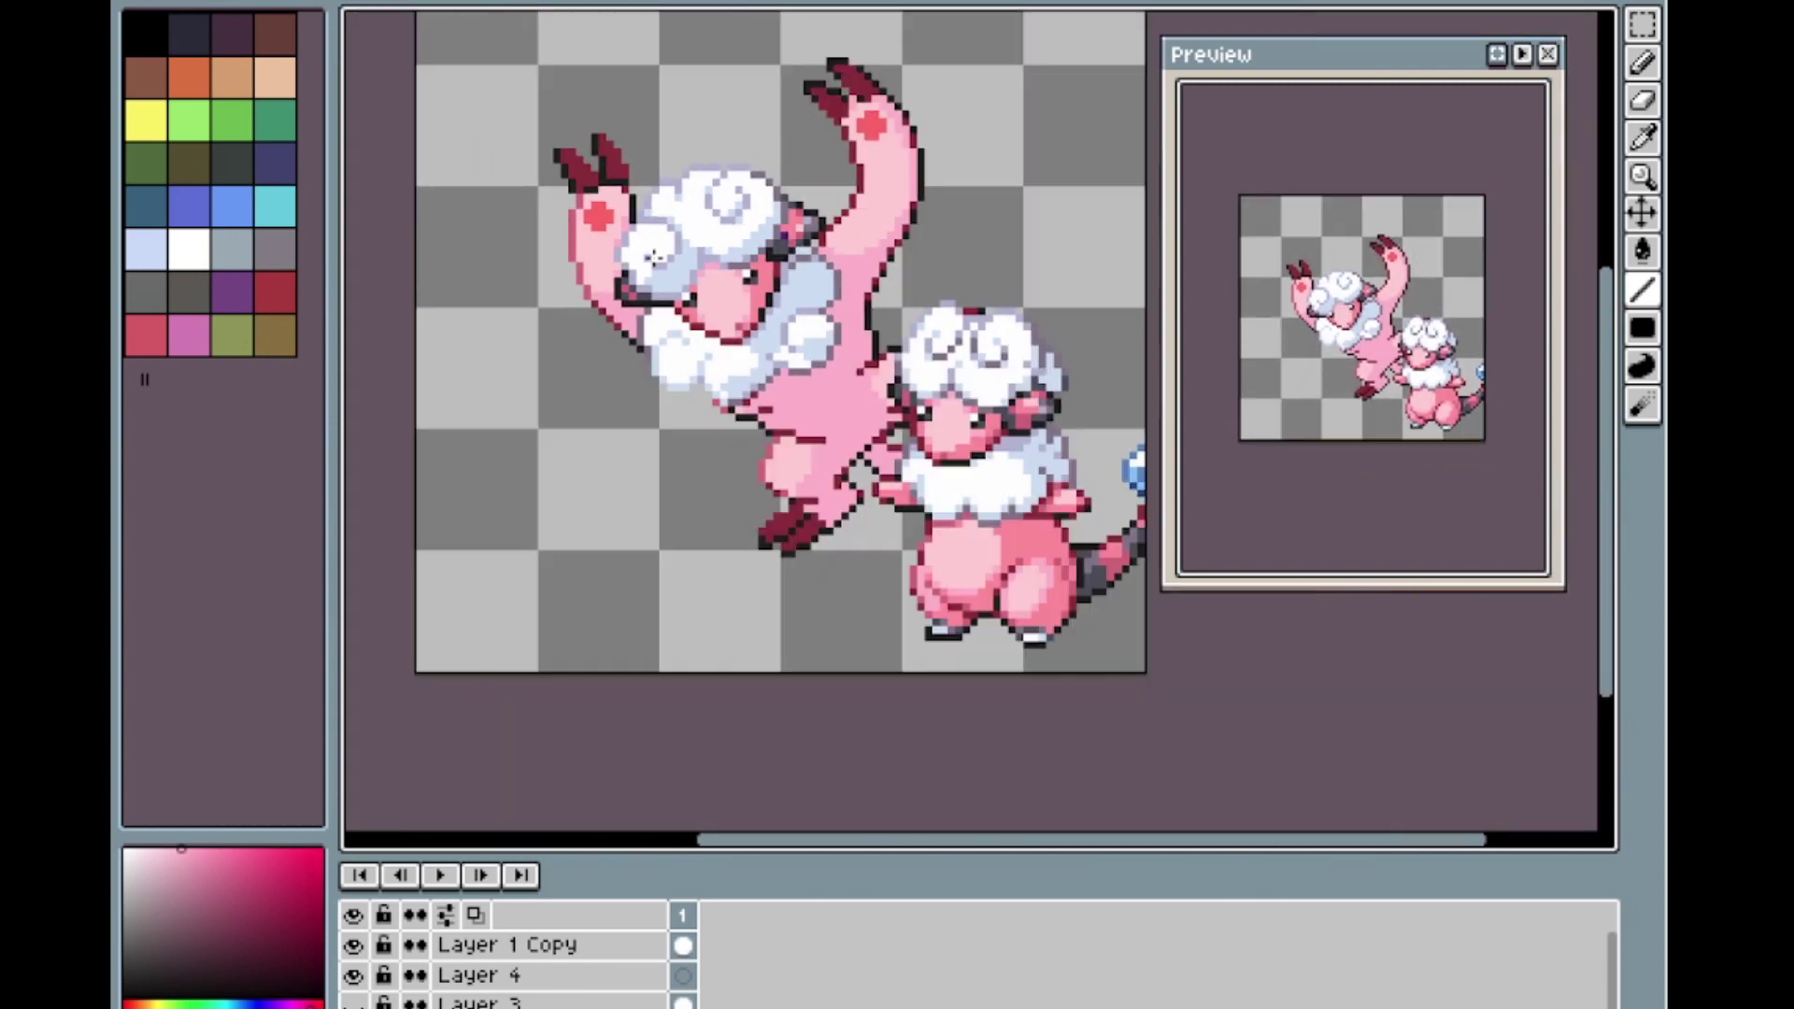
scroll(895, 225, "up", 1)
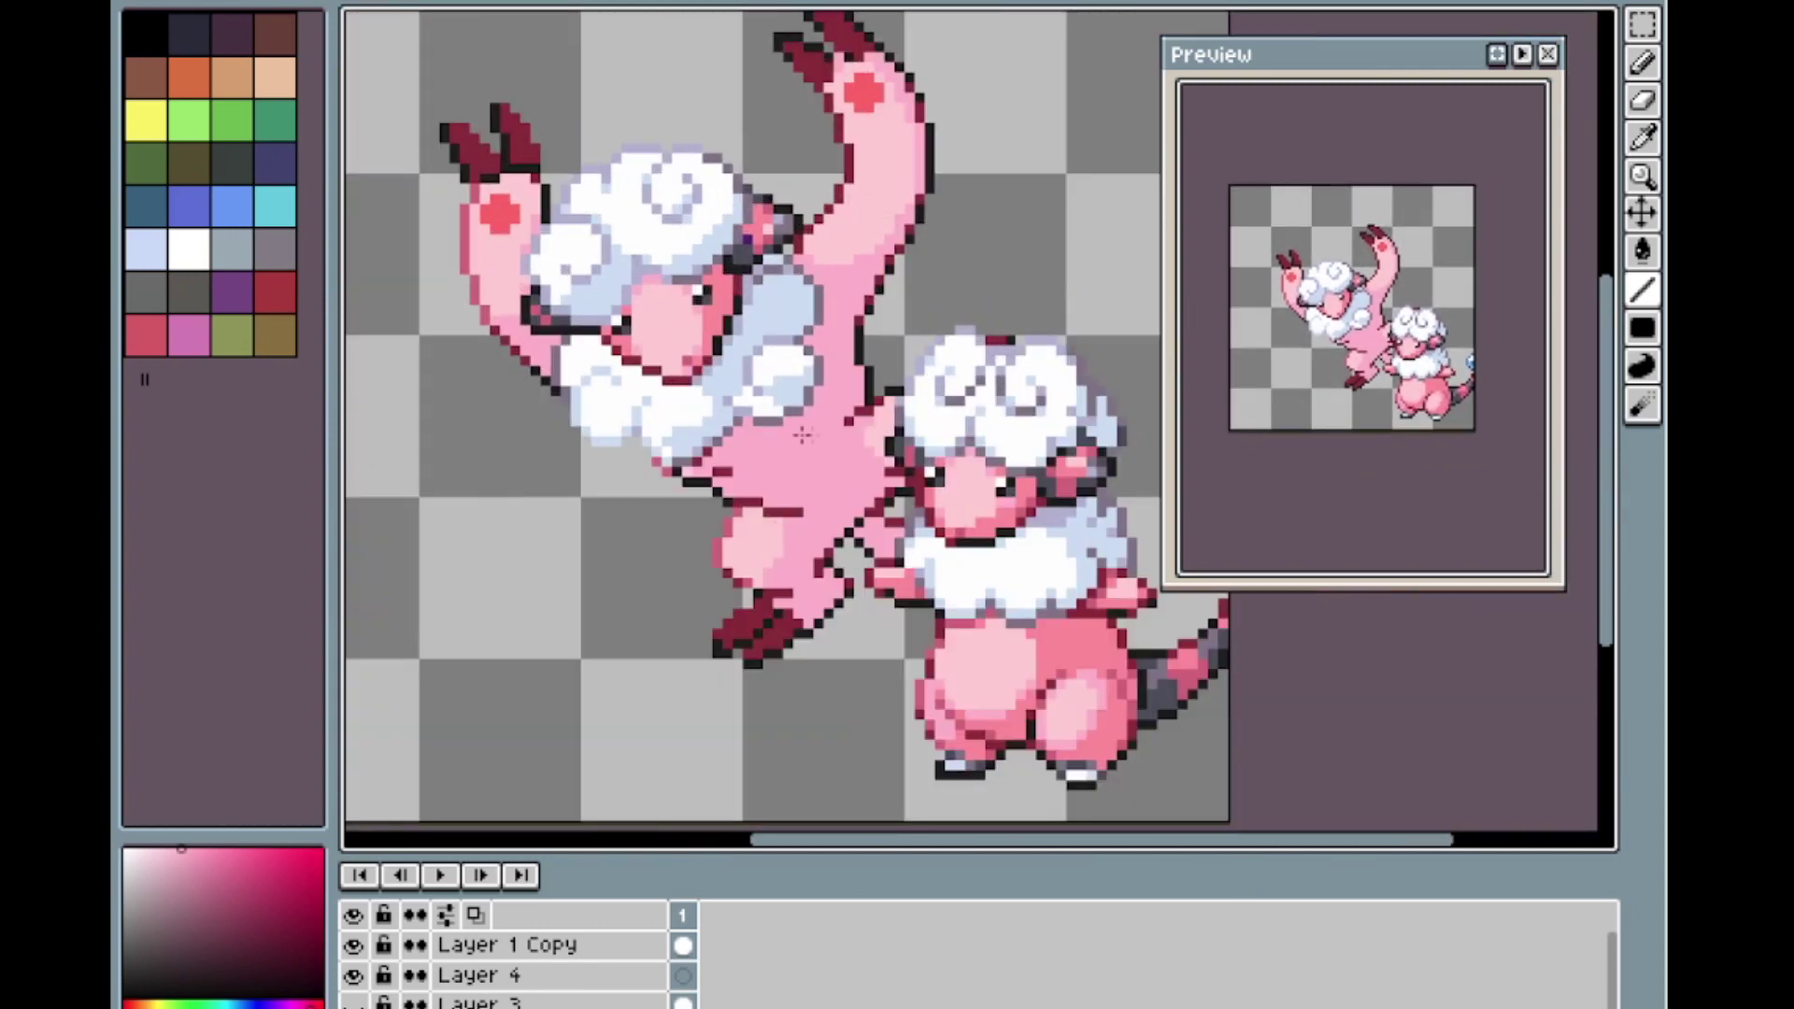
Darken the body outline just beneath the wool's lower edge with dark red sampled from the body's line work.
scroll(811, 377, "up", 1)
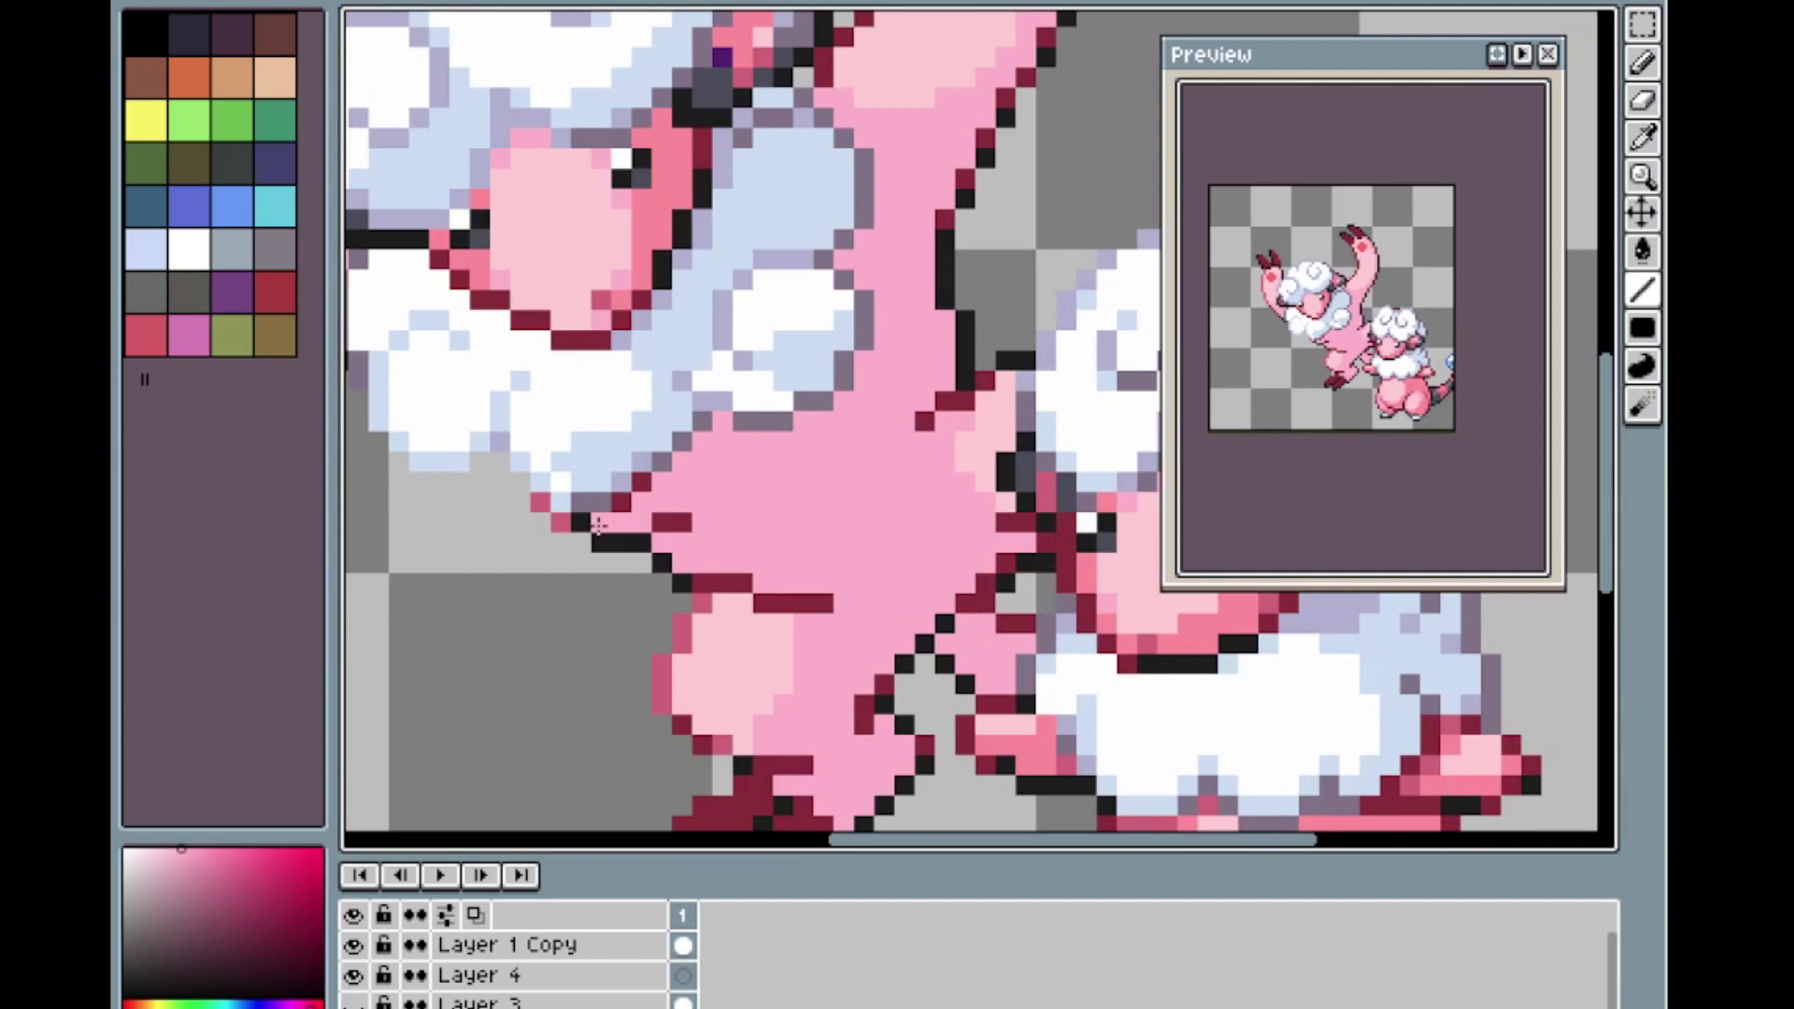
left_click(595, 580)
left_click(671, 520, "alt")
left_click_drag(560, 522, 540, 502)
scroll(590, 294, "down", 2)
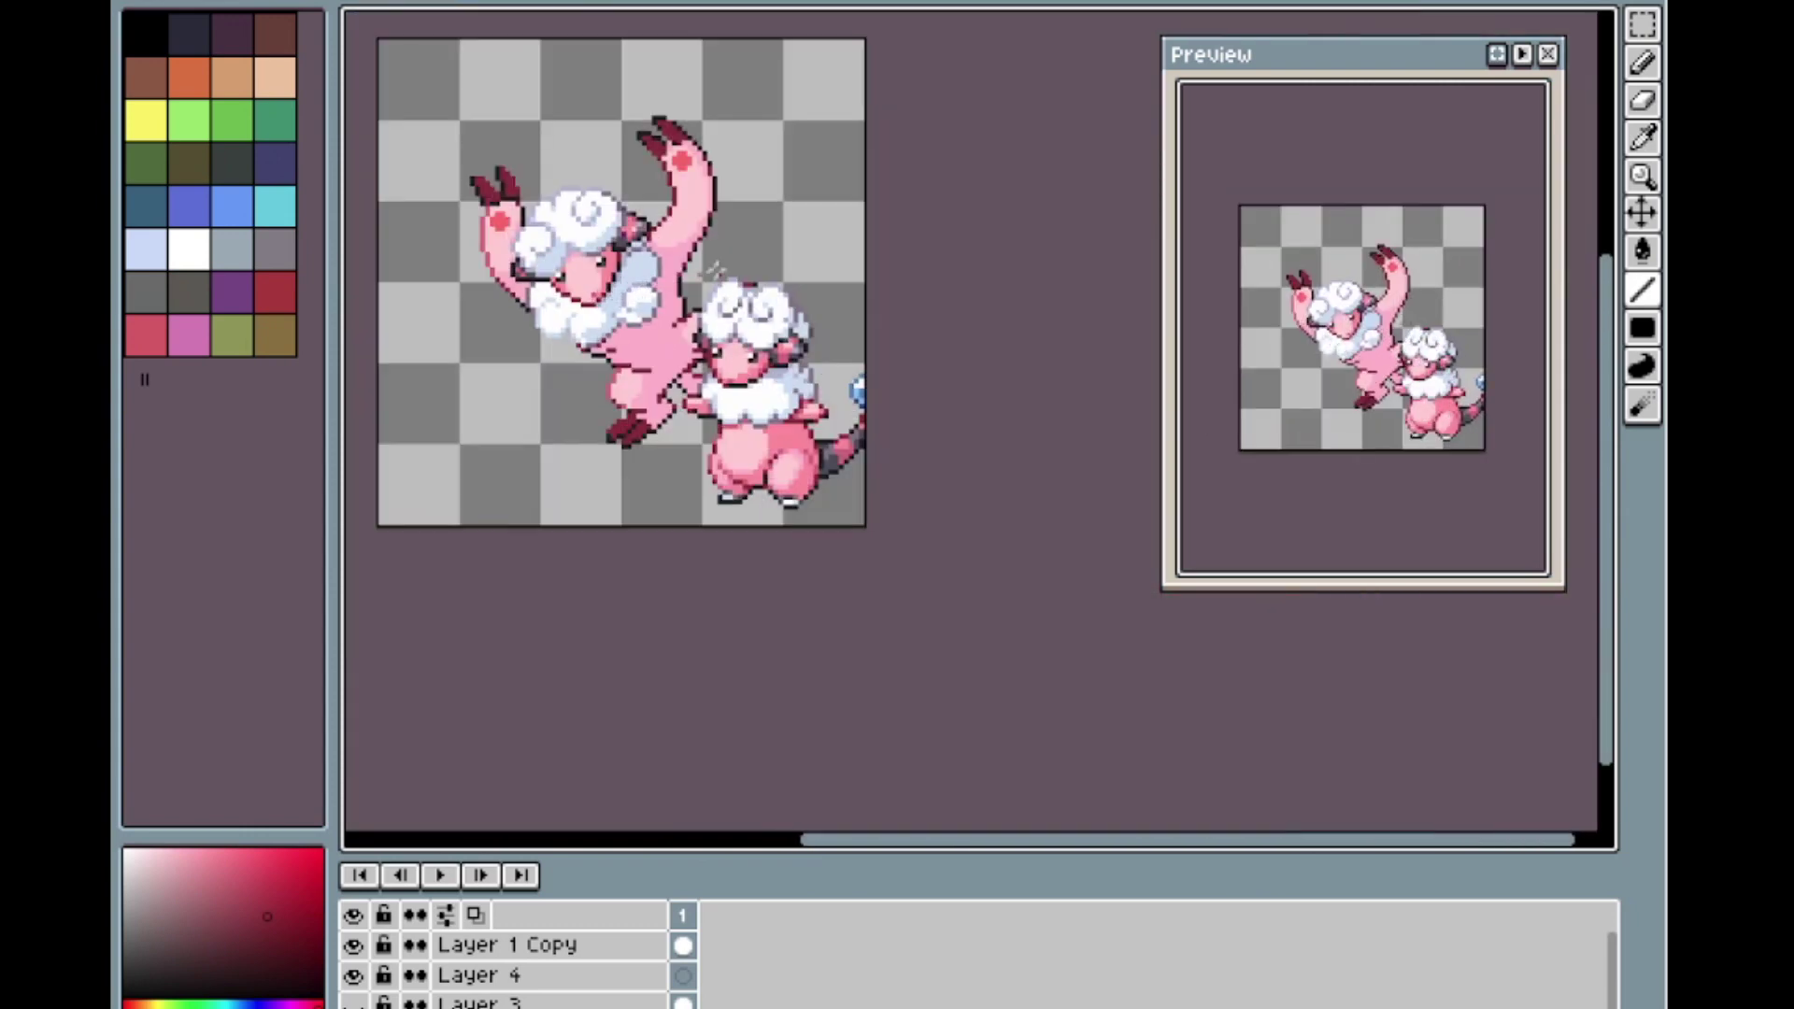
scroll(714, 271, "up", 2)
scroll(613, 452, "up", 1)
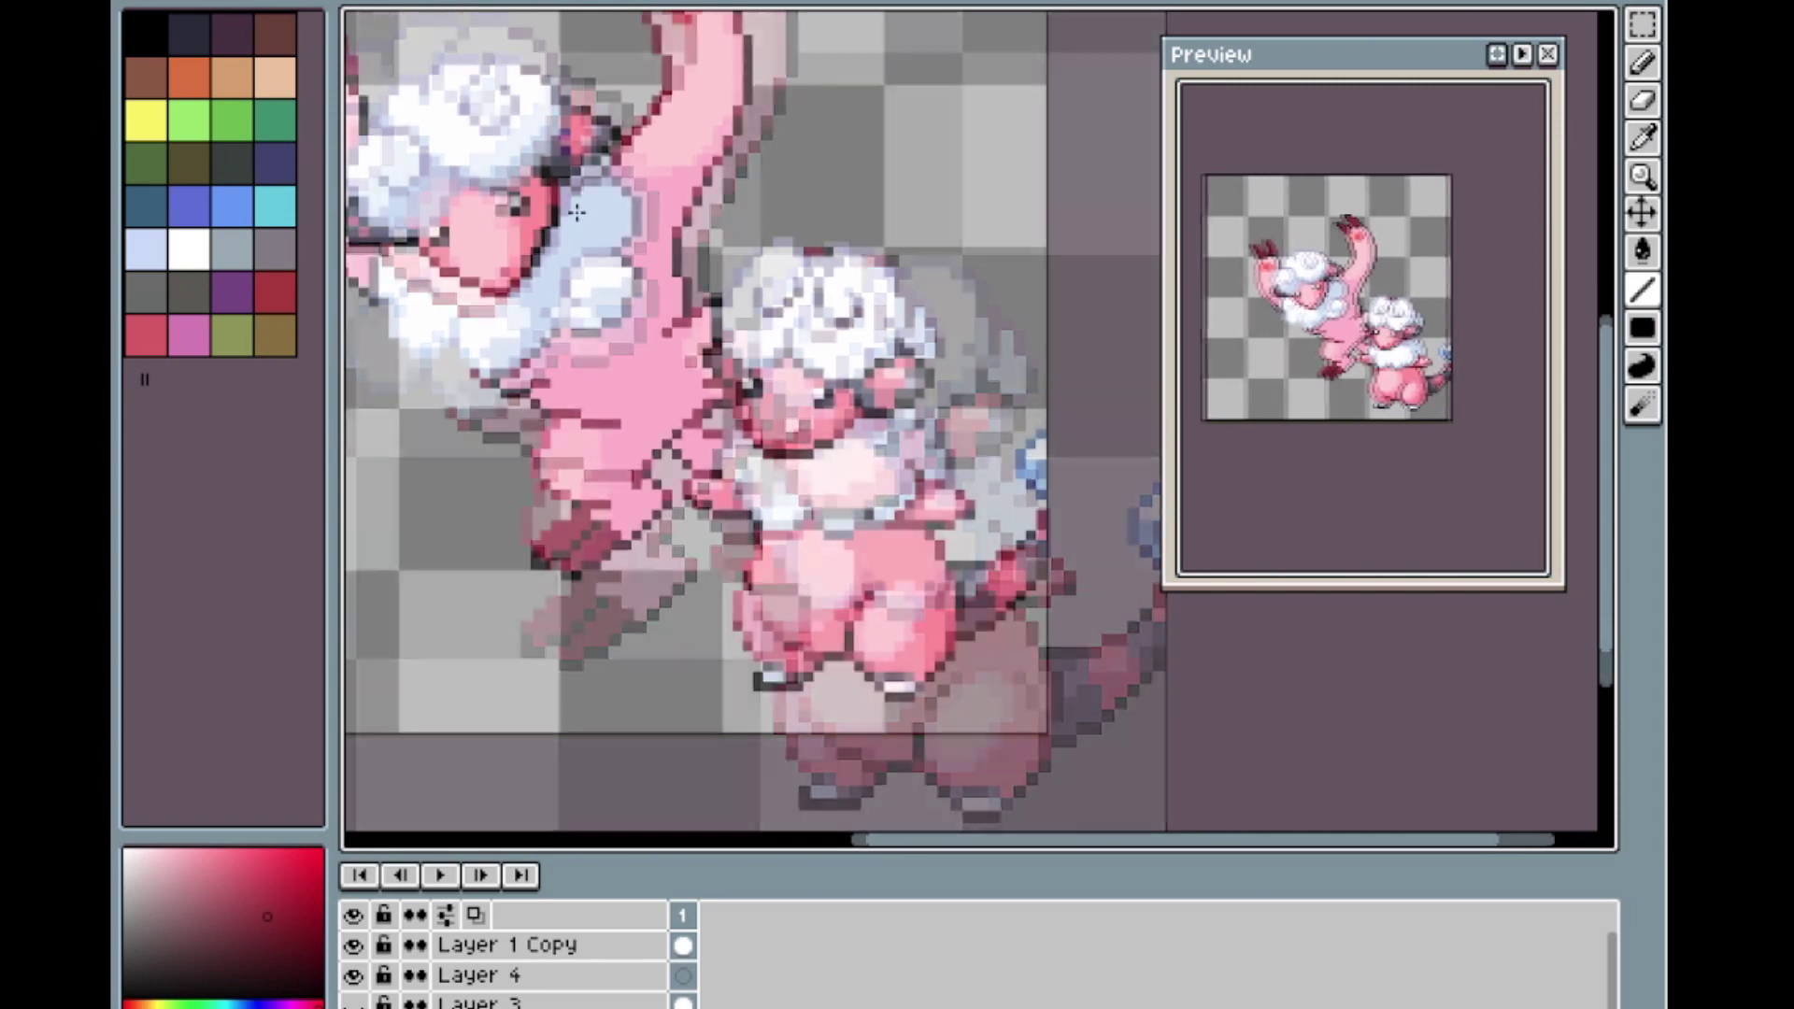
scroll(744, 513, "up", 1)
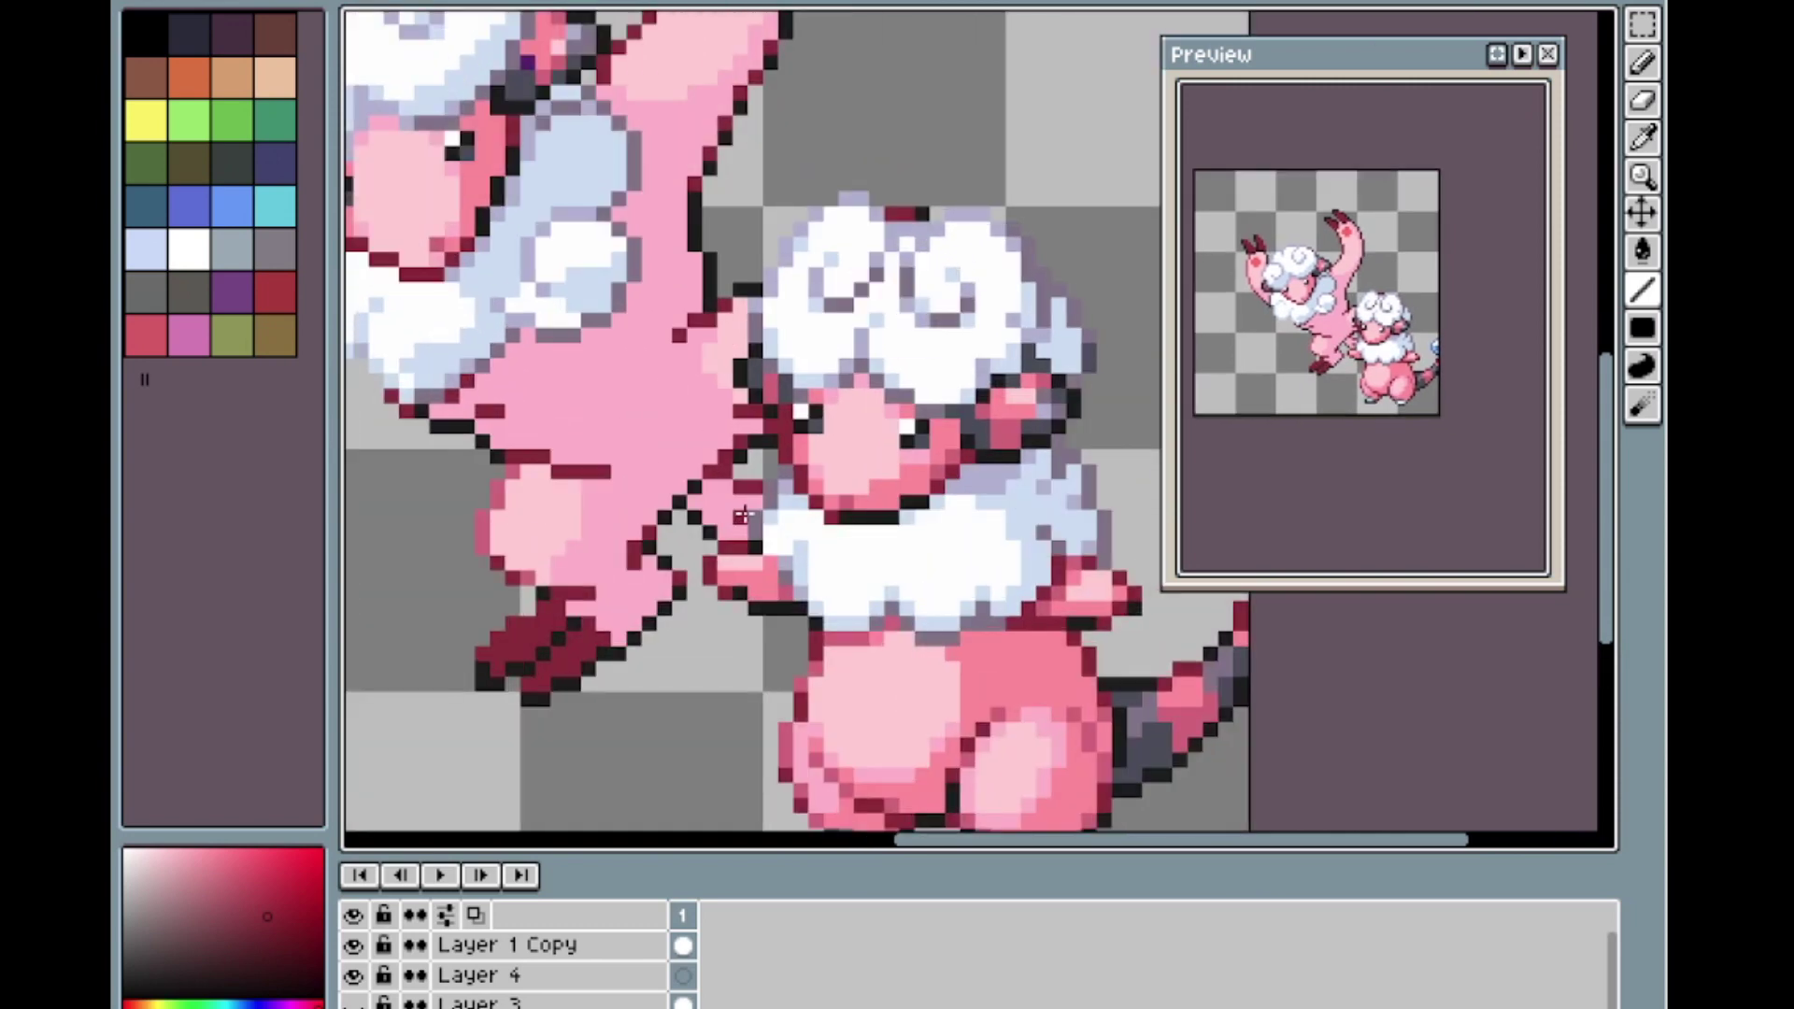
Add shadow pixels on the body along the wool's right edge using a deeper pink sampled from the reference Flaaffy.
key("i")
left_click(817, 745)
key("l")
left_click(570, 381, "alt")
left_click(620, 212)
scroll(781, 166, "down", 3)
scroll(702, 157, "up", 3)
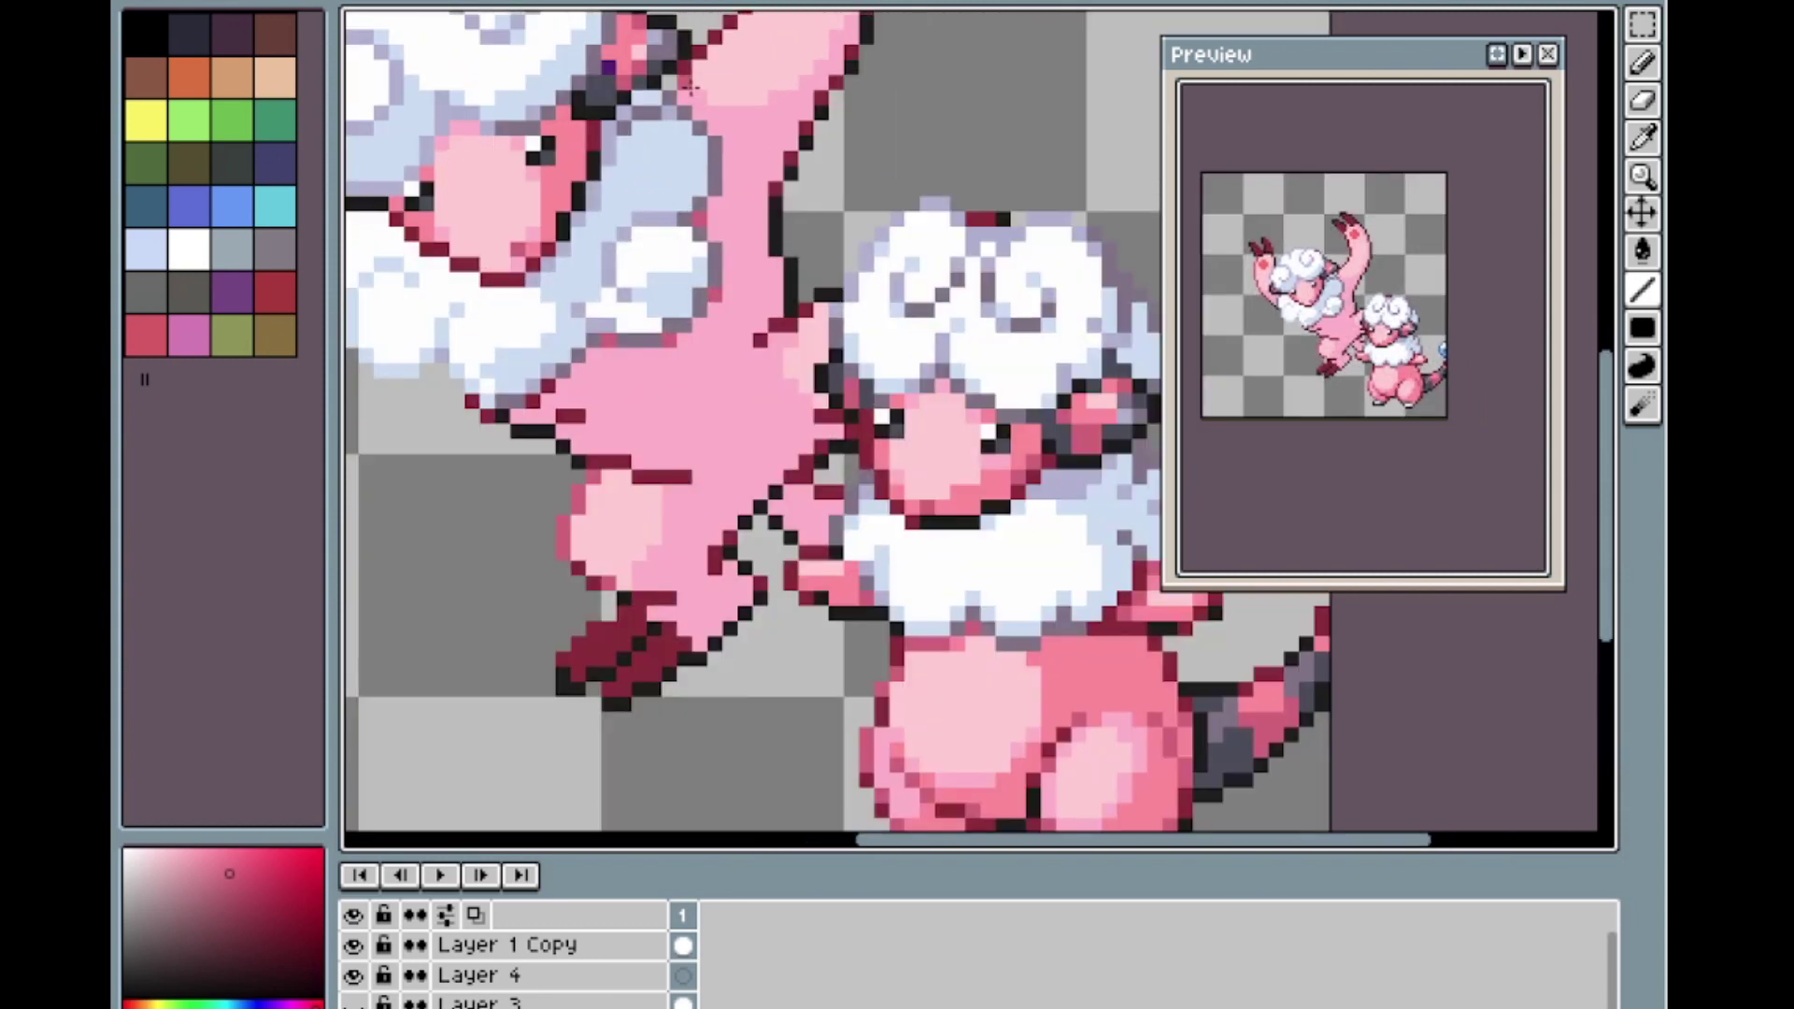
scroll(718, 173, "down", 2)
scroll(718, 159, "up", 2)
scroll(716, 150, "down", 1)
scroll(716, 150, "up", 1)
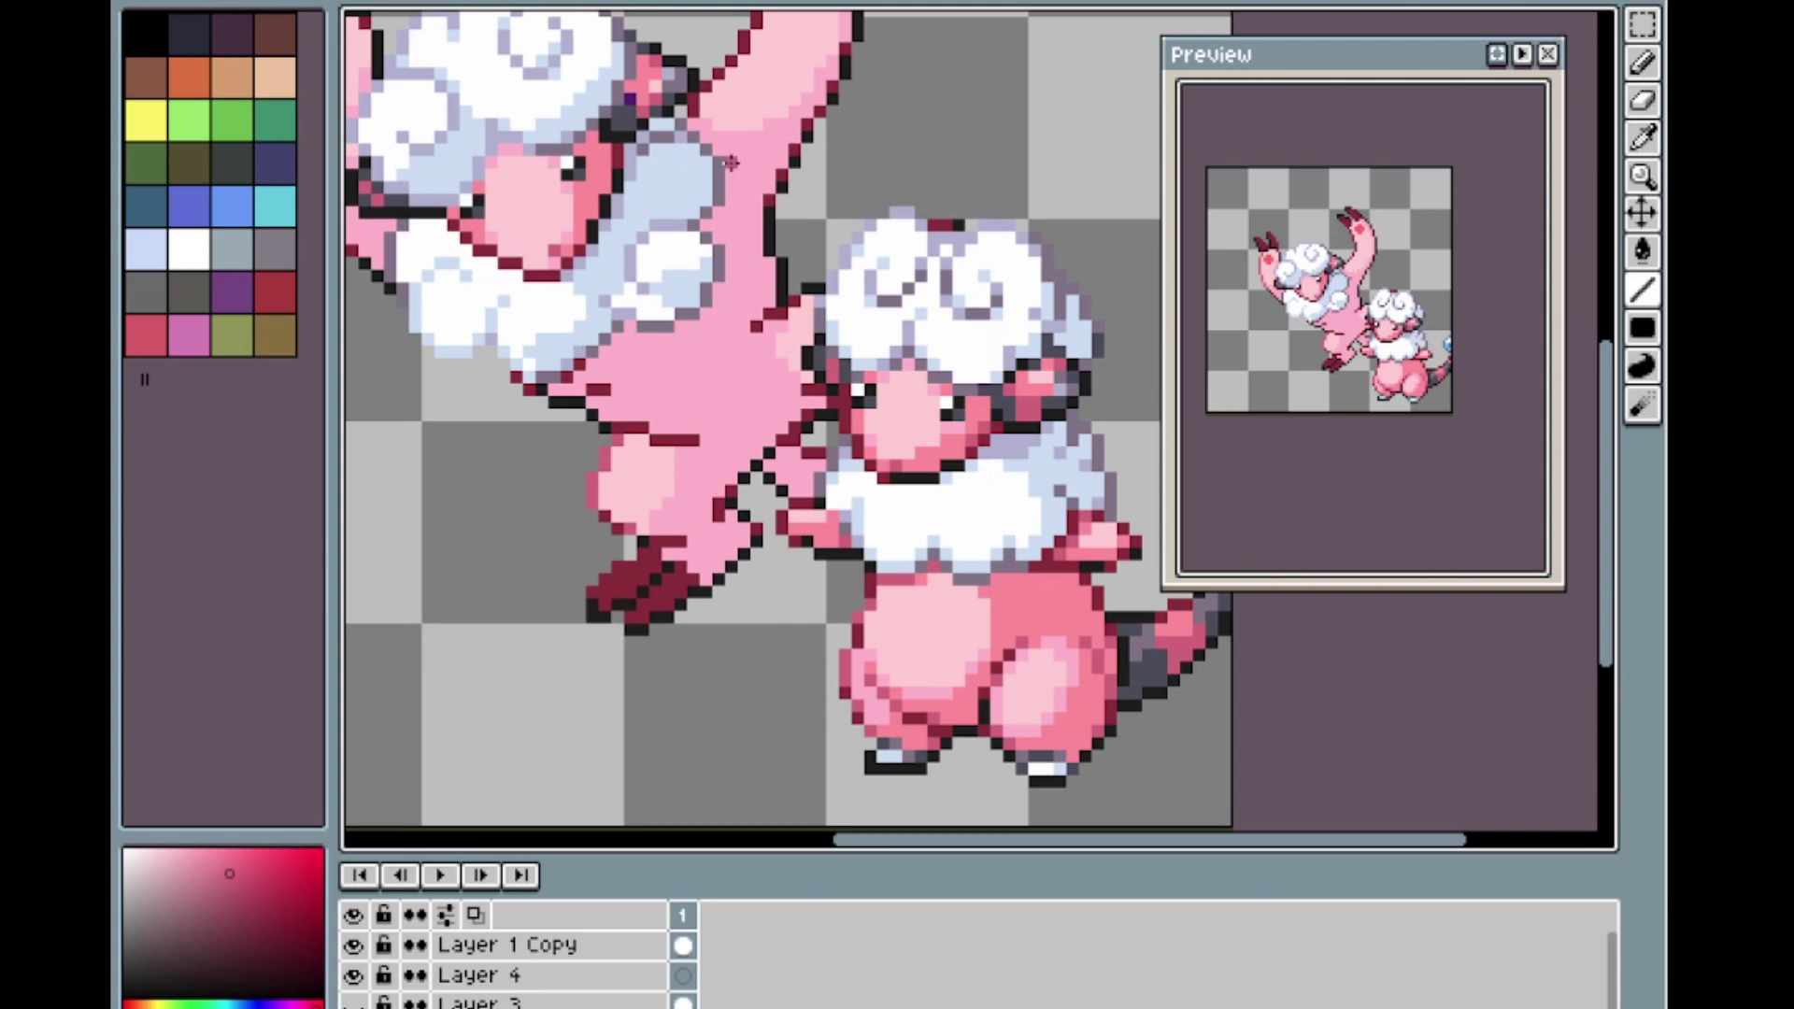
Hide the flafbase reference layer and remove the modern Flaaffy head from Layer 3.
left_click(876, 583, "alt")
key("ctrl+v")
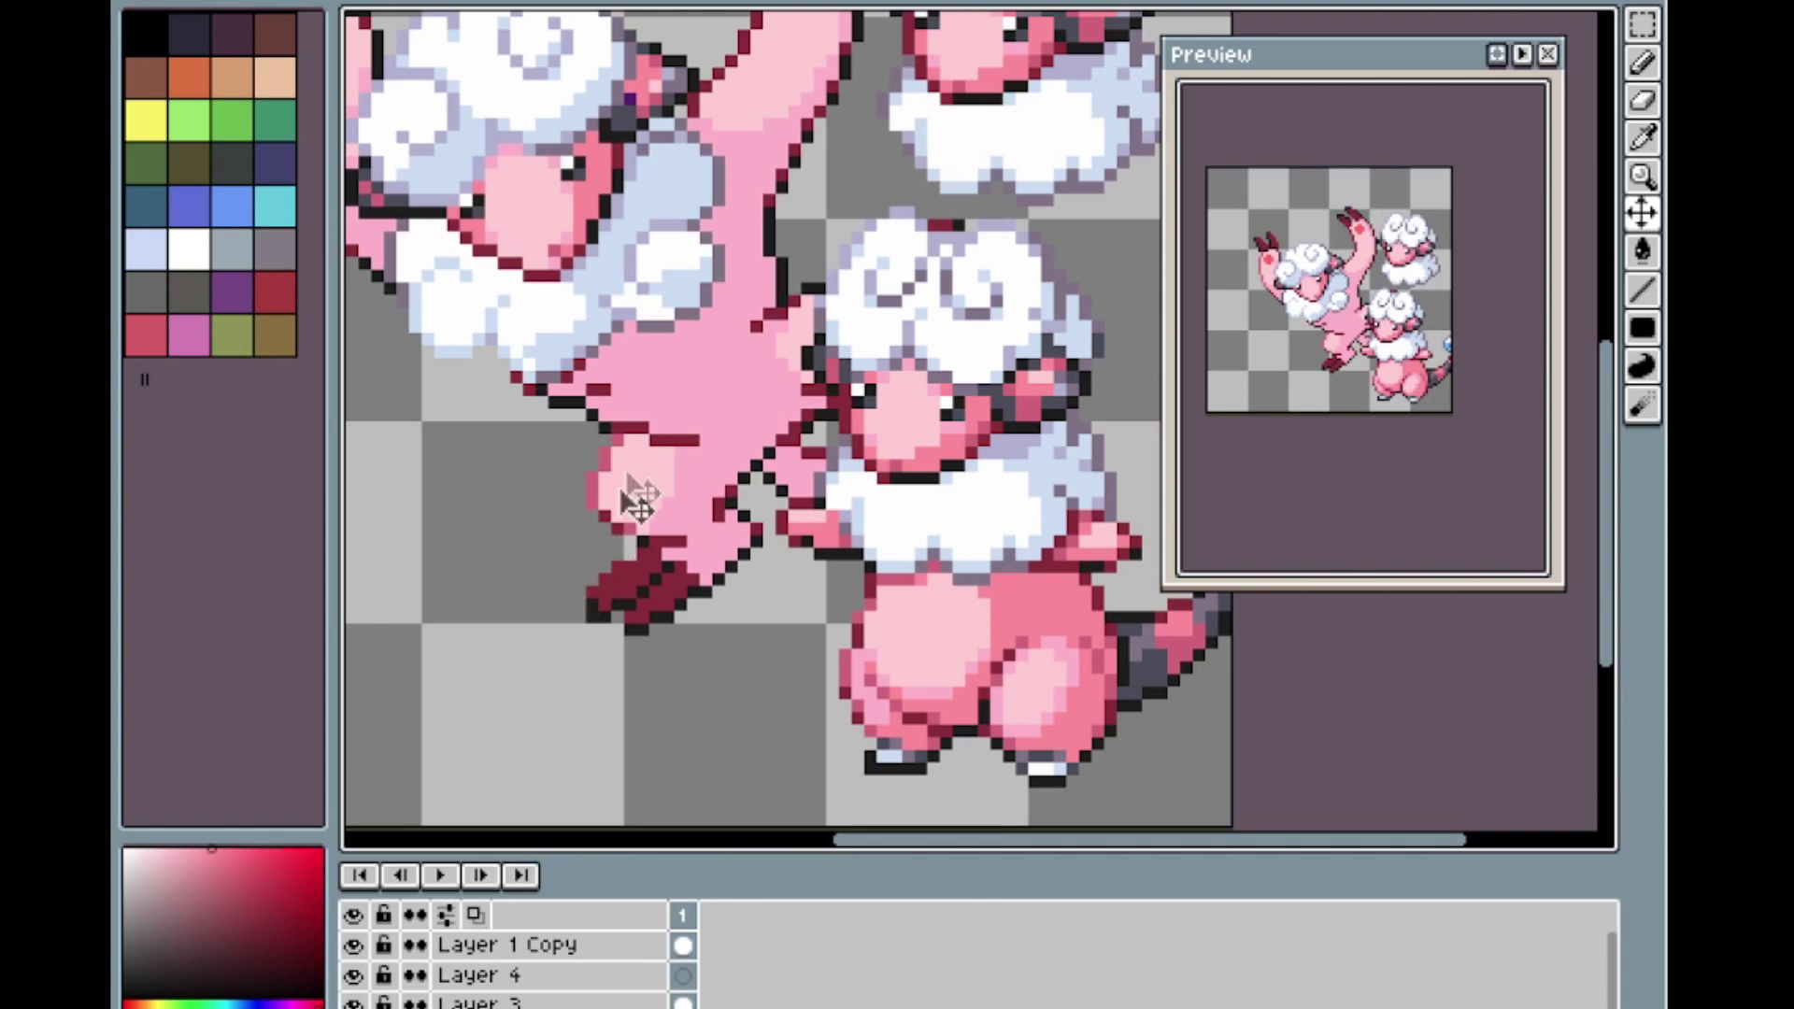
left_click(353, 1004)
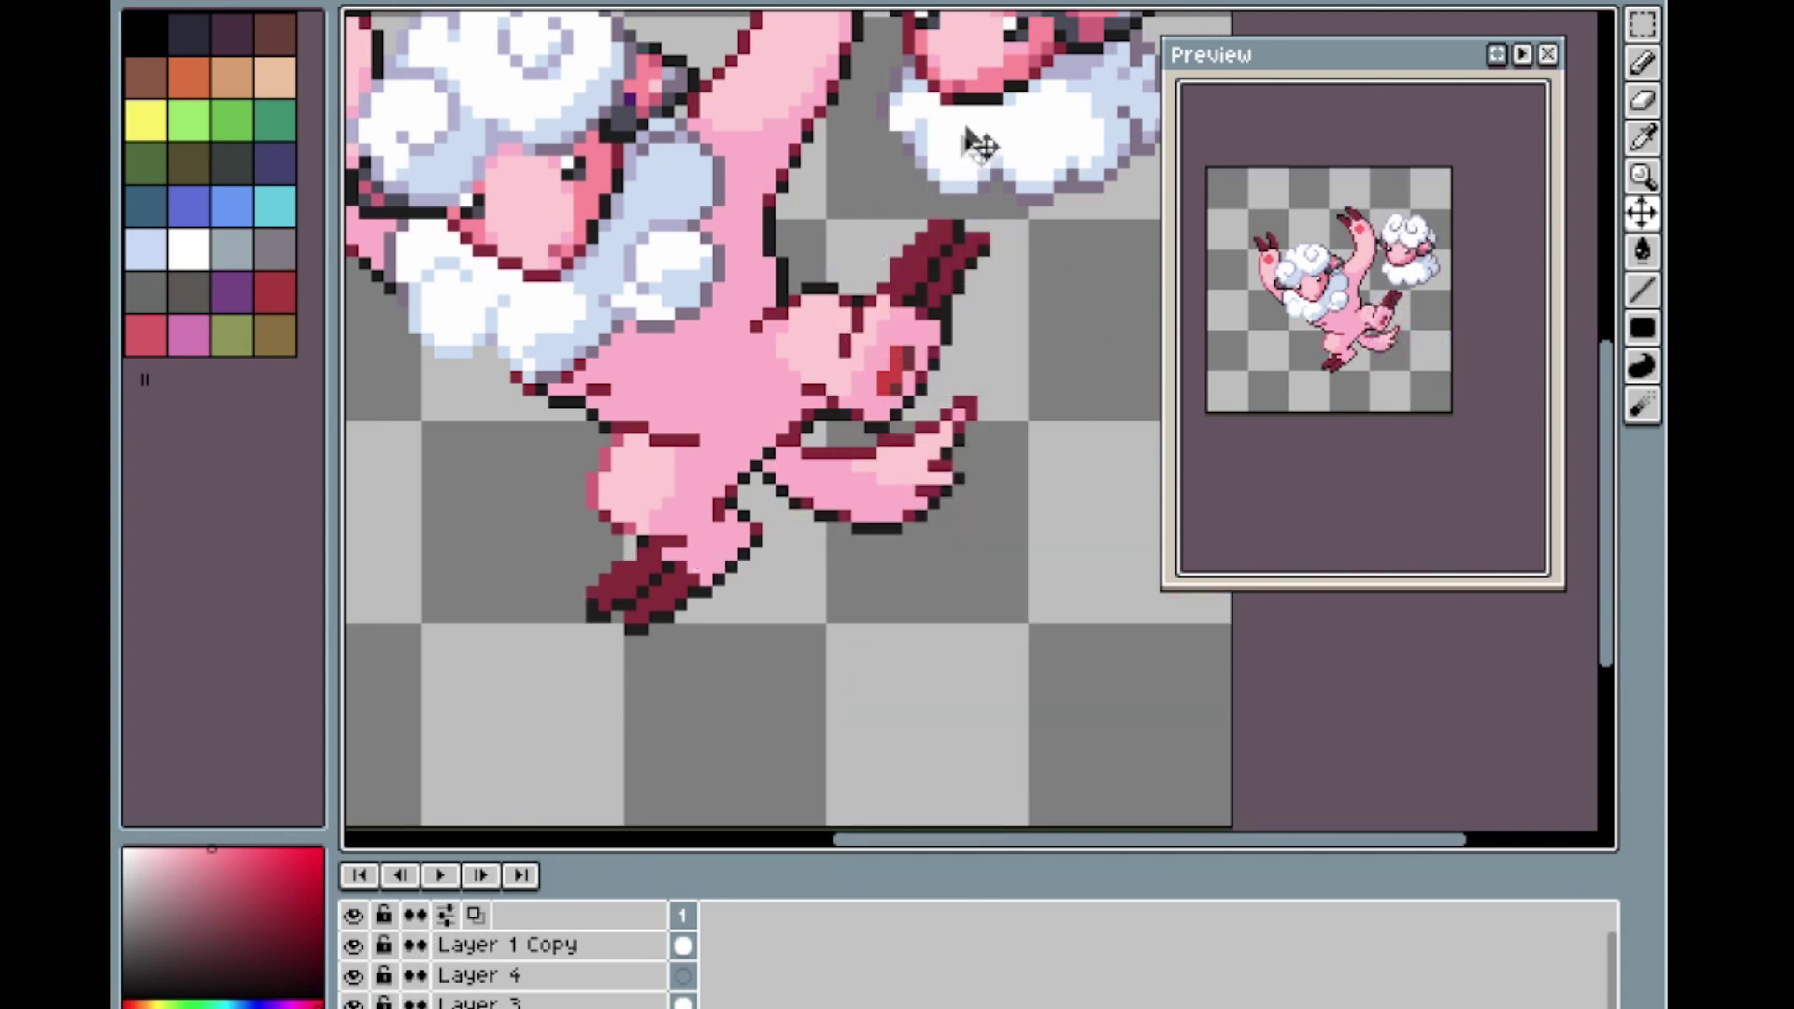
key("ctrl+z")
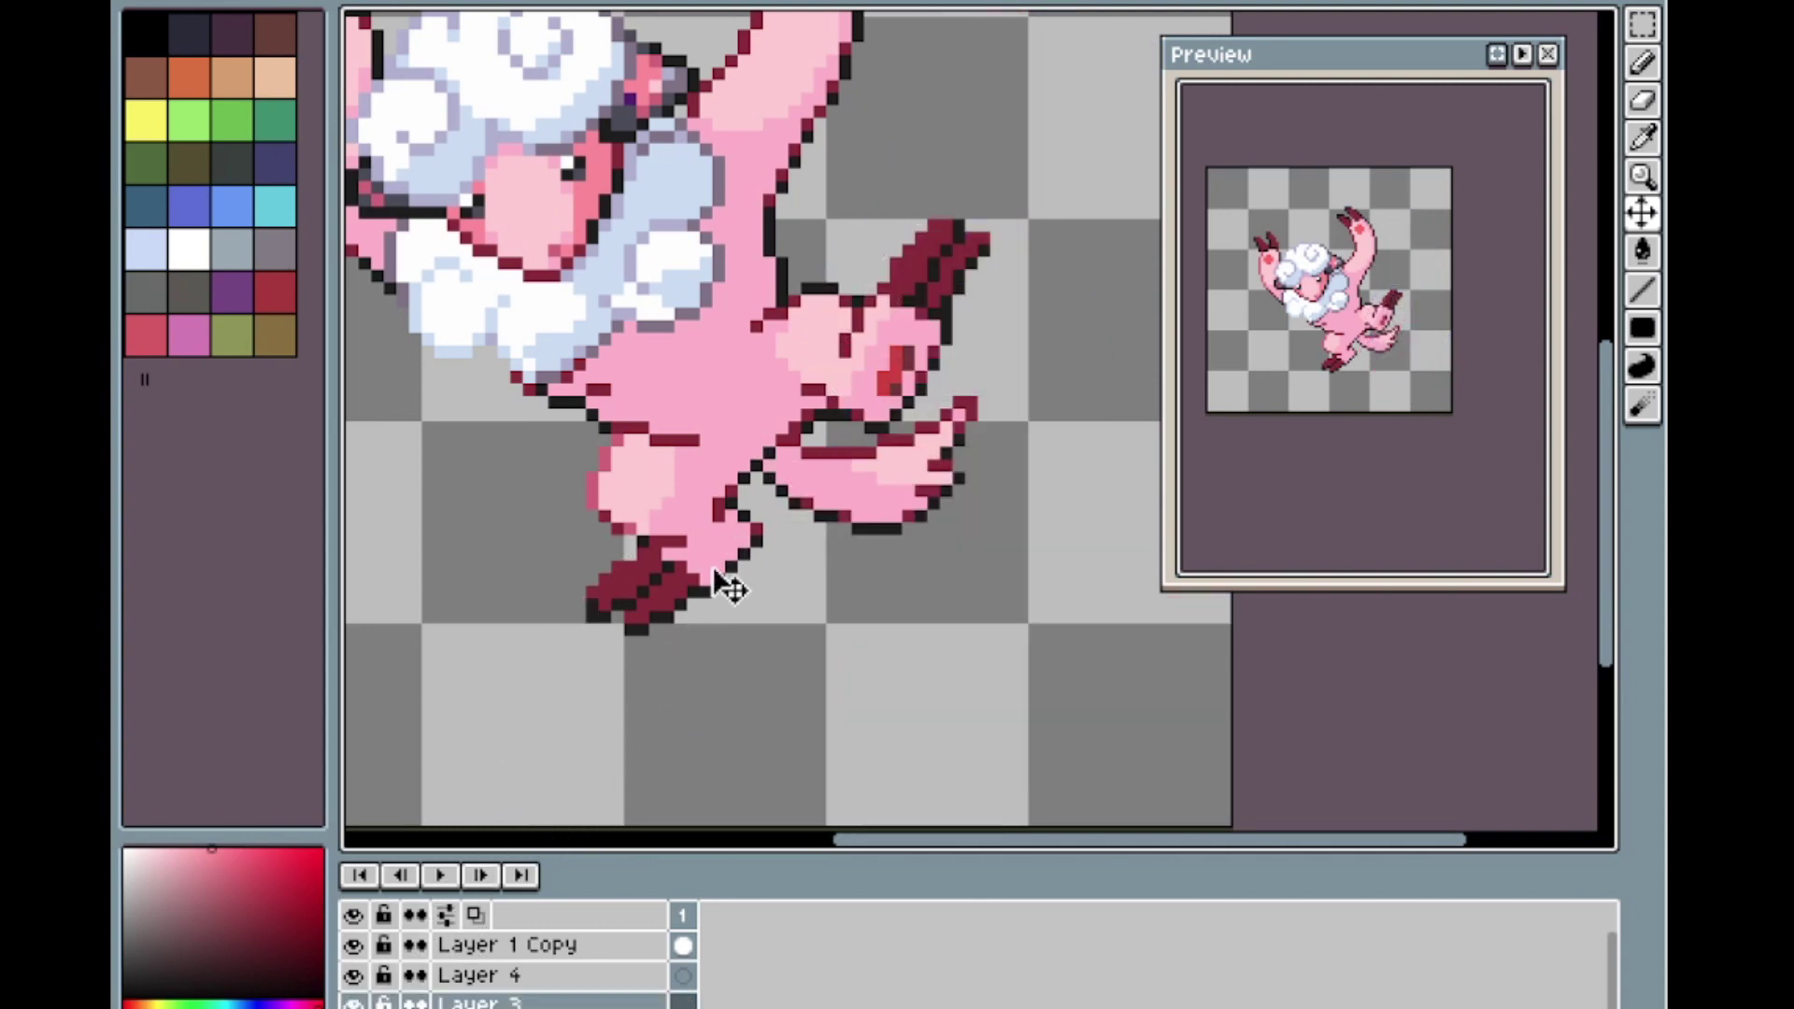
Compare the fusion's pink body with its original white and grey colouring.
scroll(808, 233, "up", 2)
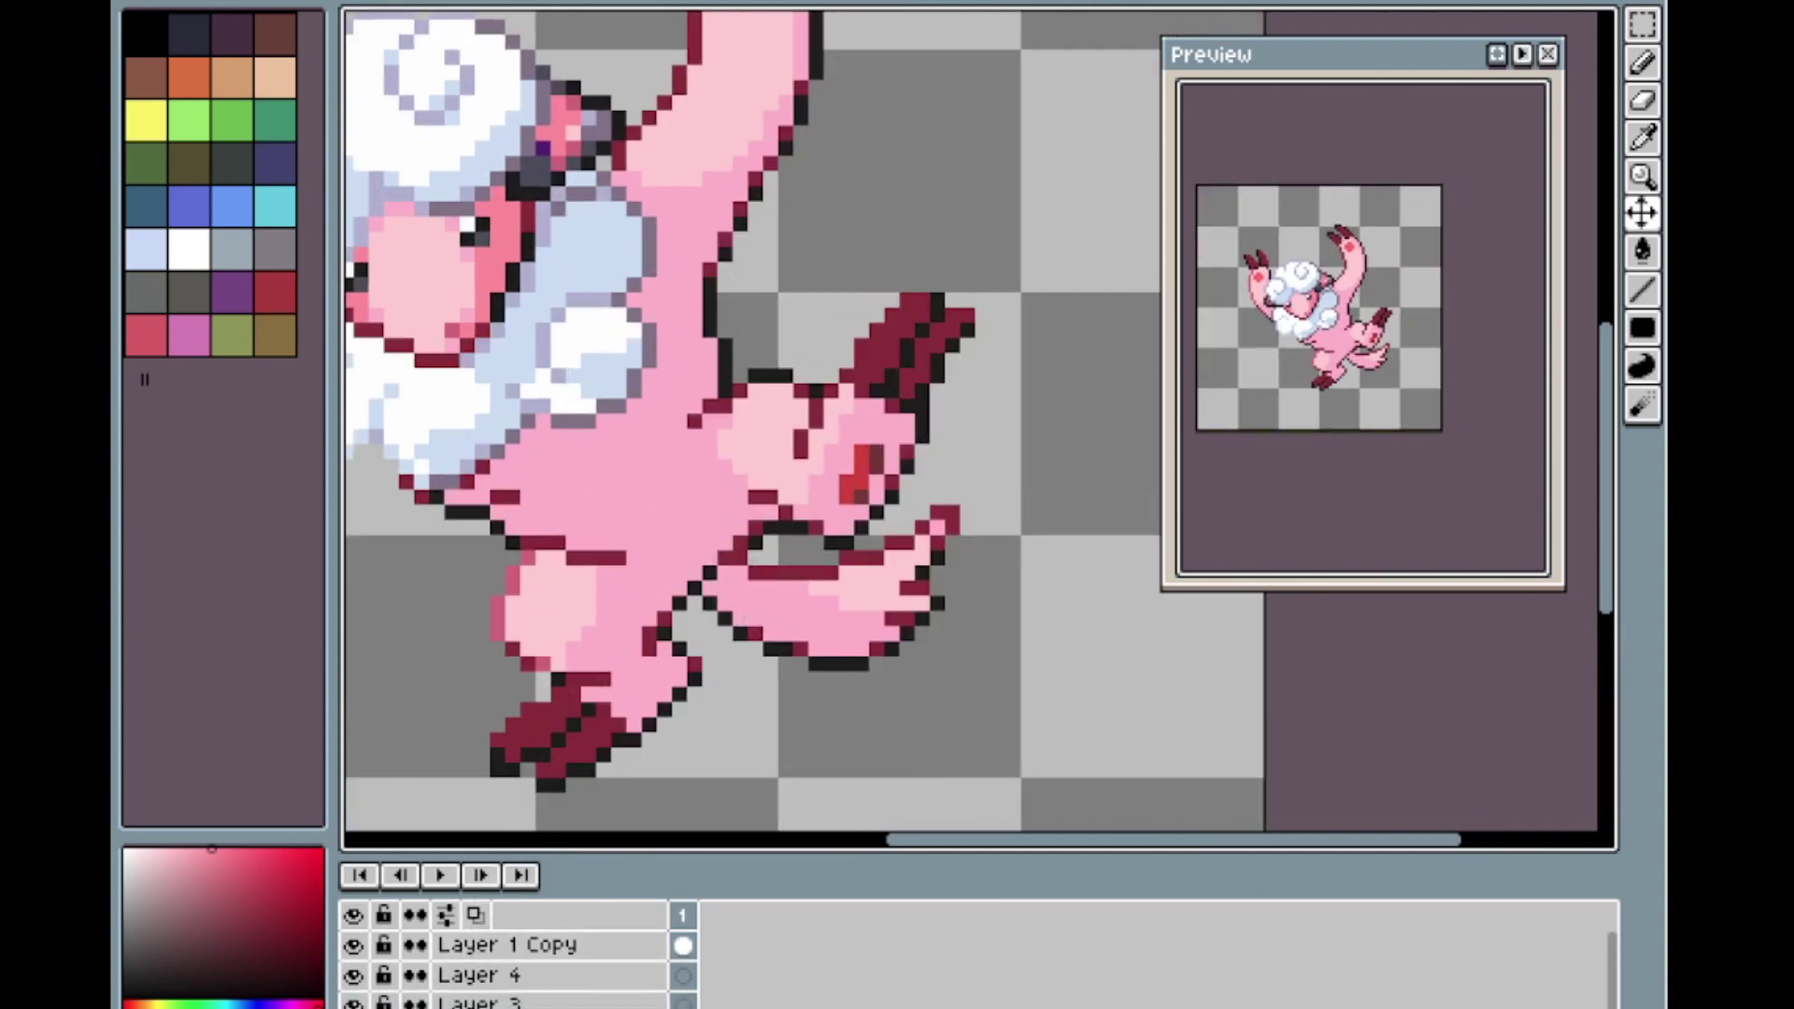
scroll(533, 968, "down", 2)
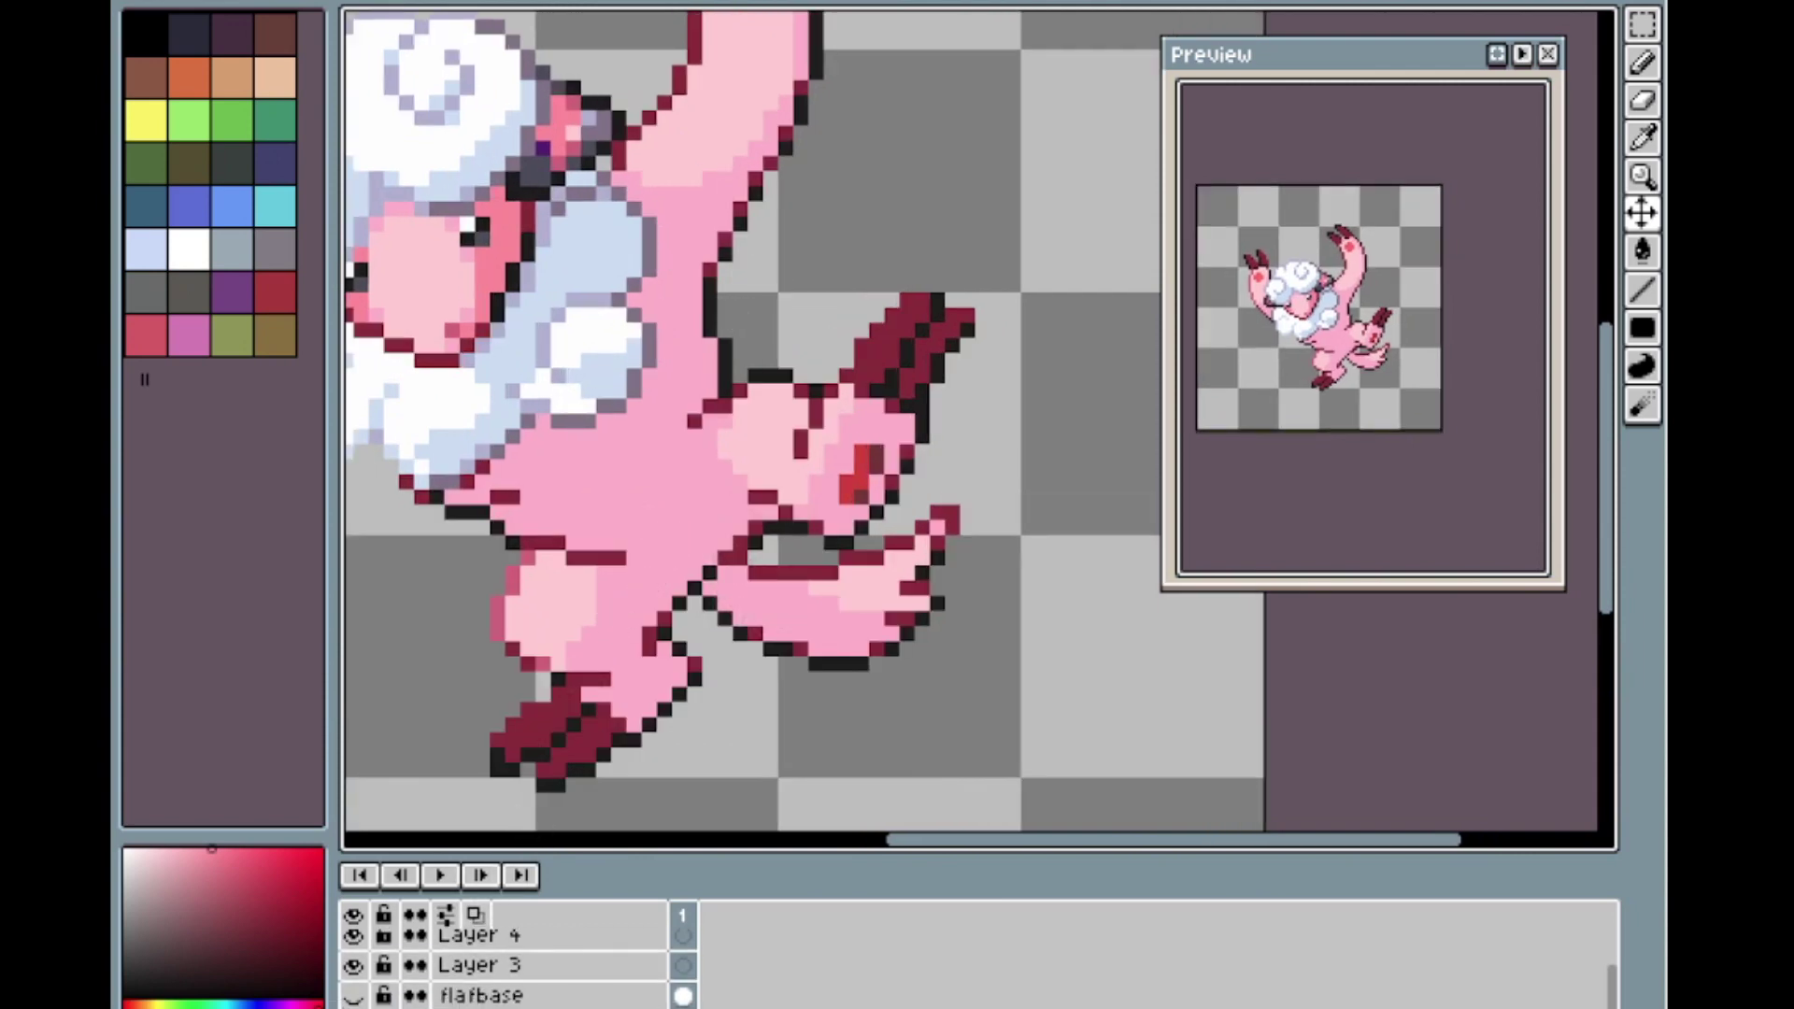
scroll(698, 551, "down", 2)
key("ctrl+z")
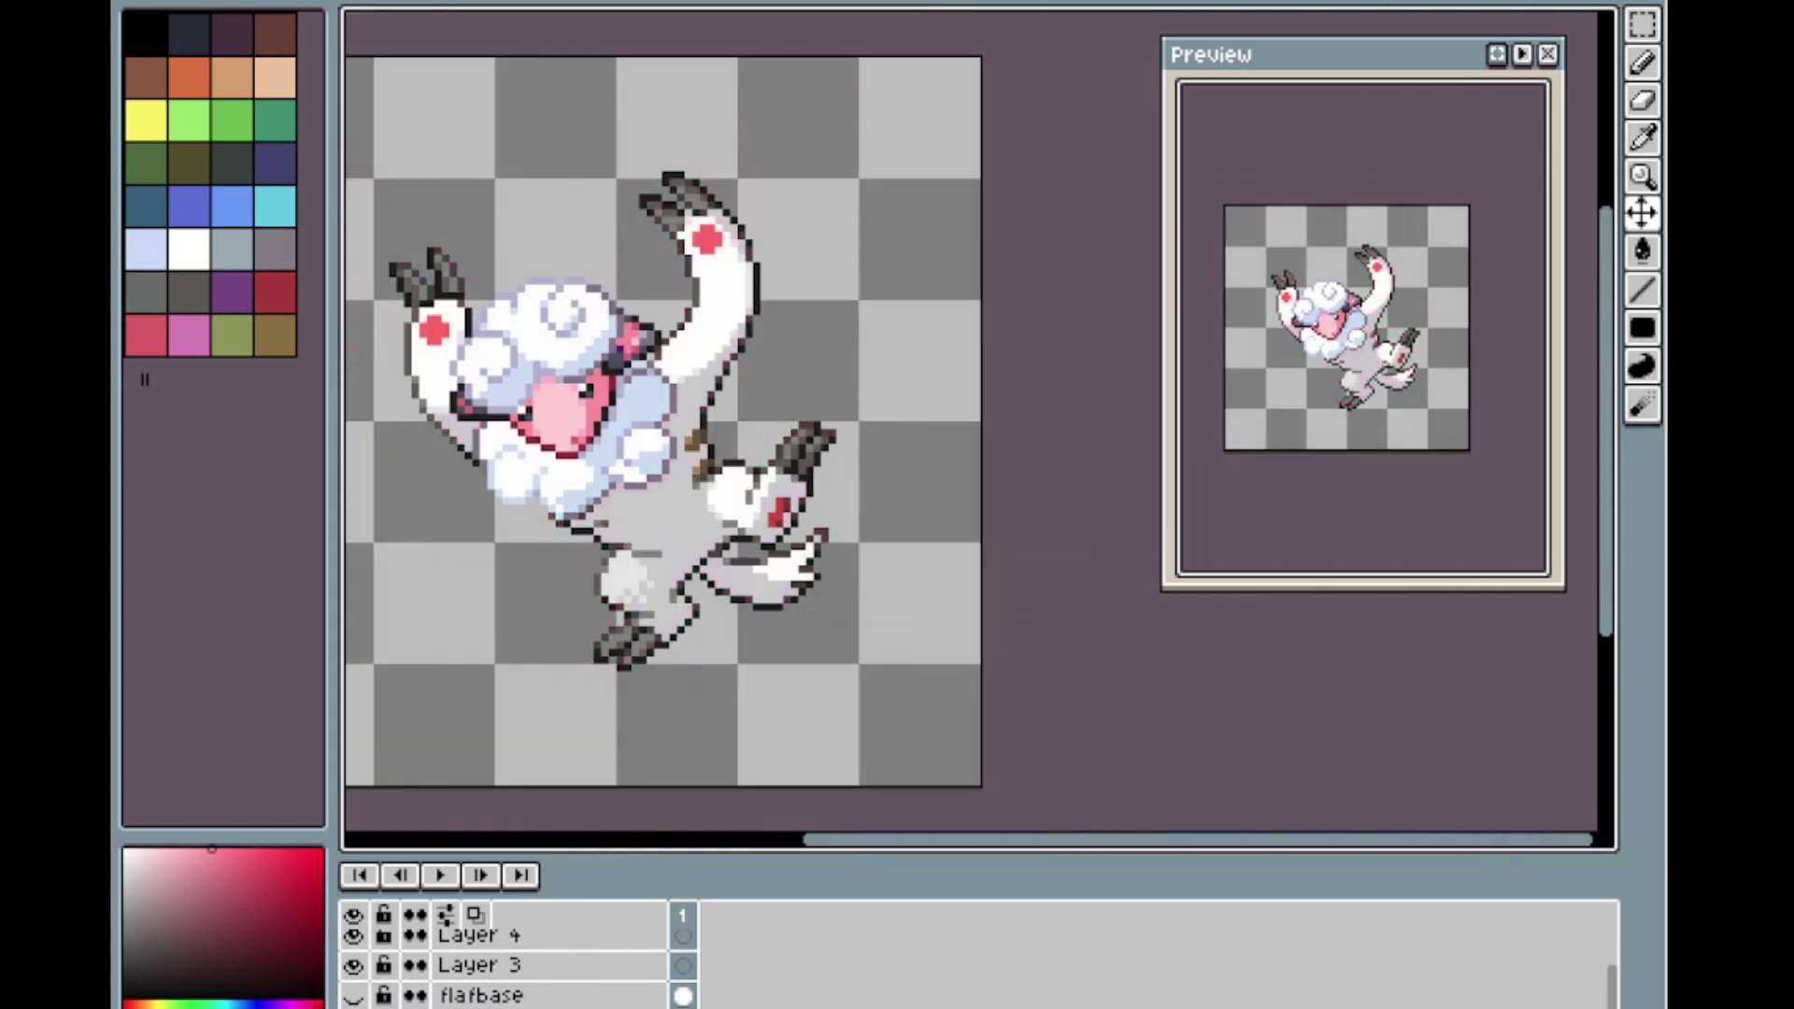
key("ctrl+y")
key("ctrl+z")
key("ctrl+y")
scroll(667, 458, "up", 2)
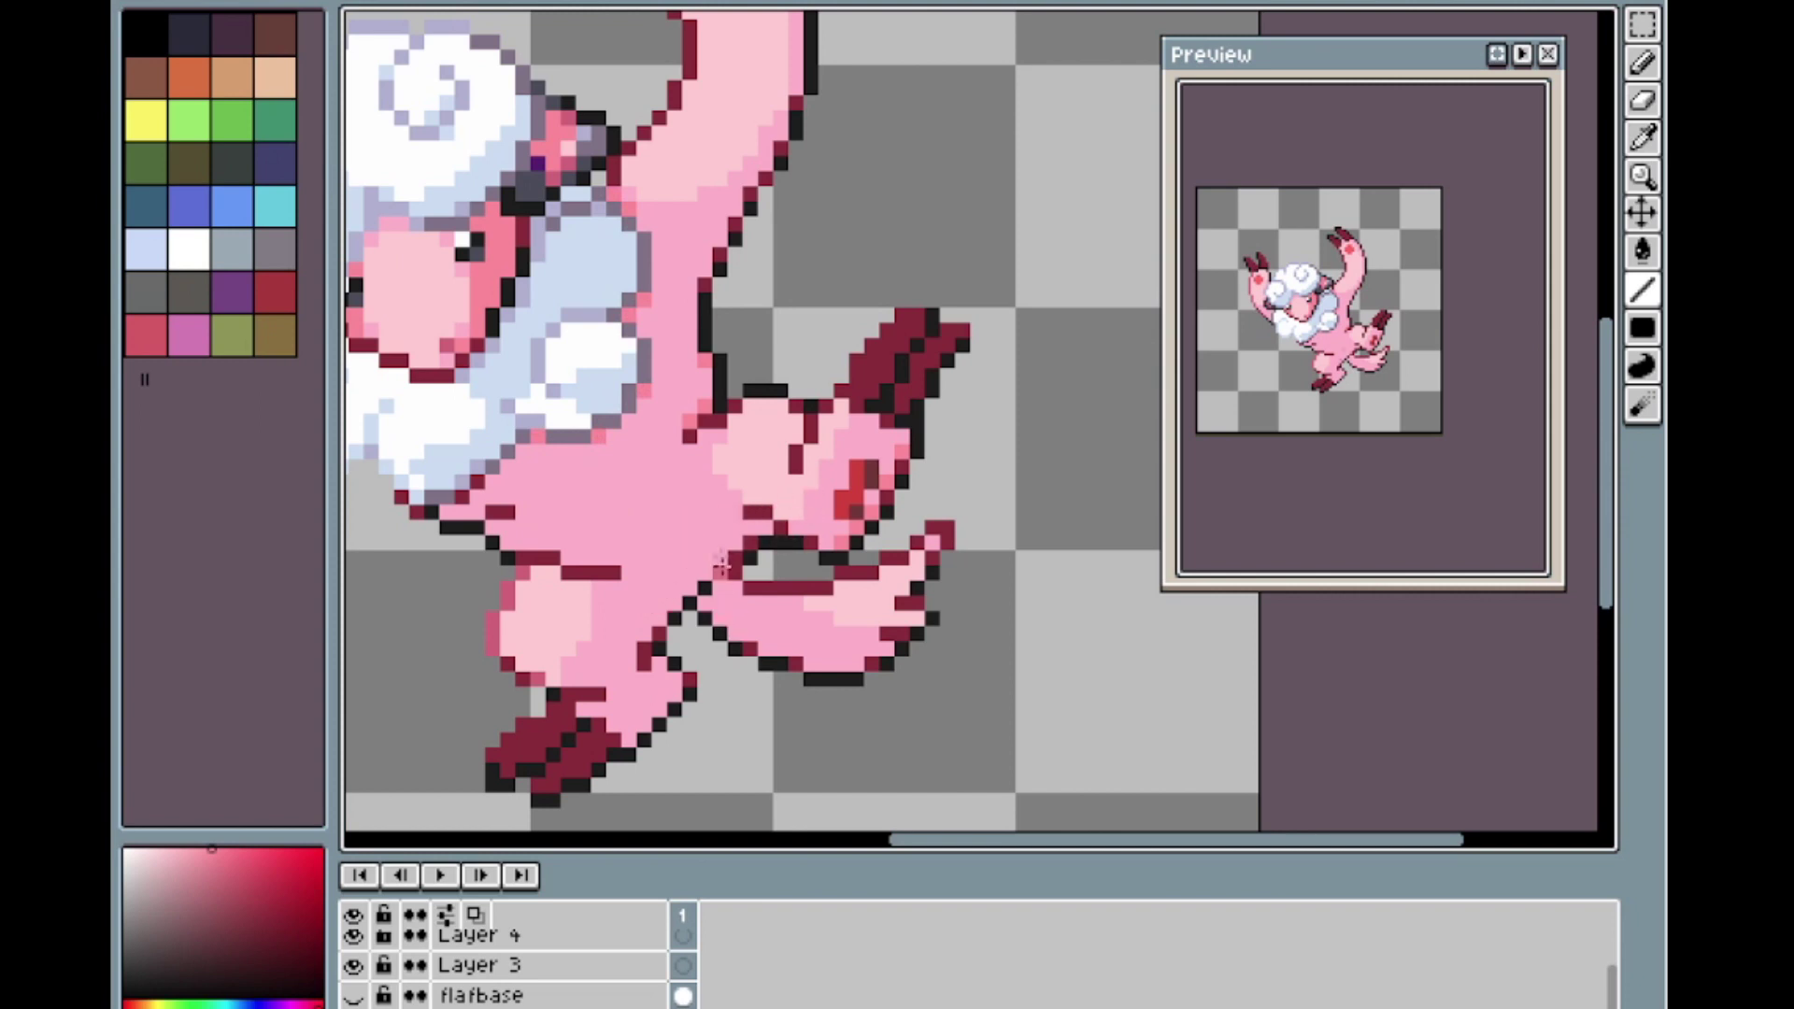
Delete the tail behind the raised leg, including its pink fill, highlight, outline and tip.
left_click(753, 527)
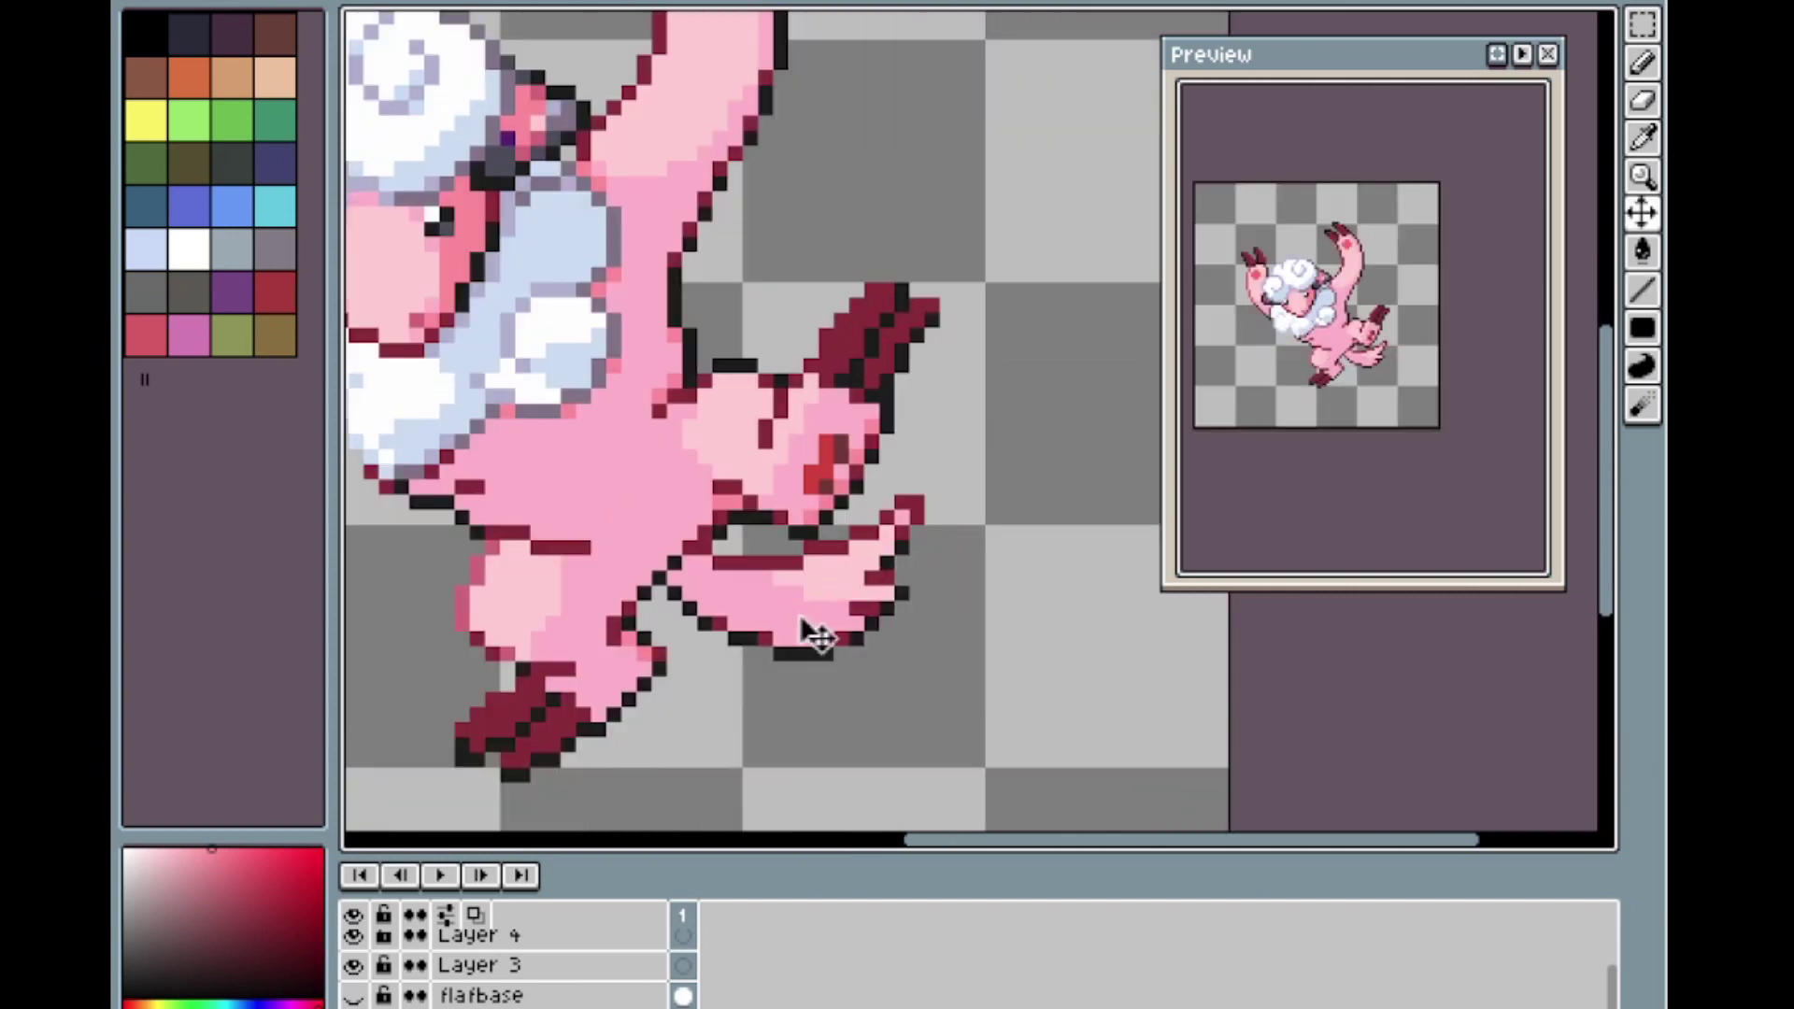
key("w")
left_click(789, 625)
key("Delete")
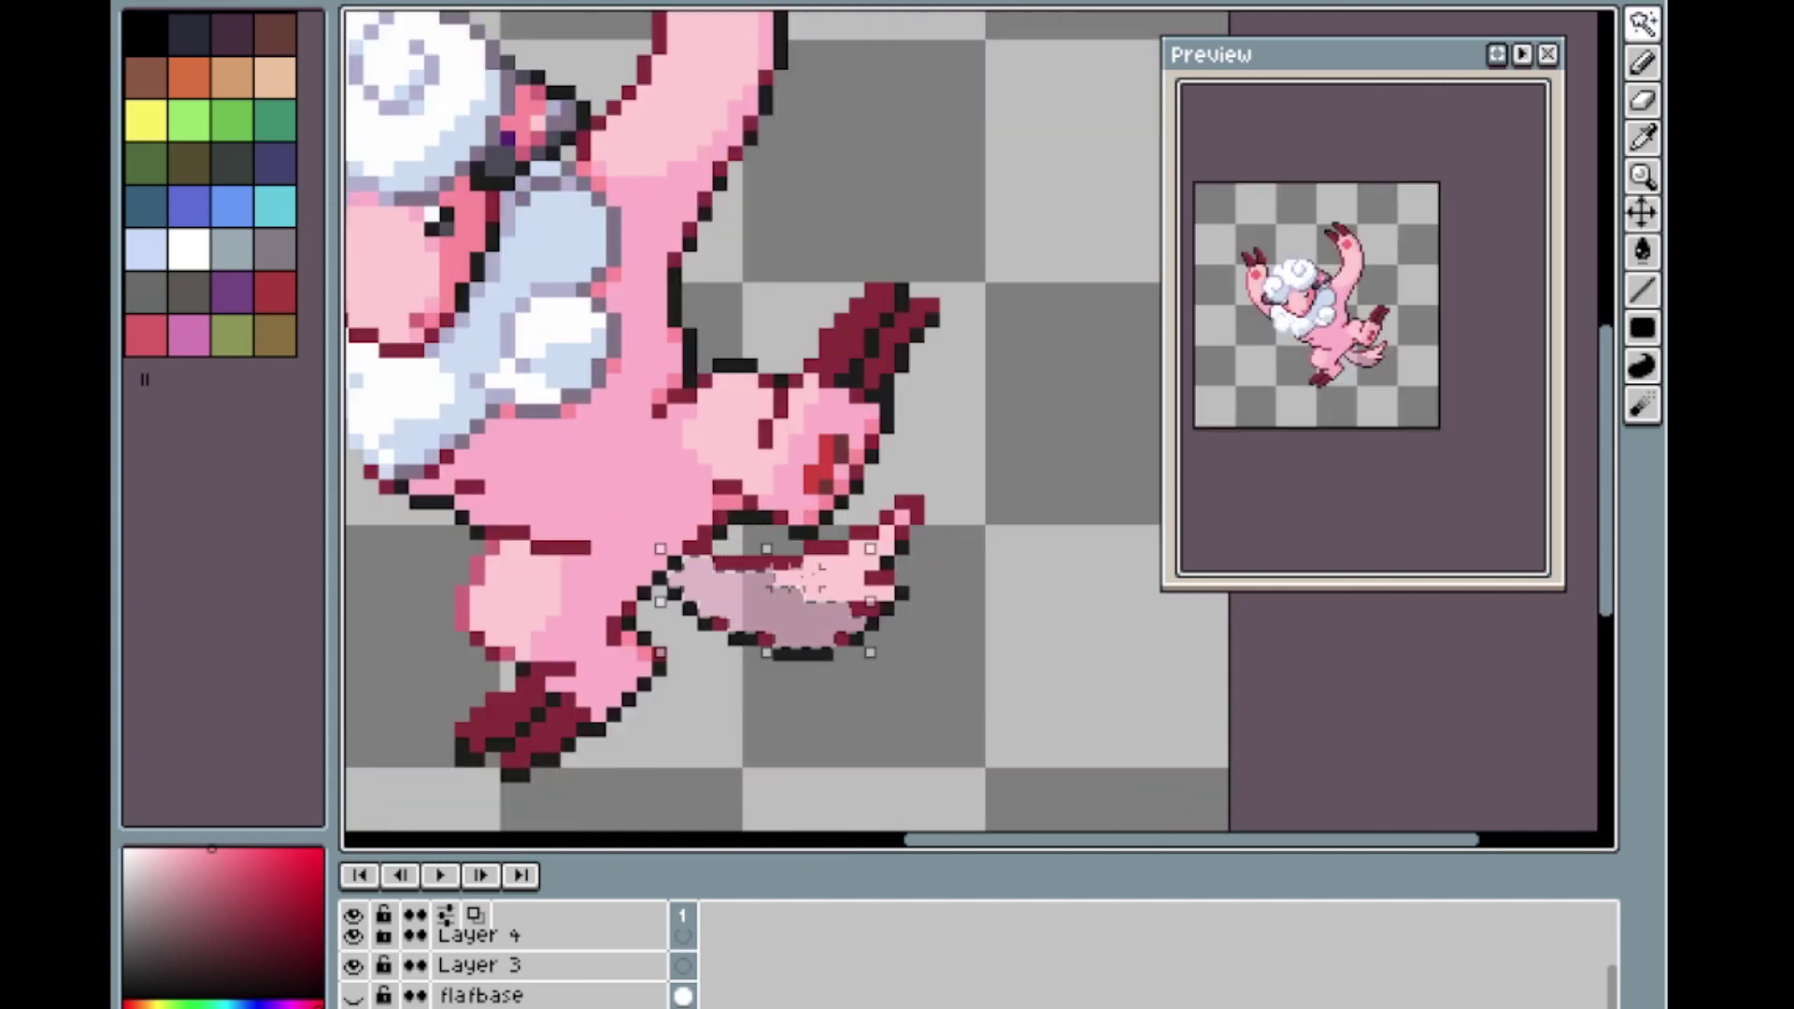
left_click(822, 584)
key("Delete")
key("m")
left_click_drag(925, 681, 727, 632)
key("Delete")
key("Delete")
left_click_drag(982, 567, 867, 497)
key("Delete")
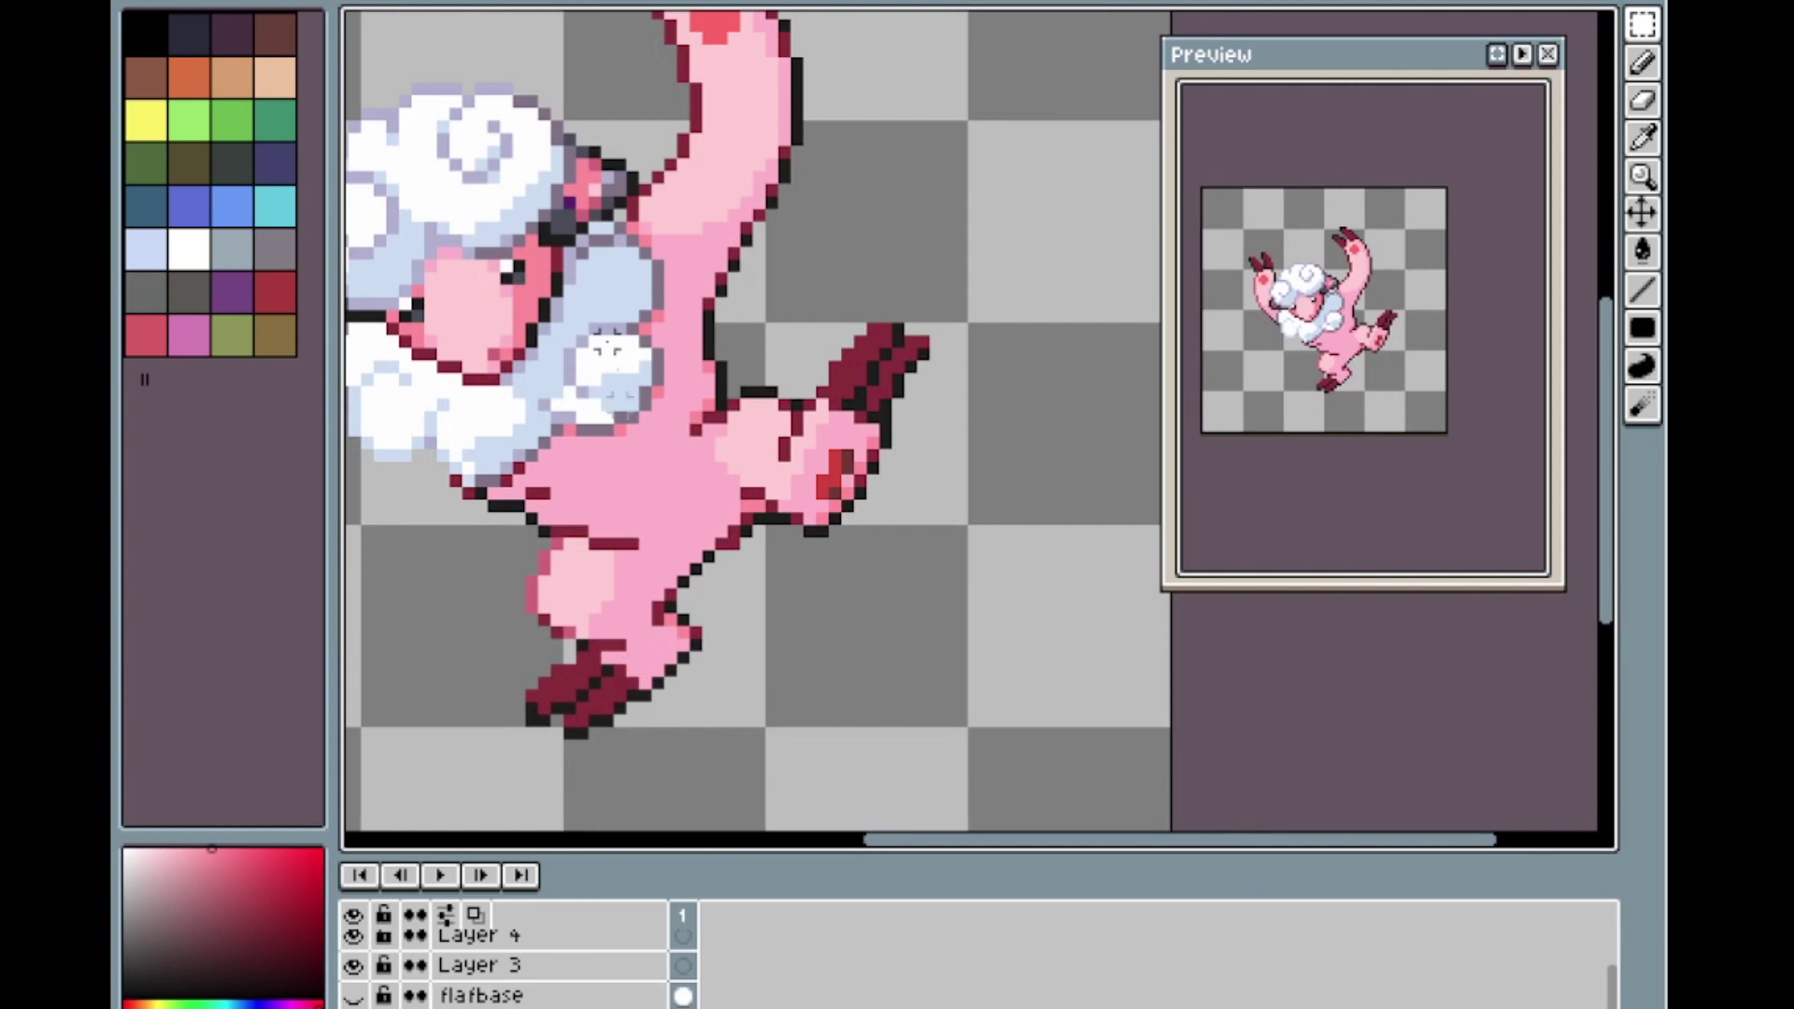
scroll(676, 341, "down", 2)
right_click(542, 965)
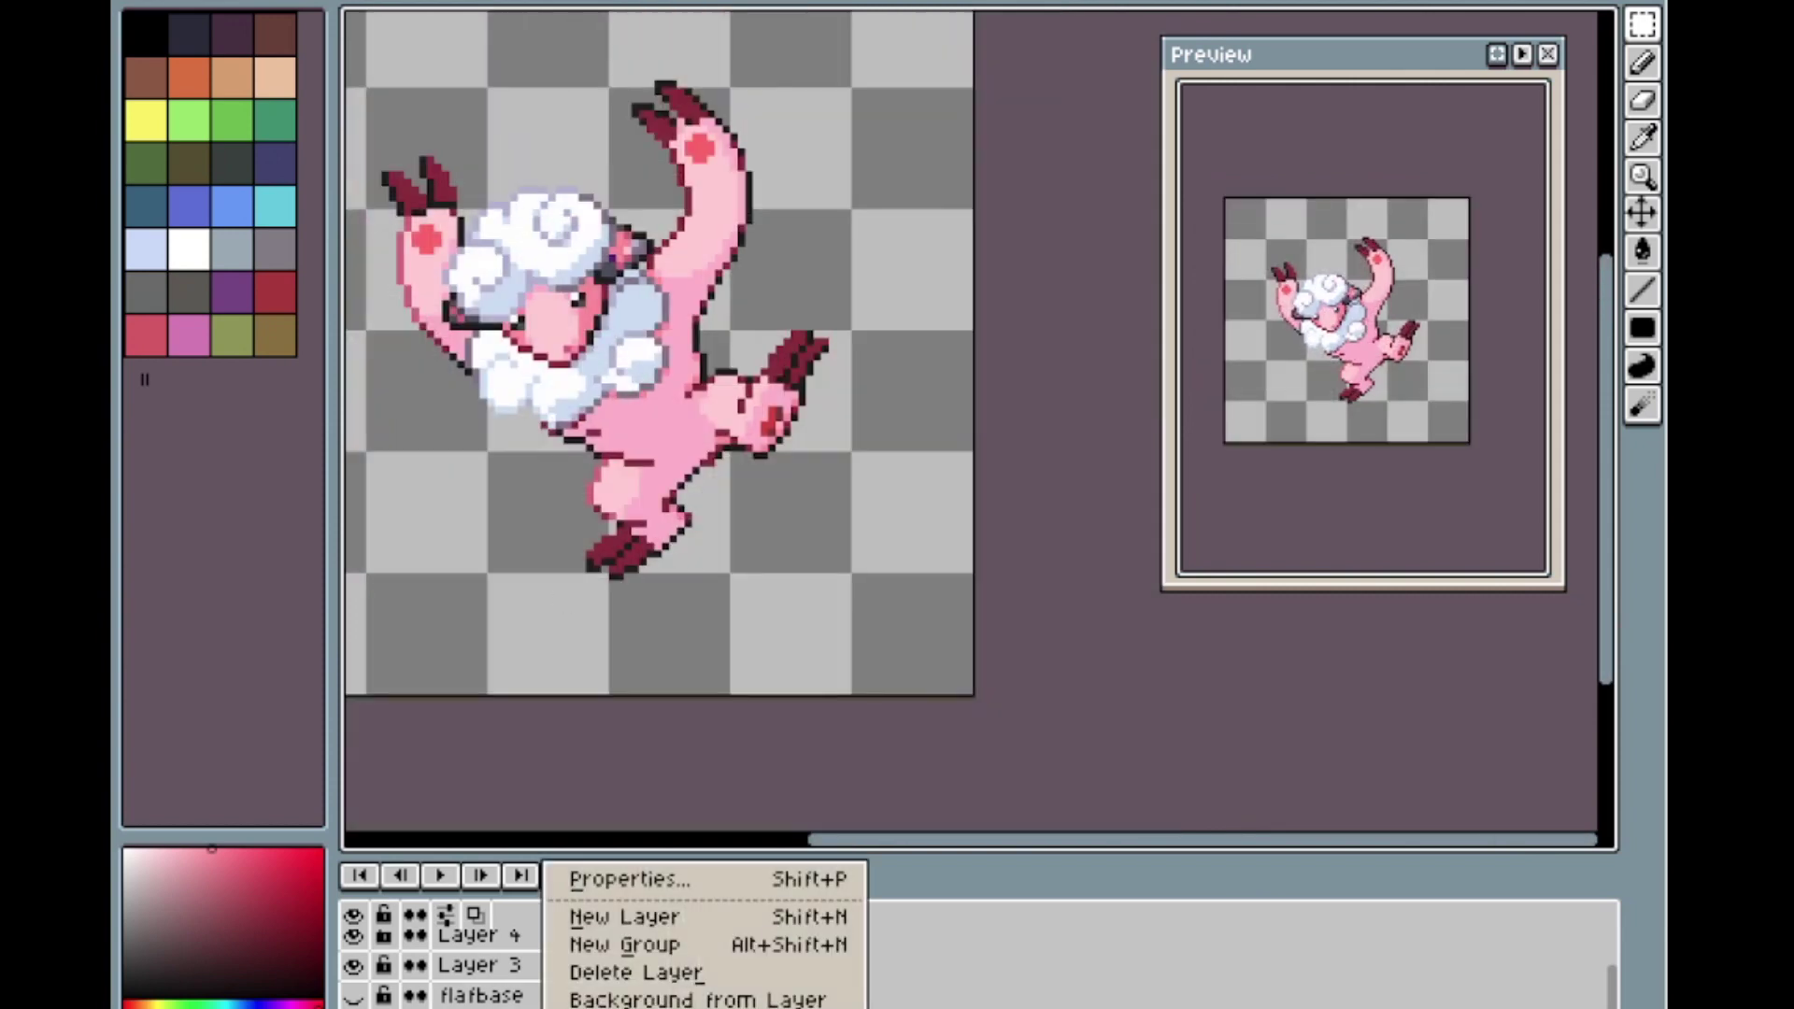
key("Escape")
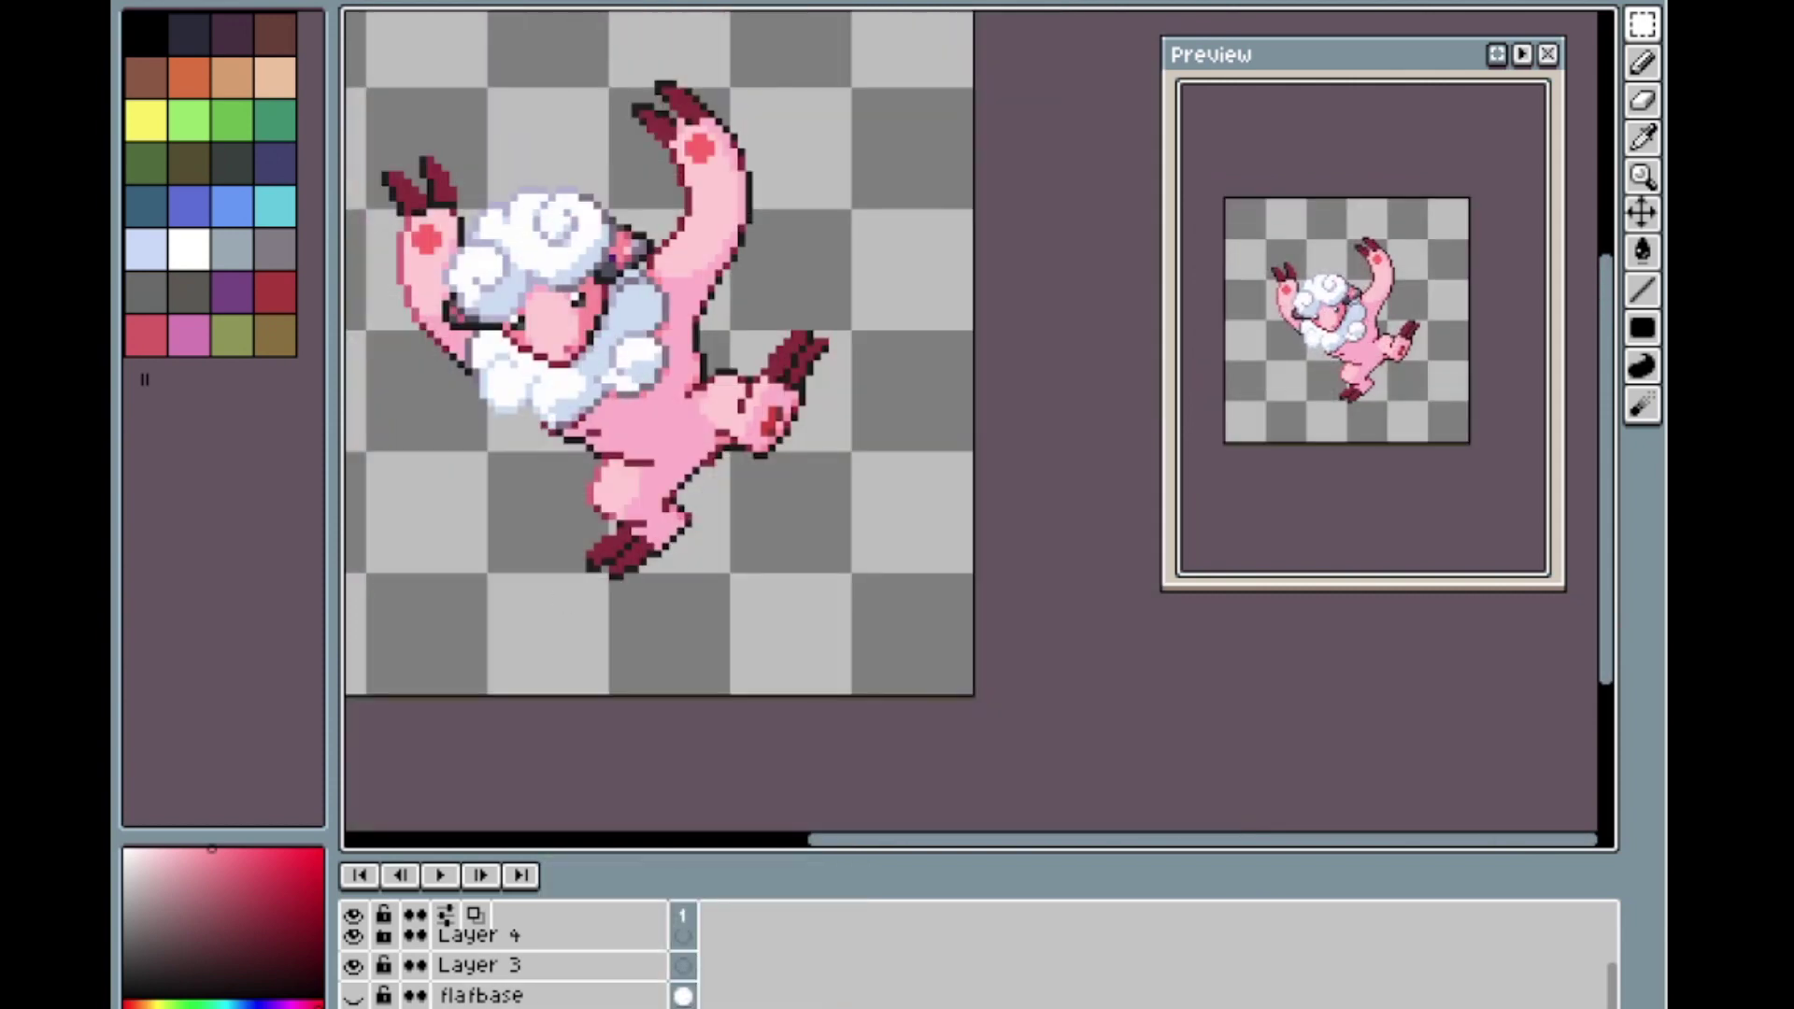
scroll(676, 471, "down", 2)
scroll(676, 350, "up", 2)
scroll(649, 424, "down", 2)
scroll(641, 467, "up", 2)
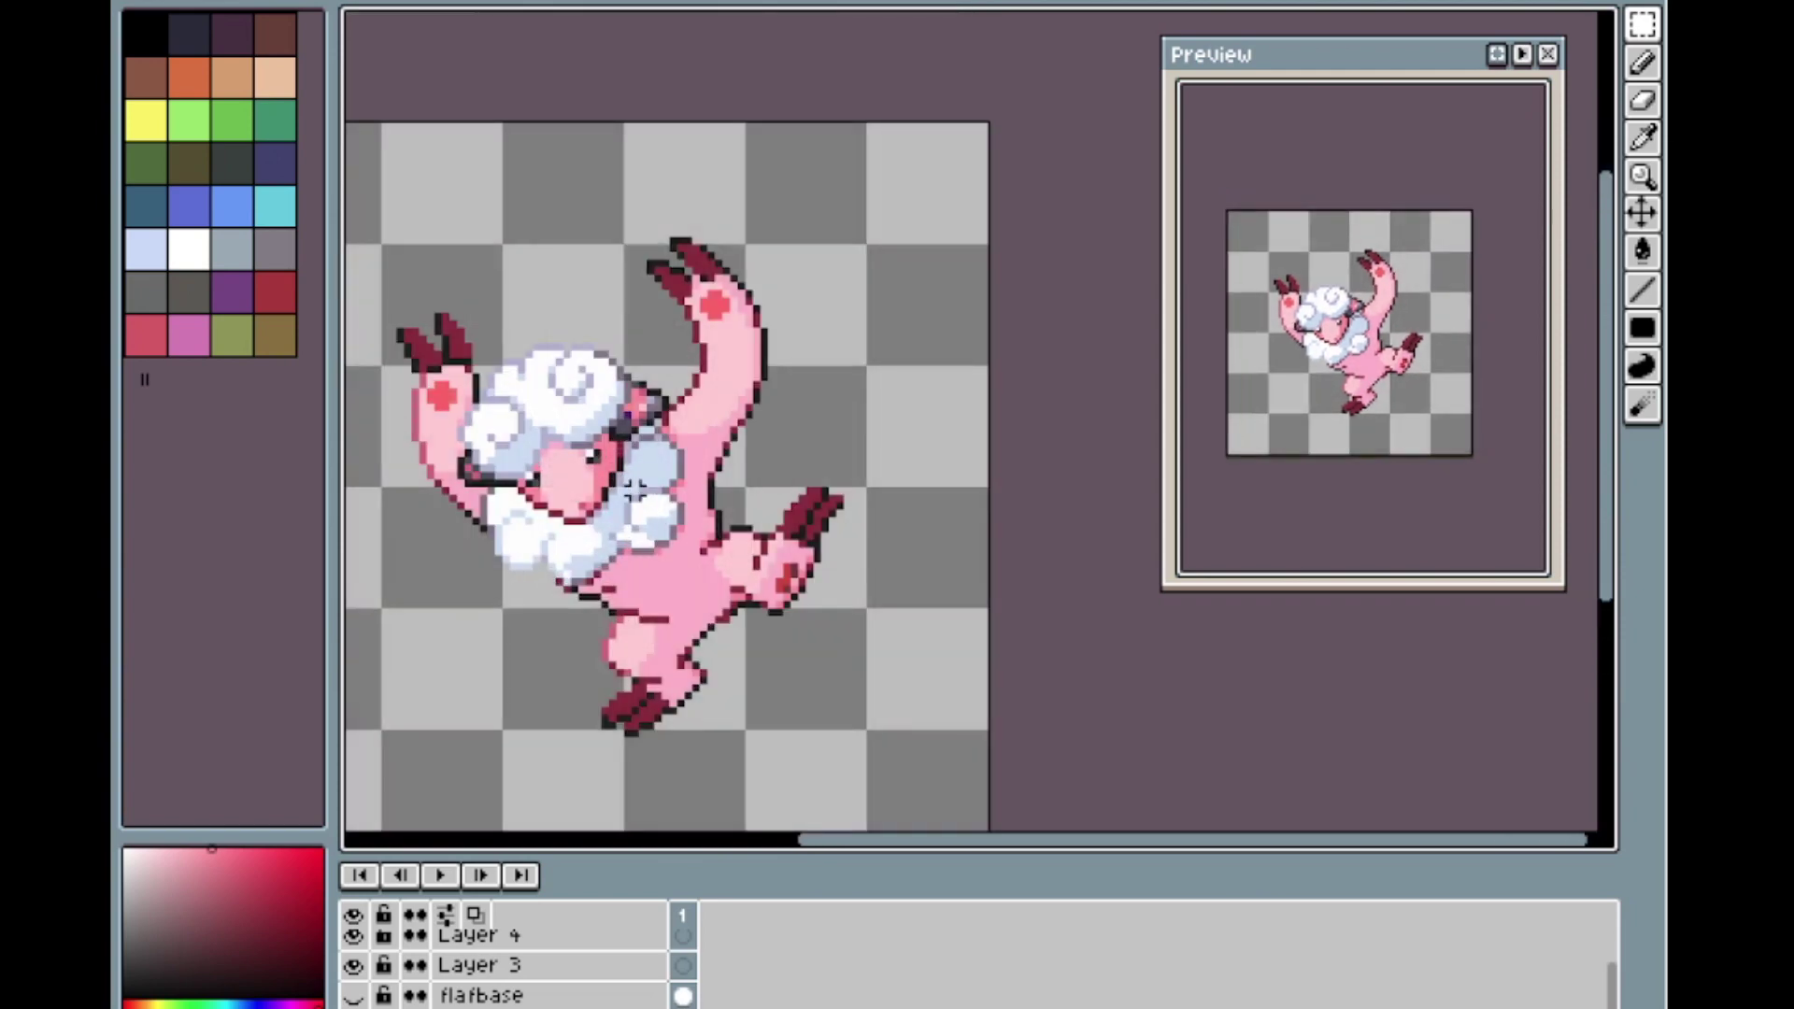
key("m")
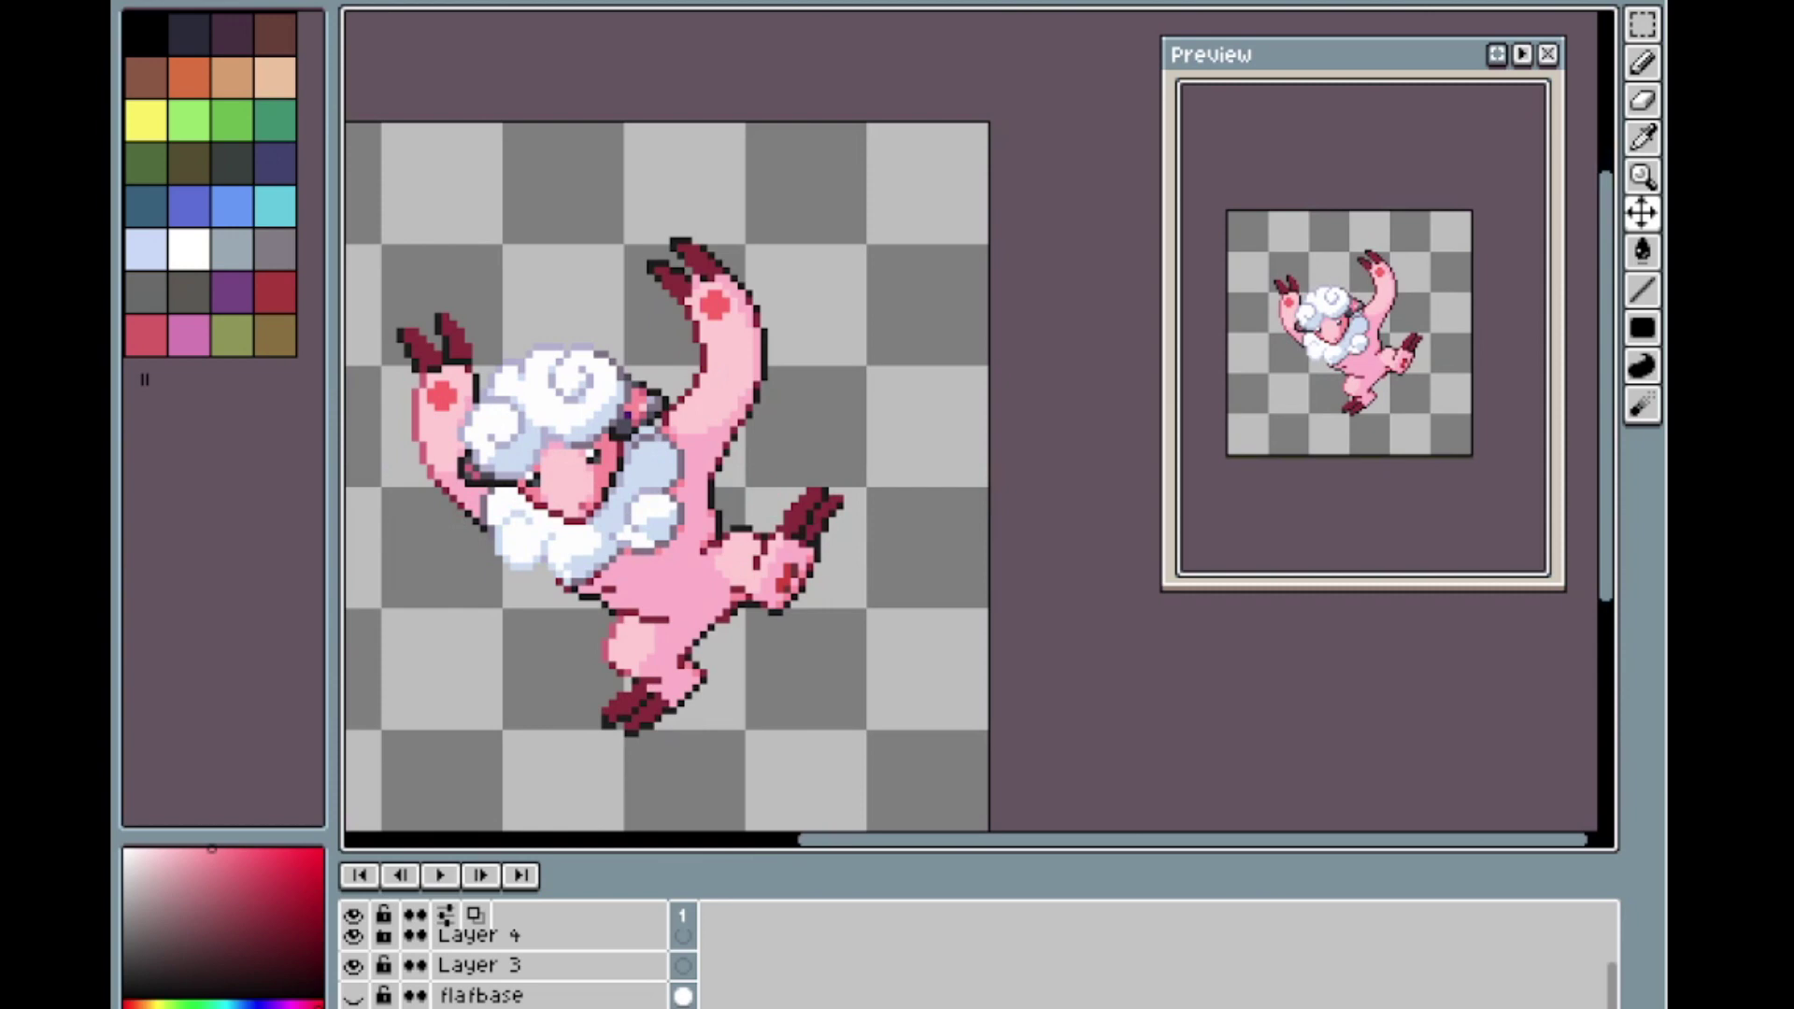
Compare the fusion with the reference Flaaffy by briefly showing and hiding the flafbase layer.
left_click(355, 996)
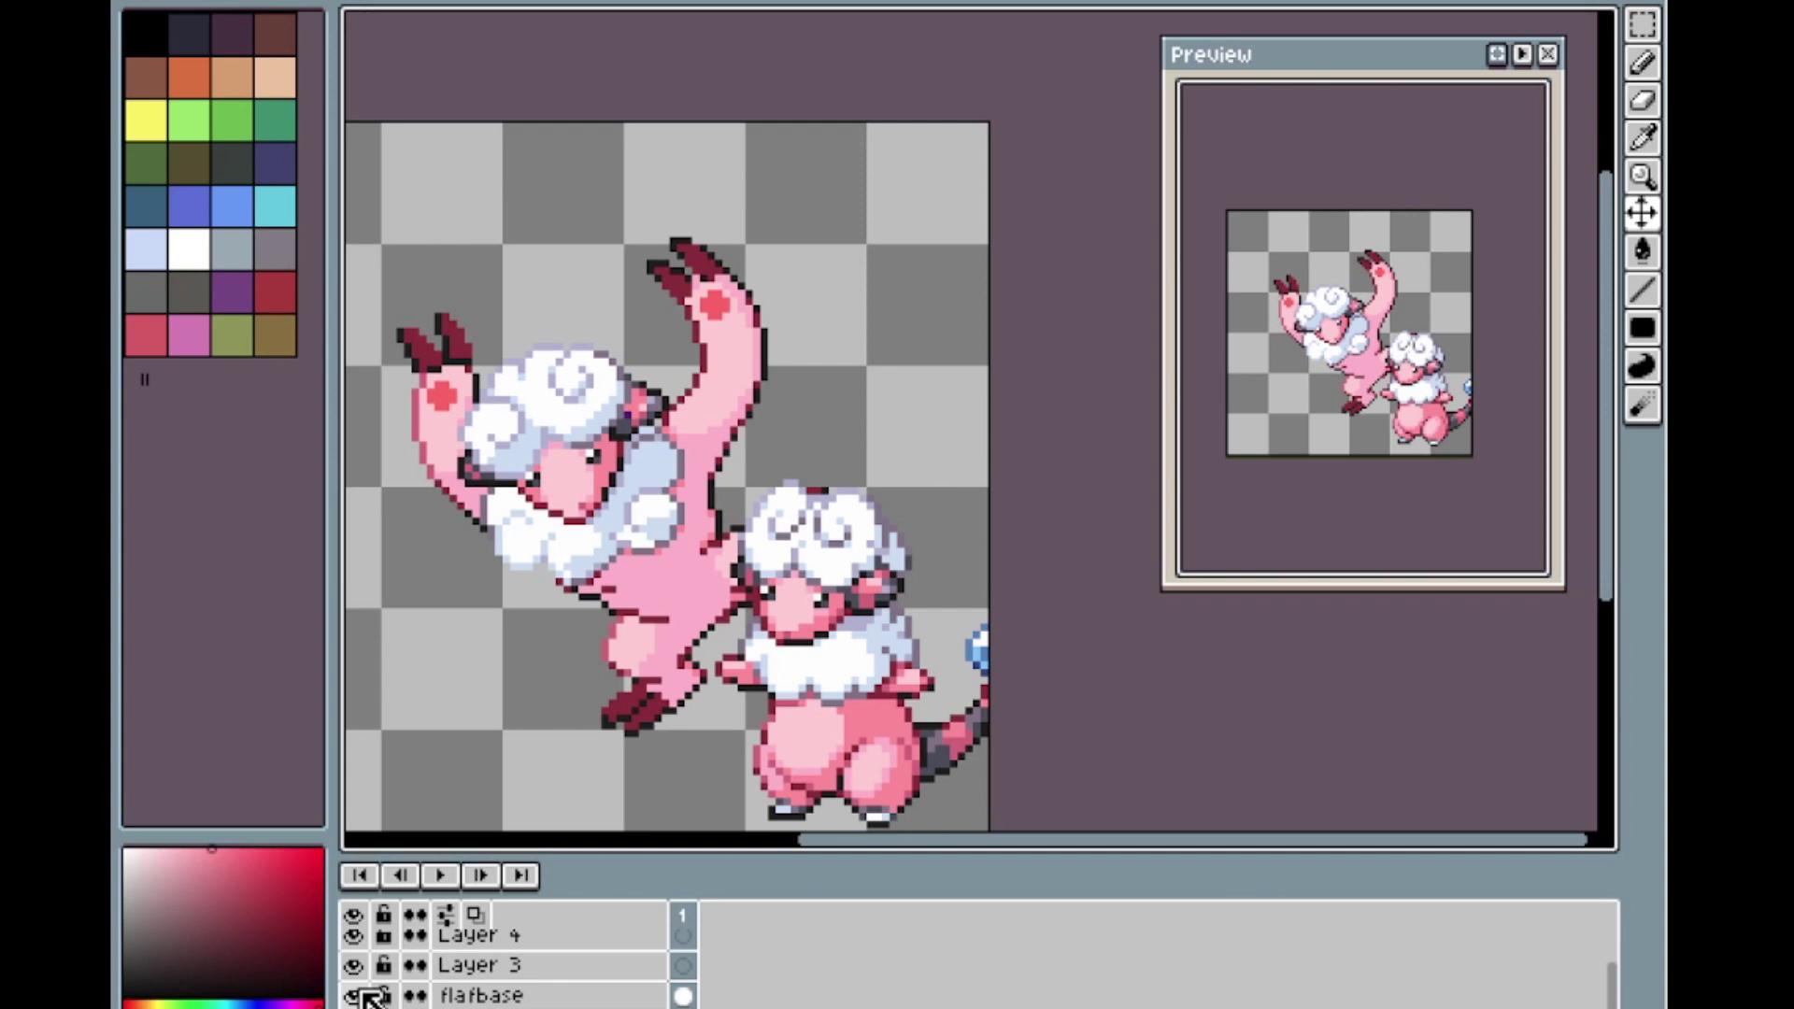
left_click(361, 994)
scroll(456, 373, "down", 1)
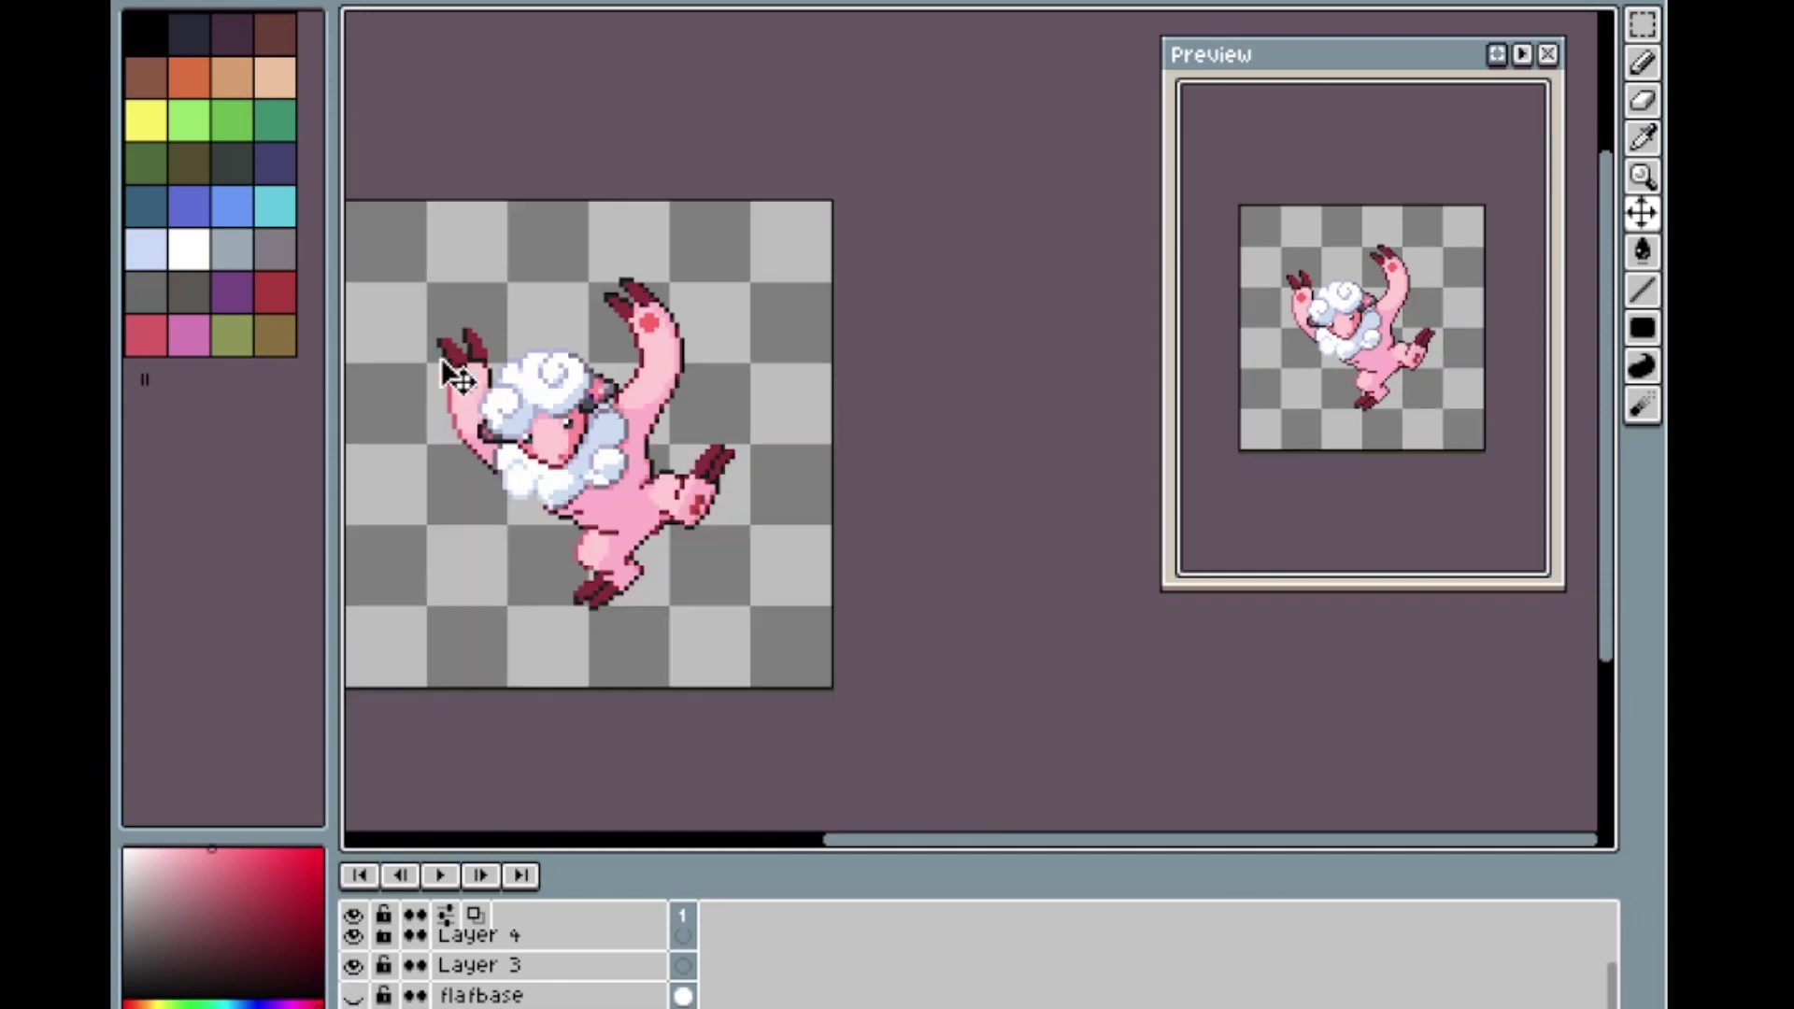
scroll(456, 374, "up", 1)
scroll(495, 393, "up", 2)
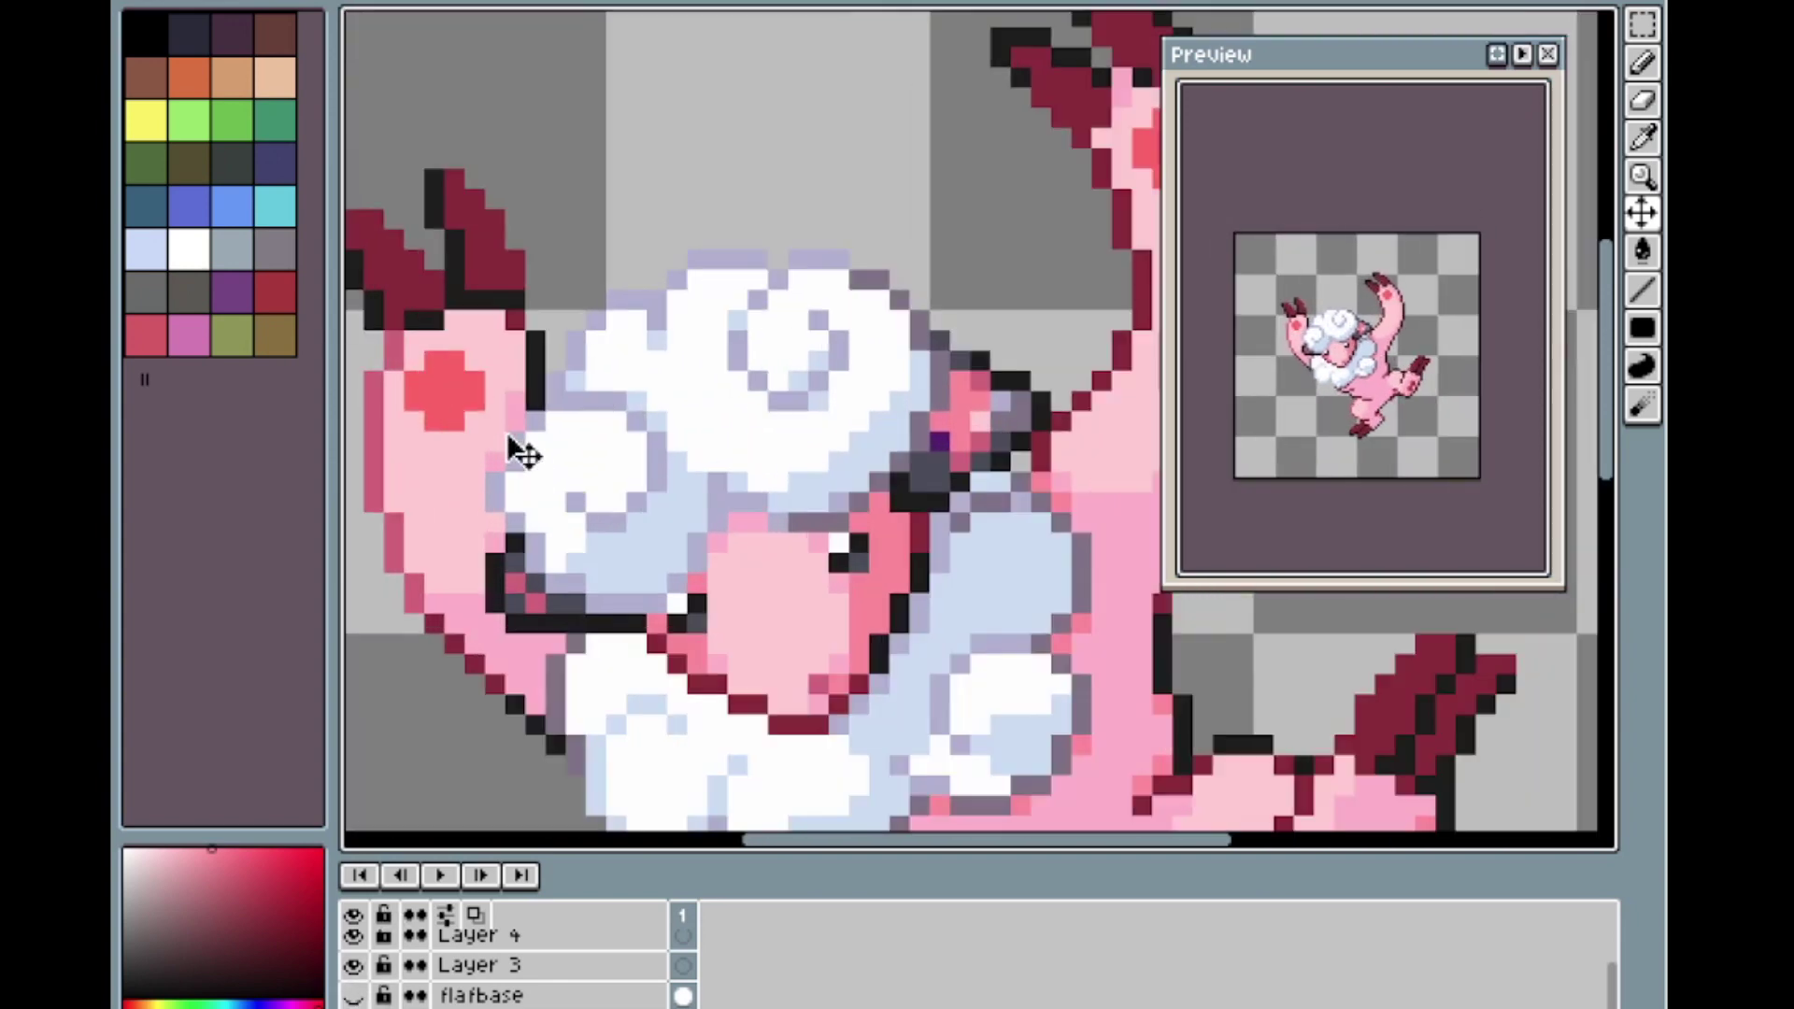
Delete the dark red claws from the lower raised hand on the sprite's left and erase their leftover pixels.
scroll(520, 456, "down", 1)
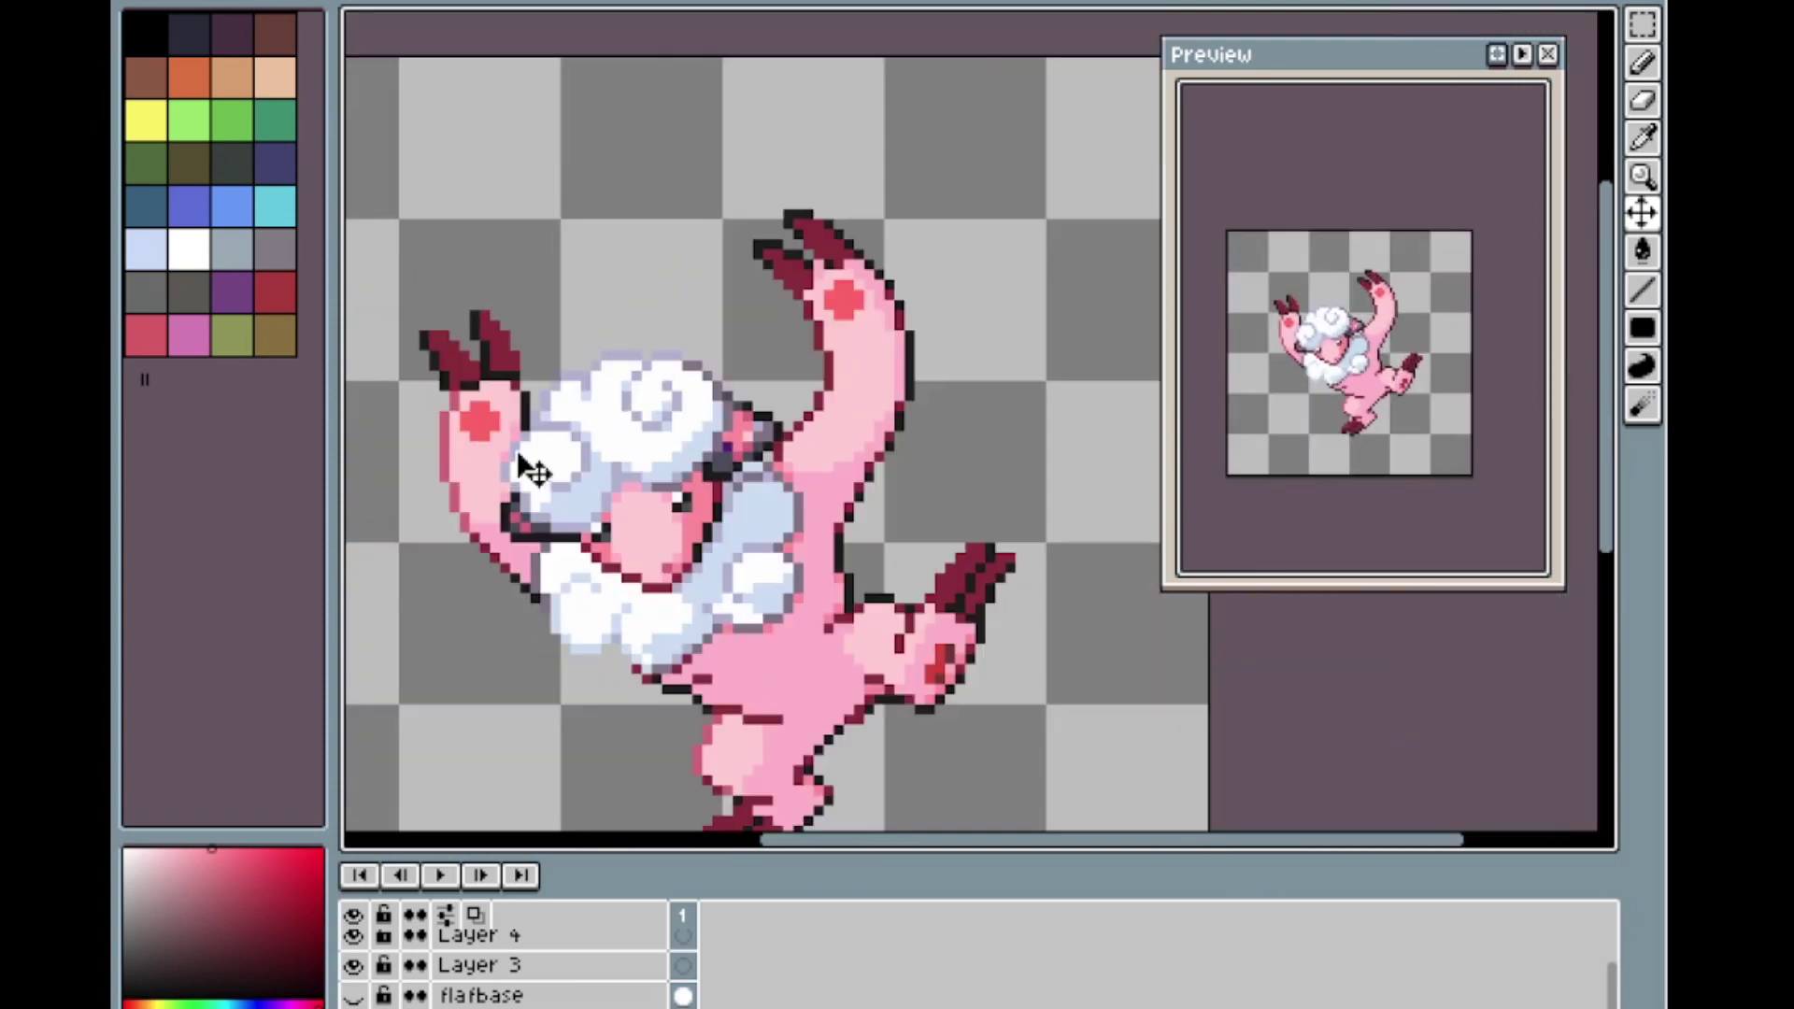
scroll(425, 406, "up", 1)
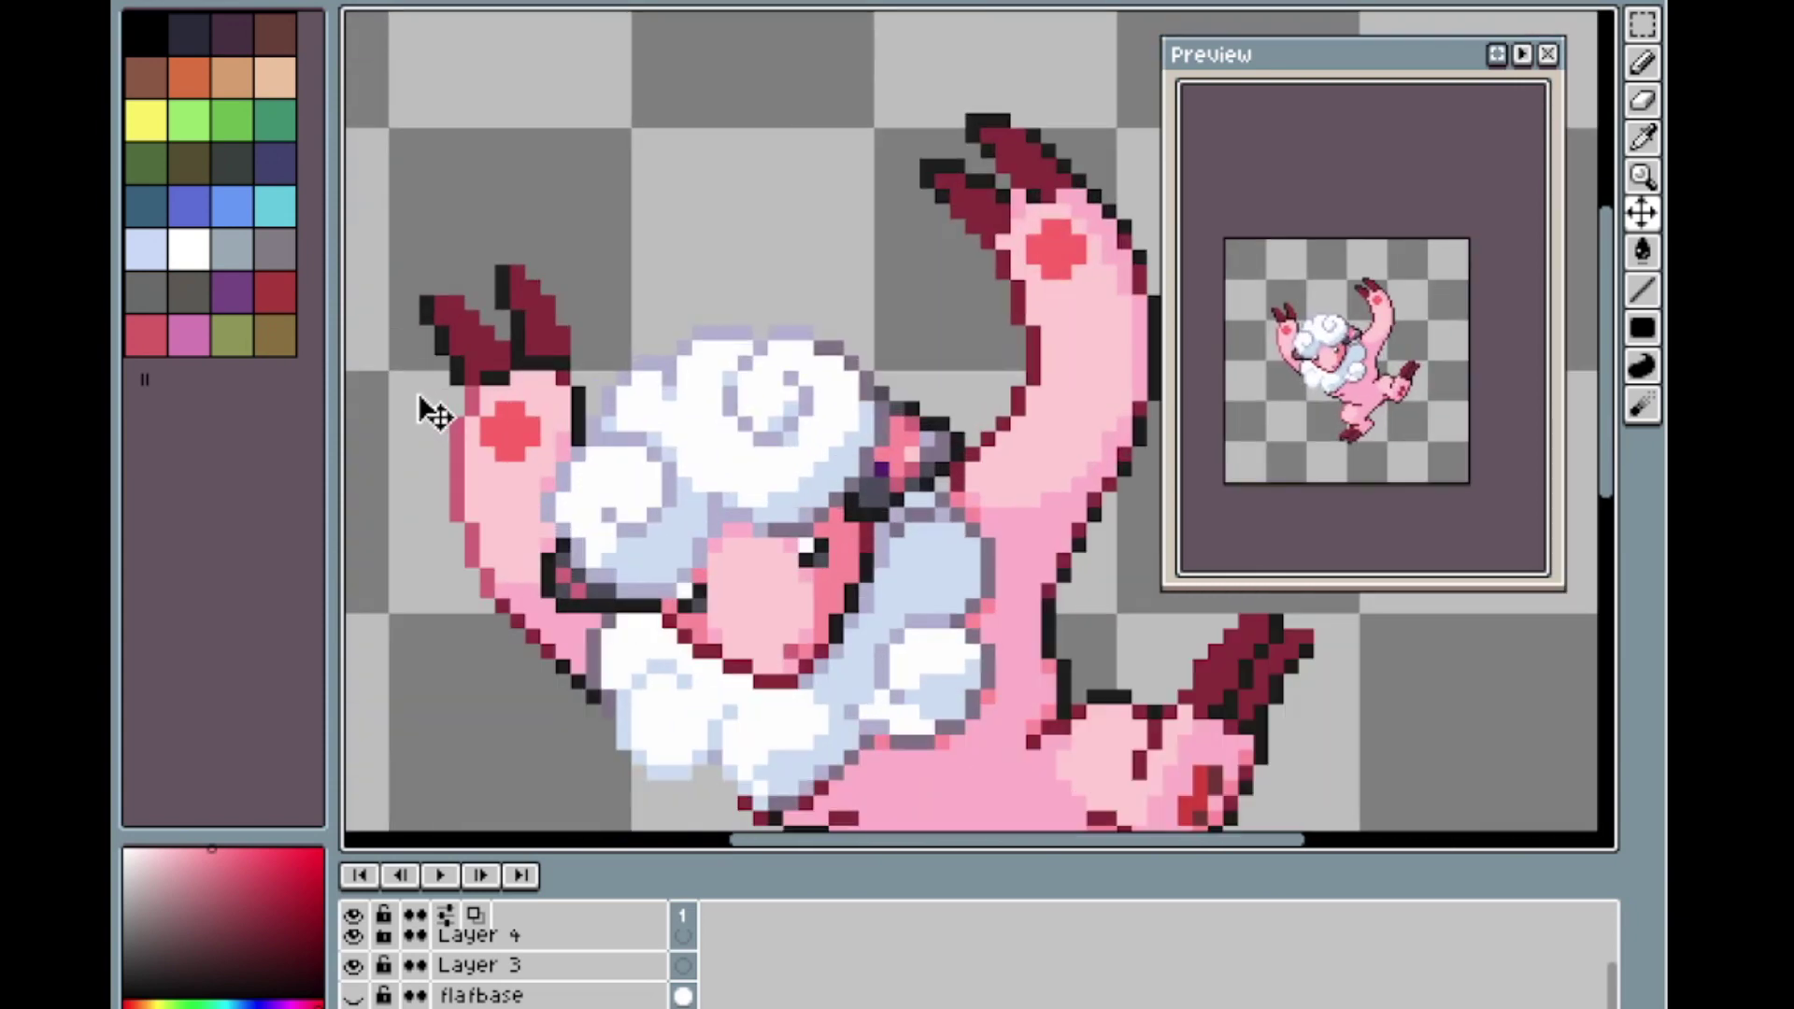
key("m")
left_click_drag(384, 243, 616, 357)
key("Delete")
key("e")
left_click_drag(457, 364, 503, 365)
Delete the dark red claws from the taller raised hand.
key("m")
left_click_drag(888, 104, 1083, 187)
key("Delete")
mouse_move(880, 180)
left_mouse_down()
mouse_move(964, 236)
mouse_move(800, 234)
left_mouse_up()
key("Delete")
Close the taller raised hand's outline where the claws were, using black and dark red sampled from the sprite.
scroll(1040, 208, "up", 3)
left_click(1002, 234, "alt")
key("l")
key("e")
left_click(761, 233)
left_click(1002, 274)
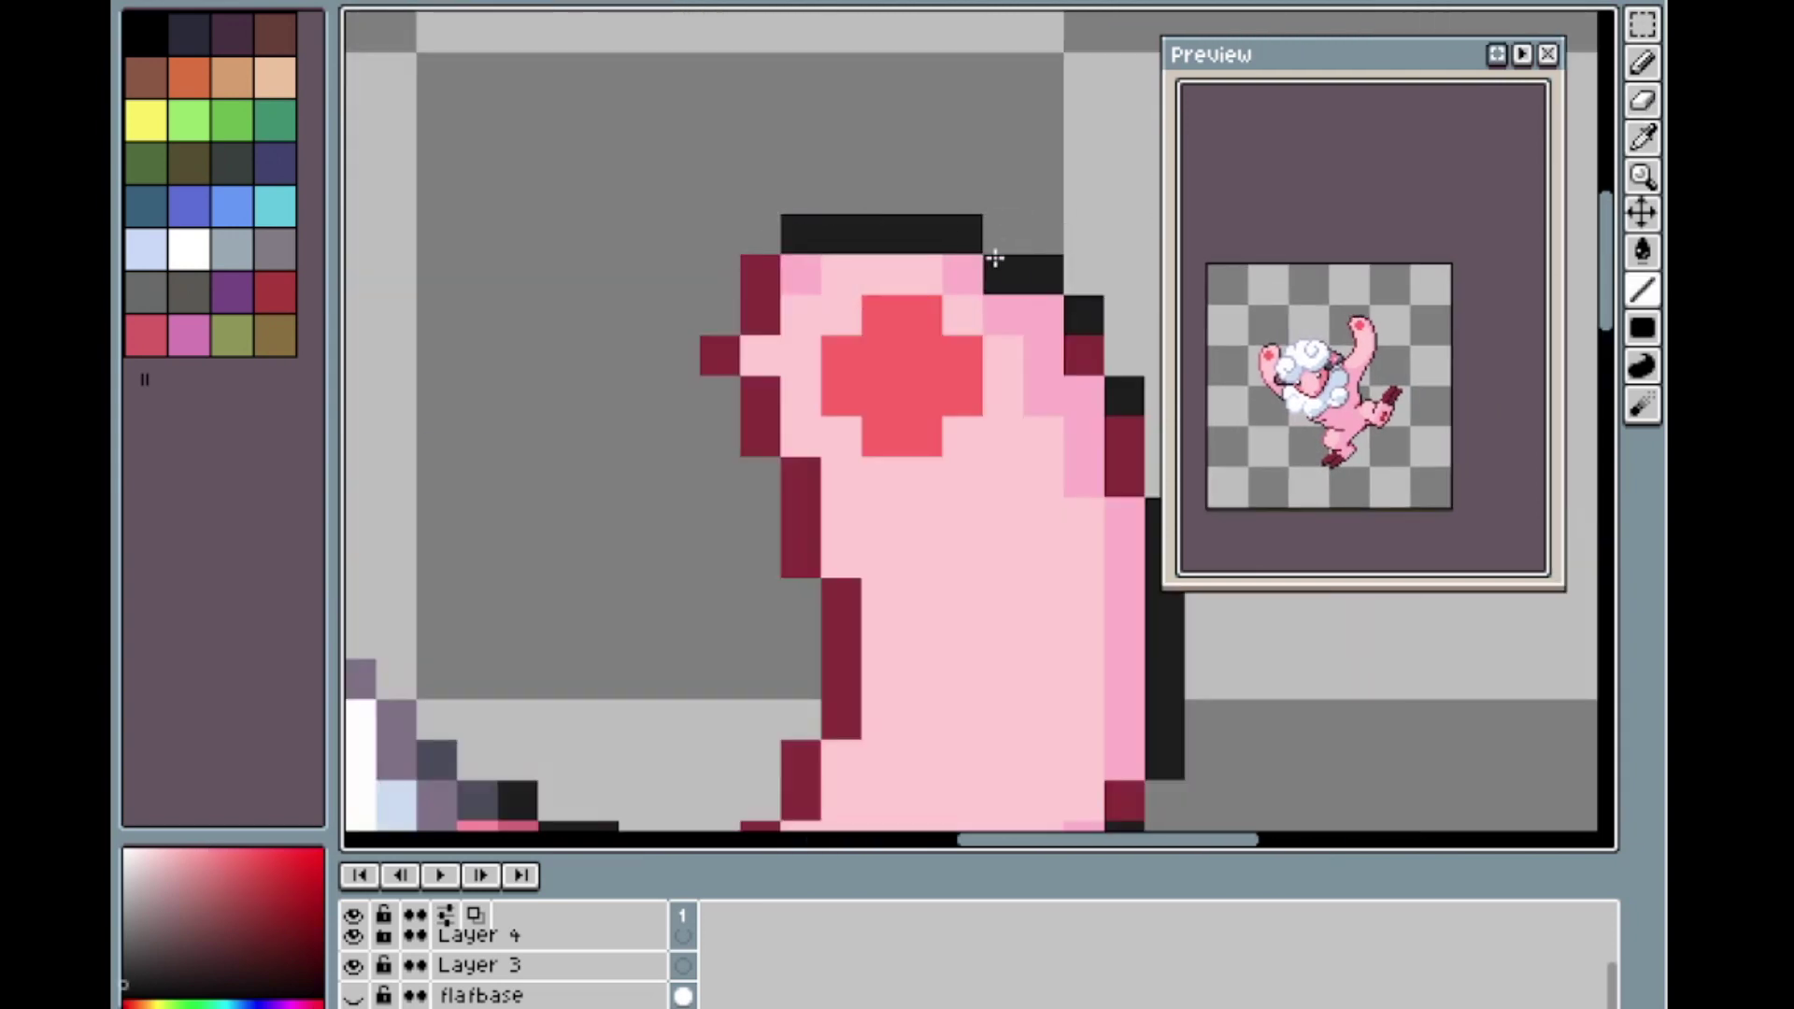
left_click(802, 313)
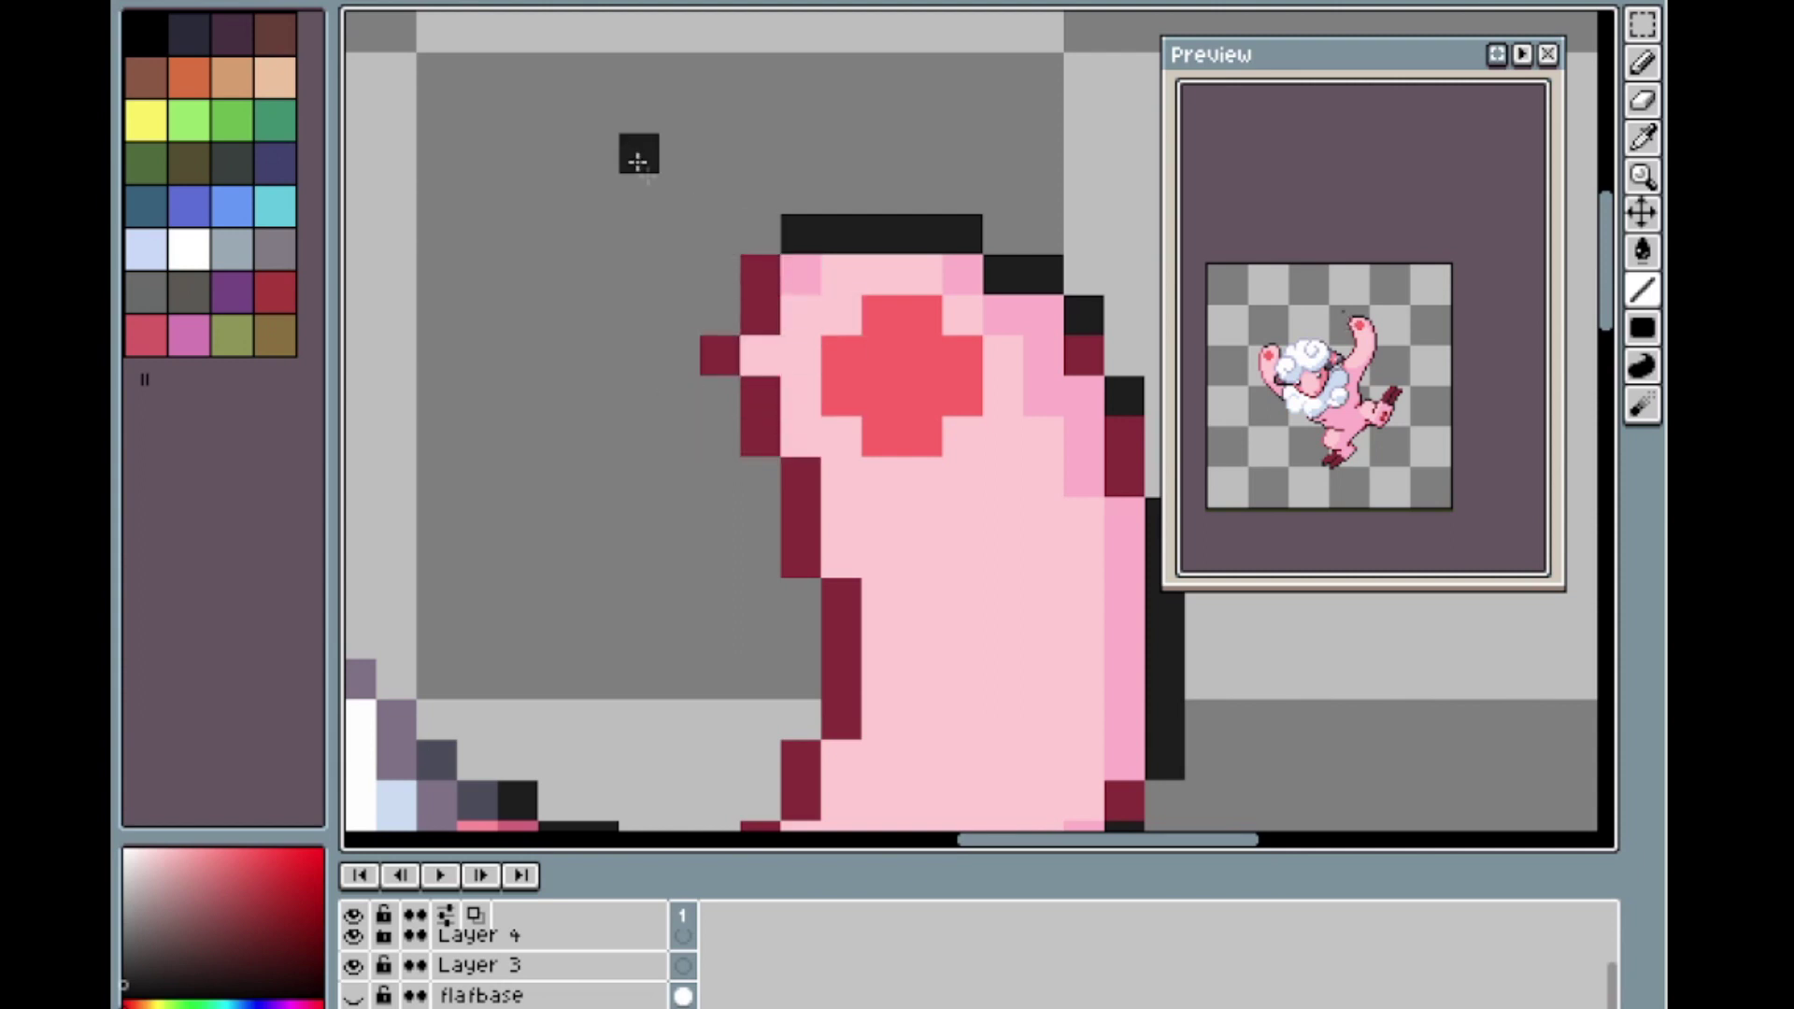
left_click(720, 355, "alt")
left_click(718, 319)
left_click(760, 355, "alt")
Shorten the taller raised arm by nudging its upper section two pixels down, then the reselected area one more pixel down.
scroll(796, 672, "down", 6)
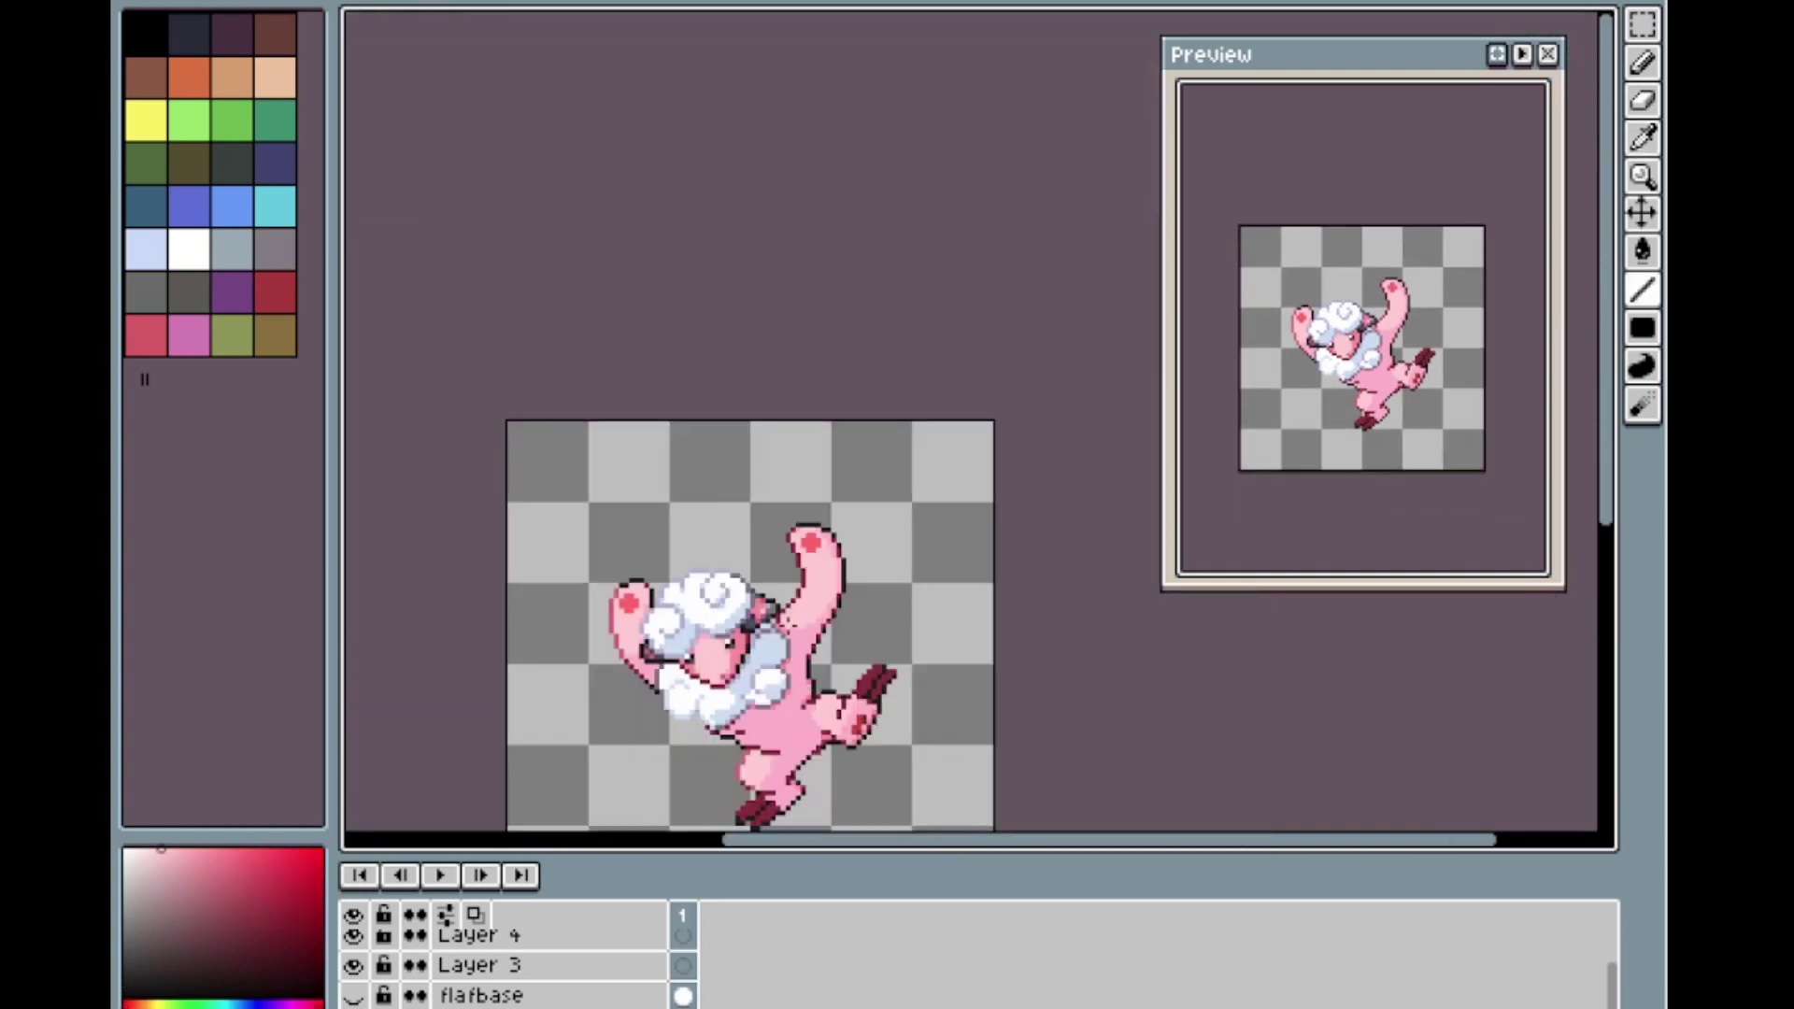
scroll(821, 694, "up", 2)
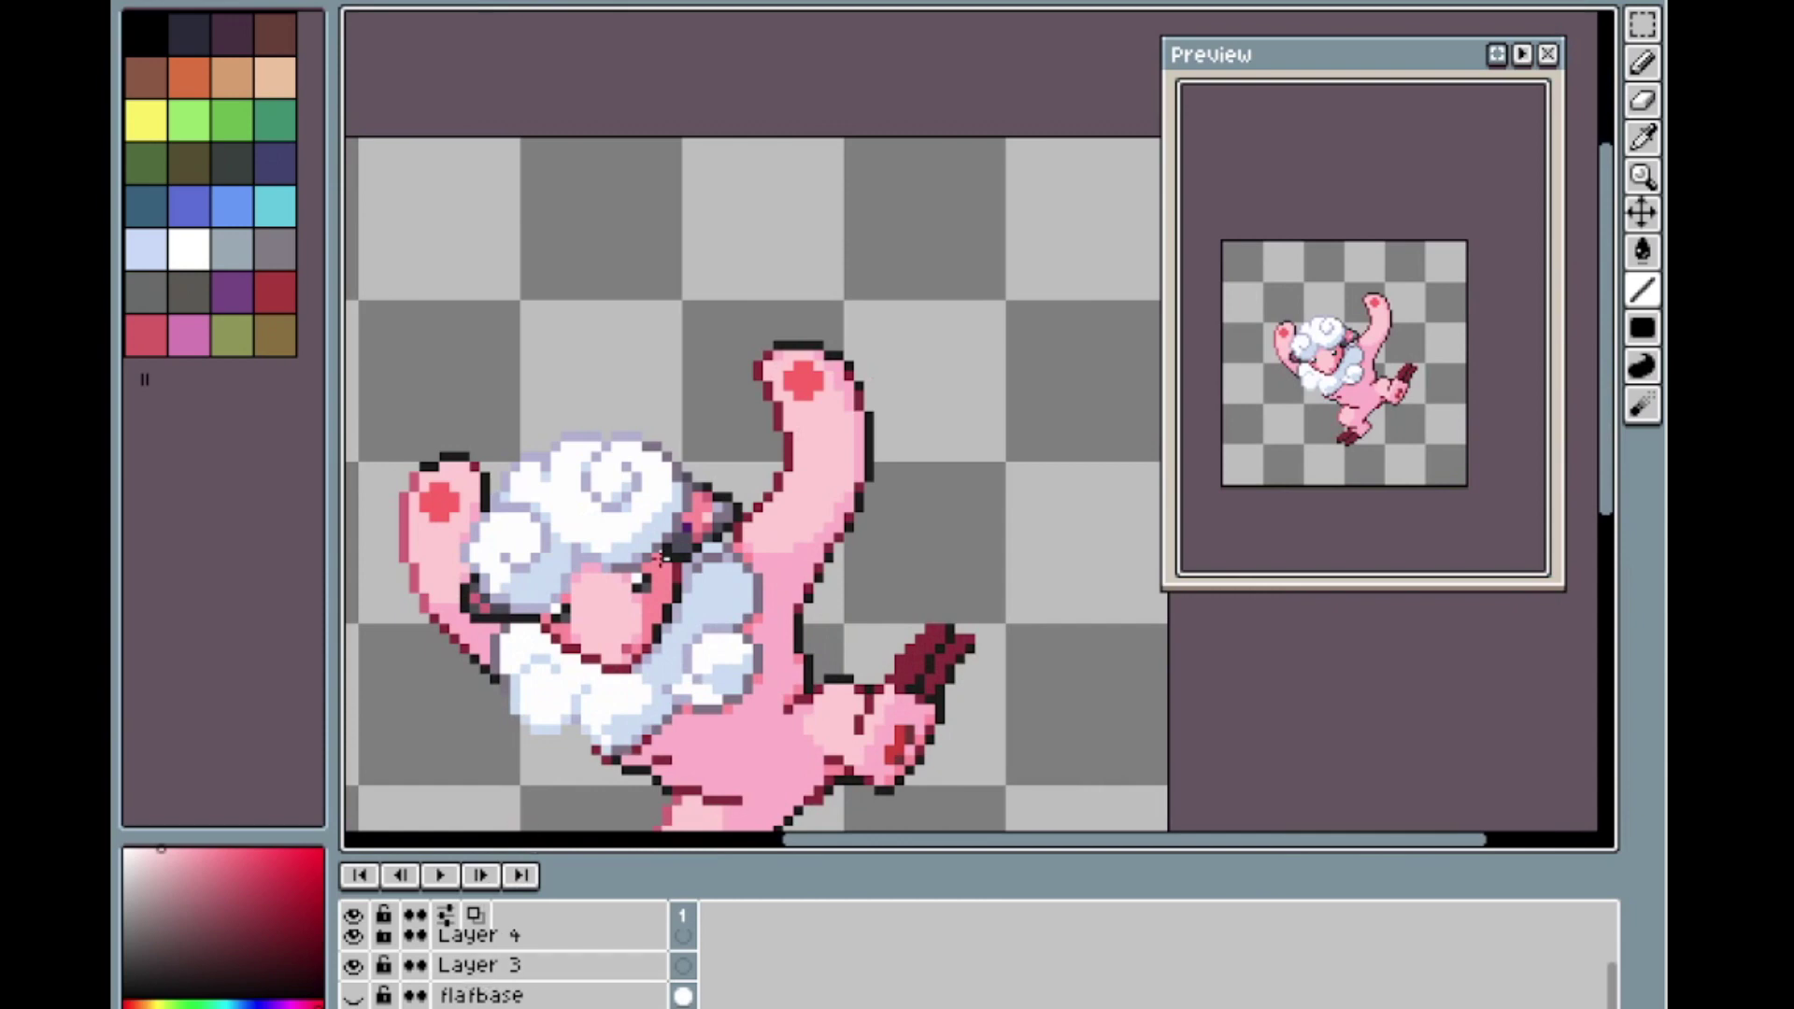
scroll(662, 559, "down", 1)
scroll(684, 605, "up", 1)
scroll(684, 610, "down", 2)
scroll(684, 624, "up", 2)
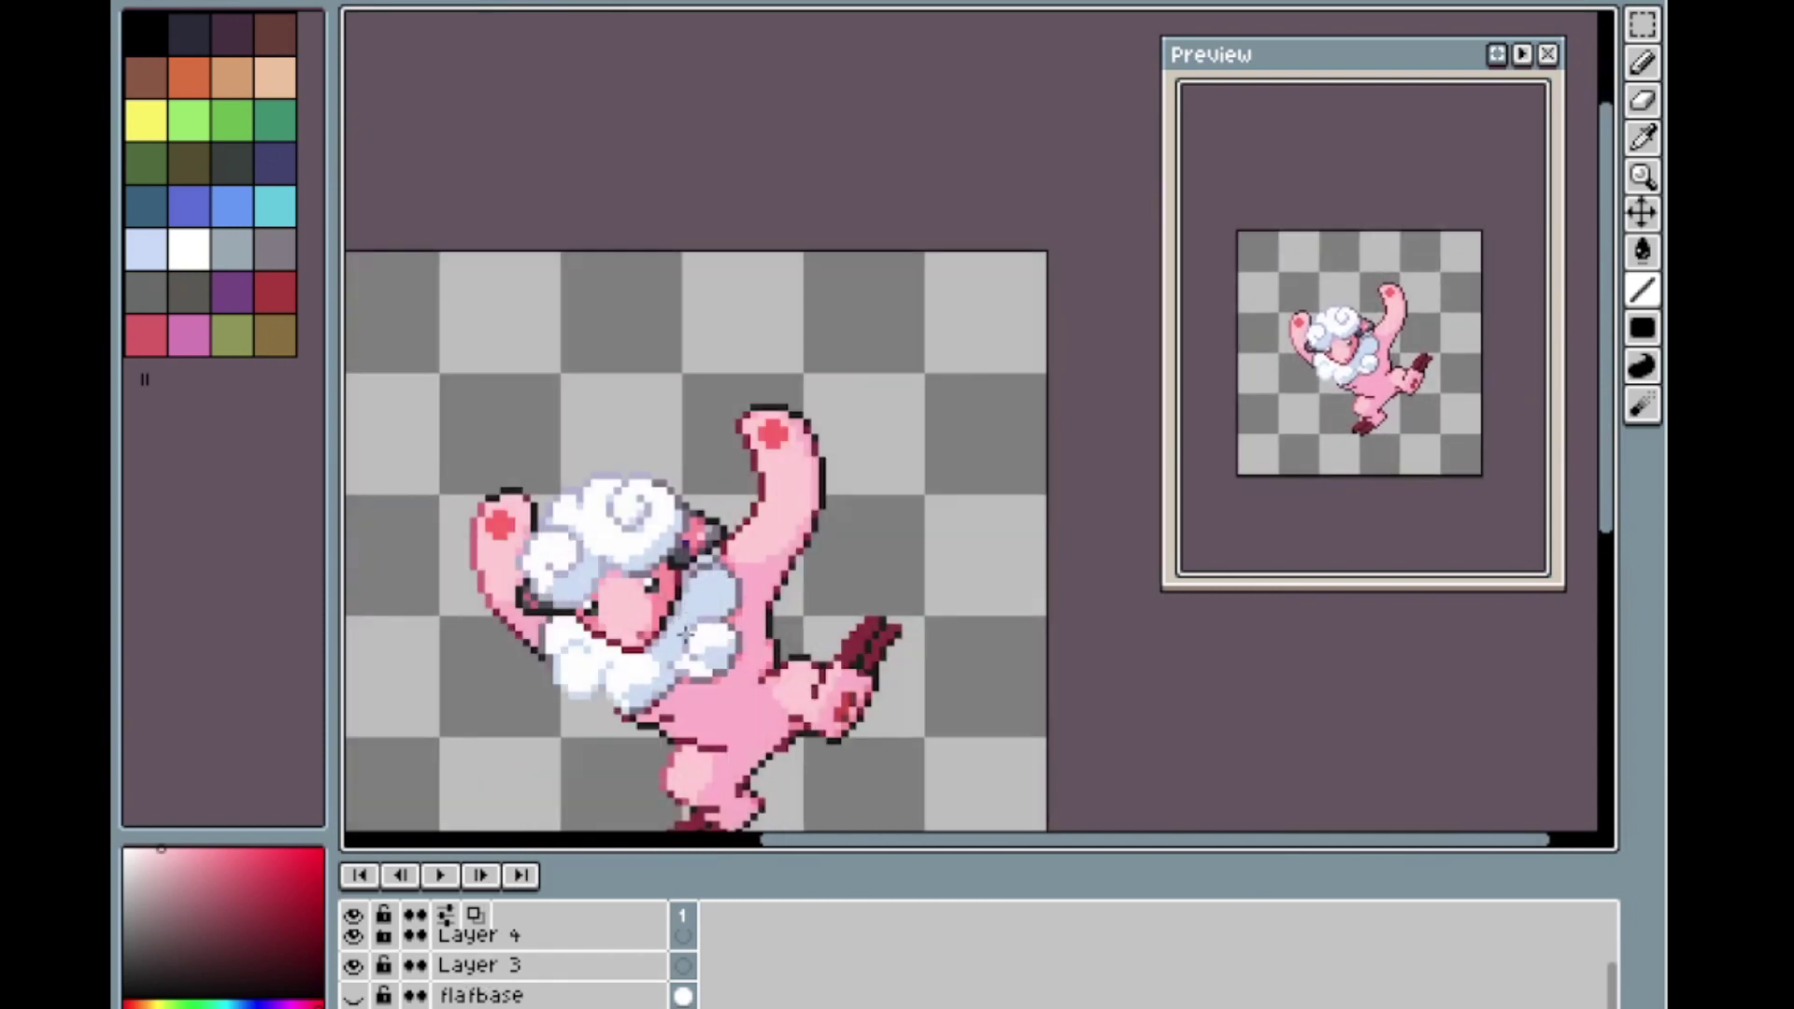
key("v")
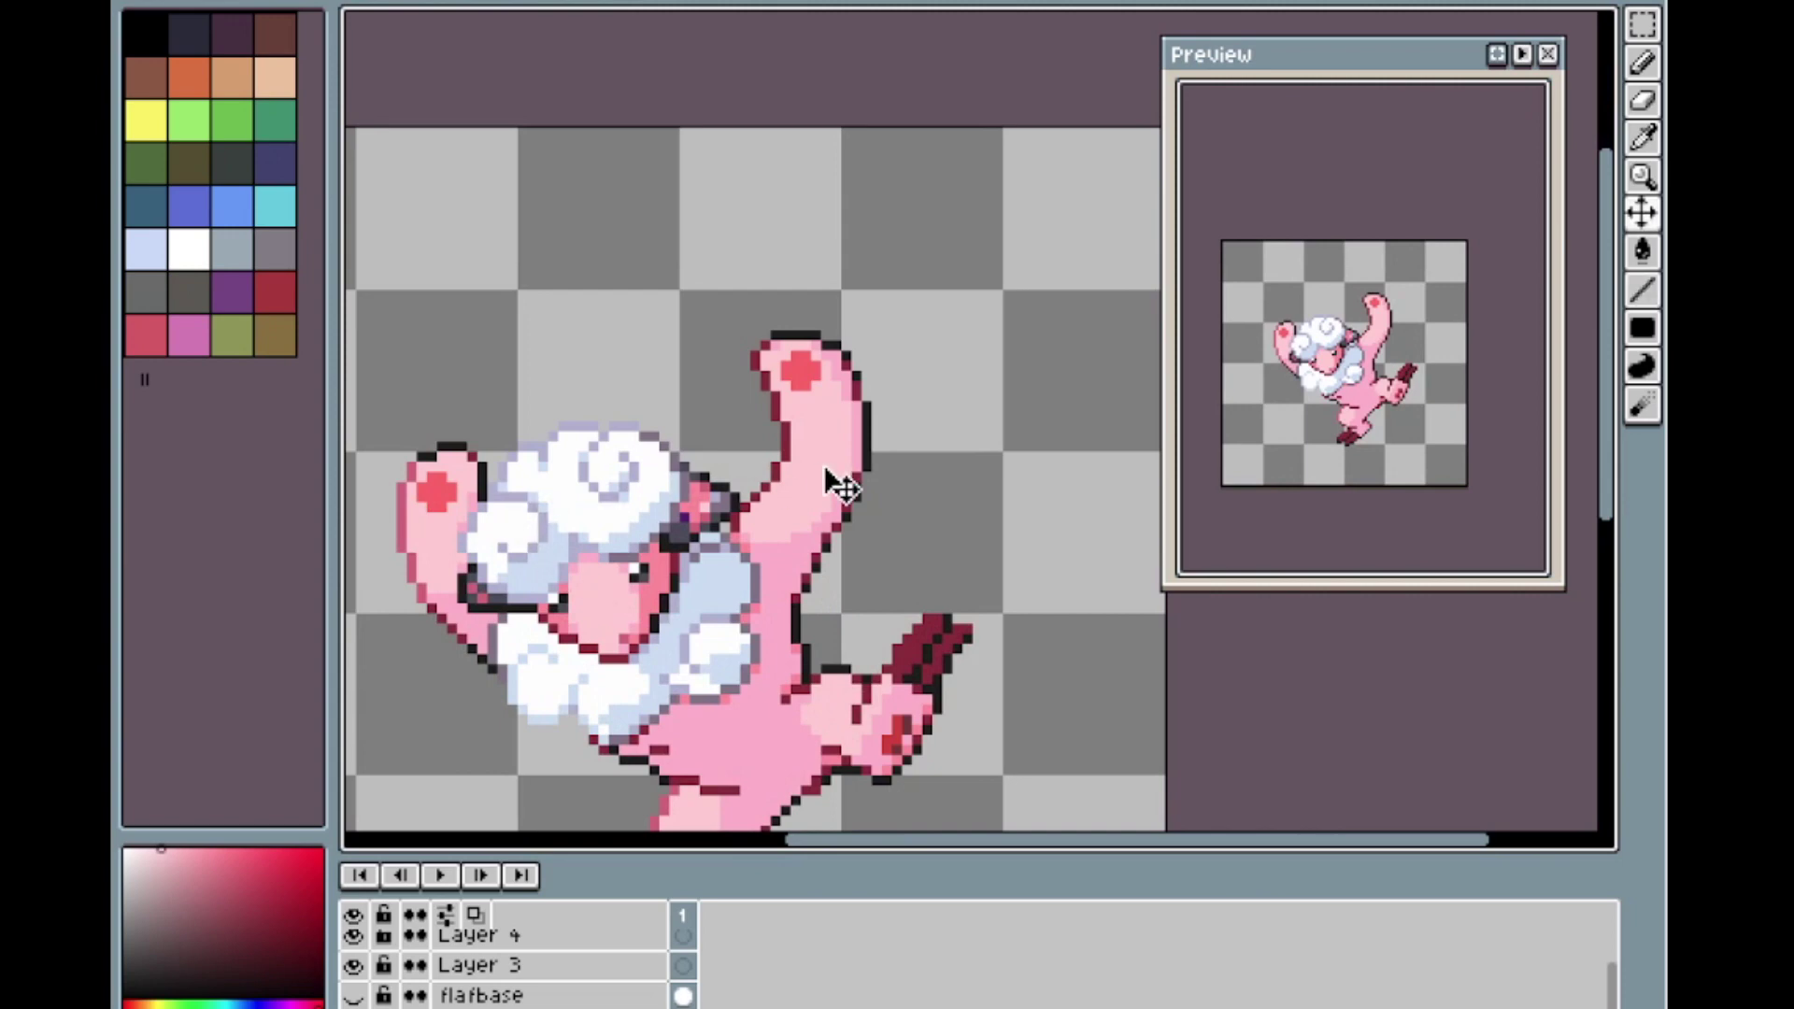
scroll(781, 305, "up", 2)
key("m")
left_click_drag(664, 312, 1000, 529)
key("Down")
key("Down")
mouse_move(641, 349)
left_mouse_down()
mouse_move(973, 615)
mouse_move(888, 622)
left_mouse_up()
key("Down")
key("ctrl+d")
Repair the broken outline and fill pixels along the shortened raised arm with colours sampled from the neighbouring pixels.
key("l")
scroll(825, 715, "up", 2)
left_click(917, 563, "alt")
left_click(859, 603, "alt")
left_click(859, 624)
left_click(666, 501, "alt")
left_click(646, 502)
left_click(677, 532, "alt")
left_click(647, 531)
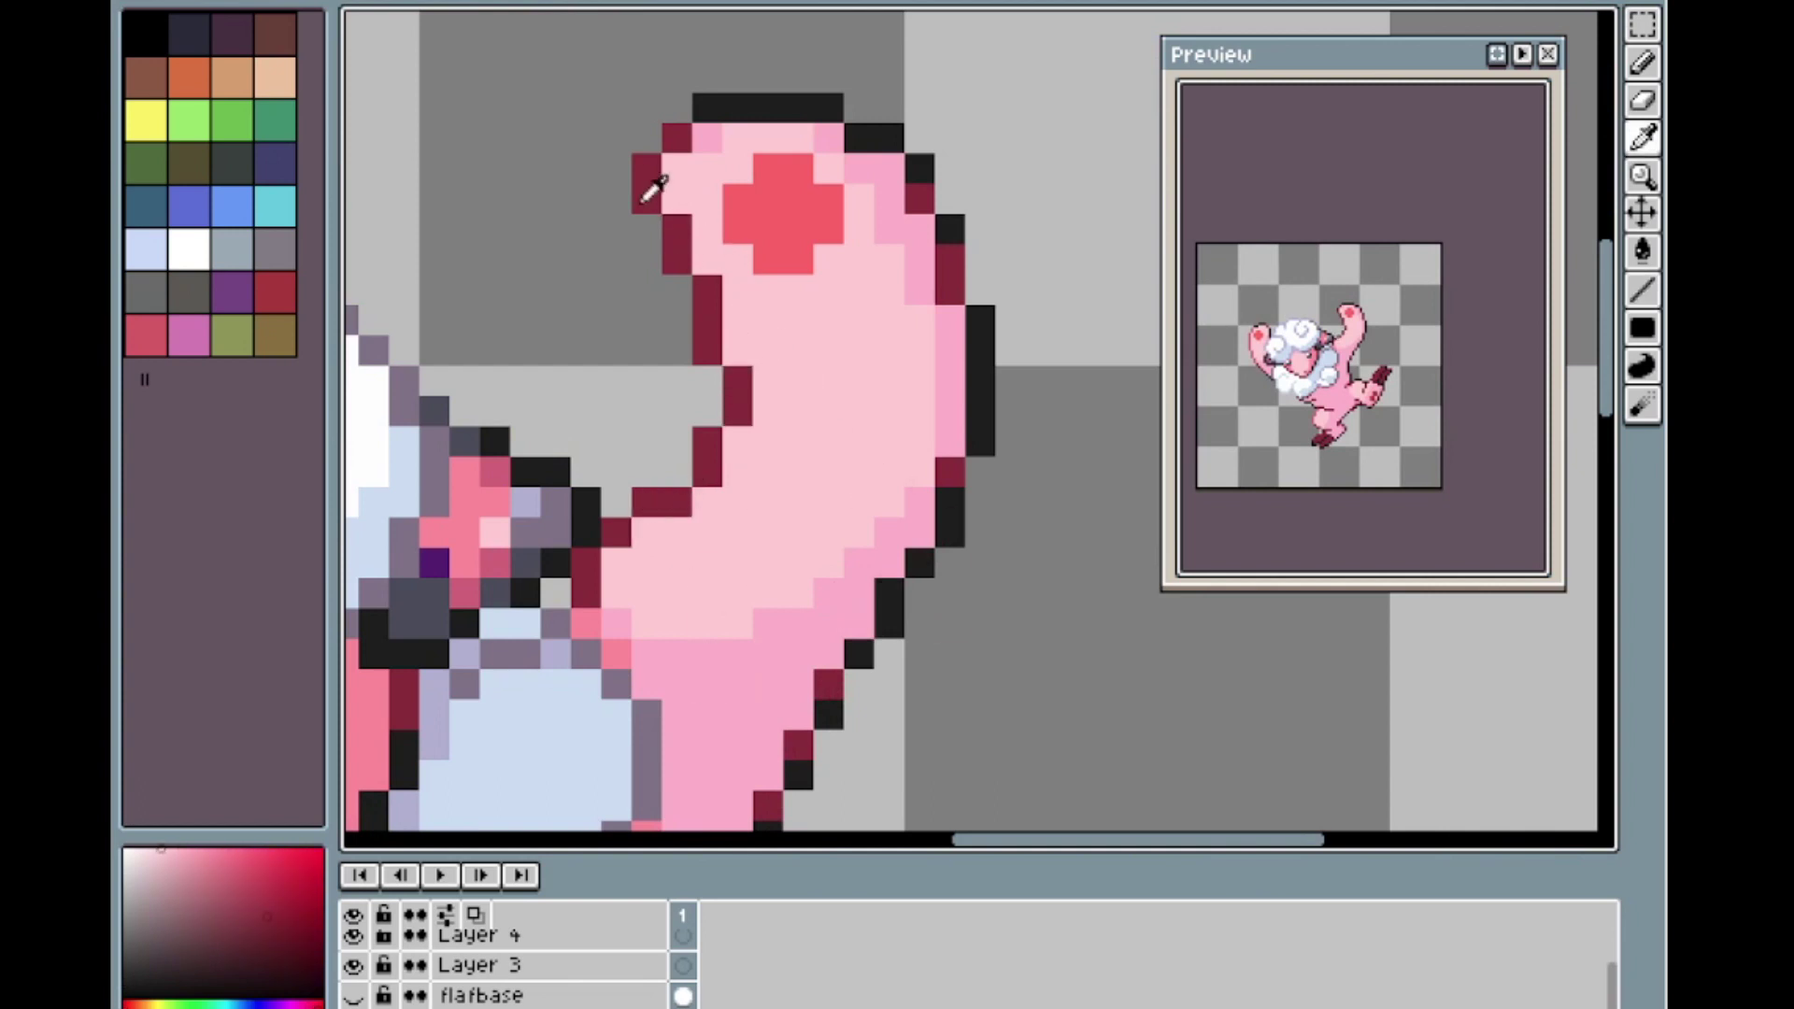
Examine the revised arms and briefly show the flafbase layer to compare them with the reference sprite.
scroll(782, 588, "down", 1)
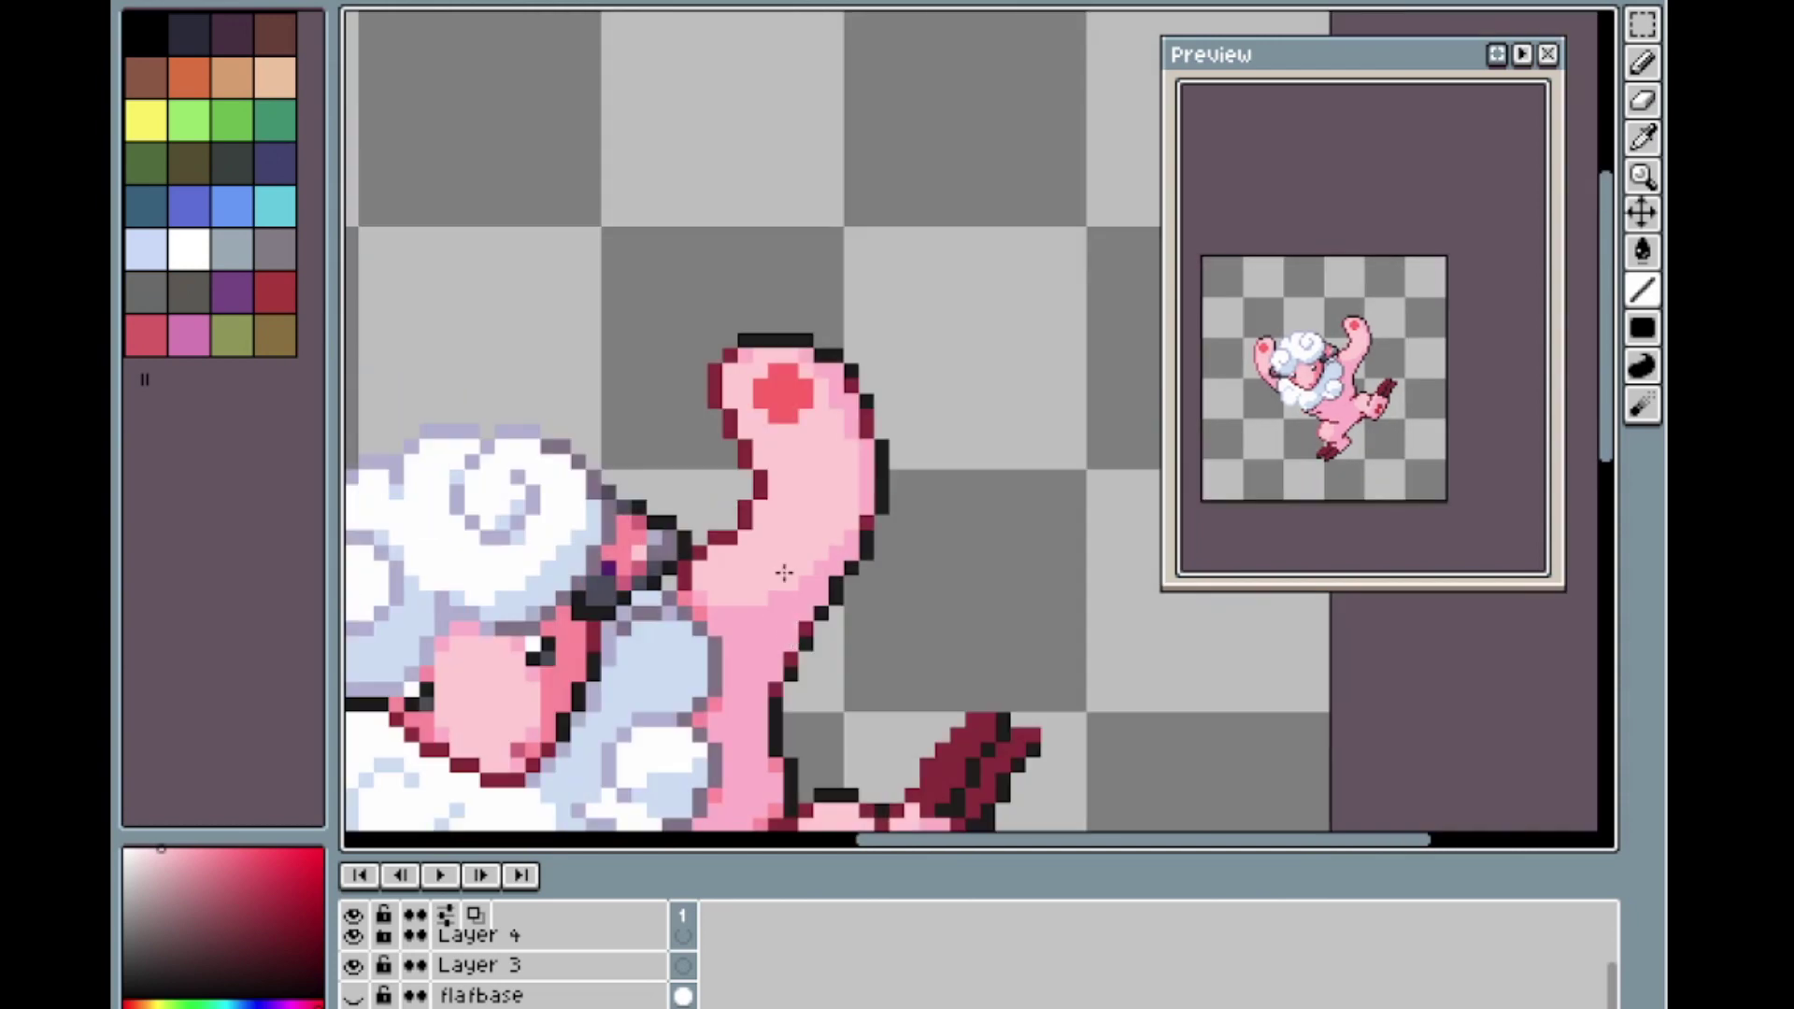
scroll(784, 572, "down", 1)
scroll(800, 687, "up", 2)
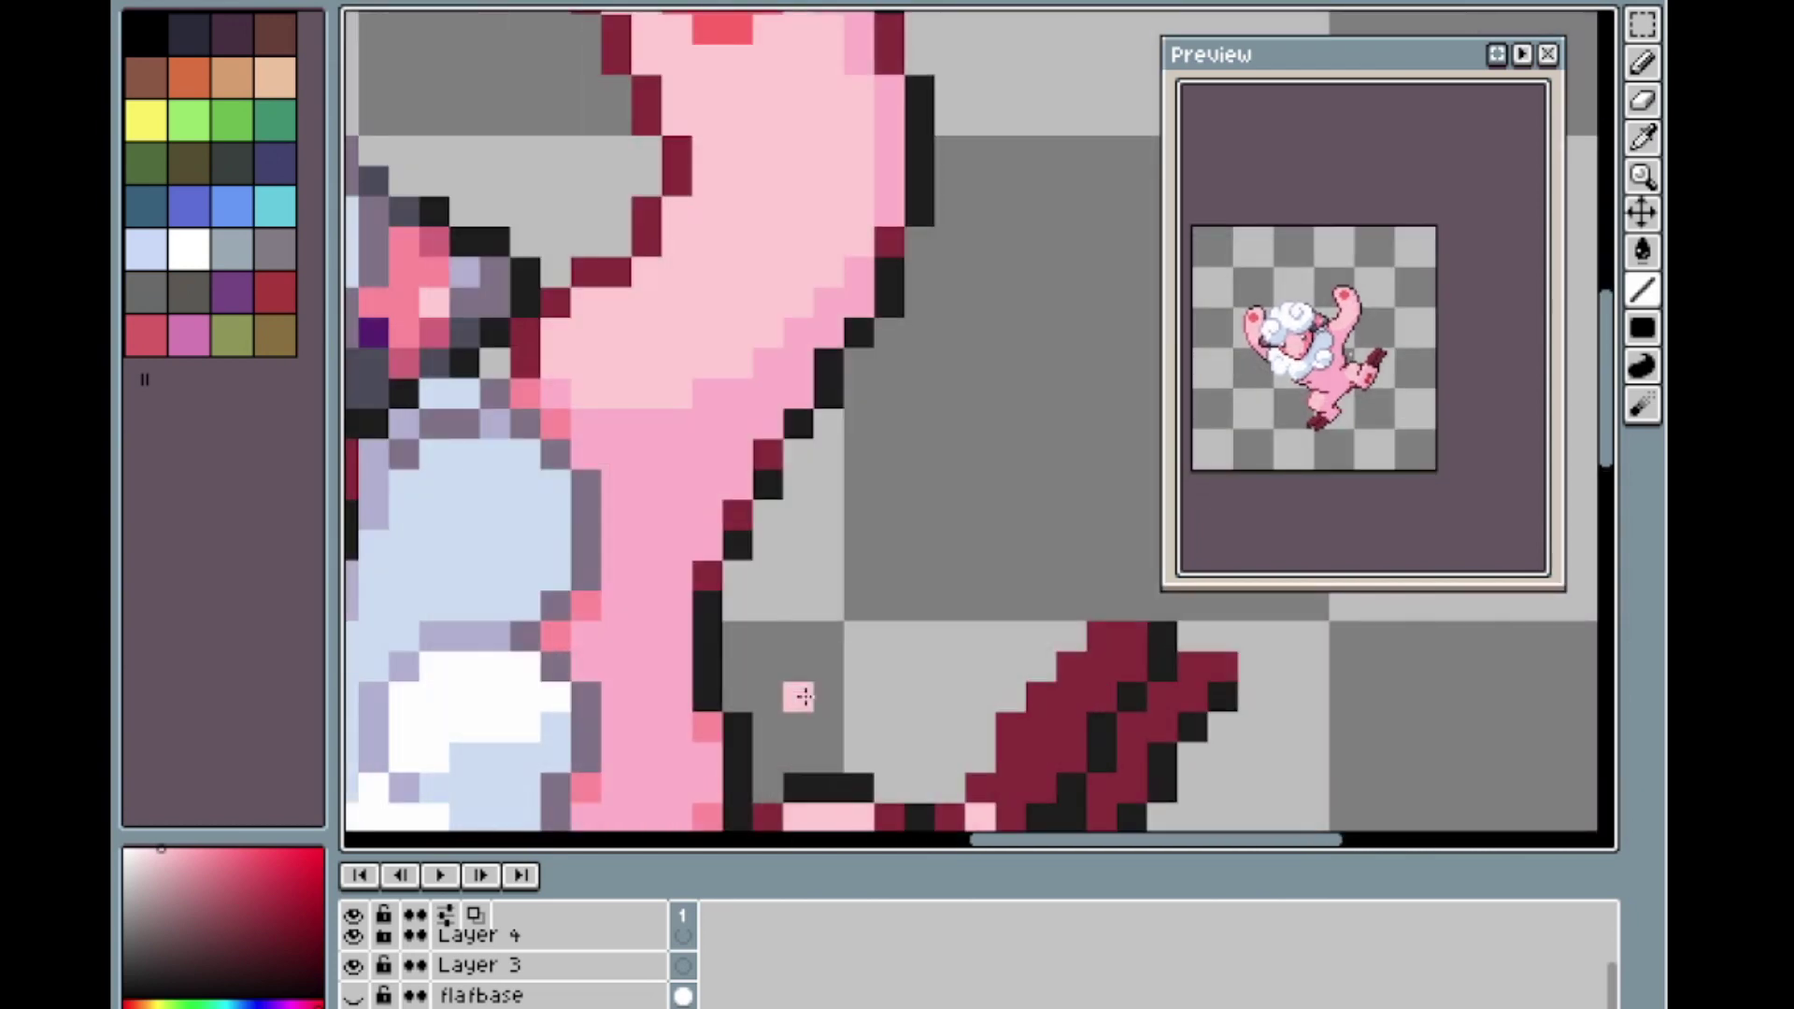
scroll(761, 664, "down", 2)
scroll(548, 429, "up", 1)
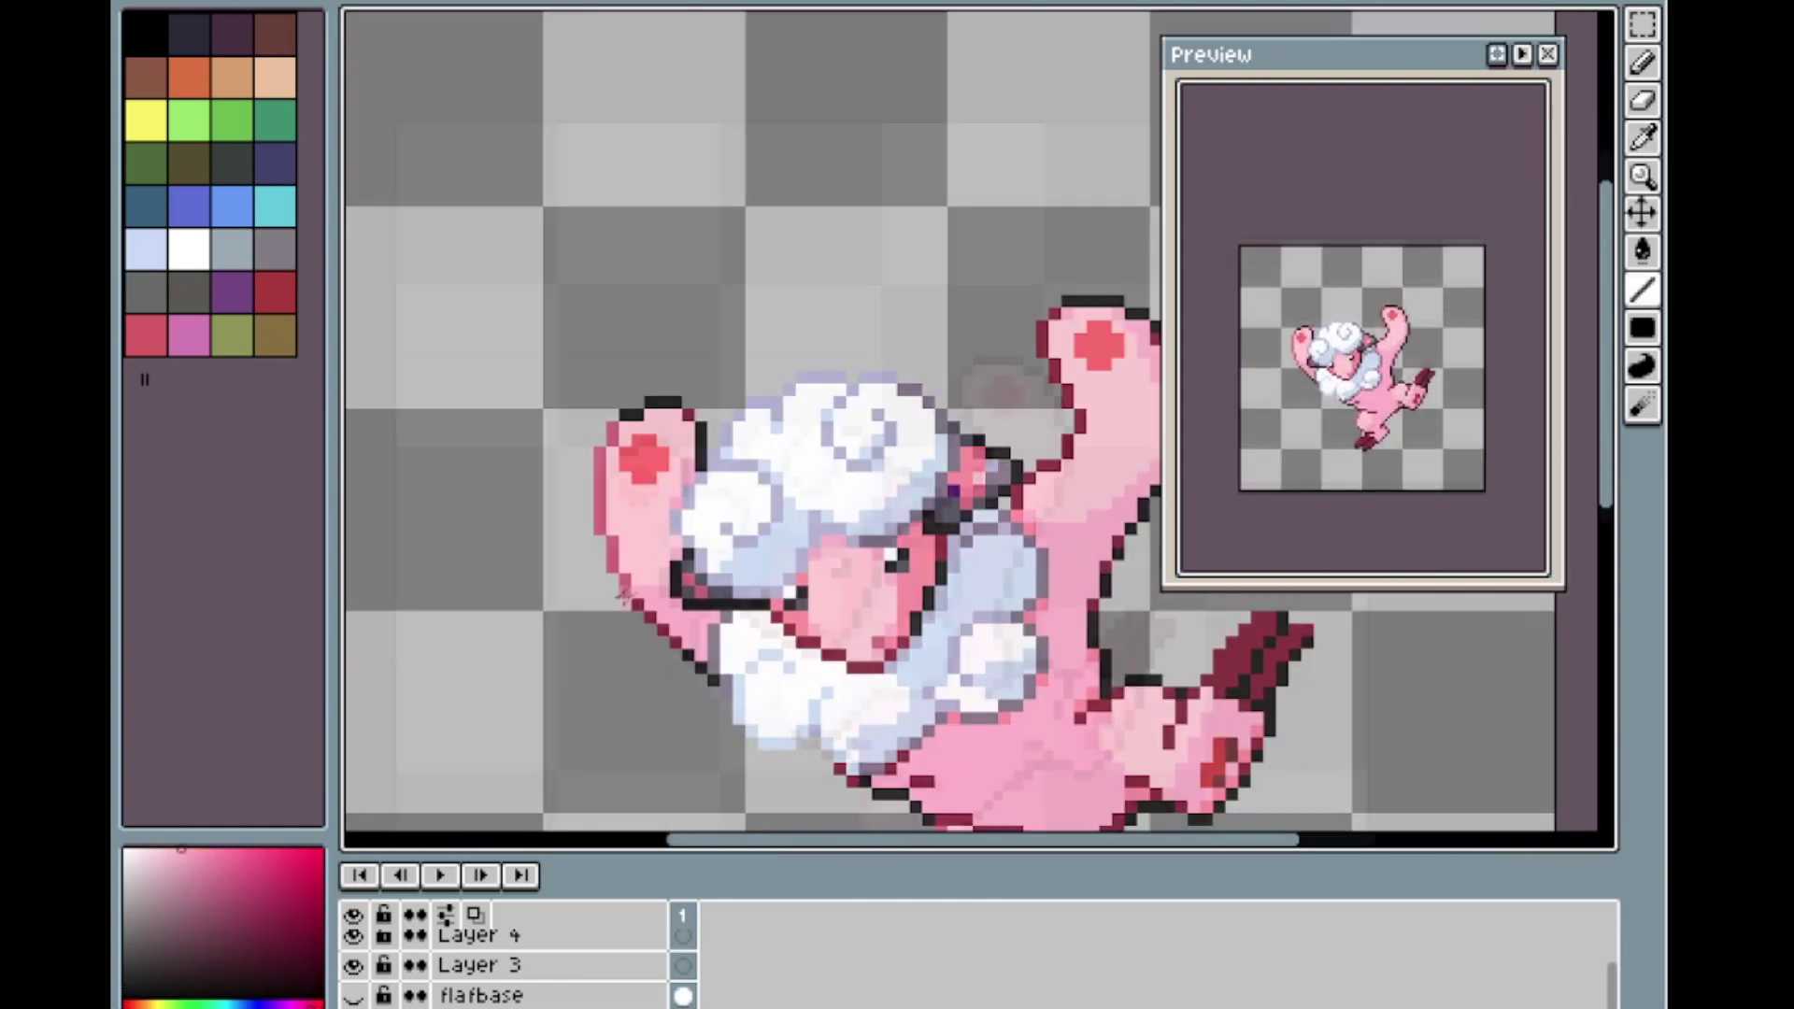
scroll(549, 388, "down", 1)
scroll(649, 526, "up", 1)
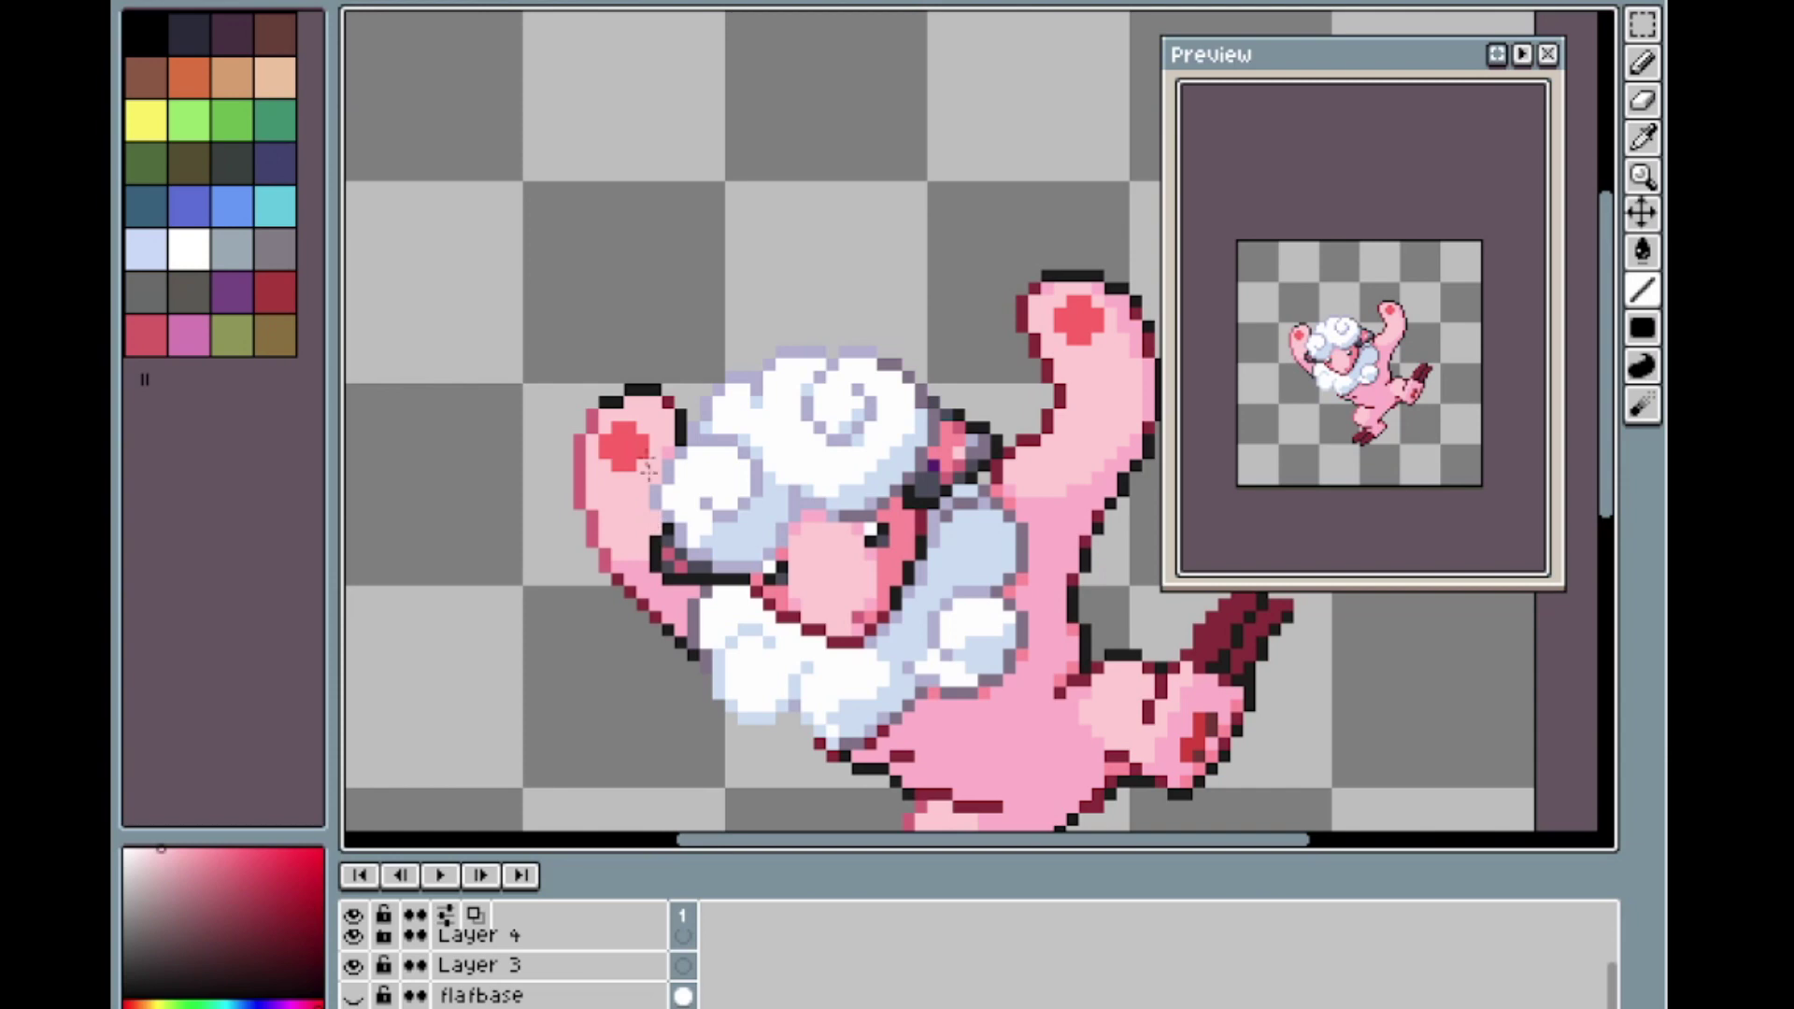
scroll(651, 472, "down", 2)
scroll(902, 455, "up", 1)
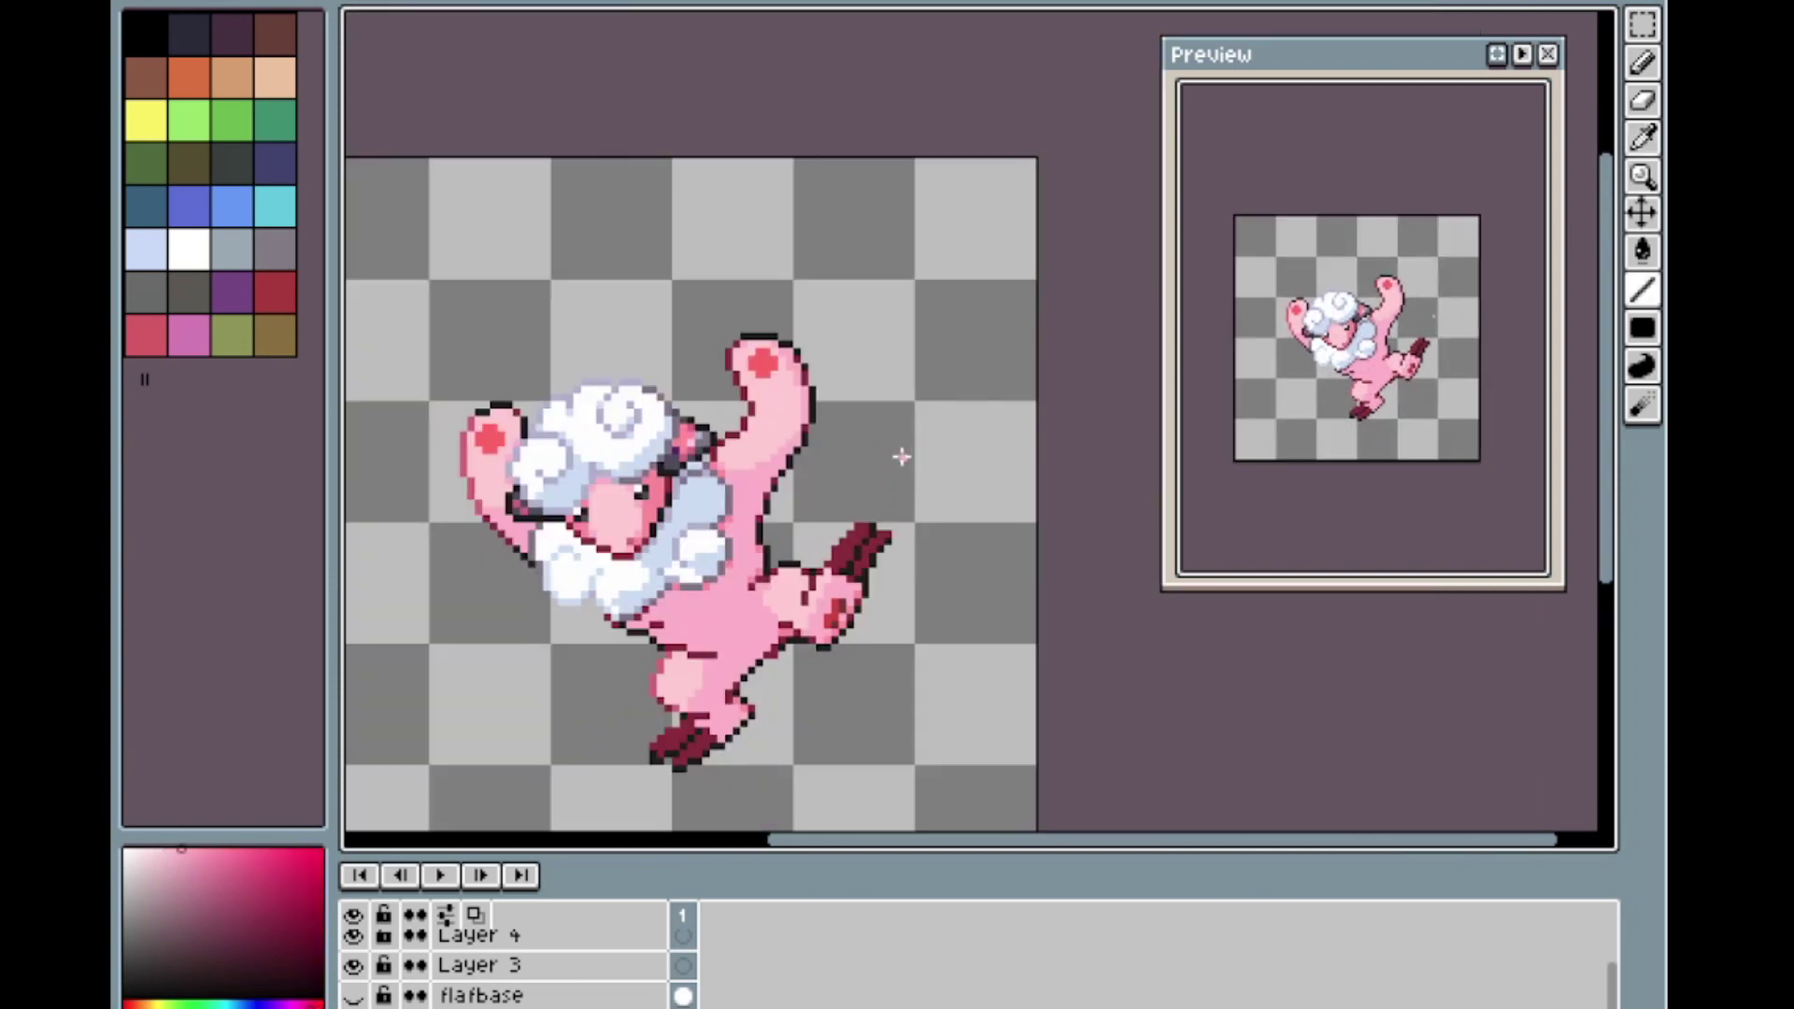
left_click(354, 996)
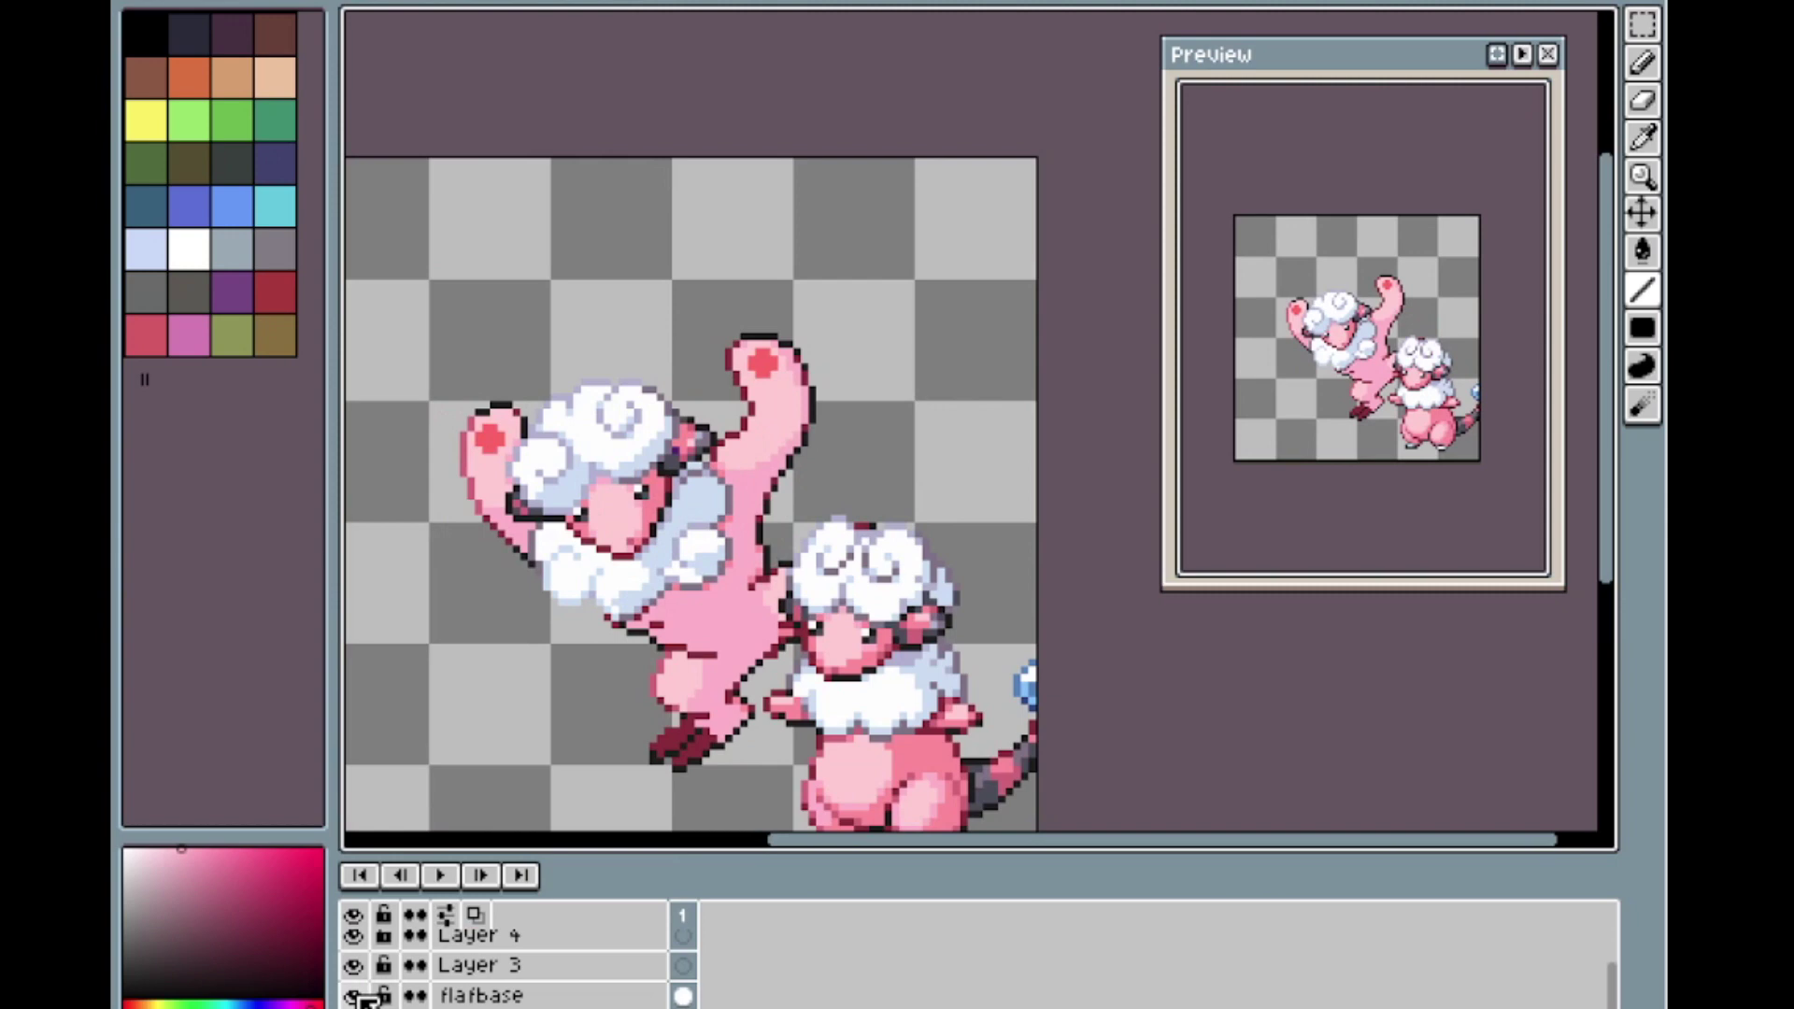
left_click(354, 996)
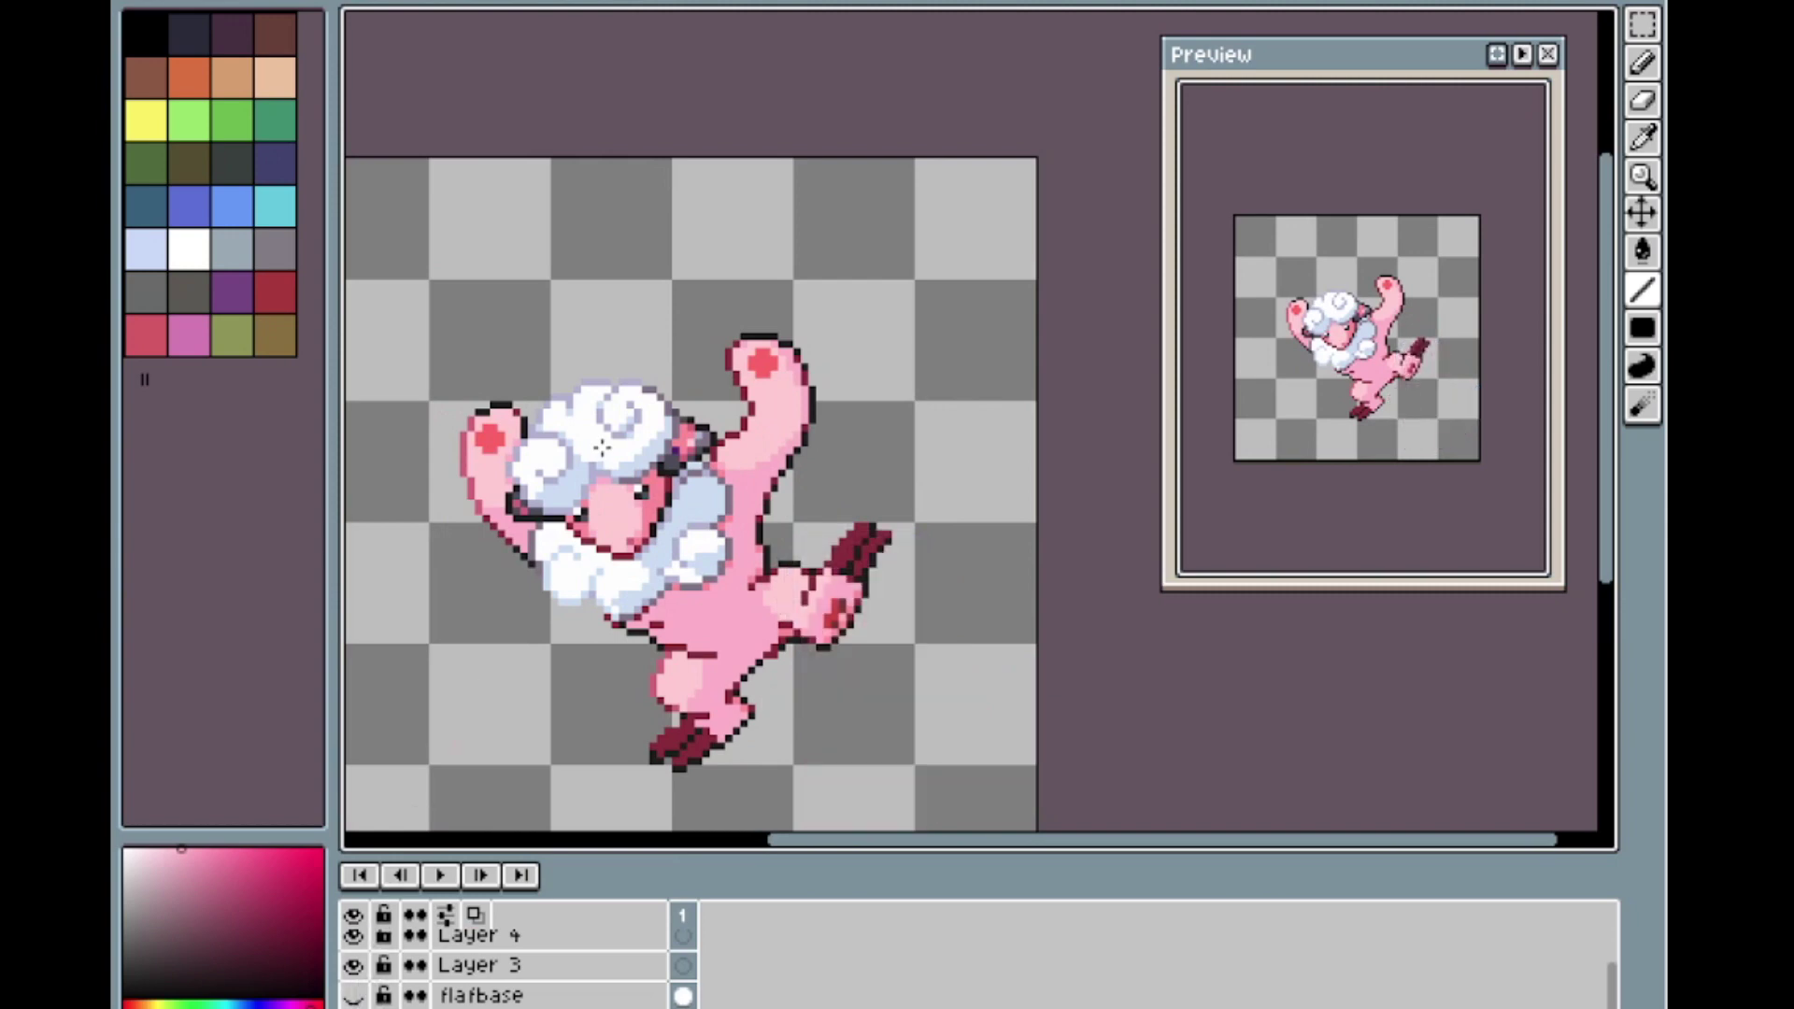
scroll(683, 312, "up", 2)
scroll(700, 357, "down", 1)
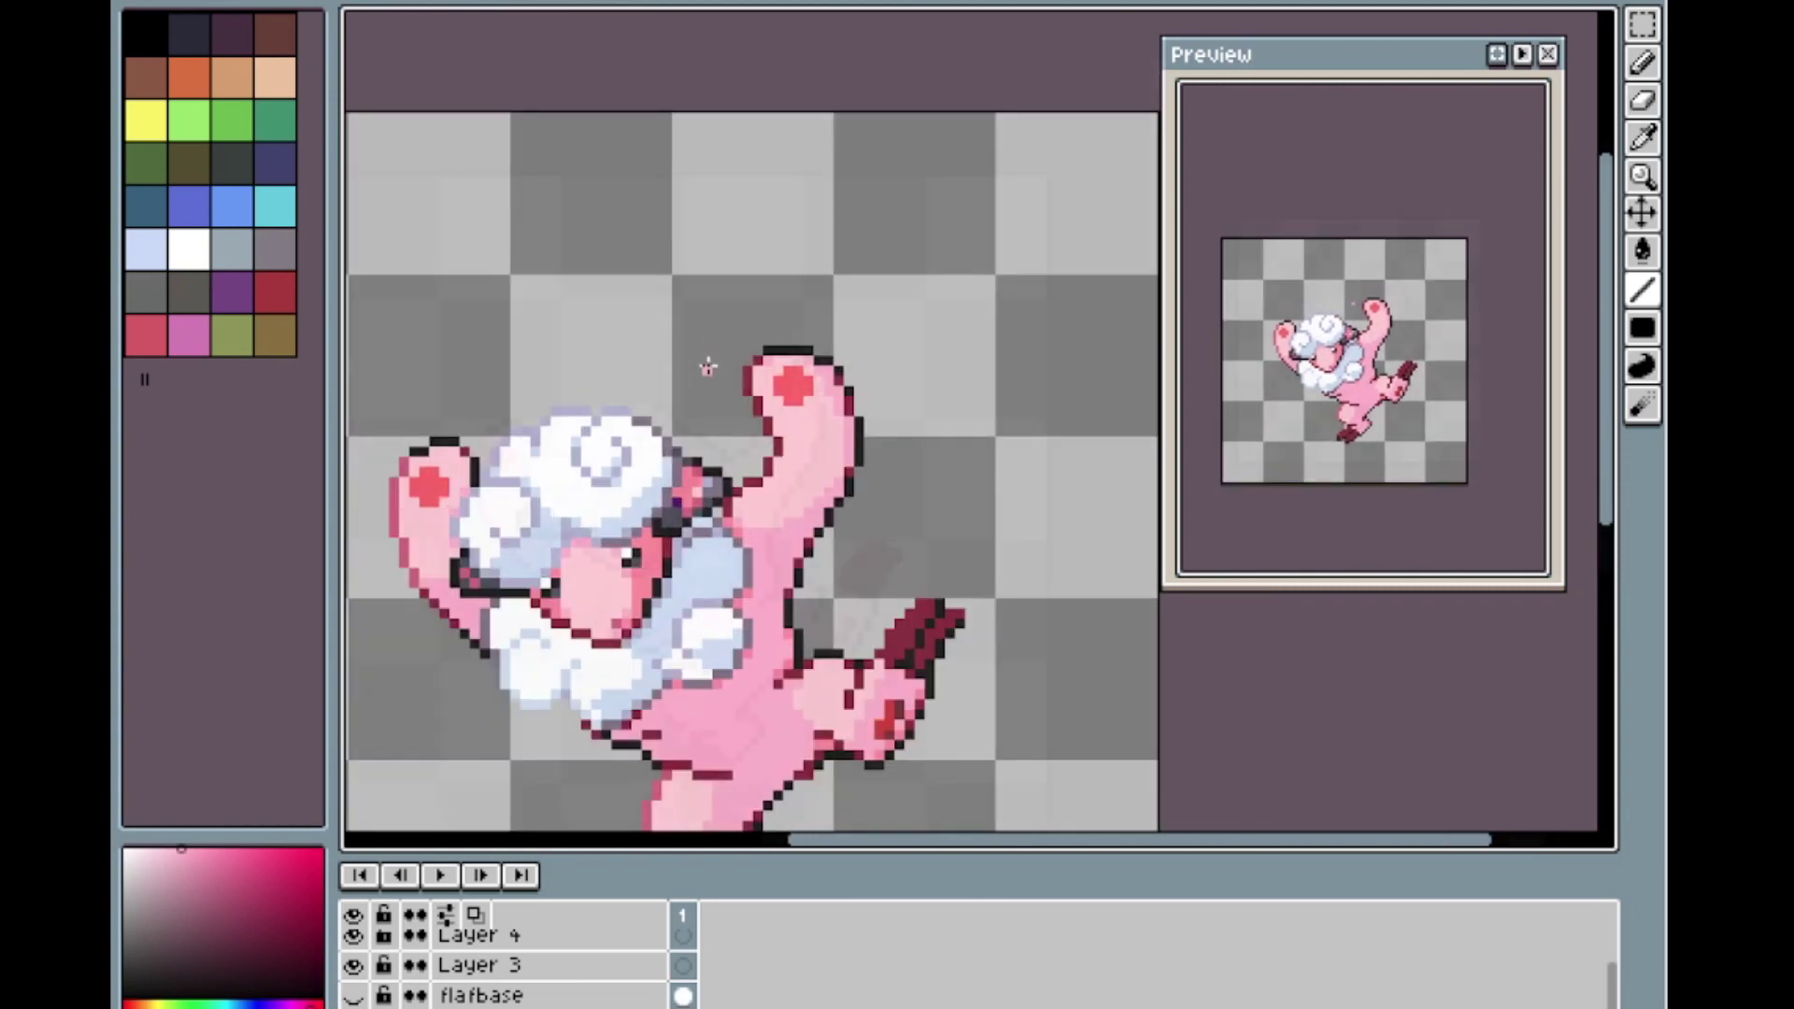
Round the taller raised hand by erasing its outline's corner pixels and redrawing the edge in dark red.
scroll(719, 363, "up", 3)
left_click(822, 351)
key("e")
left_click_drag(820, 323, 850, 354)
left_click(638, 292)
left_click(609, 323)
key("l")
left_click(581, 353, "alt")
mouse_move(609, 353)
left_mouse_down()
mouse_move(637, 323)
mouse_move(639, 353)
left_mouse_up()
key("e")
left_click(579, 353)
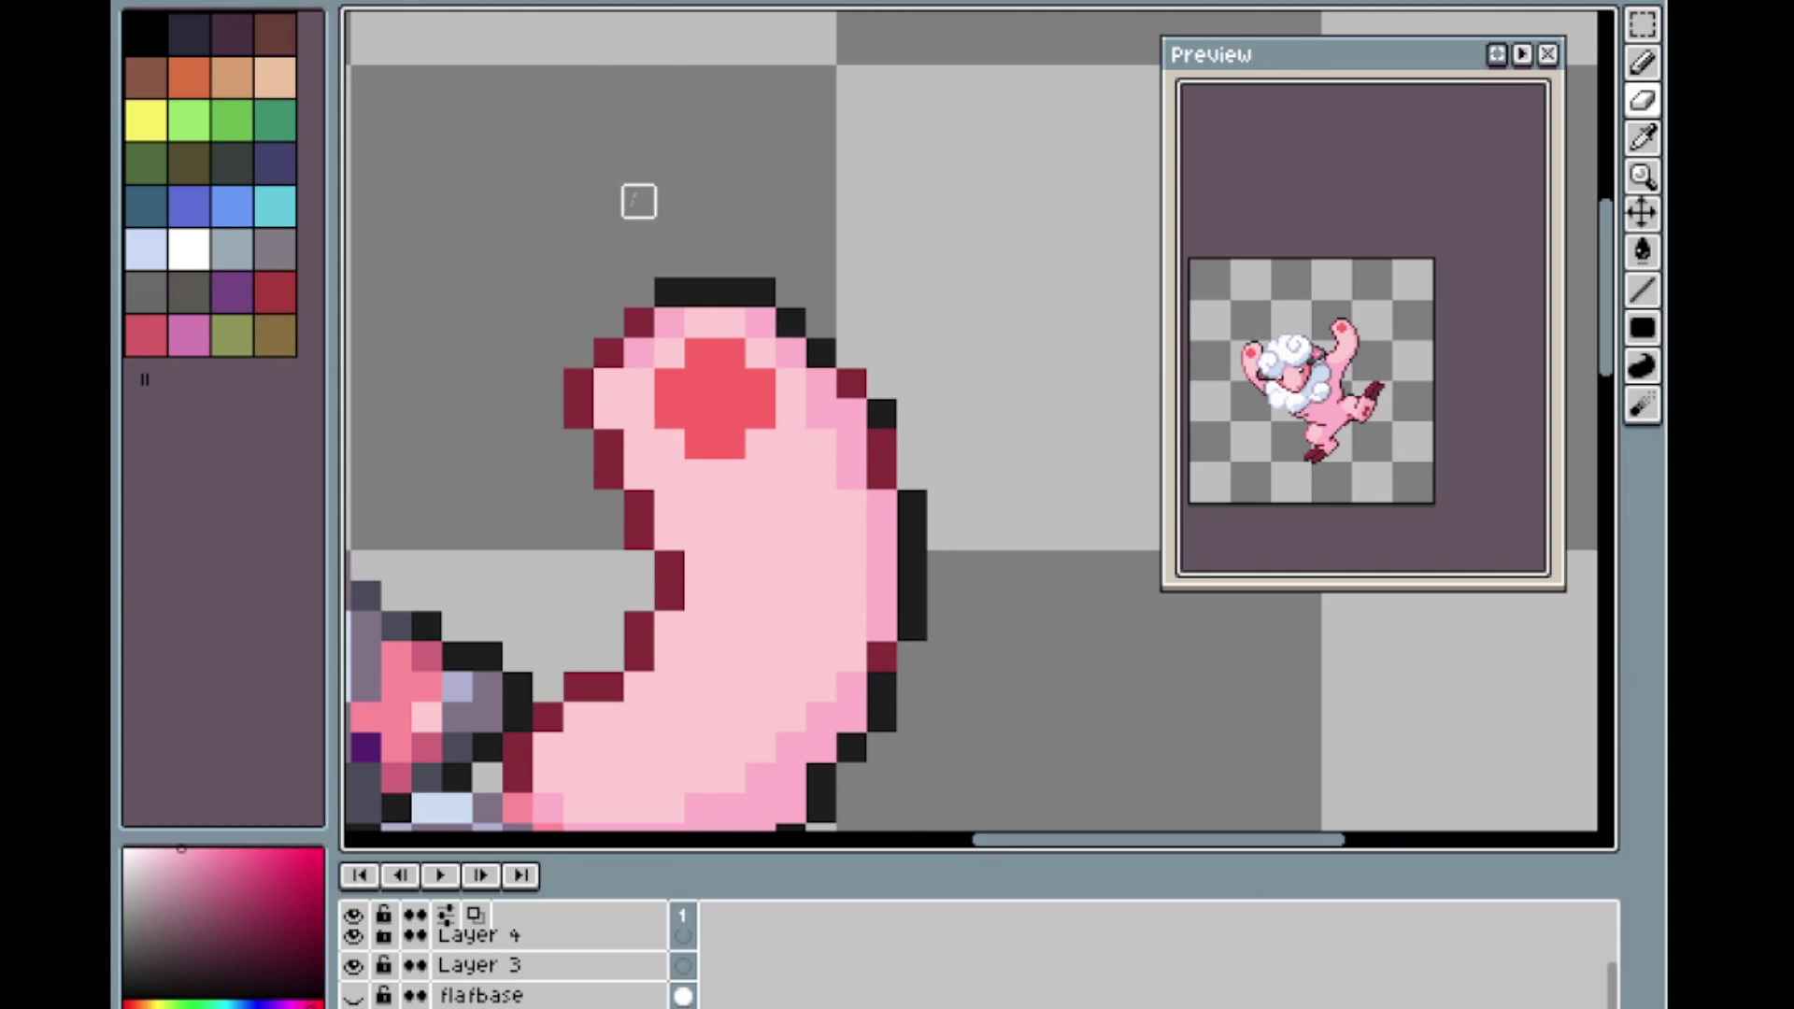
Round the top outline of the lower raised hand by erasing corner pixels and repainting the edge one pixel at a time.
scroll(744, 267, "down", 4)
scroll(752, 266, "up", 5)
left_click(717, 301)
key("l")
right_click(716, 343)
scroll(690, 343, "down", 2)
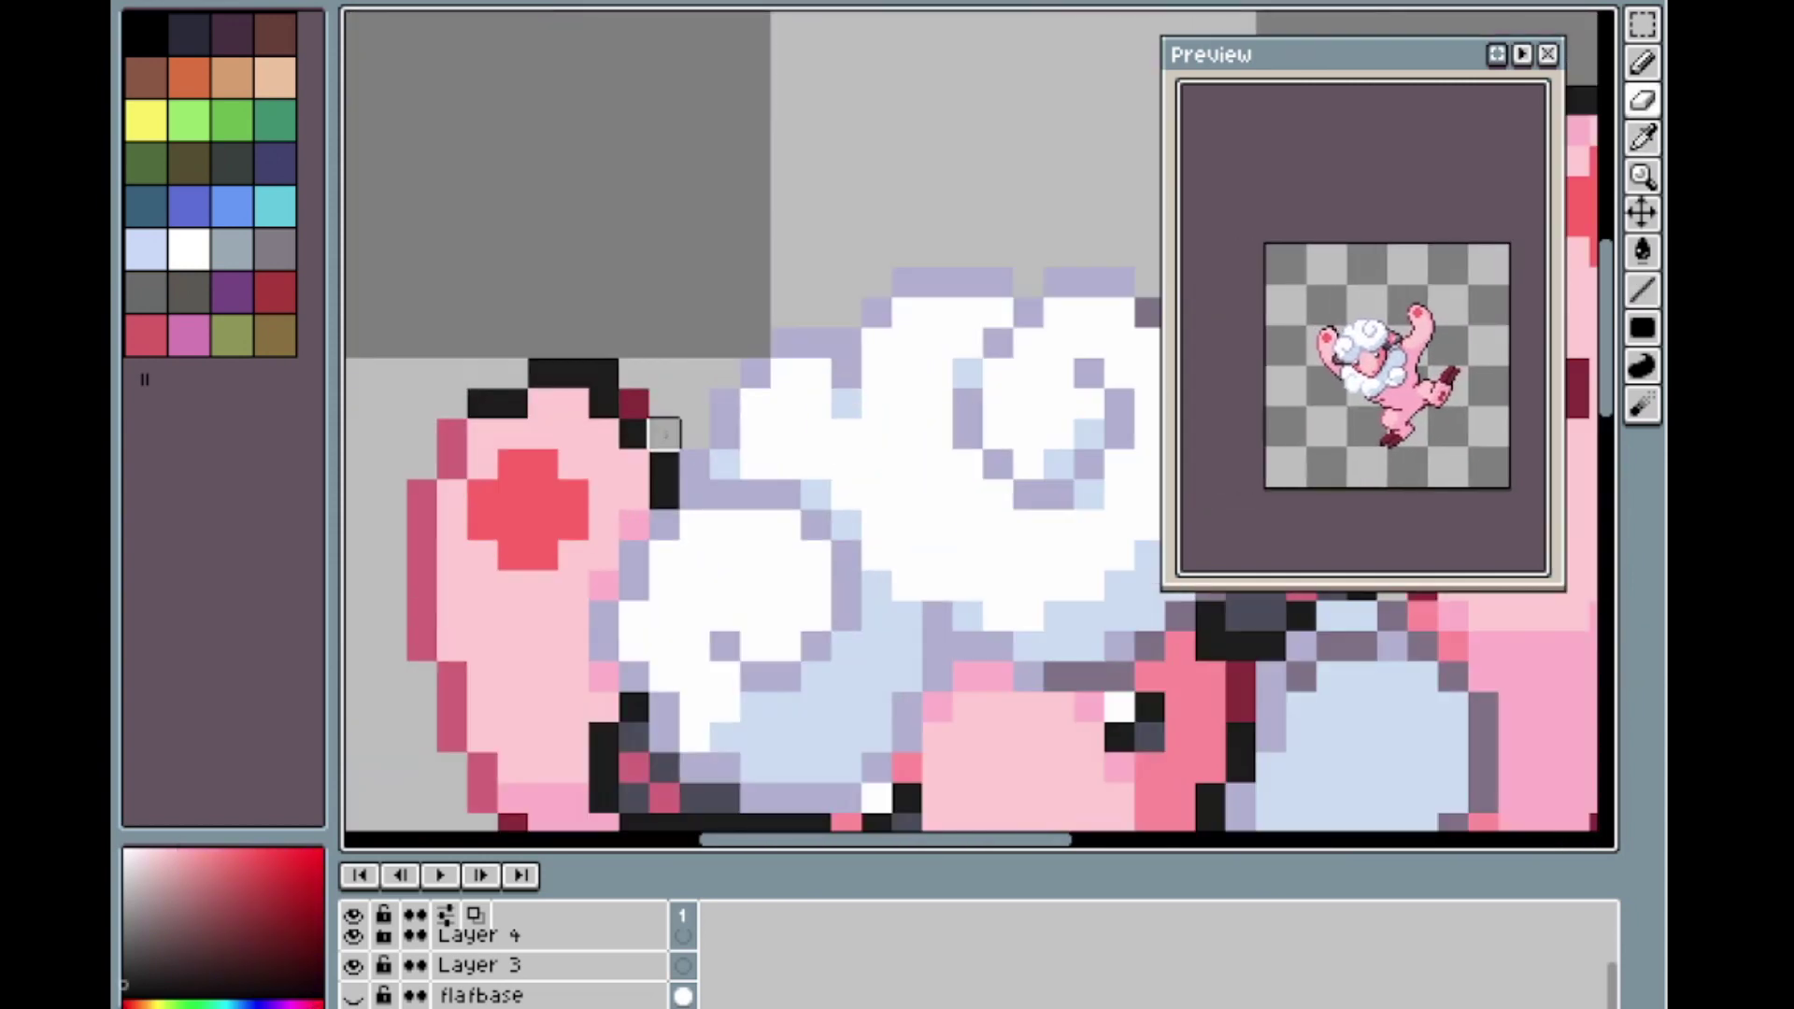
left_click(574, 374)
key("l")
left_click_drag(575, 373, 512, 374)
key("x")
left_click_drag(512, 404, 542, 404)
key("x")
left_click(574, 374)
key("x")
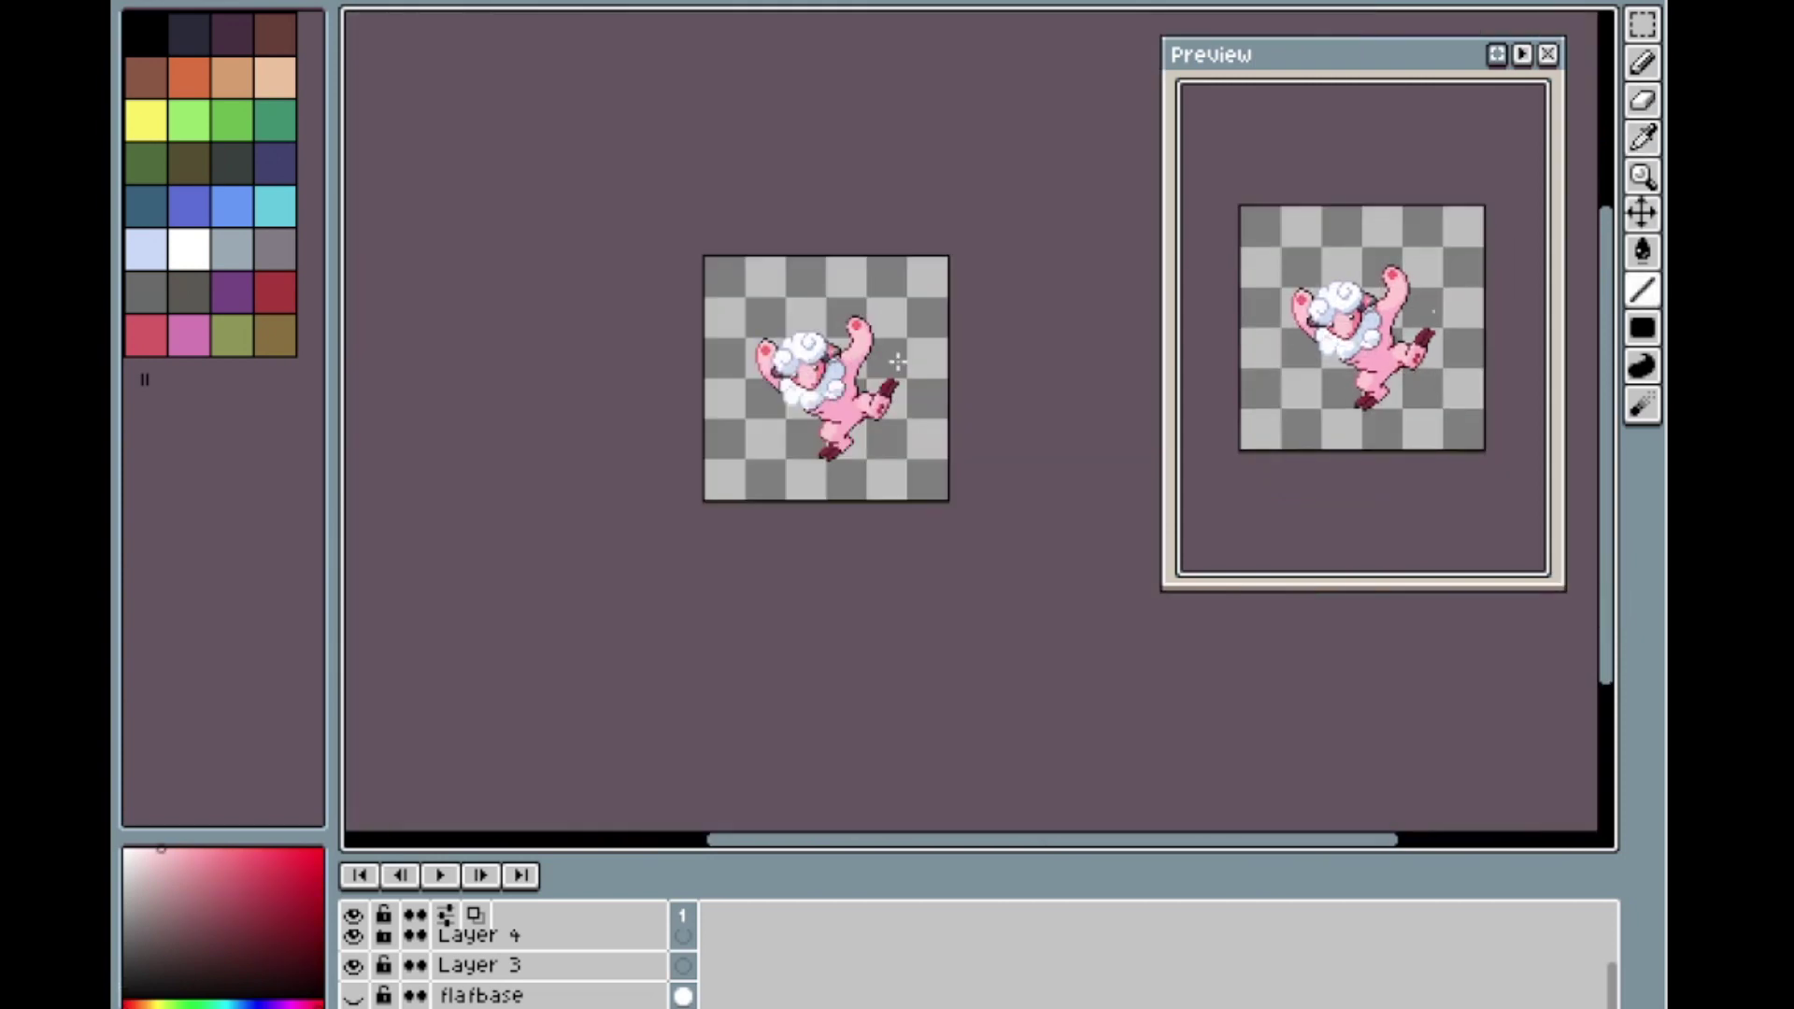
Smooth the dark red outline along the inner edge of the taller raised hand.
scroll(897, 361, "up", 1)
scroll(897, 362, "up", 1)
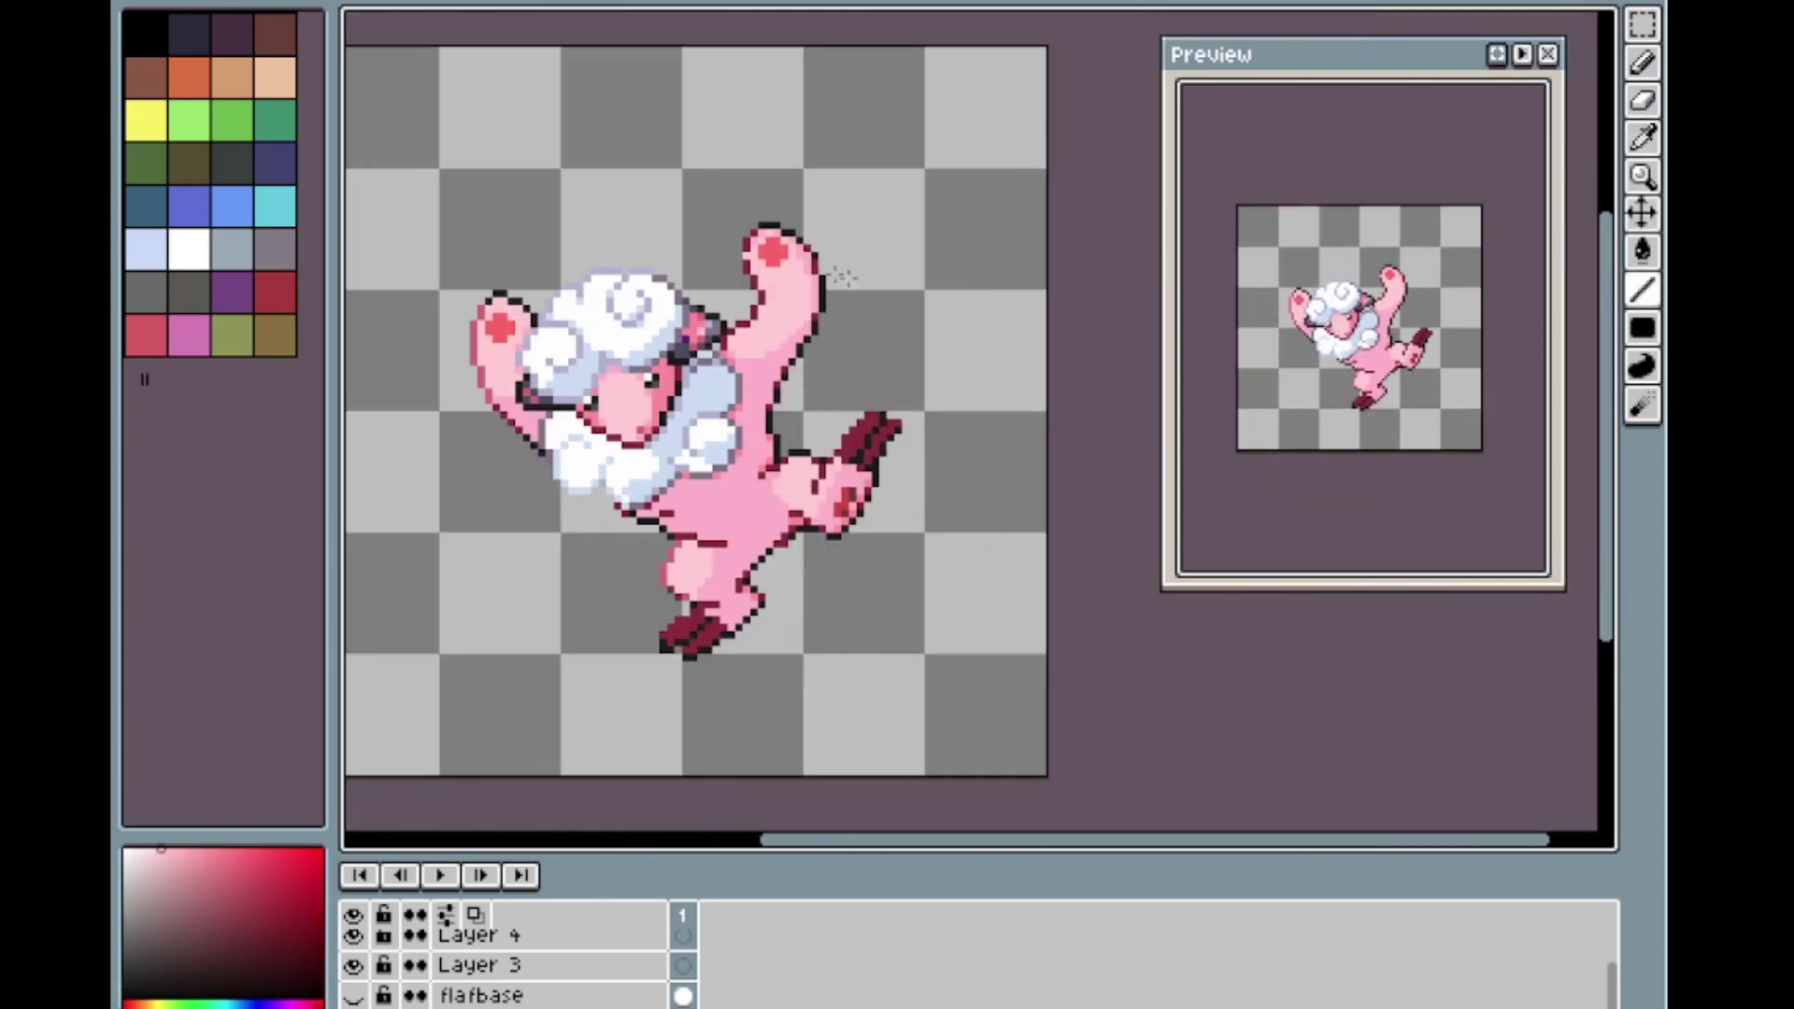
scroll(743, 289, "up", 3)
left_click(633, 308, "ctrl")
left_click(632, 220)
scroll(811, 443, "down", 2)
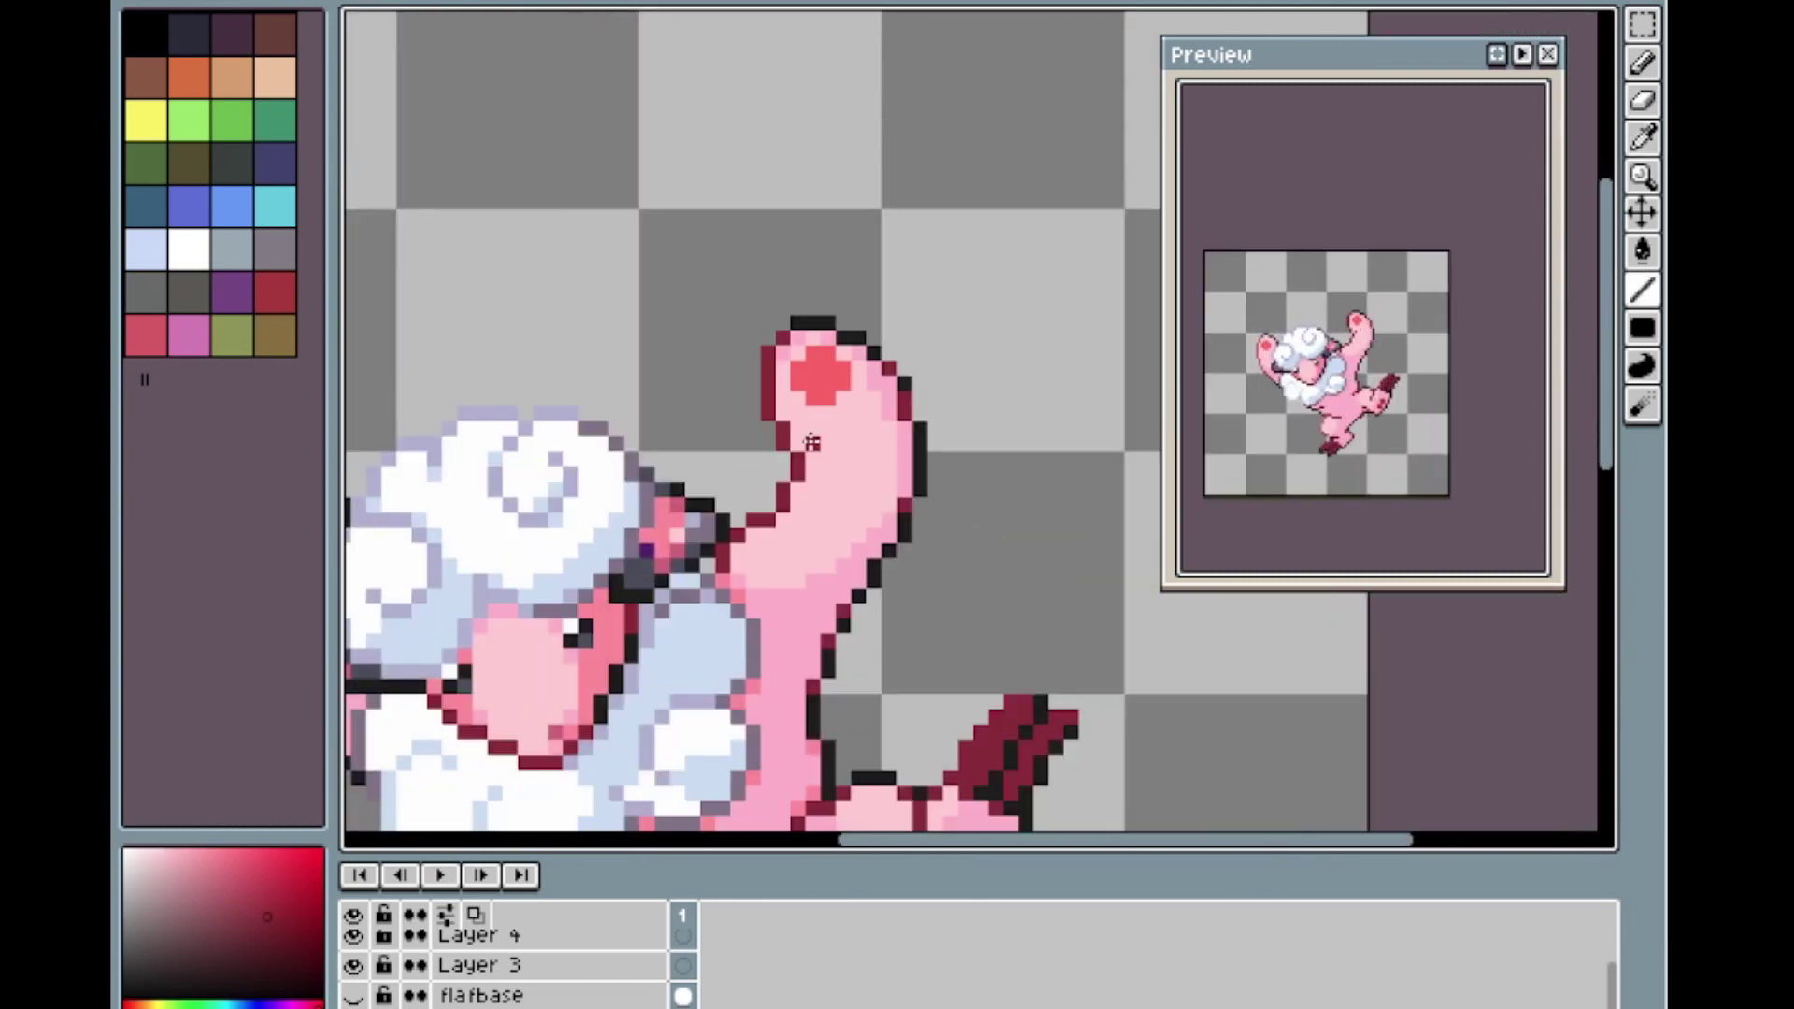
Examine the sprite's reshaped arms and overall pose from near and far.
scroll(811, 443, "down", 1)
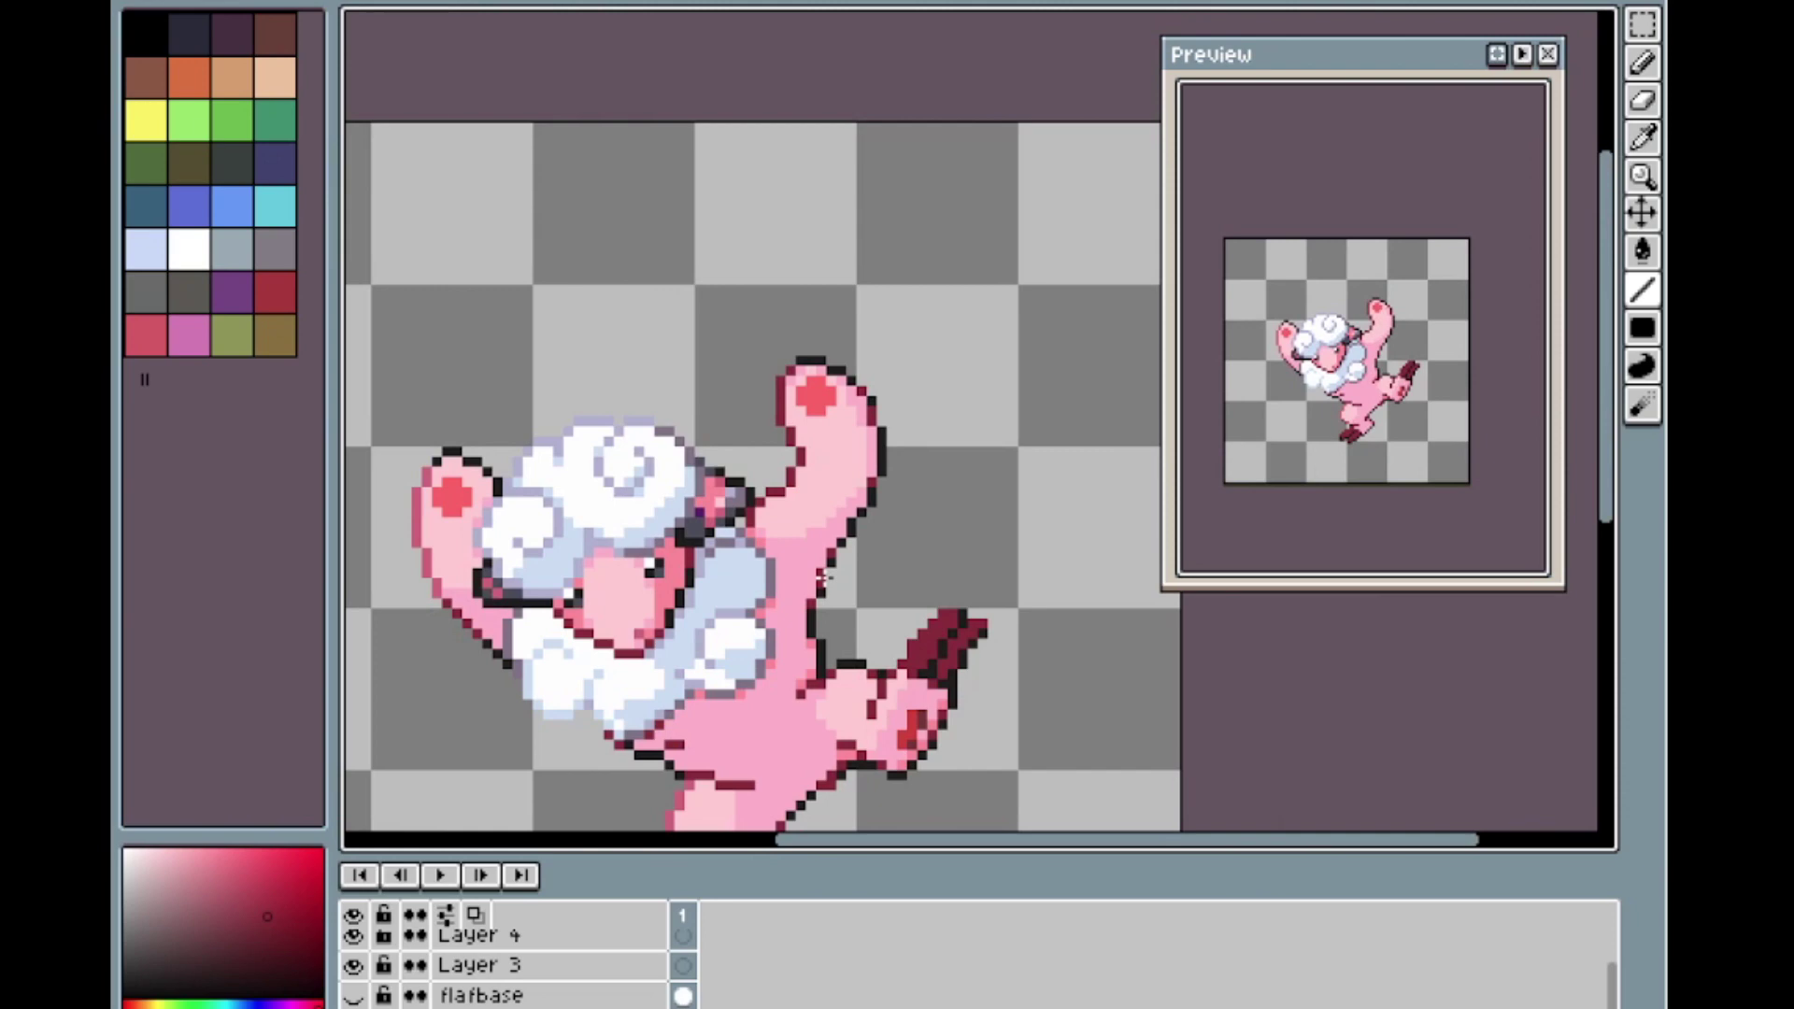
scroll(820, 577, "down", 3)
scroll(827, 617, "up", 2)
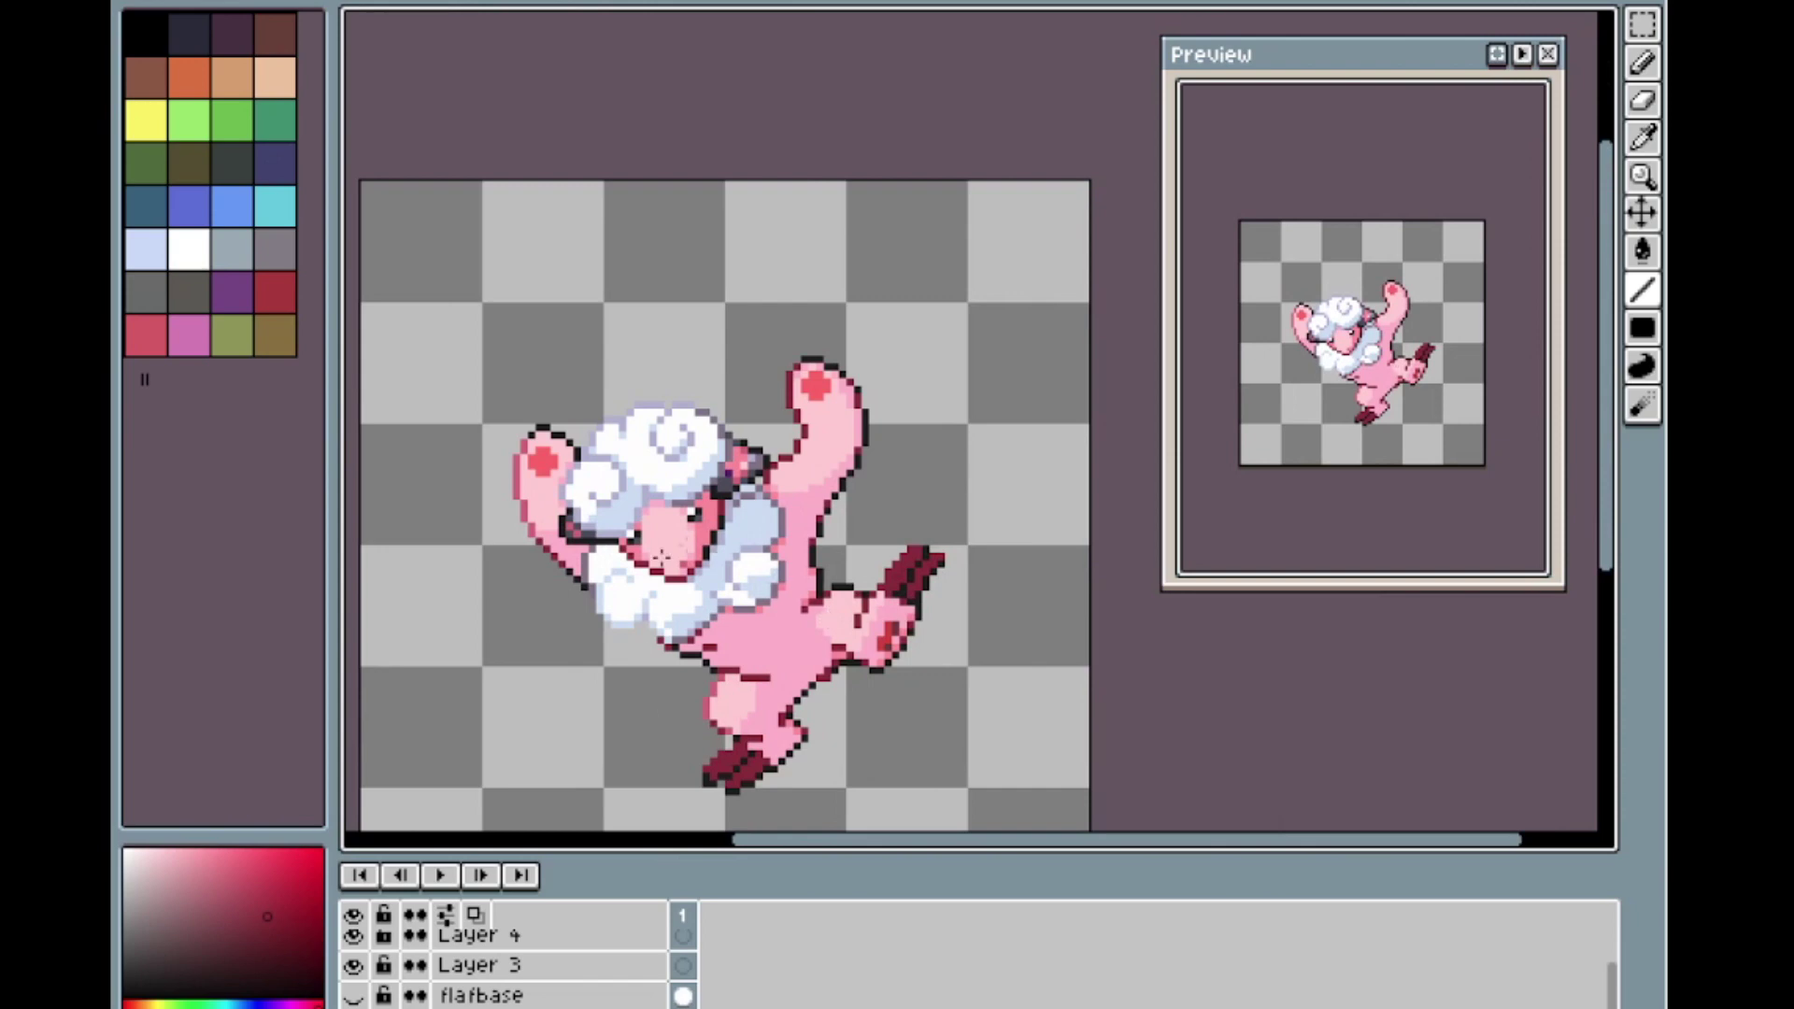
scroll(733, 606, "down", 1)
scroll(746, 626, "up", 1)
scroll(734, 626, "up", 1)
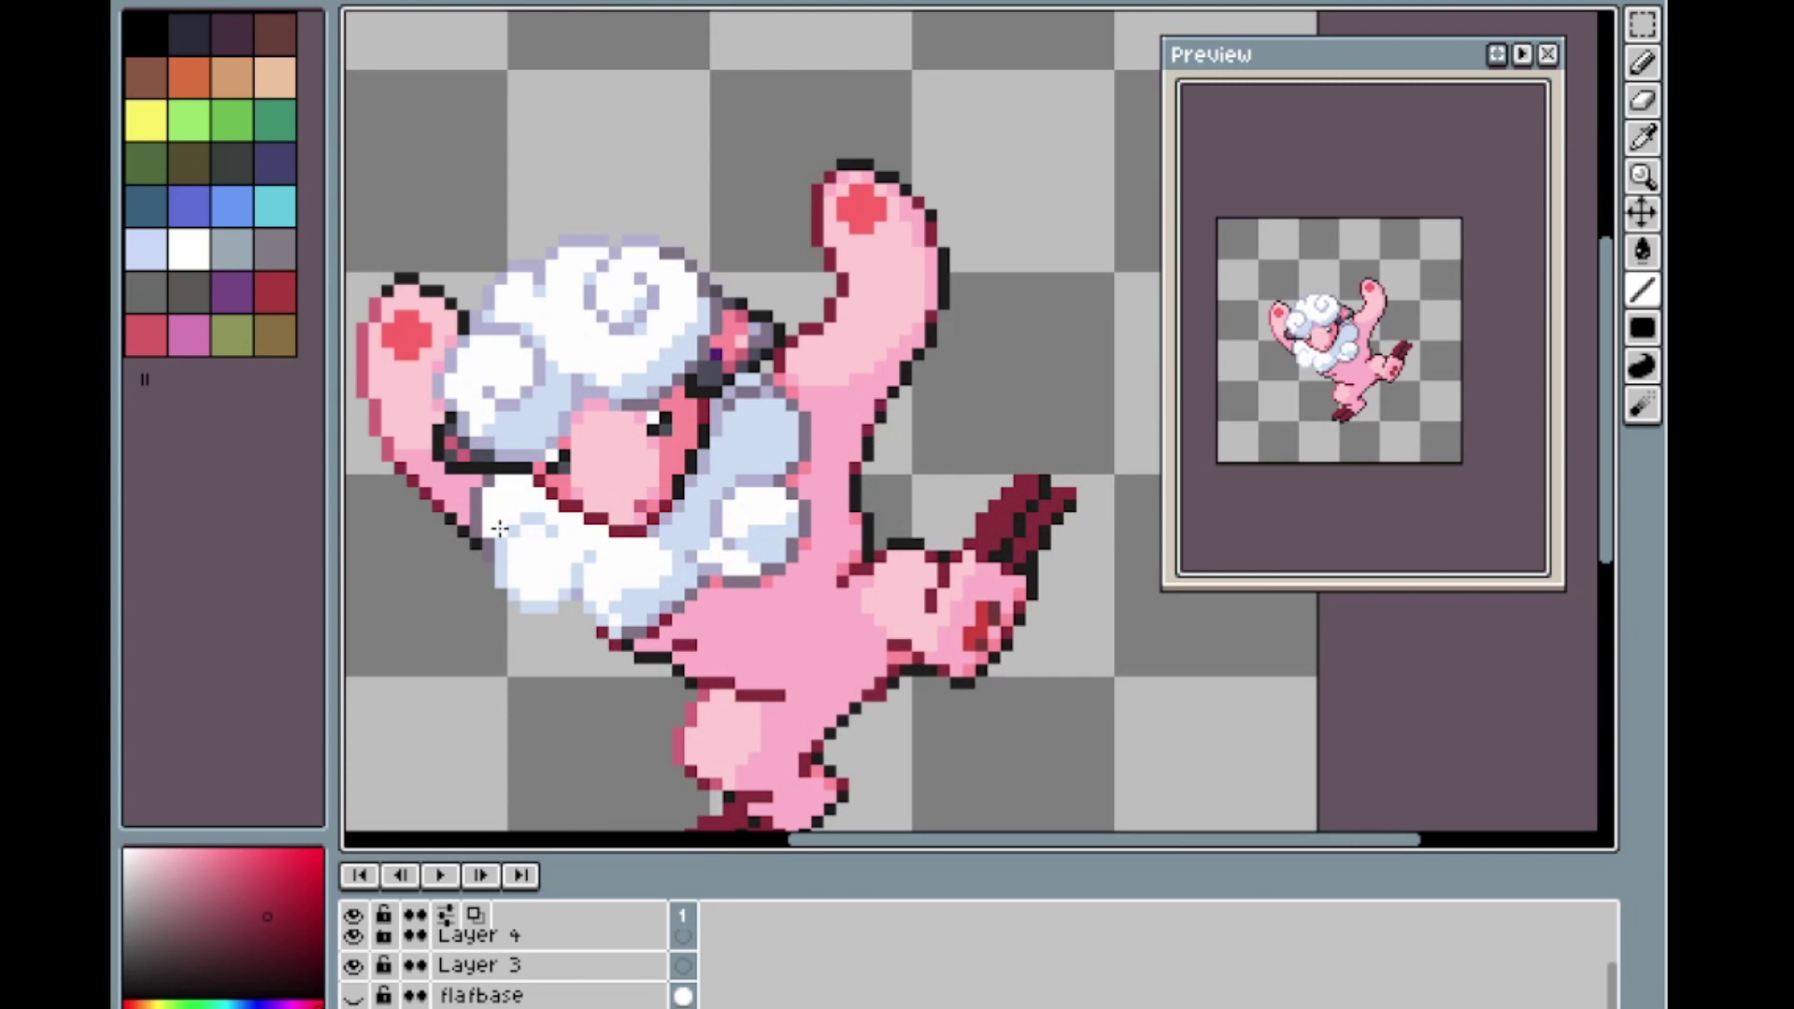
scroll(717, 322, "down", 2)
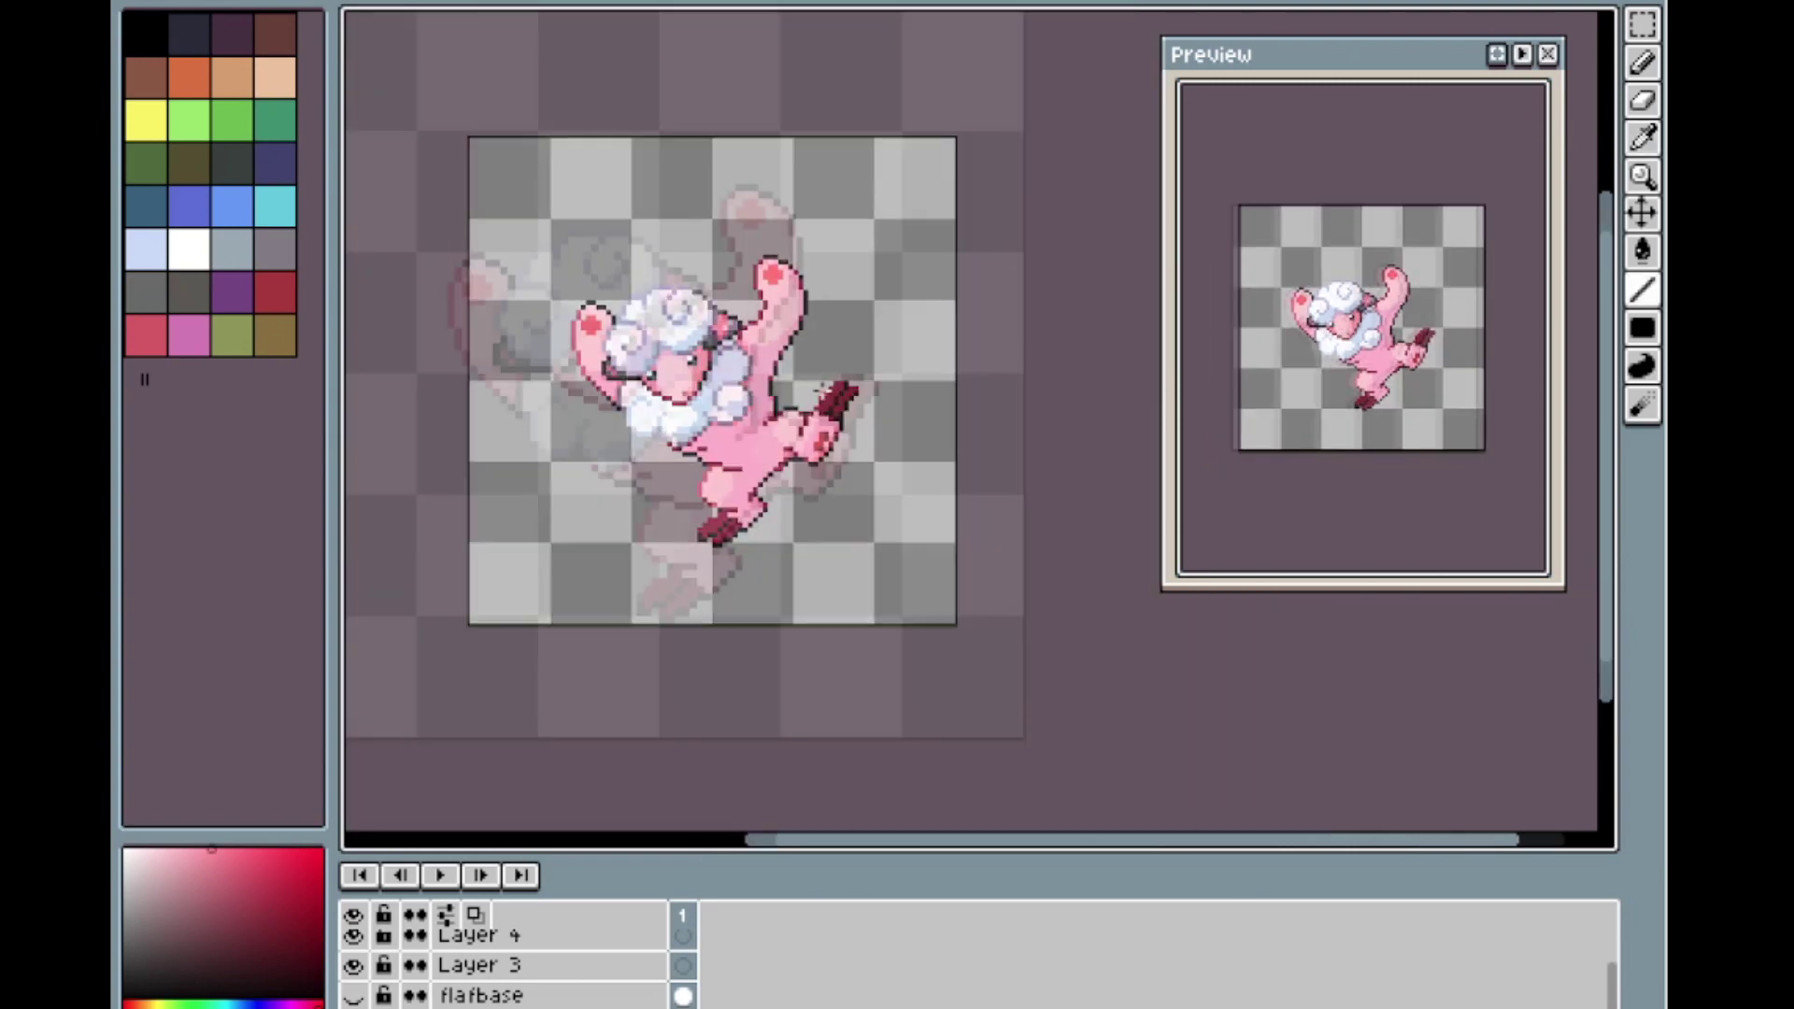
scroll(666, 387, "up", 2)
scroll(477, 536, "down", 1)
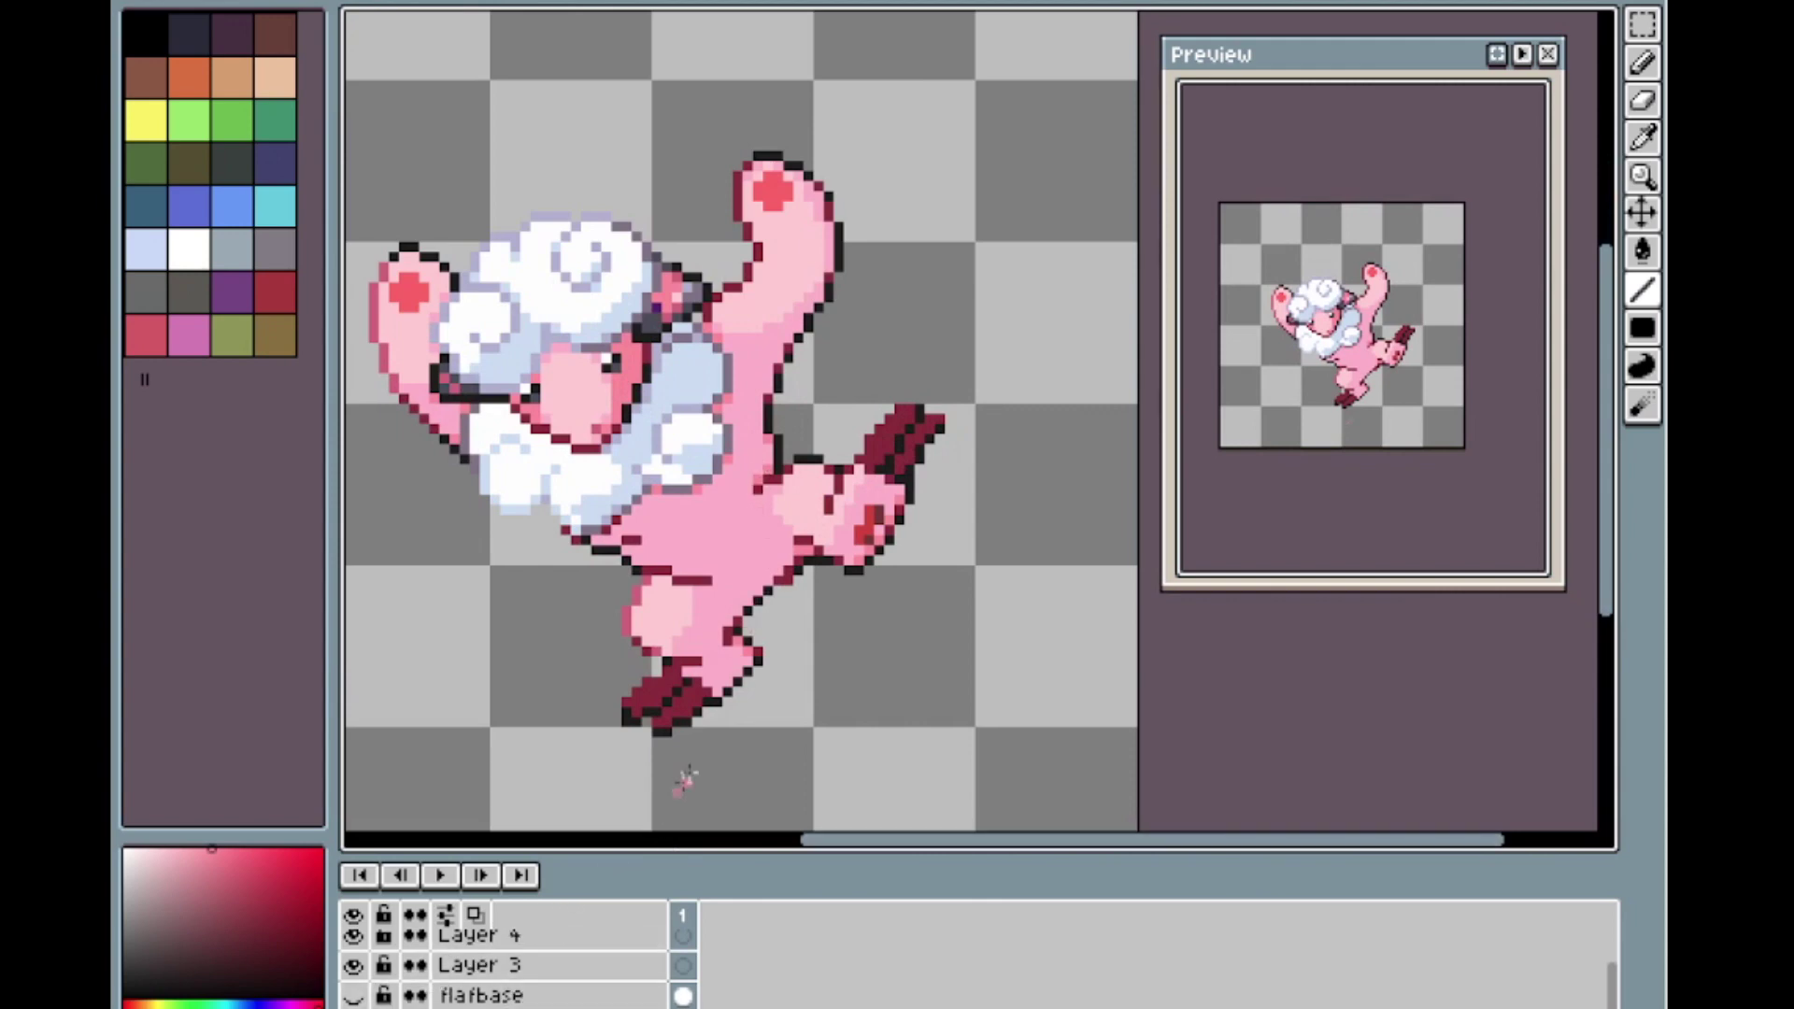
Delete the dark red claws from the raised foot and clean up its outline.
key("v")
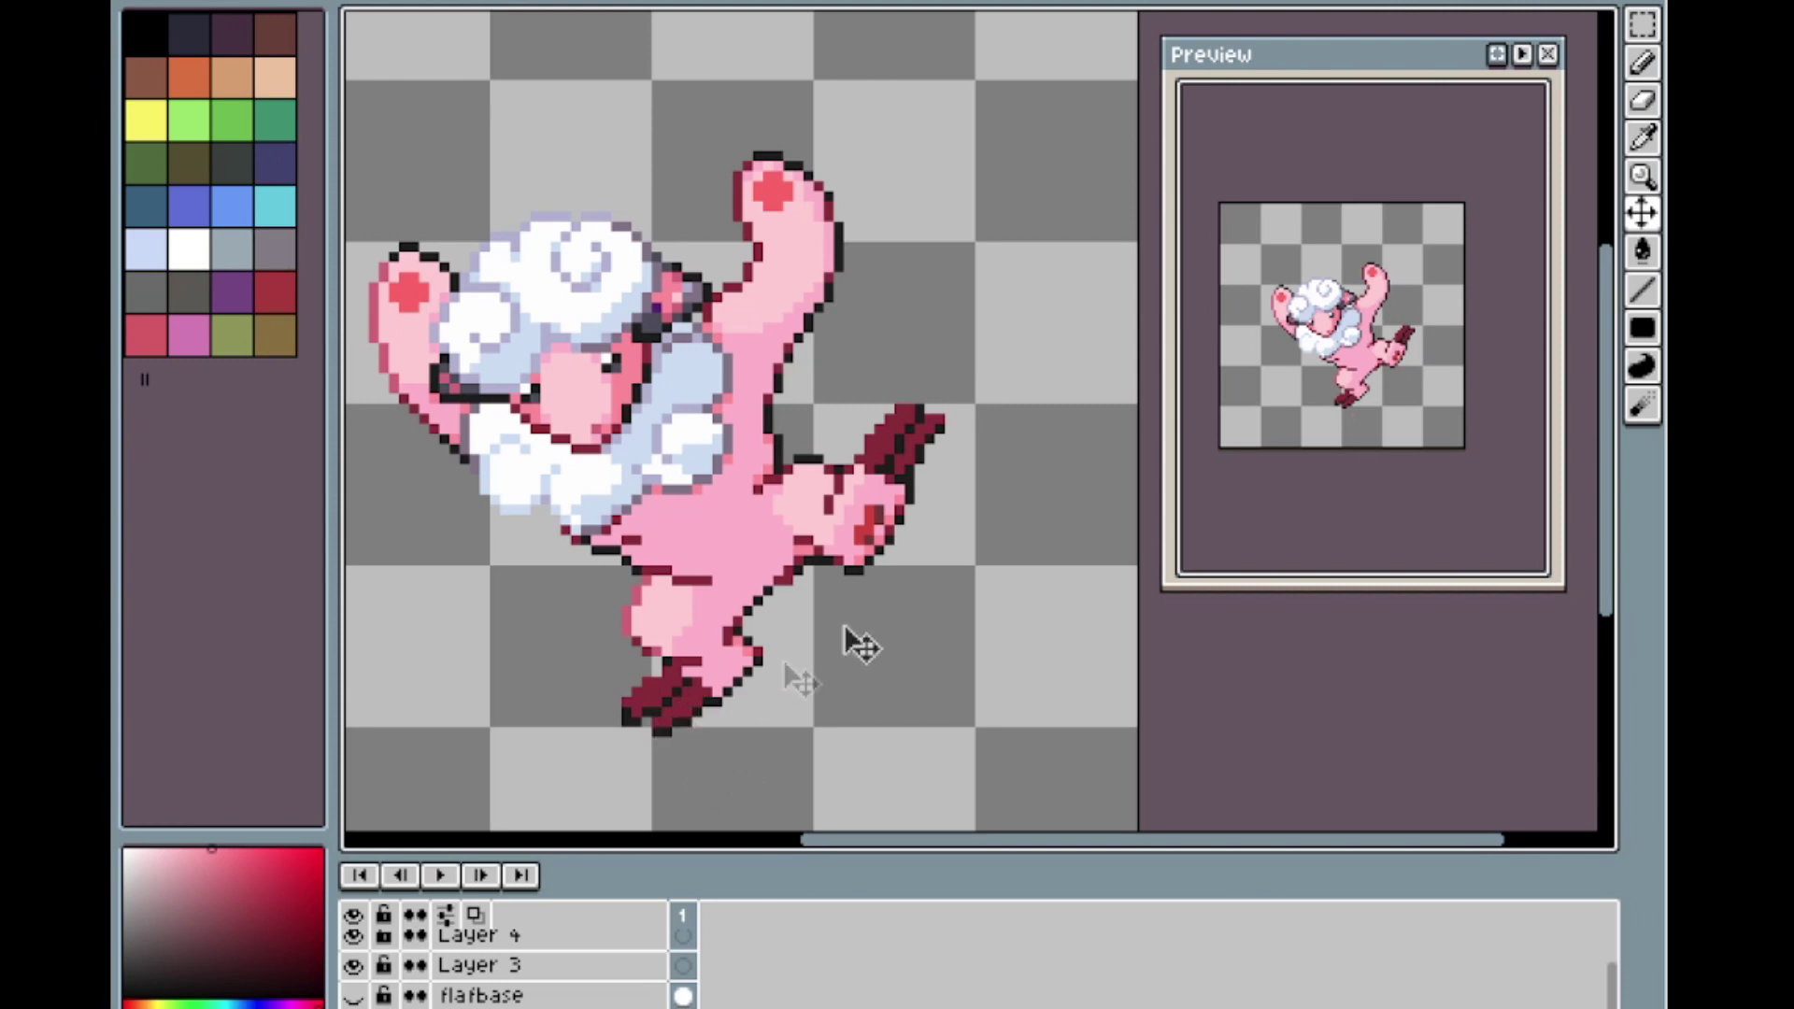
scroll(948, 392, "up", 2)
key("m")
left_click_drag(725, 402, 947, 525)
key("Delete")
mouse_move(887, 544)
left_mouse_down()
mouse_move(761, 542)
mouse_move(865, 561)
mouse_move(784, 541)
left_mouse_up()
key("e")
key("l")
left_click(765, 543, "alt")
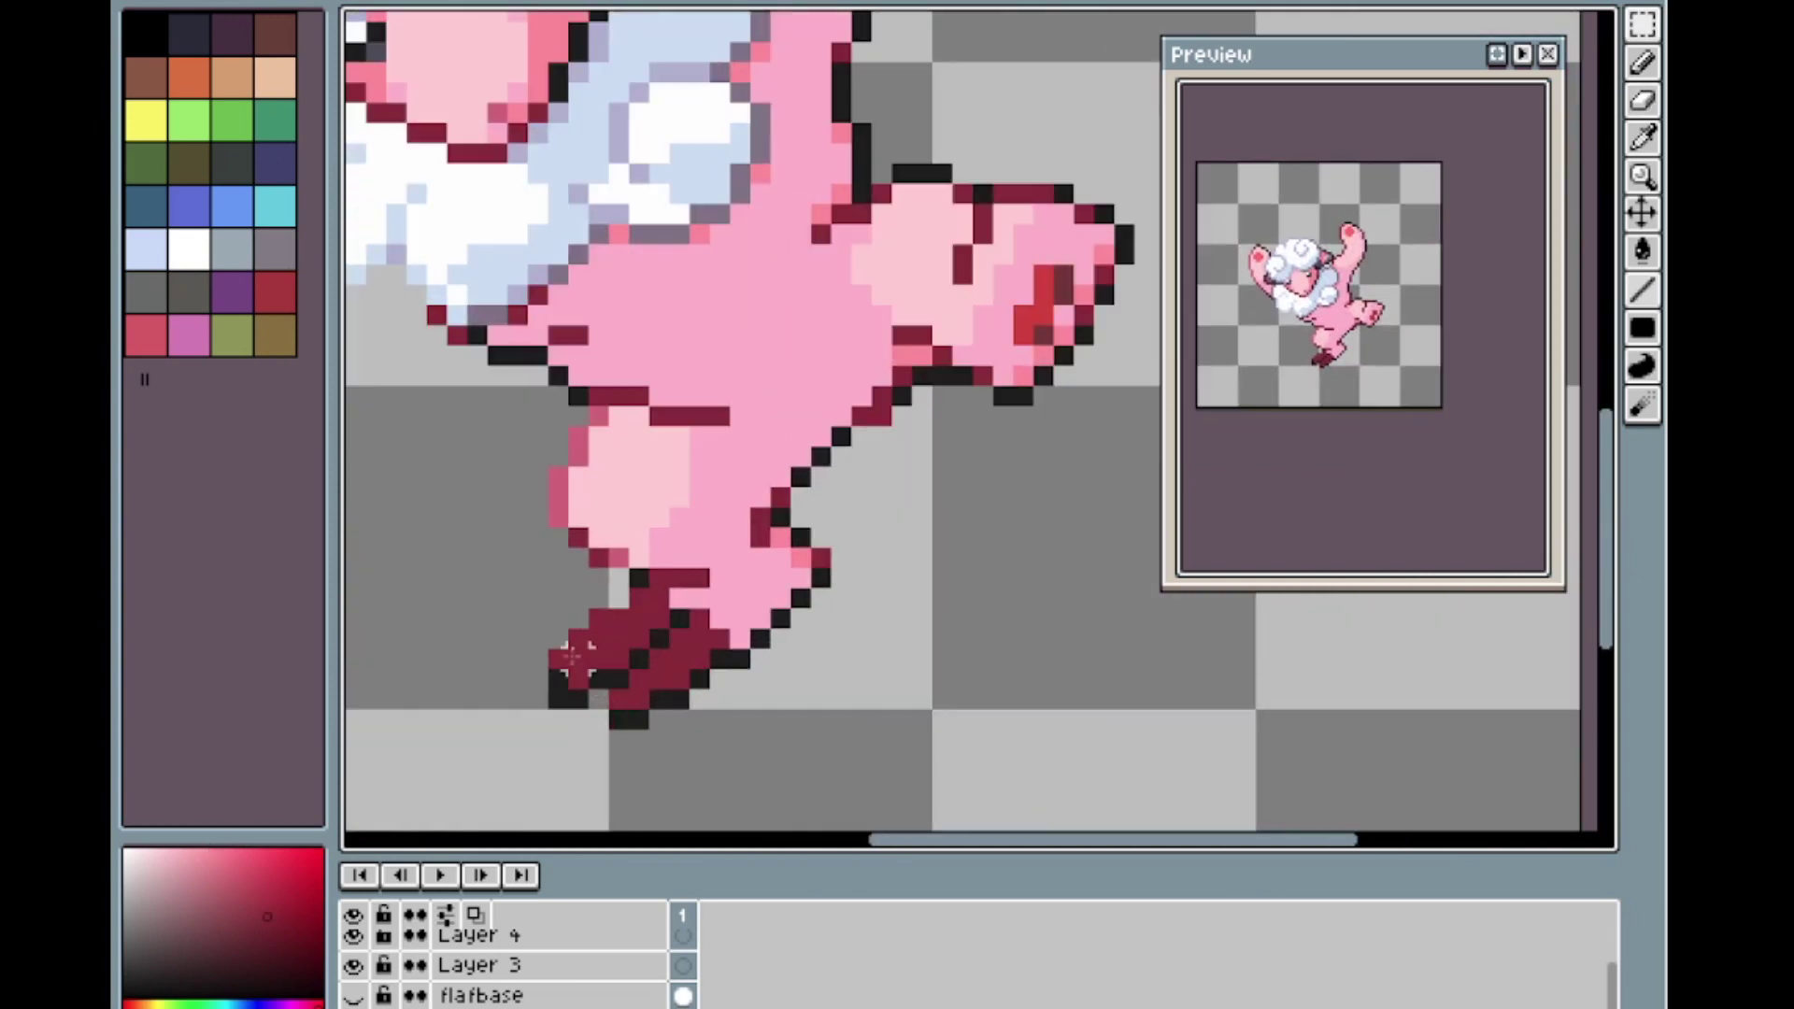
Delete the dark red claws from the lower standing foot.
key("m")
left_click_drag(548, 628, 730, 752)
key("Delete")
key("Delete")
left_click_drag(592, 588, 700, 666)
key("Delete")
key("ctrl+z")
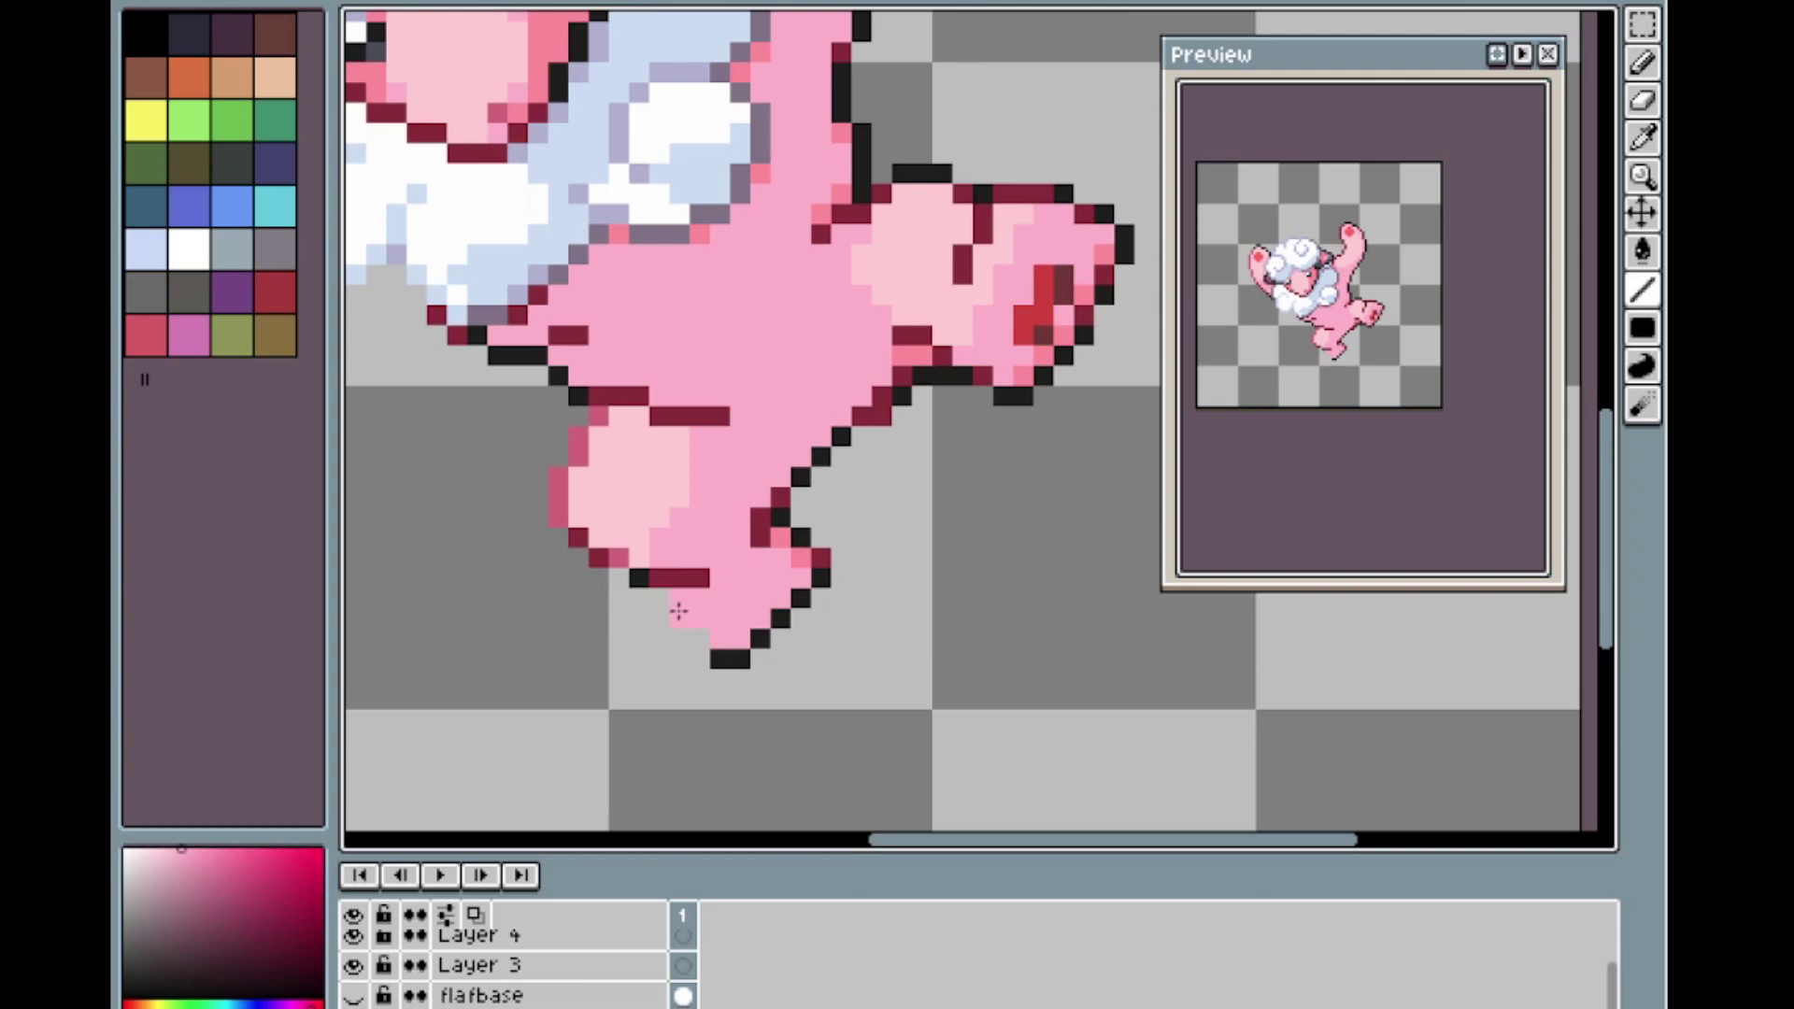
Show the flafbase layer and draw a dark hoof outline under the standing foot with colour sampled from the reference sprite.
left_click(353, 995)
scroll(934, 654, "down", 3)
scroll(961, 693, "up", 3)
left_click(911, 619, "alt")
left_click(581, 596, "ctrl")
key("l")
mouse_move(469, 576)
left_mouse_down()
mouse_move(449, 616)
mouse_move(509, 635)
mouse_move(470, 616)
mouse_move(530, 616)
left_mouse_up()
left_click(451, 596)
left_click(520, 595, "alt")
left_click(470, 595)
Shade the standing foot's new hoof with tones sampled from the reference hoof and touch up its edge.
left_click(925, 595, "alt")
left_click(934, 576, "alt")
left_click(970, 595, "alt")
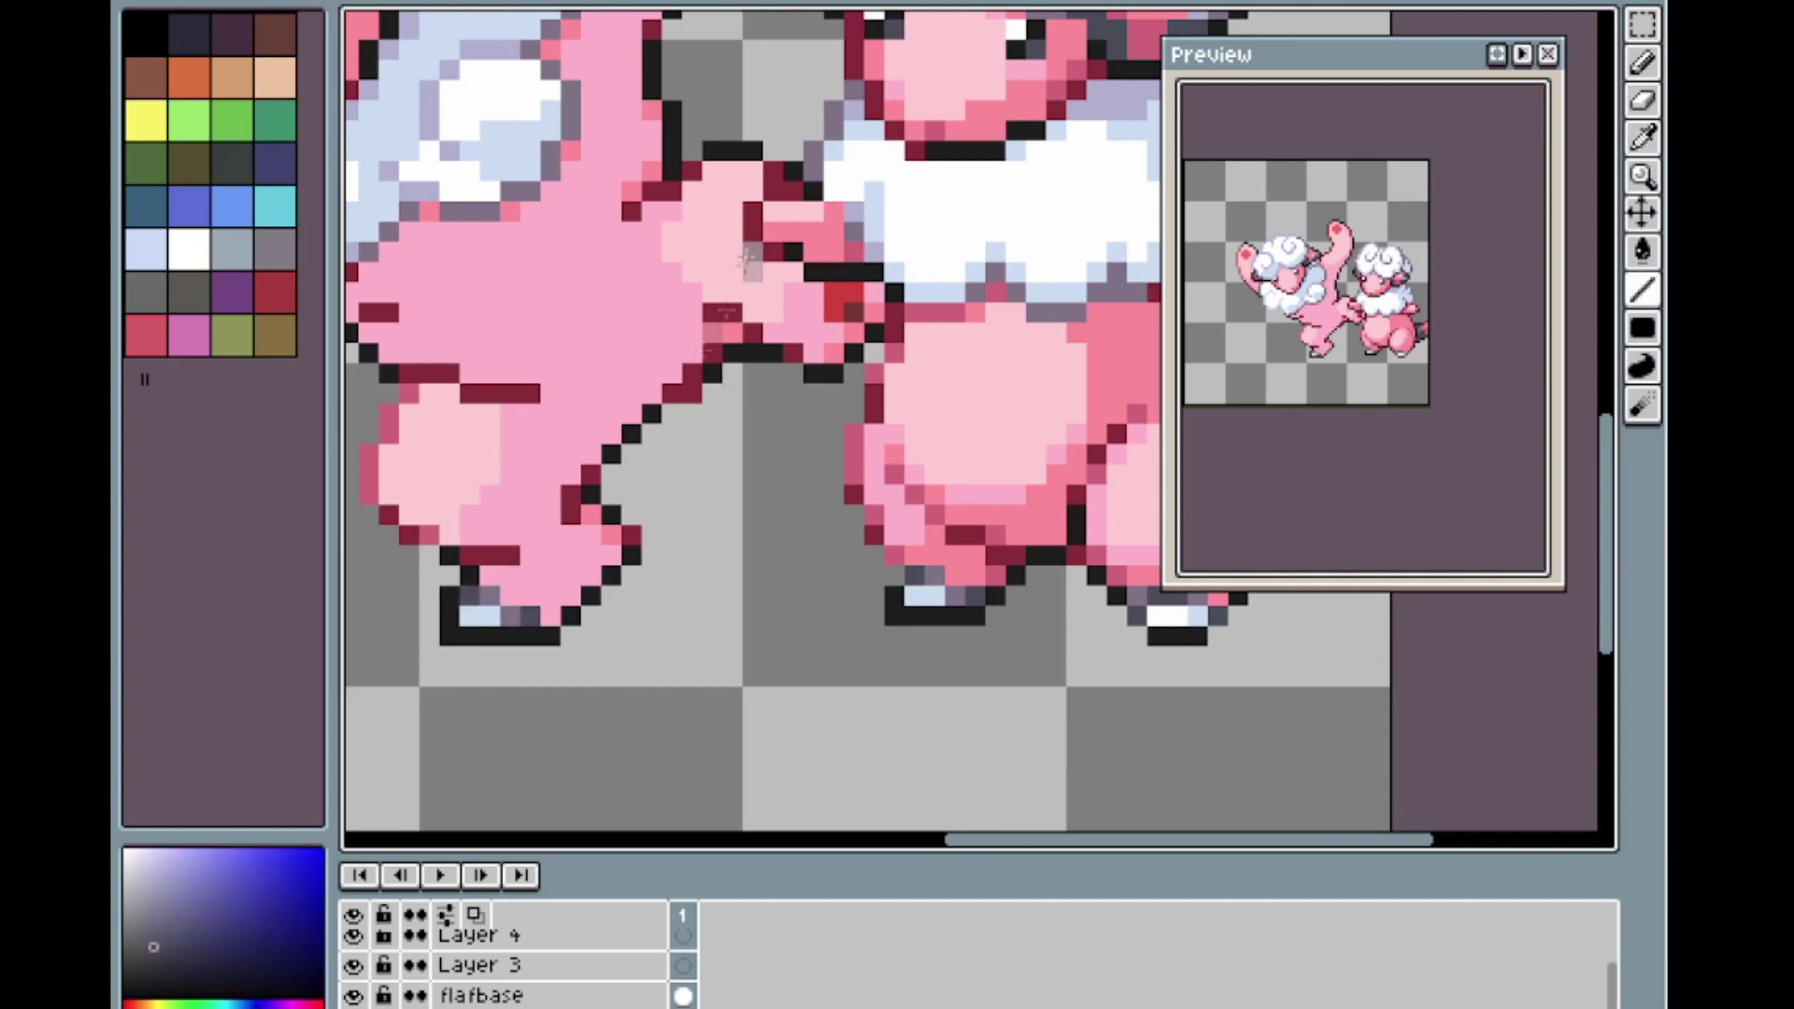
left_click(428, 535, "alt")
left_click(545, 615)
scroll(546, 616, "down", 4)
scroll(444, 325, "up", 3)
scroll(447, 323, "down", 2)
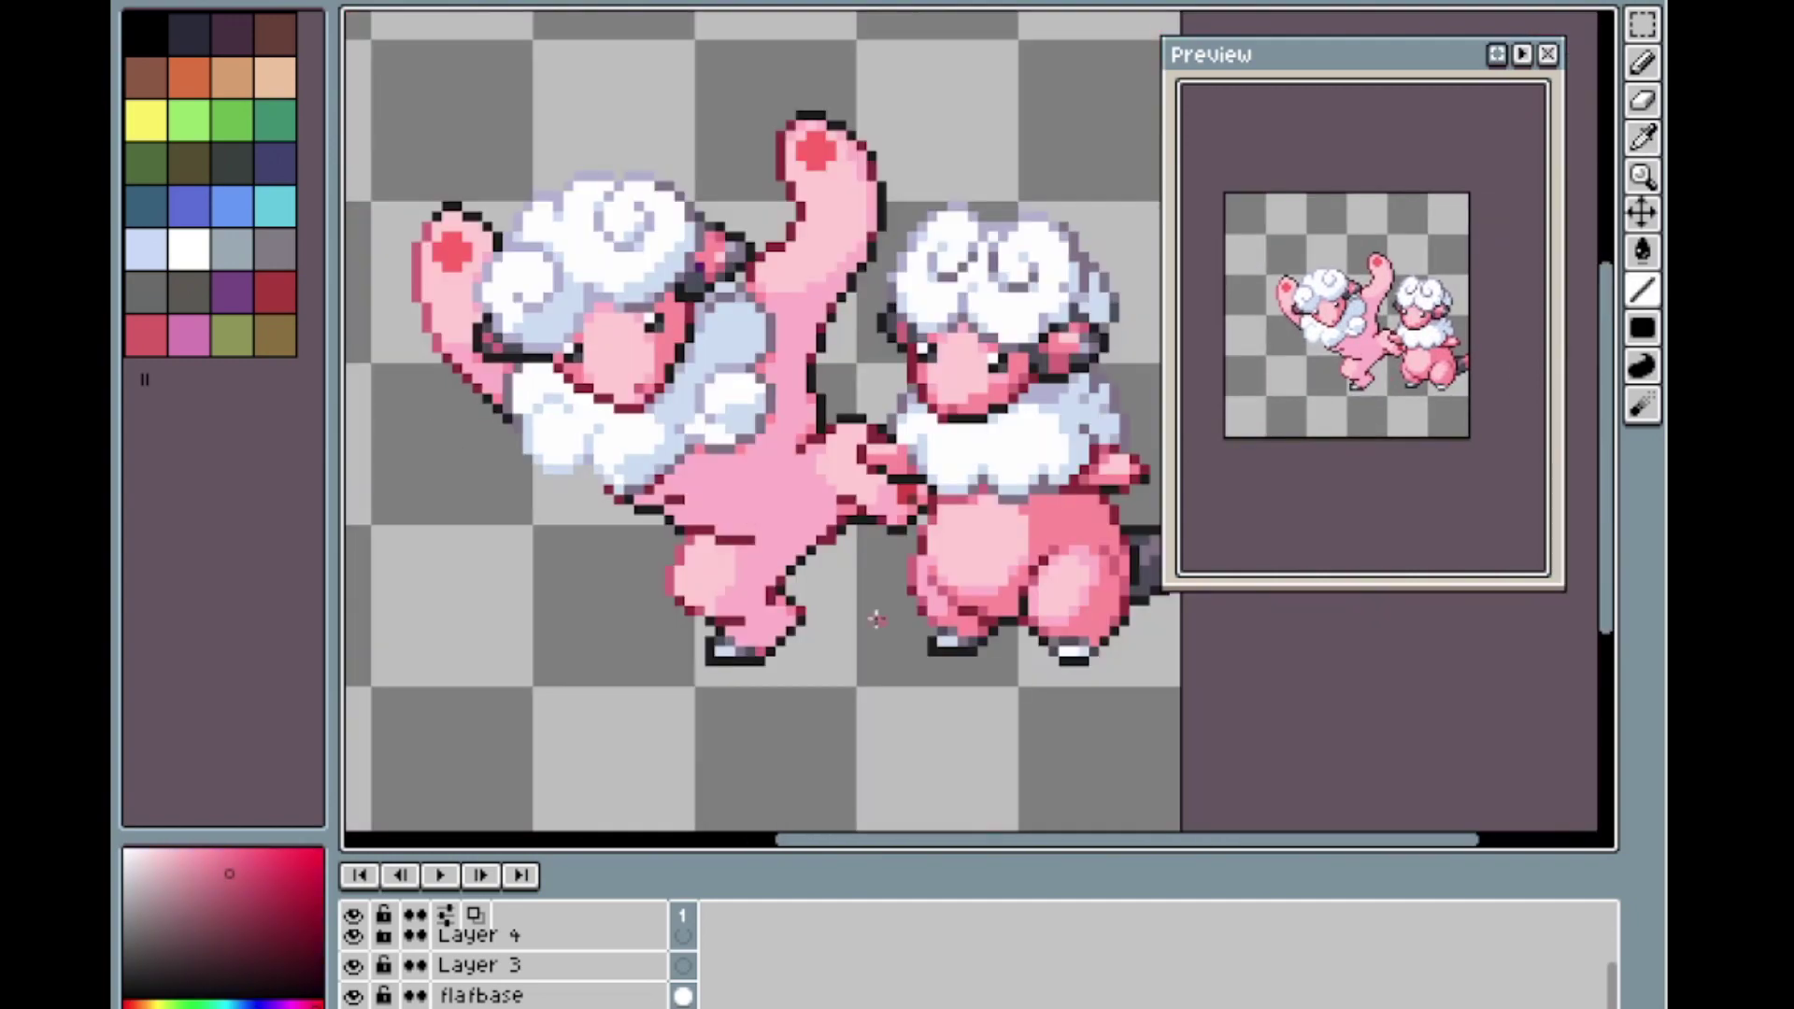
scroll(874, 620, "up", 1)
scroll(1025, 455, "down", 2)
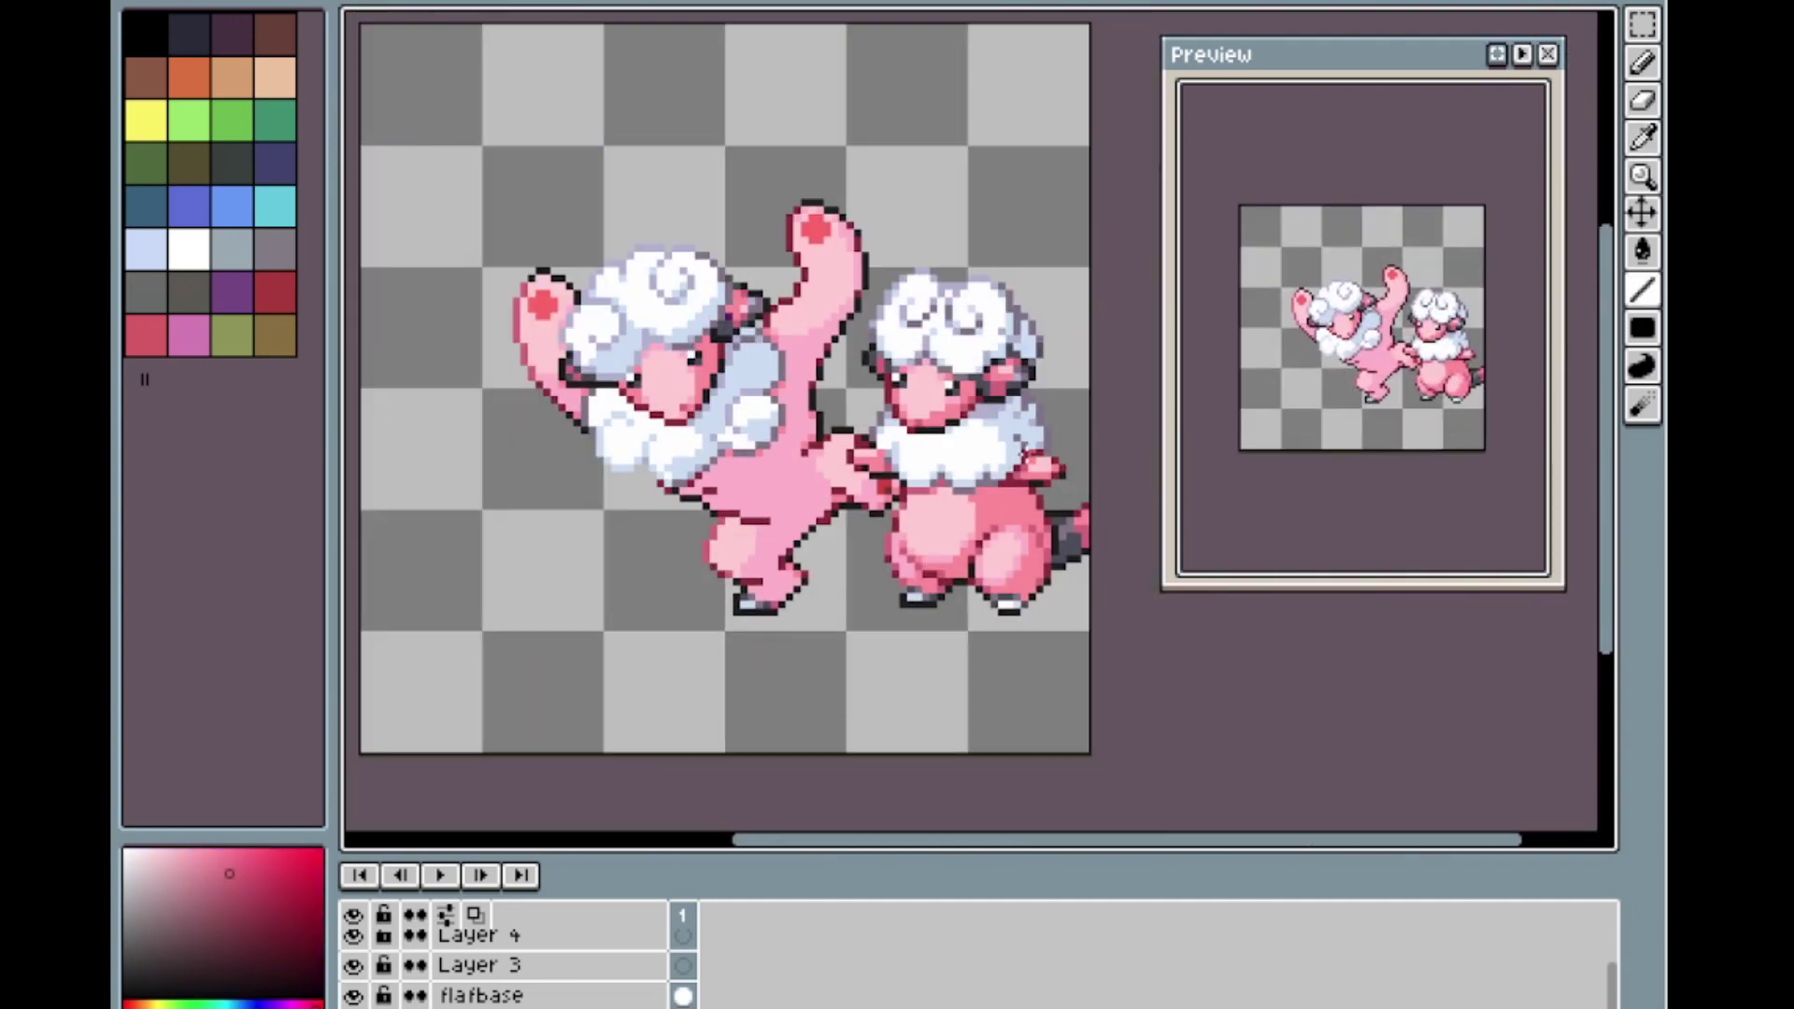
scroll(1025, 455, "up", 1)
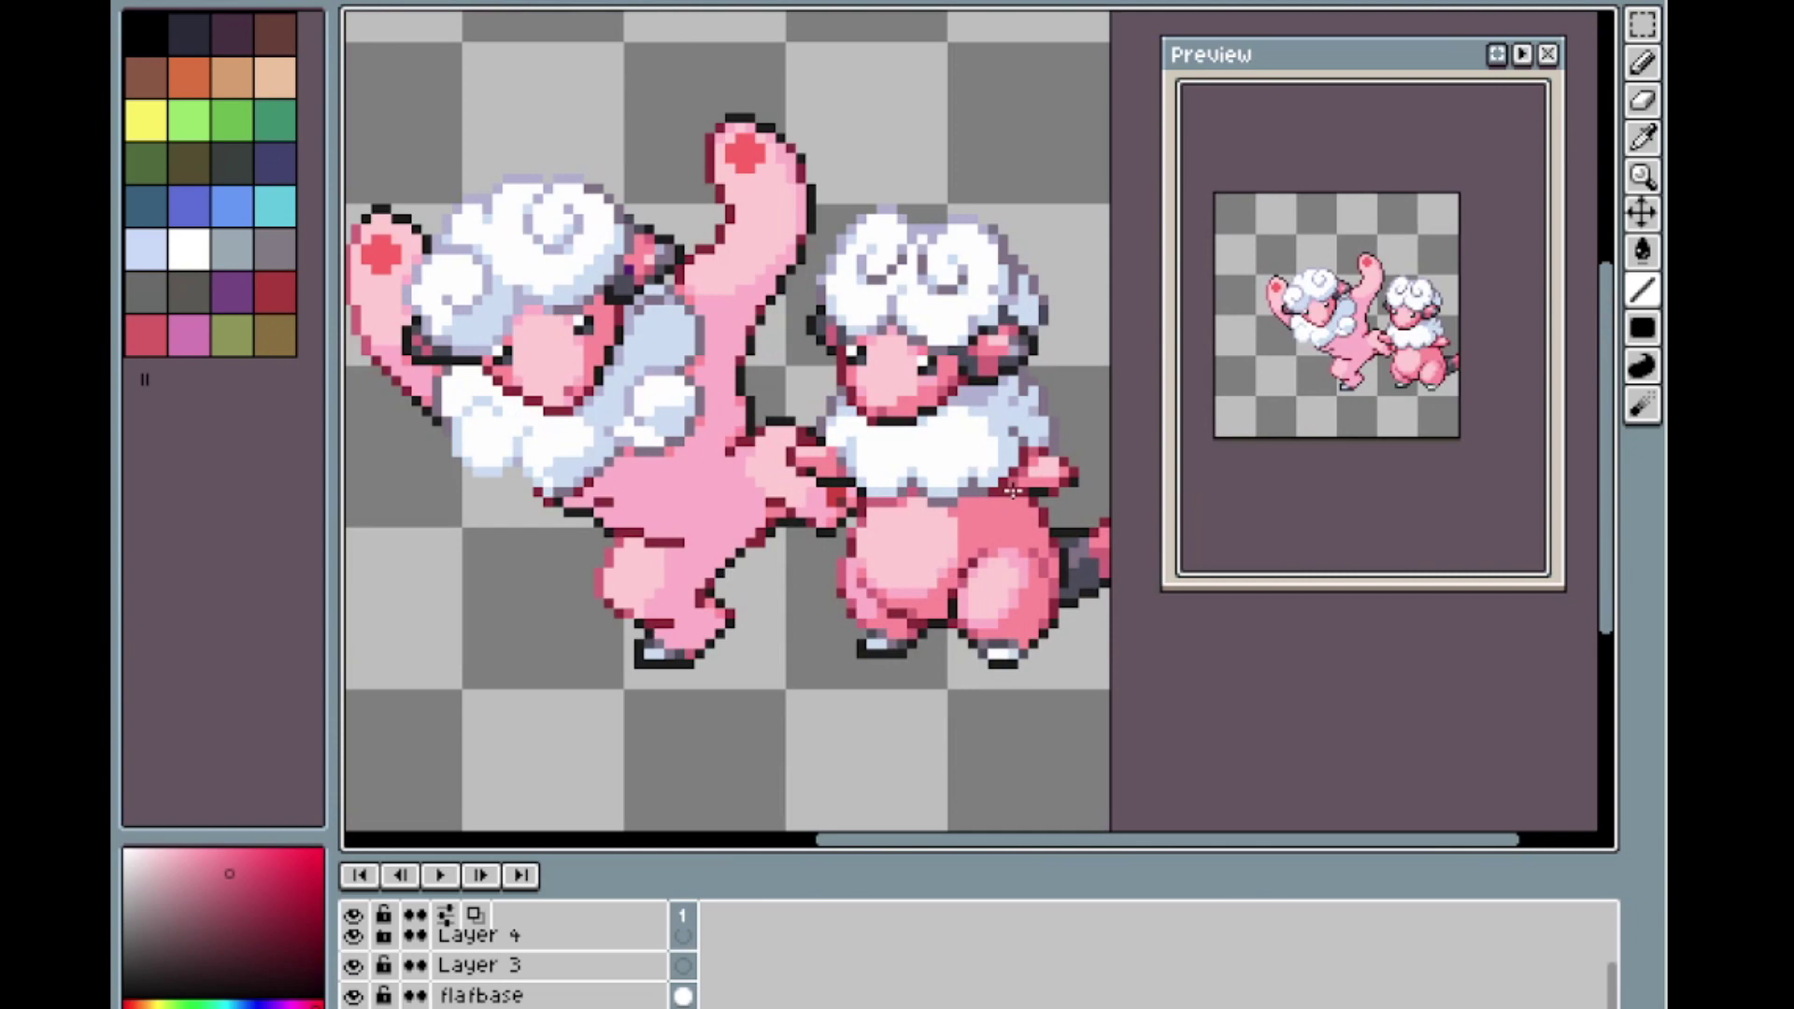
key("shift+r")
left_click_drag(1213, 448, 748, 477)
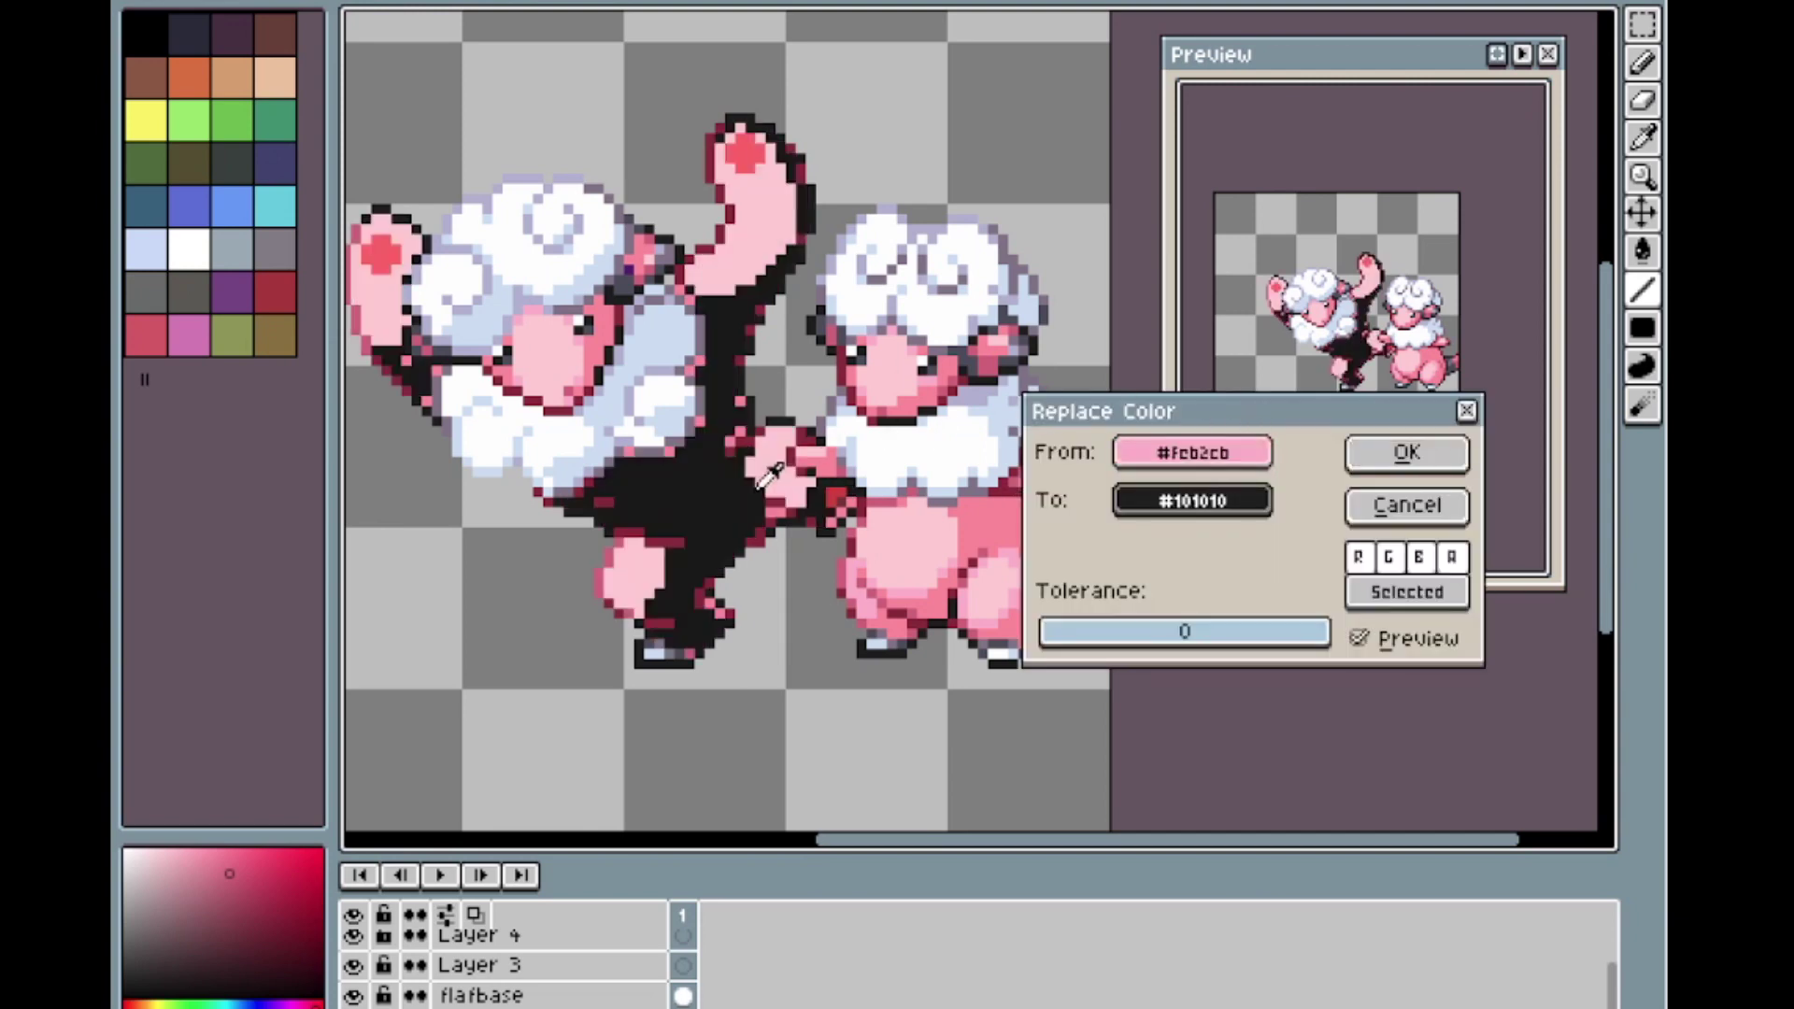
left_click_drag(1165, 523, 977, 516)
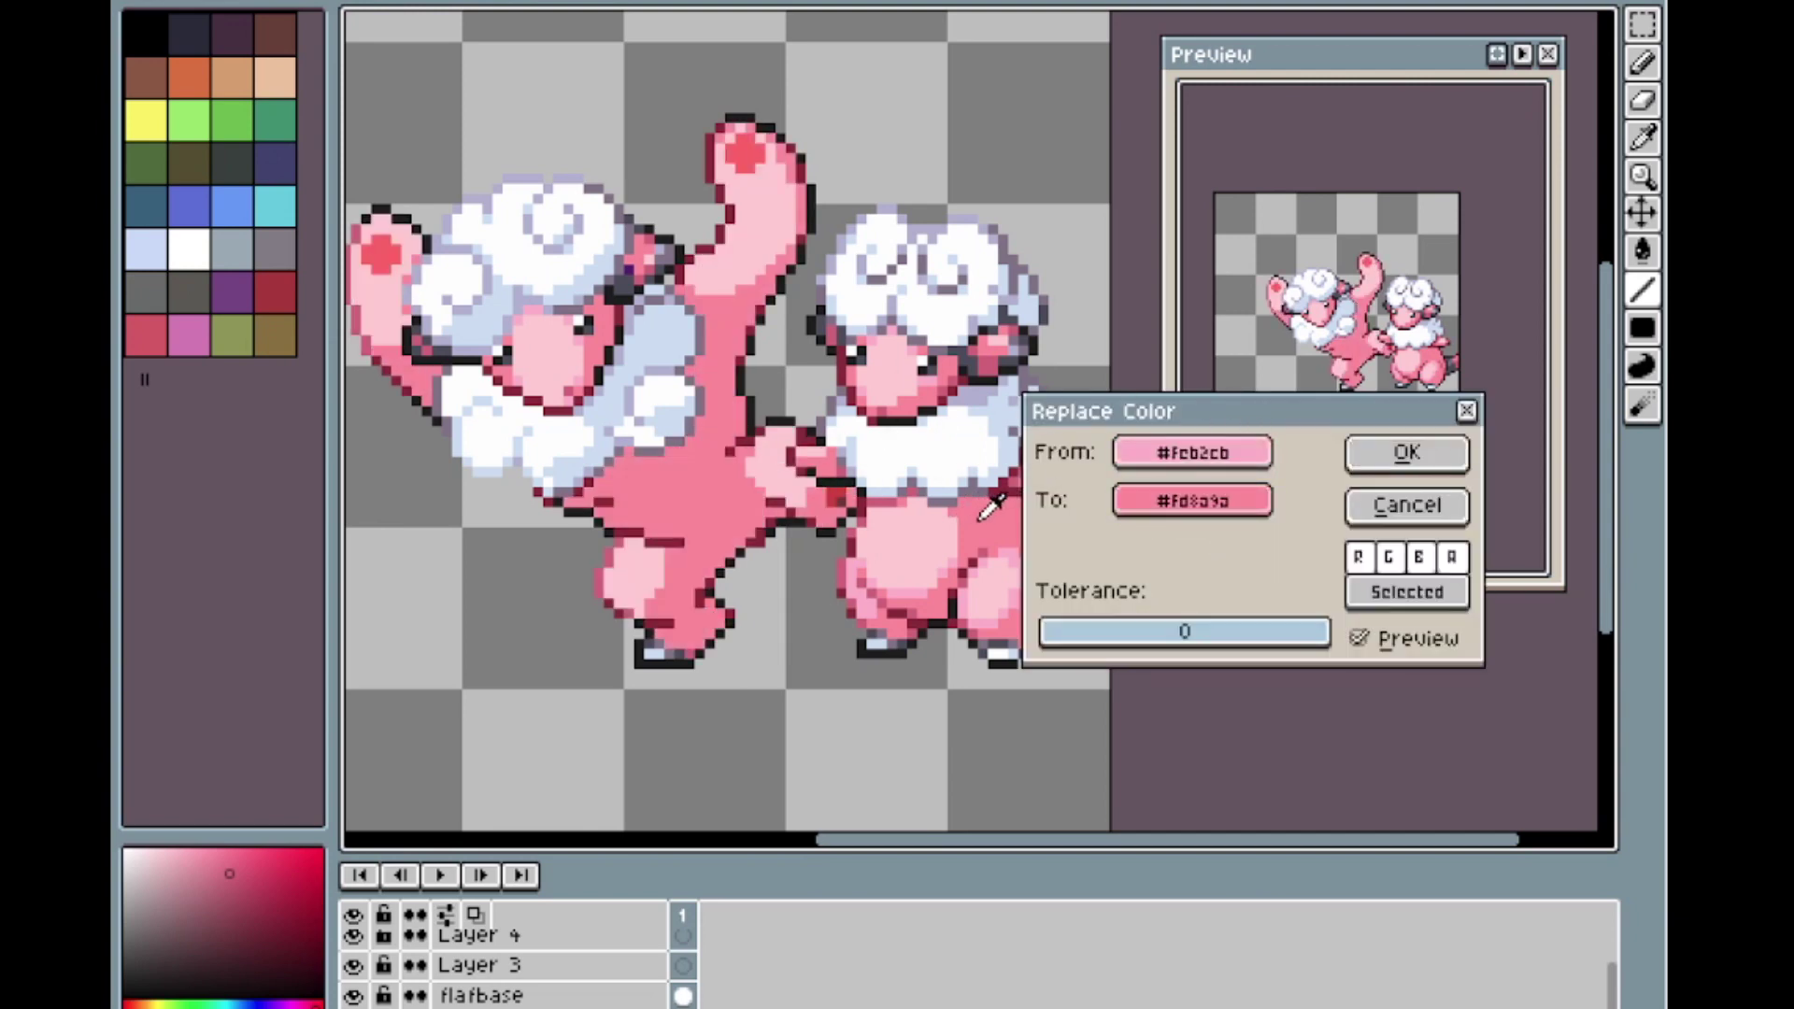
left_click(1359, 521)
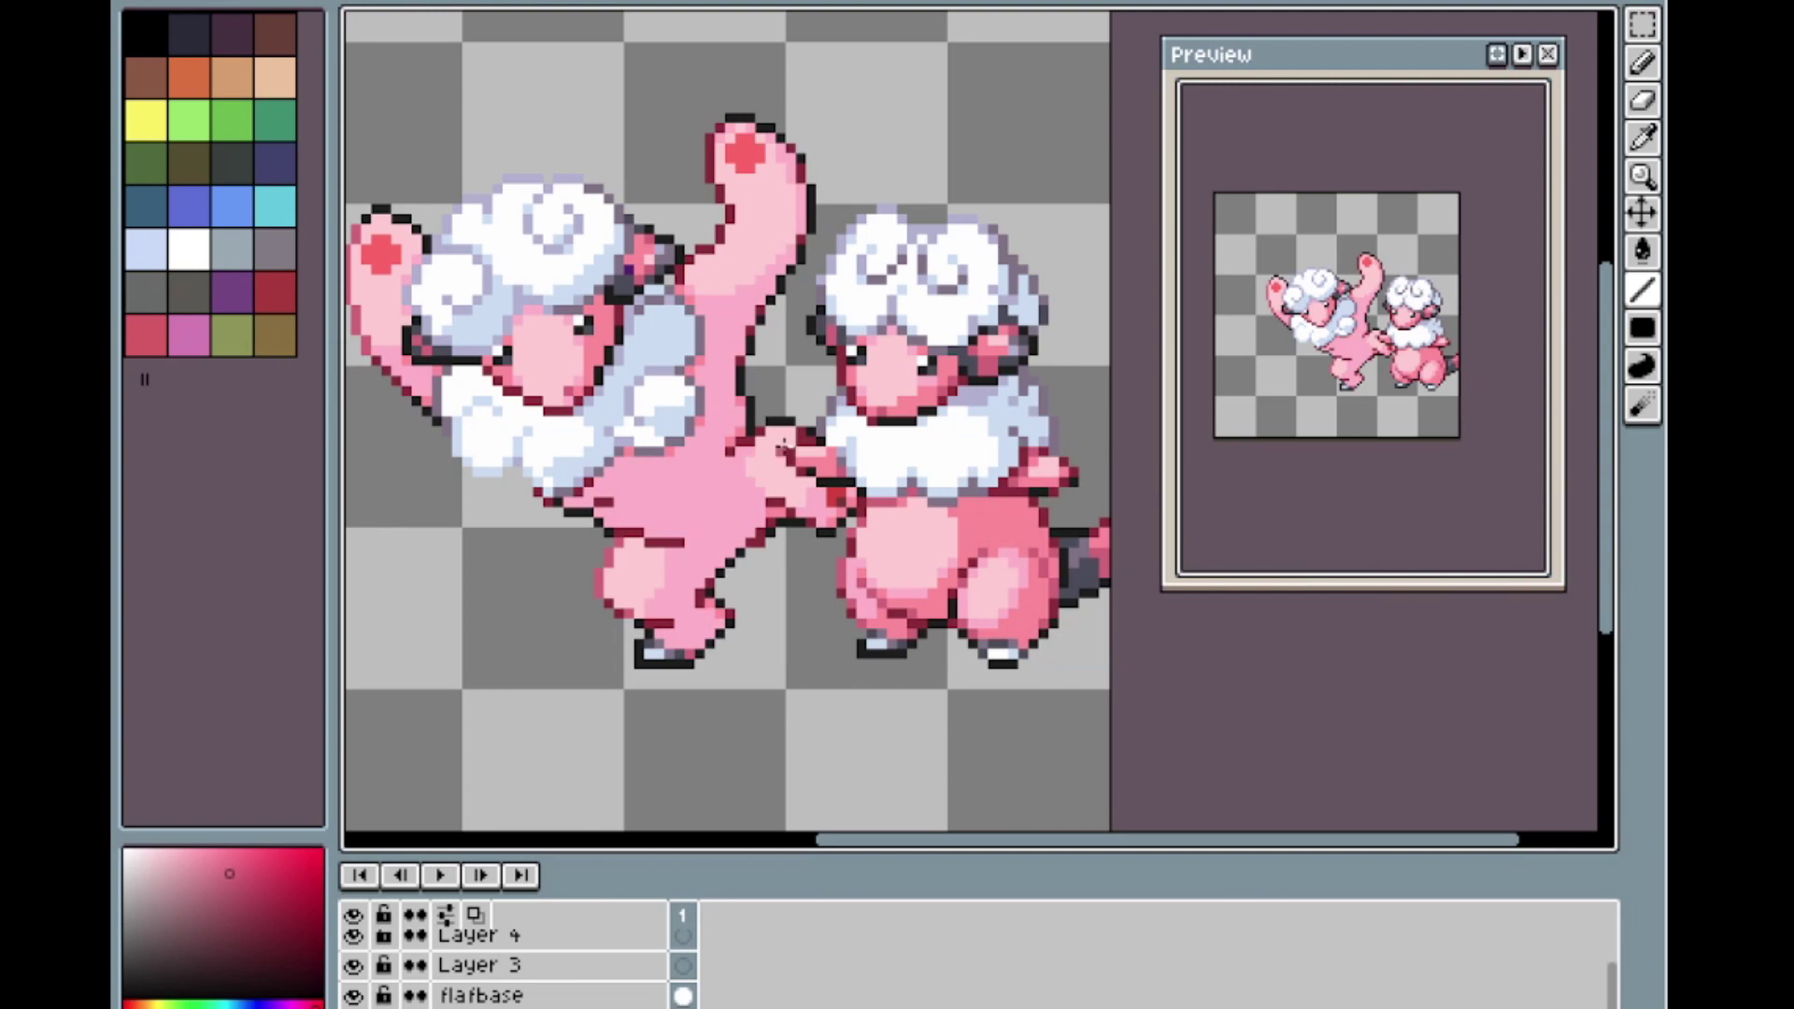
key("shift+r")
left_click_drag(1196, 463, 802, 516)
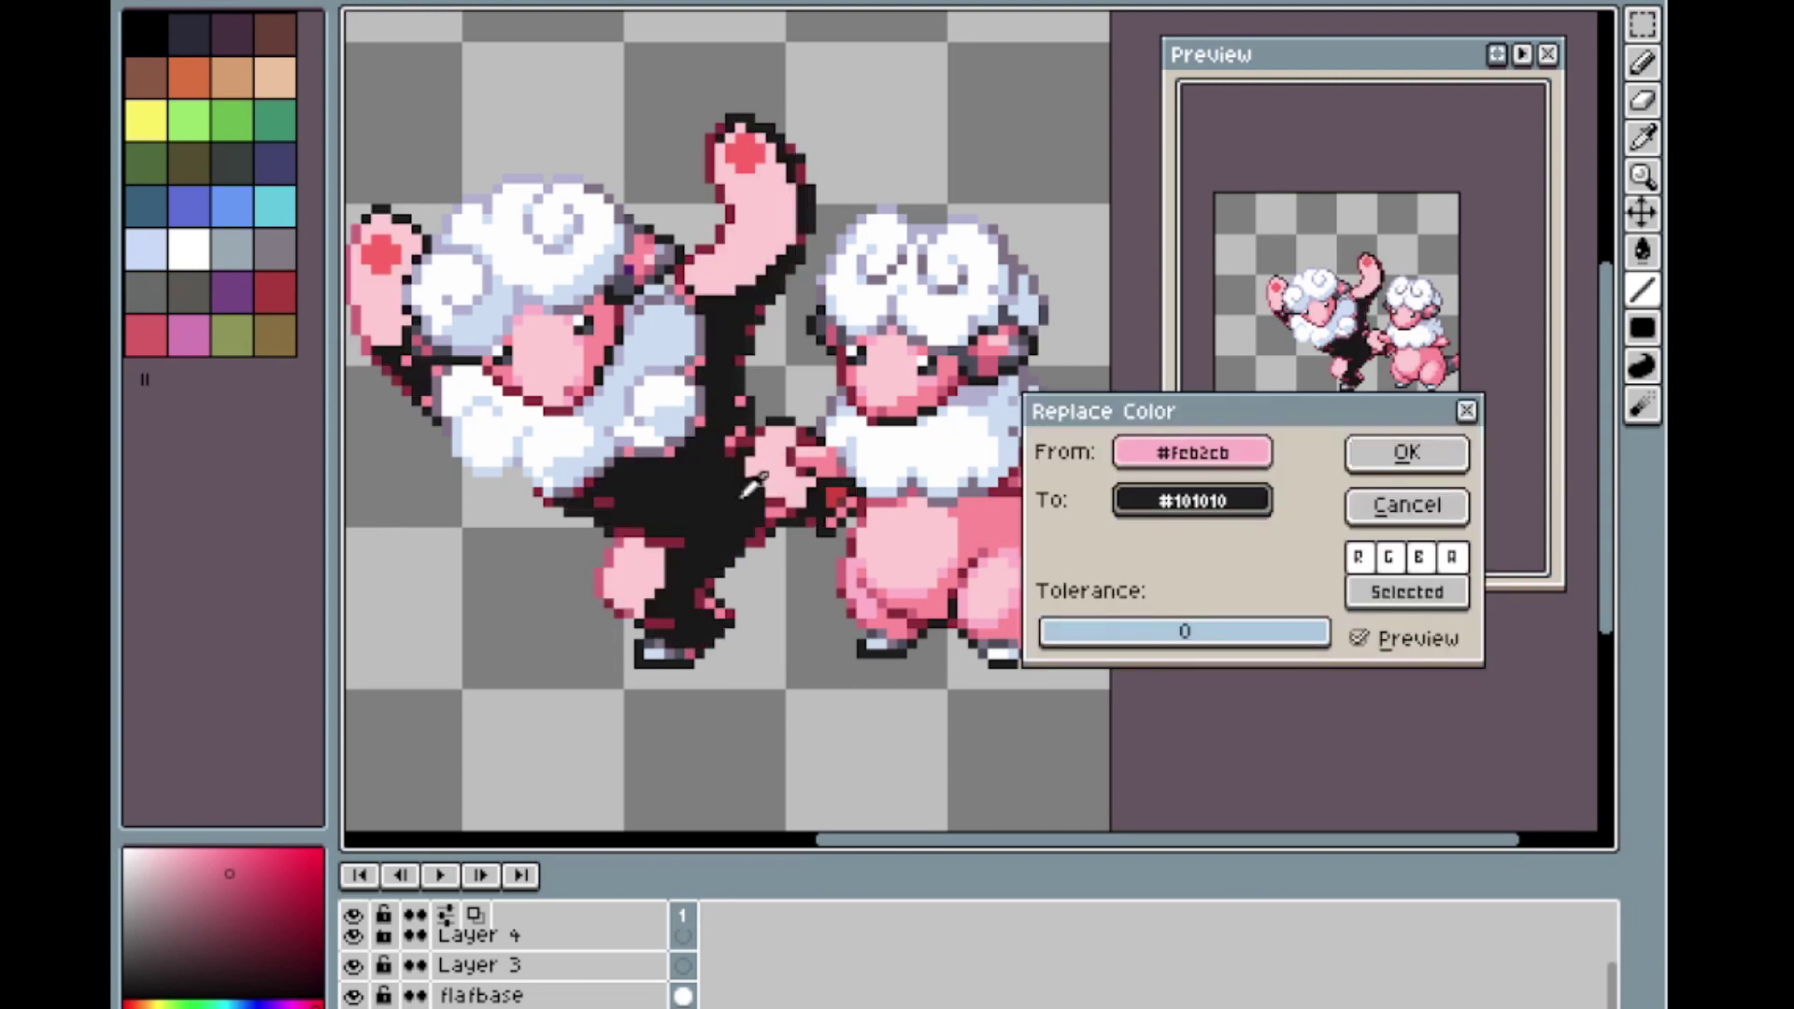
left_click_drag(1121, 501, 992, 531)
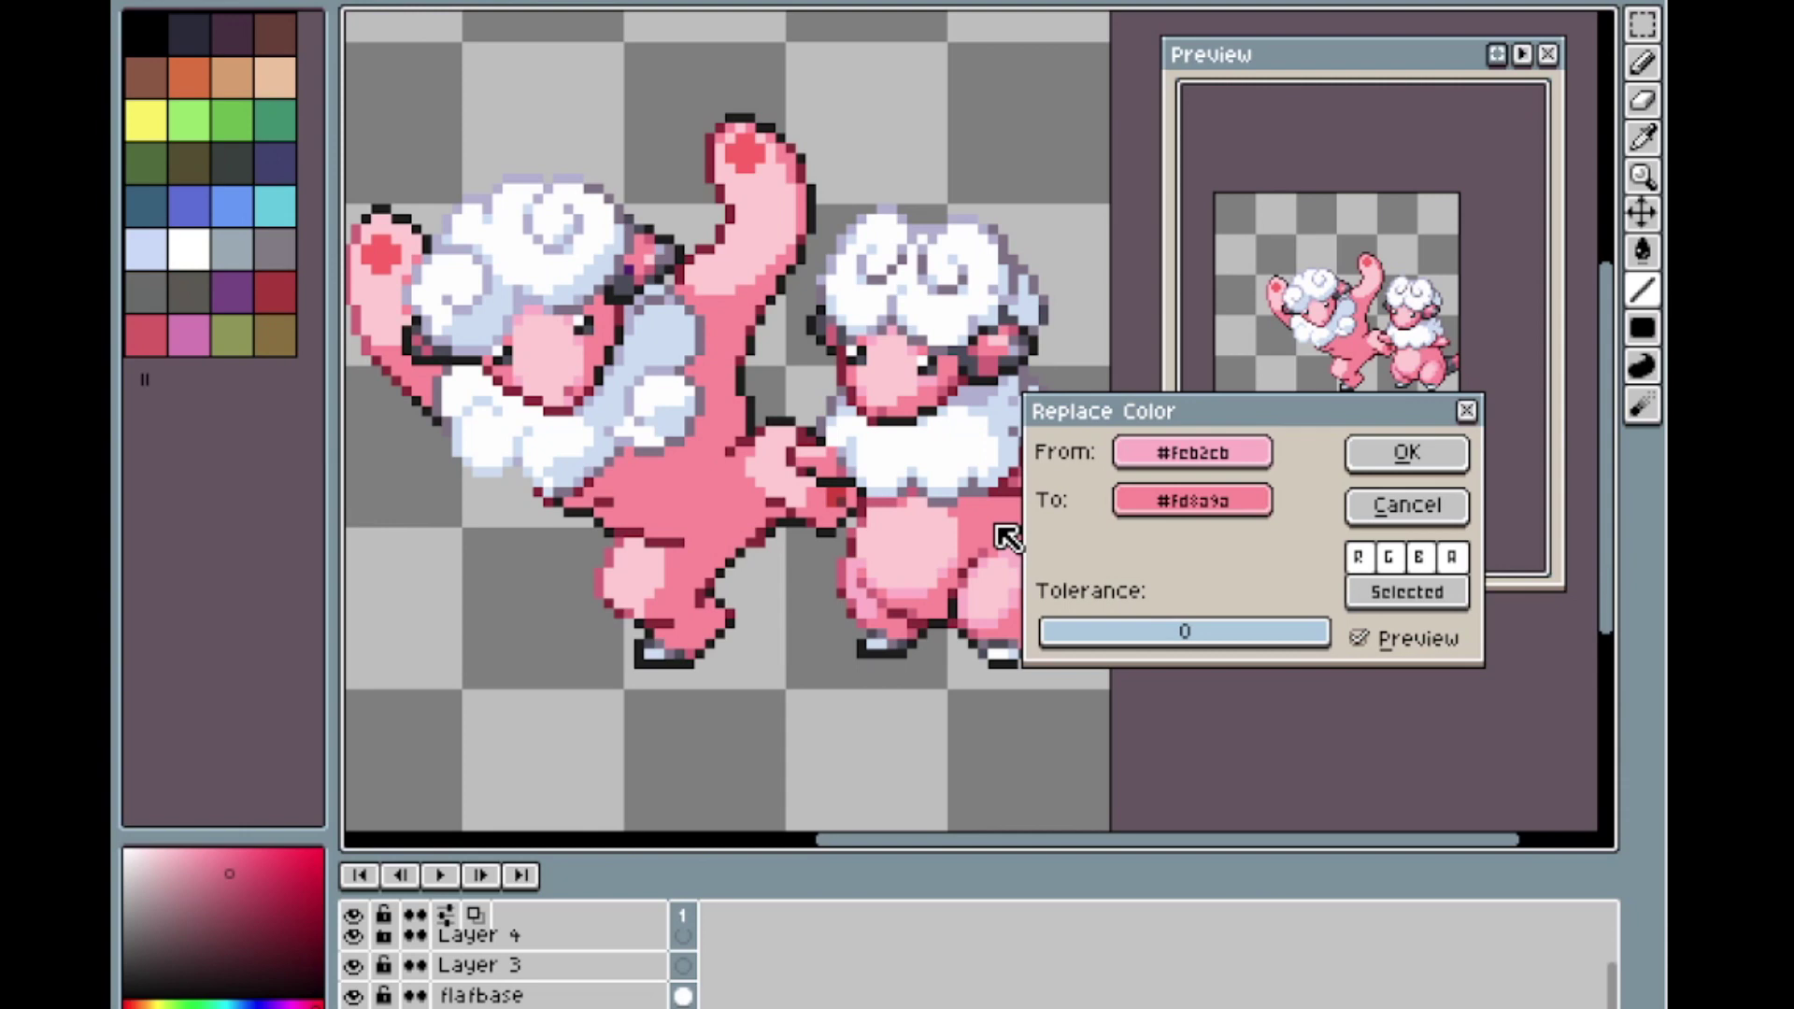
left_click(1405, 510)
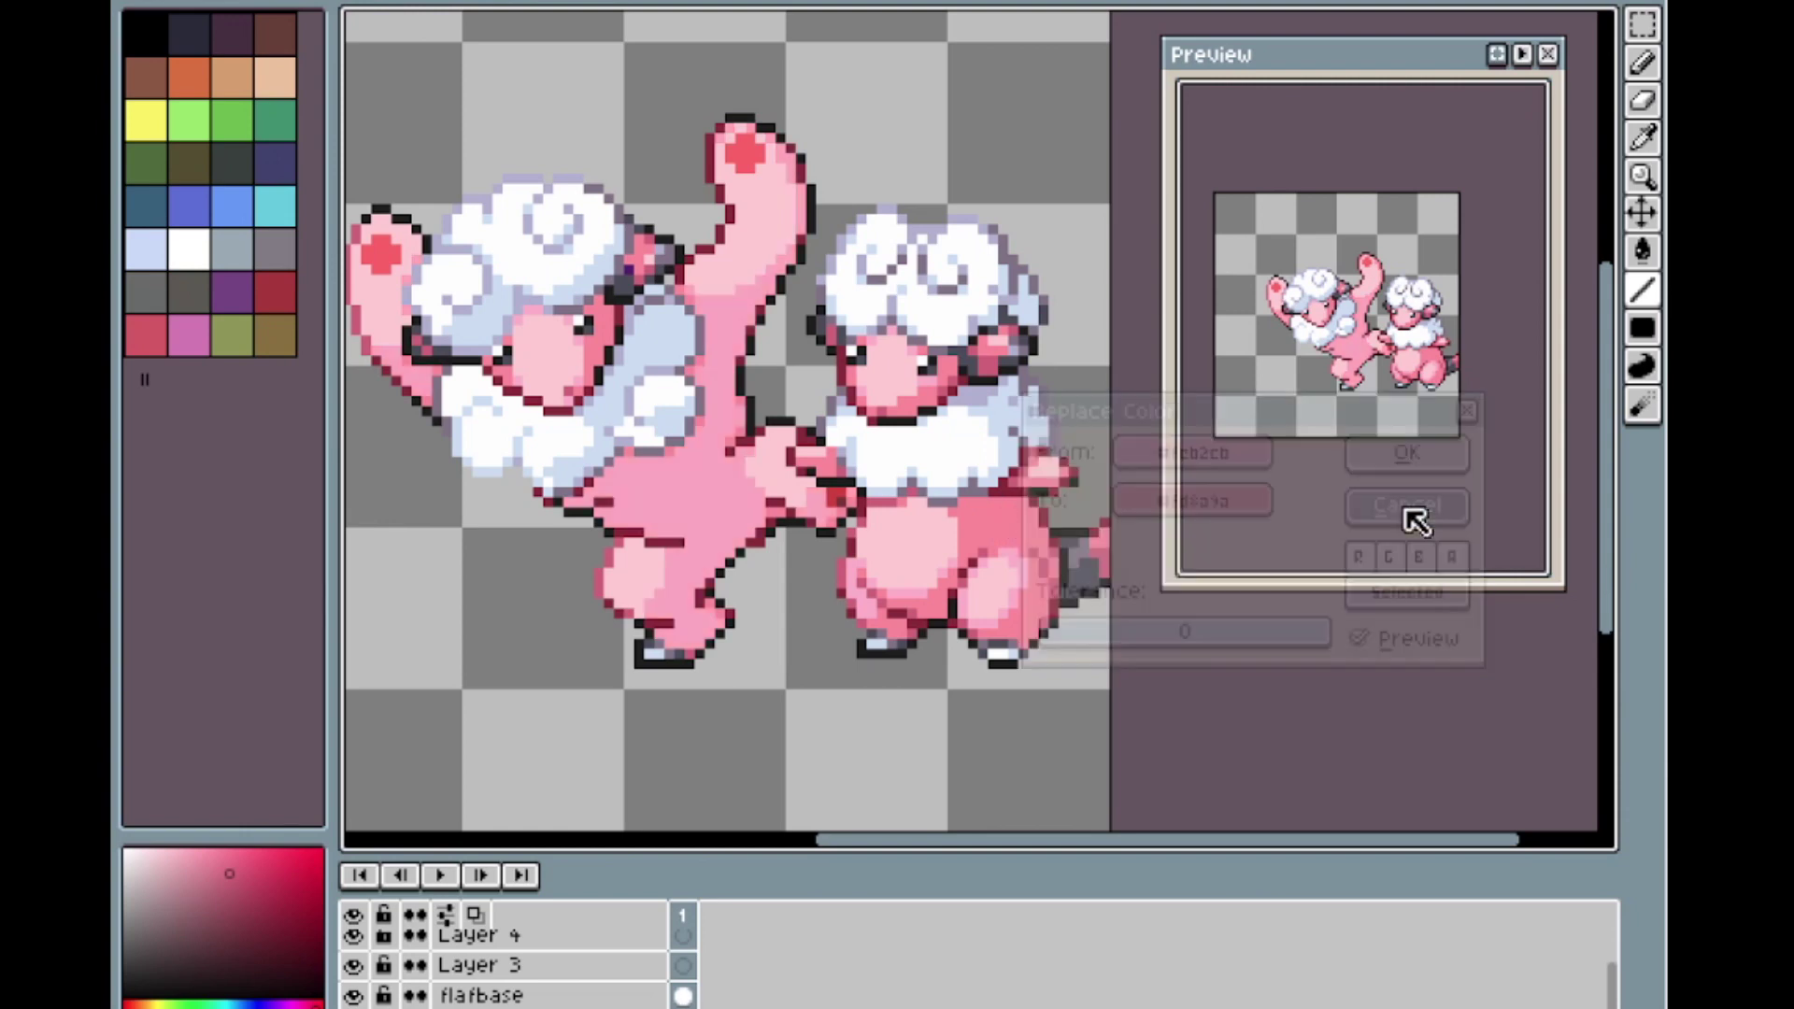
Replace the dancing sheep's mid-pink body colour with the darker pink sampled from the flafbase sheep's body.
scroll(990, 475, "down", 1)
scroll(983, 476, "up", 1)
scroll(780, 609, "up", 1)
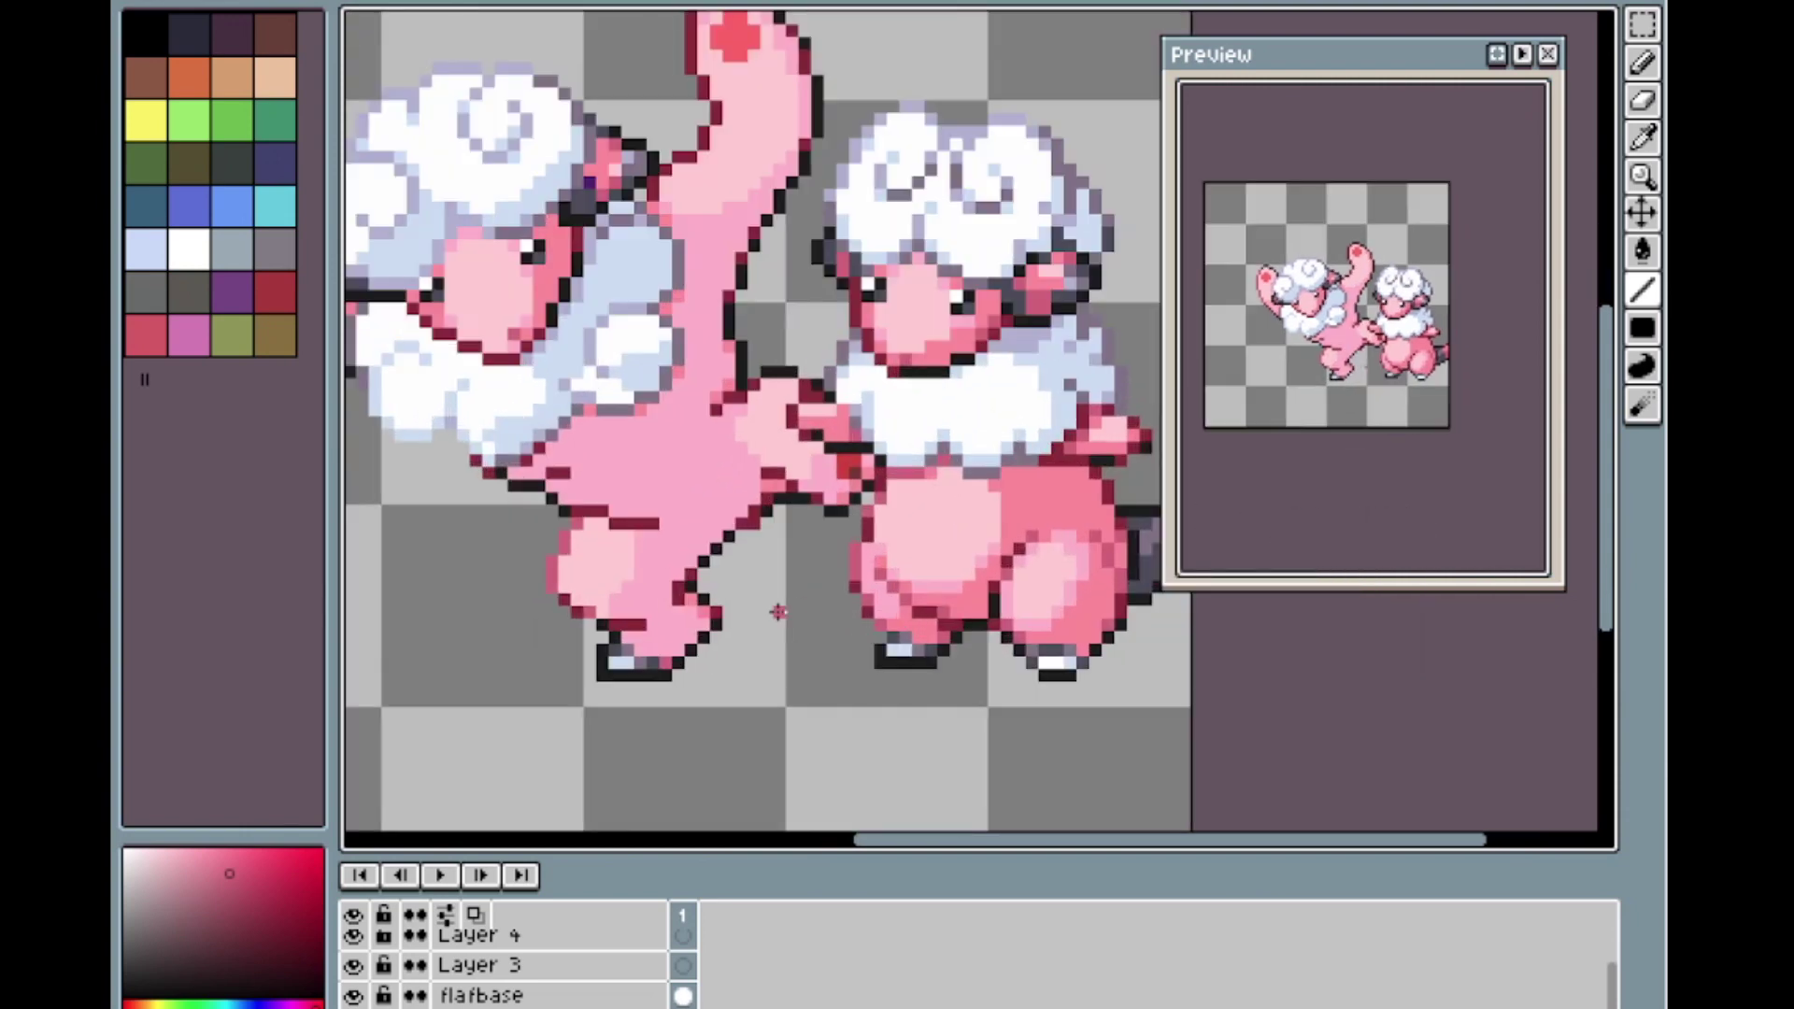
key("shift+r")
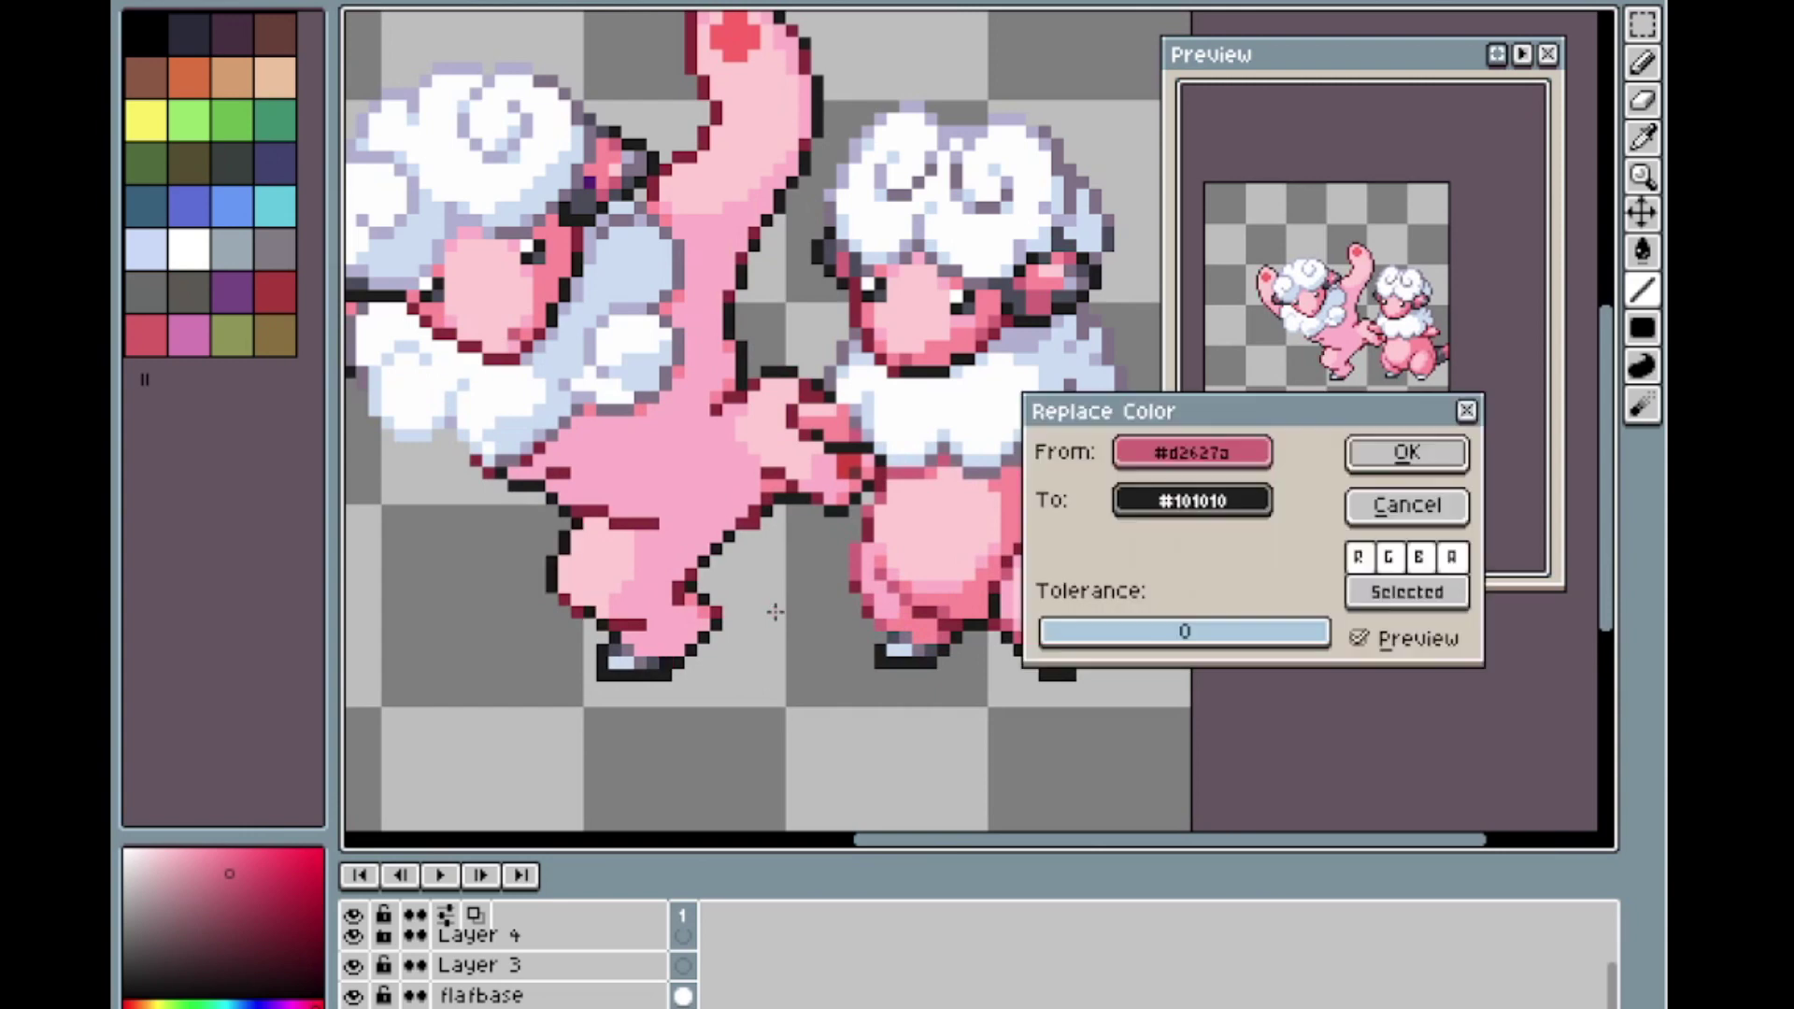
left_click(1205, 453)
left_click(1159, 458)
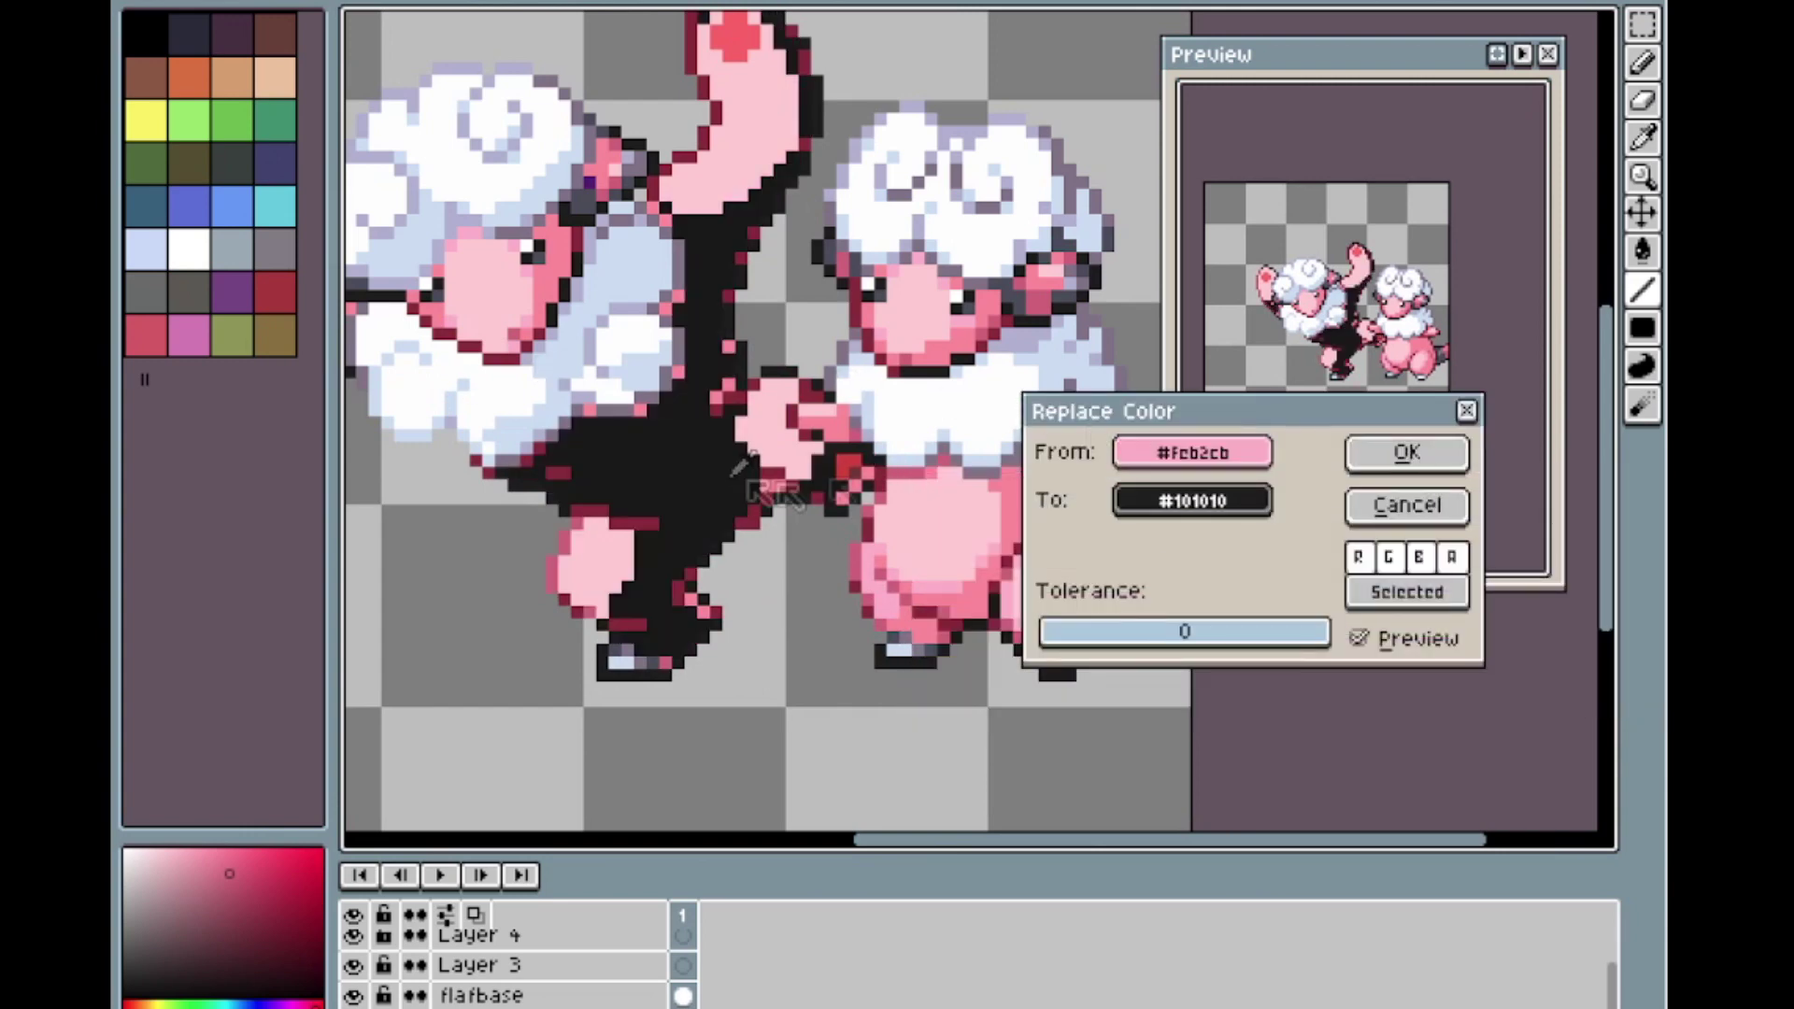
left_click(1153, 513)
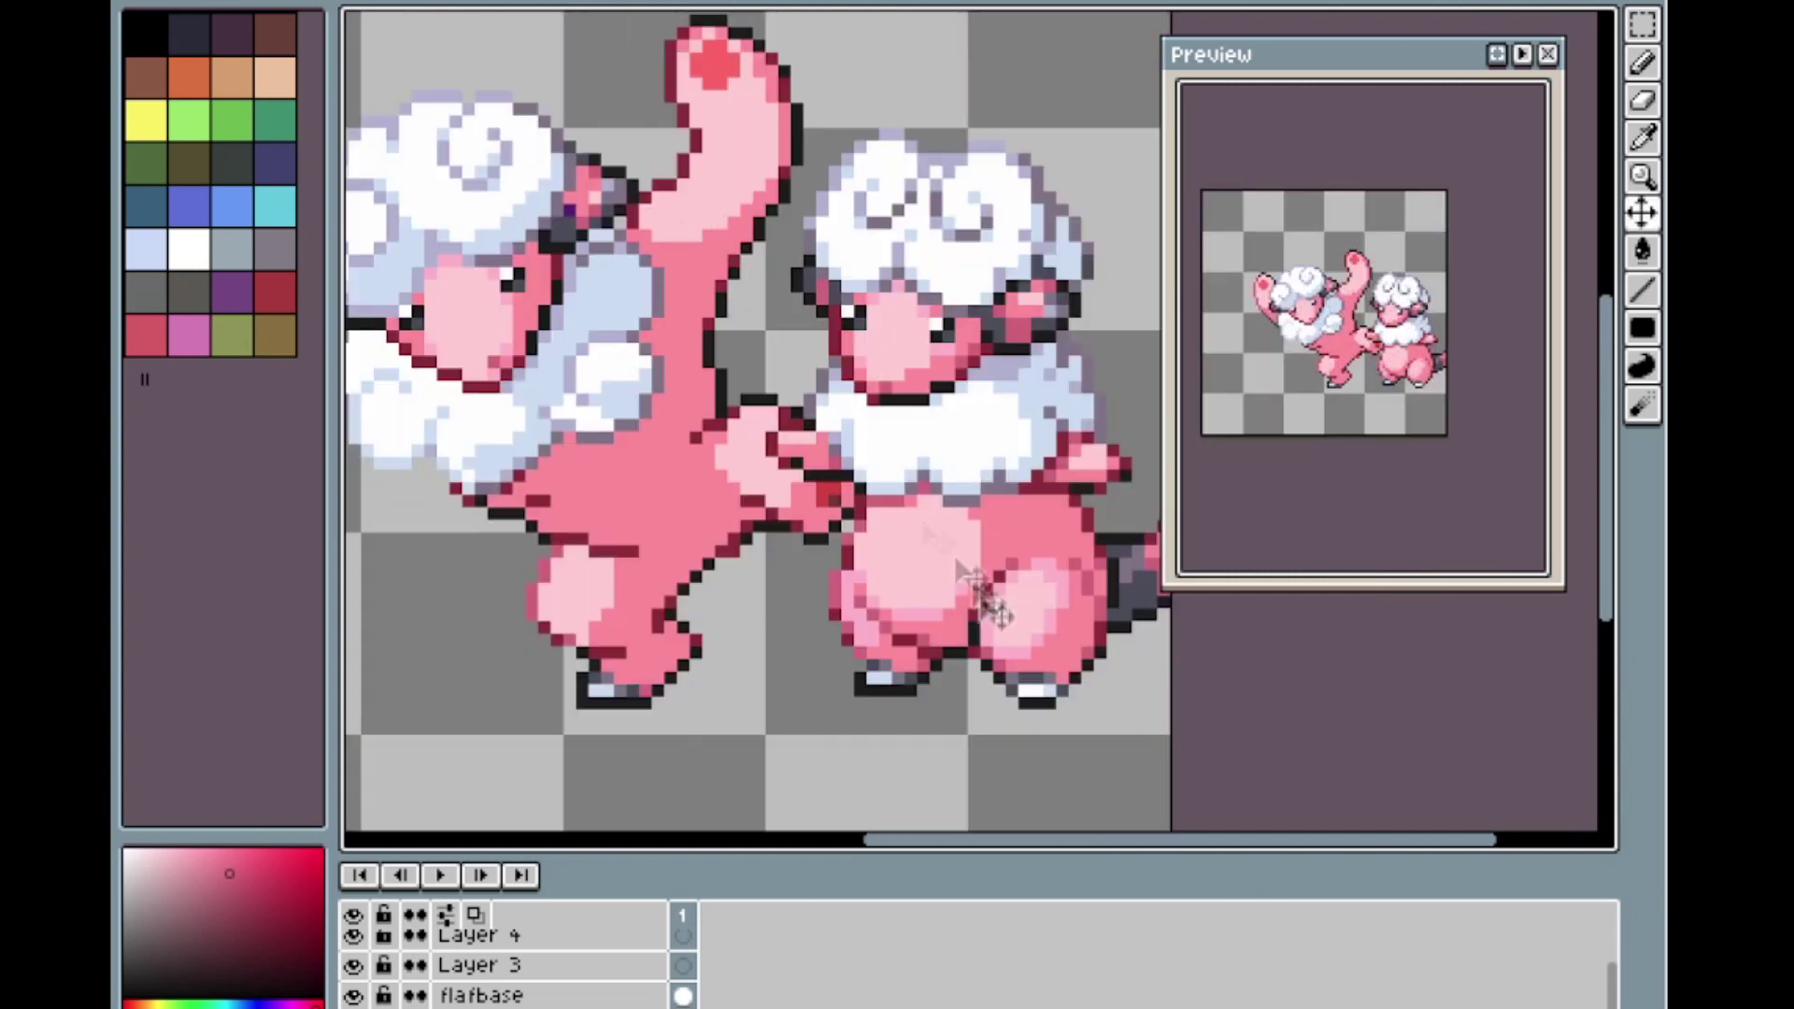
Examine the recoloured body, arms and feet of the dancing sheep with the flafbase layer hidden.
scroll(669, 280, "up", 2)
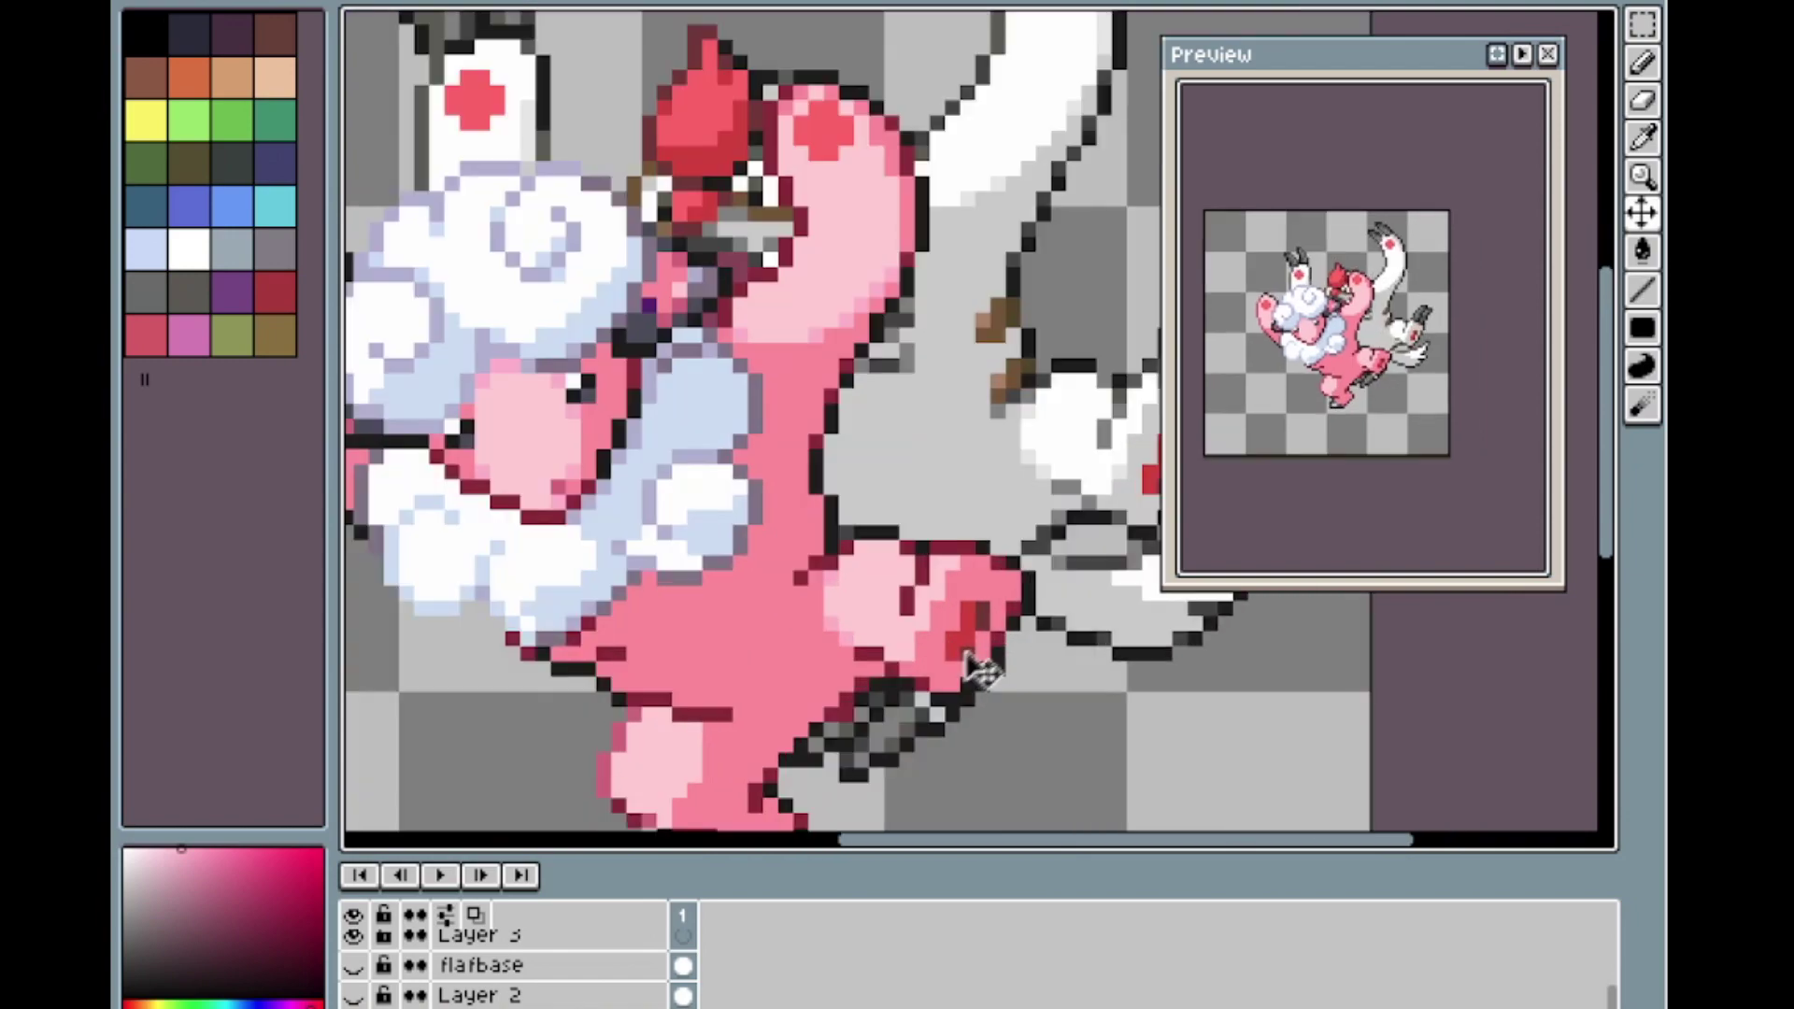
key("l")
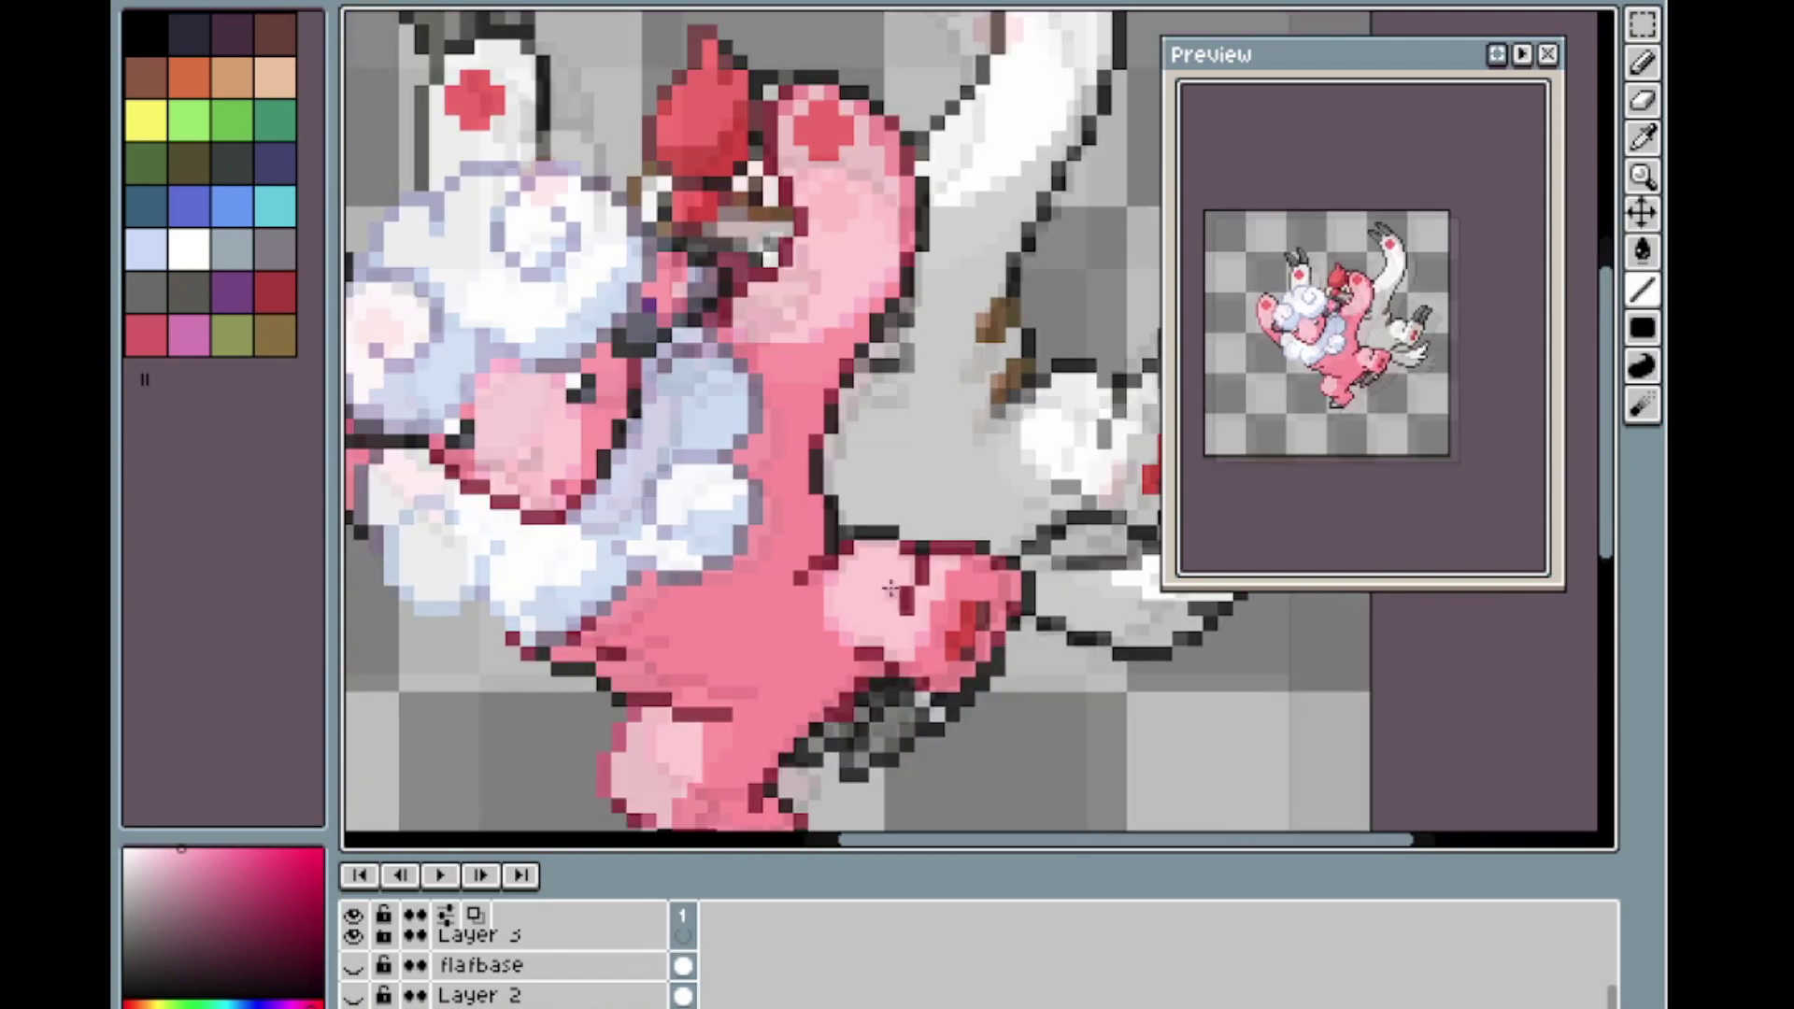
scroll(886, 584, "down", 3)
scroll(873, 351, "up", 4)
scroll(911, 430, "down", 1)
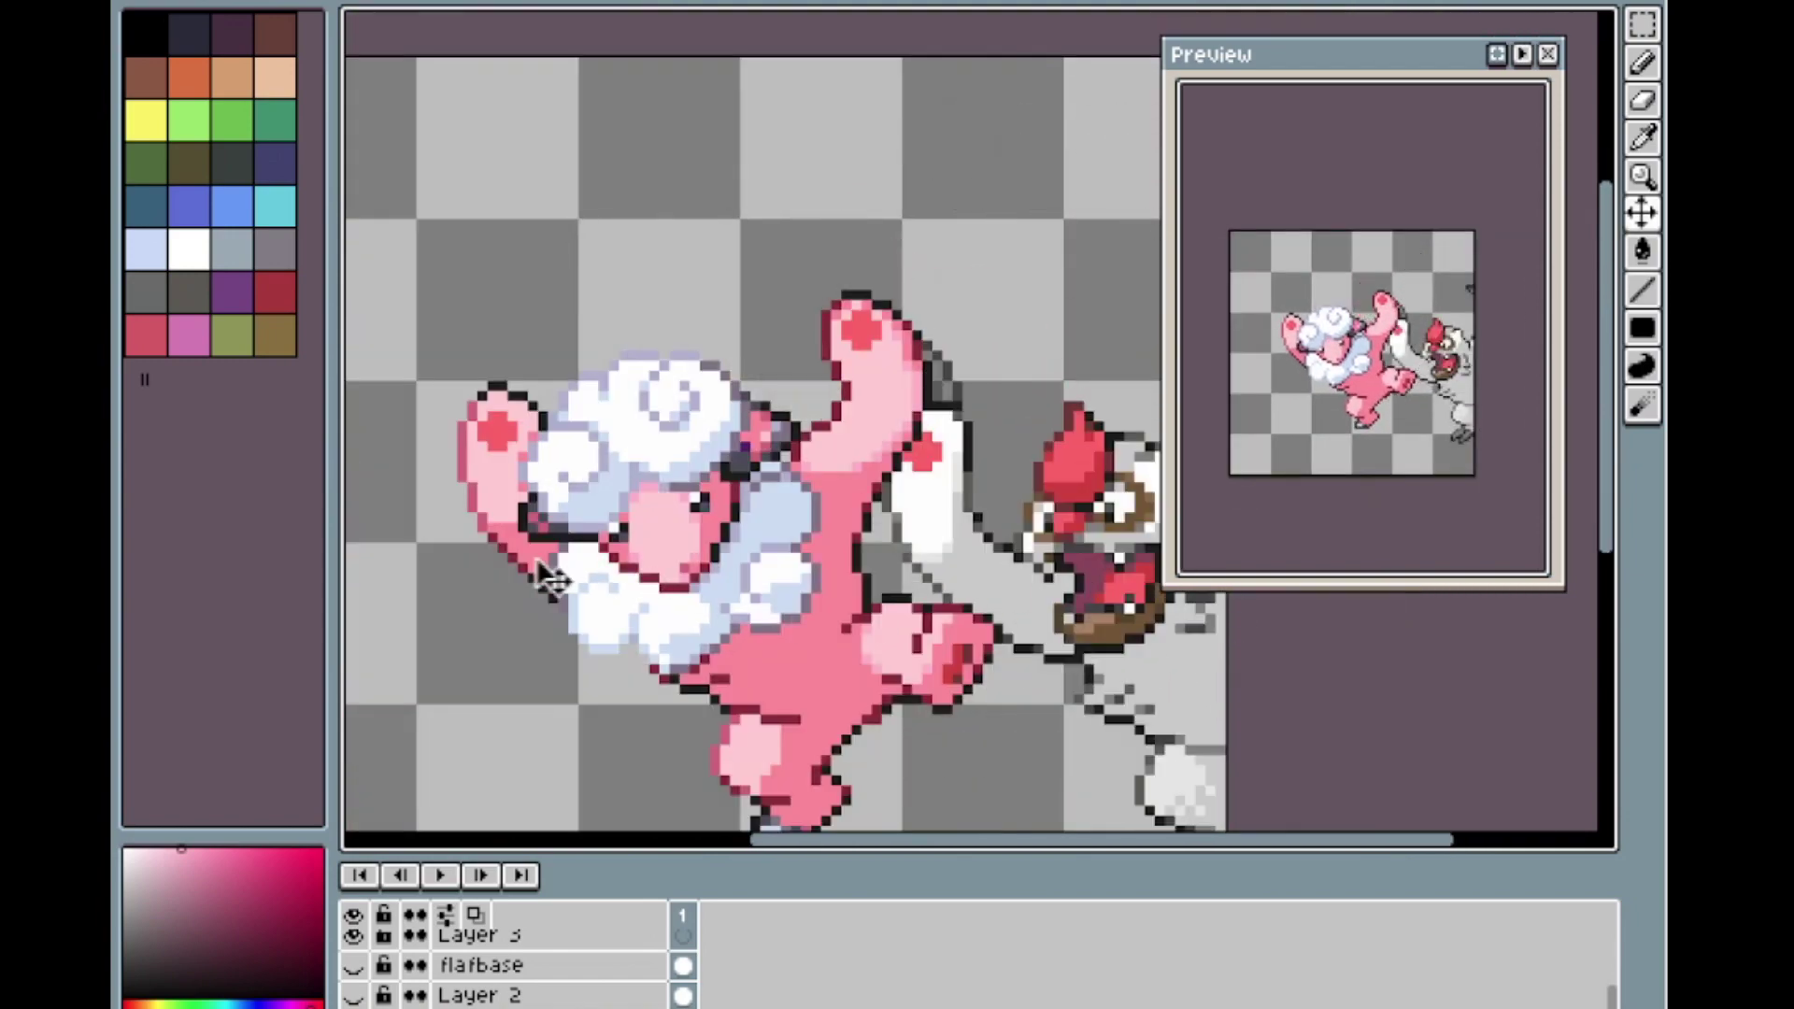
key("l")
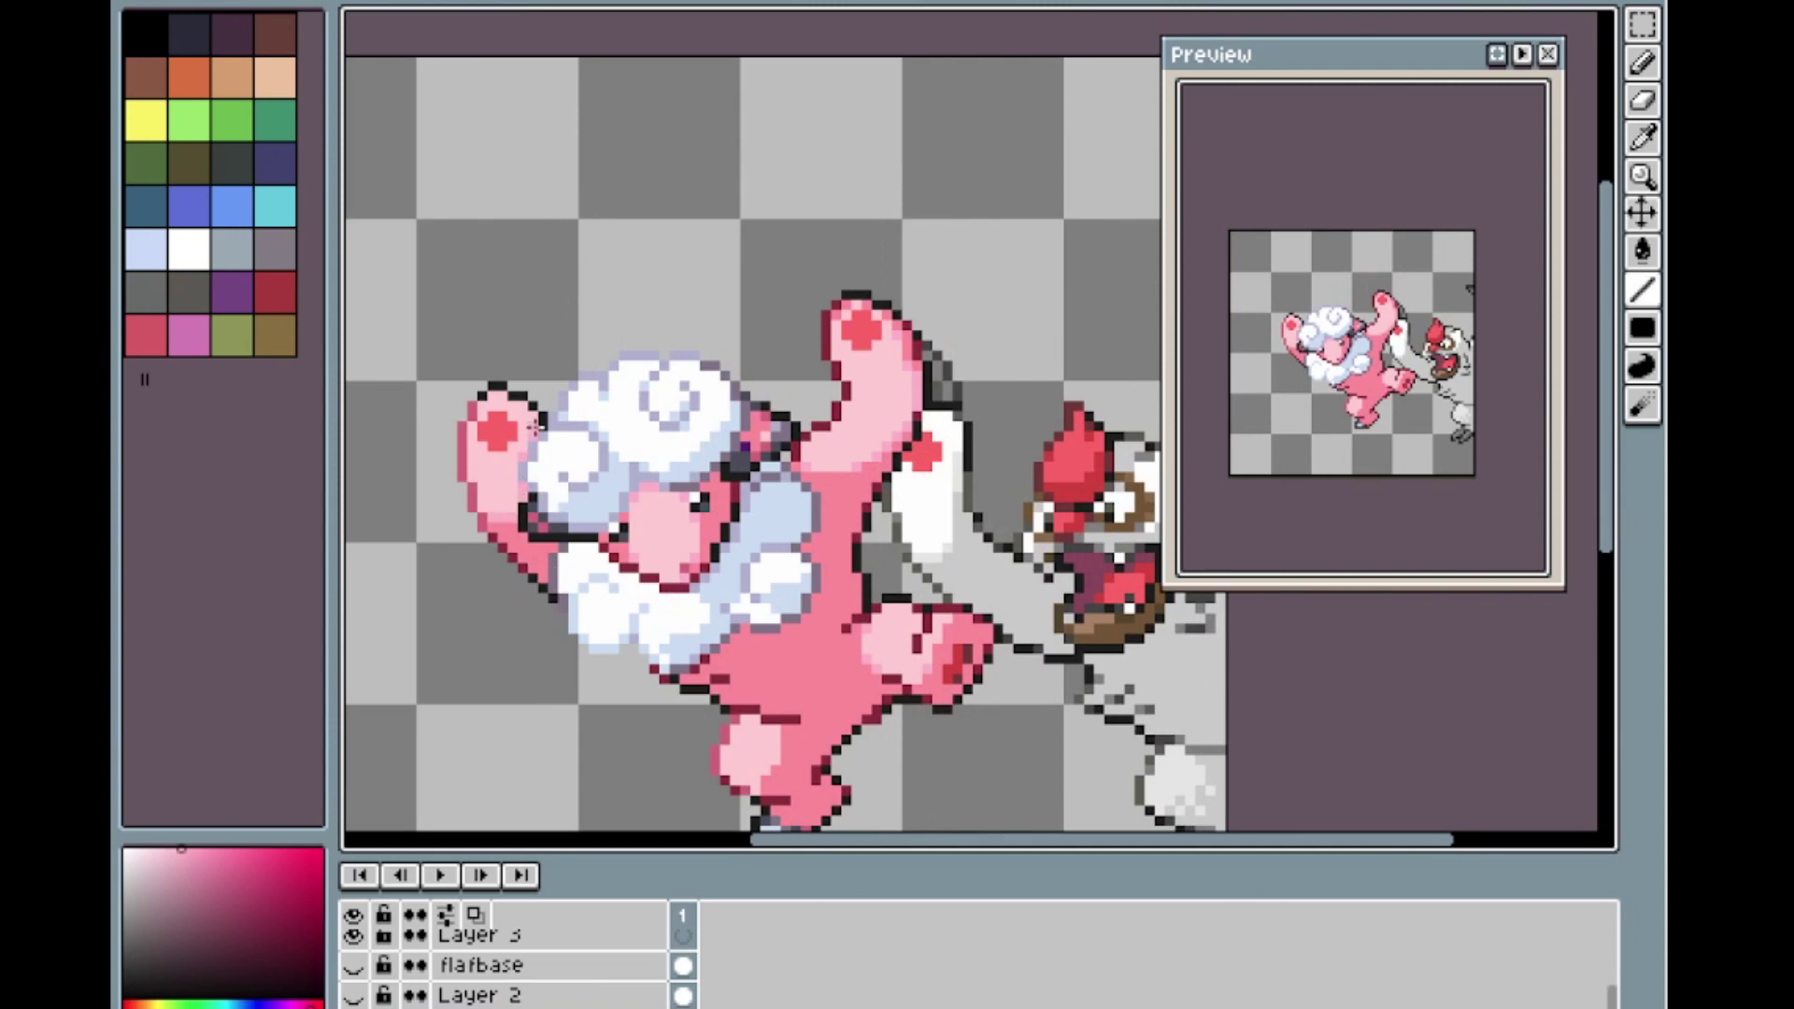
scroll(551, 509, "down", 1)
scroll(711, 733, "up", 3)
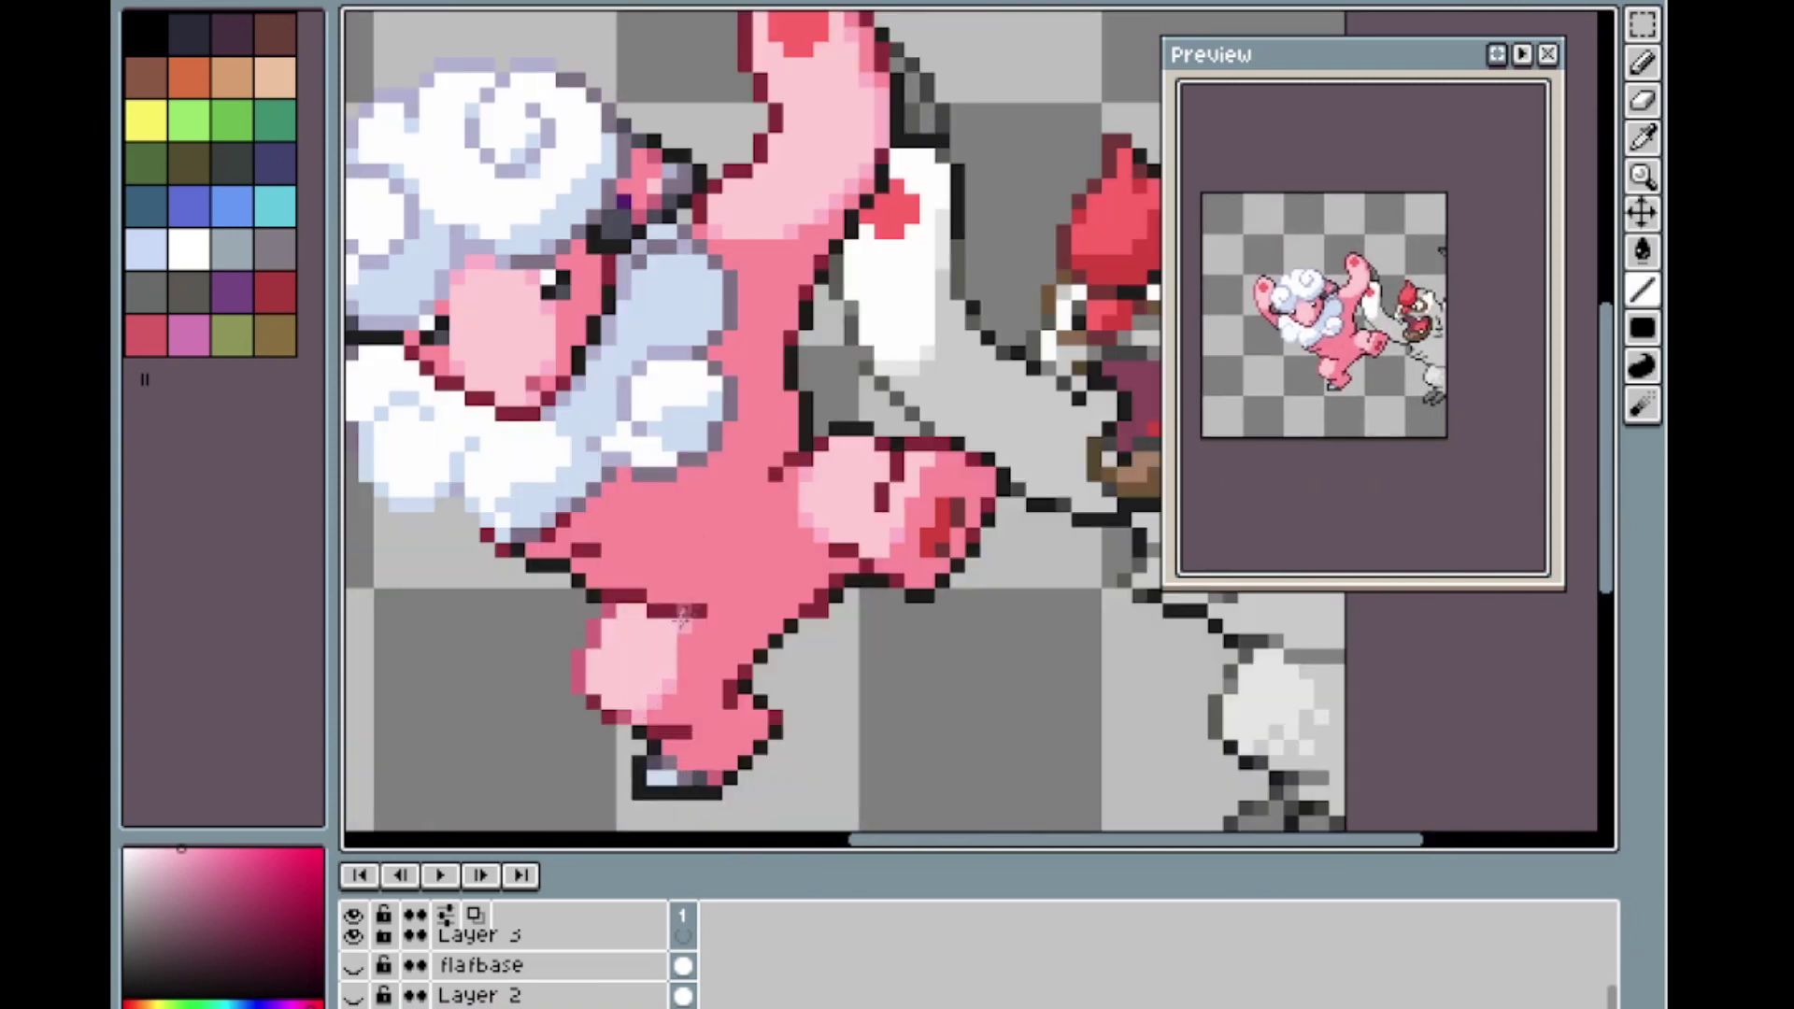
scroll(775, 467, "down", 2)
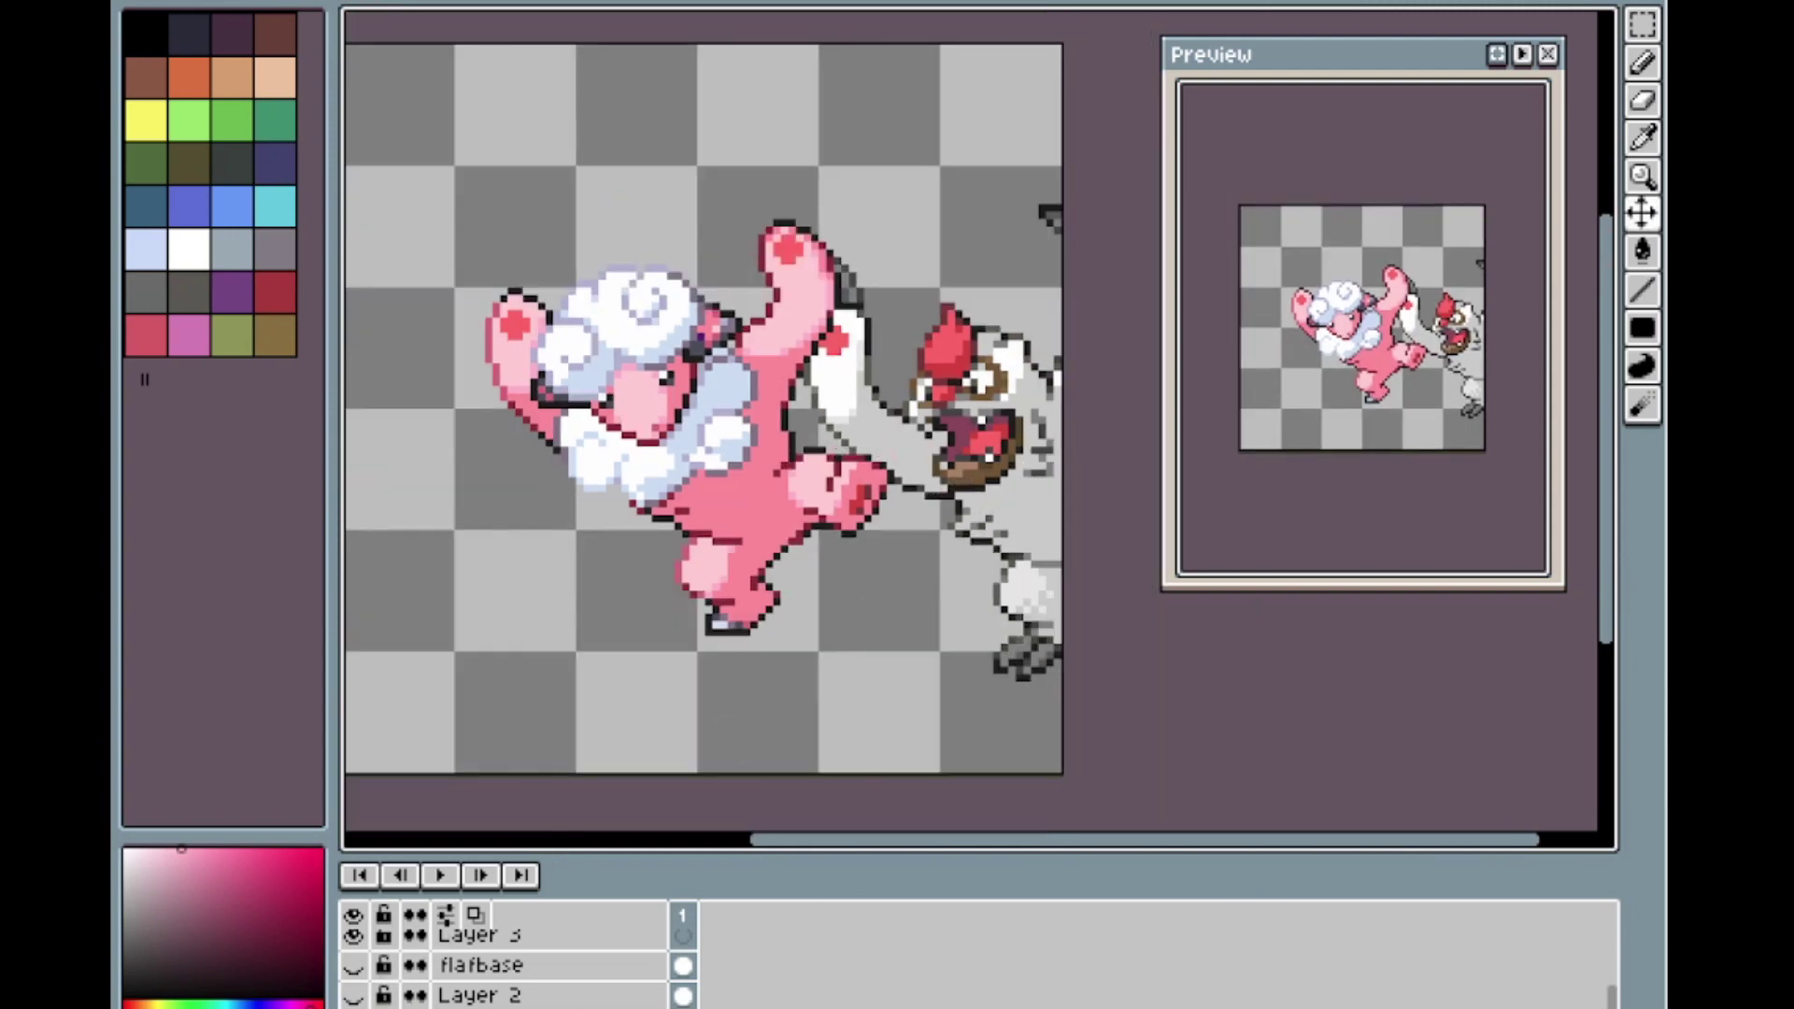
Show the flafbase layer and move its reference sheep below and to the left of the dancing sheep.
left_click(352, 965)
left_click(463, 967)
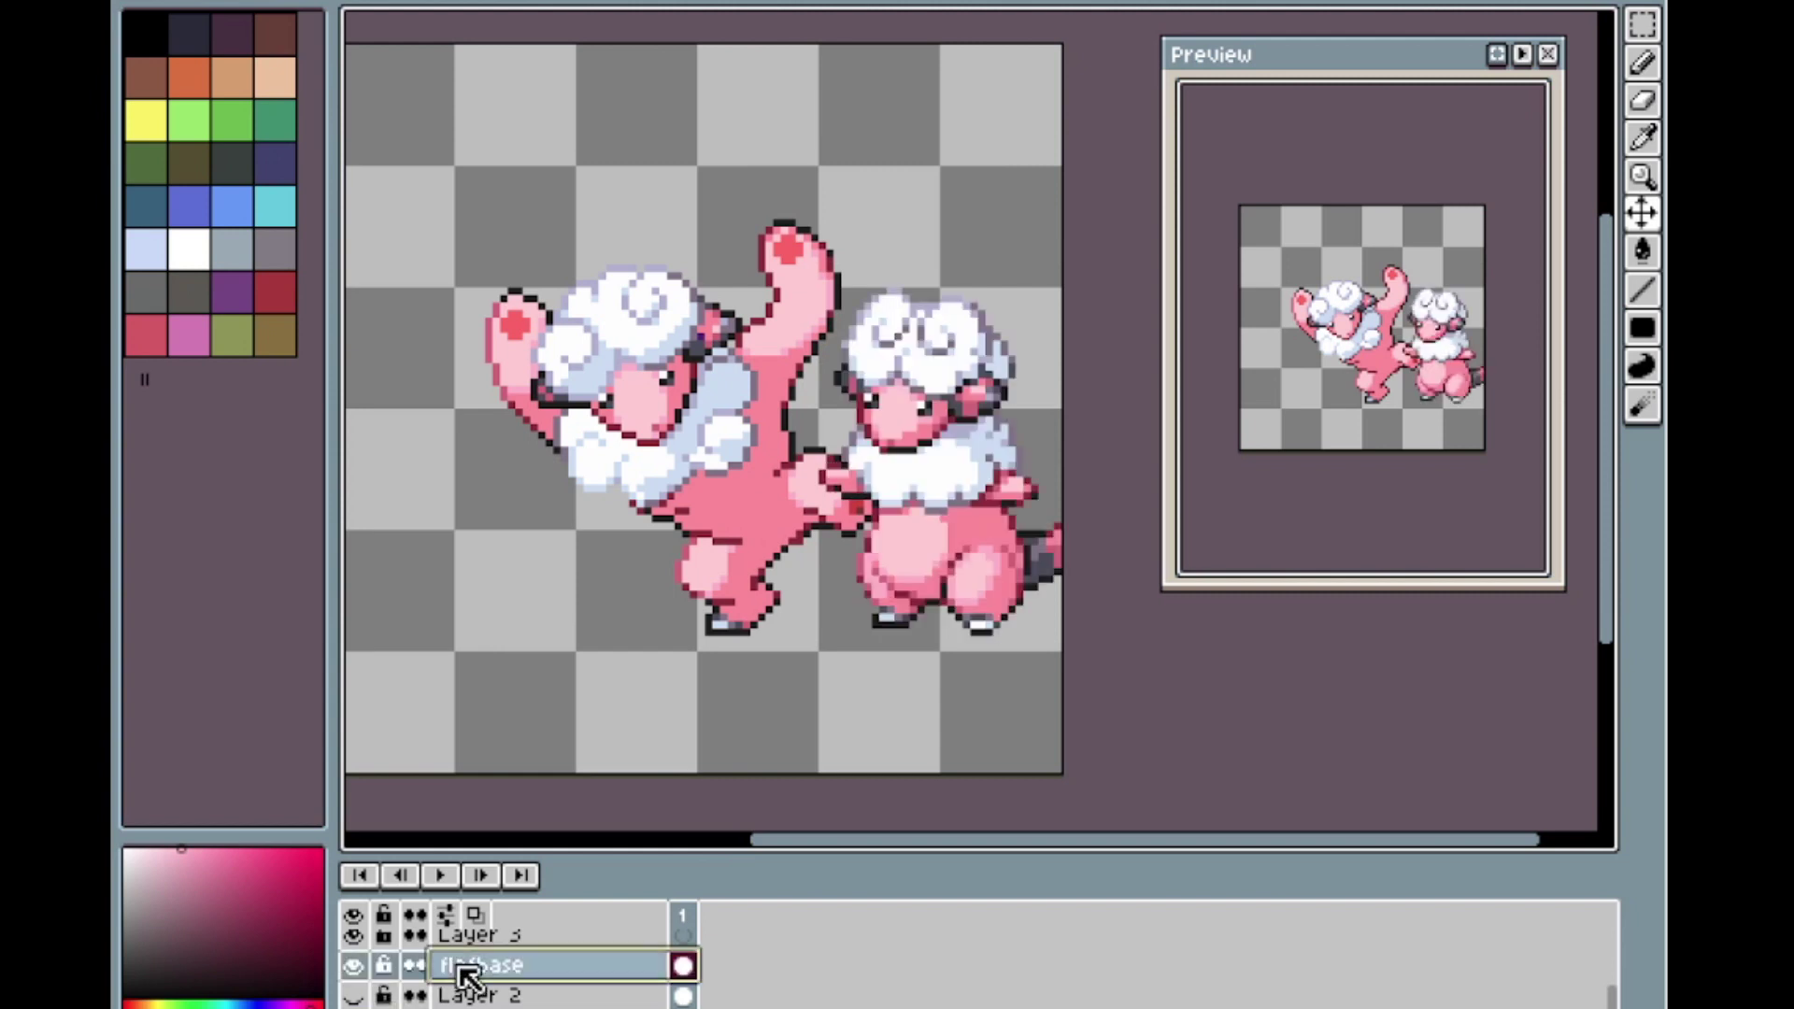
left_click_drag(907, 514, 472, 626)
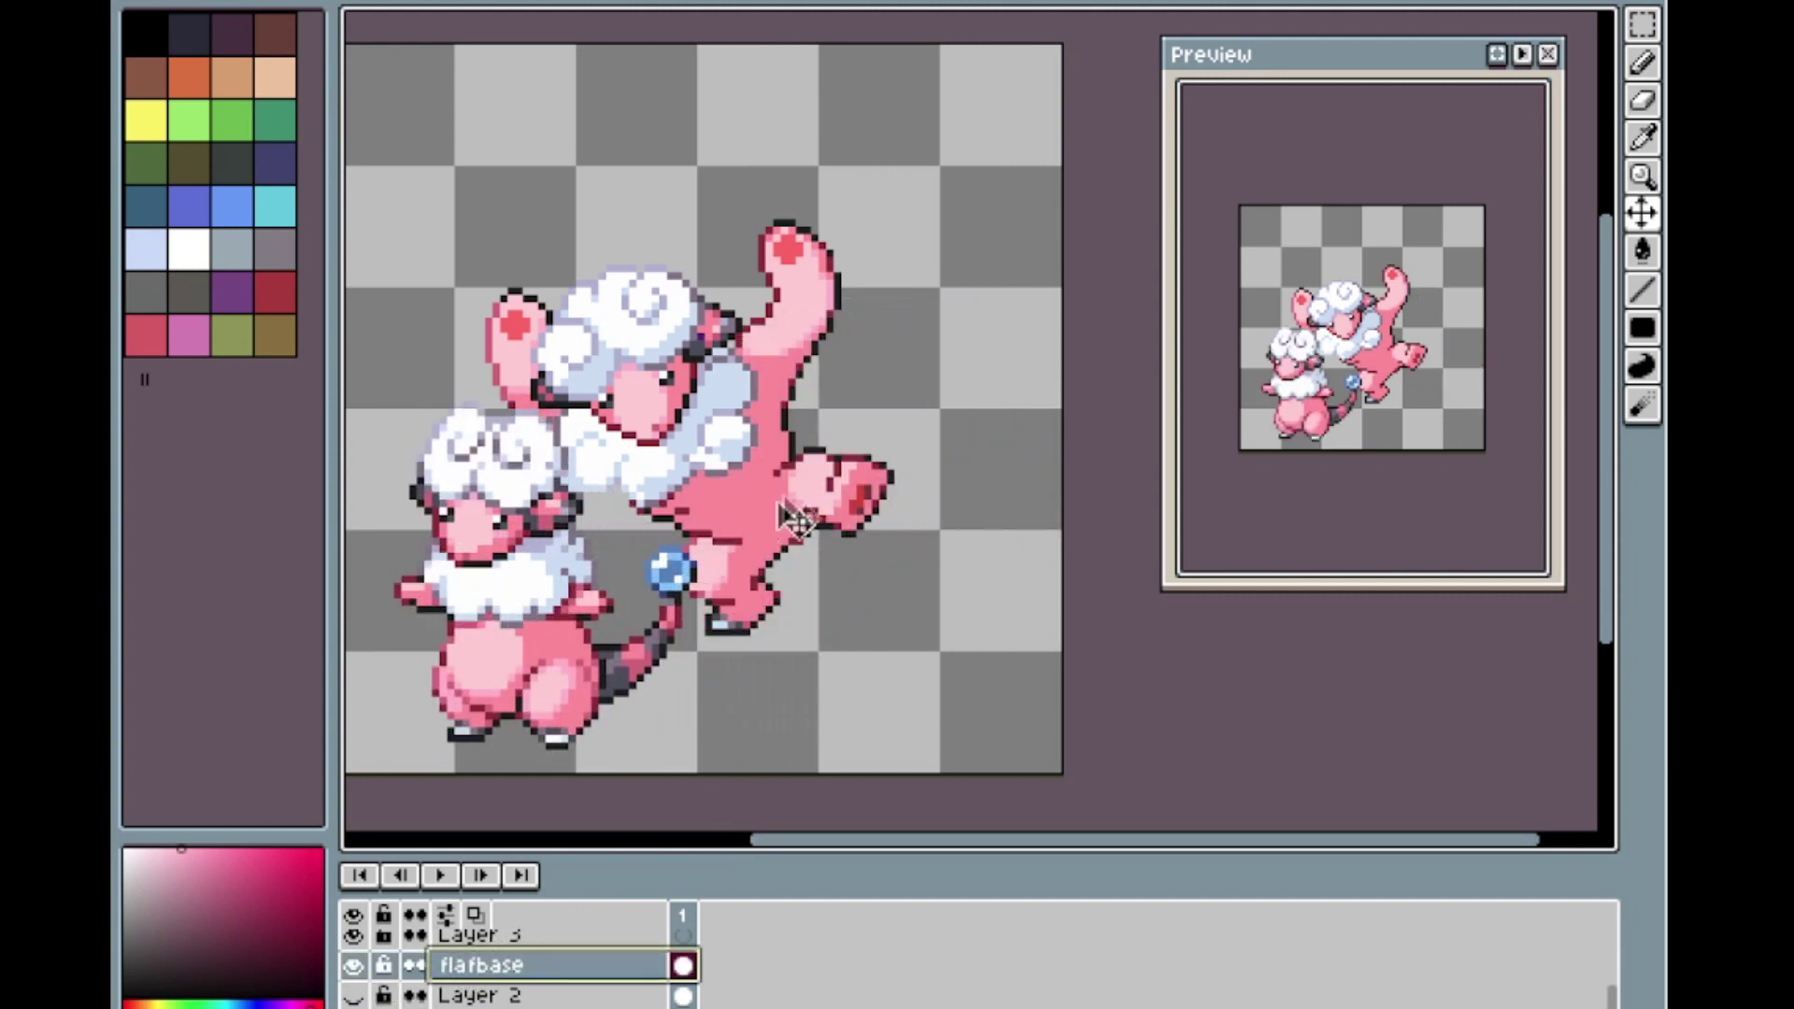
Round off the outline of the dancing sheep's raised foot and notch its upper edge where it meets the leg.
scroll(766, 532, "up", 2)
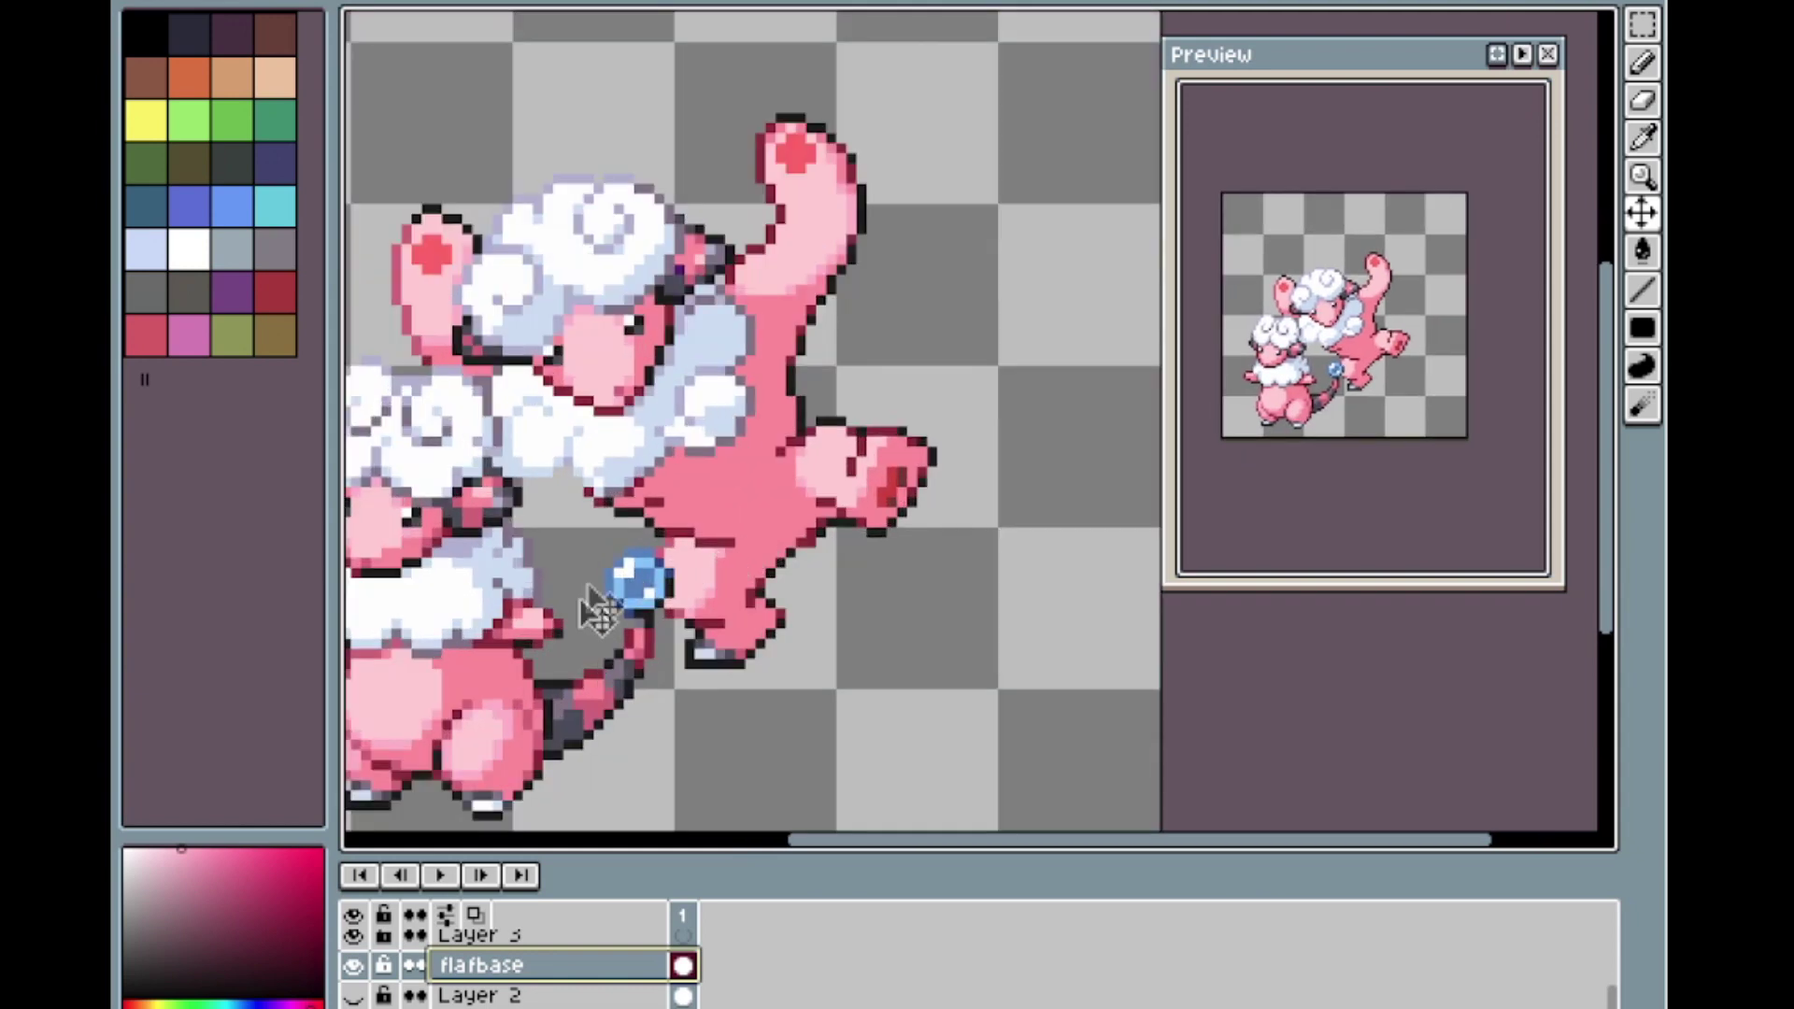
scroll(850, 495, "up", 1)
scroll(875, 455, "down", 2)
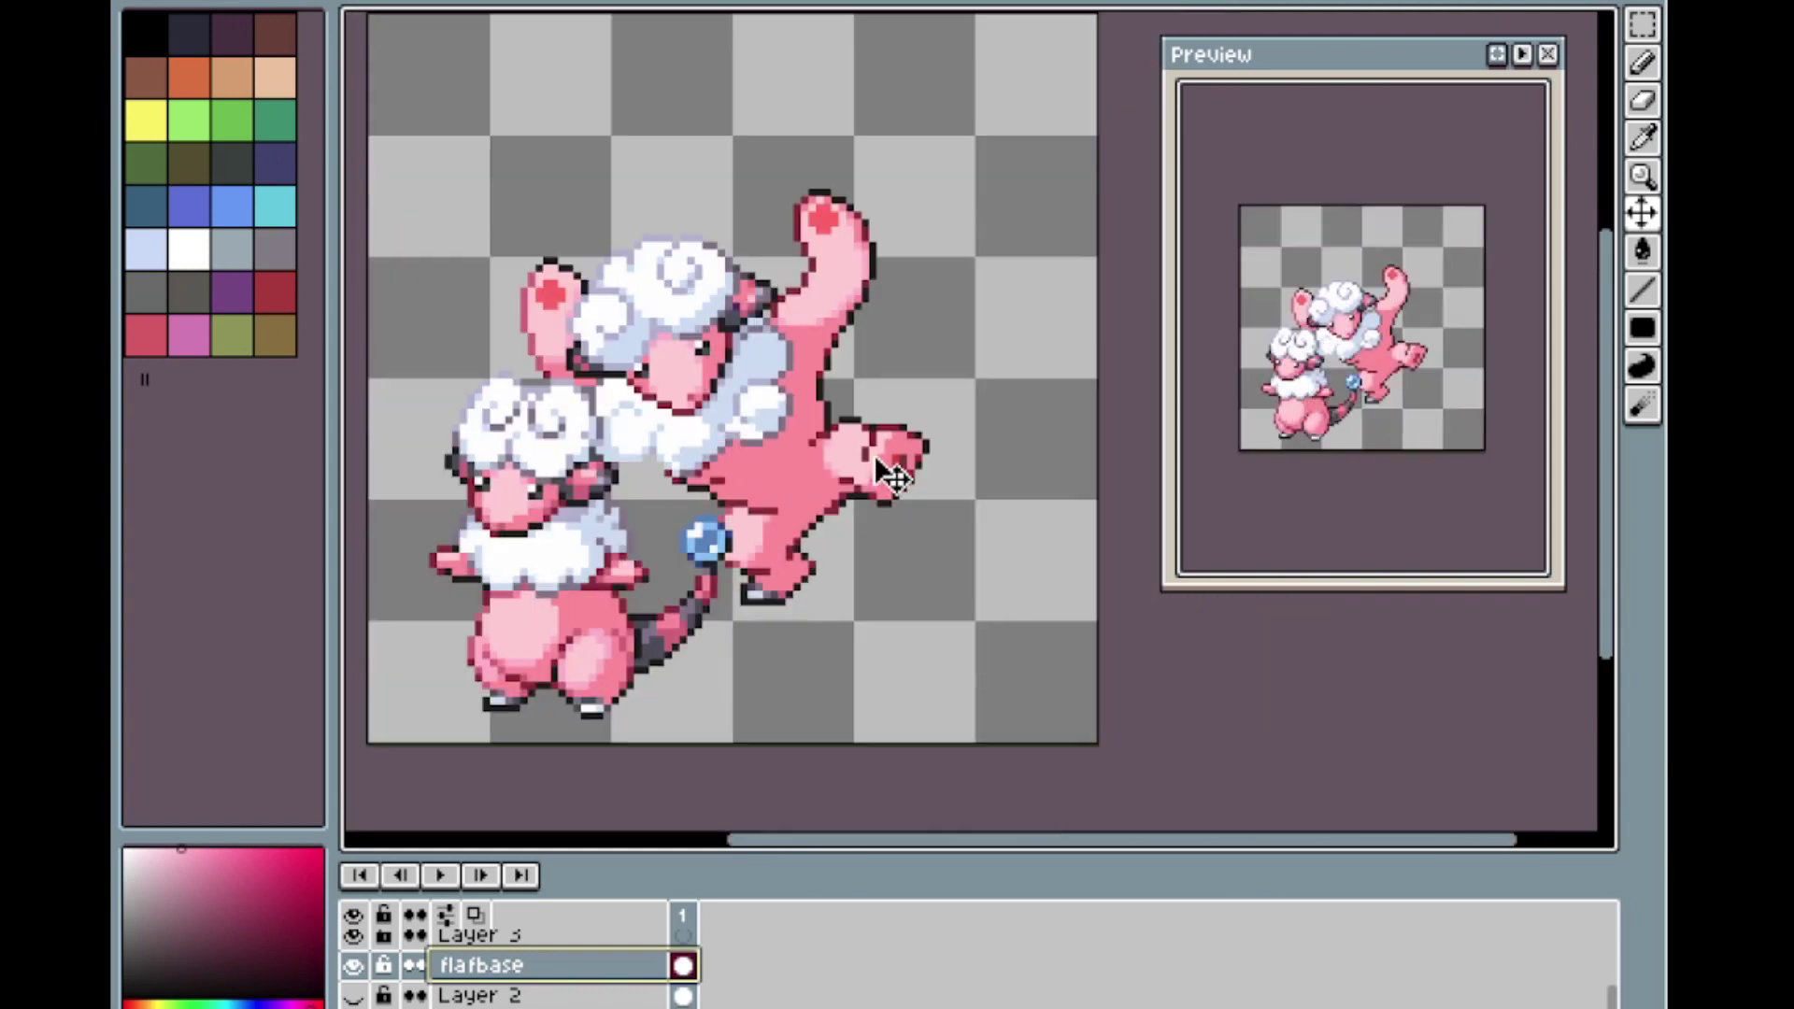
scroll(877, 458, "up", 1)
scroll(967, 439, "up", 2)
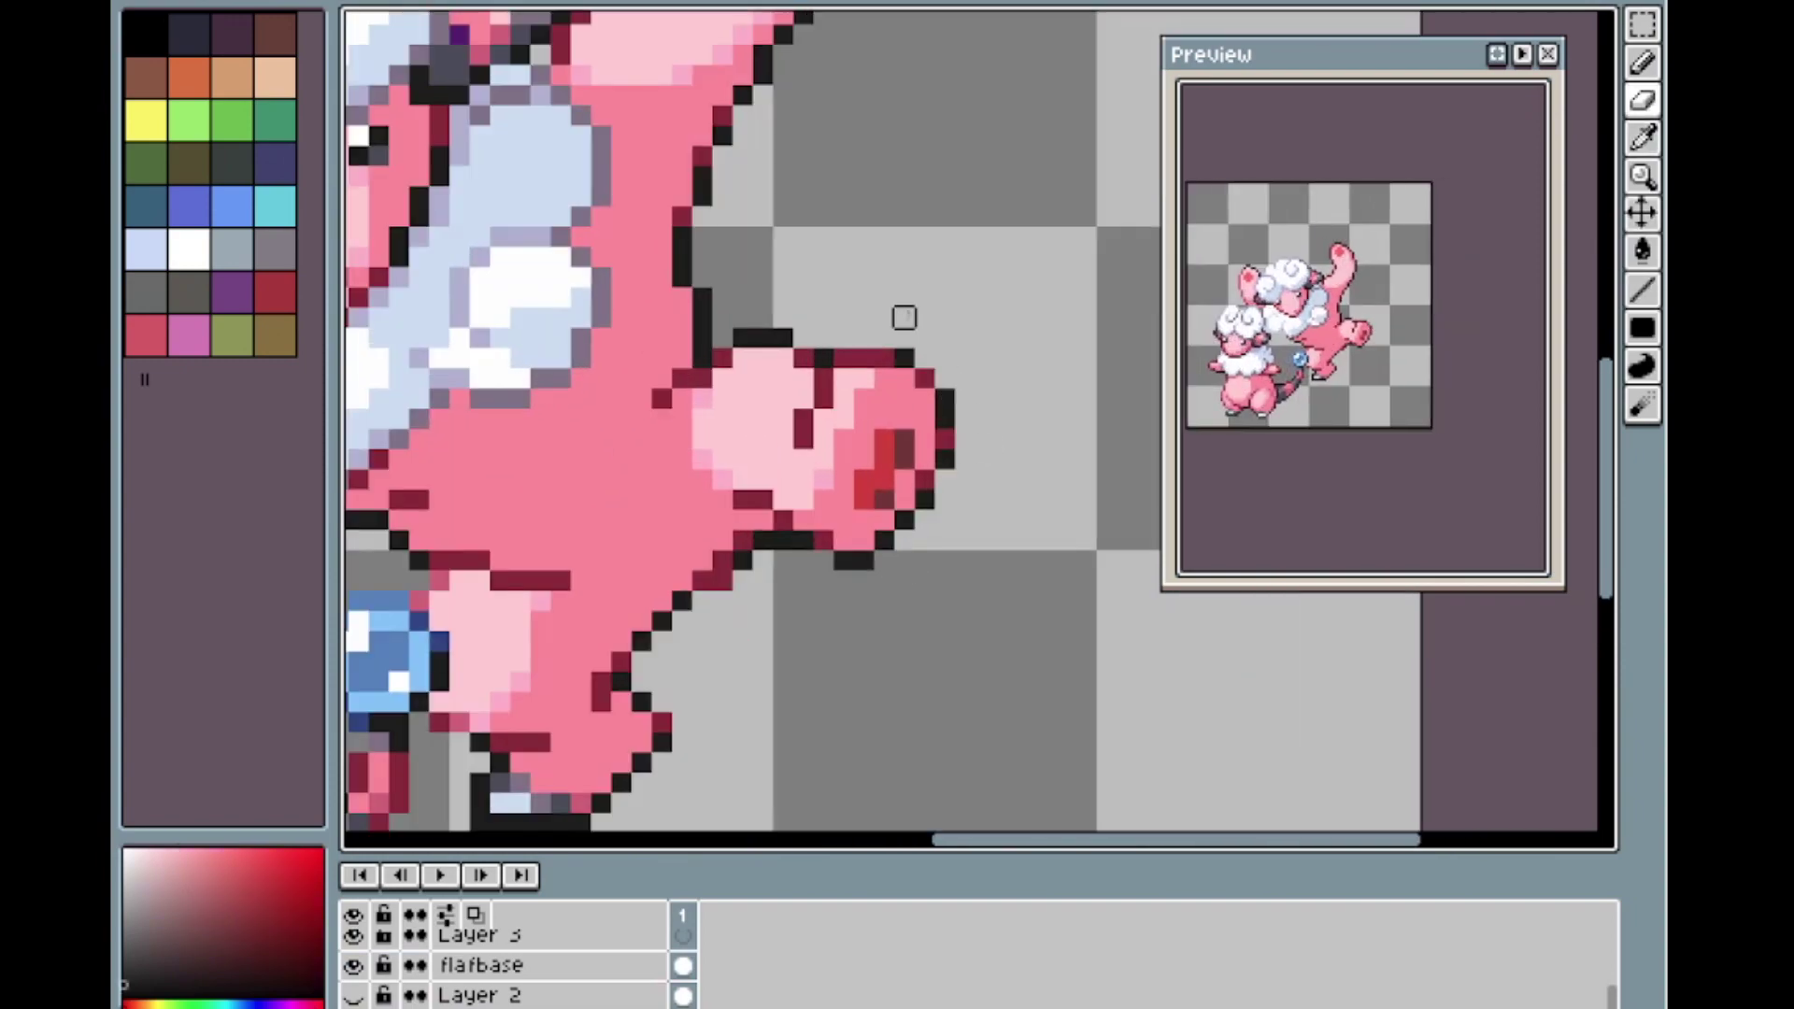
scroll(869, 336, "up", 1)
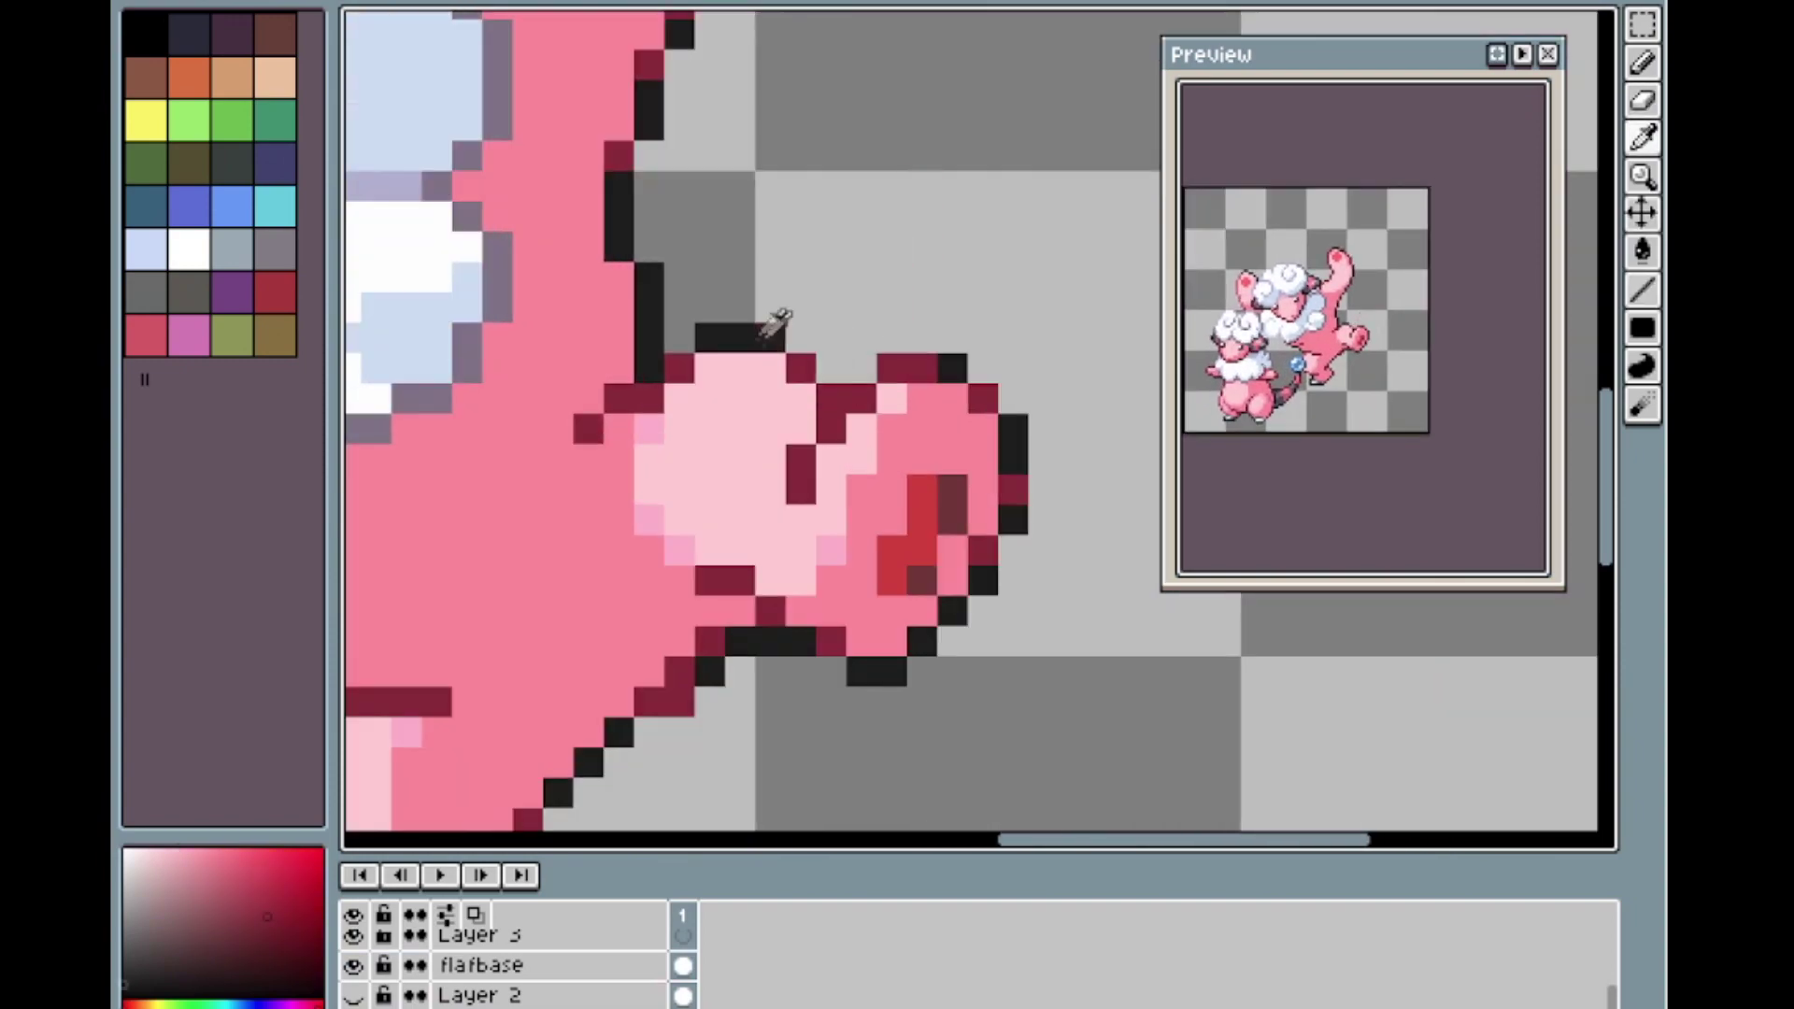
scroll(789, 327, "down", 3)
scroll(797, 332, "up", 2)
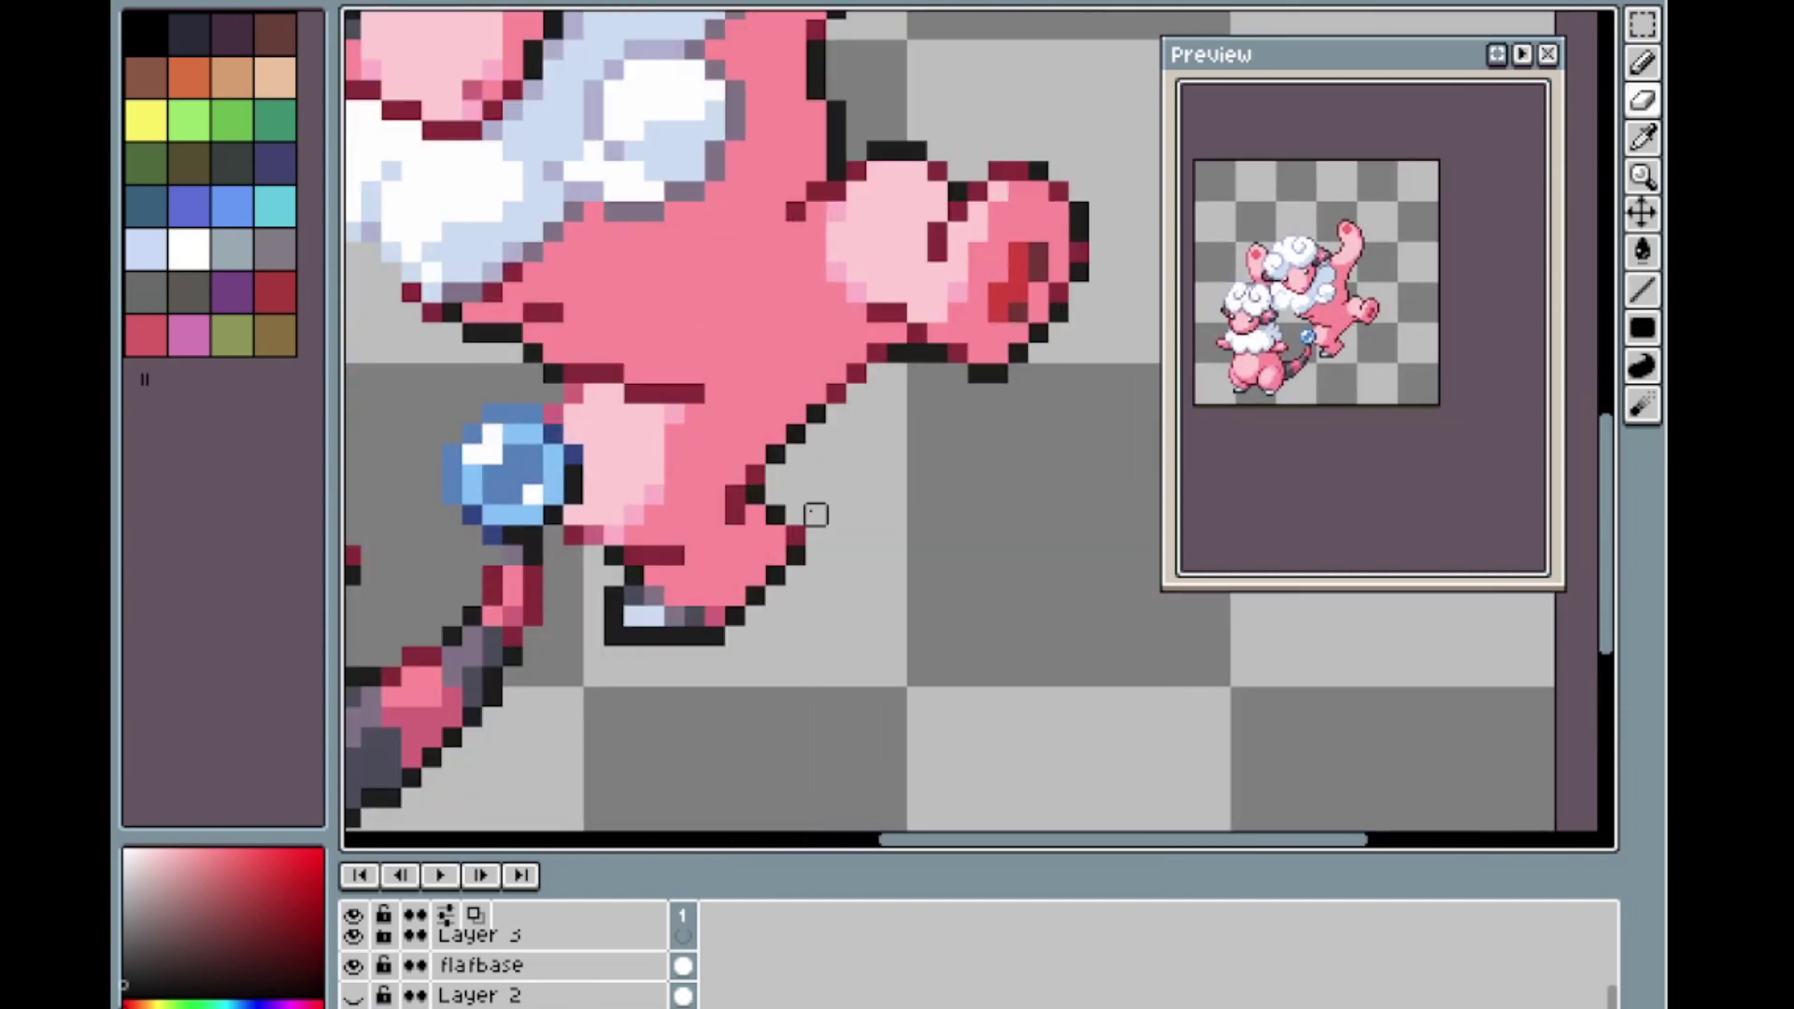
scroll(813, 495, "down", 1)
scroll(818, 484, "down", 2)
scroll(825, 360, "up", 1)
scroll(827, 369, "down", 1)
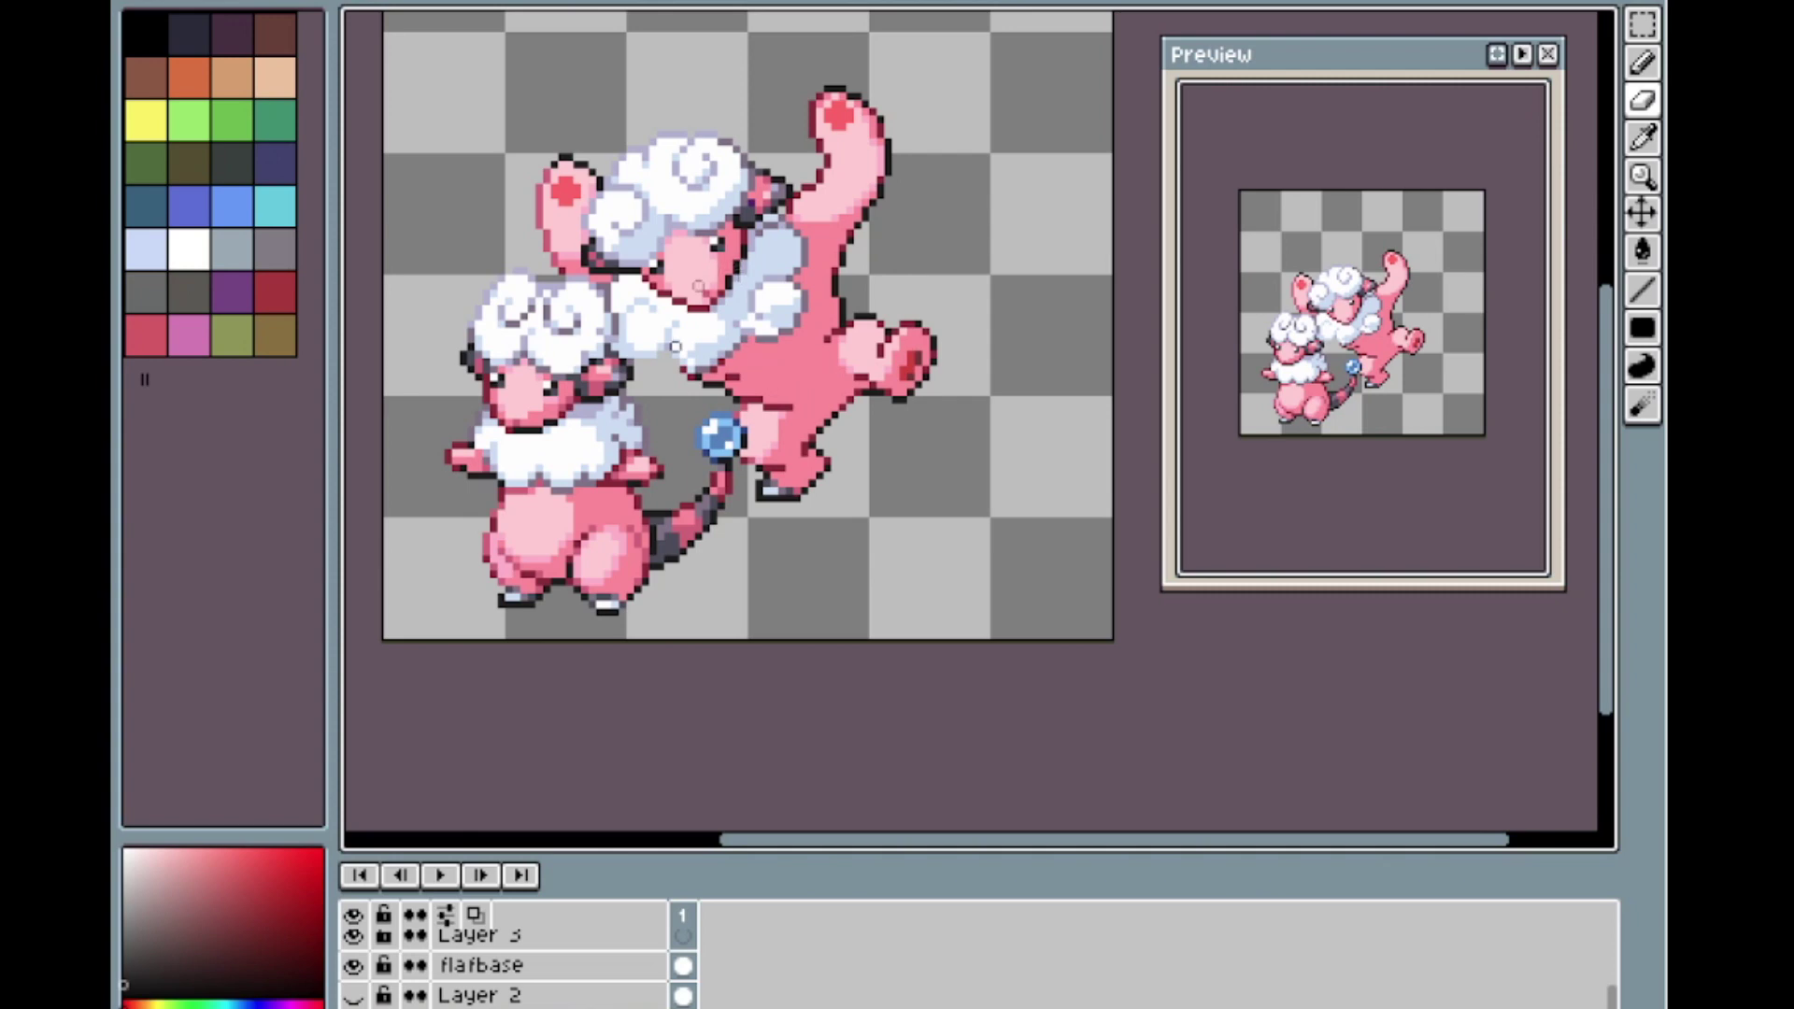
Undo the edits back to the clawed version of the dancing sheep and restore them to compare both versions.
key("ctrl+z")
key("ctrl+z")
key("ctrl+z")
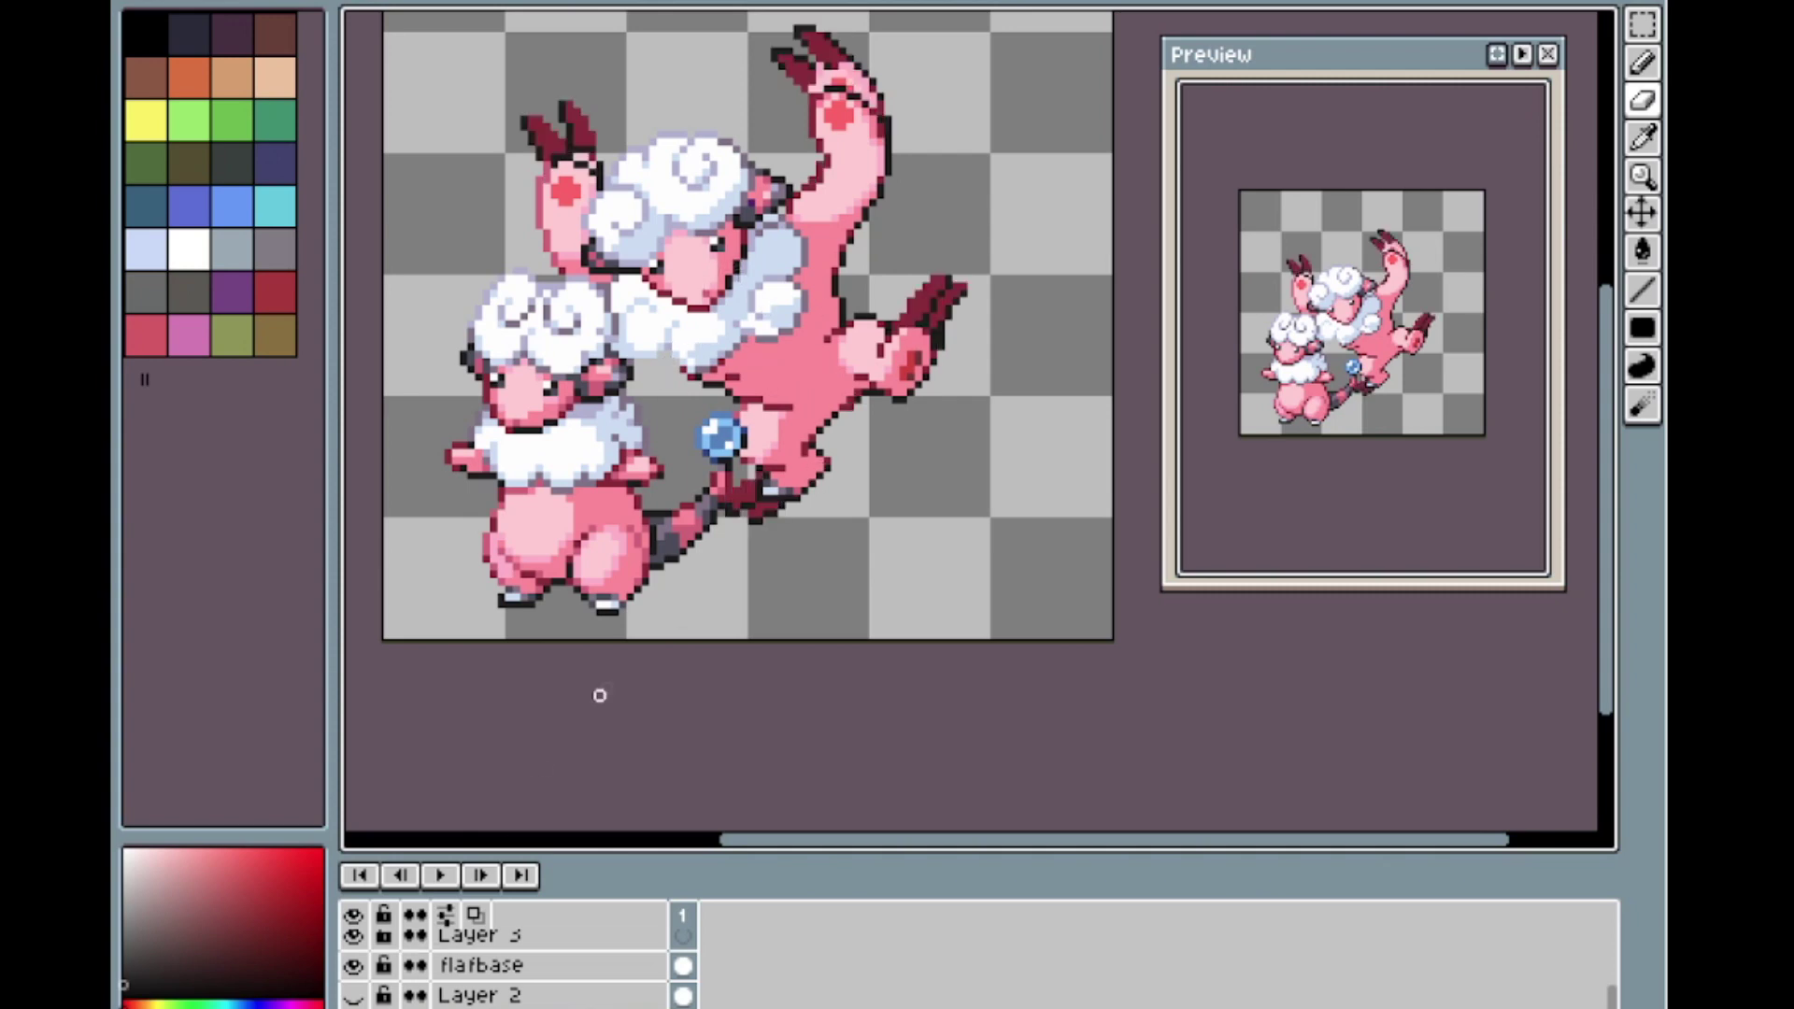
key("v")
left_click_drag(1067, 376, 914, 383)
key("ctrl+z")
key("ctrl+z")
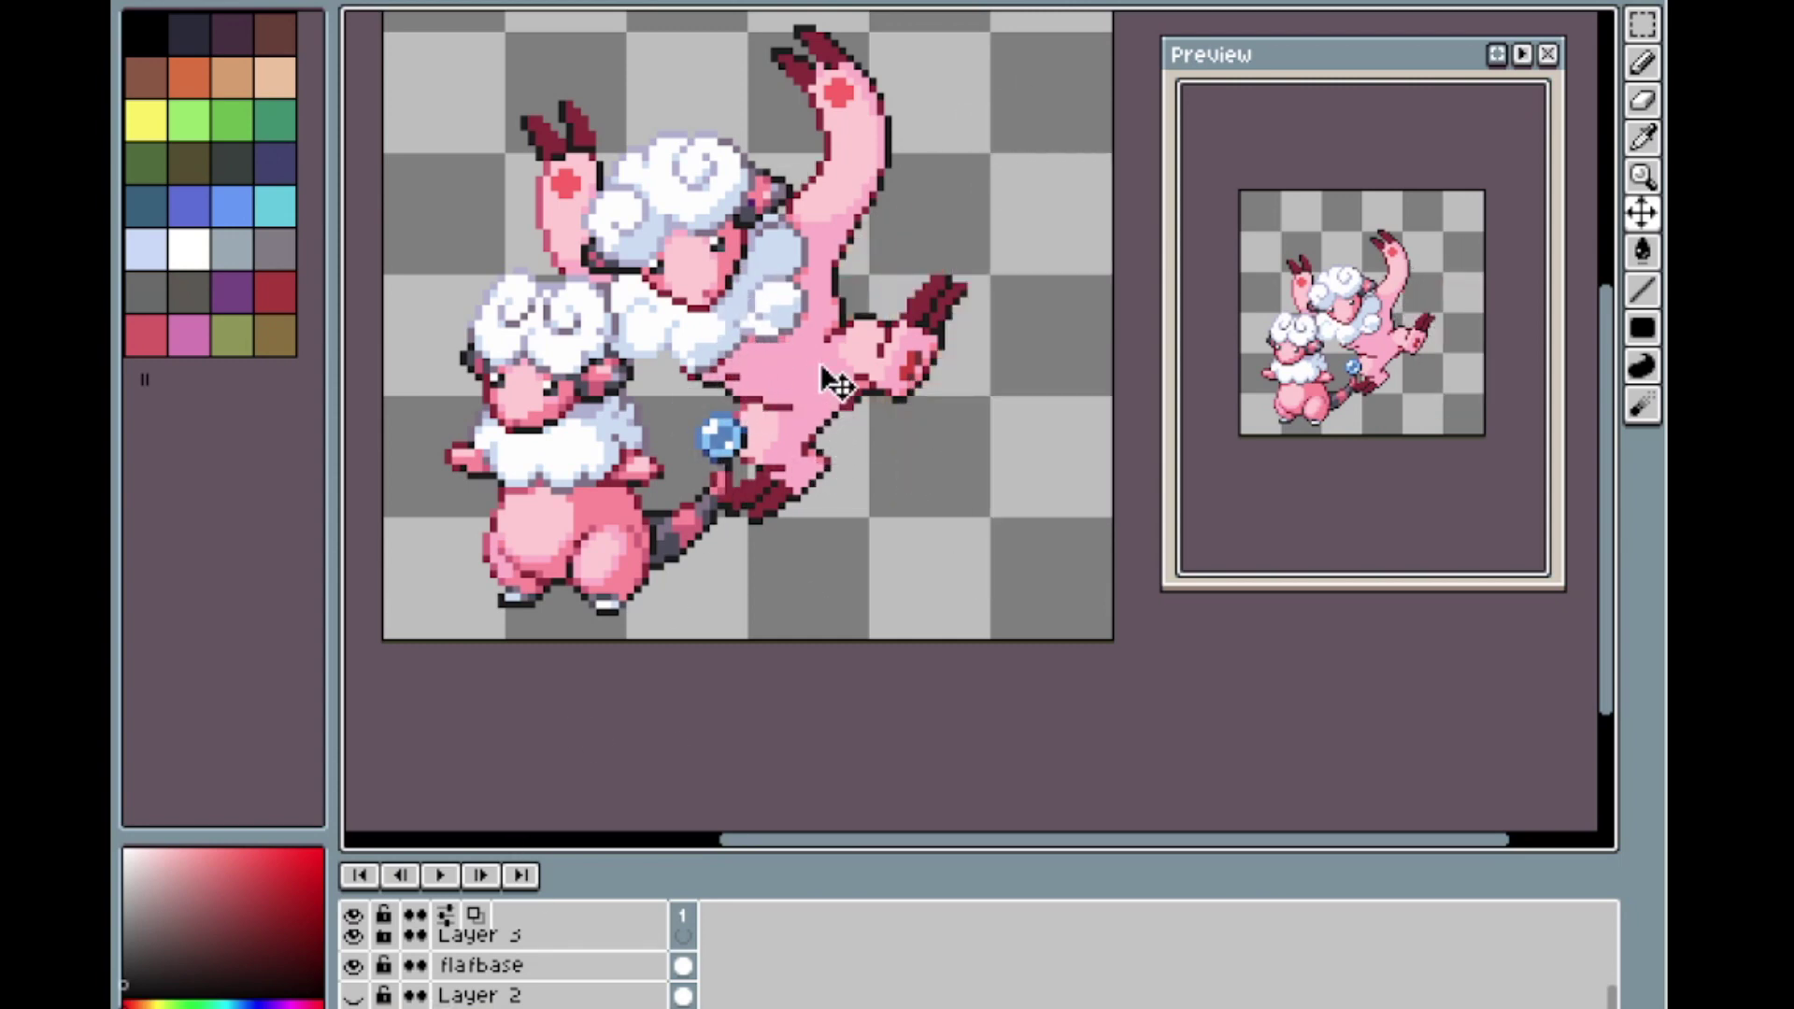
scroll(822, 383, "up", 1)
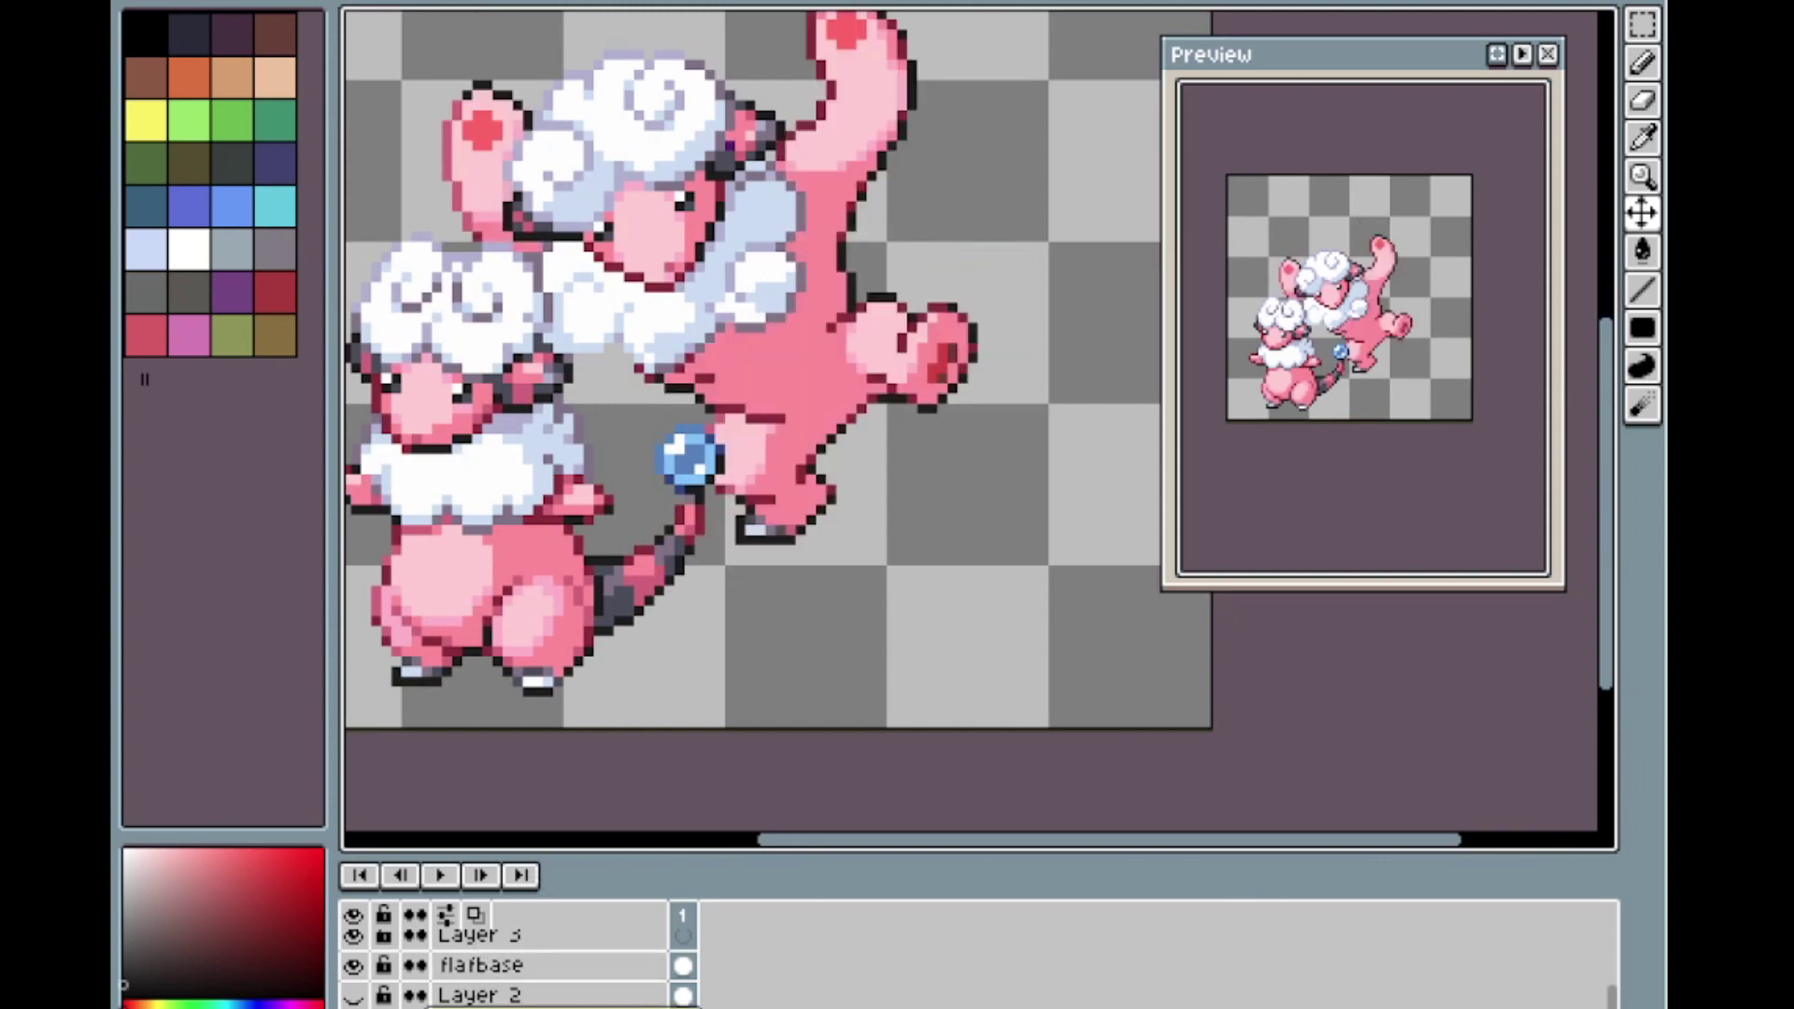
Try painting a light blue hoof on the tip of the raised foot with colour sampled from the standing foot's hoof.
scroll(504, 965, "up", 1)
left_click(563, 641, "ctrl")
scroll(564, 645, "up", 2)
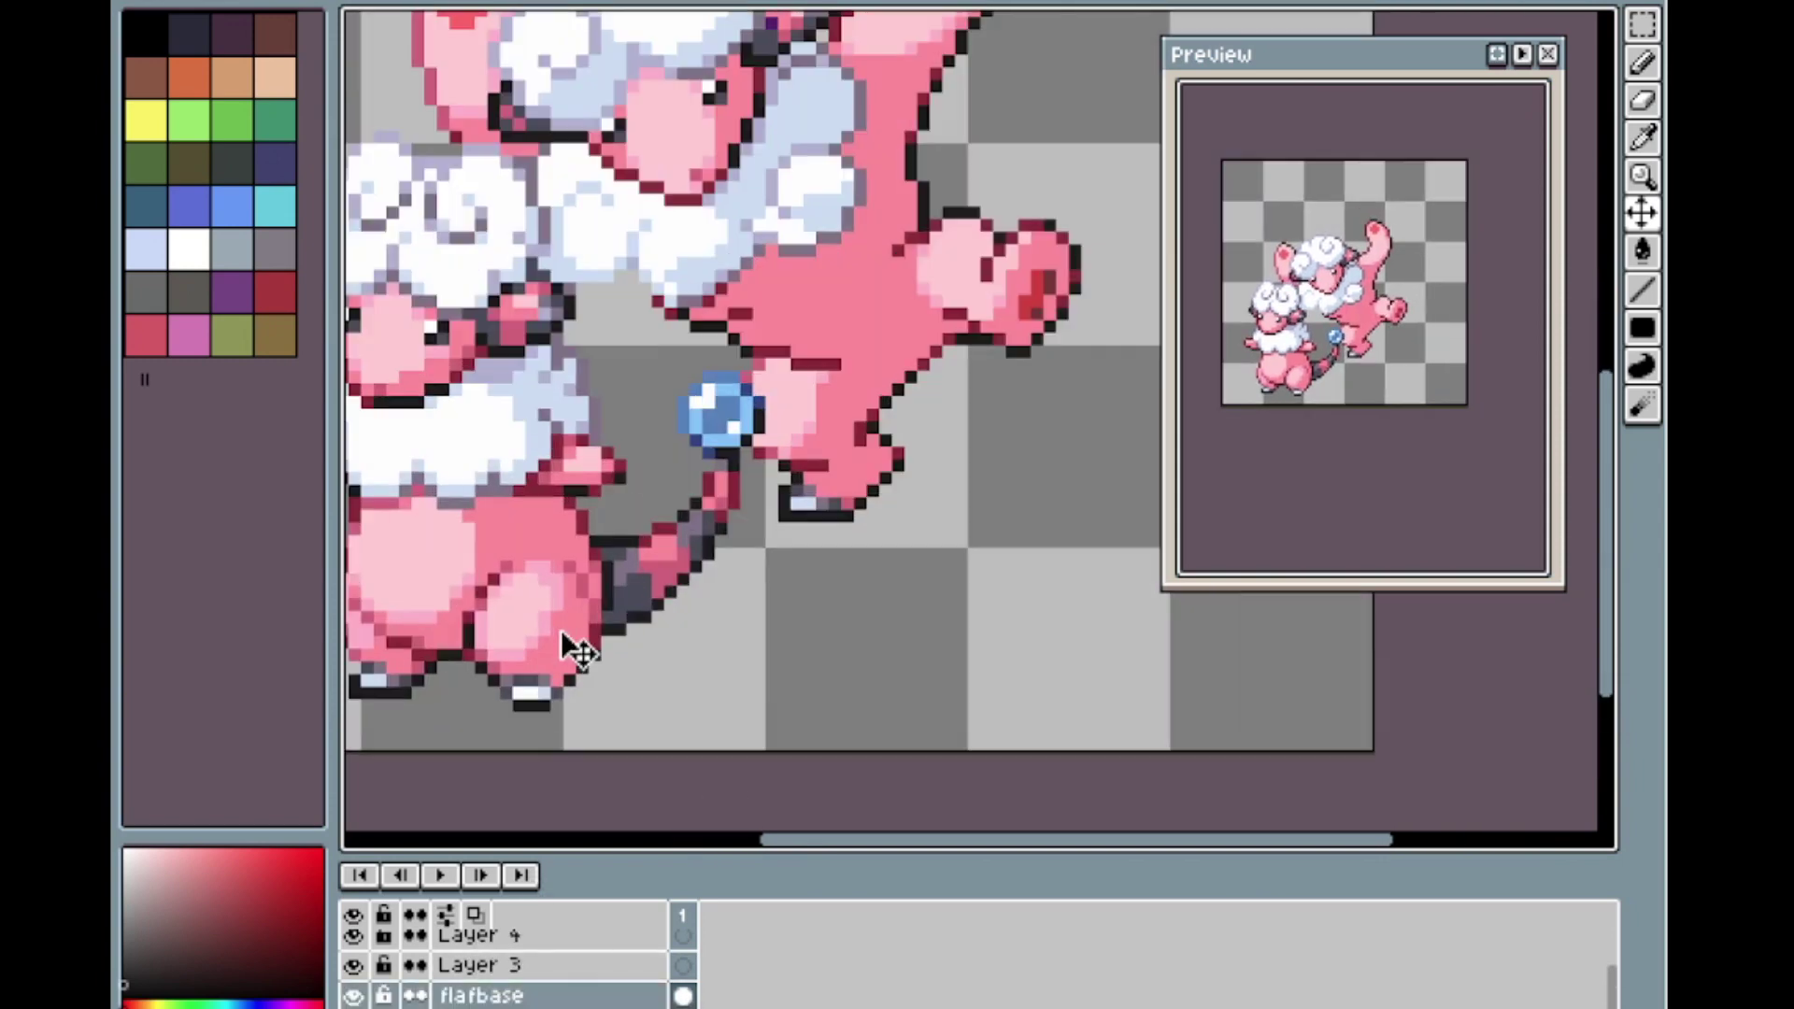
left_click_drag(846, 497, 553, 727)
scroll(553, 727, "up", 3)
left_click(483, 724, "alt")
mouse_move(876, 299)
left_mouse_down()
mouse_move(836, 298)
mouse_move(877, 298)
mouse_move(896, 321)
mouse_move(837, 320)
mouse_move(875, 340)
mouse_move(916, 339)
left_mouse_up()
key("ctrl+z")
Shade the lower edge of the raised foot's hoof with grey tones sampled from the standing foot's hoof.
left_click(512, 724, "alt")
left_click(895, 339)
left_click(836, 321)
left_click(533, 724, "alt")
left_click(857, 309, "alt")
left_click(533, 724, "alt")
left_click_drag(896, 339, 856, 339)
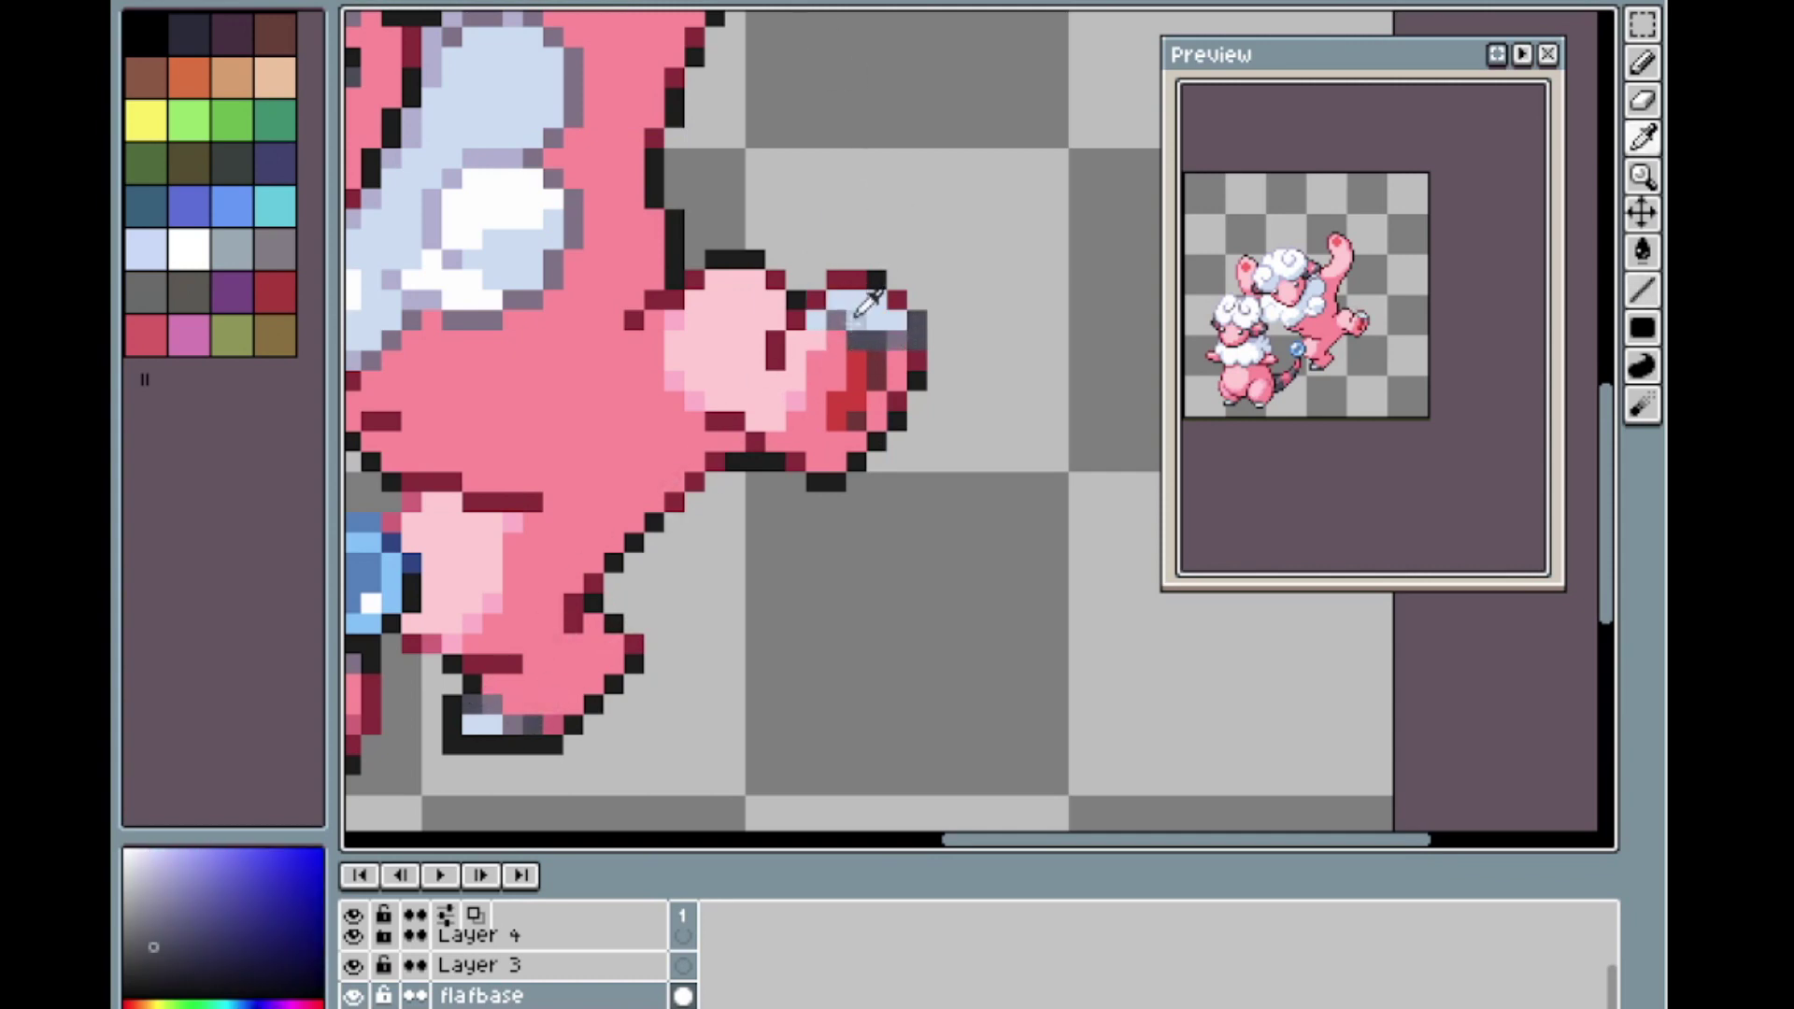
Add a white highlight along the upper edge of the raised foot's hoof.
scroll(723, 658, "down", 5)
scroll(641, 708, "up", 5)
left_click(626, 717, "alt")
scroll(629, 718, "down", 5)
scroll(670, 694, "up", 3)
scroll(670, 693, "down", 1)
left_click(576, 731, "alt")
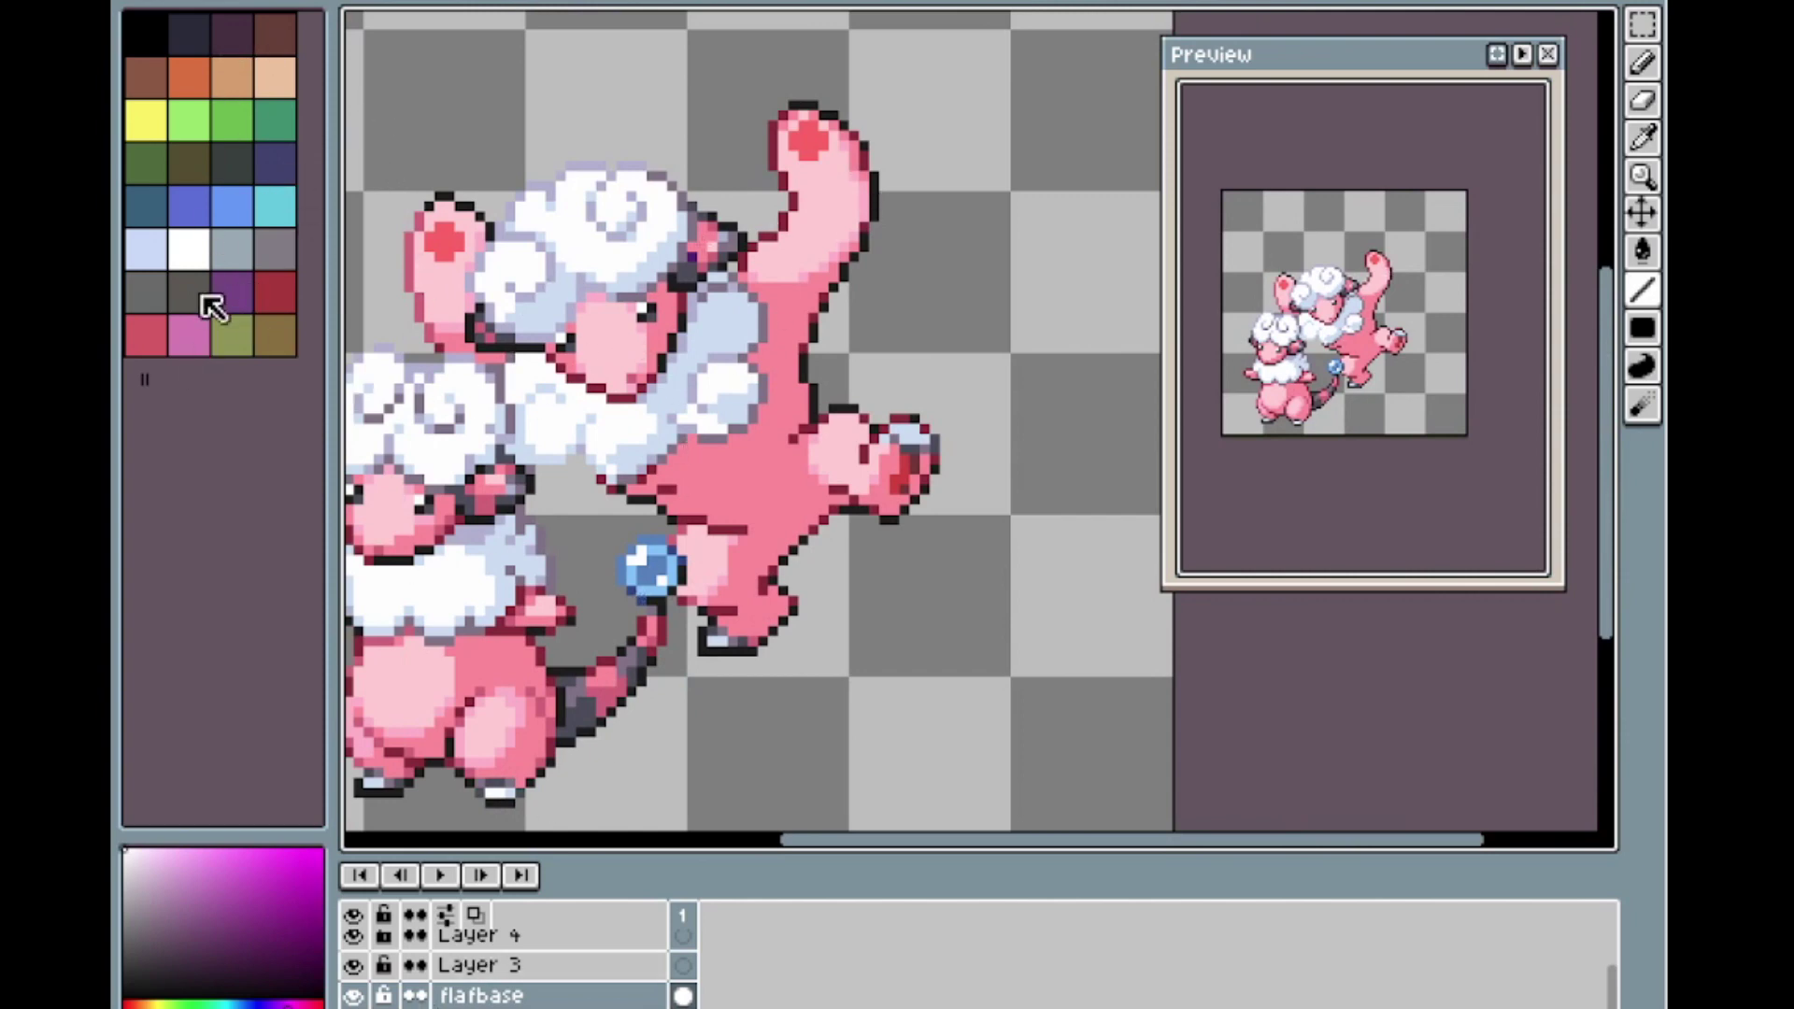
scroll(929, 384, "up", 4)
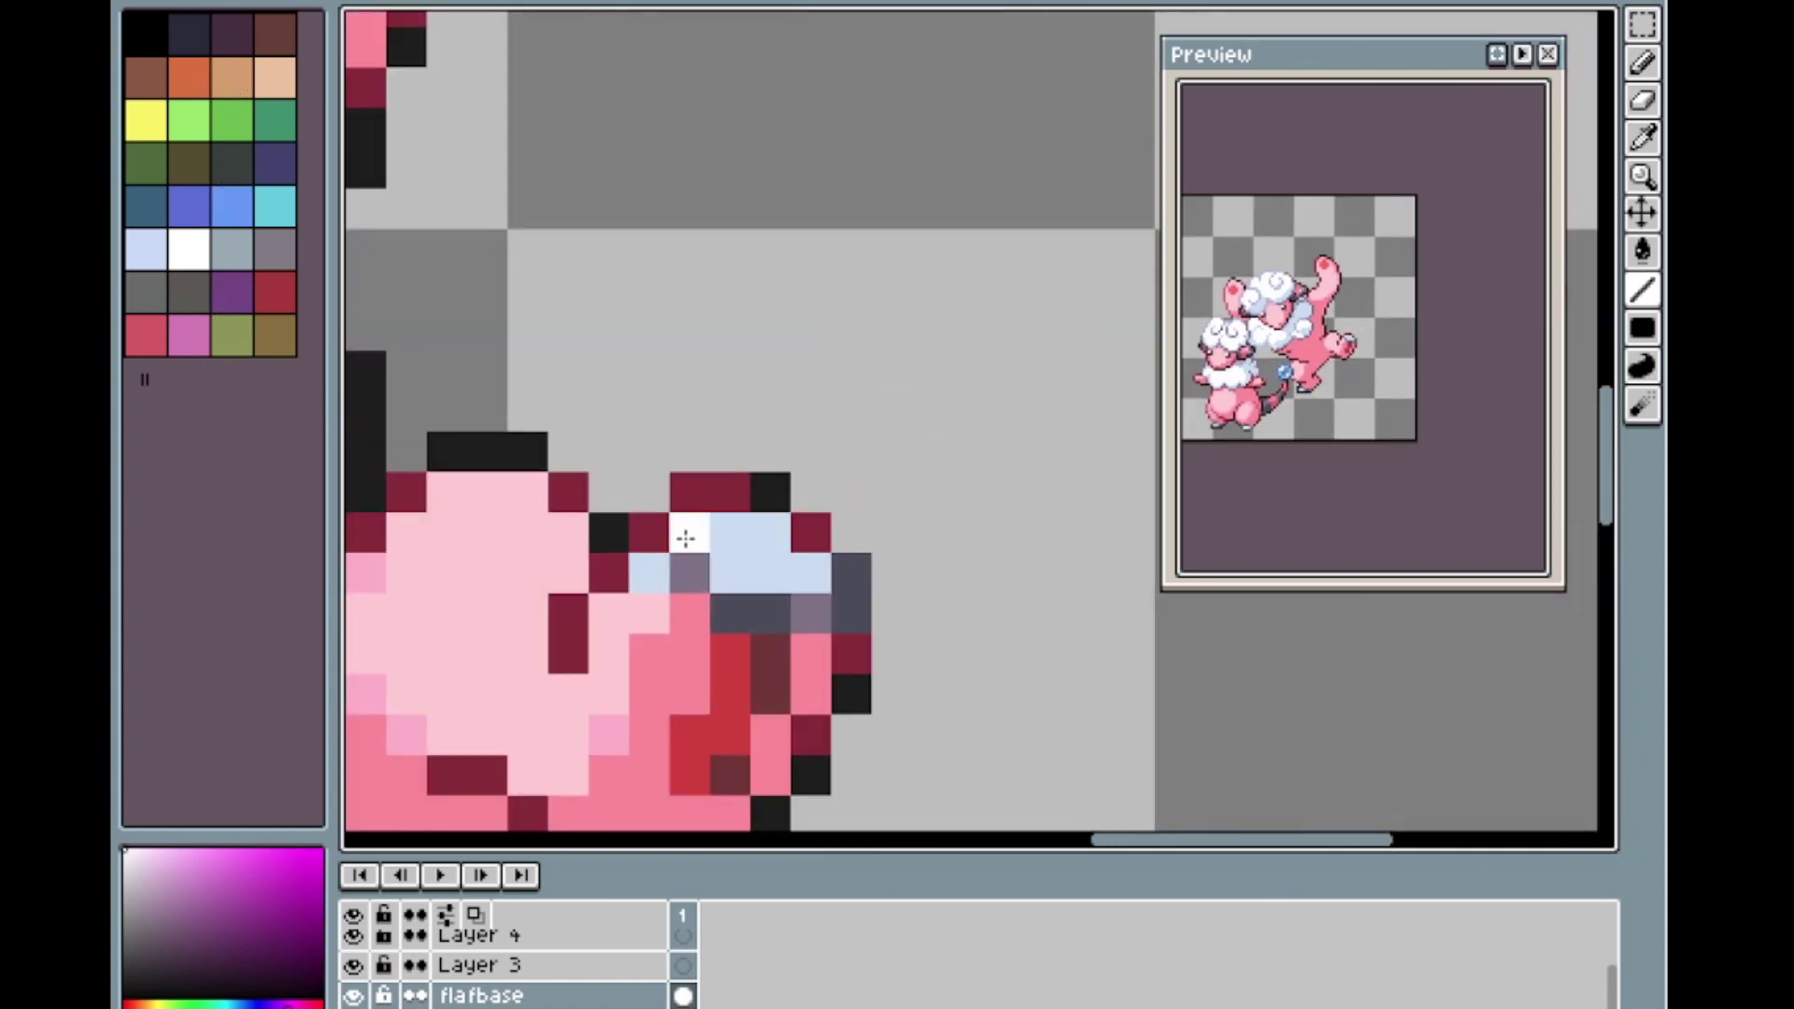
left_click_drag(730, 533, 650, 572)
scroll(757, 349, "down", 2)
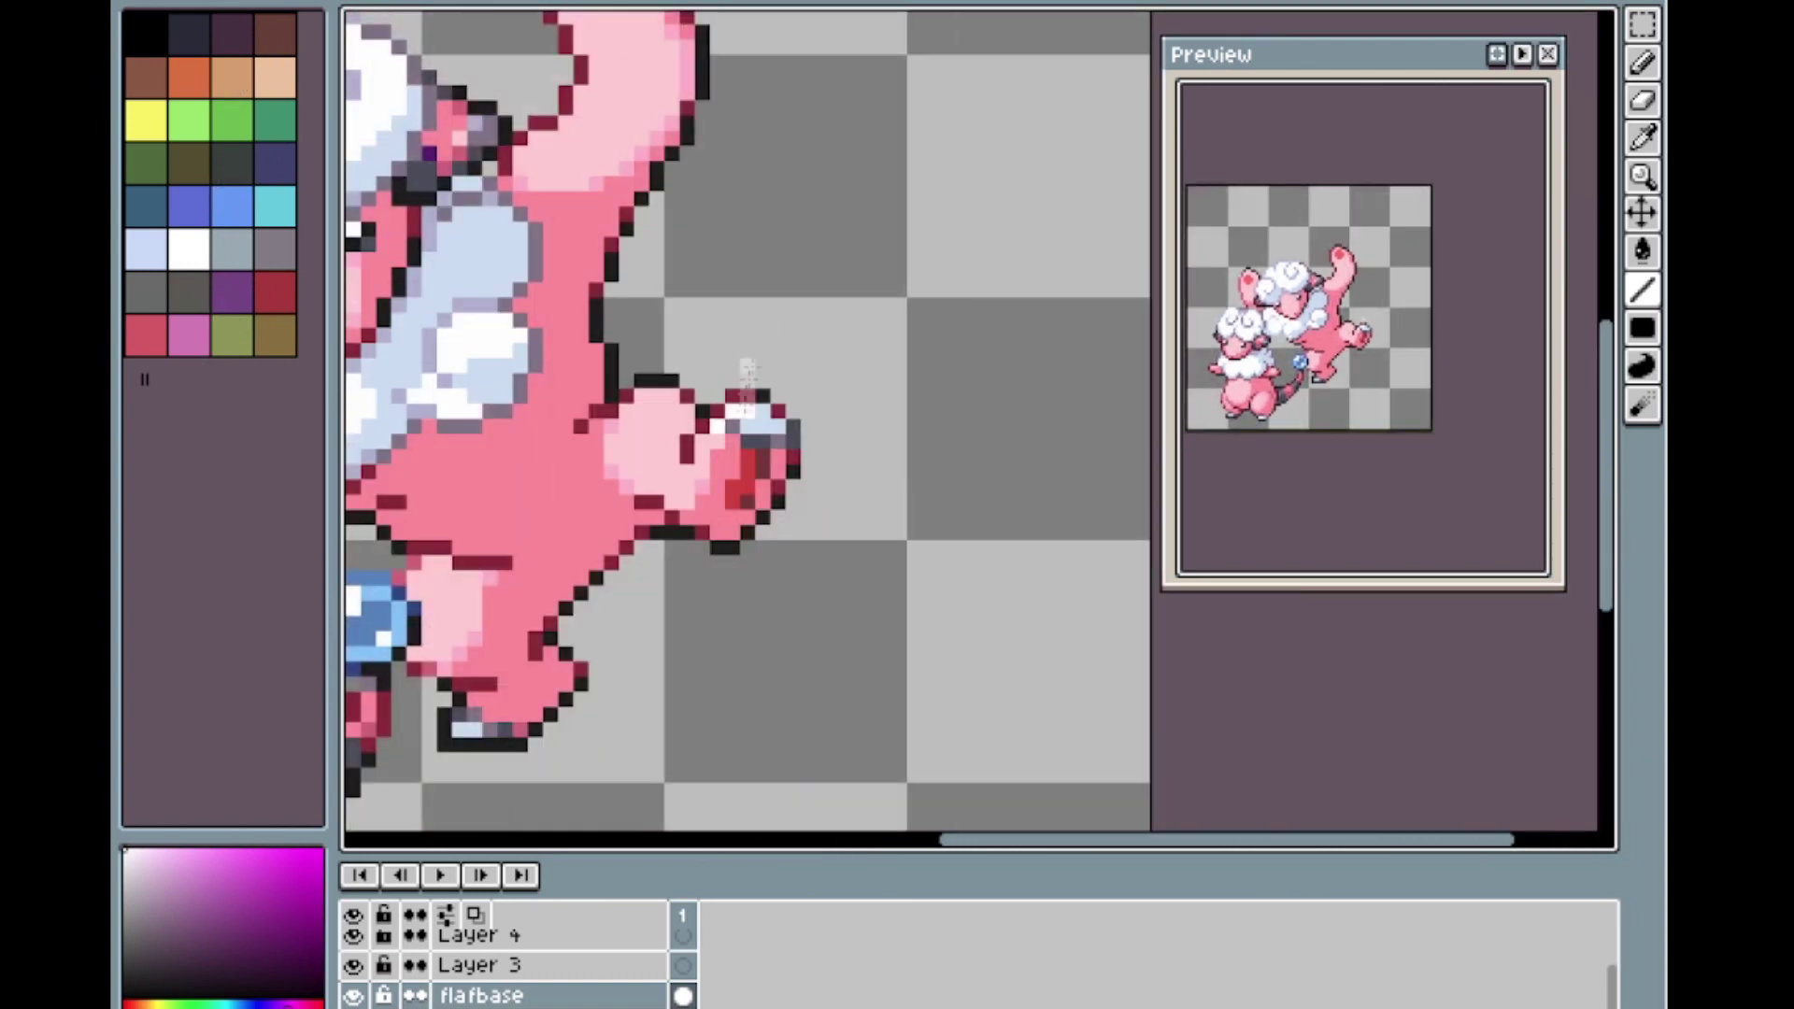
Extend the shading under the raised foot's hoof with grey and dark grey tones sampled from its edge.
scroll(724, 411, "up", 2)
left_click(752, 464, "alt")
mouse_move(793, 503)
left_mouse_down()
mouse_move(844, 508)
mouse_move(865, 489)
left_mouse_up()
left_click(910, 500, "alt")
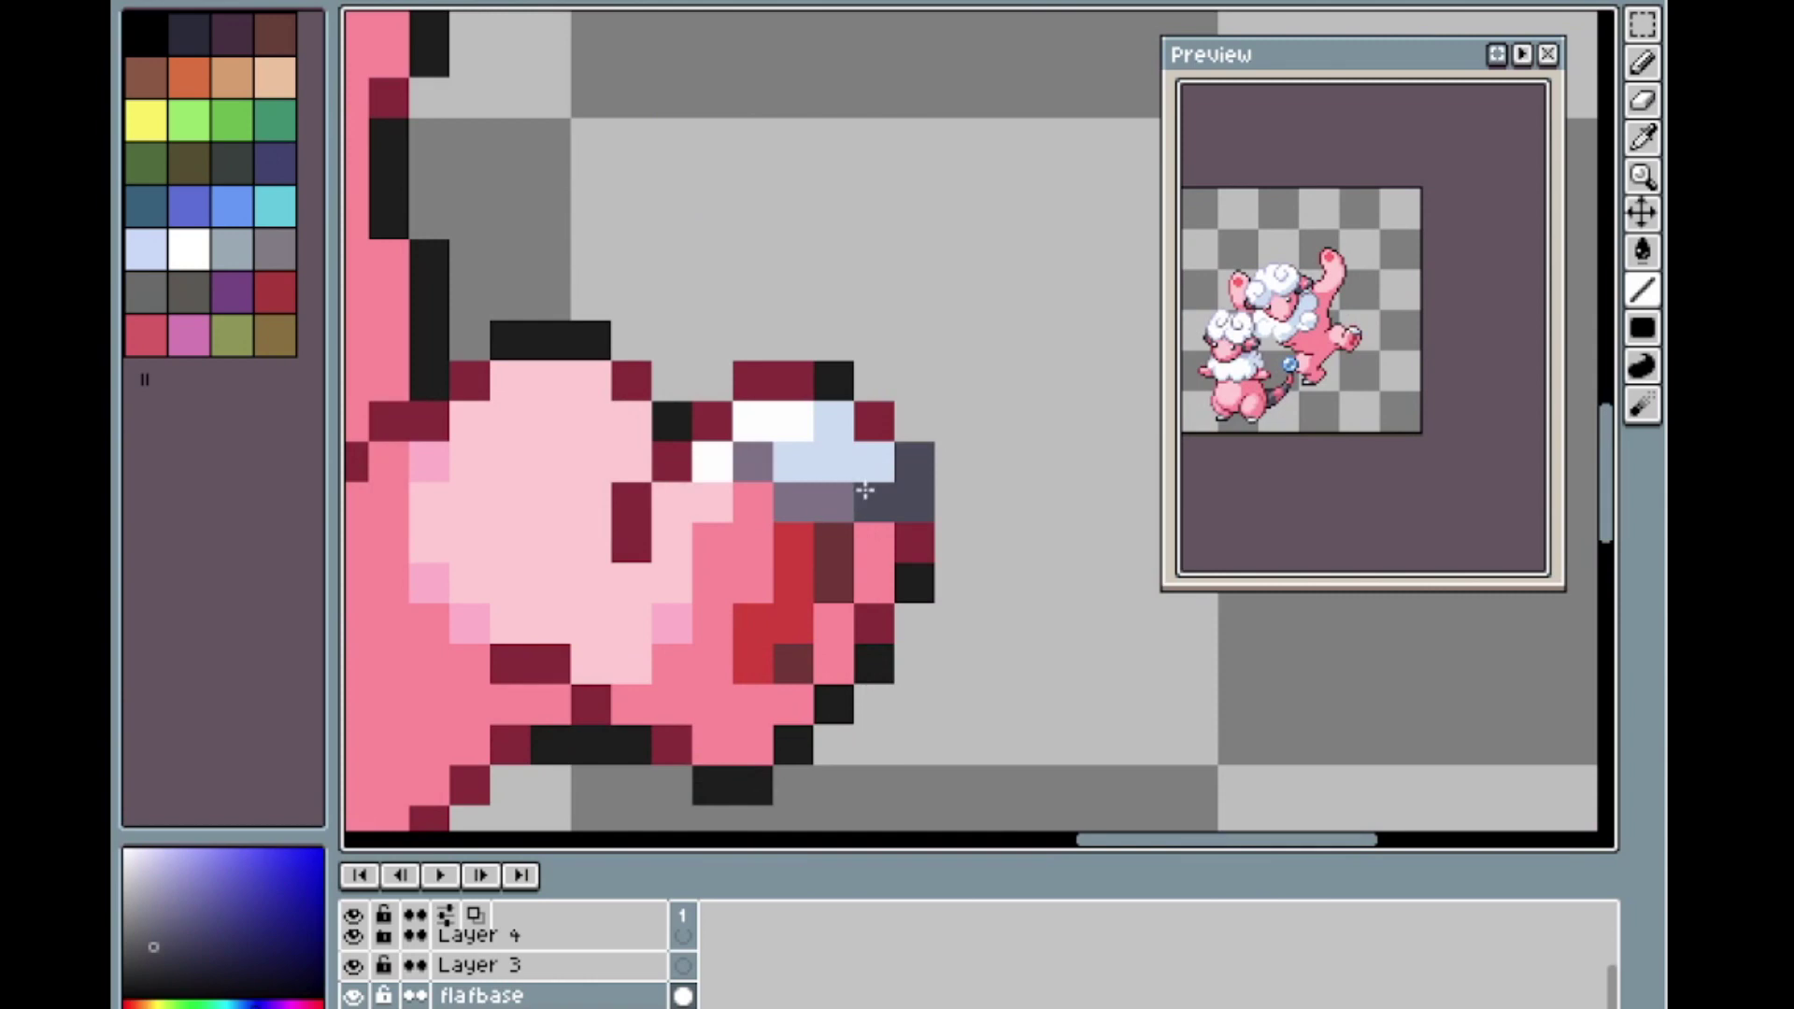
scroll(910, 437, "down", 3)
scroll(909, 436, "down", 3)
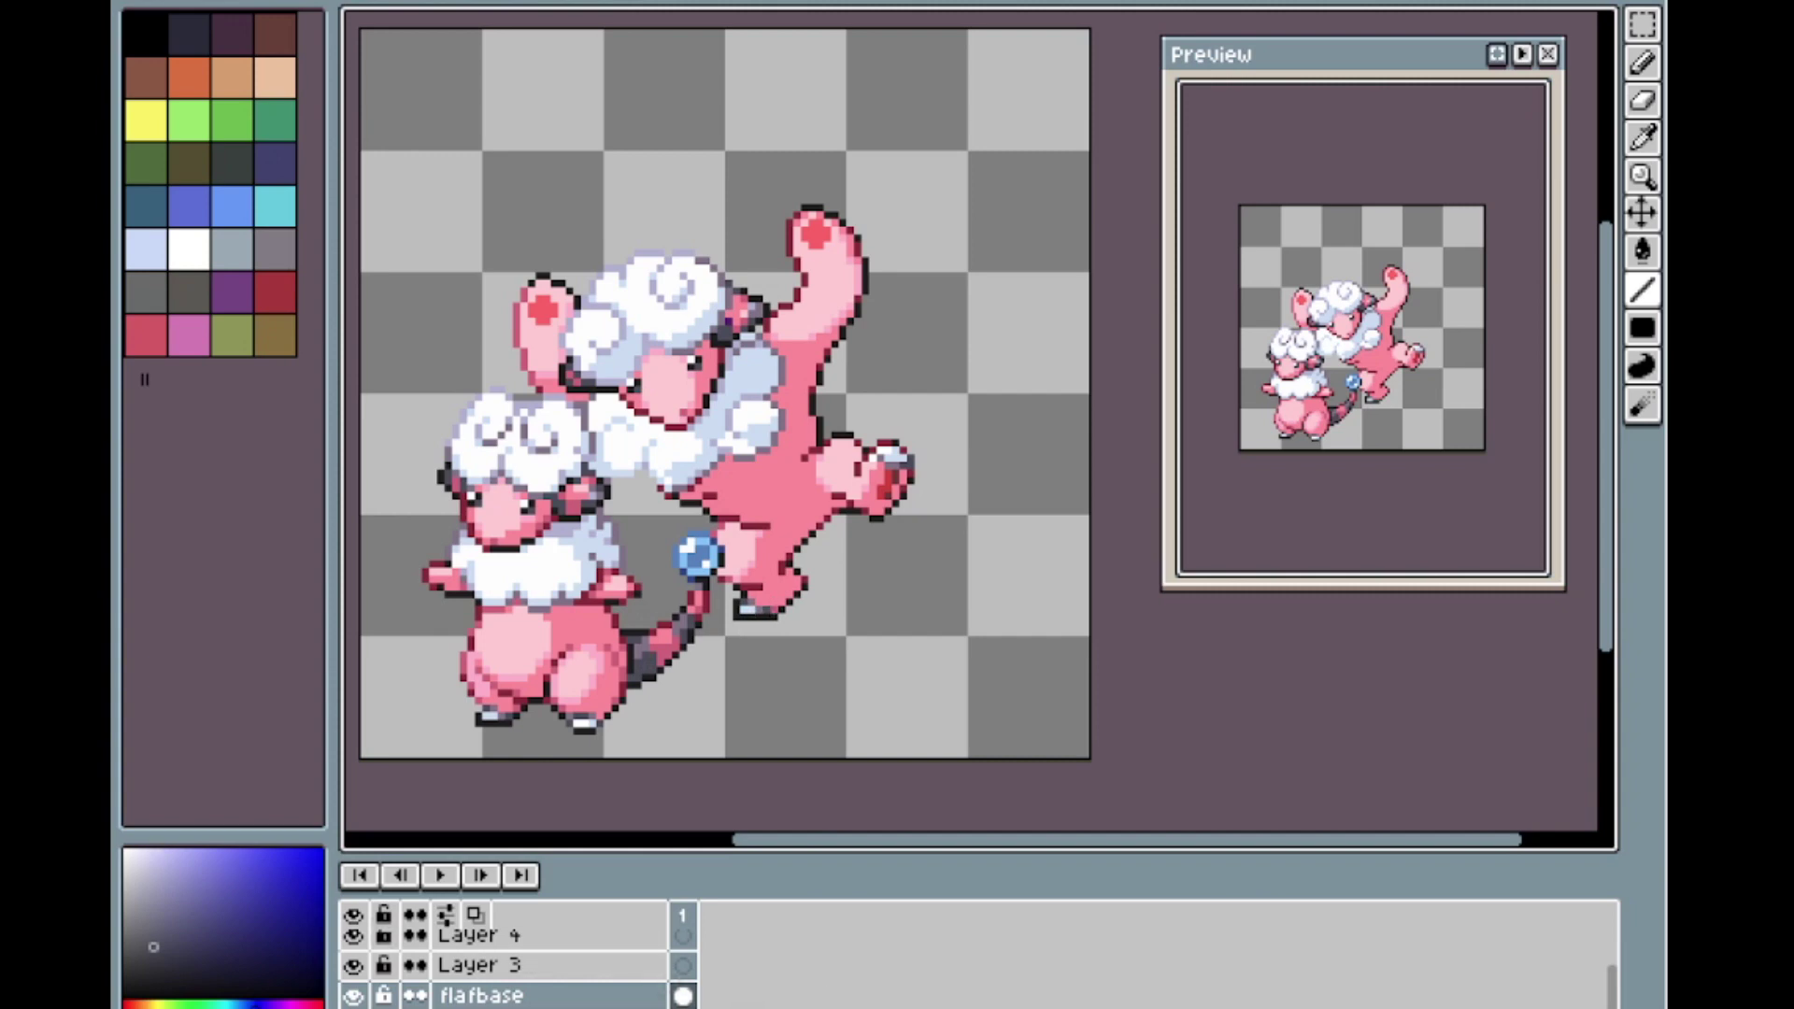
Enlarge the raised foot's hoof downward by one pixel row, repainting its light blue face and its grey lower edge with sampled colours.
scroll(895, 505, "up", 3)
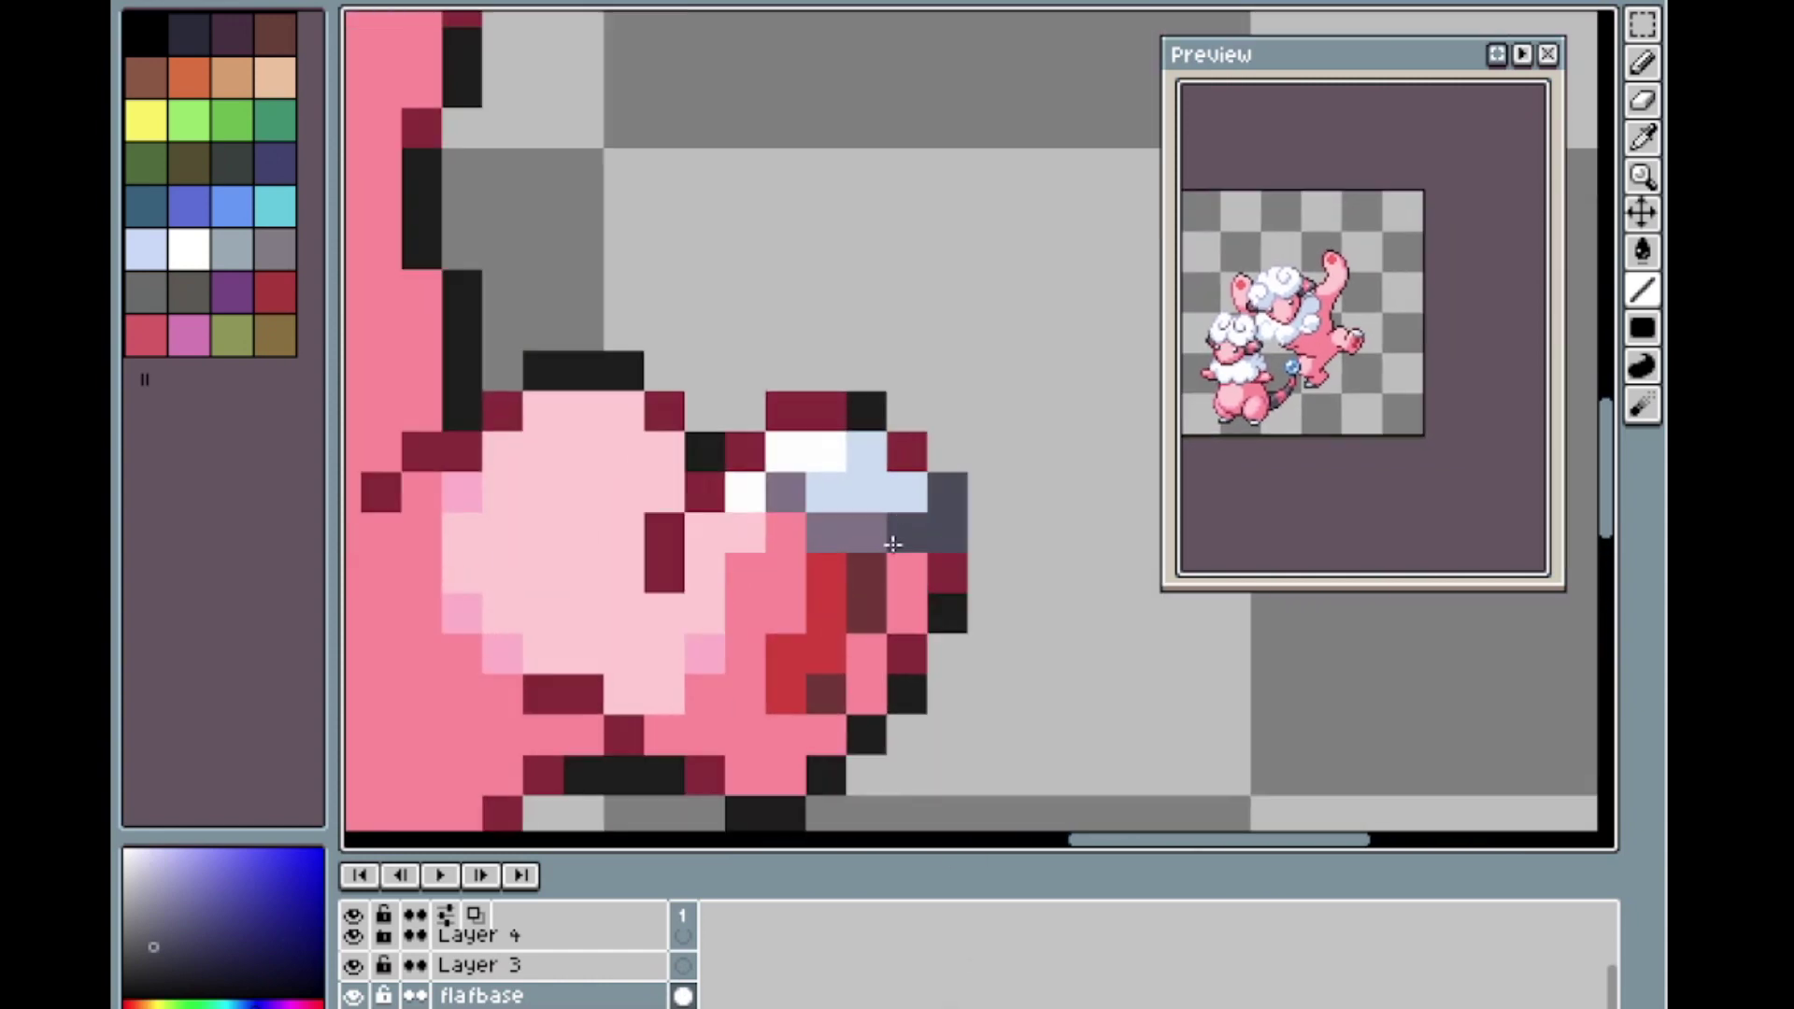
left_click(899, 530, "alt")
mouse_move(905, 566)
left_mouse_down()
mouse_move(941, 563)
mouse_move(781, 535)
mouse_move(893, 529)
left_mouse_up()
left_click(860, 540, "alt")
left_click(845, 495, "alt")
left_click(784, 530, "alt")
left_click(746, 532)
left_click(826, 495, "alt")
left_click(797, 496)
left_click(786, 532, "alt")
left_click(786, 572)
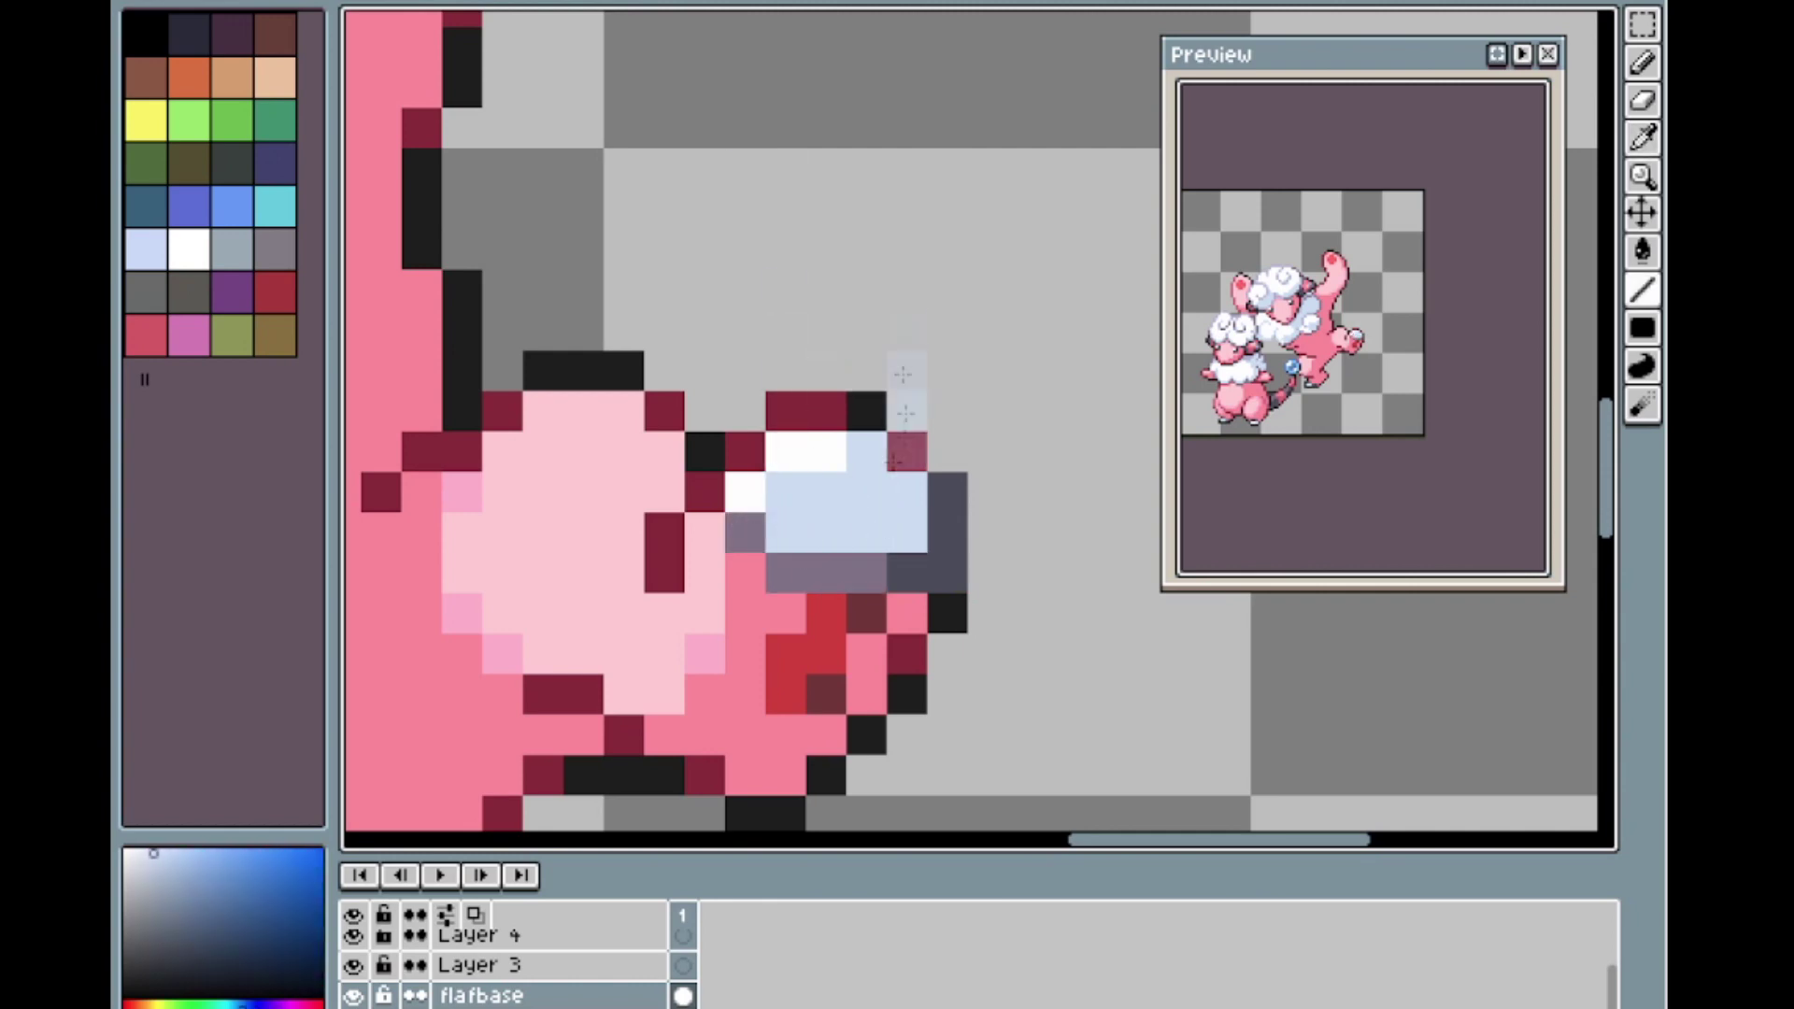
Replace the dark red outline pixels around the raised foot's hoof with dark grey and grey sampled from its shading.
left_click(906, 570, "alt")
left_click(870, 573)
left_click(906, 456)
left_click_drag(826, 413, 709, 488)
left_click(745, 531, "alt")
scroll(906, 292, "down", 5)
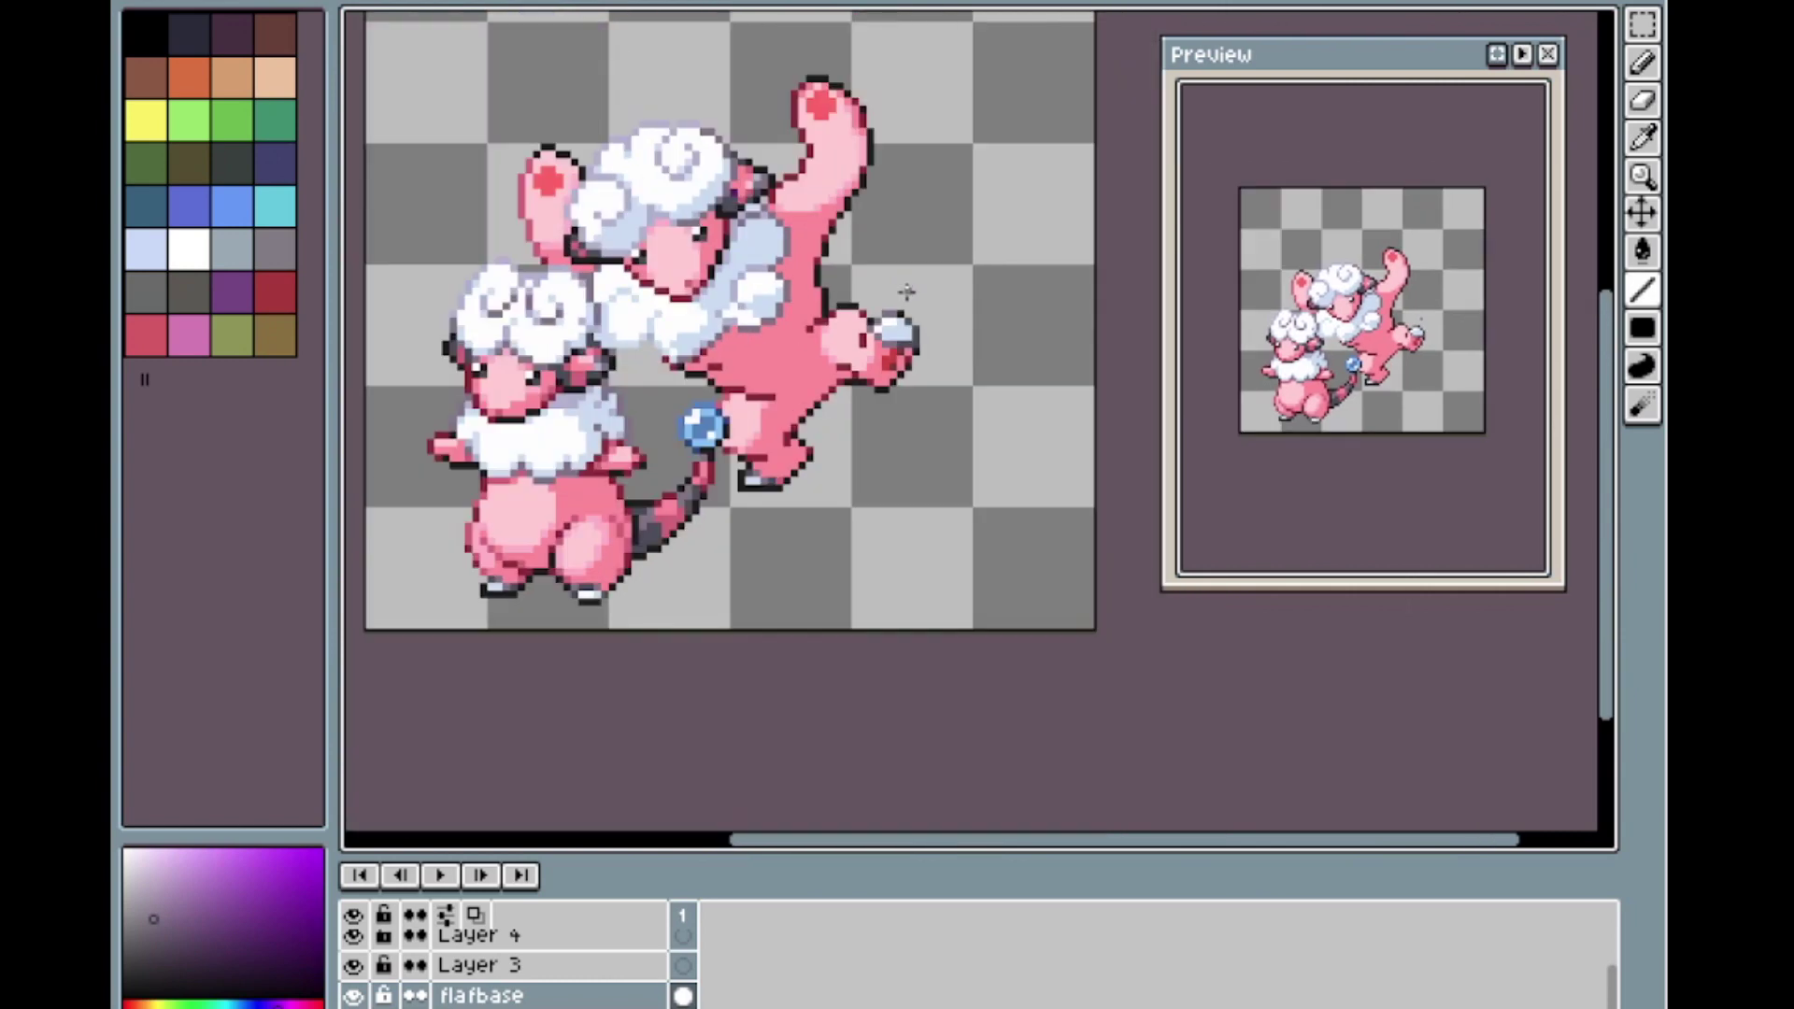
Try painting over the red mark on the raised foot's sole with sampled body pink, and undo it.
scroll(849, 379, "up", 1)
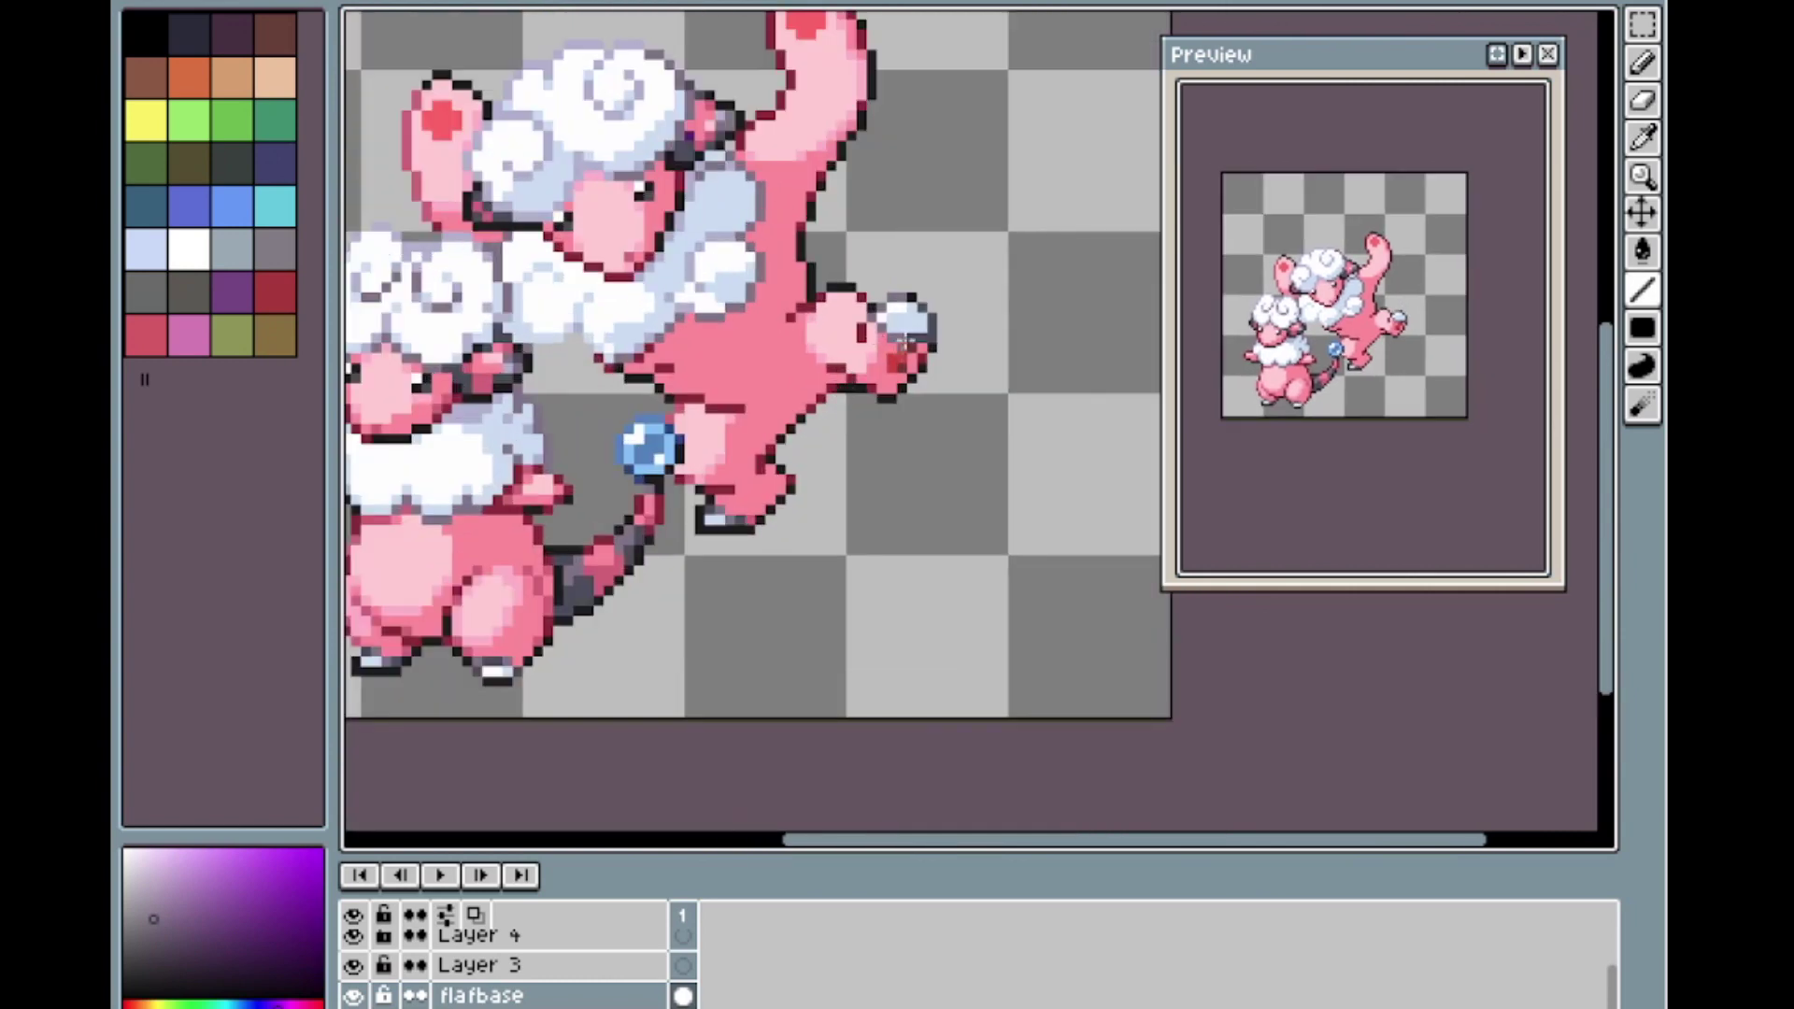
scroll(920, 299, "up", 3)
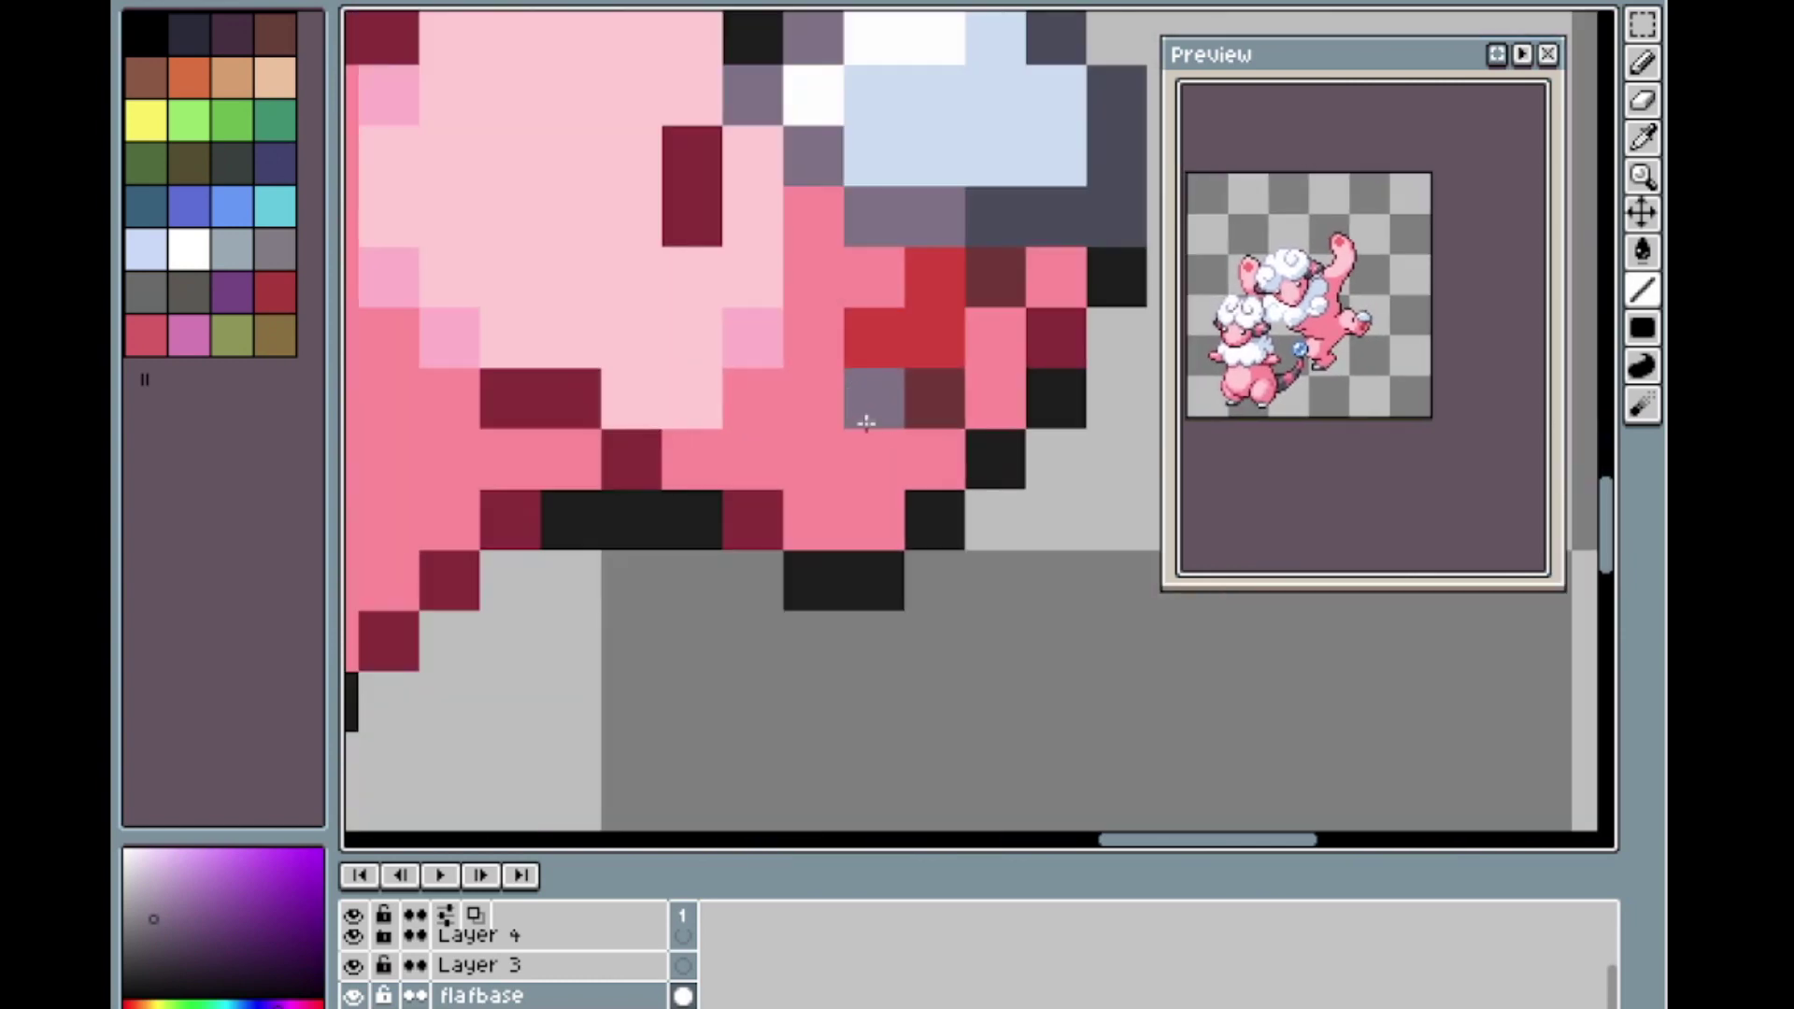
left_click(861, 458, "ctrl")
left_click(821, 460, "alt")
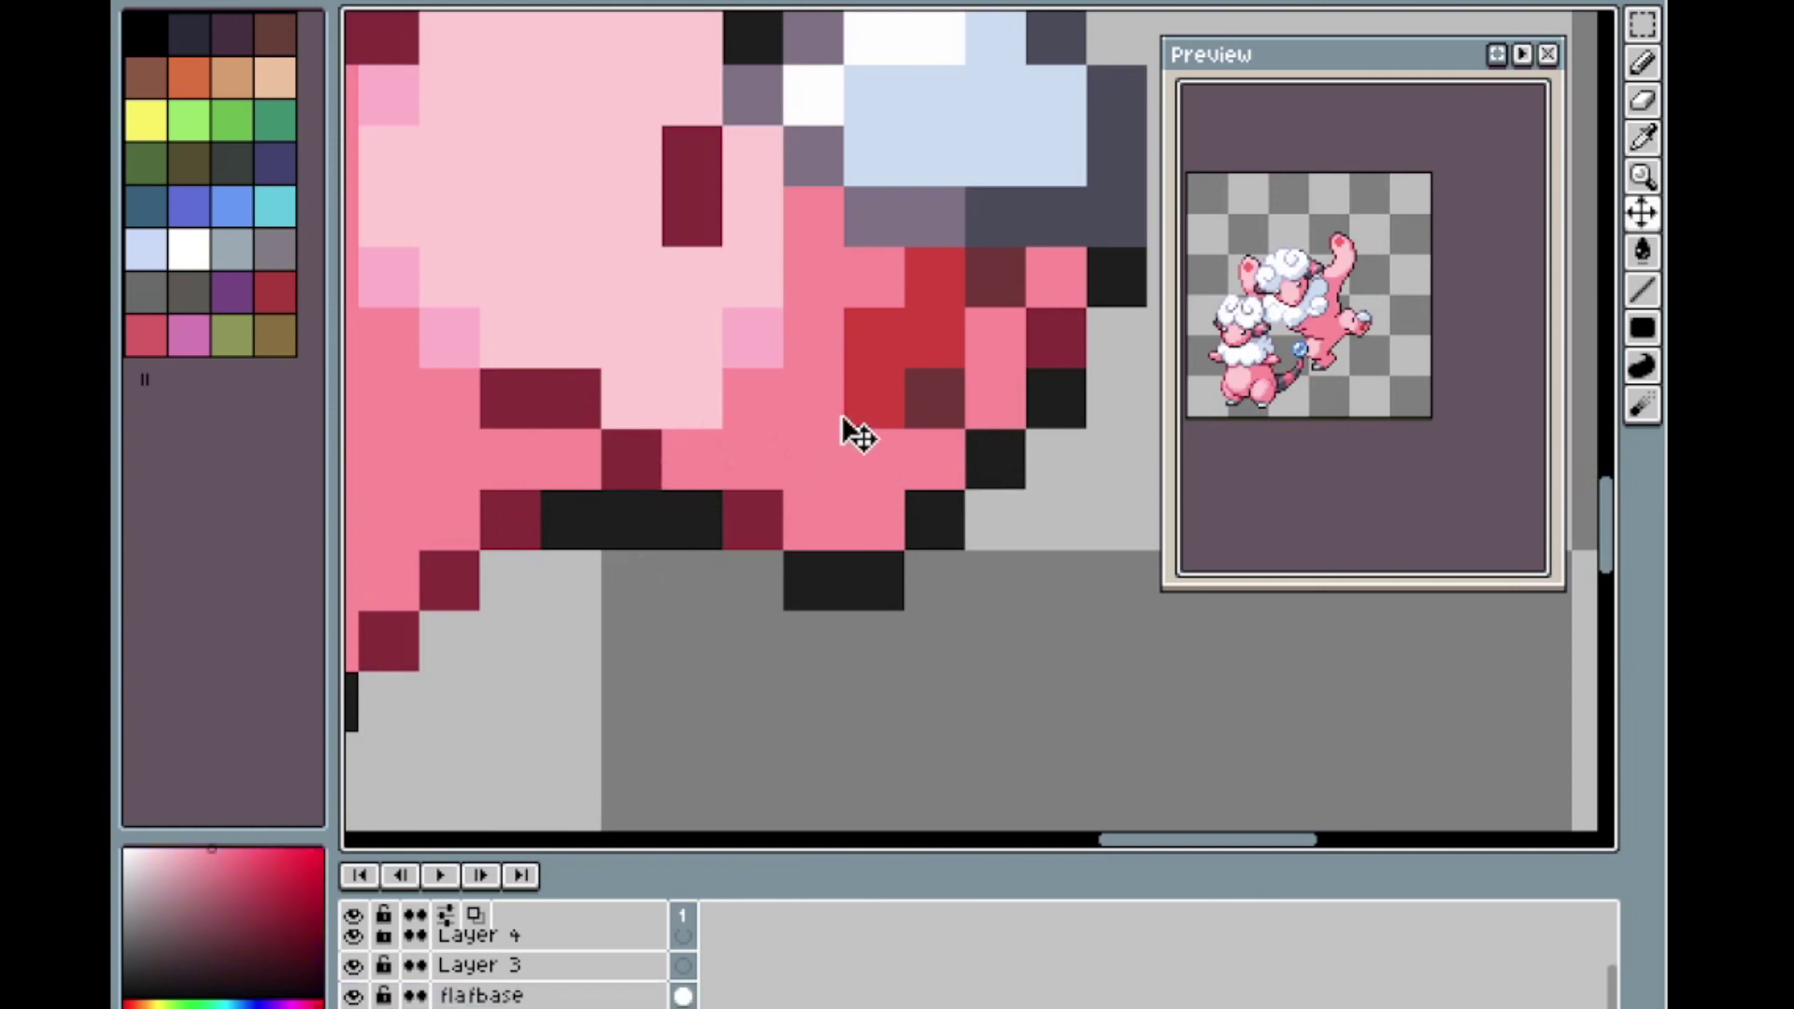
left_click(861, 345)
left_click(862, 385)
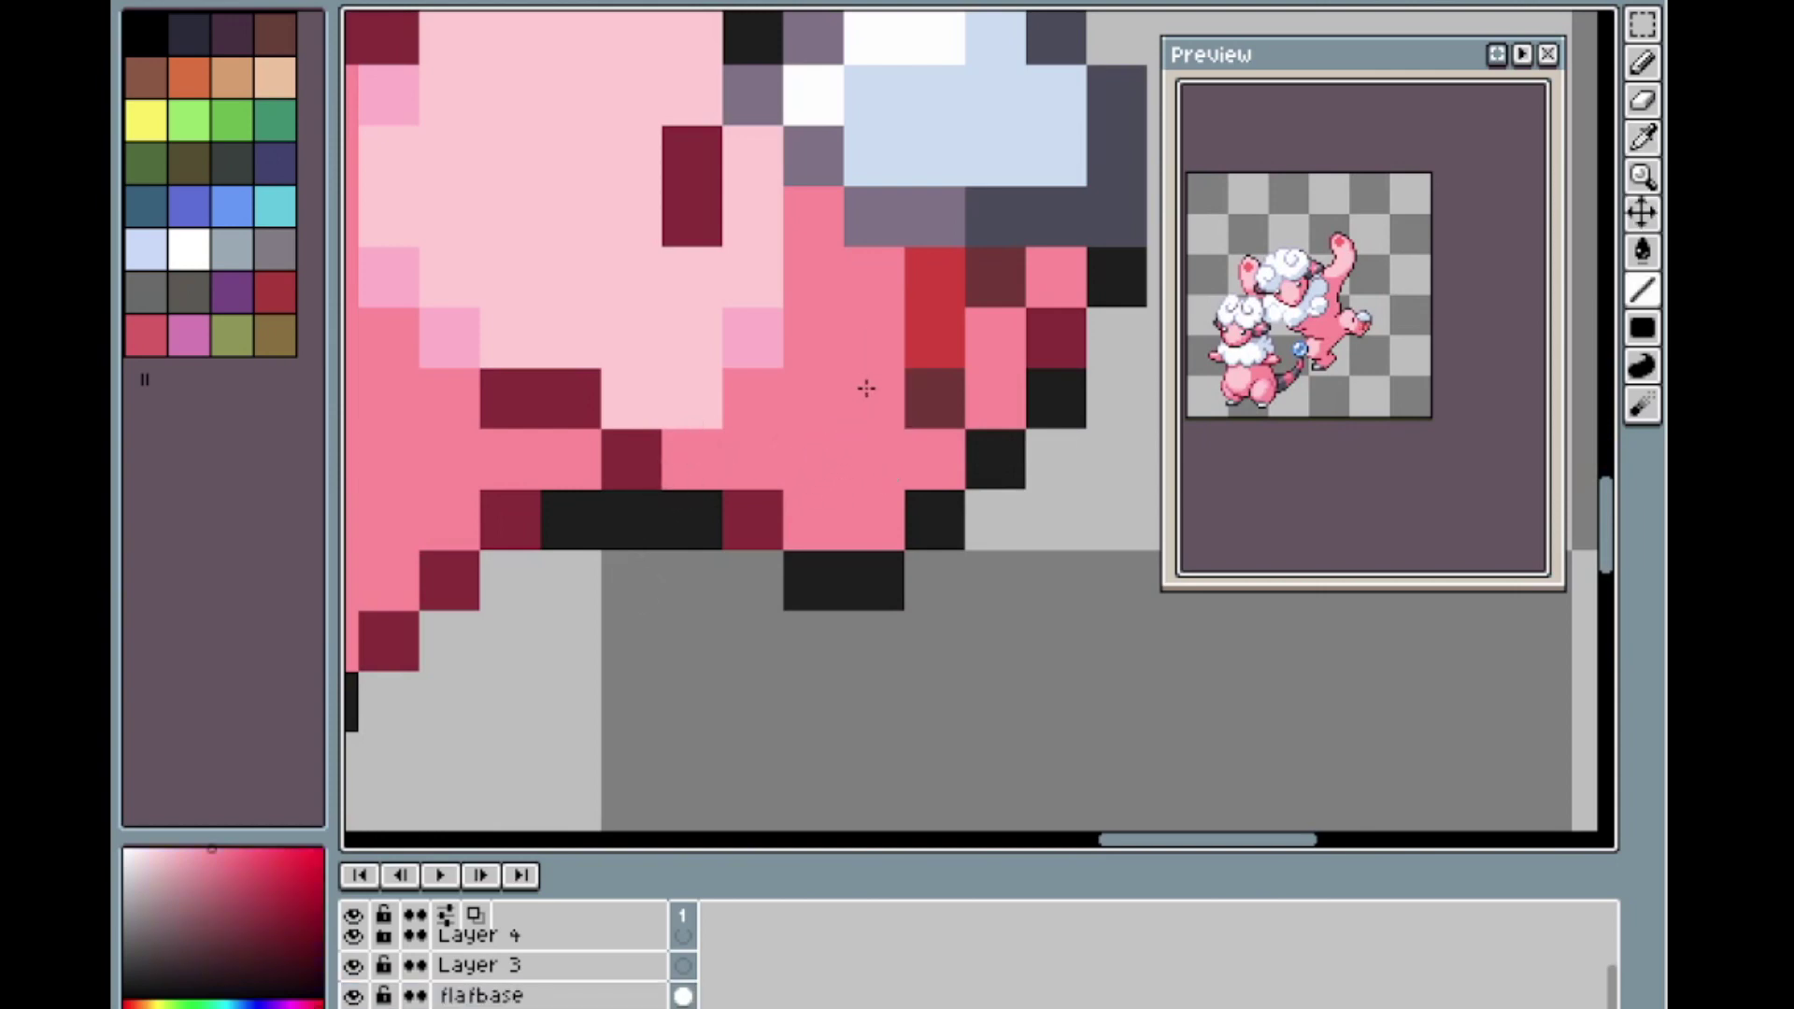
key("ctrl+z")
scroll(876, 392, "down", 4)
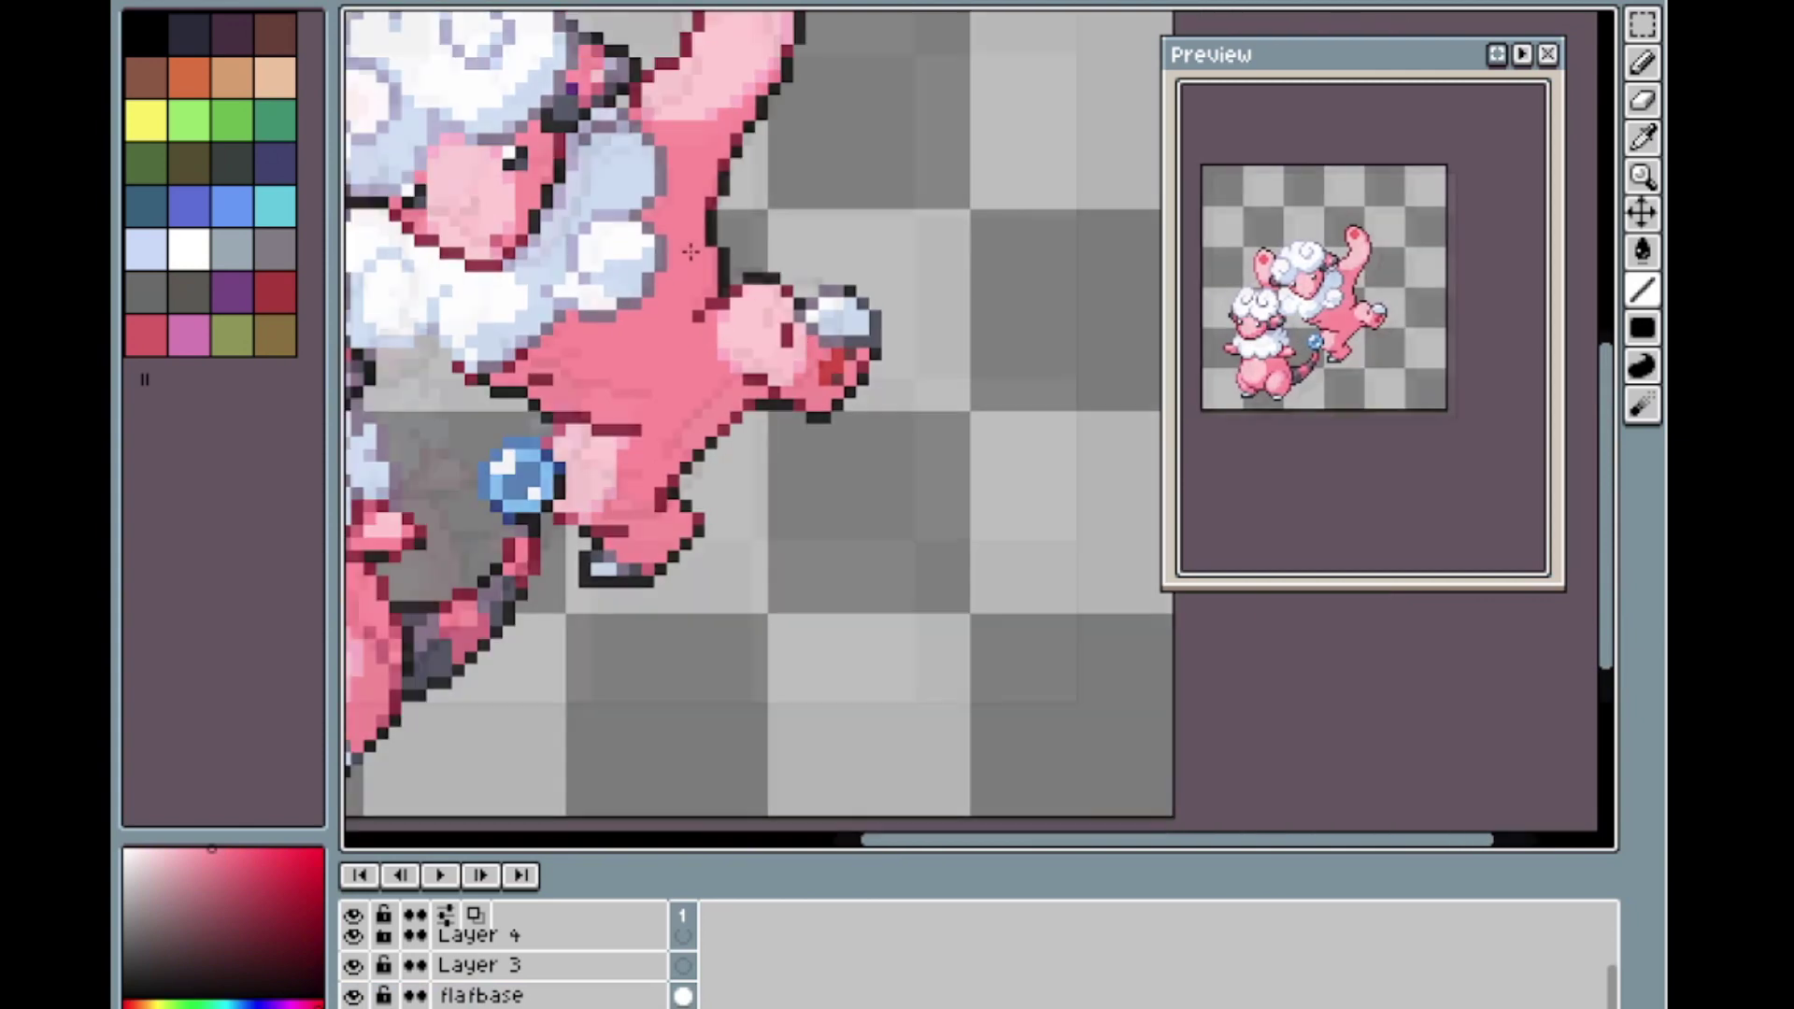
Examine the dancing sheep's paws, hooves and overall colours against the flafbase reference.
scroll(876, 392, "up", 1)
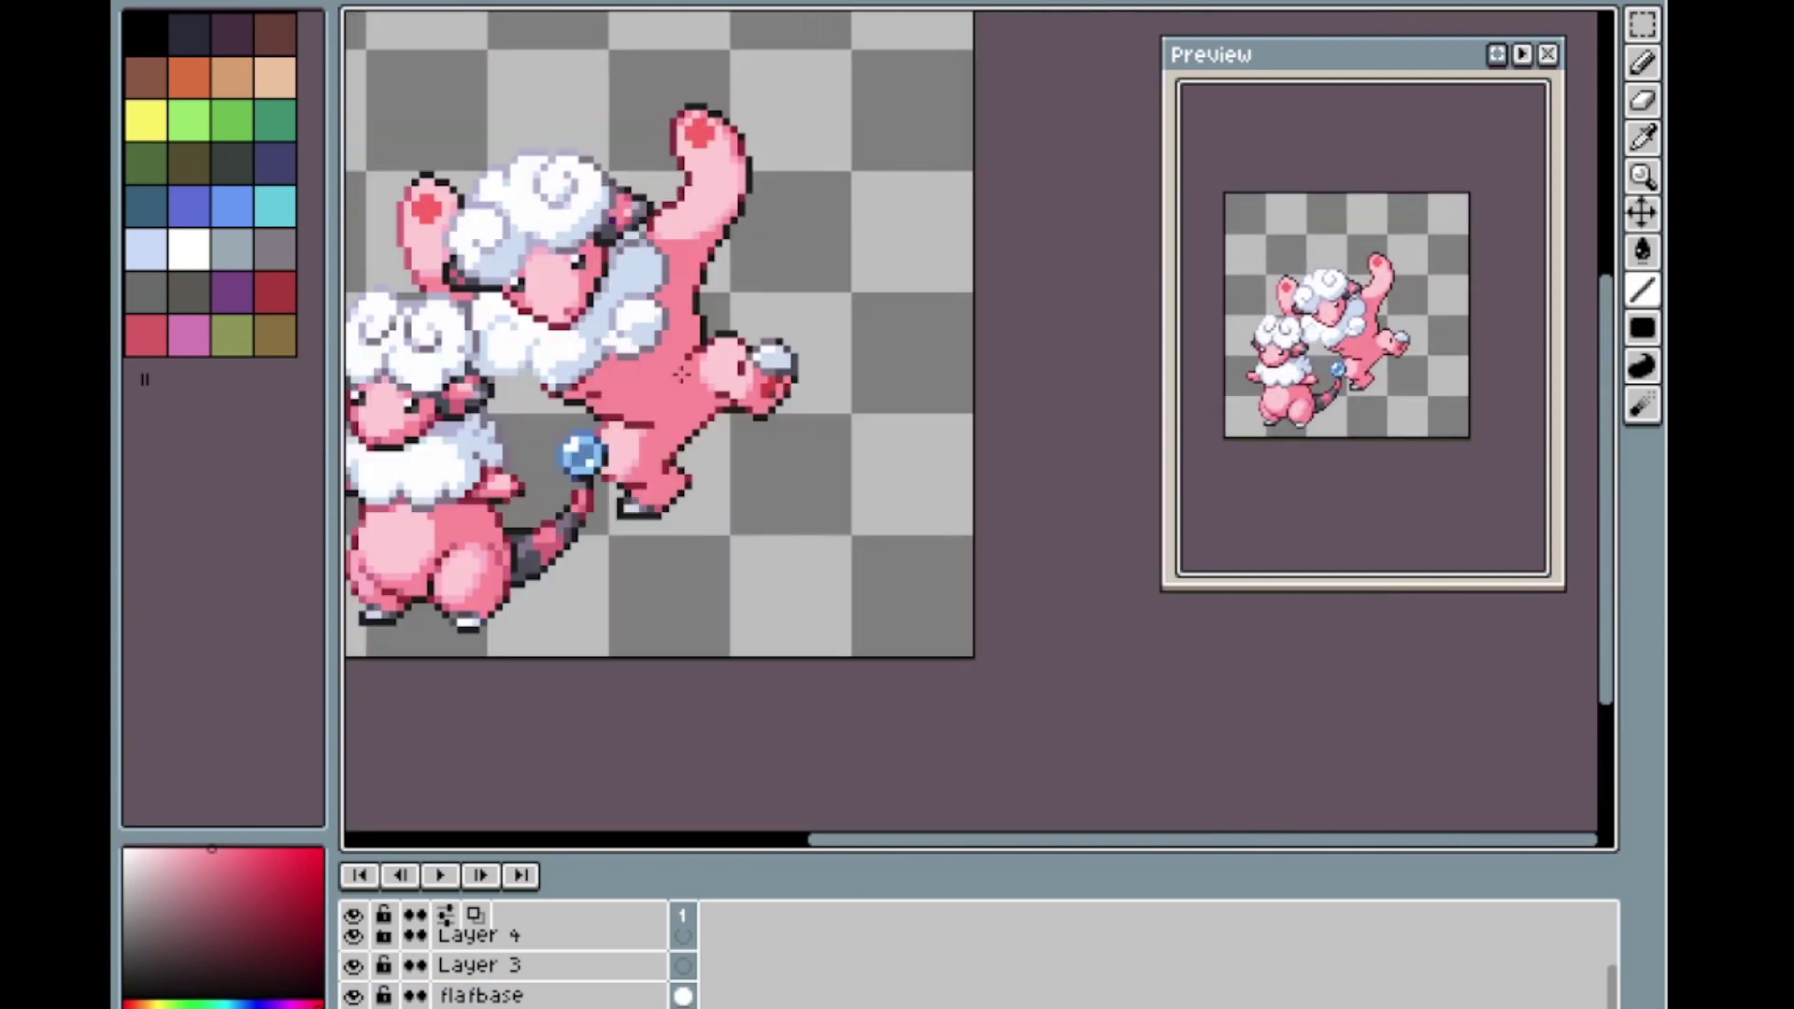
scroll(520, 434, "down", 1)
scroll(523, 439, "up", 1)
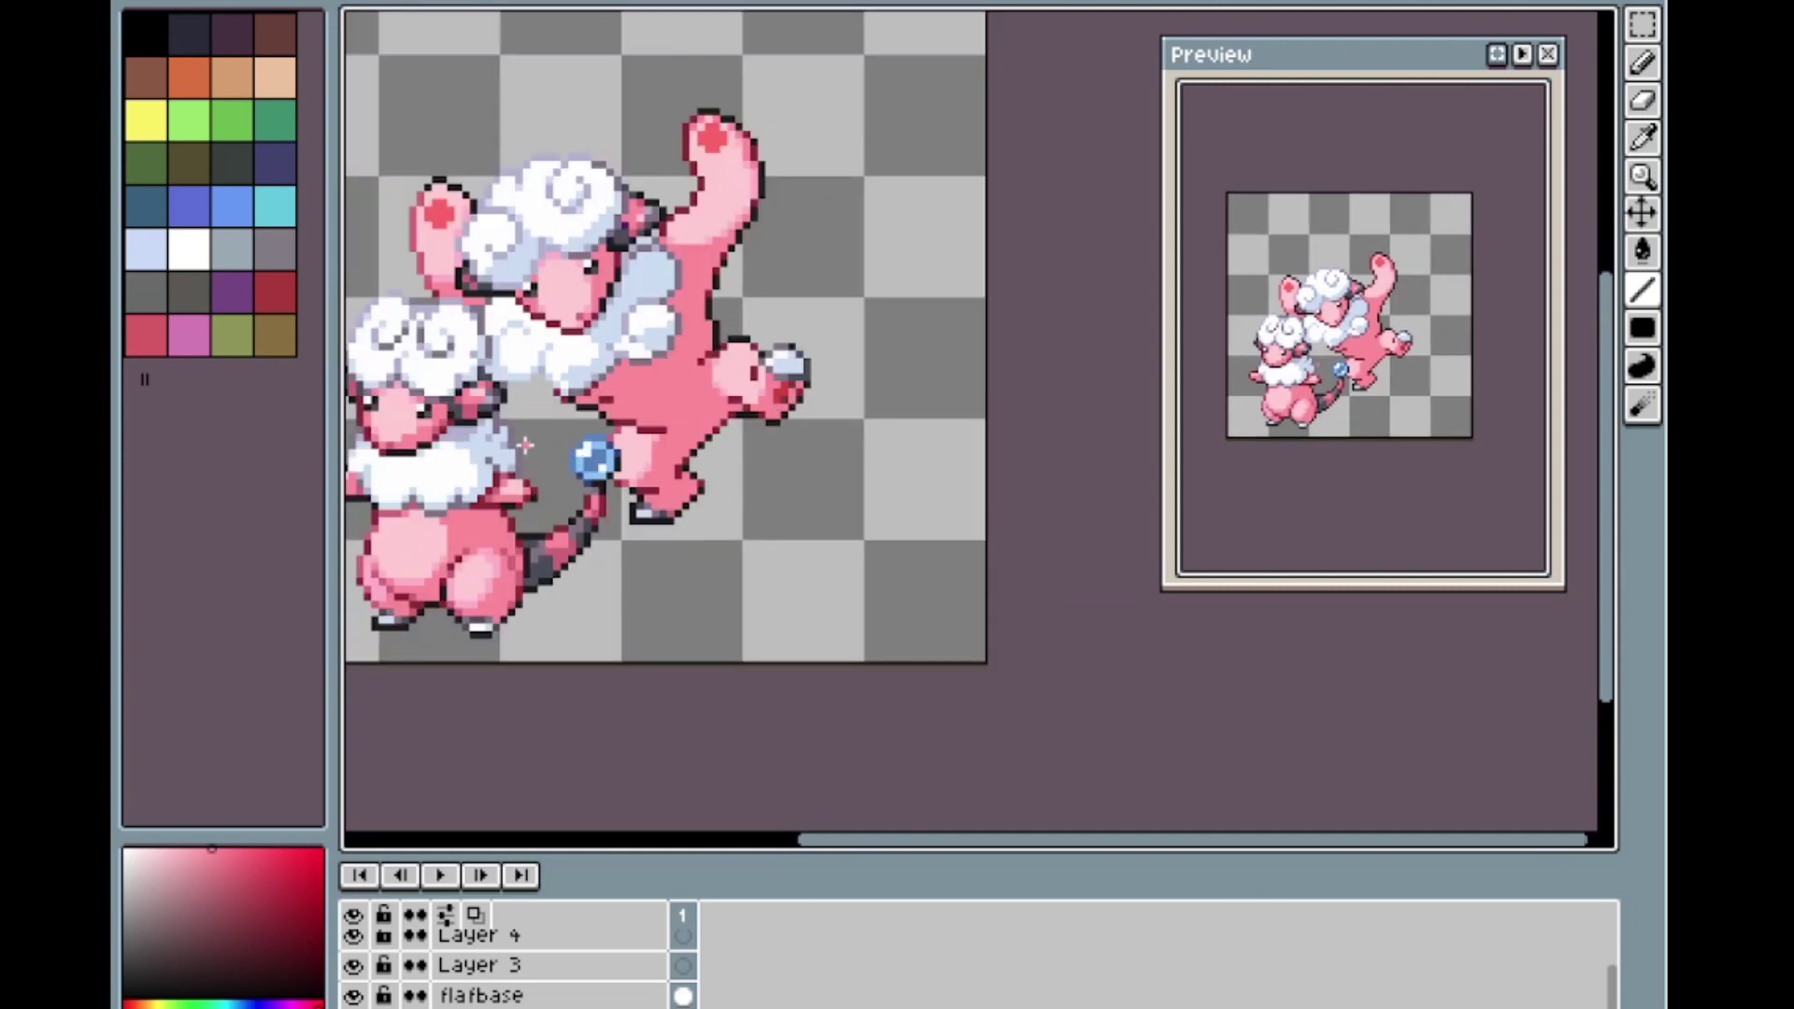
scroll(676, 319, "up", 1)
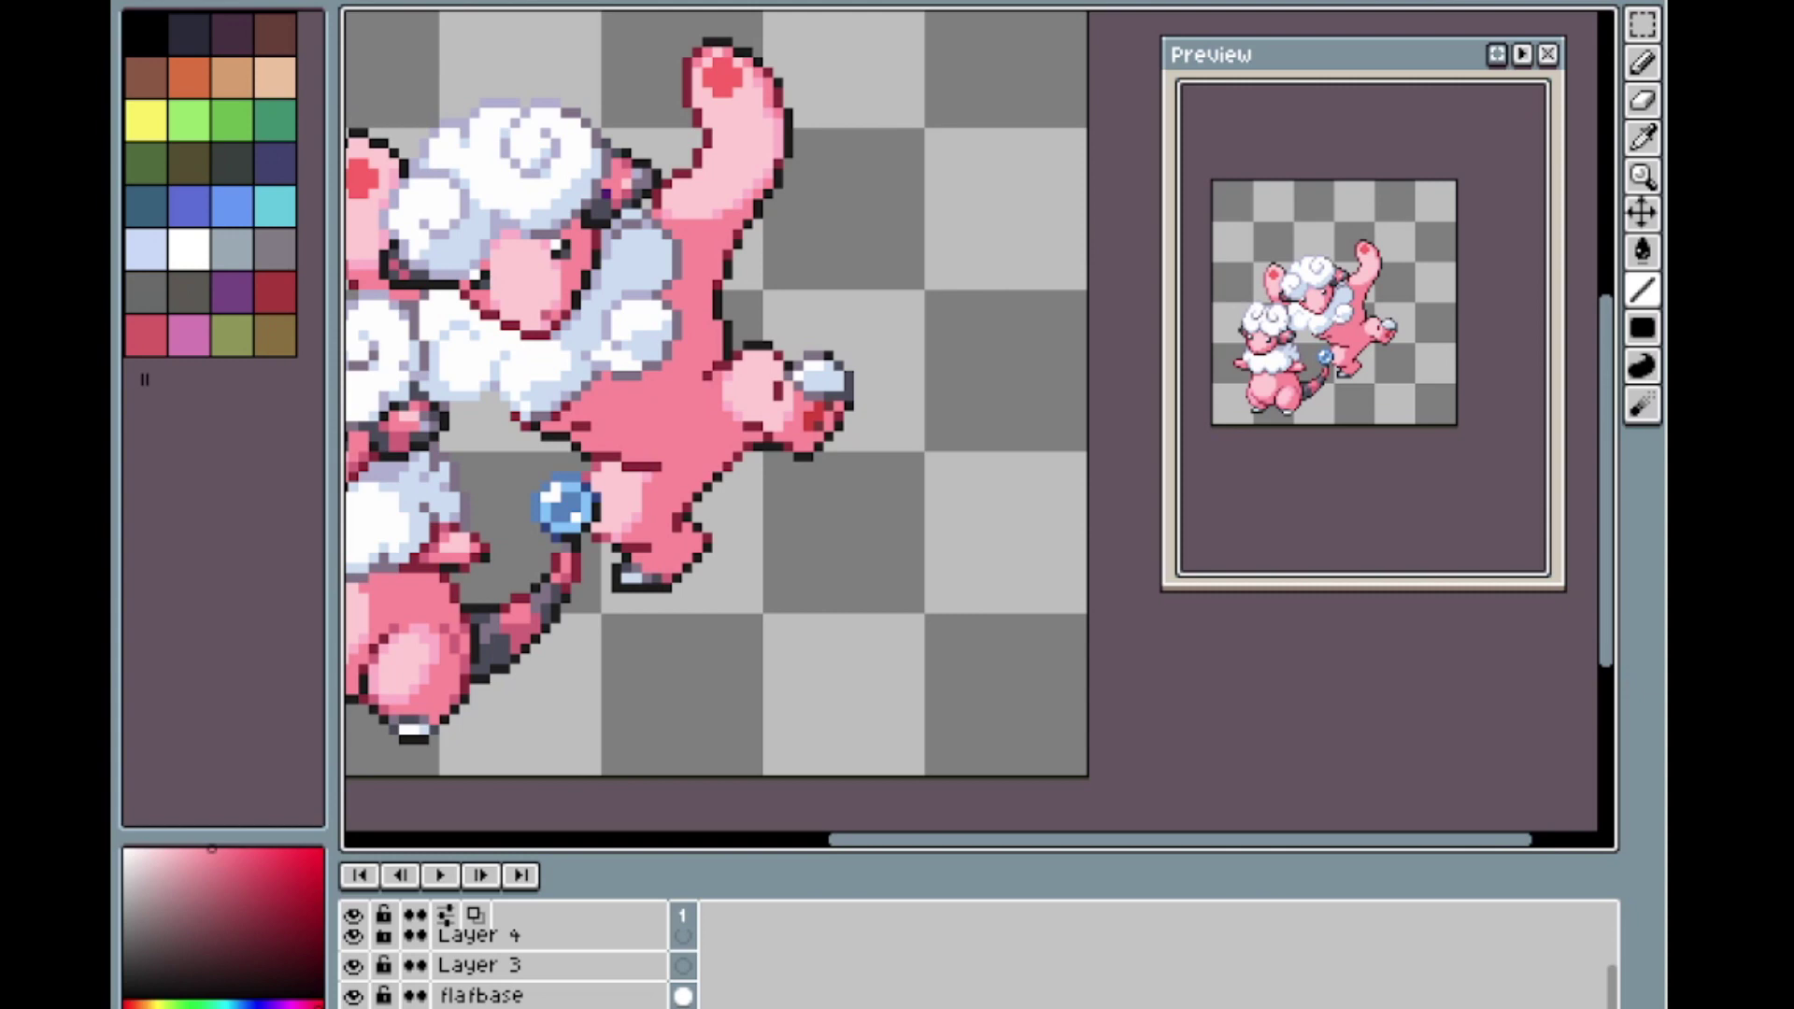
scroll(686, 182, "down", 1)
scroll(686, 182, "up", 1)
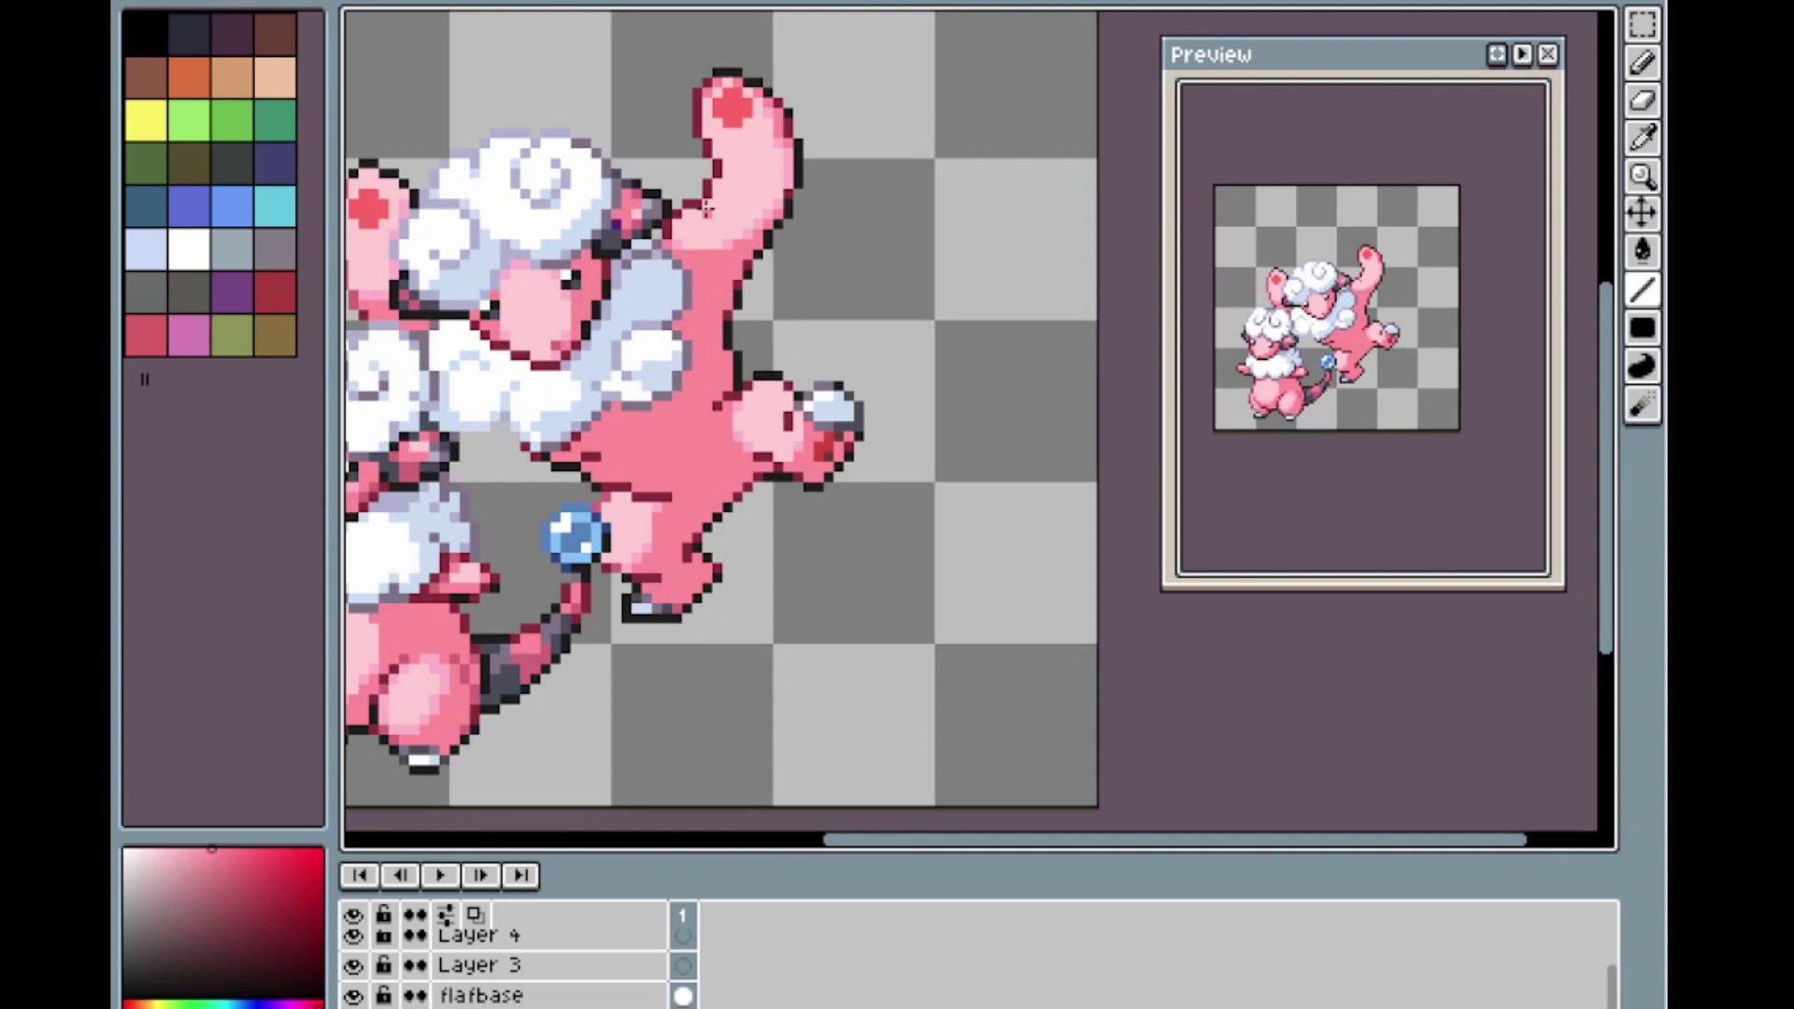
scroll(705, 207, "down", 1)
scroll(692, 281, "up", 2)
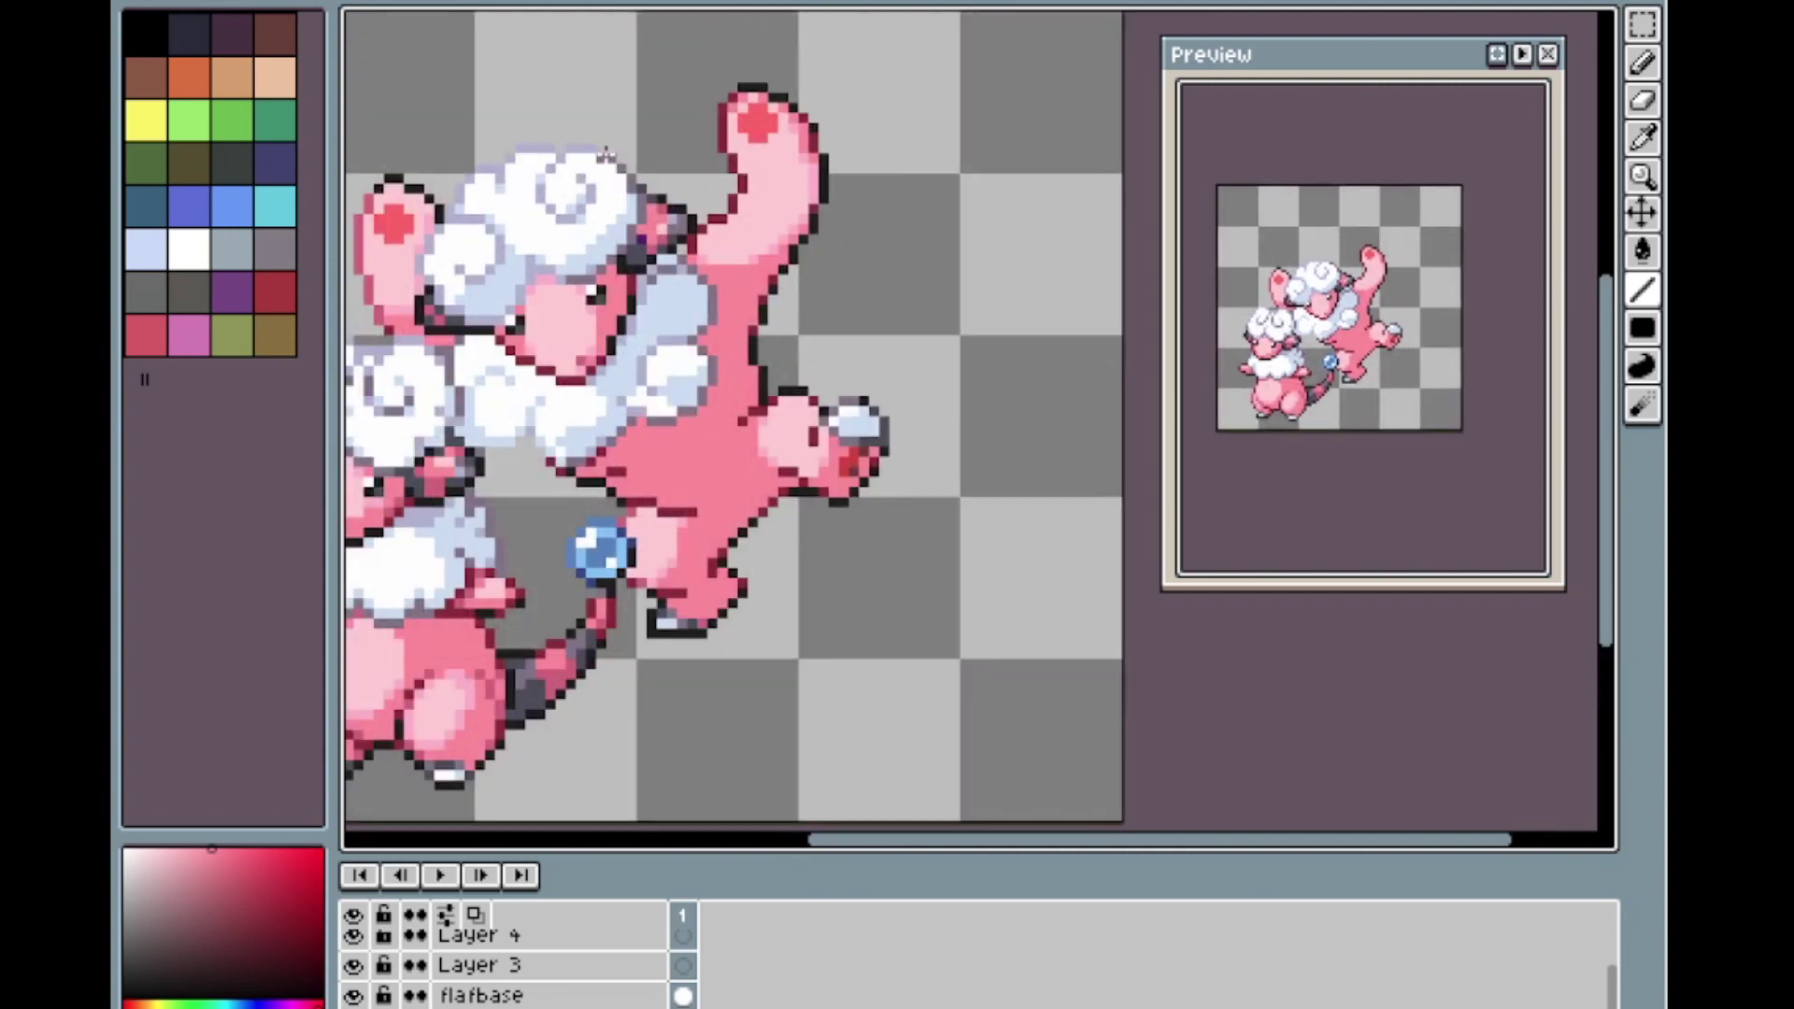
Recolour the stray purple pixel in the dancing sheep's ear on Layer 1 Copy with the neighbouring pink.
scroll(686, 316, "up", 1)
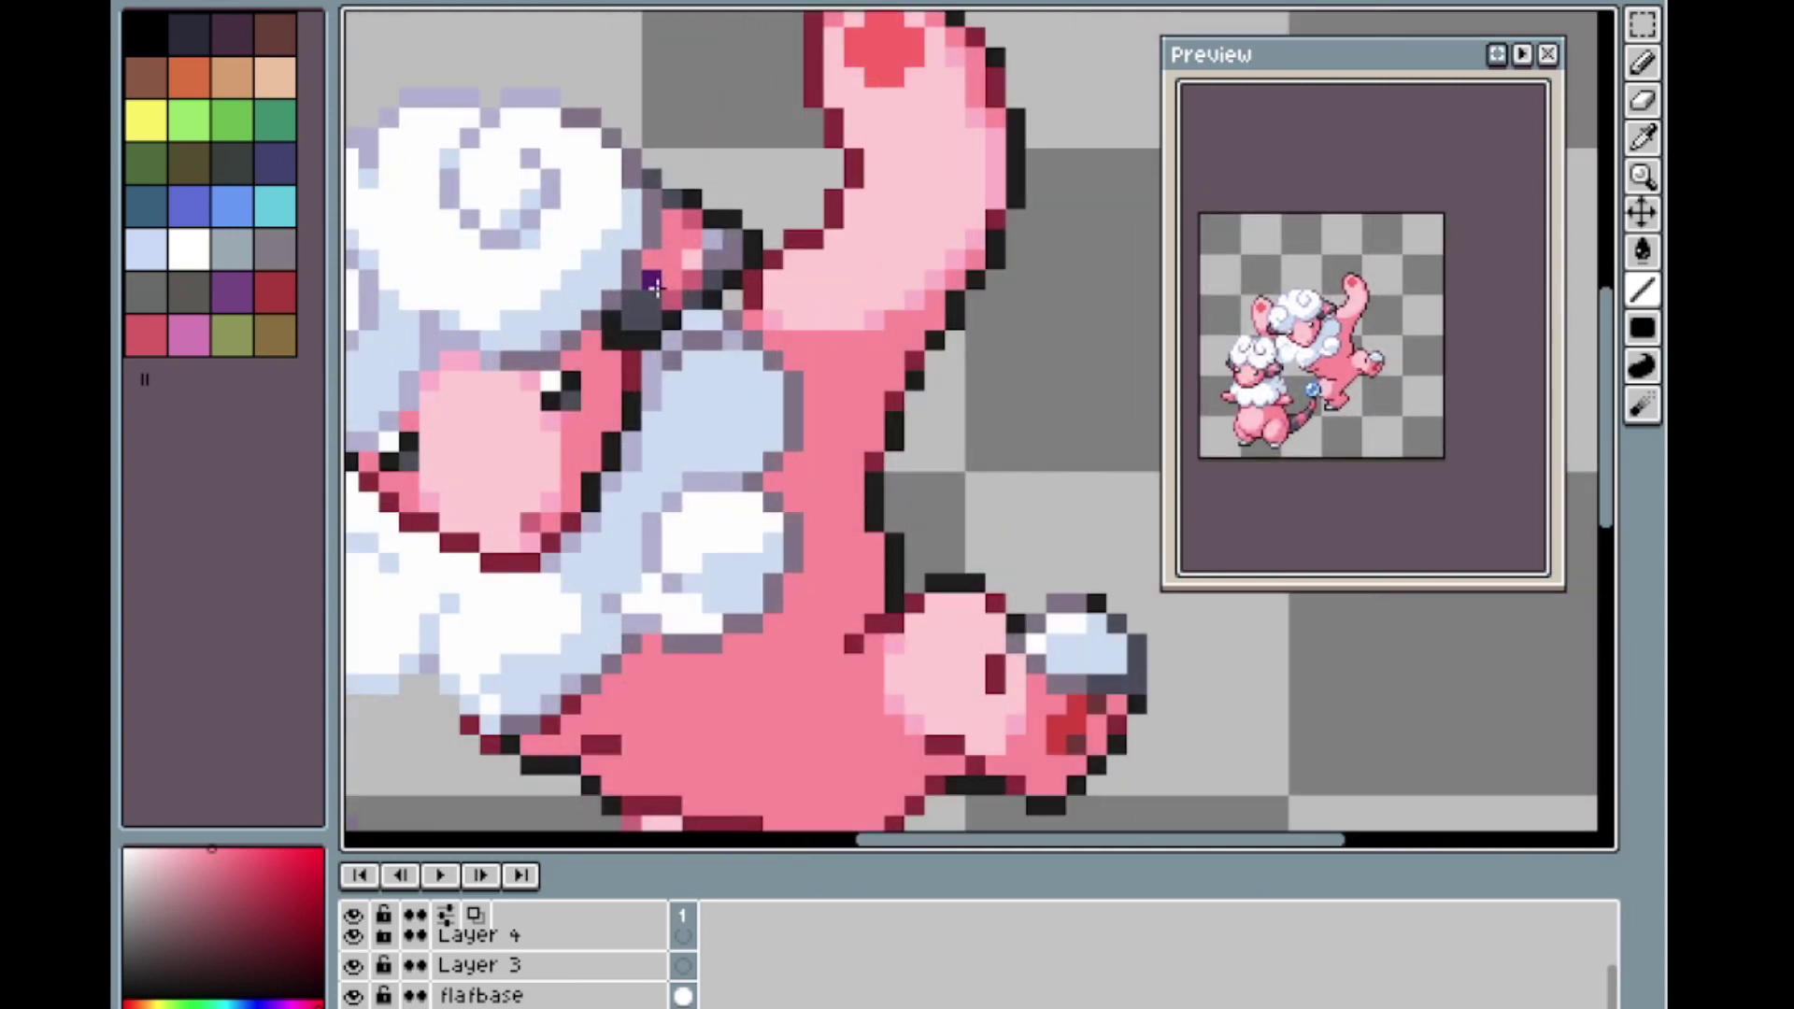
left_click(667, 288, "ctrl")
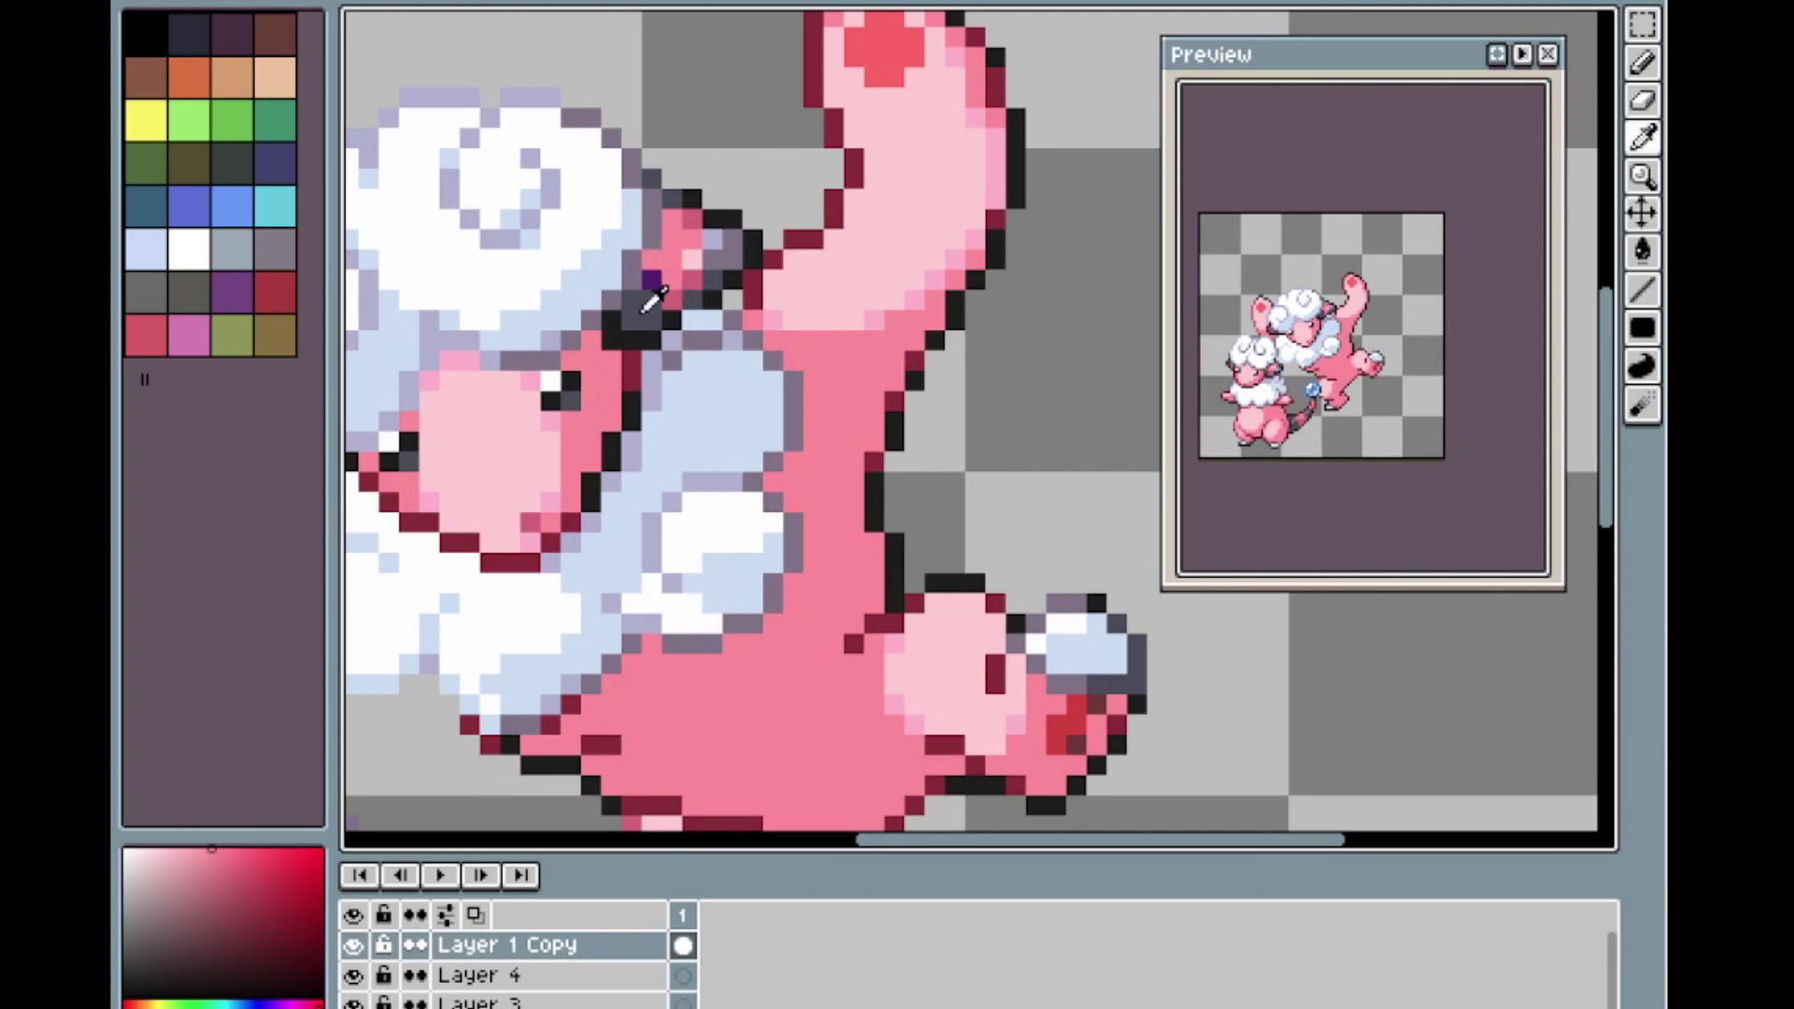
left_click(684, 284, "alt")
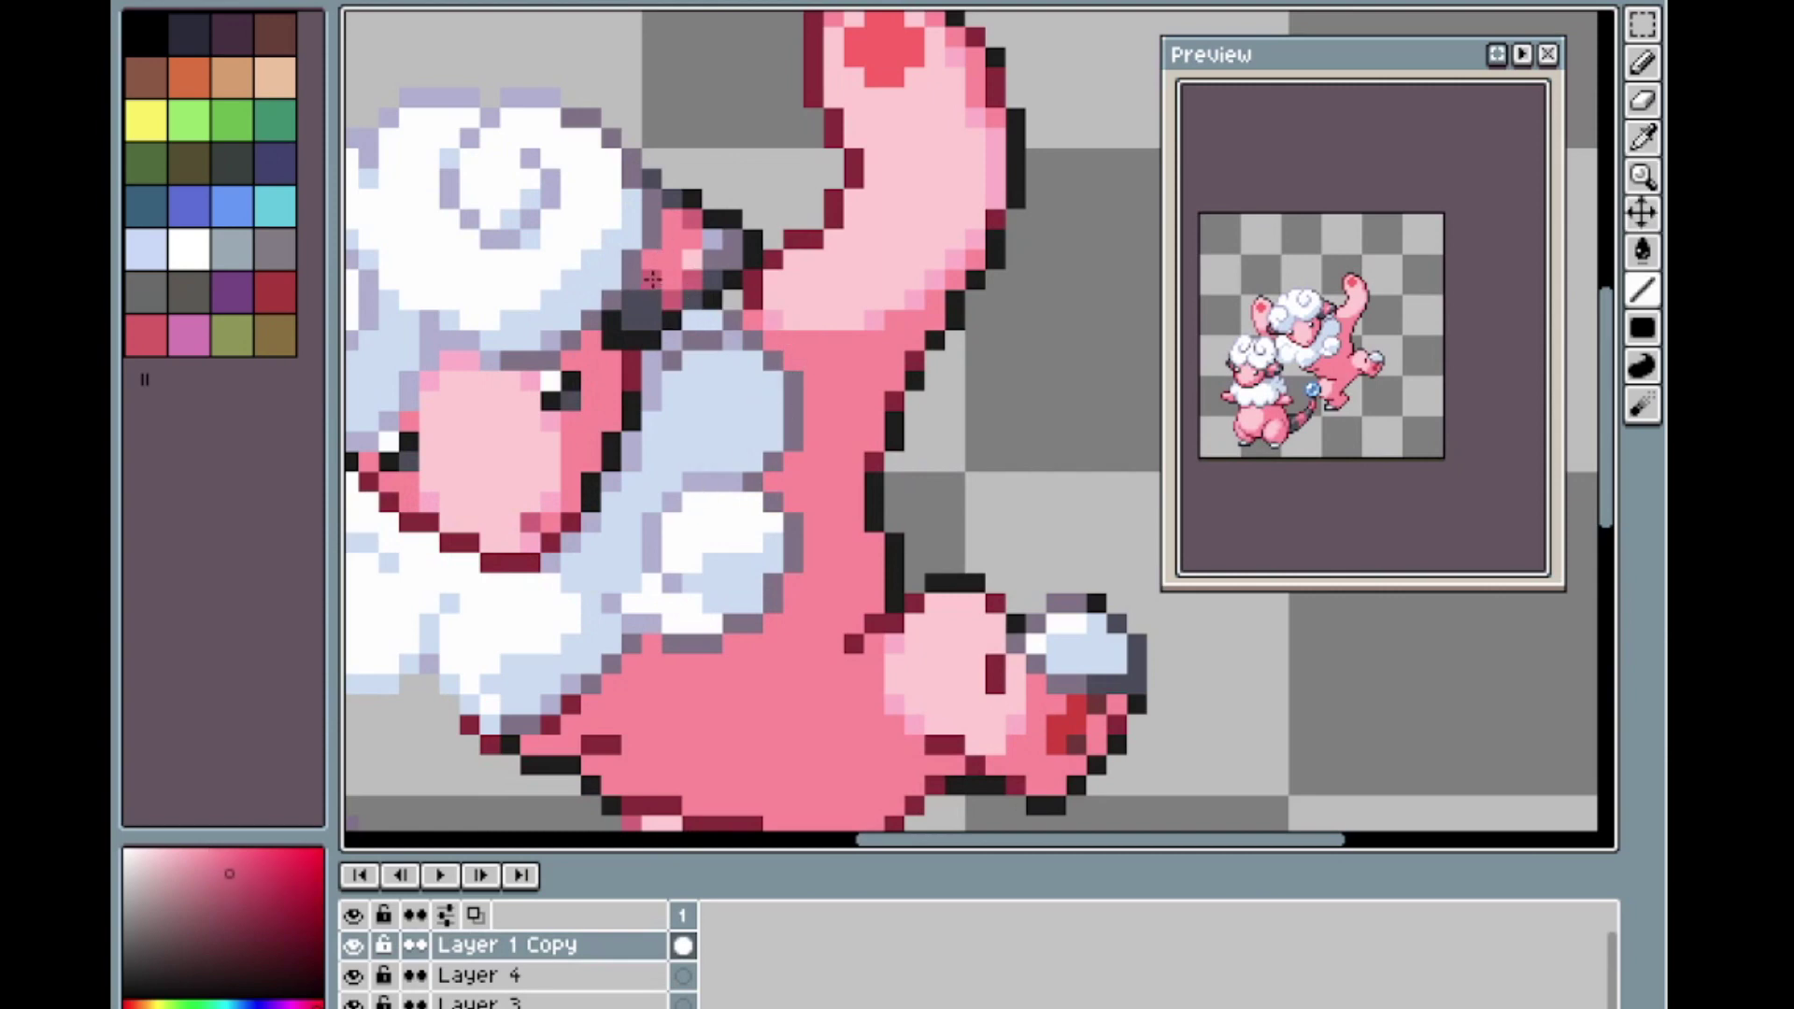
Use Replace Color to change the raised hands' paw pads from red #fd6364 to a greyish lavender sampled from the flafbase sheep.
scroll(562, 360, "down", 2)
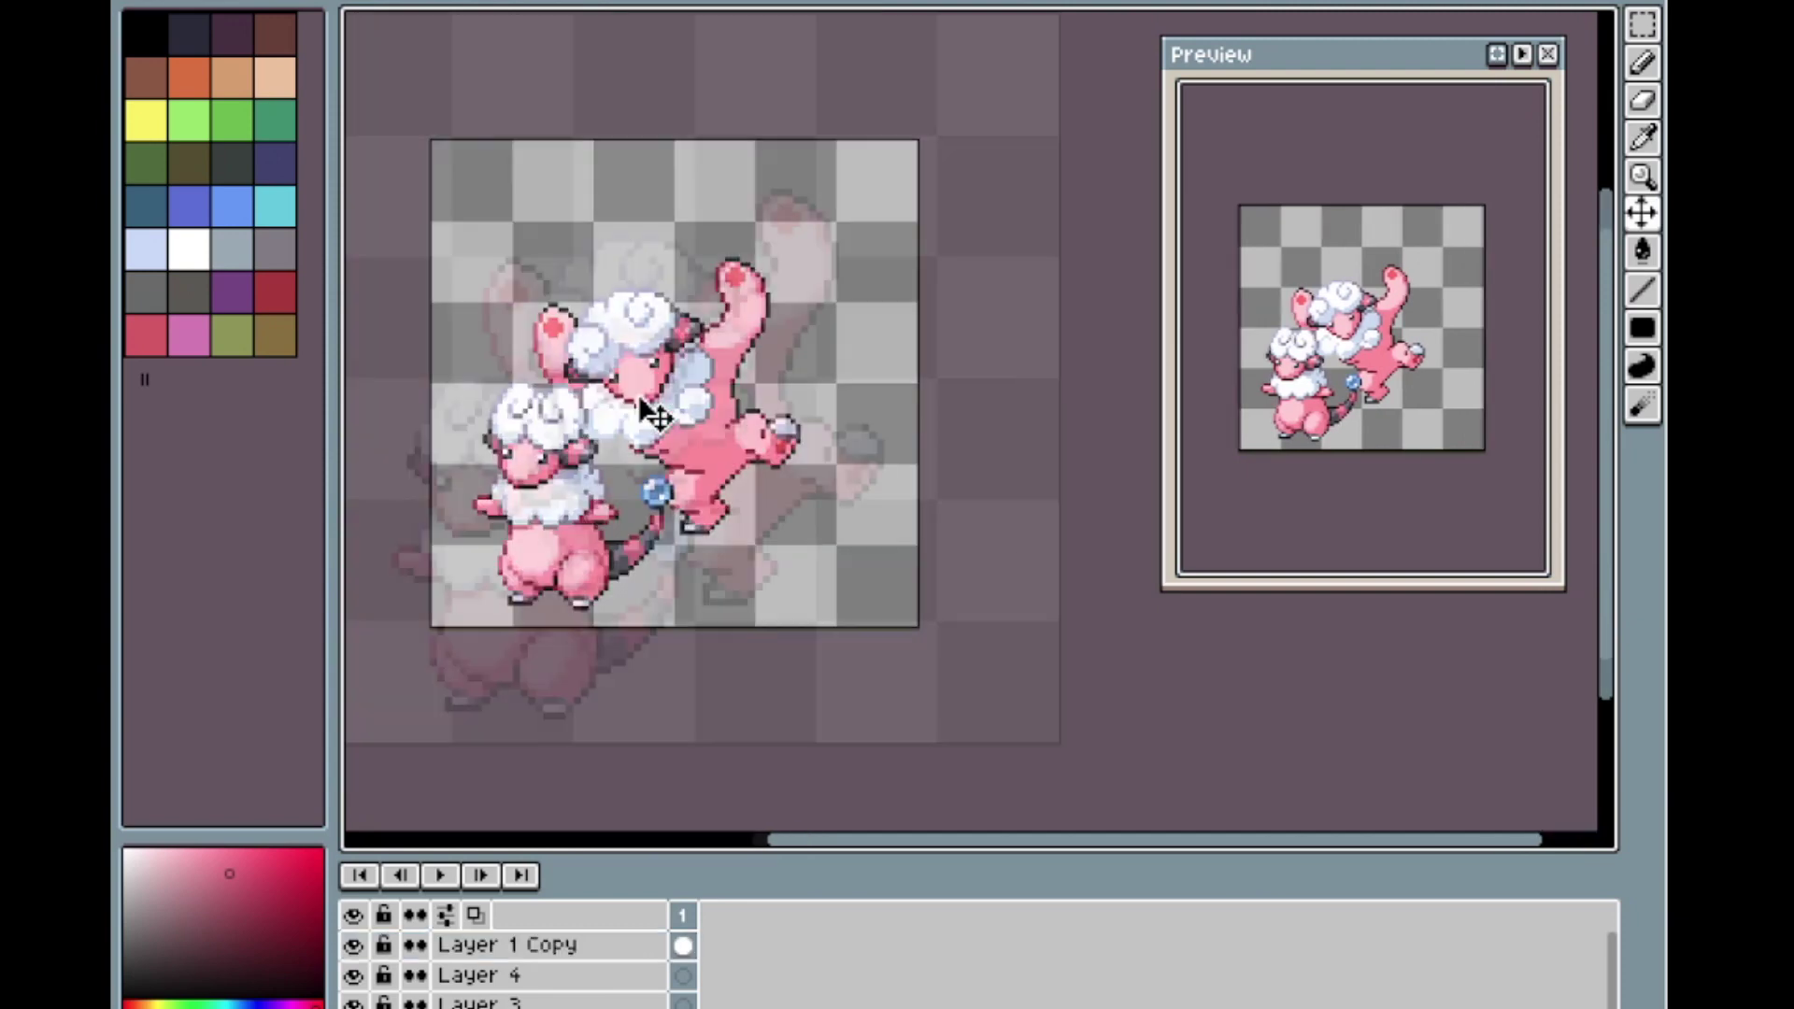
key("shift+r")
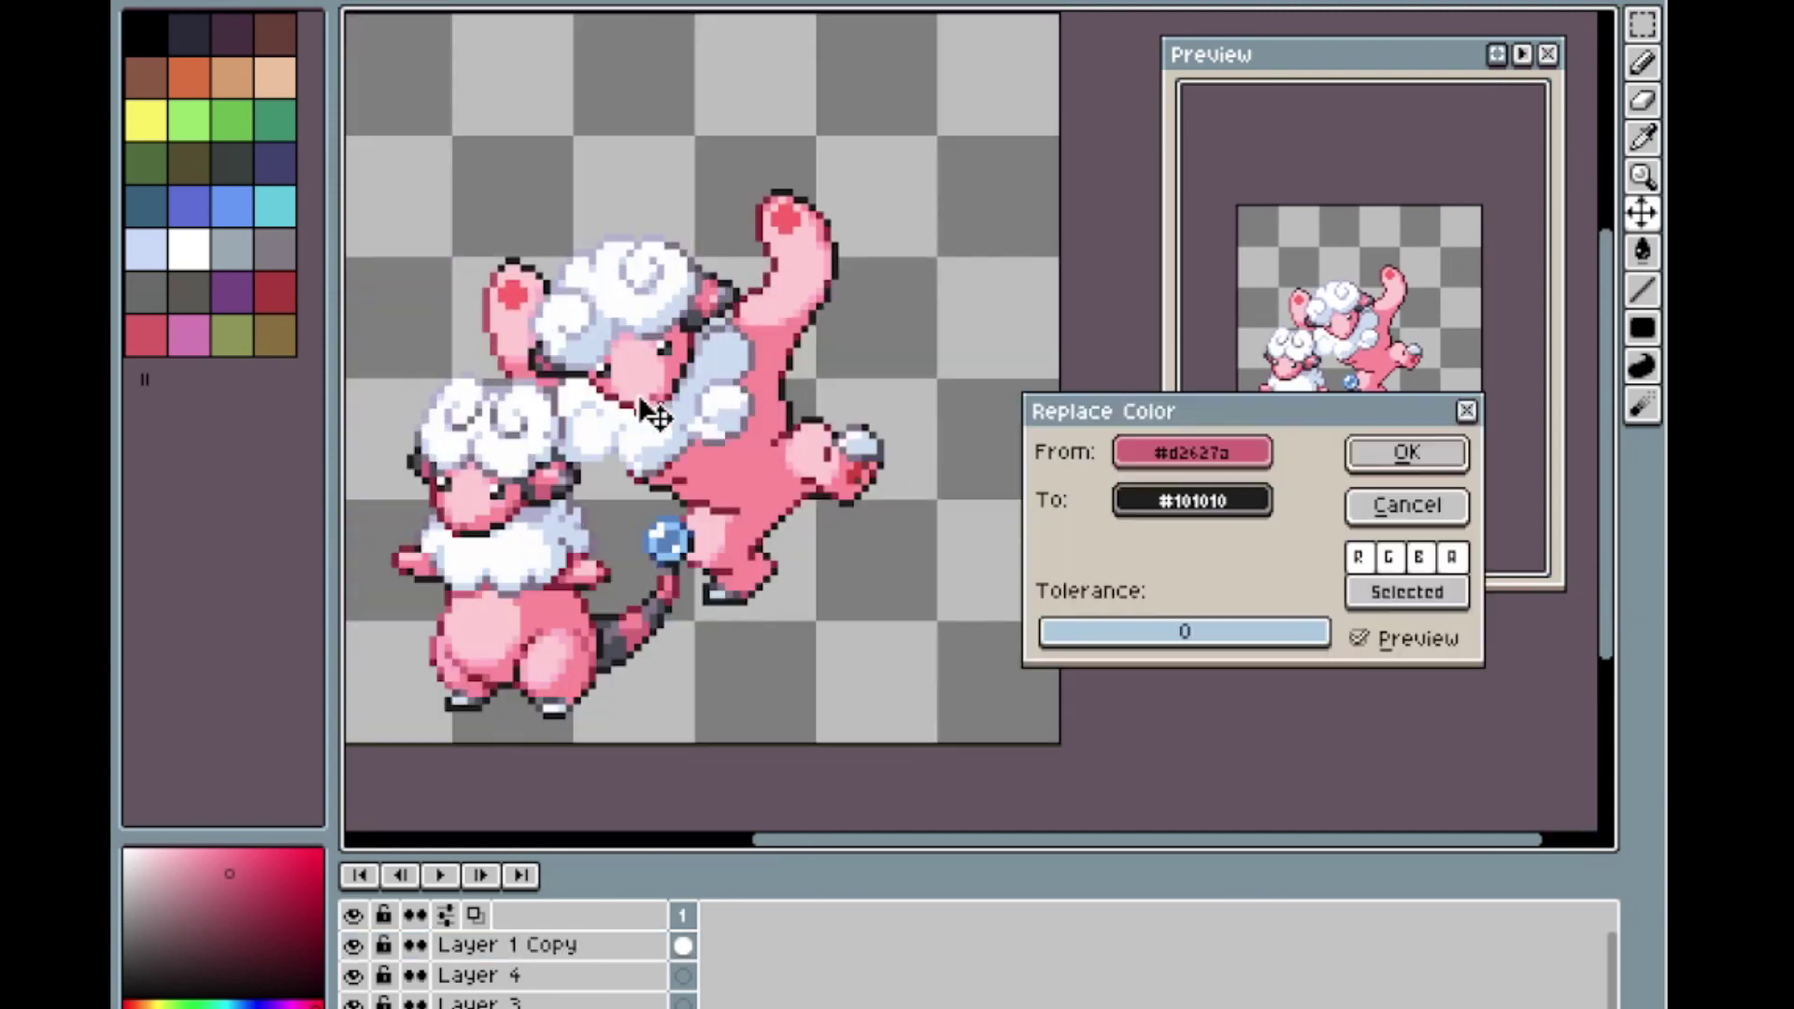
left_click_drag(1251, 443, 784, 224)
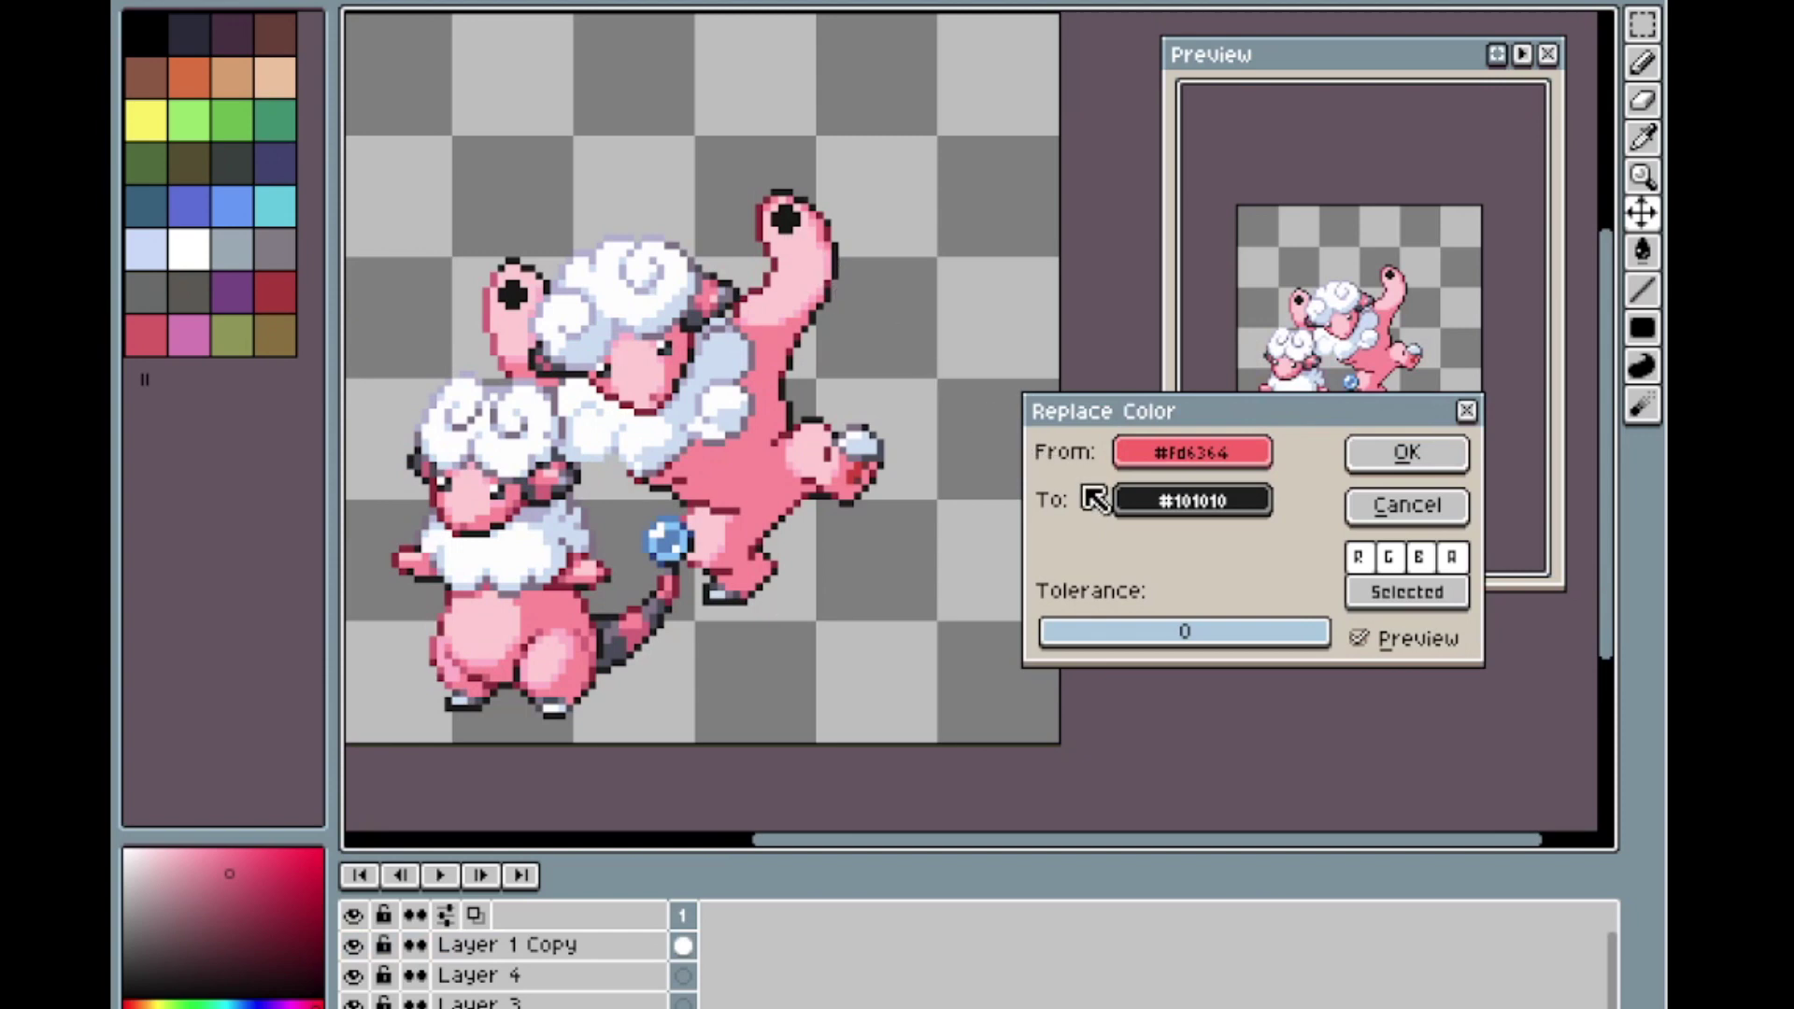
left_click(1180, 497)
mouse_move(1142, 495)
left_mouse_down()
mouse_move(670, 624)
mouse_move(674, 606)
mouse_move(1166, 511)
left_mouse_up()
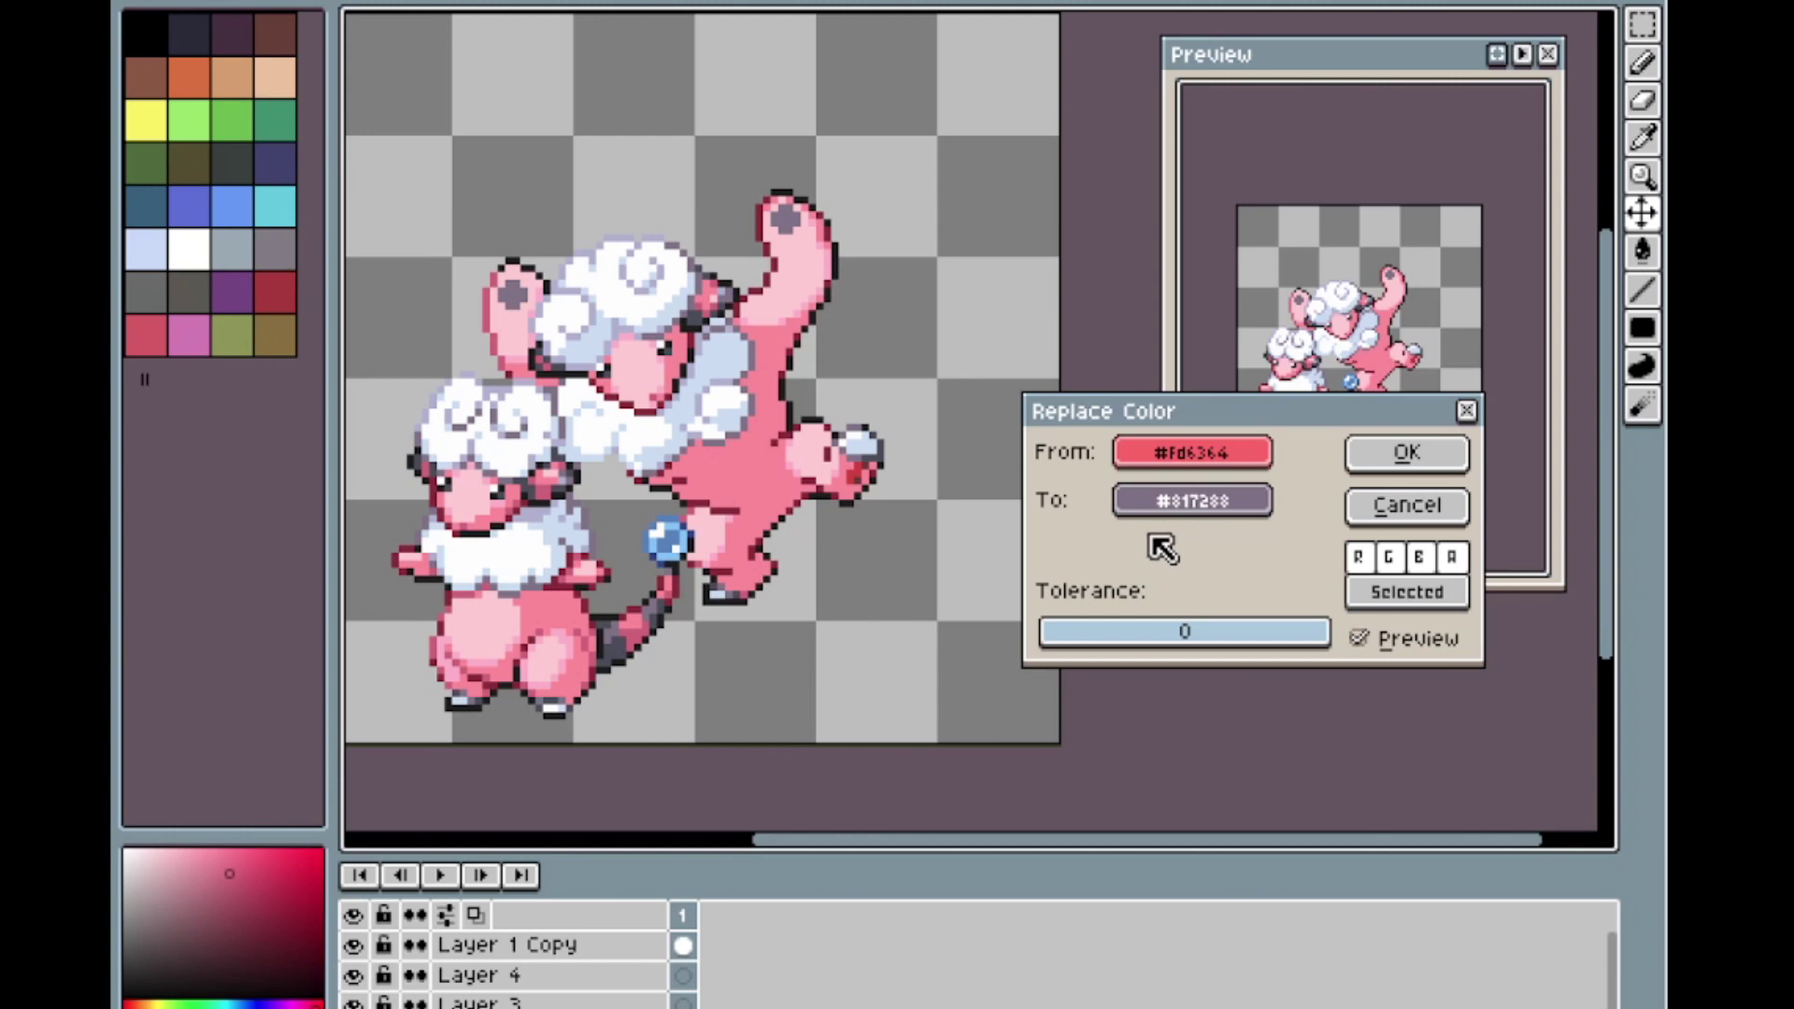
left_click_drag(1129, 462, 787, 224)
left_click_drag(1184, 508, 562, 480)
left_click(1398, 456)
Use Replace Color twice to change the tones of the raised foot's sole mark to colours sampled from the flafbase sheep's tail.
key("shift+r")
left_click_drag(1128, 456, 854, 477)
left_click_drag(1188, 503, 635, 651)
left_click(1398, 456)
key("shift+r")
left_click_drag(1149, 457, 846, 481)
left_click_drag(1147, 506, 616, 646)
left_click(1397, 456)
scroll(755, 348, "up", 2)
scroll(785, 523, "down", 3)
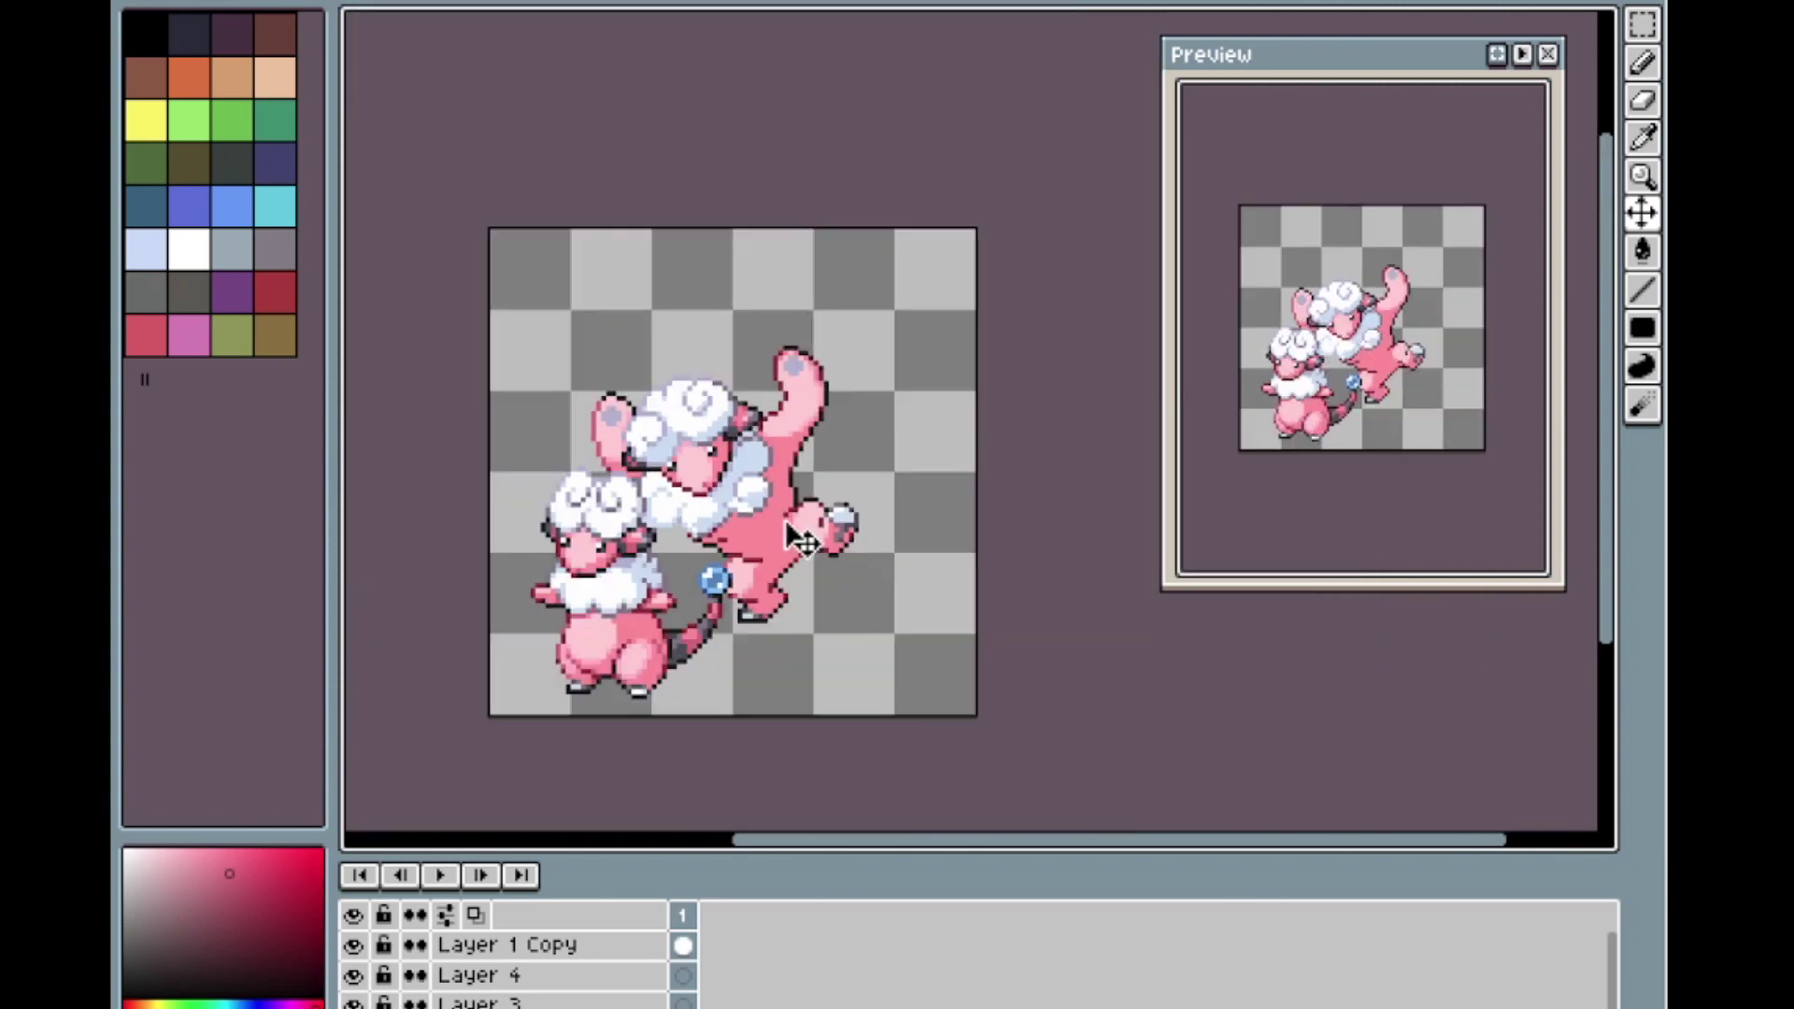
Paint over the mark on the raised foot's sole with body pink and fill both hands' paw pads with the arms' light pink.
scroll(800, 539, "up", 3)
key("alt")
left_click(692, 671, "alt")
left_click_drag(811, 570, 850, 570)
mouse_move(770, 611)
left_mouse_down()
mouse_move(769, 651)
mouse_move(811, 611)
left_mouse_up()
scroll(855, 505, "down", 2)
scroll(785, 238, "up", 1)
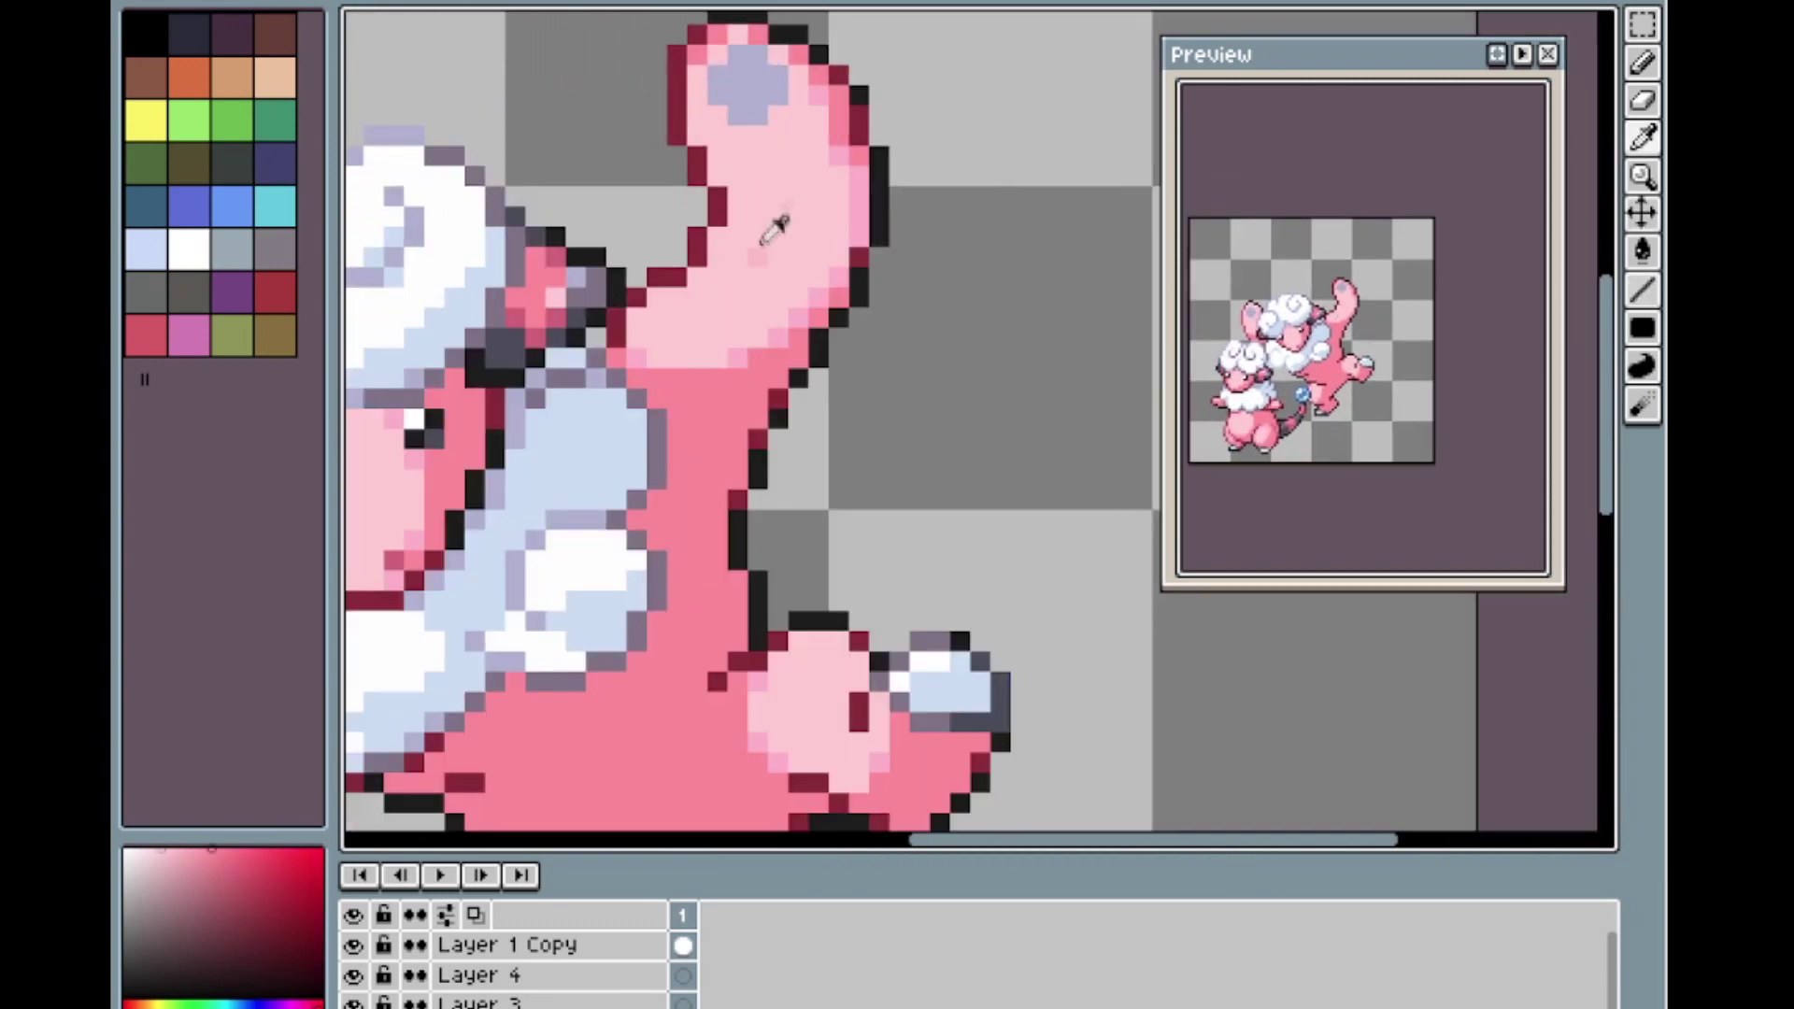
scroll(759, 248, "down", 3)
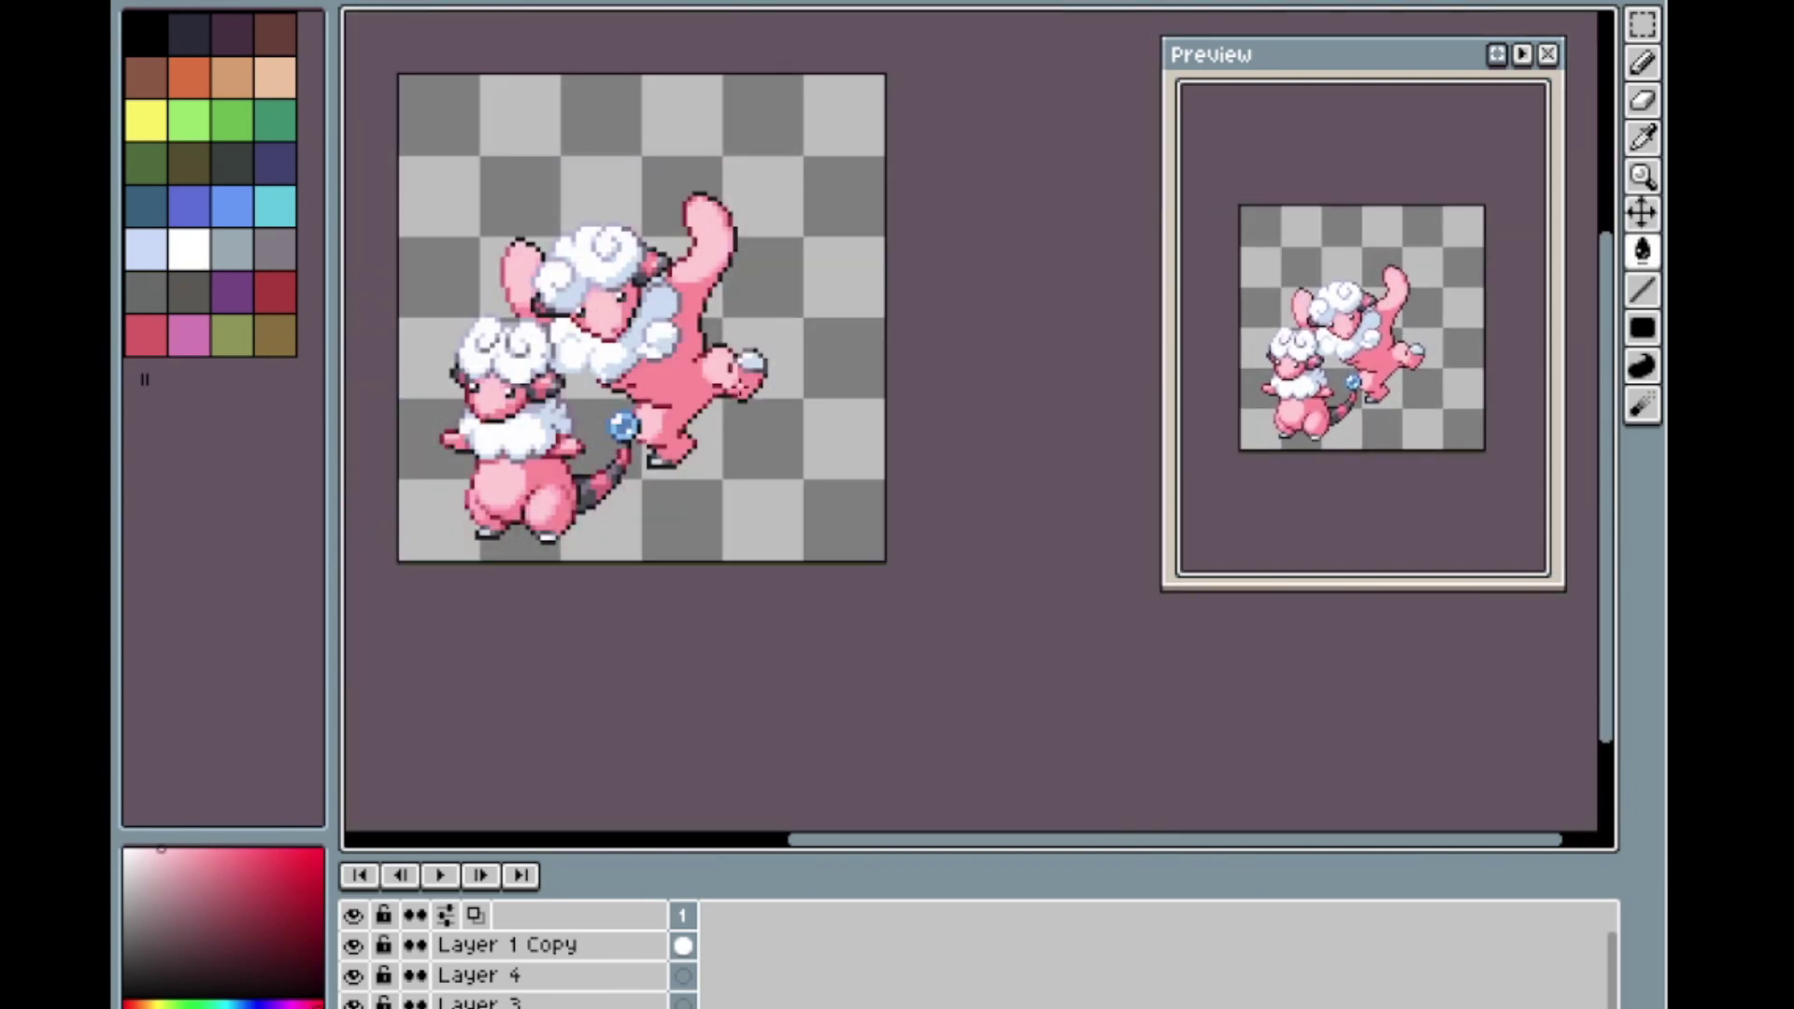
Show the original grey clawed creature's layer and move it behind the dancing sheep so their poses line up.
key("v")
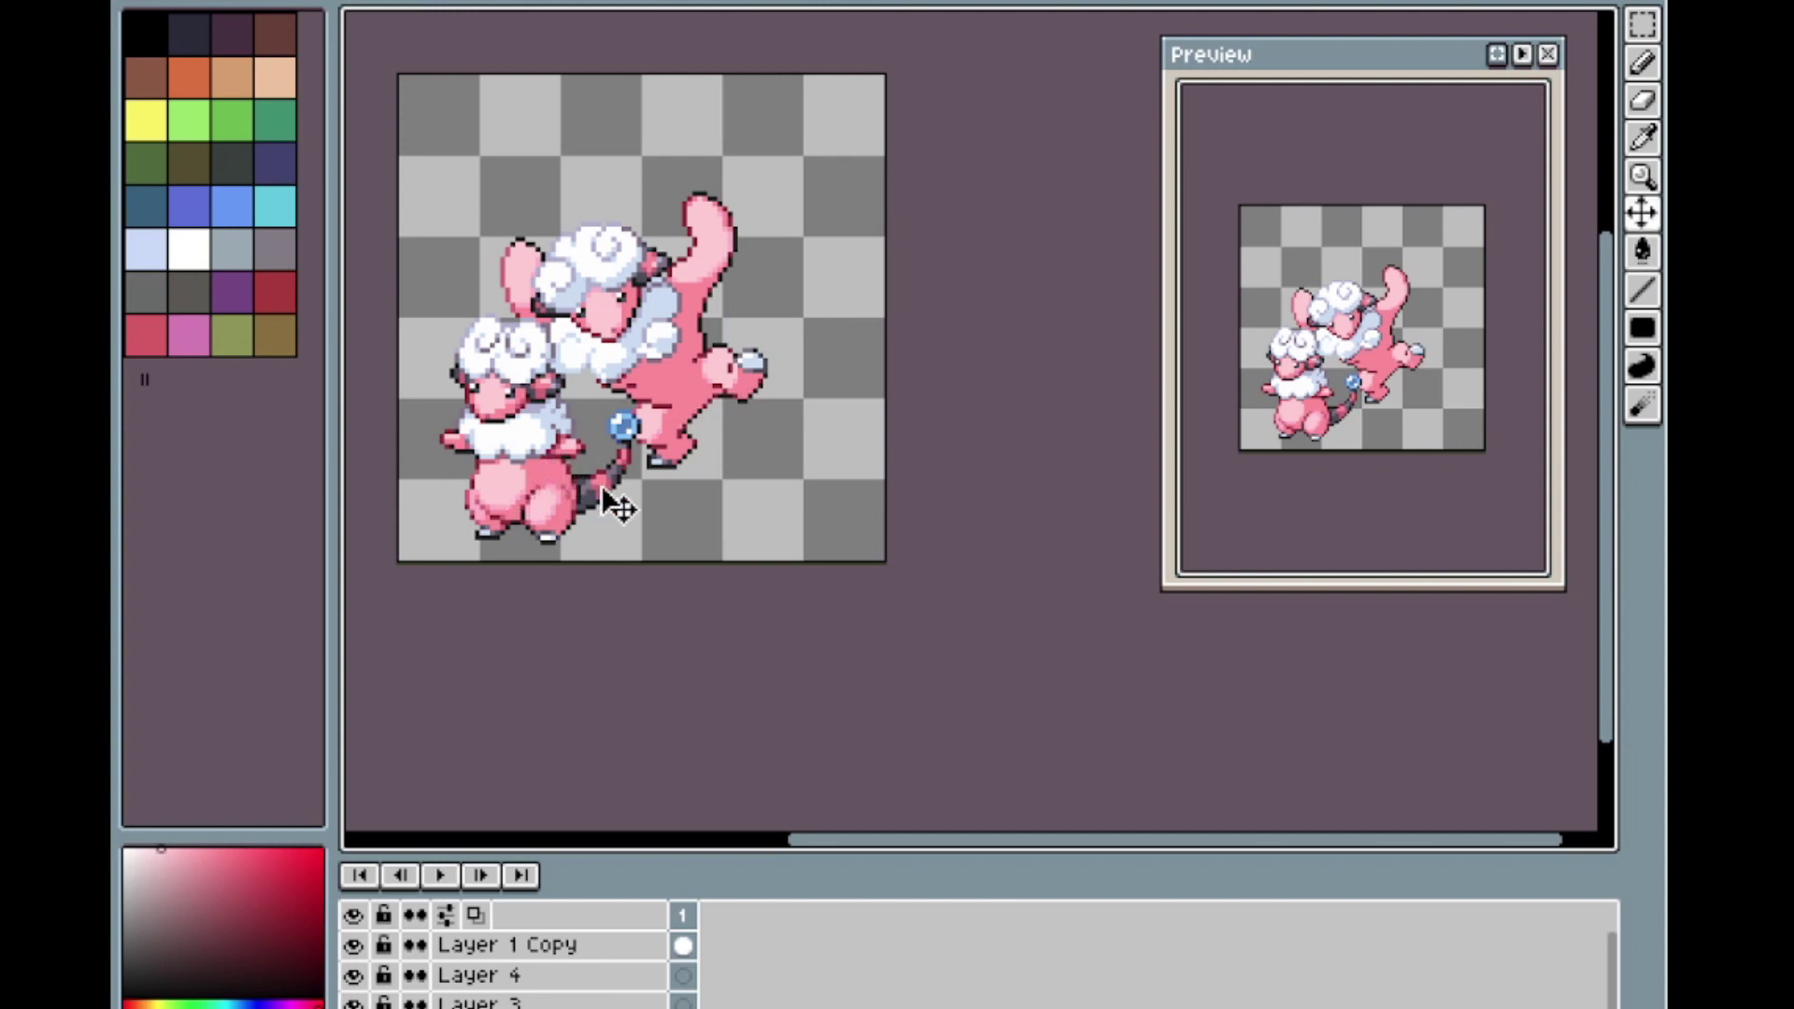
scroll(518, 968, "down", 1)
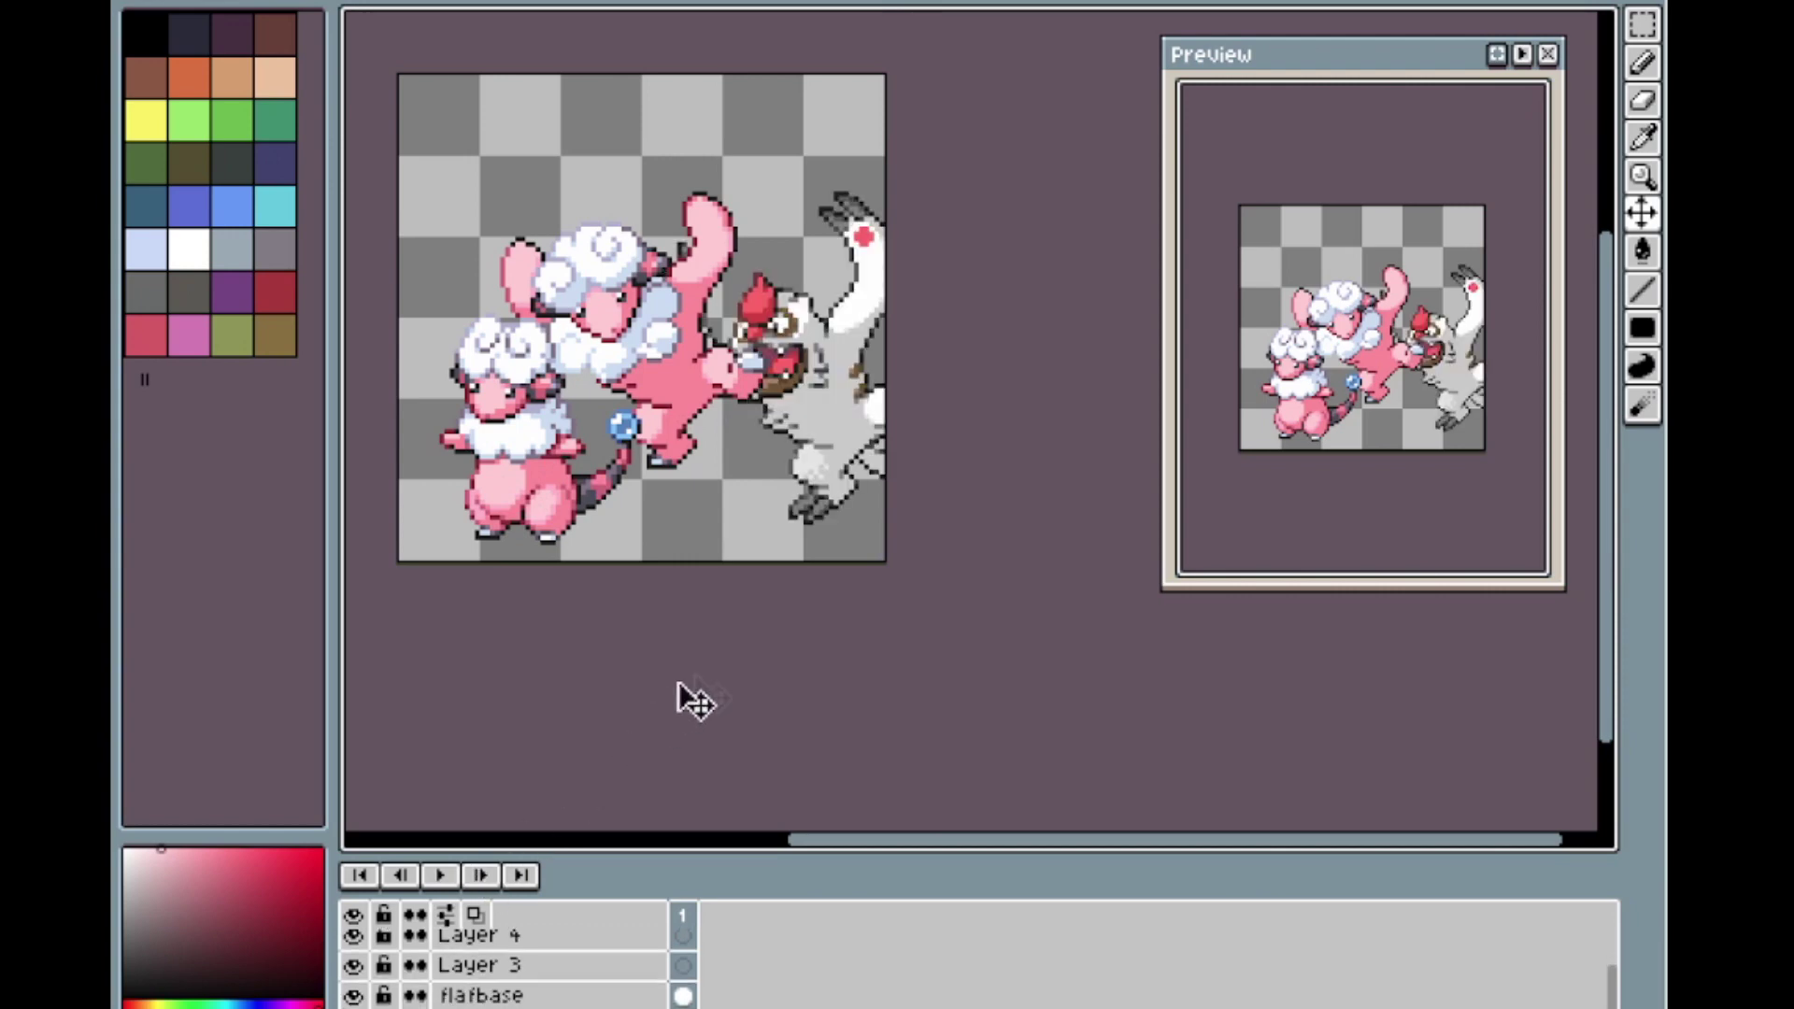
left_click_drag(827, 477, 662, 435)
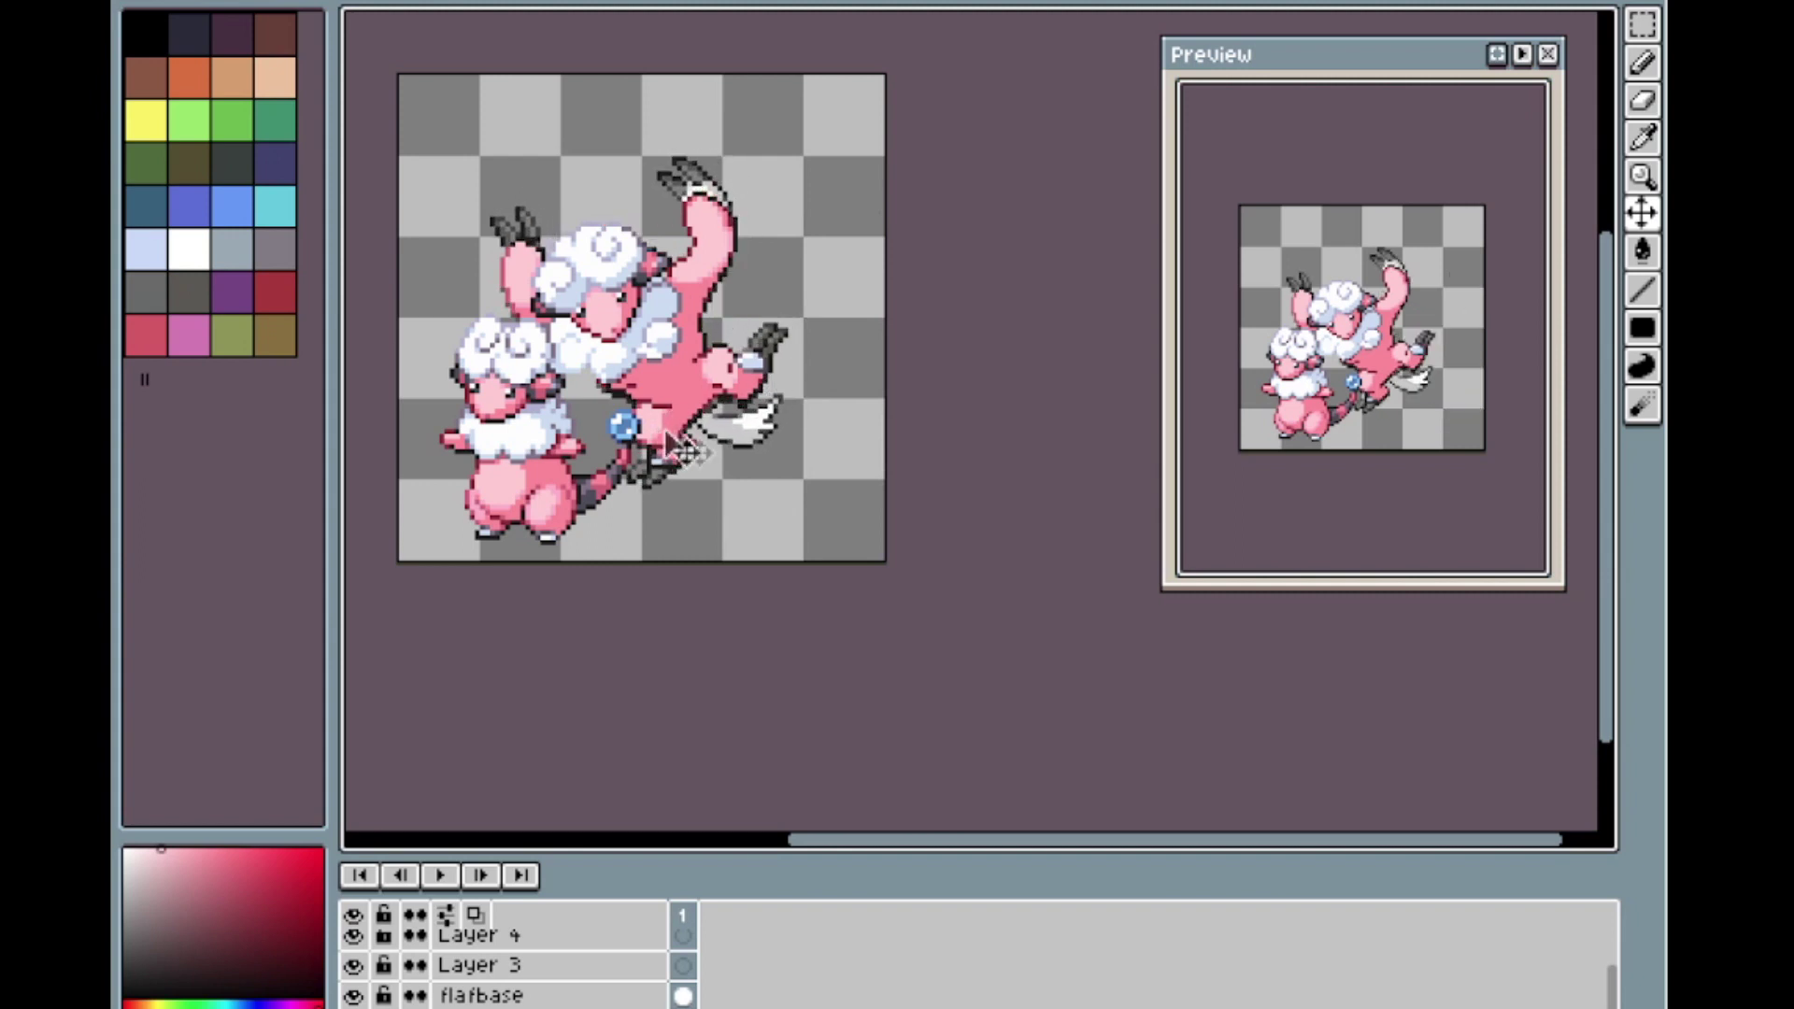
scroll(732, 395, "up", 1)
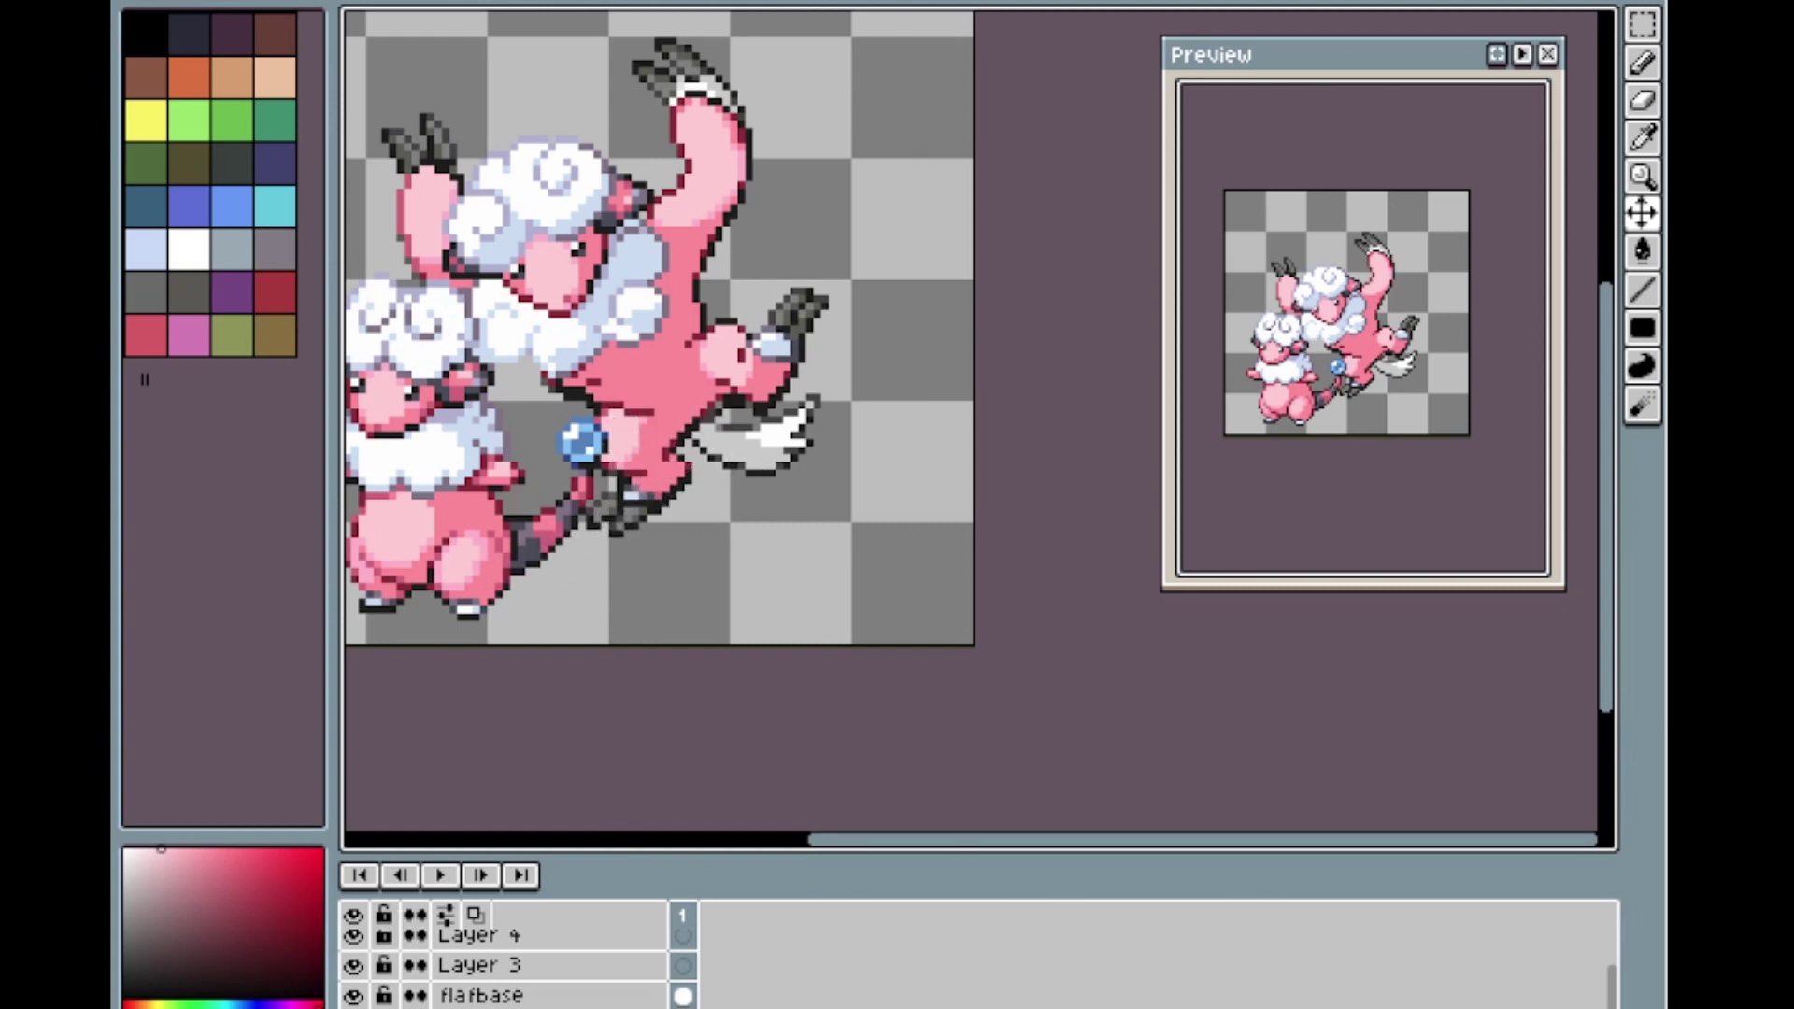
Hide the grey clawed creature's layer and inspect the dancing sheep without it.
left_click(353, 1005)
scroll(645, 306, "down", 2)
scroll(624, 279, "up", 1)
scroll(613, 276, "up", 1)
scroll(654, 532, "up", 1)
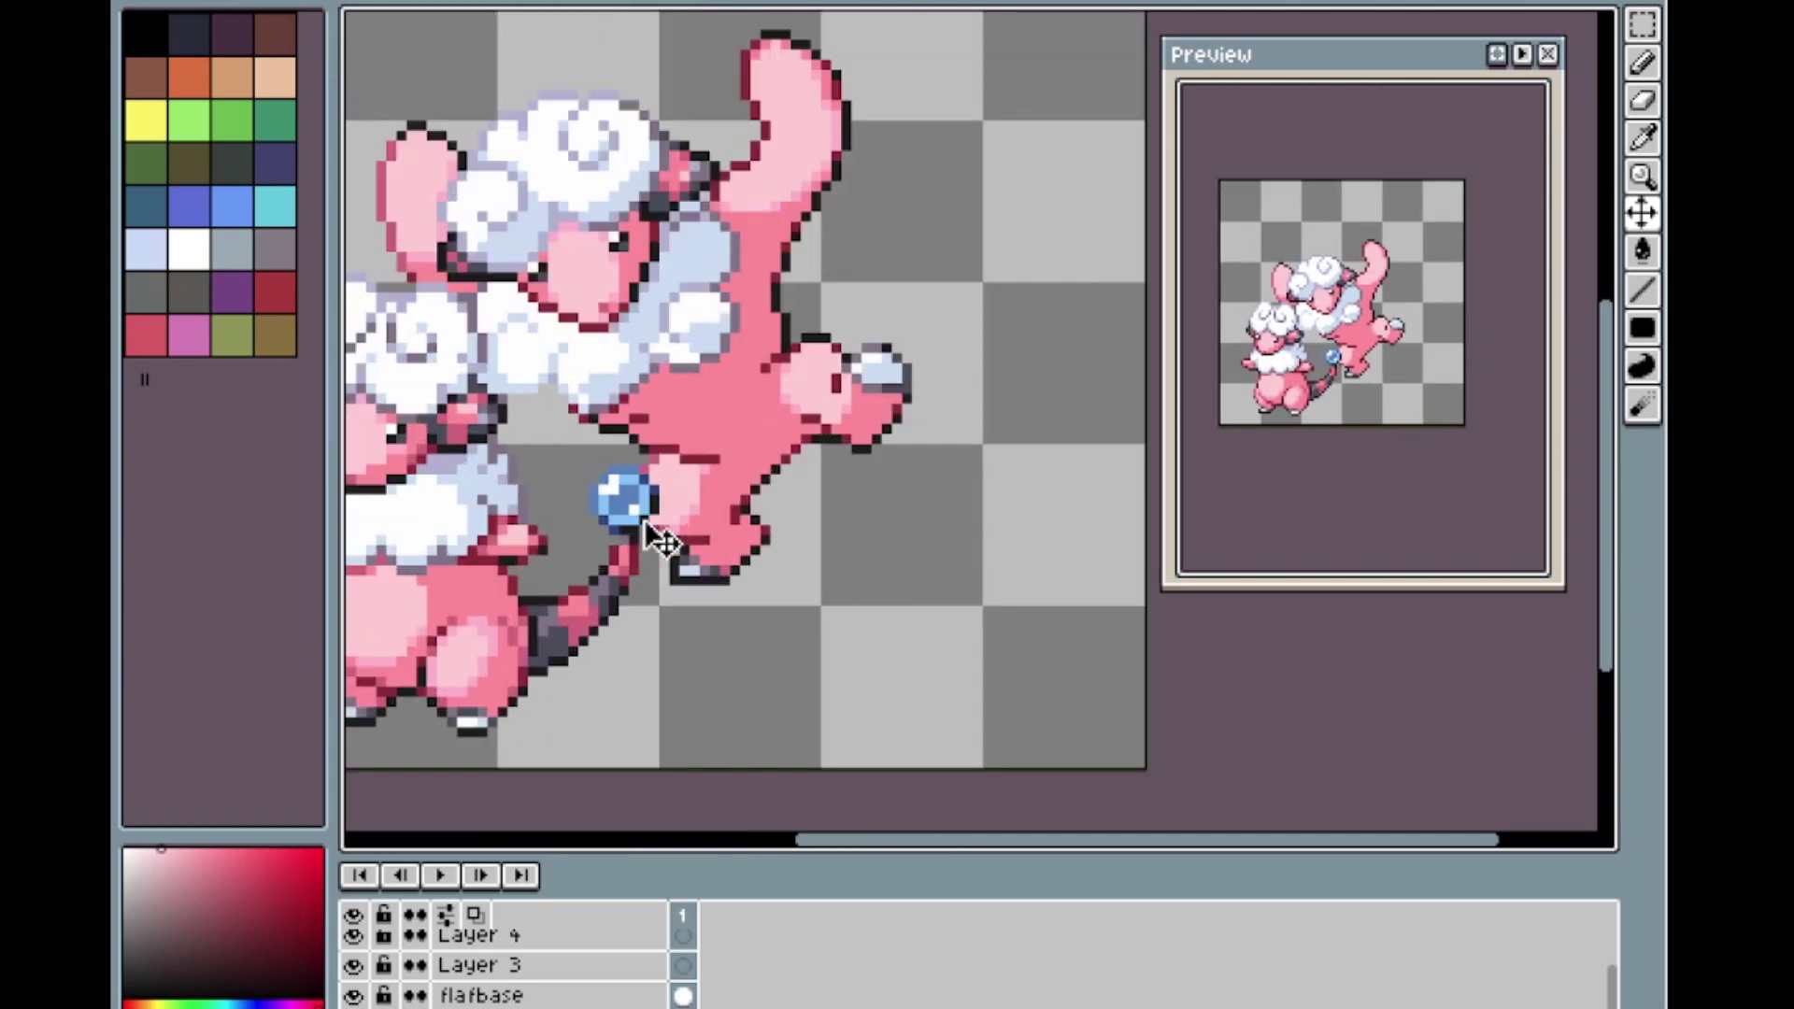
scroll(659, 537, "down", 2)
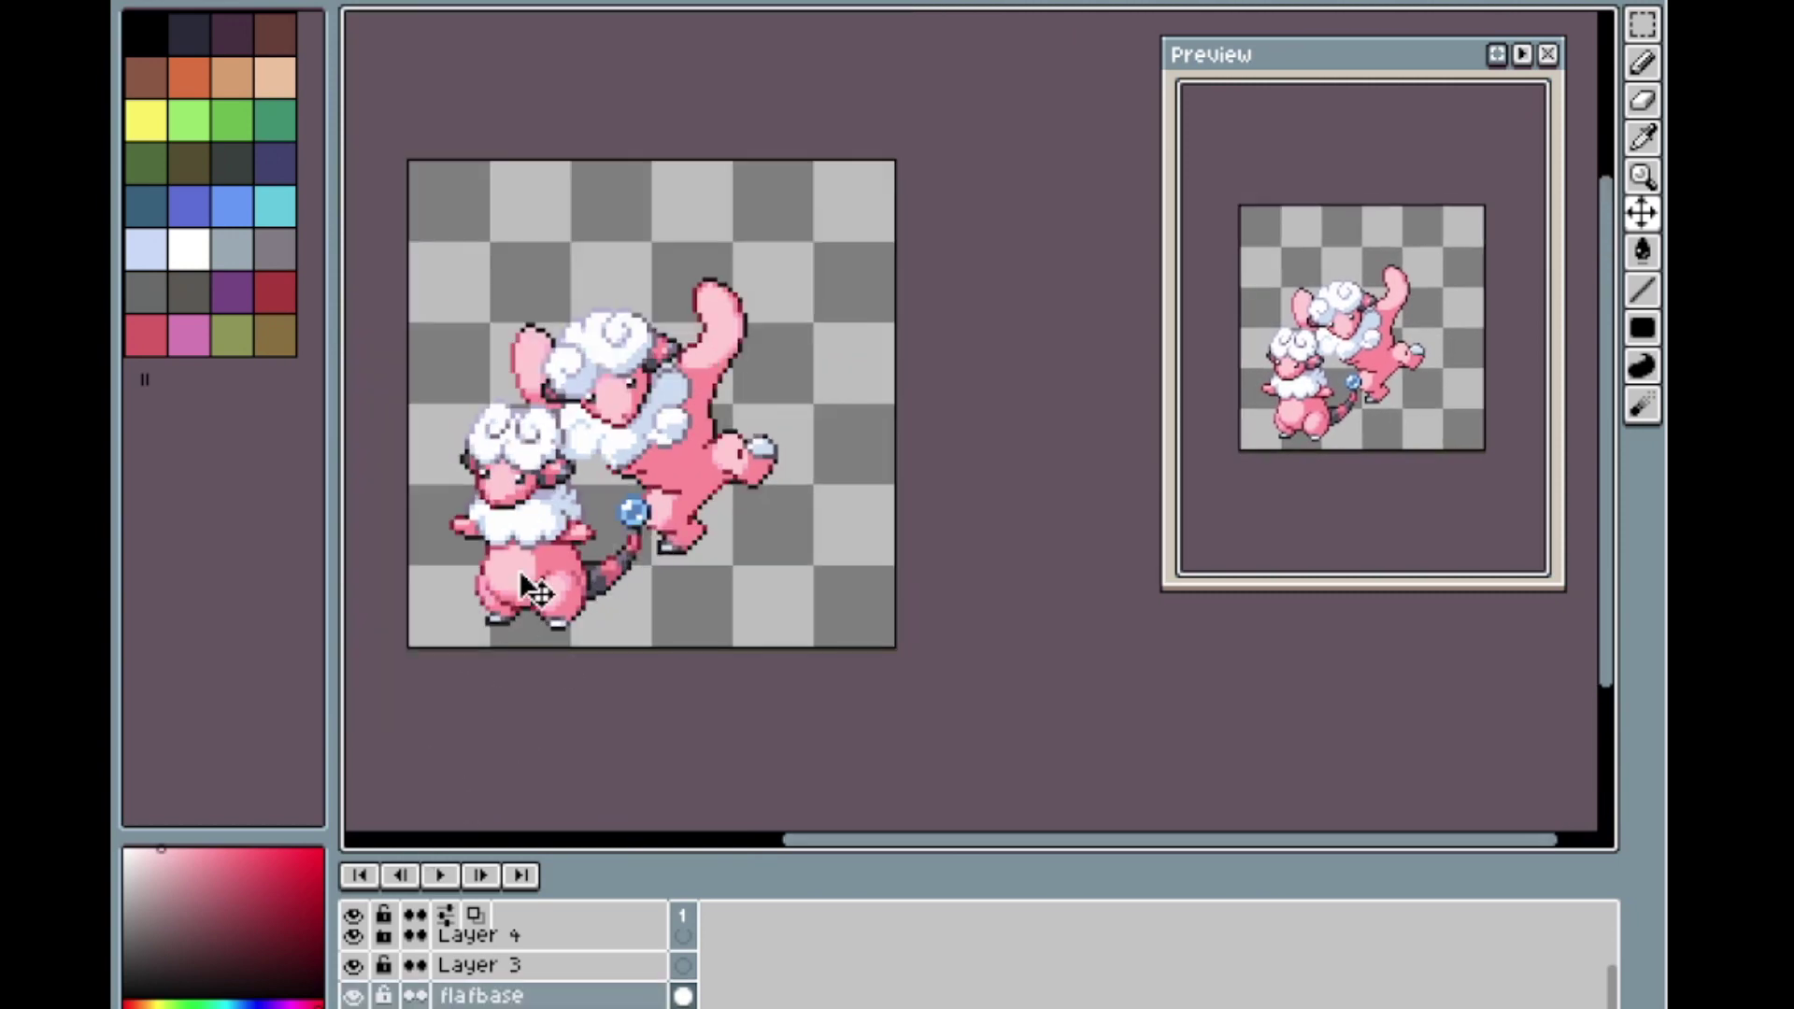
Toggle the flafbase layer's visibility to view the dancing sheep with and without the reference, leaving the reference shown.
left_click(354, 996)
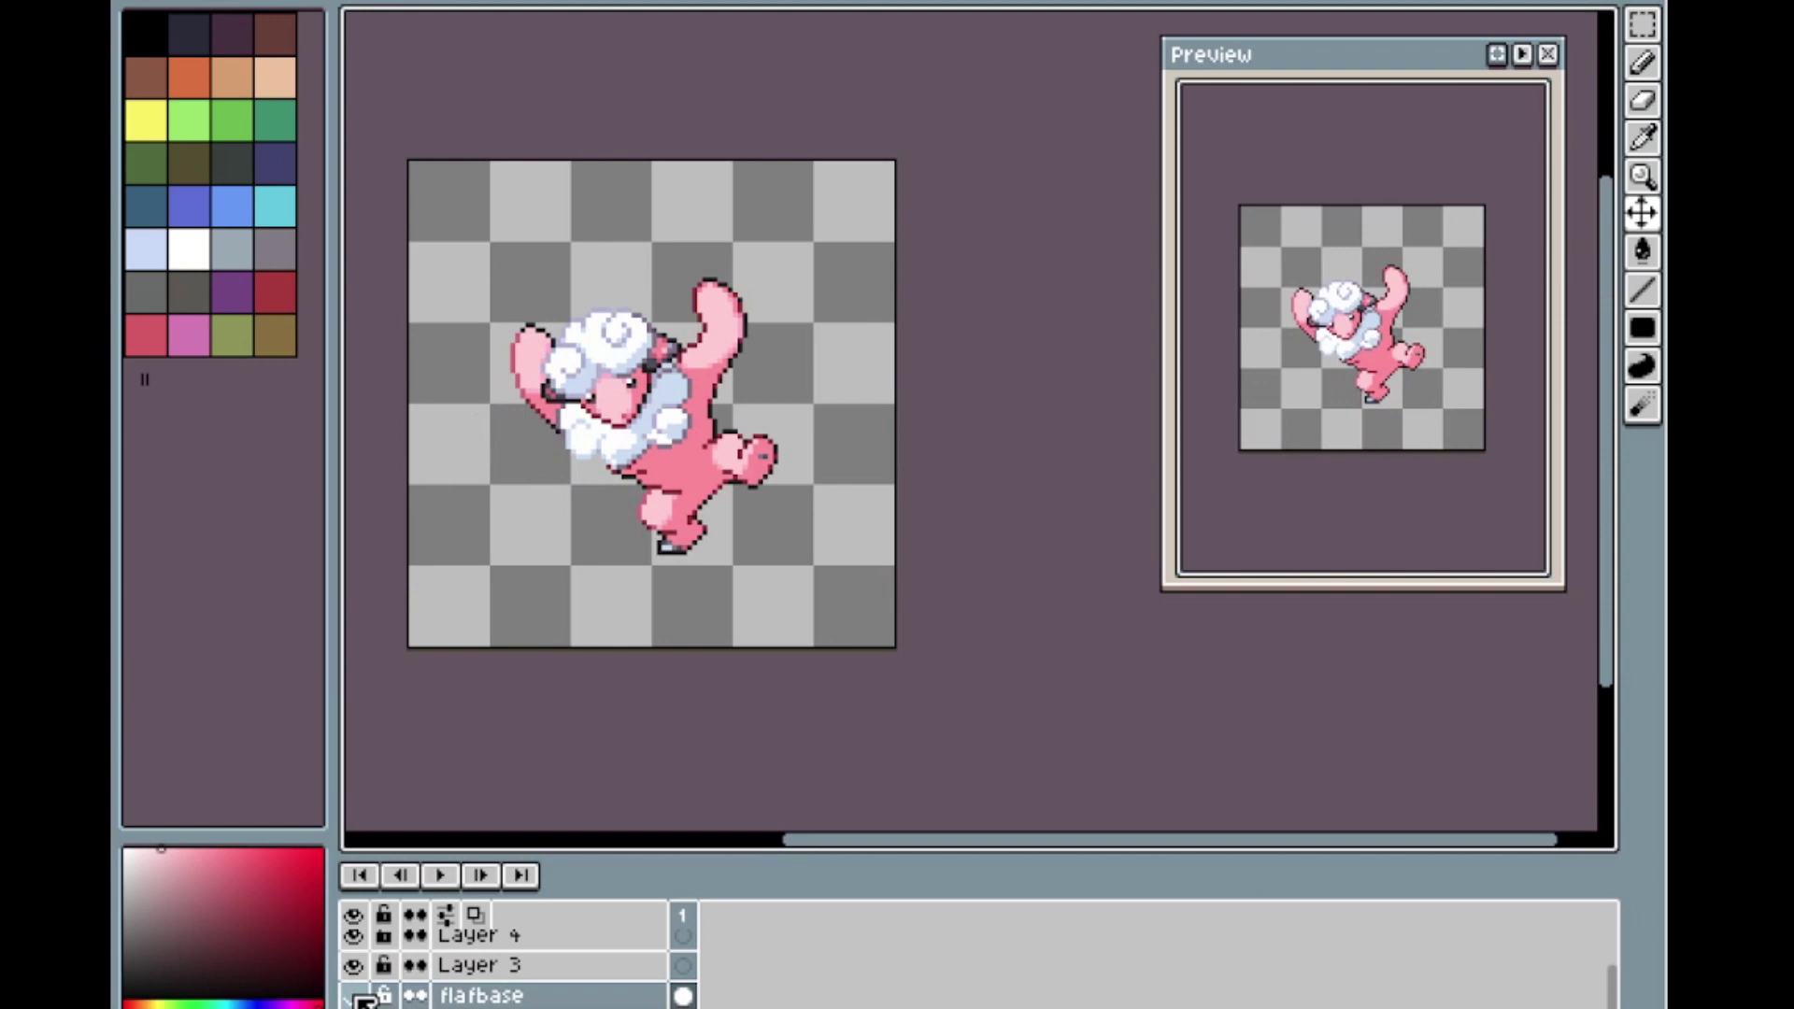
left_click(355, 996)
left_click(354, 996)
left_click(354, 996)
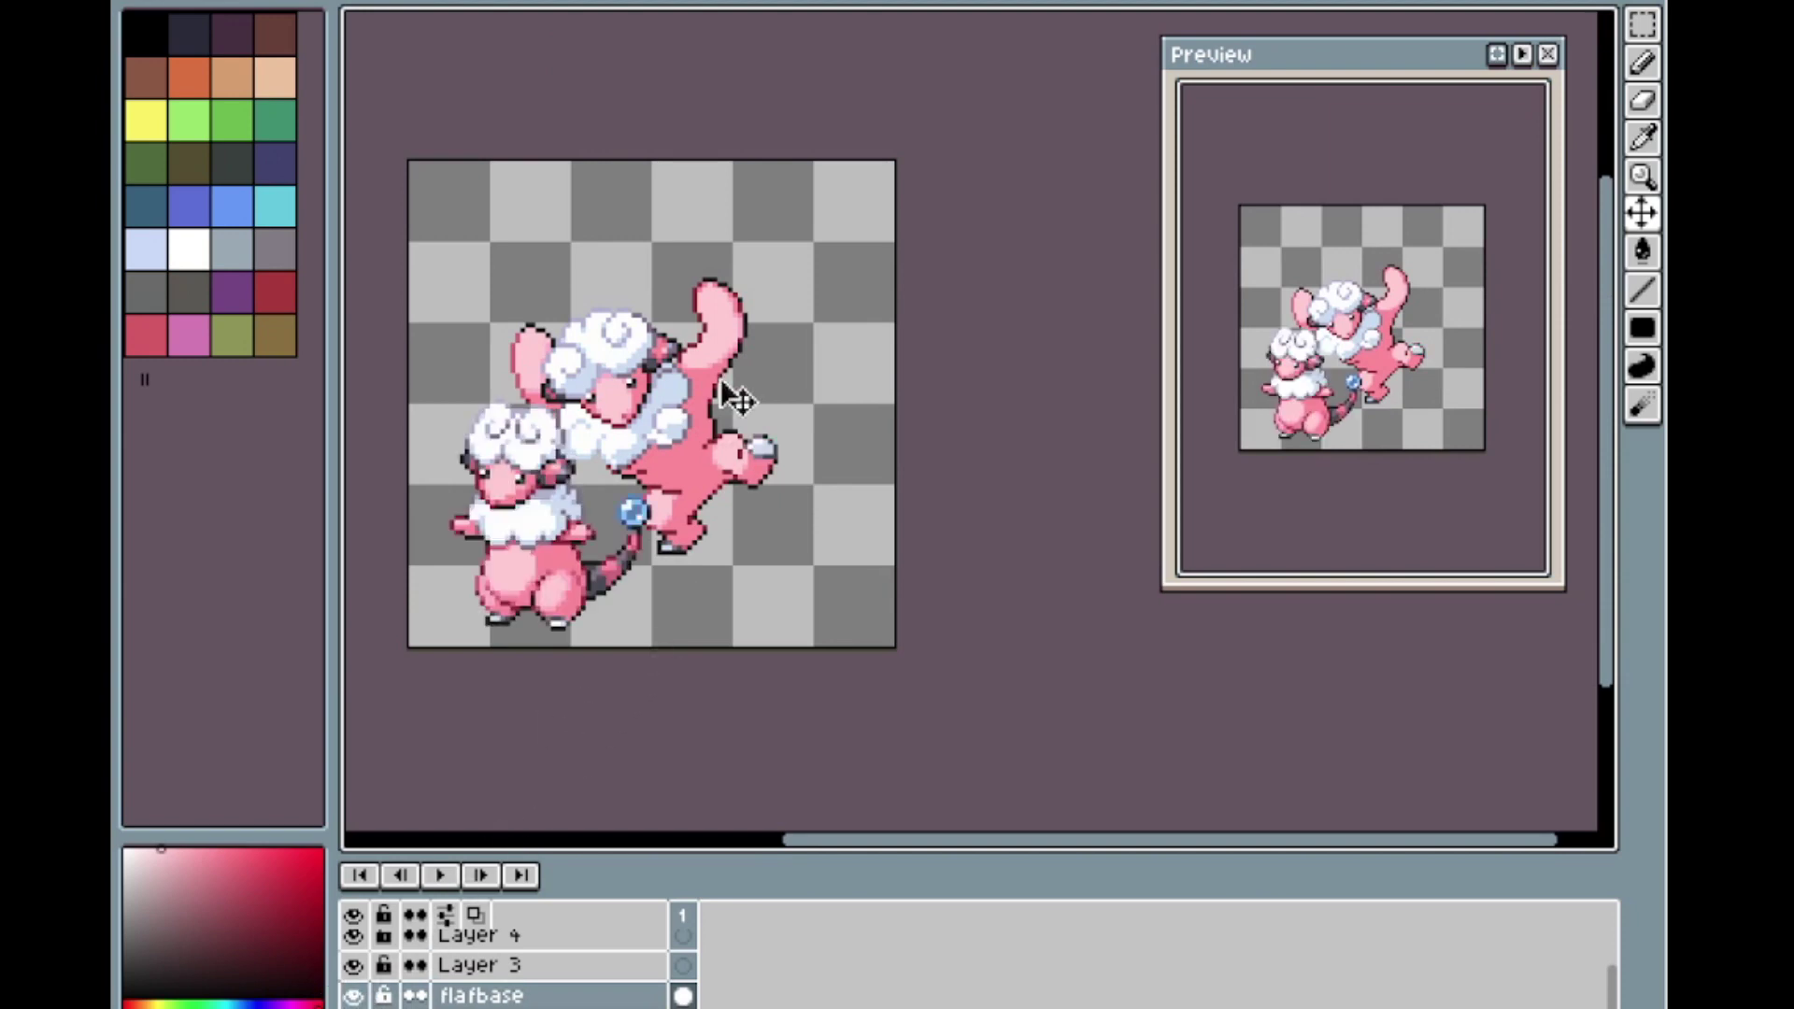
scroll(724, 390, "up", 3)
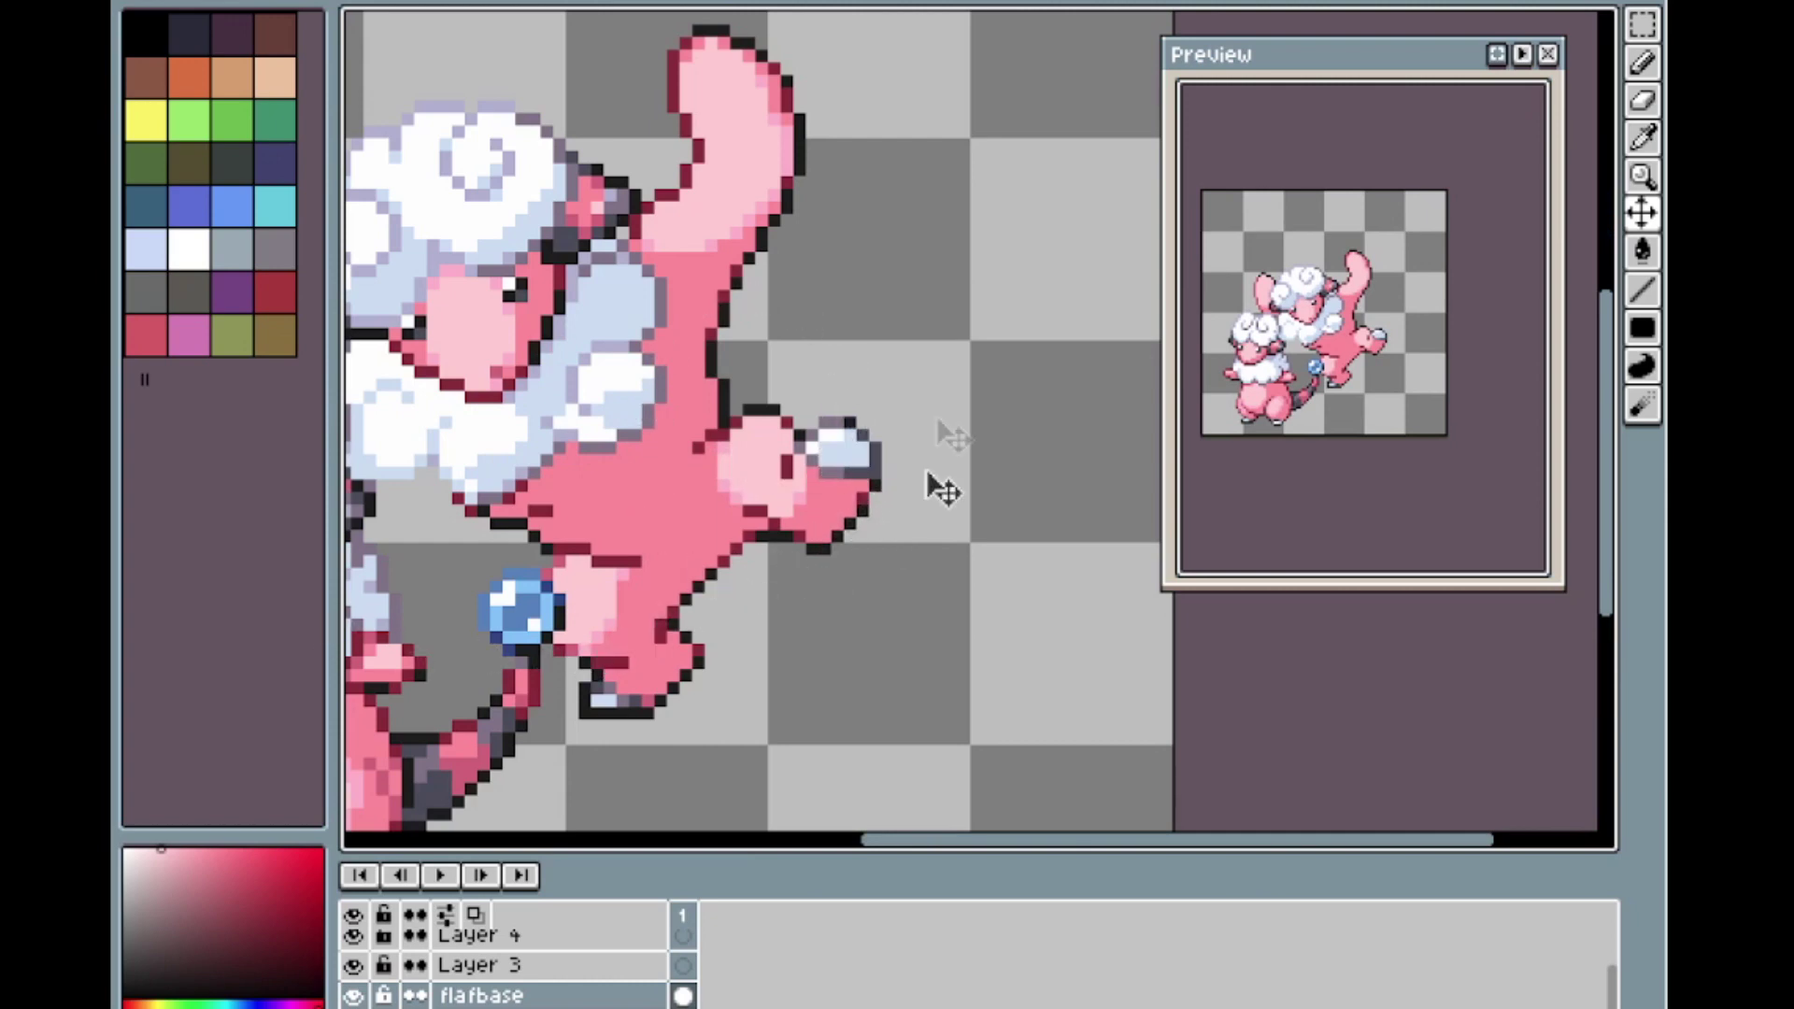
key("m")
left_click_drag(745, 355, 1059, 607)
key("ctrl+z")
key("ctrl+z")
key("ctrl+y")
left_click(736, 771)
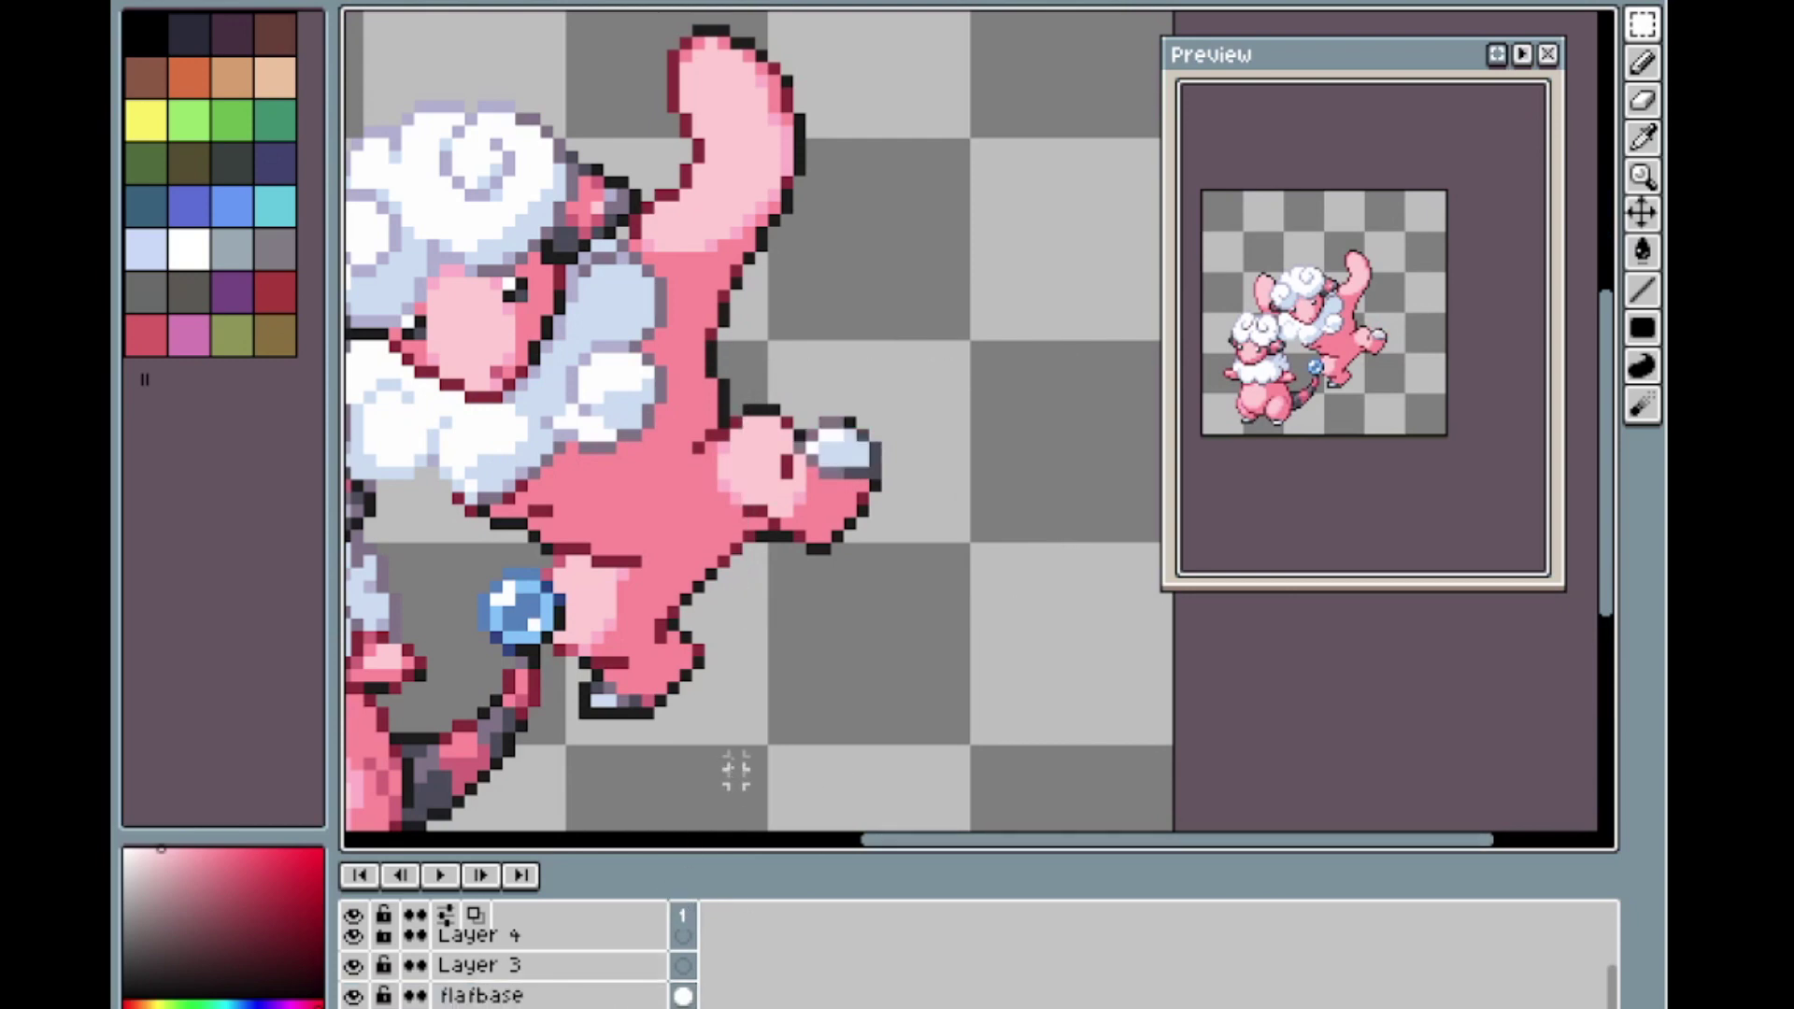
Undo and redo the flafbase layer's visibility change to compare the dancing sheep with and without the reference.
scroll(766, 587, "down", 2)
scroll(383, 979, "up", 2)
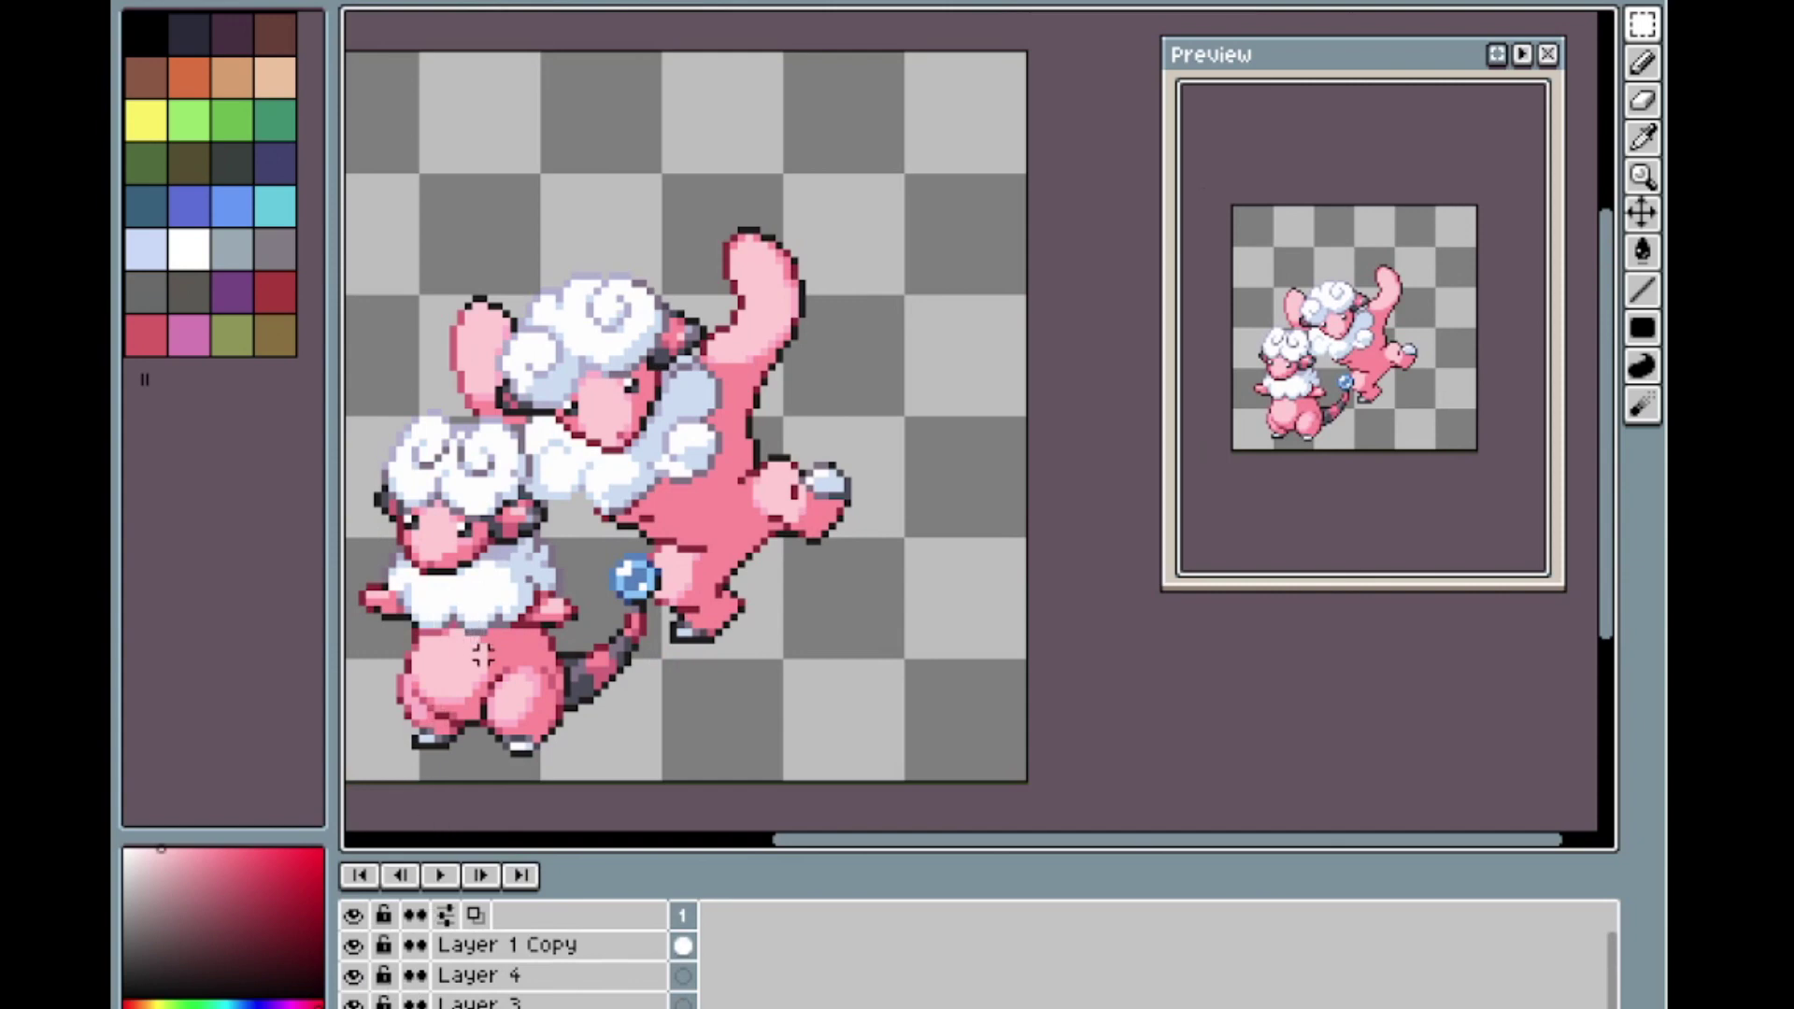
key("v")
key("ctrl+z")
key("ctrl+y")
key("ctrl+z")
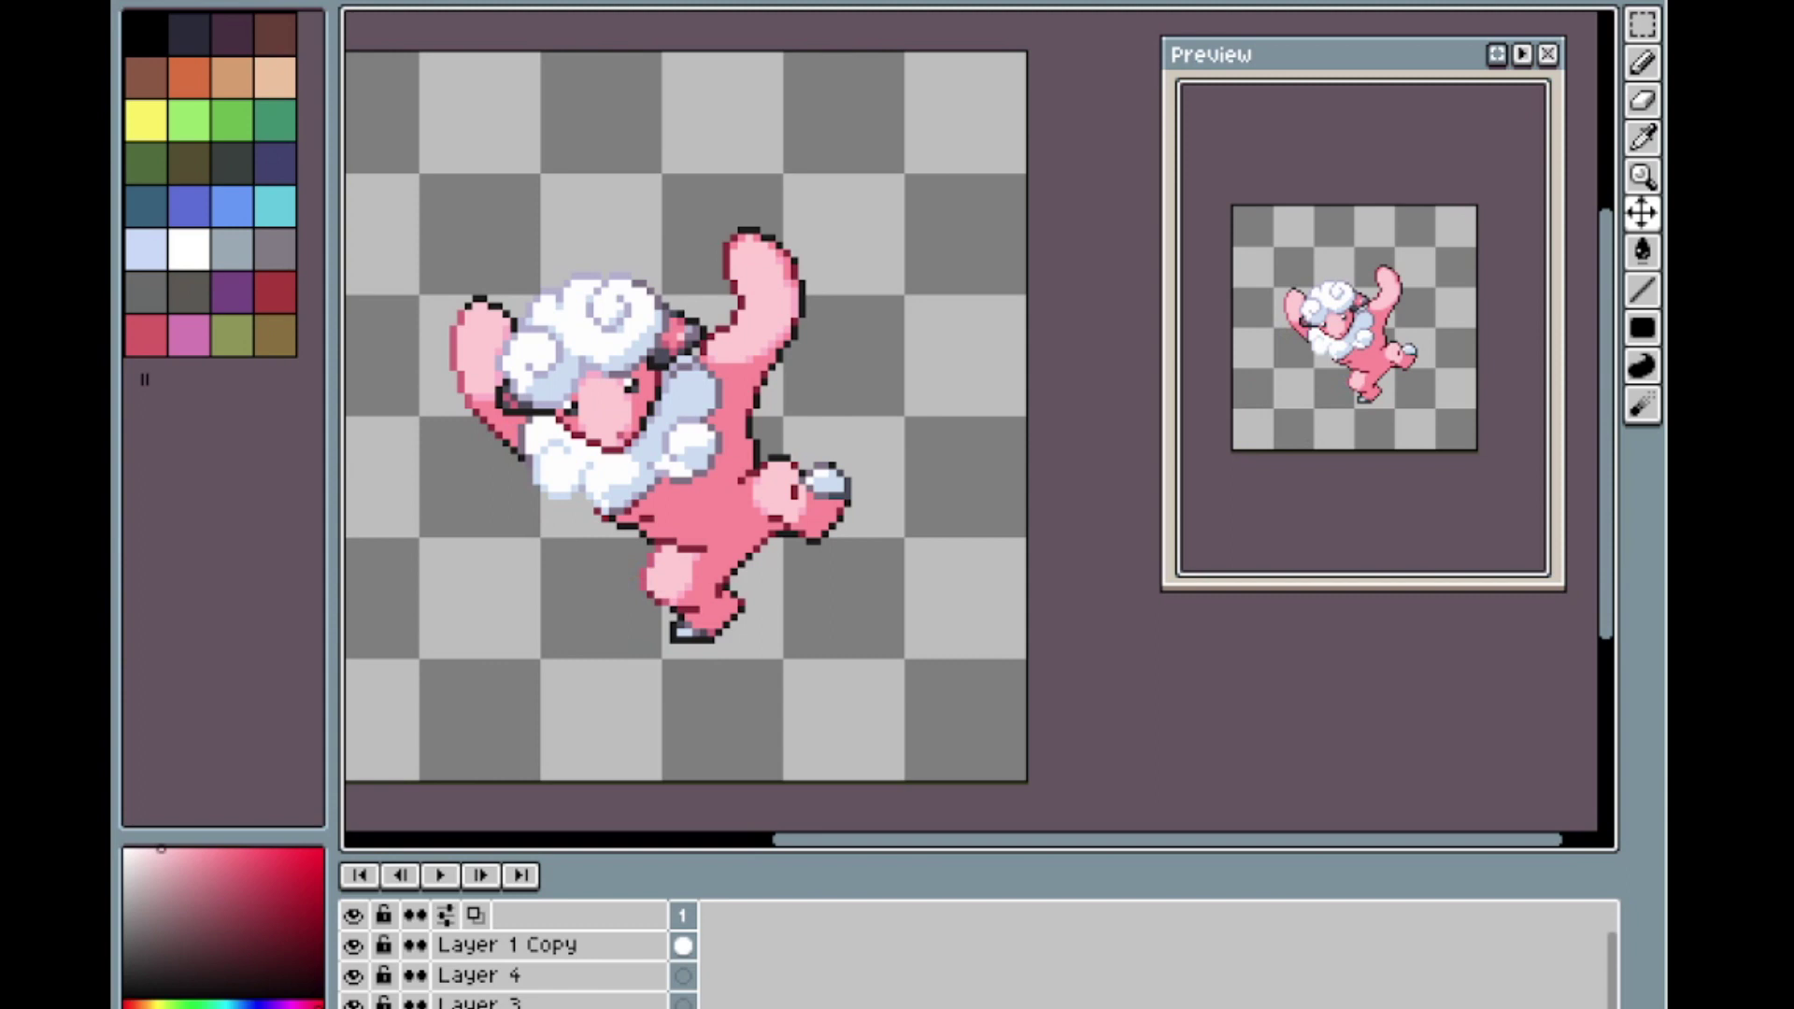
key("ctrl+y")
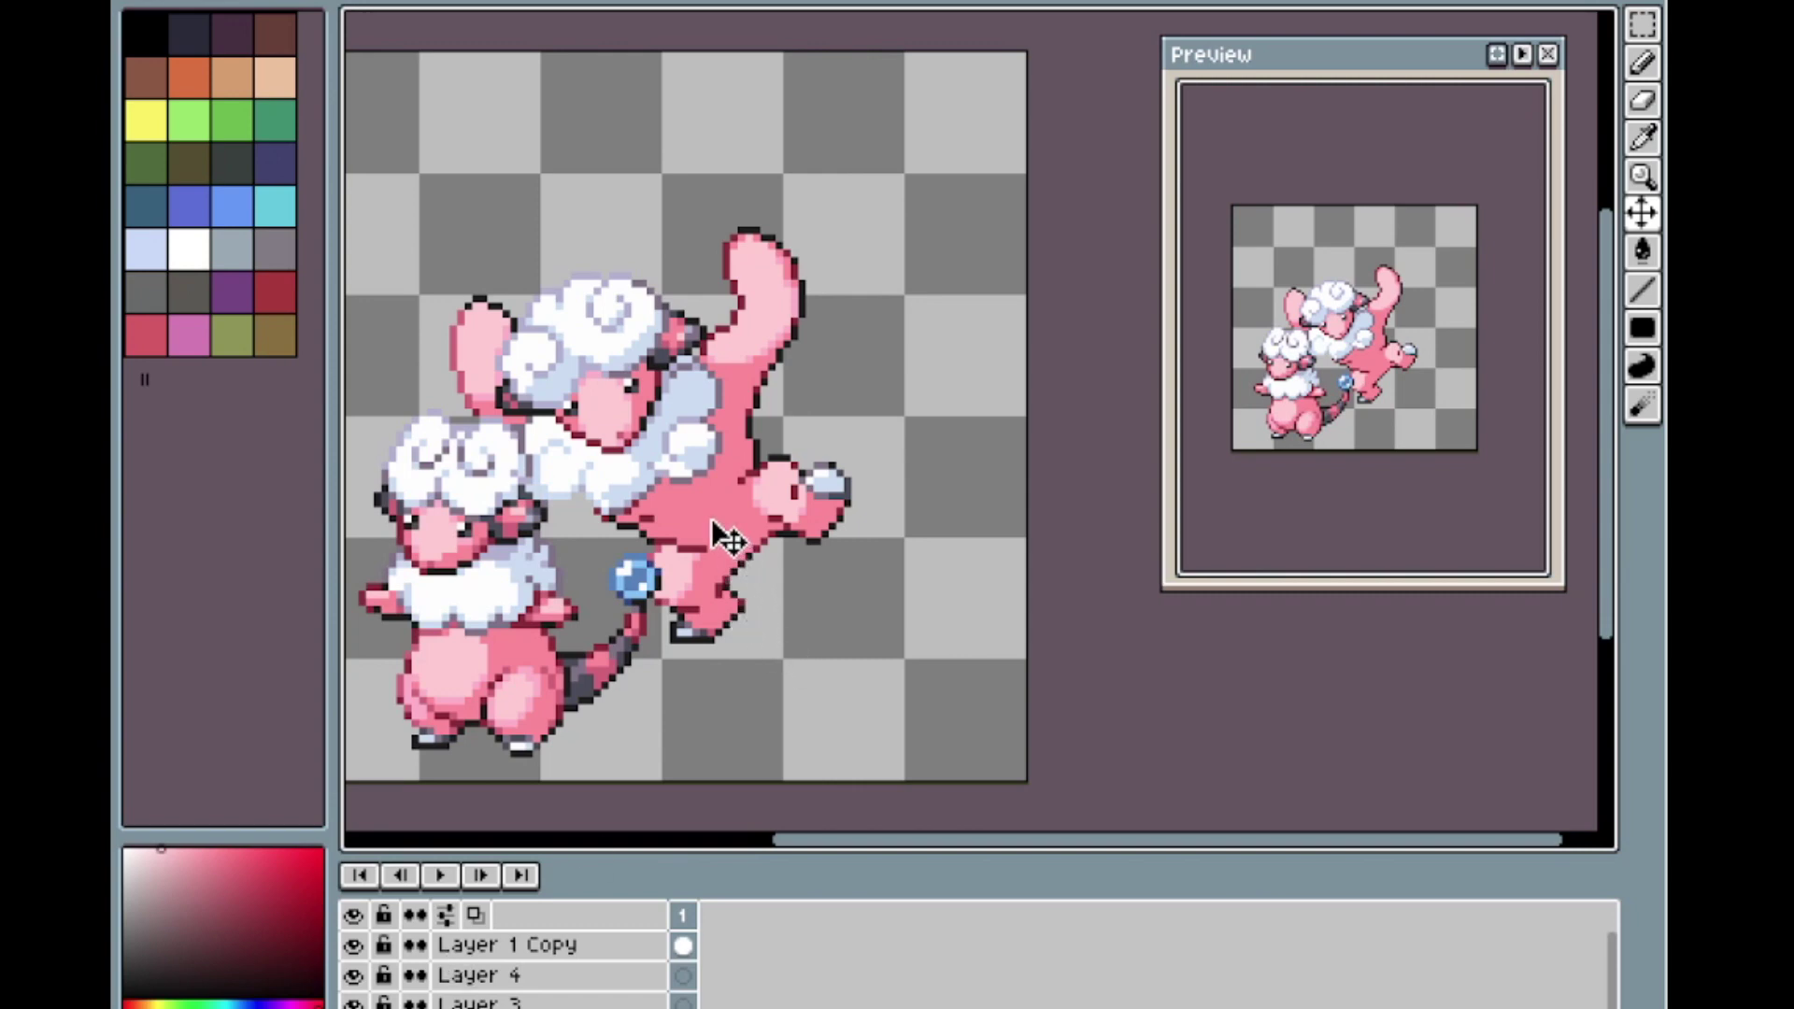
right_click(479, 945)
key("Escape")
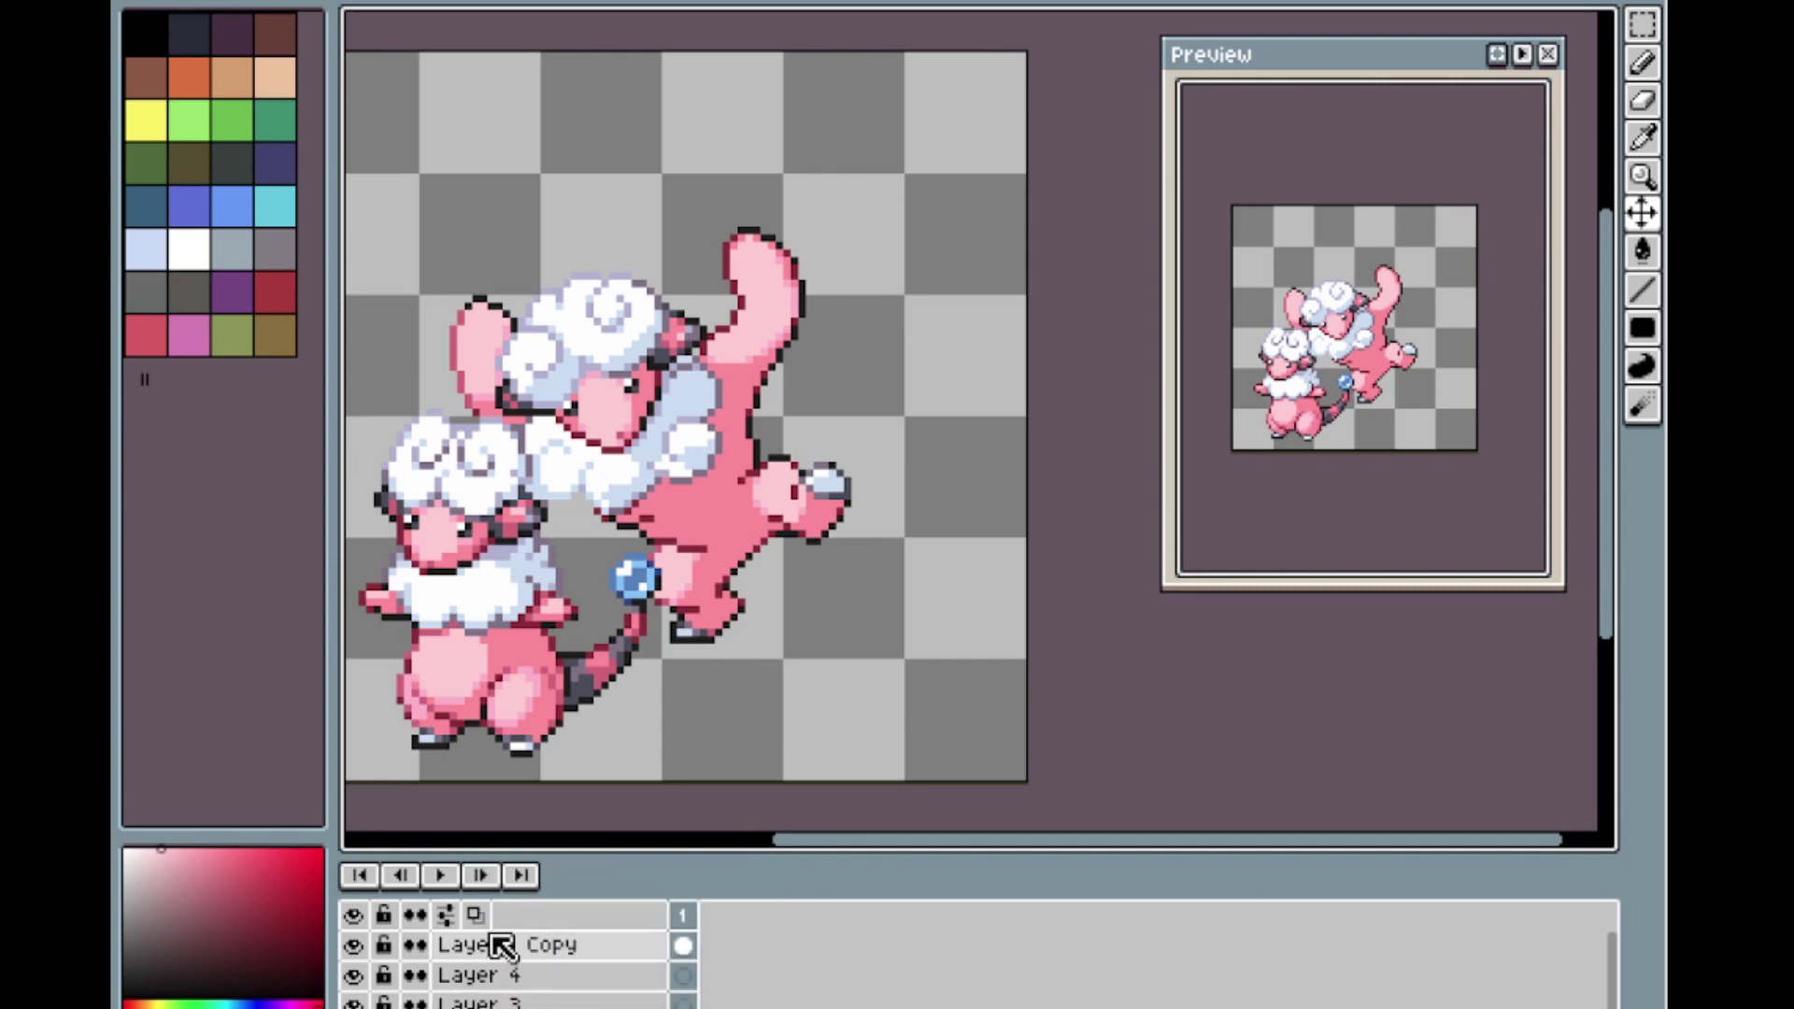
Examine the dancing sheep's belly and waist shape against the flafbase reference's body.
scroll(635, 537, "down", 3)
scroll(632, 532, "up", 4)
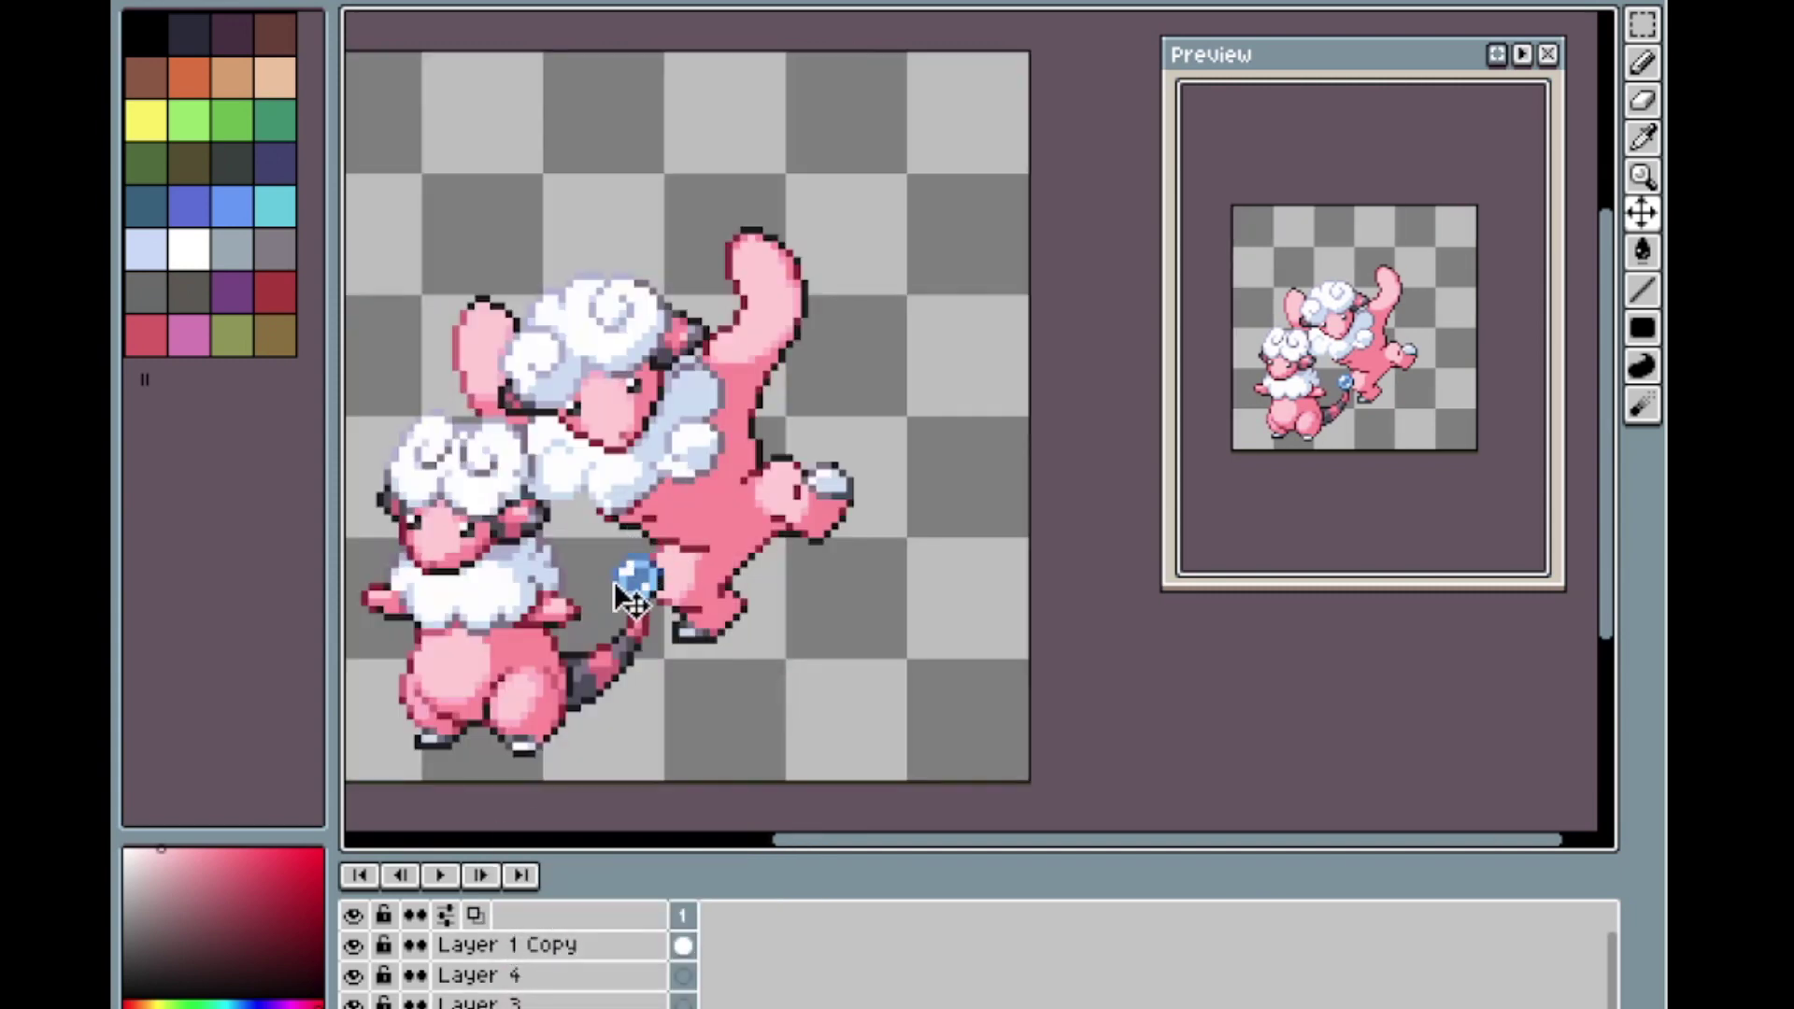
scroll(601, 649, "down", 2)
scroll(585, 688, "up", 2)
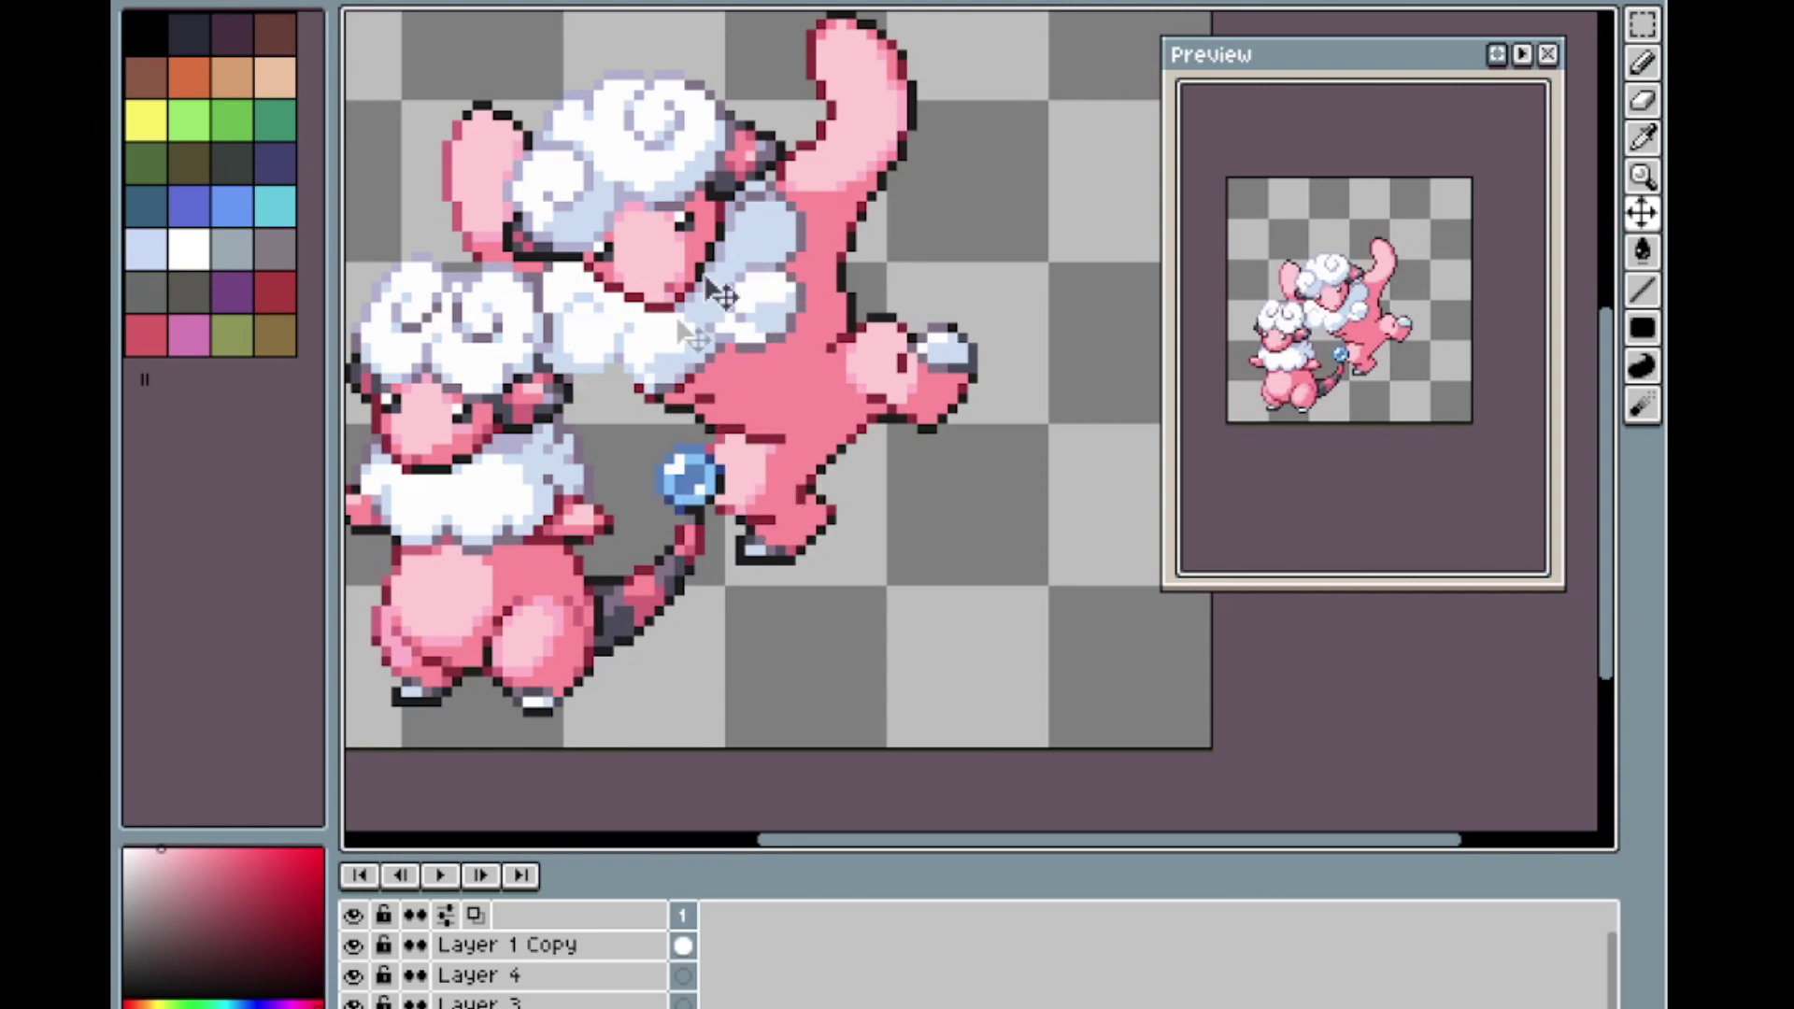
scroll(730, 364, "up", 1)
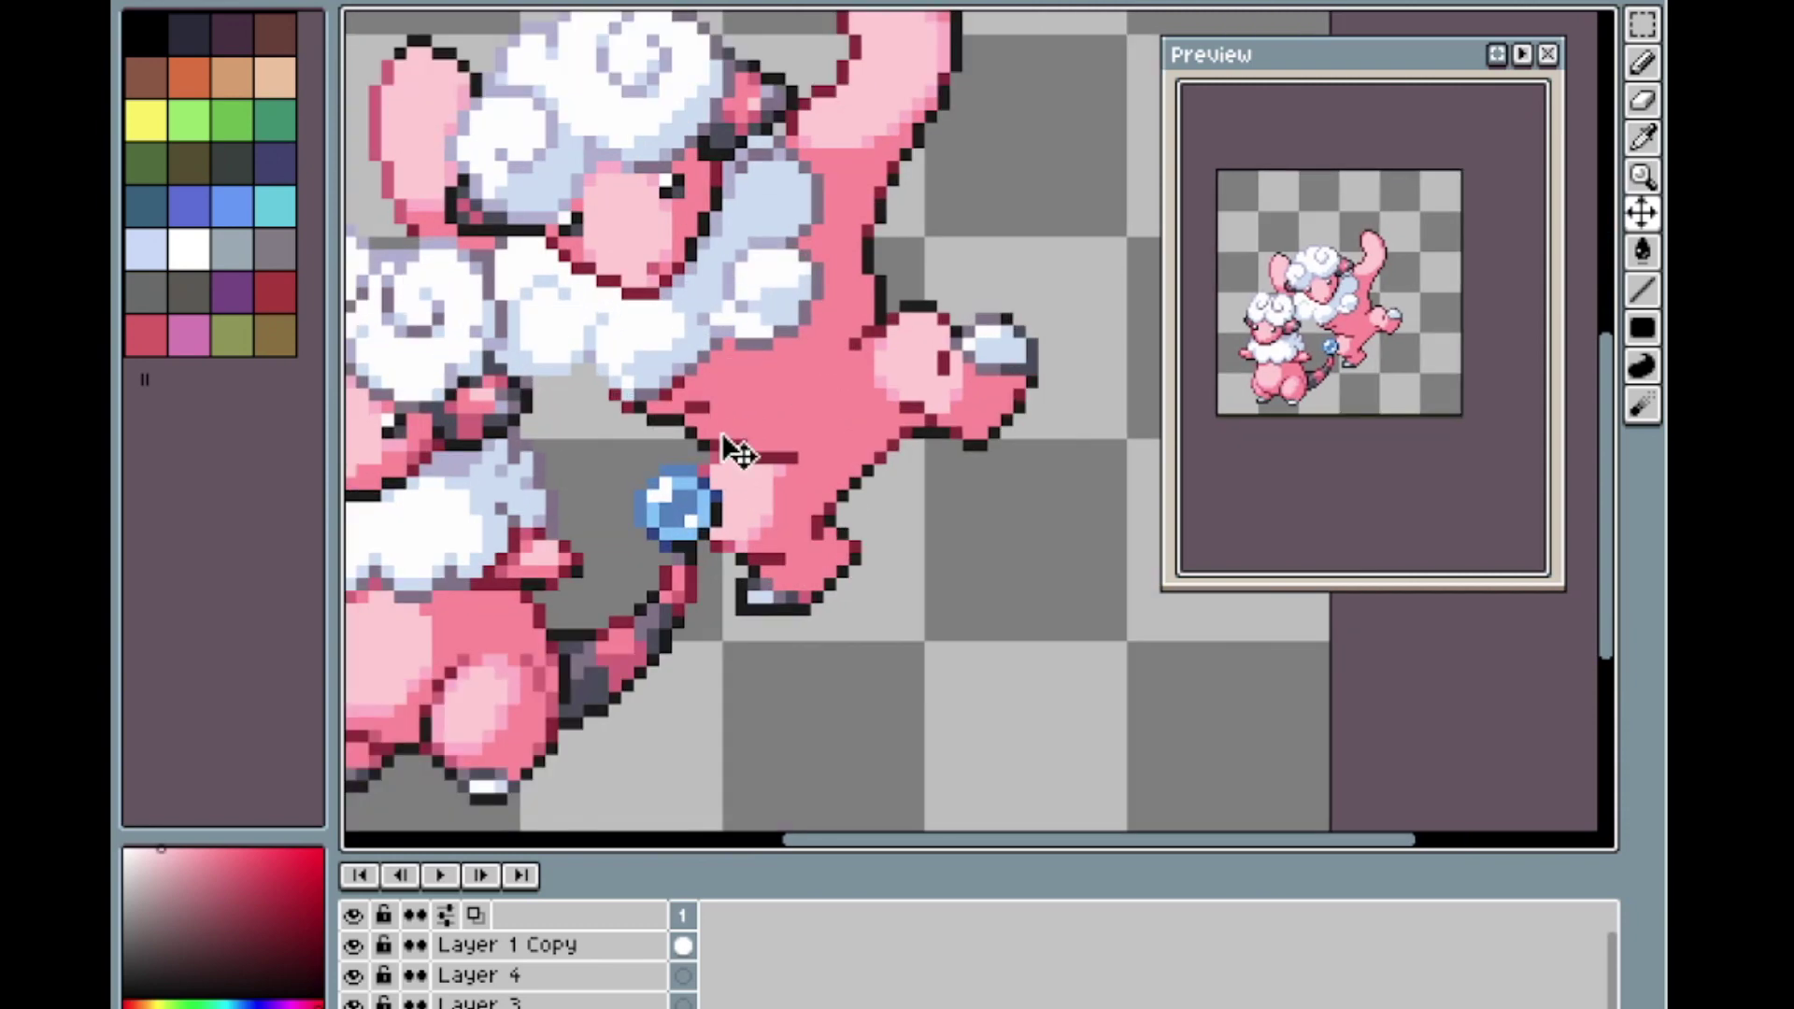
scroll(658, 556, "down", 3)
scroll(561, 626, "up", 2)
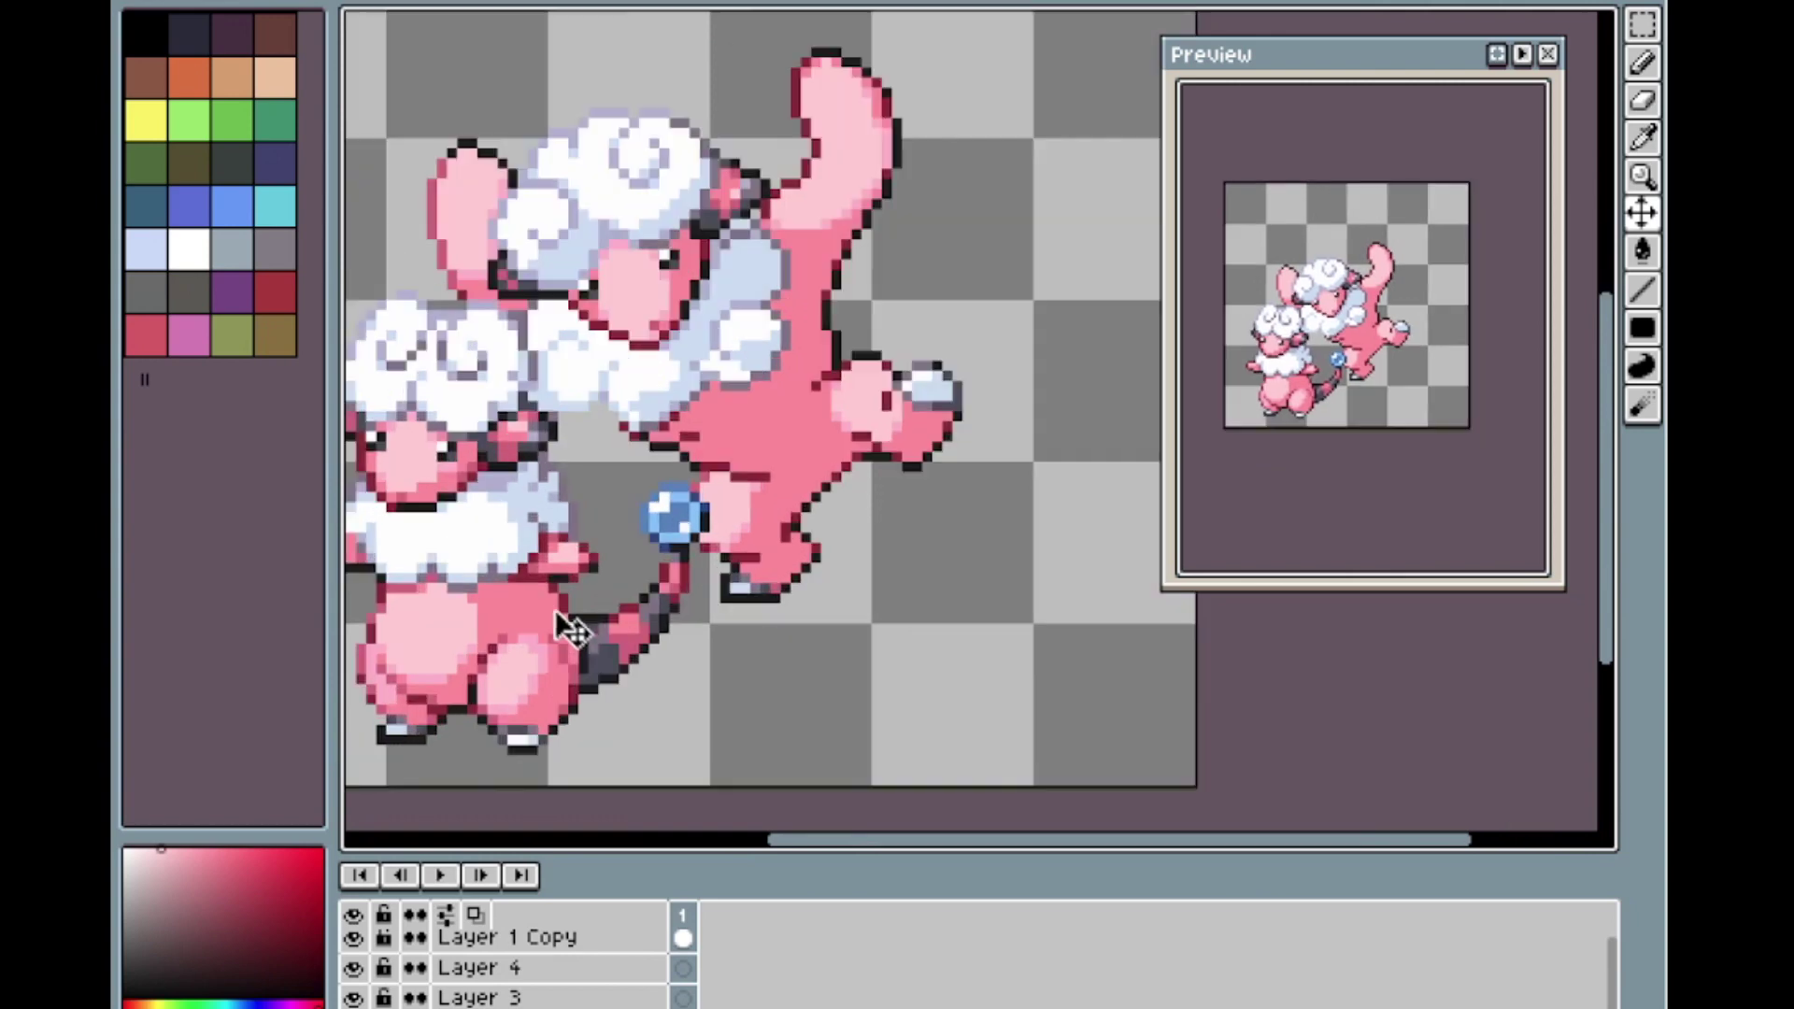
scroll(742, 427, "up", 1)
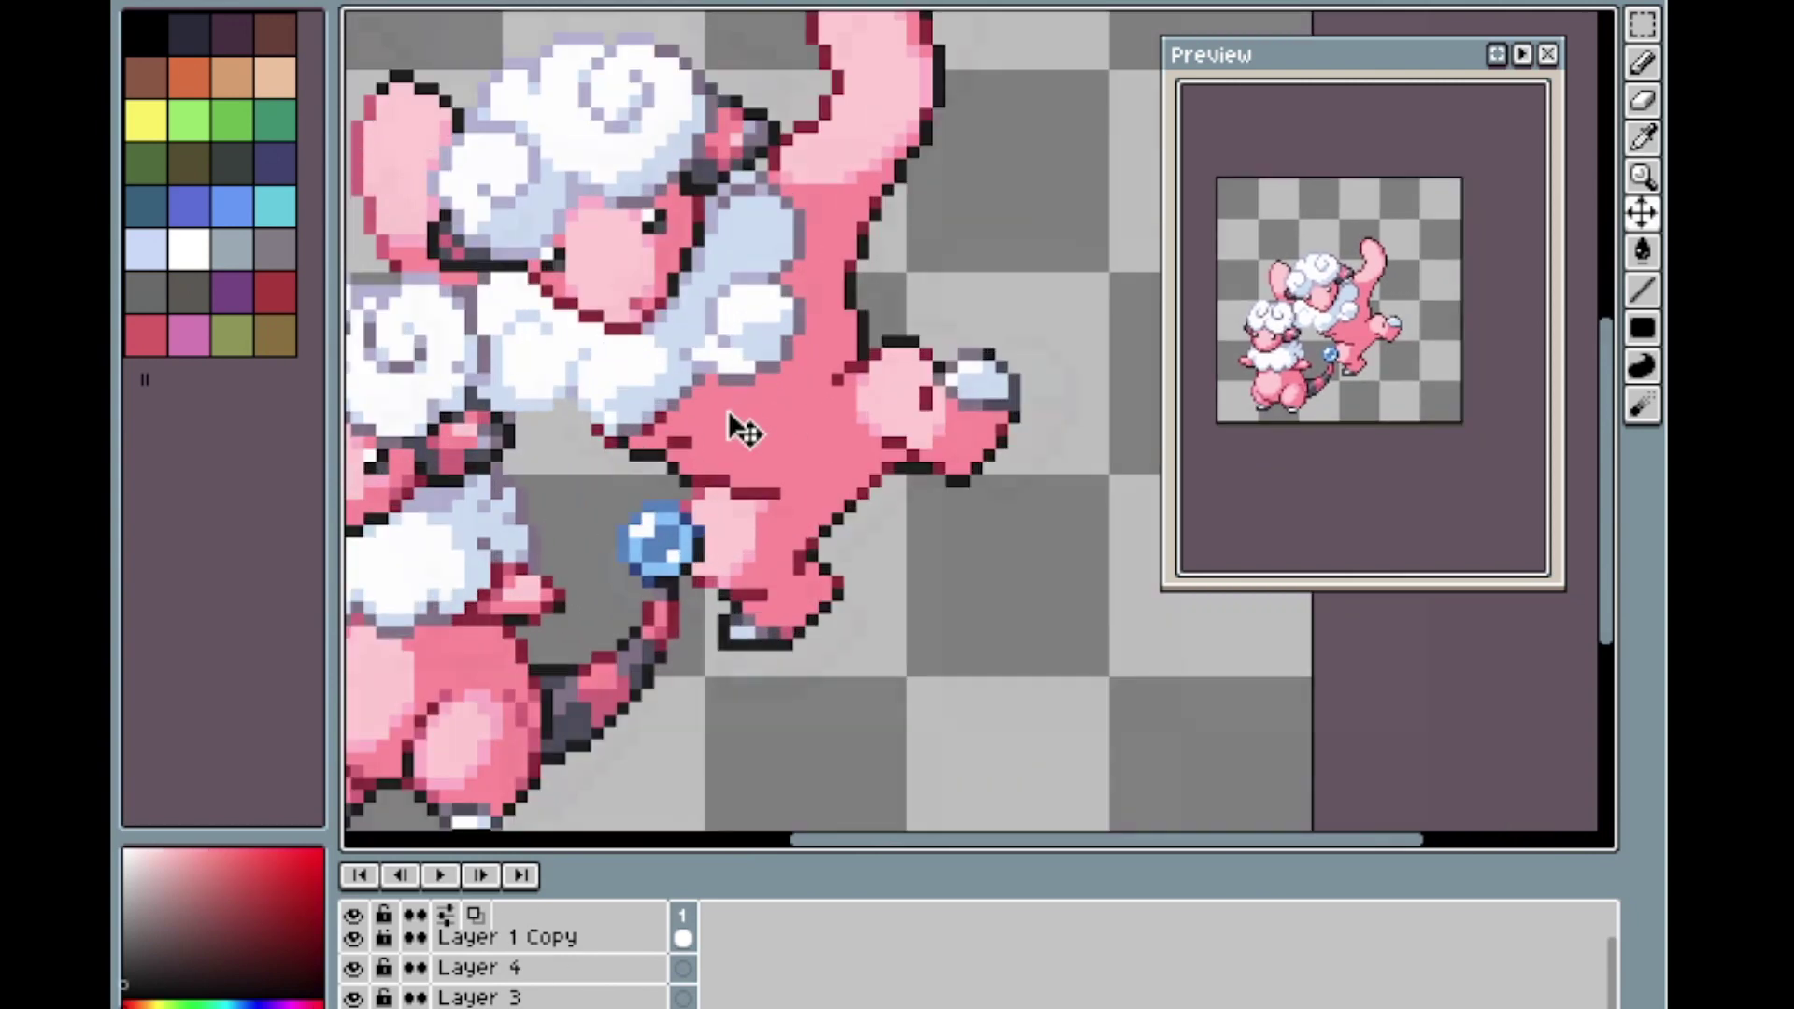
Try a black curved belly outline from the chest wool across the lower body, then undo the change.
scroll(743, 427, "up", 2)
key("l")
mouse_move(685, 455)
left_mouse_down()
mouse_move(756, 463)
mouse_move(730, 490)
mouse_move(807, 566)
mouse_move(822, 509)
left_mouse_up()
left_click(883, 476, "alt")
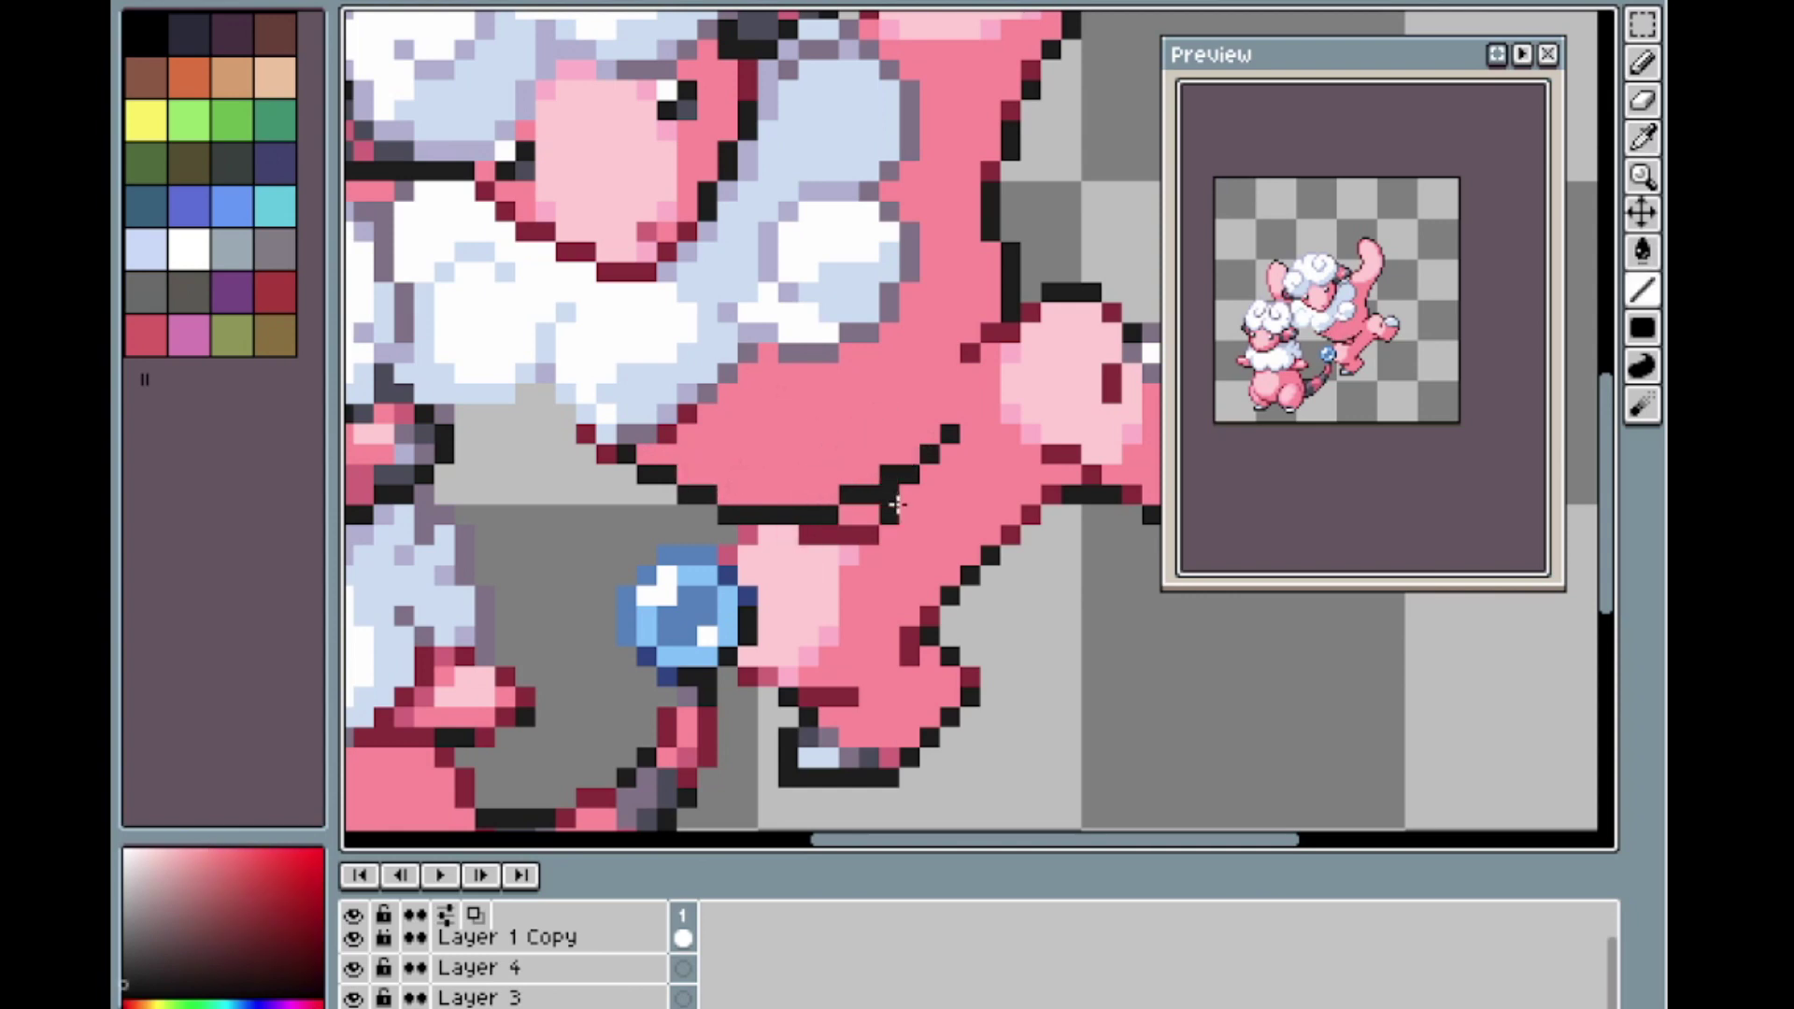
key("e")
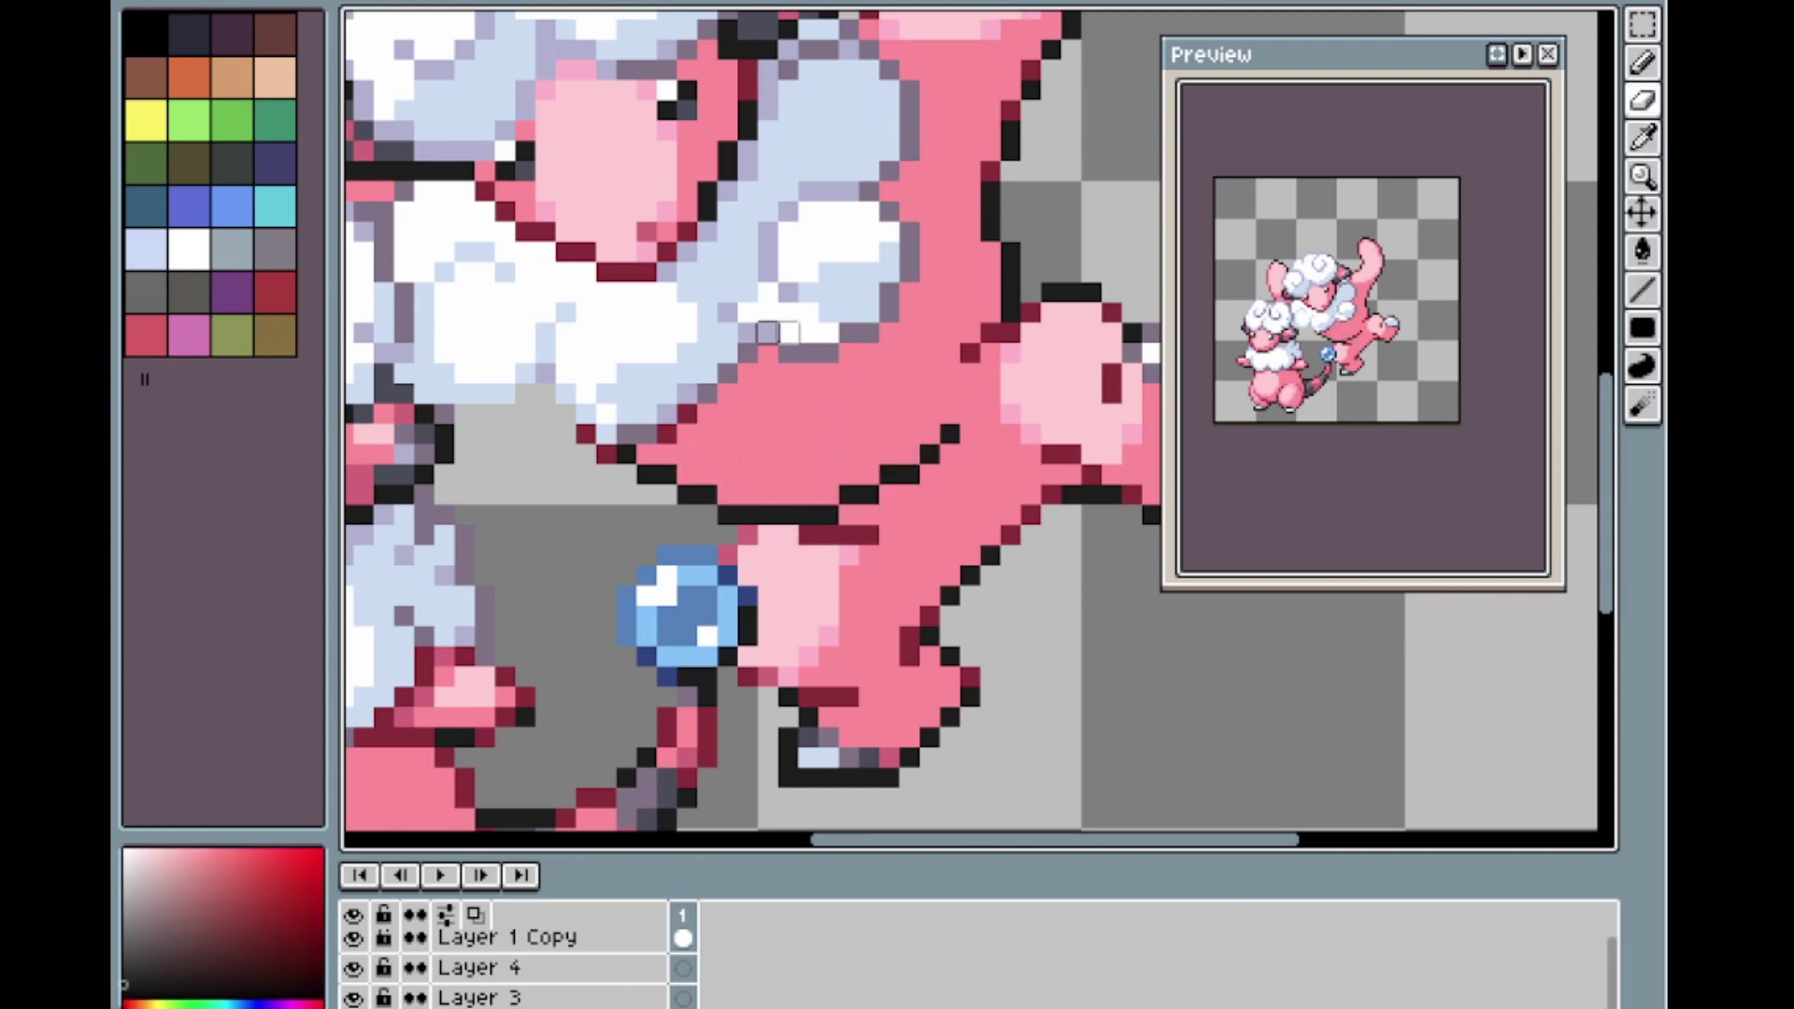
scroll(766, 332, "down", 1)
scroll(693, 395, "up", 1)
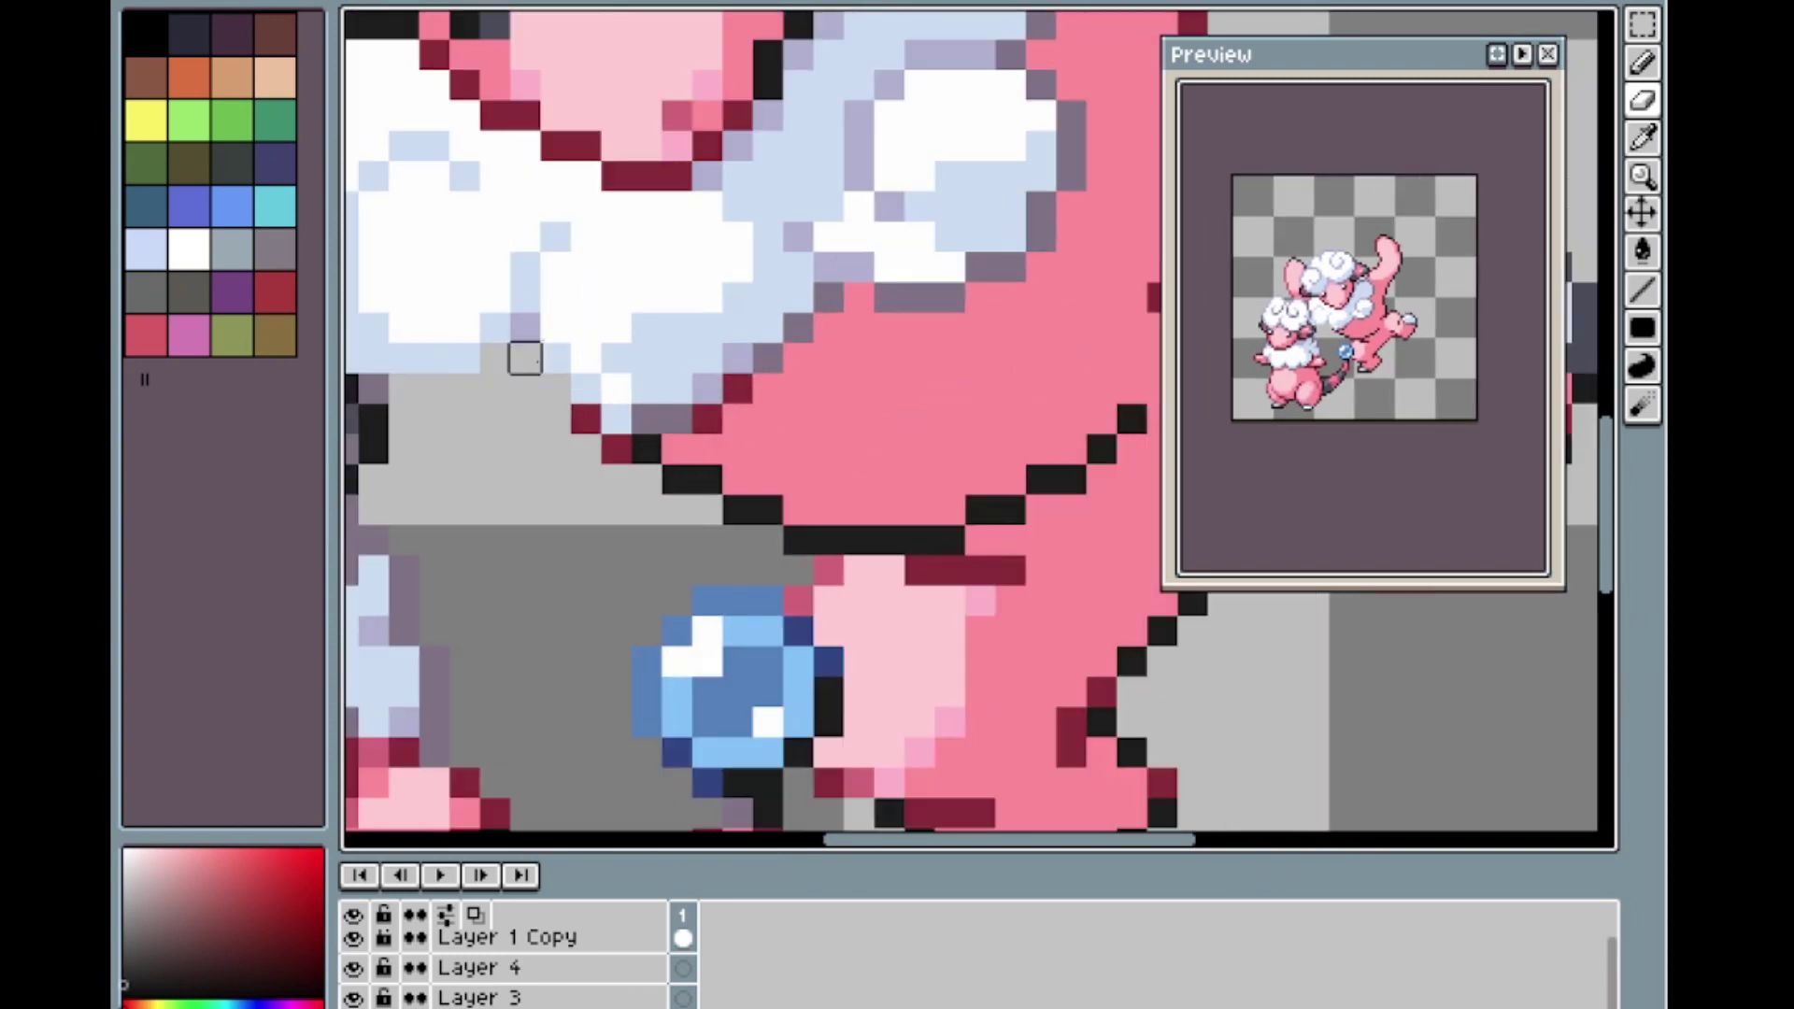
left_click(676, 446)
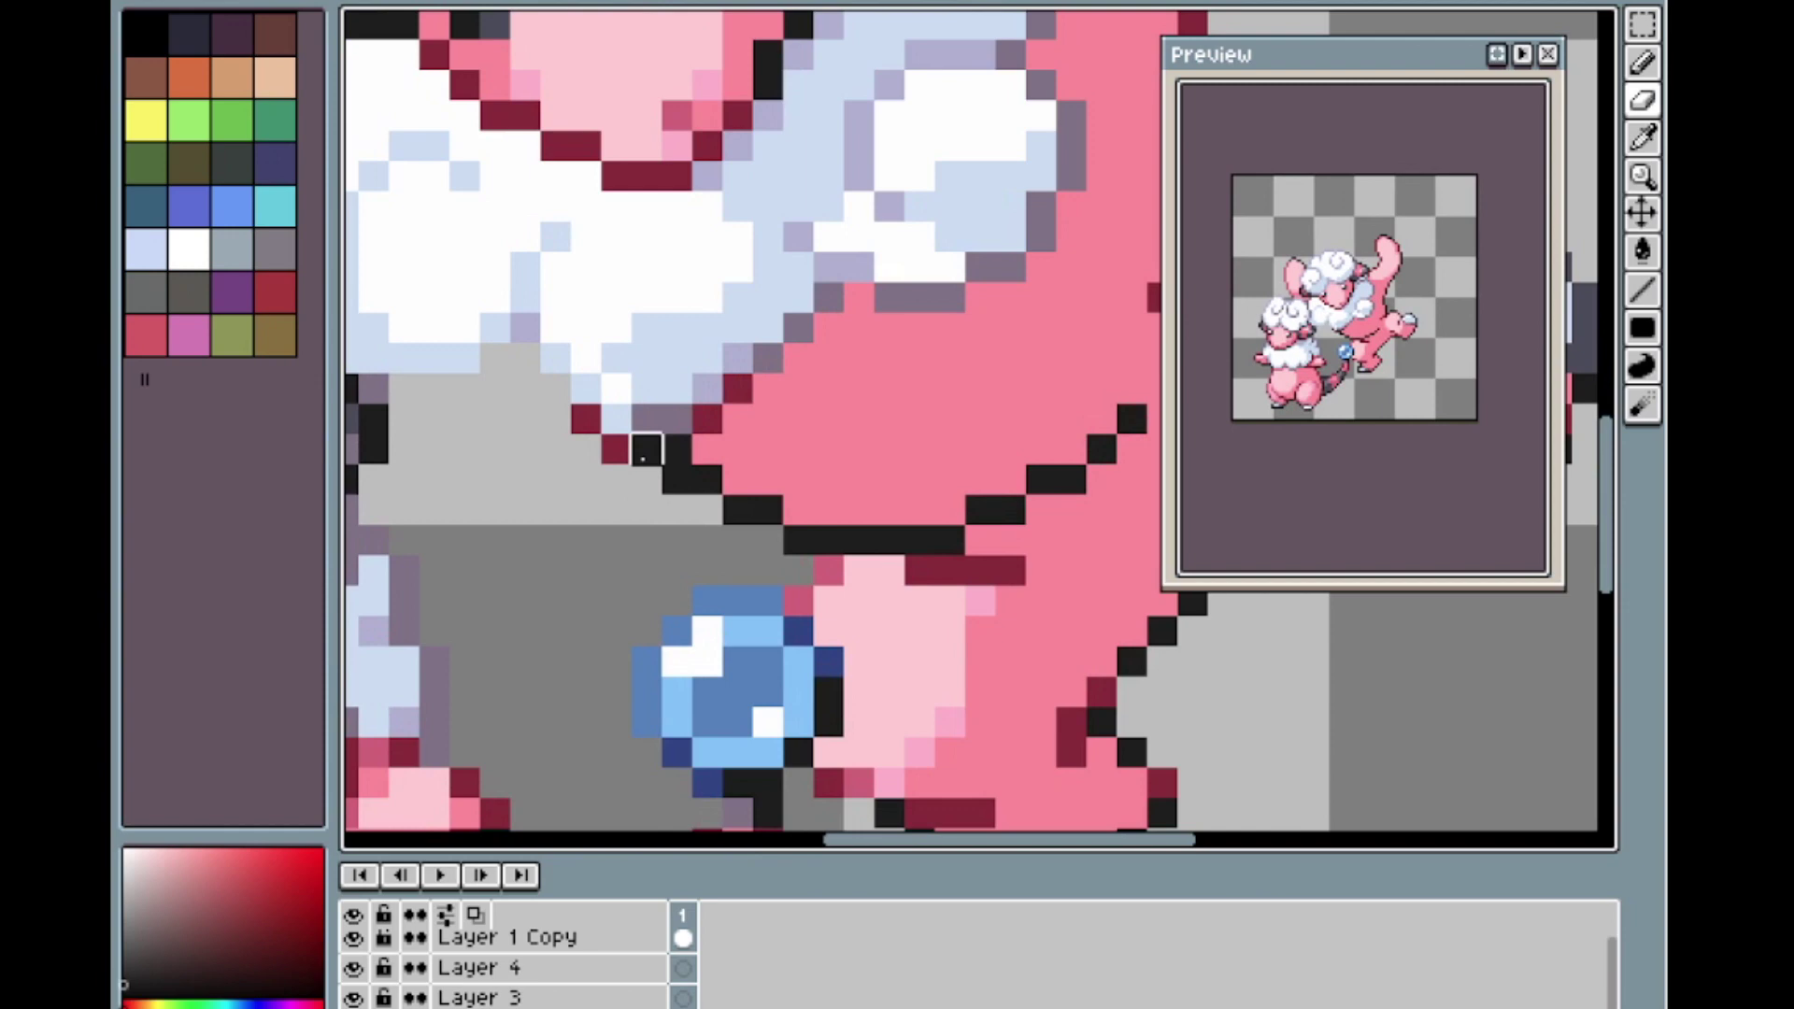
scroll(676, 411, "down", 2)
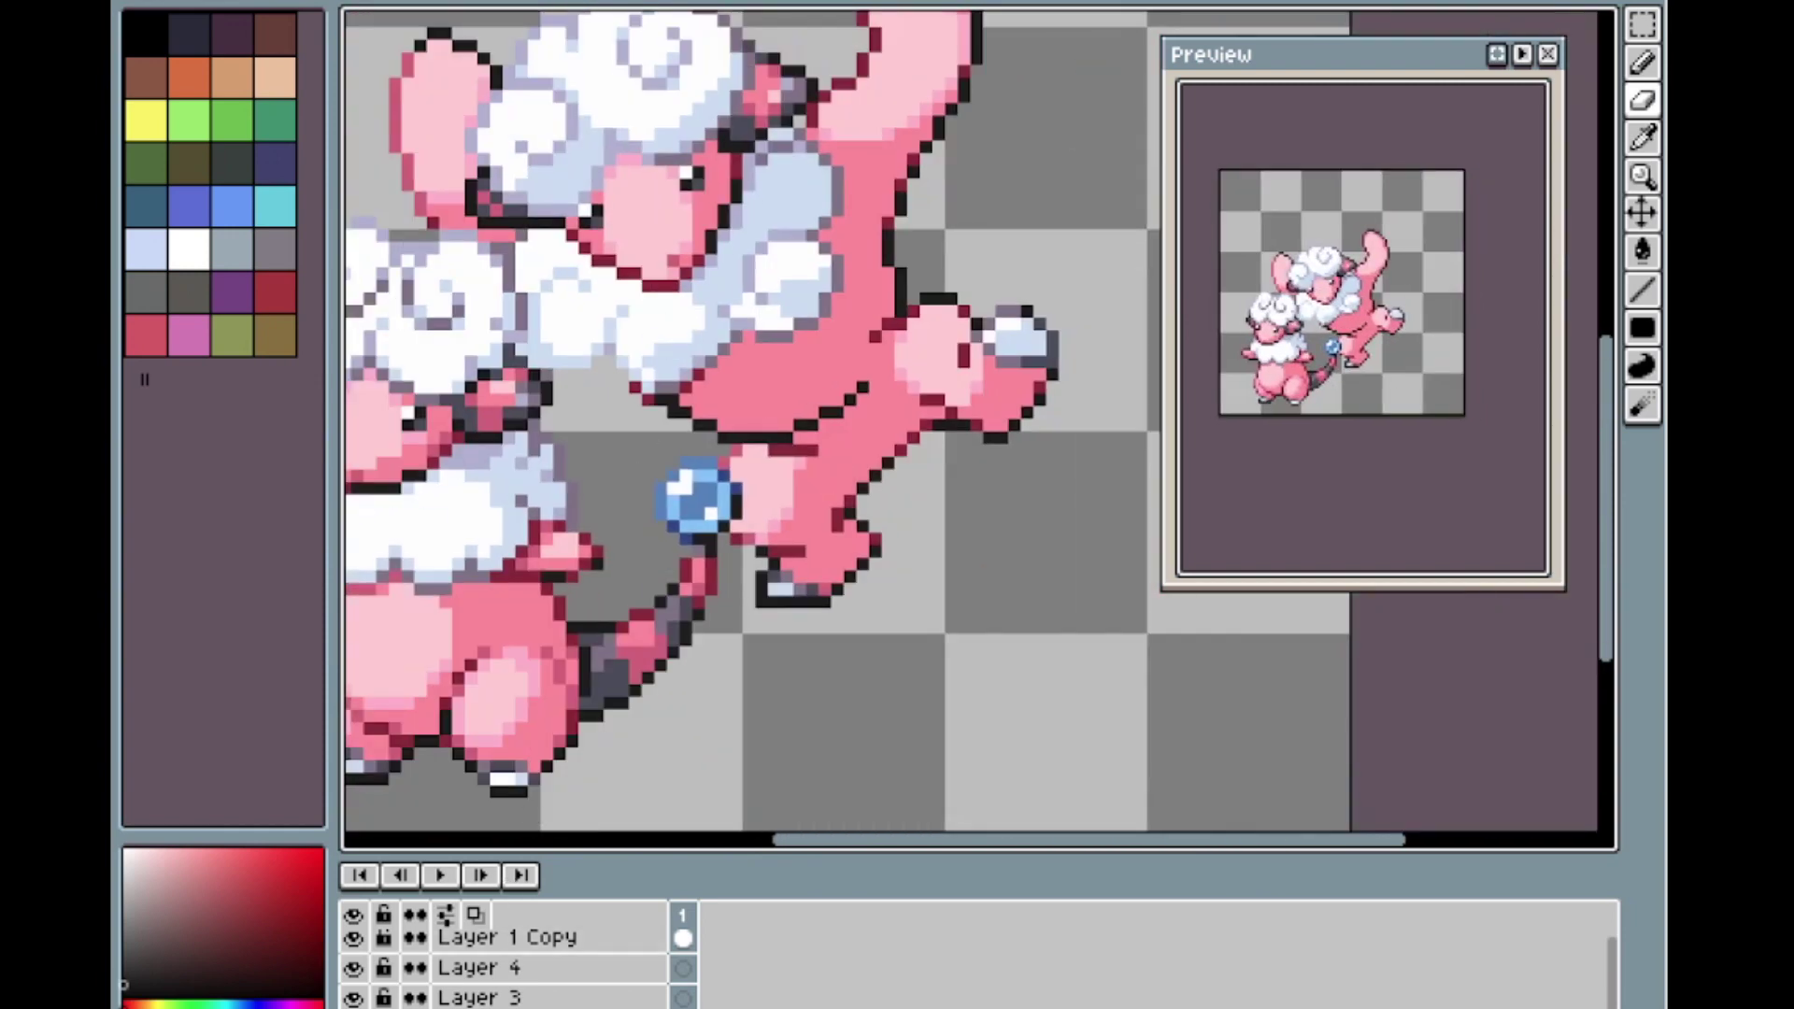
key("ctrl+z")
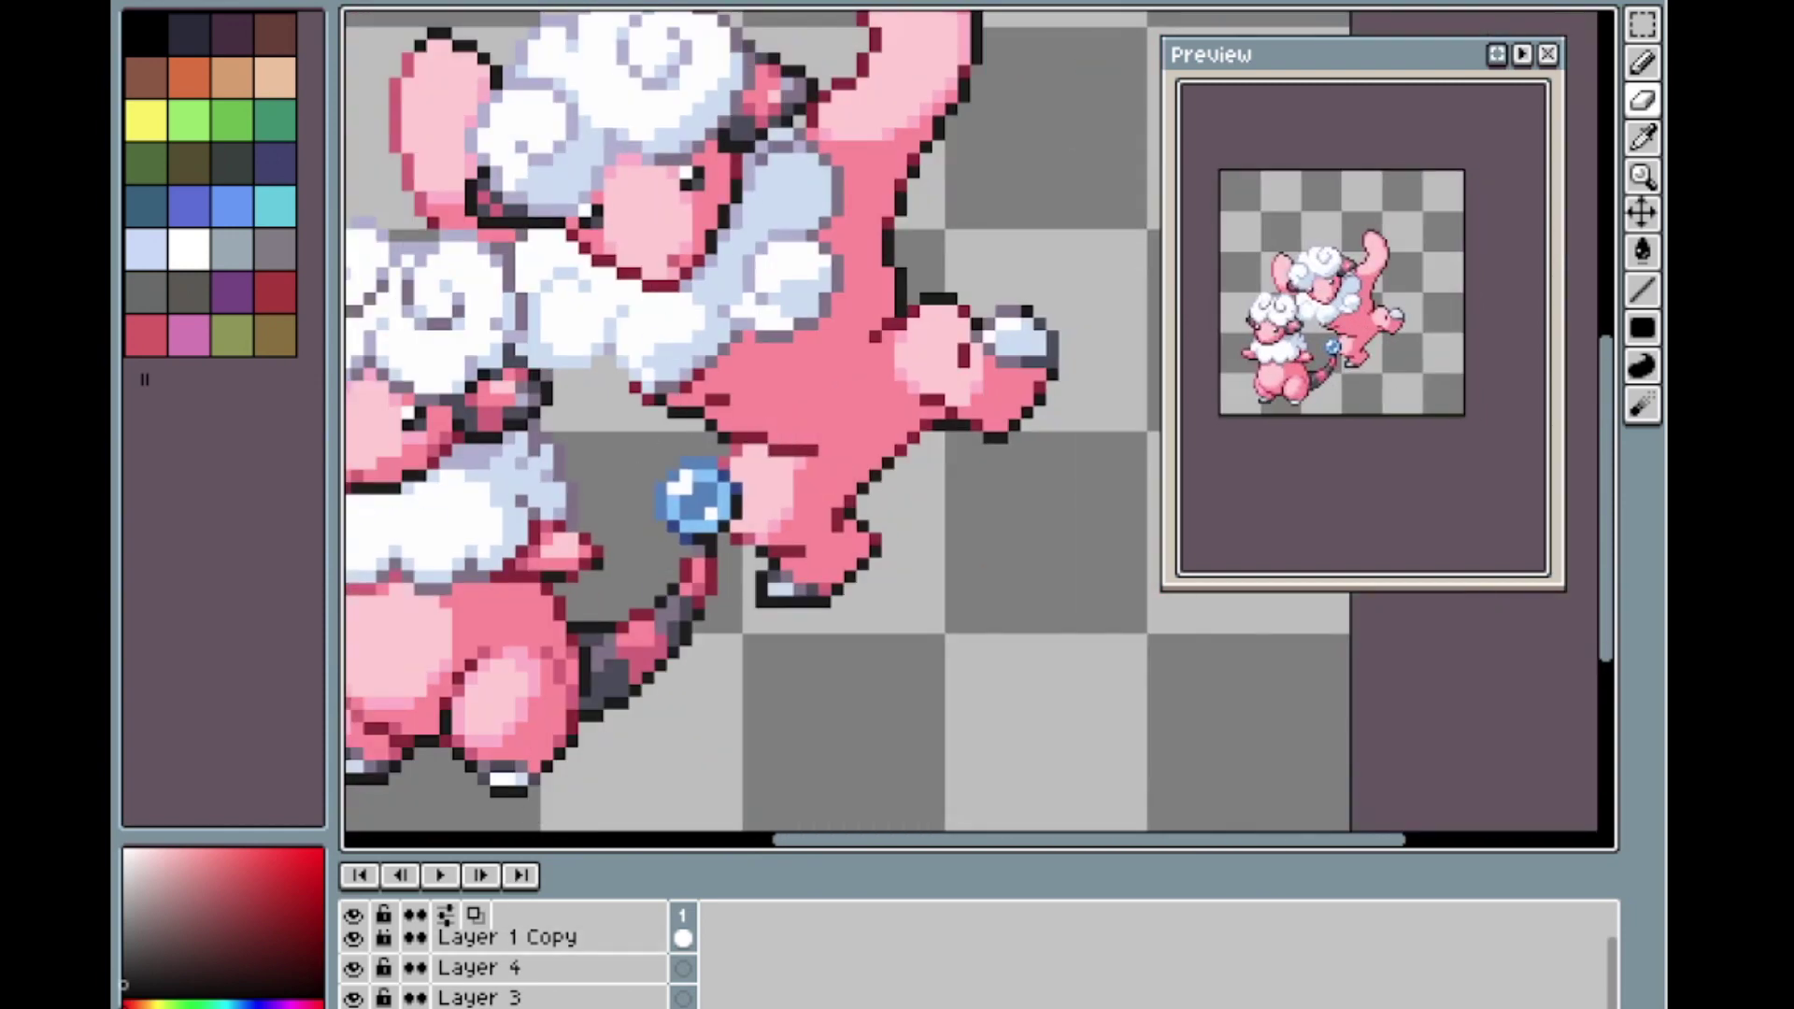
Try a rounded black belly edge again, clearing the dark outline pixels under the tip of the chest wool.
scroll(610, 348, "up", 1)
scroll(665, 350, "up", 1)
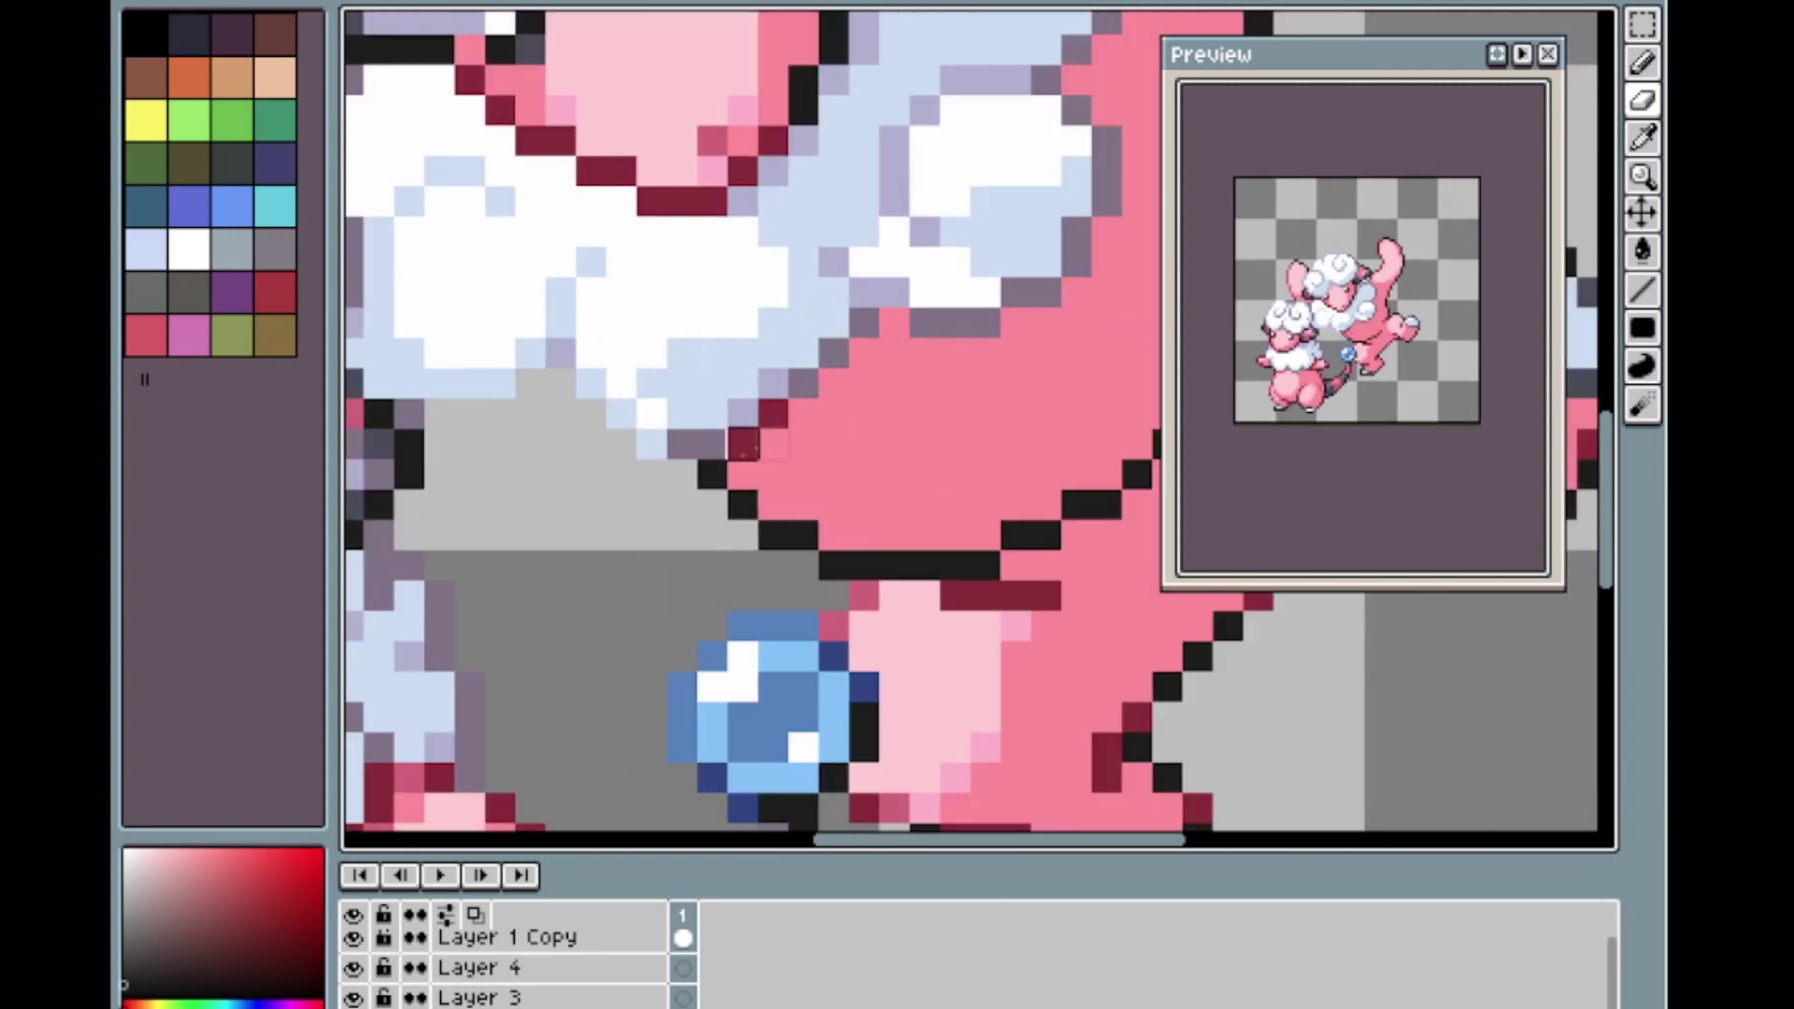
scroll(902, 481, "down", 2)
scroll(1007, 385, "up", 2)
scroll(1007, 385, "down", 1)
key("m")
left_click_drag(886, 402, 969, 480)
left_click_drag(826, 388, 962, 507)
left_click(991, 492)
scroll(992, 492, "down", 2)
scroll(934, 572, "up", 1)
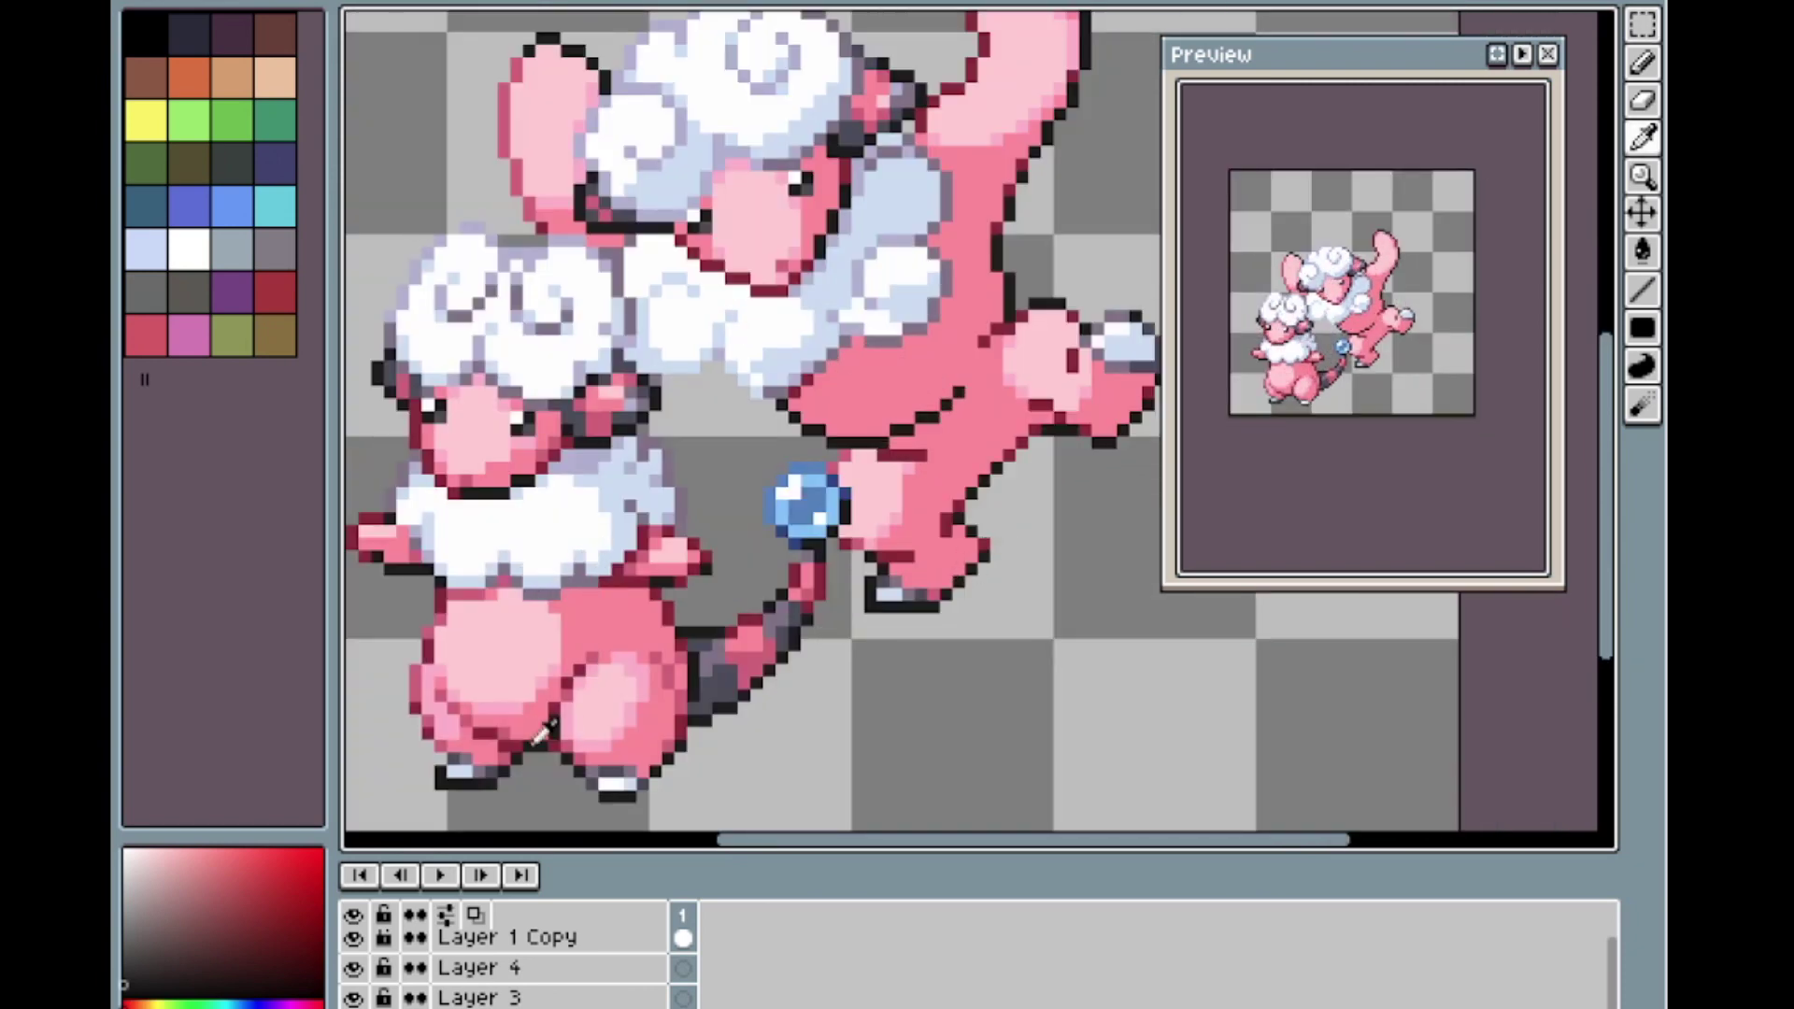
Try reducing the belly curve to a short black crease between the lower edge of the belly and the raised leg.
scroll(799, 448, "up", 1)
scroll(907, 456, "down", 3)
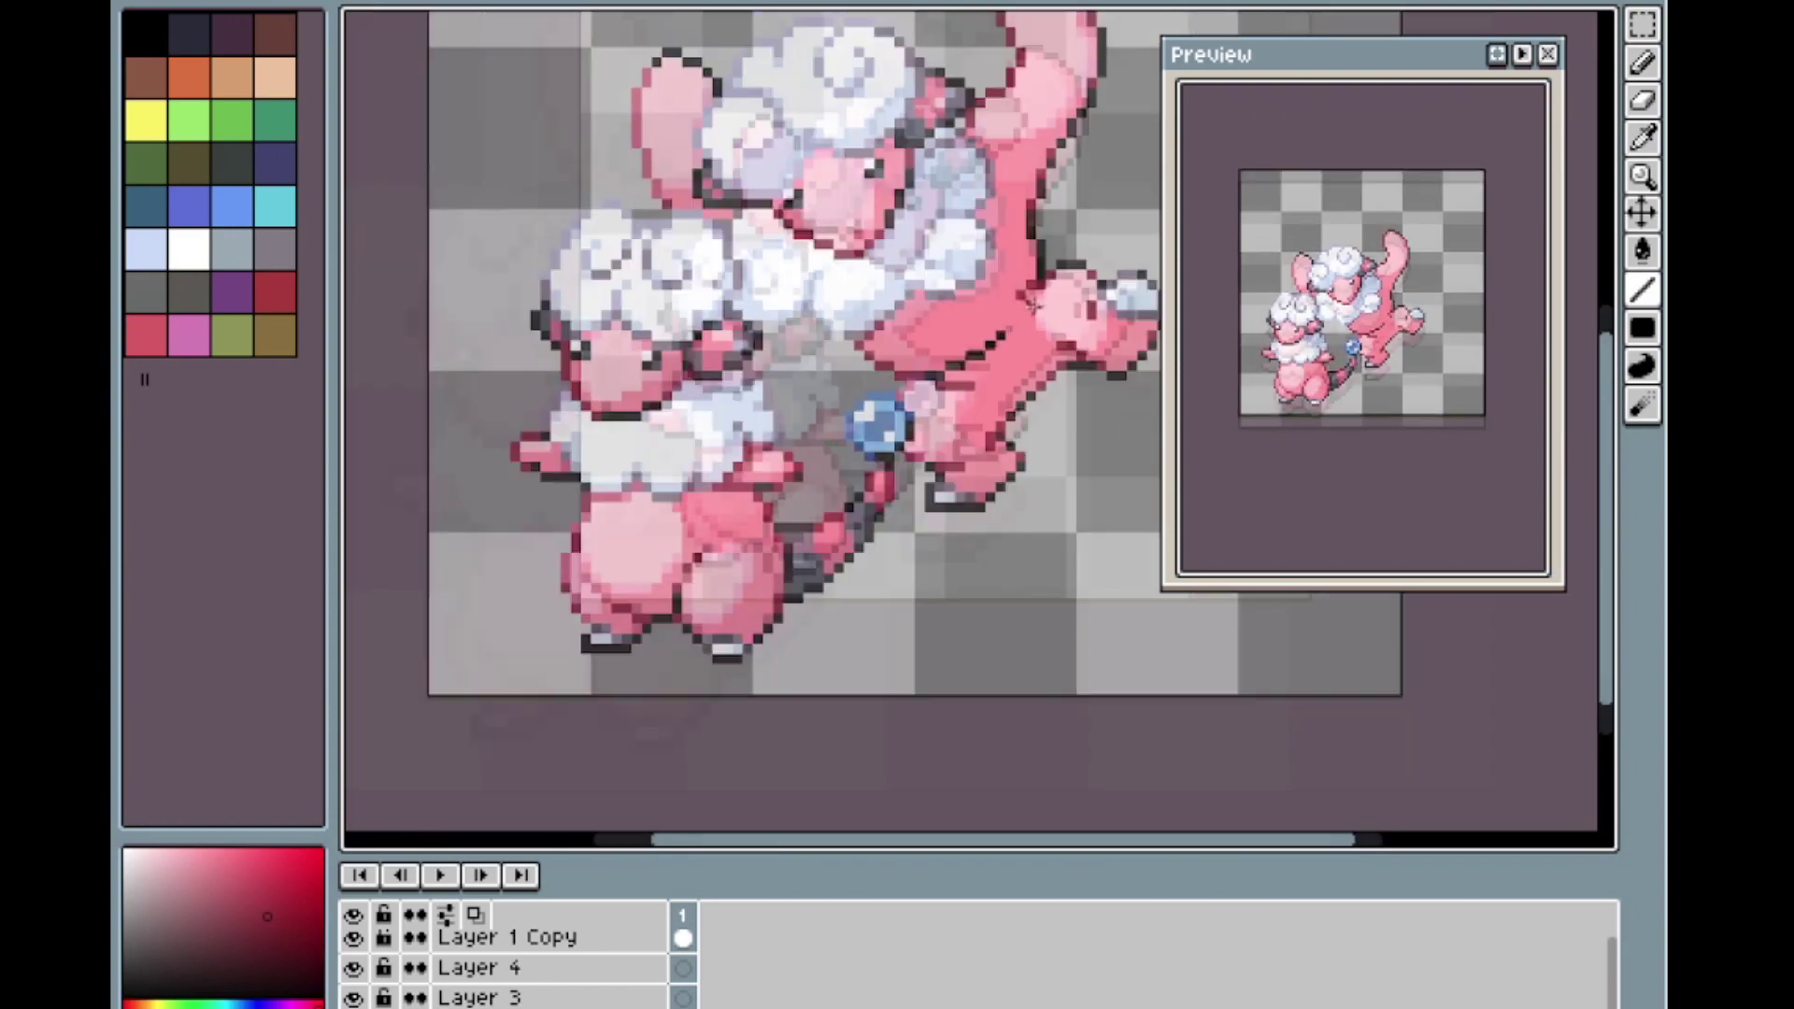
scroll(869, 404, "up", 2)
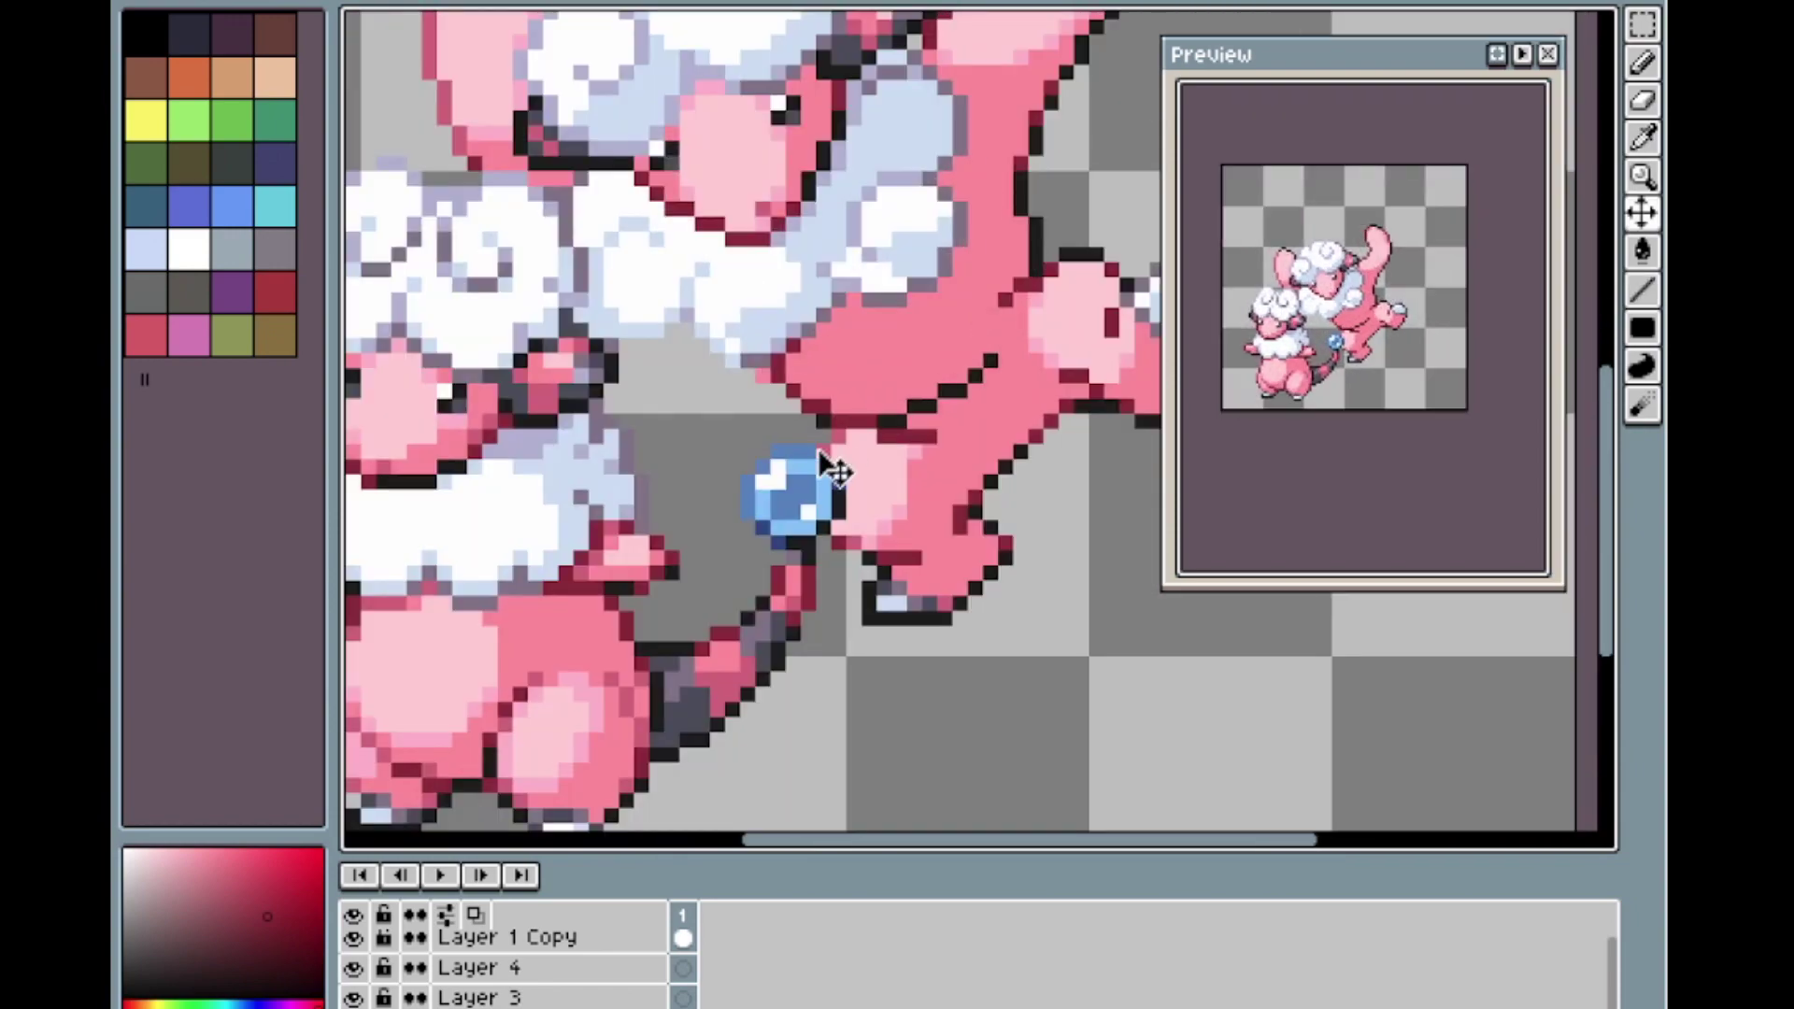
scroll(742, 451, "down", 3)
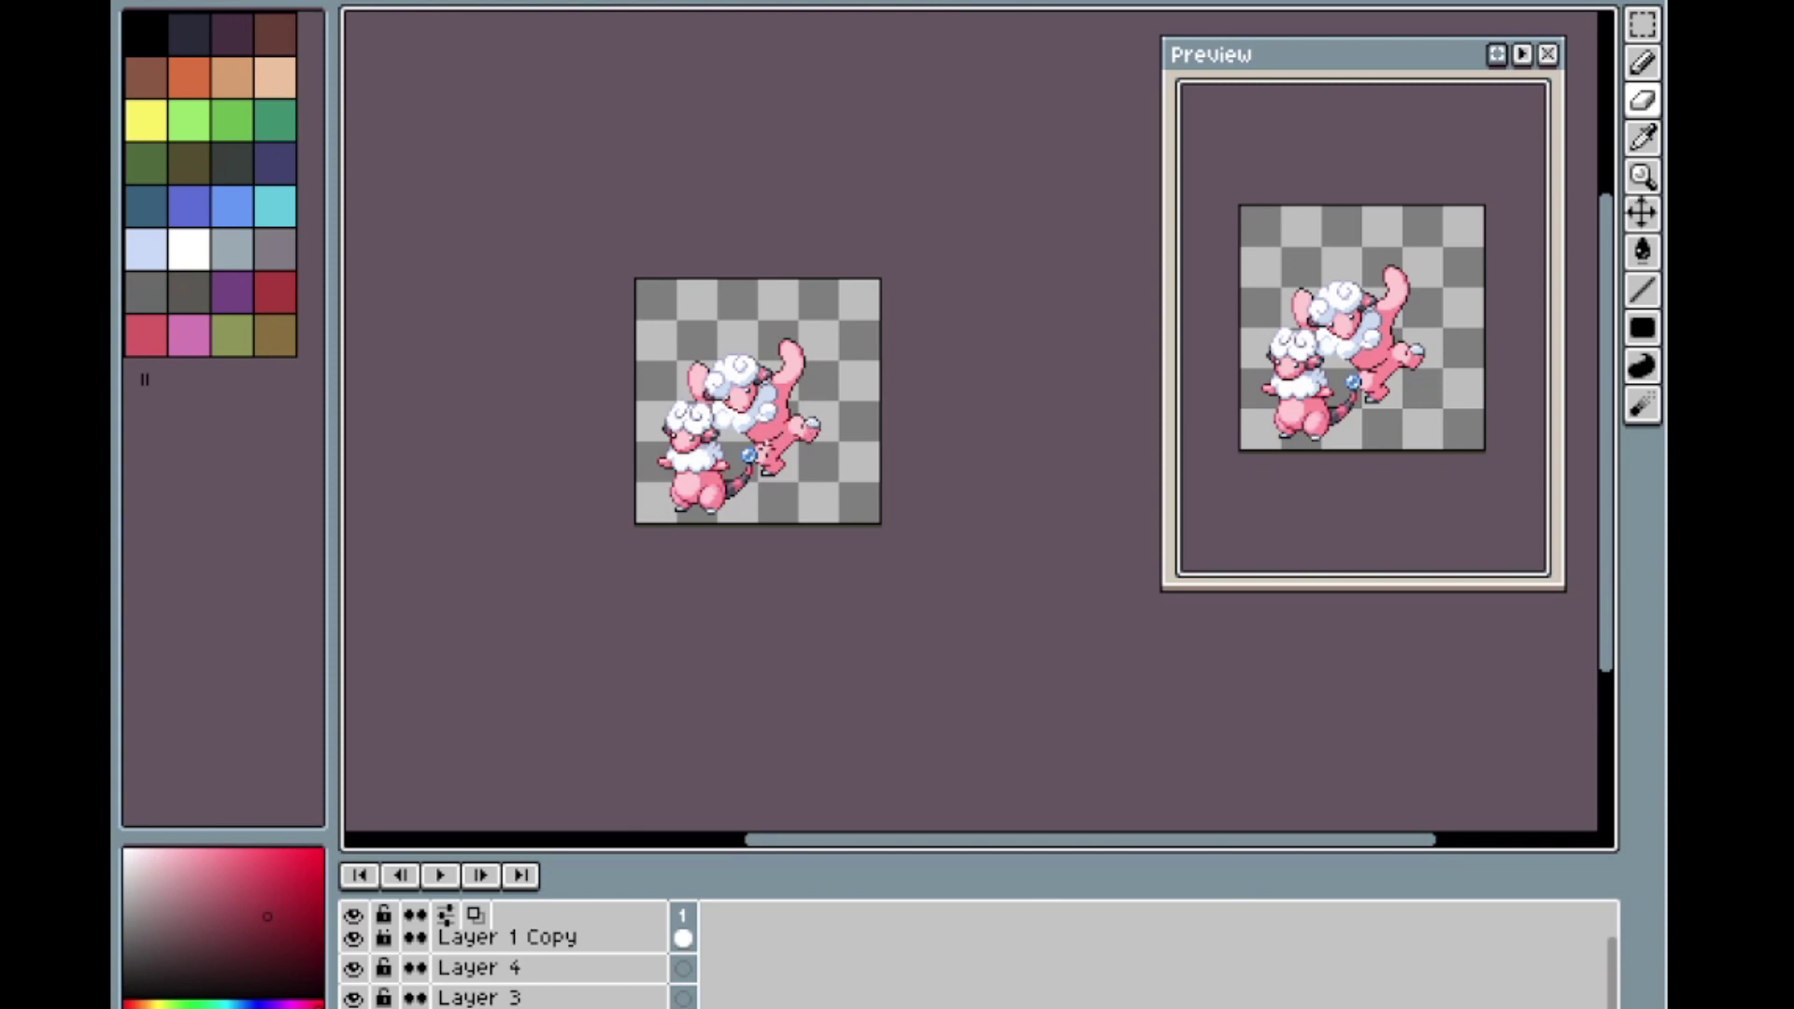
scroll(766, 448, "up", 1)
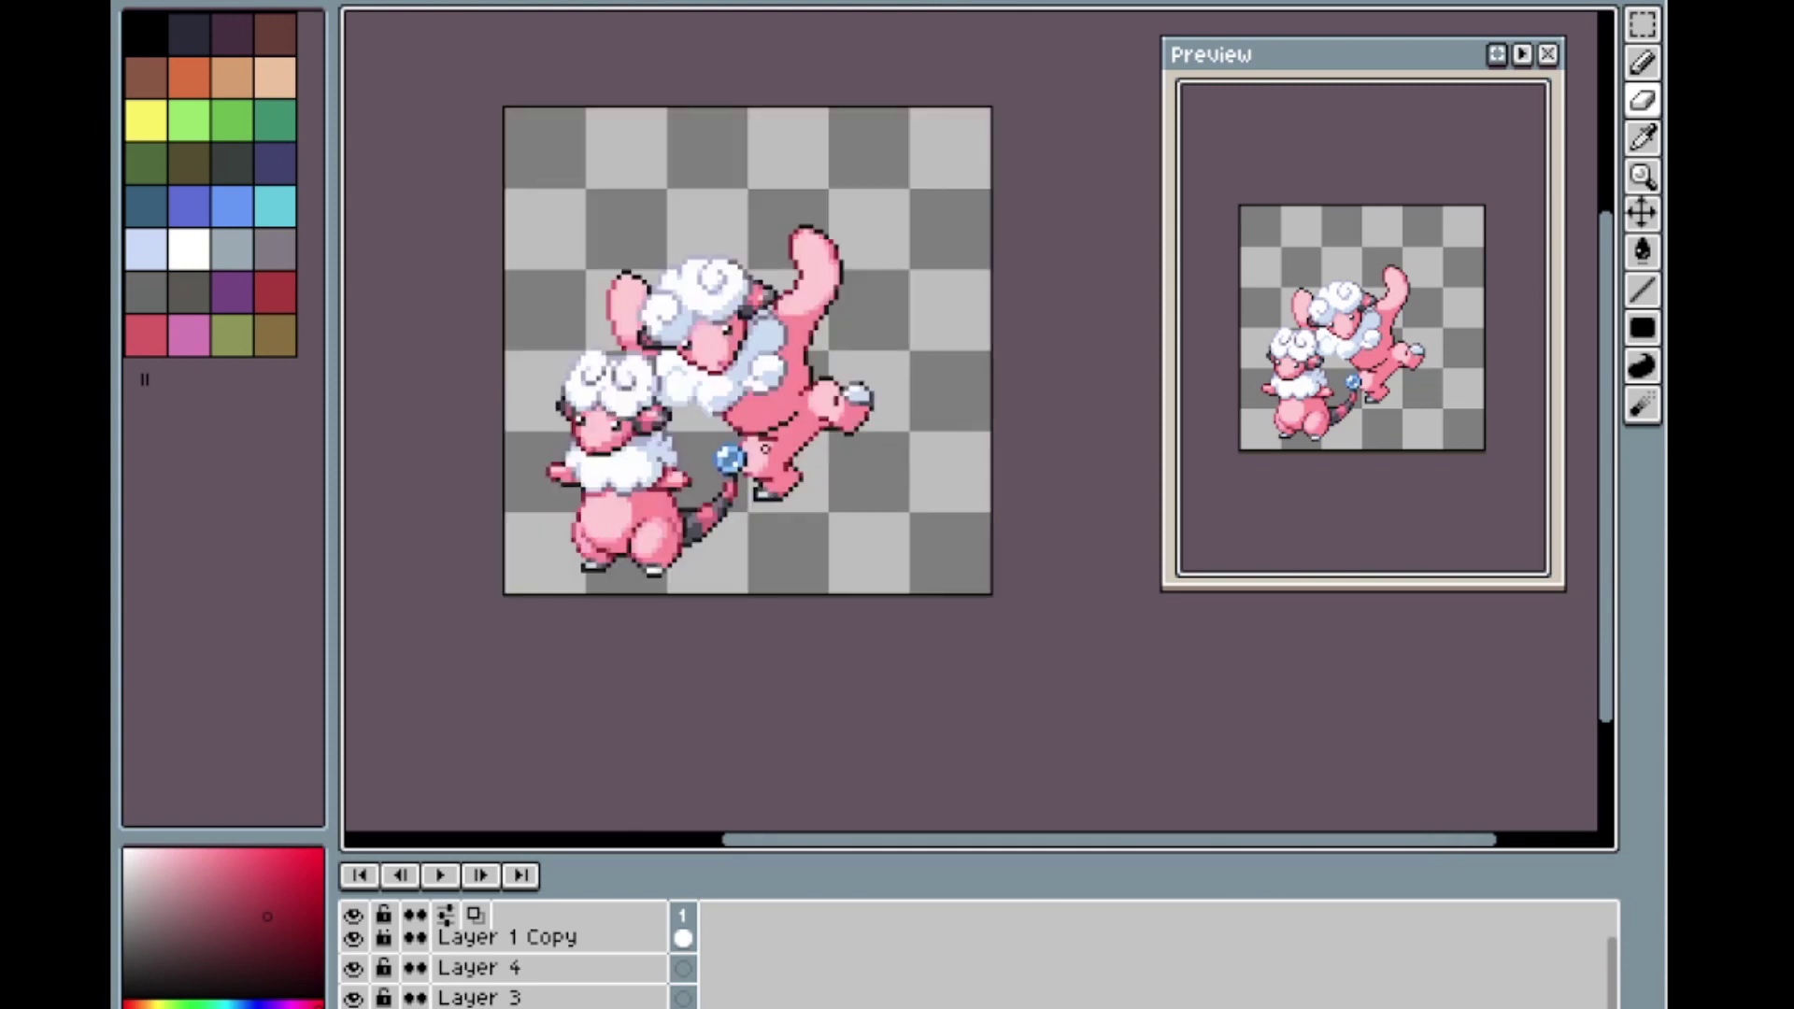
scroll(754, 424, "up", 3)
scroll(755, 425, "down", 1)
key("ctrl+z")
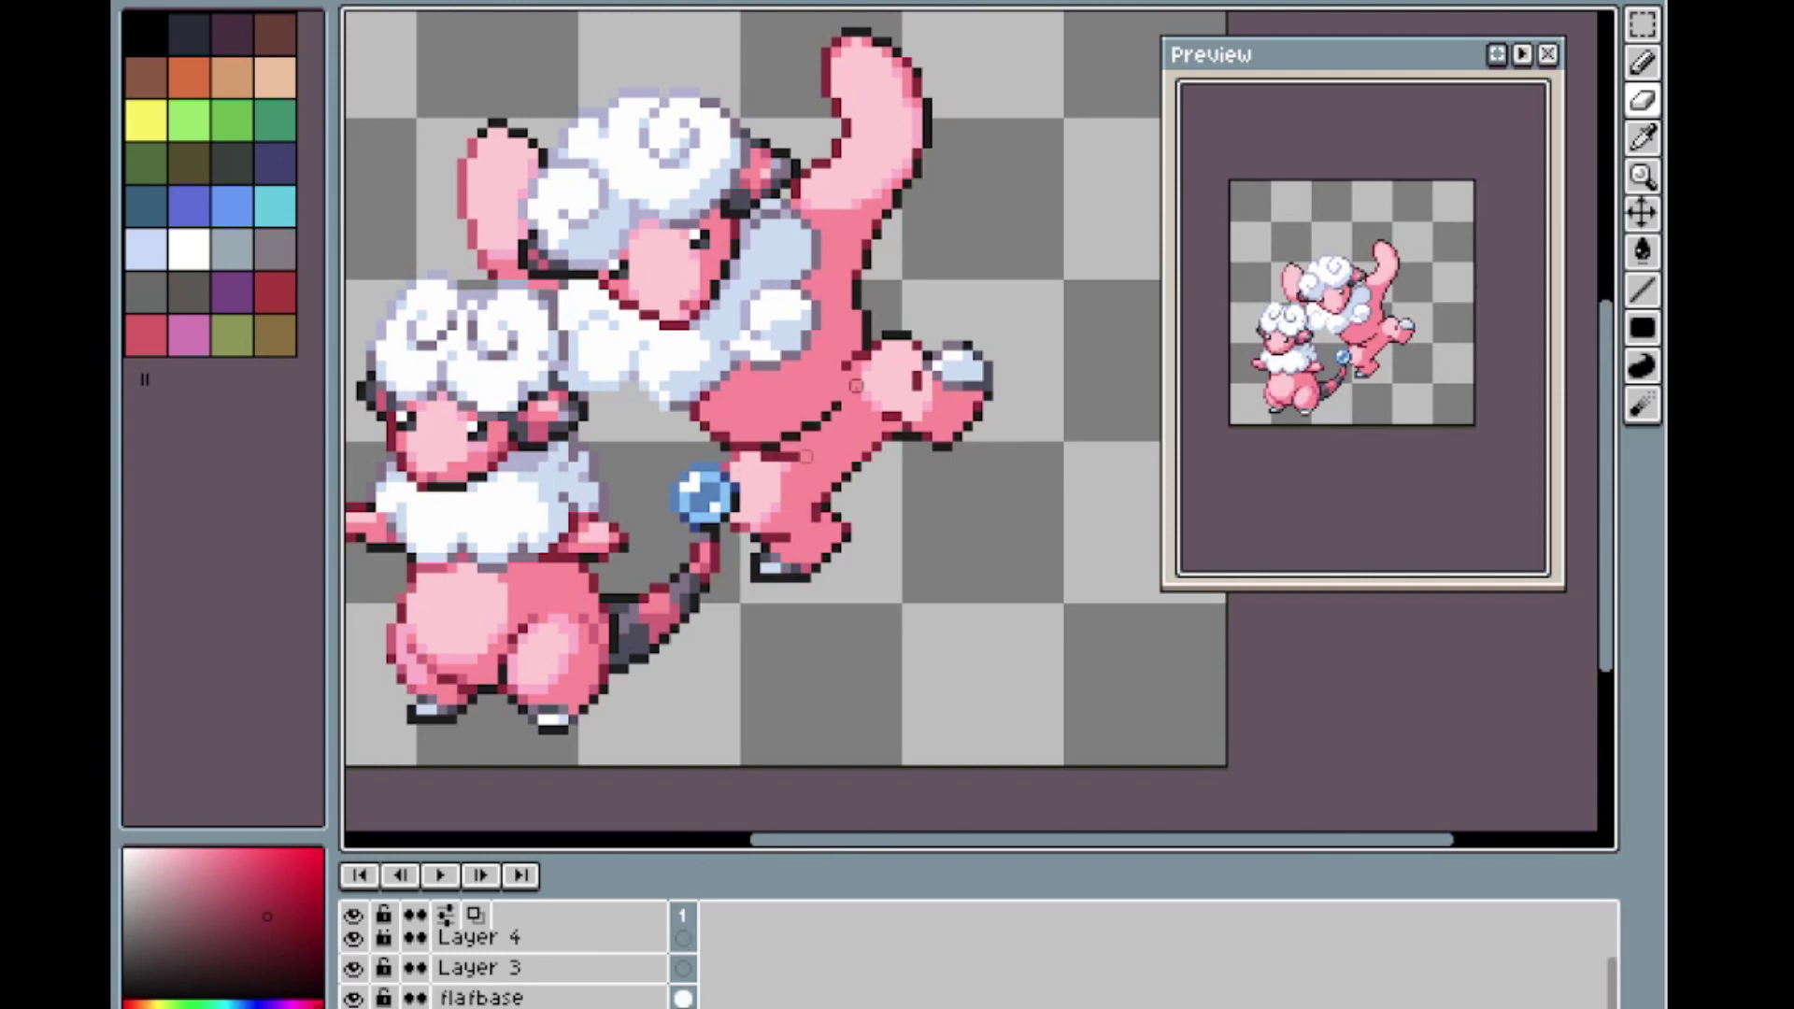
scroll(804, 439, "up", 1)
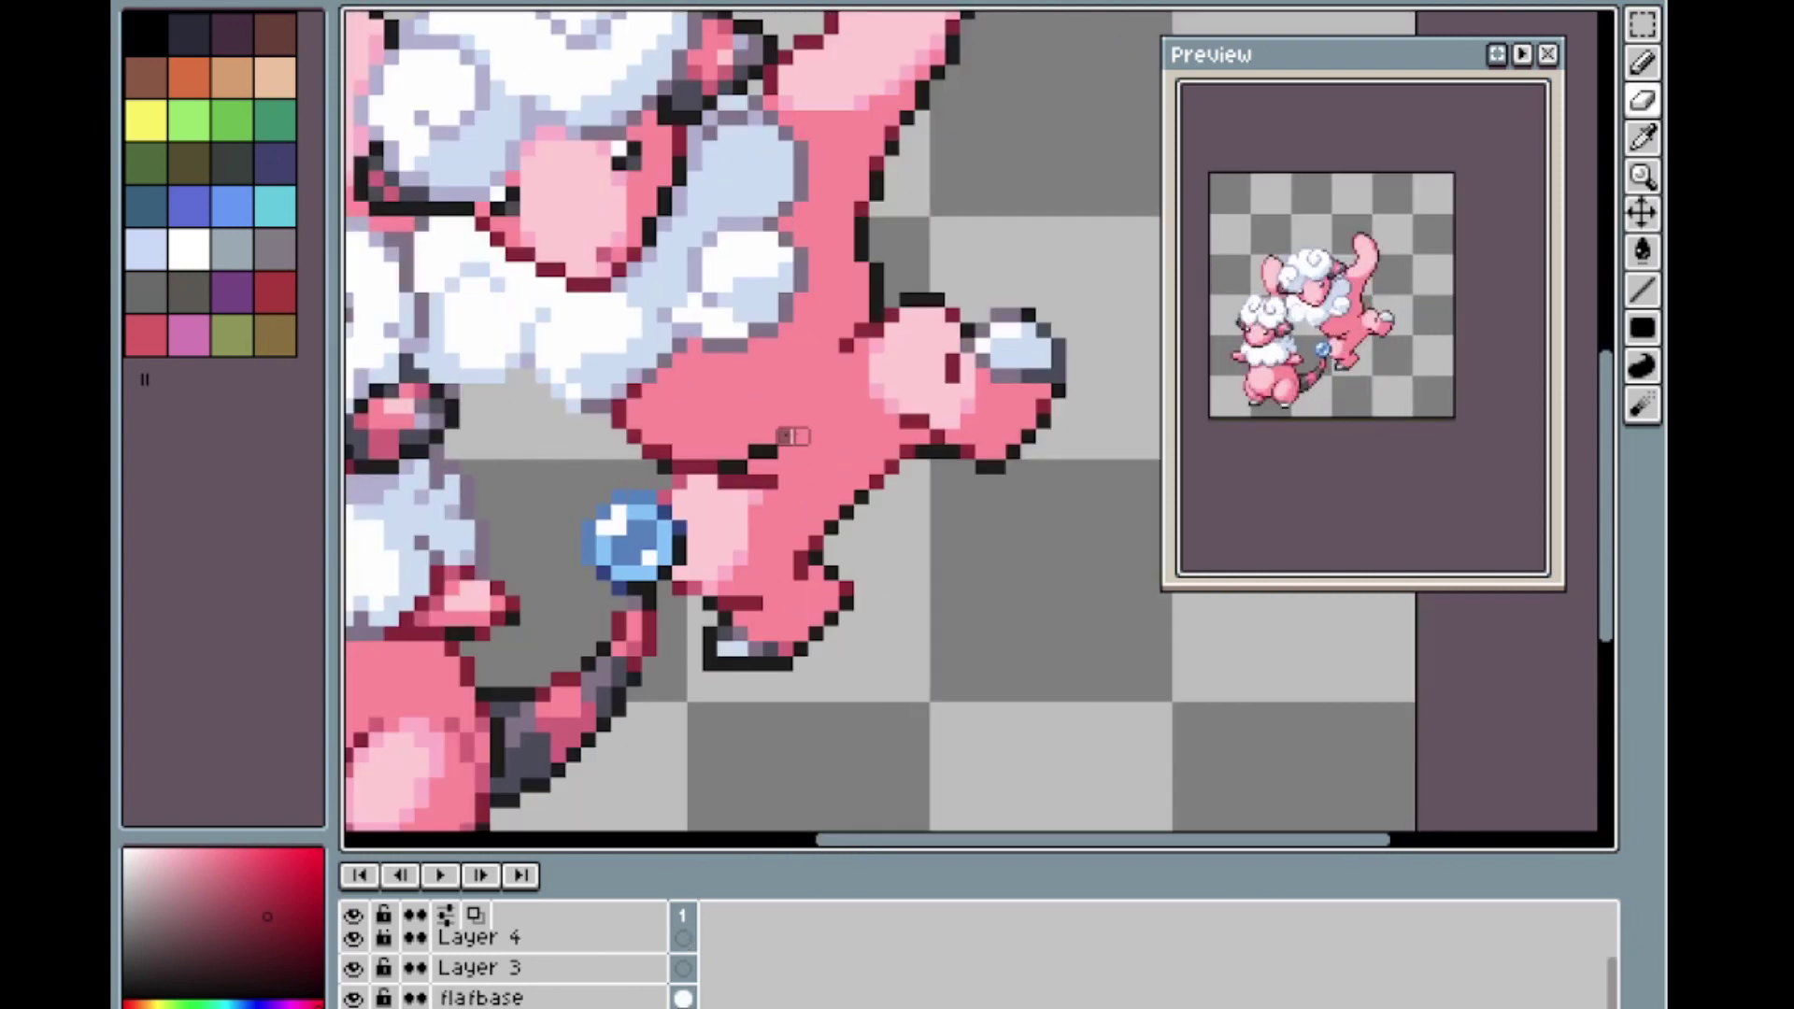
Try redrawing the belly outline as a steep black diagonal from the chest wool to the thigh, filled with body pink.
key("l")
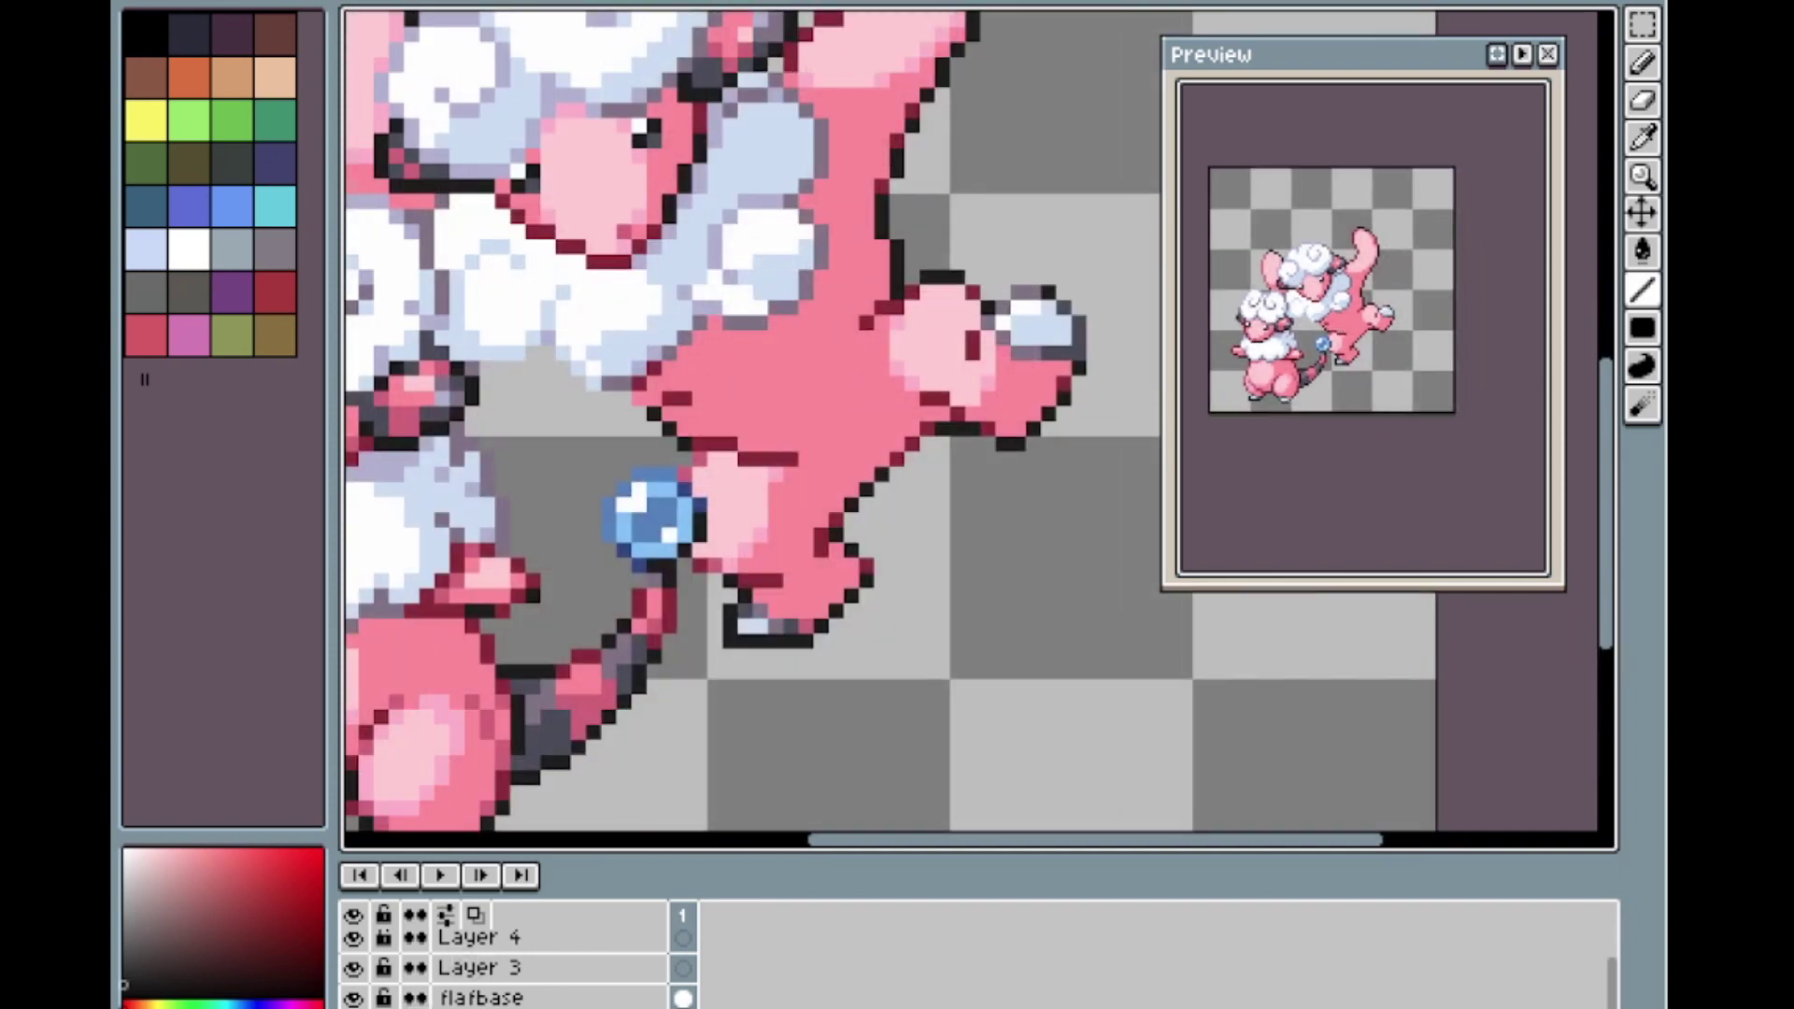
scroll(640, 403, "up", 1)
left_click(603, 393)
left_click(725, 374, "alt")
left_click_drag(695, 391, 666, 391)
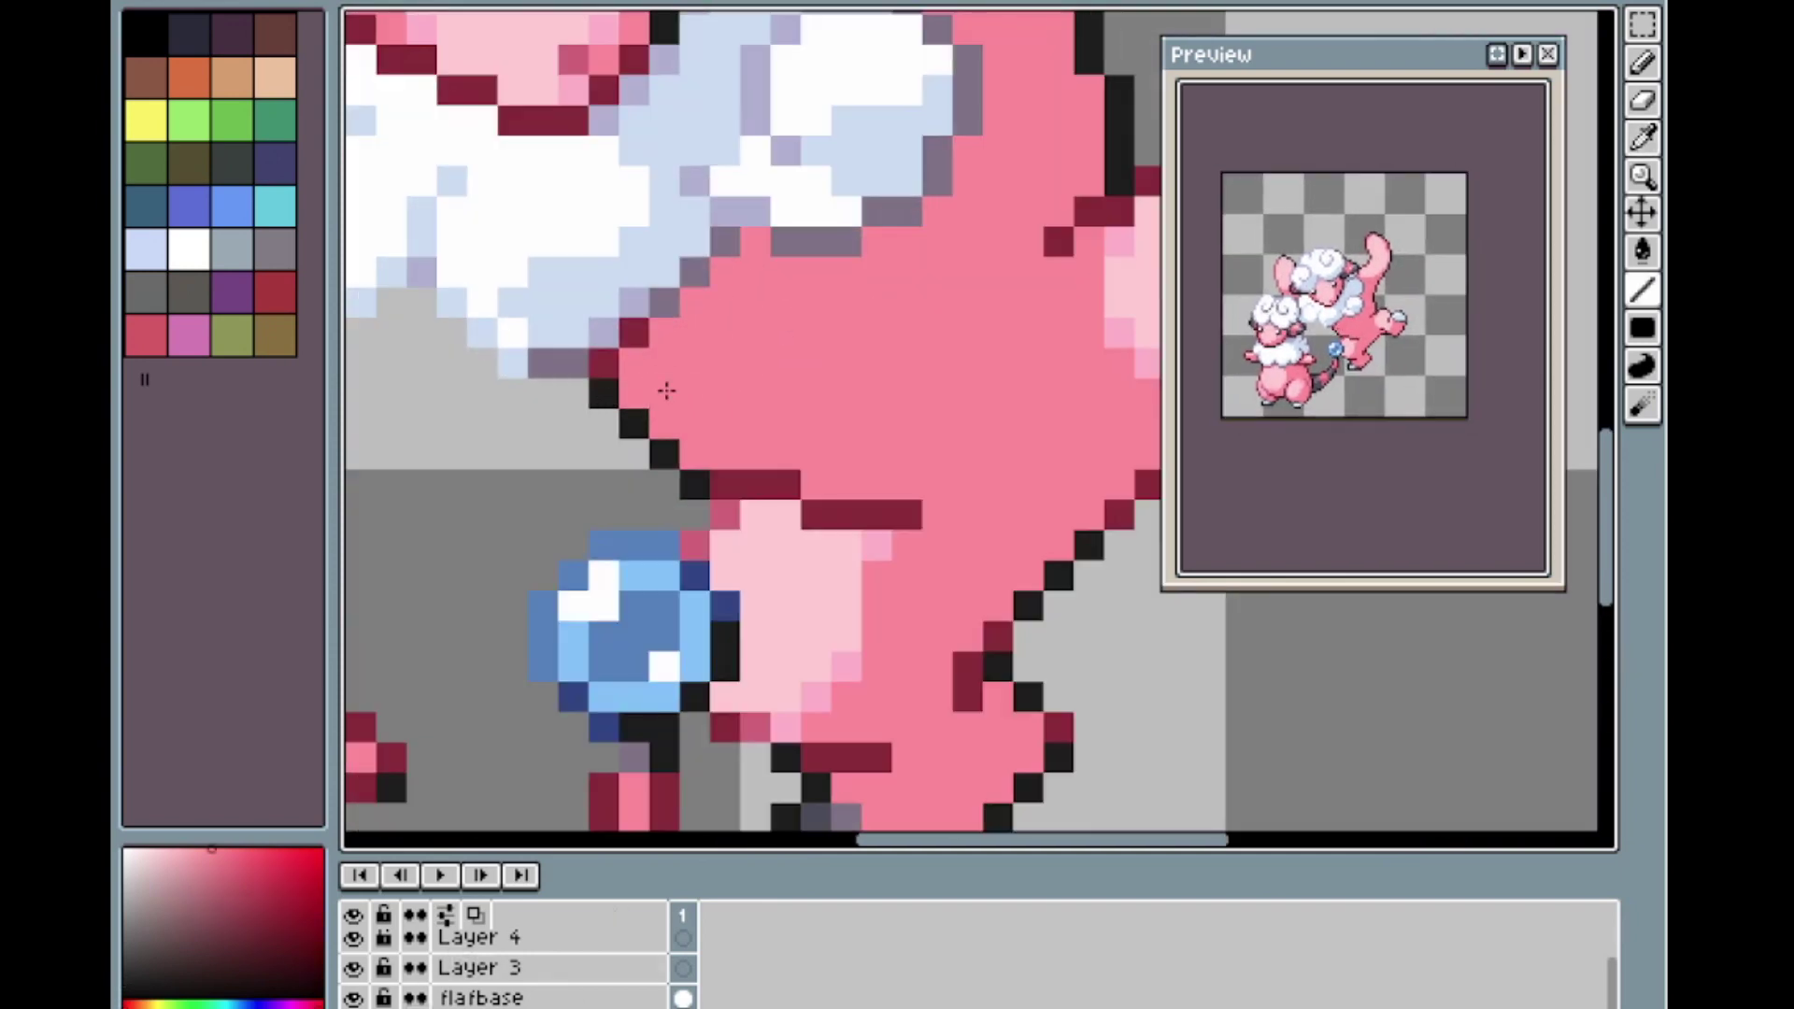
right_click(694, 483, "alt")
right_click(694, 514)
right_click(663, 484)
left_click(694, 477)
left_click(665, 432, "alt")
right_click(634, 454)
left_click(664, 448)
right_click(604, 423)
right_click(663, 513)
right_click(633, 484)
left_click(663, 484)
Undo the diagonal outline edits between the chest wool and the thigh.
scroll(845, 360, "down", 5)
scroll(840, 361, "up", 4)
key("ctrl+z")
key("ctrl+z")
key("ctrl+z")
key("ctrl+z")
key("ctrl+z")
key("ctrl+z")
key("ctrl+z")
key("ctrl+z")
key("ctrl+z")
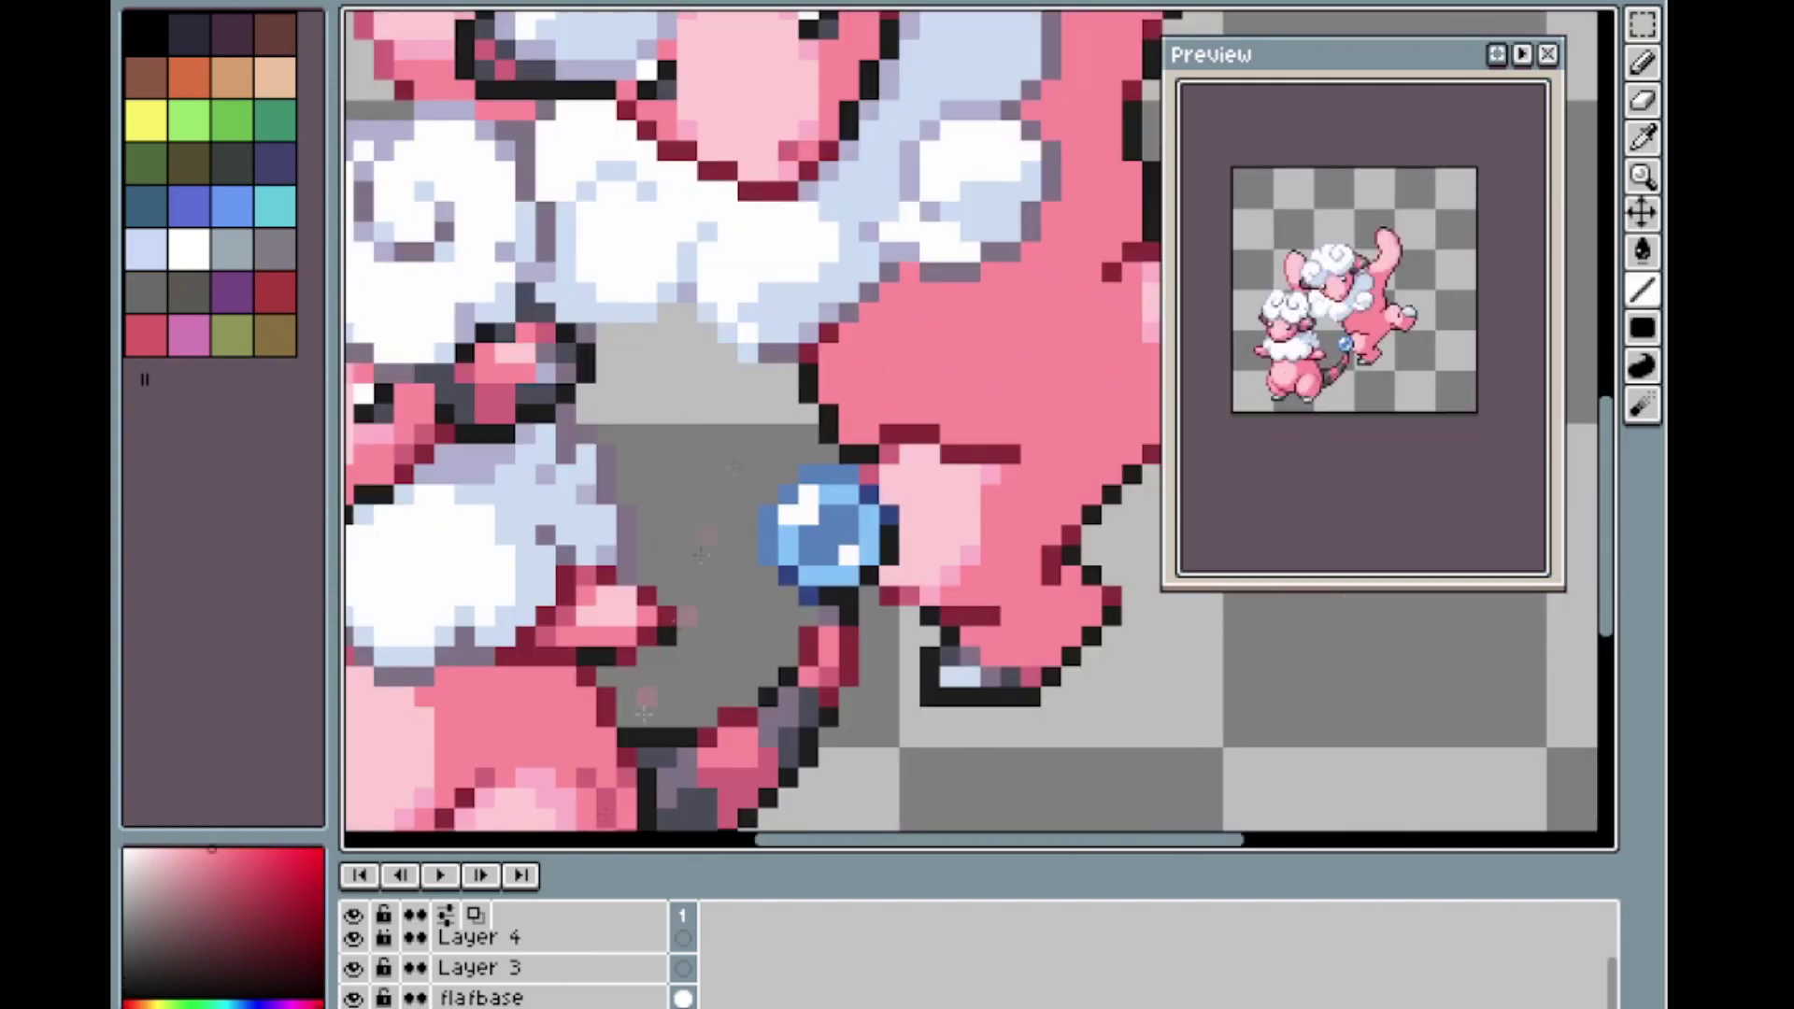
key("ctrl+z")
Try a stepped dark red outline beneath the chest wool, ending in black pixels above the thigh.
left_click(808, 356, "alt")
left_click(727, 353)
mouse_move(789, 385)
left_mouse_down()
mouse_move(730, 373)
mouse_move(837, 375)
mouse_move(747, 374)
left_mouse_up()
left_click(829, 373, "alt")
left_click(808, 413)
left_click(829, 412)
left_click(809, 393)
left_click(708, 333)
left_click(707, 353)
left_click(741, 368, "alt")
left_click(727, 353)
left_click(788, 393, "alt")
left_click(788, 414)
left_click(808, 391, "alt")
left_click(788, 393)
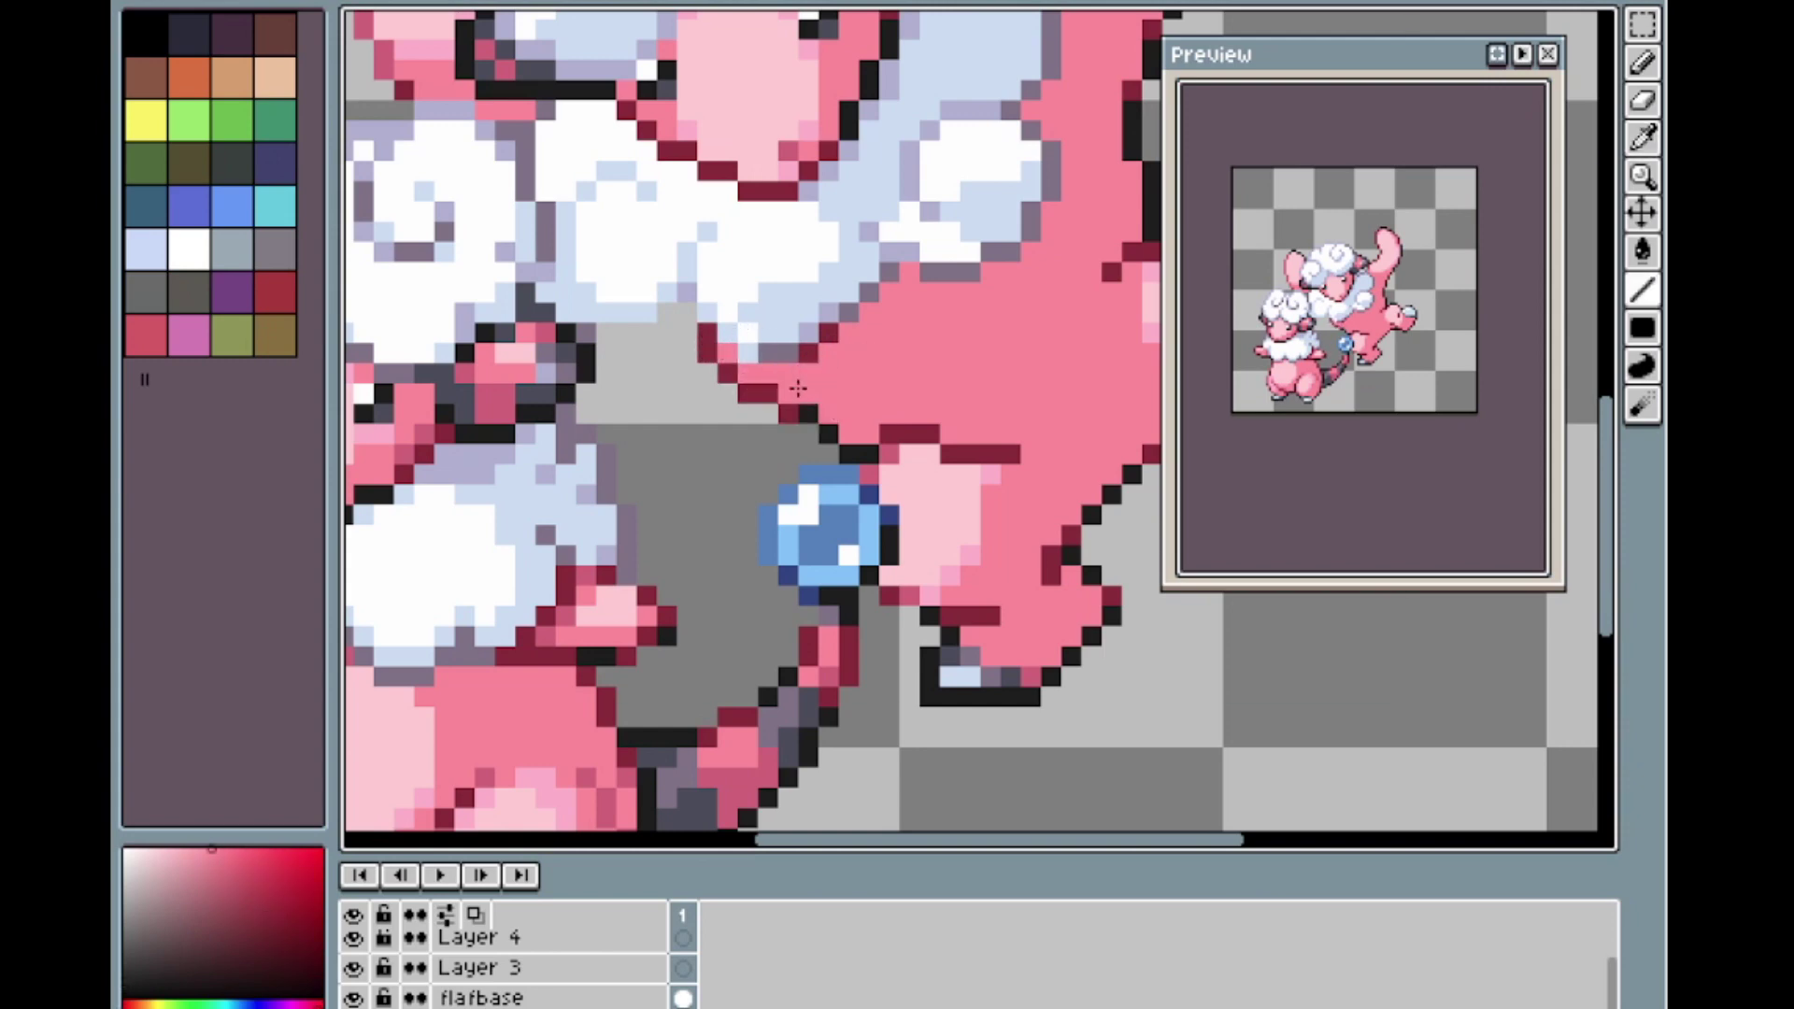
Compare the belly with and without the stepped dark red outline, then undo those outline edits.
scroll(797, 388, "down", 3)
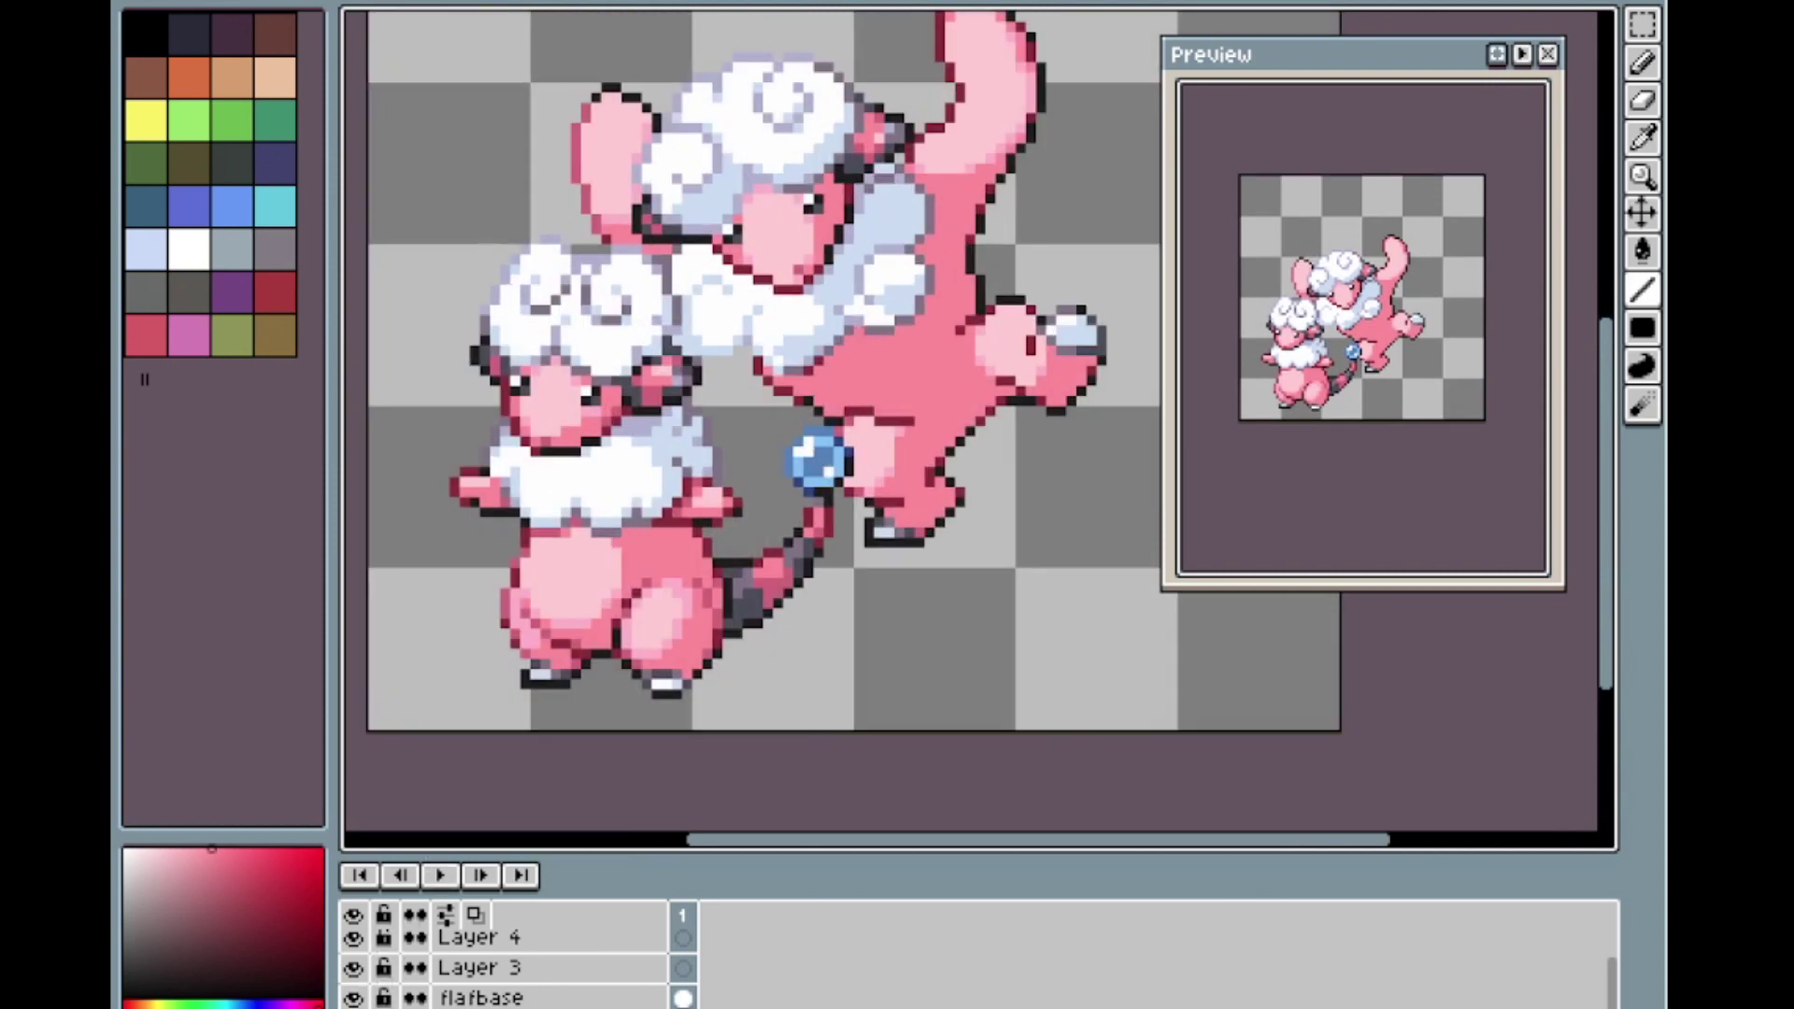
key("ctrl+z")
key("ctrl+z")
key("ctrl+z")
key("ctrl+y")
key("ctrl+y")
key("ctrl+y")
key("ctrl+z")
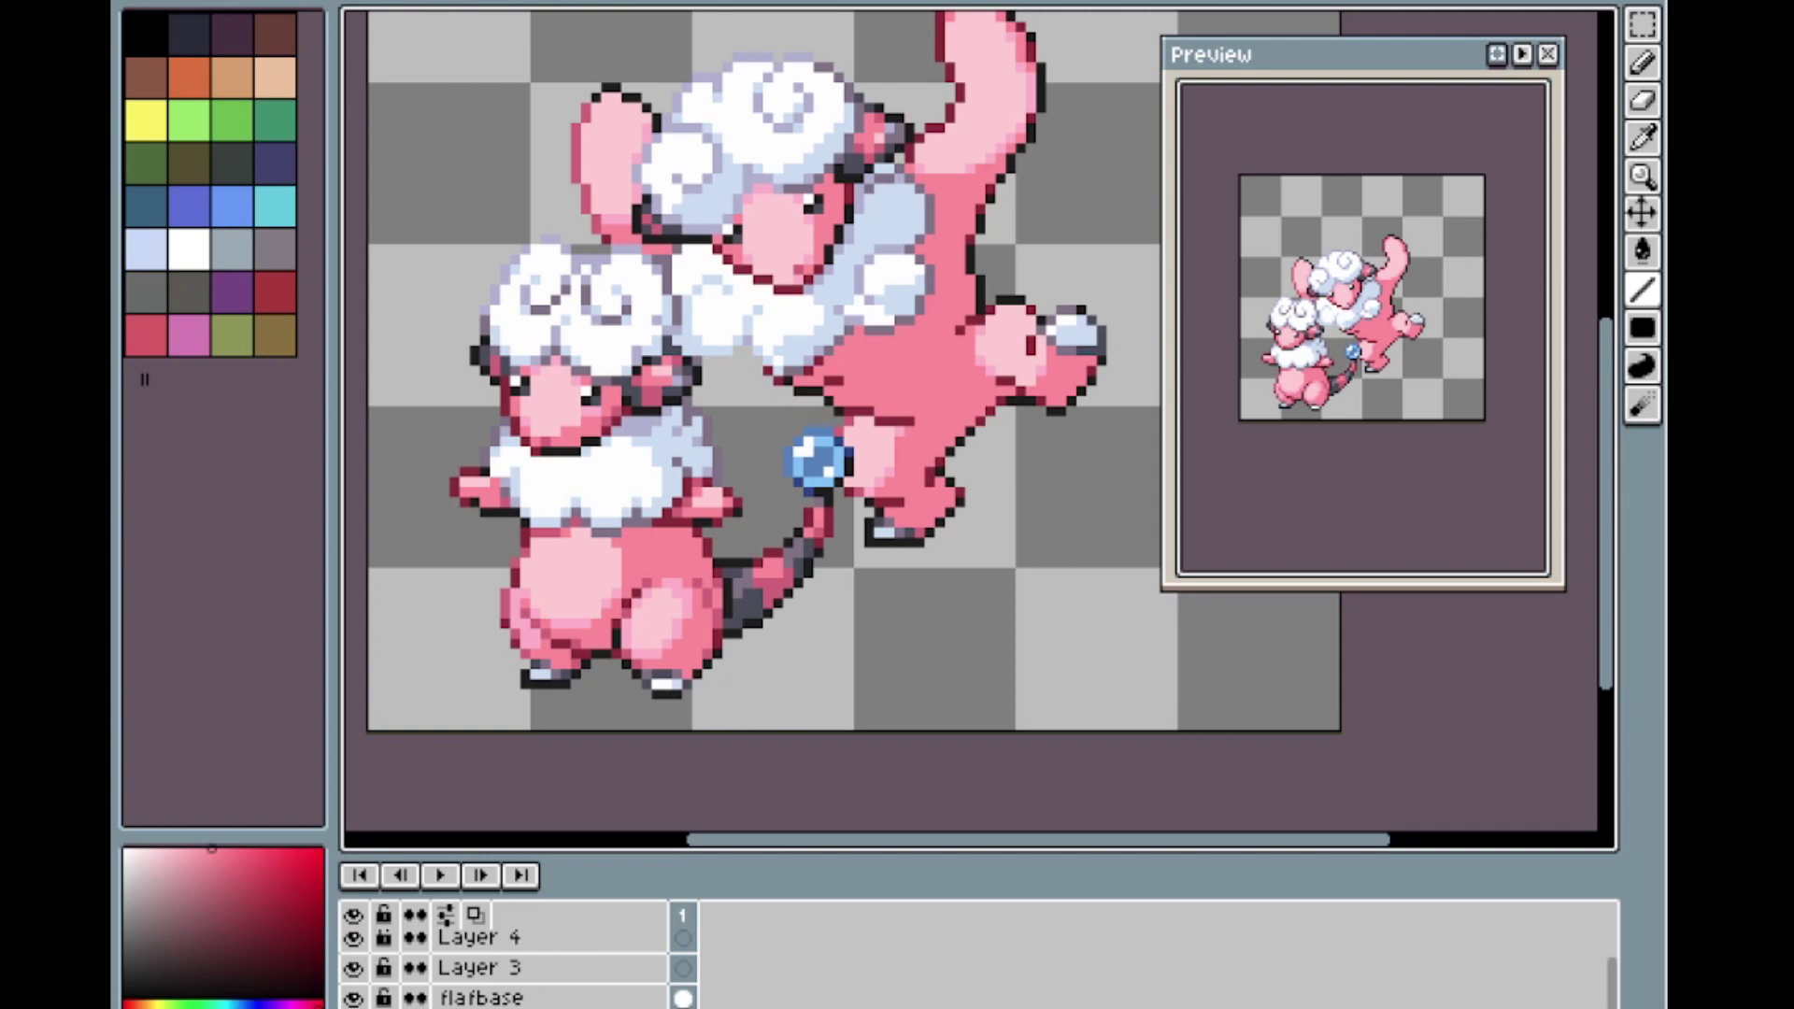
key("ctrl+z")
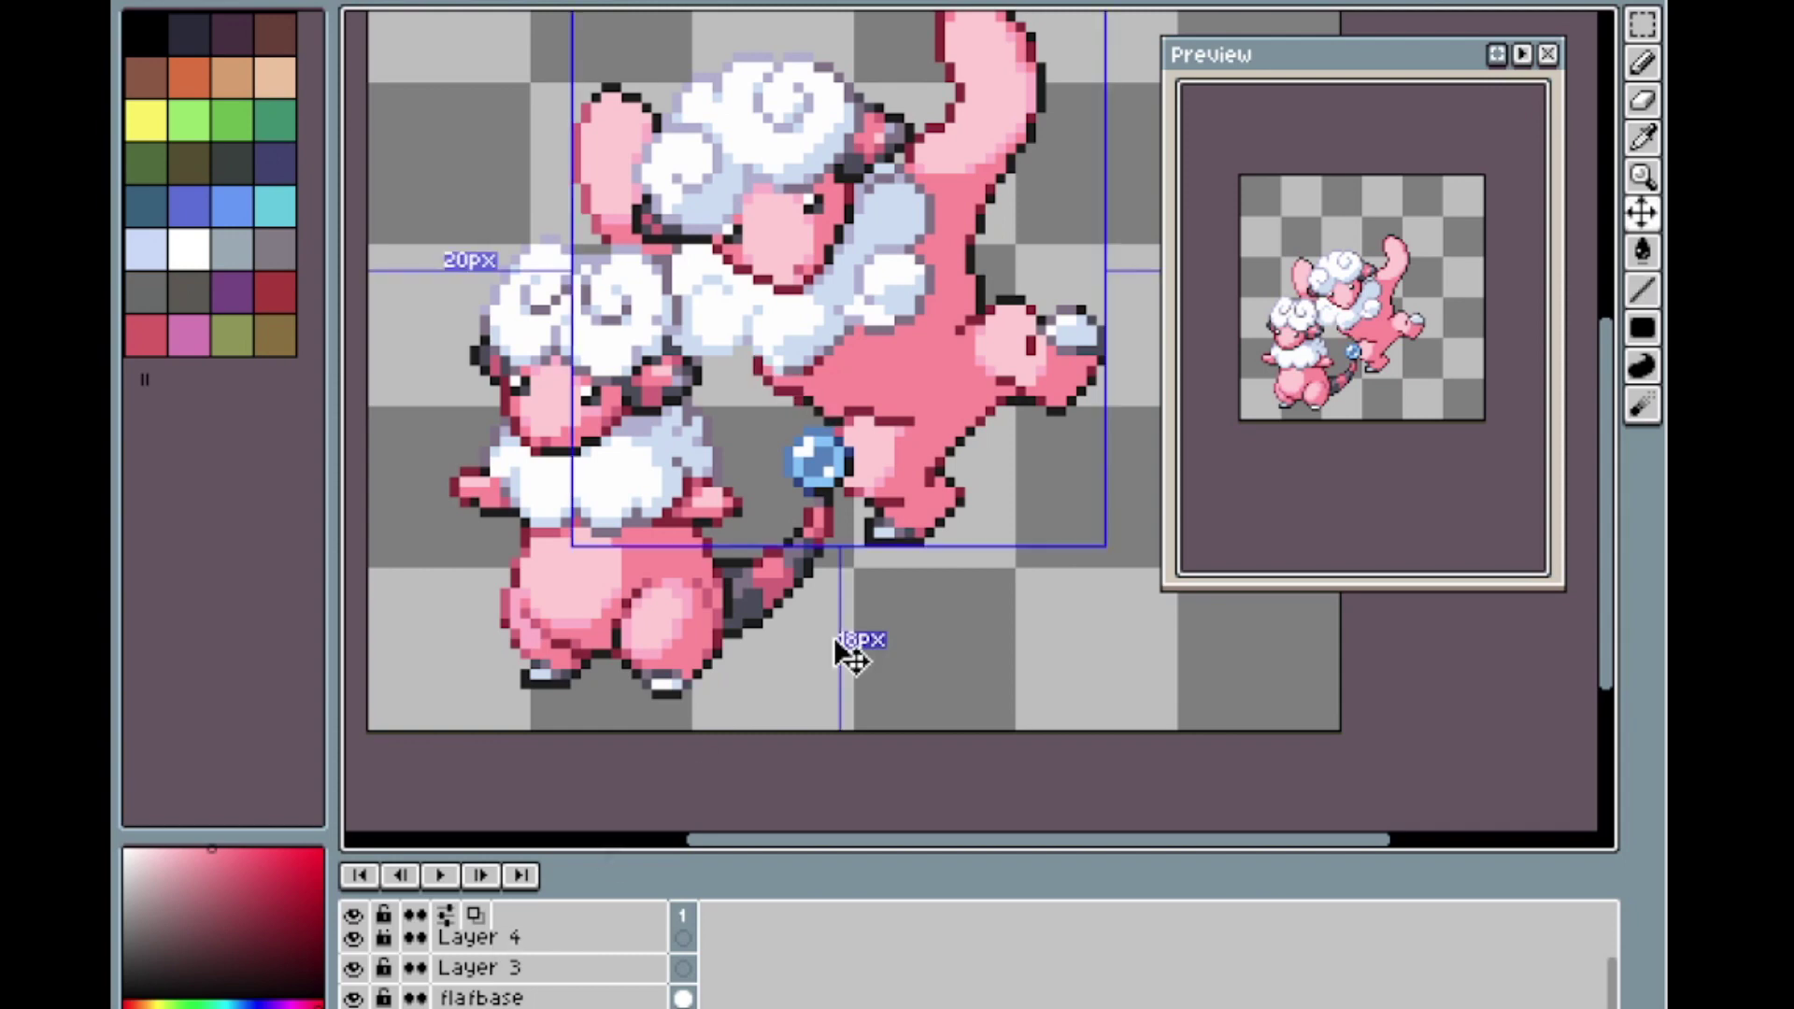
key("ctrl+z")
key("ctrl+z")
key("ctrl+z")
scroll(868, 369, "up", 4)
key("ctrl+z")
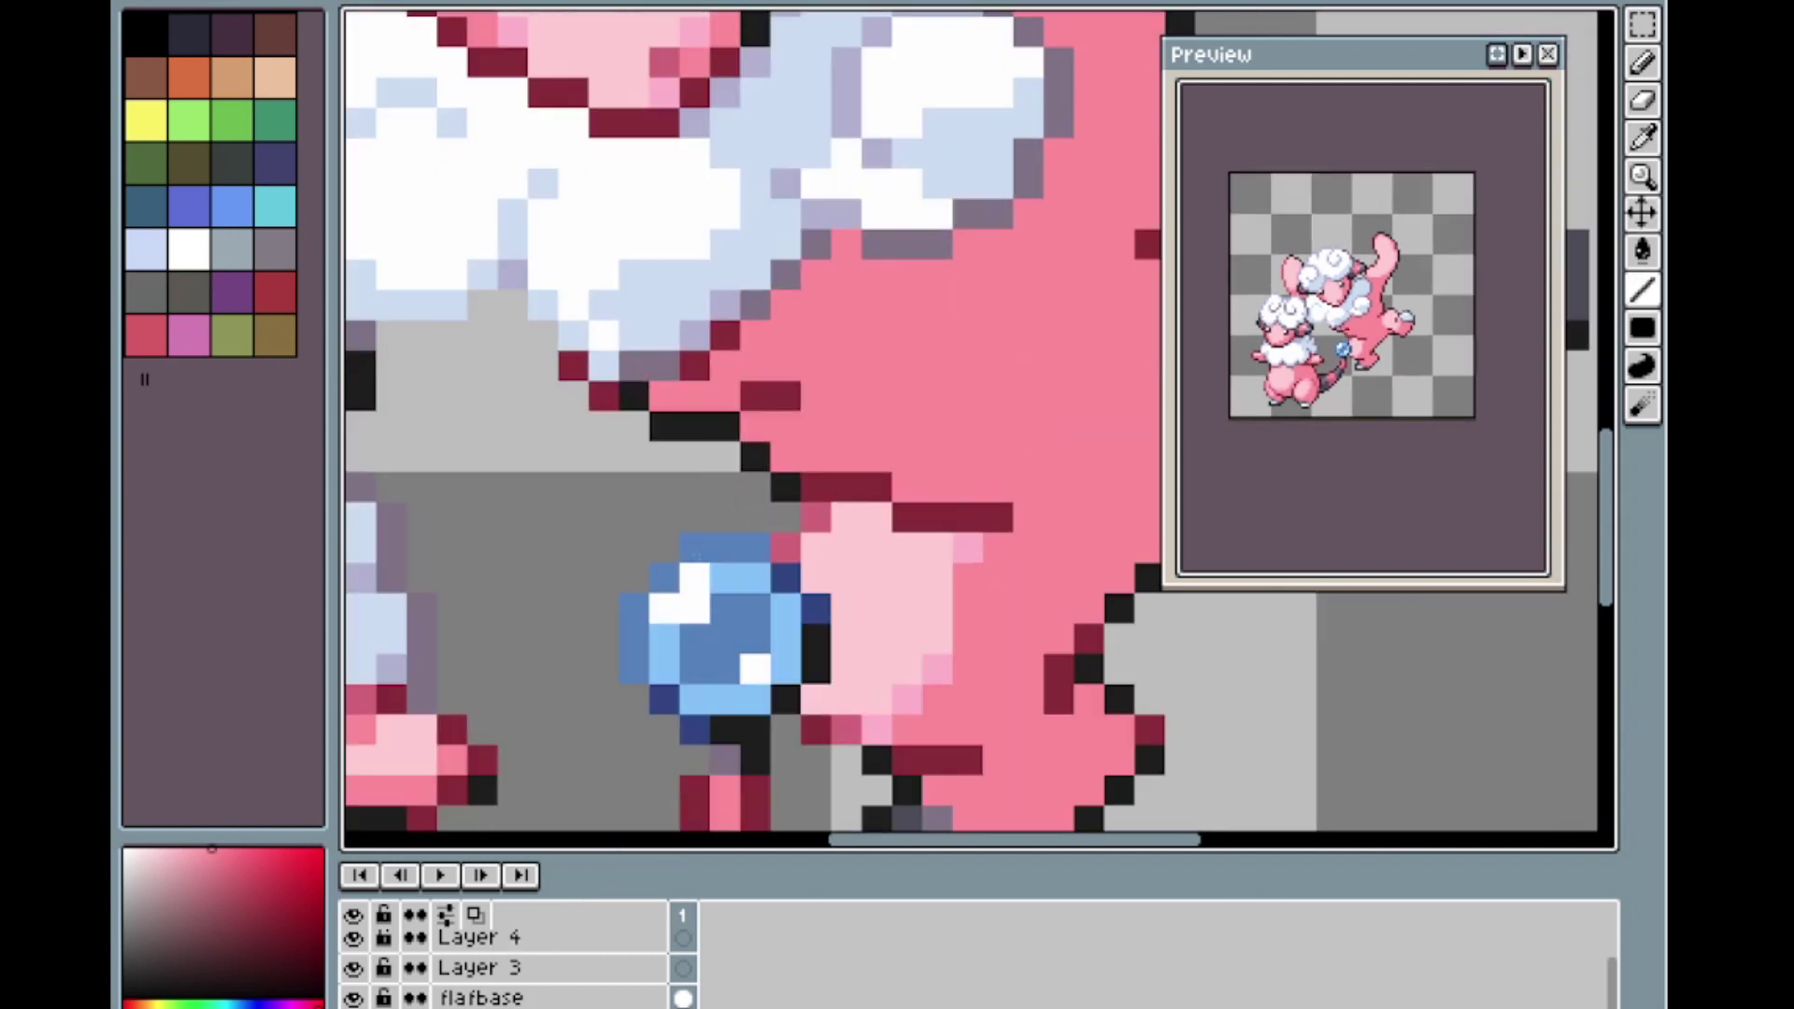
Redraw the belly outline as a black diagonal from below the chest wool to the thigh, filling inside with body pink.
key("ctrl+y")
left_click_drag(813, 441, 800, 469)
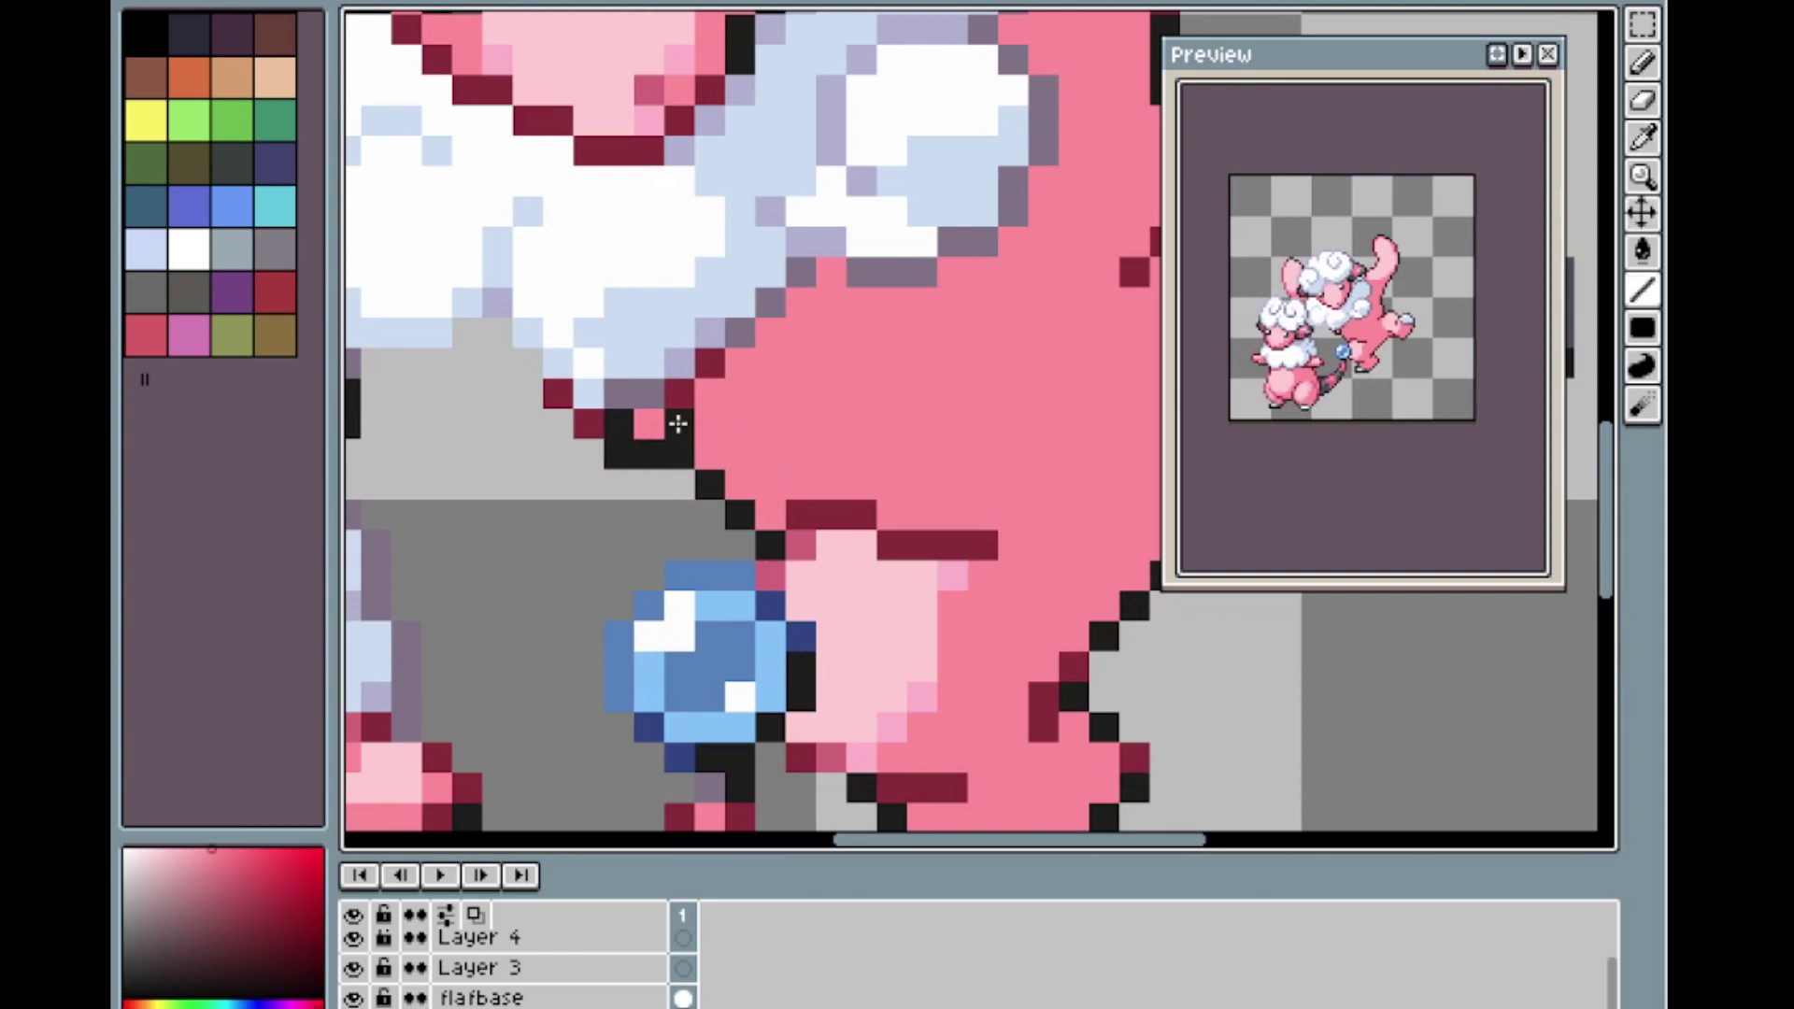
key("ctrl+z")
left_click(648, 423)
left_click(558, 394)
key("alt")
left_click_drag(679, 423, 679, 484)
left_click(709, 484, "alt")
left_click(709, 513)
left_click(729, 476, "alt")
left_click(709, 484)
left_click(757, 536, "alt")
left_click(747, 539)
Color the outline pixel just below the chest wool dark red and fill the pixel beside it with body pink.
left_click(648, 423, "alt")
left_click(619, 423)
left_click(674, 428, "alt")
left_click(644, 426)
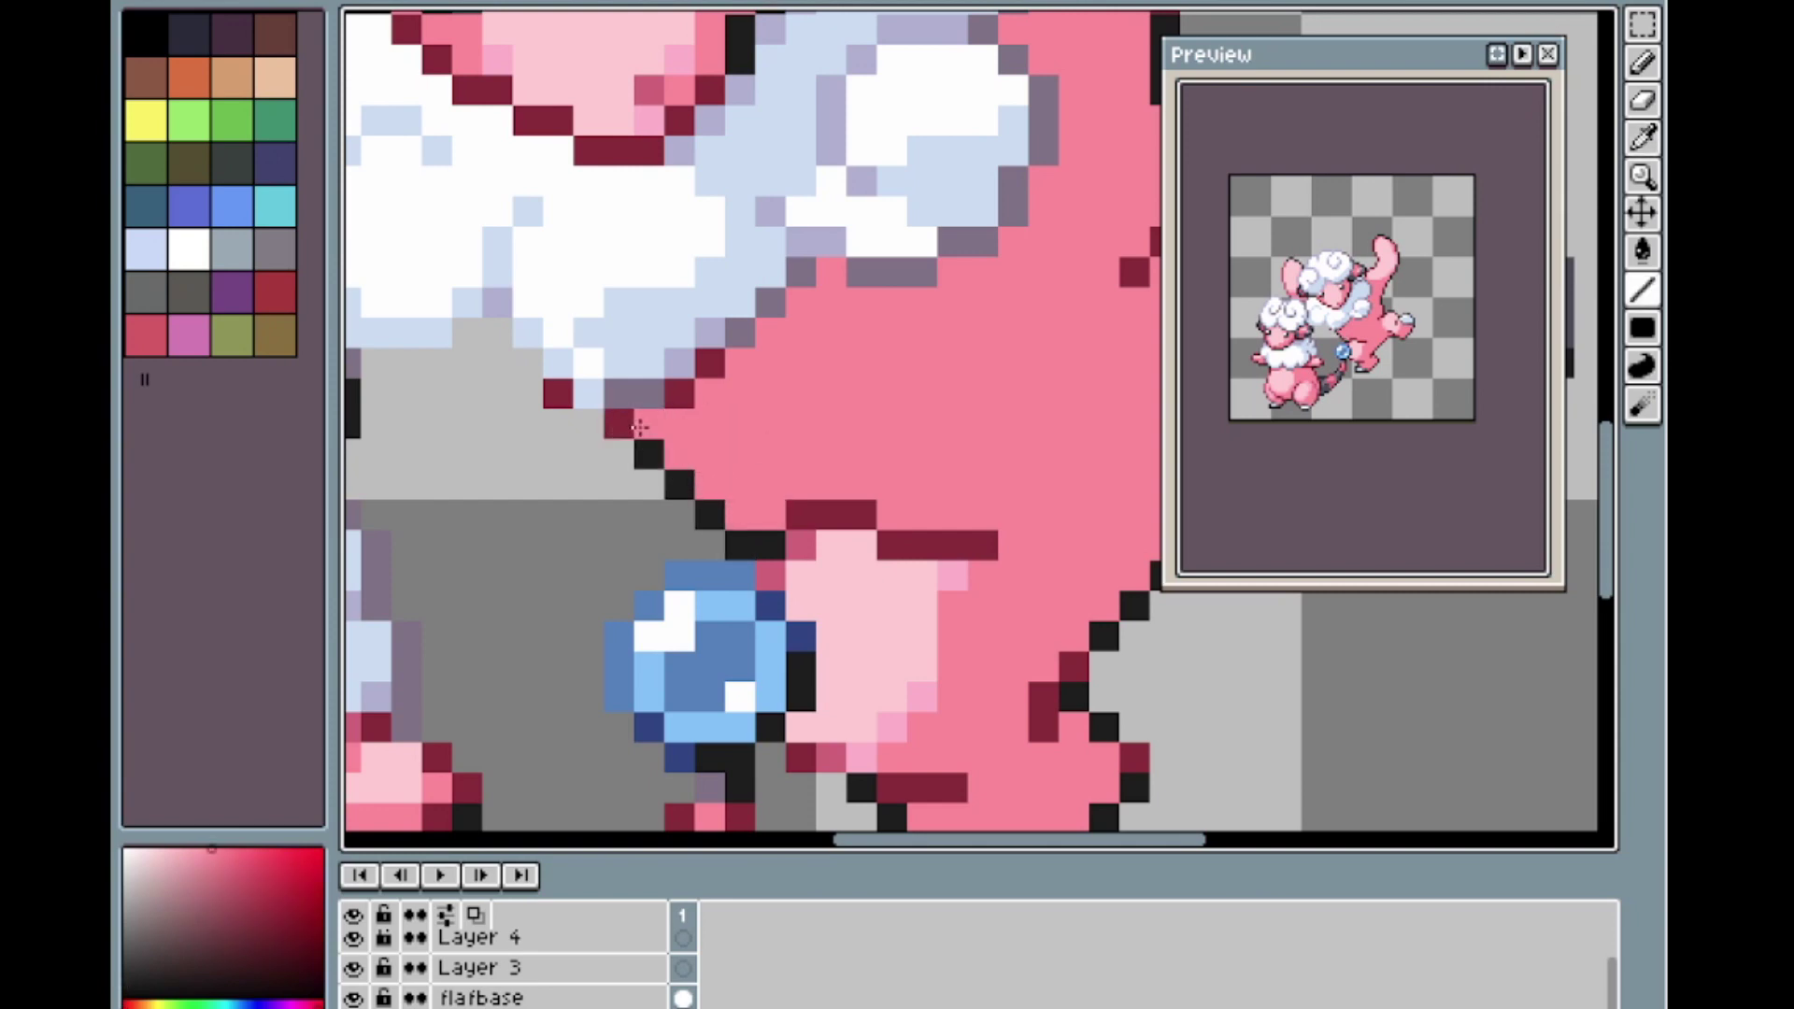
Move the black belly diagonal one pixel outward and fill the gap behind it with body pink.
left_click(738, 513)
left_click_drag(648, 484, 679, 514)
left_click(682, 484)
left_click(621, 454)
left_click(654, 432, "alt")
left_click(645, 452)
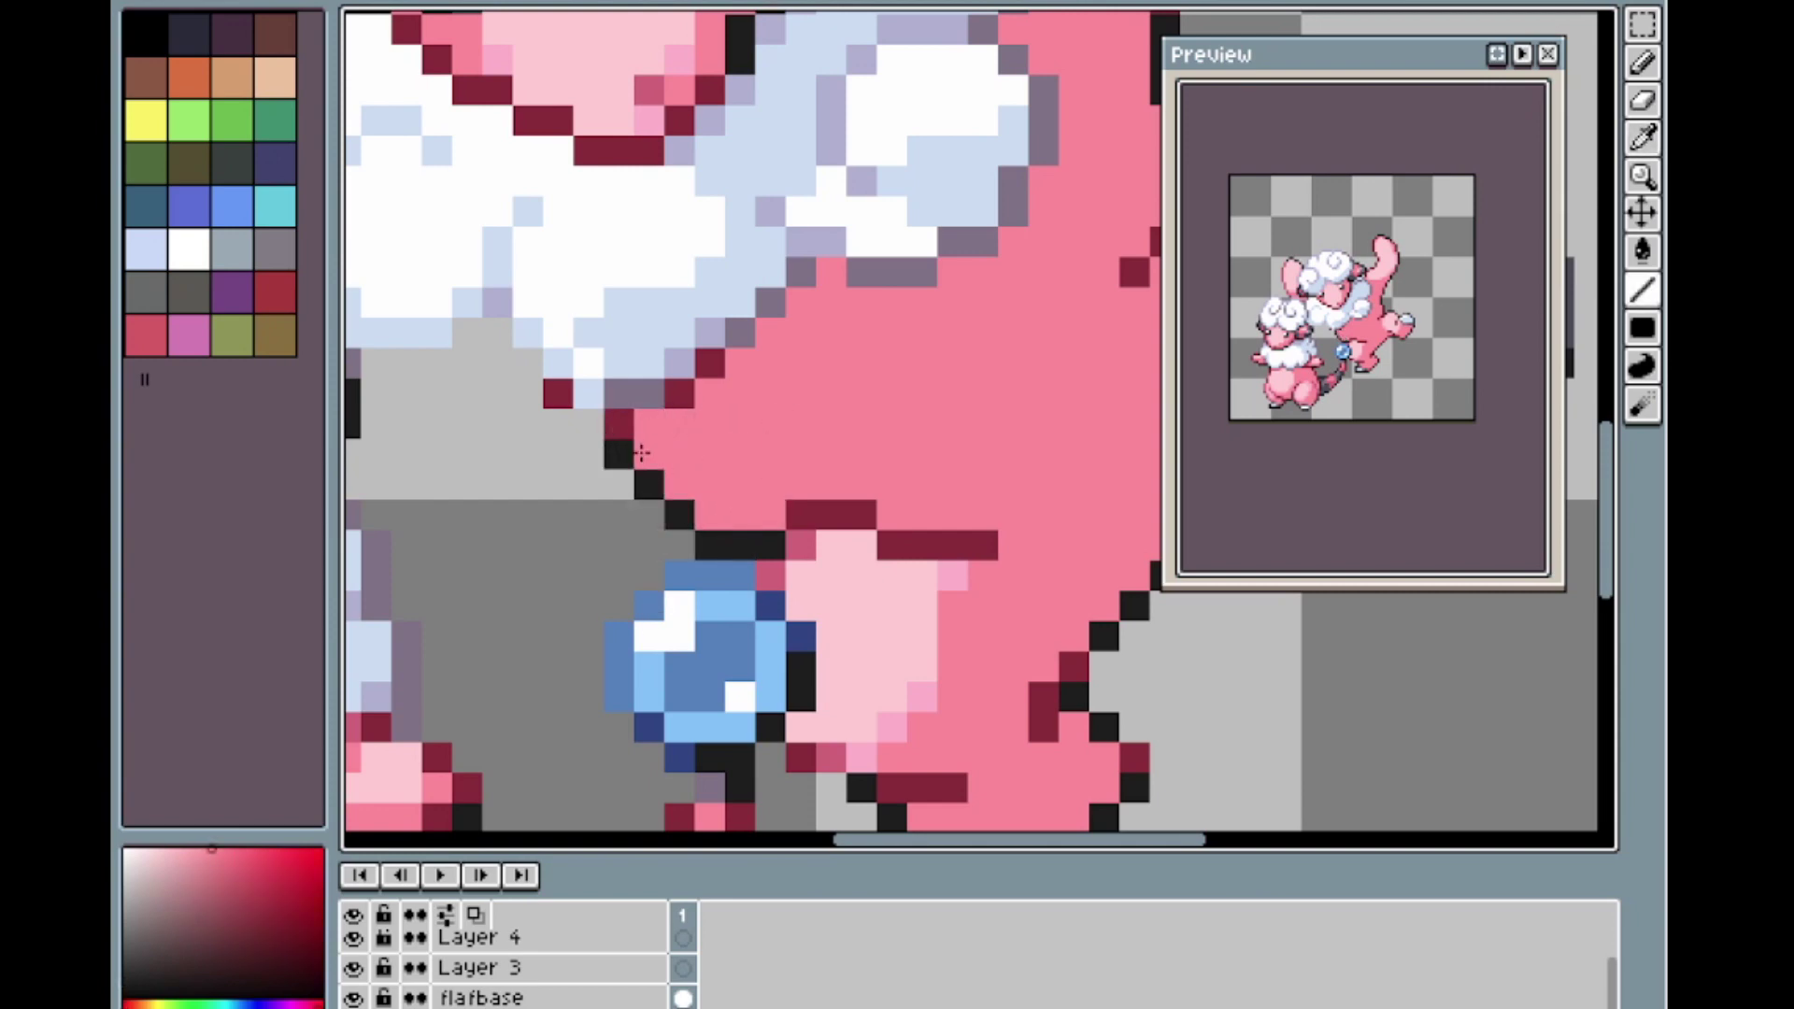
scroll(800, 350, "down", 7)
scroll(805, 353, "up", 2)
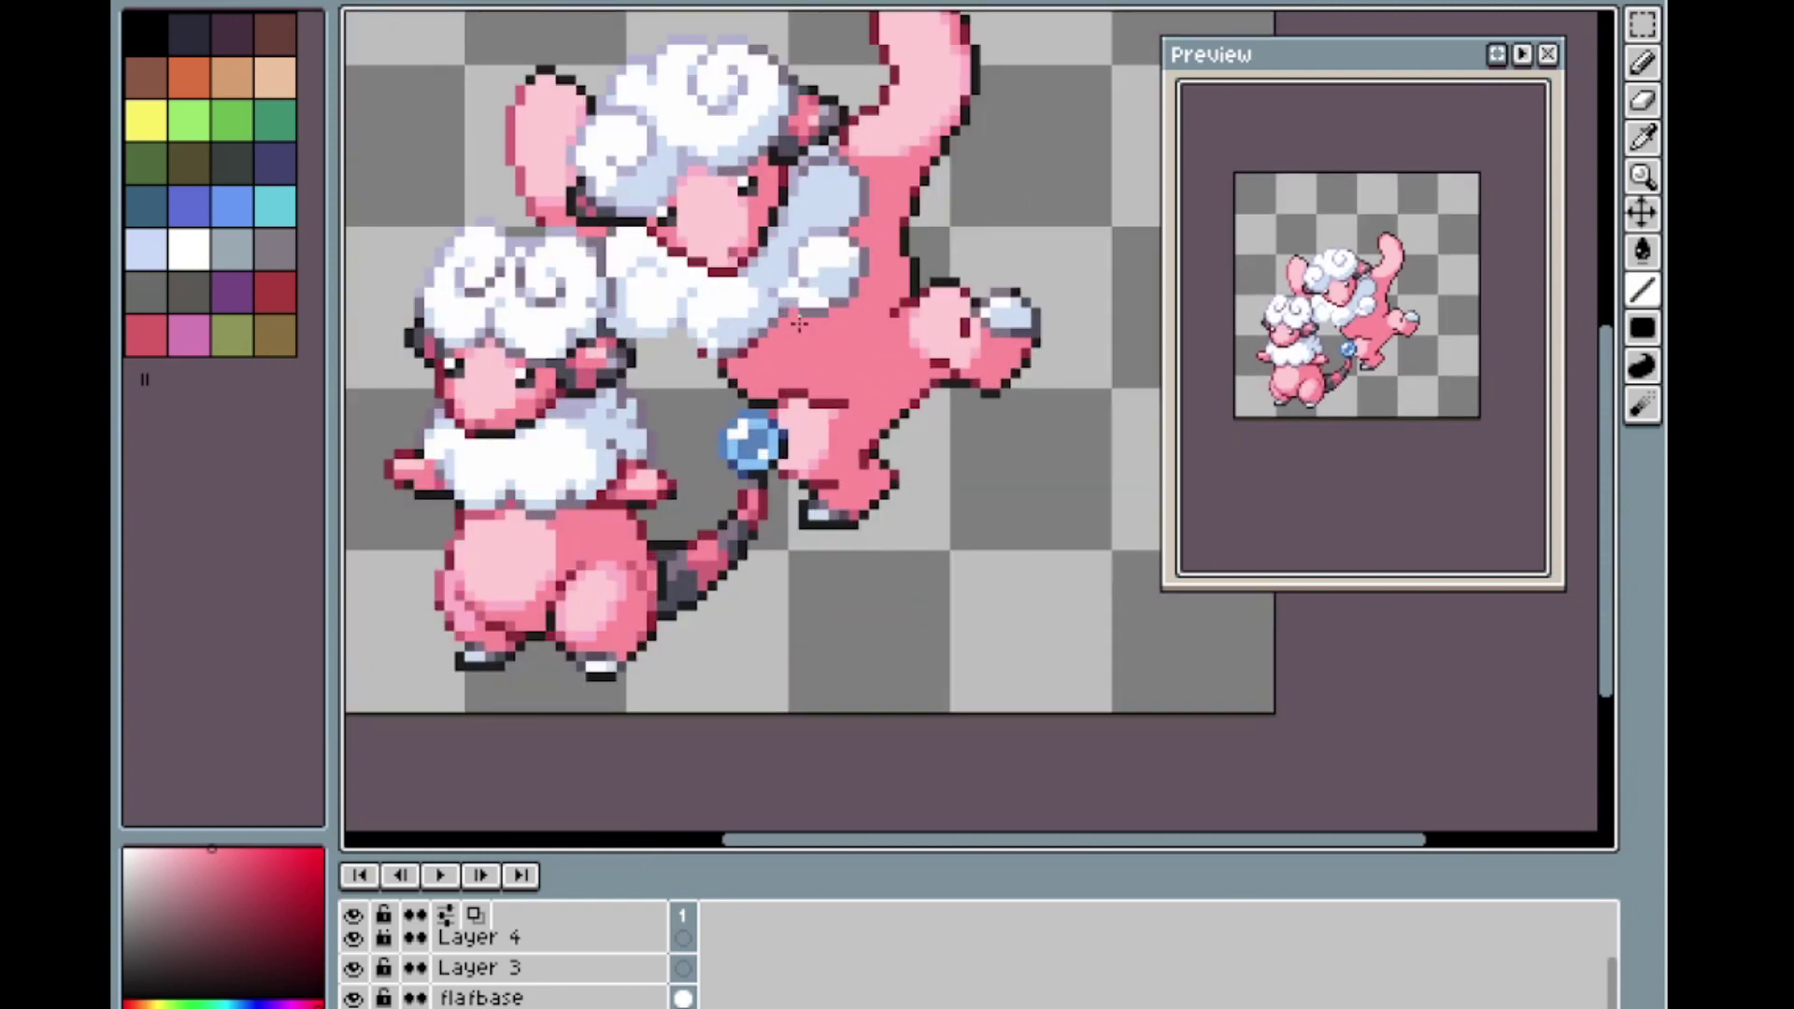
Redraw the black belly diagonal another pixel outward so it starts directly below the dark red chest-wool pixel, with body pink behind it.
scroll(727, 344, "up", 2)
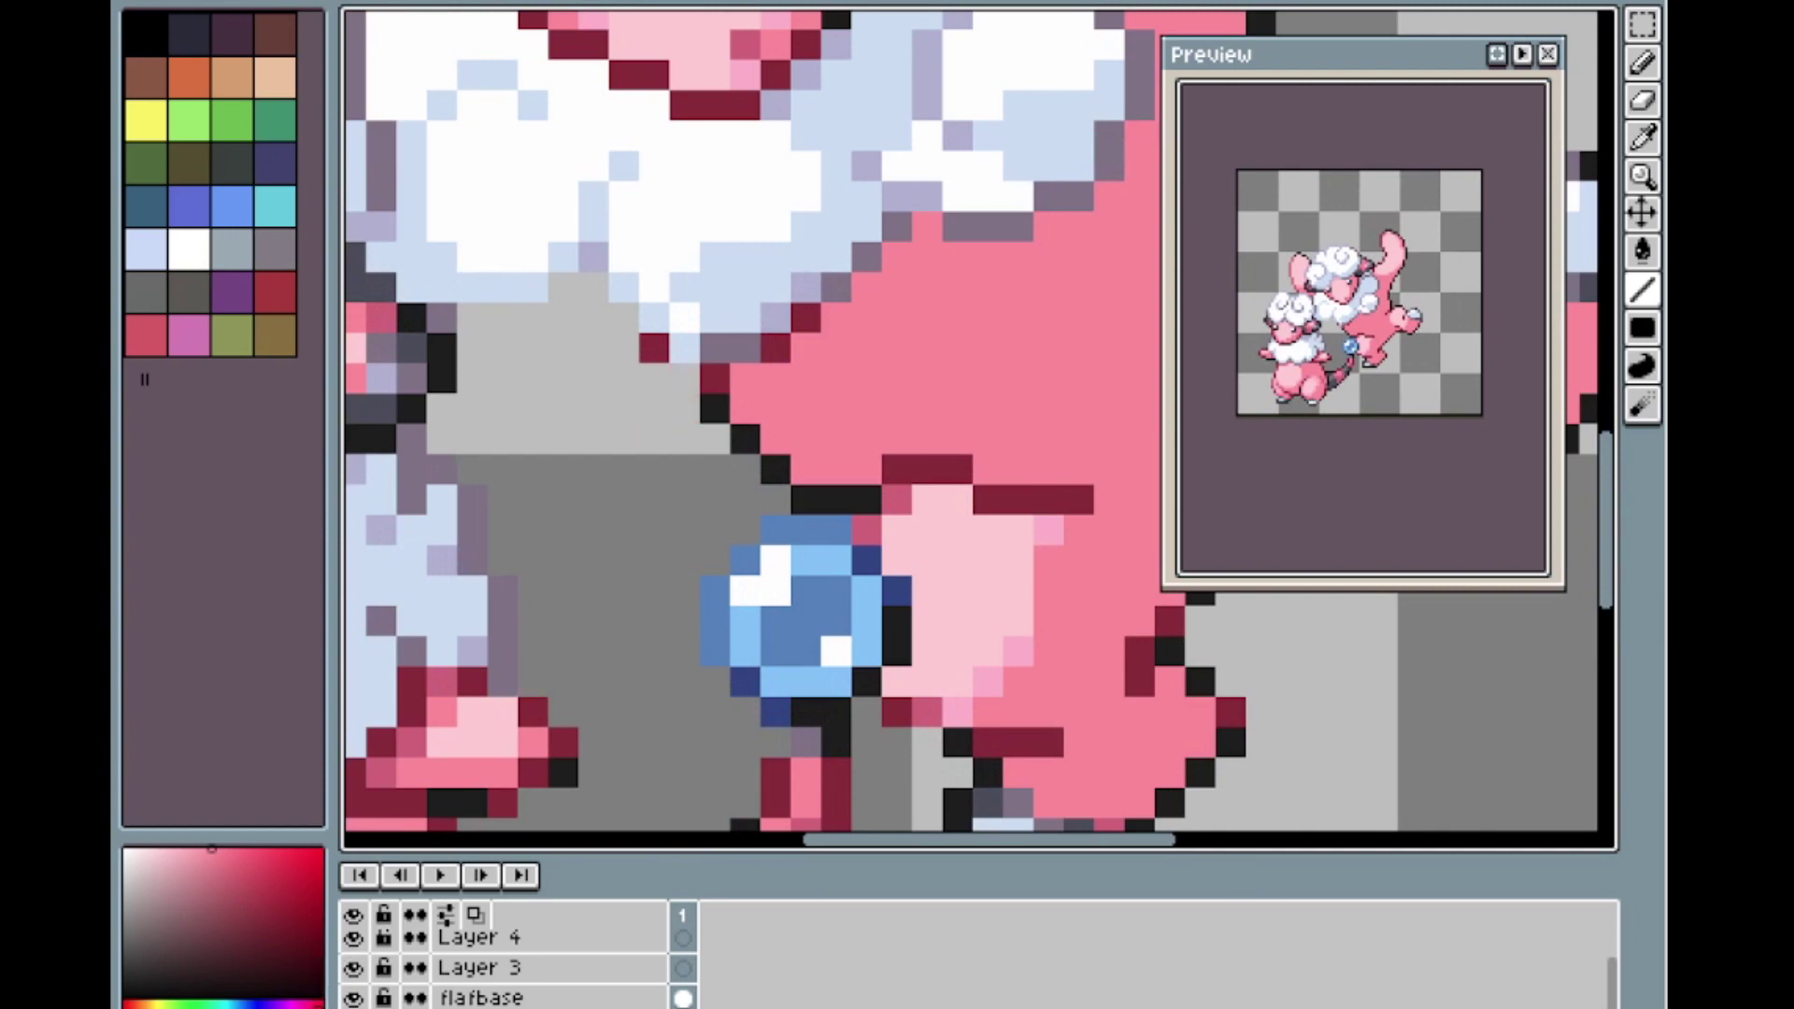
key("ctrl+z")
left_click(714, 409, "alt")
key("b")
mouse_move(654, 379)
left_mouse_down()
mouse_move(778, 496)
mouse_move(784, 462)
mouse_move(712, 379)
left_mouse_up()
left_click(790, 467, "alt")
scroll(880, 345, "down", 5)
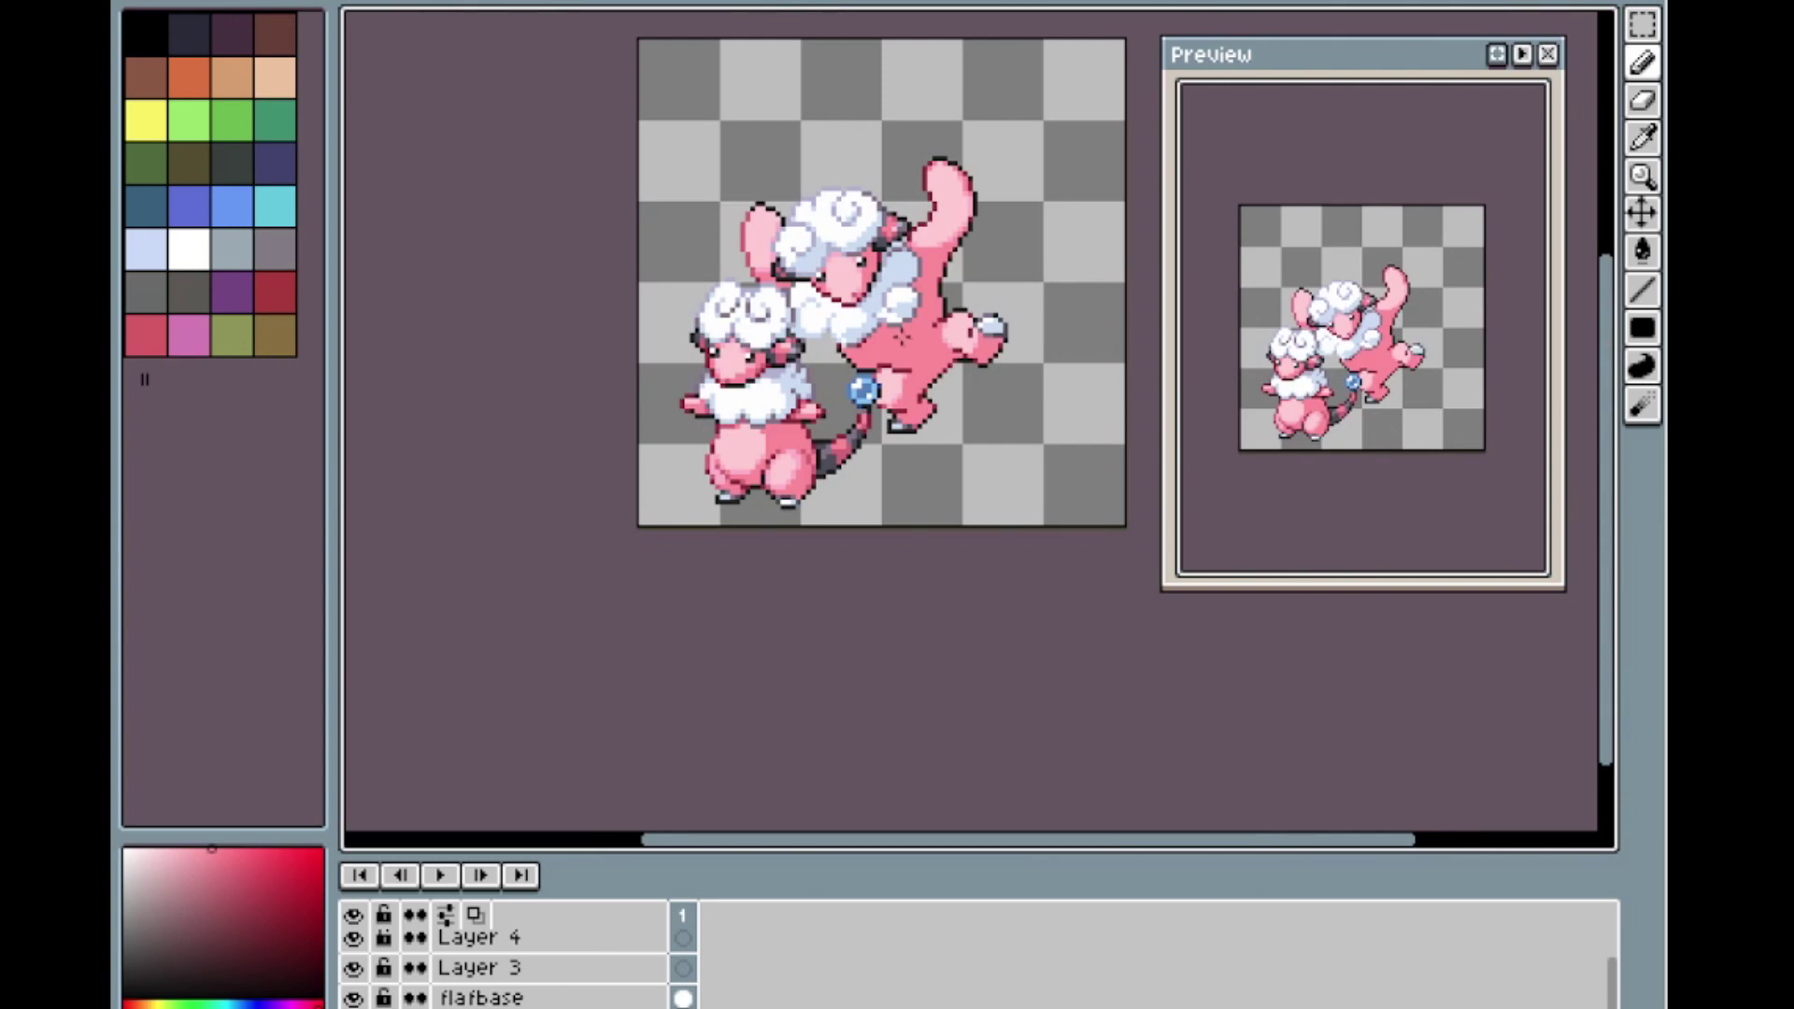
Smooth the black belly line into uneven steps by adding a pixel above the blue orb and erasing the protruding outer pixels.
scroll(909, 348, "up", 2)
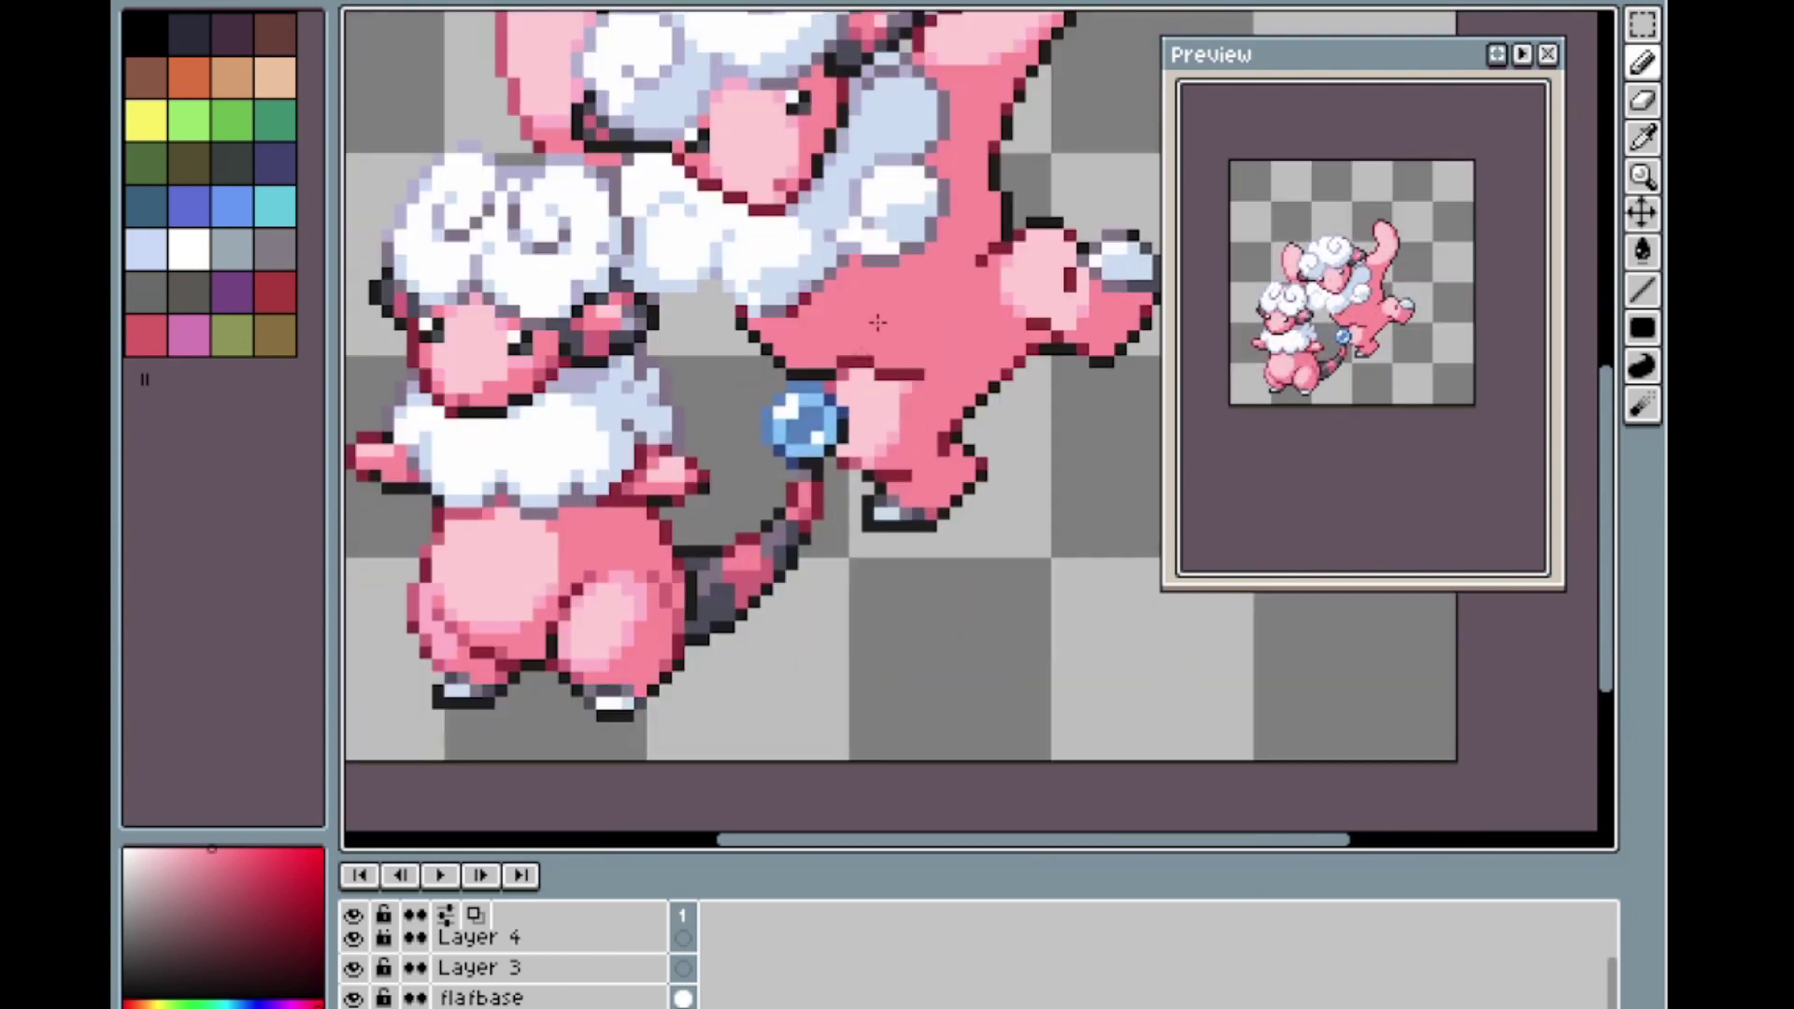
scroll(863, 350, "up", 1)
scroll(863, 350, "up", 1)
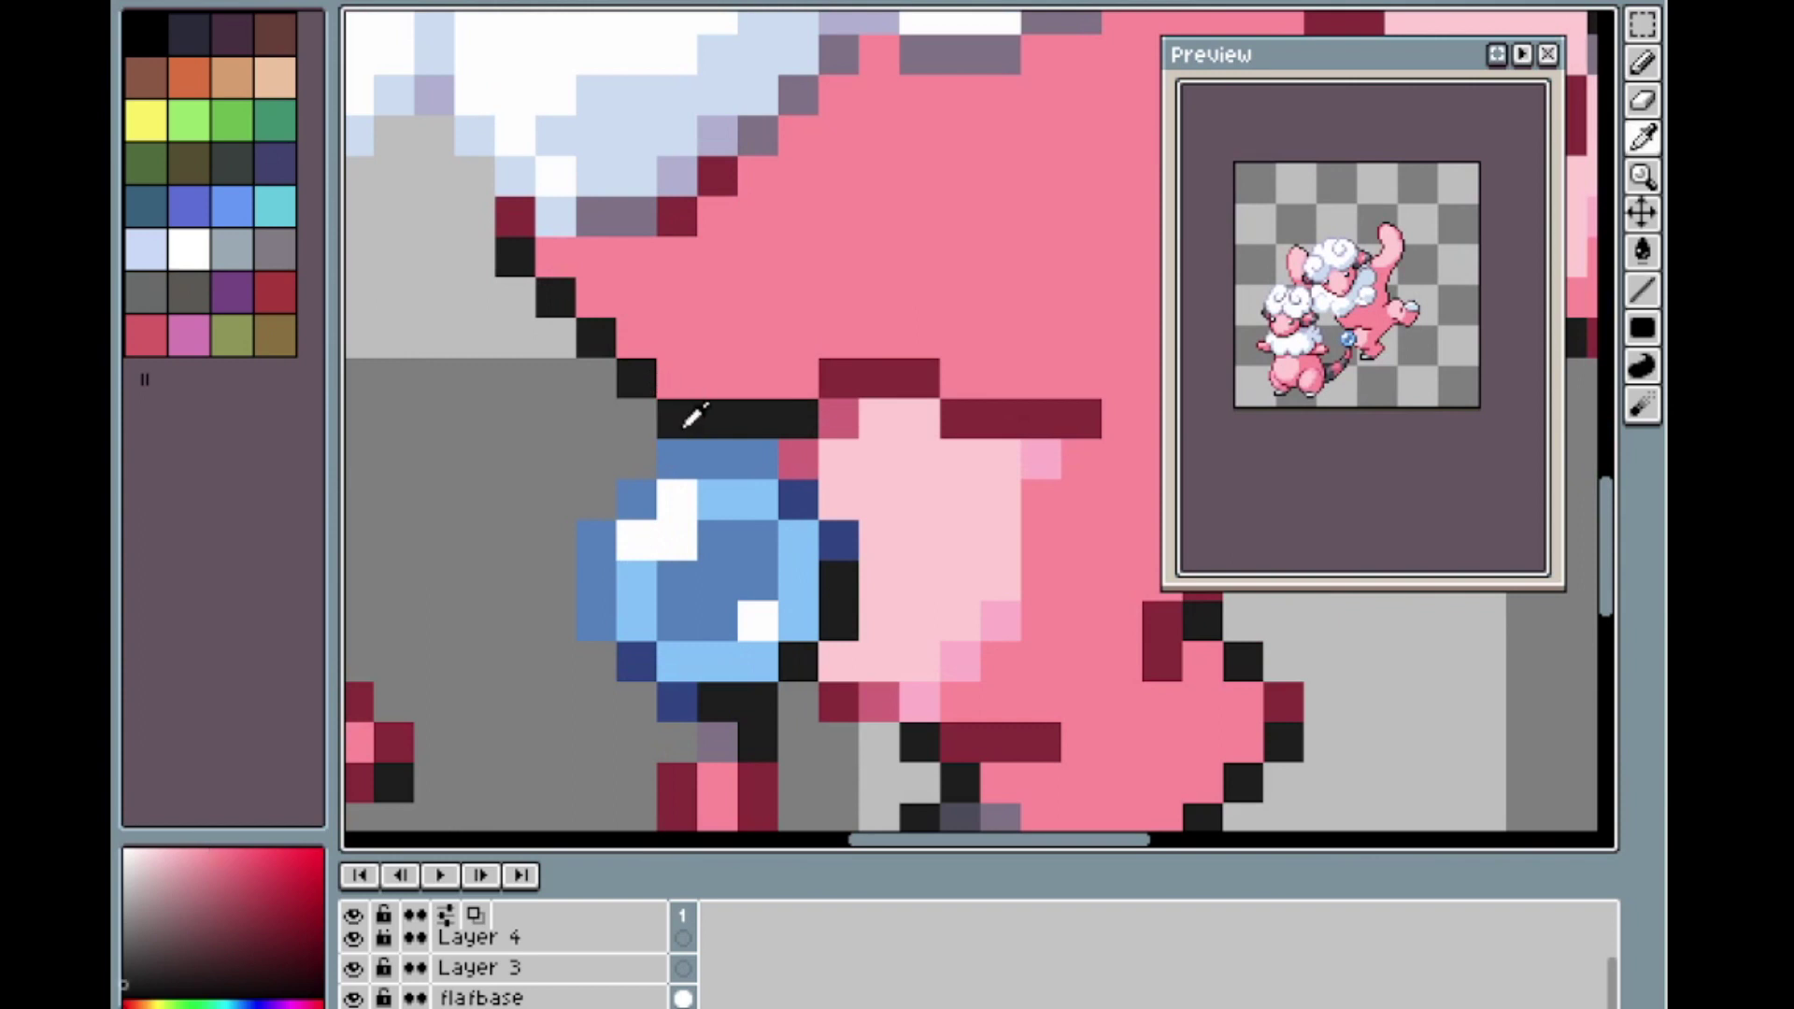
left_click(674, 385)
key("e")
left_click(679, 420)
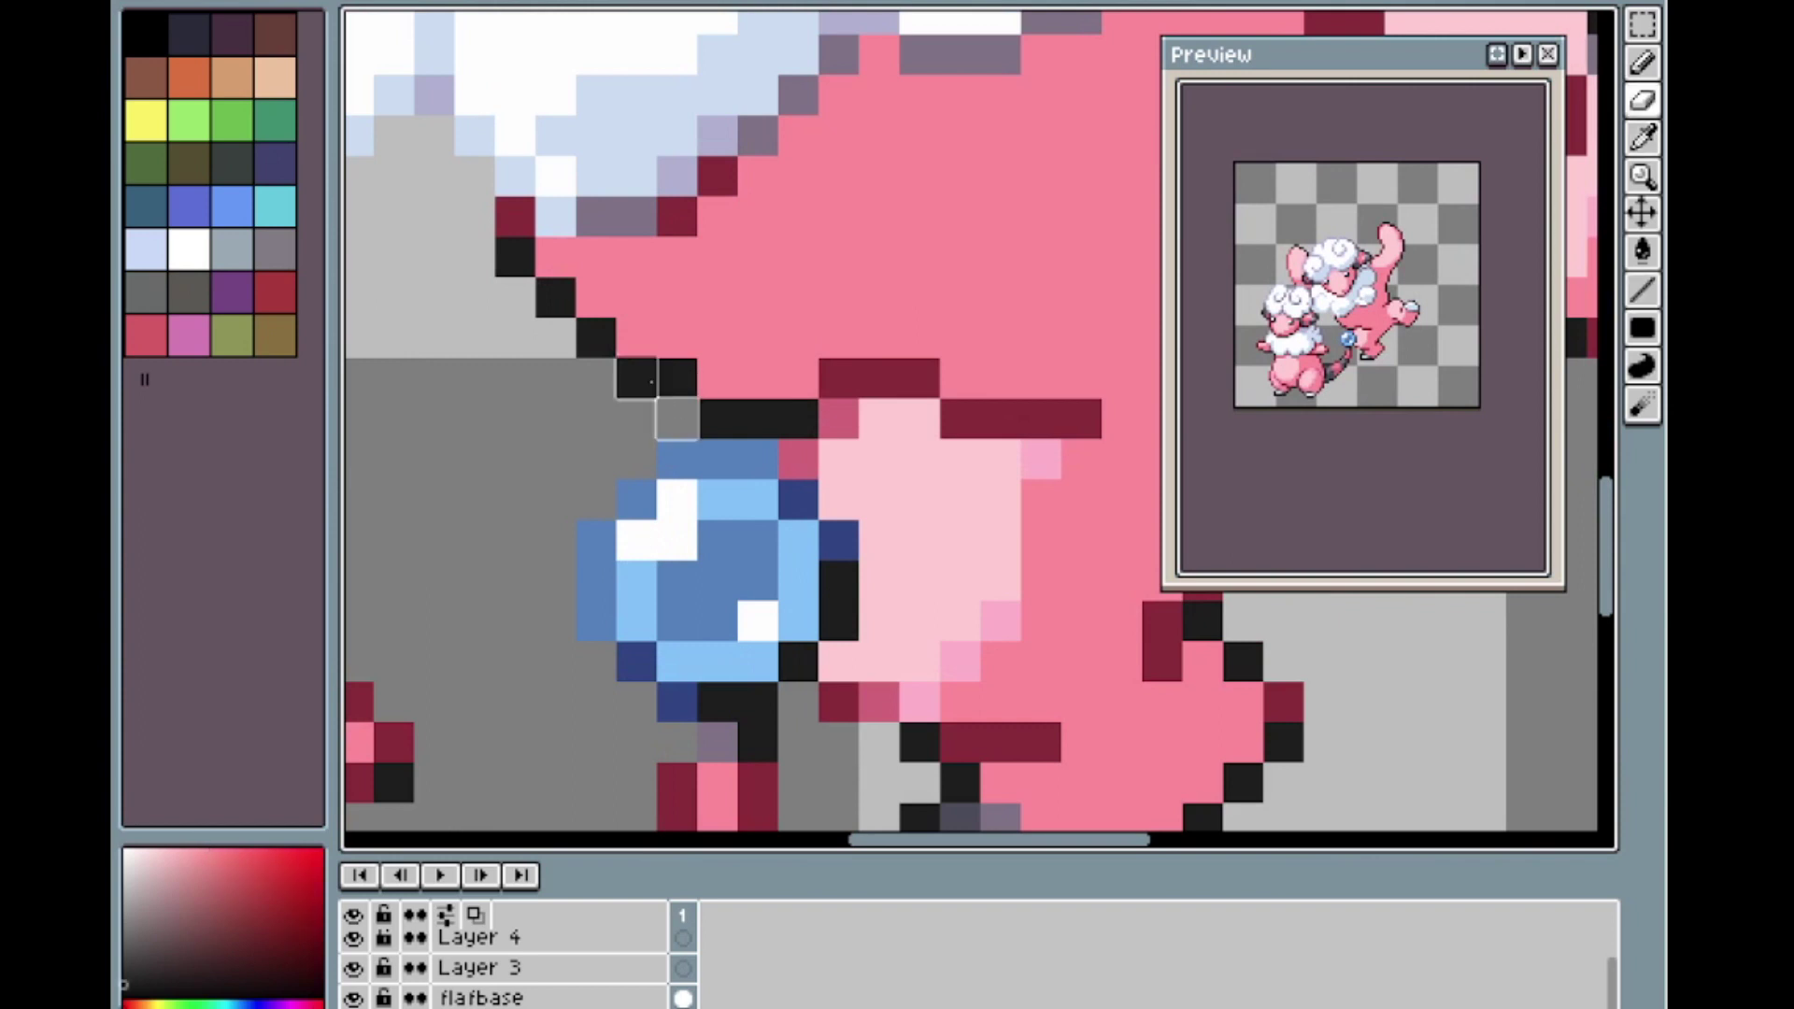
left_click(514, 259)
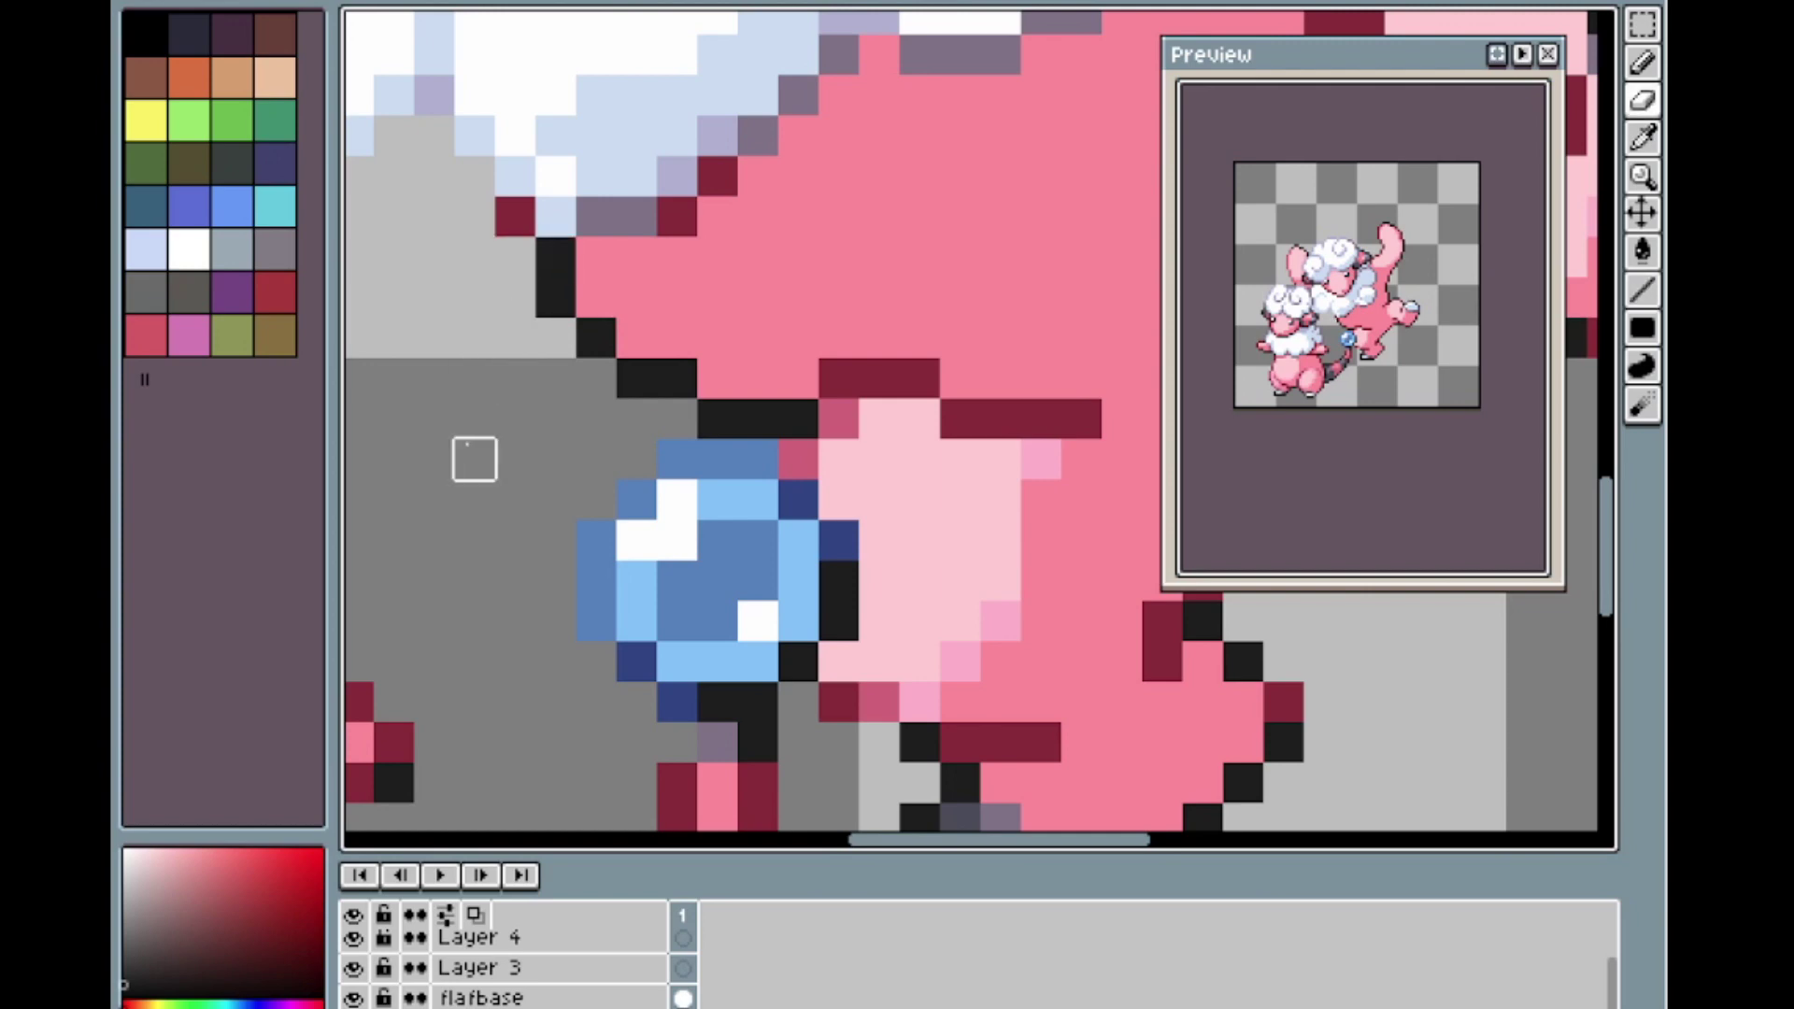
left_click_drag(520, 217, 513, 270)
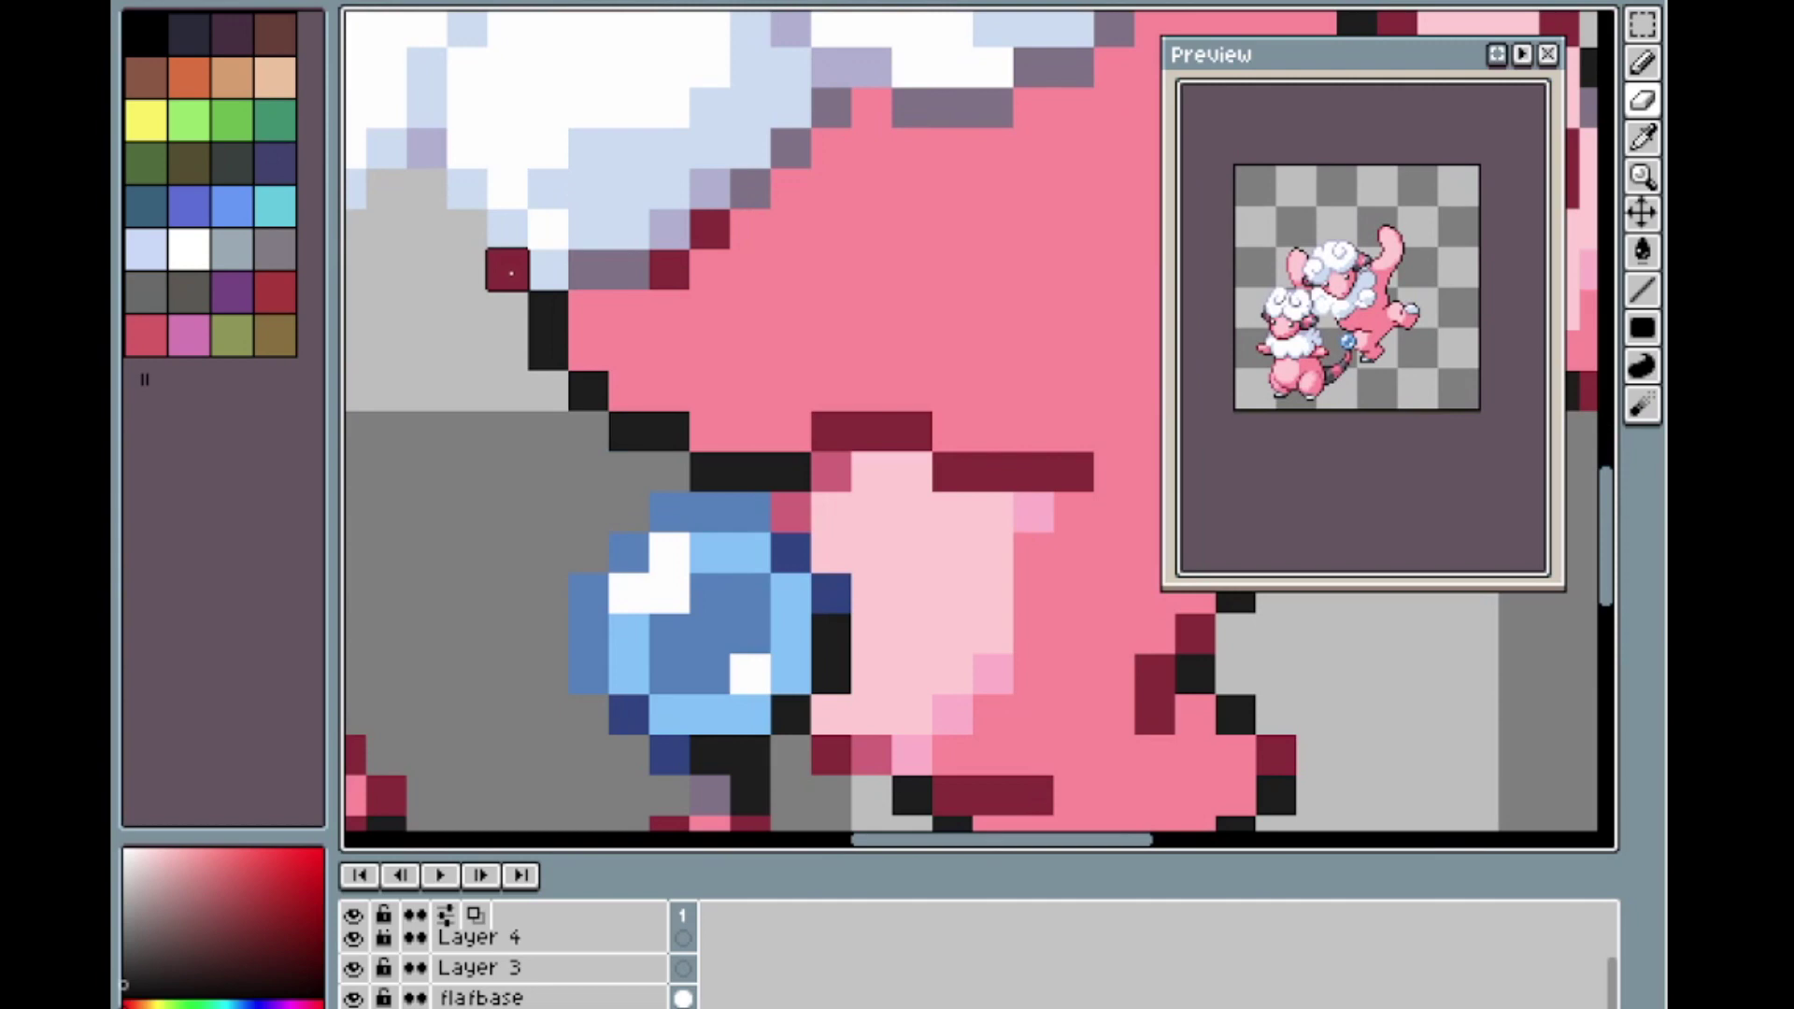
Draw the upper end of the belly outline in dark red along the chest wool's edge and fill the pixel behind it with body pink.
key("l")
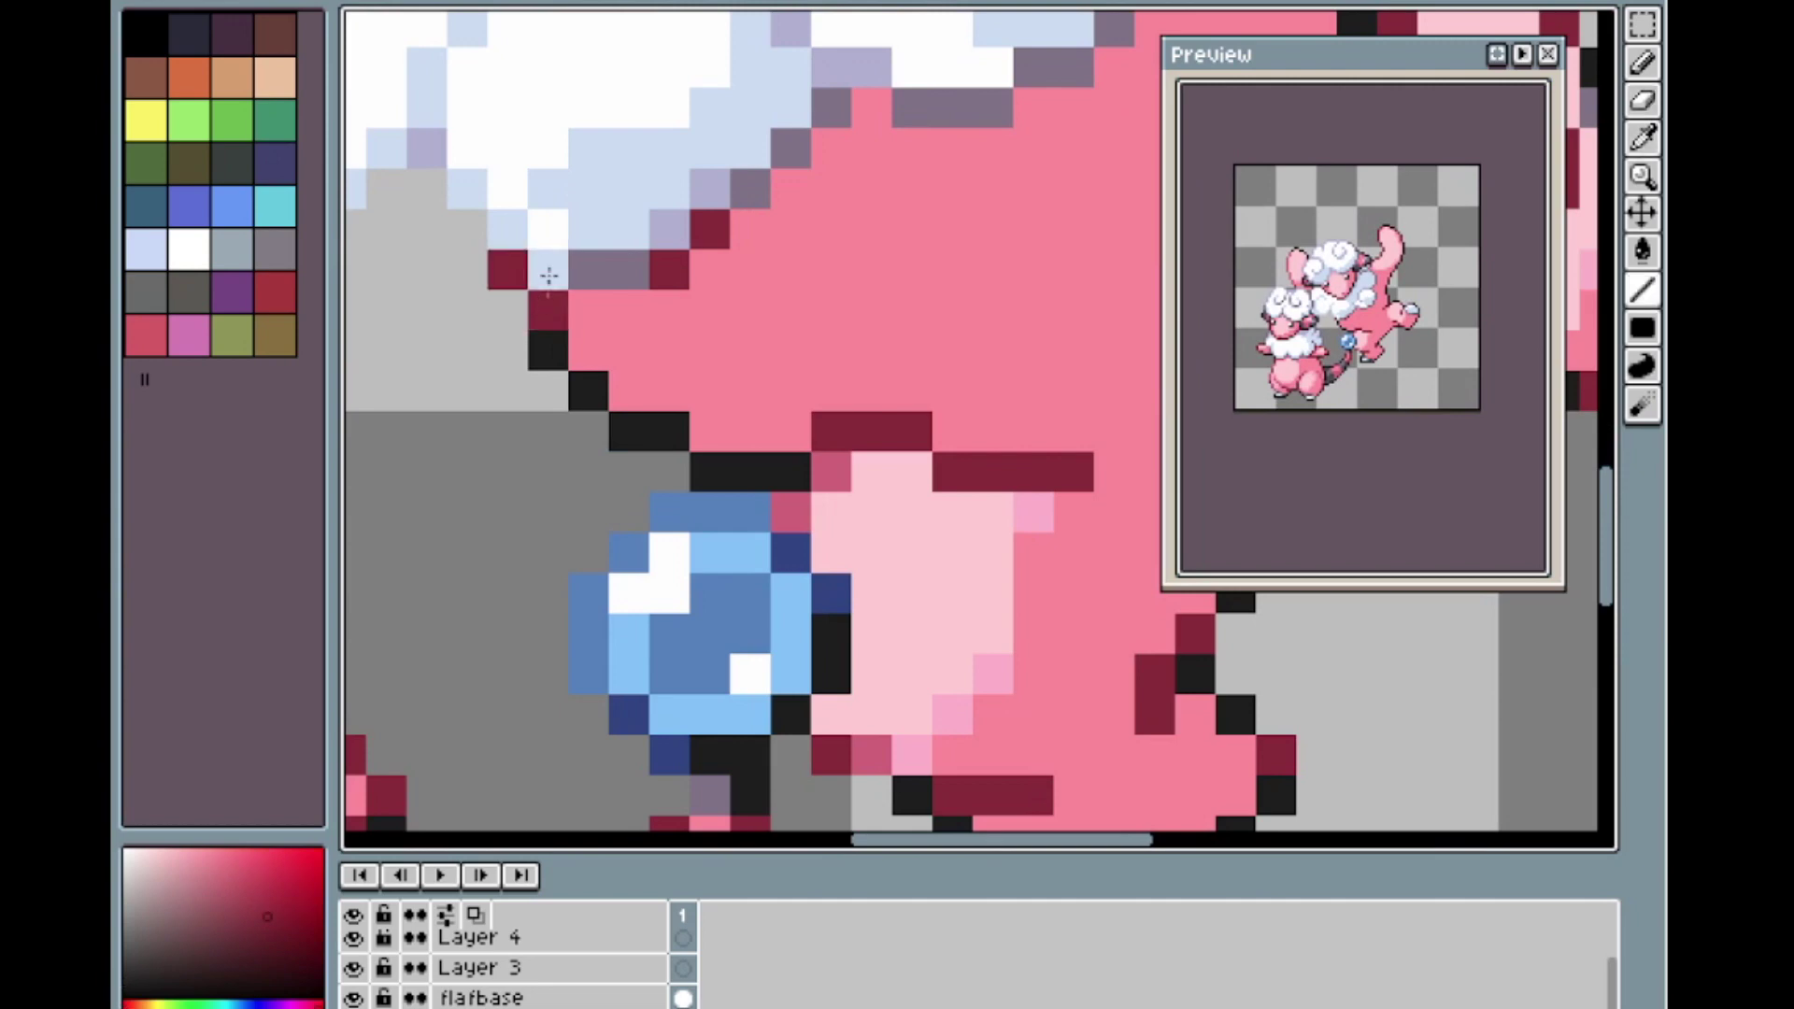
scroll(630, 218, "down", 4)
scroll(631, 168, "up", 5)
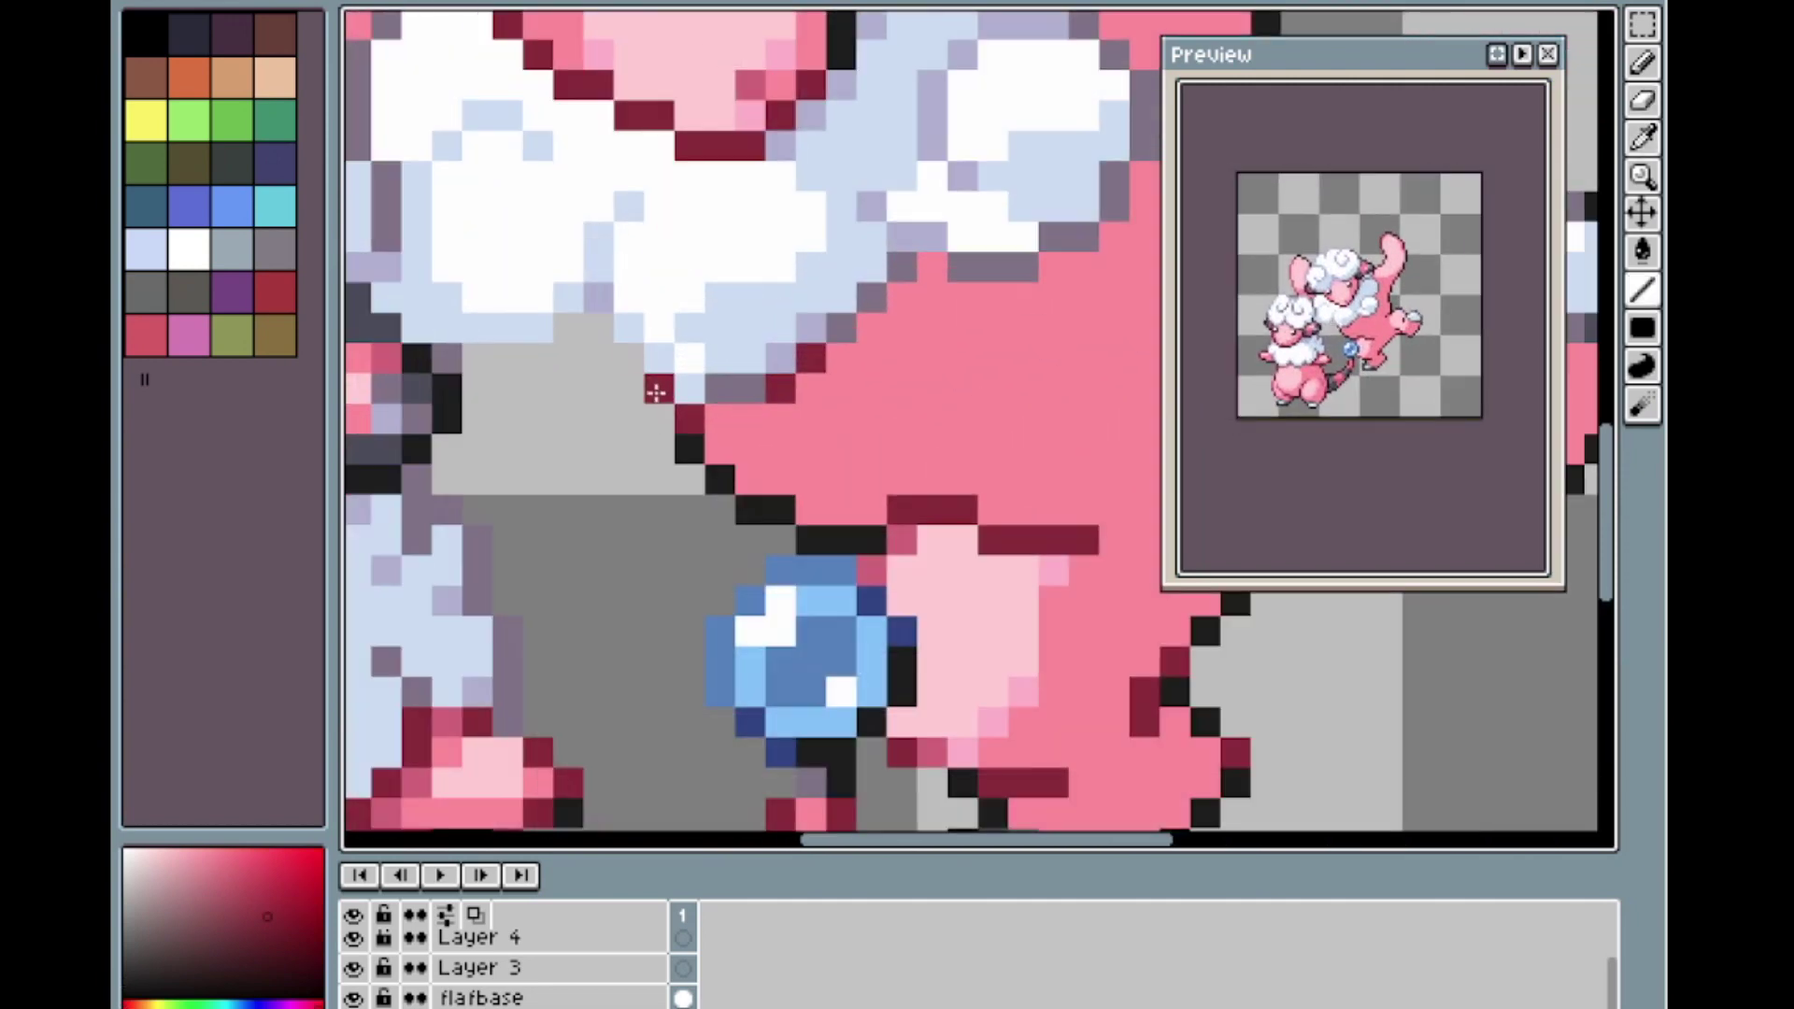
left_click(632, 364)
left_click(664, 409)
left_click(720, 416, "alt")
left_click(697, 417)
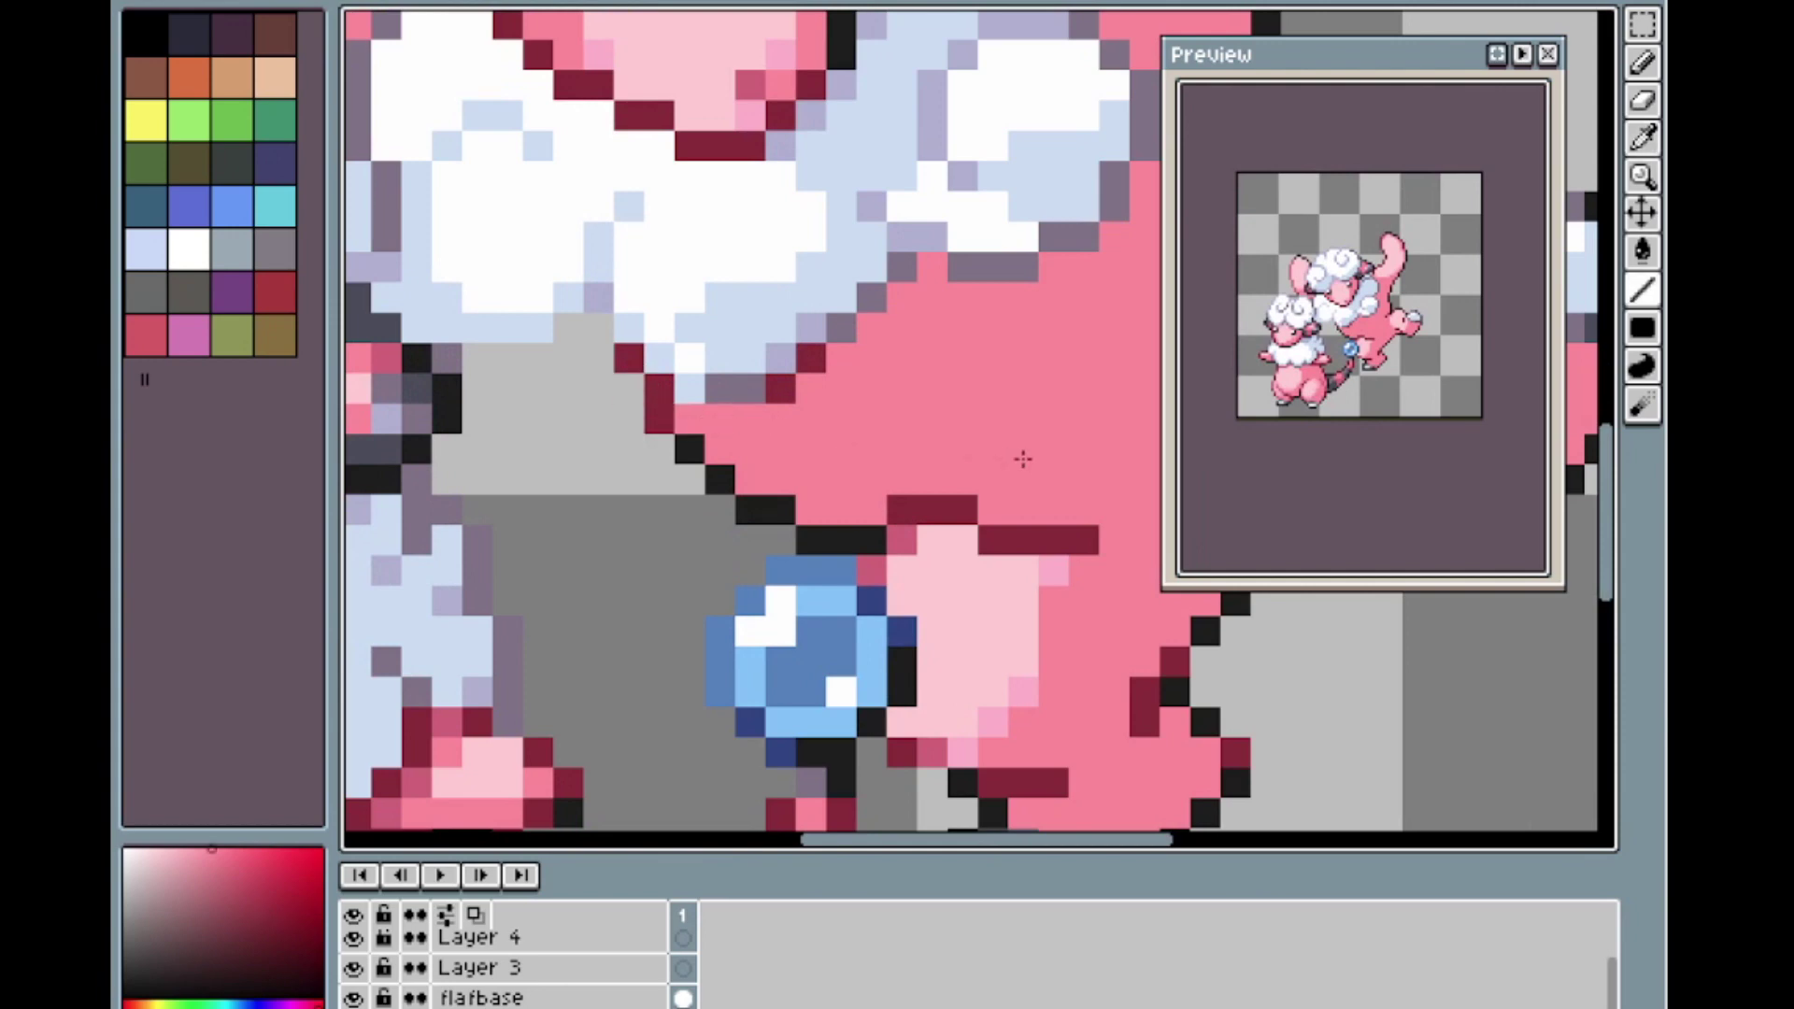
Extend the upper dark red line of the standing leg's thigh by two pixels and fill the gap beneath it with light pink.
scroll(1021, 452, "down", 1)
key("m")
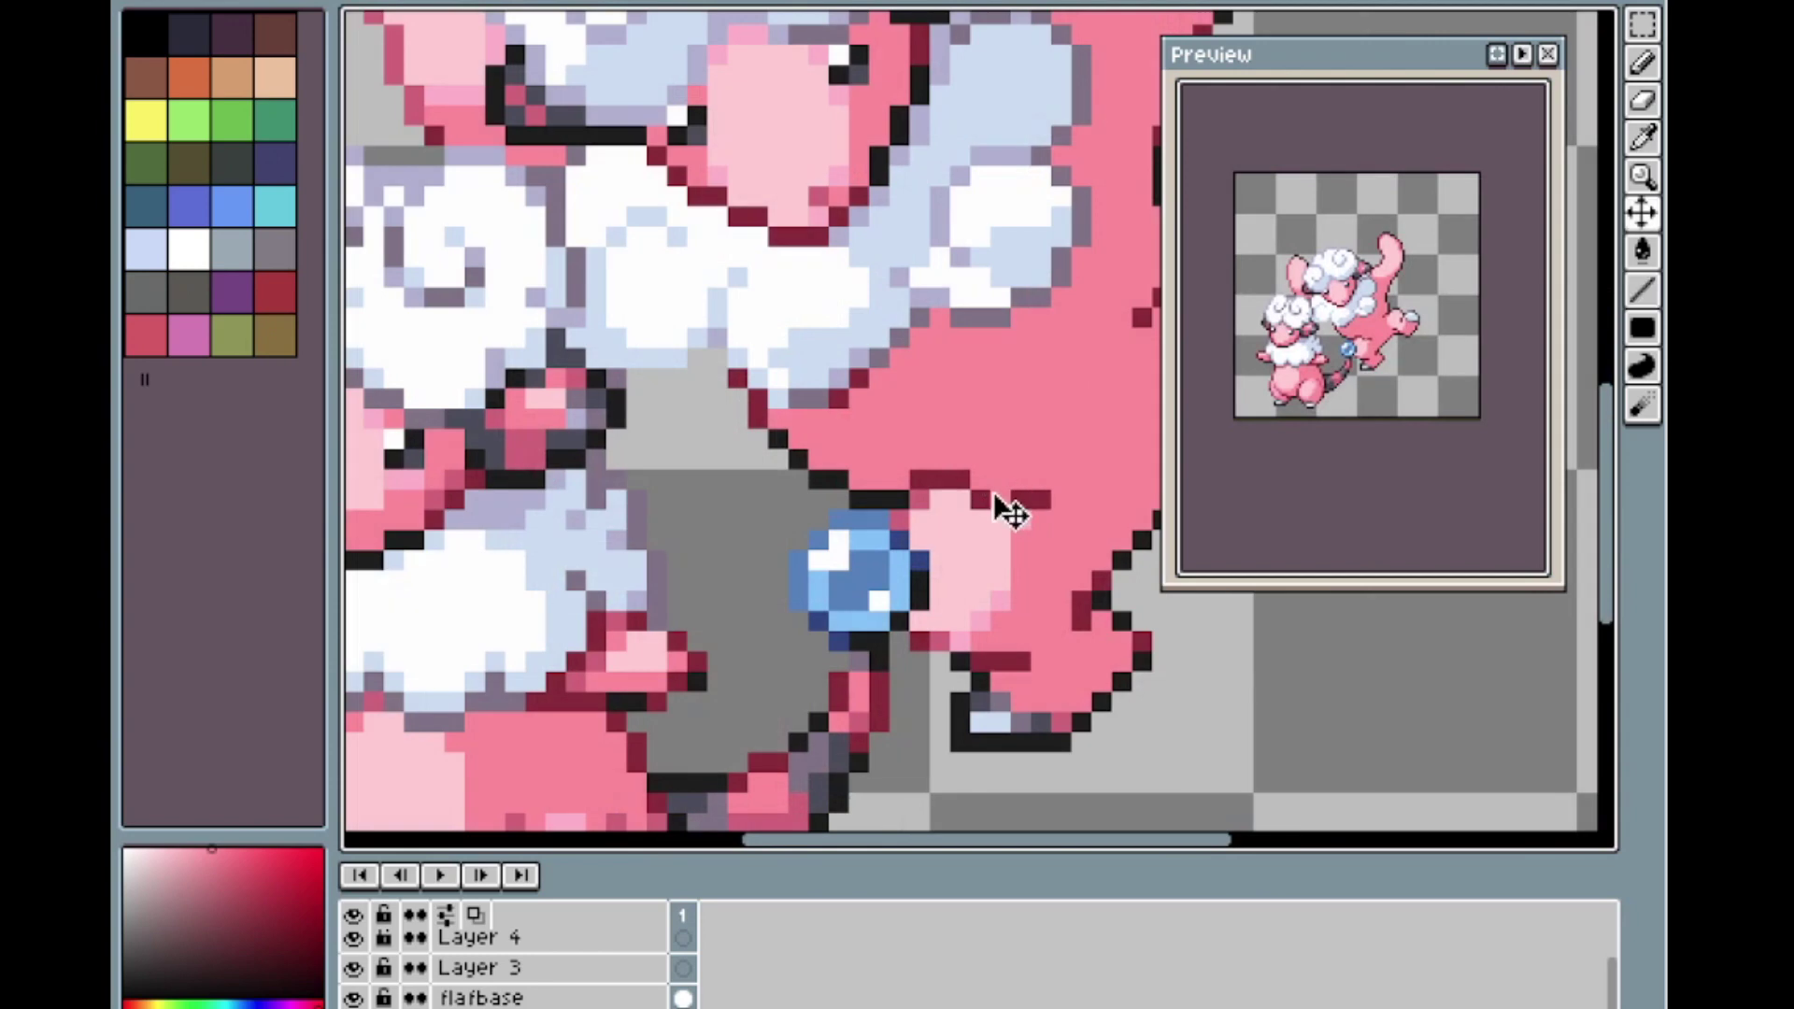
key("l")
left_click(988, 481, "alt")
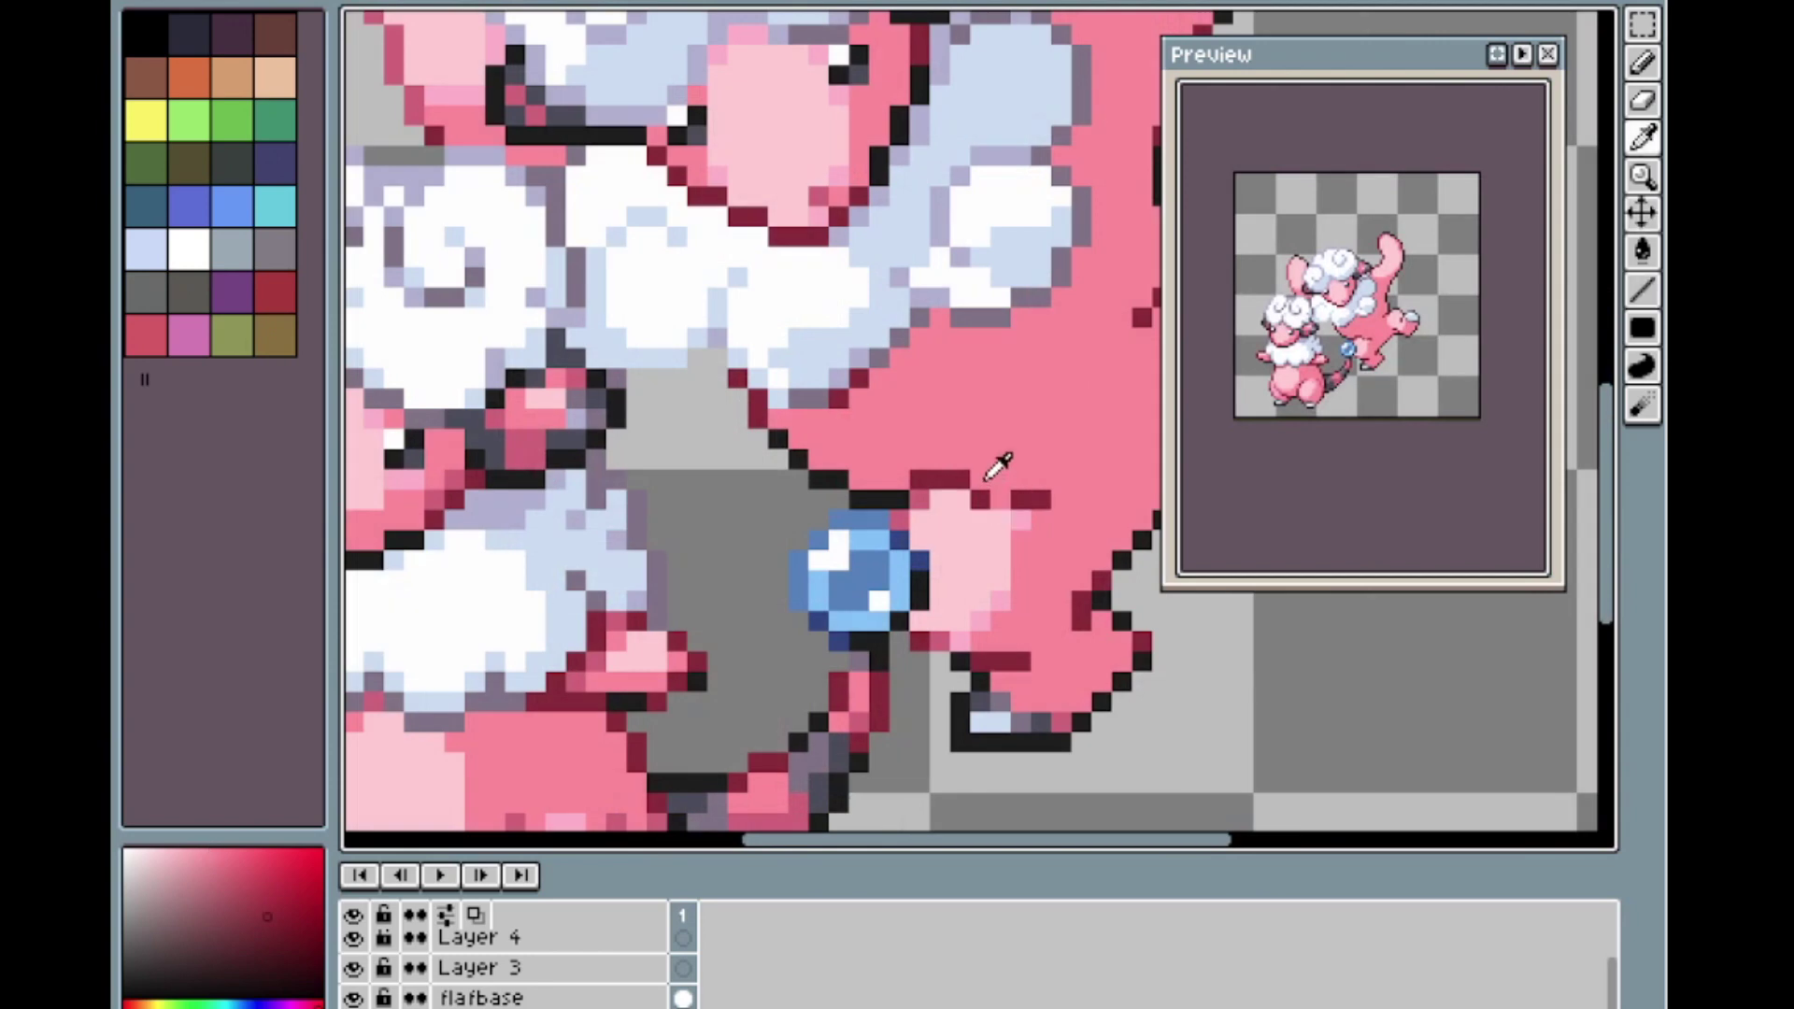
left_click(999, 482)
left_click(974, 514, "alt")
left_click_drag(980, 501, 995, 498)
left_click(1012, 511, "alt")
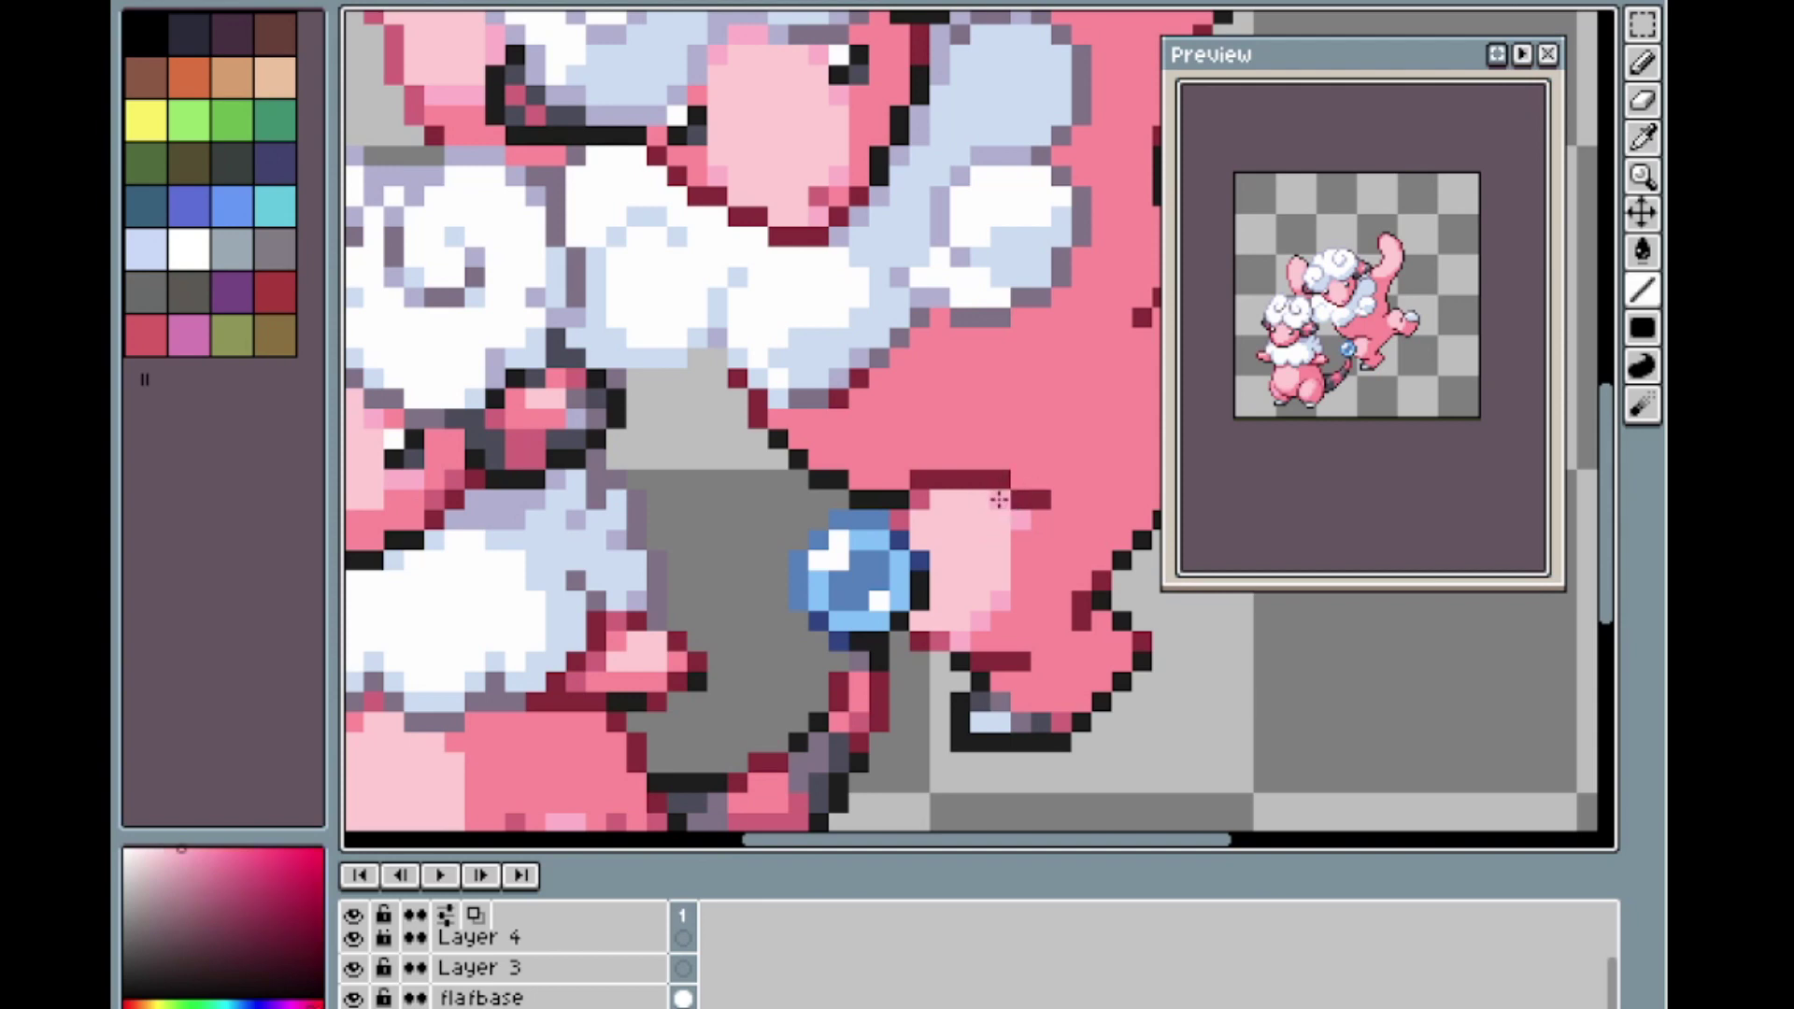
Soften the belly-side end of the standing thigh's dark red top line with a medium dark pink pixel.
scroll(915, 353, "down", 1)
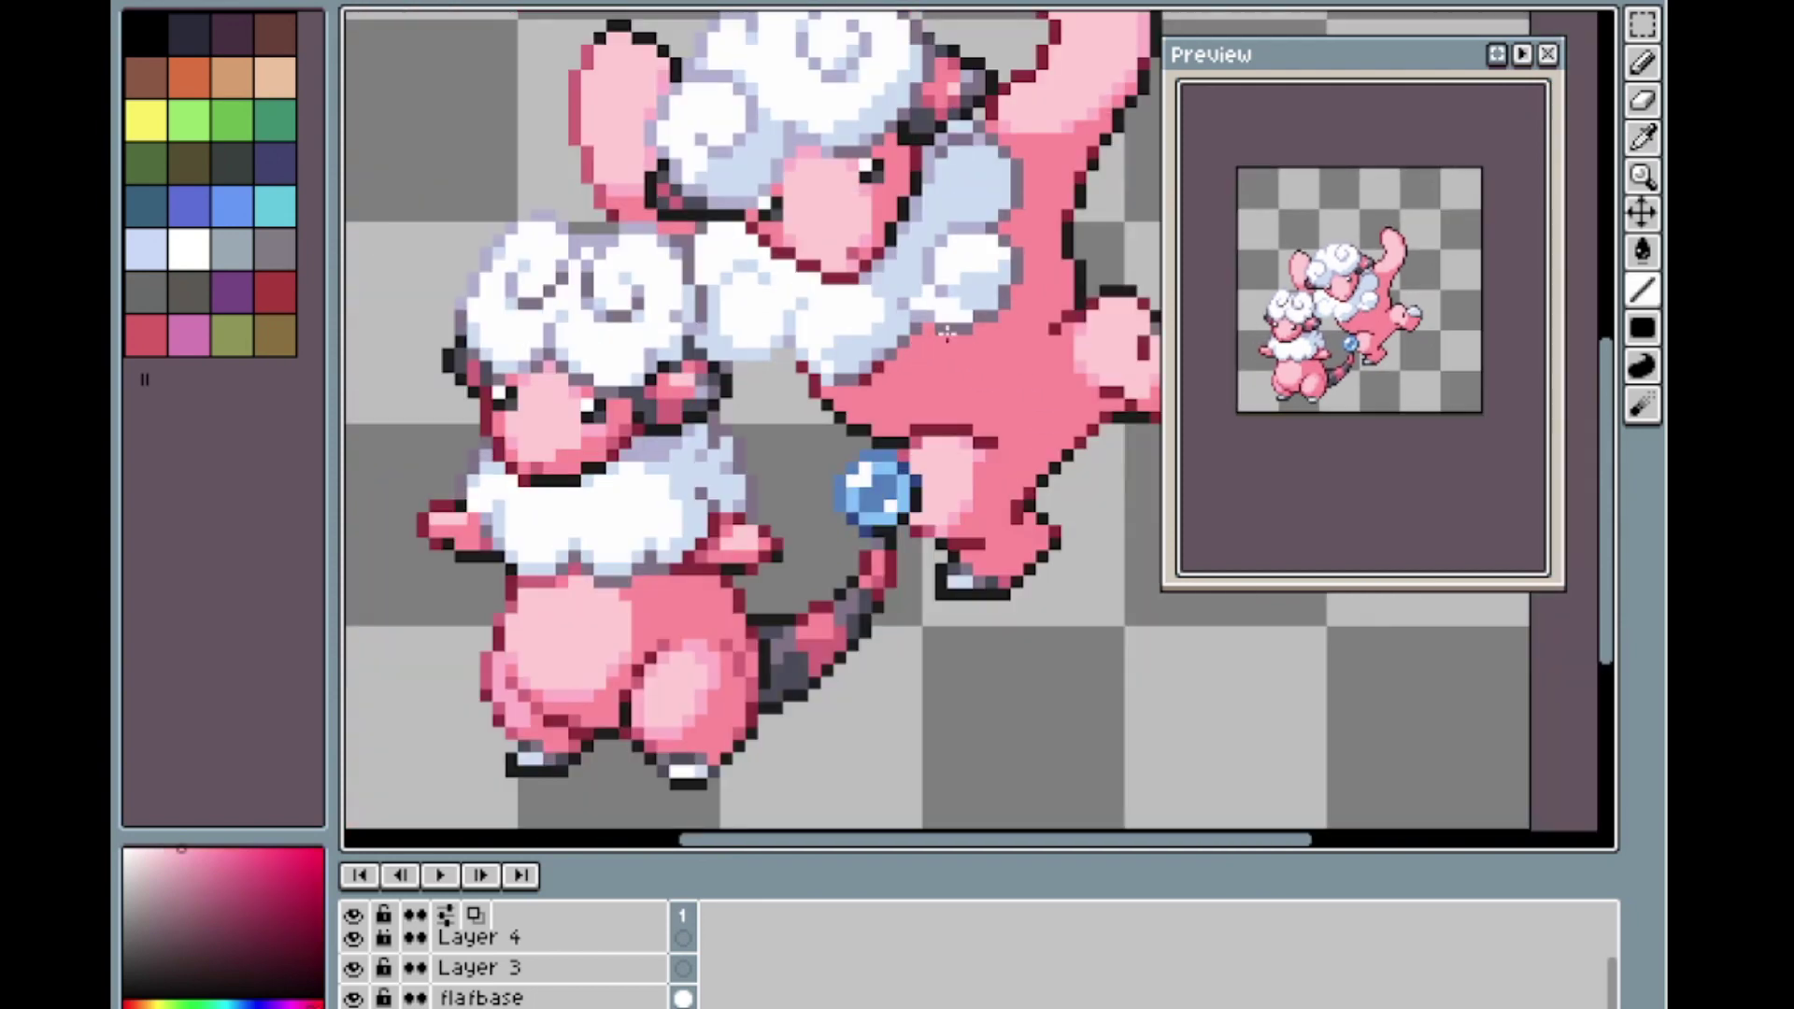
scroll(921, 452, "up", 1)
scroll(888, 524, "down", 2)
scroll(864, 561, "up", 2)
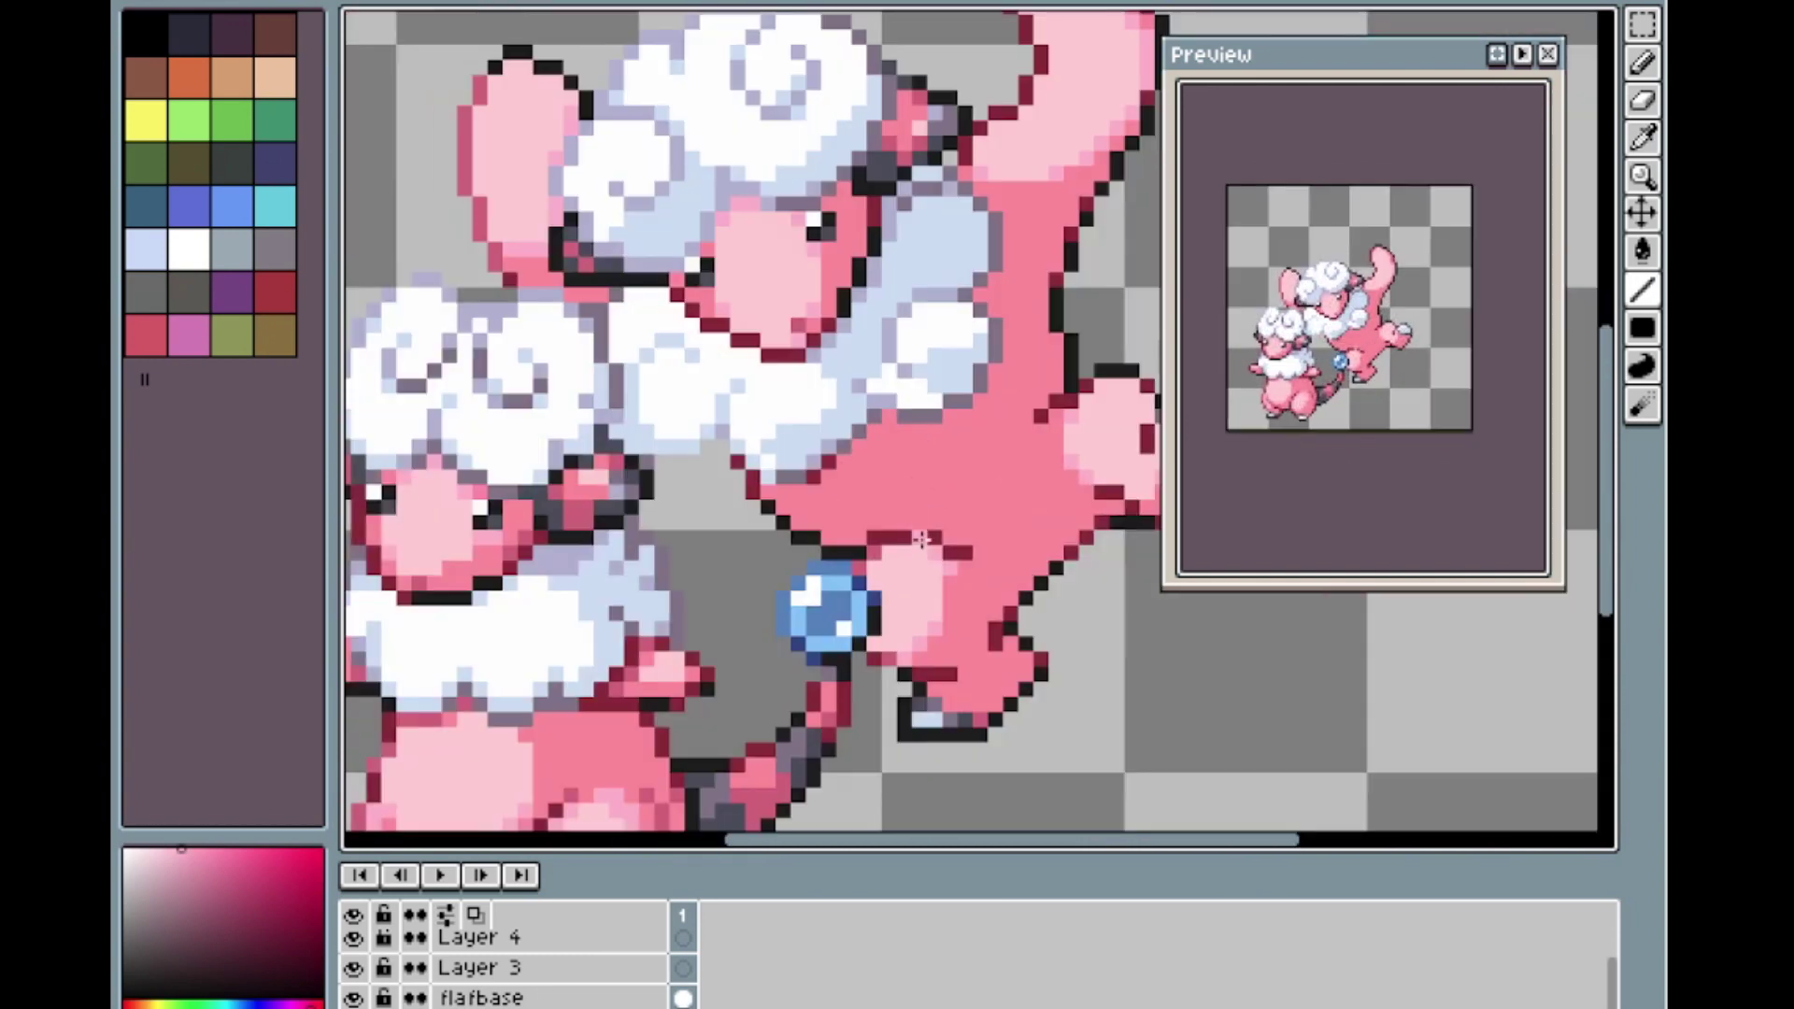
left_click(886, 533, "alt")
scroll(869, 465, "down", 2)
scroll(1069, 349, "up", 2)
scroll(1009, 415, "up", 1)
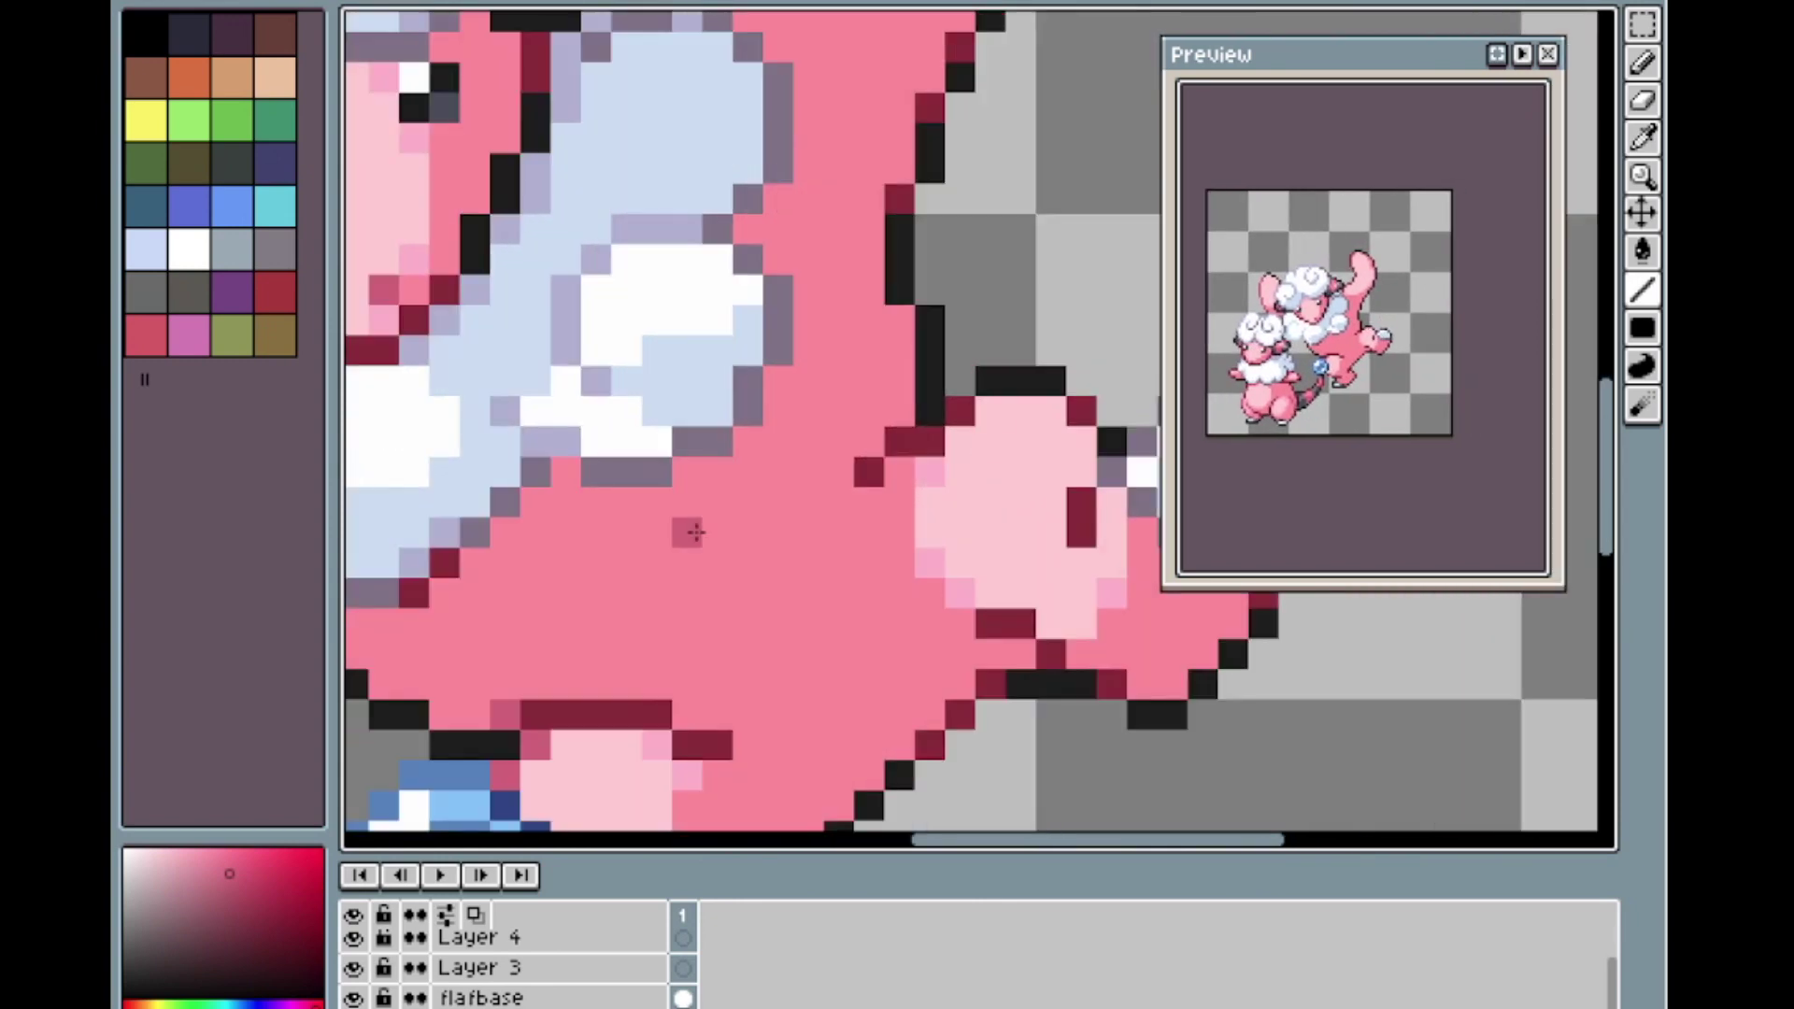
Move the dark red outline at the raised thigh's upper corner outward by one pixel and fill inside it with light pink.
left_click(961, 408, "alt")
left_click_drag(959, 381, 929, 411)
left_click(989, 412, "alt")
left_click(965, 412)
right_click(936, 440)
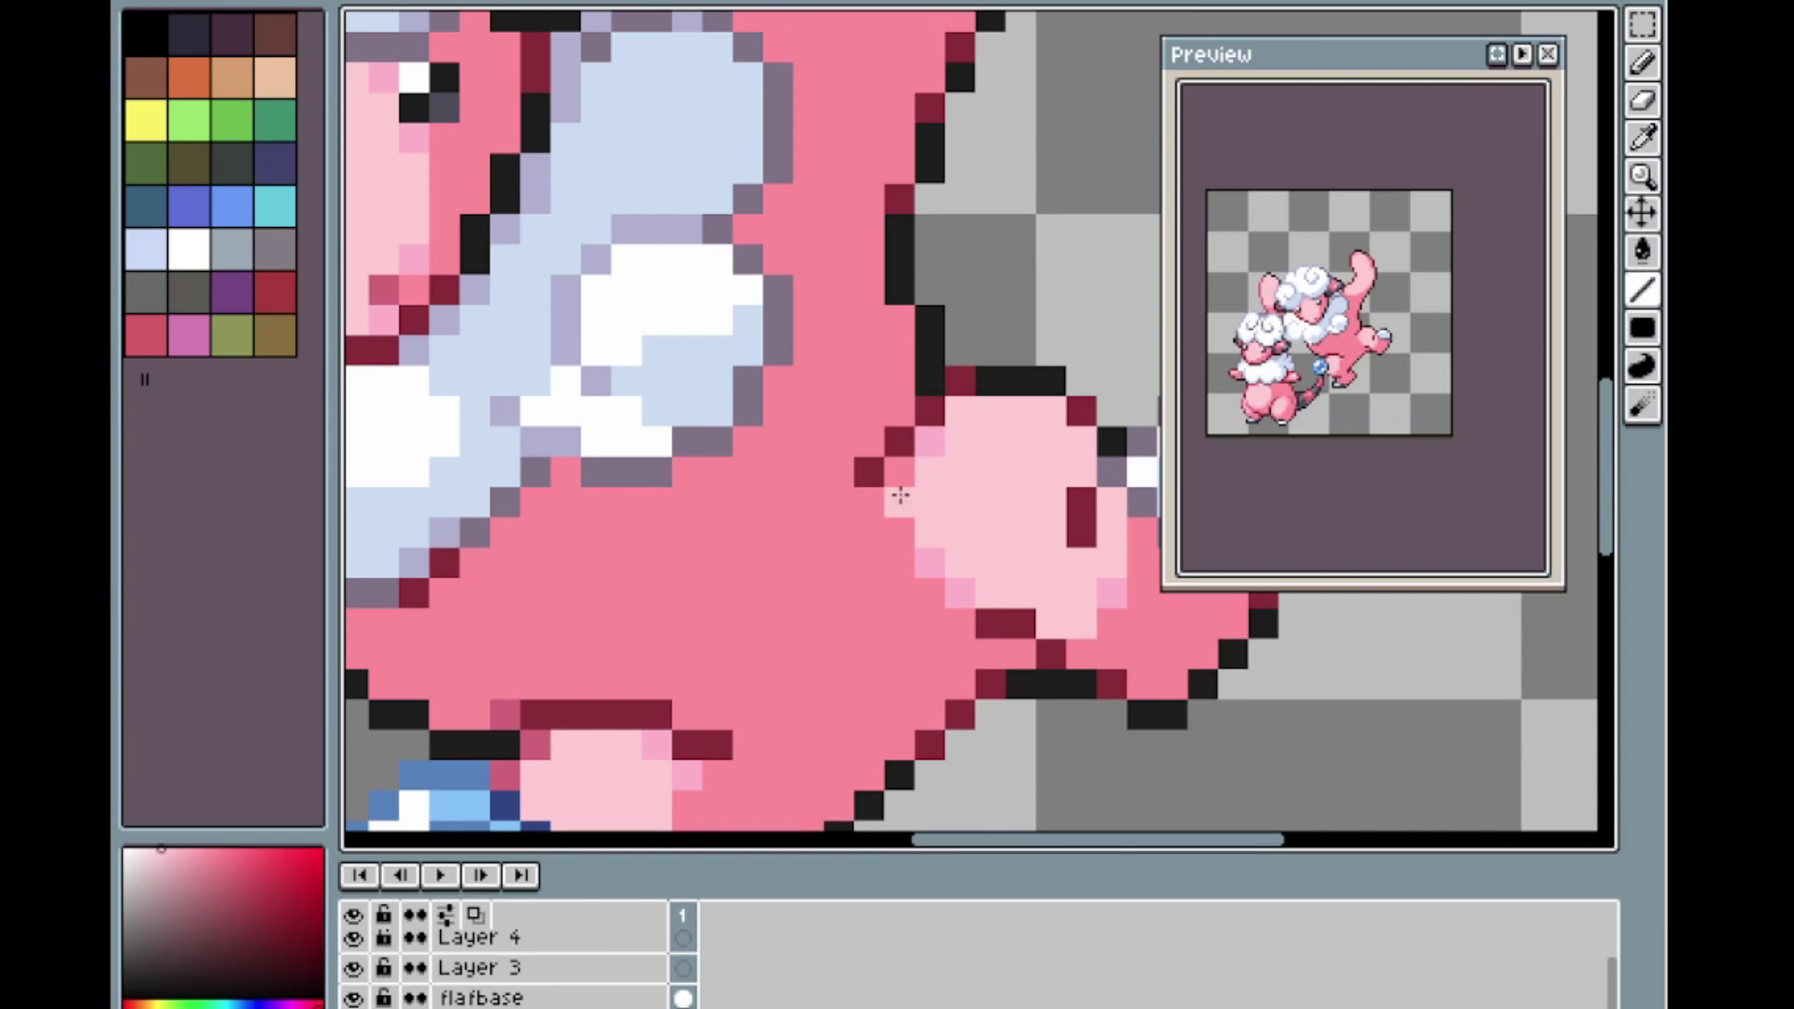
Reshape the raised thigh's inner edge into a rounded dark red step, with light pink and a mid-pink shading pixel inside.
scroll(1007, 448, "down", 3)
scroll(1006, 412, "up", 3)
left_click(962, 431, "alt")
left_click_drag(955, 431, 924, 466)
left_click(986, 470, "alt")
left_click(963, 450)
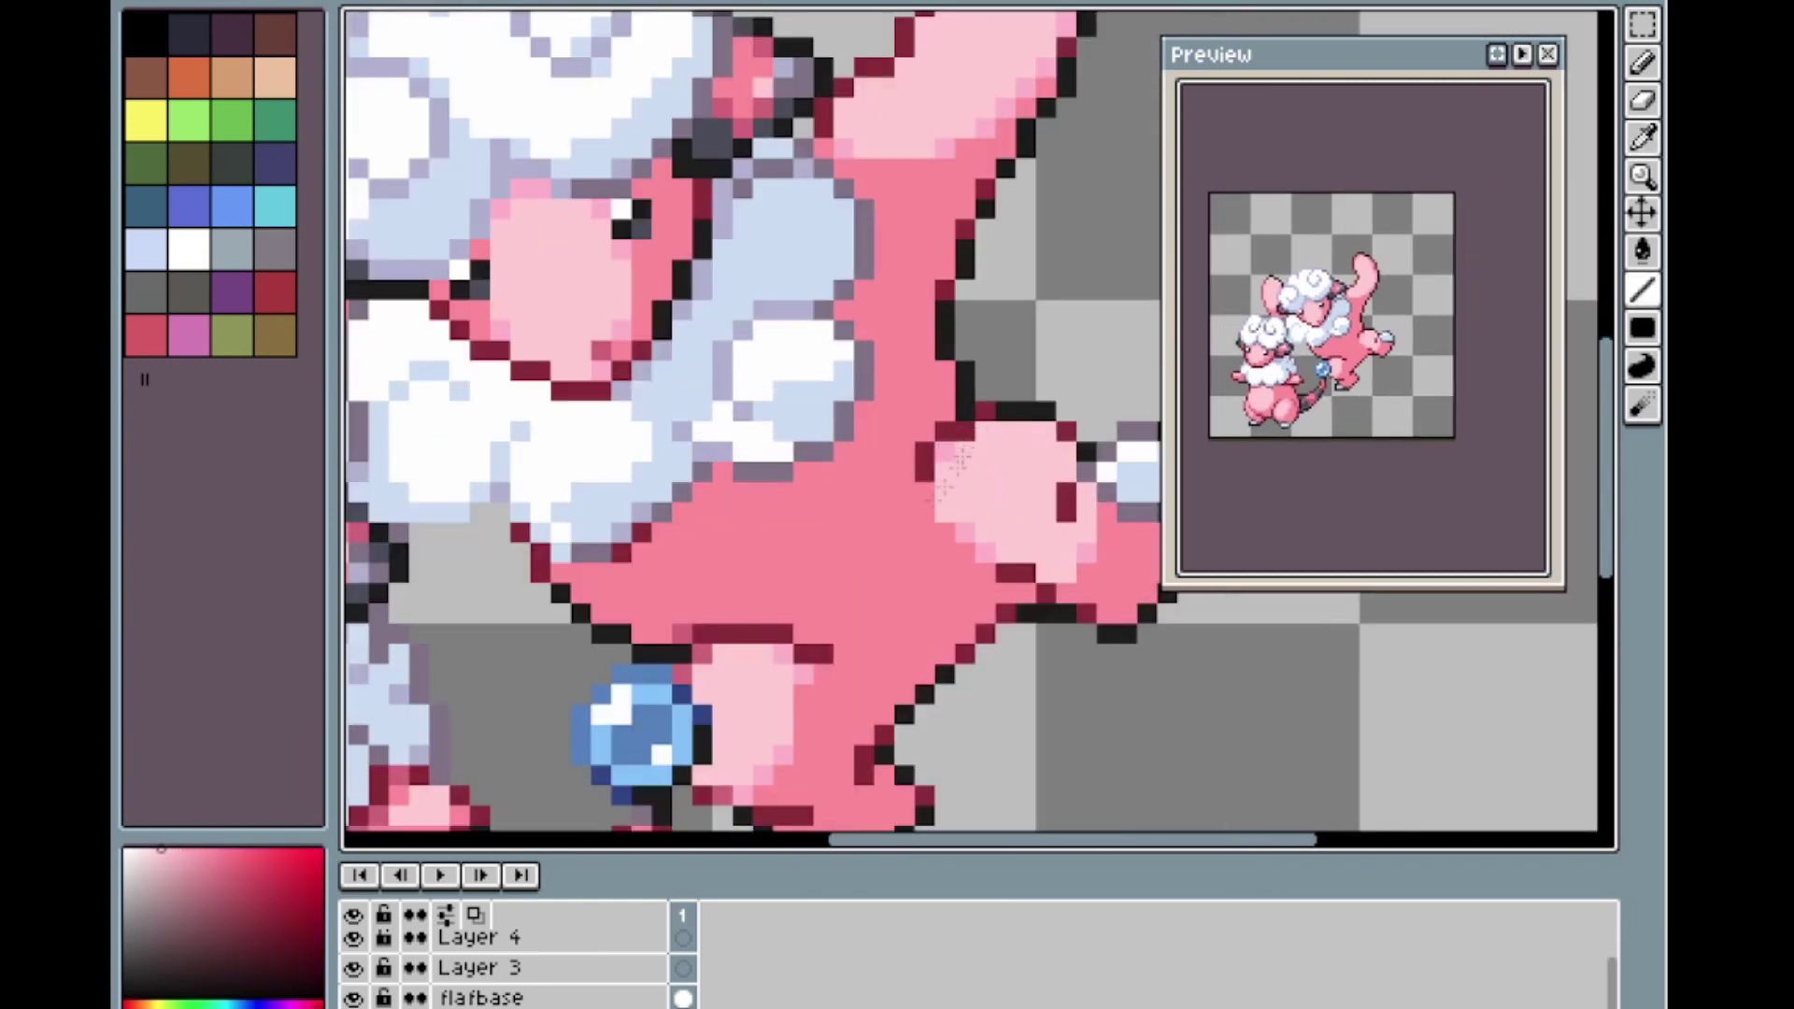
left_click(946, 452, "alt")
left_click(987, 430)
scroll(781, 318, "down", 3)
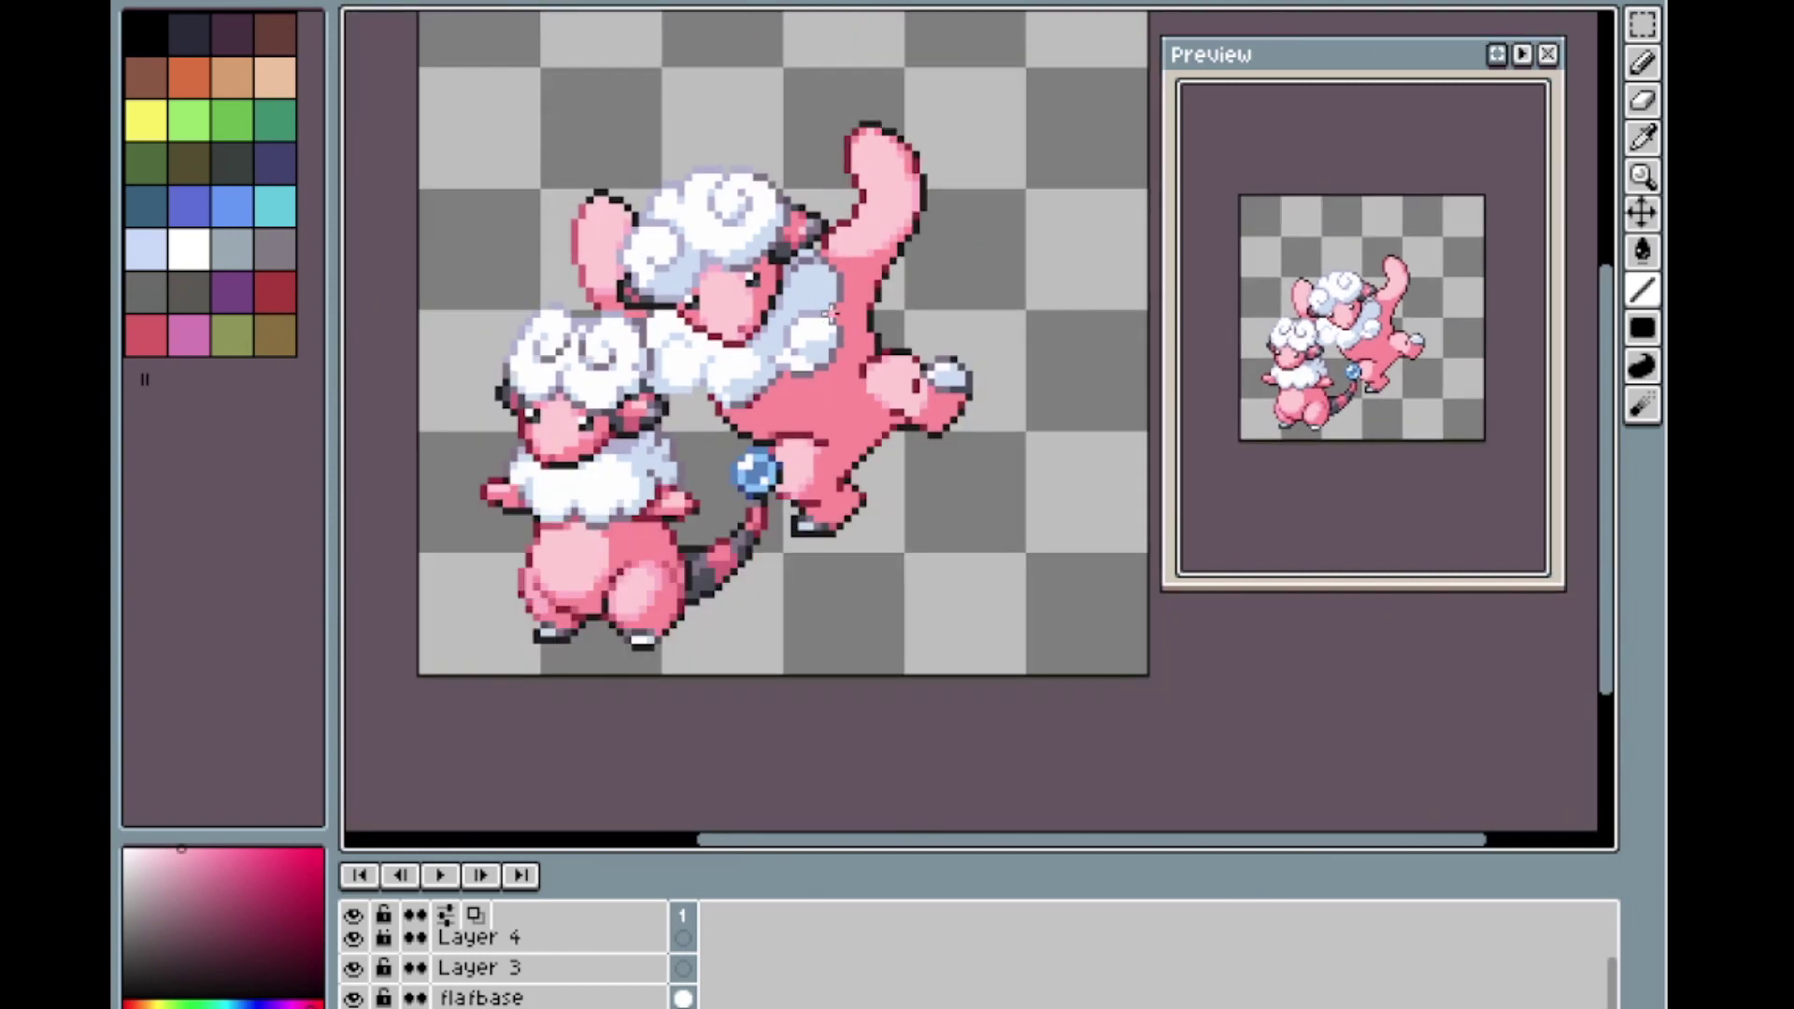
Recolor the corner where the raised thigh meets the back dark red and blend the pixels beneath with mid and light pink.
scroll(874, 343, "up", 3)
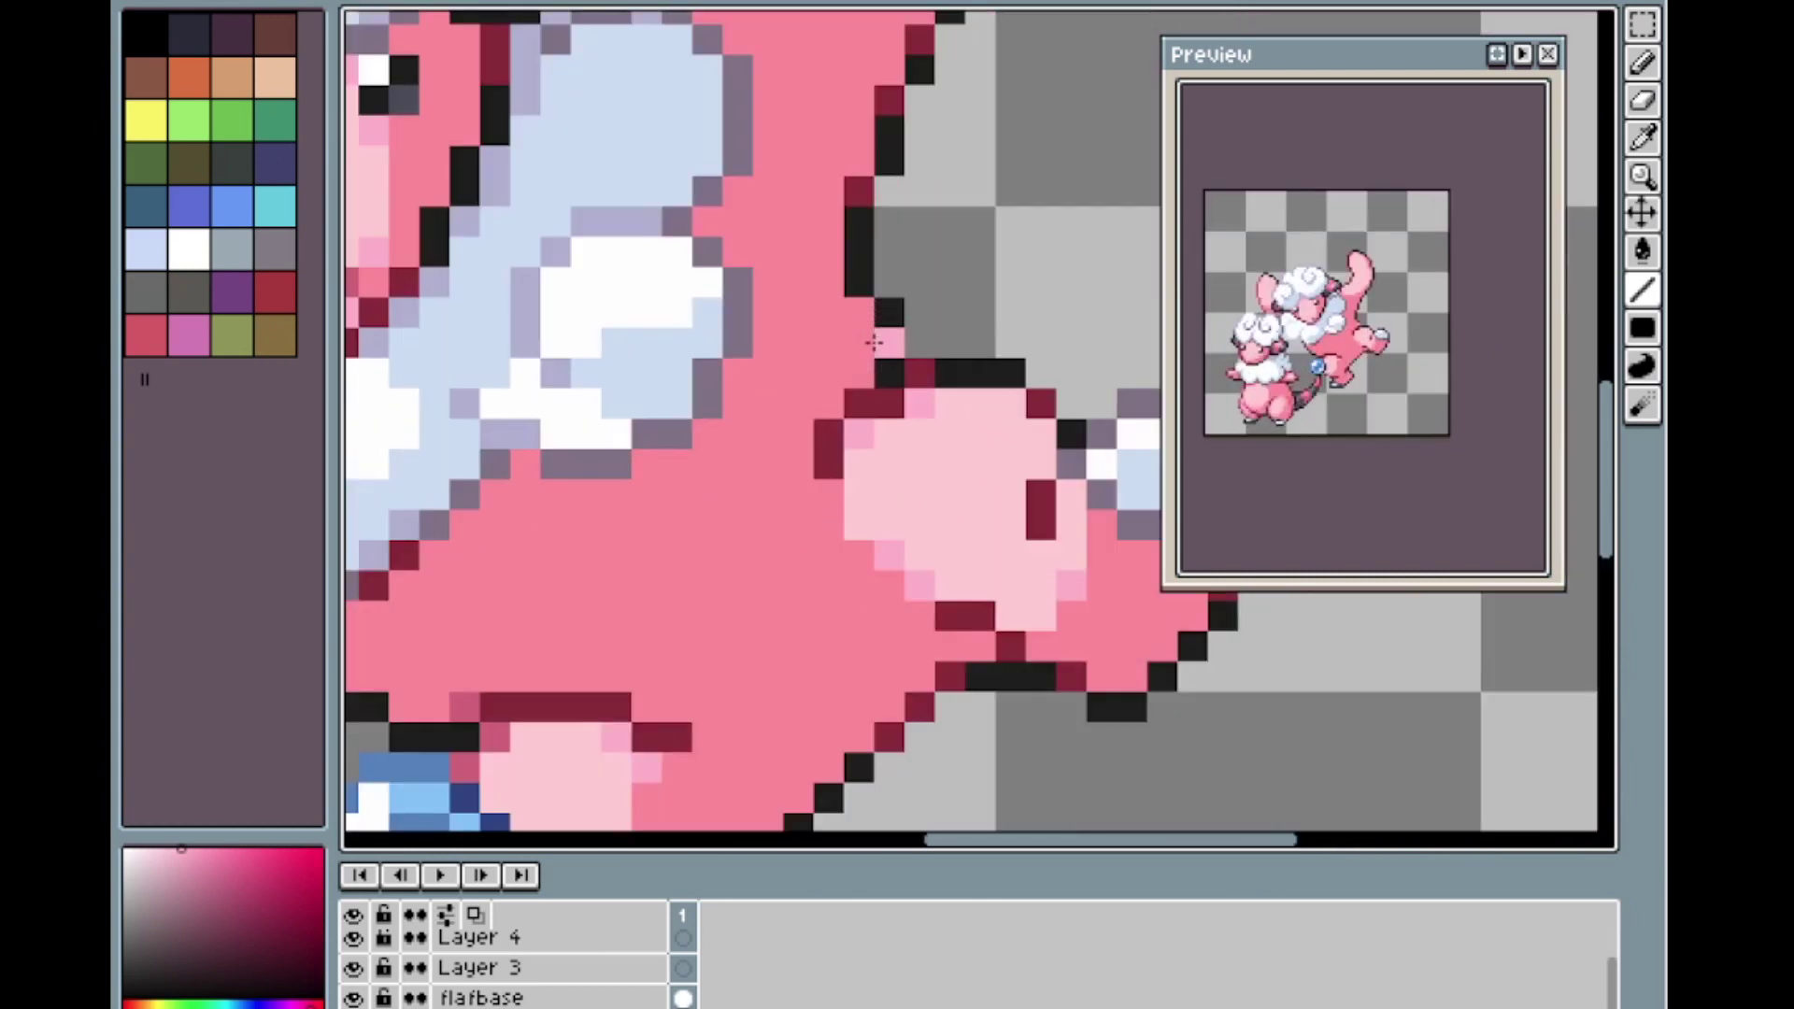
left_click(888, 342)
left_click(921, 373, "alt")
left_click(890, 373)
left_click(921, 404, "alt")
left_click(889, 403)
left_click(955, 433, "alt")
left_click(924, 407)
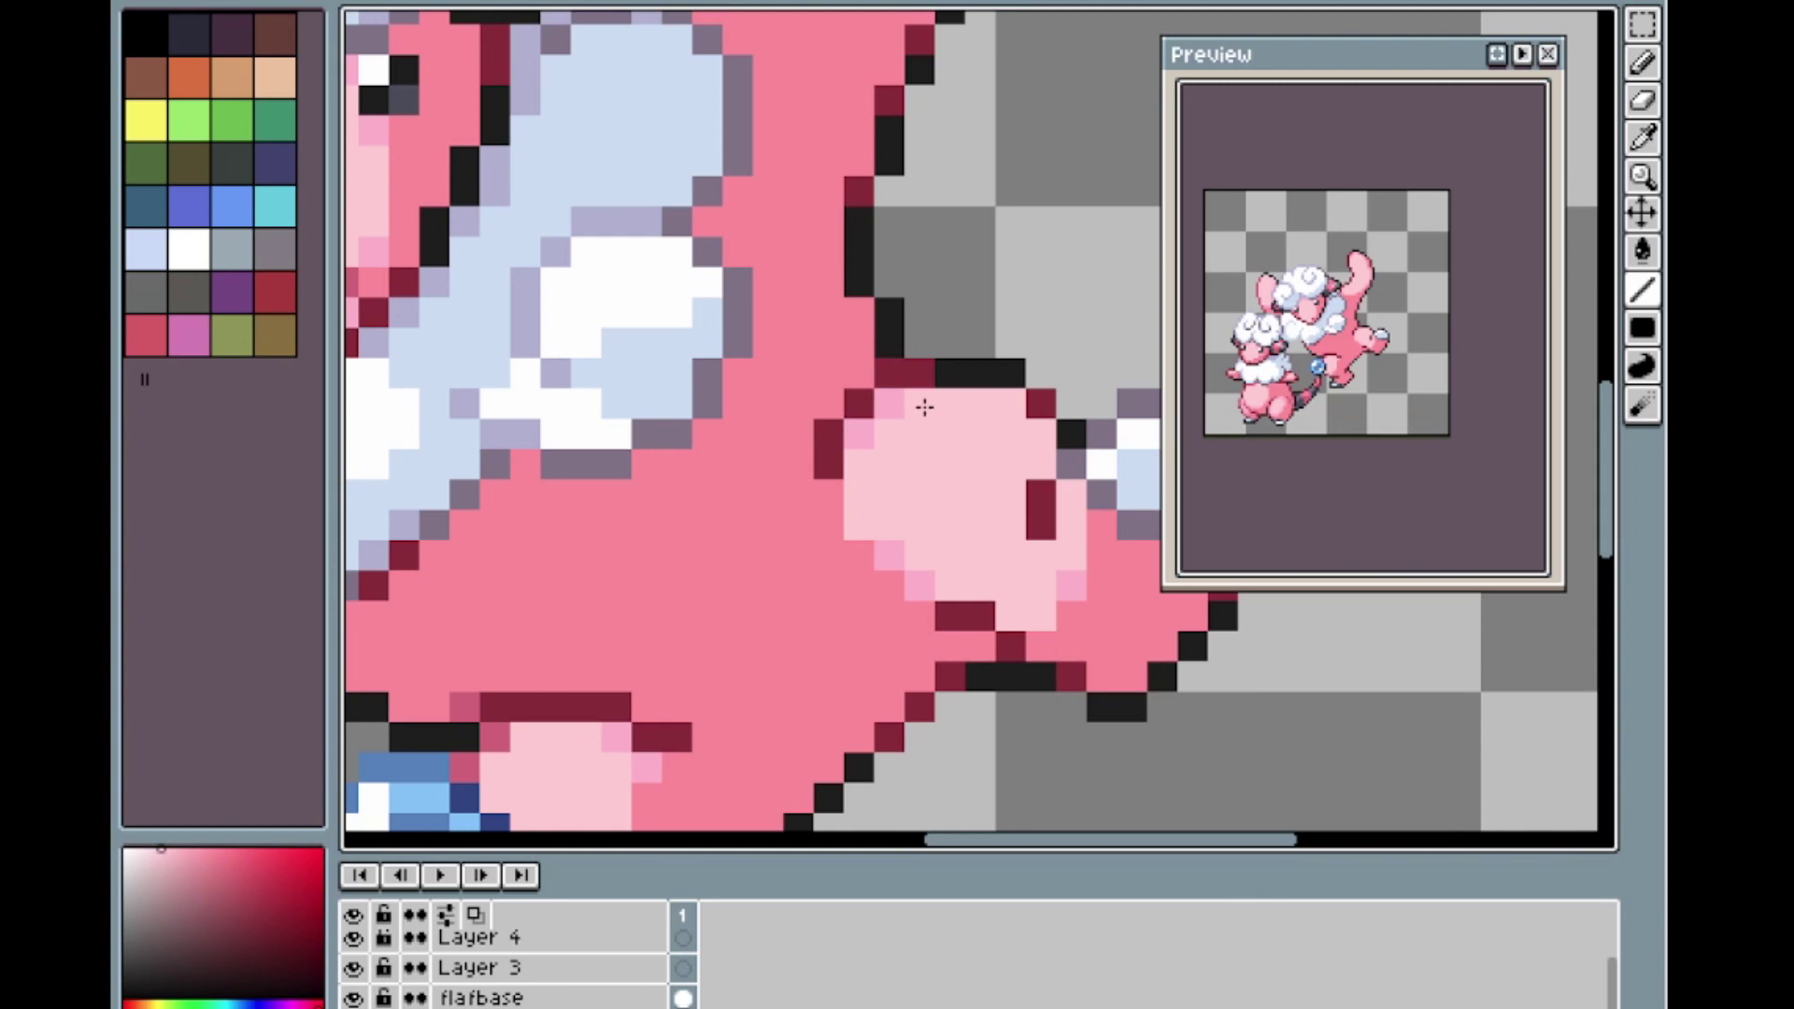
scroll(933, 410, "down", 4)
scroll(832, 376, "up", 1)
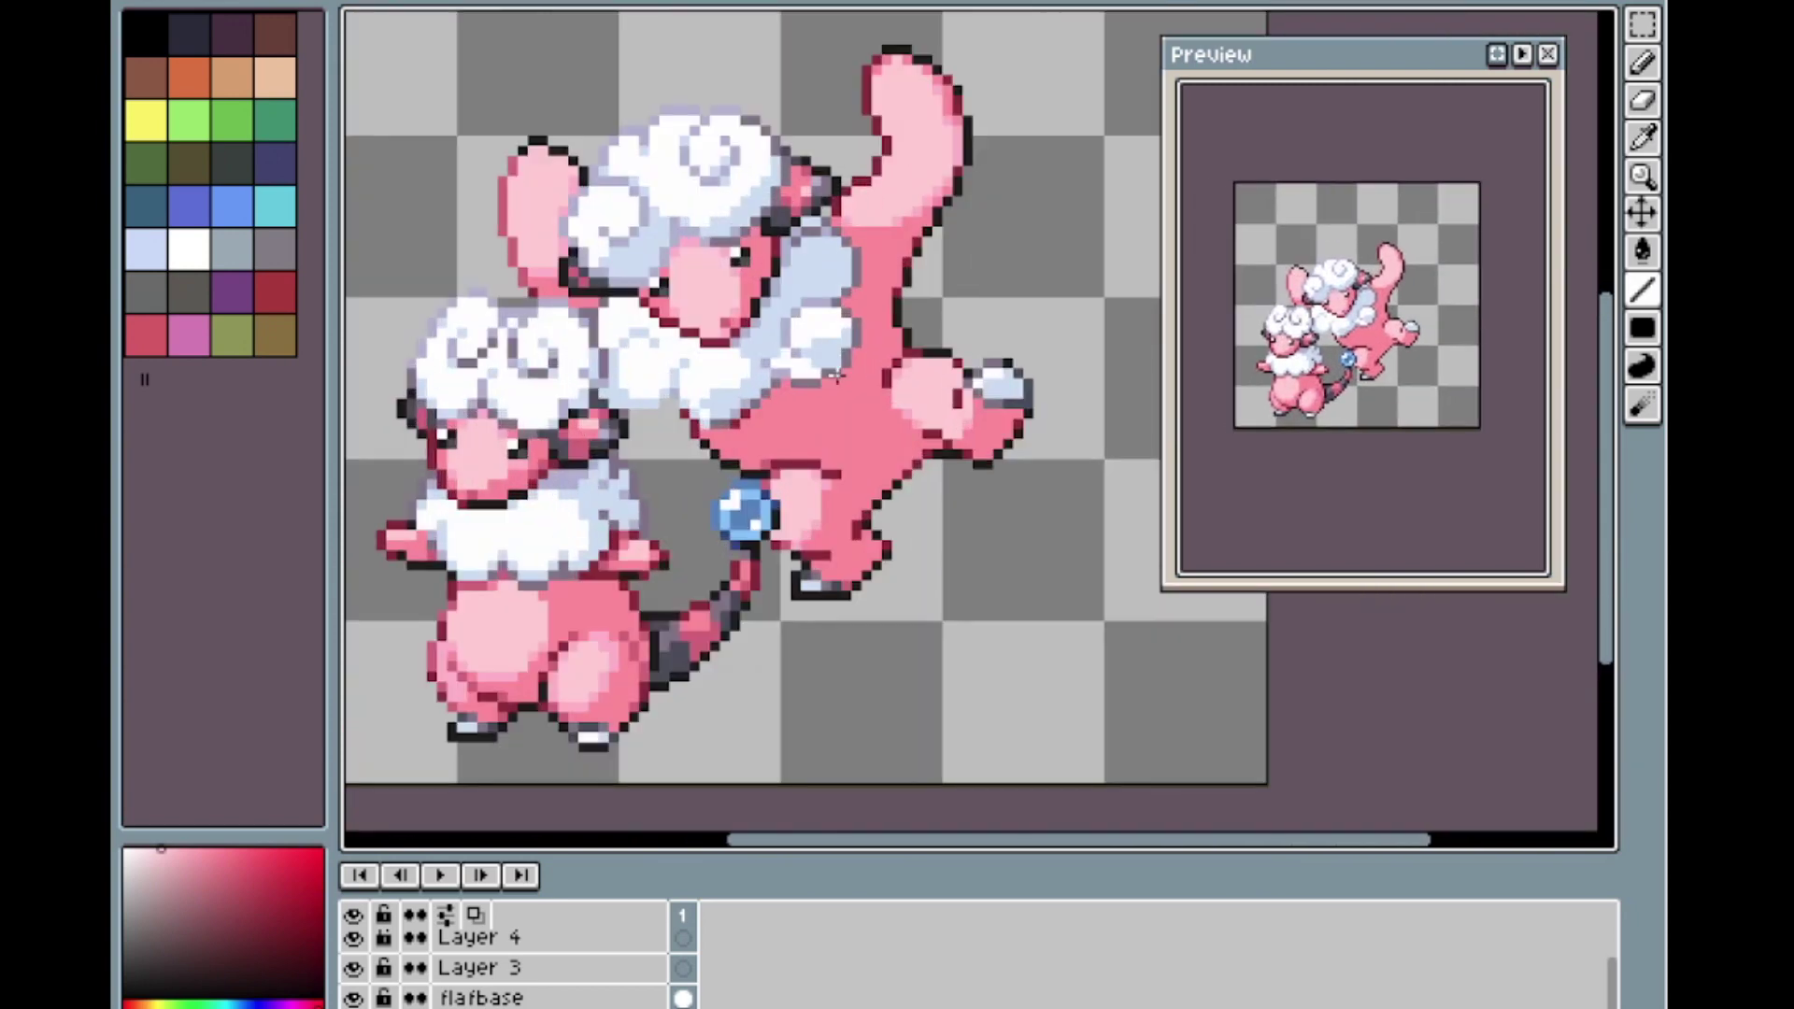
Switch to the Infinite Fusion Calculator page, select the Flaaffy/Vigoroth fusion number 180.386, and return to the sprite in Aseprite.
scroll(837, 411, "down", 1)
scroll(636, 956, "down", 2)
scroll(637, 956, "up", 1)
key("m")
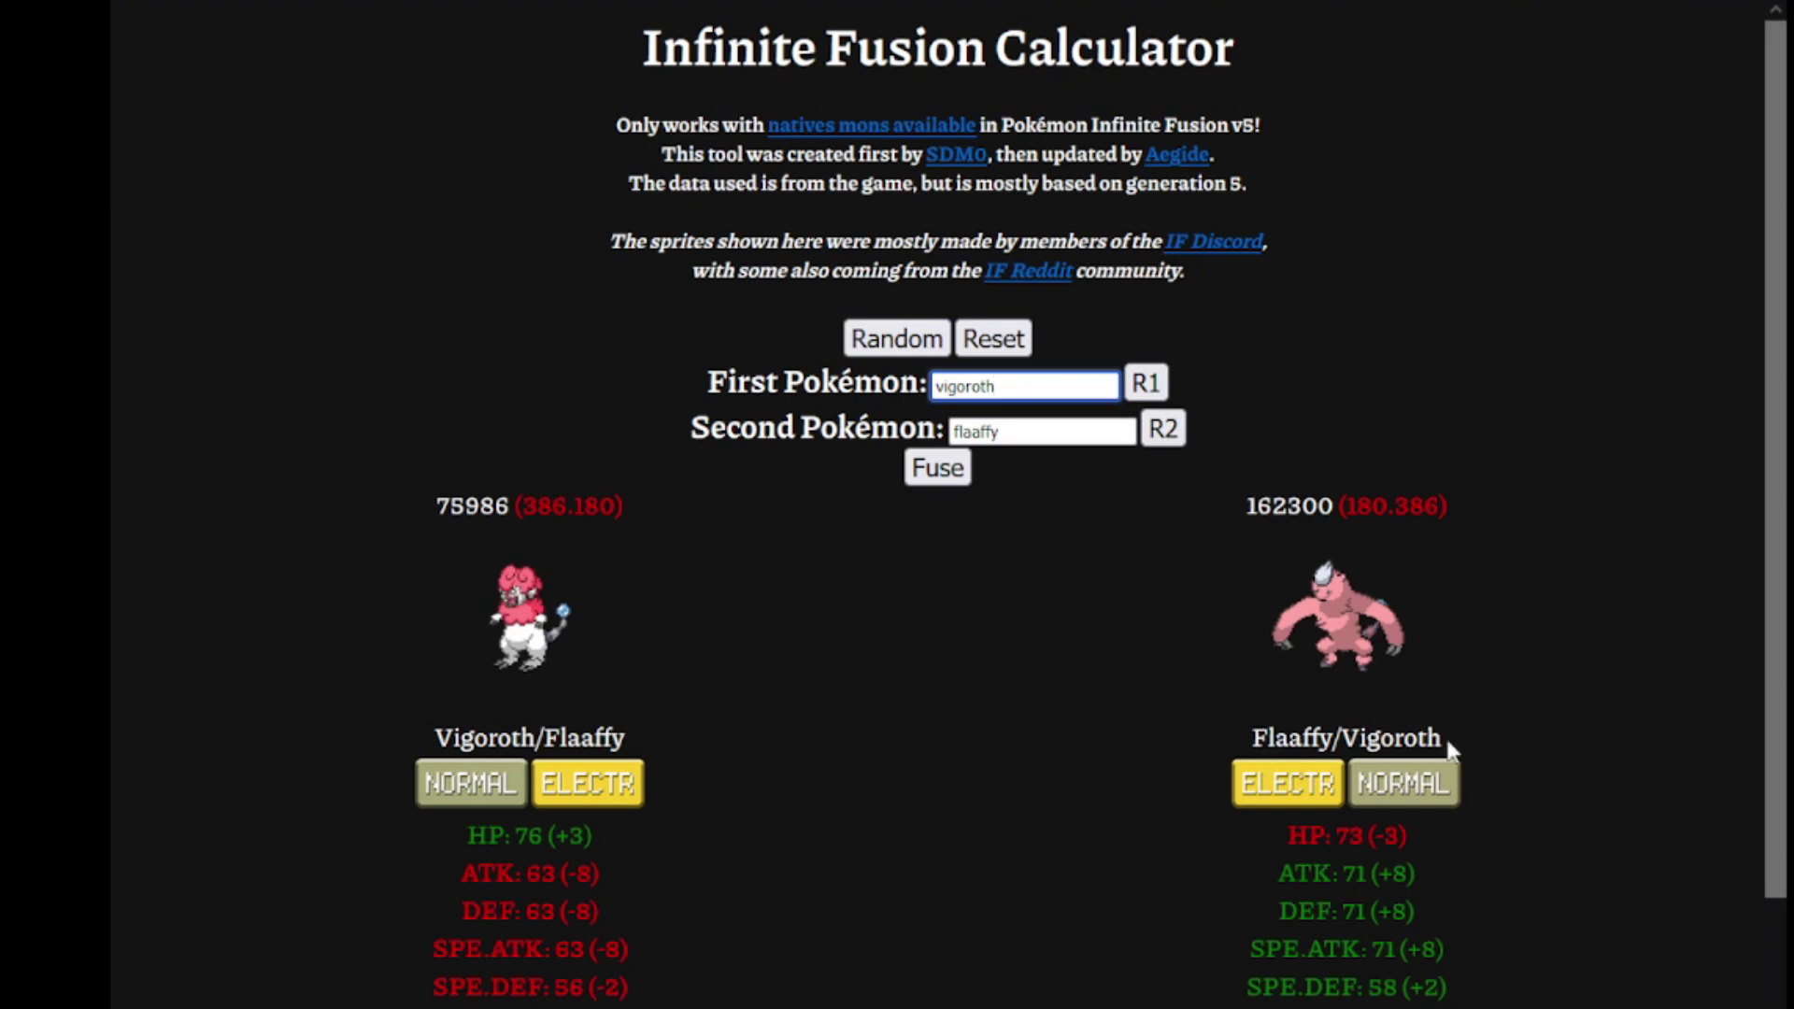
left_click_drag(1345, 496, 1440, 503)
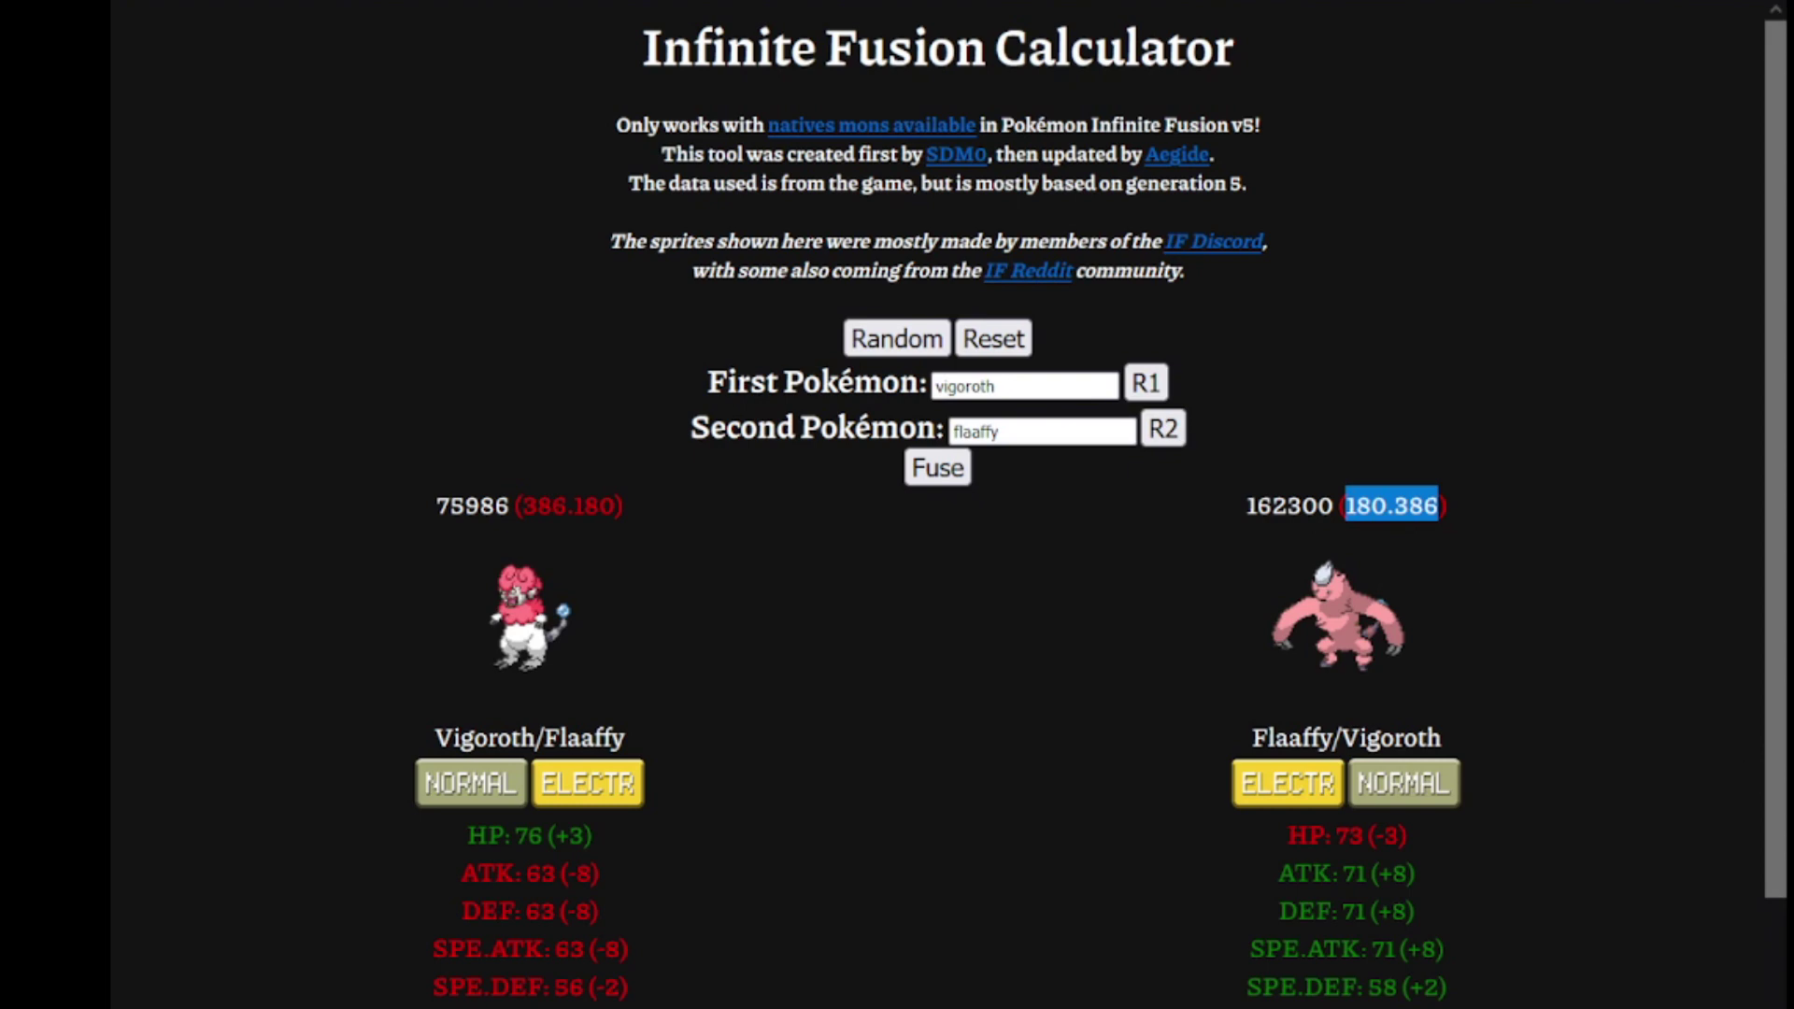
key("alt+Tab")
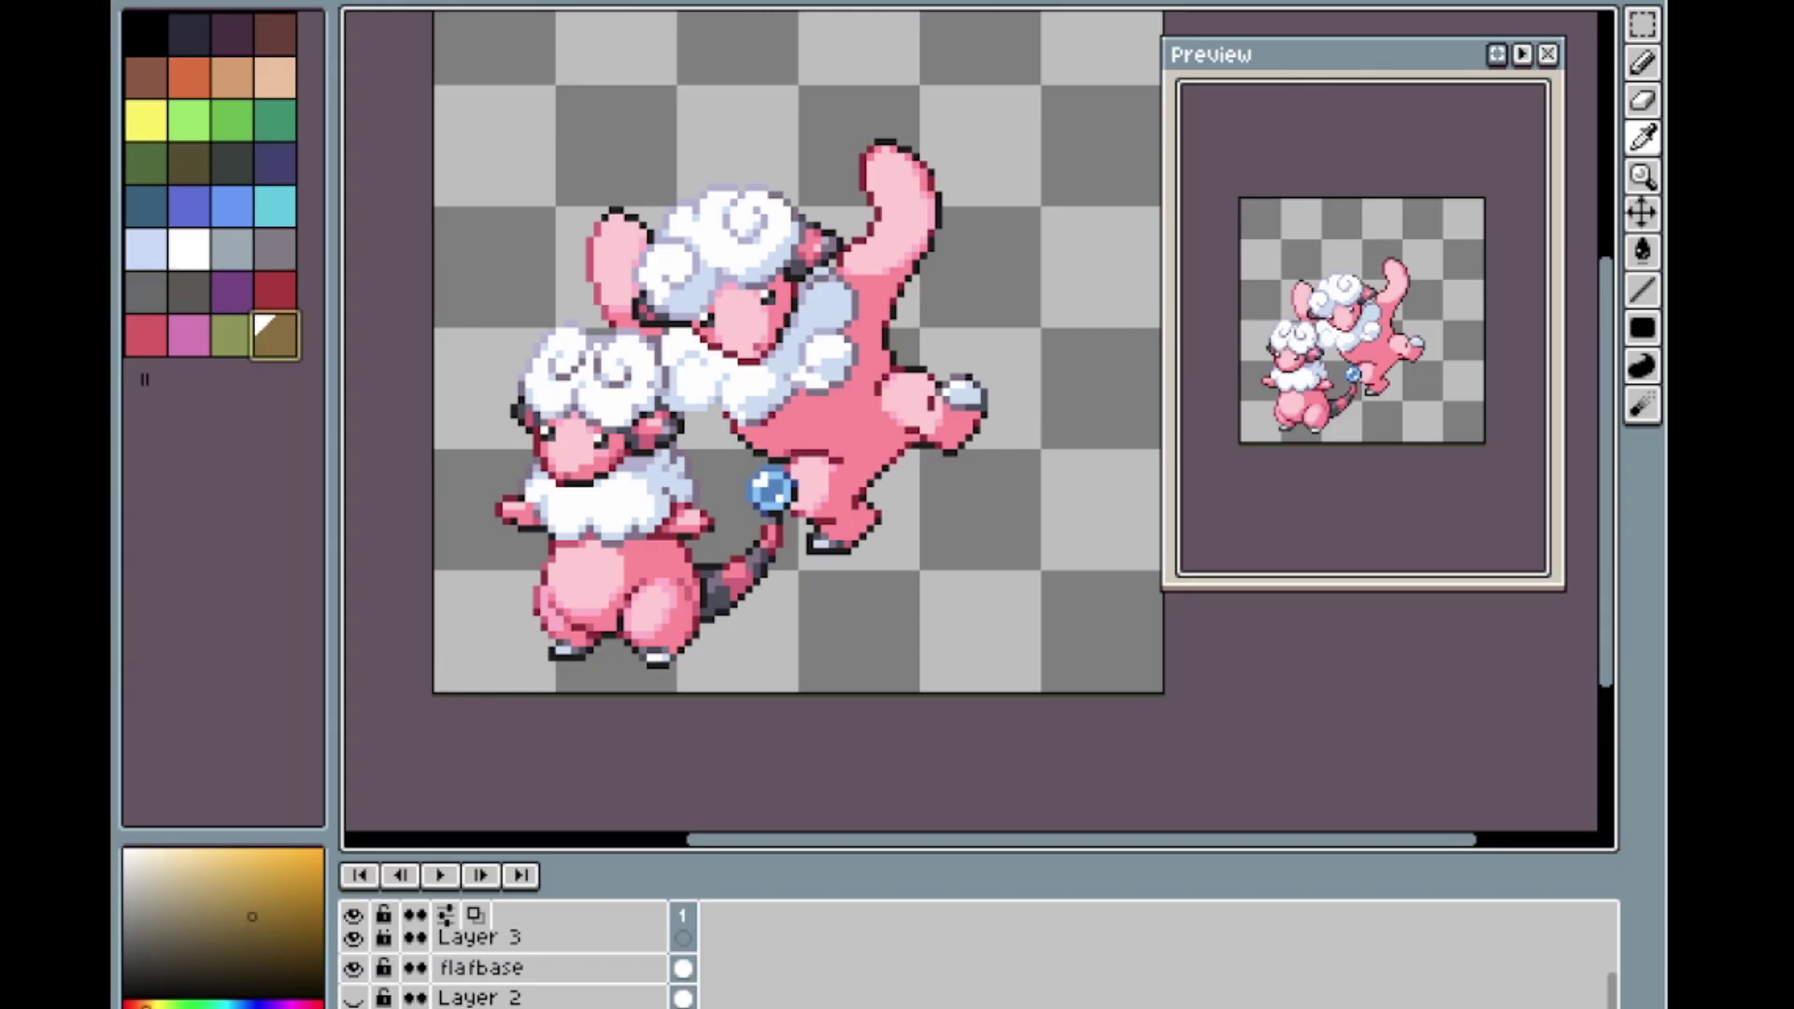
key("ctrl+v")
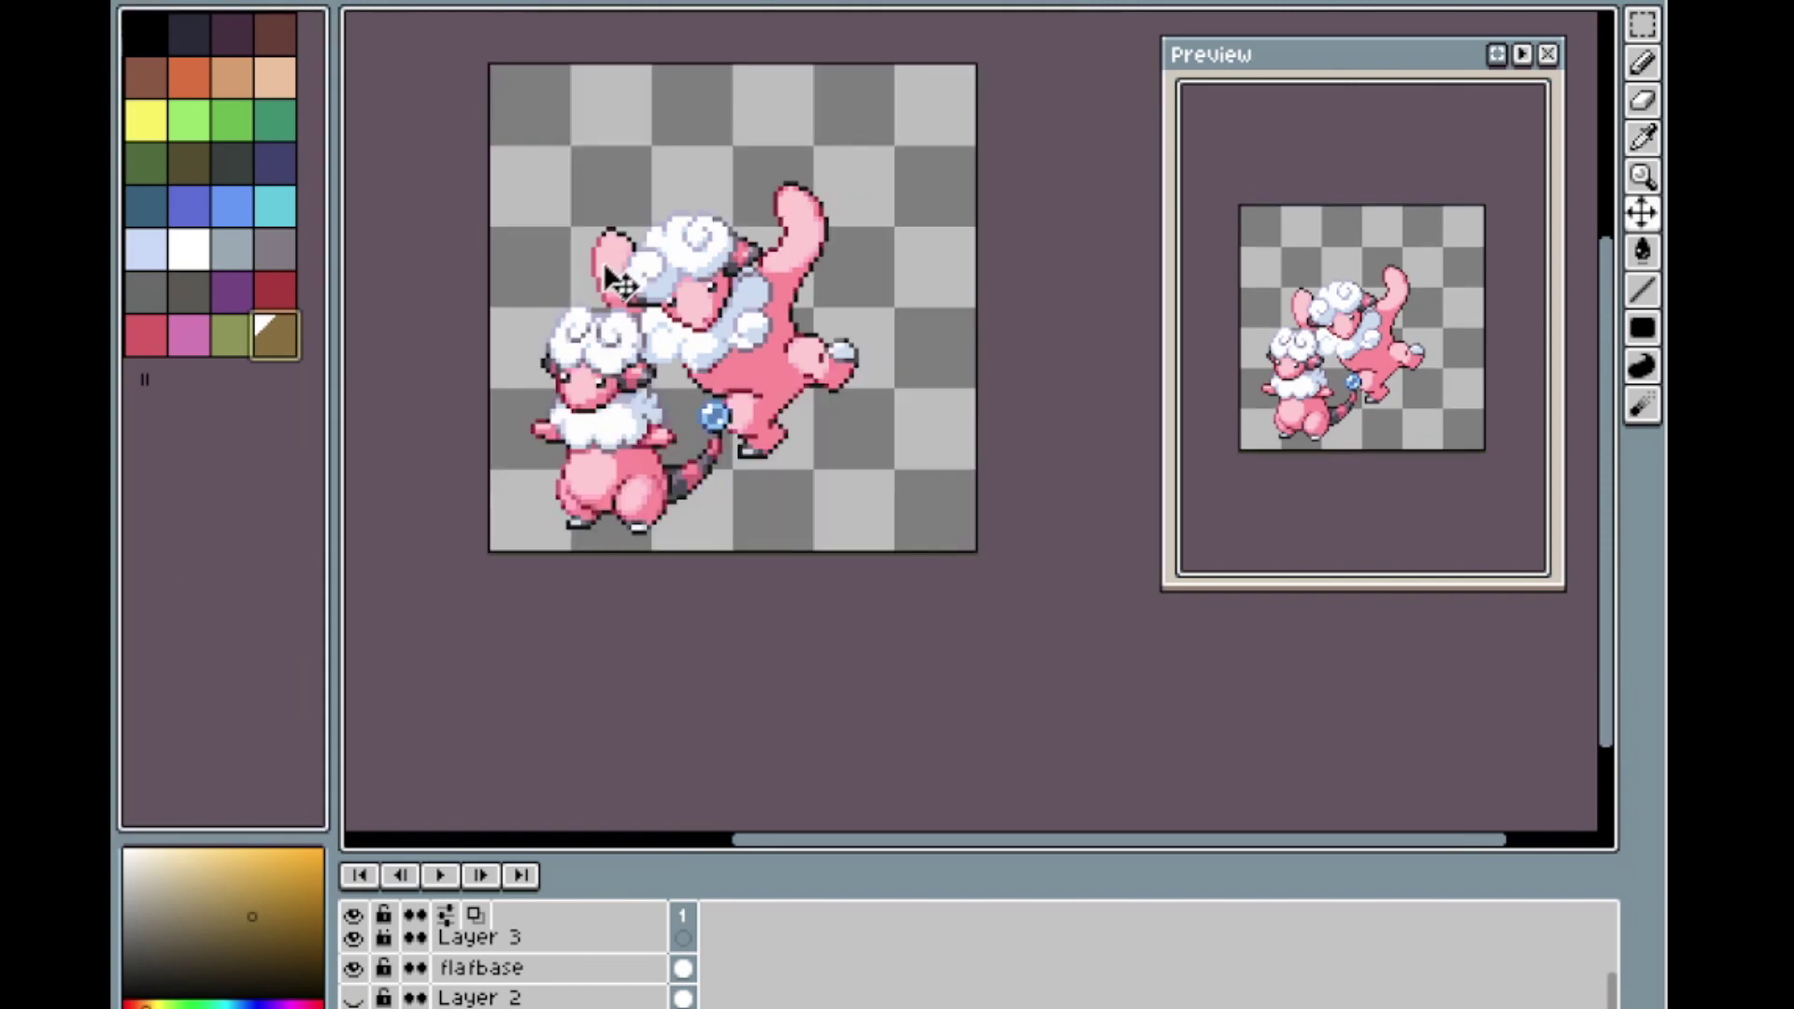
Examine the dancing sheep's overall shape and outline beside the standing flafbase sheep.
scroll(606, 225, "up", 1)
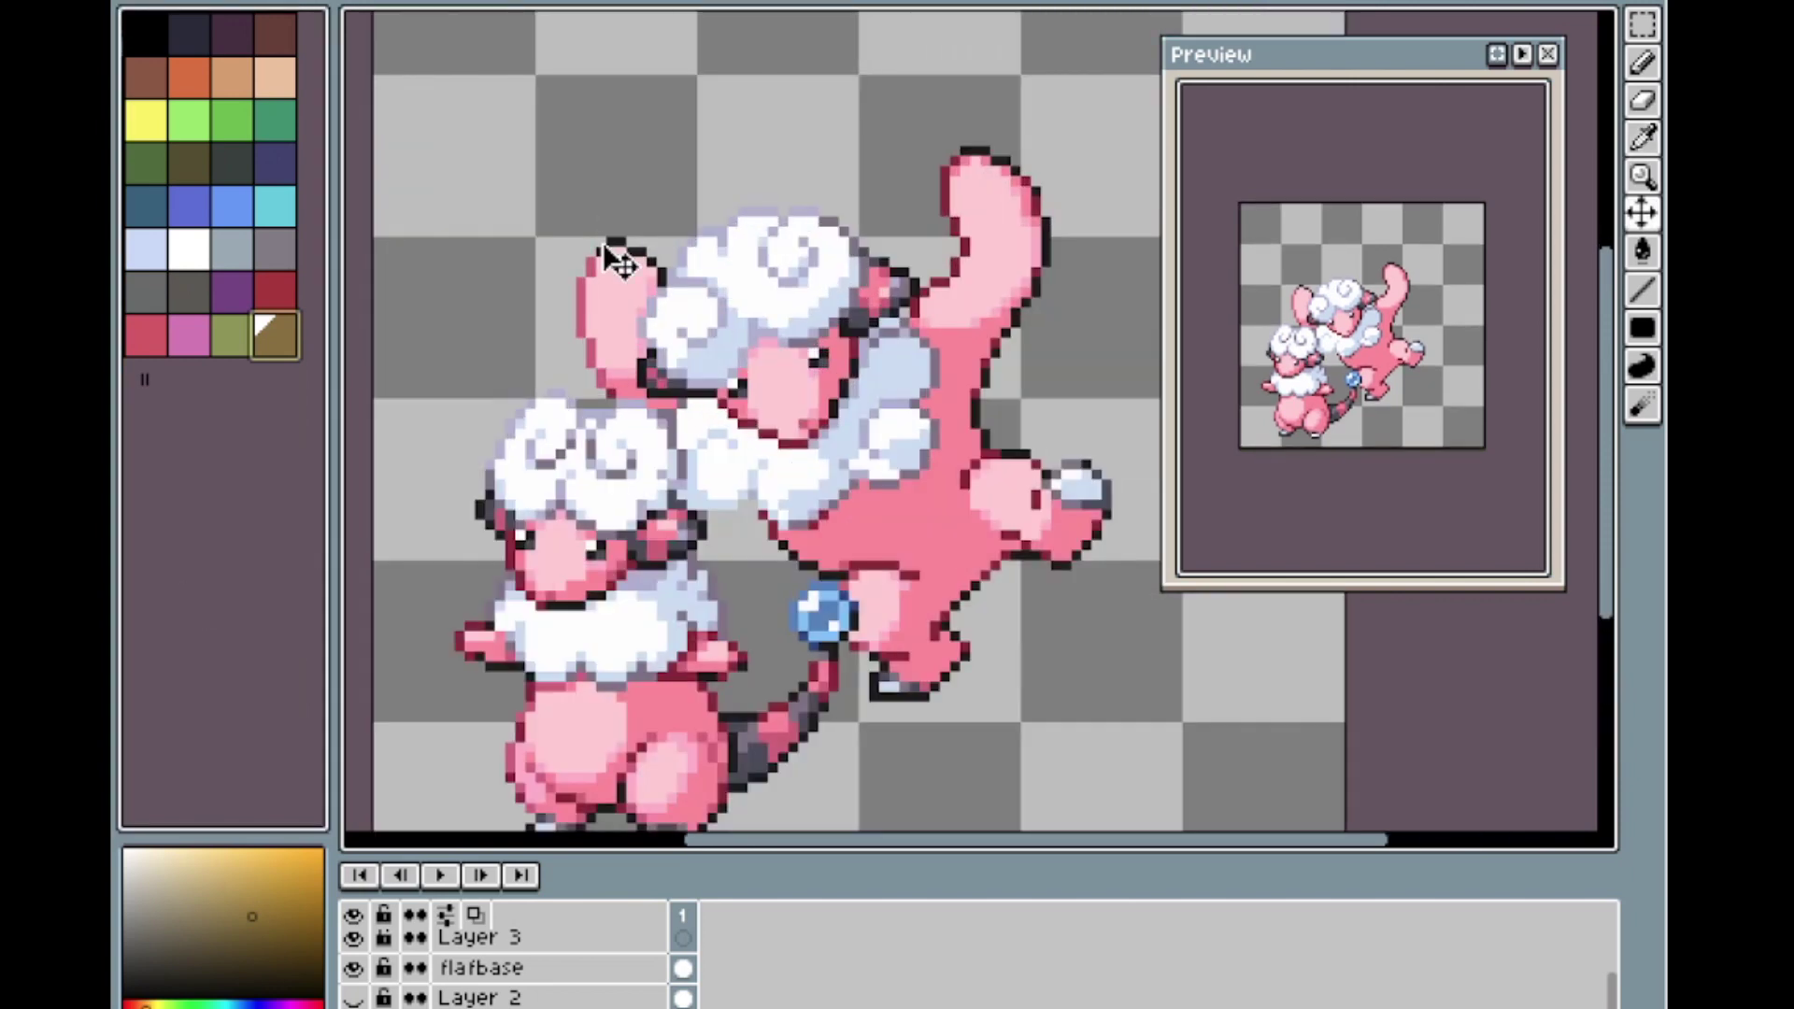
scroll(609, 250, "down", 1)
scroll(678, 335, "up", 1)
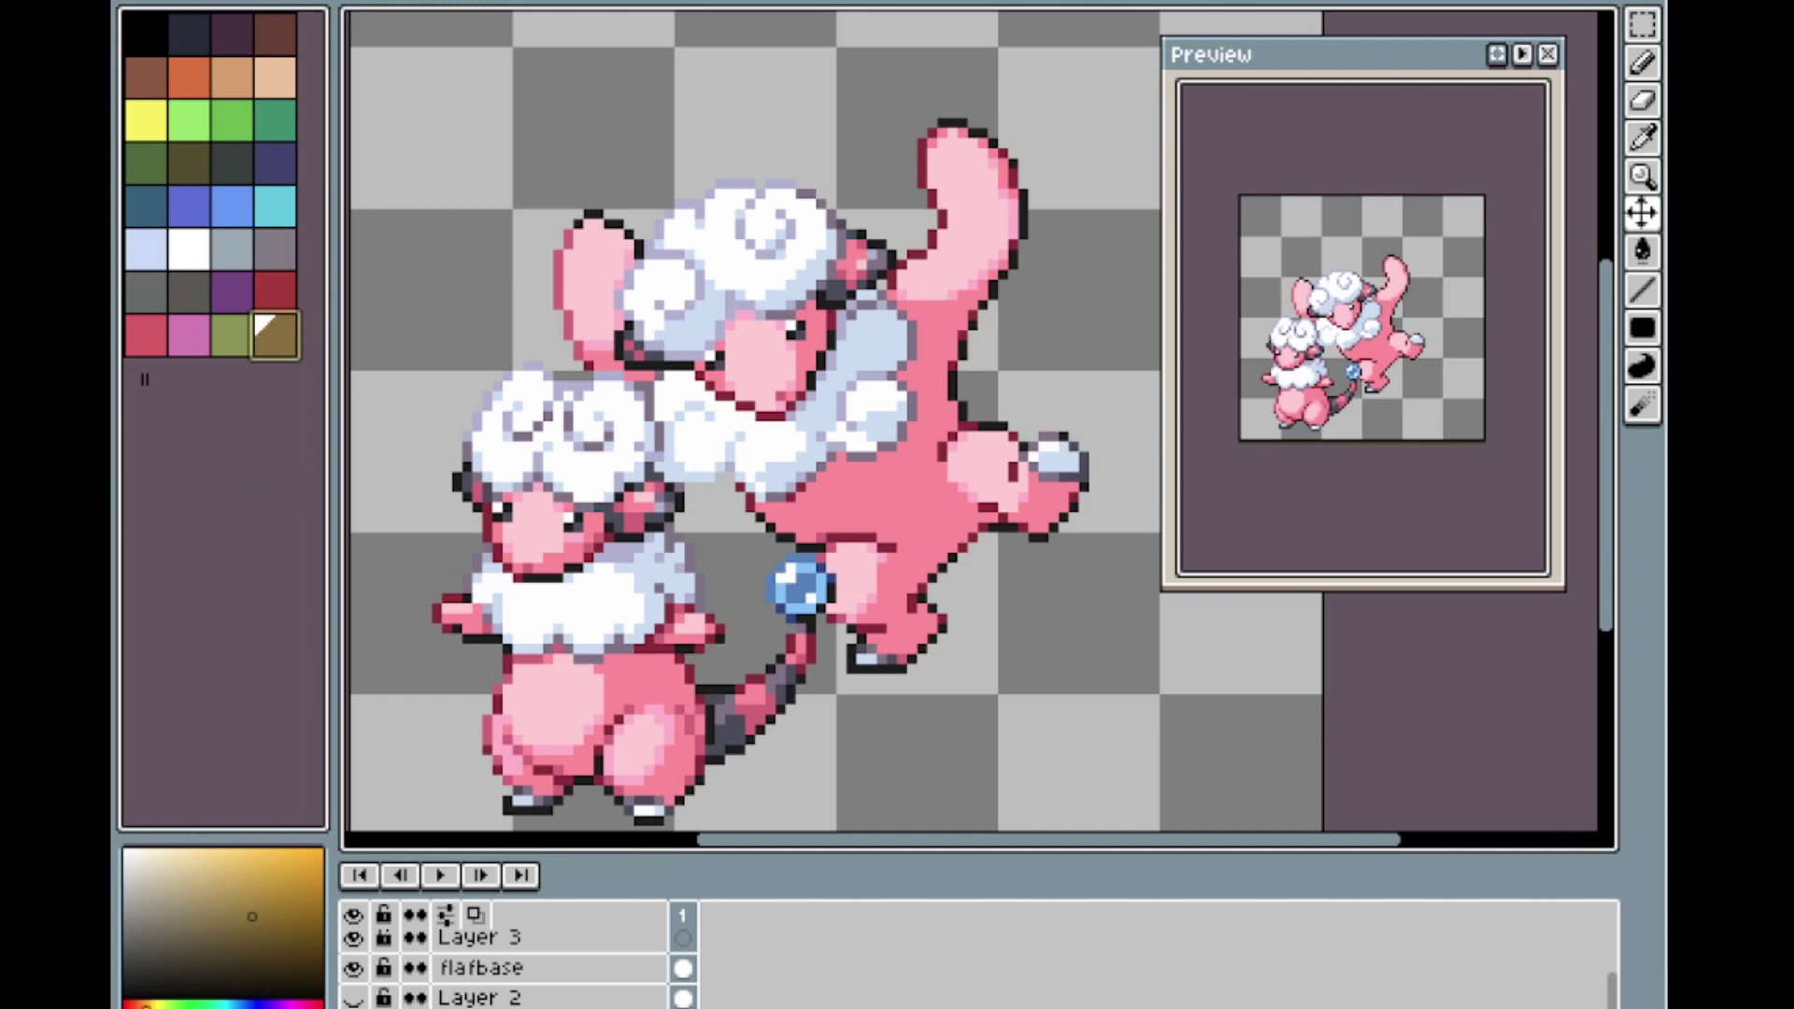
scroll(933, 616, "down", 2)
scroll(984, 616, "up", 1)
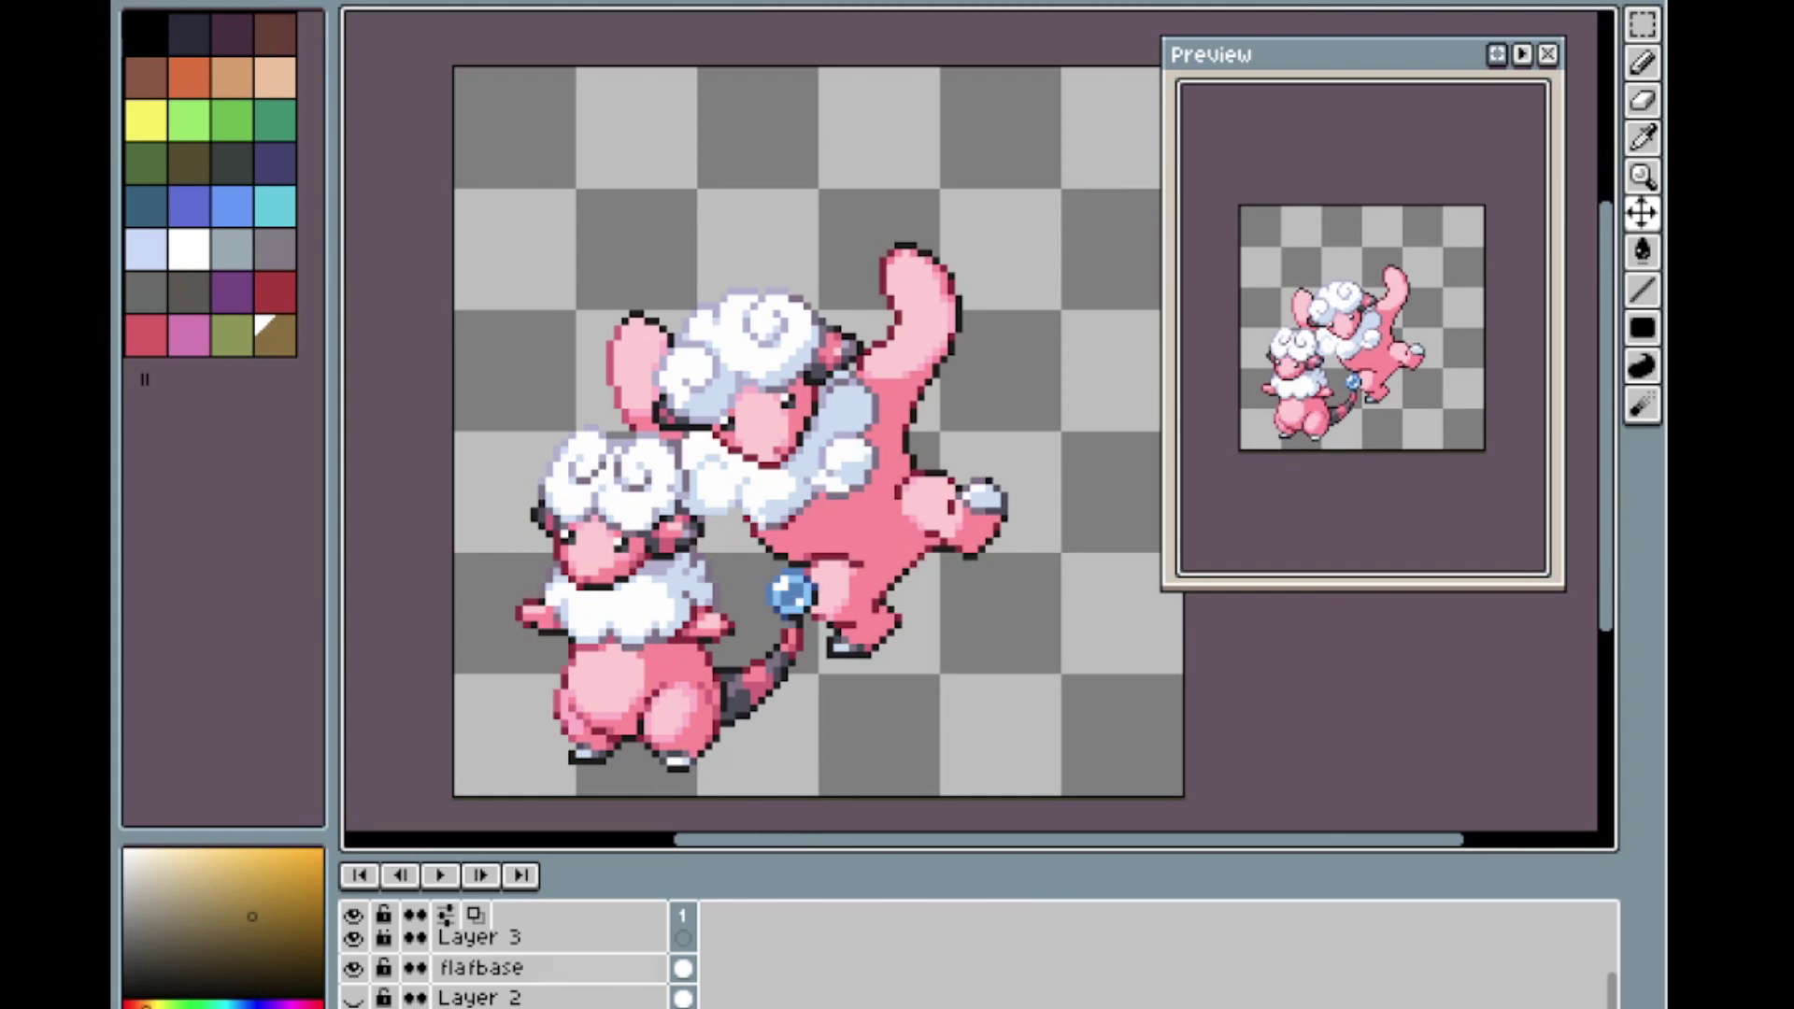
scroll(505, 967, "down", 1)
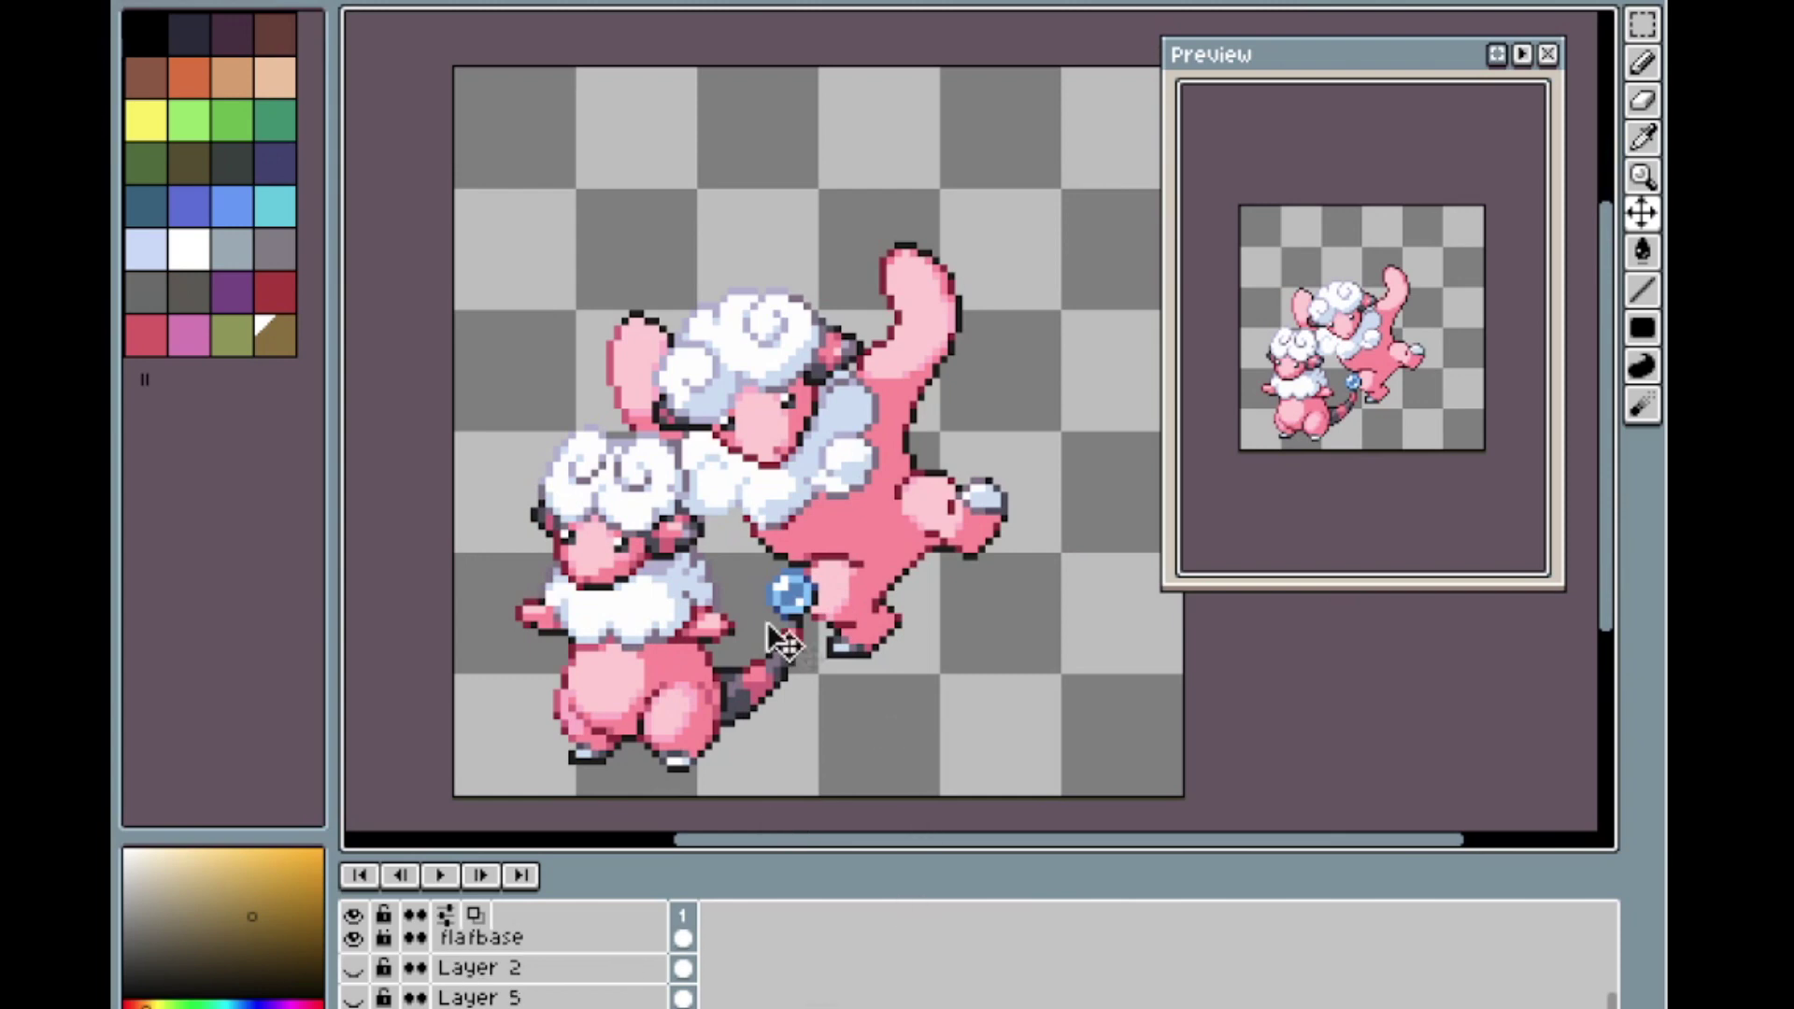
scroll(961, 608, "down", 1)
scroll(973, 608, "up", 2)
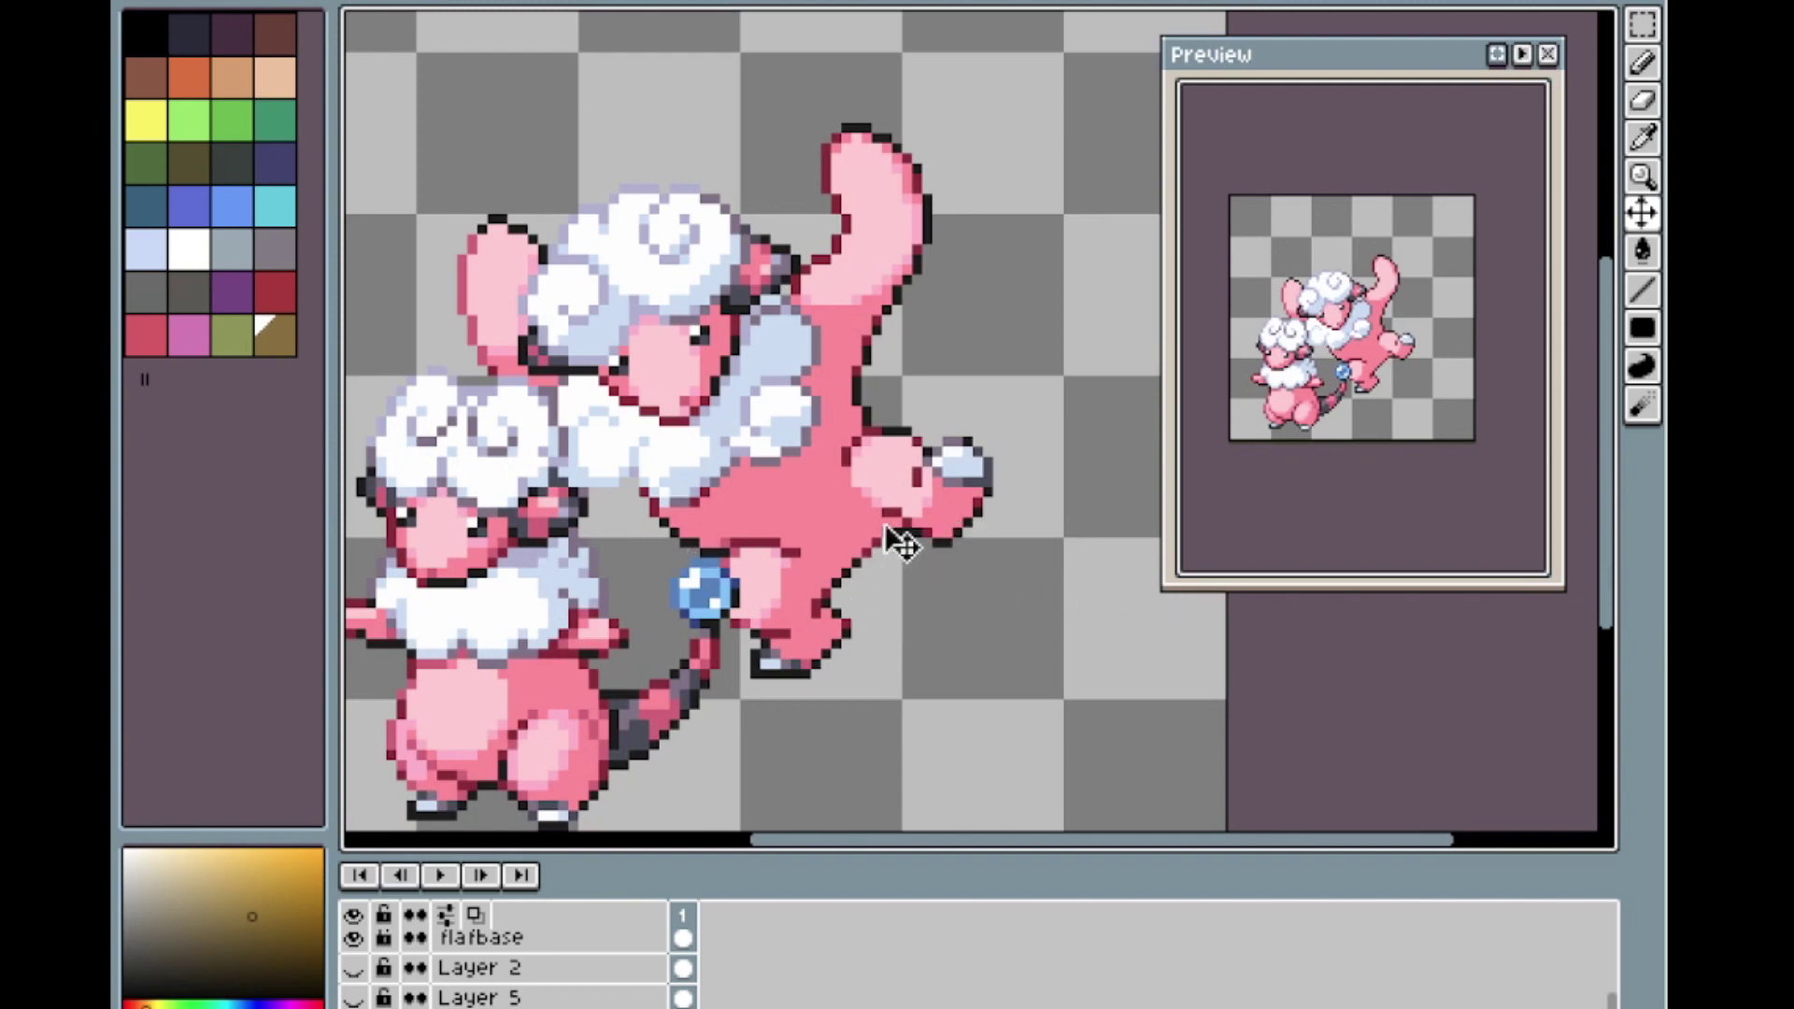
Redraw the lower part of the diagonal outline between the two legs one pixel outward in black, filling behind it with body pink.
scroll(835, 558, "up", 1)
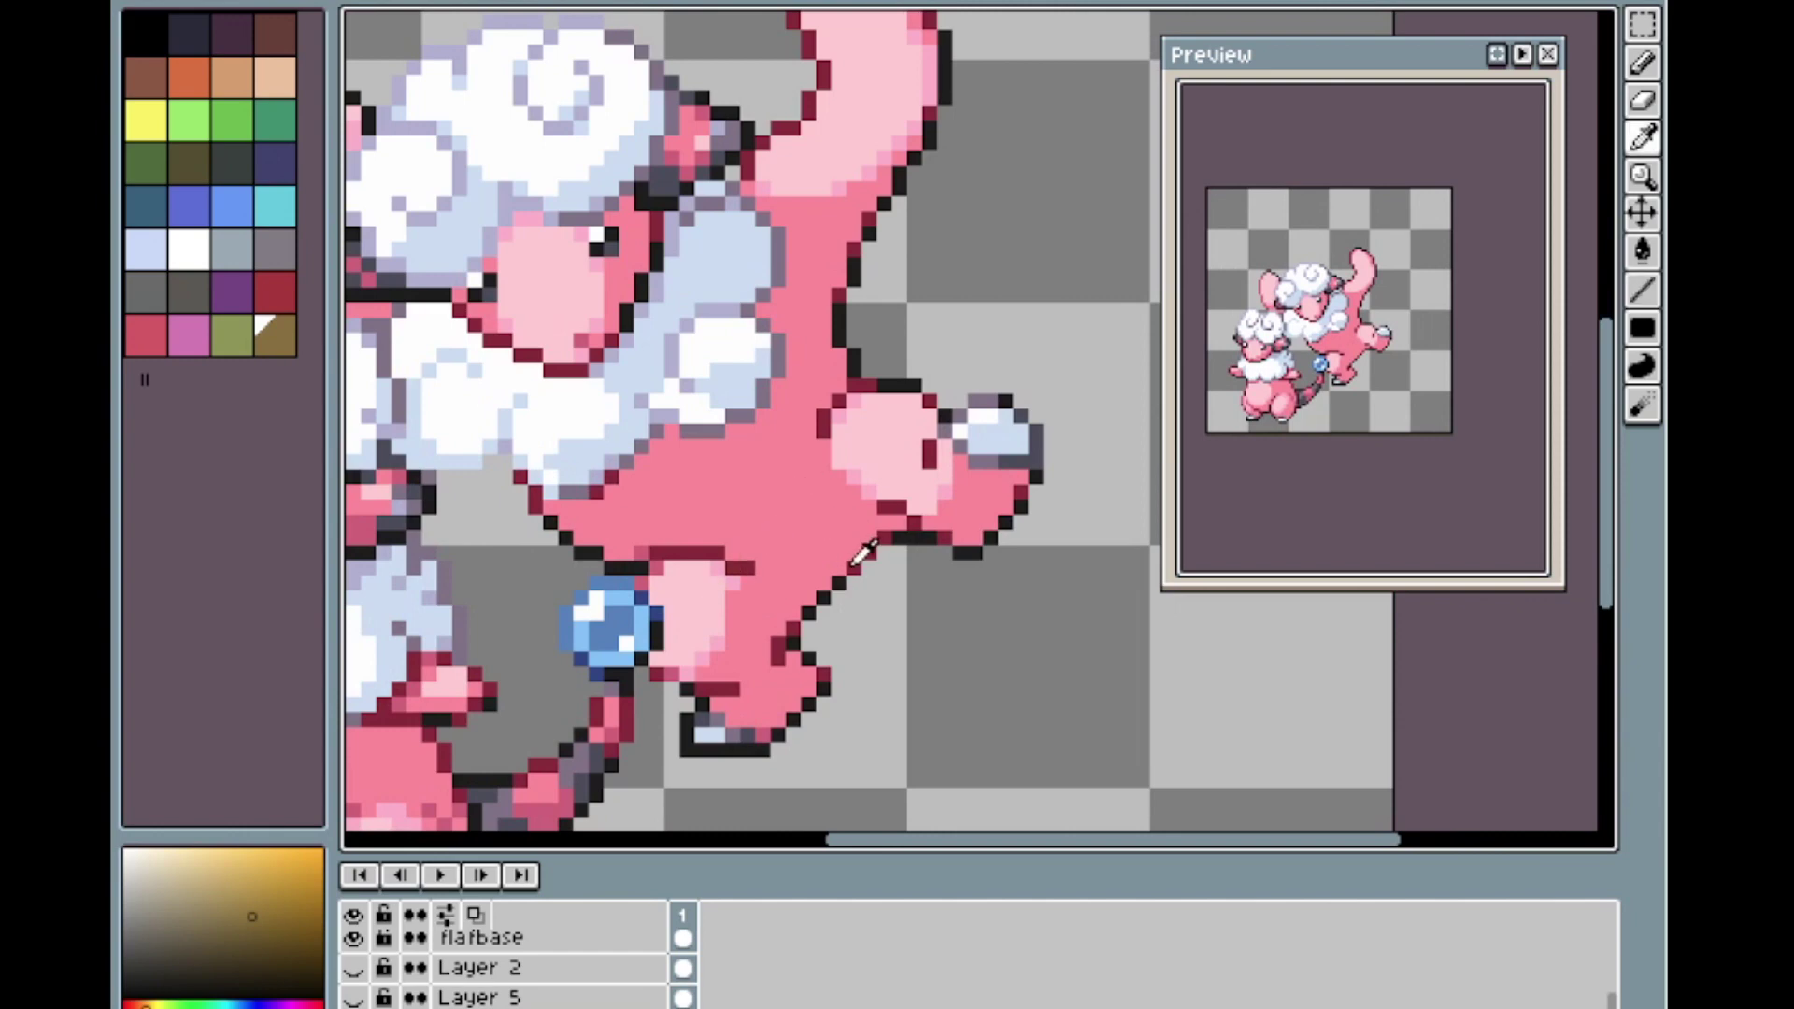
left_click(858, 563, "alt")
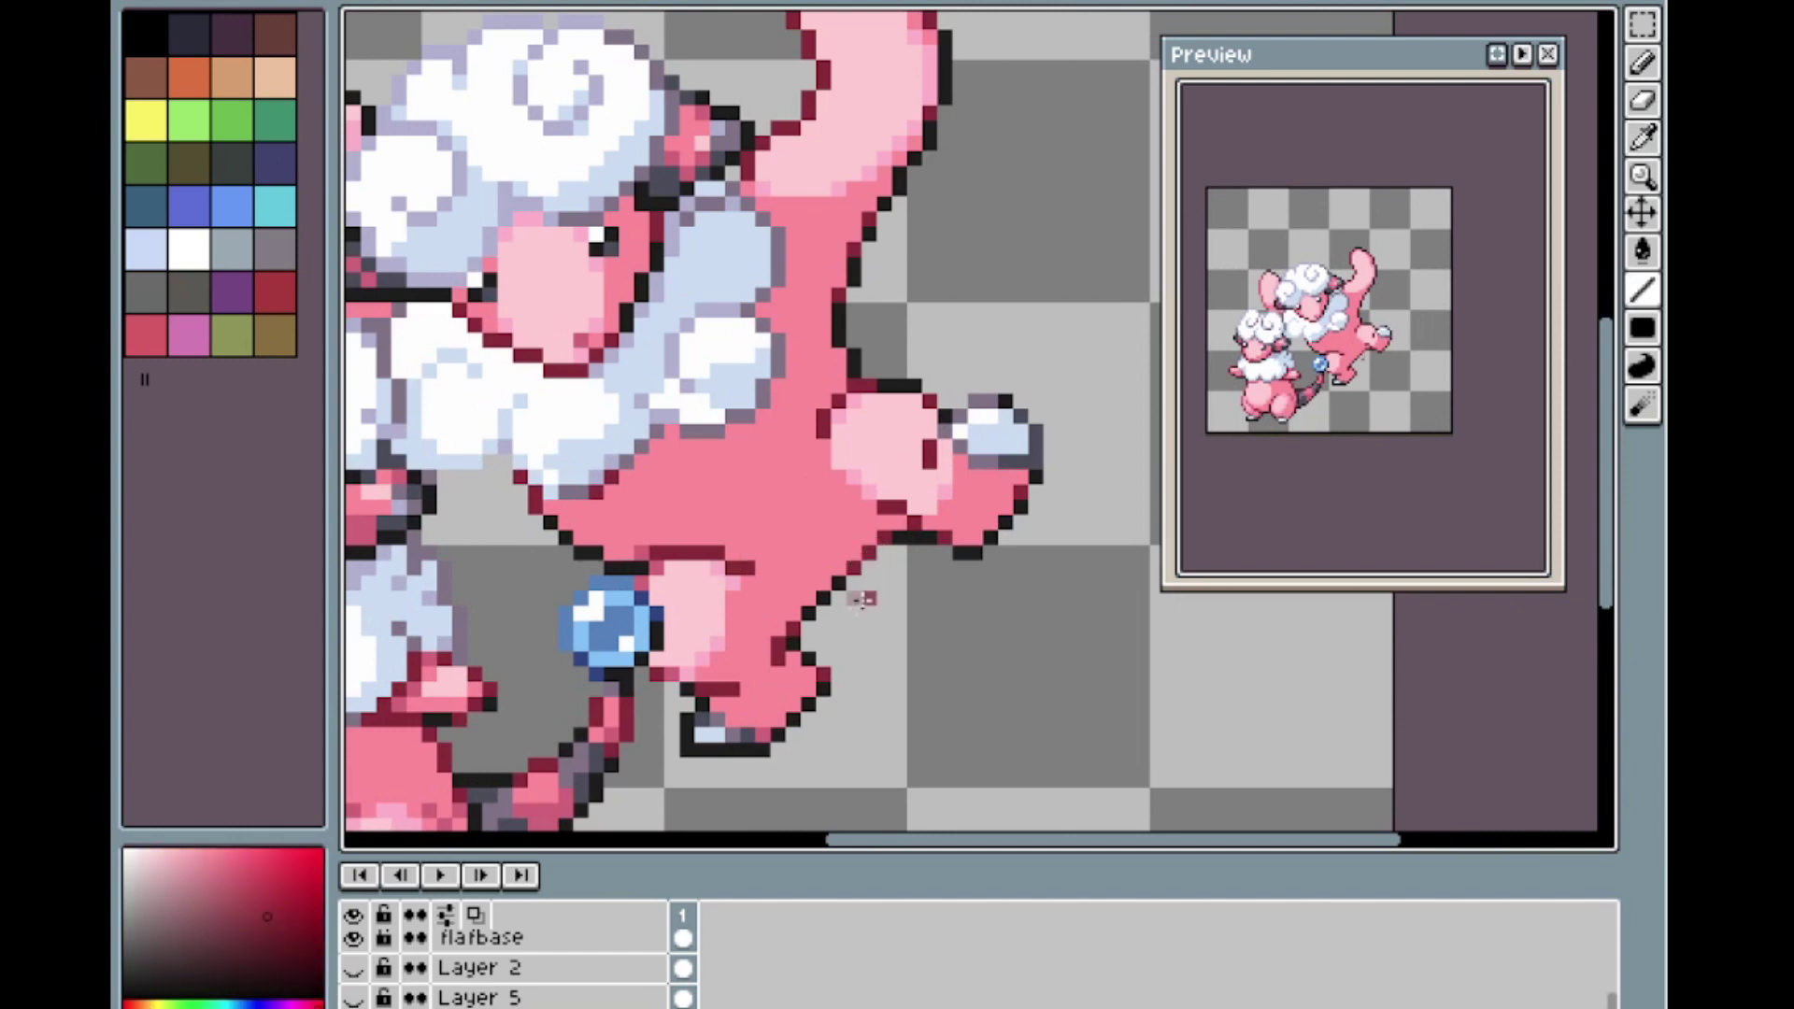
left_click(854, 585)
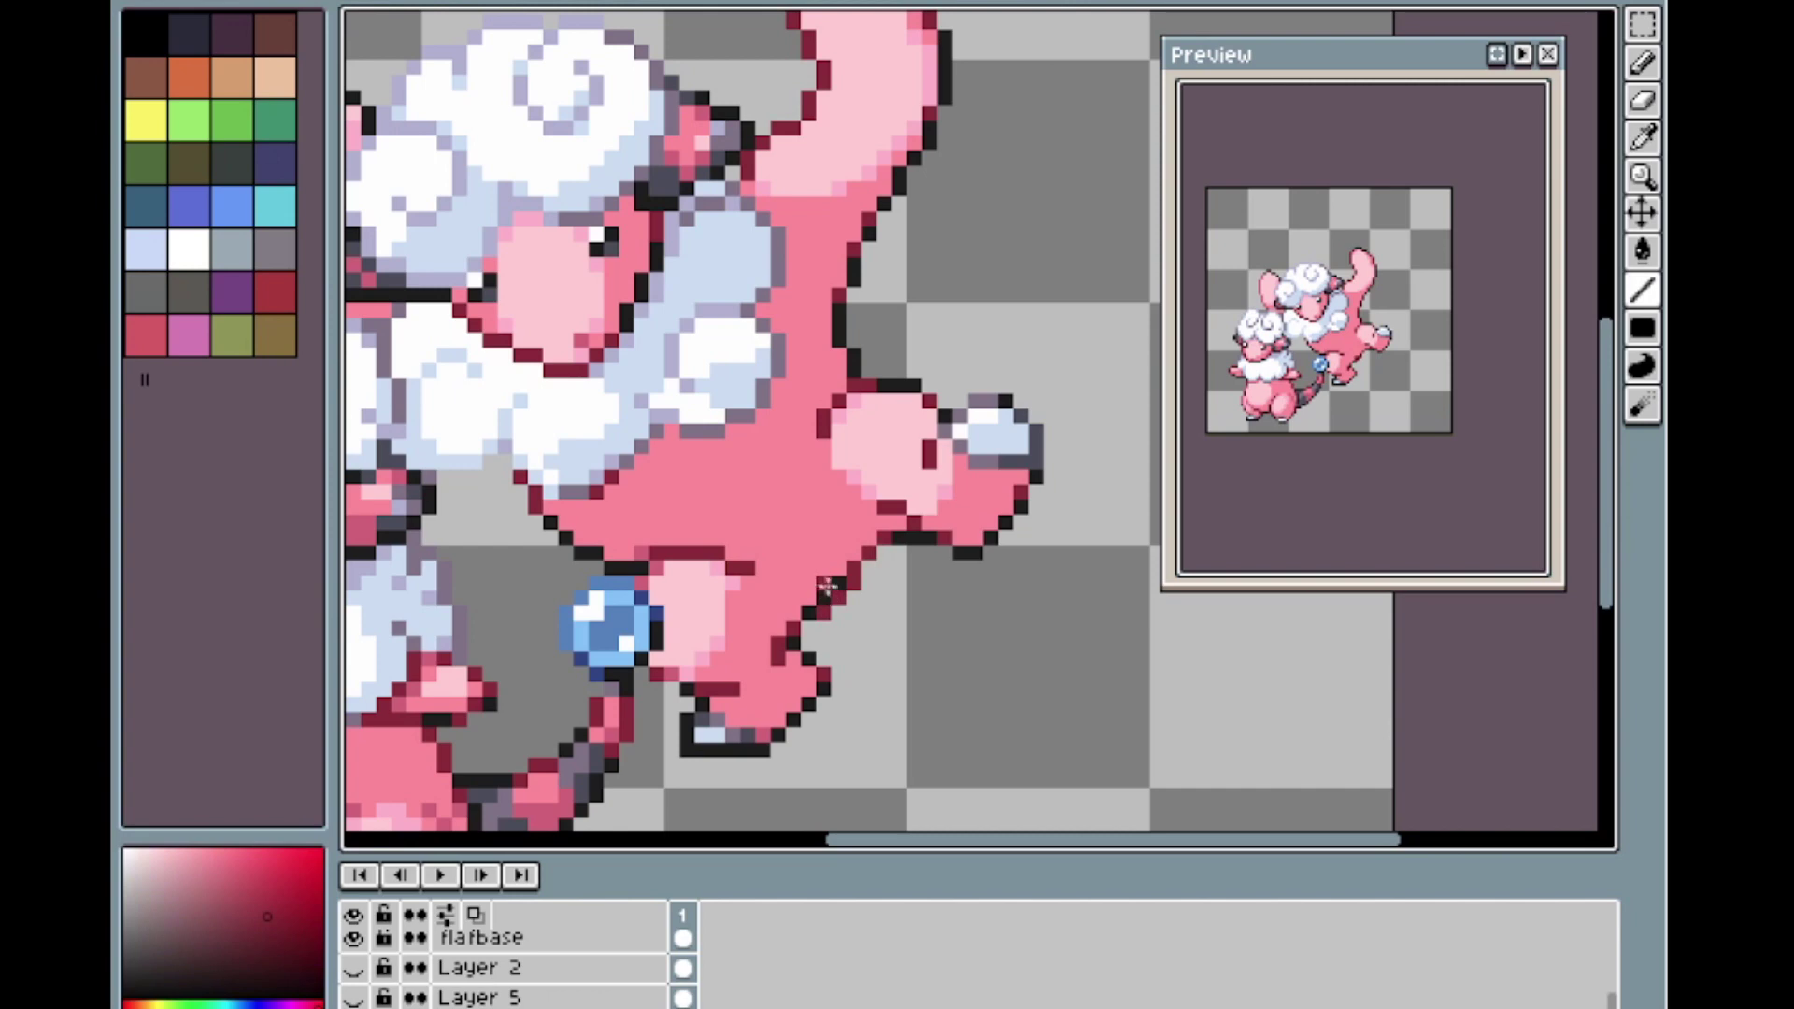
left_click(841, 579, "alt")
left_click(823, 599)
left_click(808, 614, "alt")
left_click(823, 613)
left_click(838, 599)
Carry the shifted outline up to the raised leg with a dark outline pixel and fill the old outline pixels with body pink.
left_click(842, 574, "alt")
left_click(854, 568)
left_click(869, 556, "alt")
left_click(868, 567)
left_click(874, 536, "alt")
left_click(869, 553)
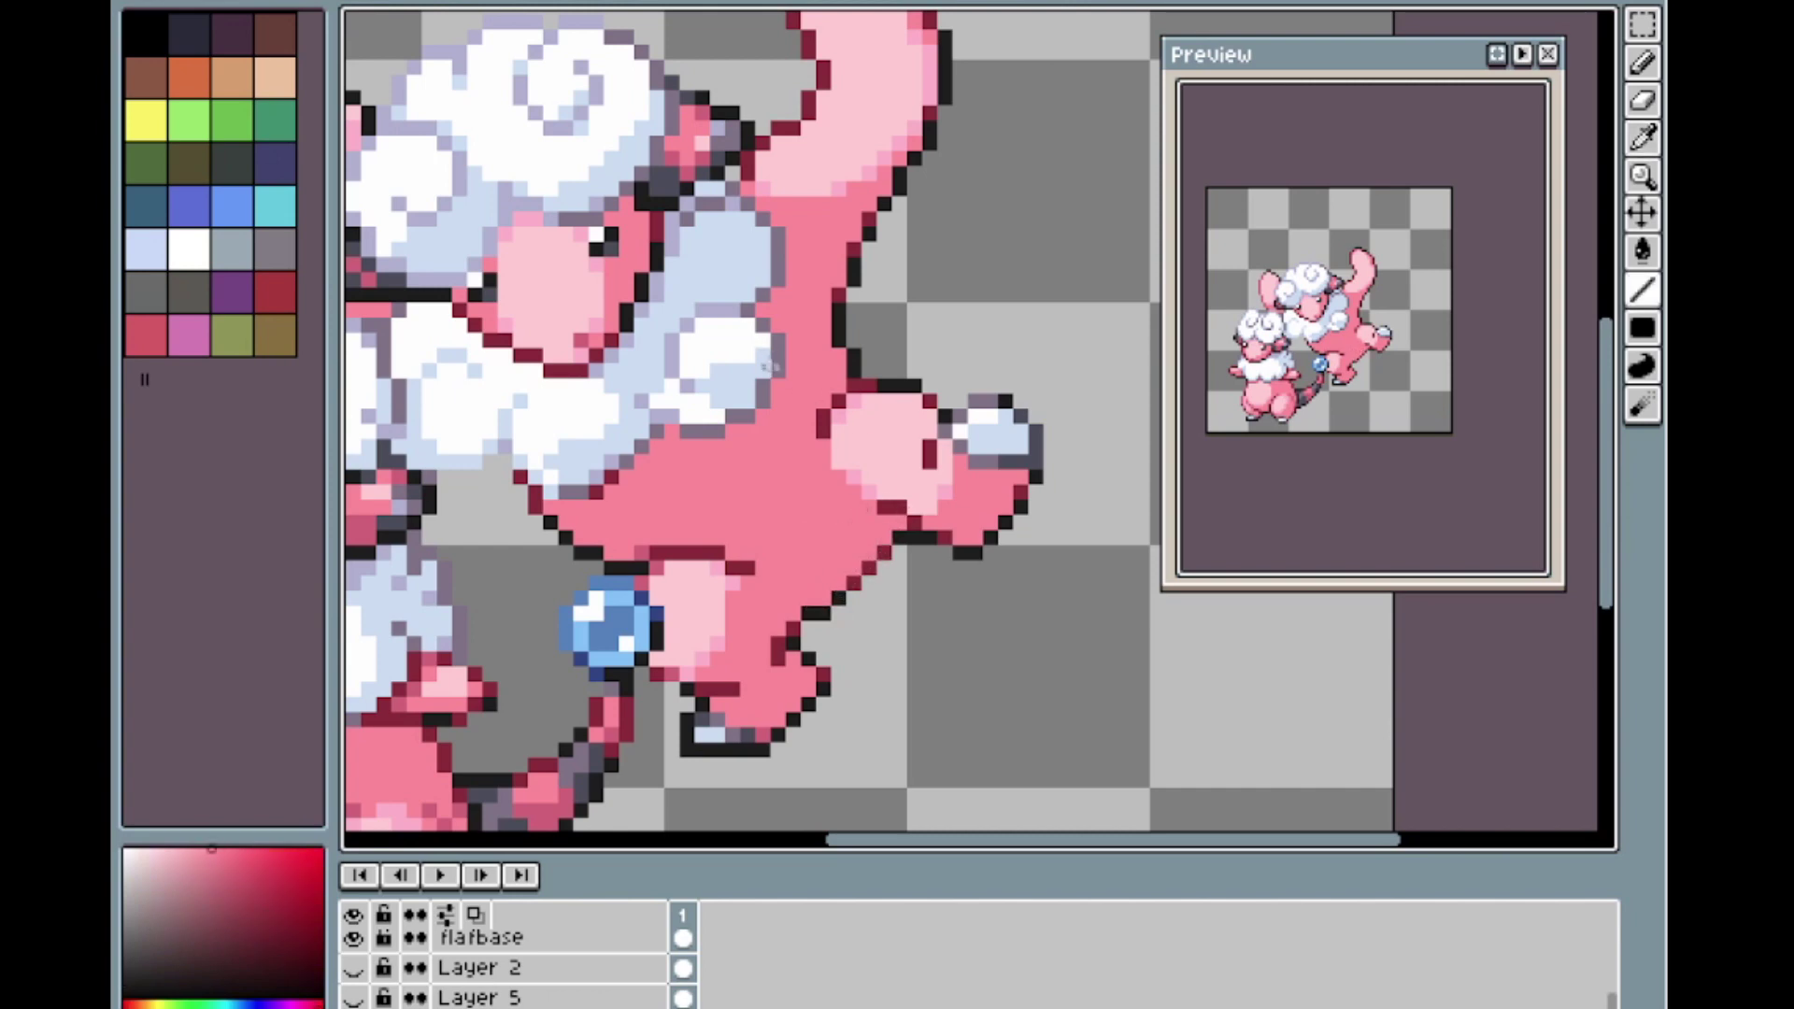
Try reshaping the diagonal outline between the two legs with black and dark outline pixels, filling behind it with body pink.
left_click(895, 537, "alt")
left_click(779, 598)
left_click(794, 613)
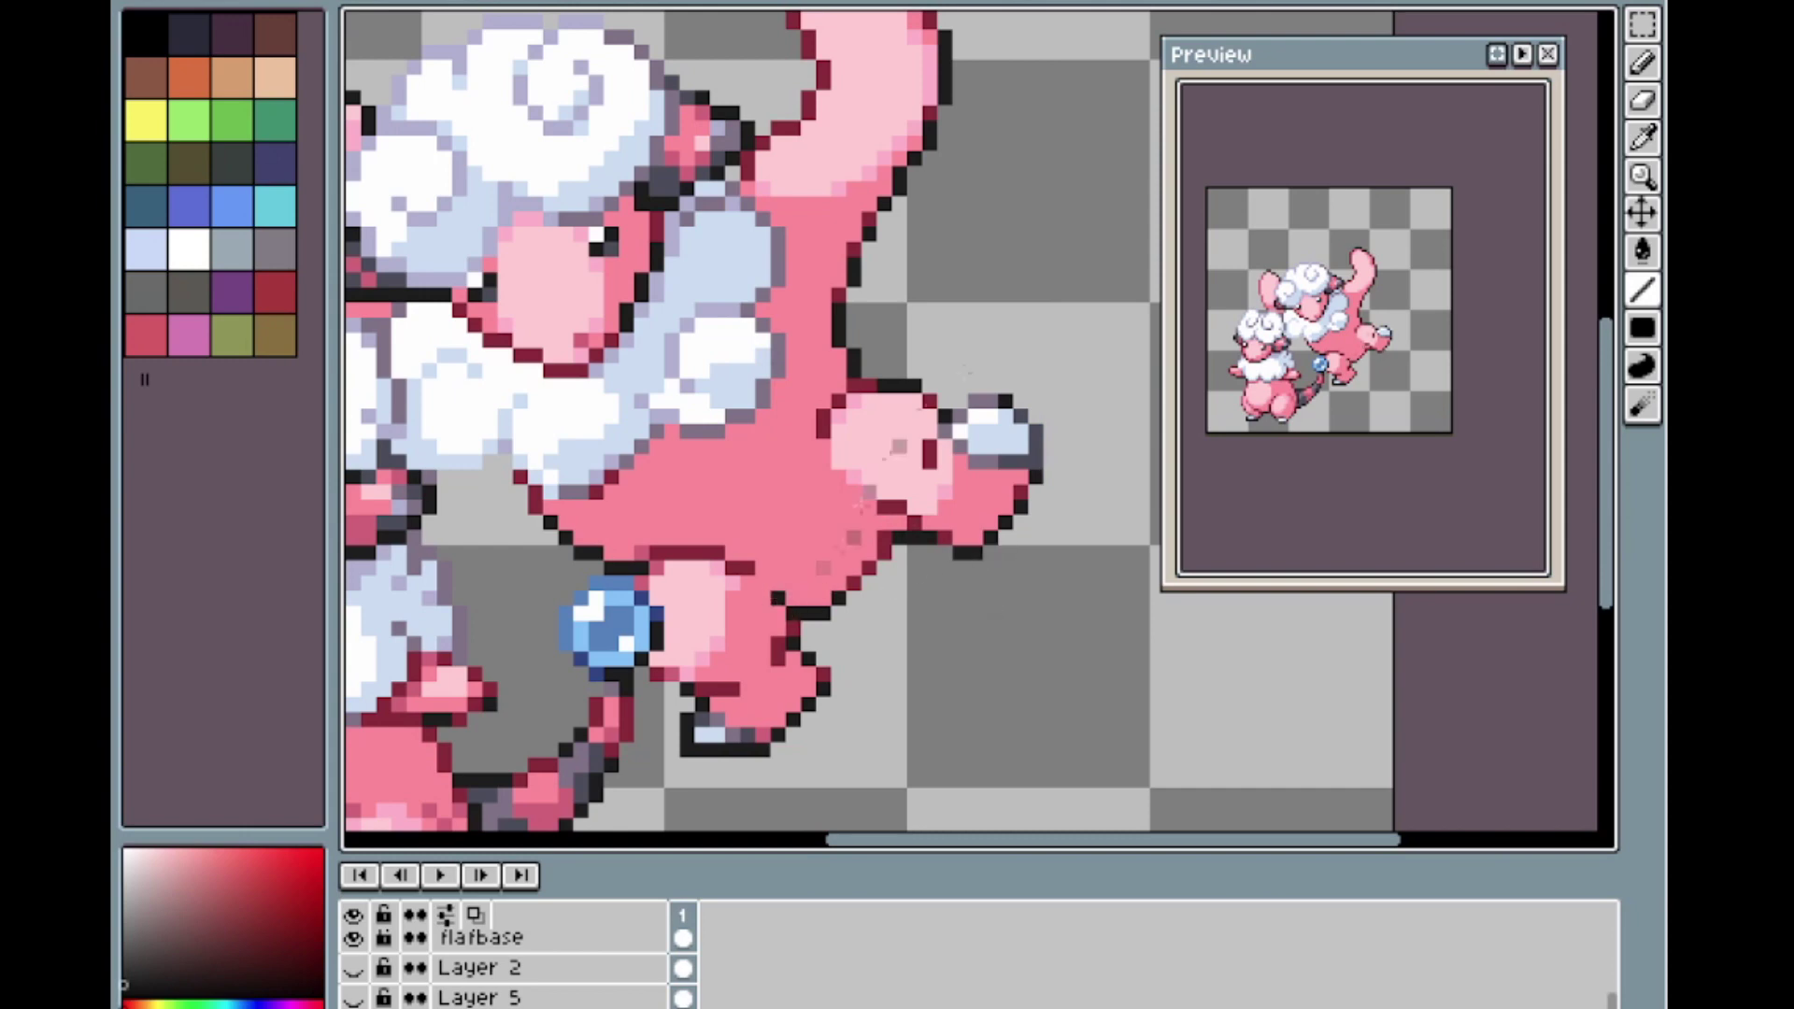
left_click(852, 595, "alt")
left_click(853, 581, "alt")
left_click_drag(870, 581, 884, 566)
left_click(855, 566, "alt")
left_click_drag(885, 551, 854, 581)
left_click(884, 538)
left_click(885, 551, "alt")
left_click(900, 551)
scroll(857, 462, "down", 2)
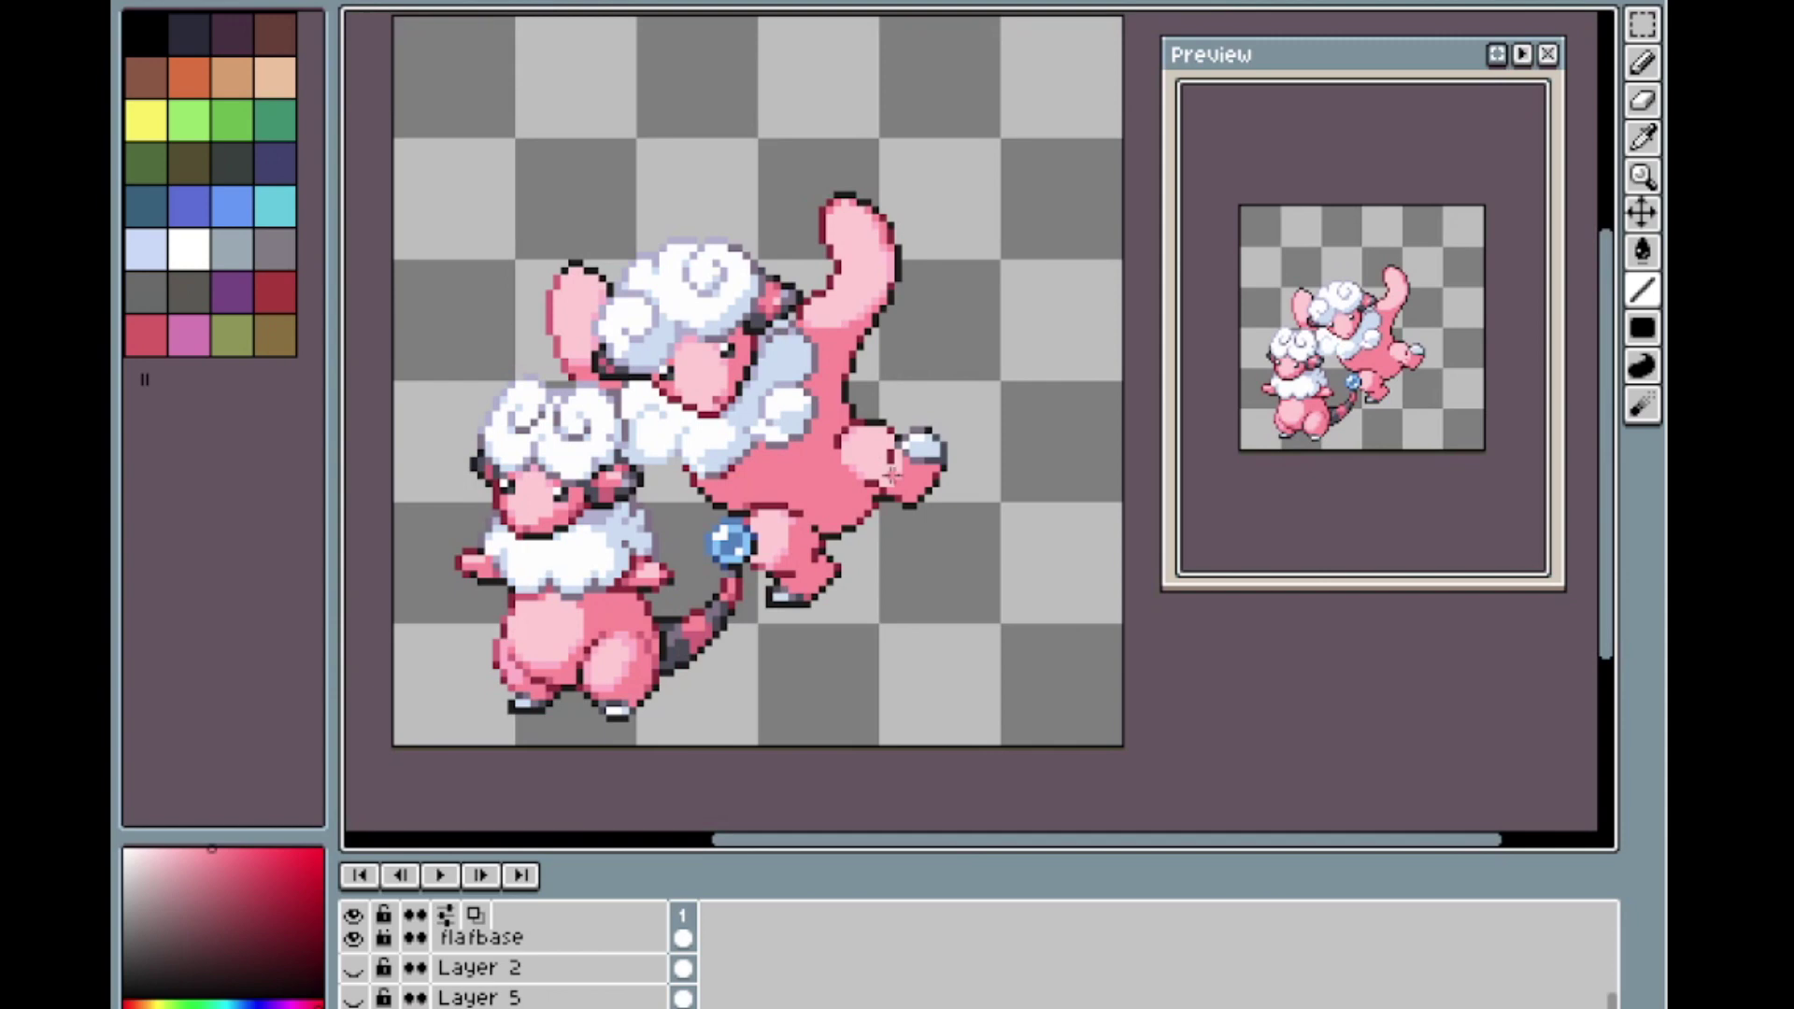
scroll(892, 475, "down", 2)
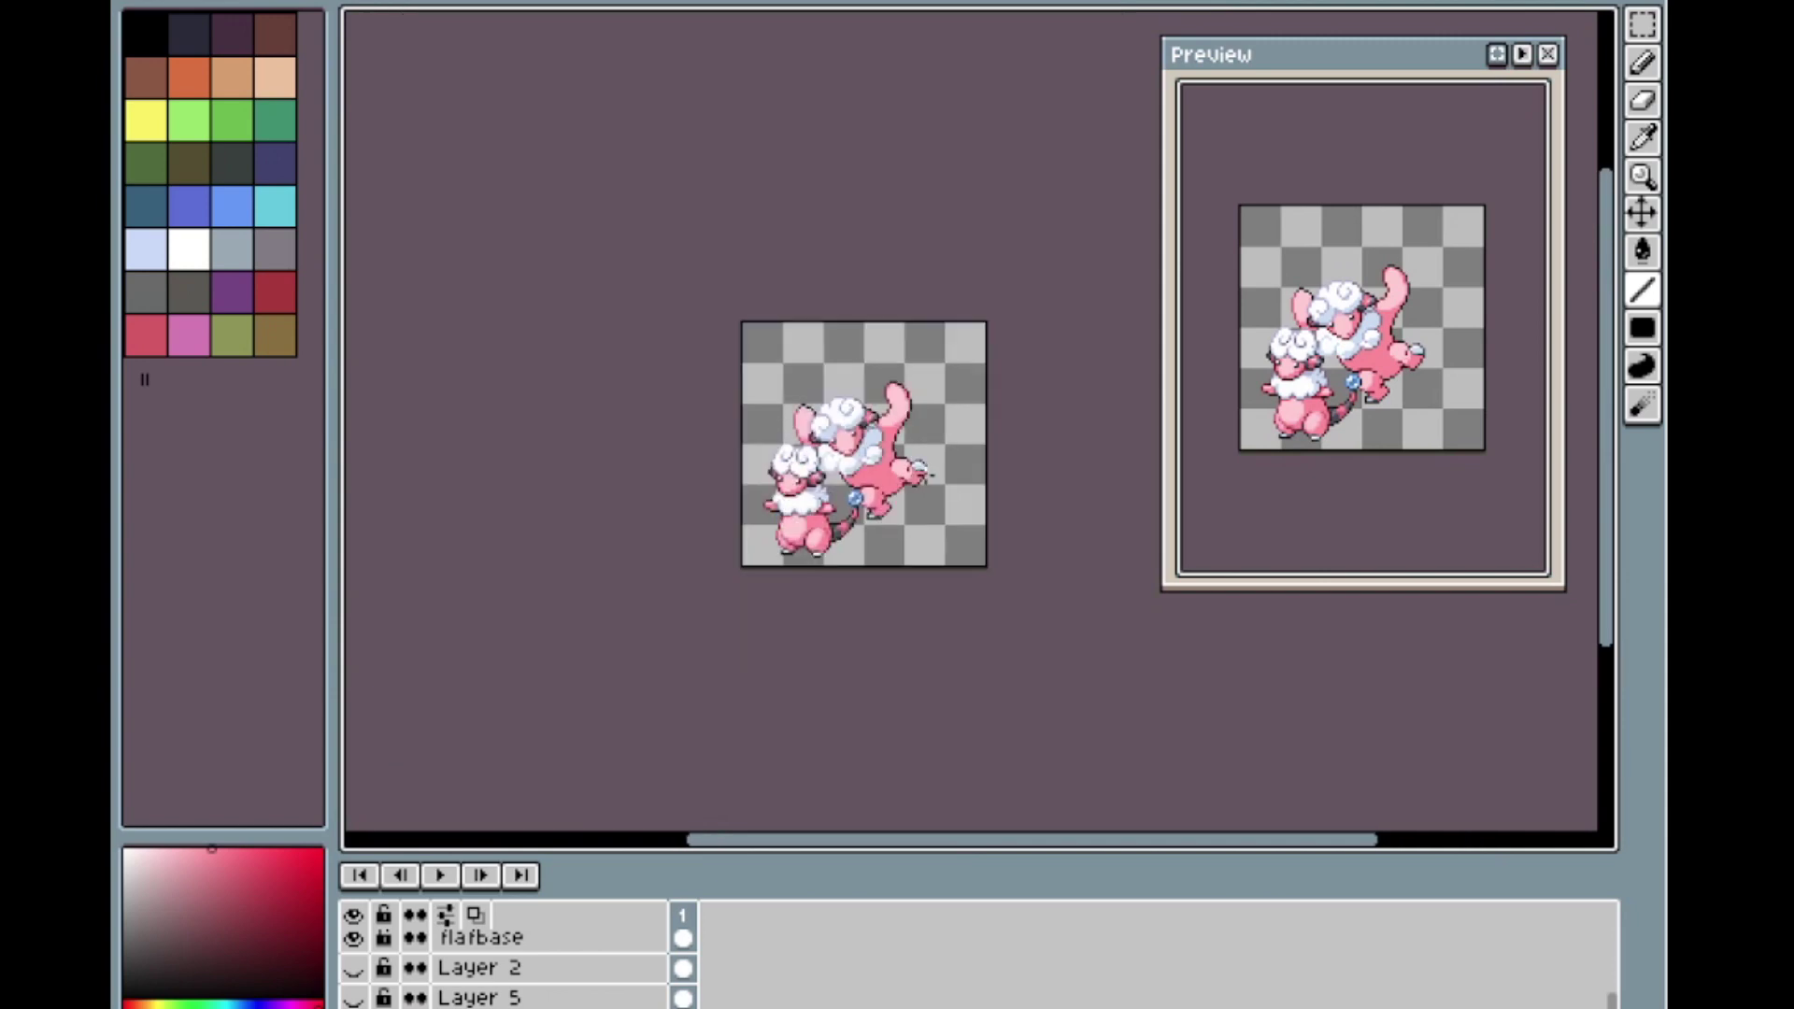
scroll(920, 473, "up", 3)
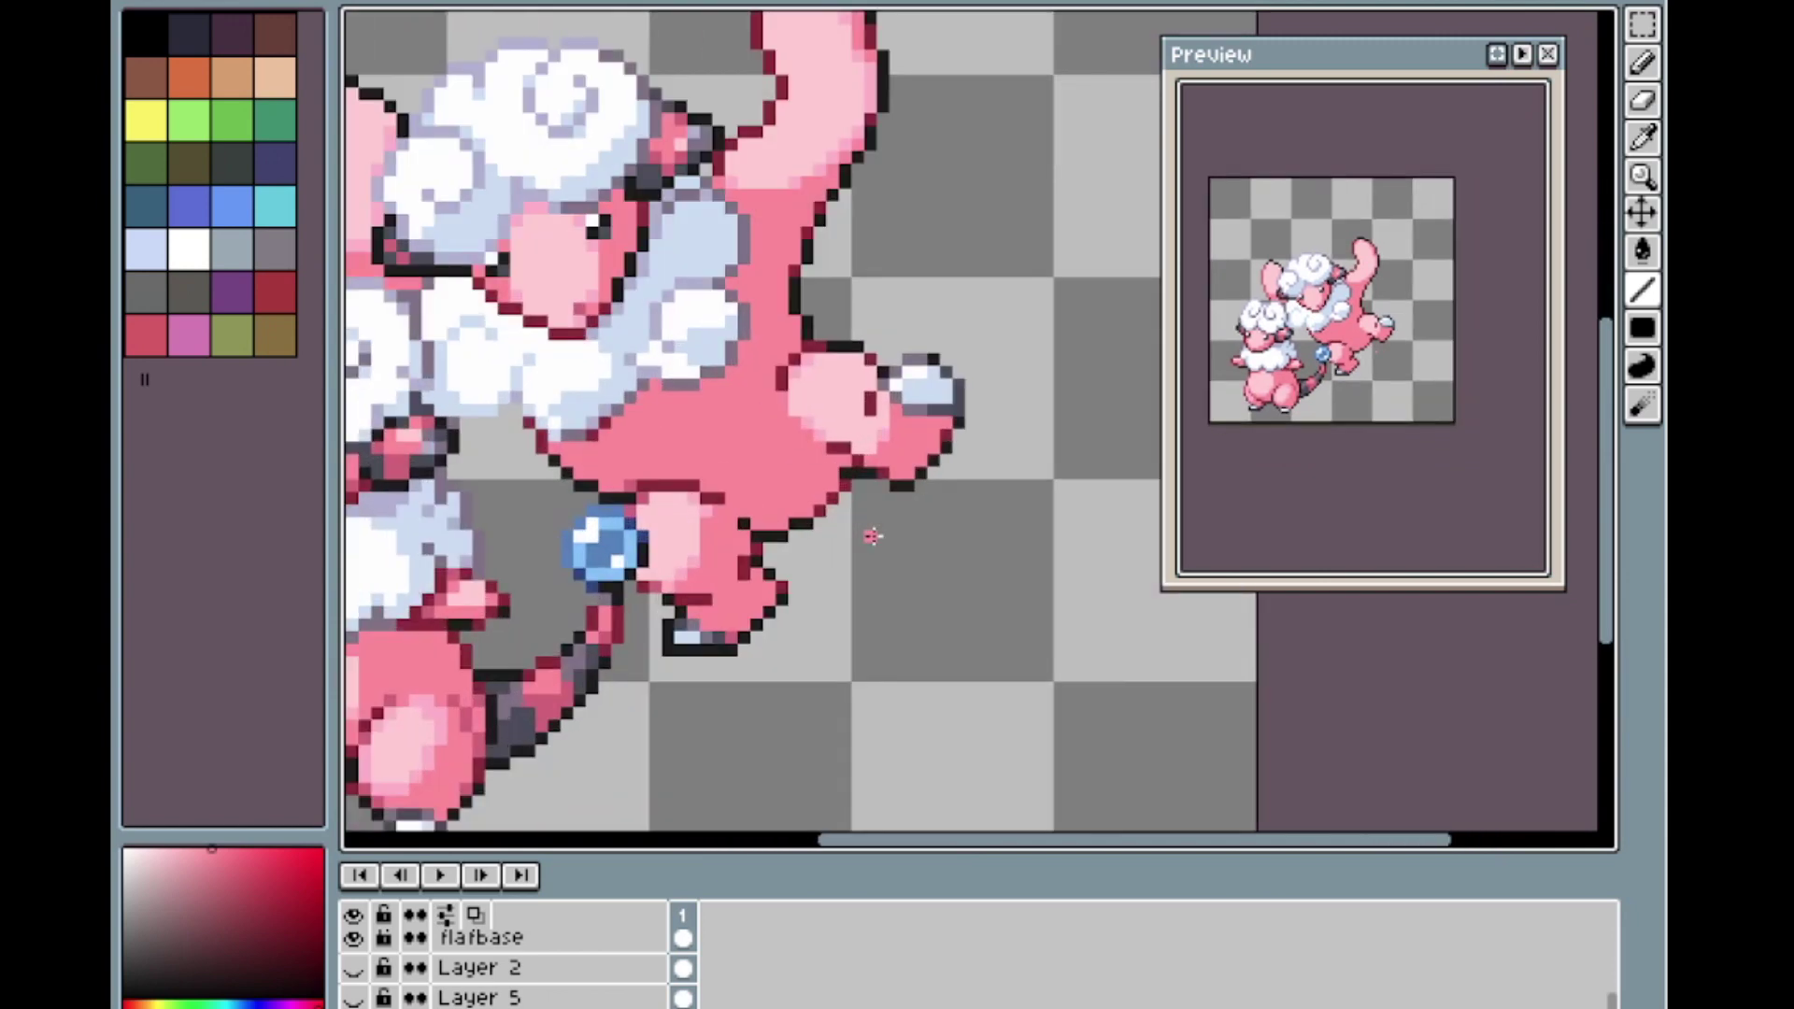
Undo the recent outline changes between the legs to bring back the straight diagonal edge.
key("ctrl")
key("ctrl+z")
key("ctrl+z")
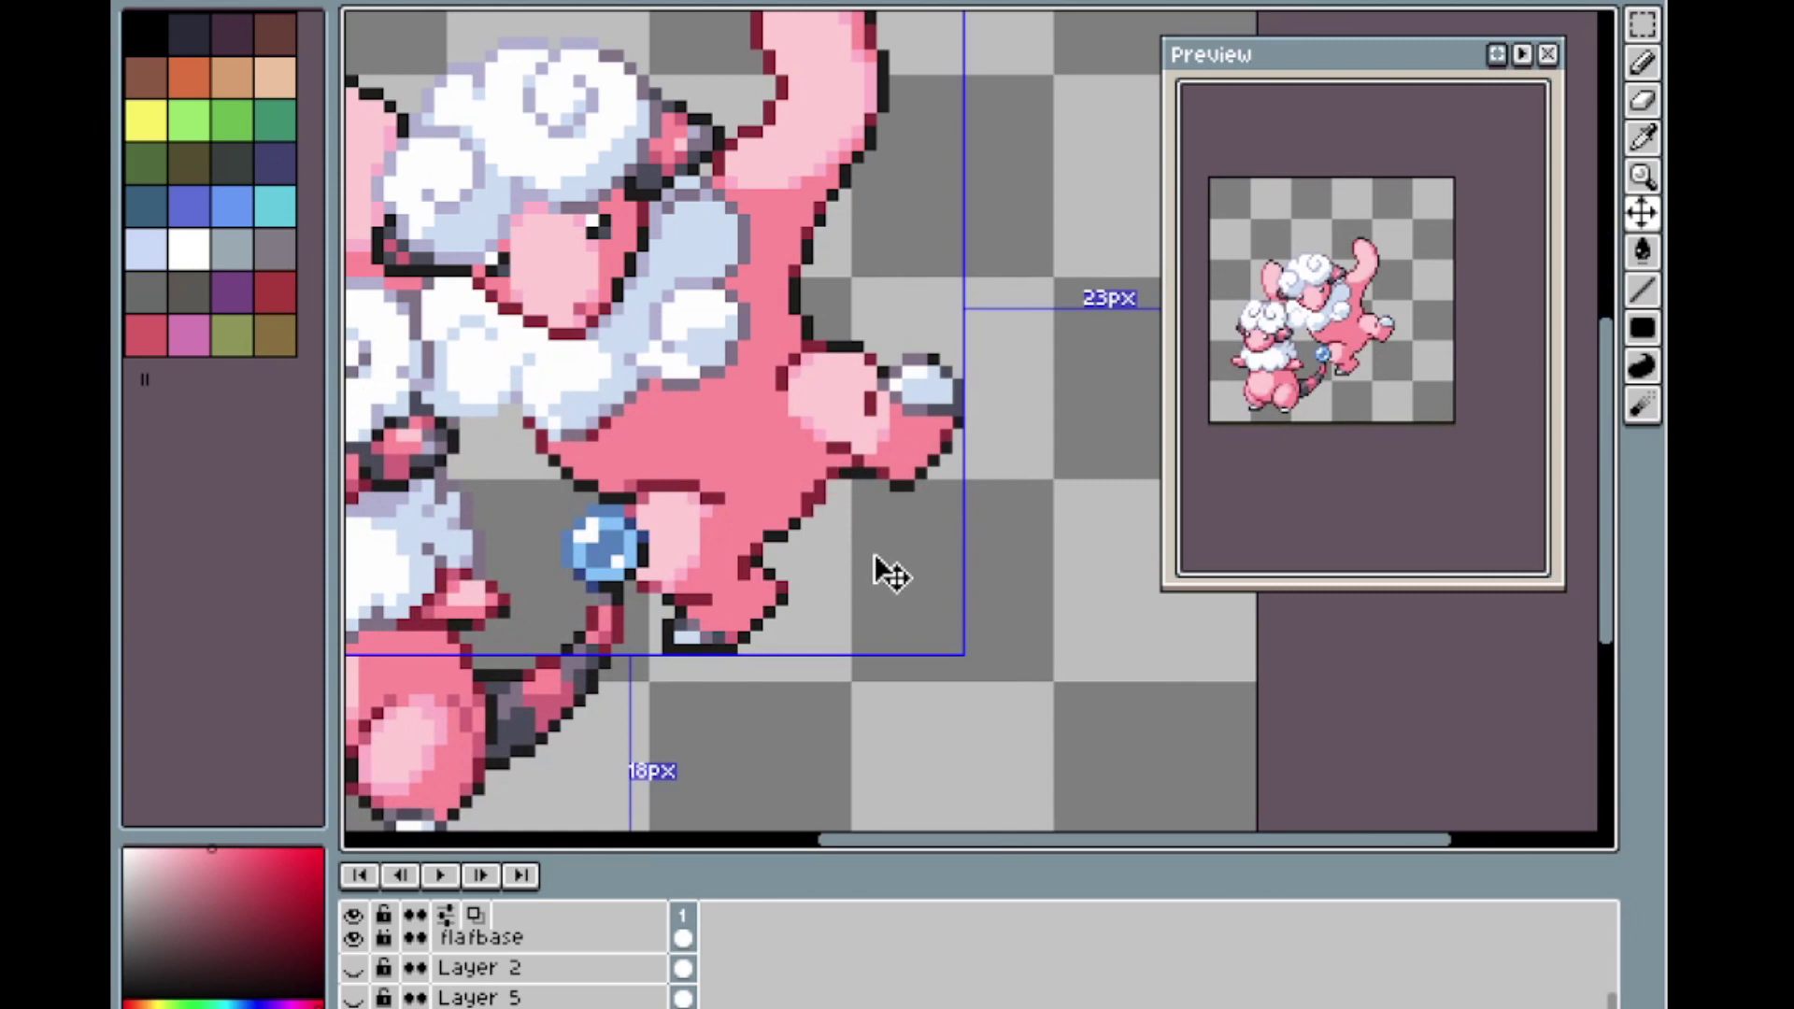
key("ctrl+z")
key("ctrl+z")
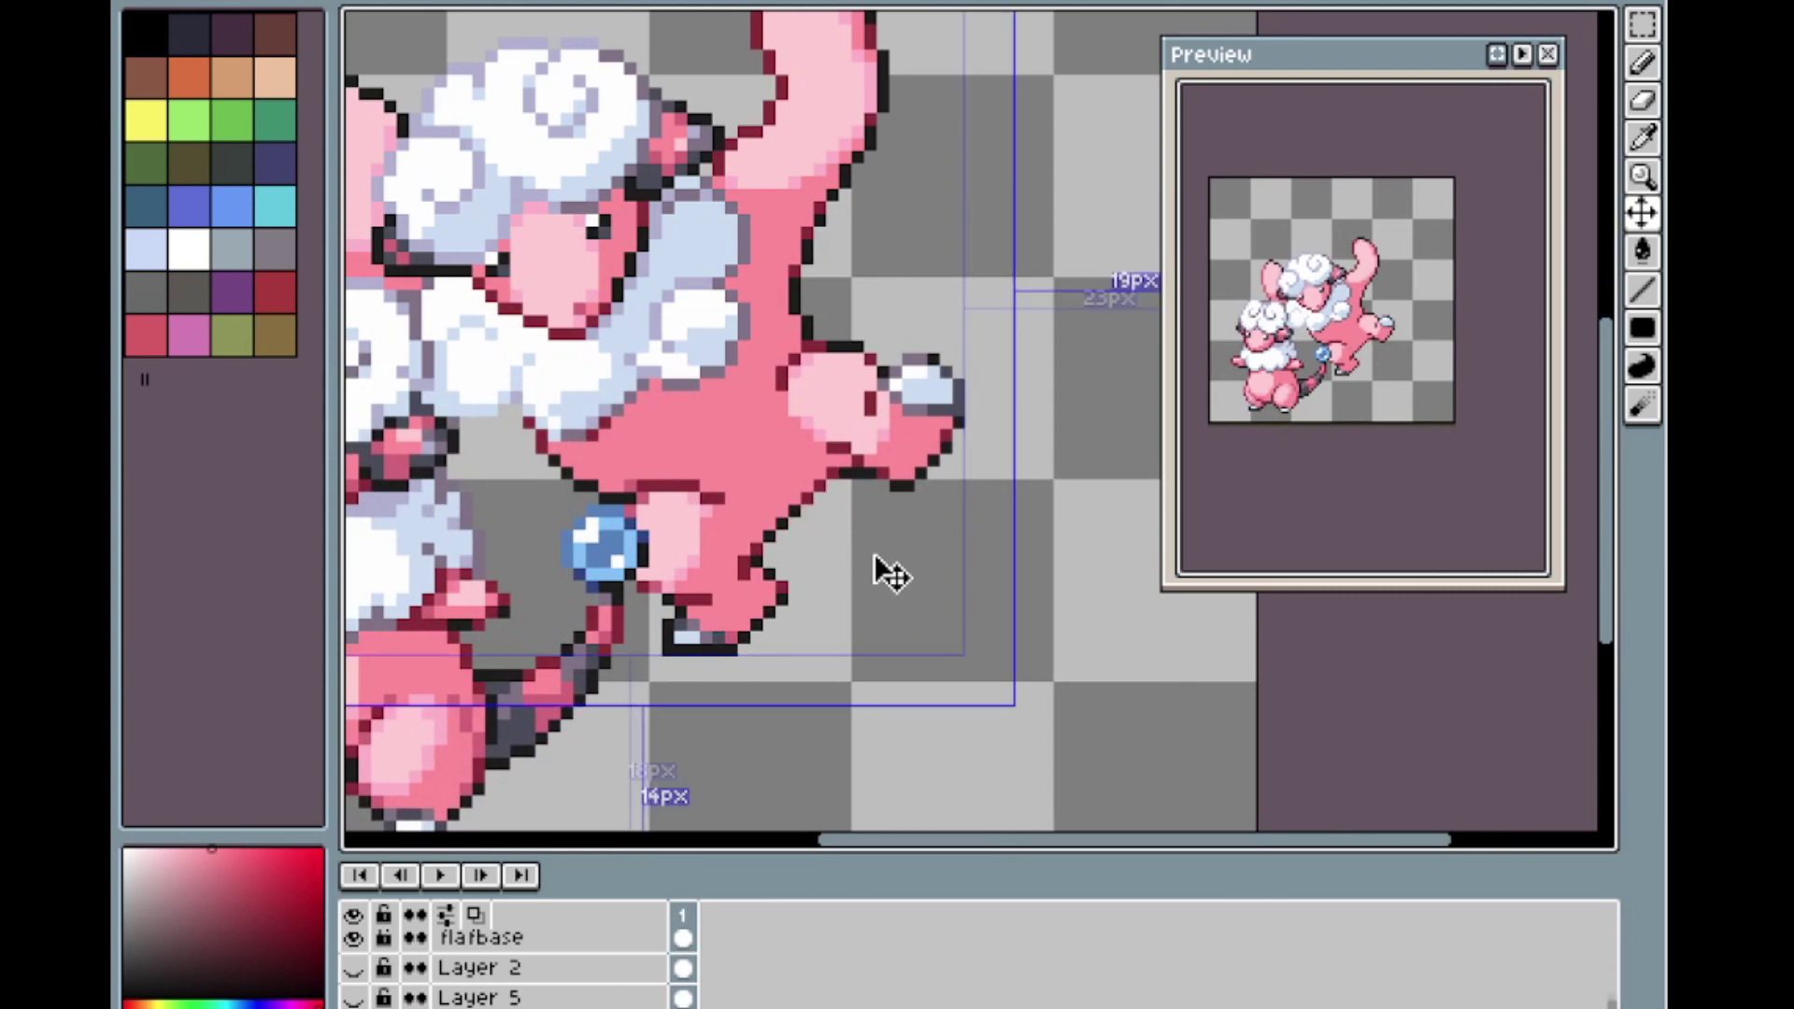
key("ctrl+z")
scroll(894, 533, "down", 2)
scroll(894, 533, "up", 2)
scroll(894, 533, "down", 2)
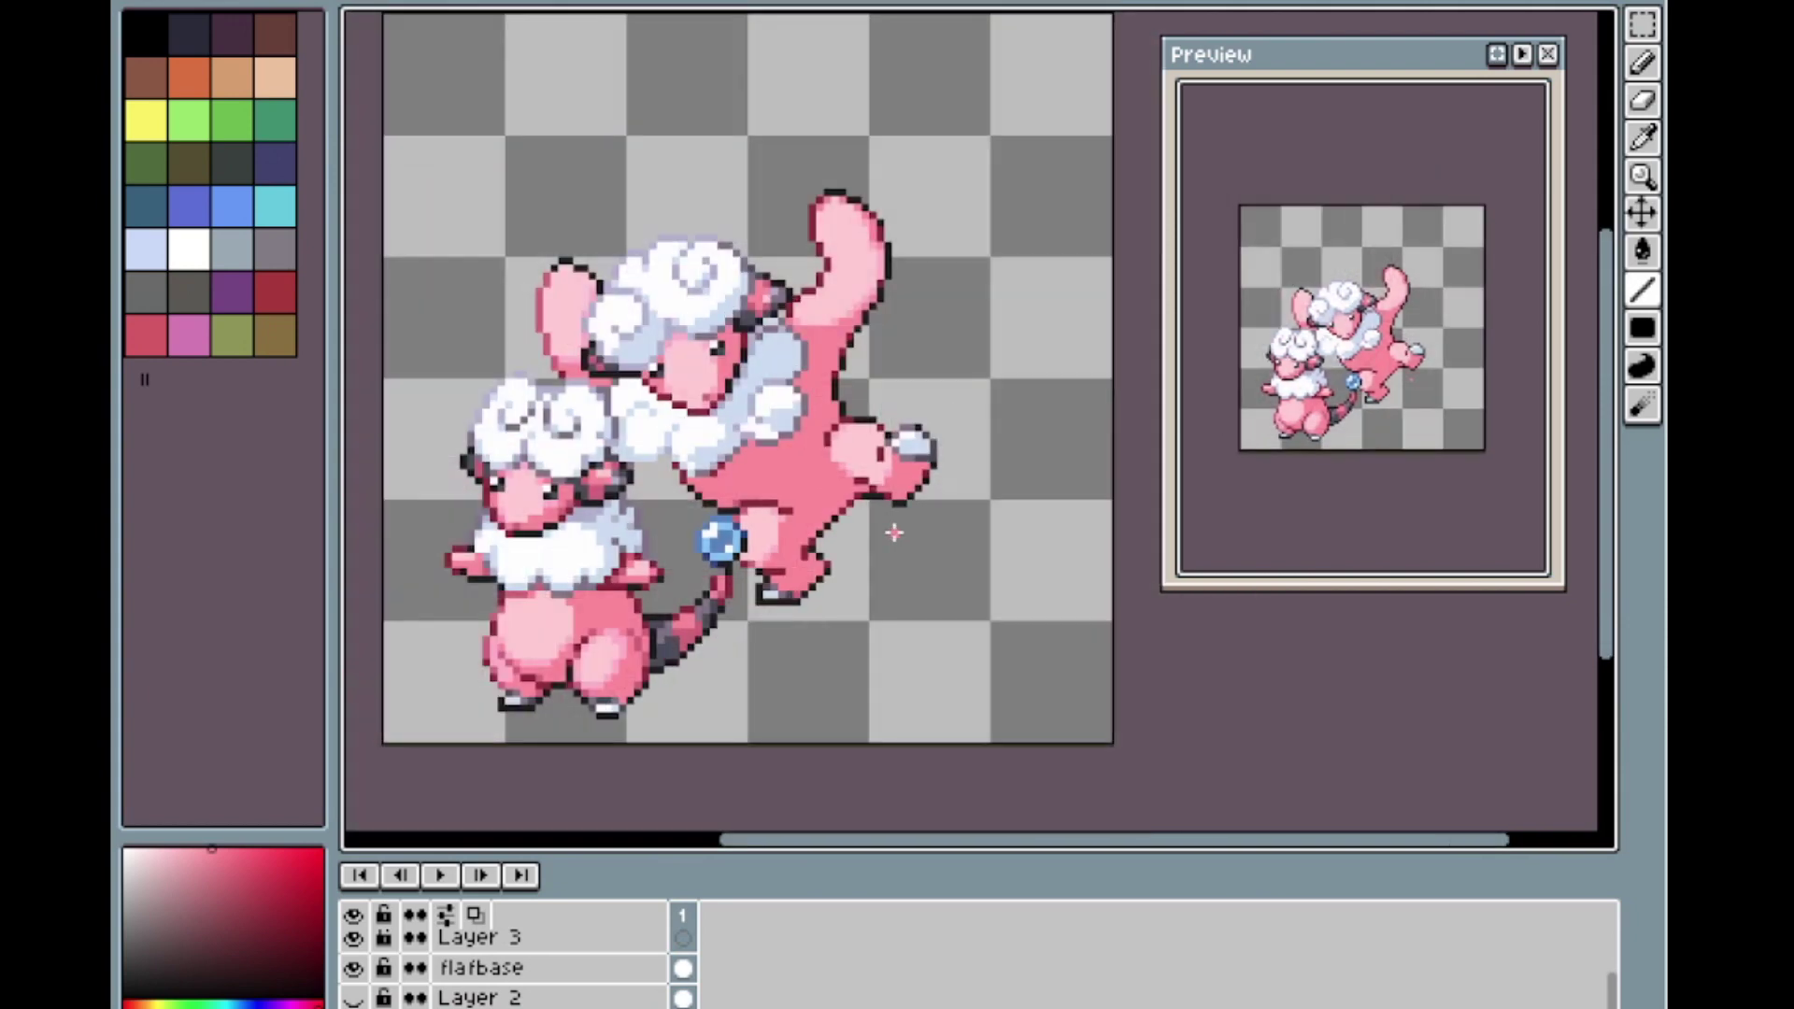
Temporarily show the original claws and tail layer behind the sheep to examine the tail's placement, and hide it again.
scroll(504, 966, "down", 2)
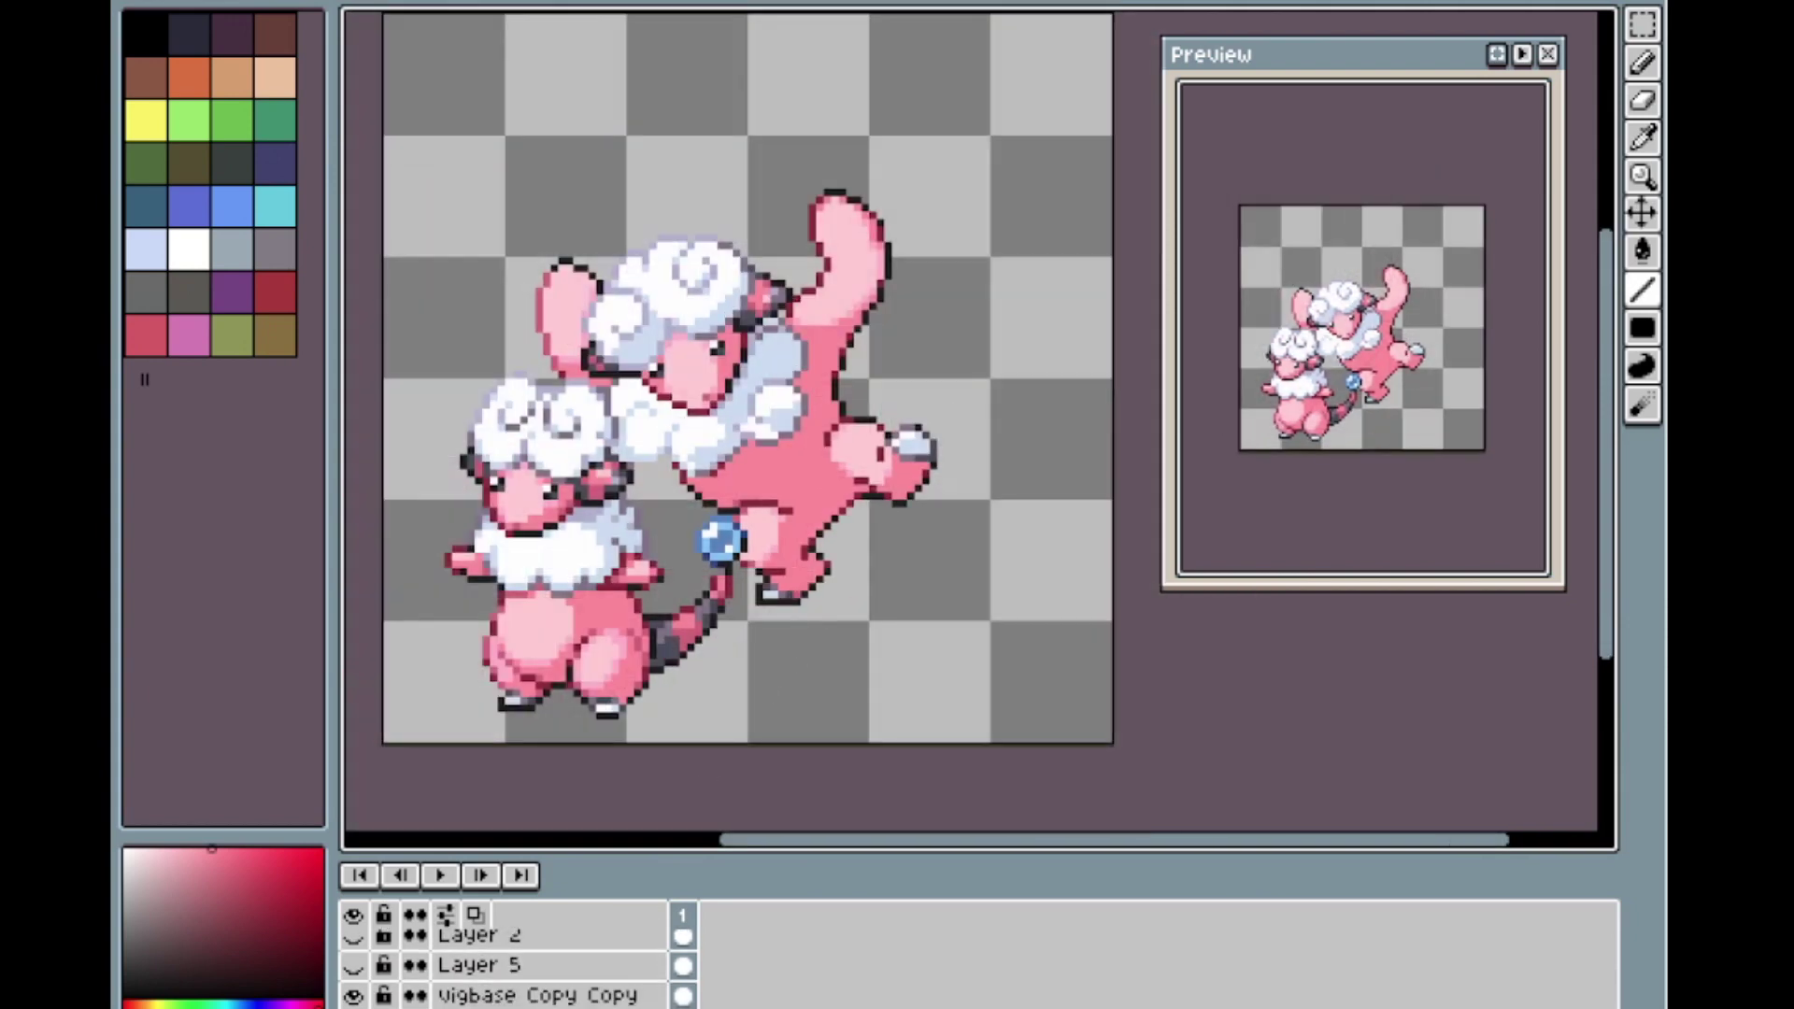
key("shift+x")
key("v")
left_click_drag(888, 554, 960, 577)
key("ctrl+z")
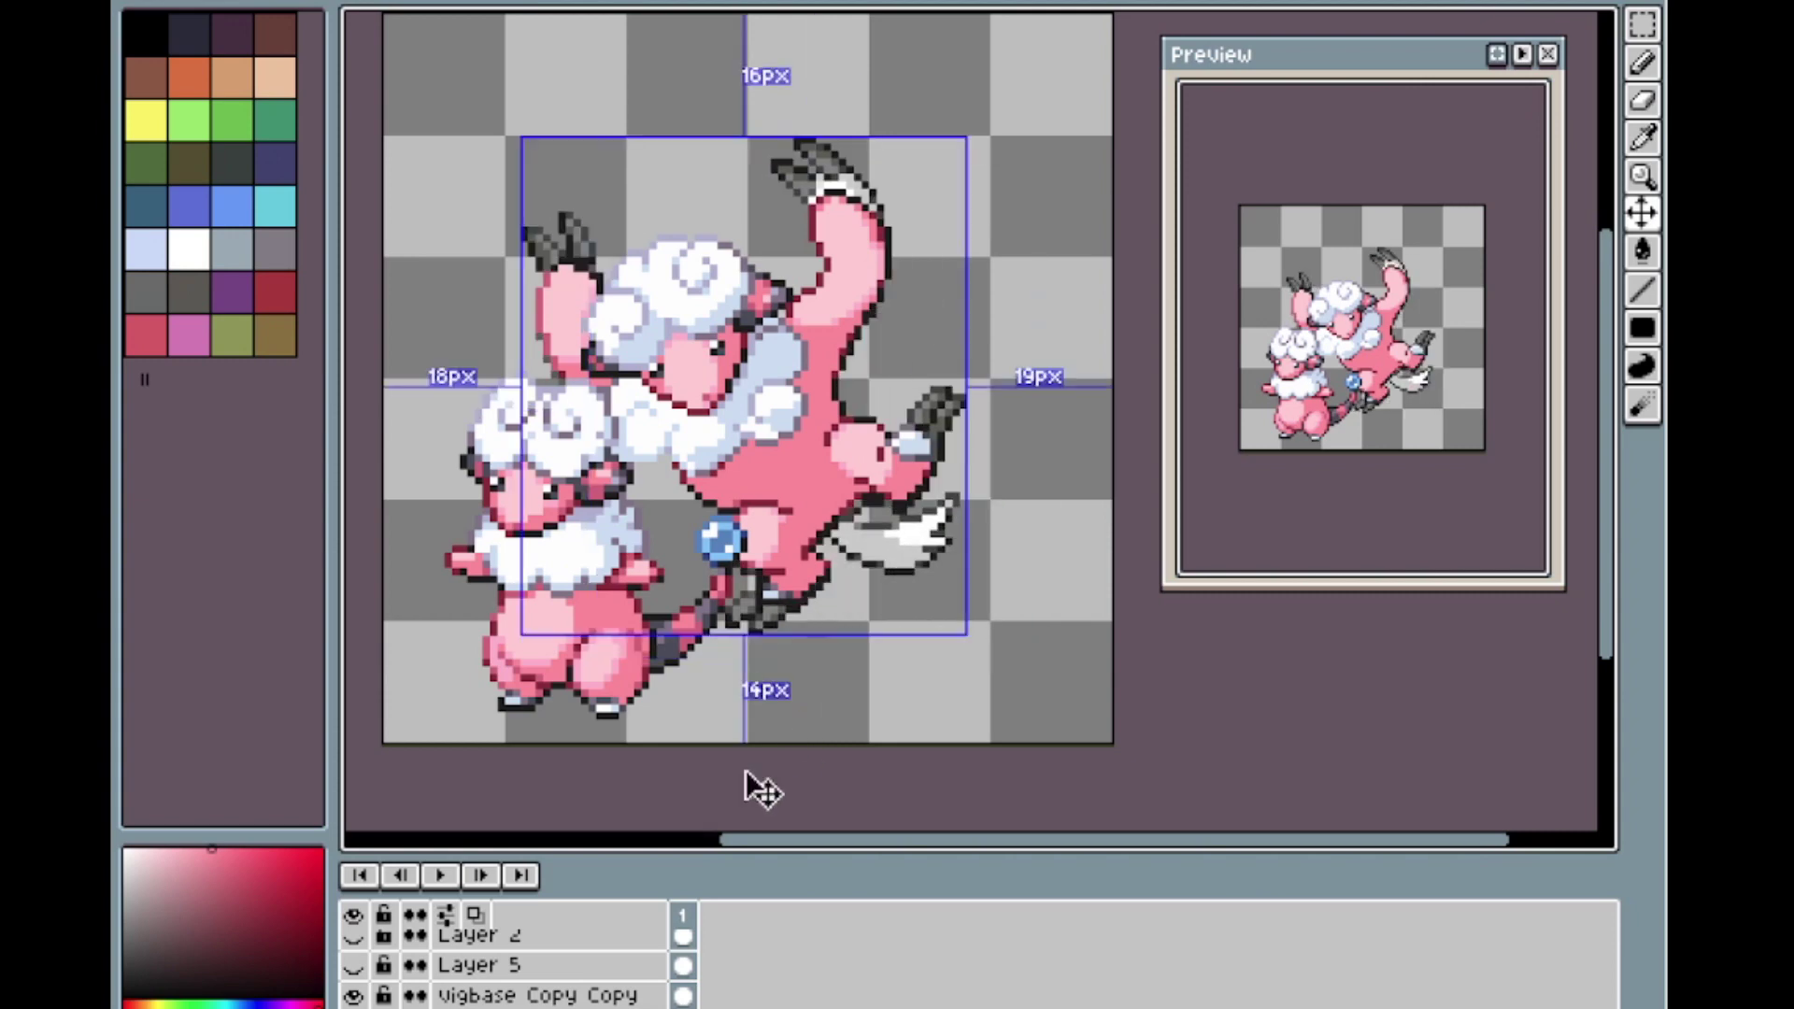
key("shift+x")
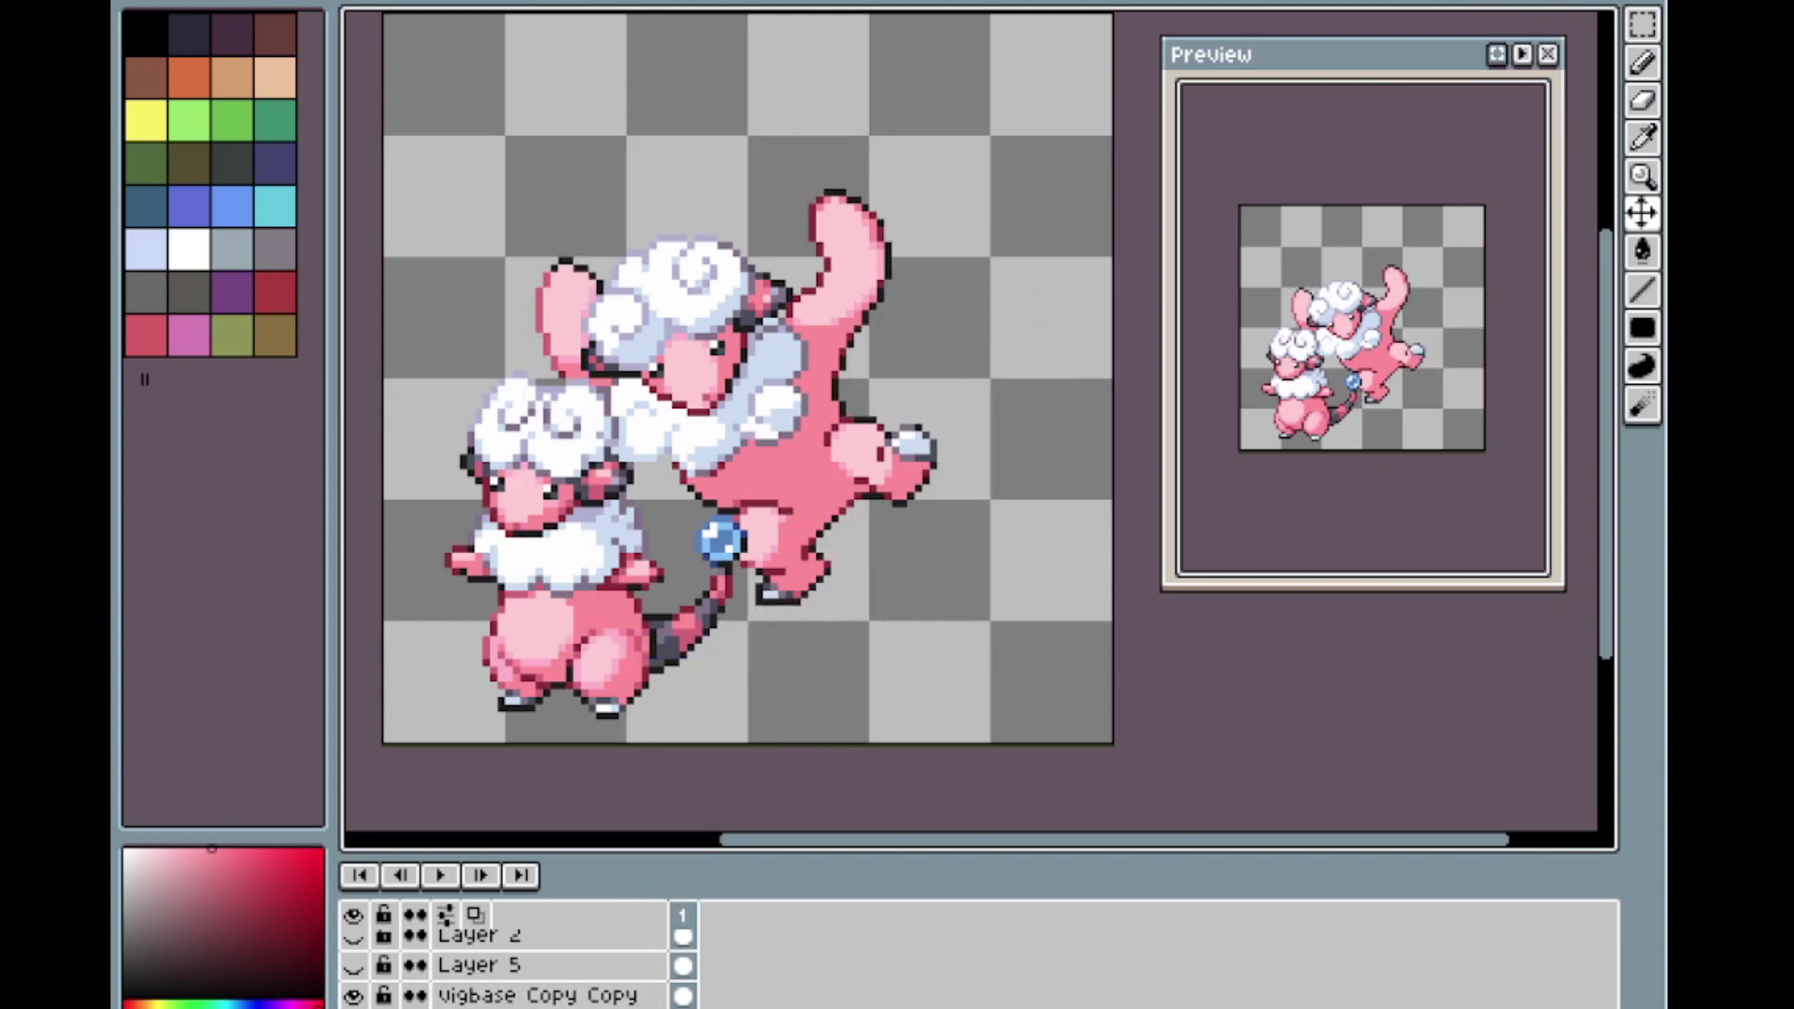
Sketch two long curved black outlines extending from between the sheep's legs as the edges of a tail.
left_click(824, 504)
scroll(878, 568, "up", 1)
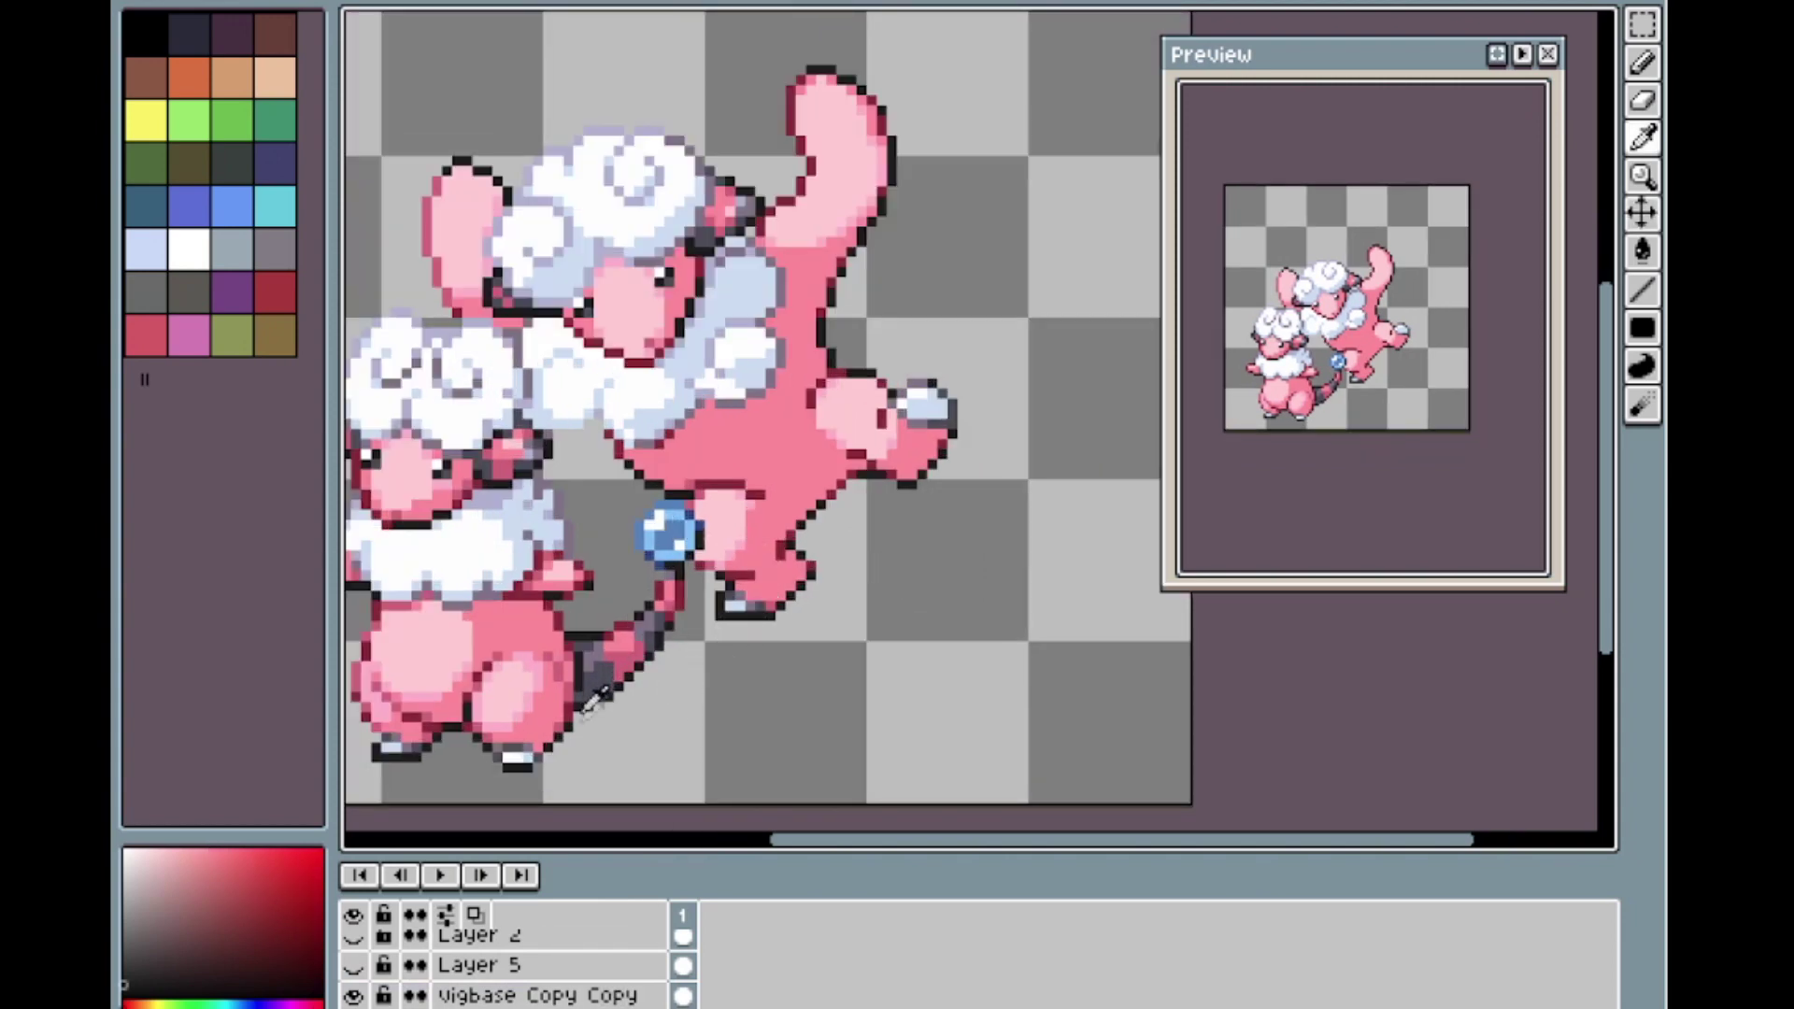
key("b")
mouse_move(799, 544)
left_mouse_down()
mouse_move(991, 562)
mouse_move(1054, 535)
left_mouse_up()
mouse_move(848, 507)
left_mouse_down()
mouse_move(911, 521)
mouse_move(1057, 514)
left_mouse_up()
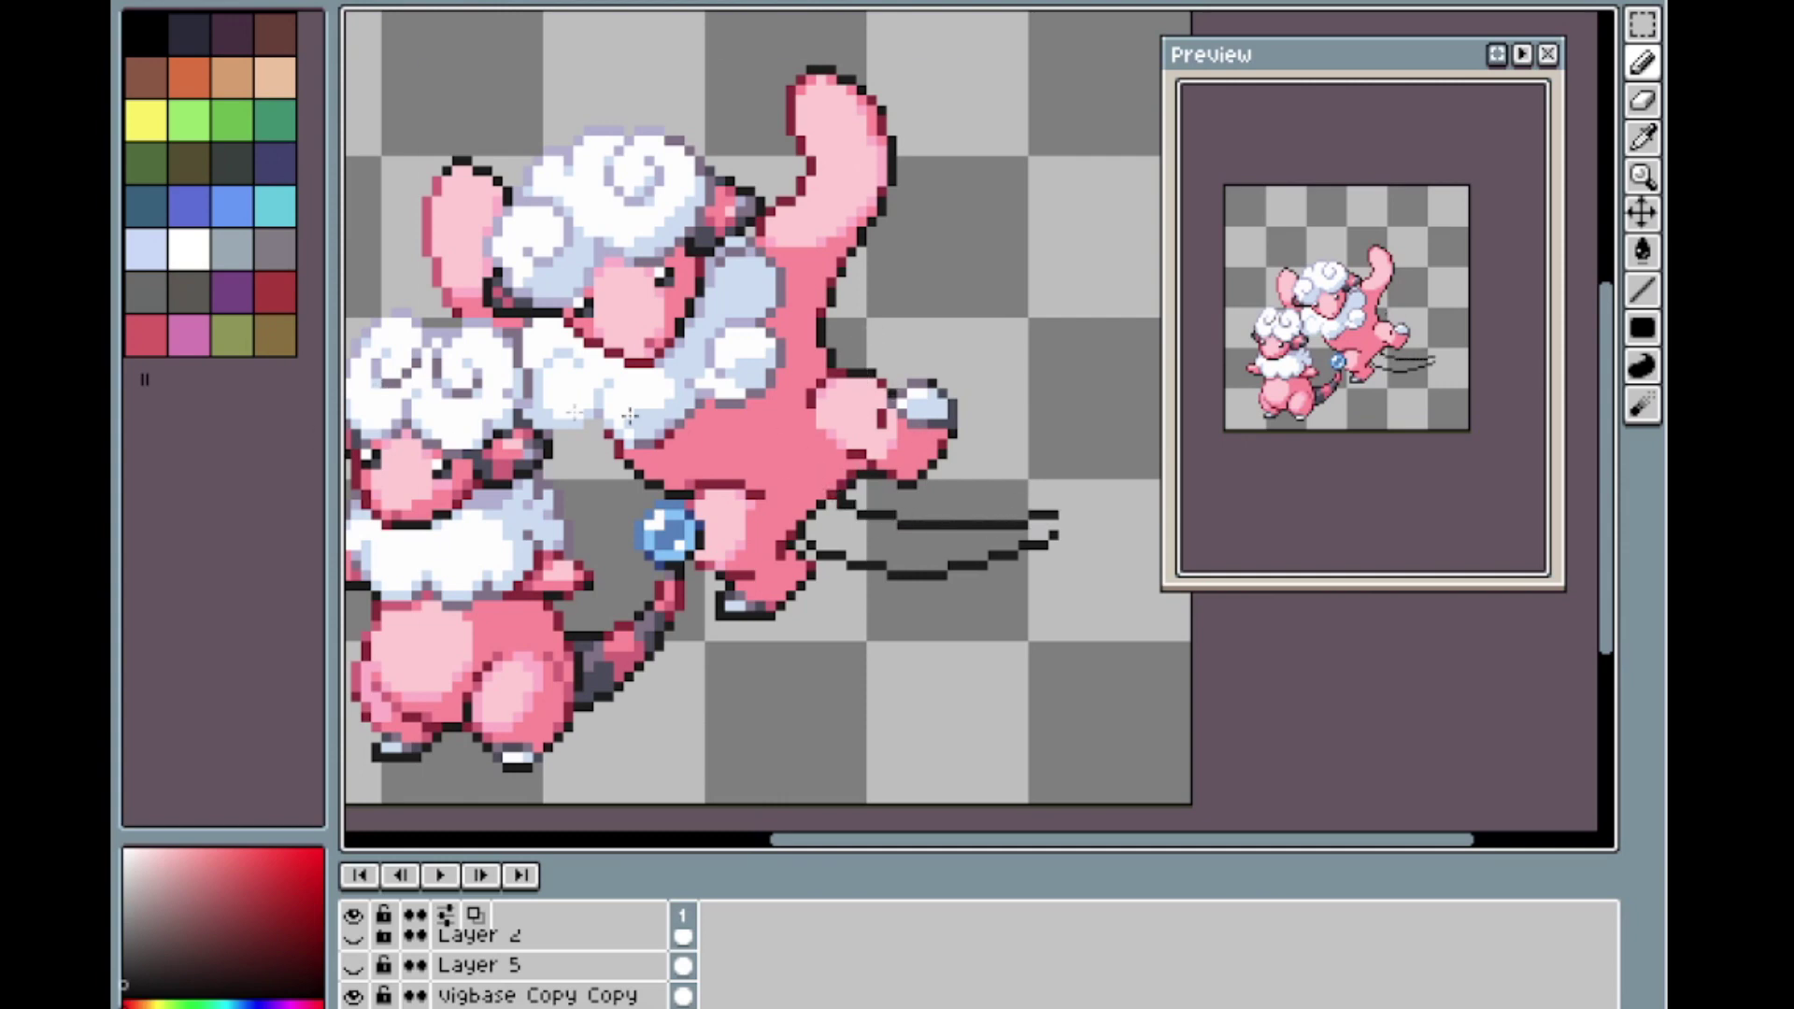
Undo the tail's upper curve and shorten the lower curve by shifting selected pieces of it inward toward the body.
key("ctrl+z")
key("m")
left_click_drag(1116, 638, 947, 493)
left_click_drag(961, 497, 941, 495)
key("ctrl+d")
left_click_drag(1080, 613, 937, 493)
left_click_drag(960, 513, 949, 513)
key("ctrl+d")
left_click_drag(1120, 611, 867, 500)
key("ctrl+d")
key("ctrl+d")
key("ctrl+d")
left_click_drag(892, 503, 882, 503)
left_click_drag(1131, 642, 856, 508)
left_click_drag(1074, 680, 826, 504)
left_click_drag(836, 510, 826, 510)
key("ctrl+d")
scroll(917, 500, "up", 1)
left_click_drag(1018, 602, 930, 539)
left_click_drag(949, 532, 948, 543)
key("ctrl+d")
key("l")
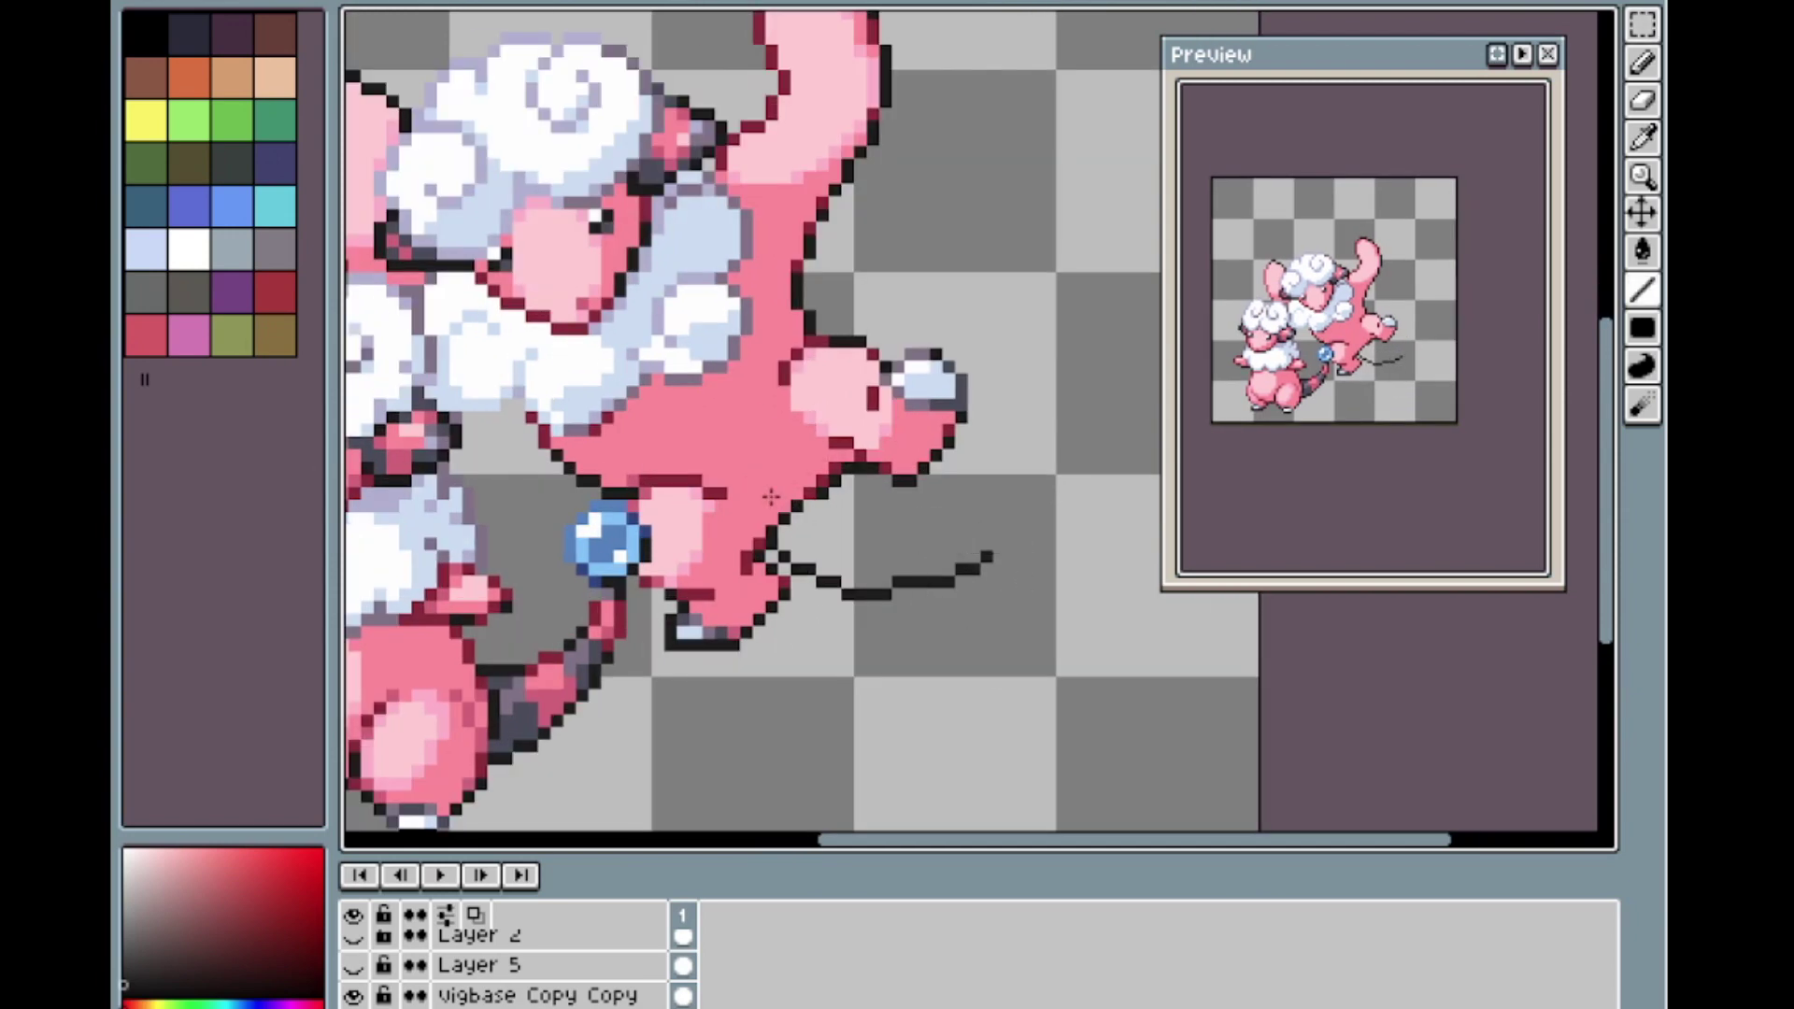
Redraw the tail's upper outline in black, running from the shortened curve's tip back to the body.
key("b")
mouse_move(819, 495)
left_mouse_down()
mouse_move(831, 519)
mouse_move(977, 529)
left_mouse_up()
key("ctrl+z")
key("ctrl+z")
key("m")
key("l")
key("b")
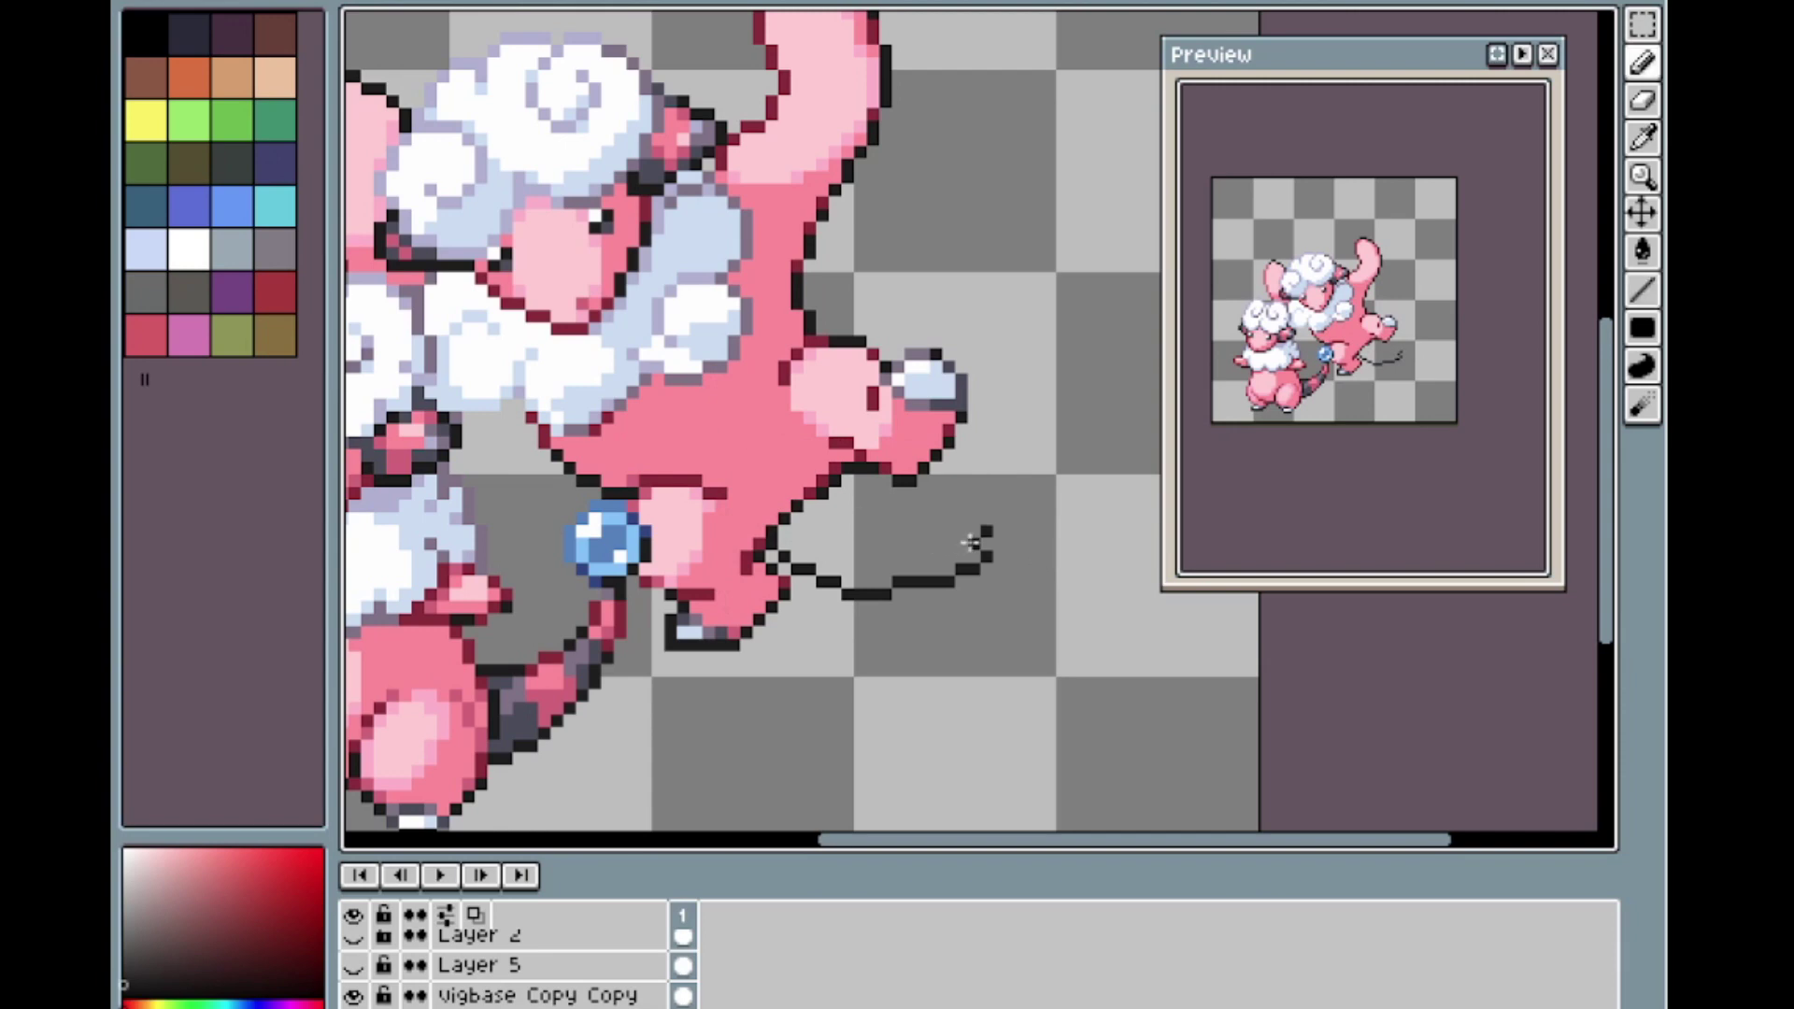
left_click_drag(981, 531, 831, 493)
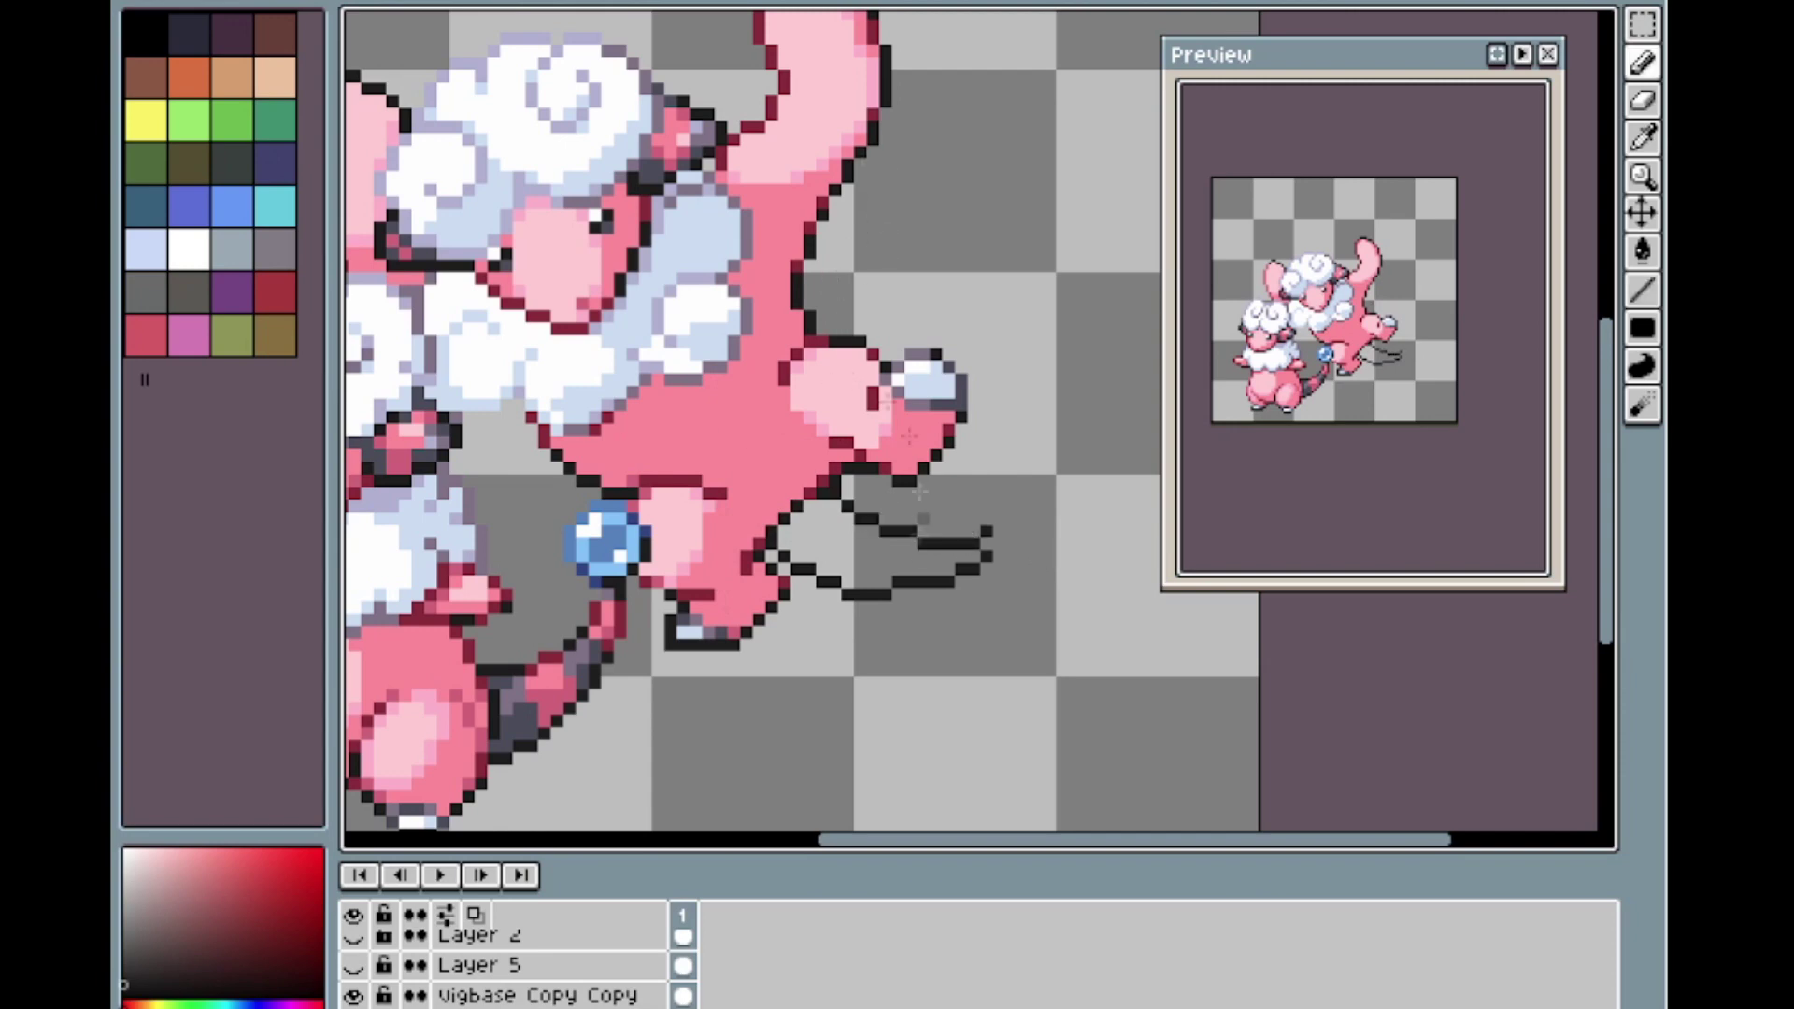
Tidy the tip of the tail outline so the upper and lower curves meet in a closed end.
scroll(918, 551, "up", 1)
key("l")
key("e")
scroll(881, 597, "down", 2)
scroll(954, 373, "up", 1)
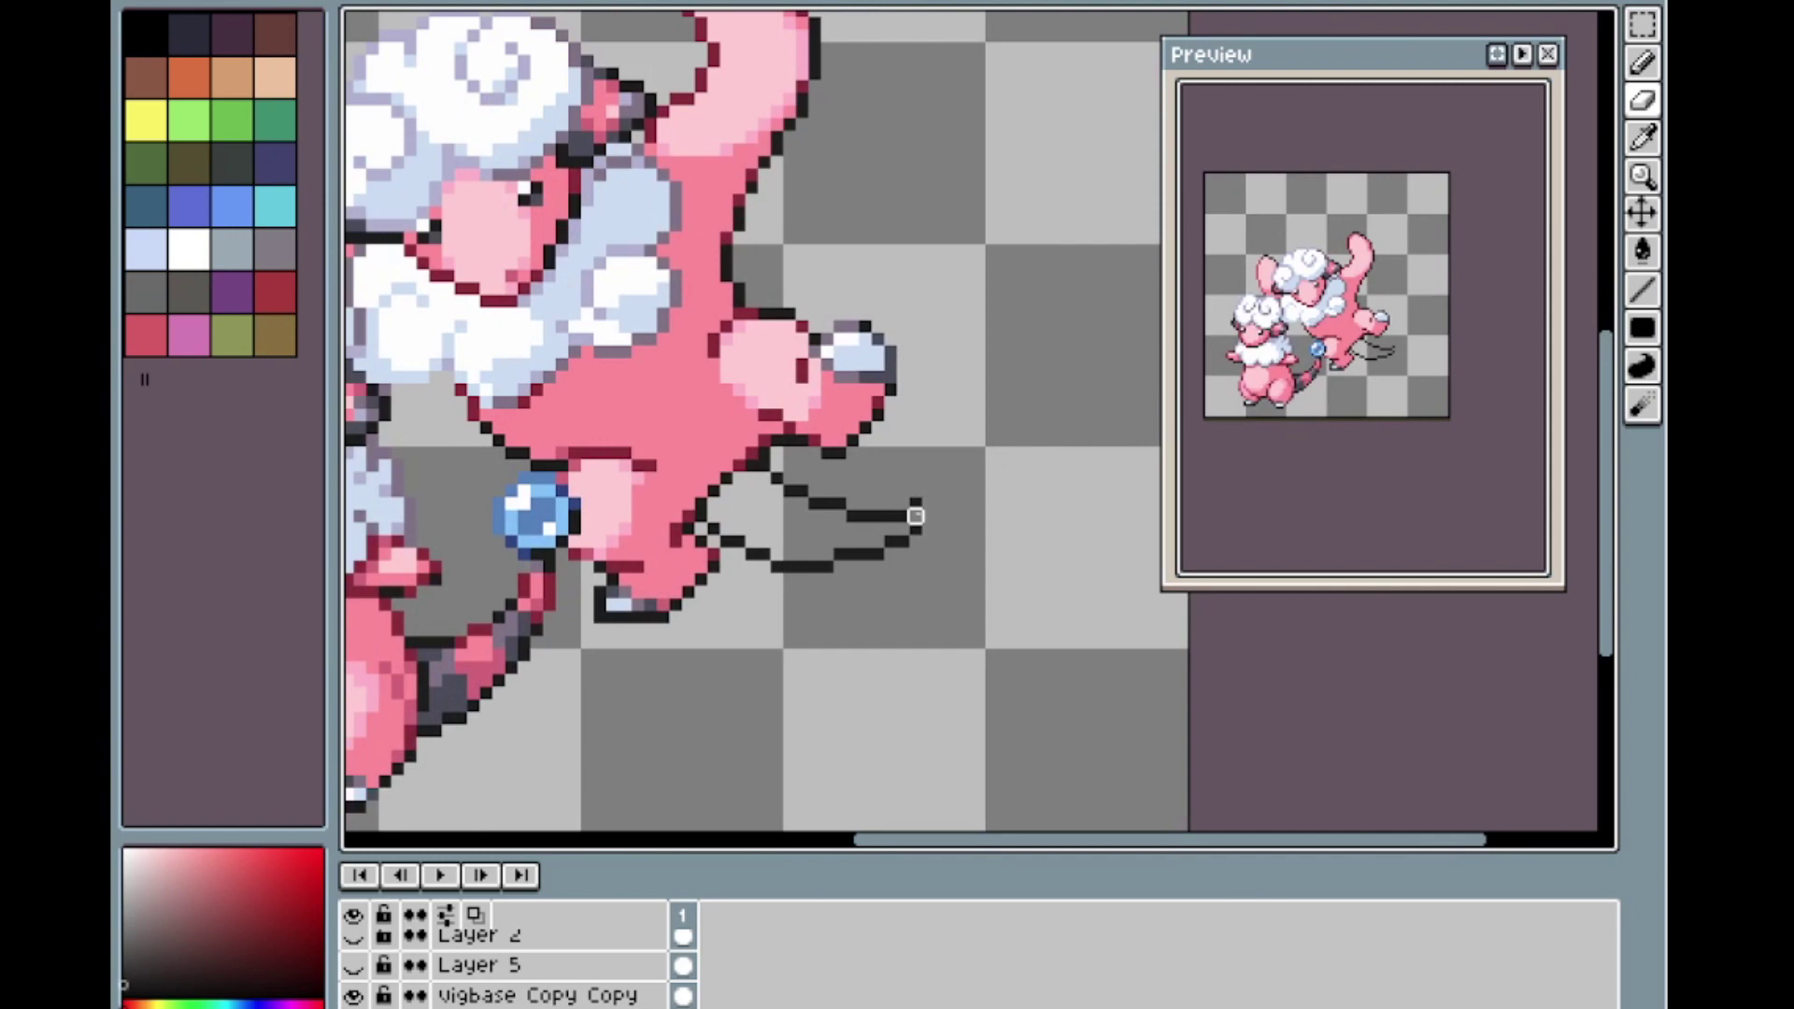
scroll(953, 455, "down", 1)
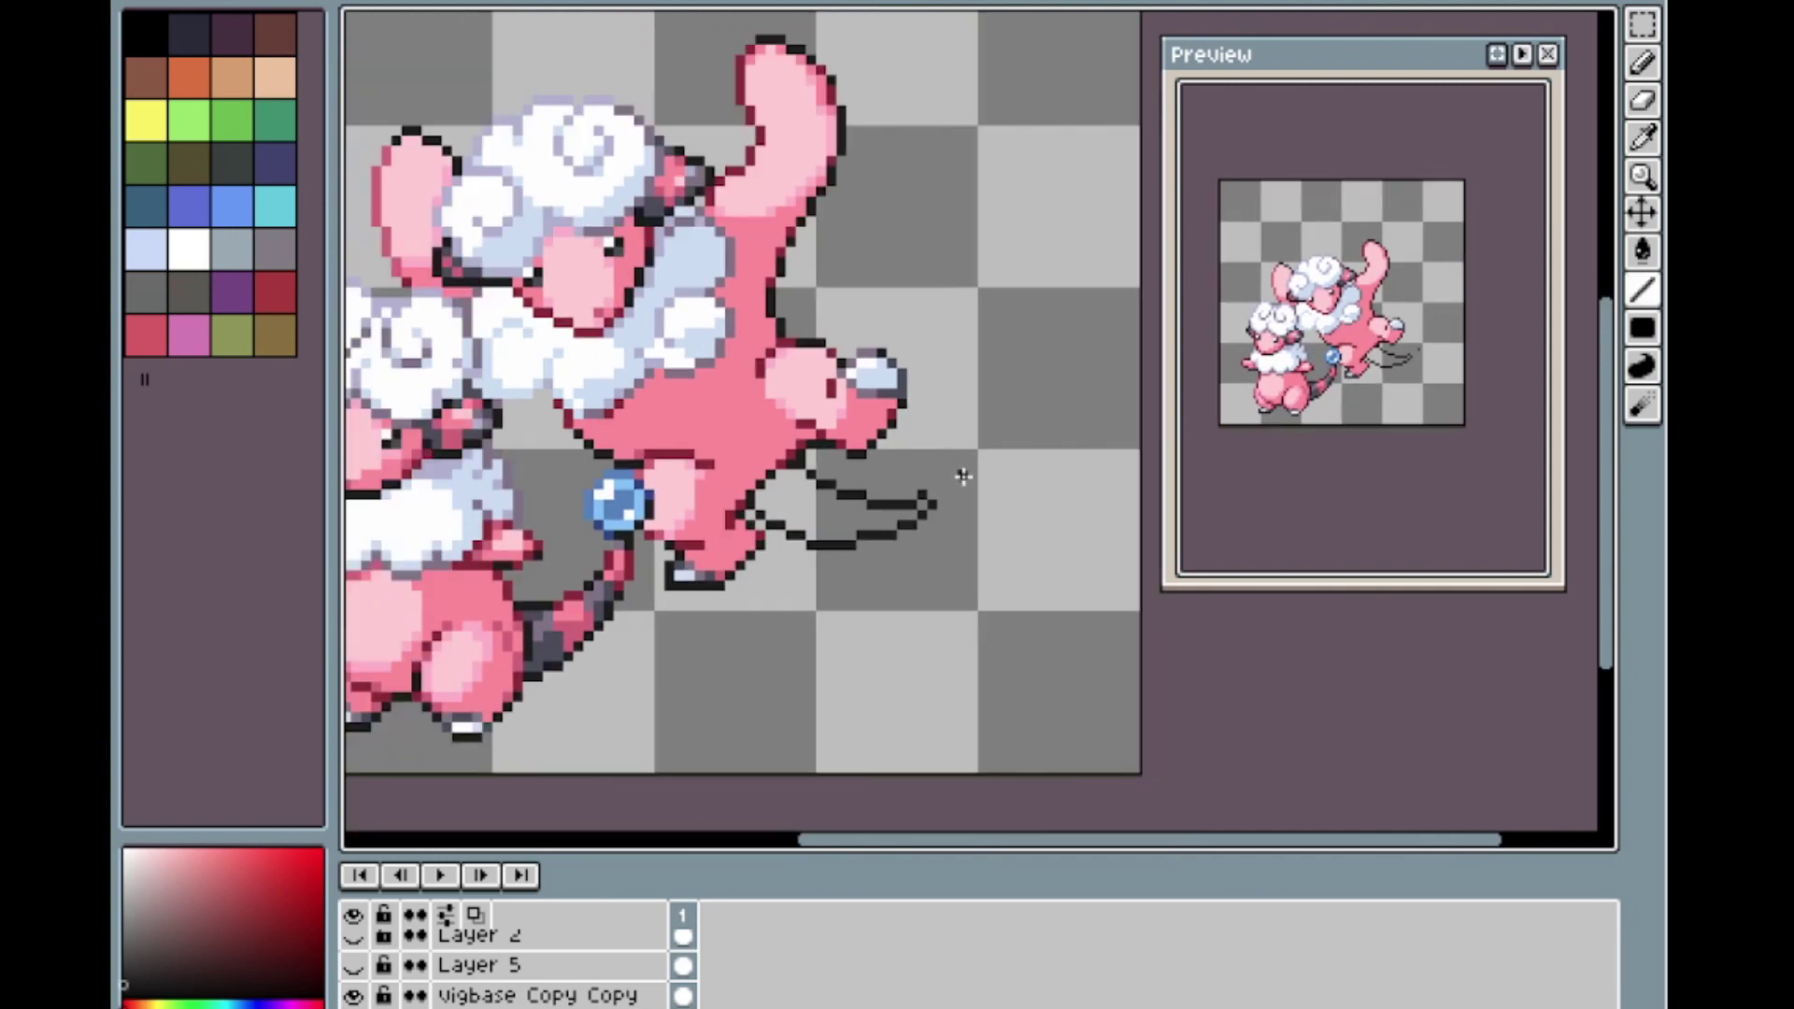
Draw a small black circle below the tail and recolour part of its outline with flafbase's dark blue orb colour.
left_click_drag(1642, 328, 1566, 327)
mouse_move(915, 689)
left_mouse_down()
mouse_move(837, 614)
mouse_move(881, 595)
mouse_move(821, 580)
left_mouse_up()
scroll(937, 687, "up", 1)
key("alt")
left_click(498, 400, "alt")
key("l")
left_click_drag(805, 595, 790, 656)
left_click(805, 671)
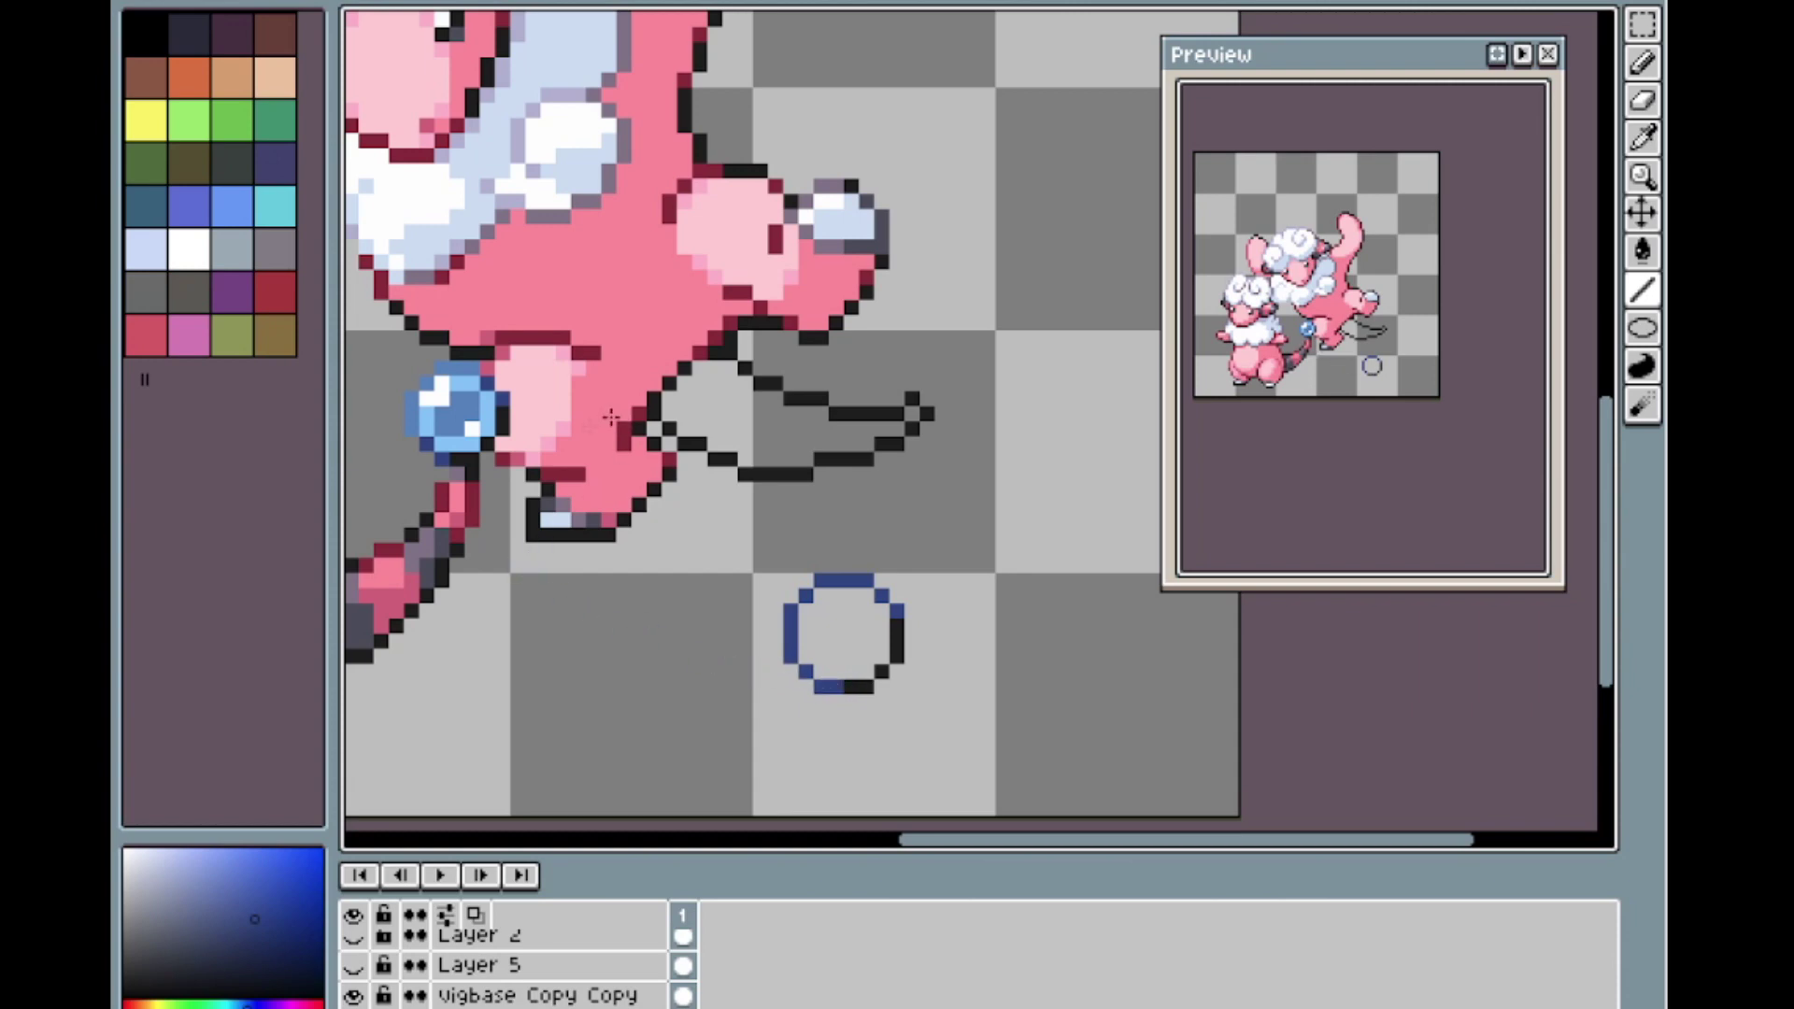
Fill and shade the circle in flafbase's orb blues with small light highlights, matching the reference tail orb.
left_click(476, 430, "alt")
mouse_move(892, 655)
left_mouse_down()
mouse_move(820, 580)
mouse_move(835, 610)
left_mouse_up()
left_click(477, 409, "alt")
key("g")
left_click(826, 624)
key("l")
left_click(438, 389, "alt")
left_click(455, 371, "alt")
left_click(805, 610, "alt")
Cut out the finished blue orb and place it on the tip of the tail outline.
scroll(929, 423, "down", 4)
scroll(986, 439, "up", 2)
key("m")
left_click_drag(777, 508, 941, 647)
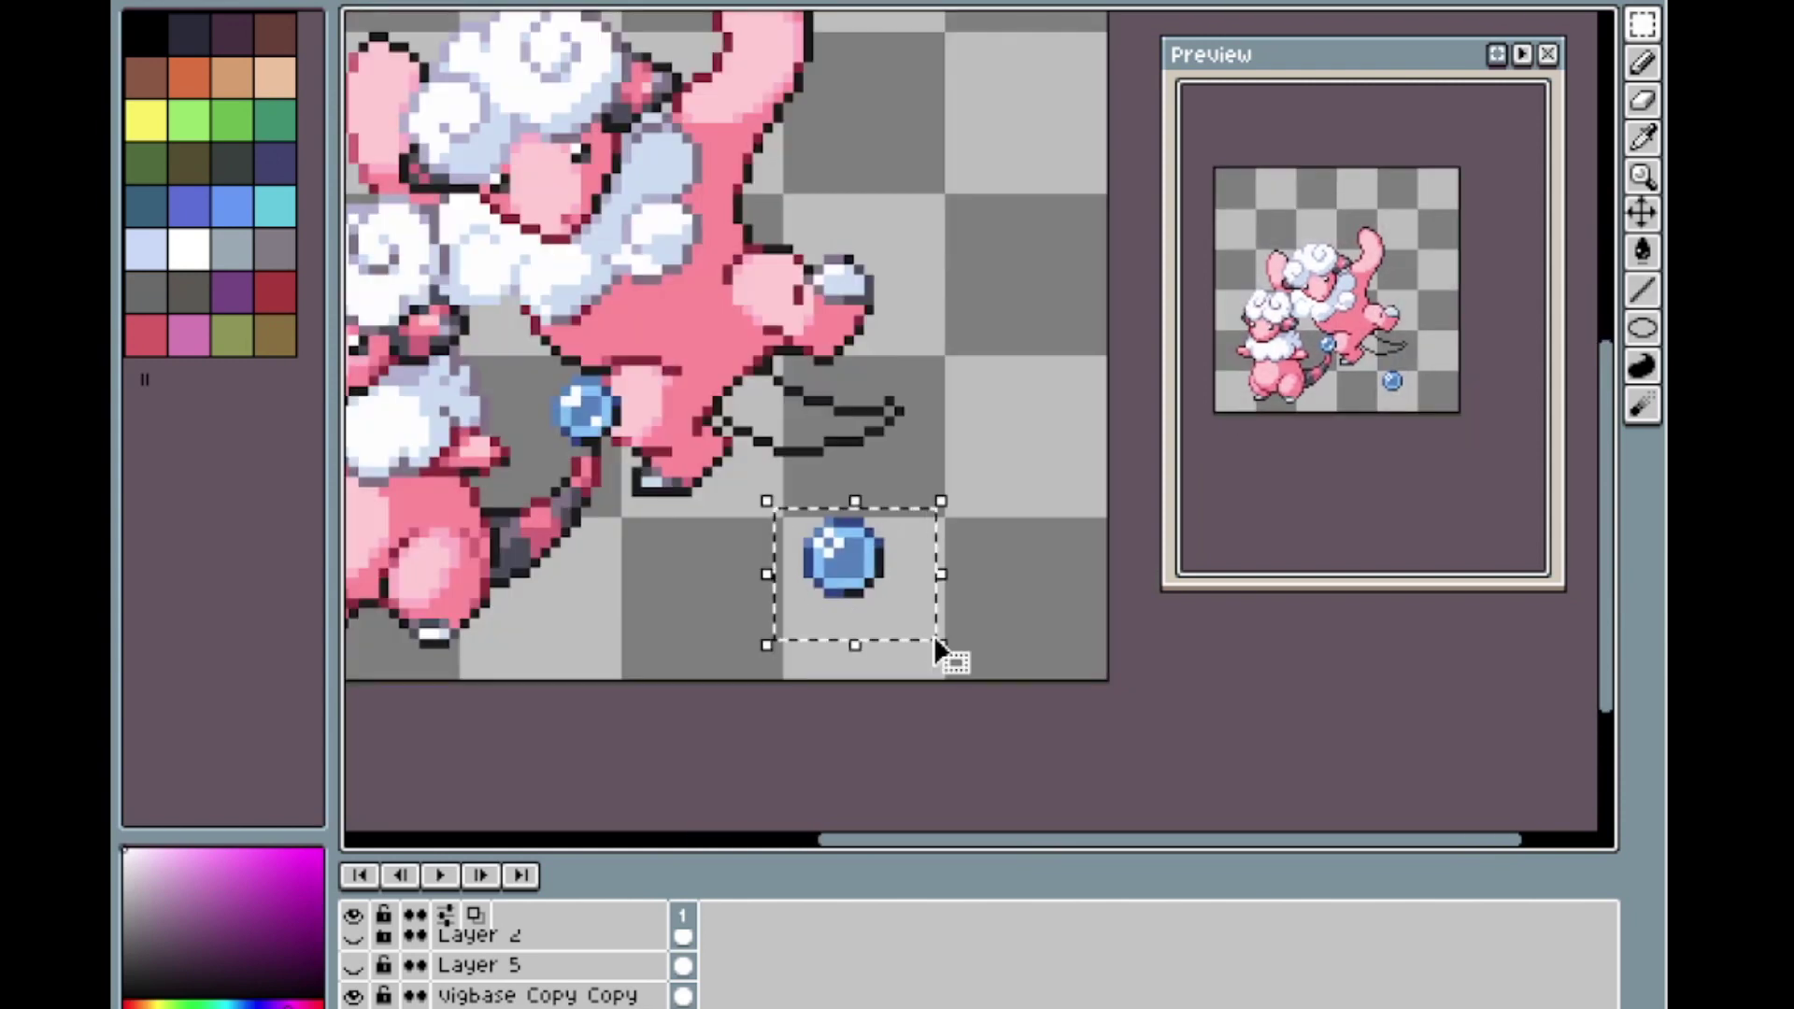
key("ctrl+x")
key("ctrl+v")
left_click_drag(843, 599, 937, 350)
scroll(904, 411, "up", 1)
scroll(927, 366, "down", 2)
scroll(942, 323, "down", 2)
scroll(934, 363, "up", 2)
key("ctrl")
key("ctrl+z")
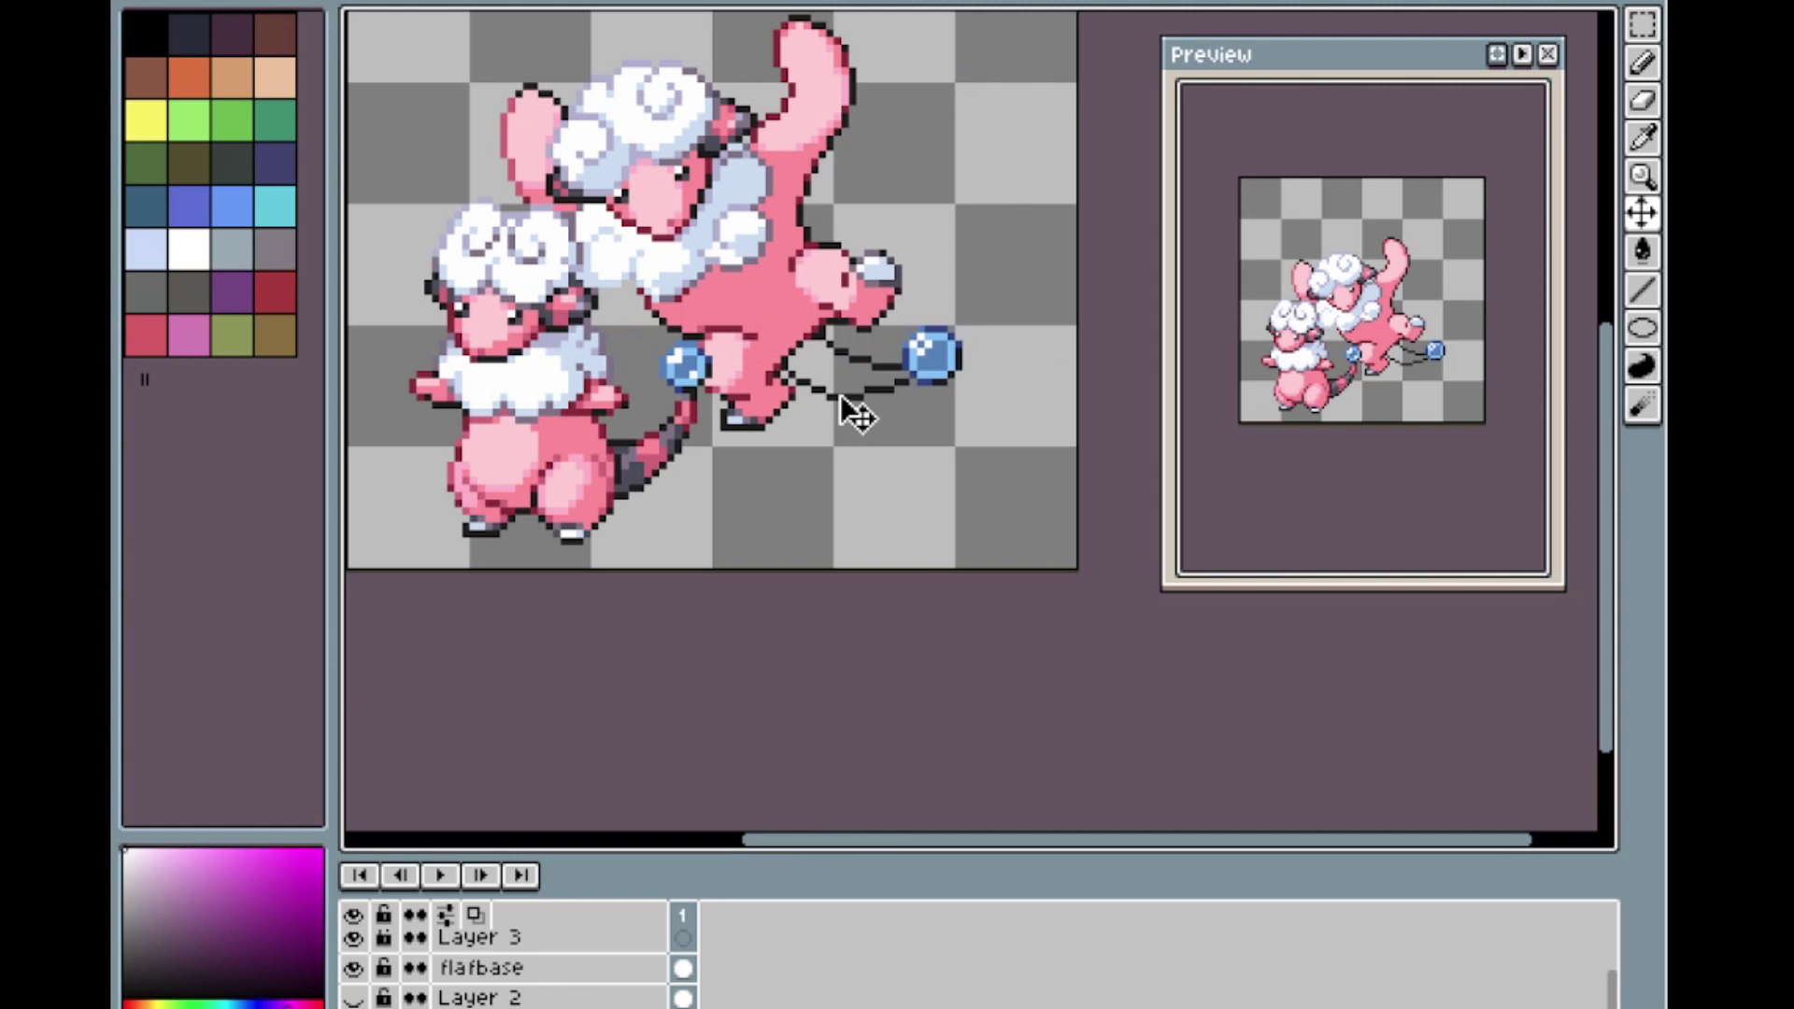
Lay in a shadow along the tail's lower edge using the shadow pink from flafbase's tail.
scroll(821, 404, "up", 2)
left_click(786, 278, "alt")
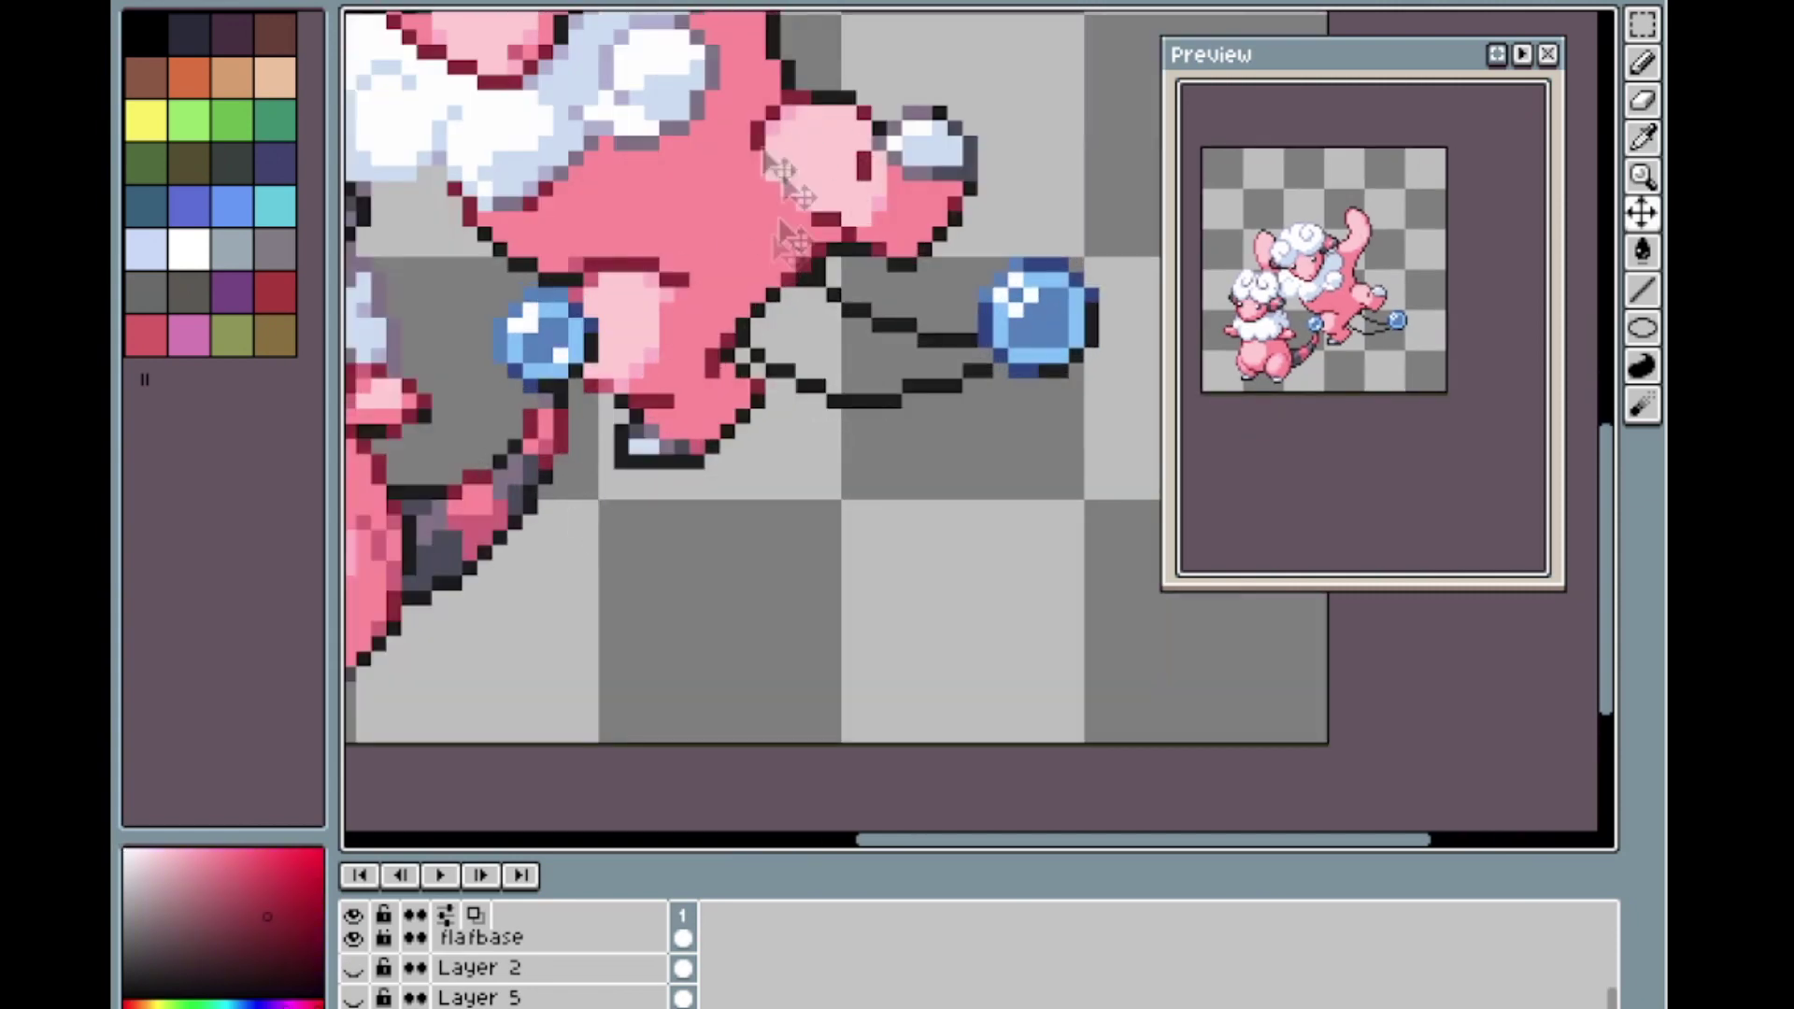
key("l")
key("alt")
left_click(485, 521, "alt")
key("b")
left_click_drag(774, 338, 908, 370)
key("g")
left_click(863, 379)
key("ctrl+z")
key("l")
mouse_move(758, 325)
left_mouse_down()
mouse_move(774, 350)
mouse_move(873, 371)
left_mouse_up()
mouse_move(894, 383)
left_mouse_down()
mouse_move(832, 385)
mouse_move(983, 355)
mouse_move(924, 355)
left_mouse_up()
Fill the tail's remaining upper area with the body pink sampled from flafbase's tail.
left_click(481, 505, "alt")
key("g")
key("l")
left_click_drag(766, 310, 818, 293)
key("g")
left_click(819, 327)
left_click(563, 418, "alt")
key("l")
key("alt")
Paint a band at the tail's base in purple-grey with dark grey shading on its lower side.
left_click(437, 511, "alt")
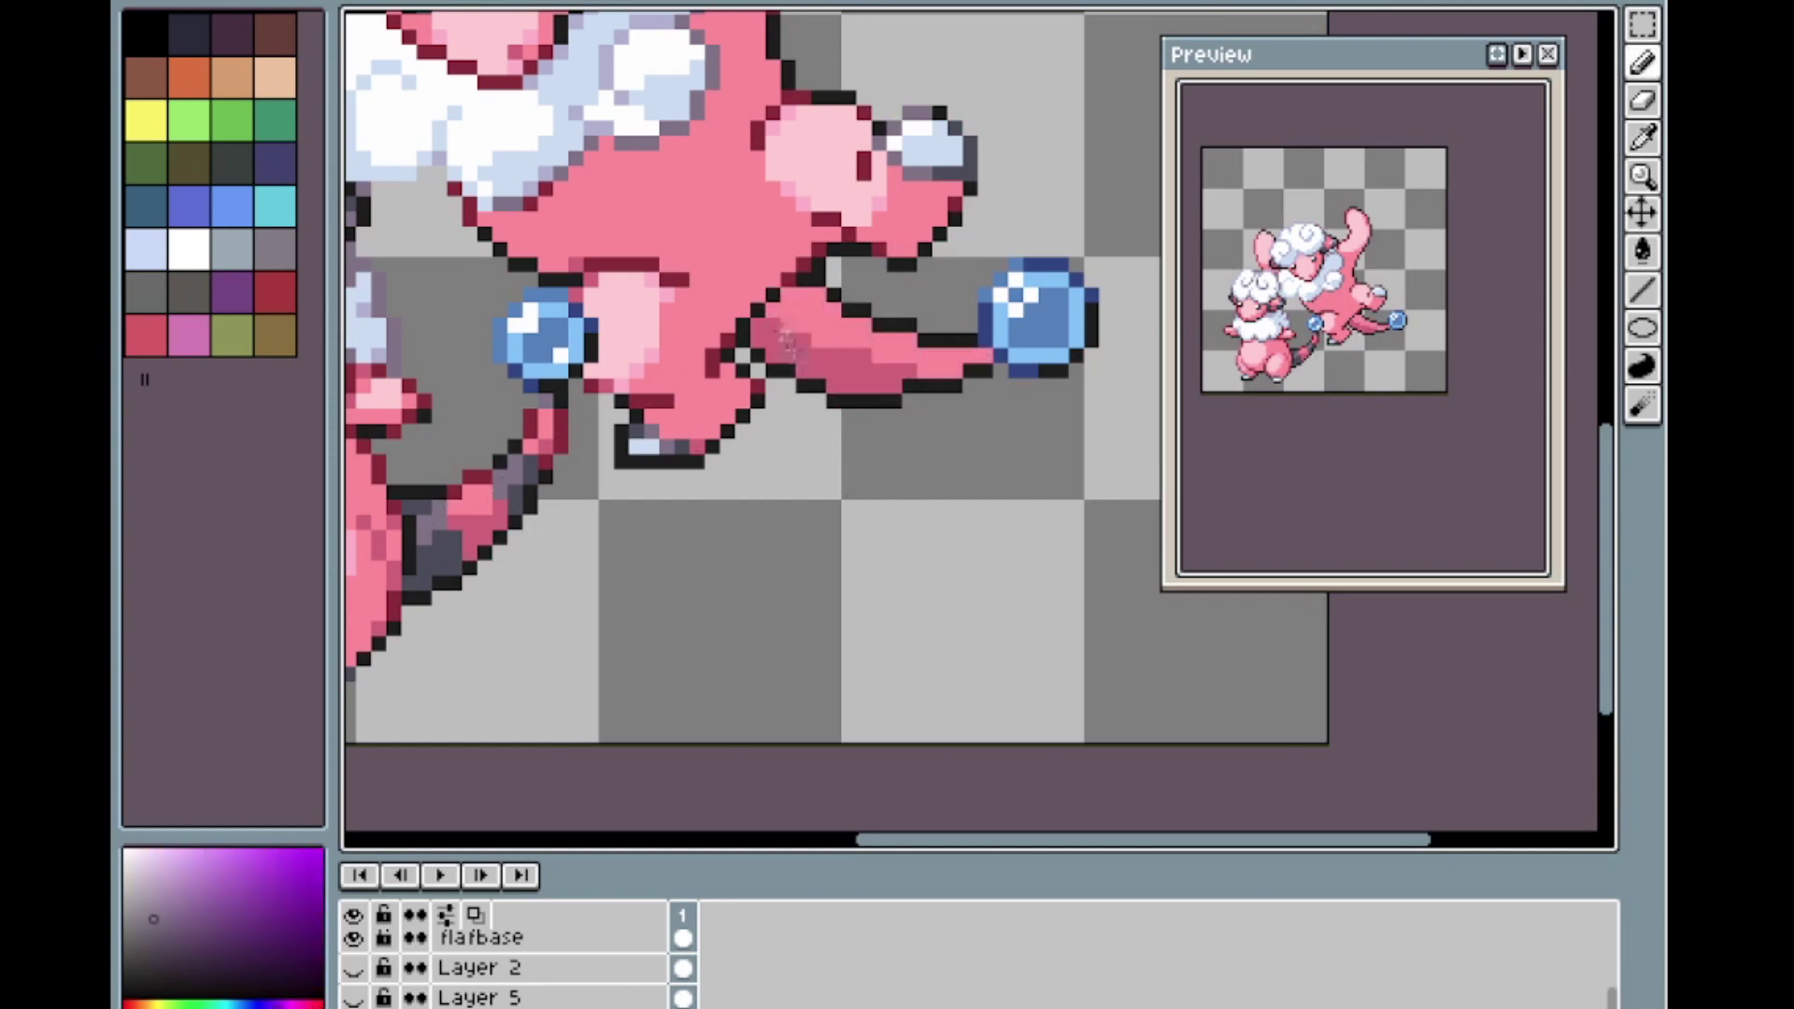
left_click_drag(825, 311, 781, 360)
left_click(444, 549, "alt")
key("g")
left_click(771, 340)
left_click(818, 311, "alt")
left_click(794, 308)
Add a second band midway along the tail in purple-grey, filling its lower part with dark grey.
left_click(522, 474, "alt")
key("b")
mouse_move(894, 340)
left_mouse_down()
mouse_move(924, 366)
mouse_move(907, 342)
mouse_move(865, 410)
mouse_move(816, 434)
mouse_move(870, 373)
left_mouse_up()
left_click(781, 348, "alt")
key("g")
left_click(871, 381)
Compare the tail with and without its middle grey band by undoing and redoing the last edits.
key("l")
key("ctrl+z")
key("ctrl+z")
key("ctrl+z")
key("ctrl+z")
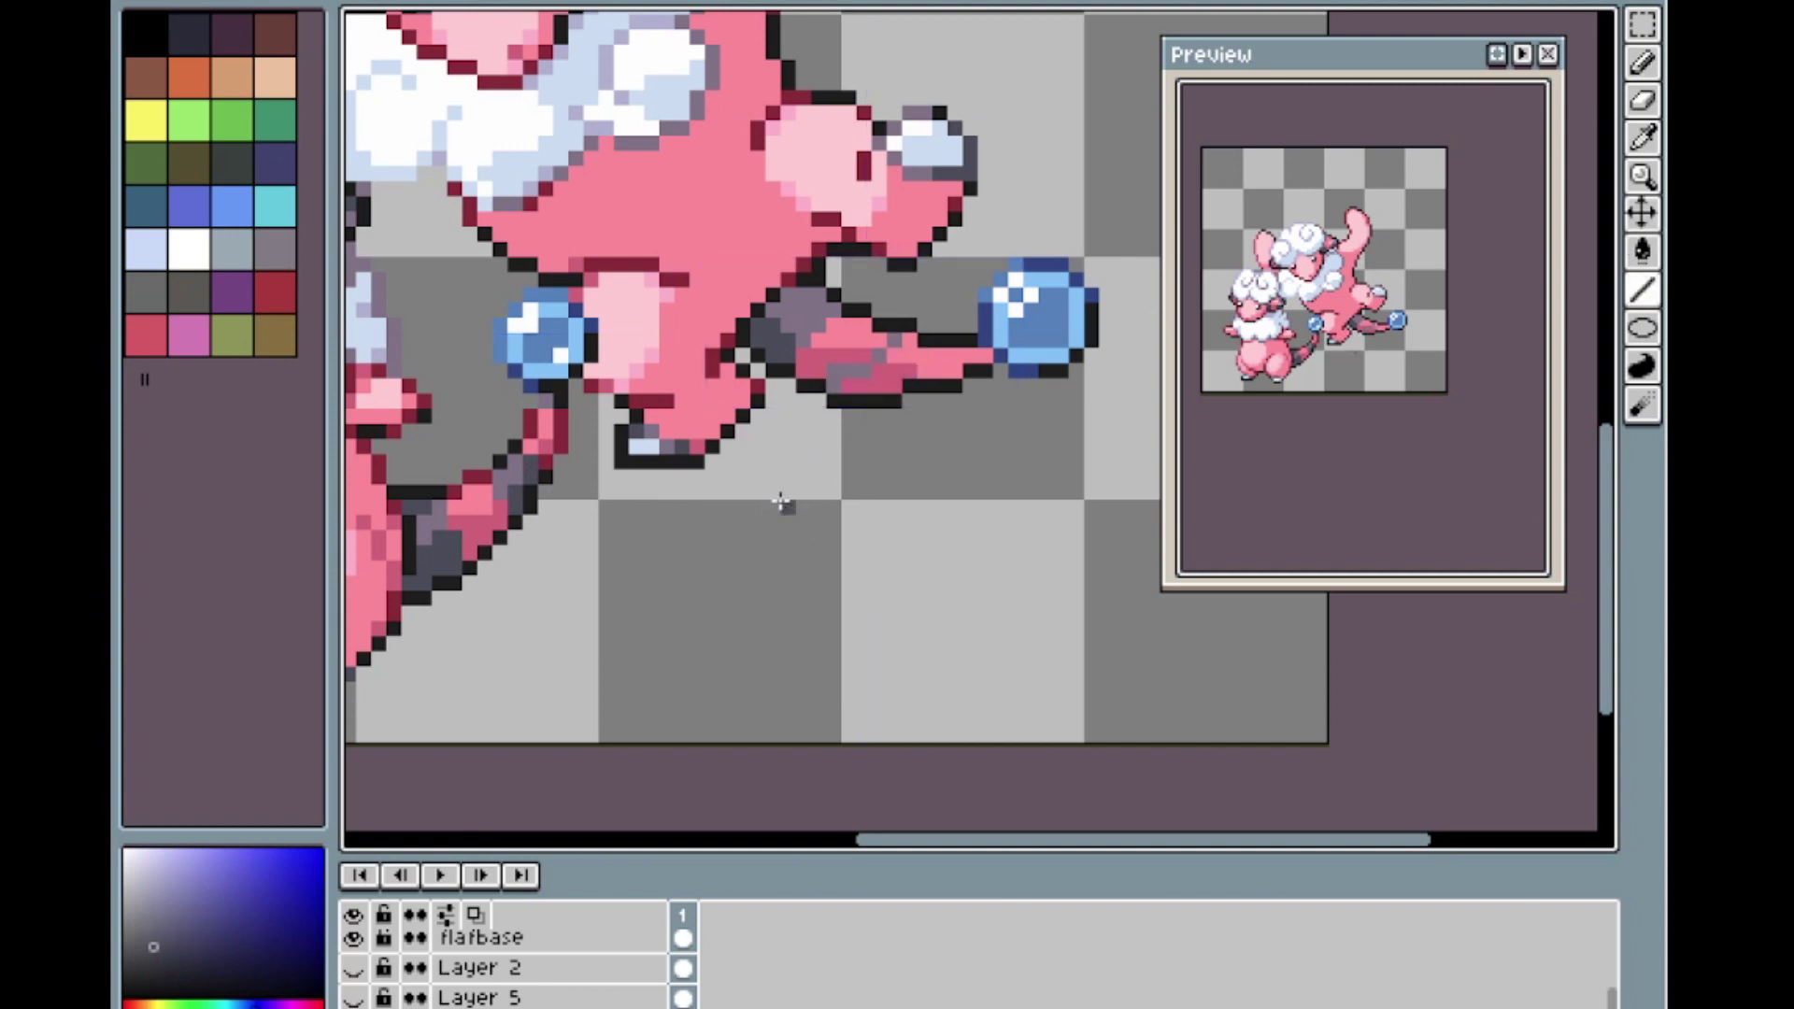
key("ctrl+y")
key("ctrl+y")
key("ctrl+y")
key("ctrl+y")
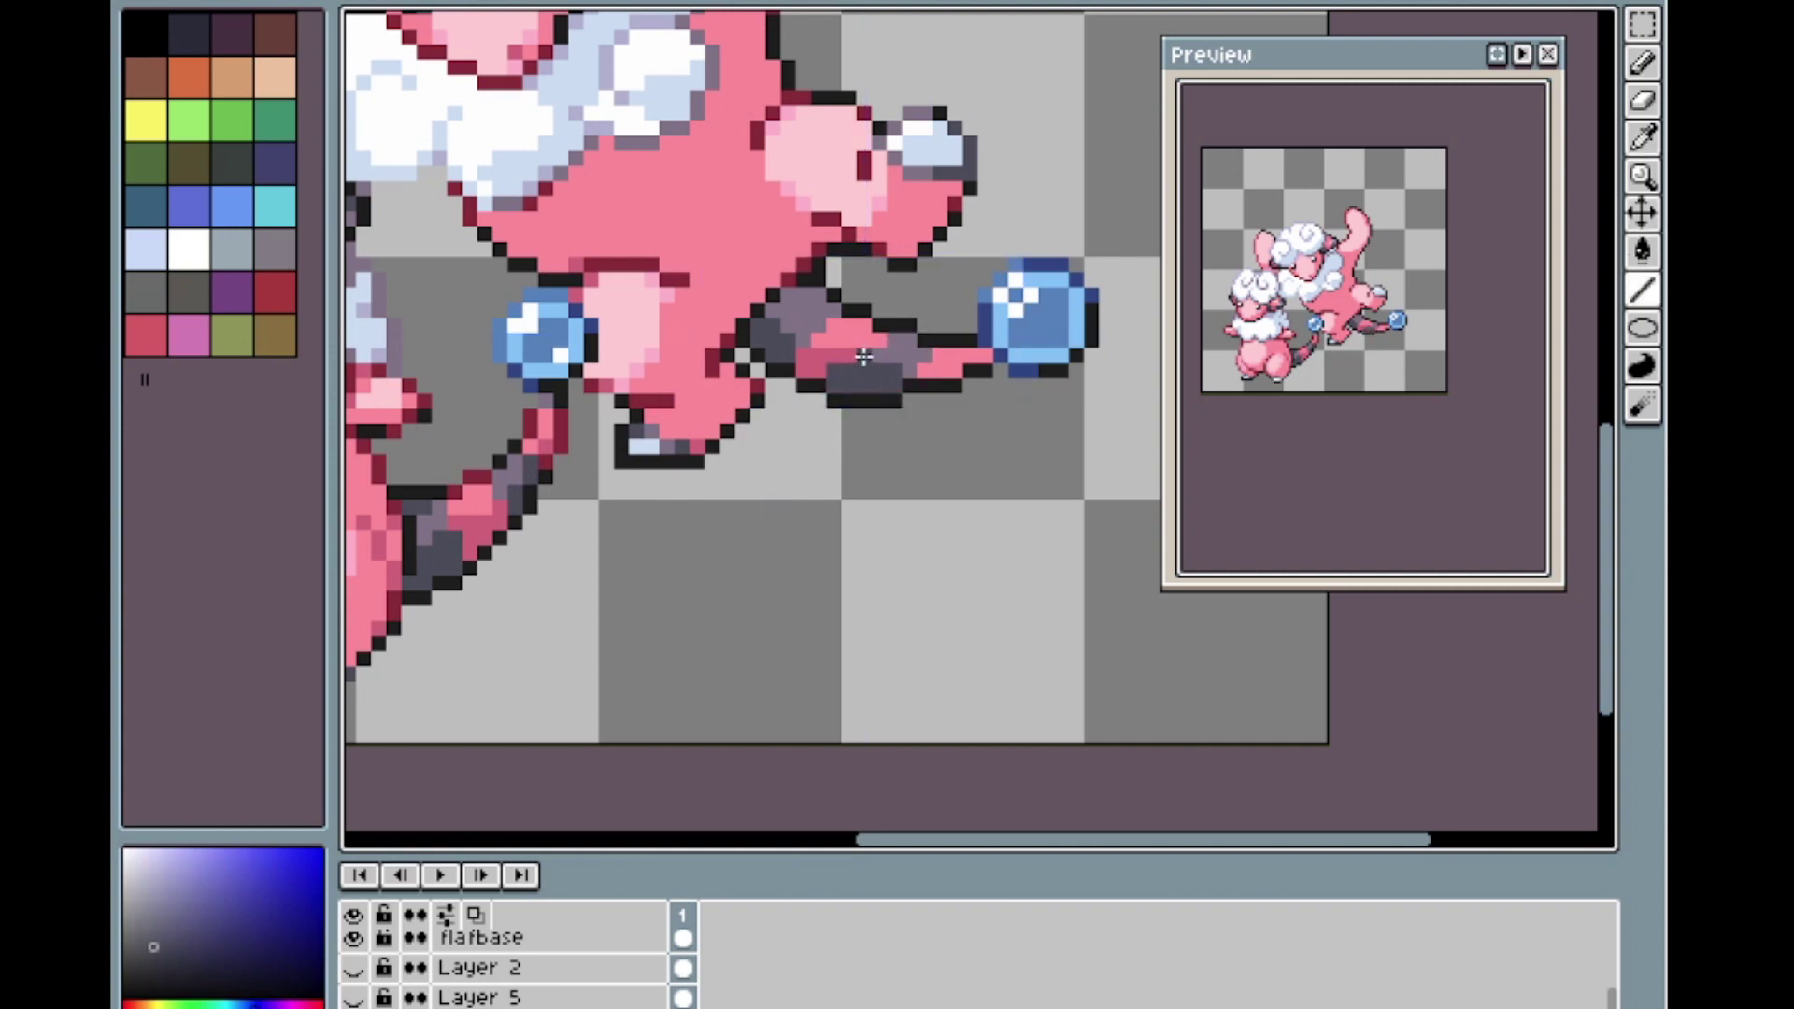
Touch up the pink tail segment before the orb with shadow pink sampled from flafbase's tail.
left_click(897, 360, "alt")
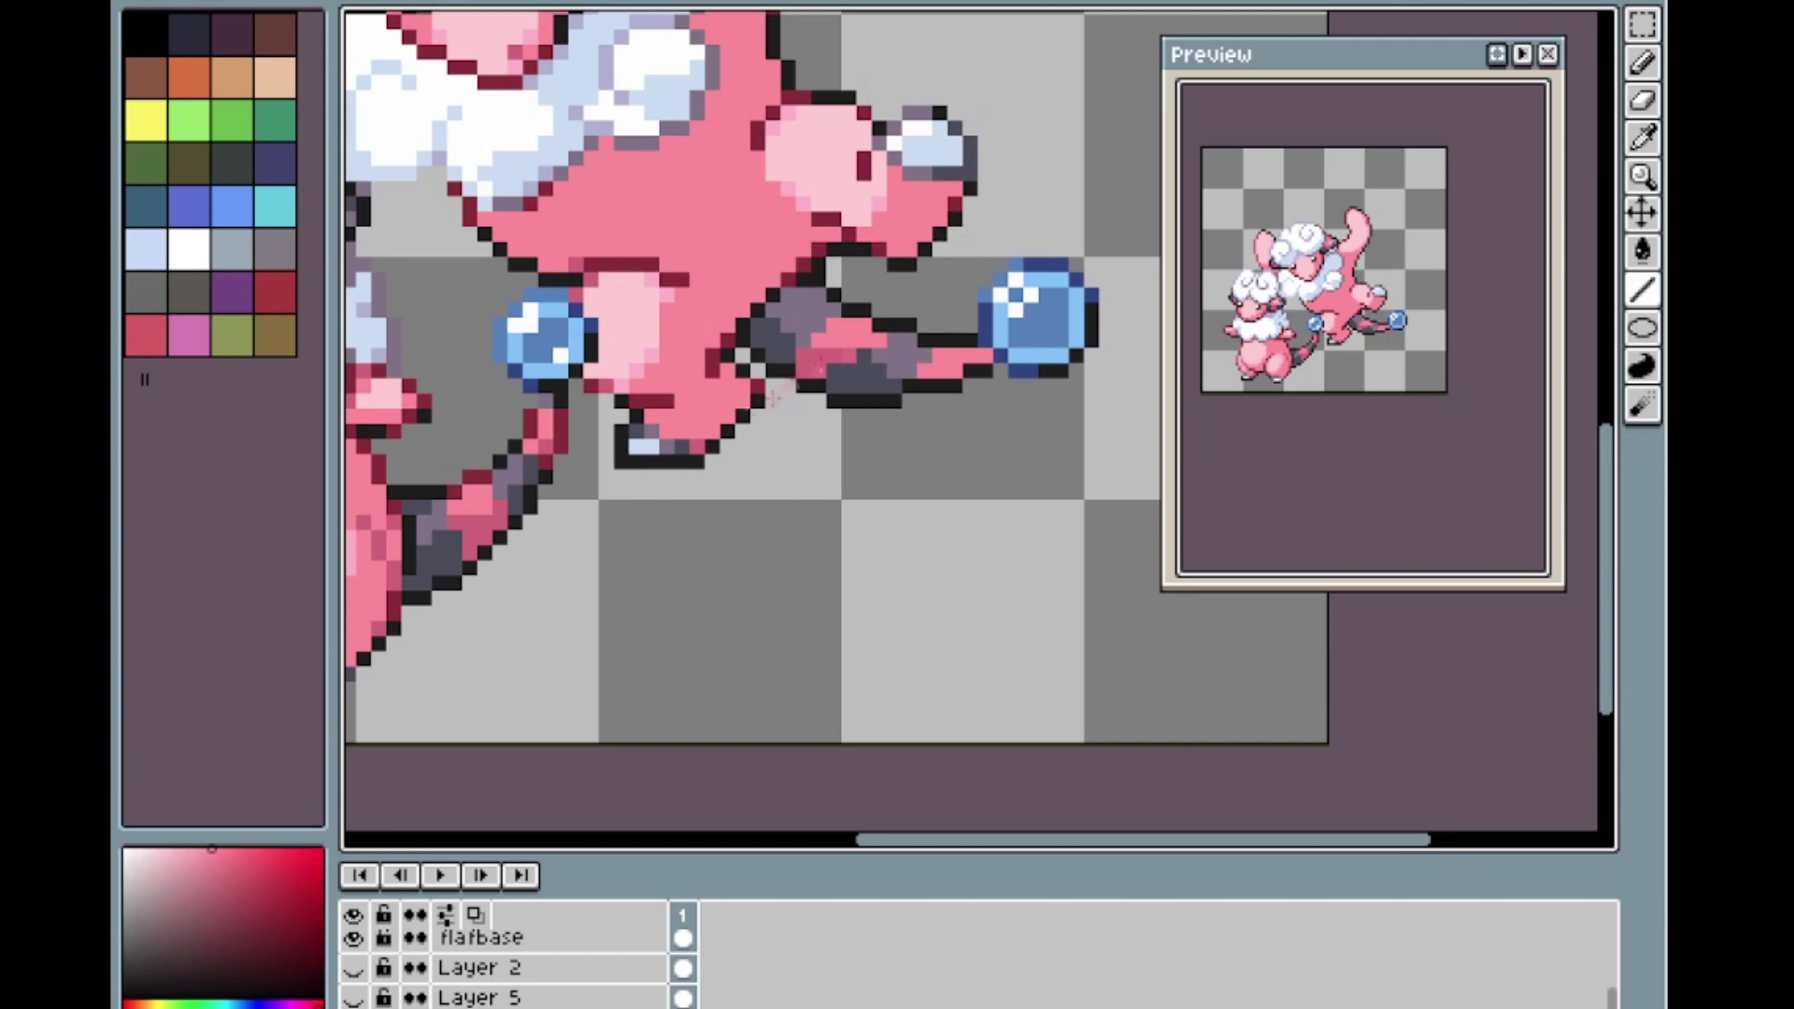
left_click(540, 427, "alt")
left_click(489, 516, "alt")
left_click_drag(983, 355, 956, 372)
Hide the flafbase reference layer and inspect the dancing sheep on its own.
scroll(941, 259, "down", 5)
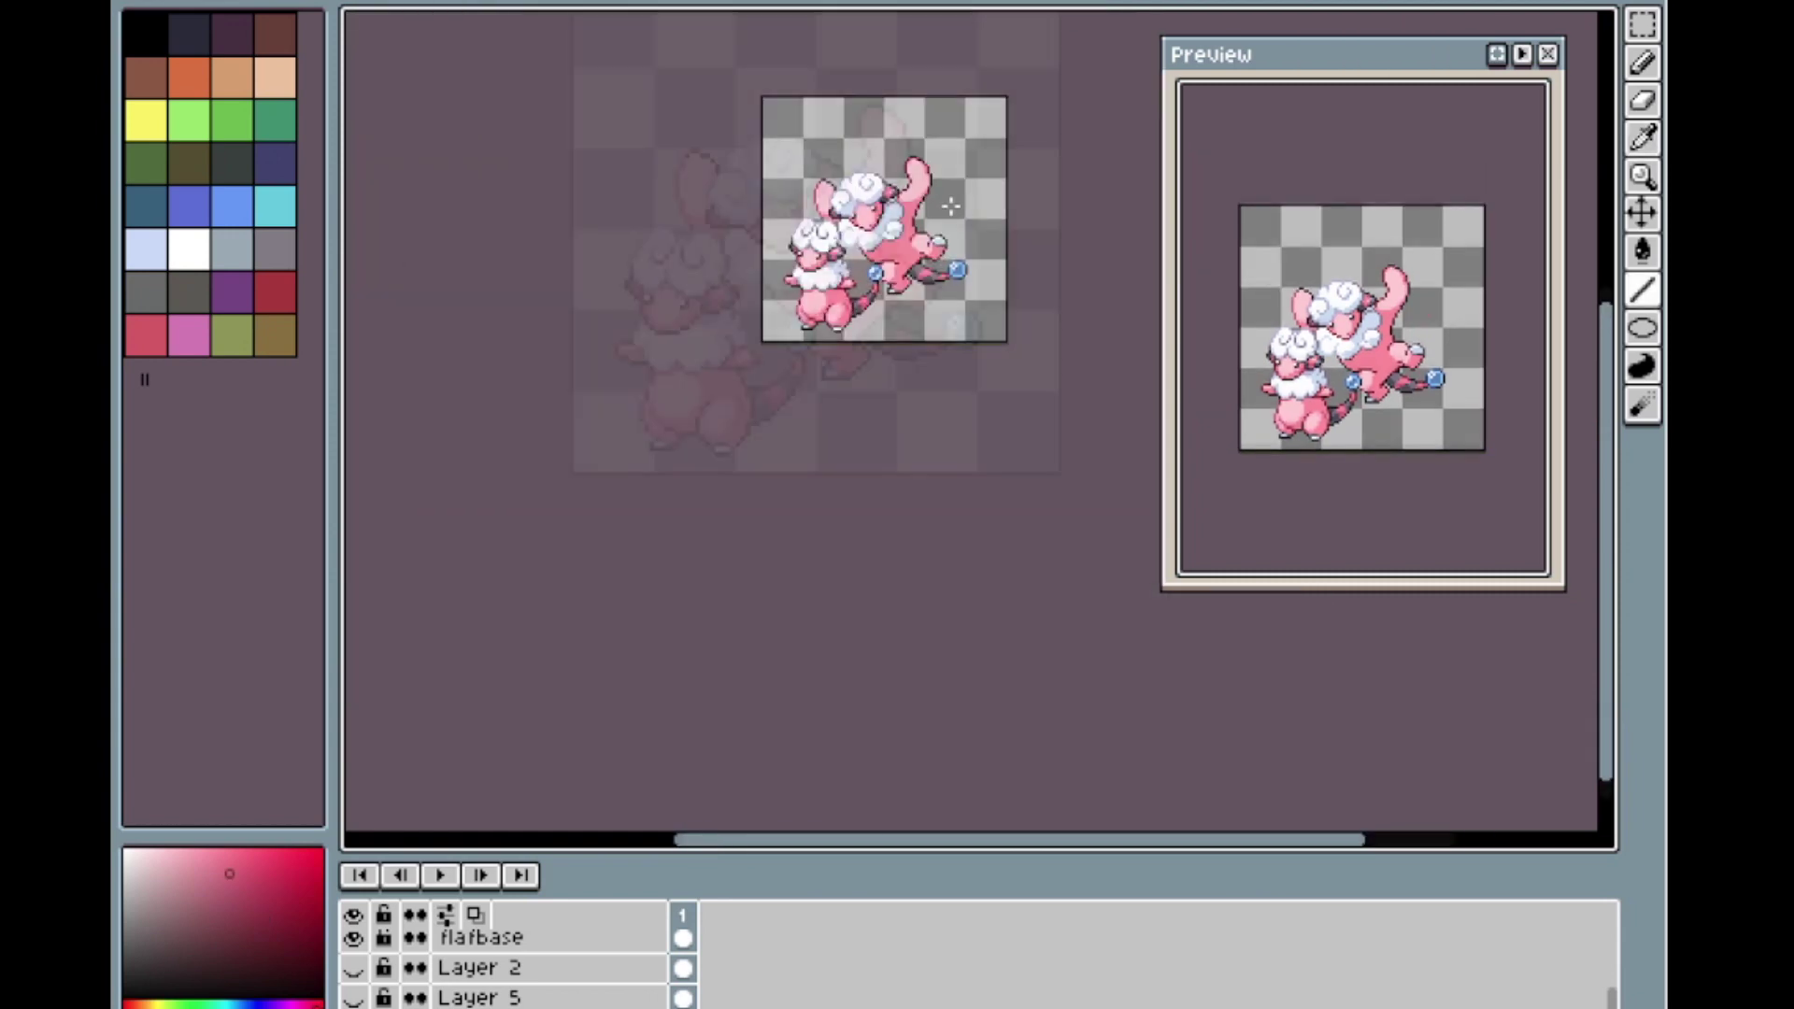
scroll(950, 206, "up", 2)
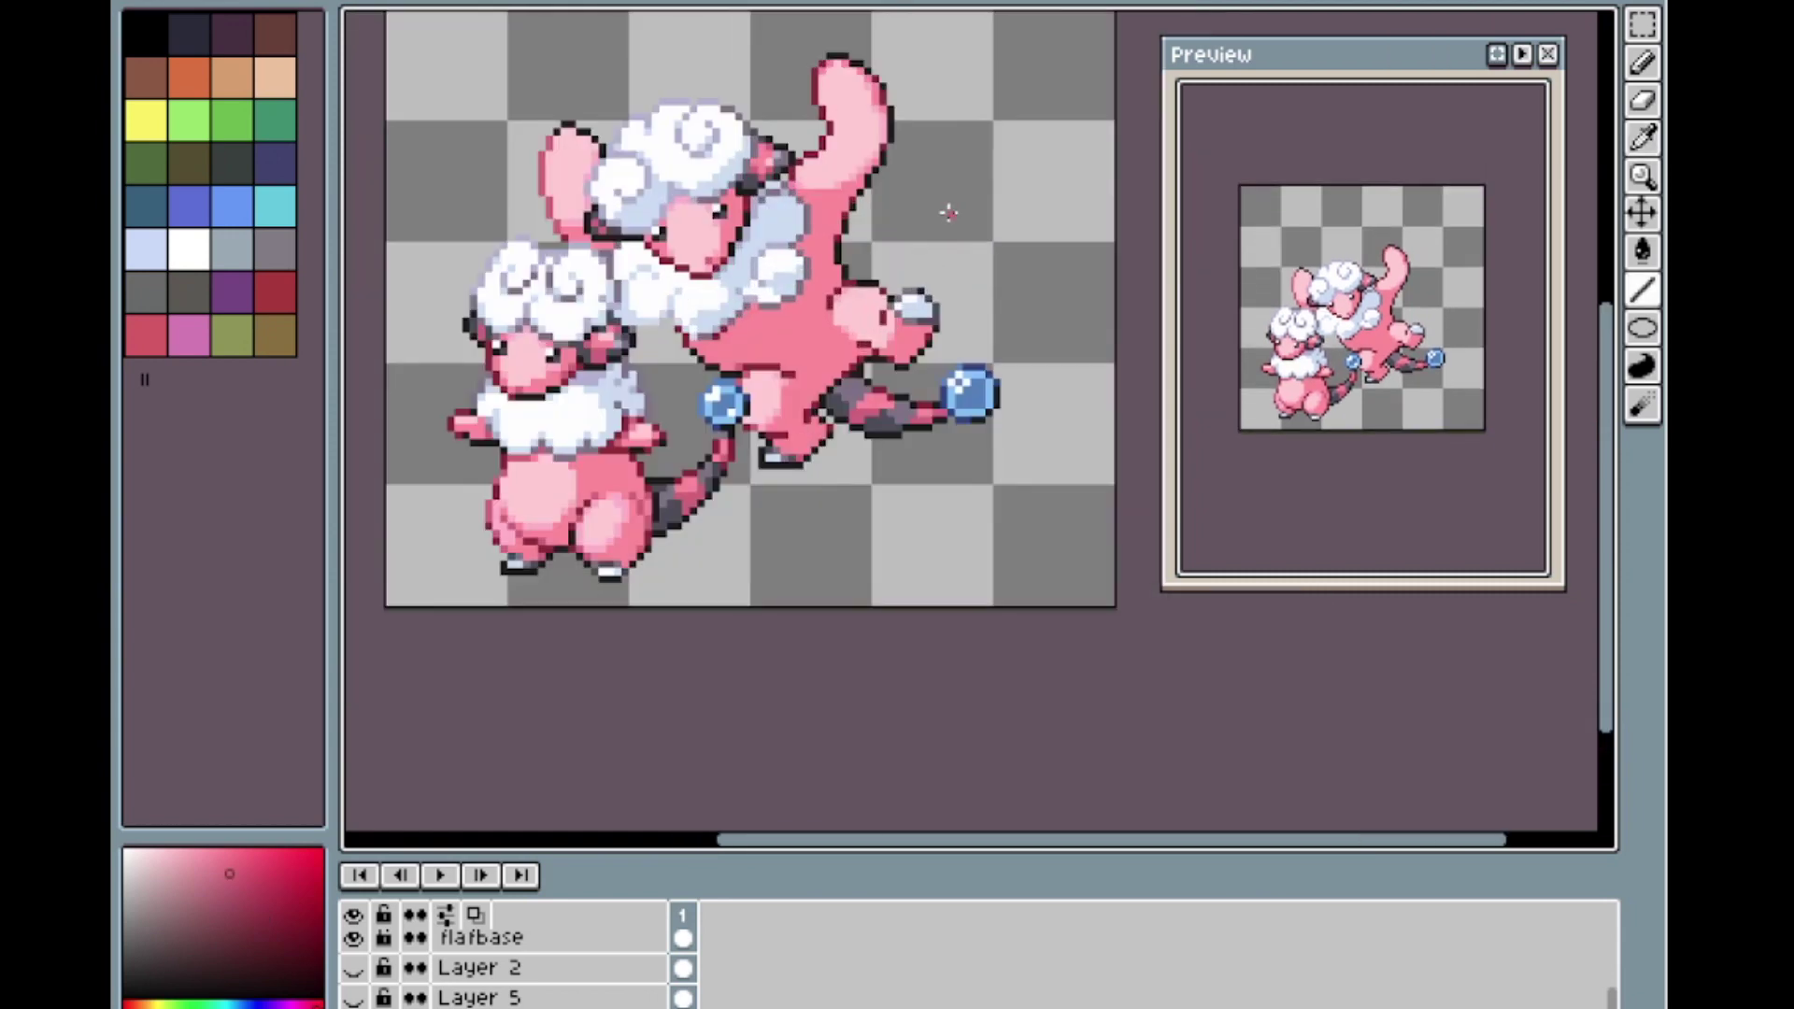
left_click(621, 454, "ctrl")
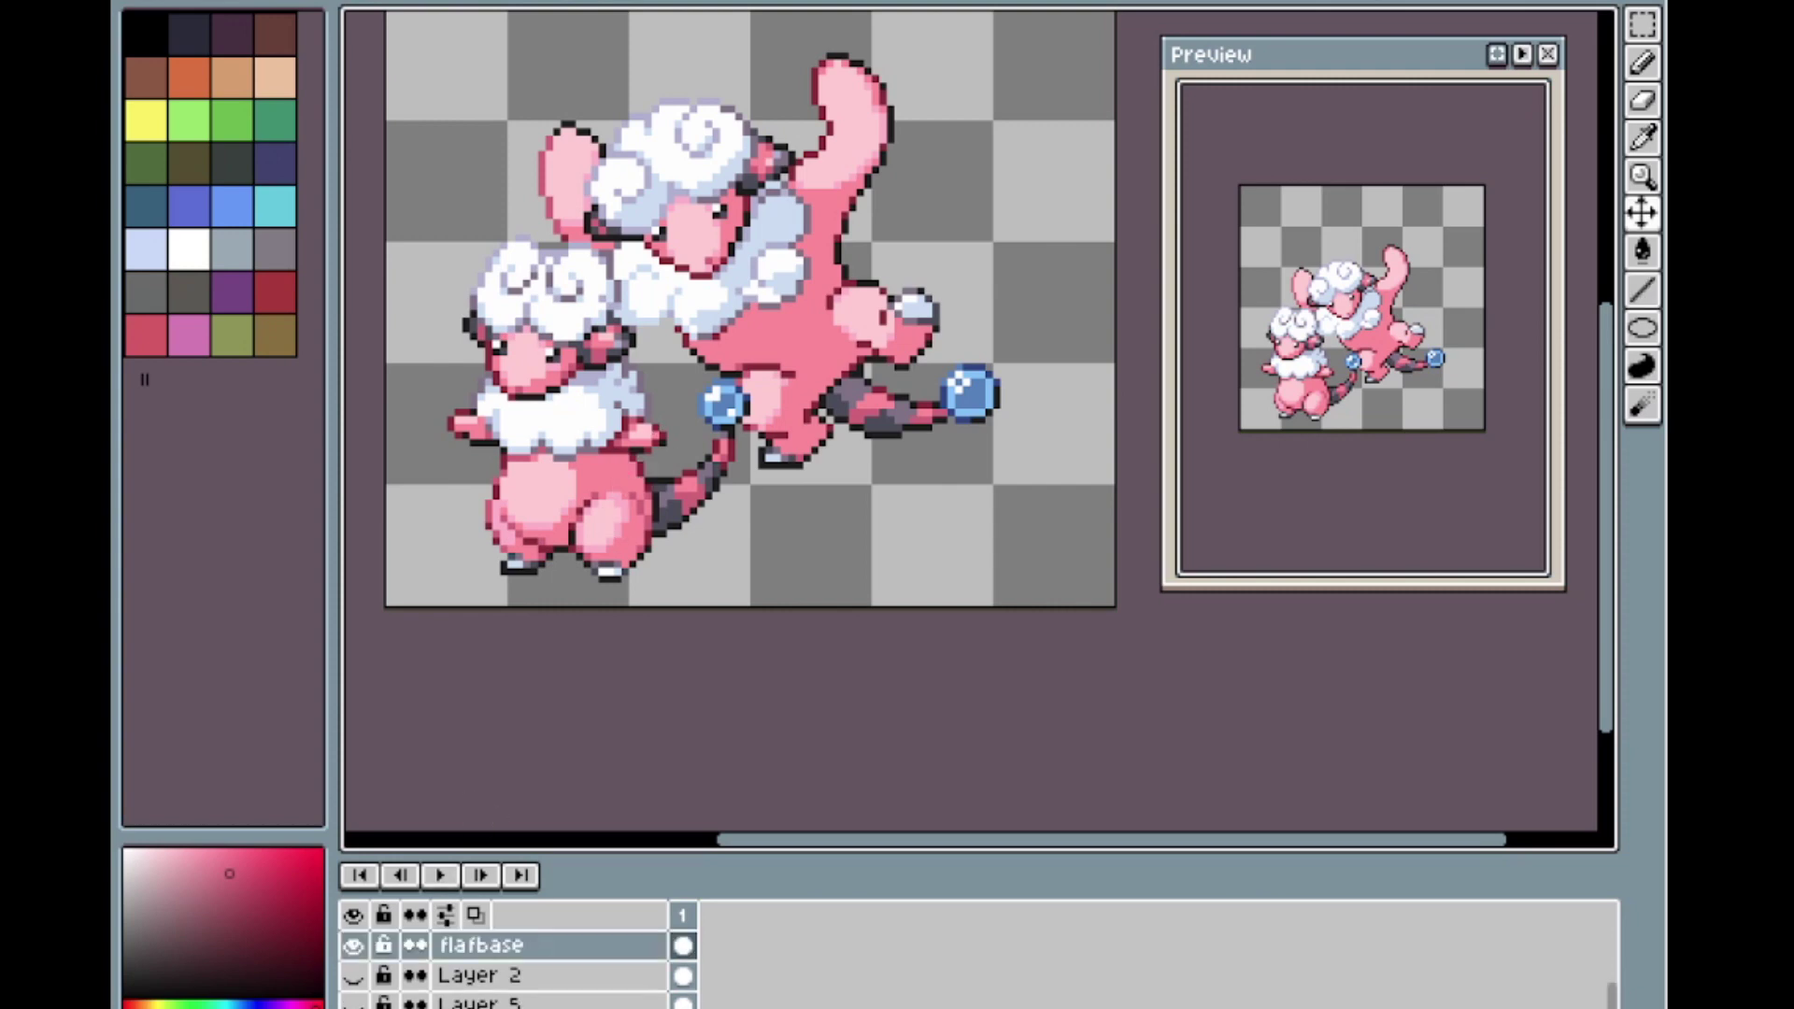
left_click(352, 945)
scroll(821, 300, "down", 1)
scroll(827, 308, "up", 1)
scroll(811, 289, "down", 1)
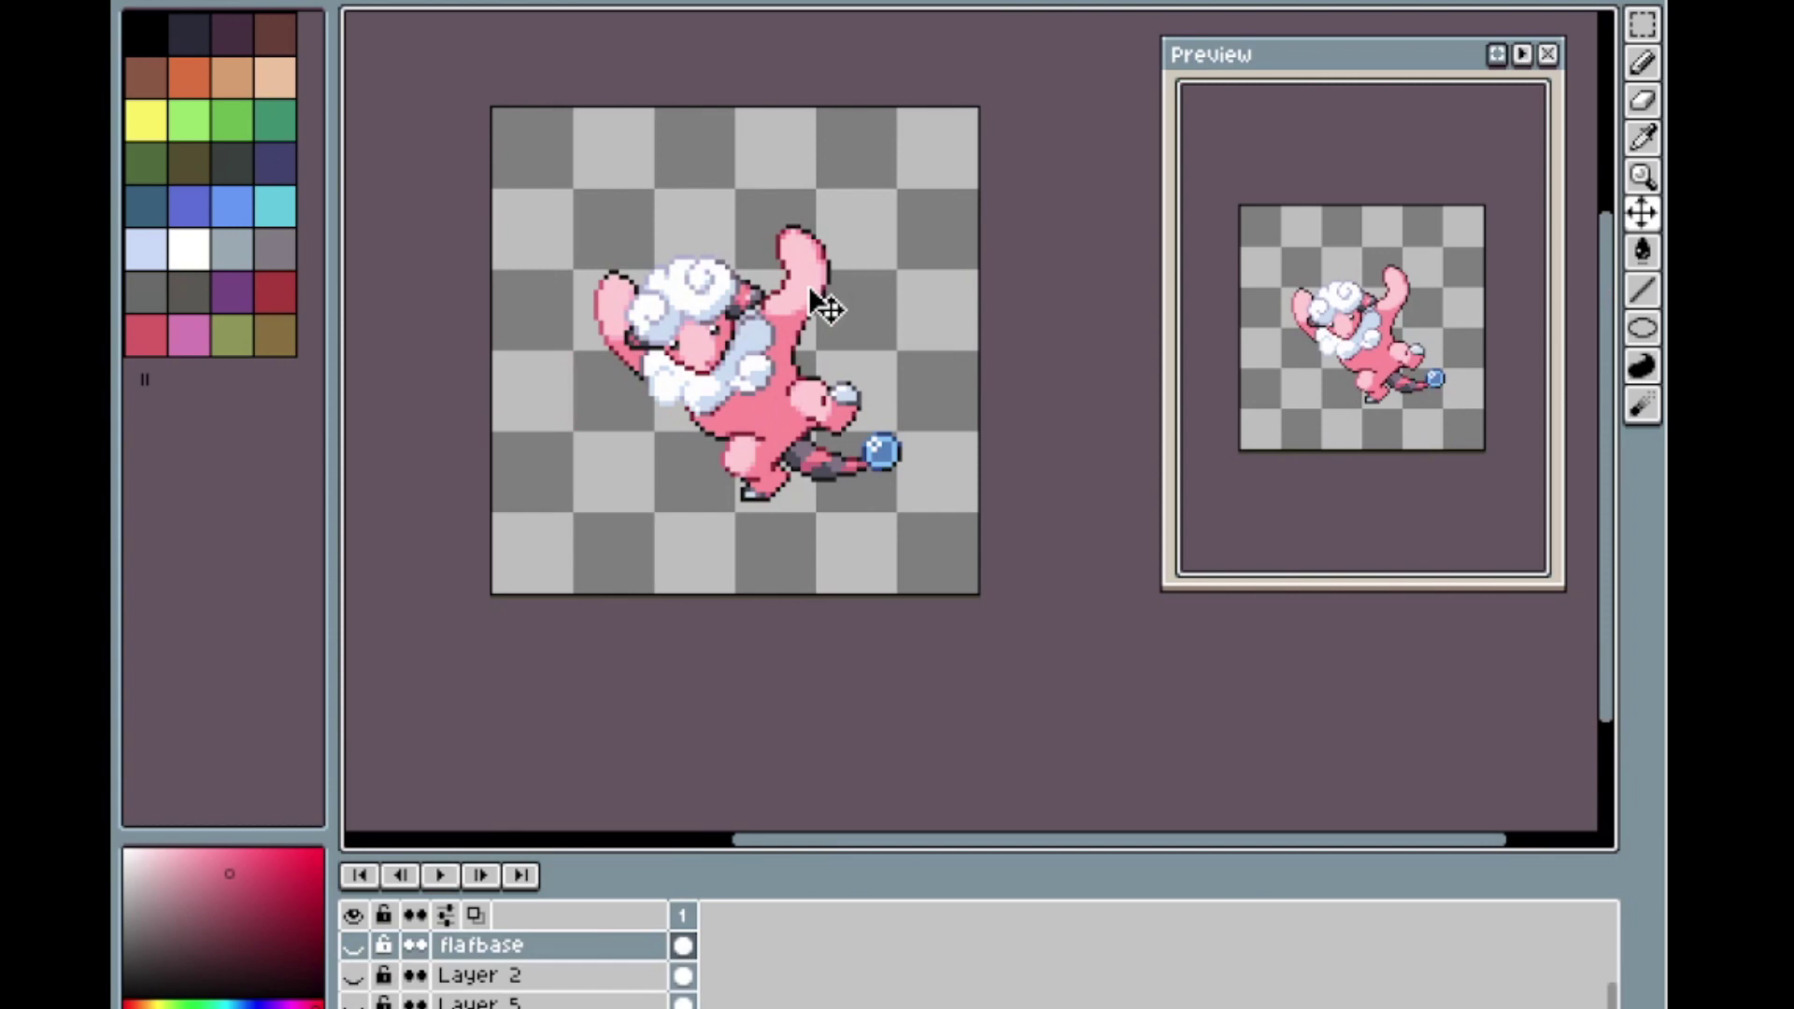
scroll(797, 464, "up", 4)
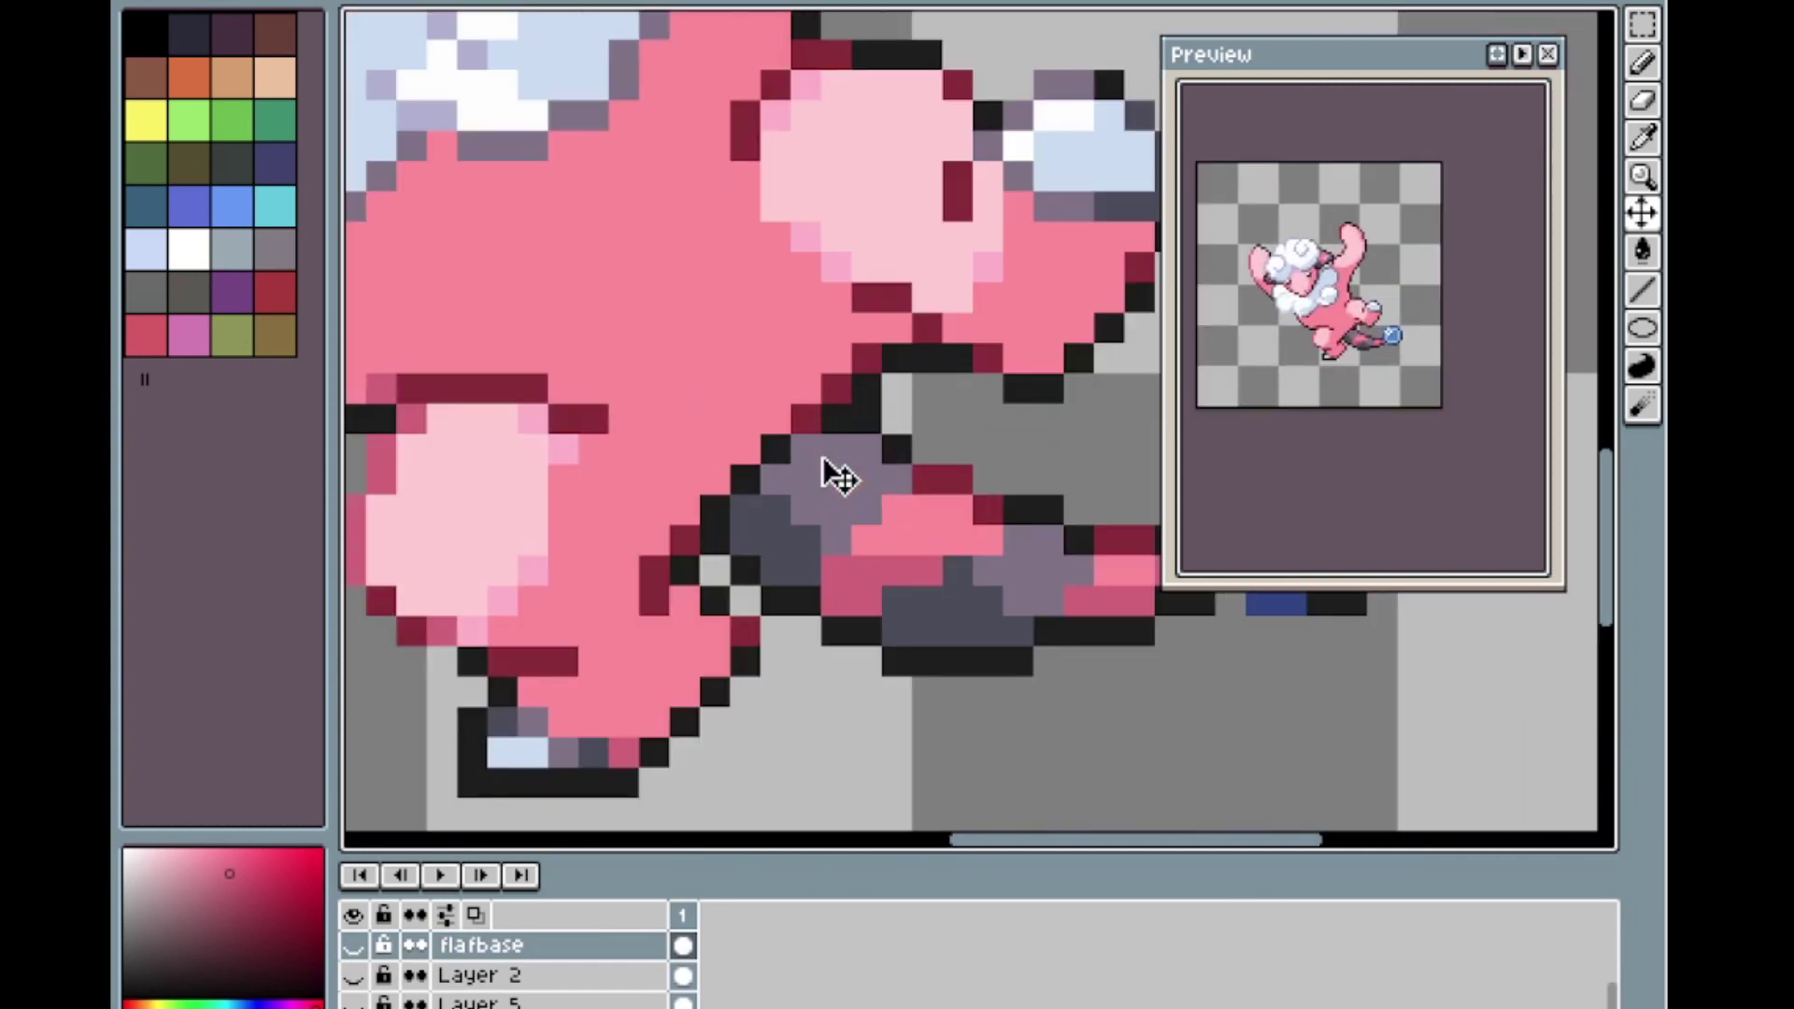
scroll(838, 477, "down", 7)
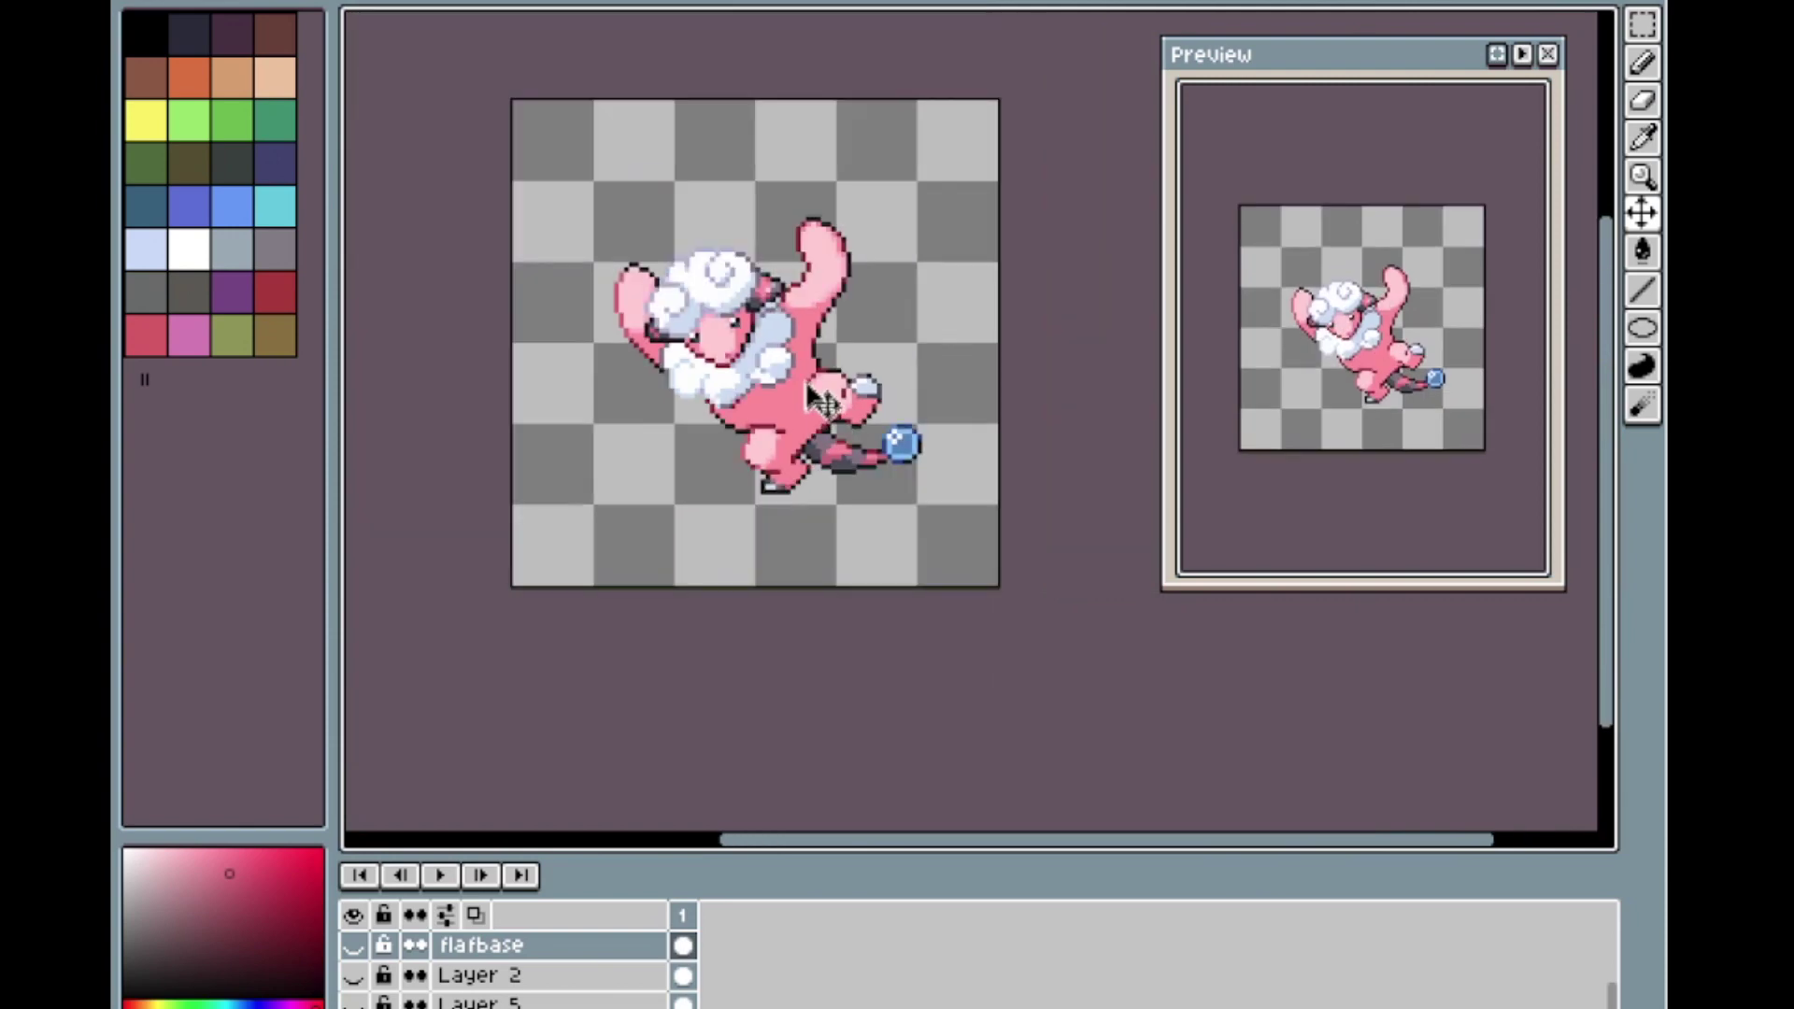
scroll(809, 320, "up", 1)
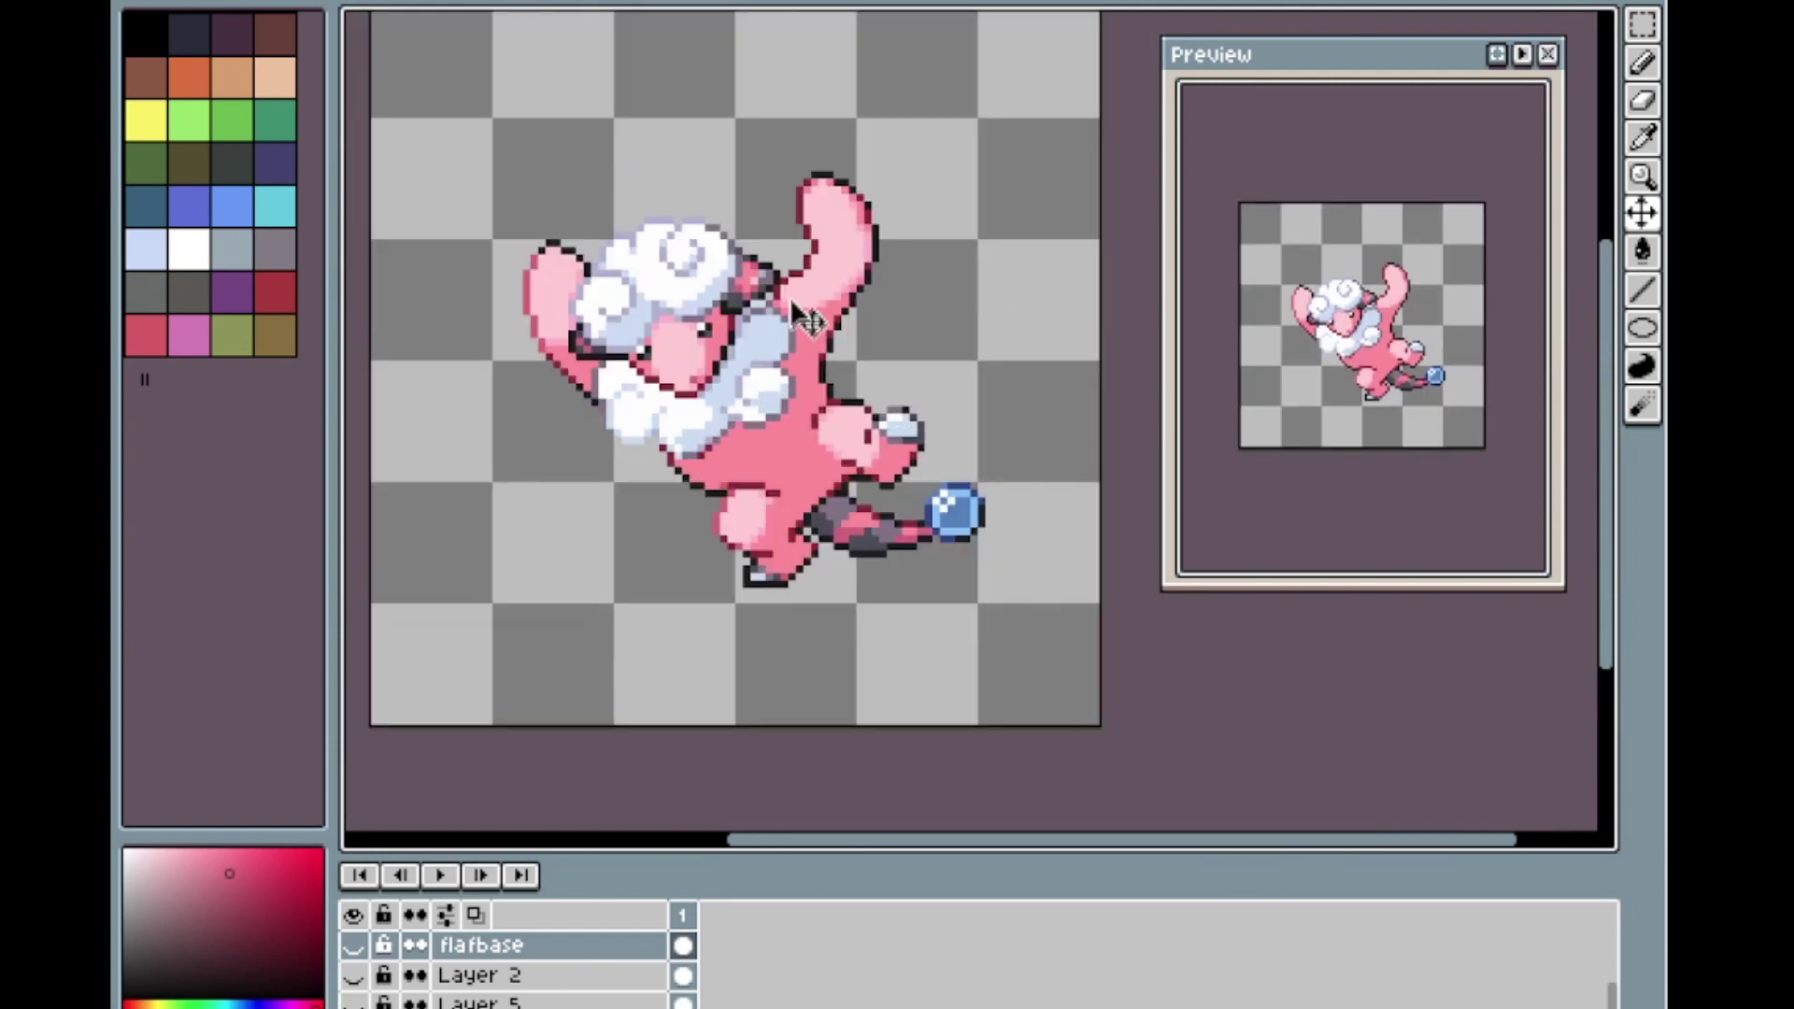
Export the finished sheep sprite at 300% size with only the visible layers and all frames included.
left_click(135, 2)
left_click(163, 86)
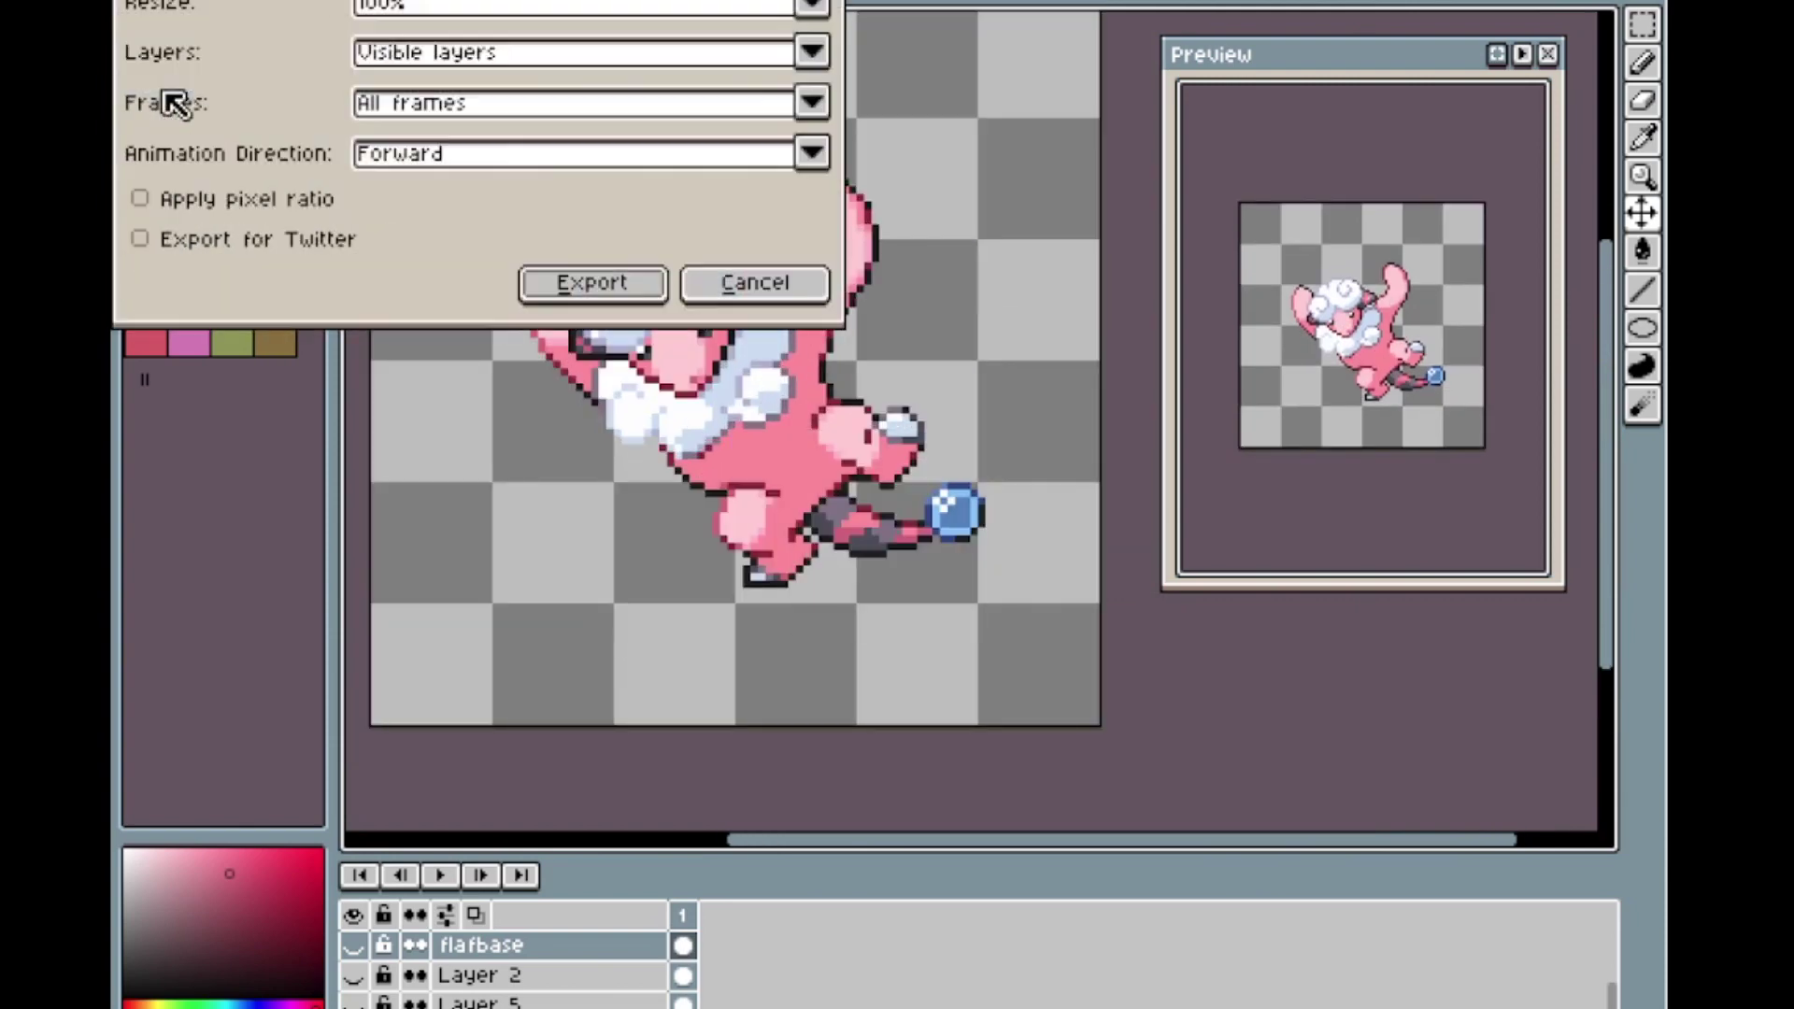
left_click(458, 15)
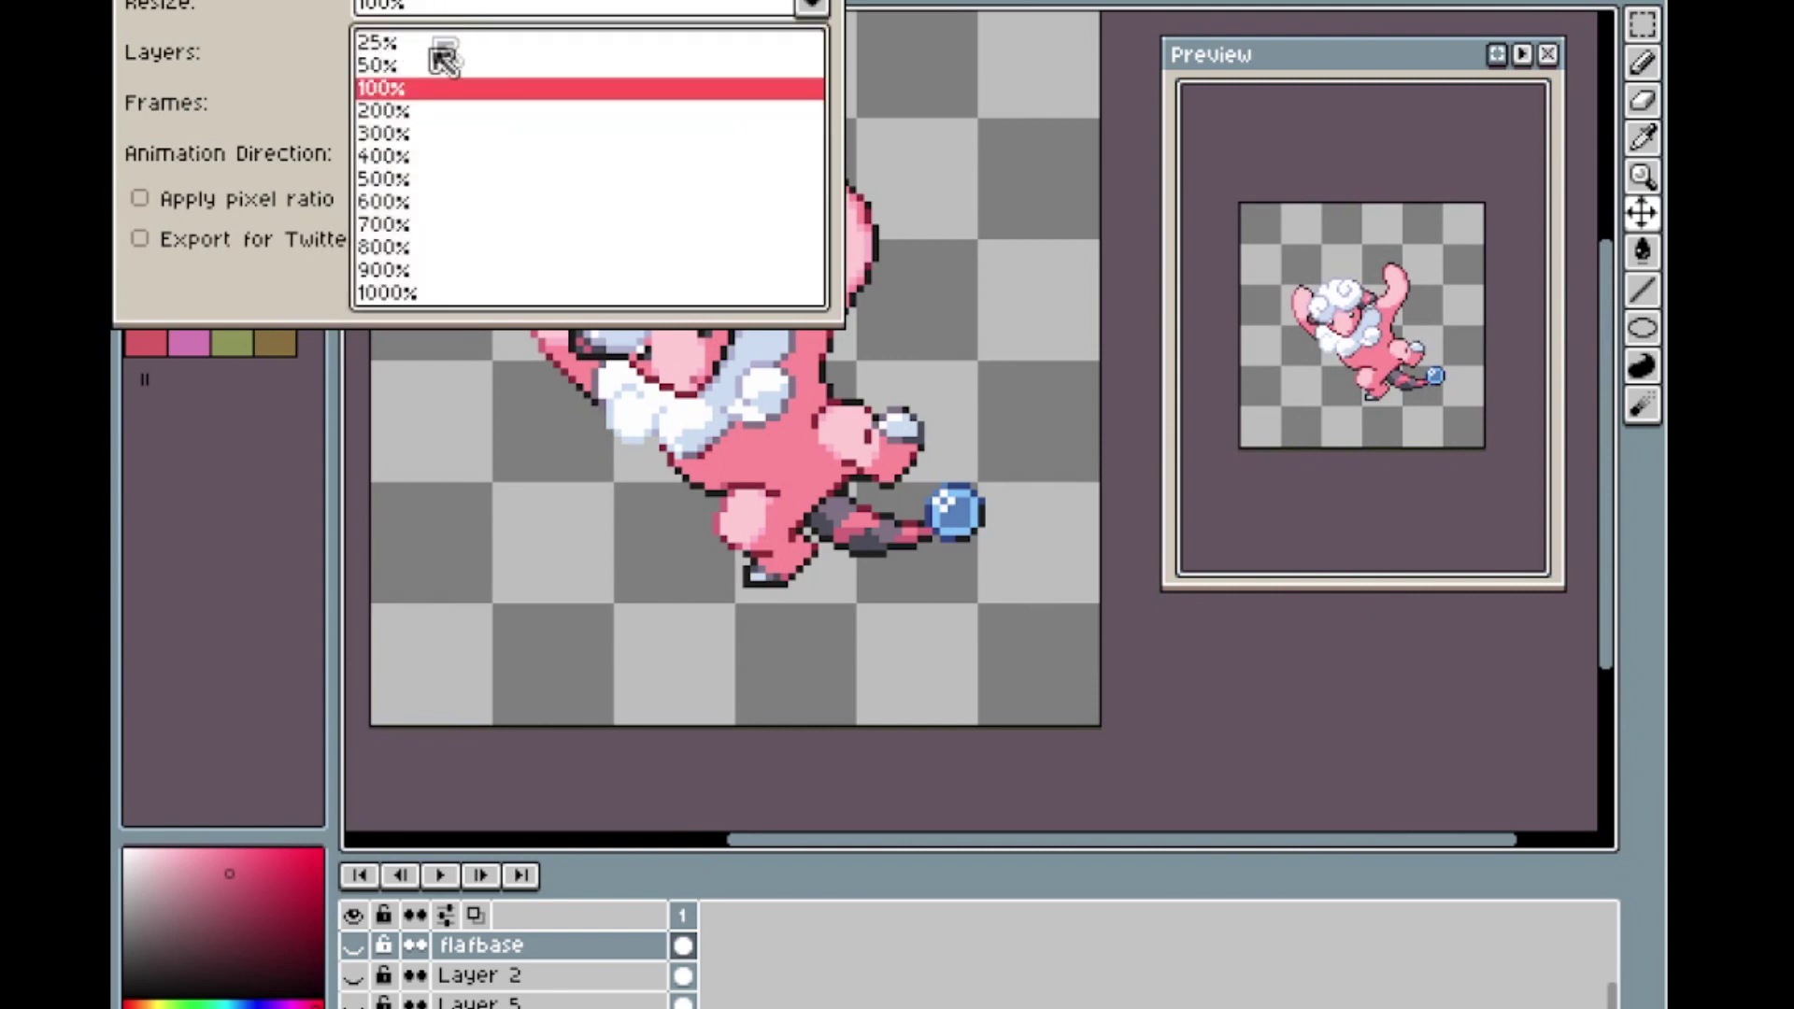
left_click(412, 135)
left_click(404, 1)
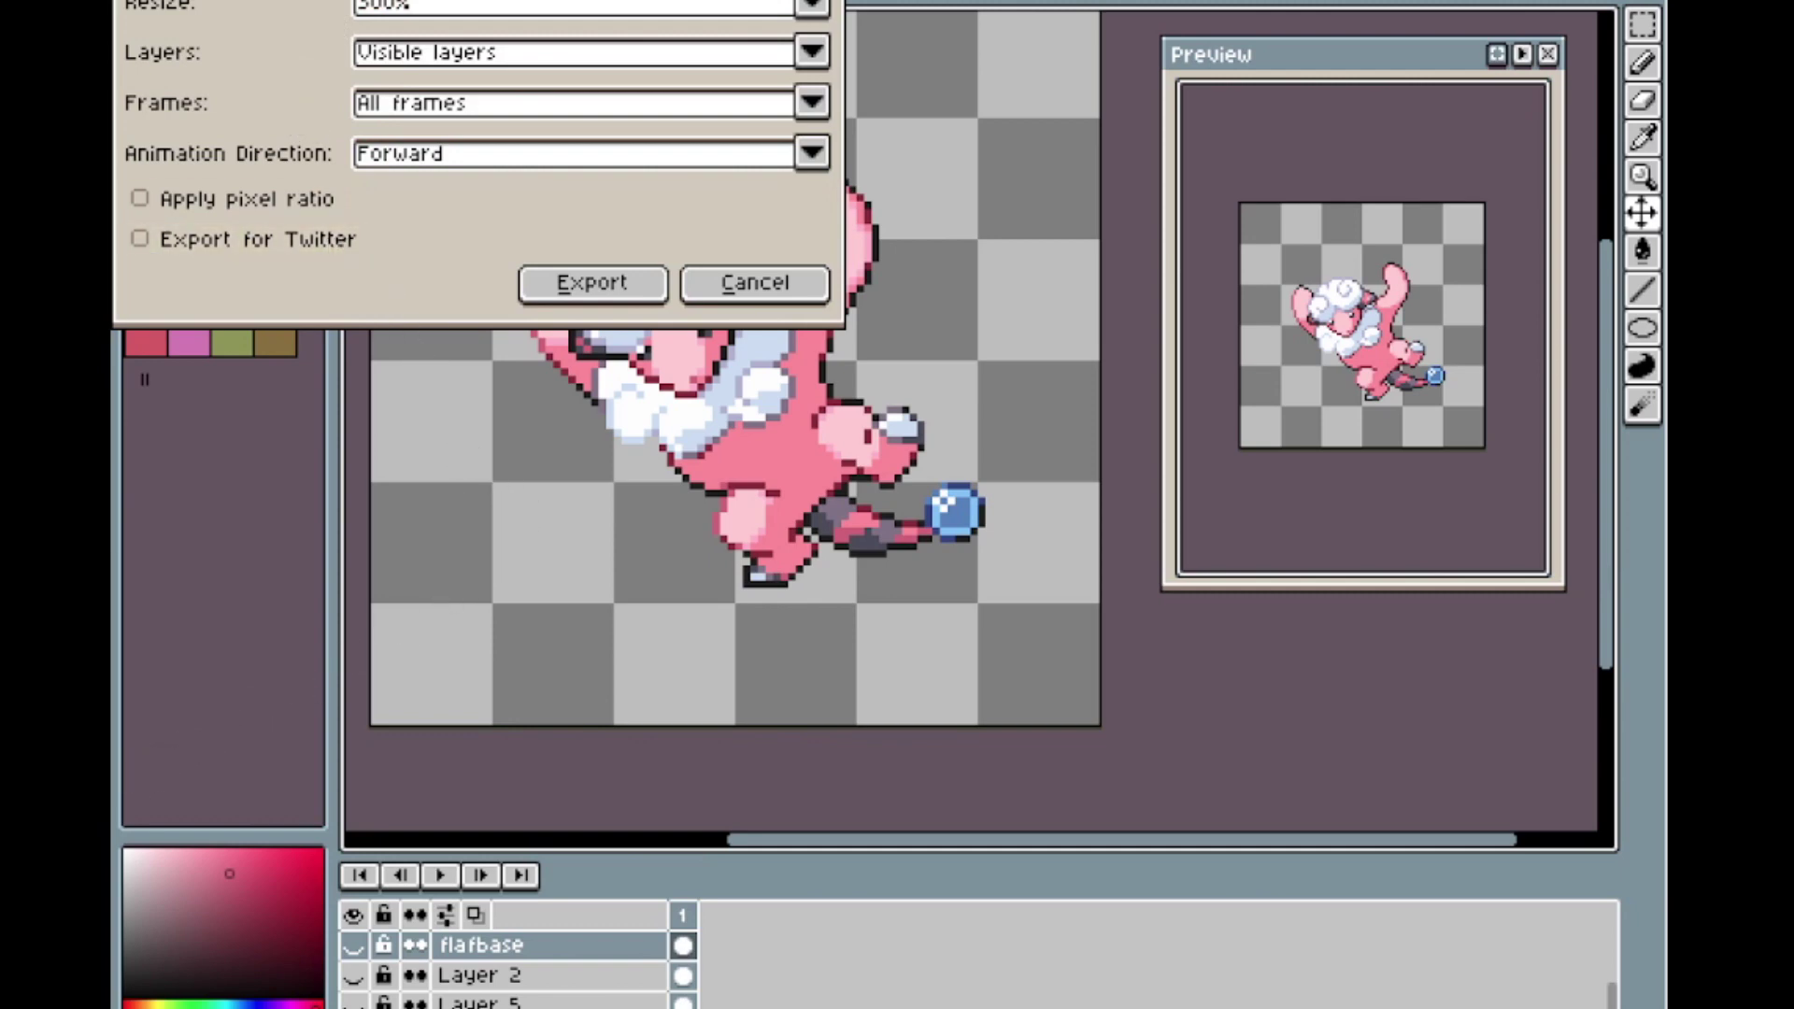
left_click(591, 282)
left_click(569, 297)
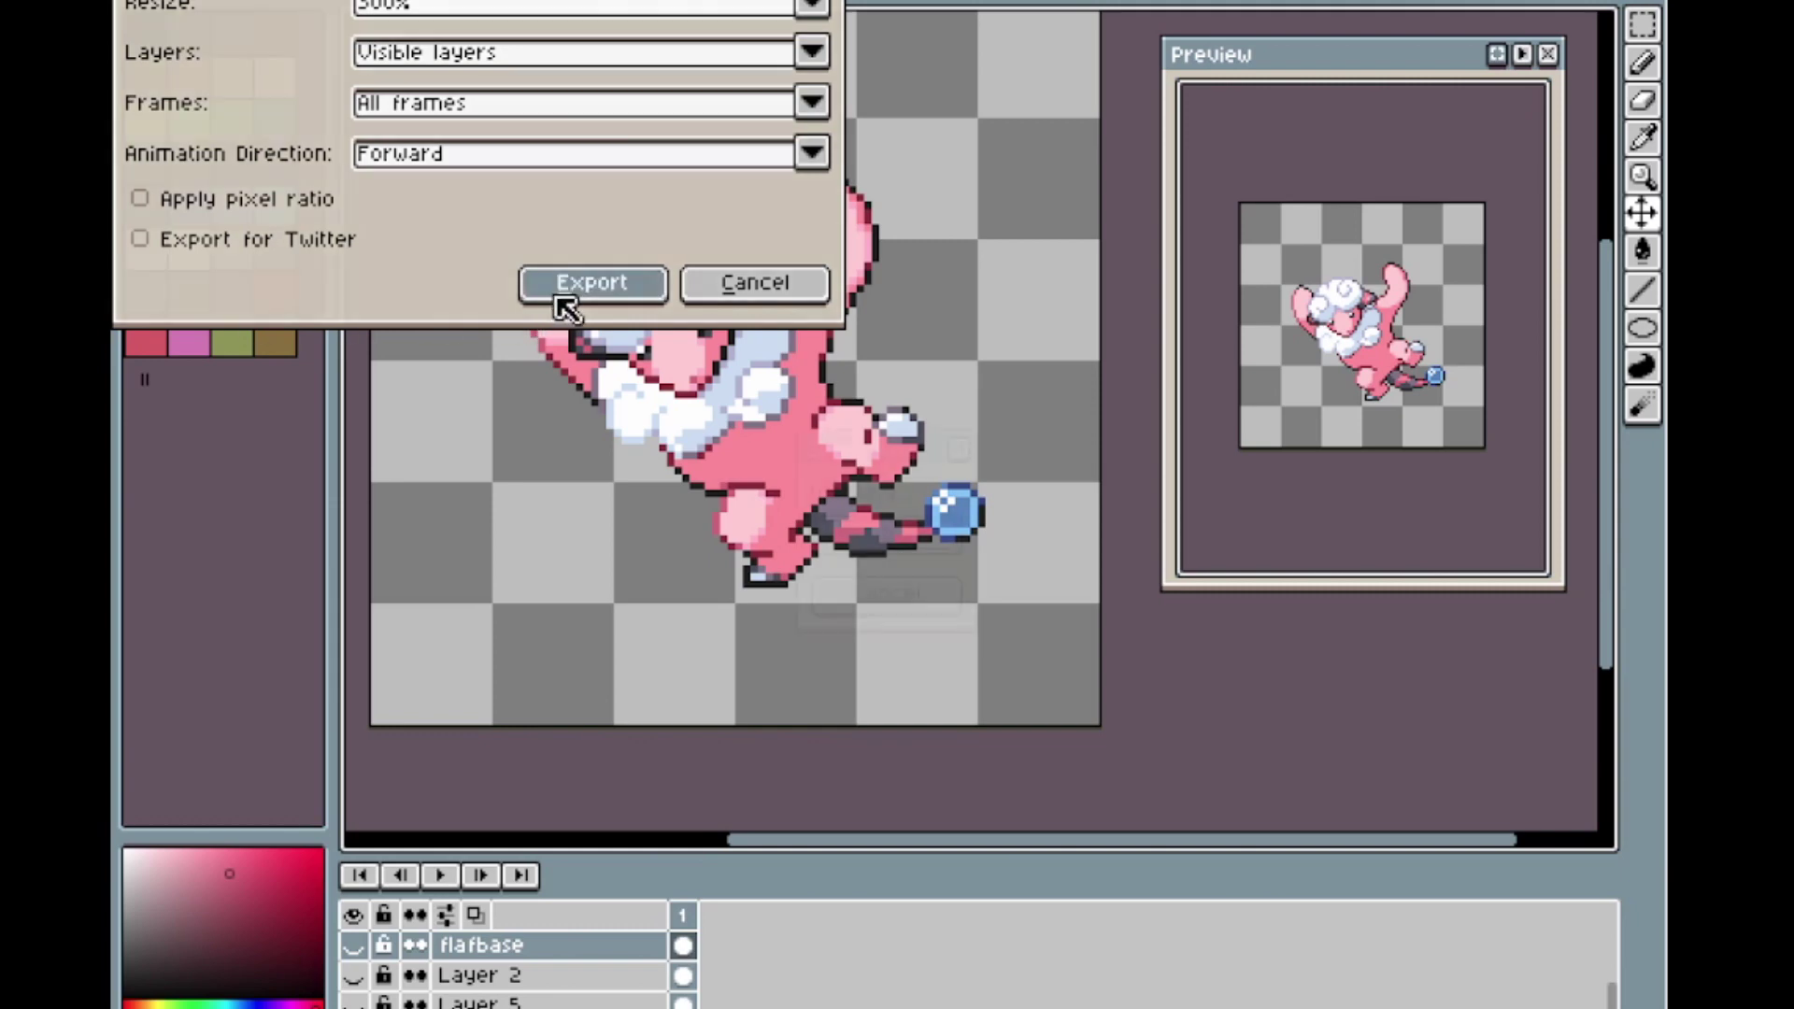
left_click(824, 646)
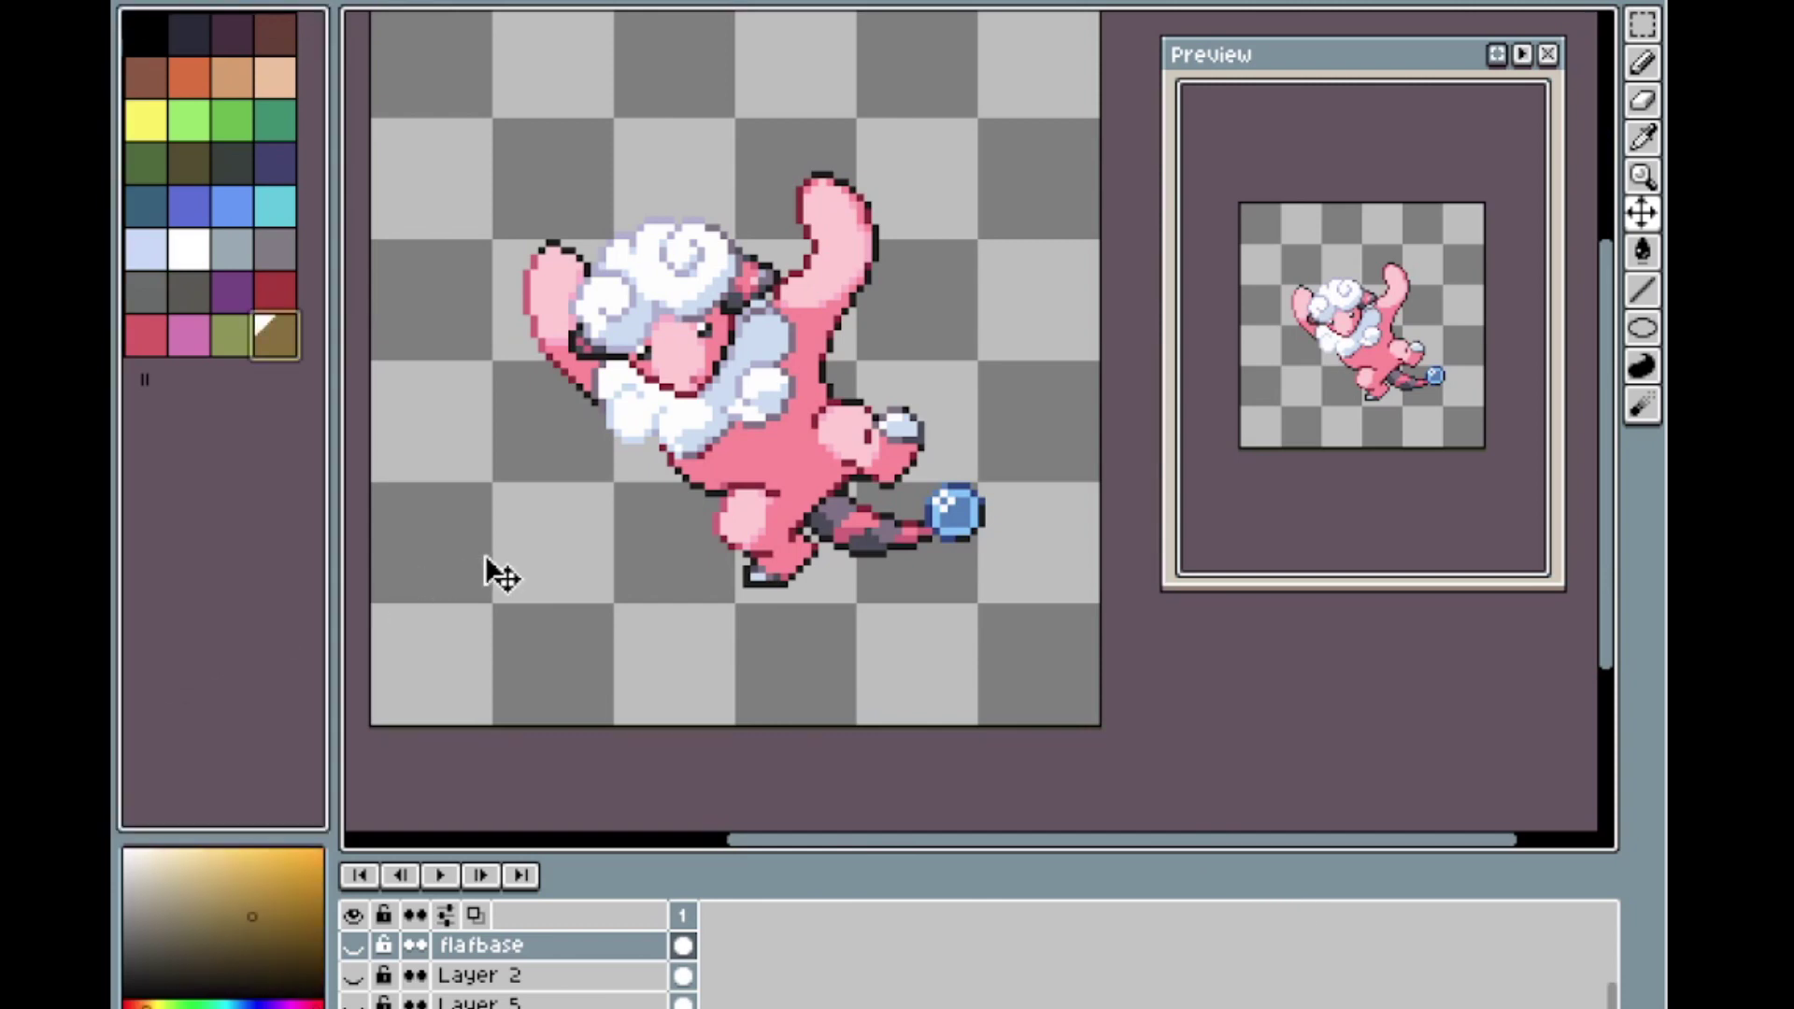
scroll(605, 524, "down", 2)
scroll(605, 524, "up", 1)
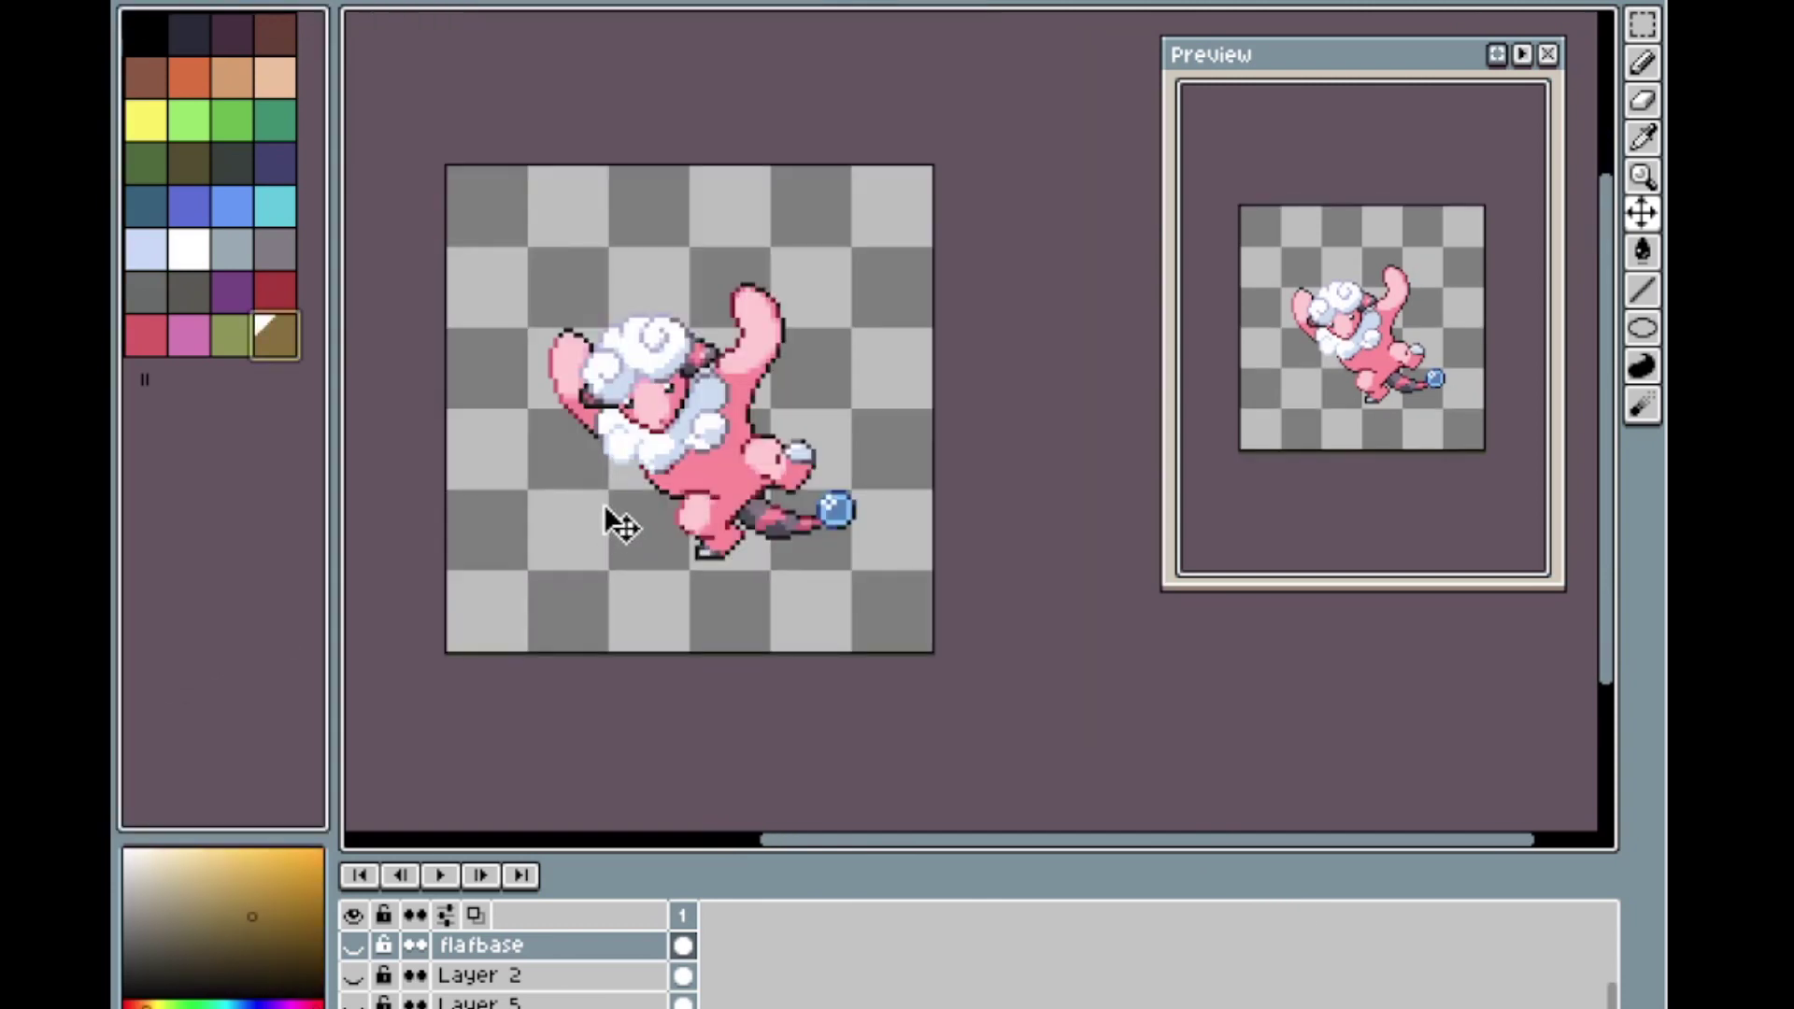